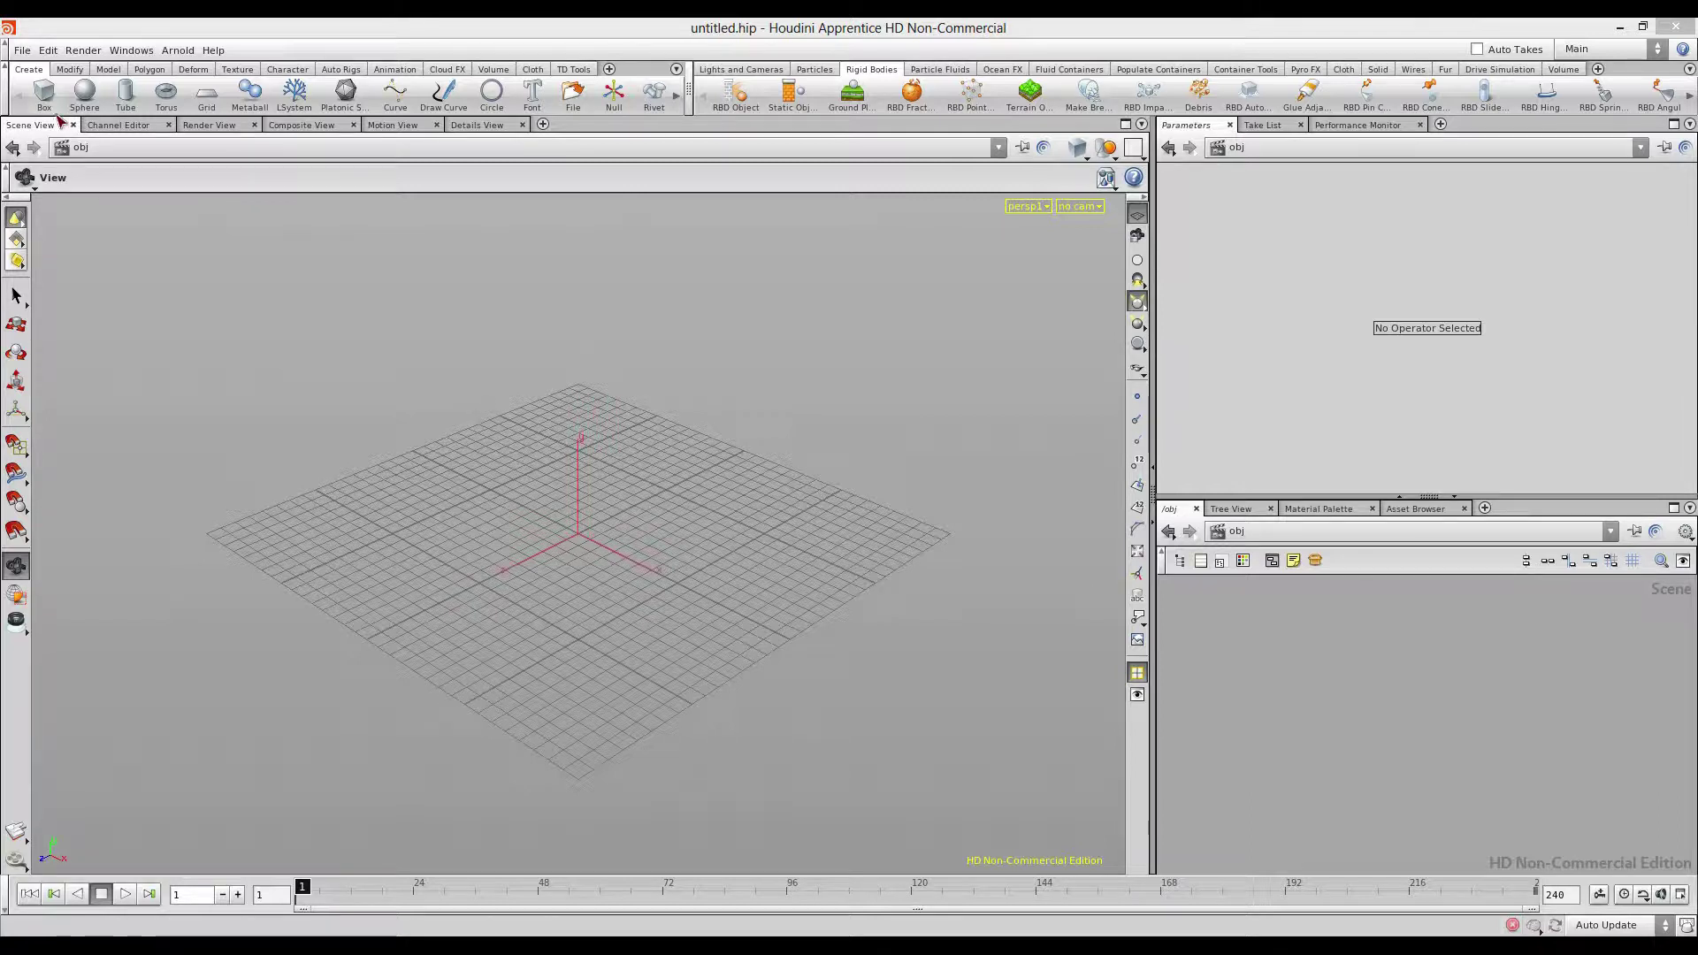
# Start a new empty scene, discarding the changes to untitled.hip
pyautogui.click(23, 48)
pyautogui.click(27, 65)
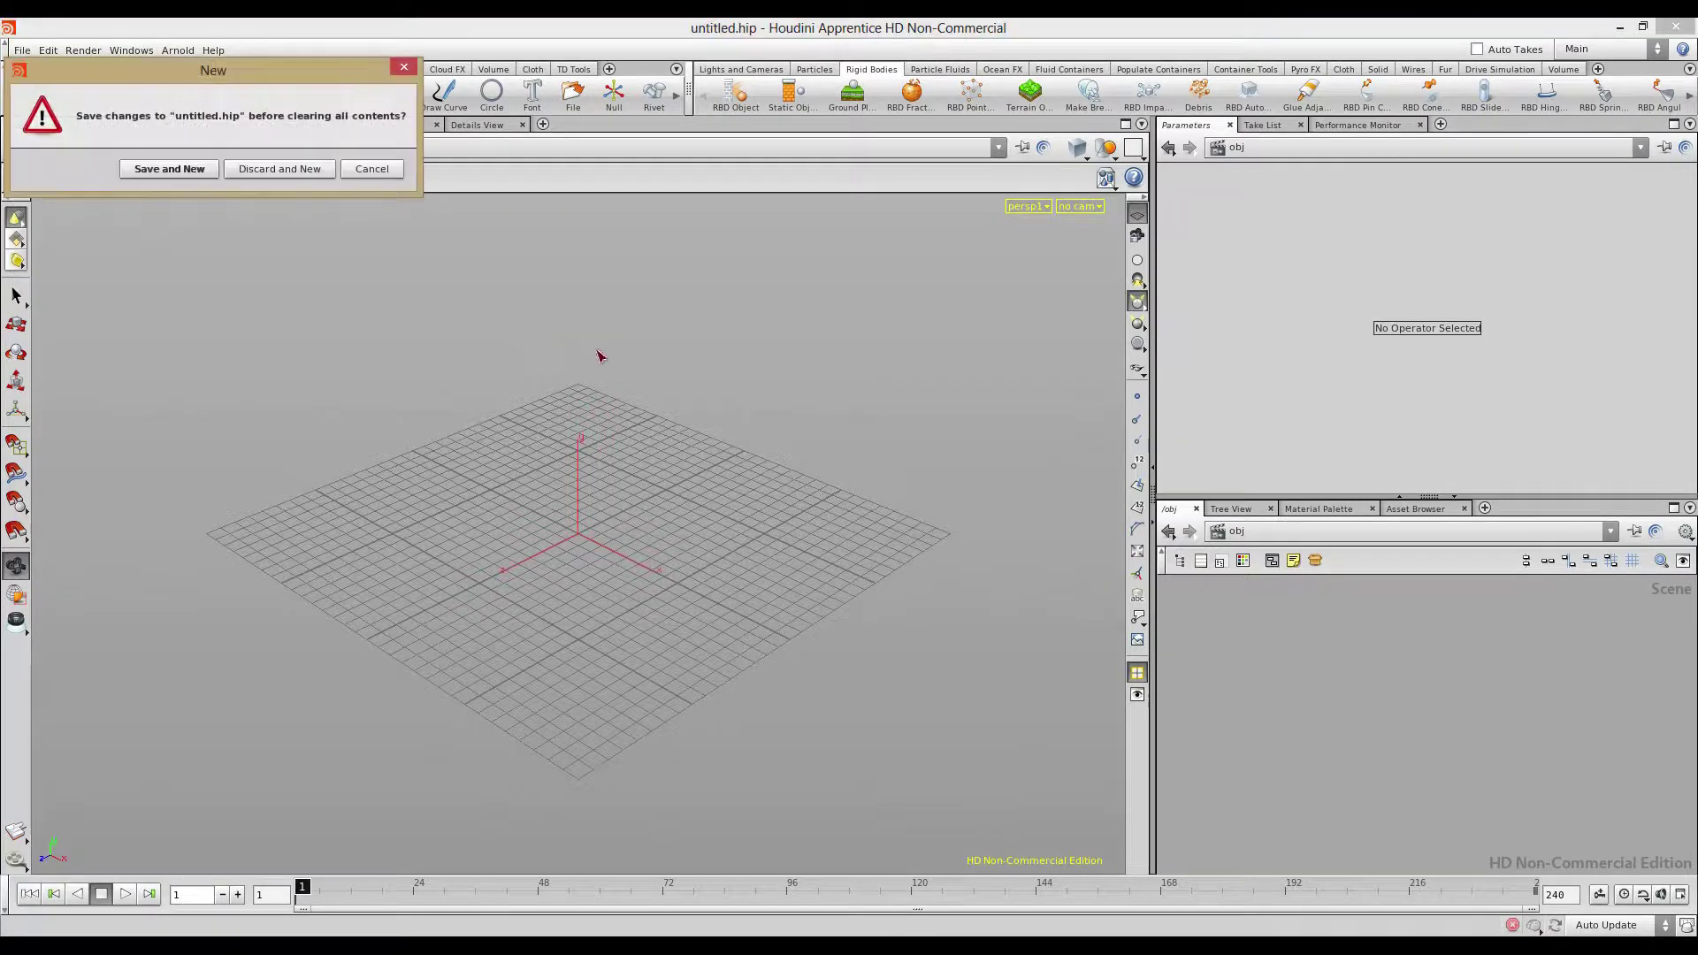
pyautogui.click(278, 169)
# Add a Geometry object to the scene and delete the default file node inside it
pyautogui.moveTo(709, 539); pyautogui.dragTo(652, 538)
pyautogui.press('Tab')
pyautogui.write('geo')
pyautogui.press('Return')
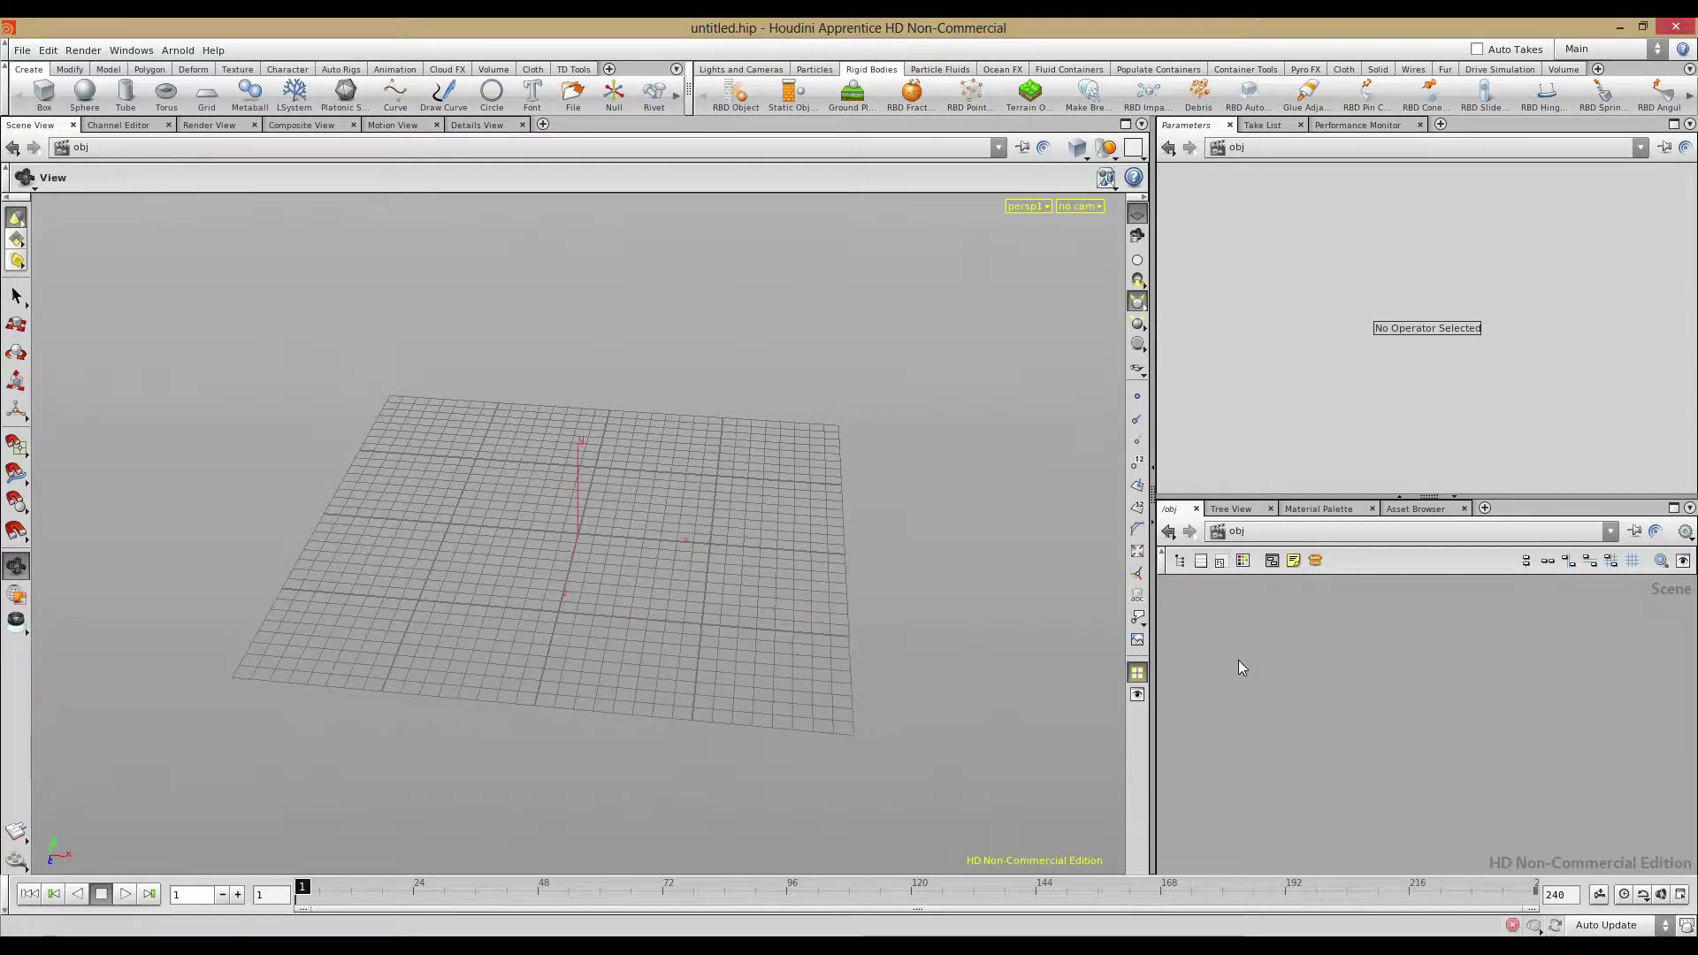
pyautogui.click(1239, 660)
pyautogui.doubleClick(1268, 637)
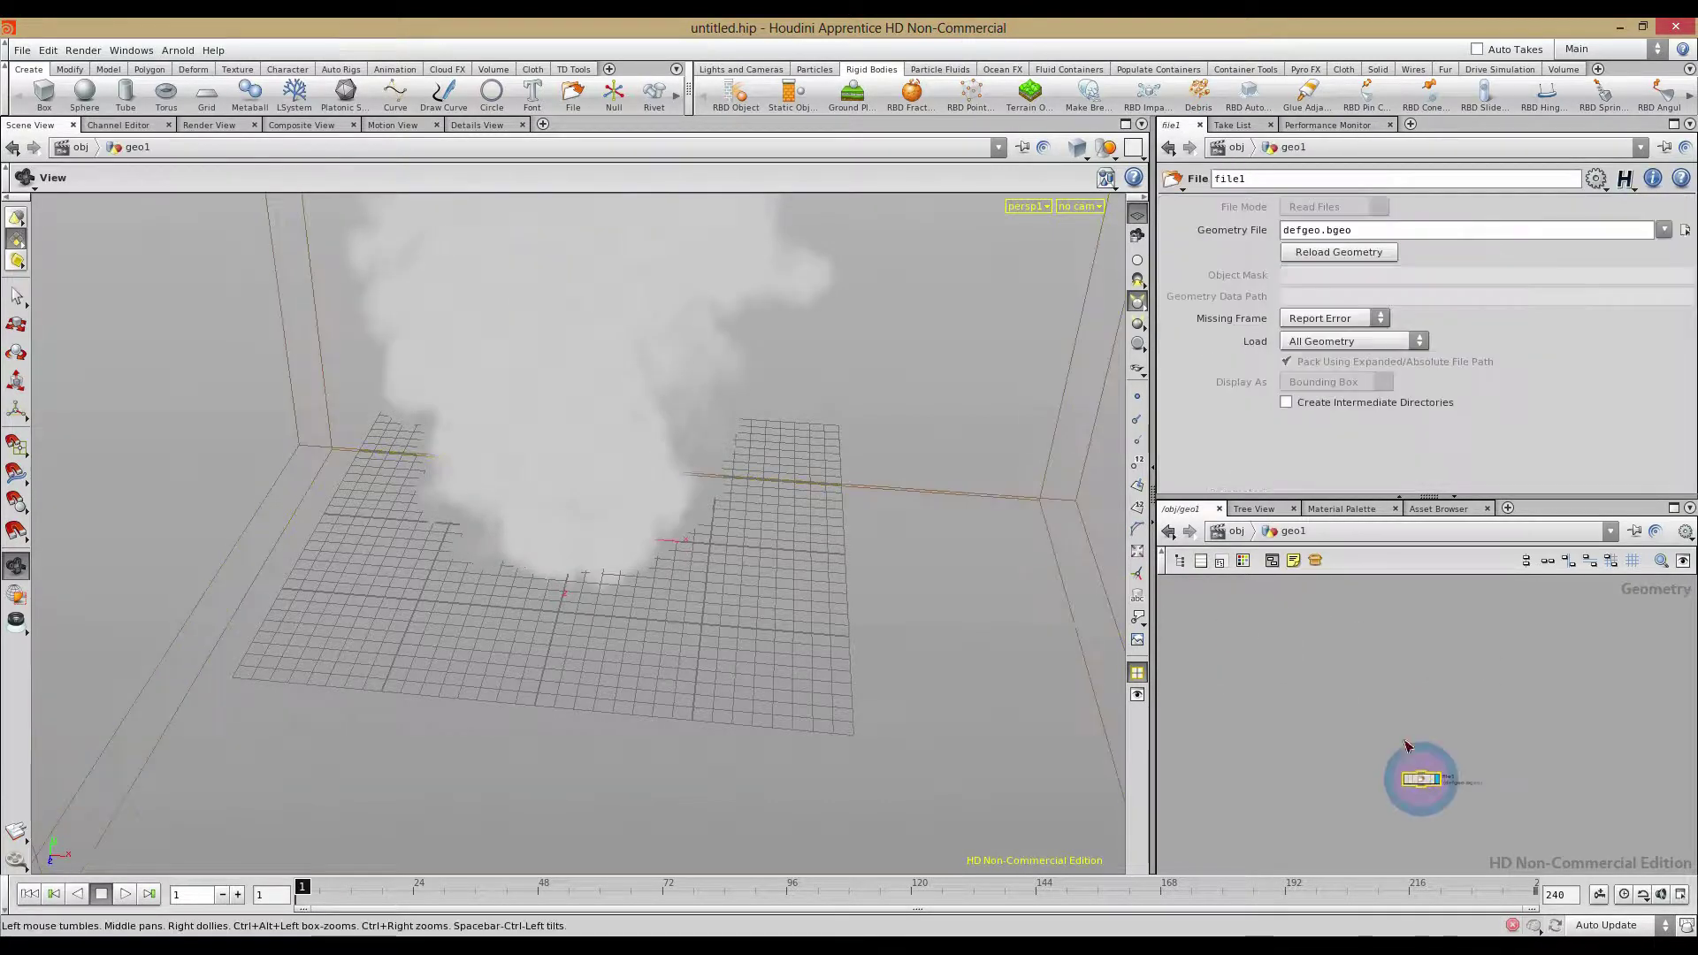
pyautogui.press('Delete')
# Return to the object level and widen the parameter and network area, shrinking the 3D view
pyautogui.click(1235, 533)
pyautogui.click(1253, 689)
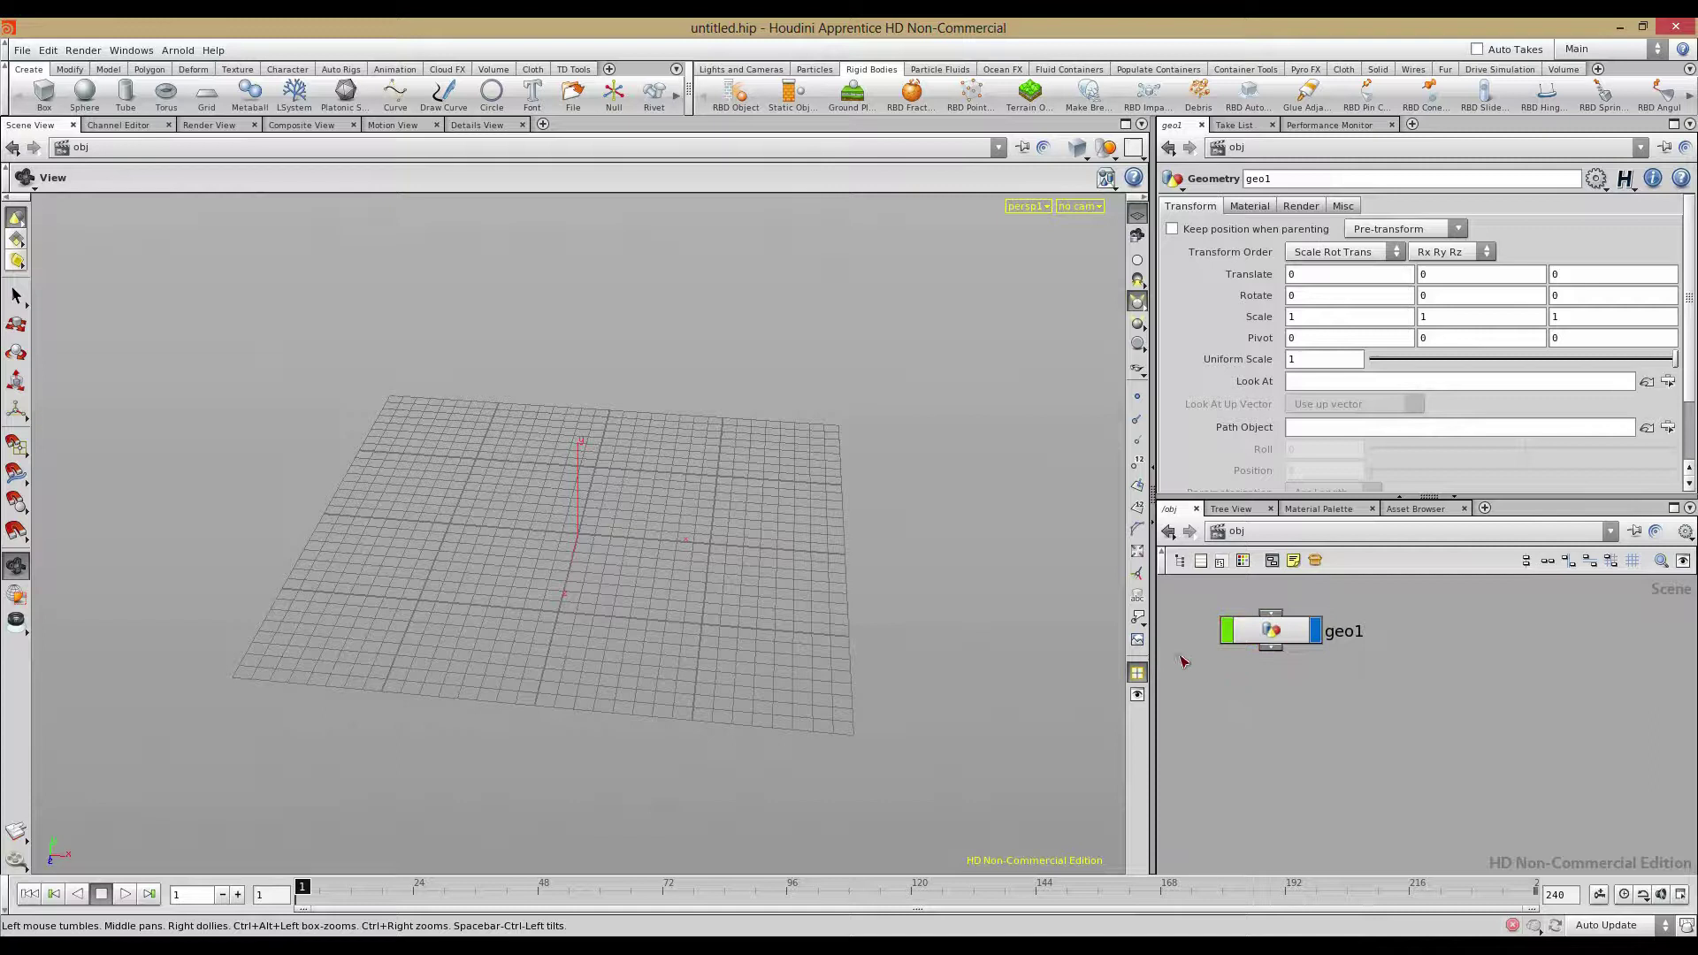
pyautogui.moveTo(1152, 640); pyautogui.dragTo(883, 652)
pyautogui.moveTo(1033, 690); pyautogui.dragTo(1106, 775, button='middle')
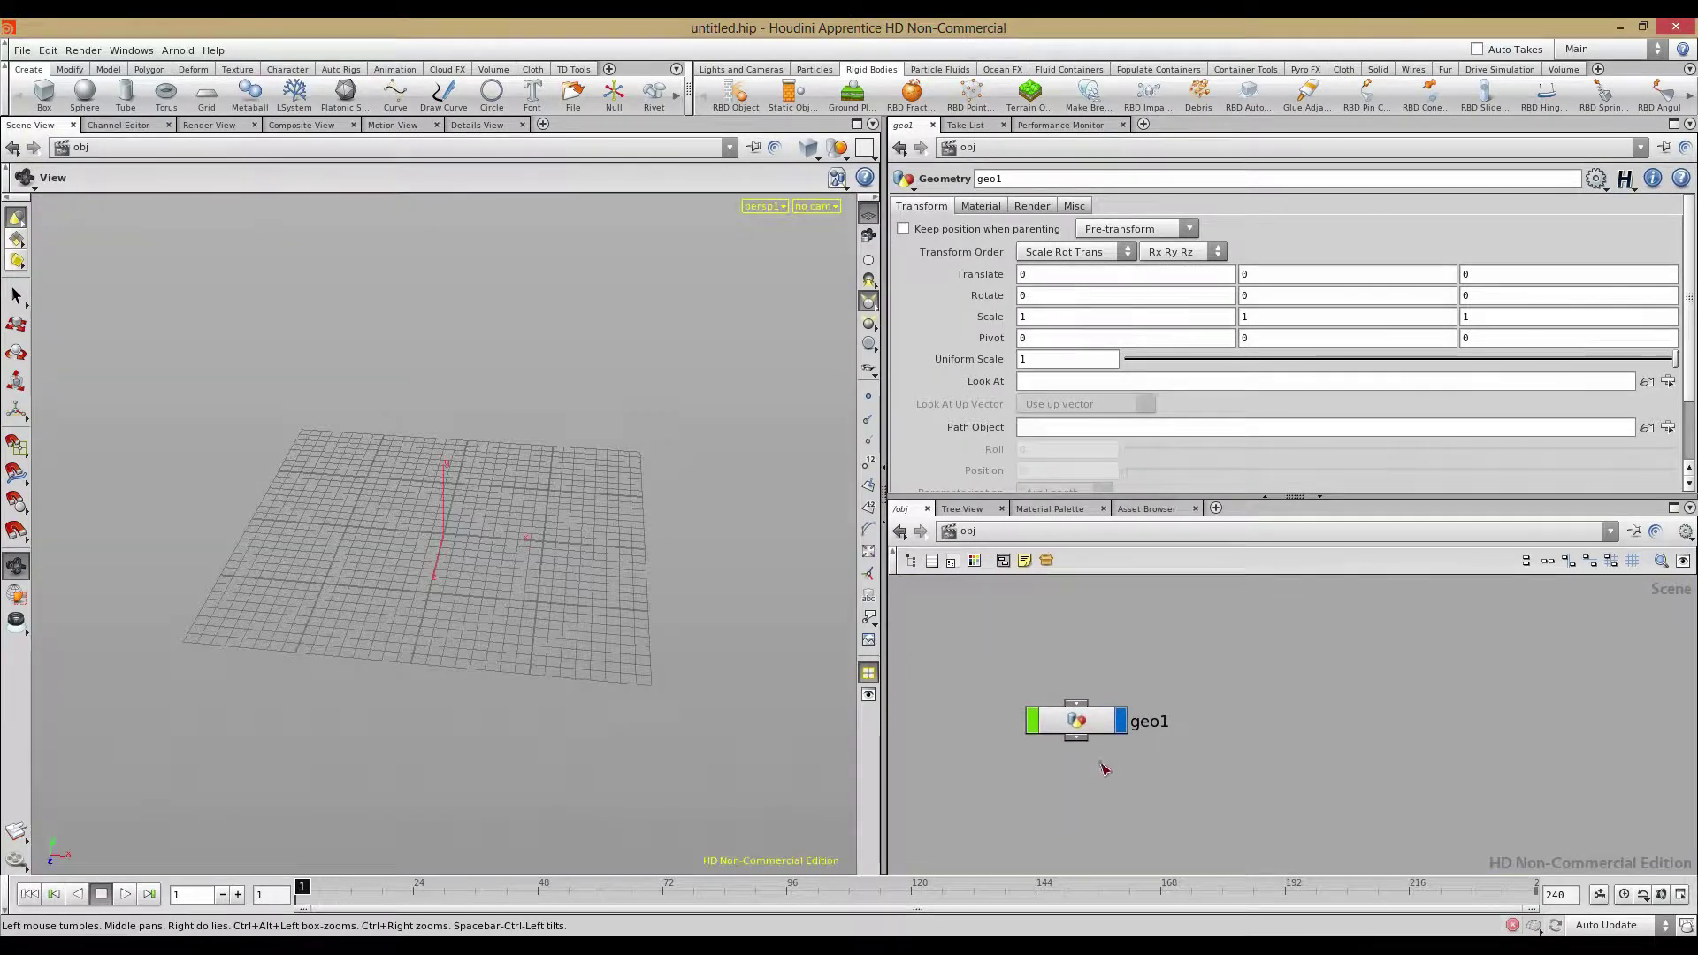
# Add a POP Network node, not the old version, inside the geo1 object
pyautogui.doubleClick(1085, 724)
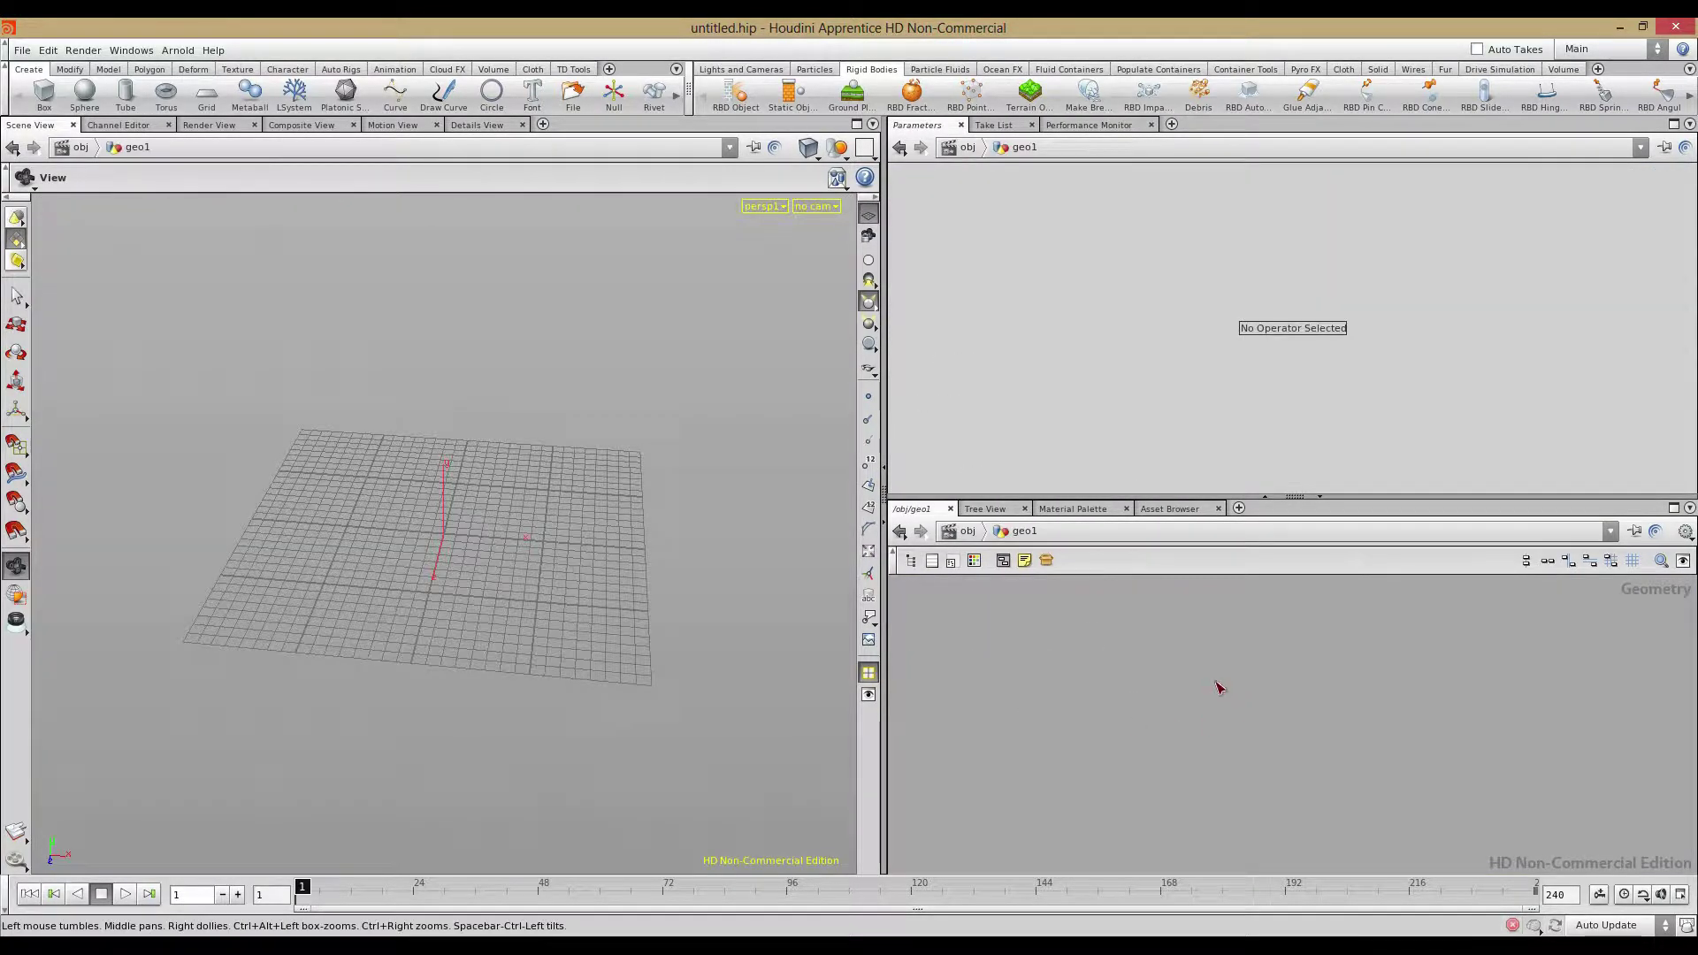
pyautogui.press('Tab')
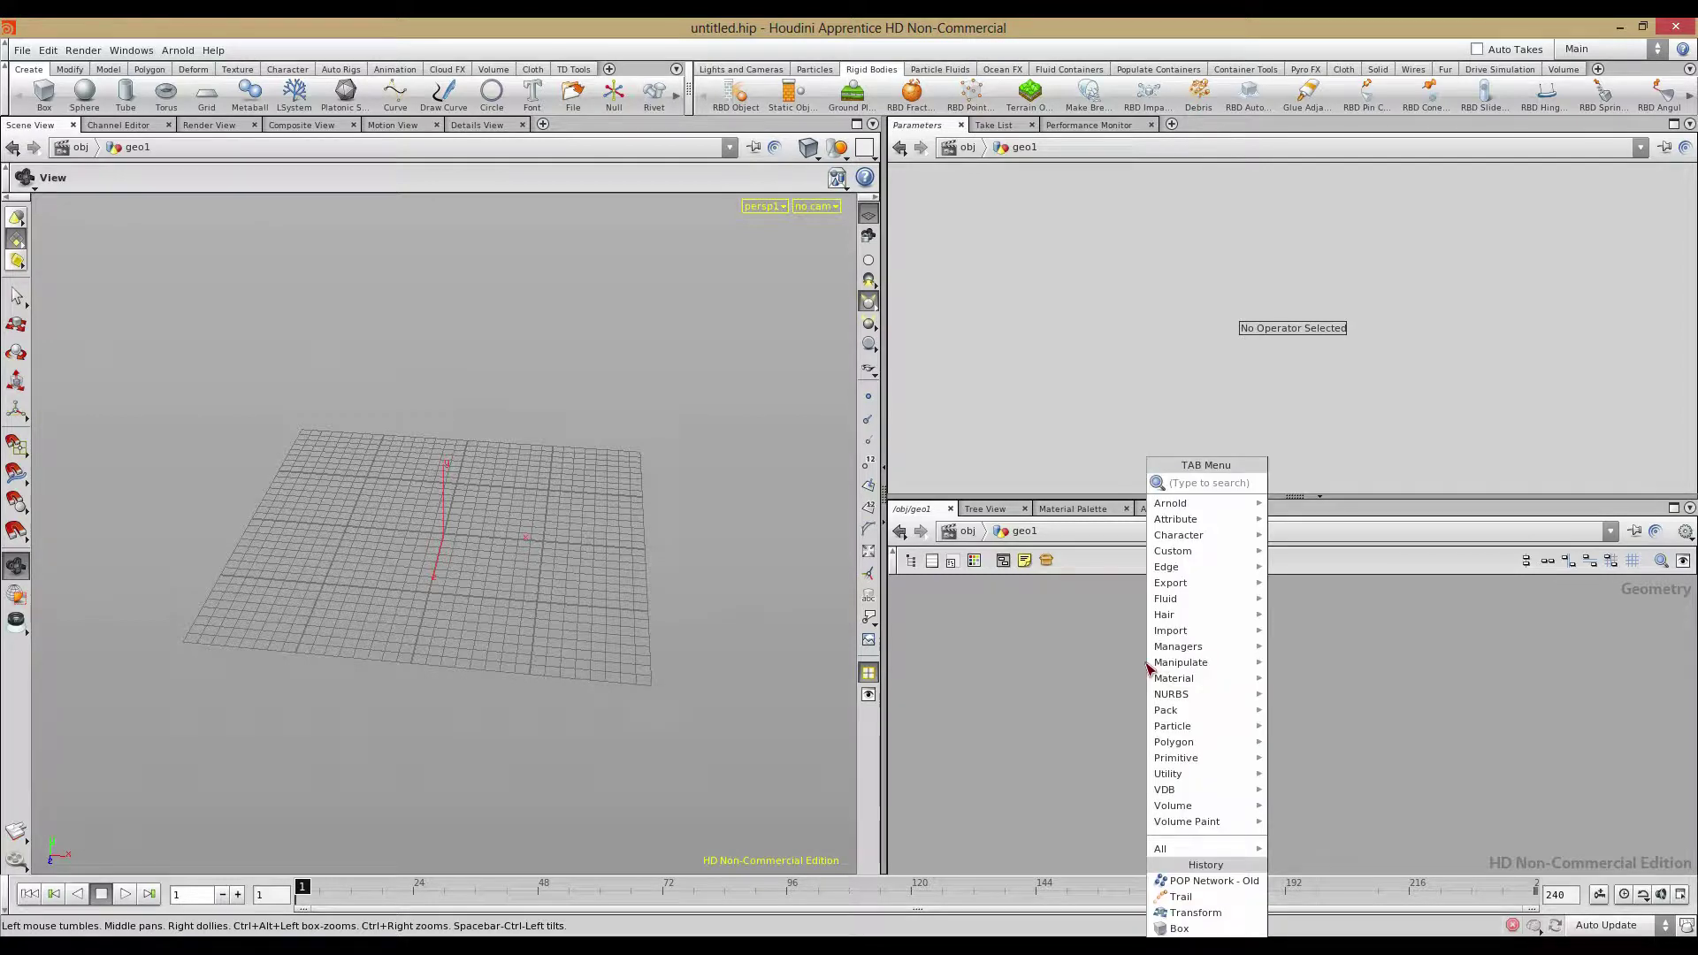
pyautogui.write('pop')
pyautogui.press('Down')
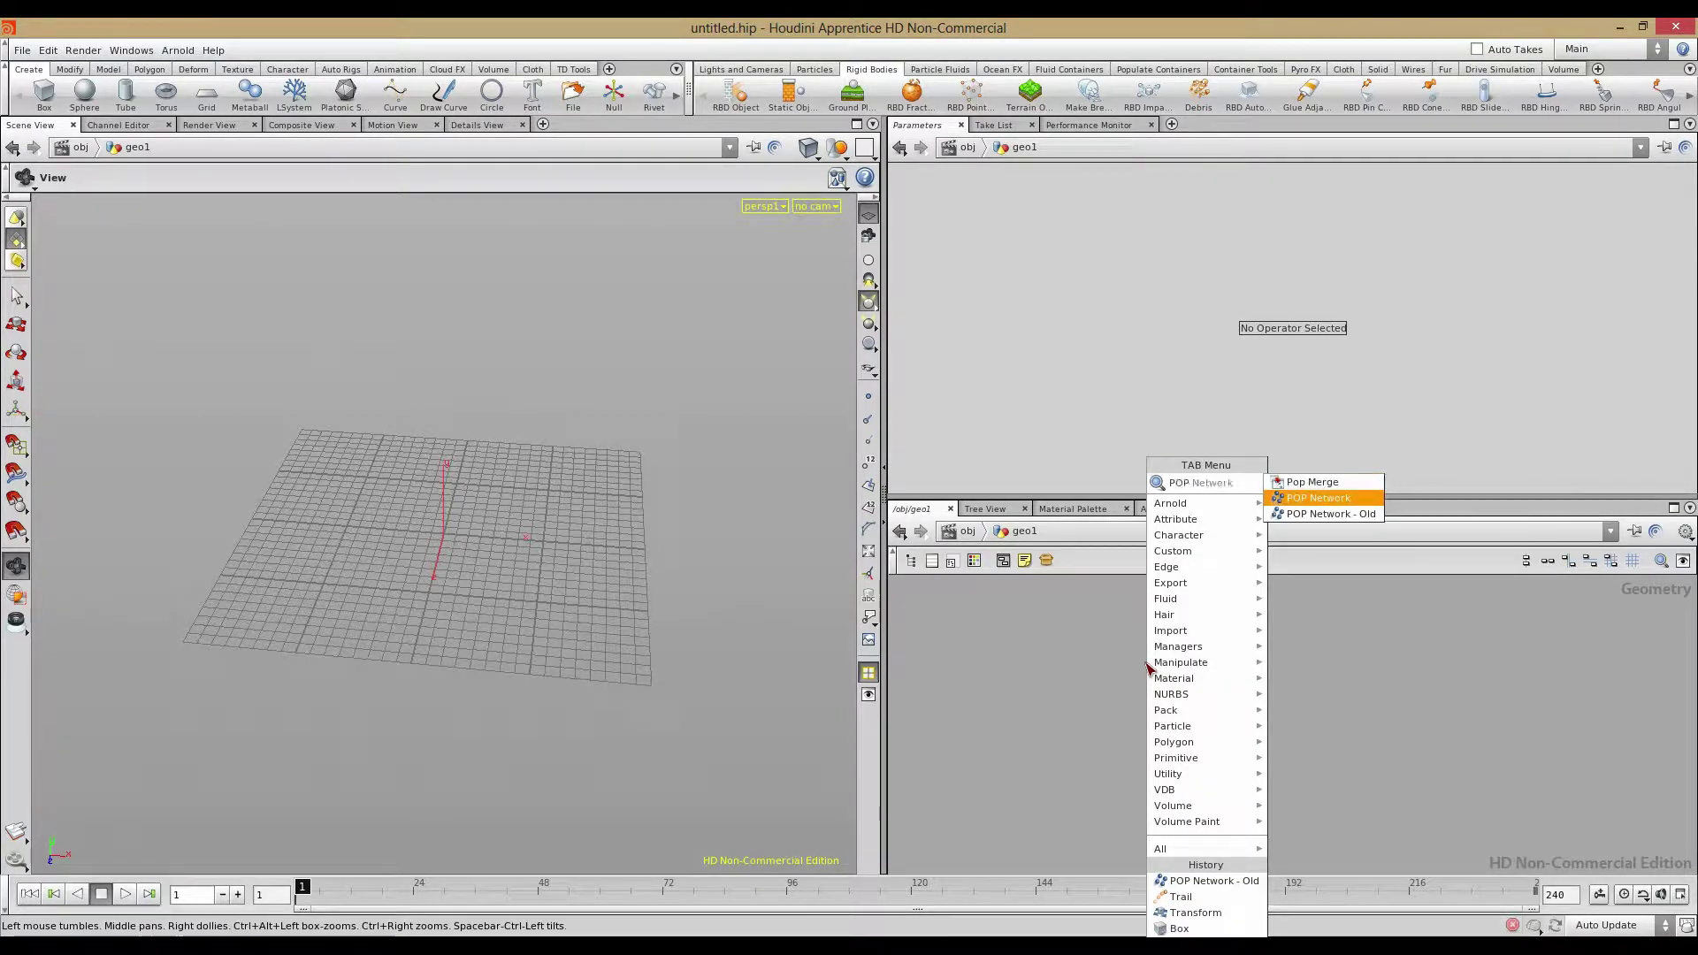
pyautogui.press('Down')
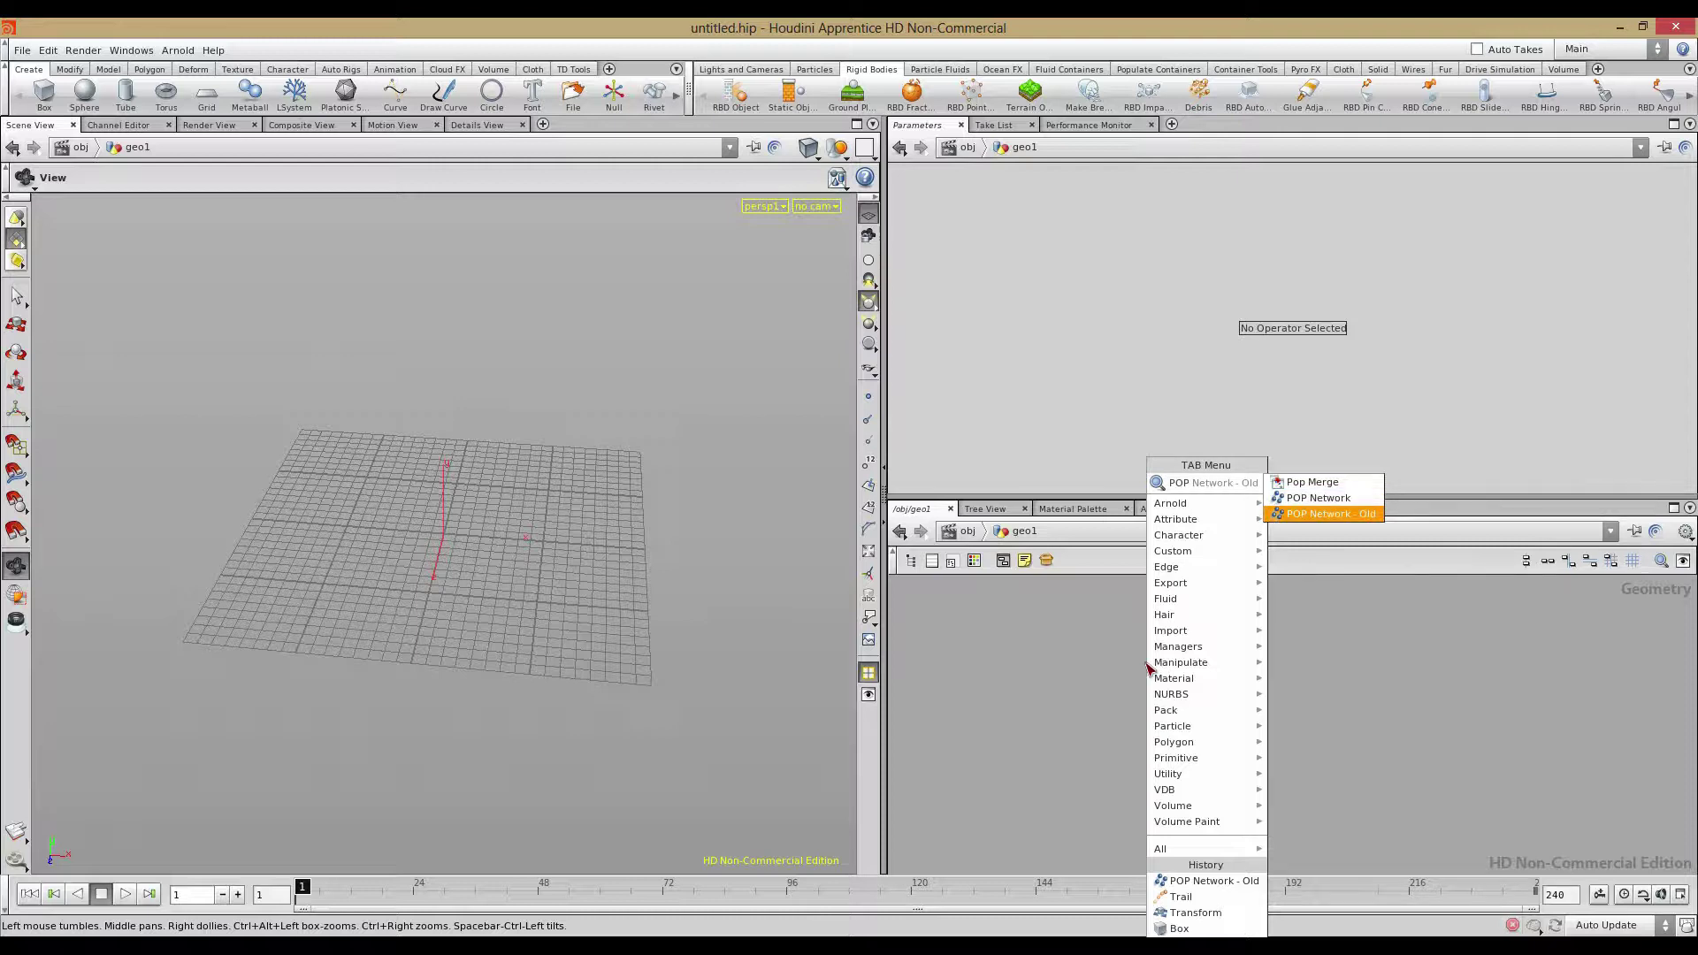
pyautogui.press('Up')
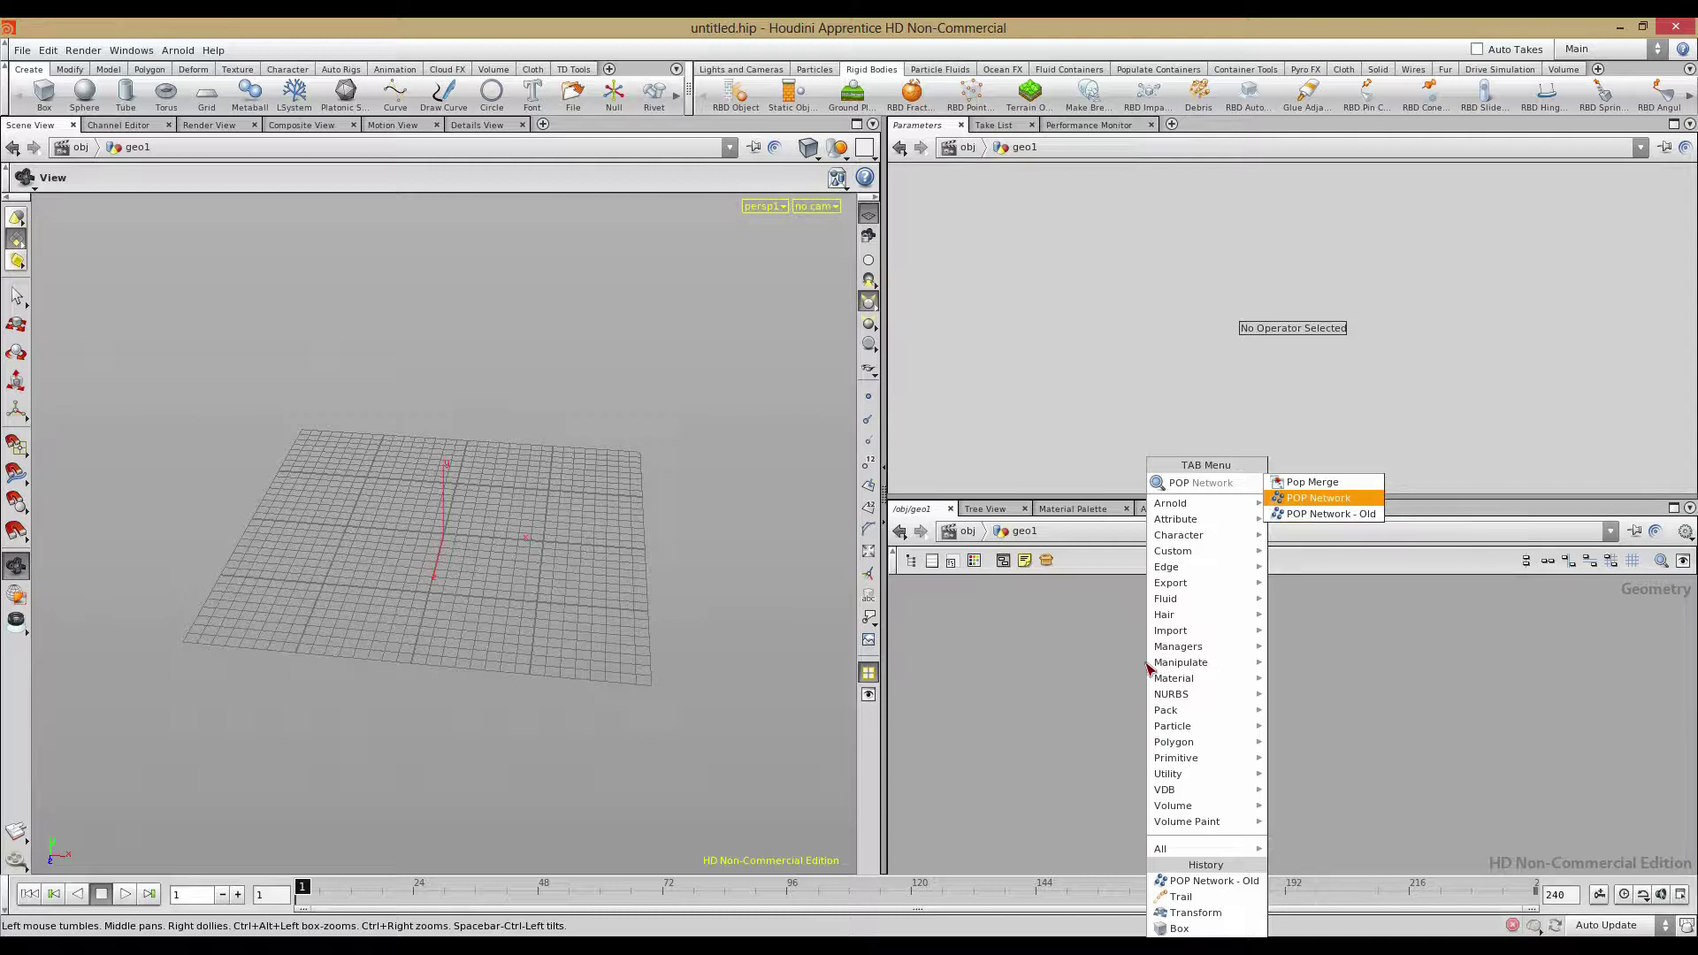
pyautogui.press('Return')
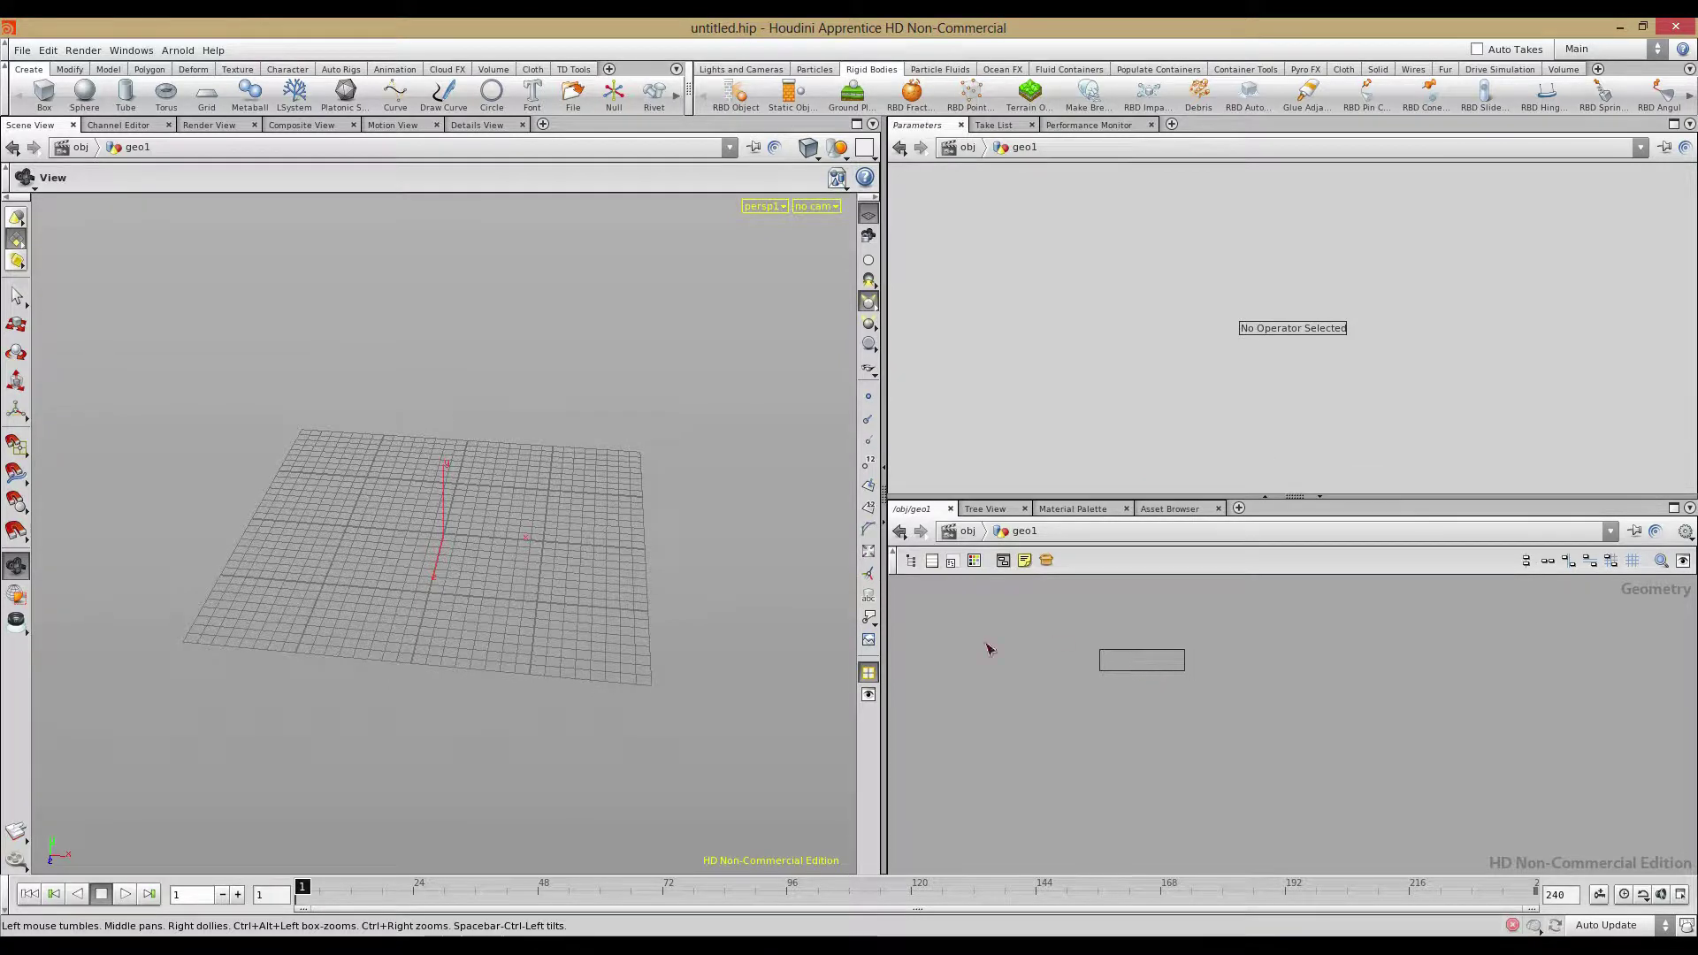
pyautogui.click(956, 646)
pyautogui.scroll(5, 1097, 672)
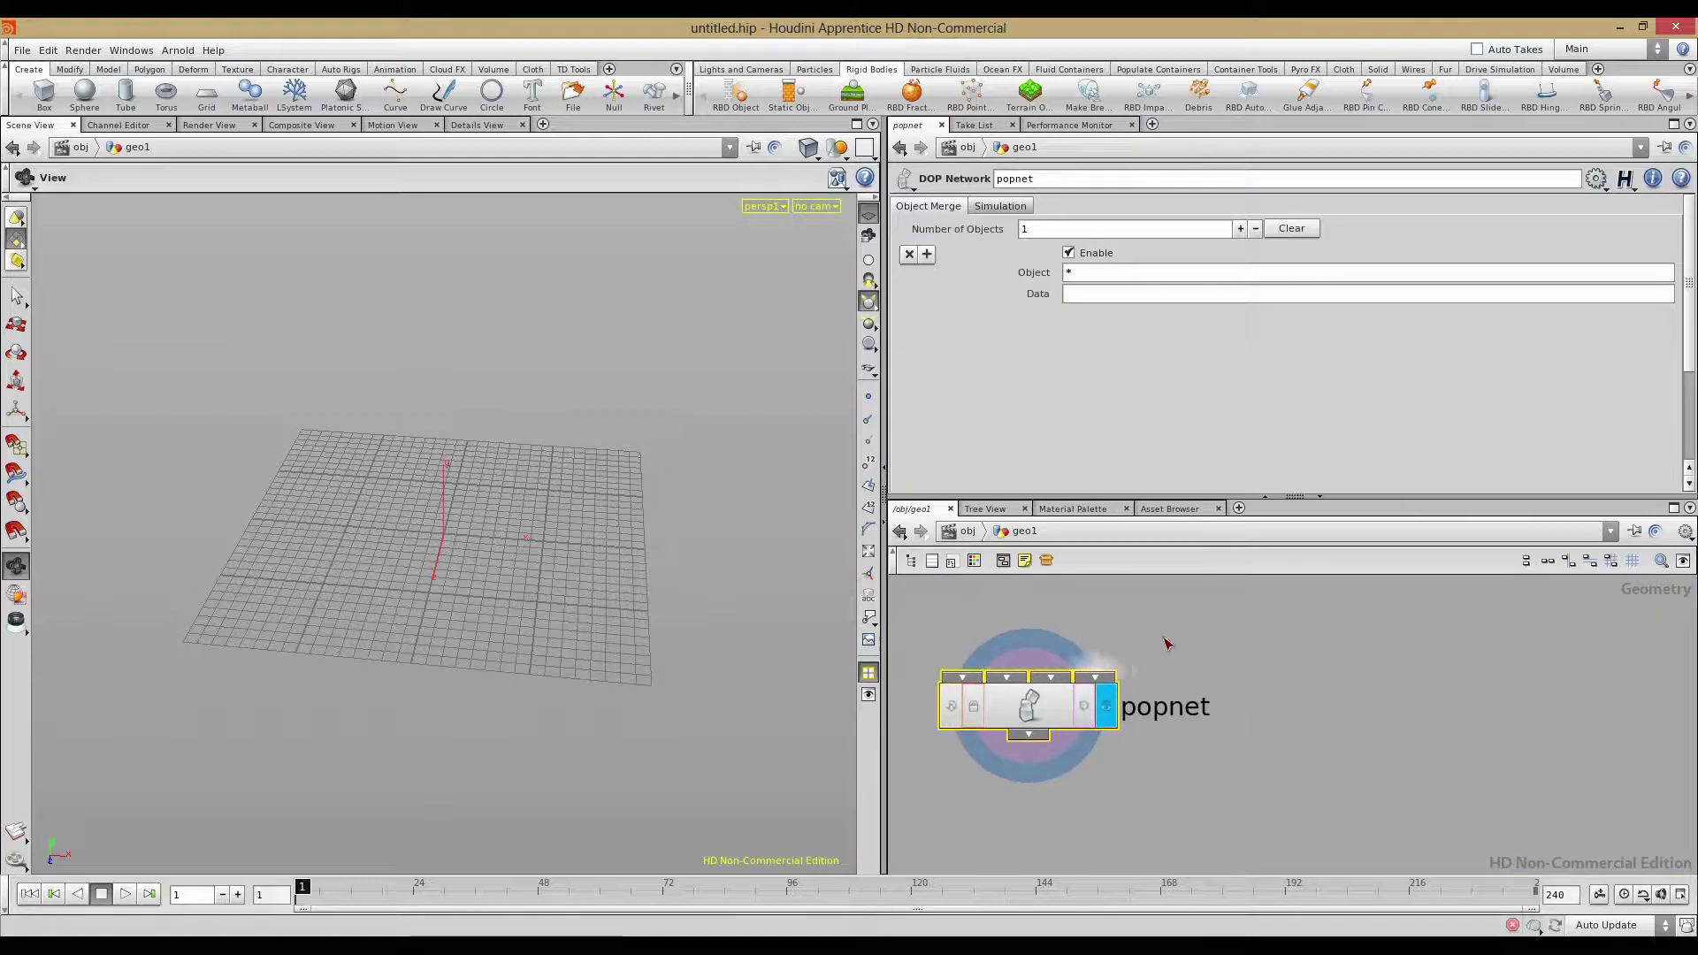
pyautogui.moveTo(1206, 659); pyautogui.dragTo(1290, 644, button='middle')
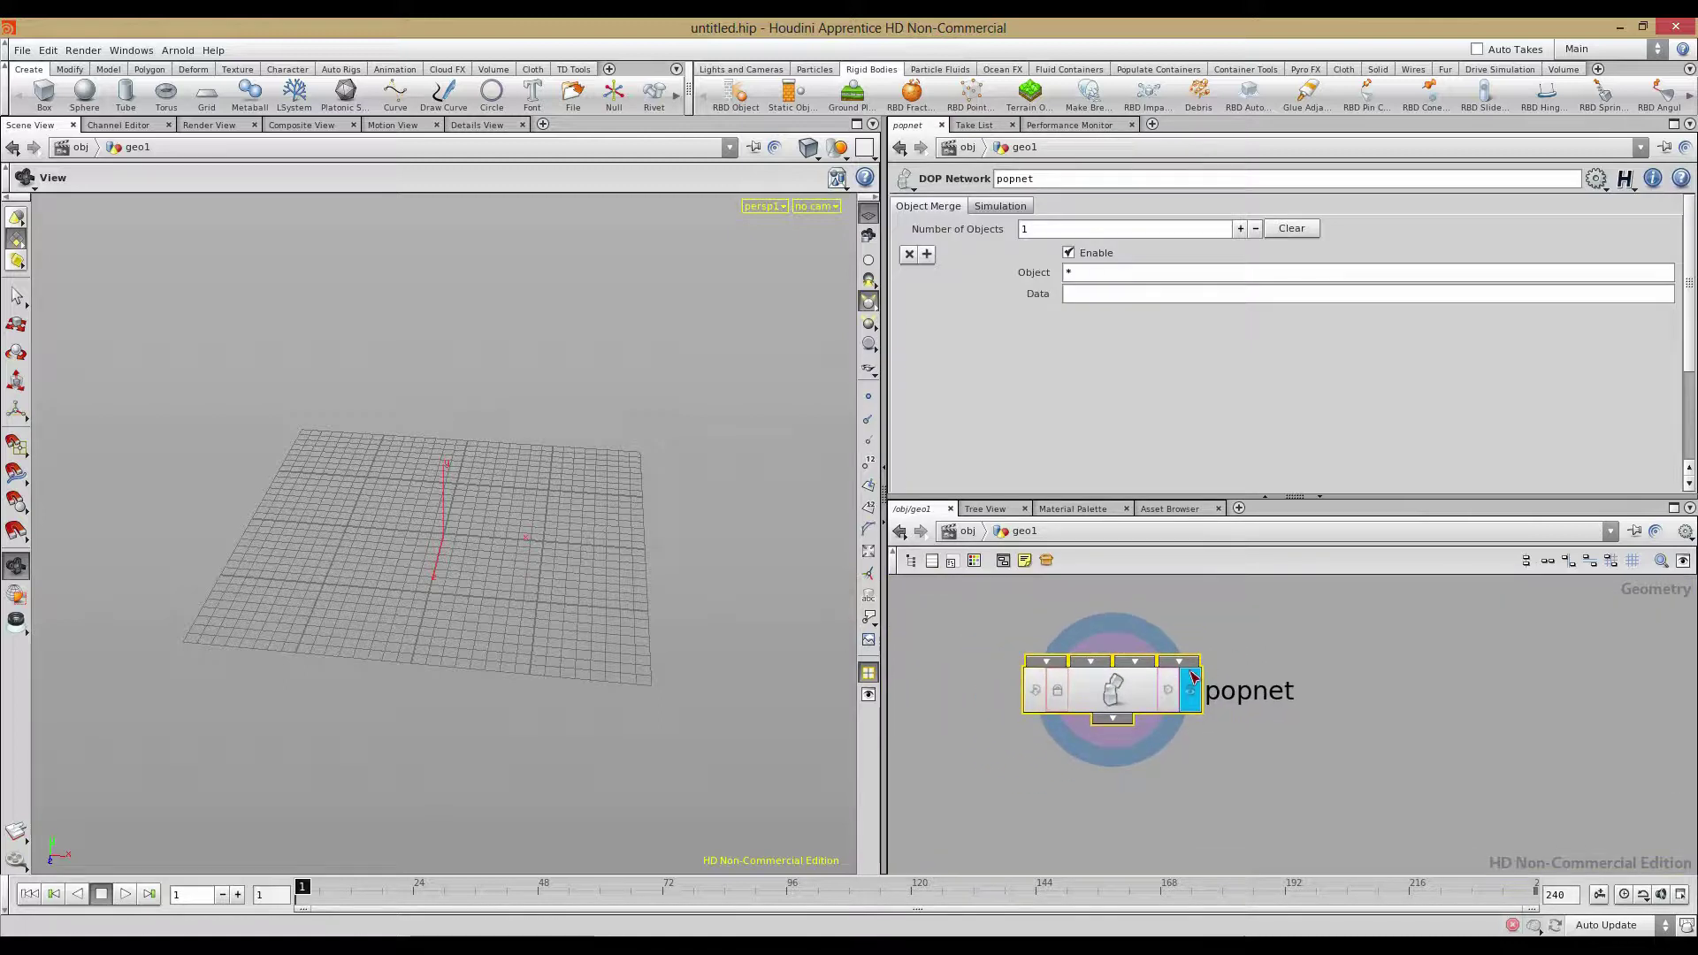
# Go inside the popnet node and examine its popobject, source_first_input and popsolver nodes
pyautogui.doubleClick(1125, 691)
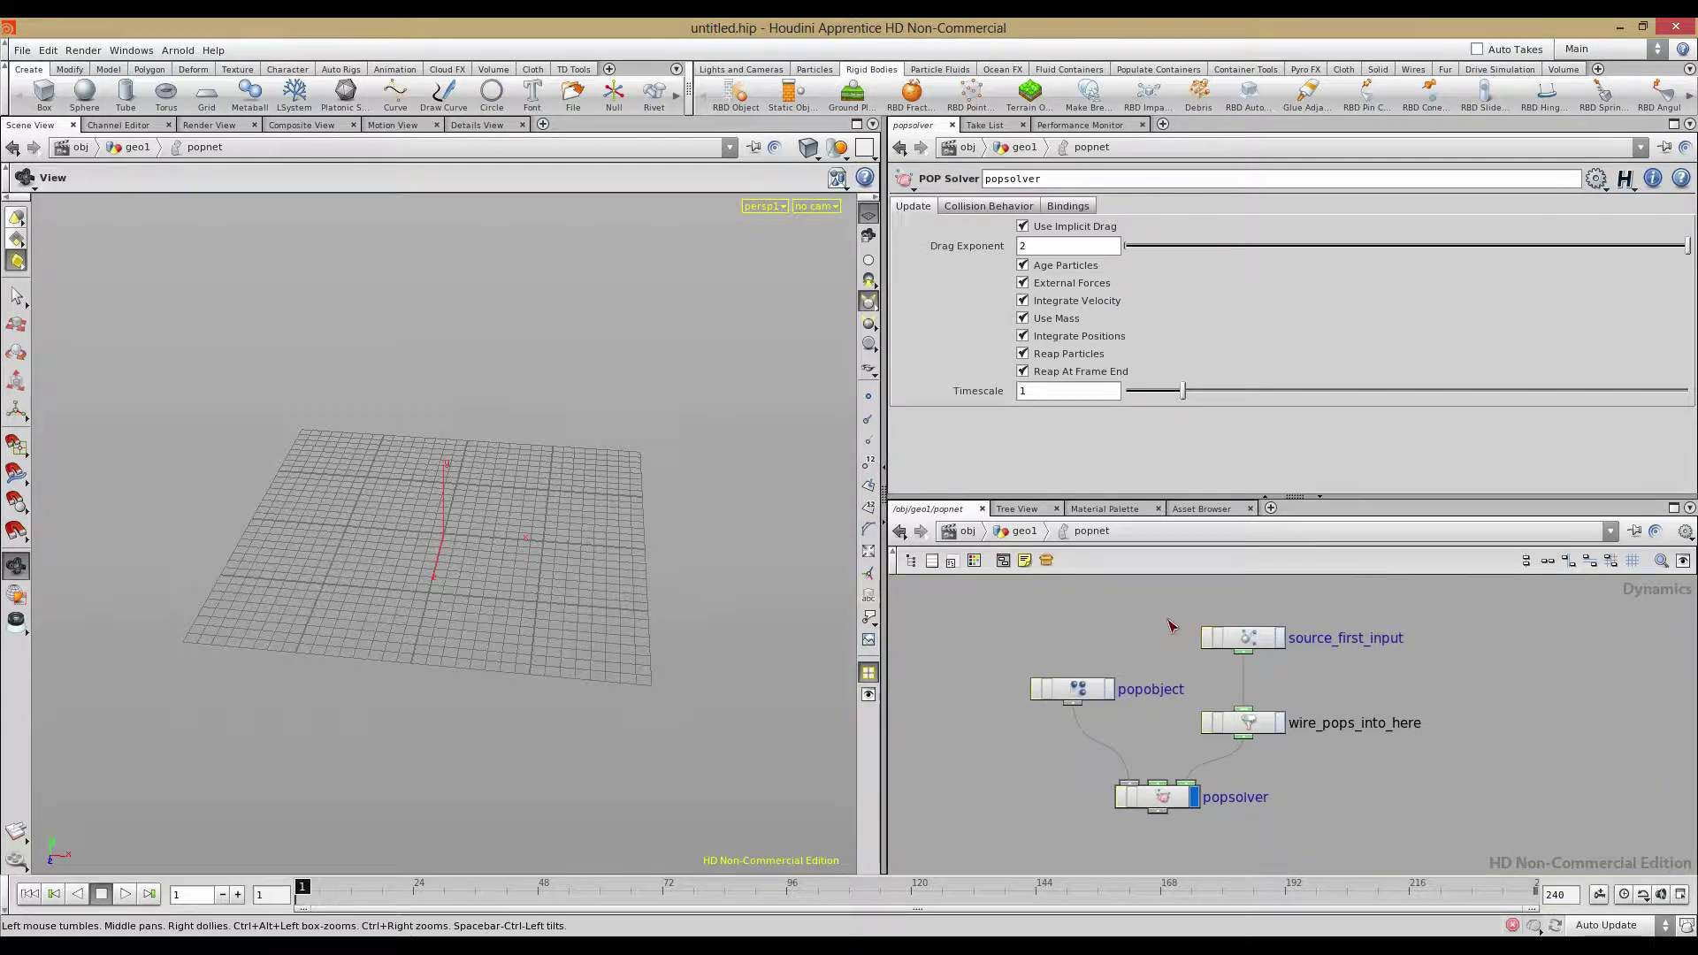
pyautogui.moveTo(1014, 596); pyautogui.dragTo(1385, 809)
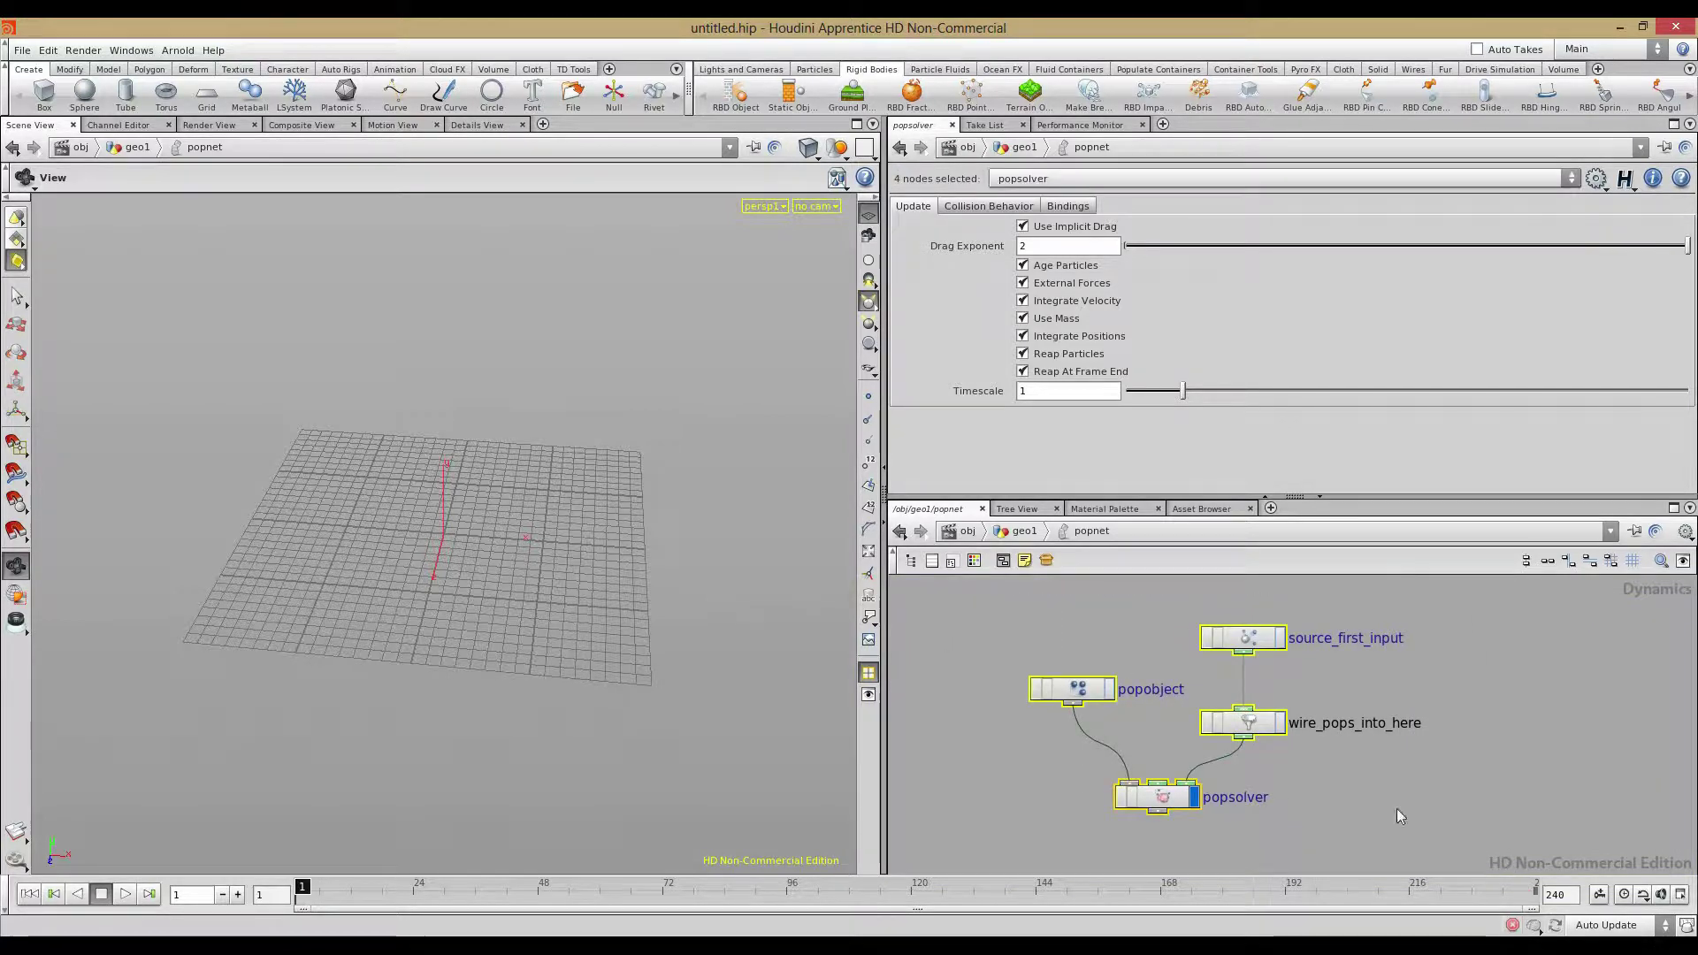
pyautogui.click(1120, 645)
pyautogui.click(1088, 686)
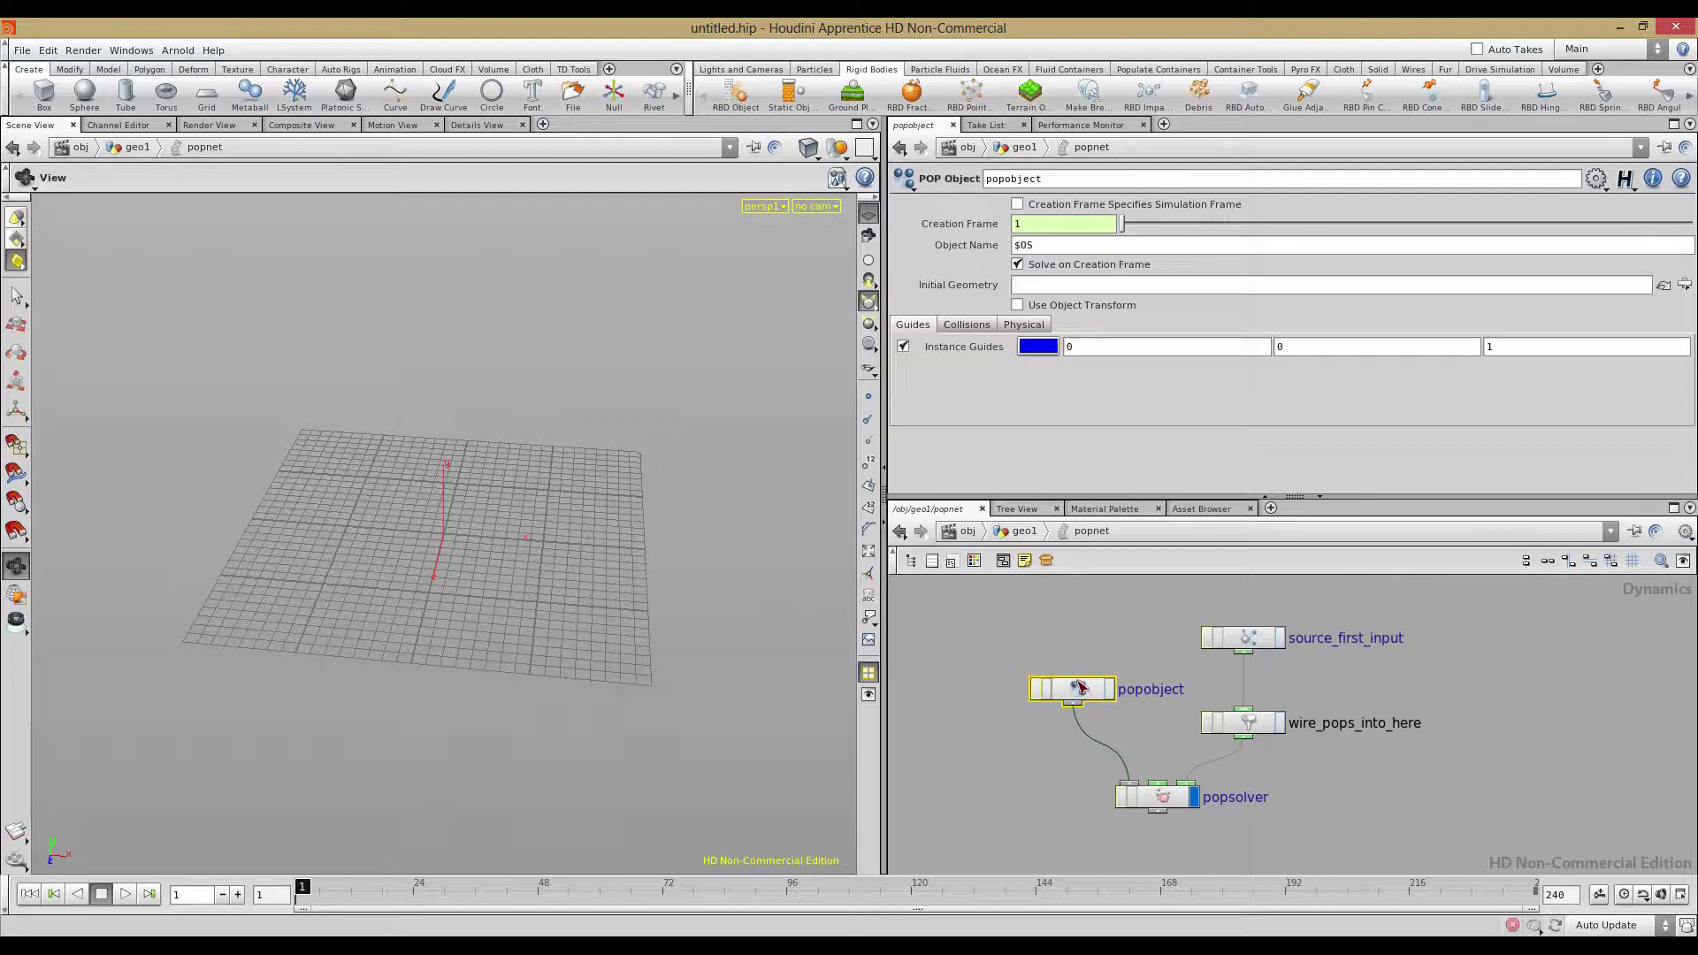
pyautogui.click(1252, 641)
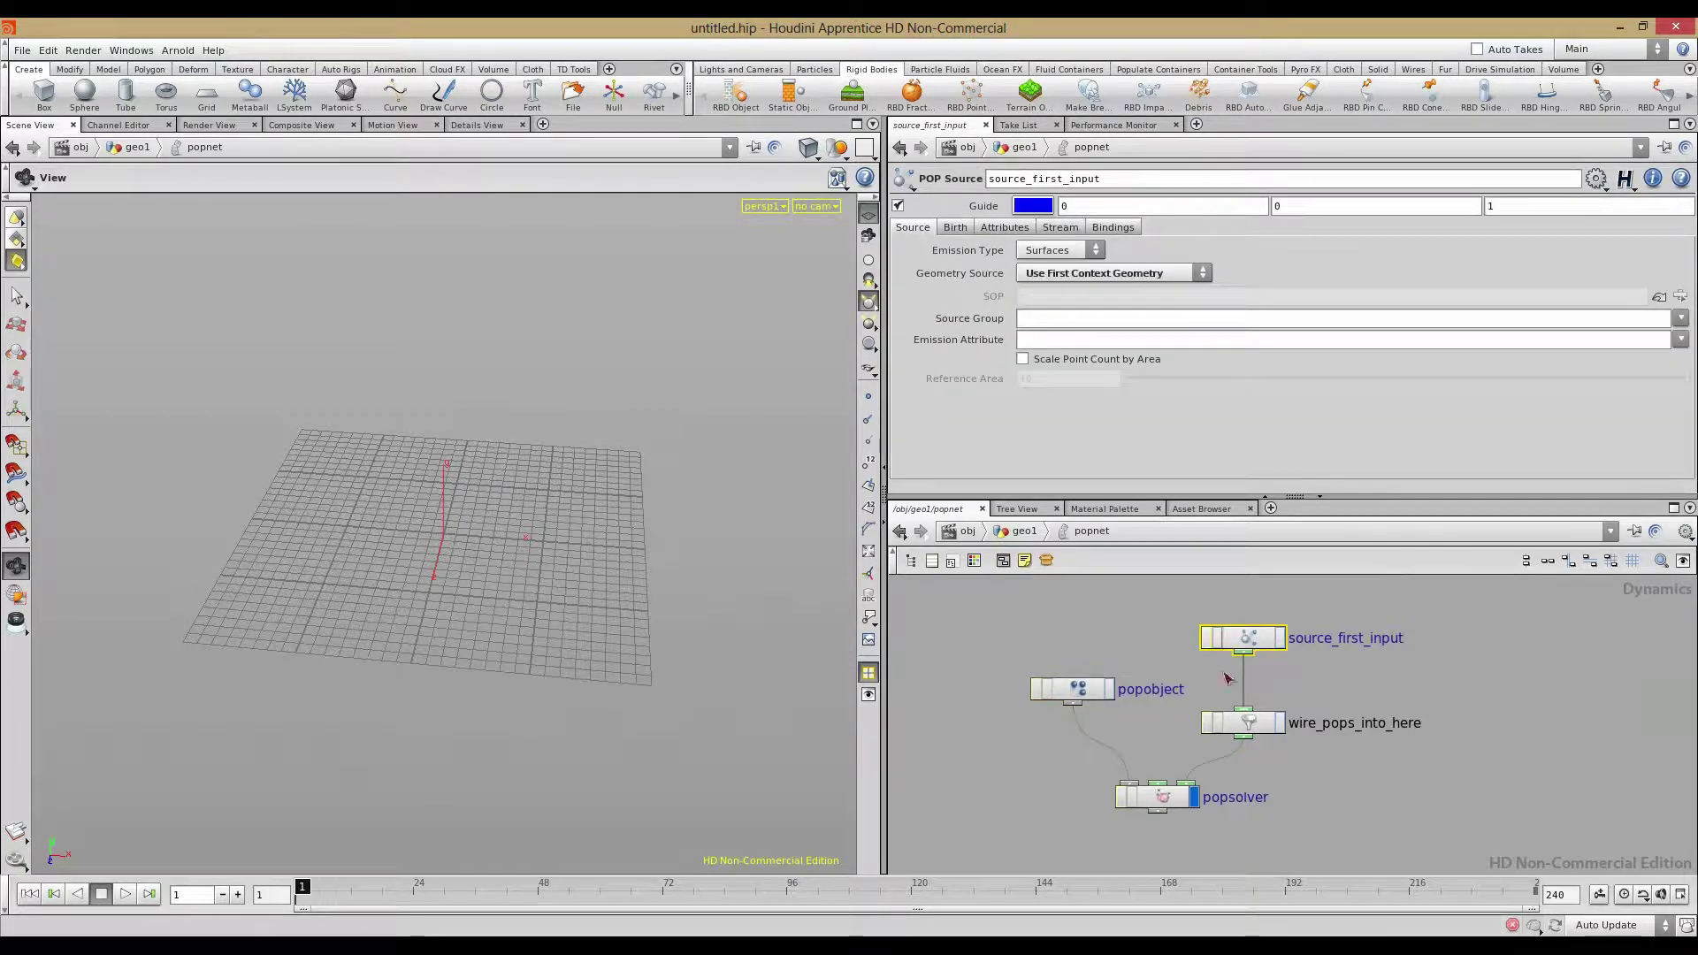
pyautogui.click(1154, 800)
pyautogui.moveTo(1017, 608); pyautogui.dragTo(1393, 862)
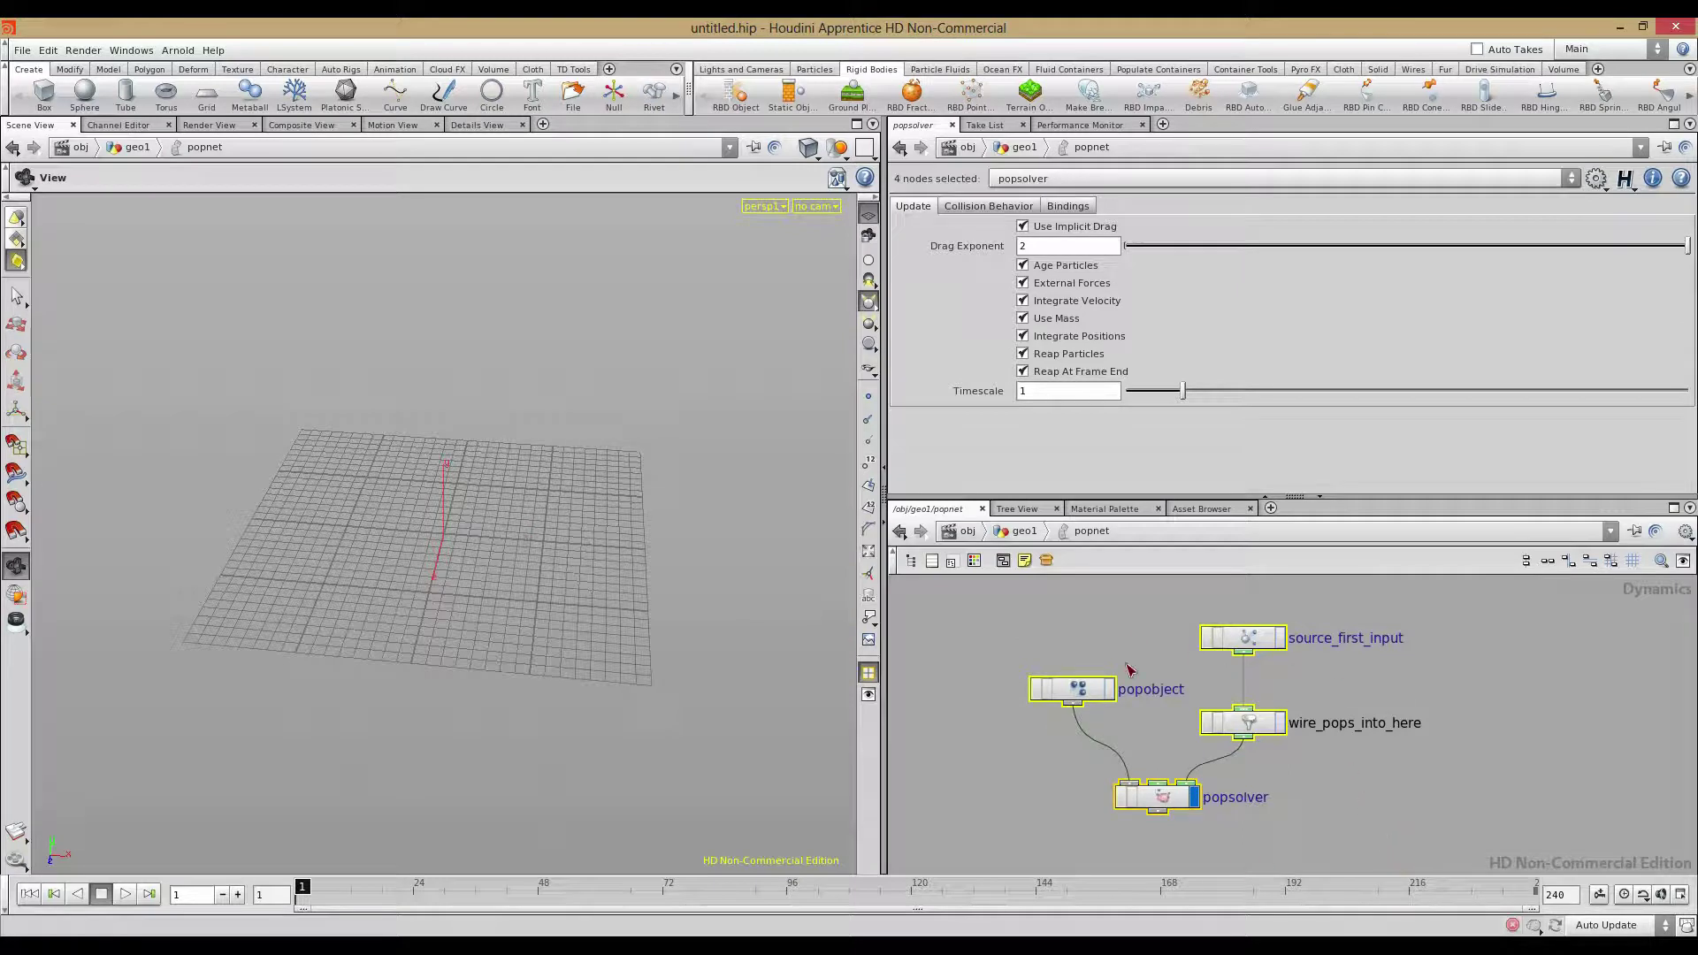
pyautogui.click(1673, 595)
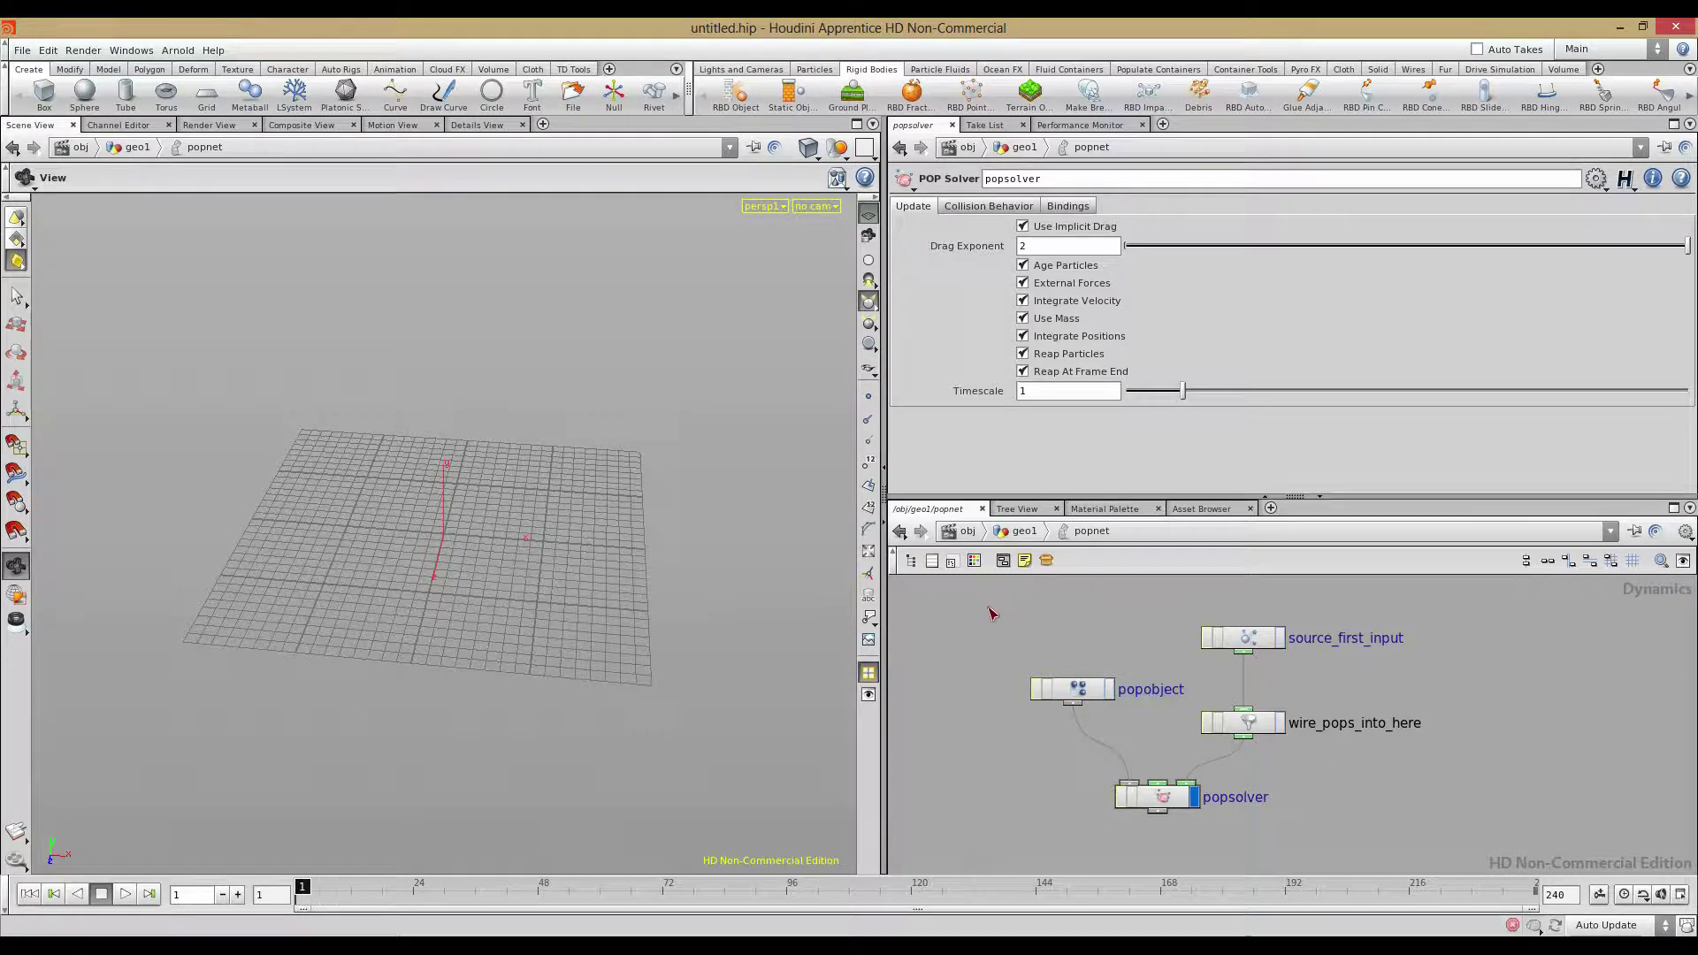
pyautogui.scroll(-3, 992, 626)
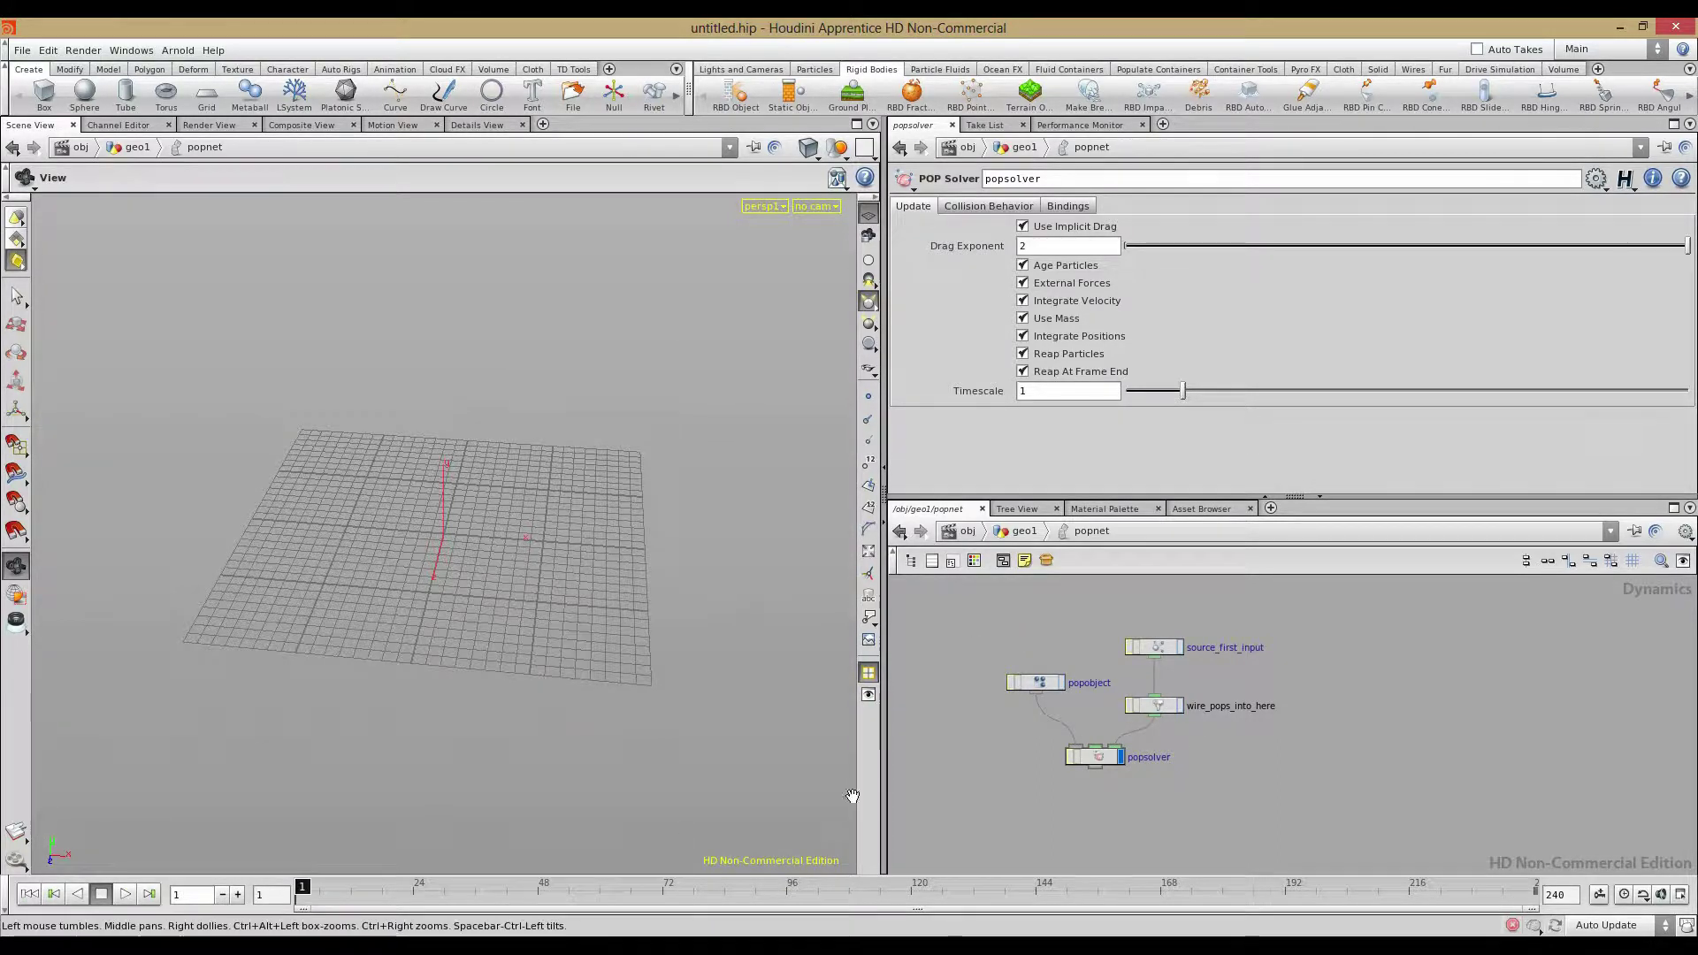
pyautogui.scroll(5, 964, 788)
pyautogui.scroll(-3, 1137, 650)
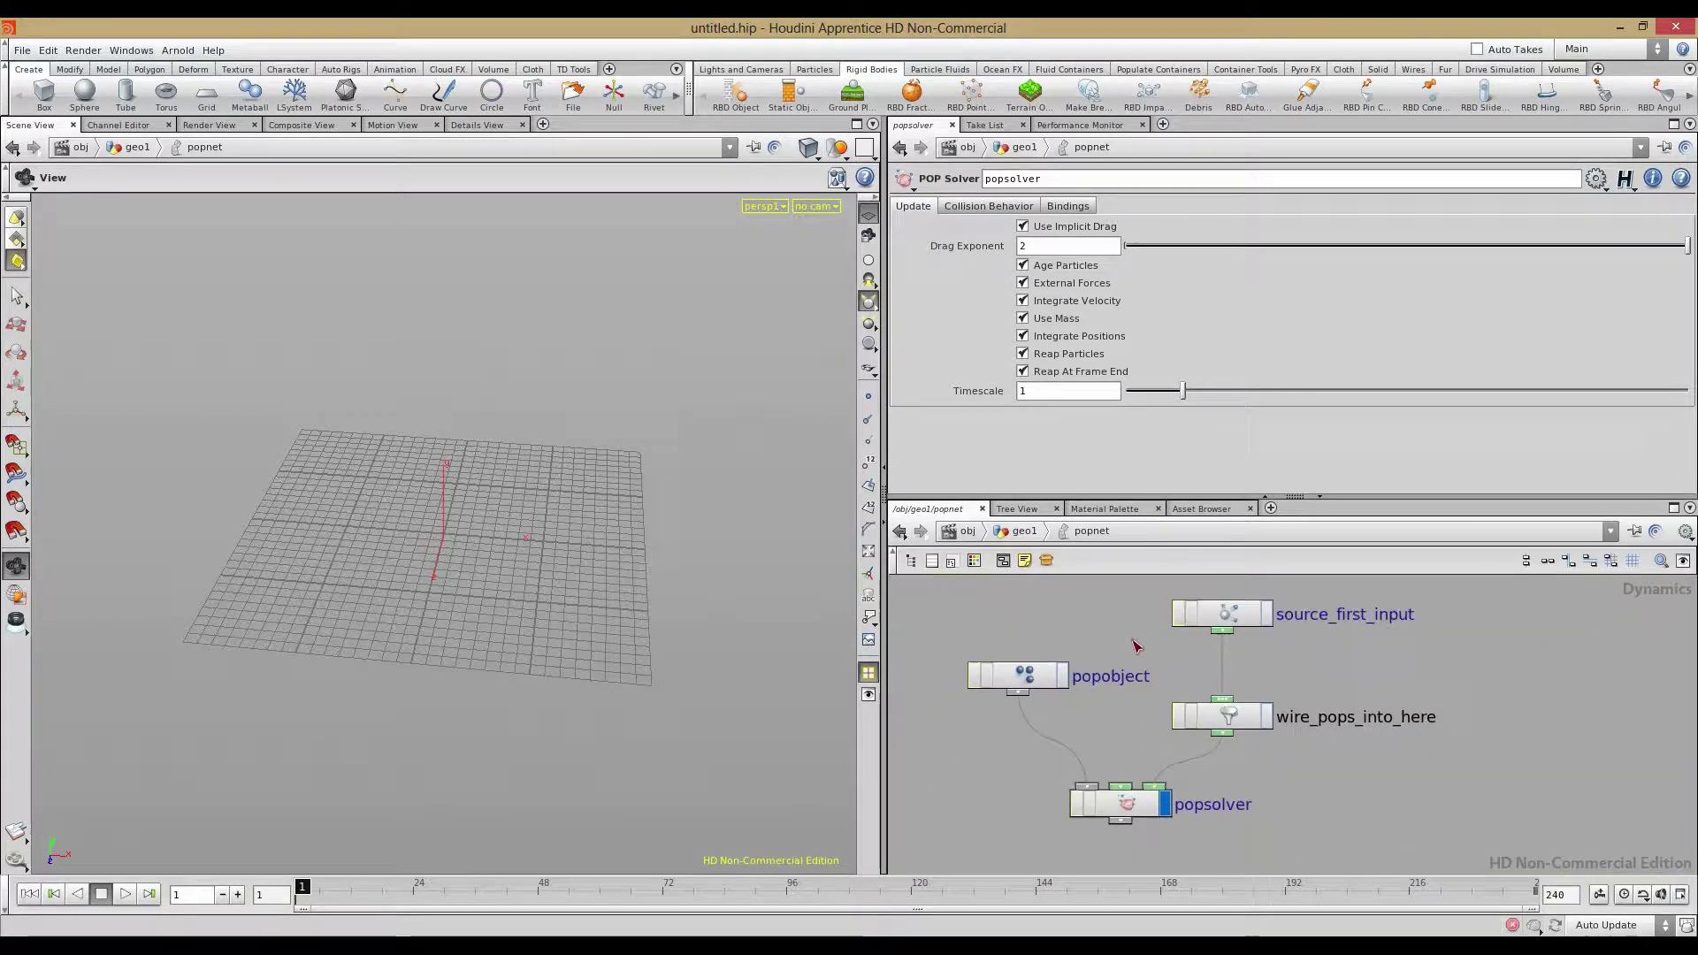
# Examine the Emission Type and Geometry Source options of source_first_input and compare them with the inputs on the popnet node
pyautogui.click(1211, 627)
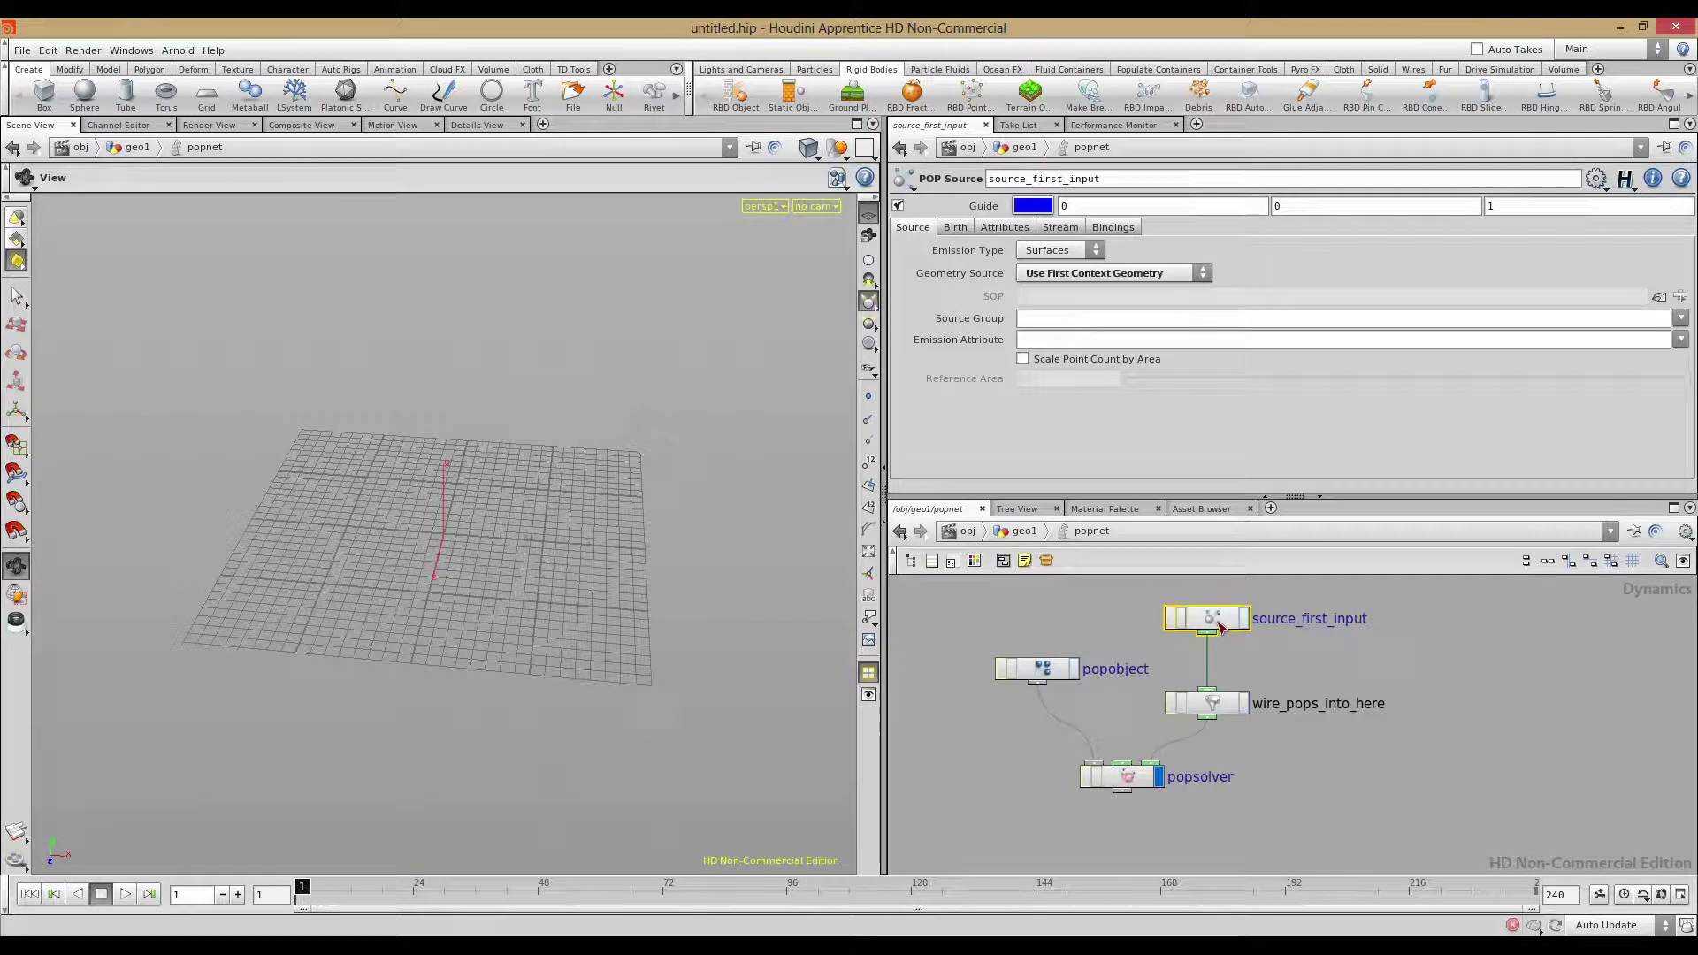
pyautogui.click(1058, 251)
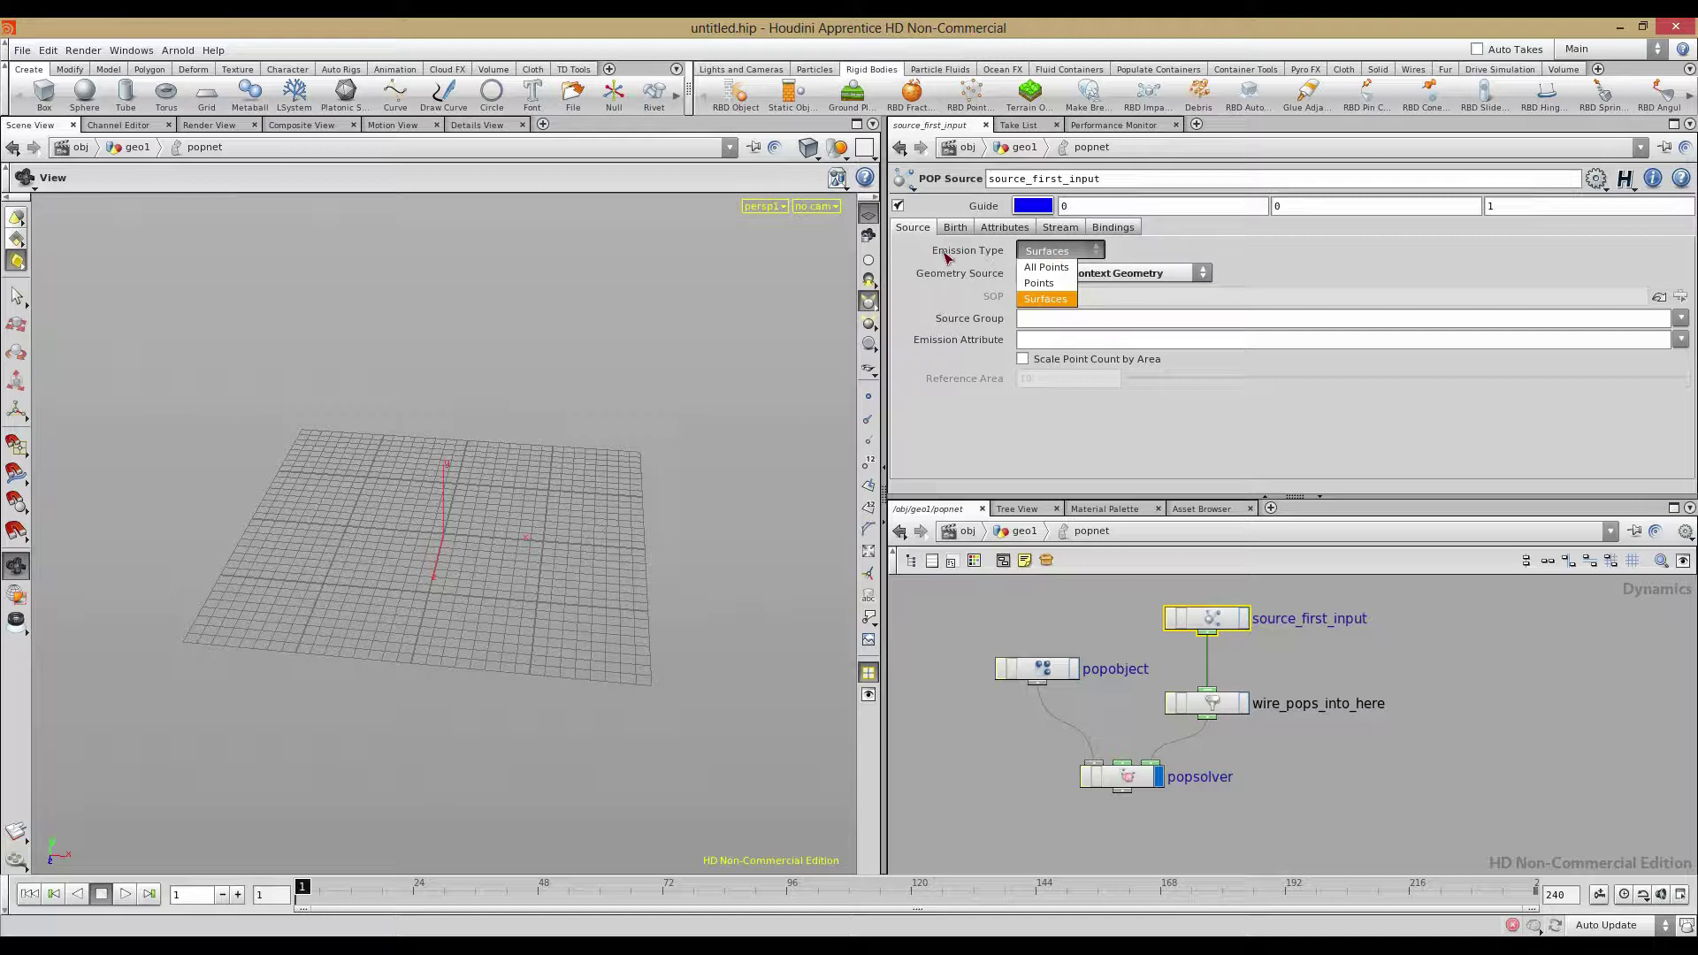
pyautogui.click(1051, 256)
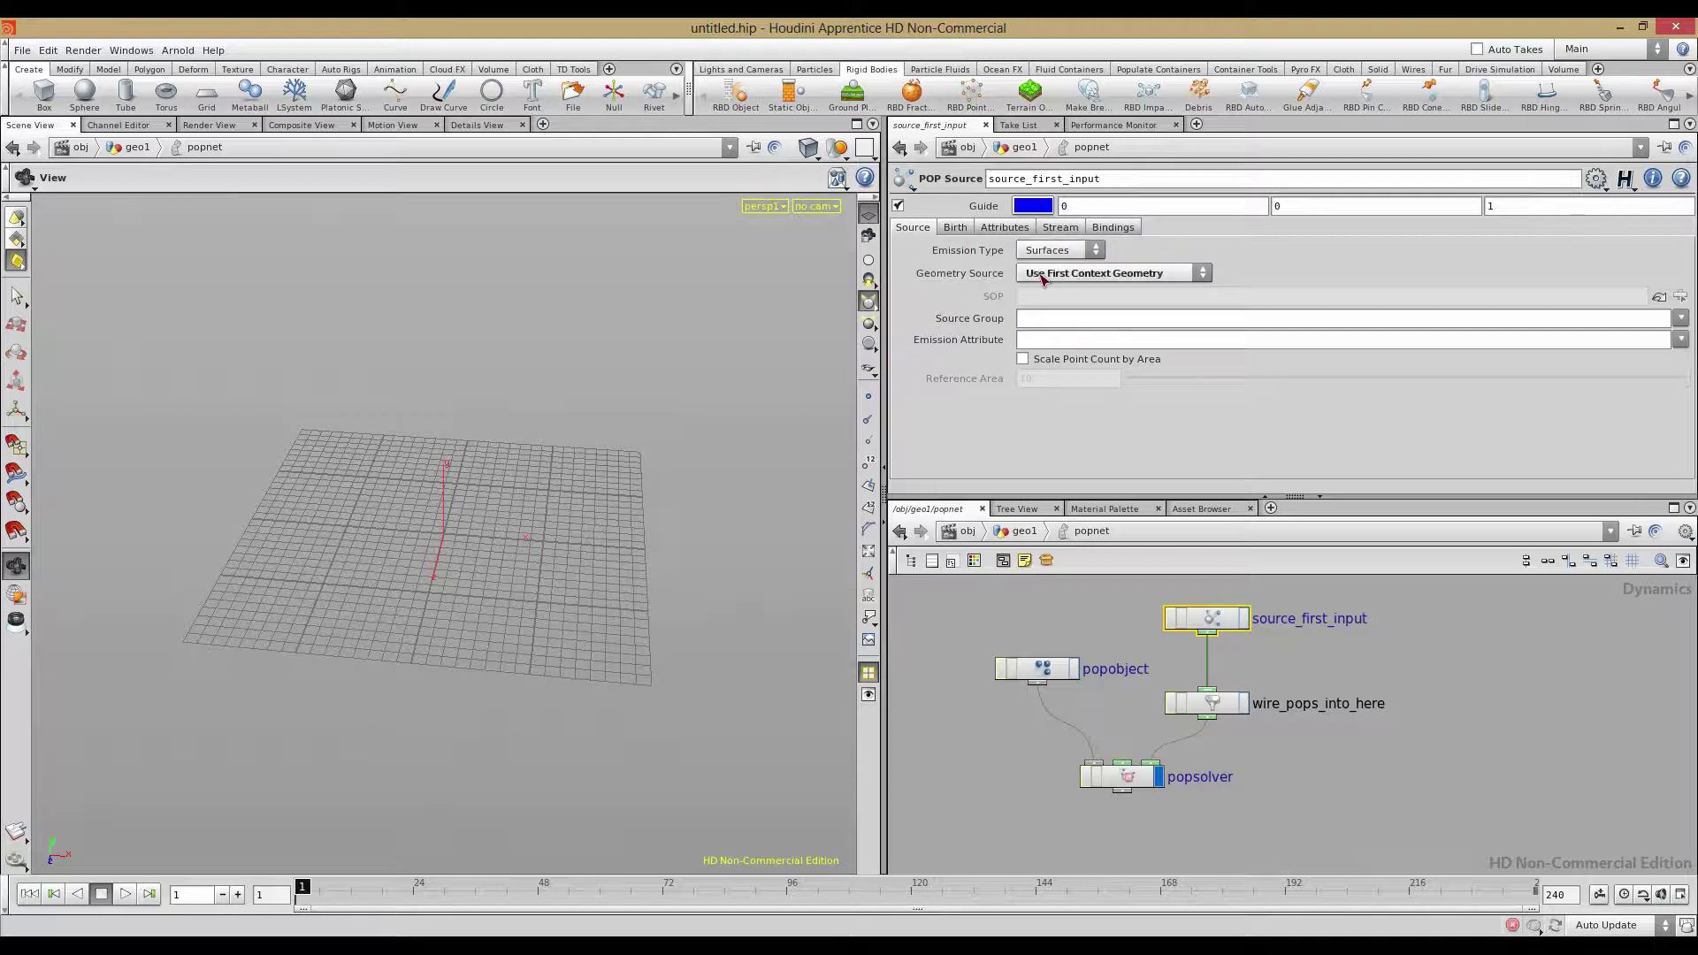
pyautogui.click(1054, 276)
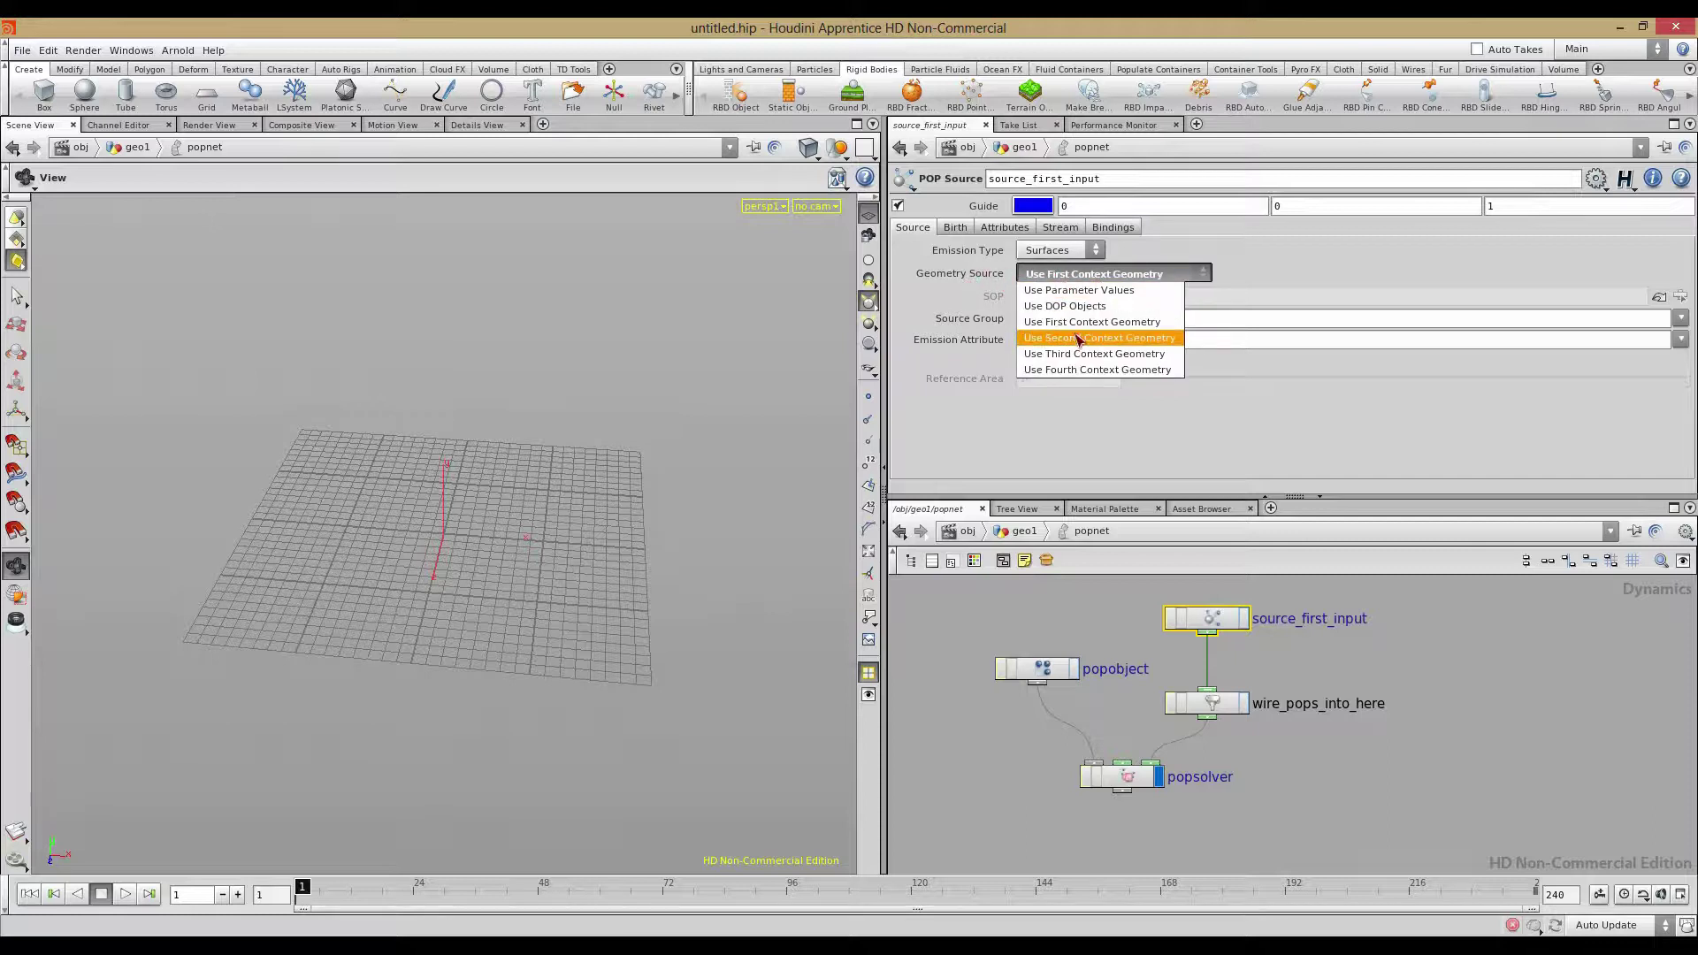
pyautogui.click(1071, 629)
pyautogui.click(1024, 533)
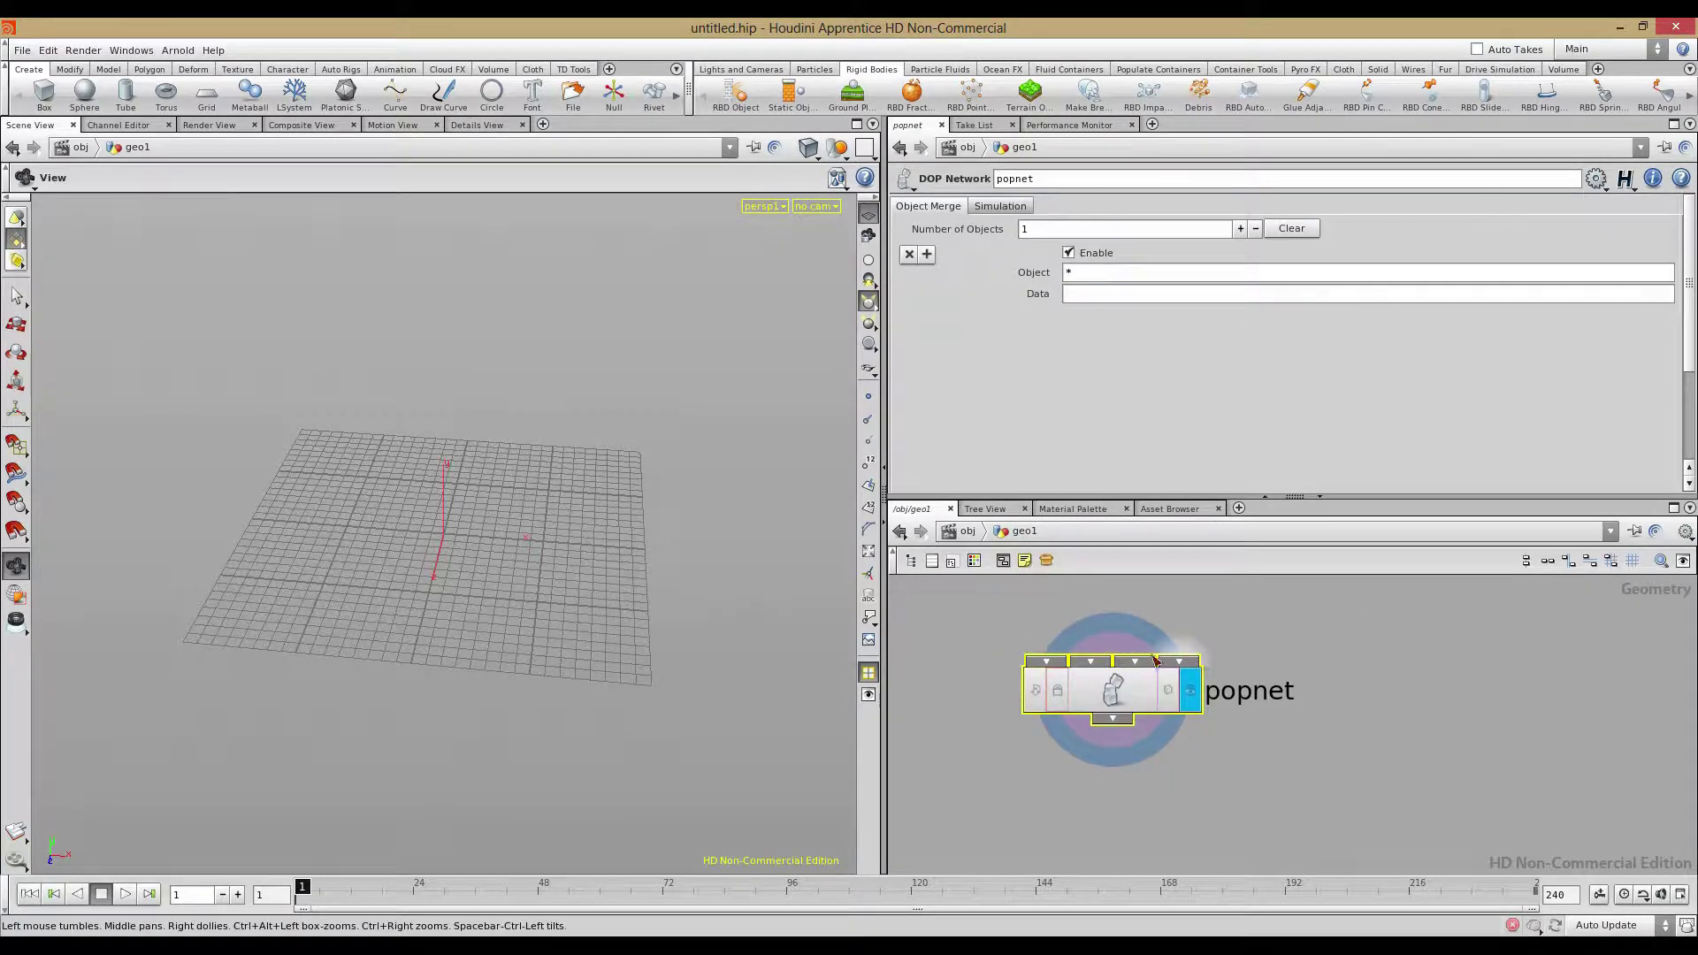
pyautogui.doubleClick(1121, 694)
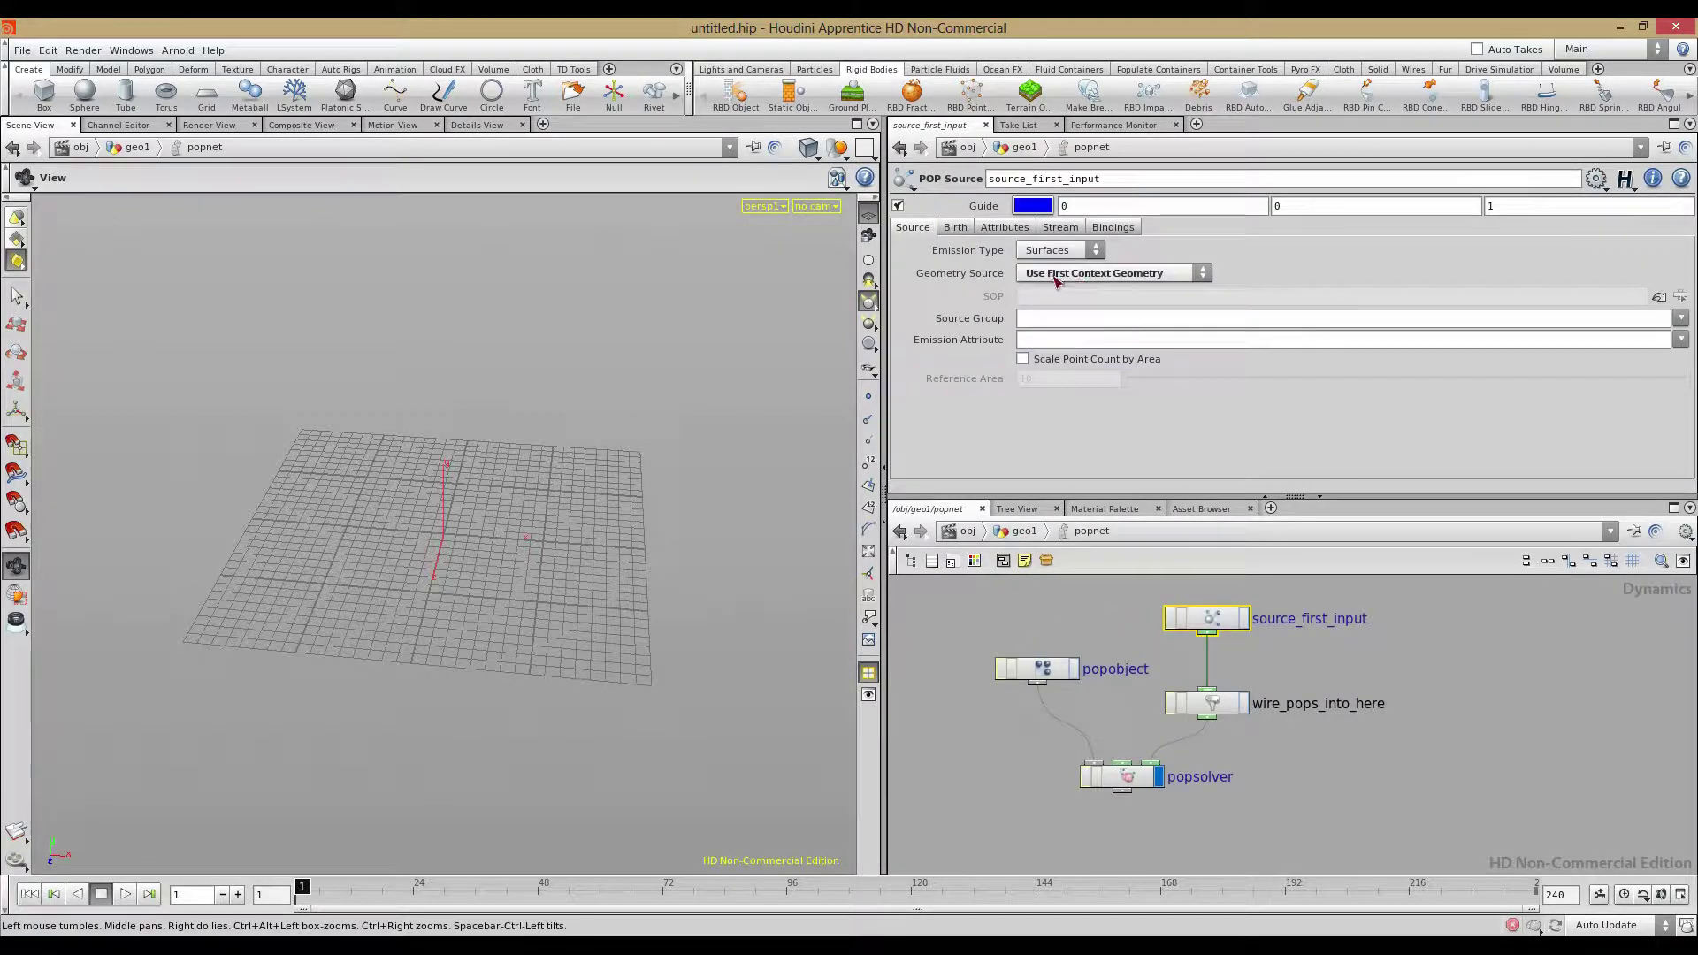
# Try Use Parameter Values as the Geometry Source of source_first_input, and restore Use First Context Geometry
pyautogui.click(1142, 274)
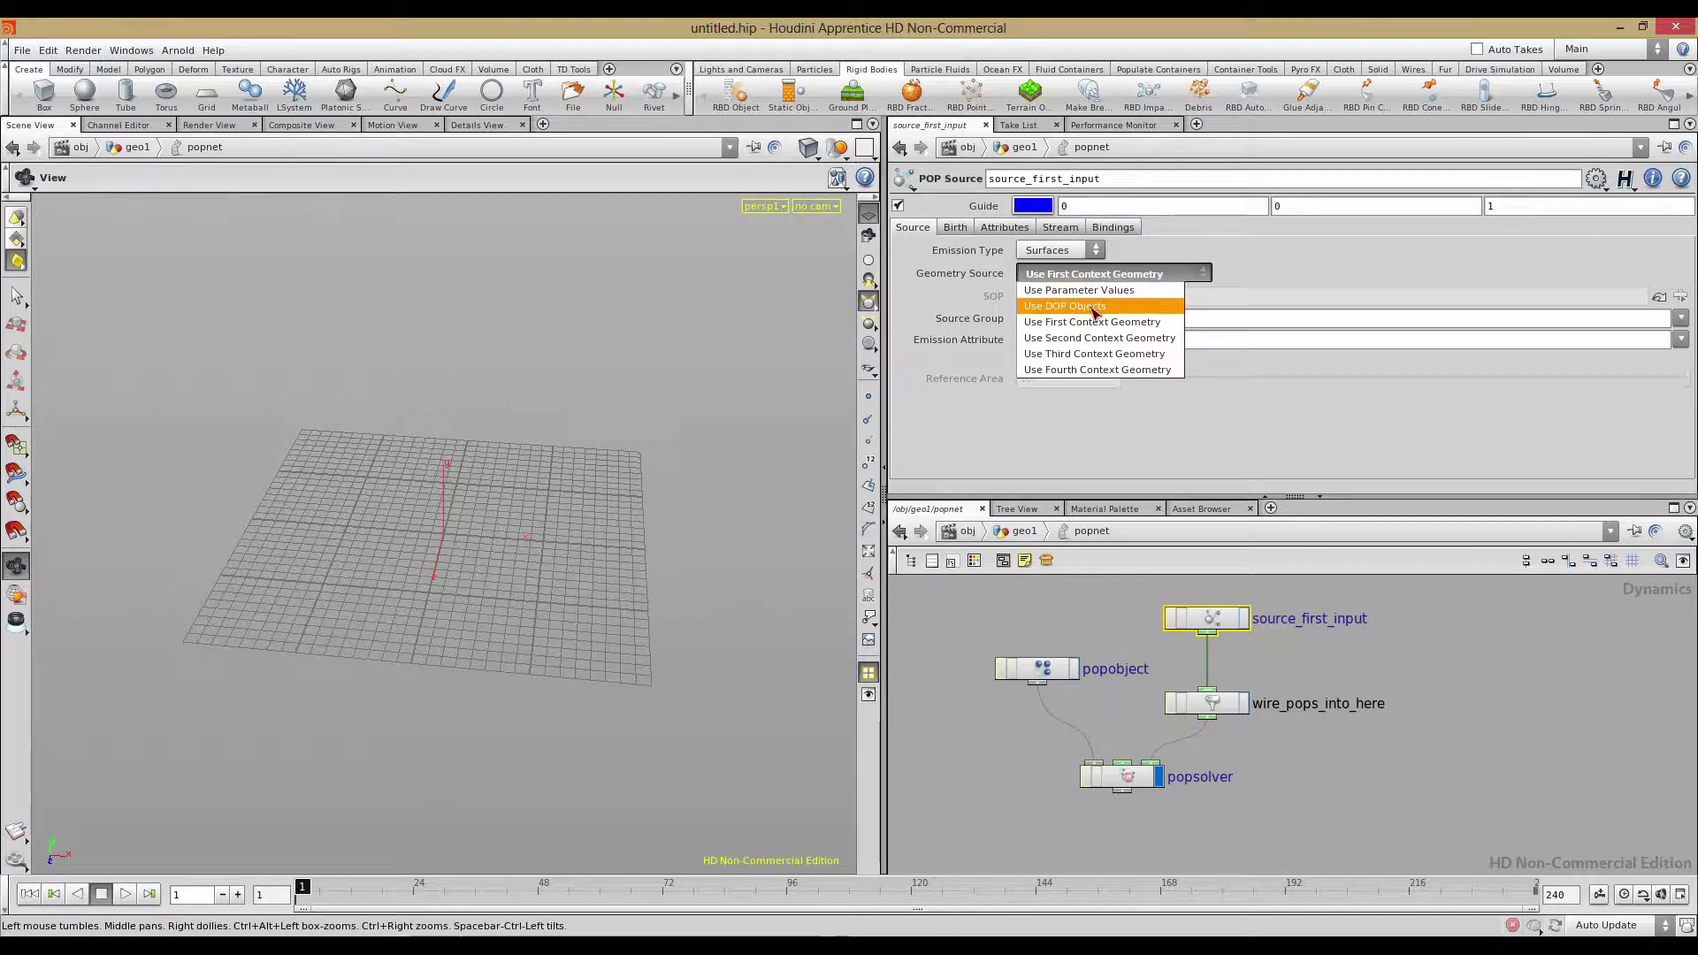
pyautogui.click(1043, 290)
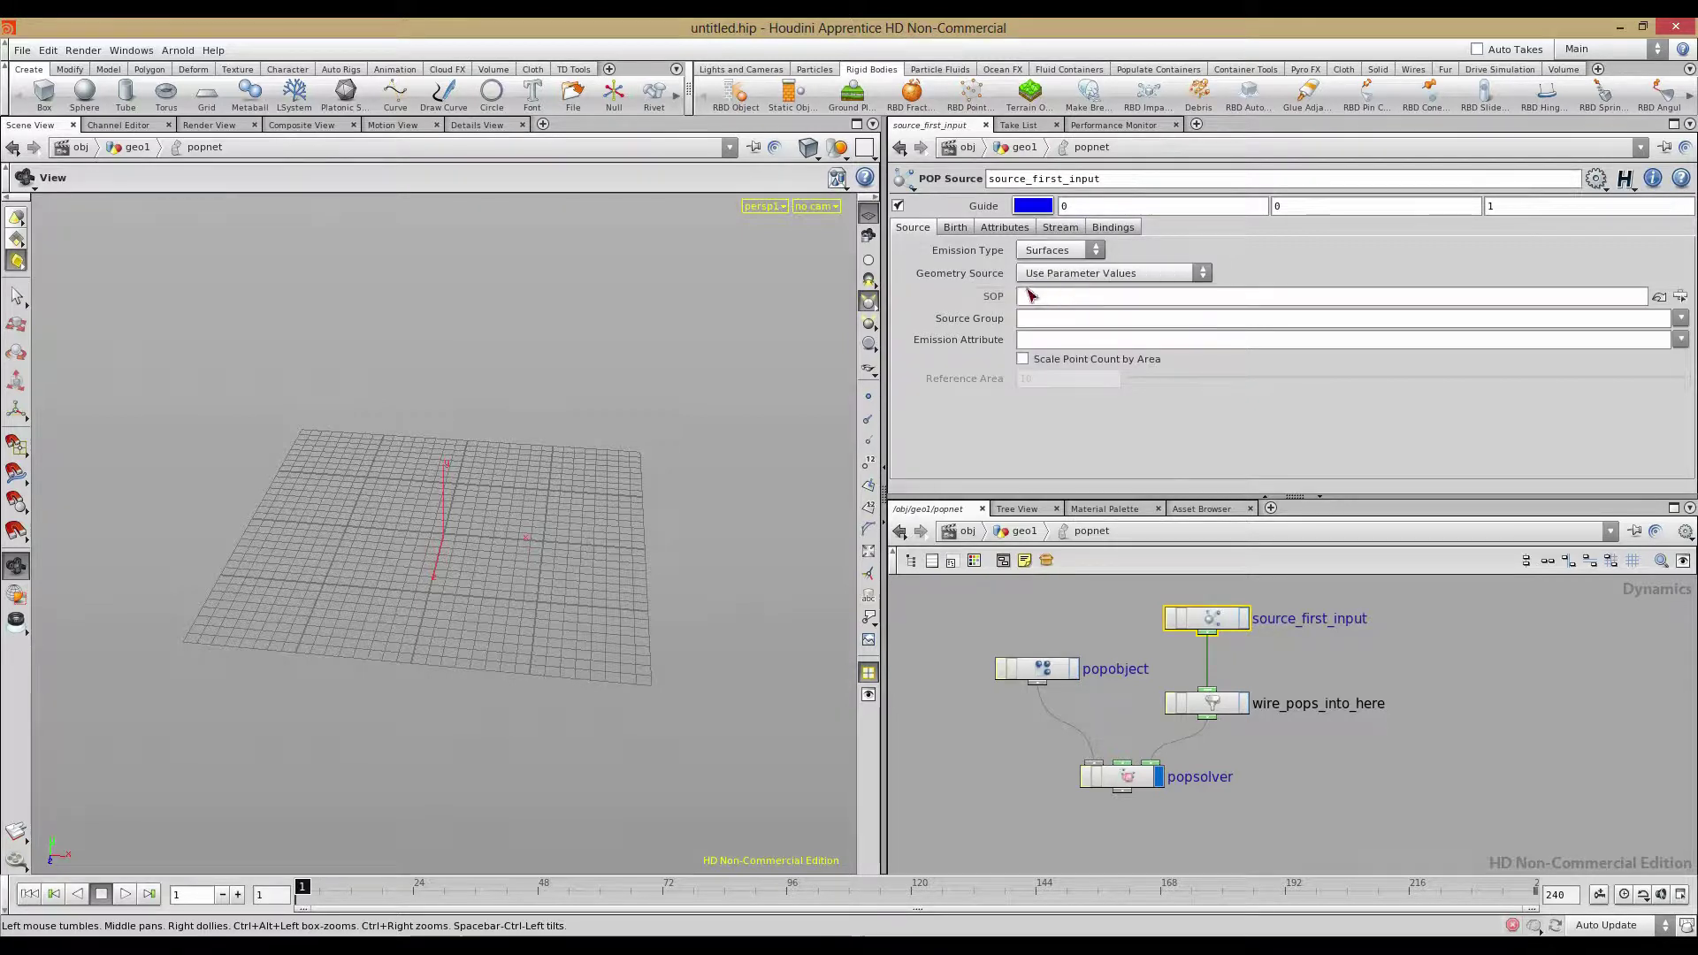
pyautogui.click(1053, 300)
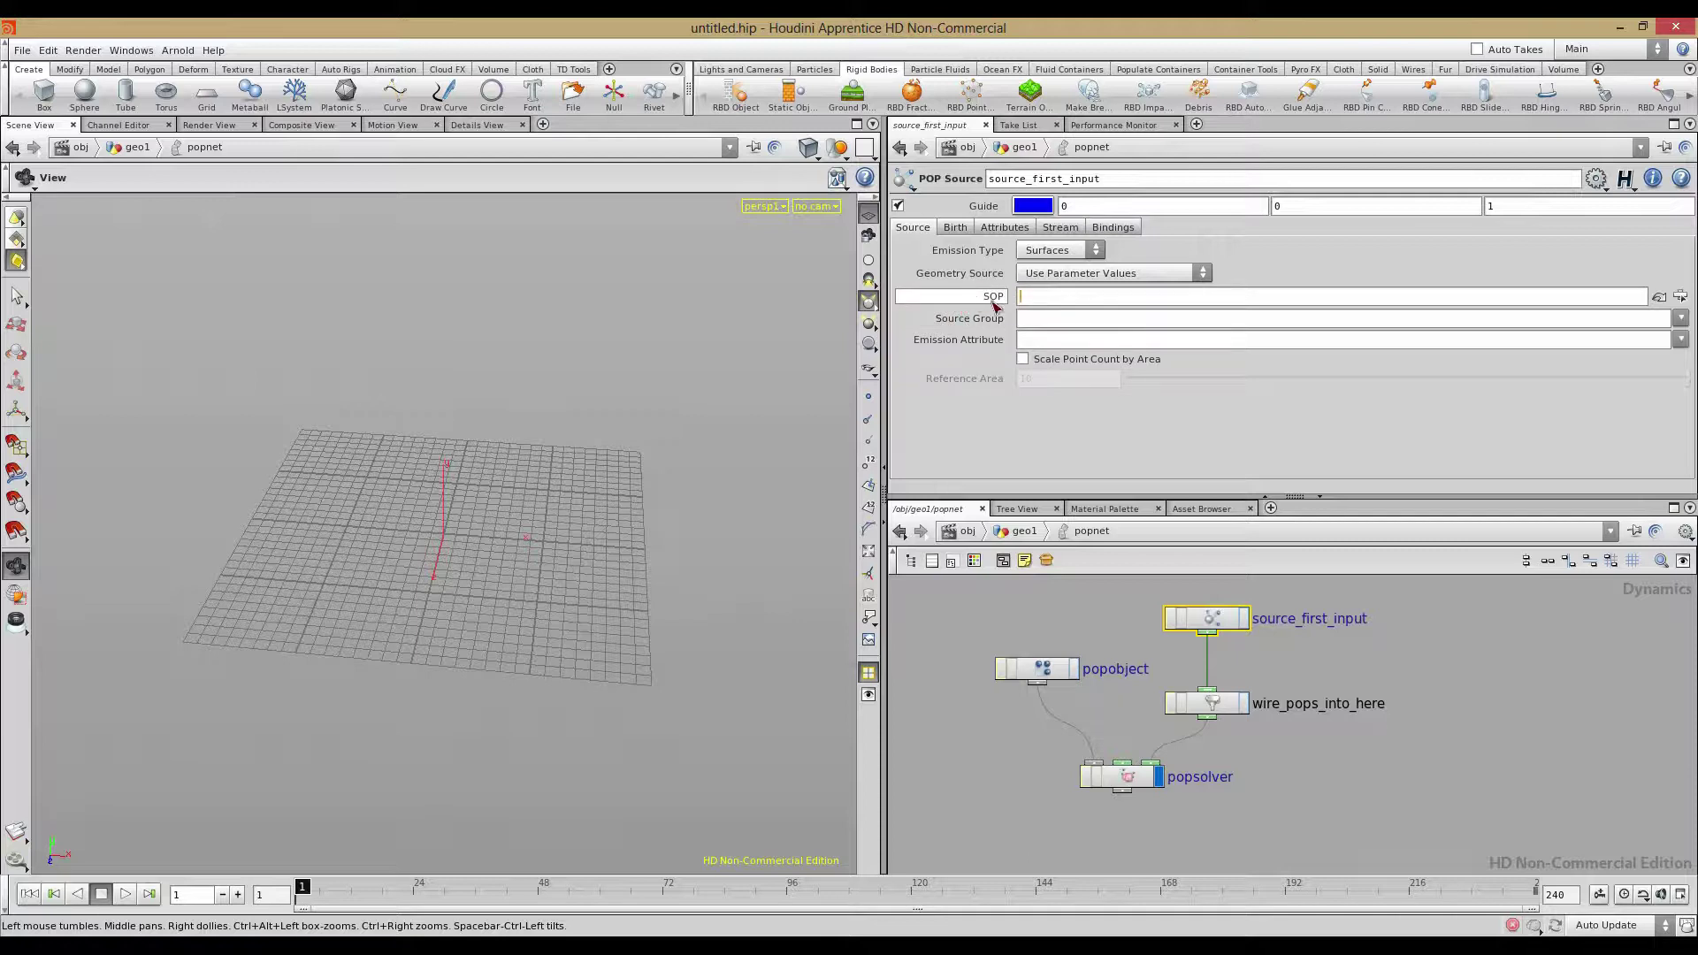
pyautogui.click(1050, 275)
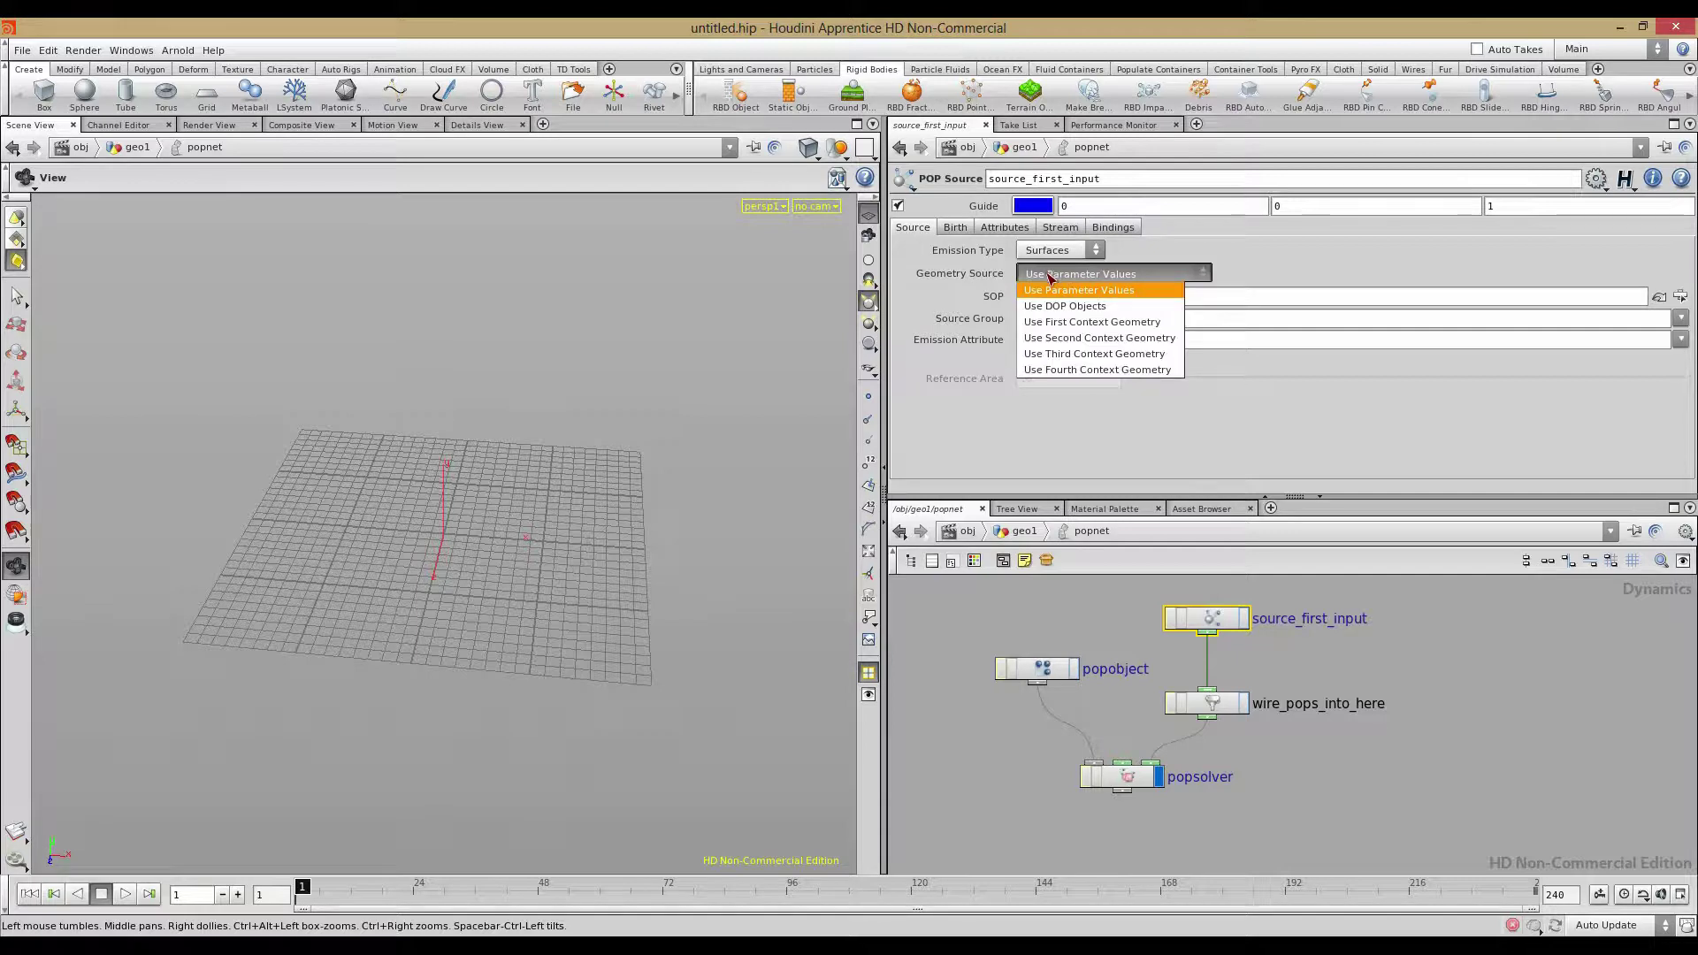
pyautogui.click(1050, 324)
pyautogui.click(1085, 614)
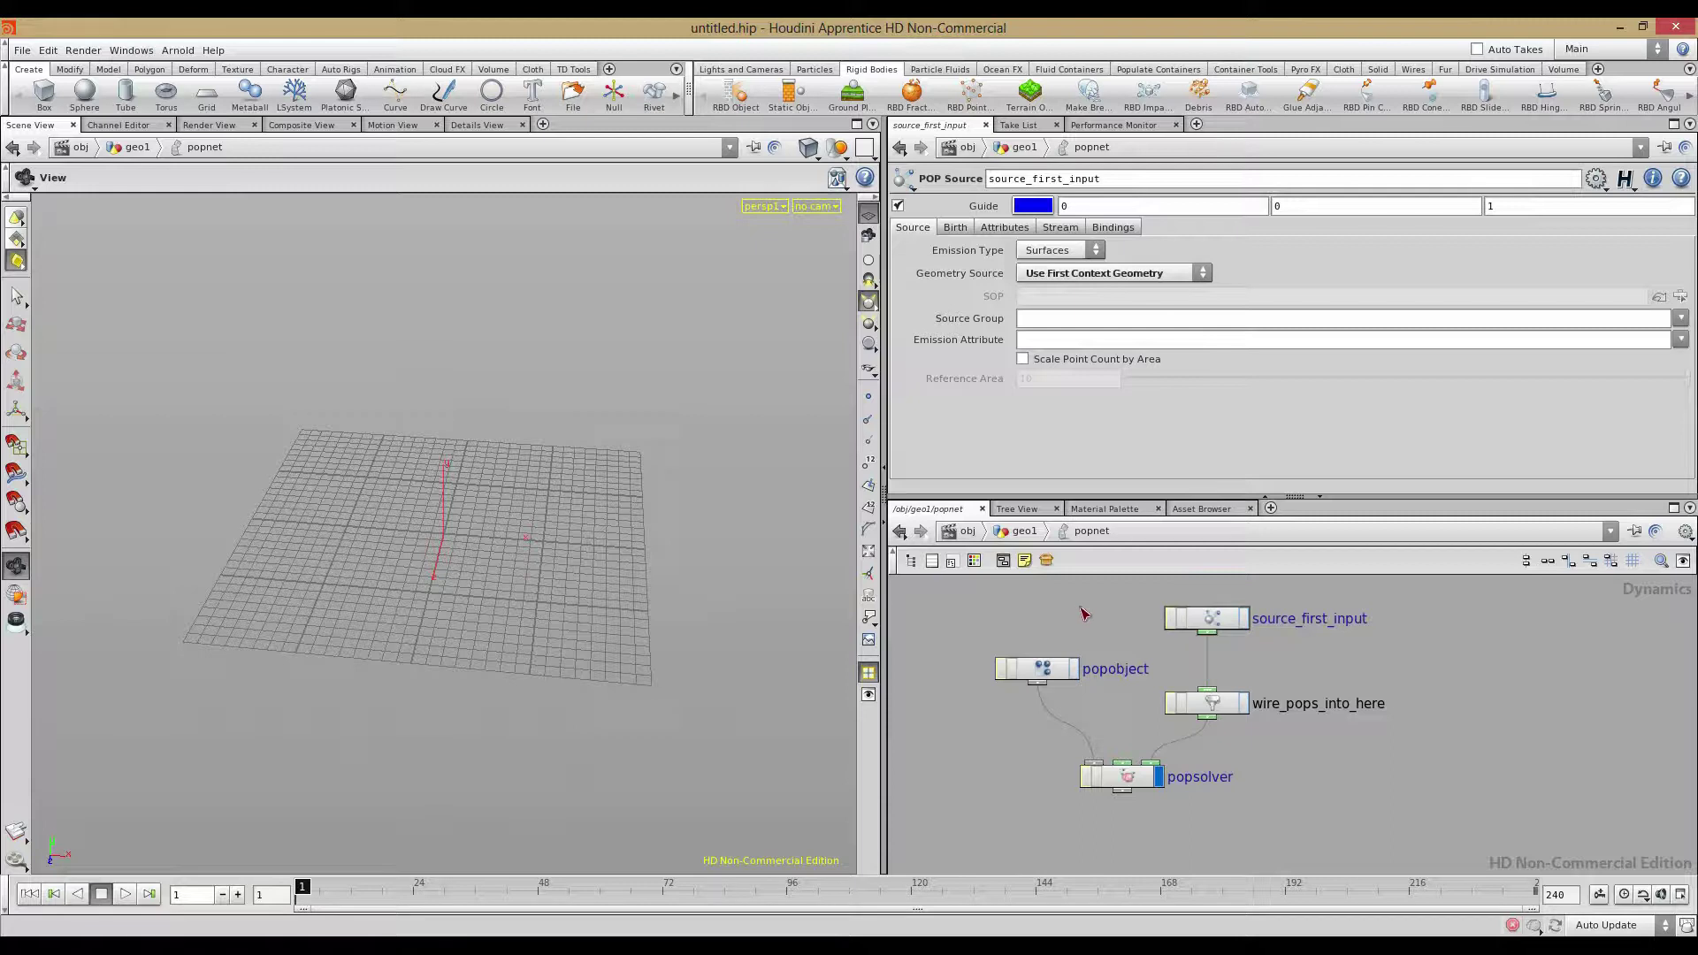
# Return to the geo1 level and add a Circle node above popnet
pyautogui.moveTo(368, 588); pyautogui.dragTo(490, 542)
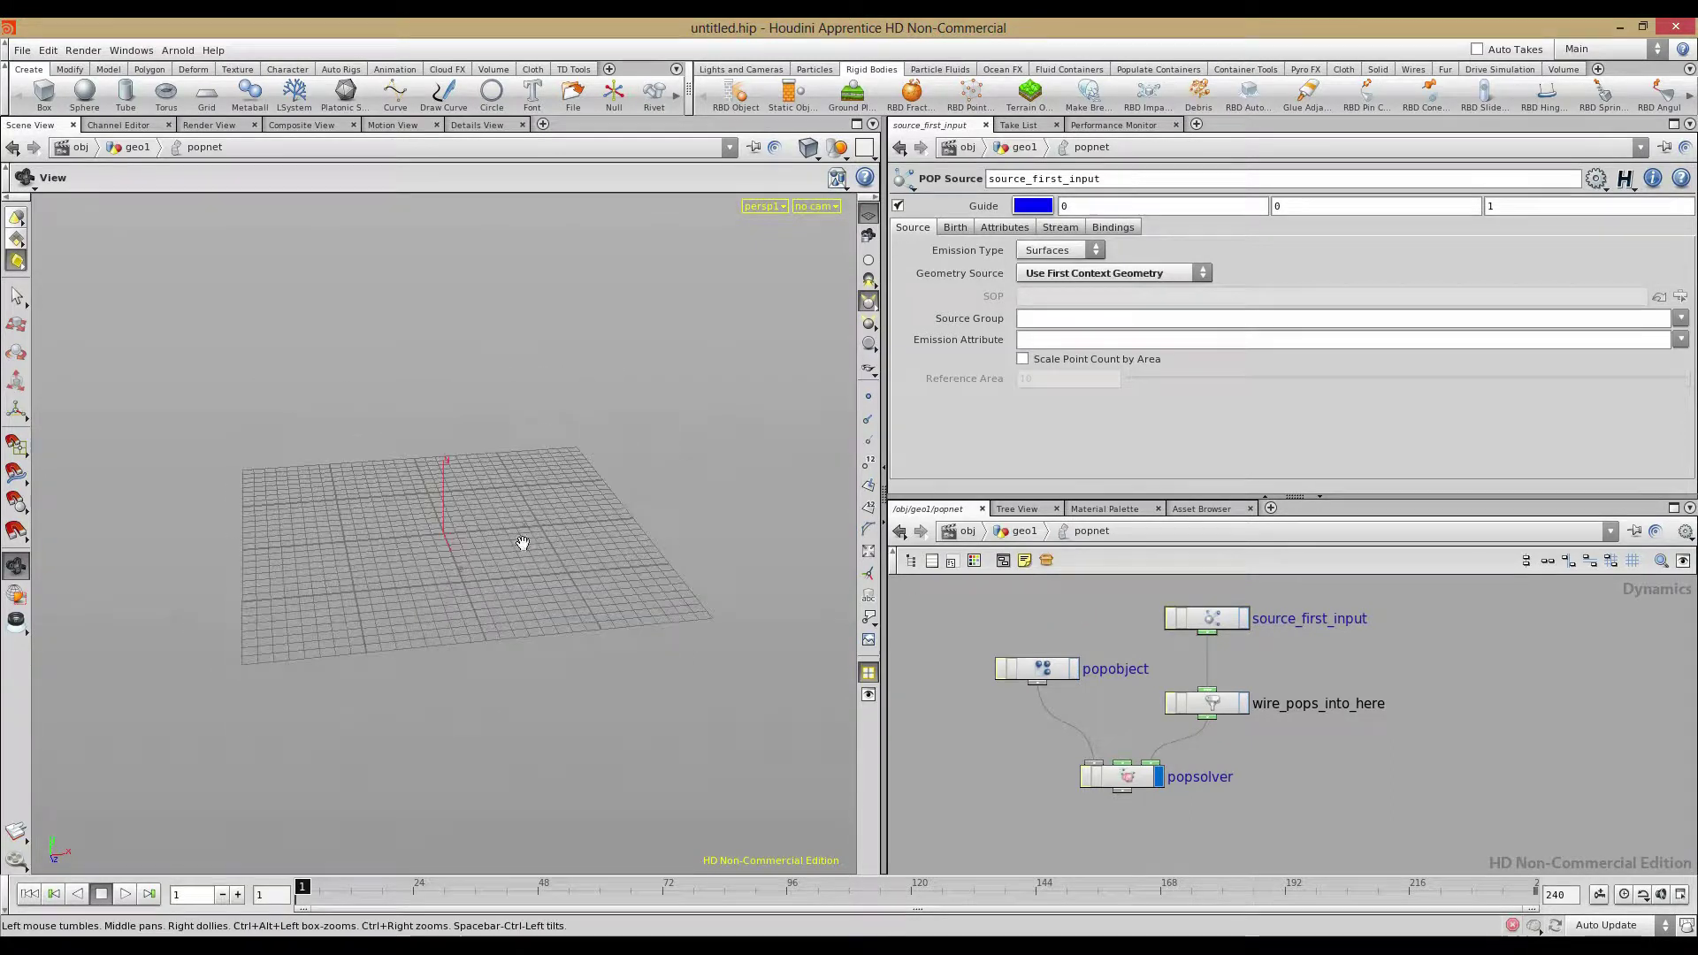
pyautogui.click(997, 538)
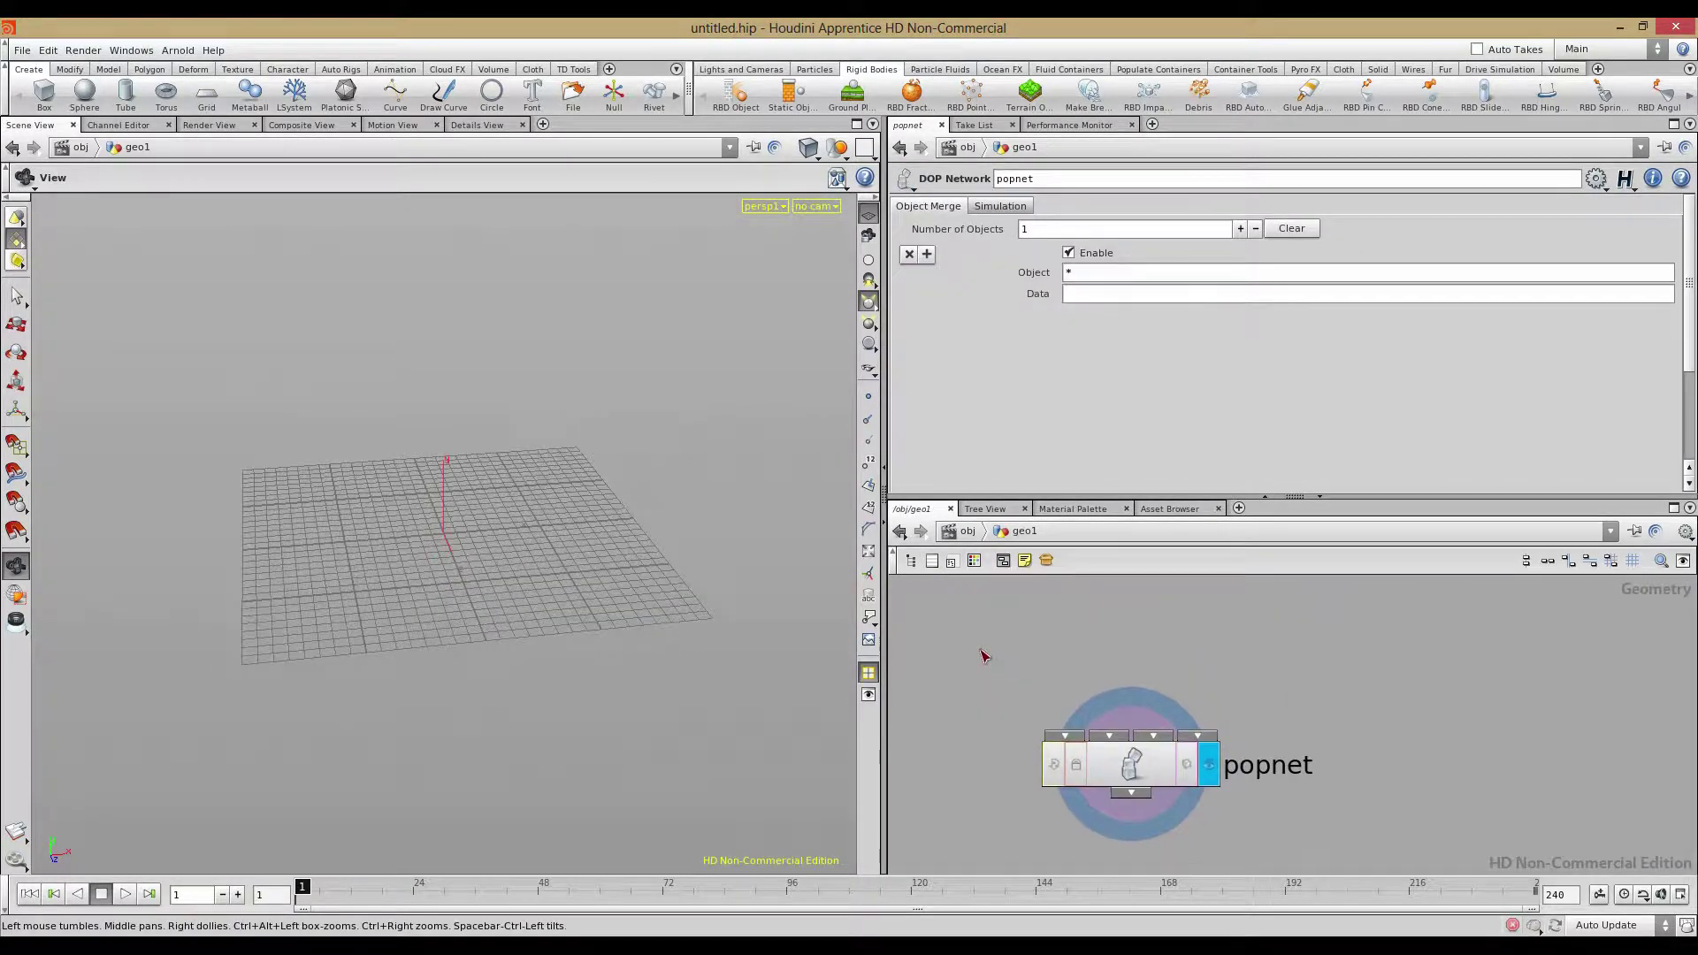
pyautogui.press('Tab')
pyautogui.write('c')
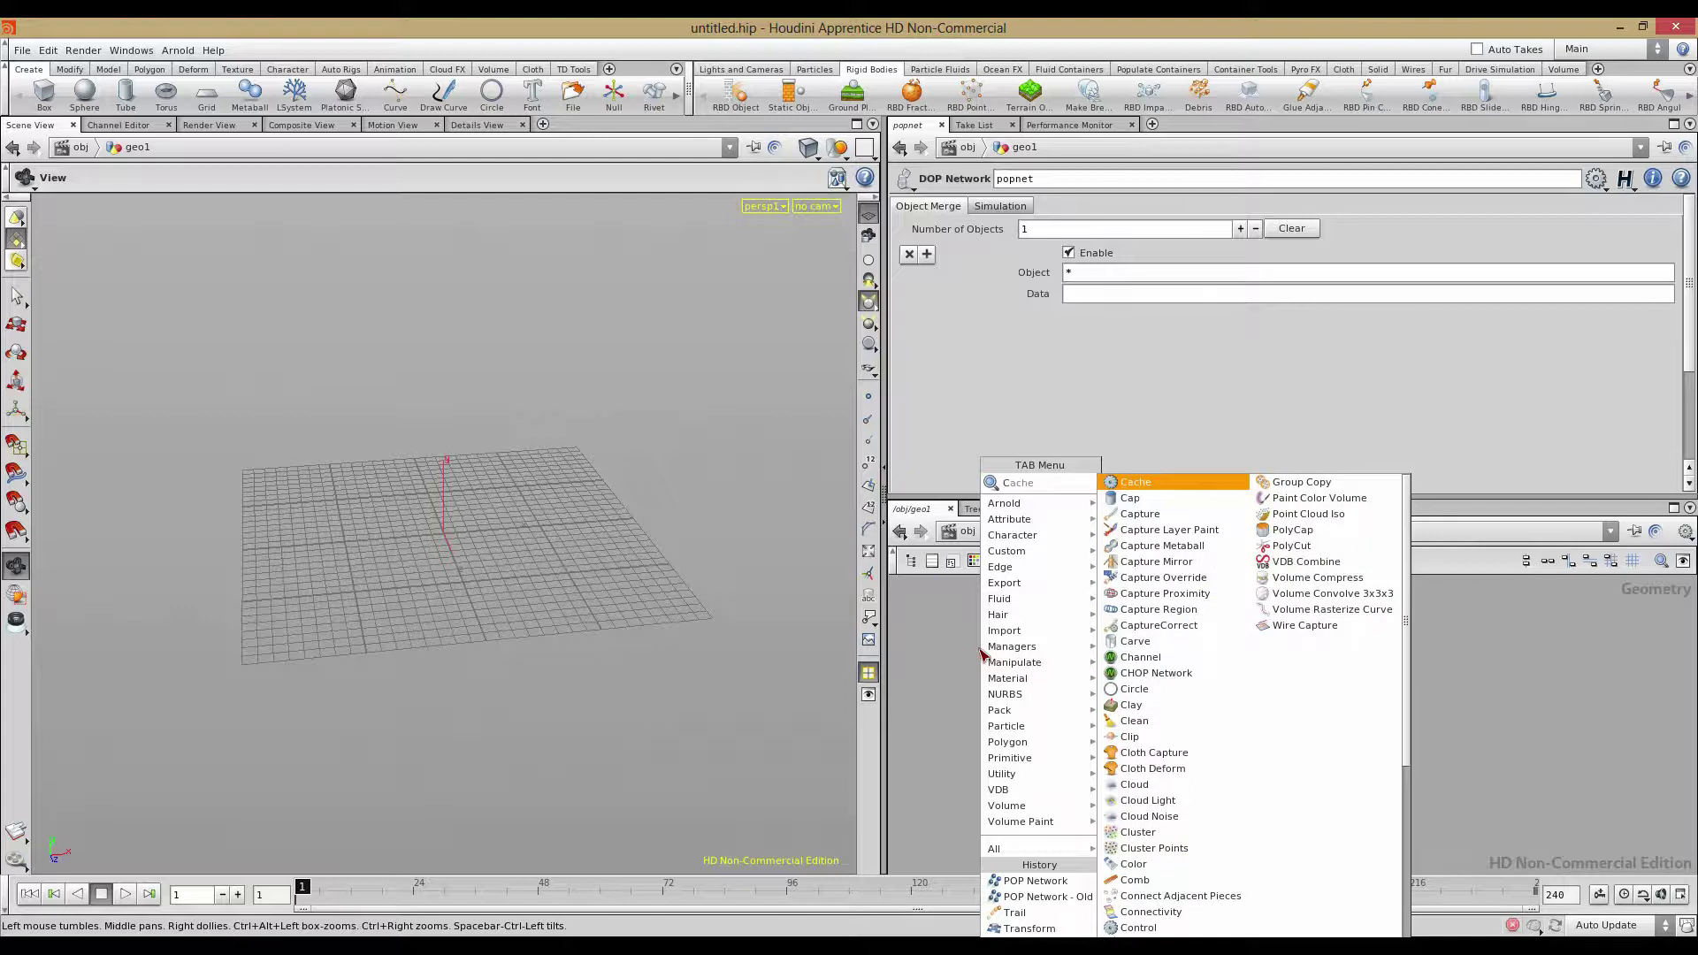
pyautogui.write('ircl')
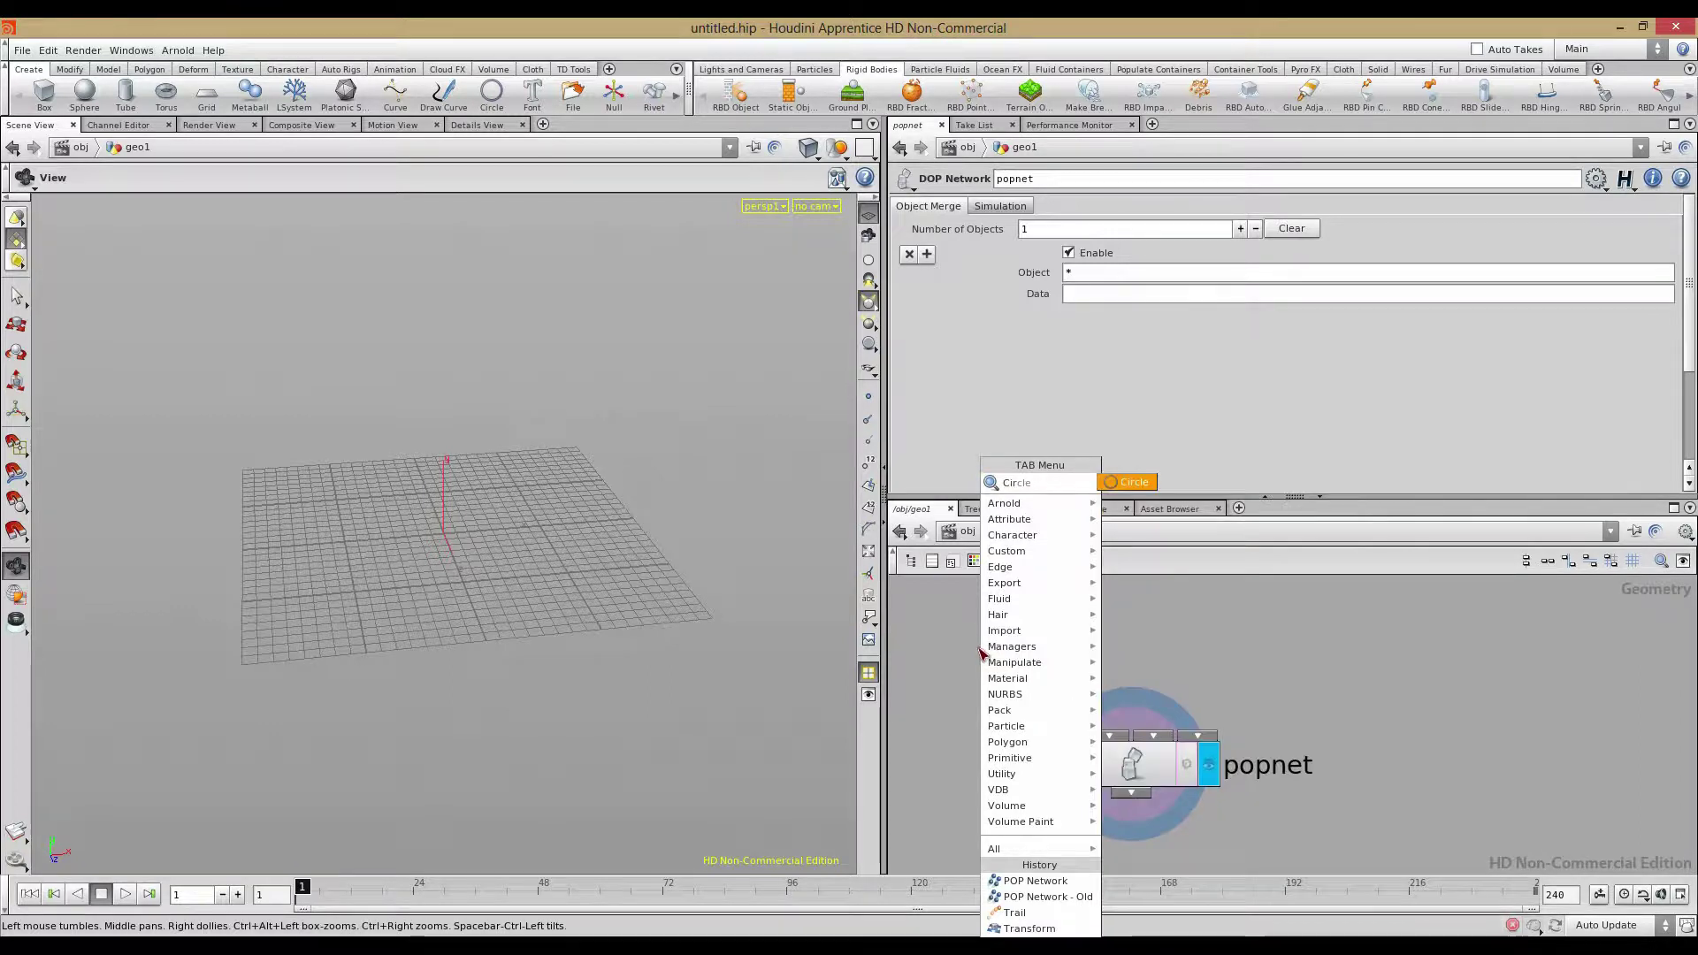
pyautogui.click(1142, 489)
pyautogui.click(1073, 625)
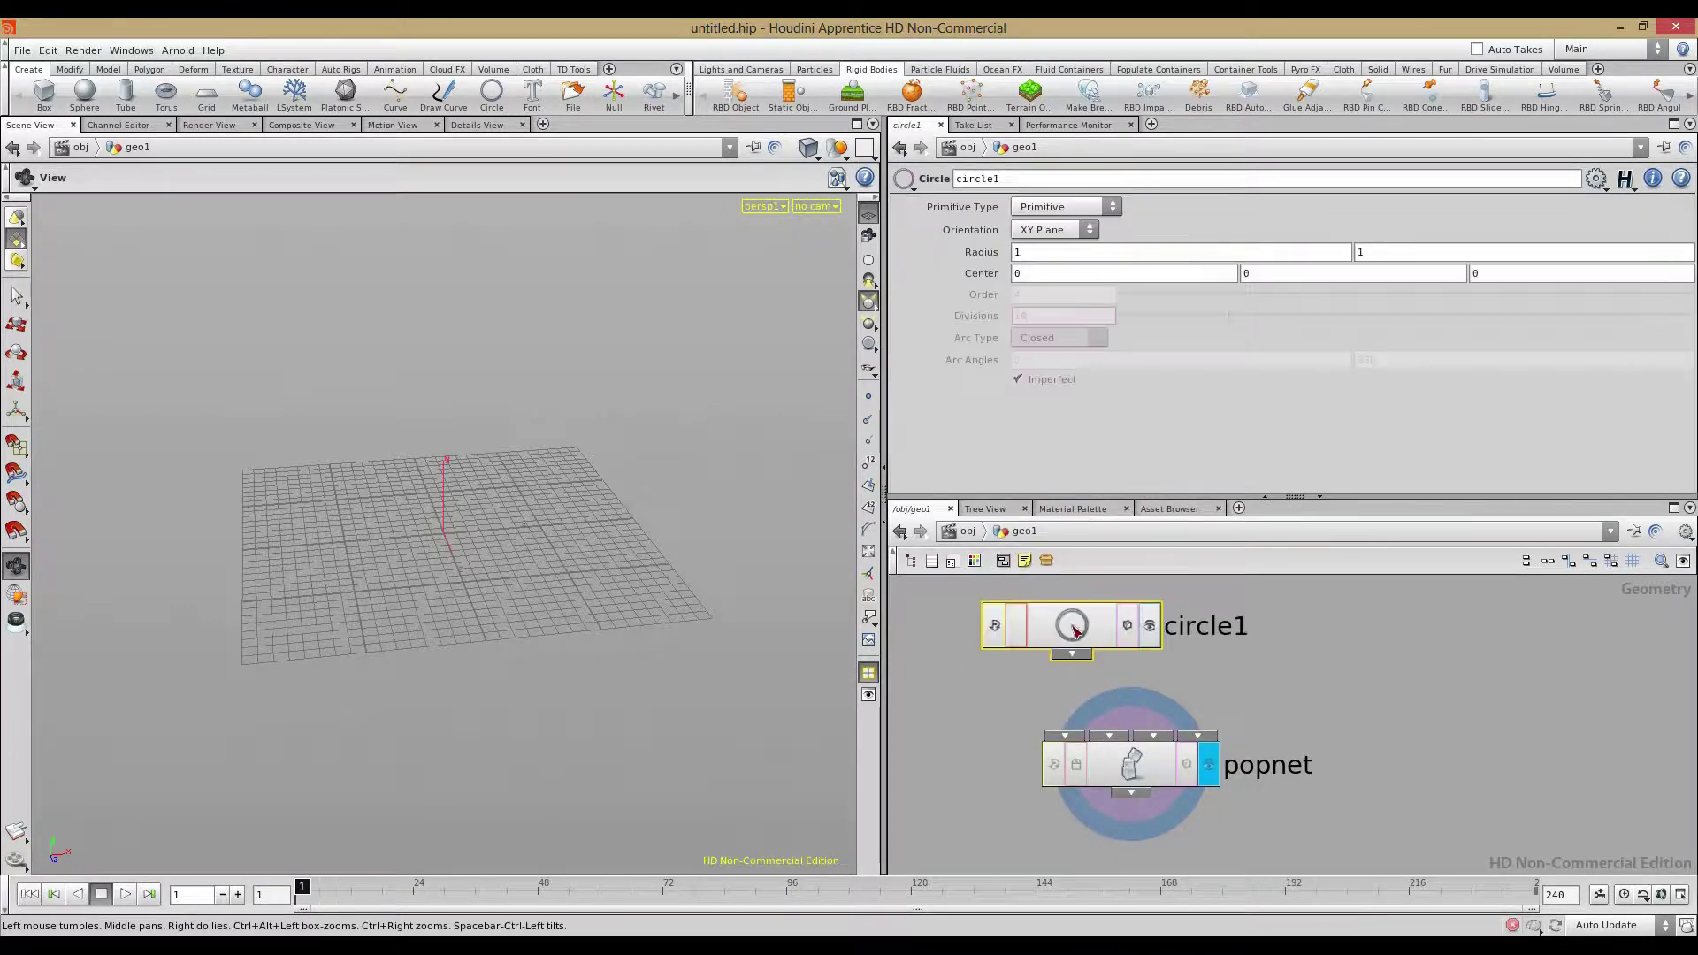
# Display the circle and set its Orientation to ZX Plane after trying YZ Plane
pyautogui.moveTo(522, 540); pyautogui.dragTo(274, 527)
pyautogui.moveTo(275, 527); pyautogui.dragTo(586, 561, button='right')
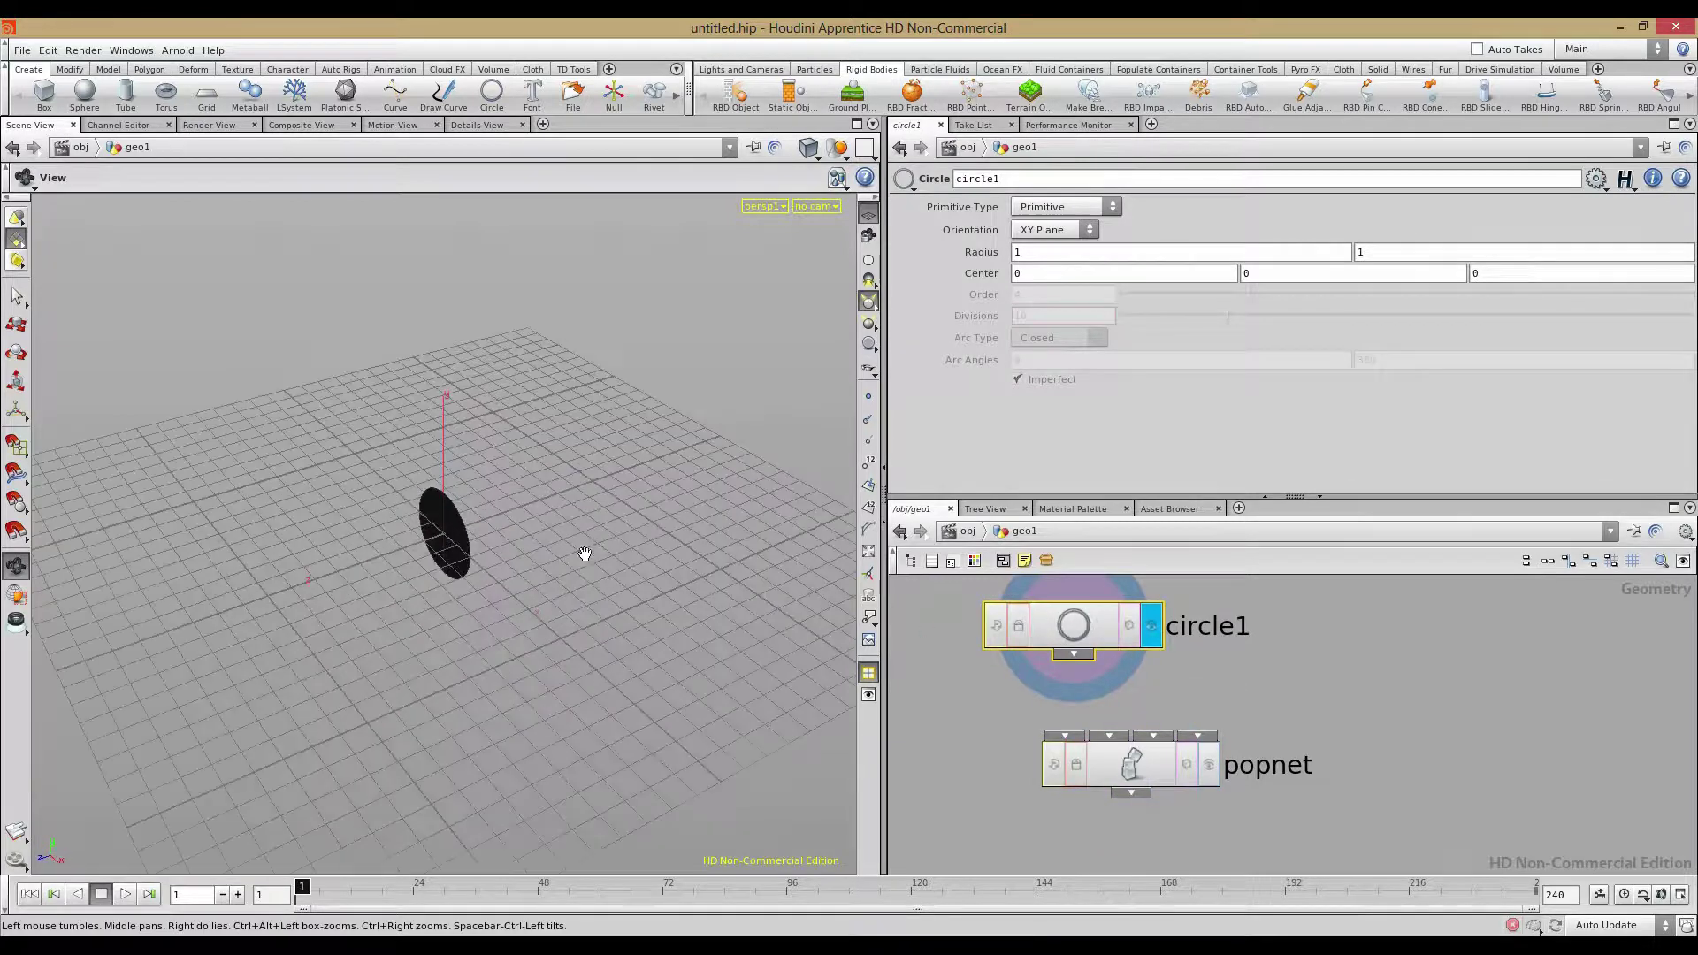
pyautogui.moveTo(585, 561); pyautogui.dragTo(699, 531)
pyautogui.click(1033, 230)
pyautogui.click(1040, 263)
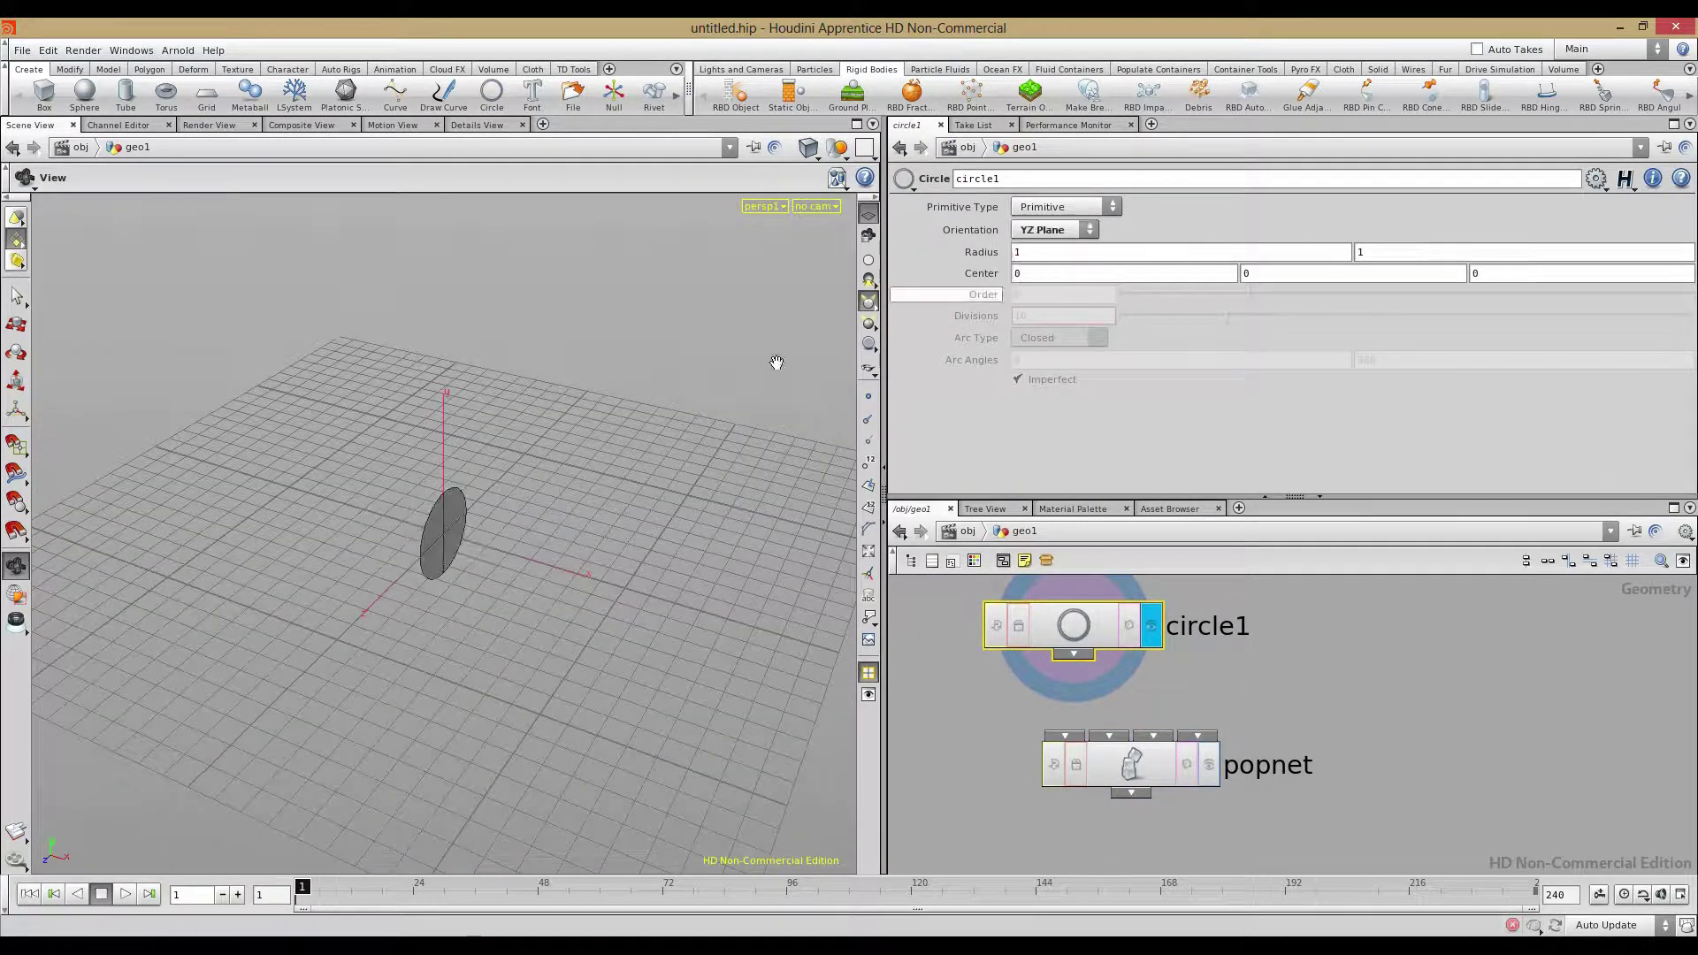
pyautogui.click(1042, 229)
pyautogui.click(1031, 279)
pyautogui.moveTo(360, 531); pyautogui.dragTo(443, 580)
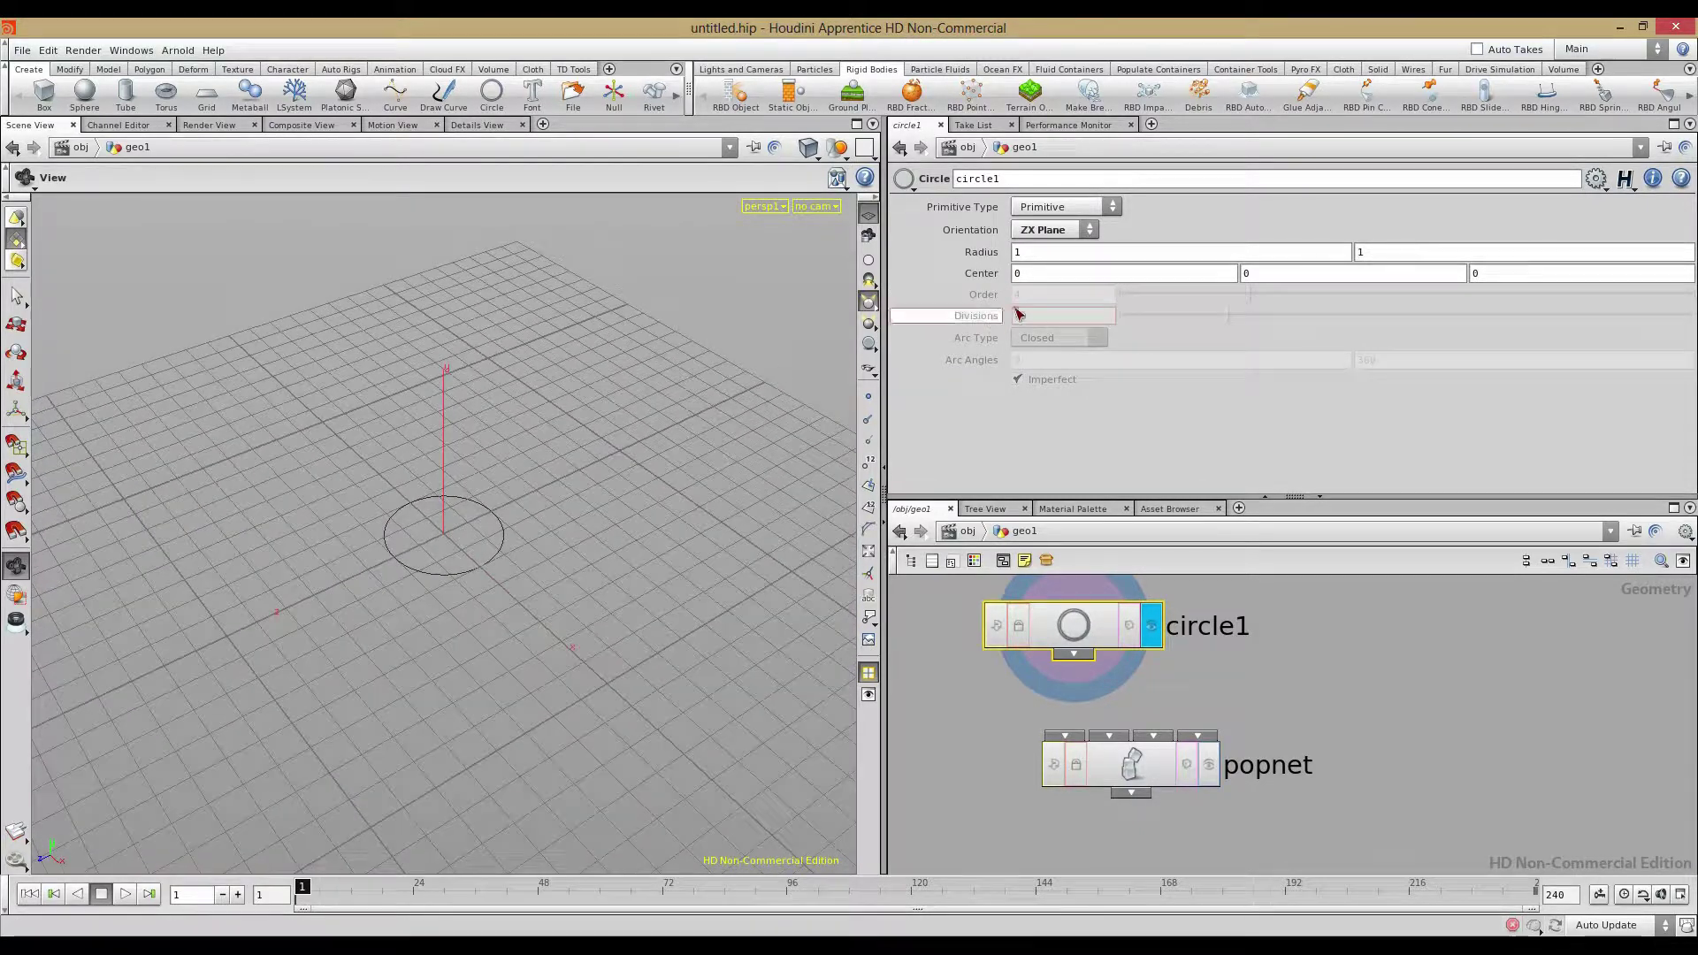
# Wire circle1 into the first input of popnet and display the popnet node
pyautogui.moveTo(1087, 657); pyautogui.dragTo(1067, 736)
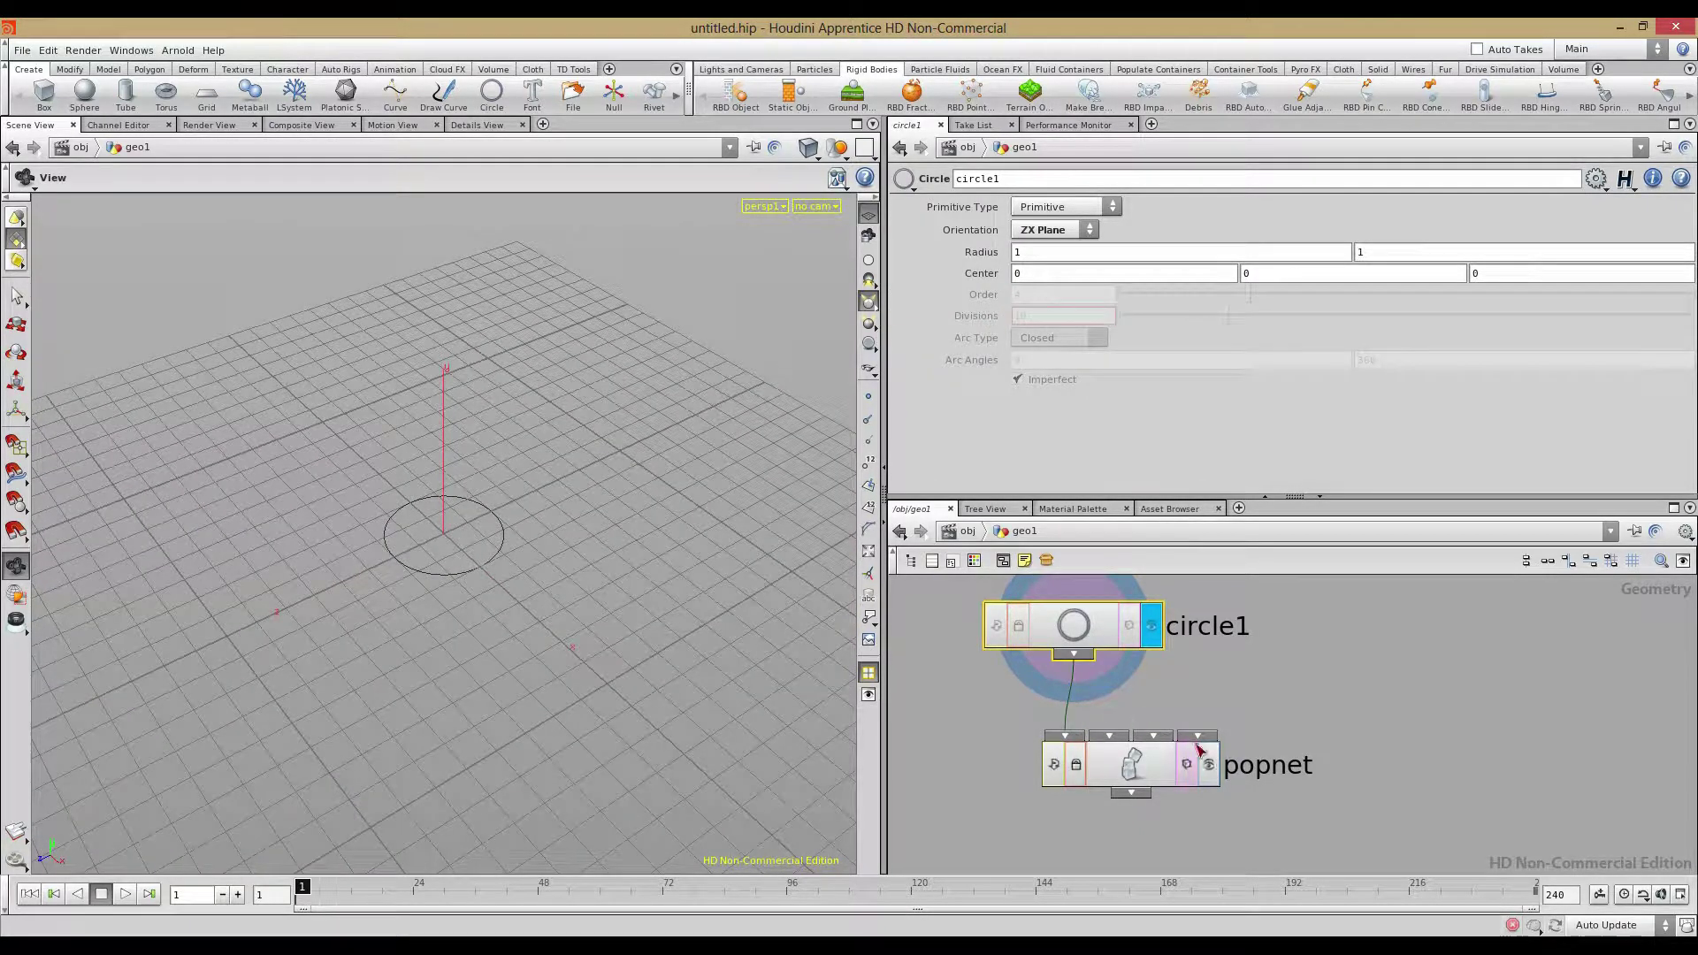
pyautogui.click(1210, 765)
pyautogui.moveTo(634, 657); pyautogui.dragTo(304, 667)
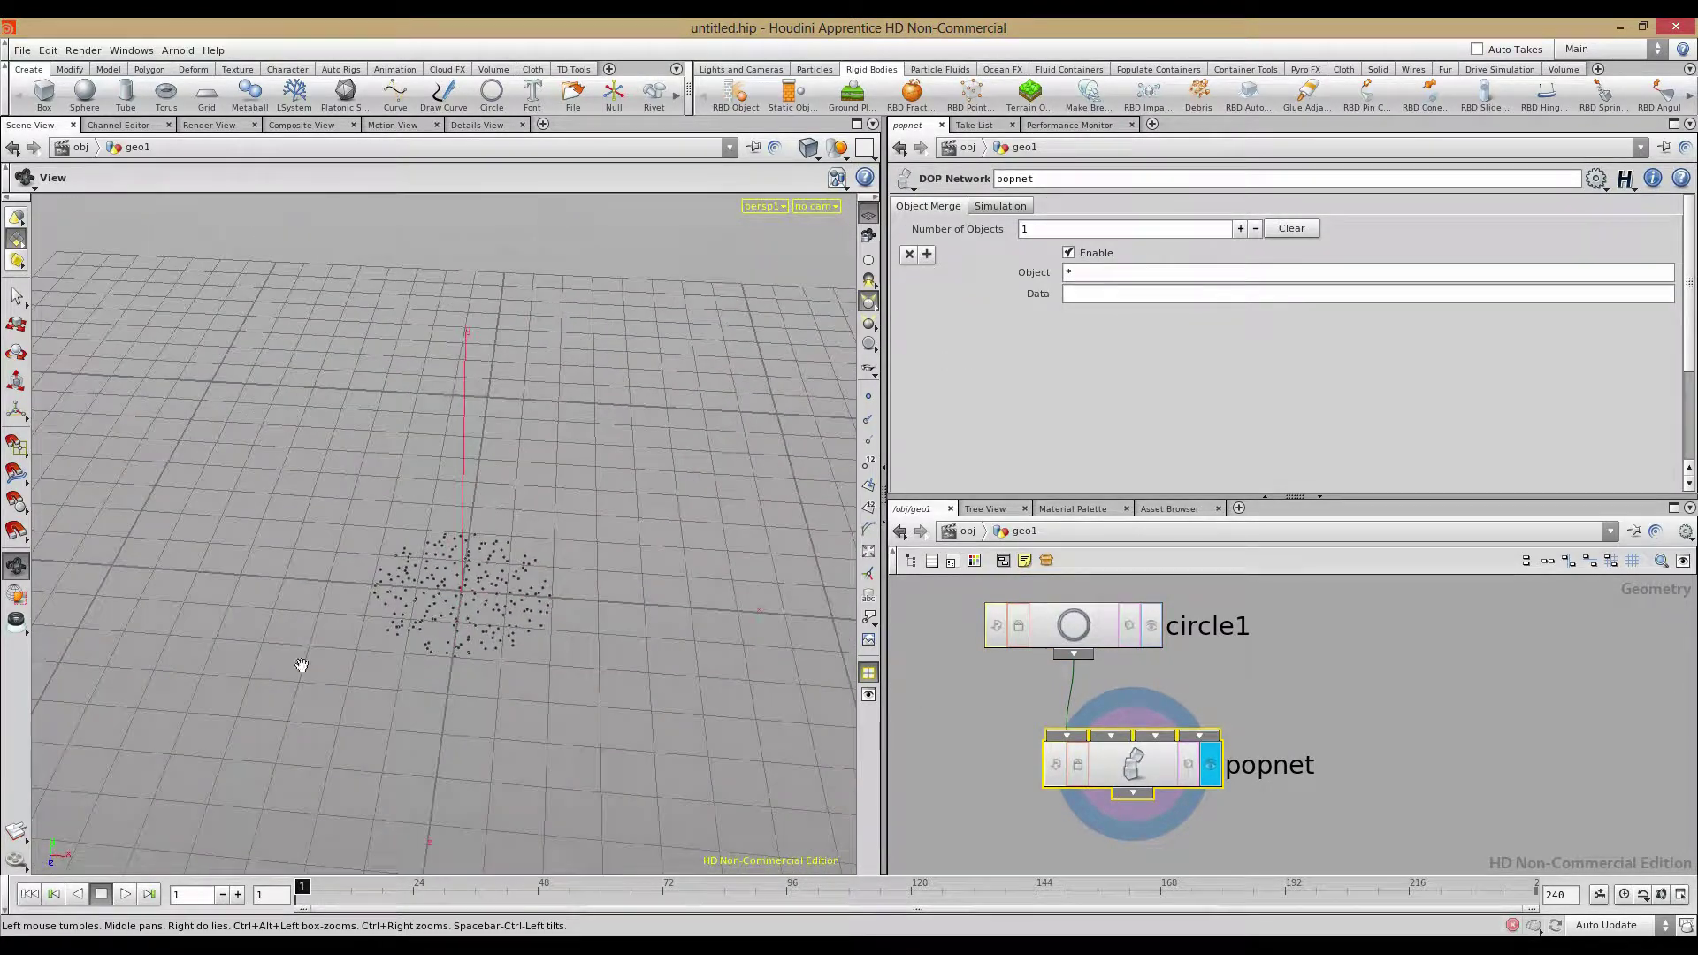
# Play the simulation, stop at frame 192, and examine the emitted particles with point numbers temporarily shown
pyautogui.click(125, 894)
pyautogui.click(101, 895)
pyautogui.moveTo(296, 819); pyautogui.dragTo(500, 753)
pyautogui.click(869, 462)
pyautogui.moveTo(507, 605); pyautogui.dragTo(527, 432, button='middle')
pyautogui.moveTo(527, 433); pyautogui.dragTo(463, 536)
pyautogui.moveTo(463, 536); pyautogui.dragTo(424, 436, button='middle')
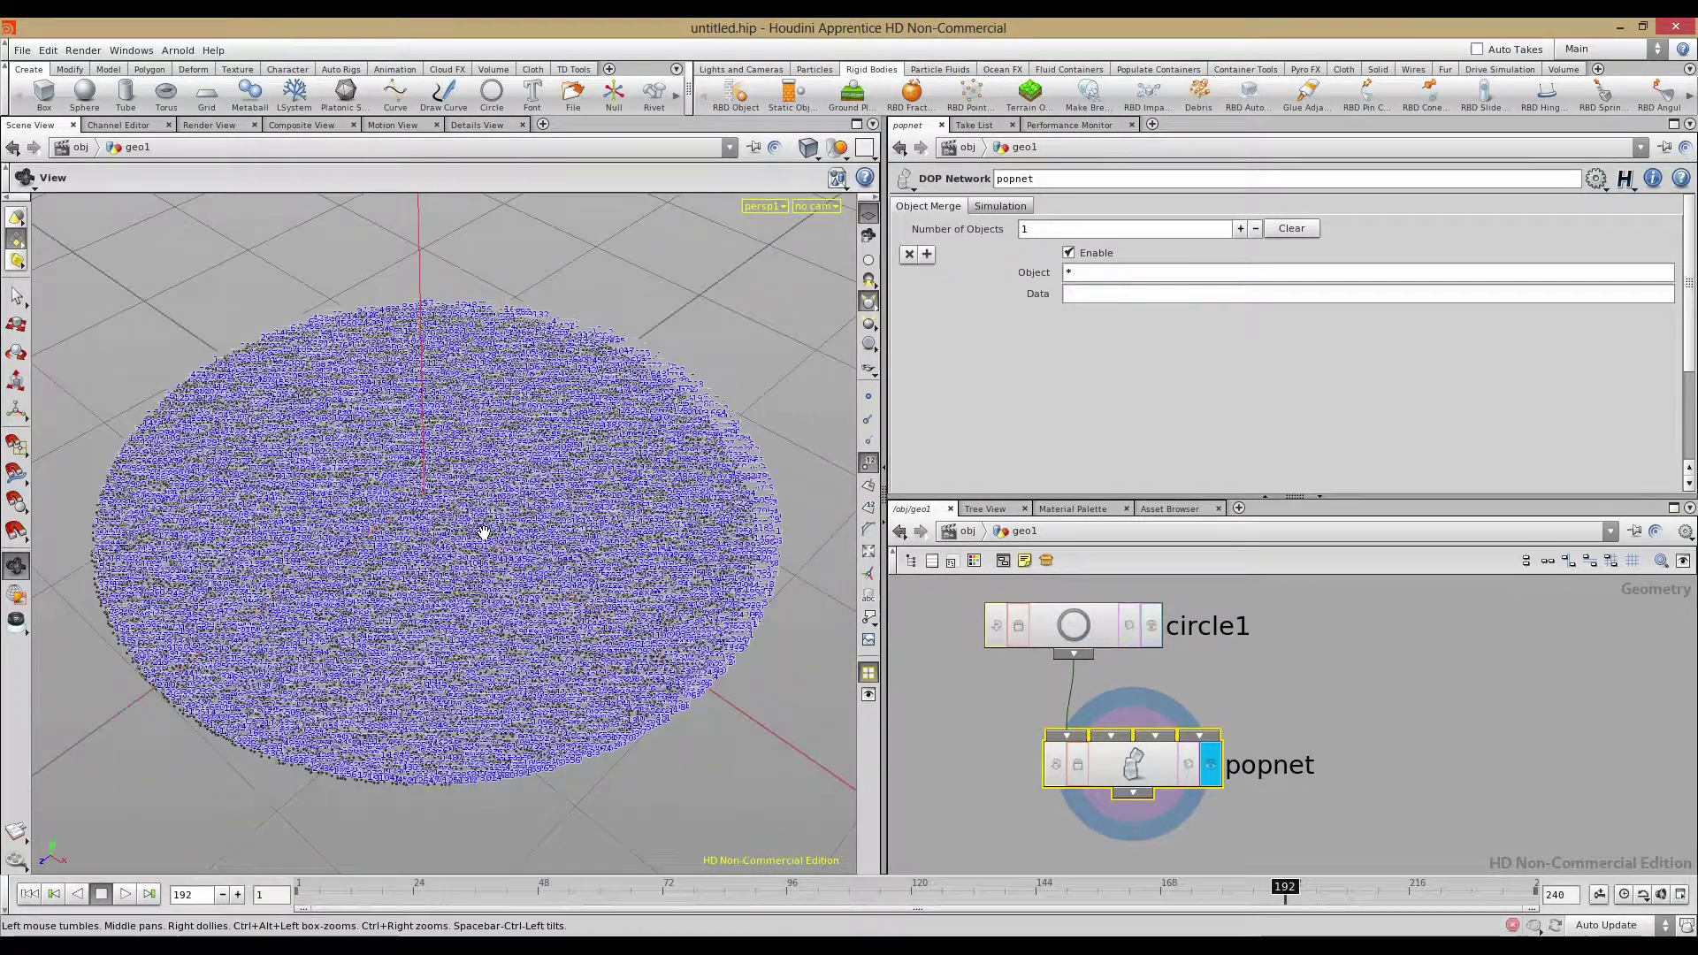
pyautogui.click(870, 463)
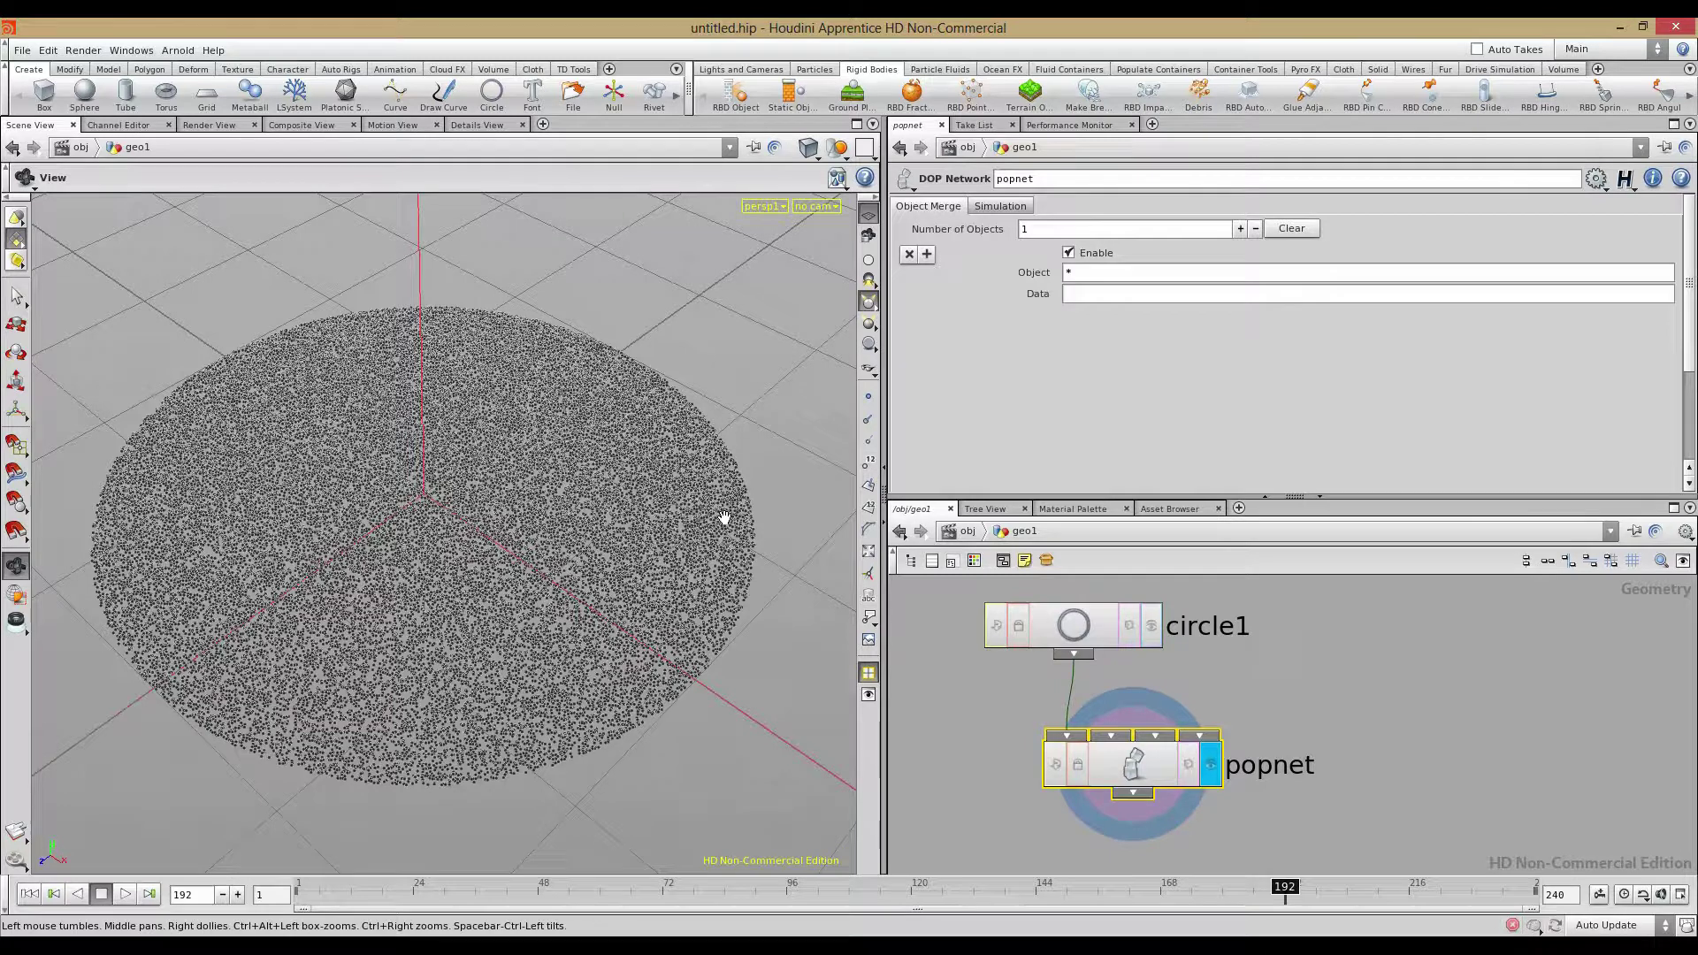
# Set the viewport background's color scheme to Dark in the display options
pyautogui.press('d')
pyautogui.click(748, 332)
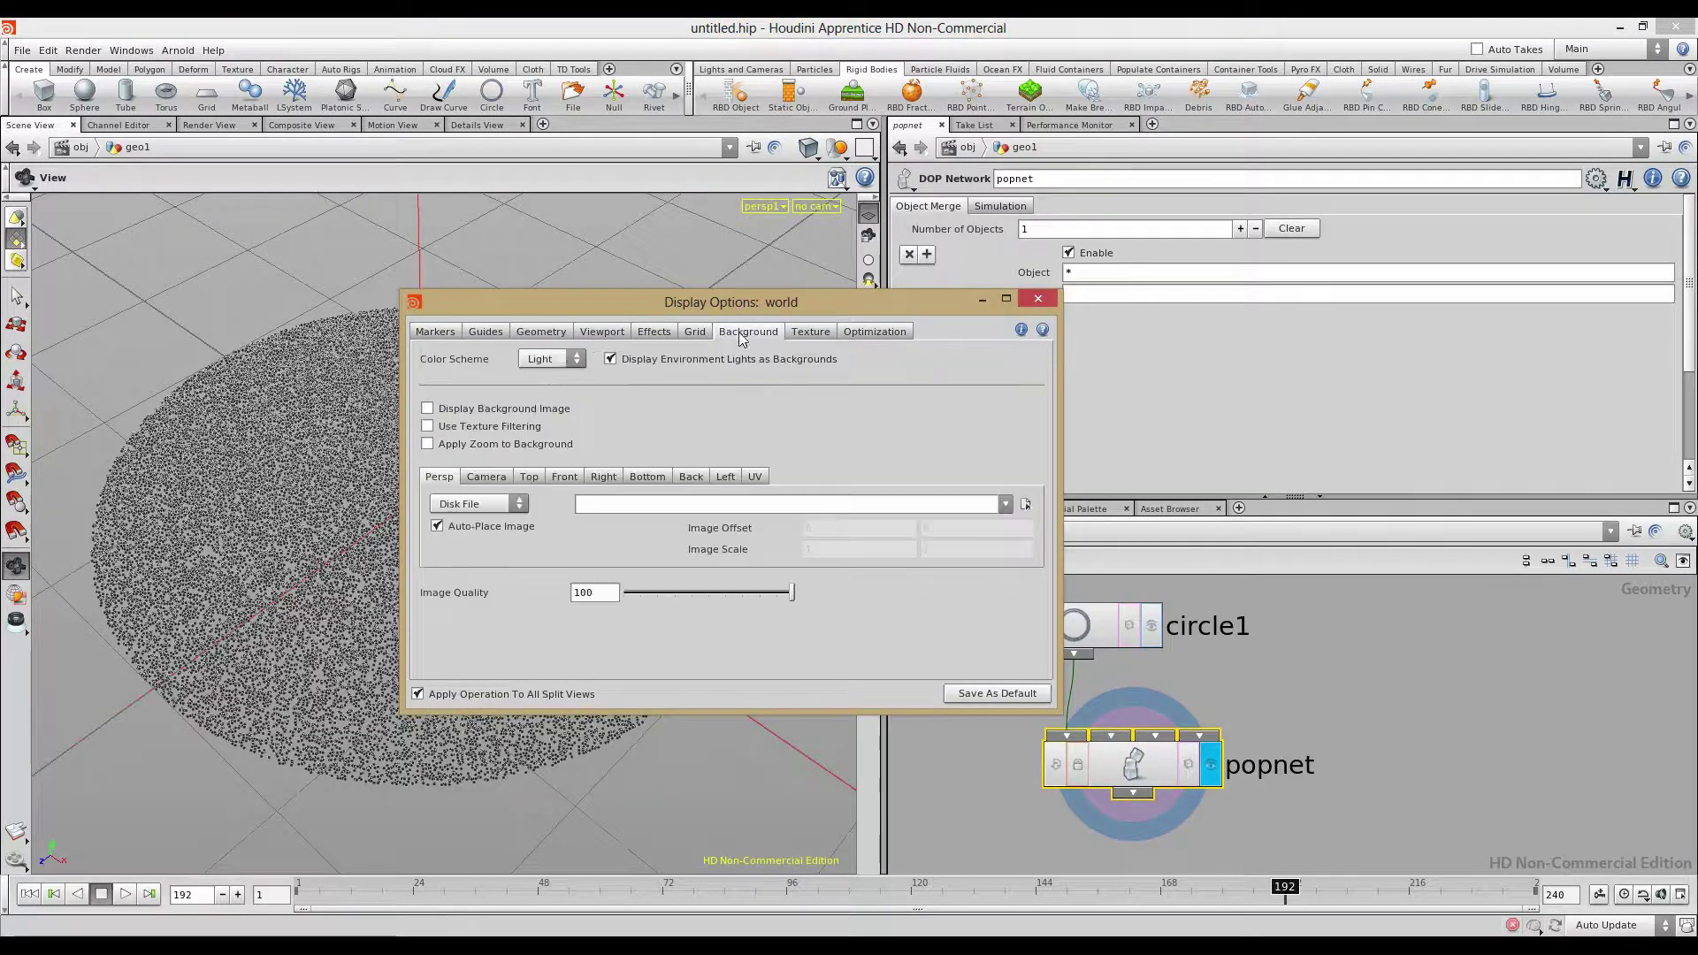
pyautogui.click(543, 359)
pyautogui.click(534, 392)
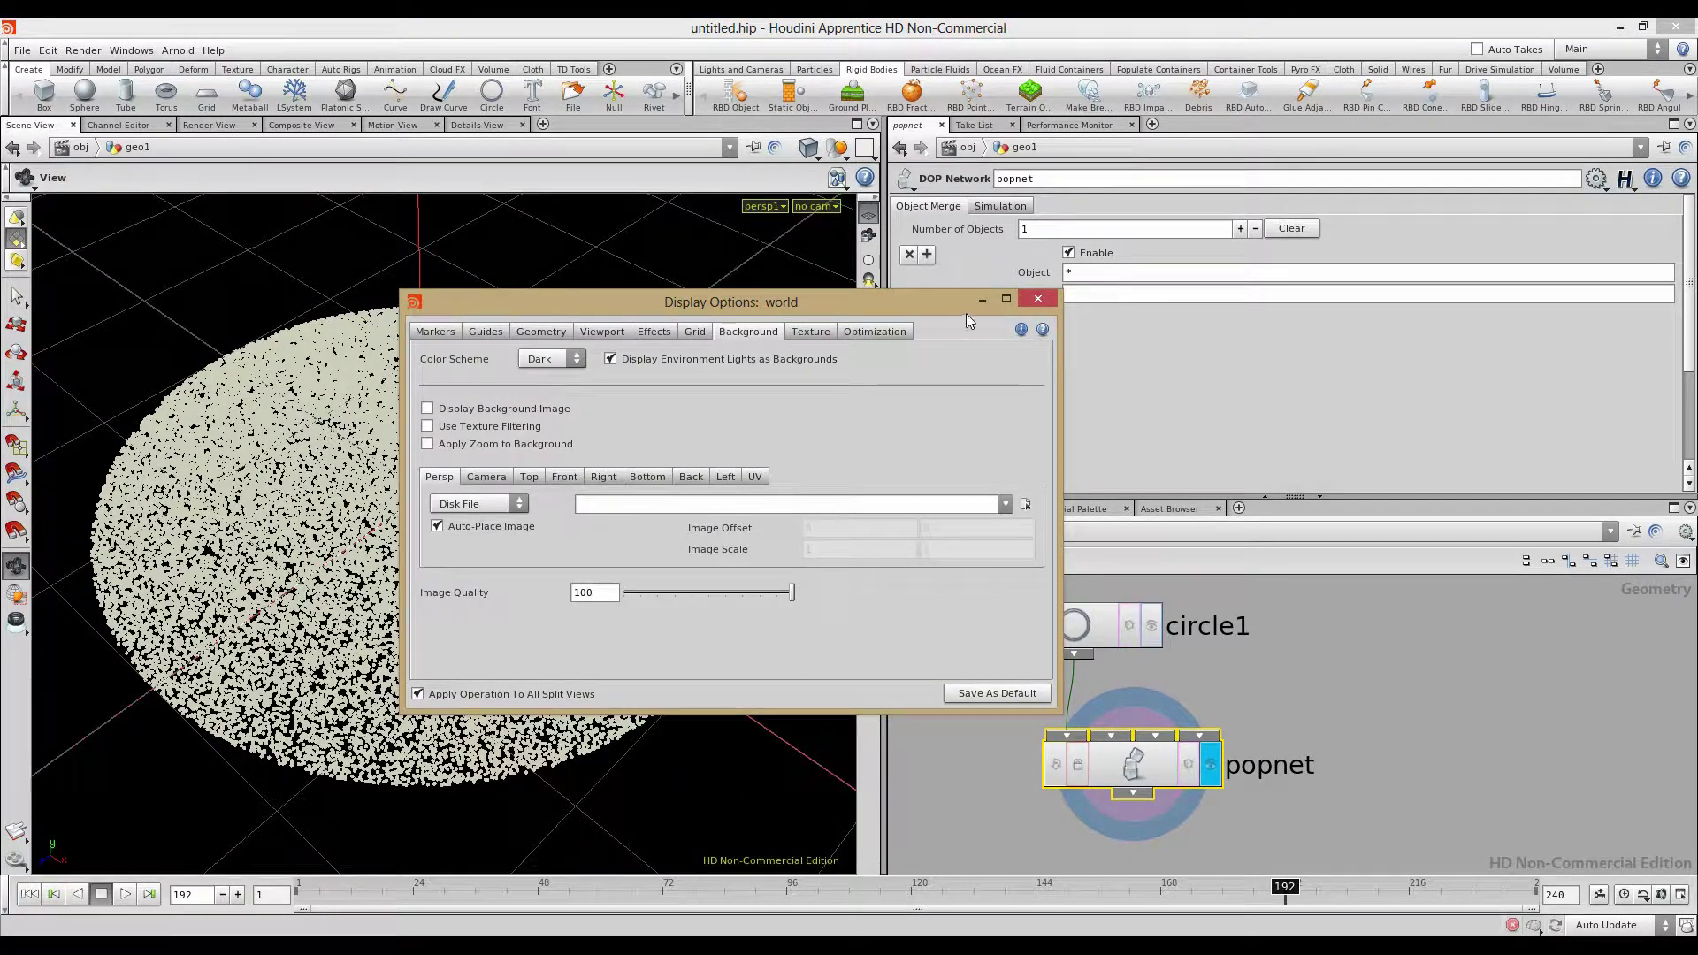
pyautogui.click(1028, 304)
# Examine the particles on the dark background from near and far, with point numbers temporarily shown
pyautogui.moveTo(611, 456); pyautogui.dragTo(242, 433, button='right')
pyautogui.moveTo(232, 482)
pyautogui.mouseDown()
pyautogui.moveTo(242, 543)
pyautogui.moveTo(250, 489)
pyautogui.mouseUp()
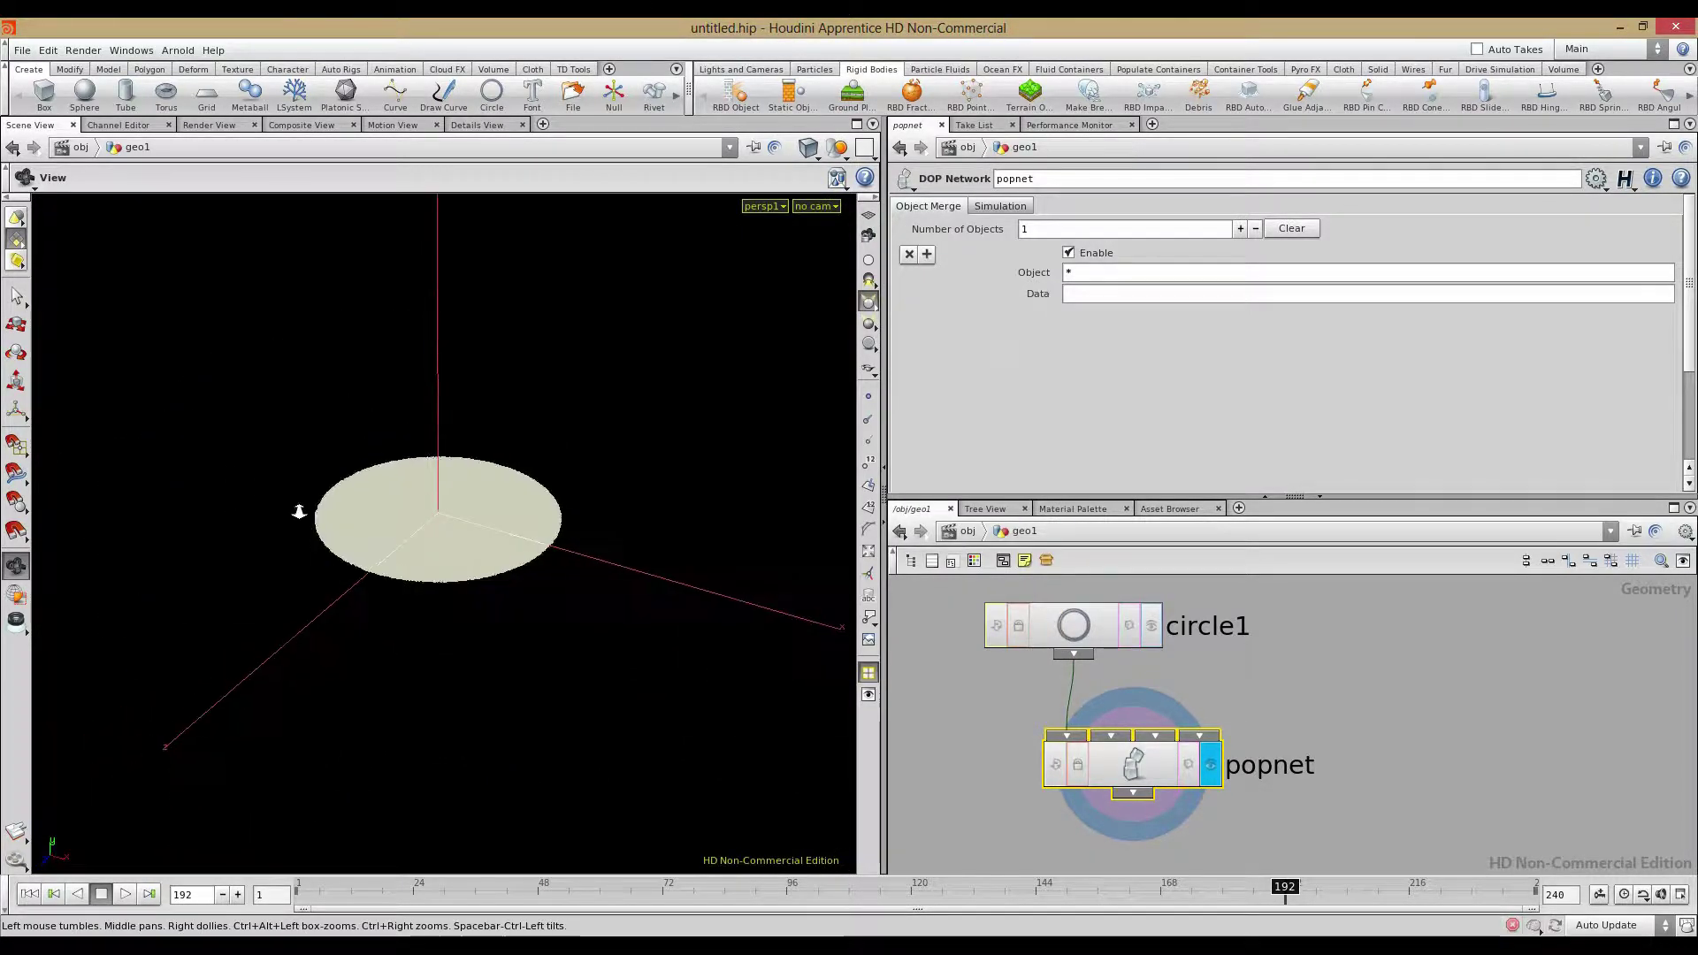
pyautogui.moveTo(250, 489); pyautogui.dragTo(584, 495, button='right')
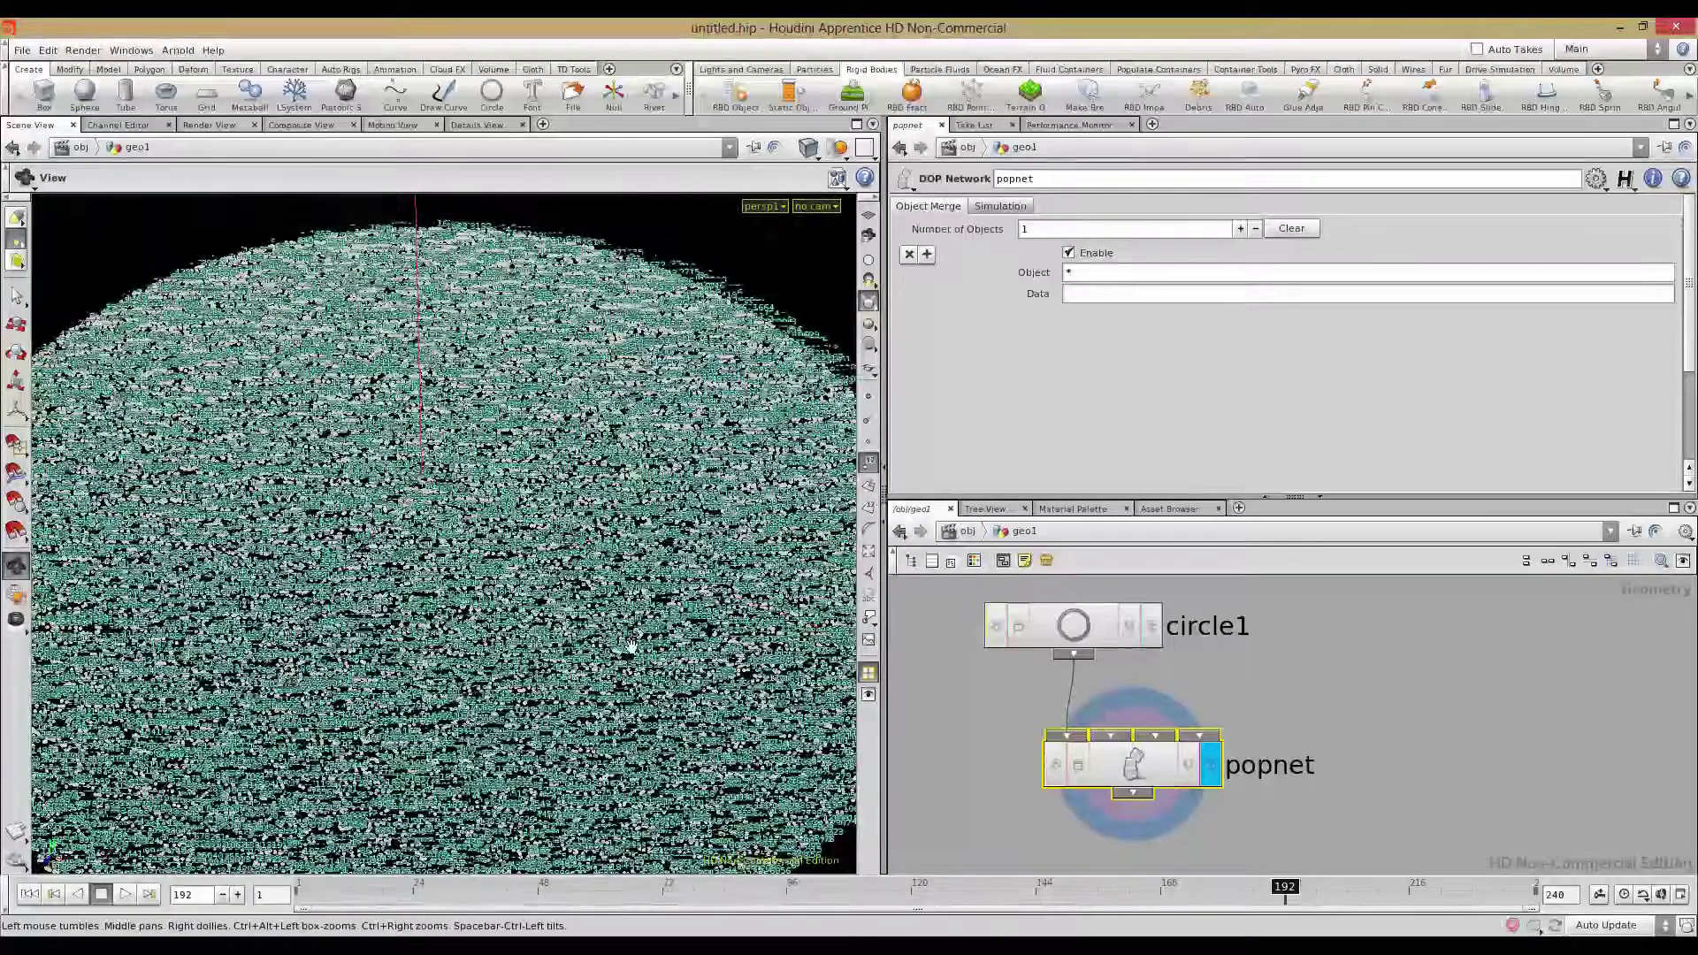
pyautogui.moveTo(607, 649); pyautogui.dragTo(231, 614, button='right')
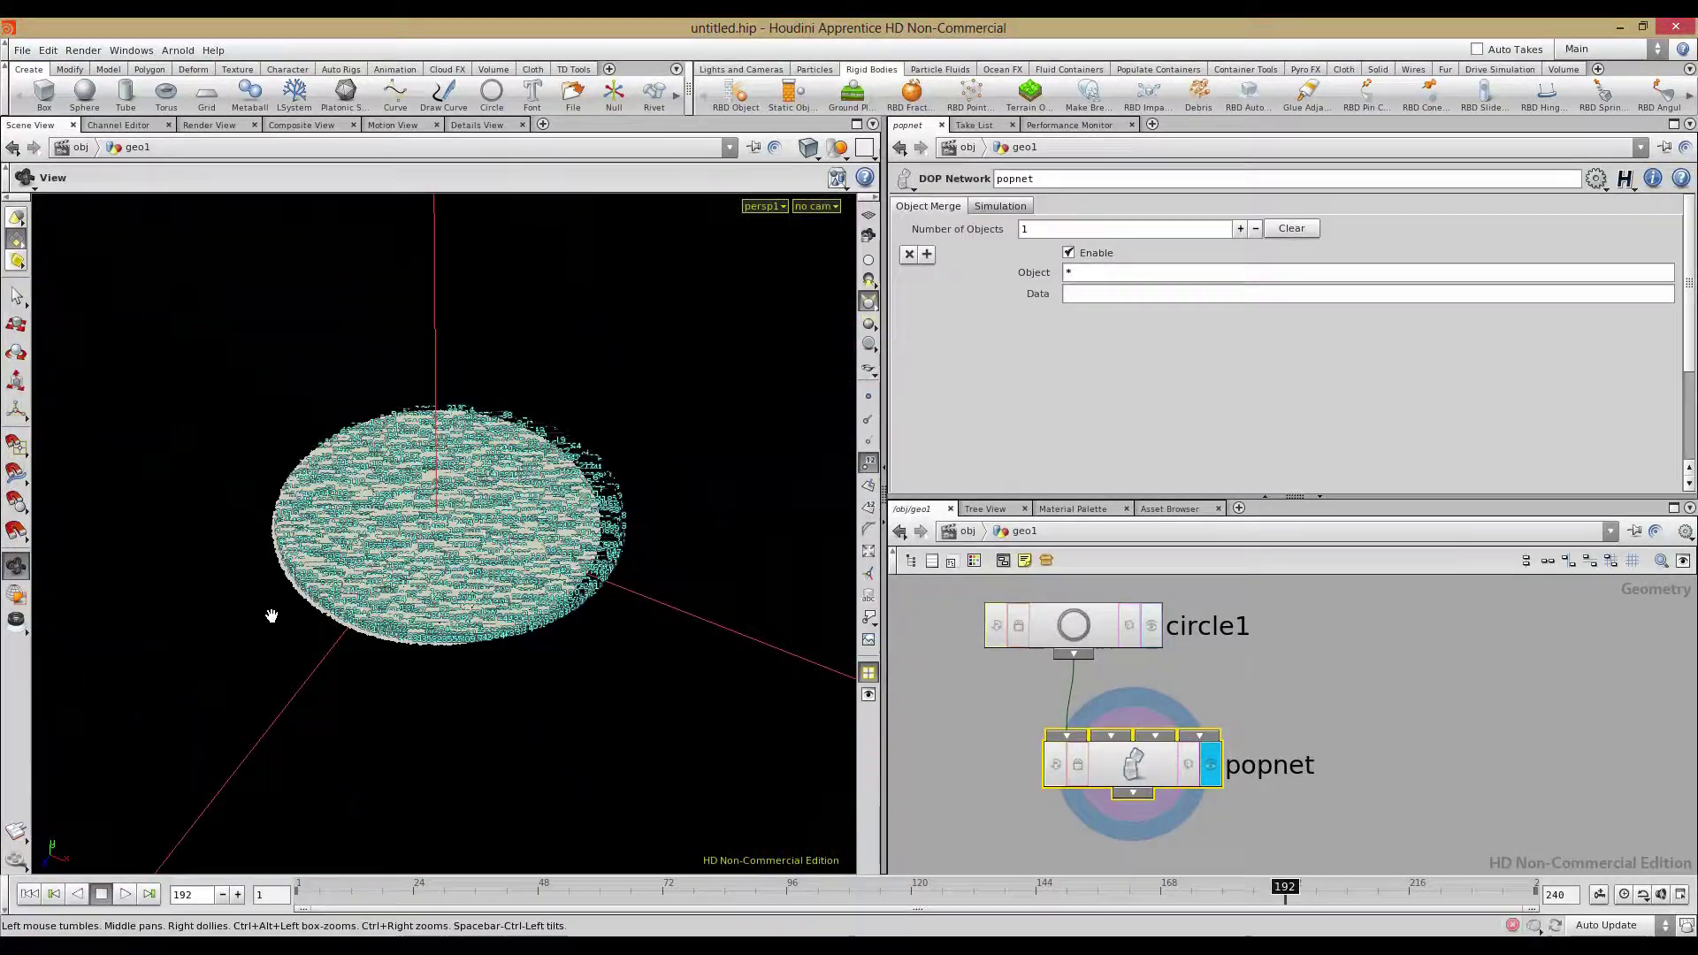
pyautogui.click(869, 464)
pyautogui.moveTo(516, 652); pyautogui.dragTo(537, 567)
# Go inside popnet and add a Gravity Force node below popsolver
pyautogui.click(969, 787)
pyautogui.doubleClick(1135, 766)
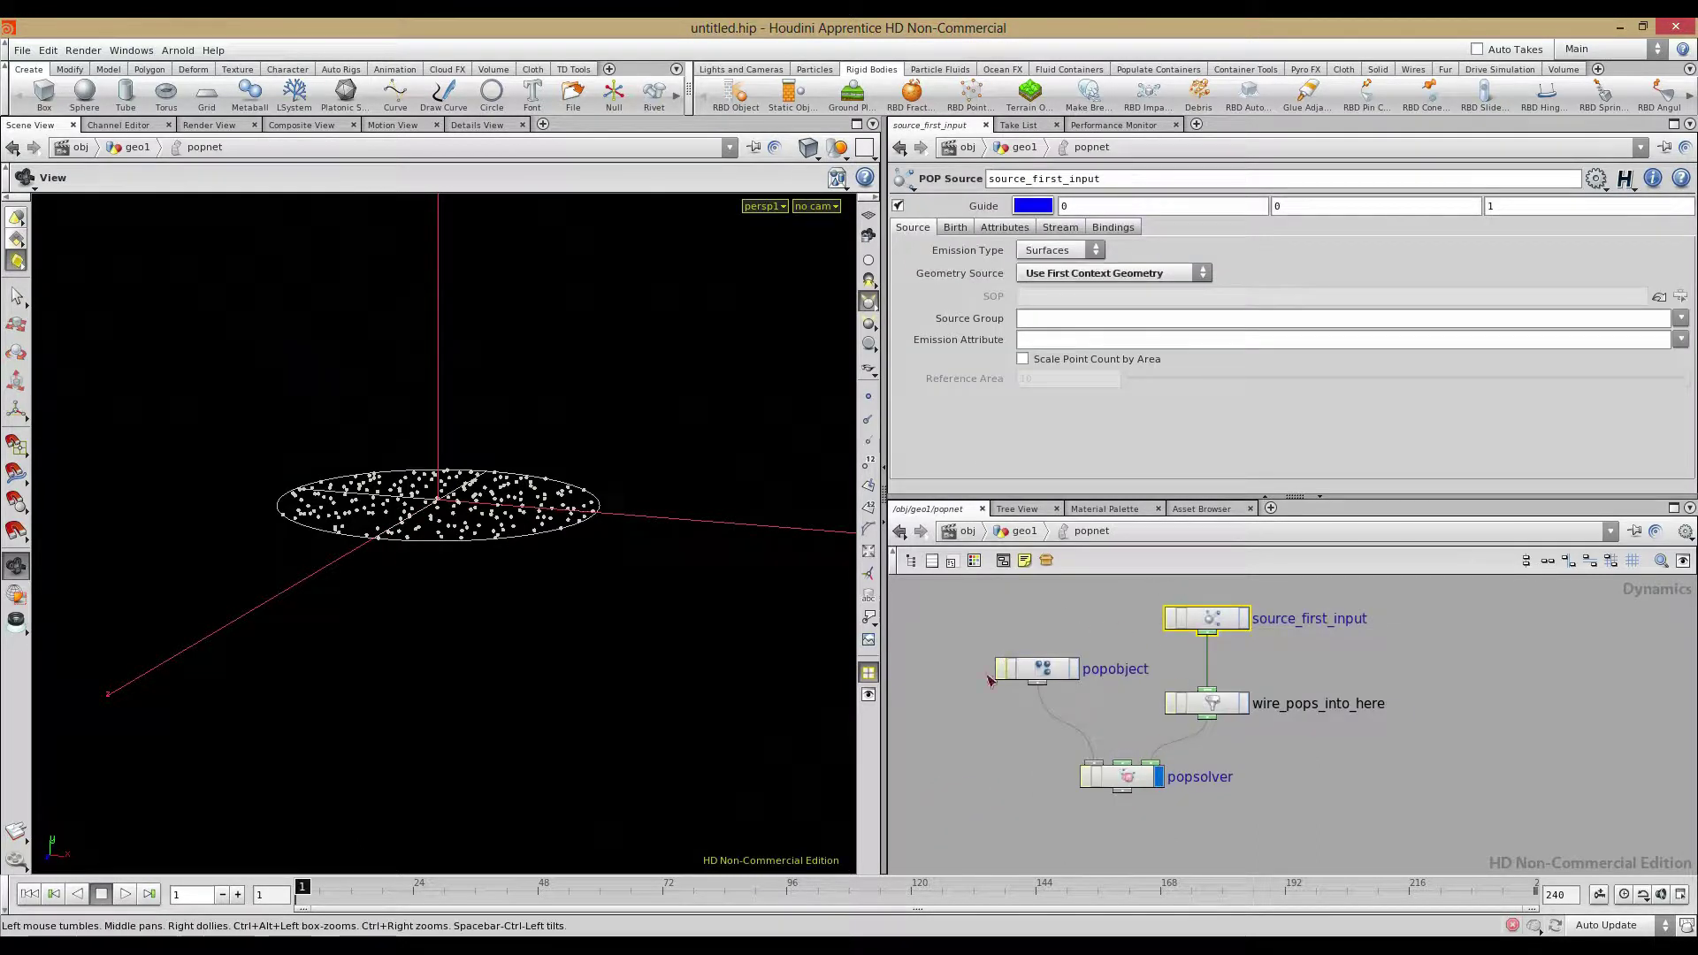
pyautogui.click(990, 741)
pyautogui.moveTo(990, 741); pyautogui.dragTo(956, 694, button='middle')
pyautogui.click(1088, 735)
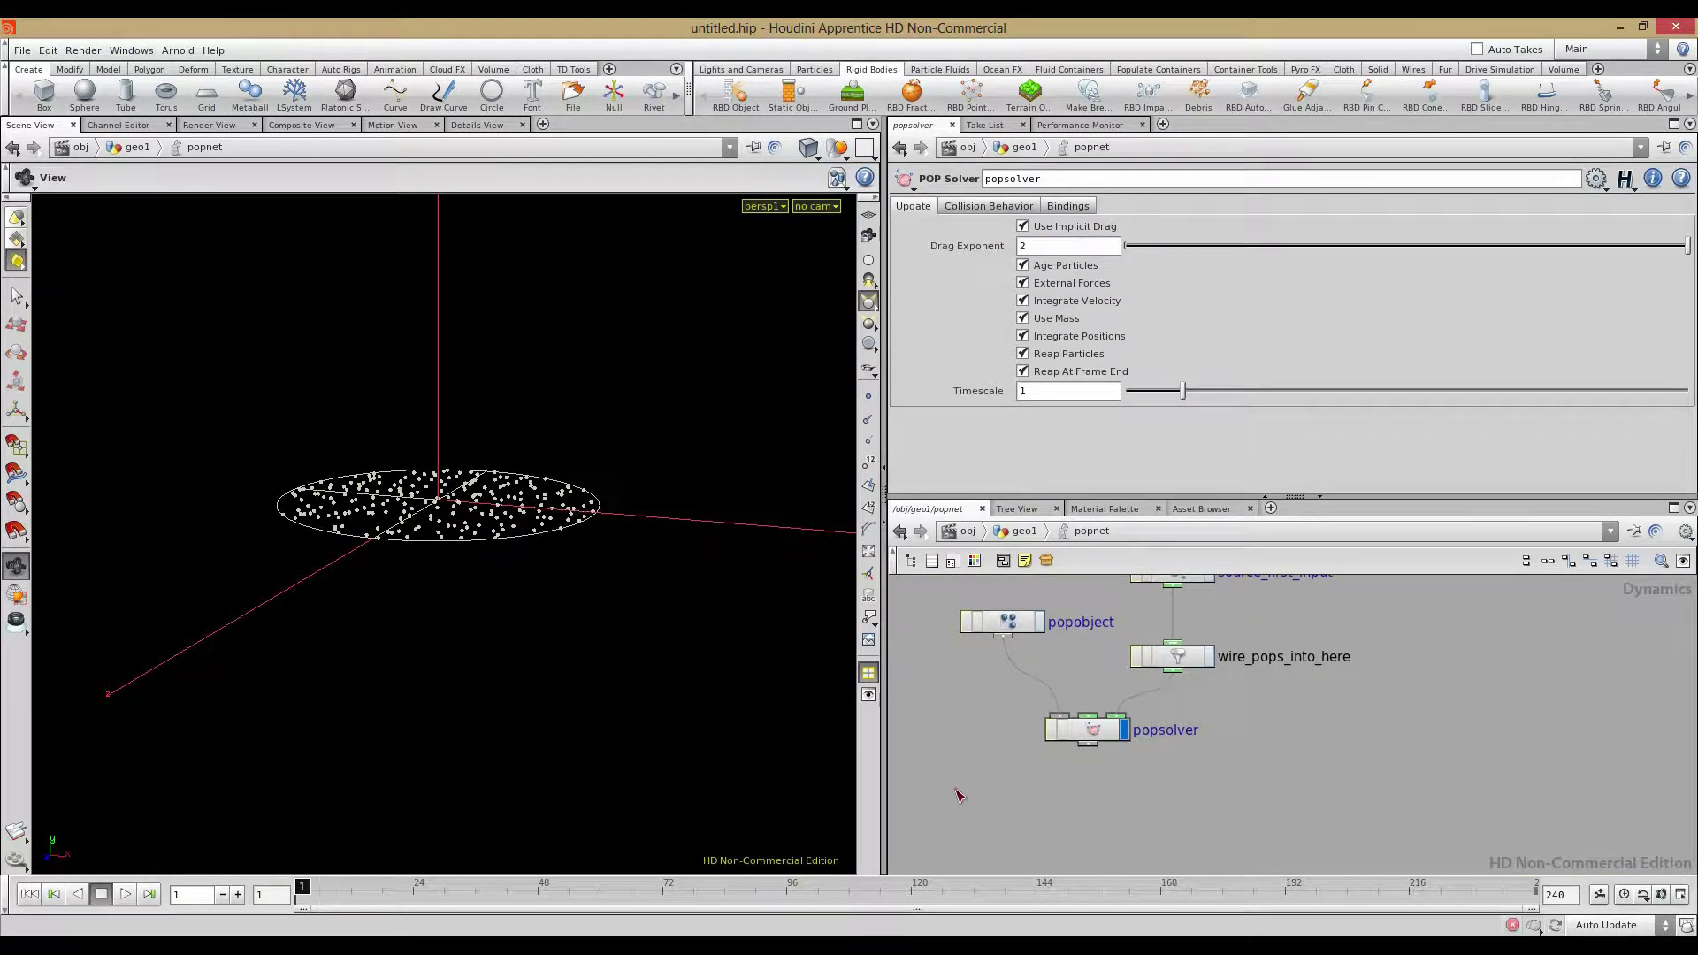
pyautogui.press('Tab')
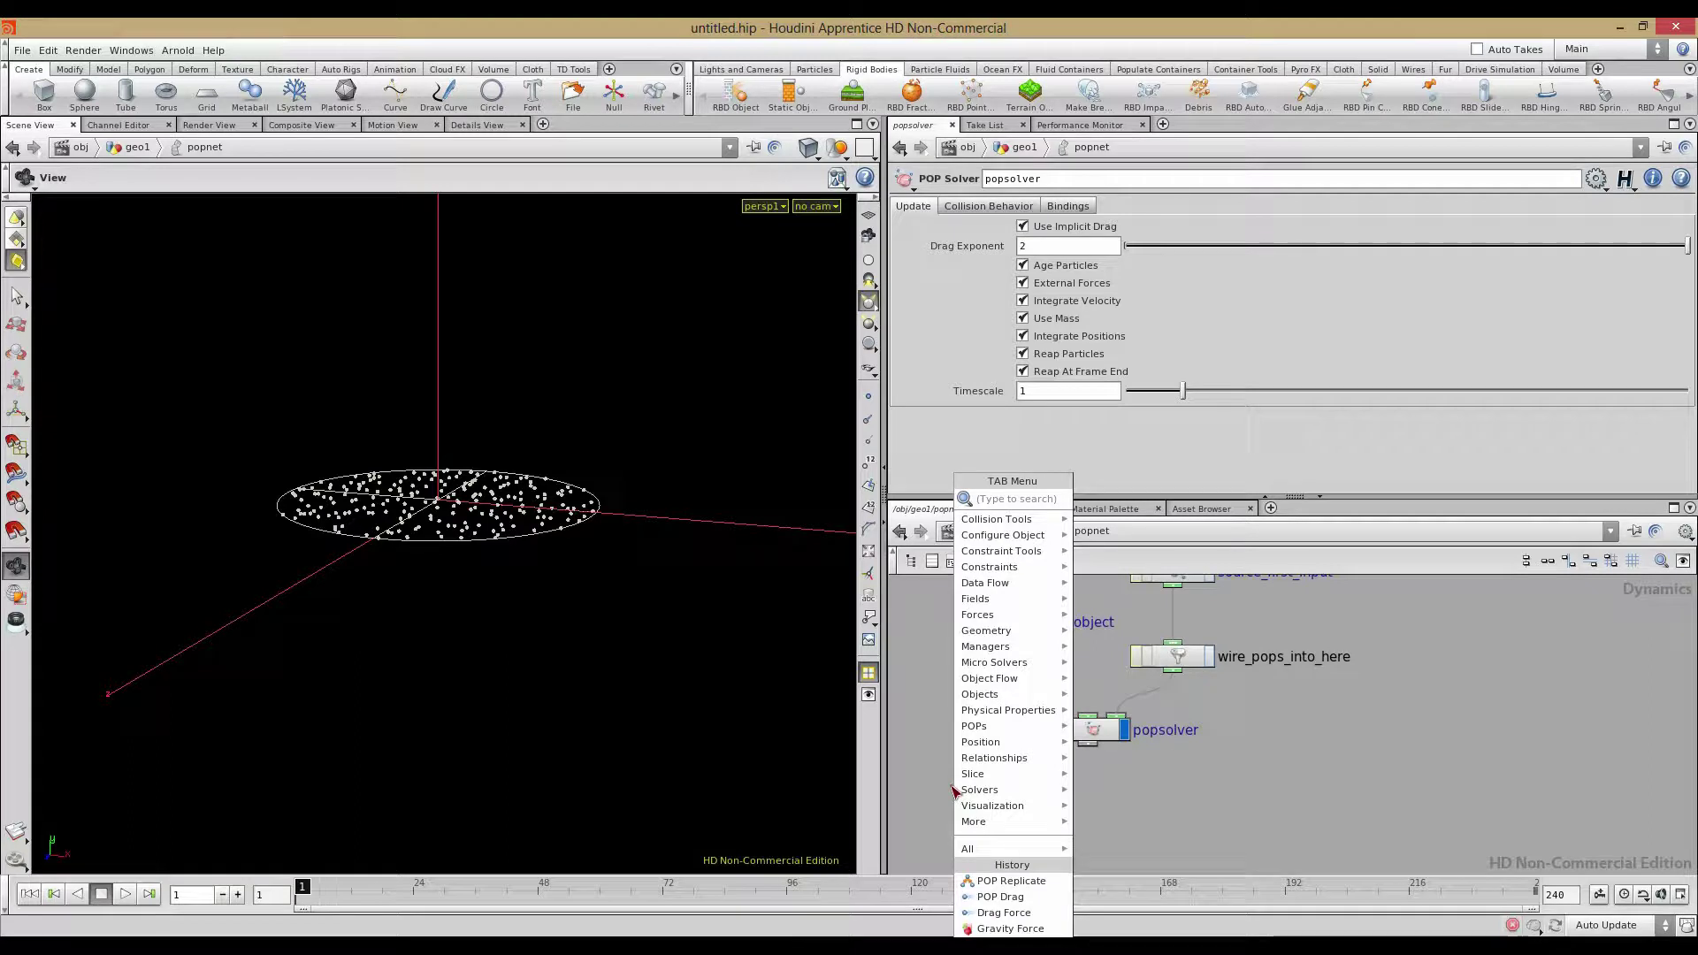
pyautogui.write('Gas Adjust')
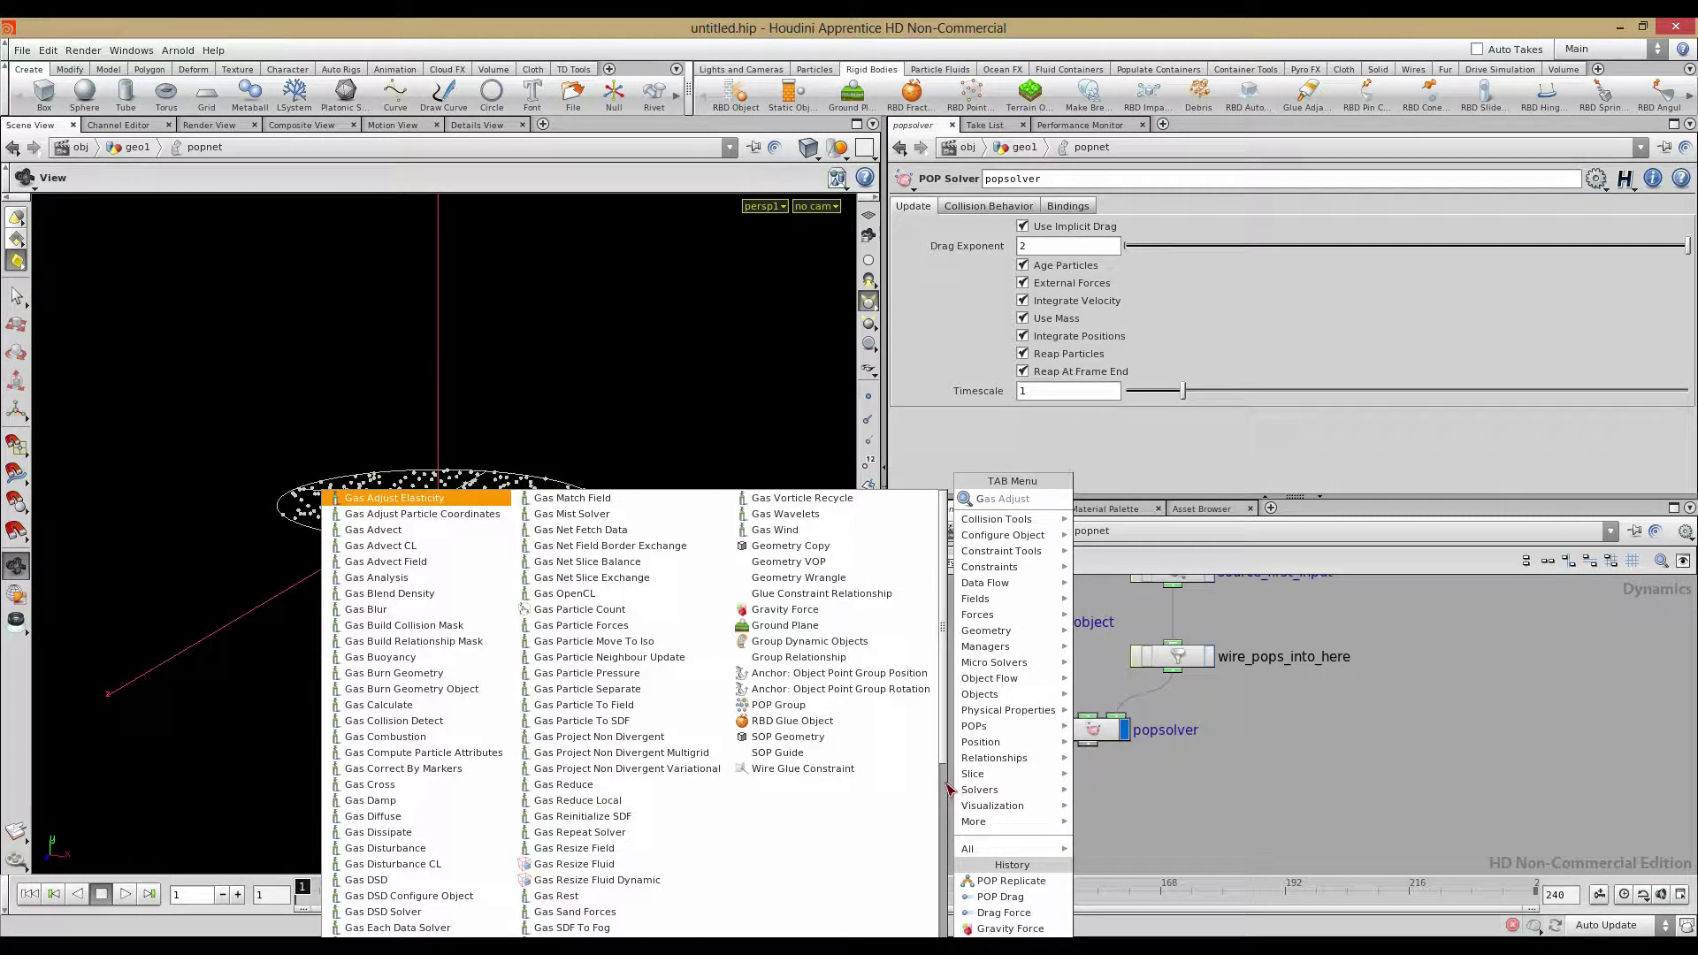
pyautogui.write('ravity Force')
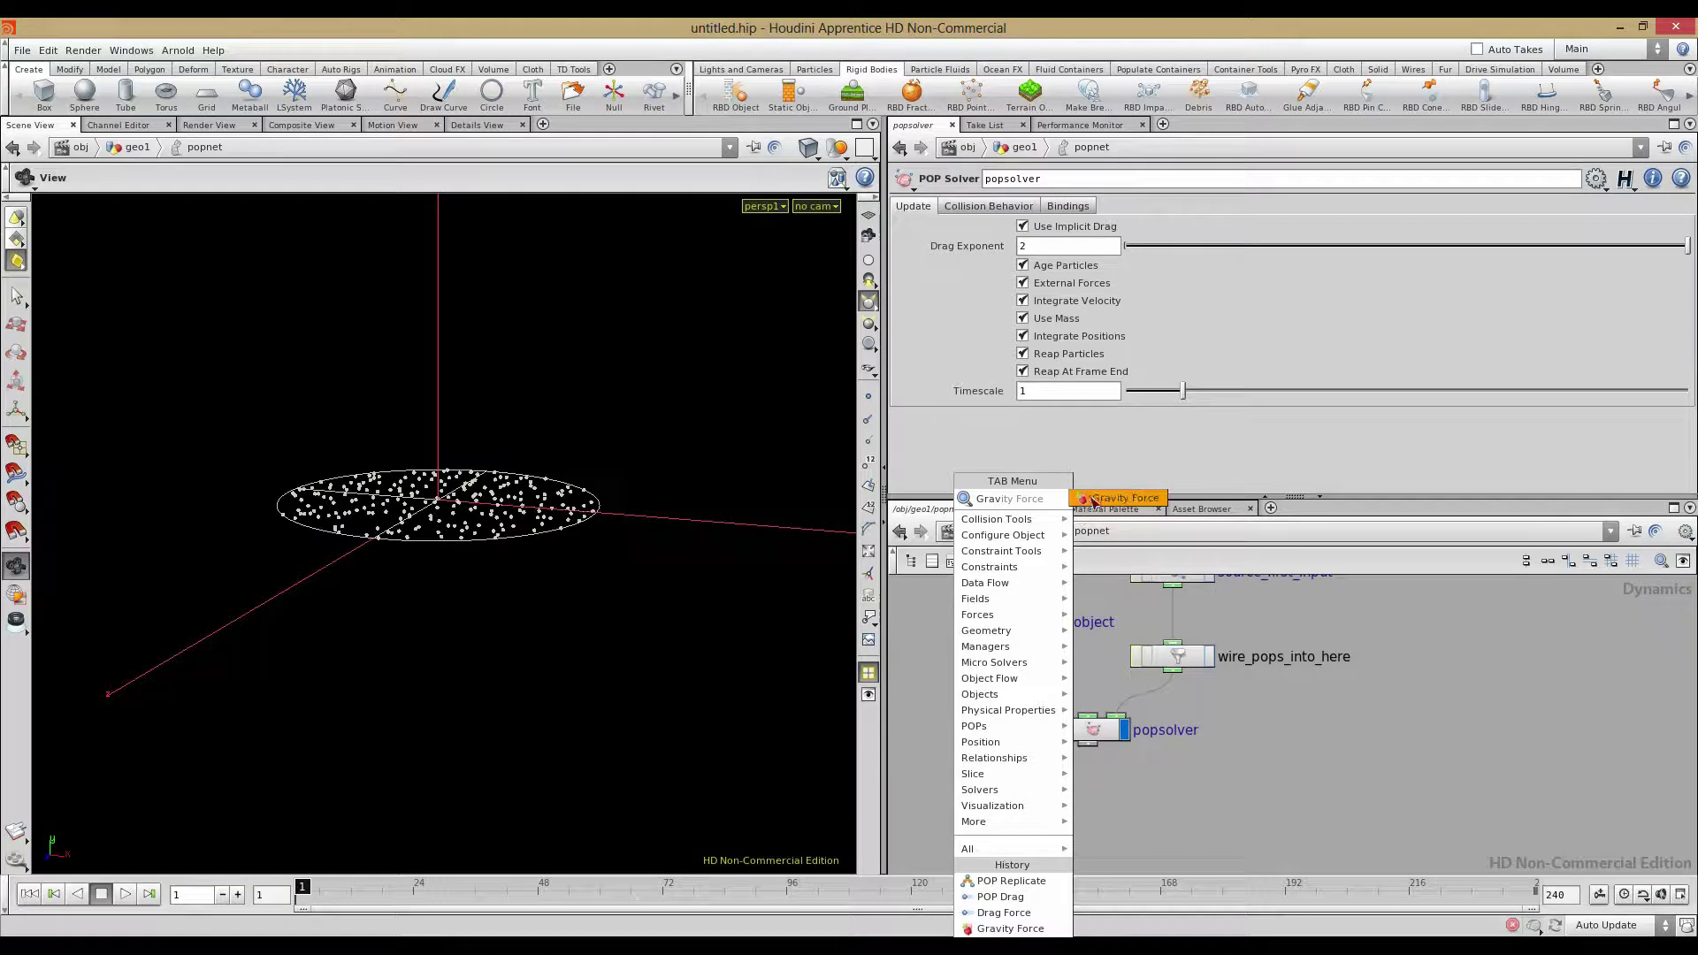
pyautogui.click(1093, 499)
pyautogui.click(1086, 800)
# Wire popsolver's output into the gravity node and make gravity the network's output node
pyautogui.moveTo(1053, 787); pyautogui.dragTo(1088, 745)
pyautogui.click(1121, 803)
pyautogui.moveTo(1083, 802); pyautogui.dragTo(1117, 799)
# Play the simulation to check the effect of gravity on the particles, and rewind to the first frame
pyautogui.moveTo(601, 677); pyautogui.dragTo(368, 645)
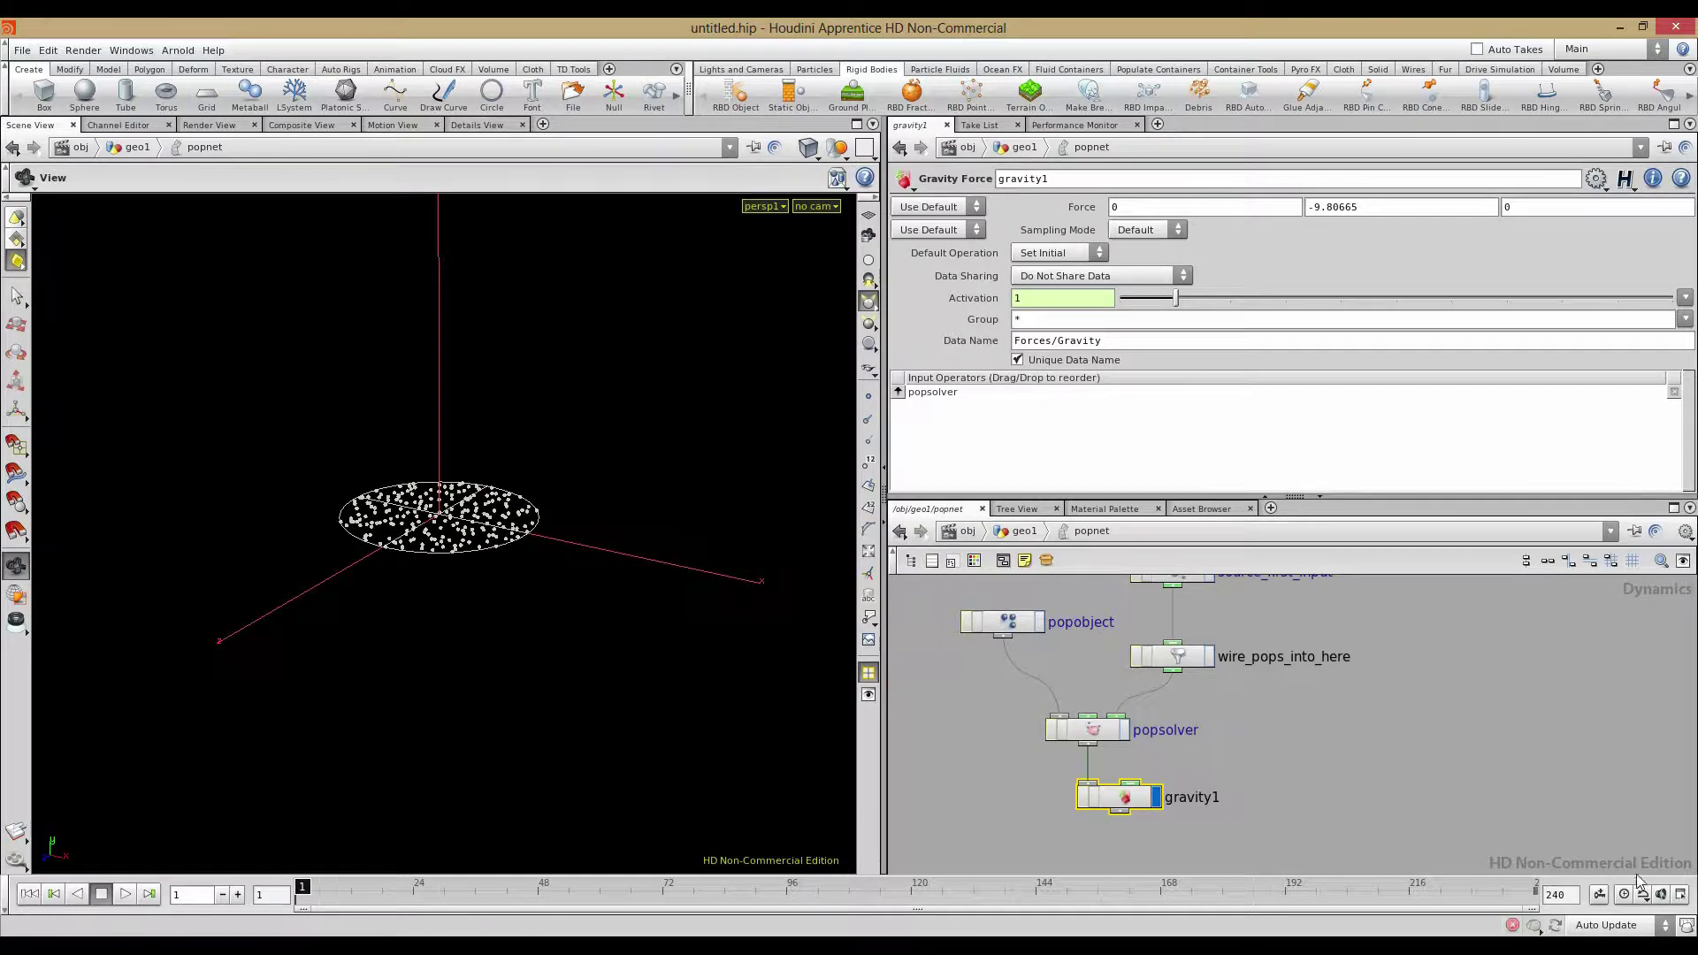
pyautogui.click(124, 899)
pyautogui.moveTo(144, 845); pyautogui.dragTo(565, 663)
pyautogui.moveTo(566, 664); pyautogui.dragTo(364, 713, button='right')
pyautogui.moveTo(363, 713); pyautogui.dragTo(447, 799)
pyautogui.click(32, 896)
# Select source_first_input and examine its birth rate and life expectancy settings
pyautogui.click(930, 781)
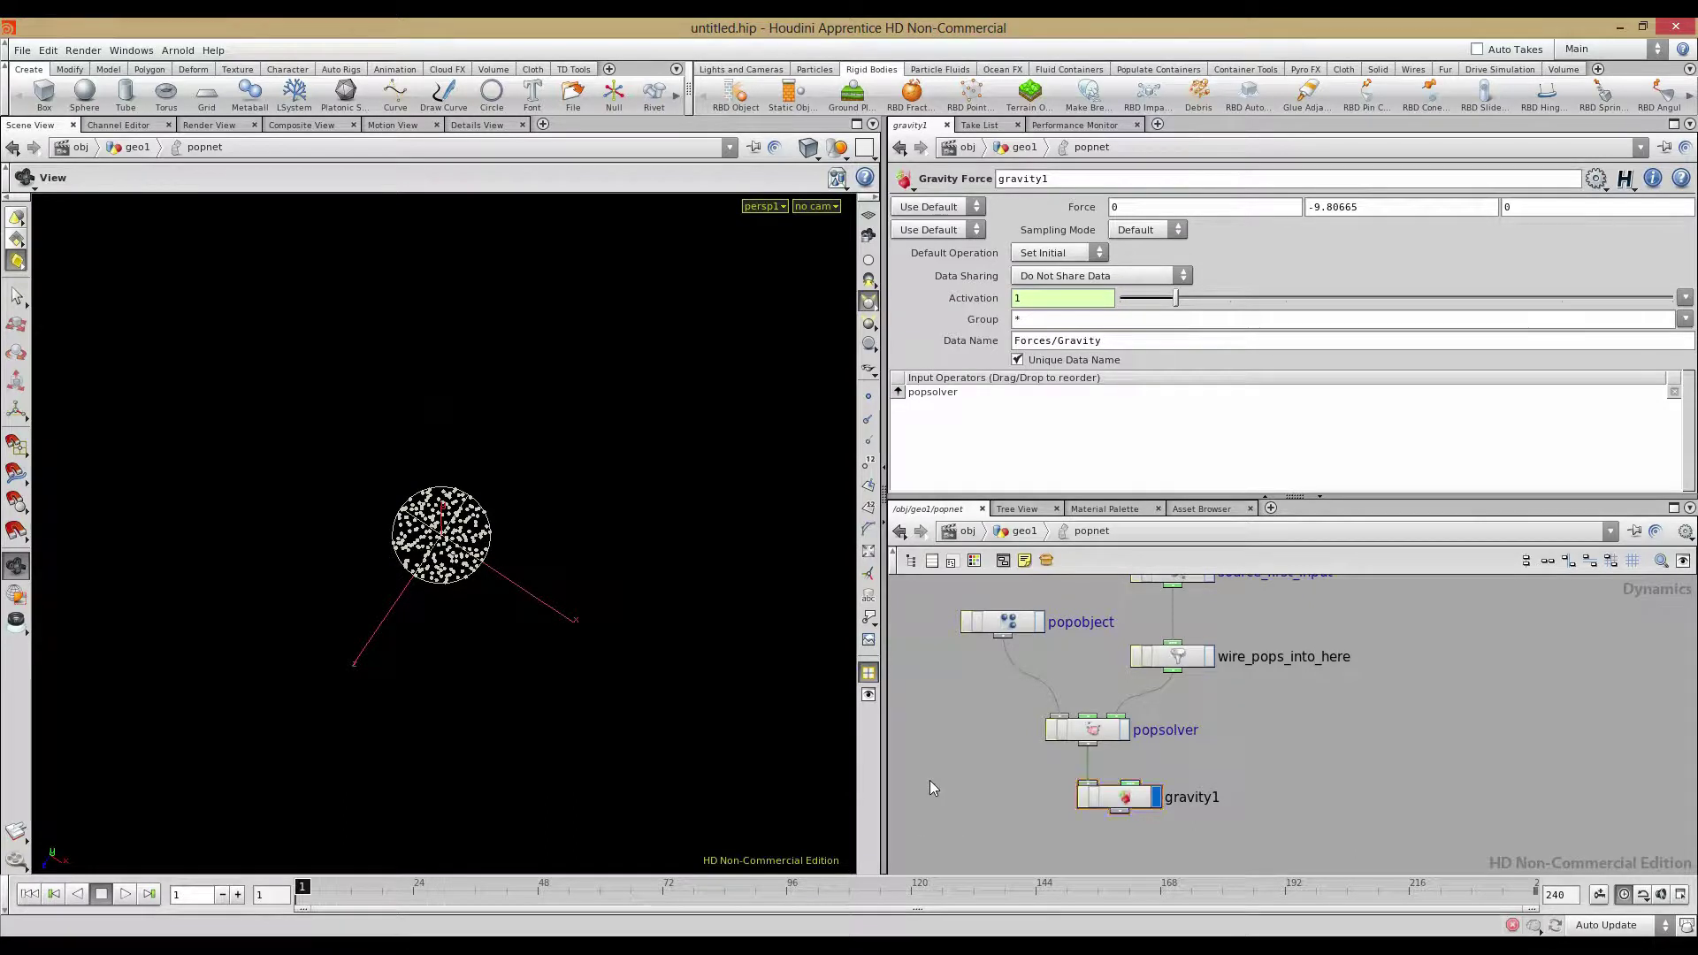
pyautogui.moveTo(930, 780); pyautogui.dragTo(913, 834, button='middle')
pyautogui.click(1155, 625)
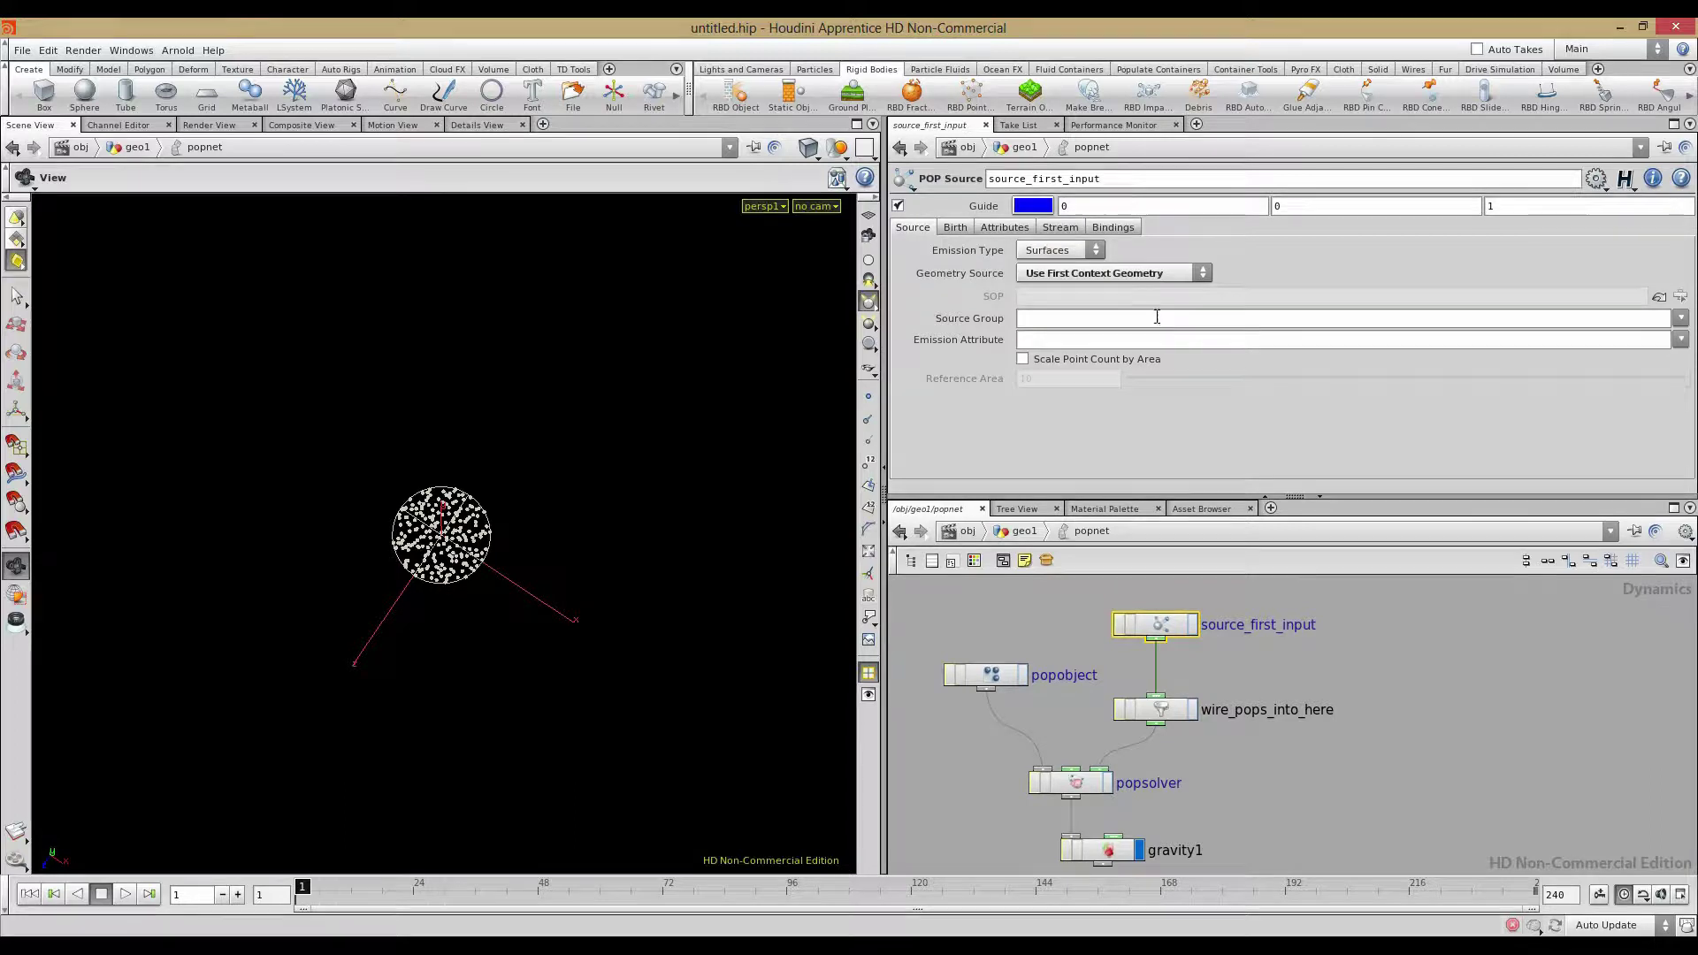
pyautogui.click(955, 227)
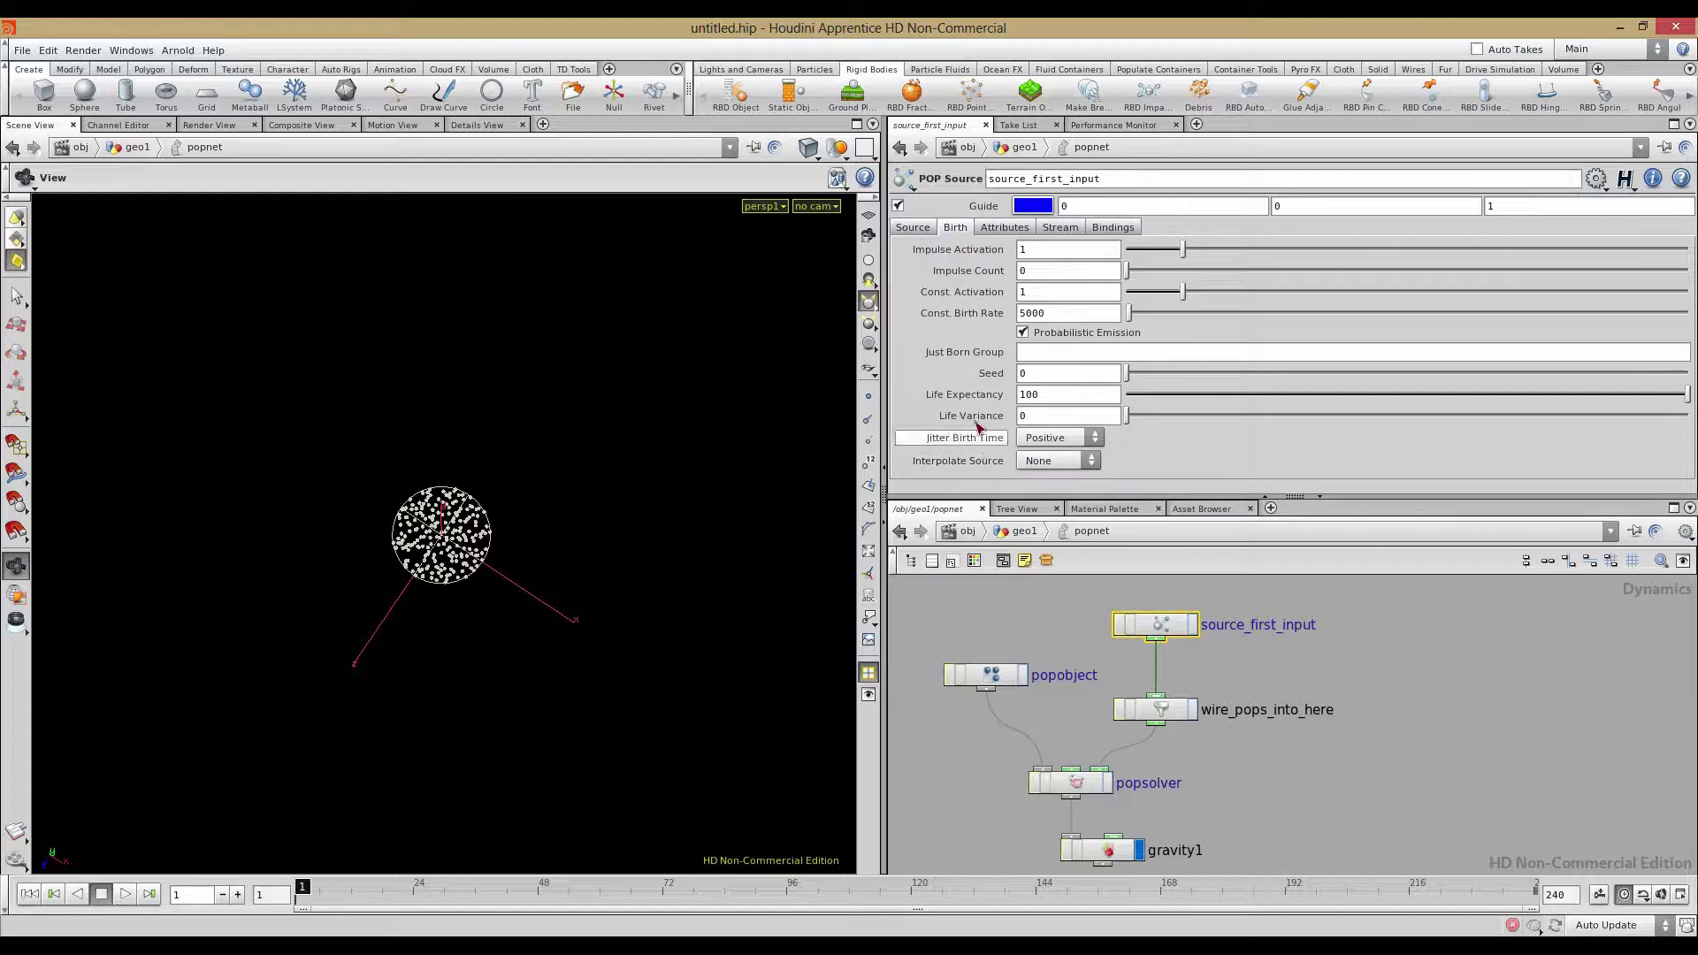
# Set source_first_input's Initial Velocity to Add to inherited velocity and its Velocity to 17, 17, 17
pyautogui.click(996, 228)
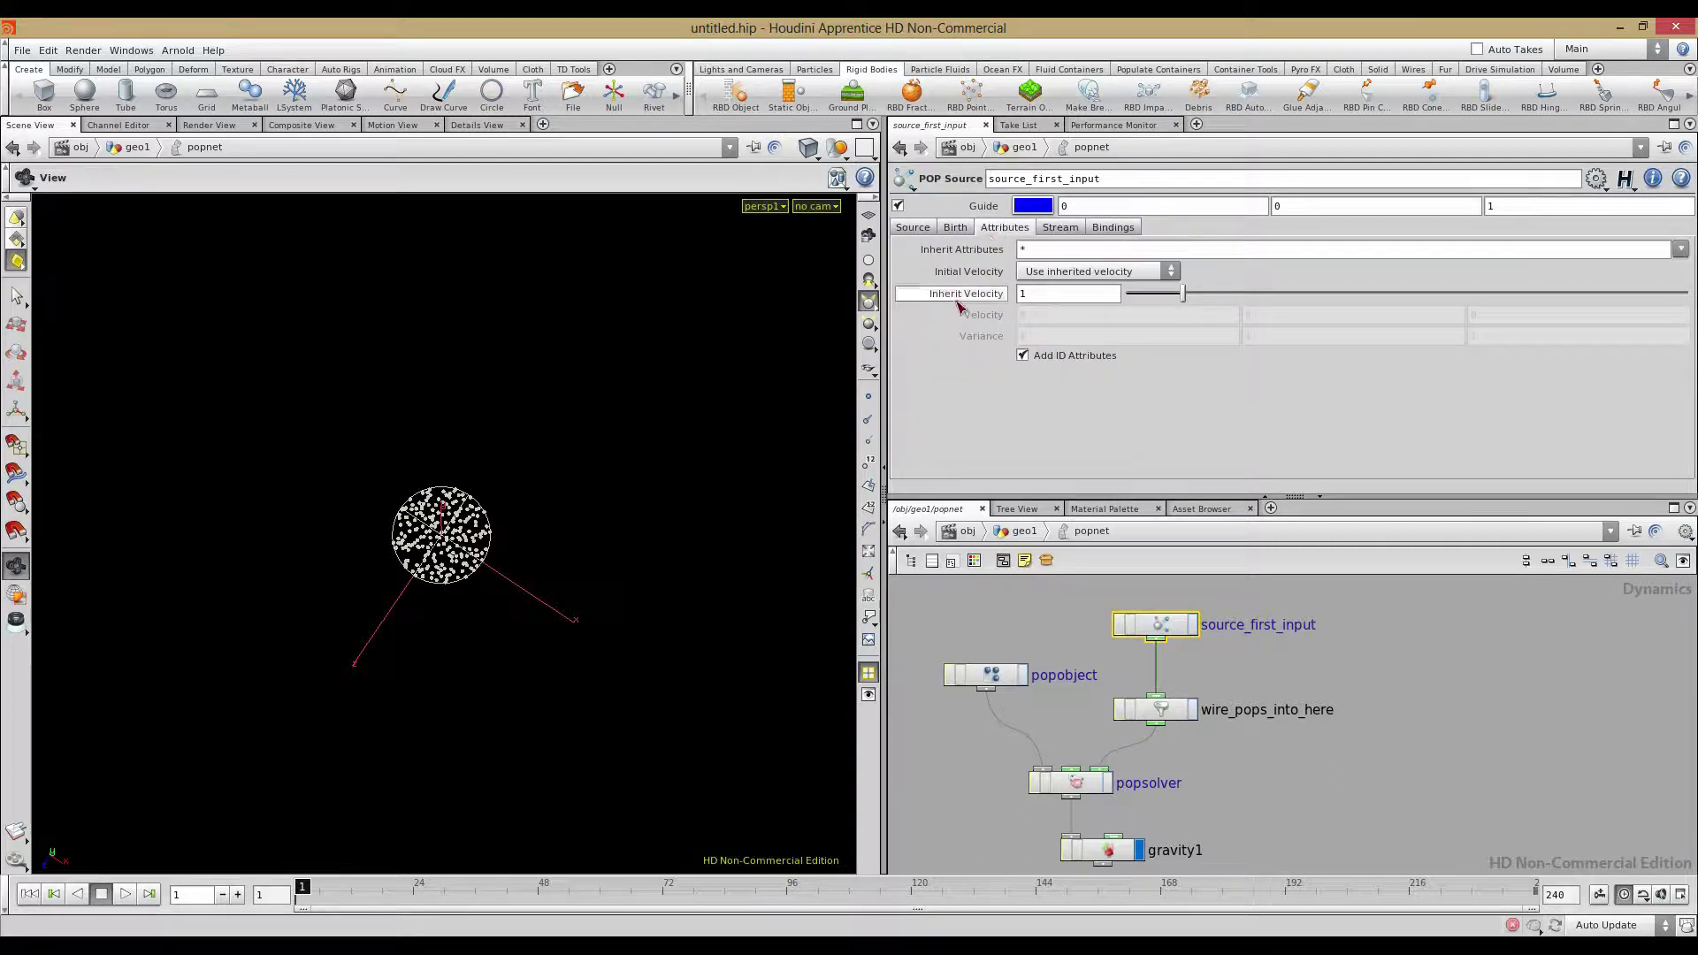
pyautogui.click(1055, 273)
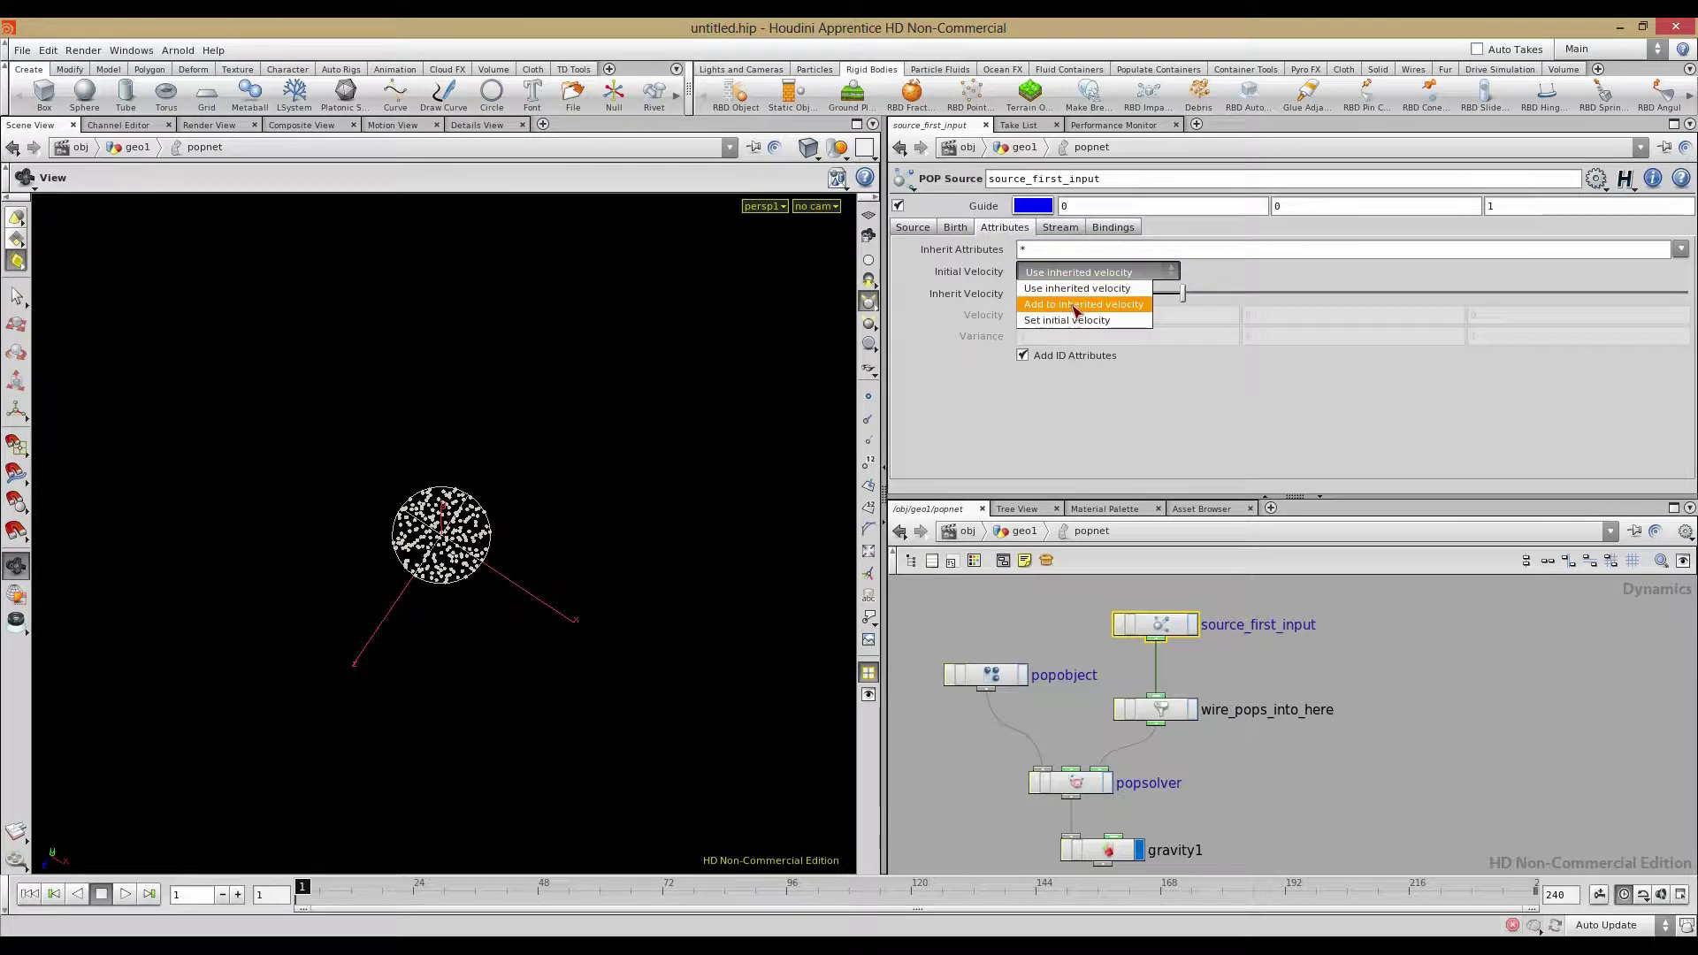
pyautogui.click(1057, 305)
pyautogui.moveTo(983, 315); pyautogui.dragTo(1035, 305, button='middle')
# Play the simulation with the added velocity, view the particle stream from several angles, and rewind to frame 1
pyautogui.click(125, 894)
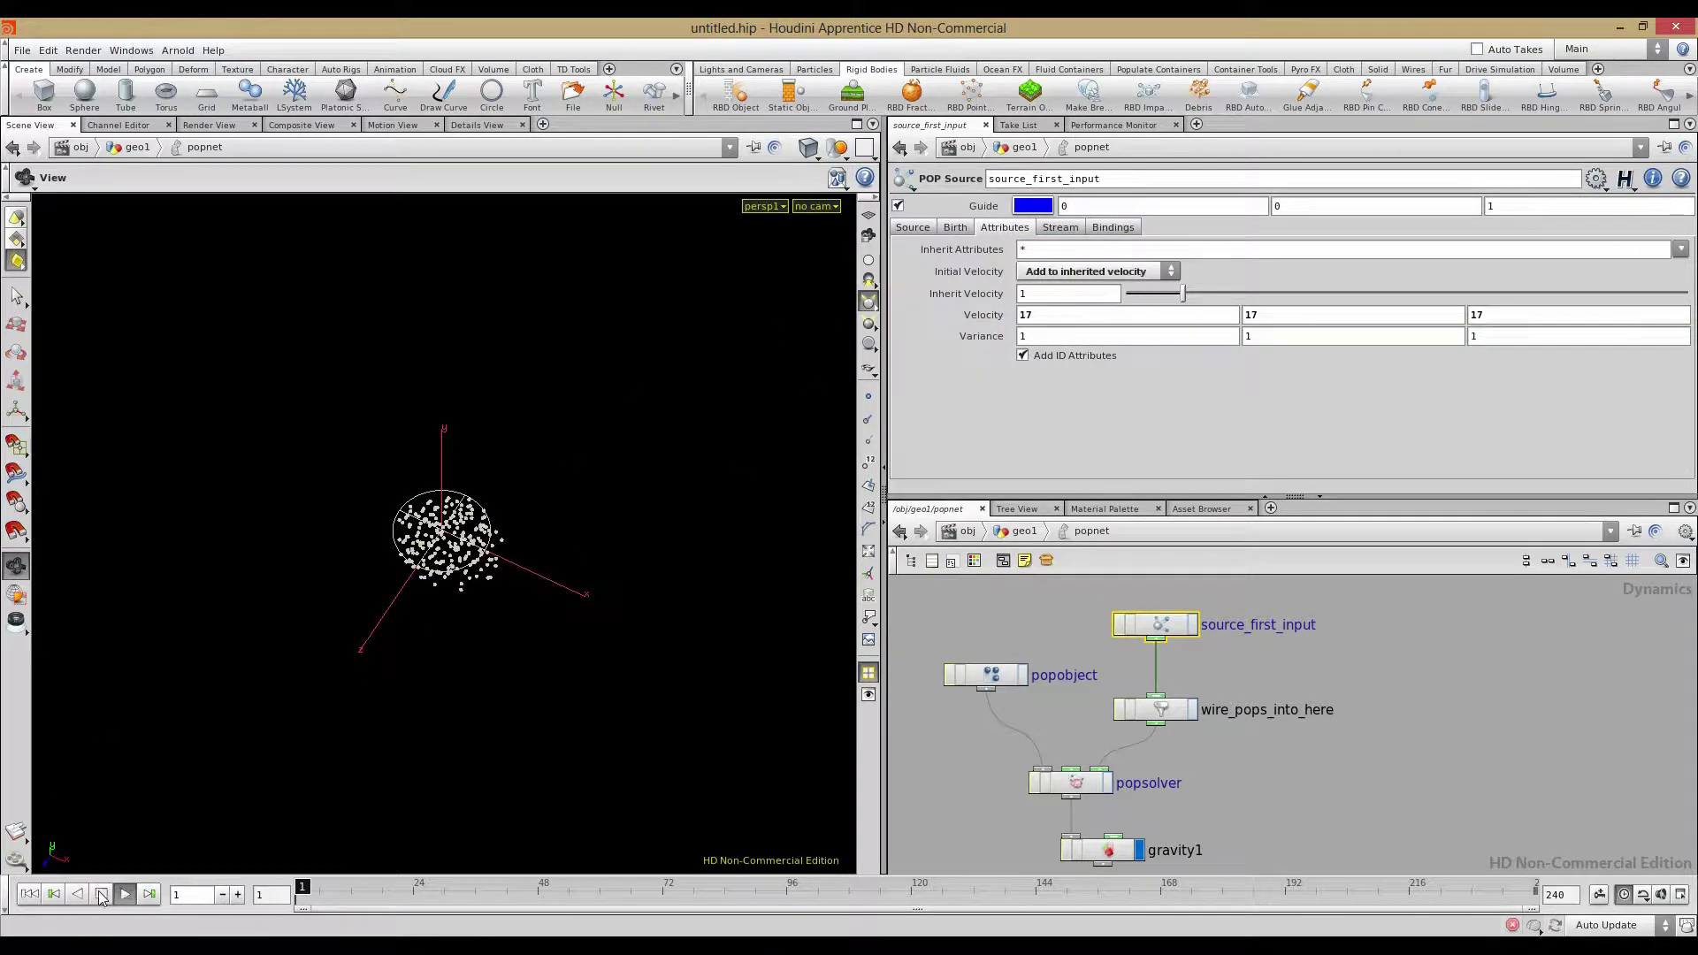
pyautogui.click(125, 895)
pyautogui.moveTo(495, 677); pyautogui.dragTo(735, 584)
pyautogui.click(125, 895)
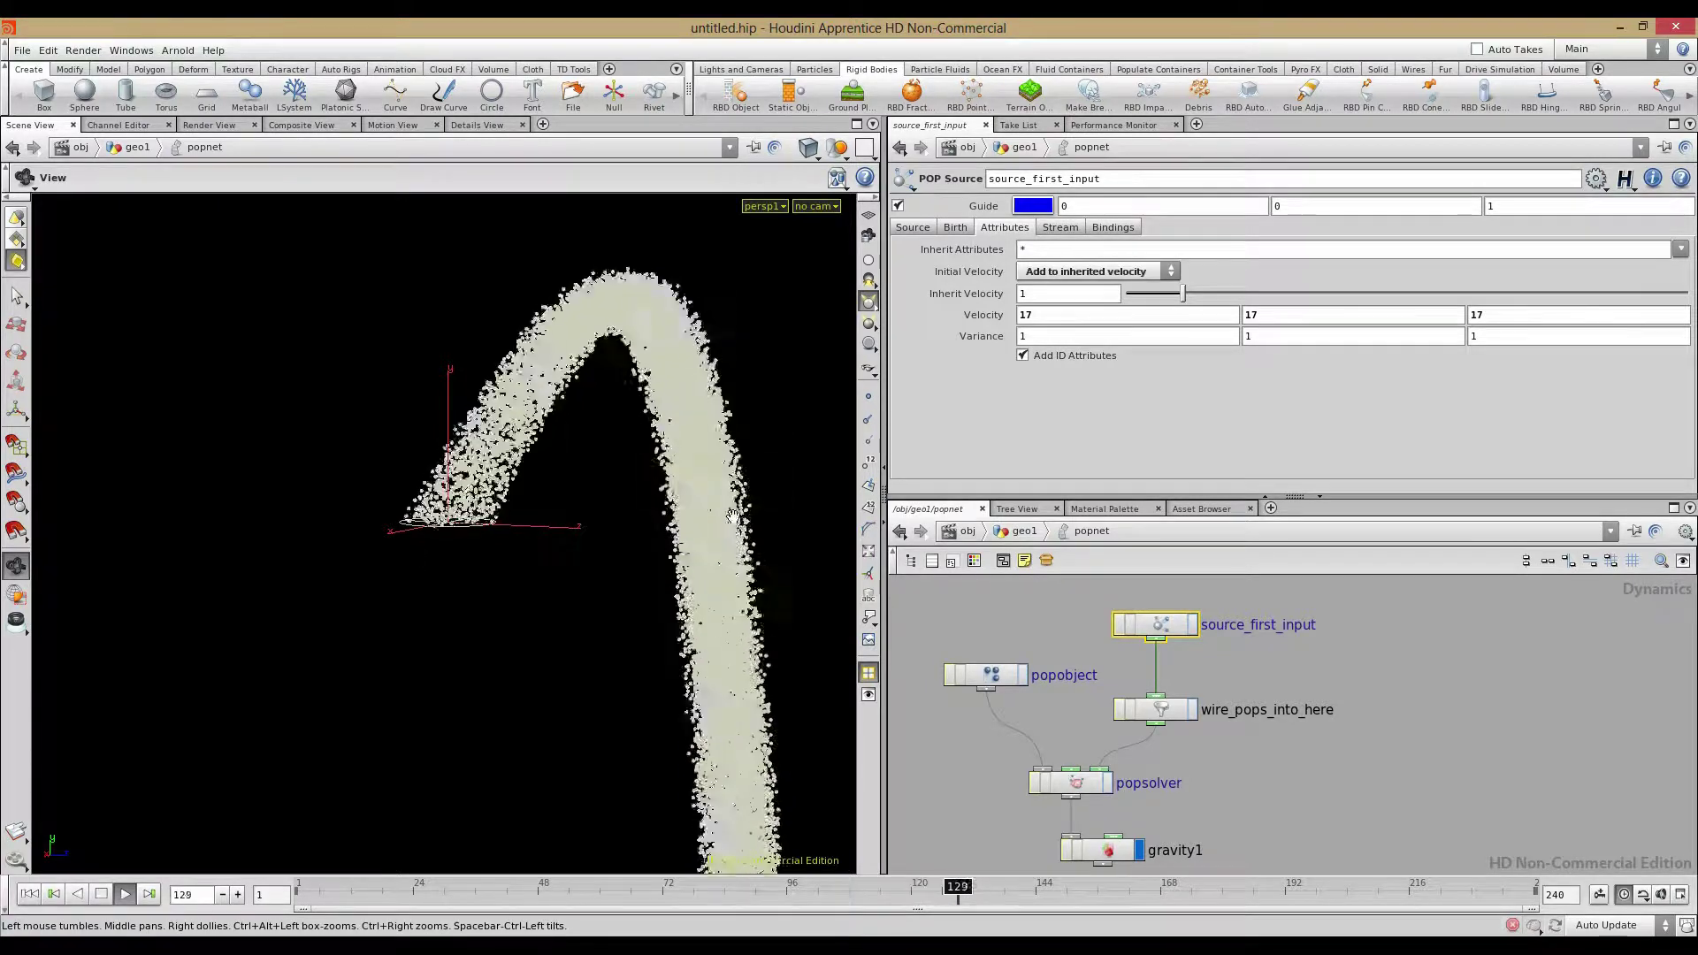
pyautogui.moveTo(559, 513); pyautogui.dragTo(581, 568)
pyautogui.click(105, 895)
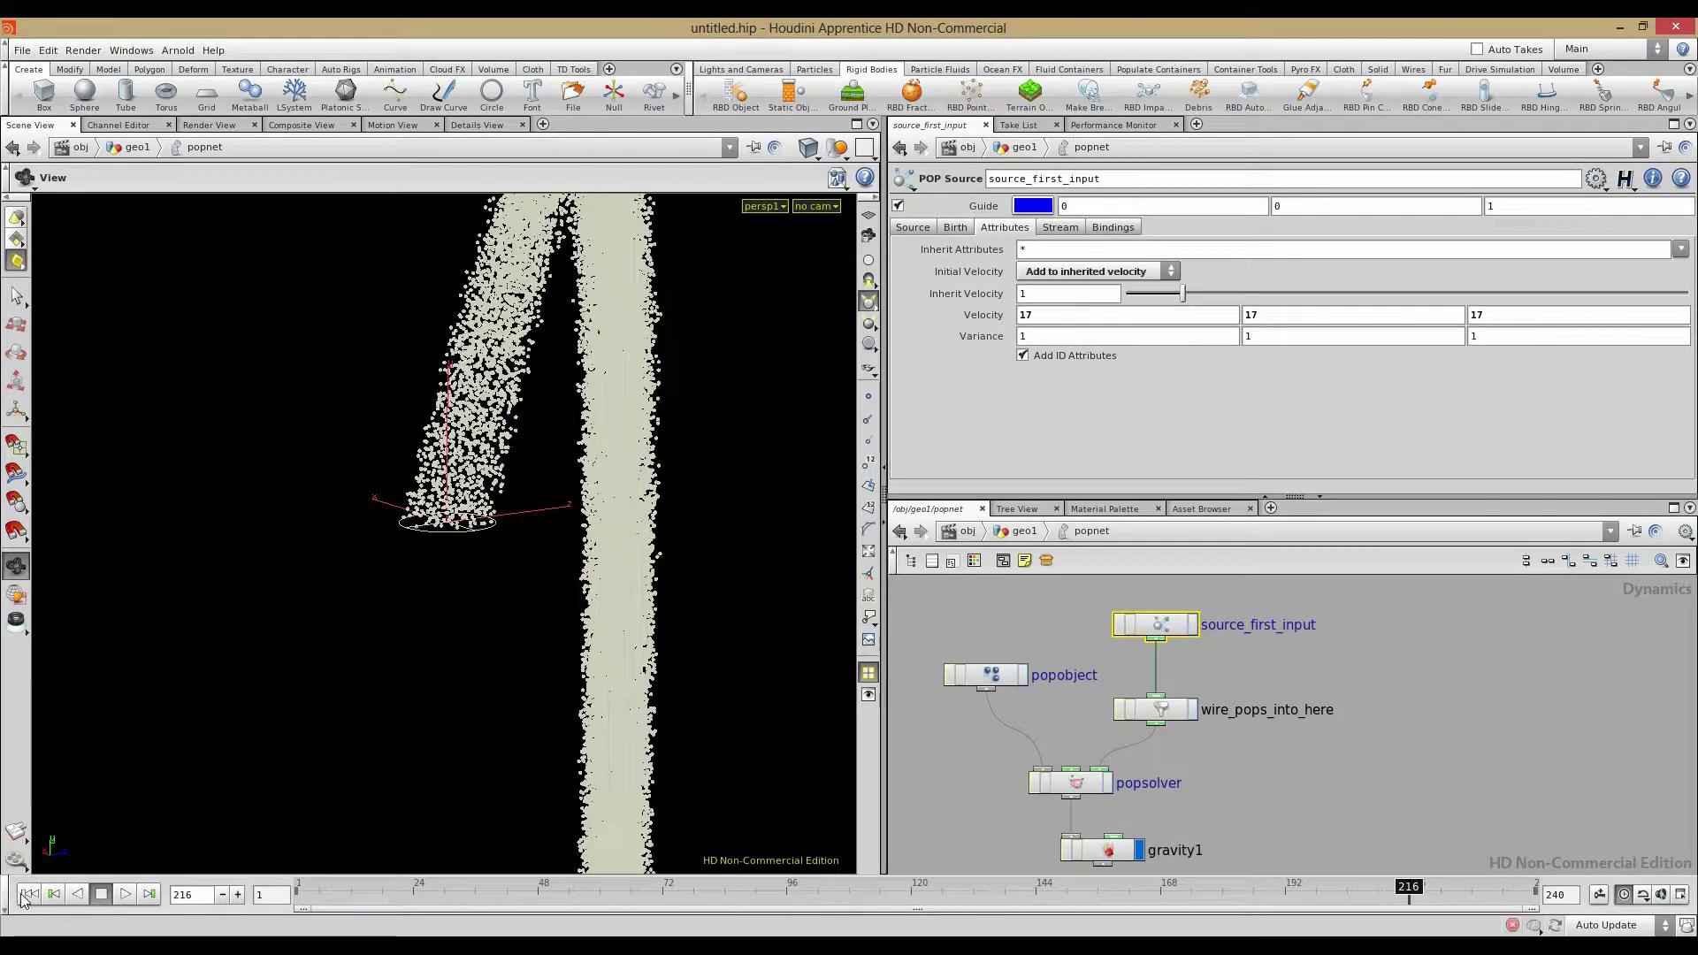
pyautogui.click(29, 895)
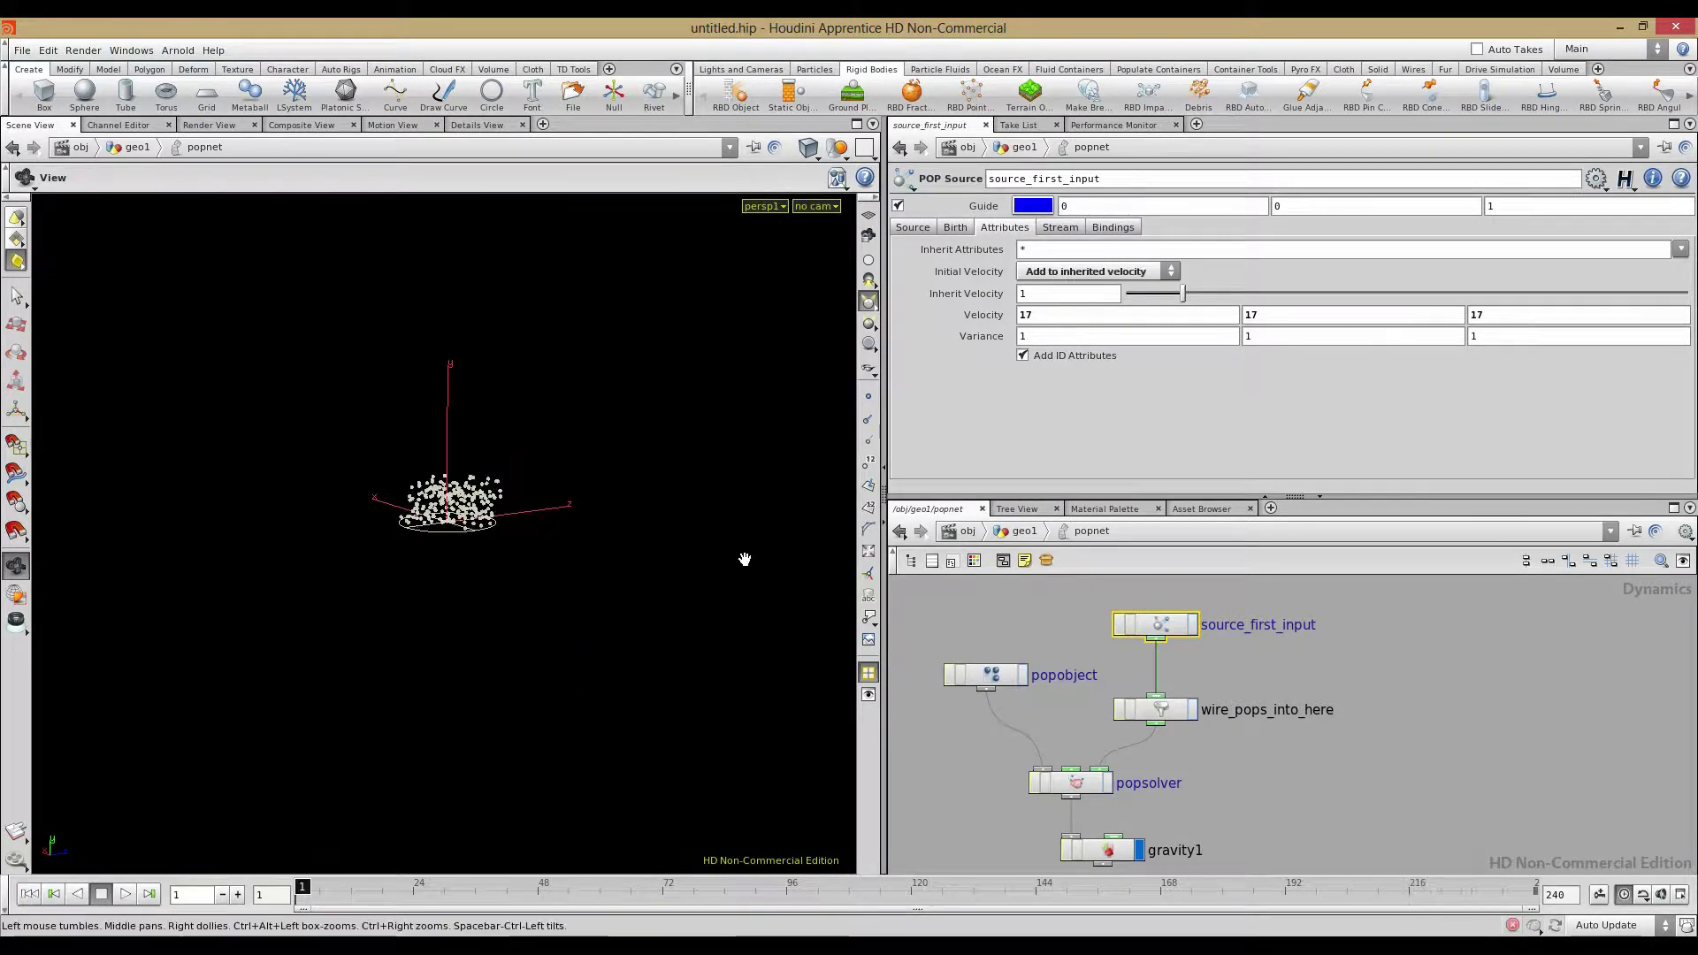
# Examine the Stream Name and geometry binding of source_first_input, and return to its emission source settings
pyautogui.click(1060, 229)
pyautogui.click(951, 255)
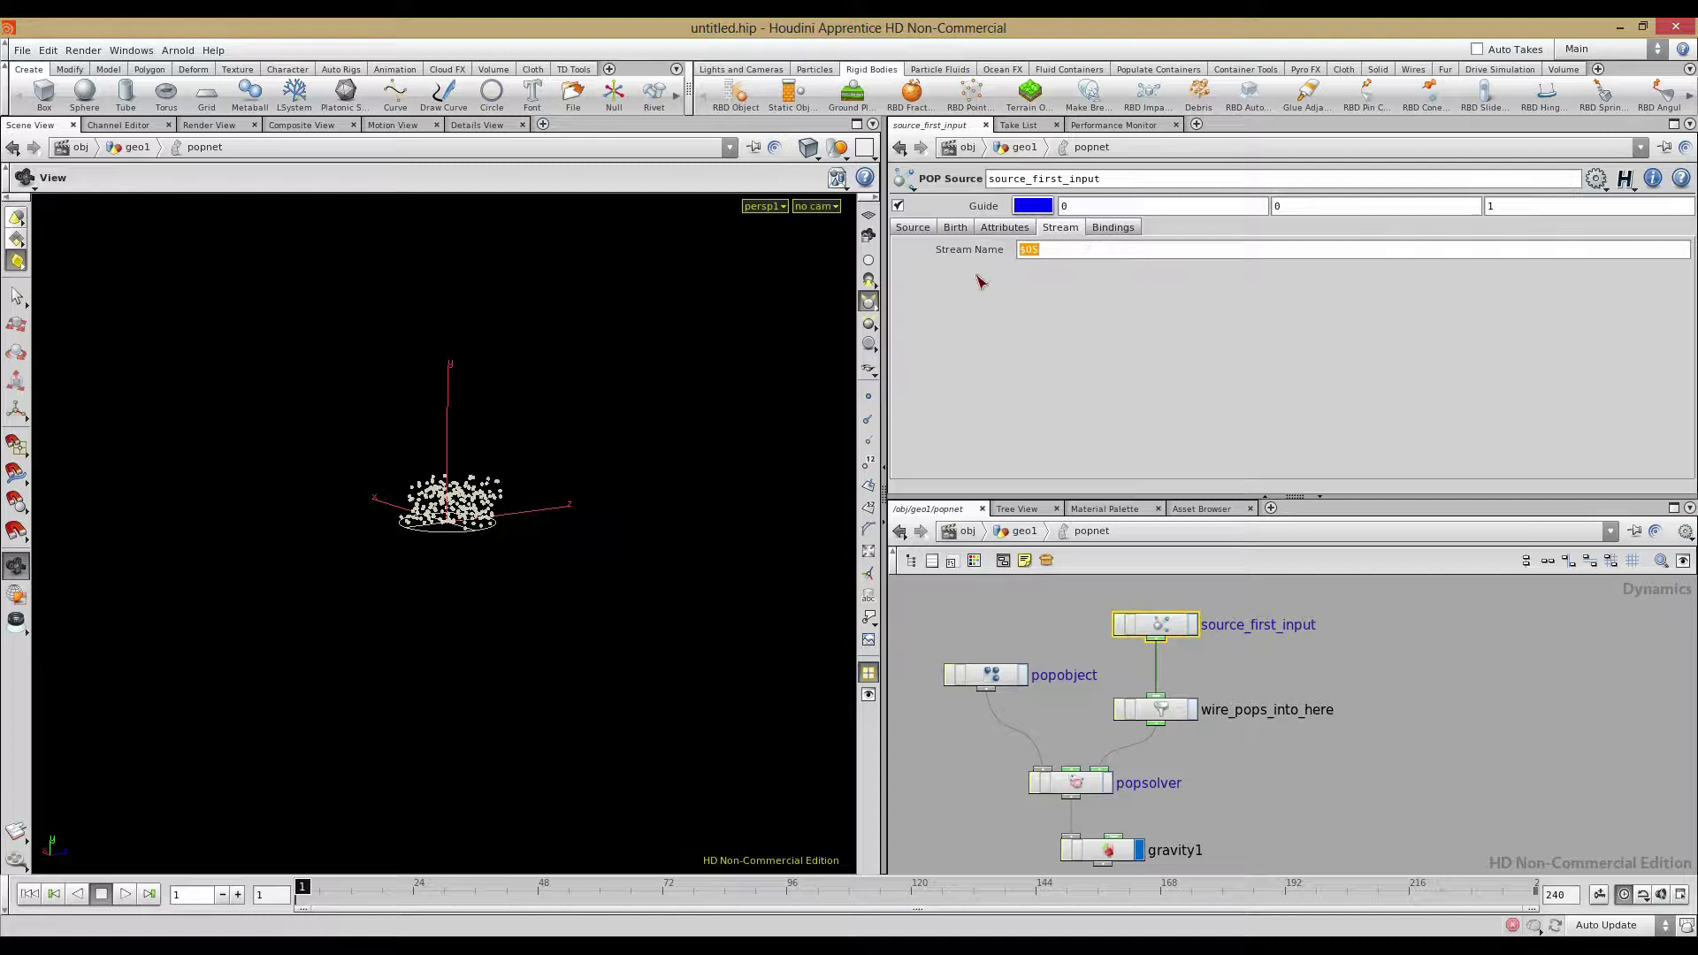
pyautogui.moveTo(1069, 251); pyautogui.dragTo(907, 248)
pyautogui.click(1114, 228)
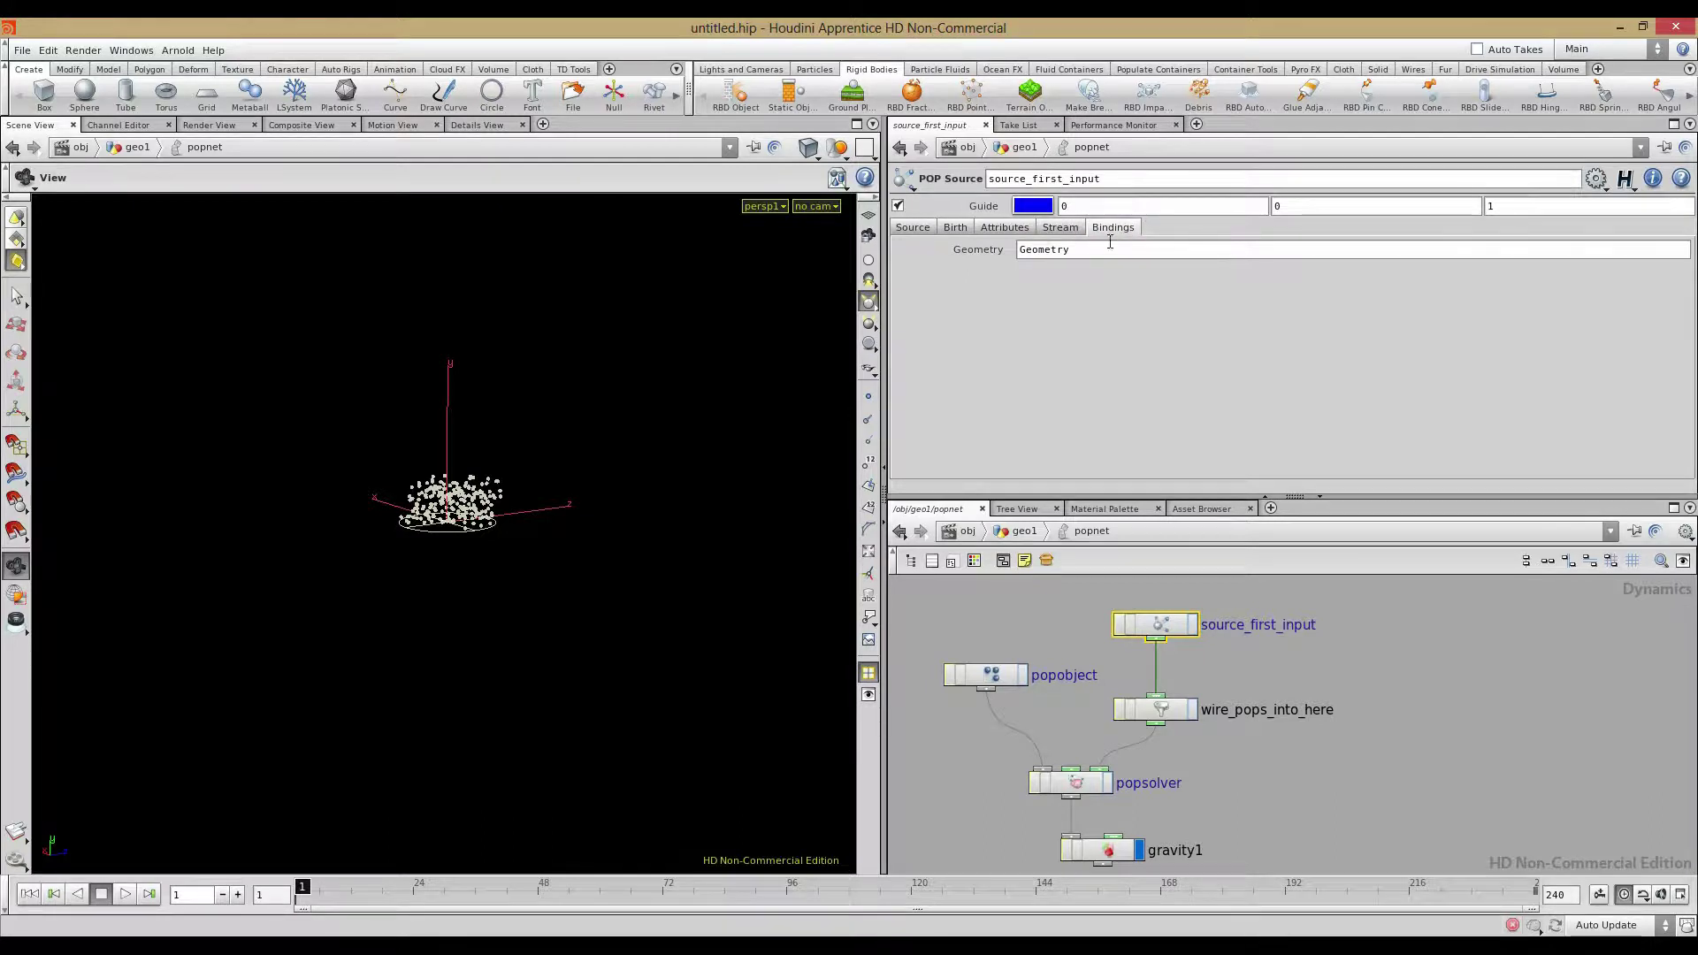
pyautogui.click(913, 227)
pyautogui.moveTo(628, 435); pyautogui.dragTo(530, 495)
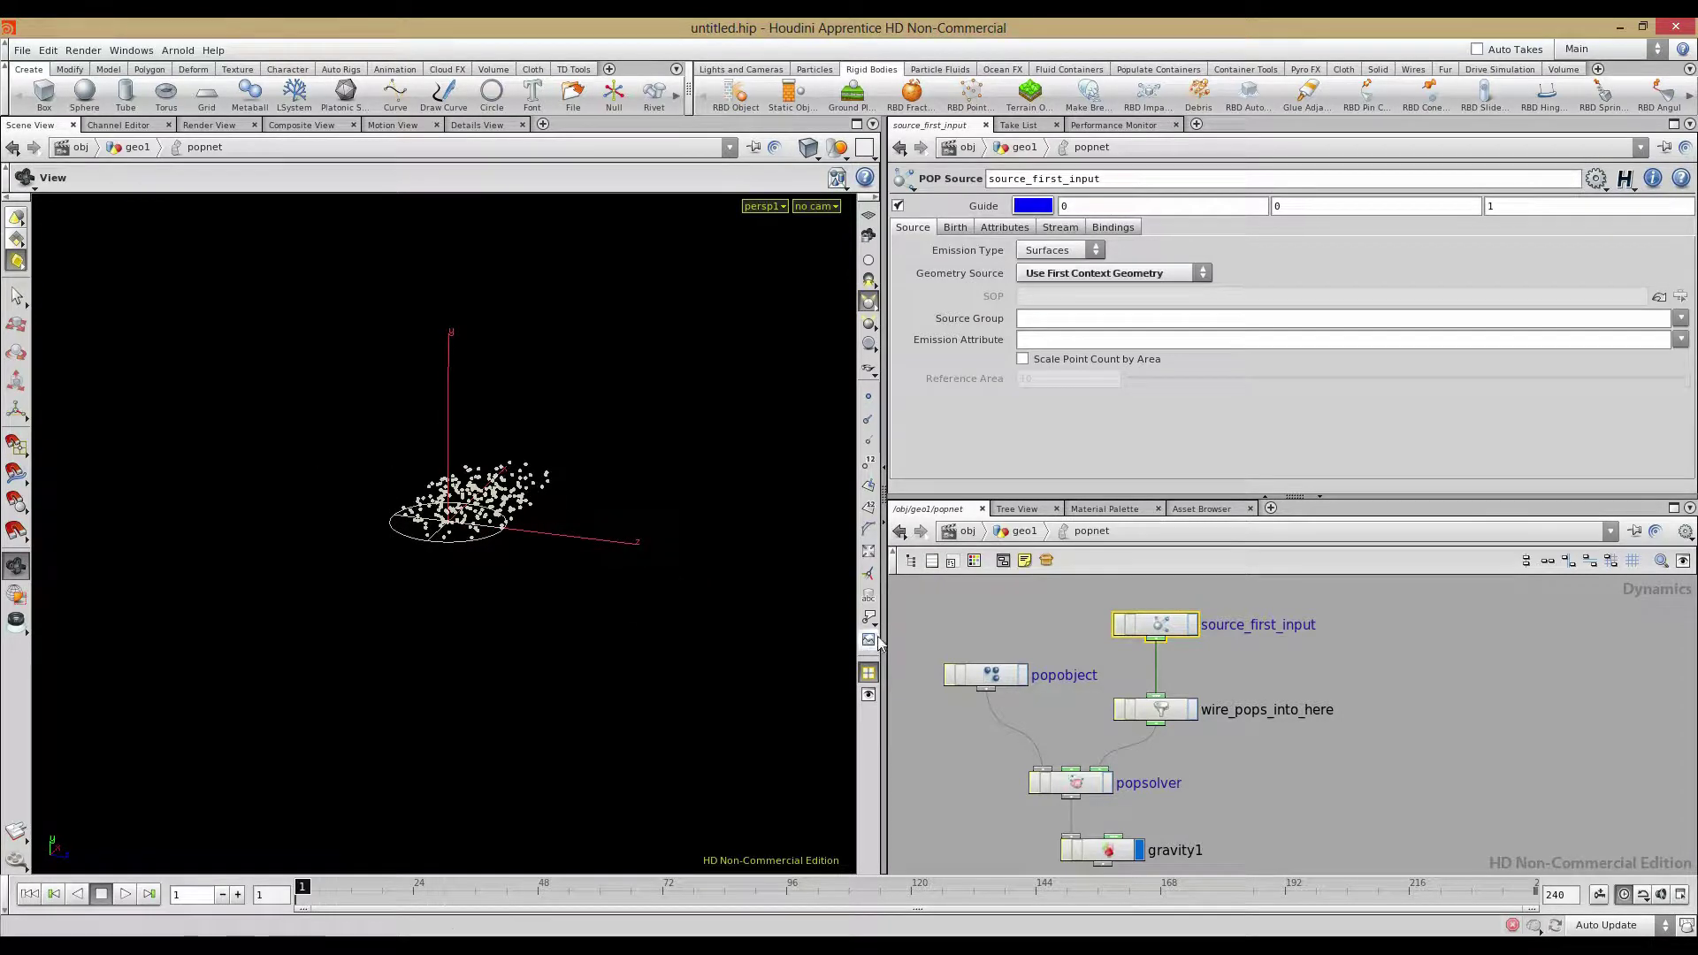
# Set source_first_input's Const. Birth Rate to 100 and its Impulse Activation to 0
pyautogui.click(955, 227)
pyautogui.click(1064, 312)
pyautogui.press('BackSpace')
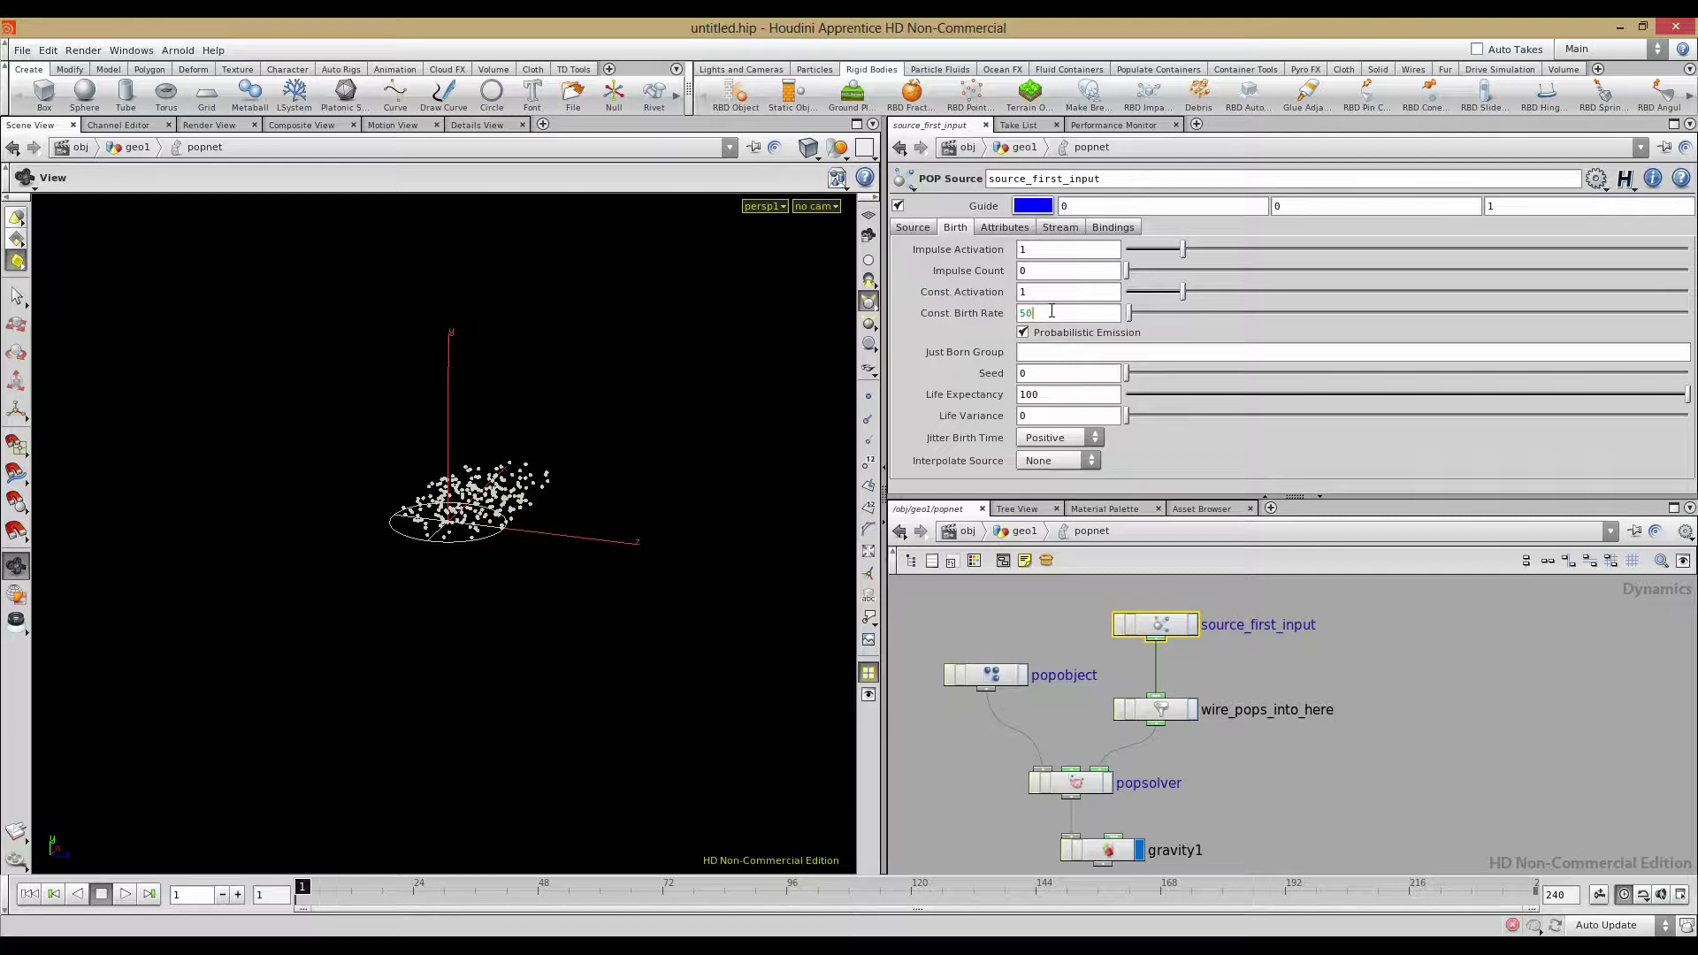
pyautogui.press('Return')
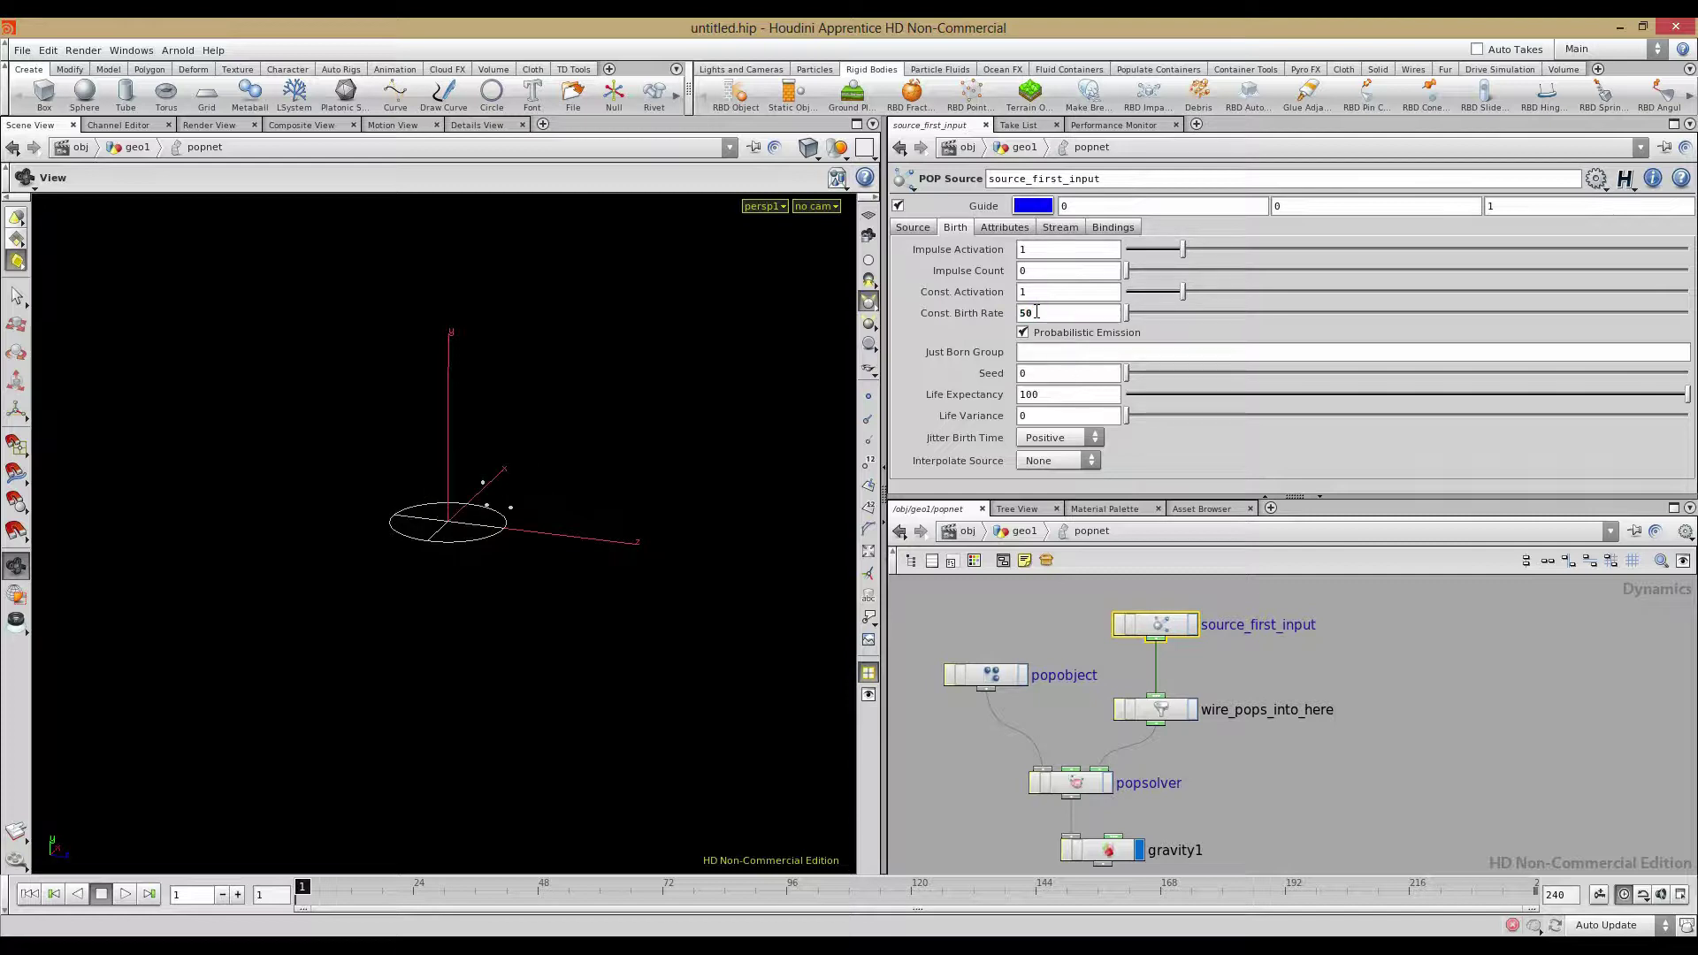
pyautogui.write('100')
pyautogui.moveTo(1046, 249); pyautogui.dragTo(962, 253)
pyautogui.write('00')
pyautogui.press('Return')
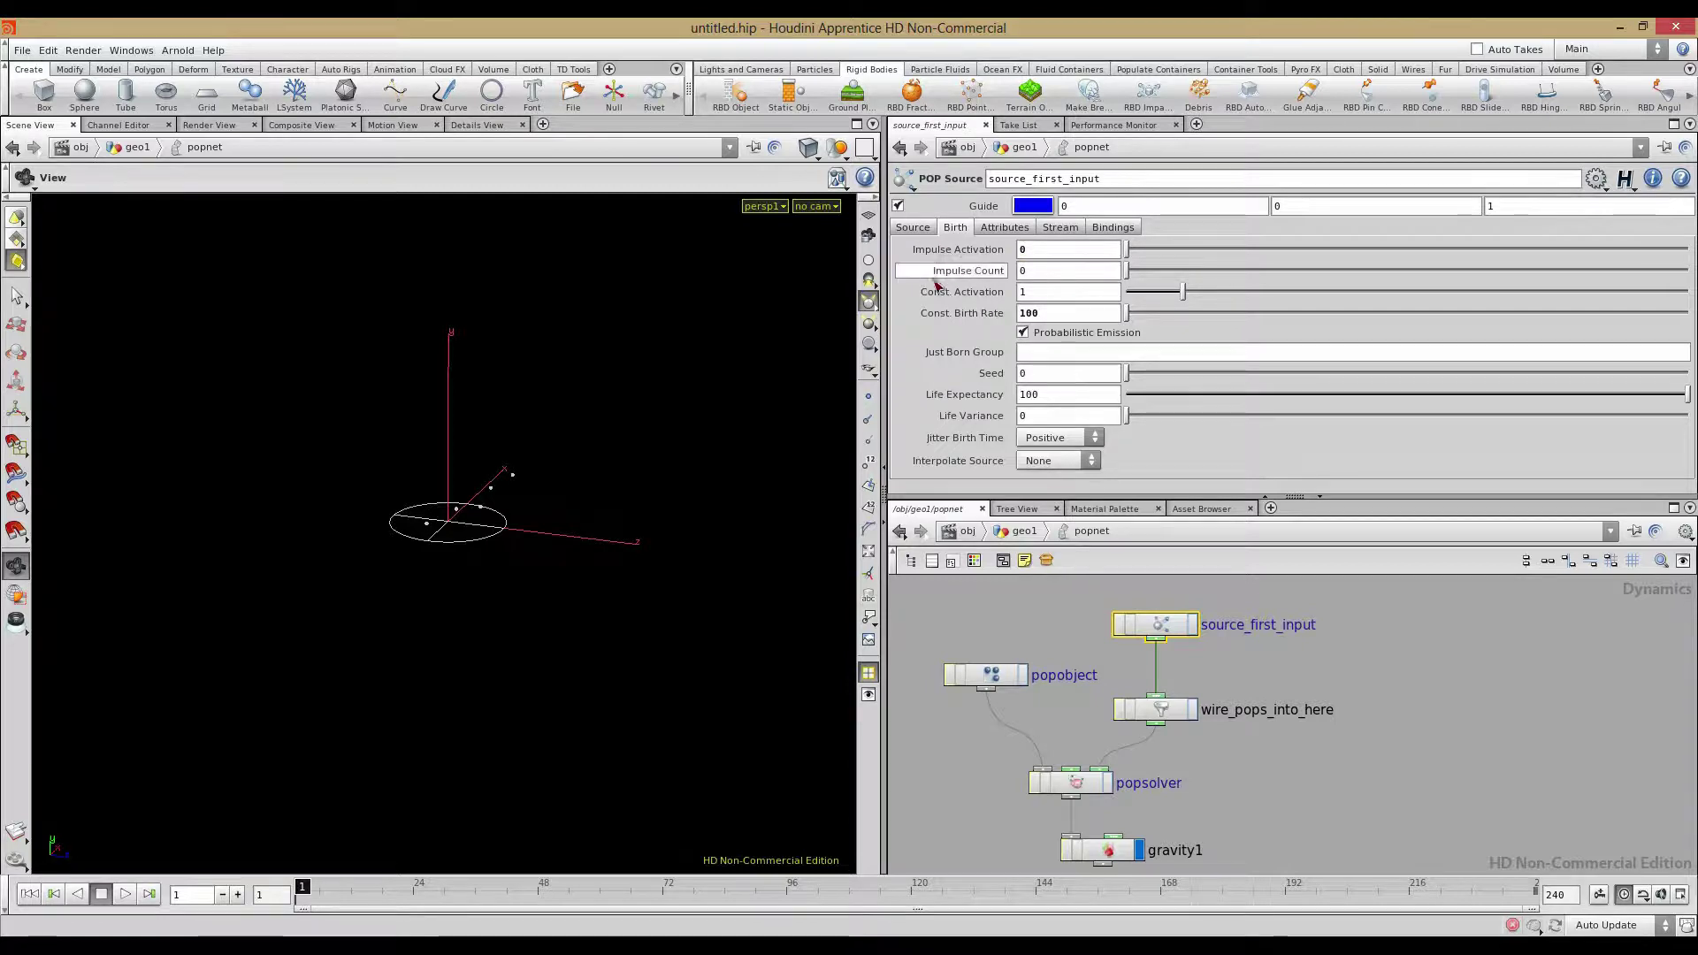
# Play the simulation with the new birth settings, view the particle stream, and stop at frame 116
pyautogui.moveTo(430, 497); pyautogui.dragTo(489, 479)
pyautogui.click(126, 895)
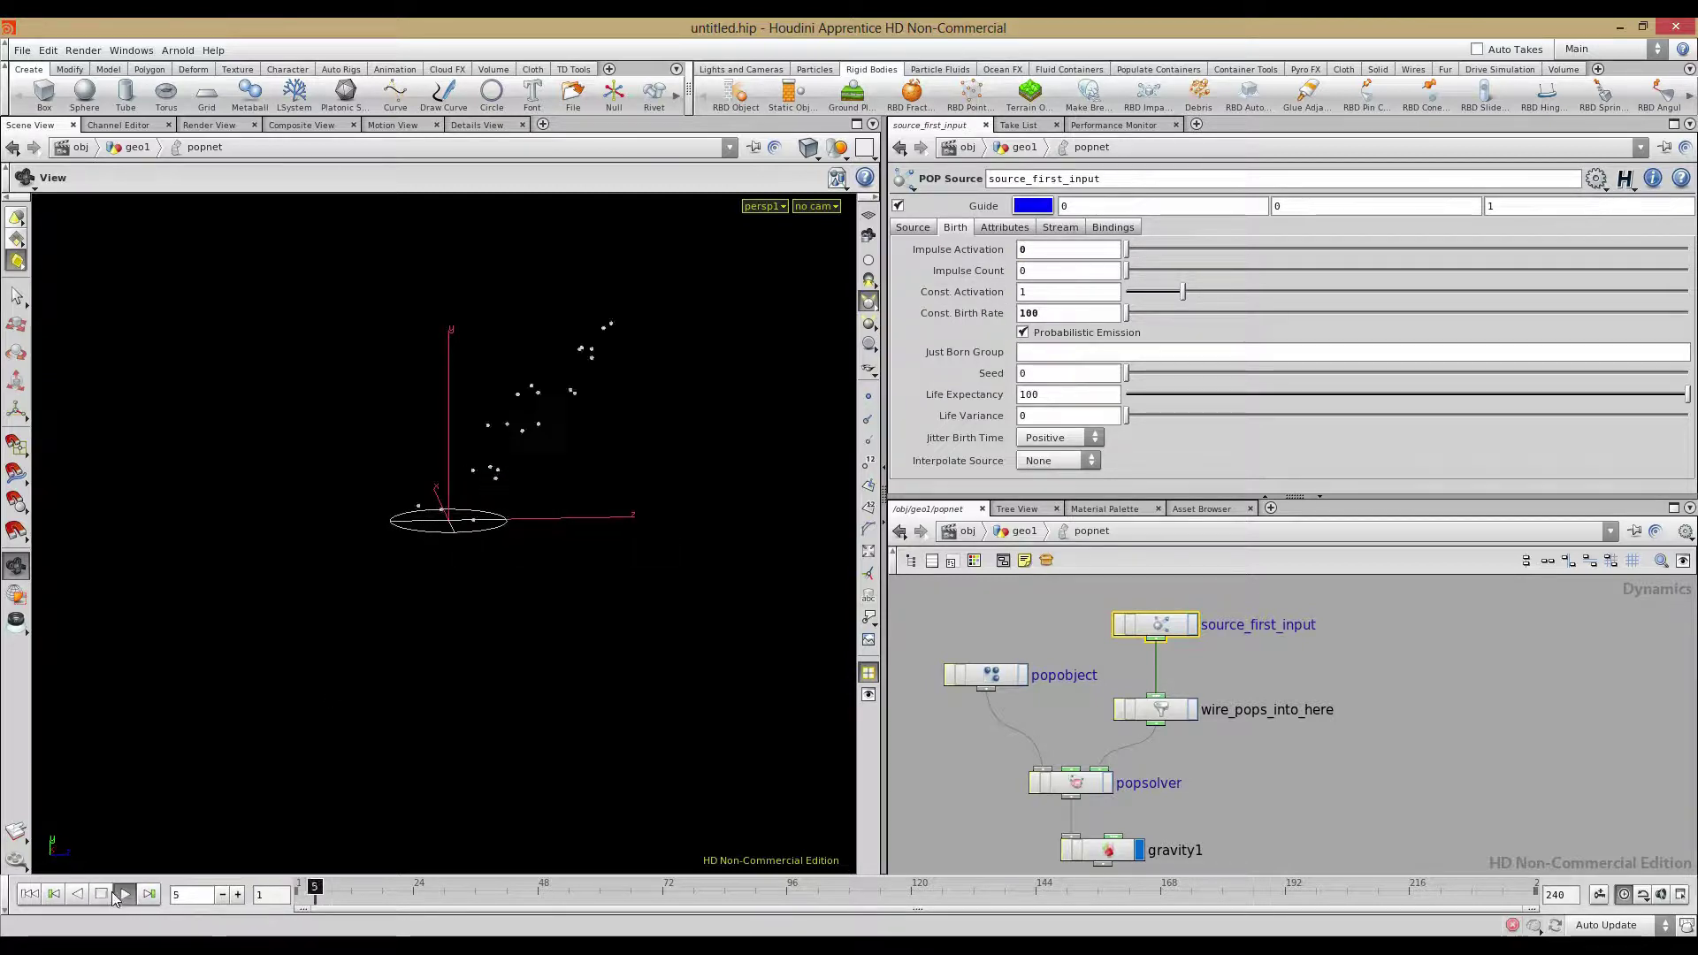
pyautogui.moveTo(411, 627); pyautogui.dragTo(478, 713)
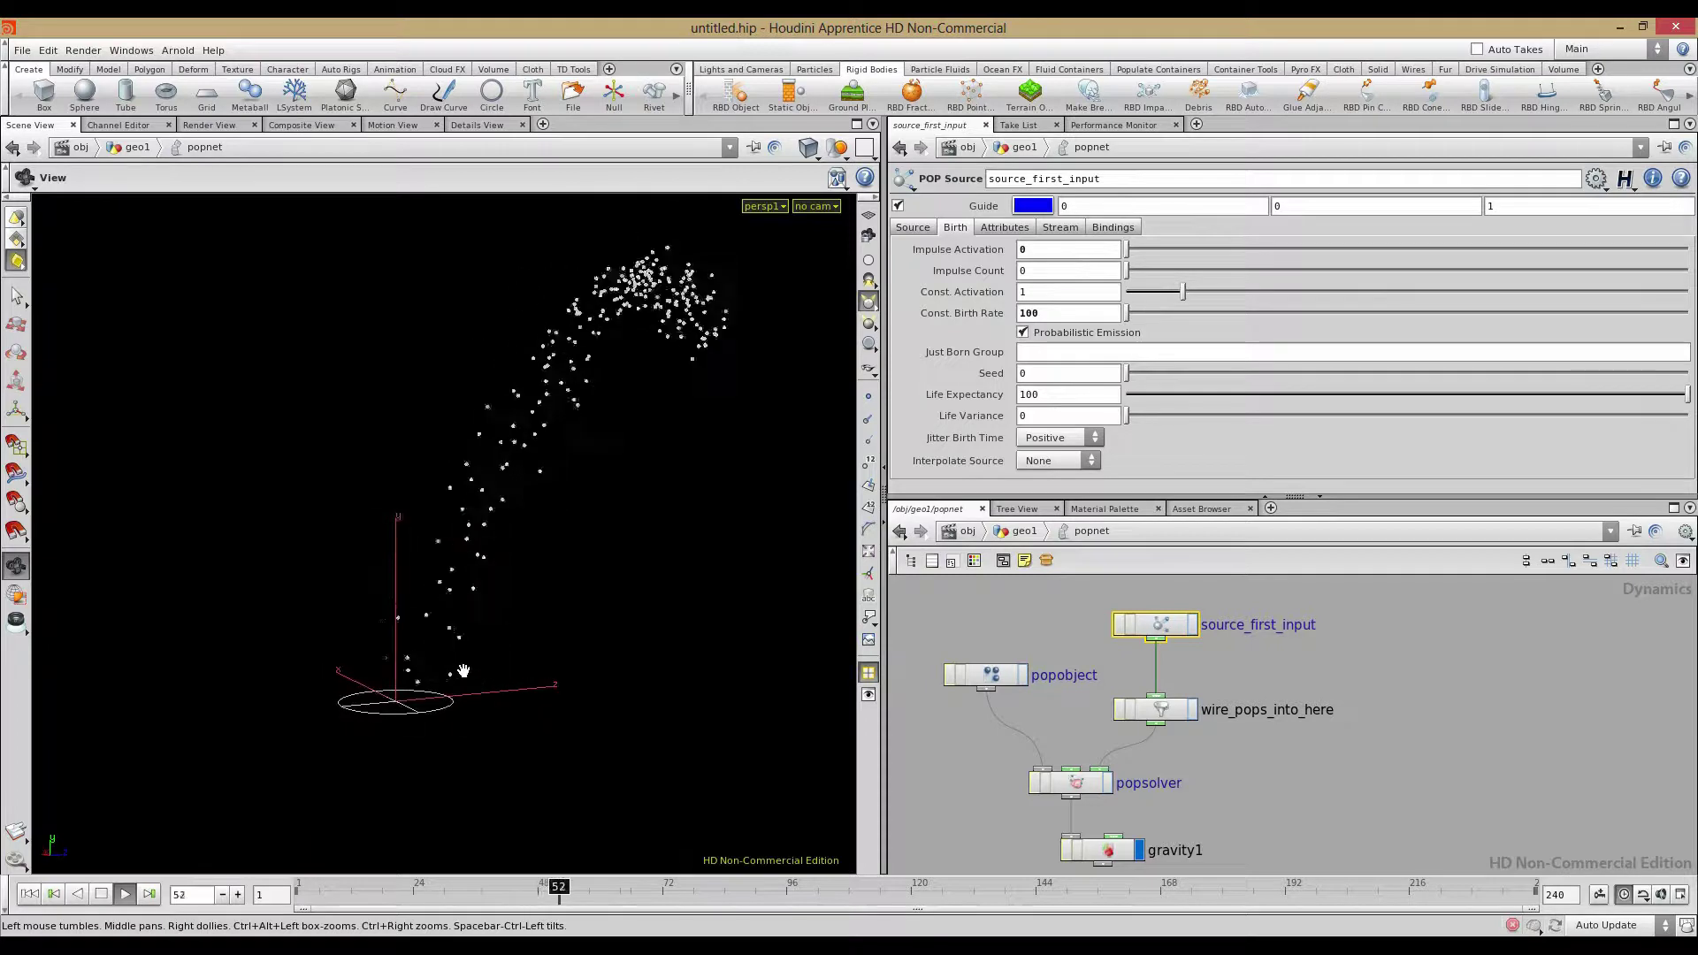
pyautogui.click(101, 895)
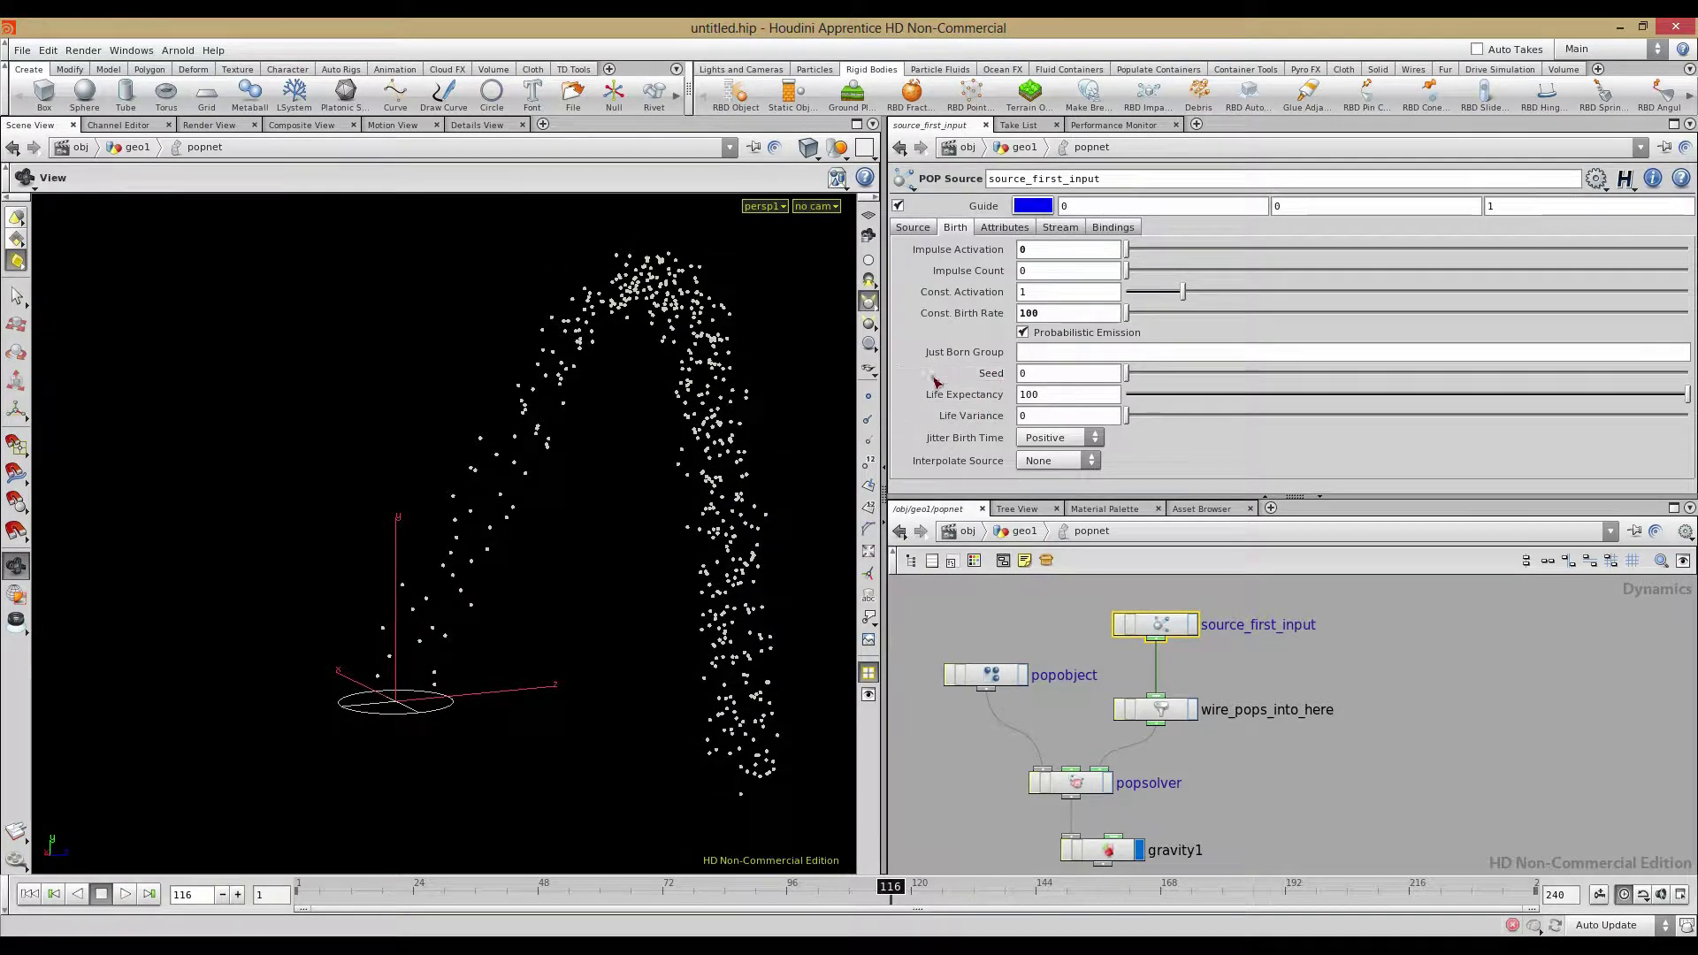
# Set source_first_input's Life Expectancy to 4 and Life Variance to 0.811, with the timeline moved to frame 175
pyautogui.click(1052, 396)
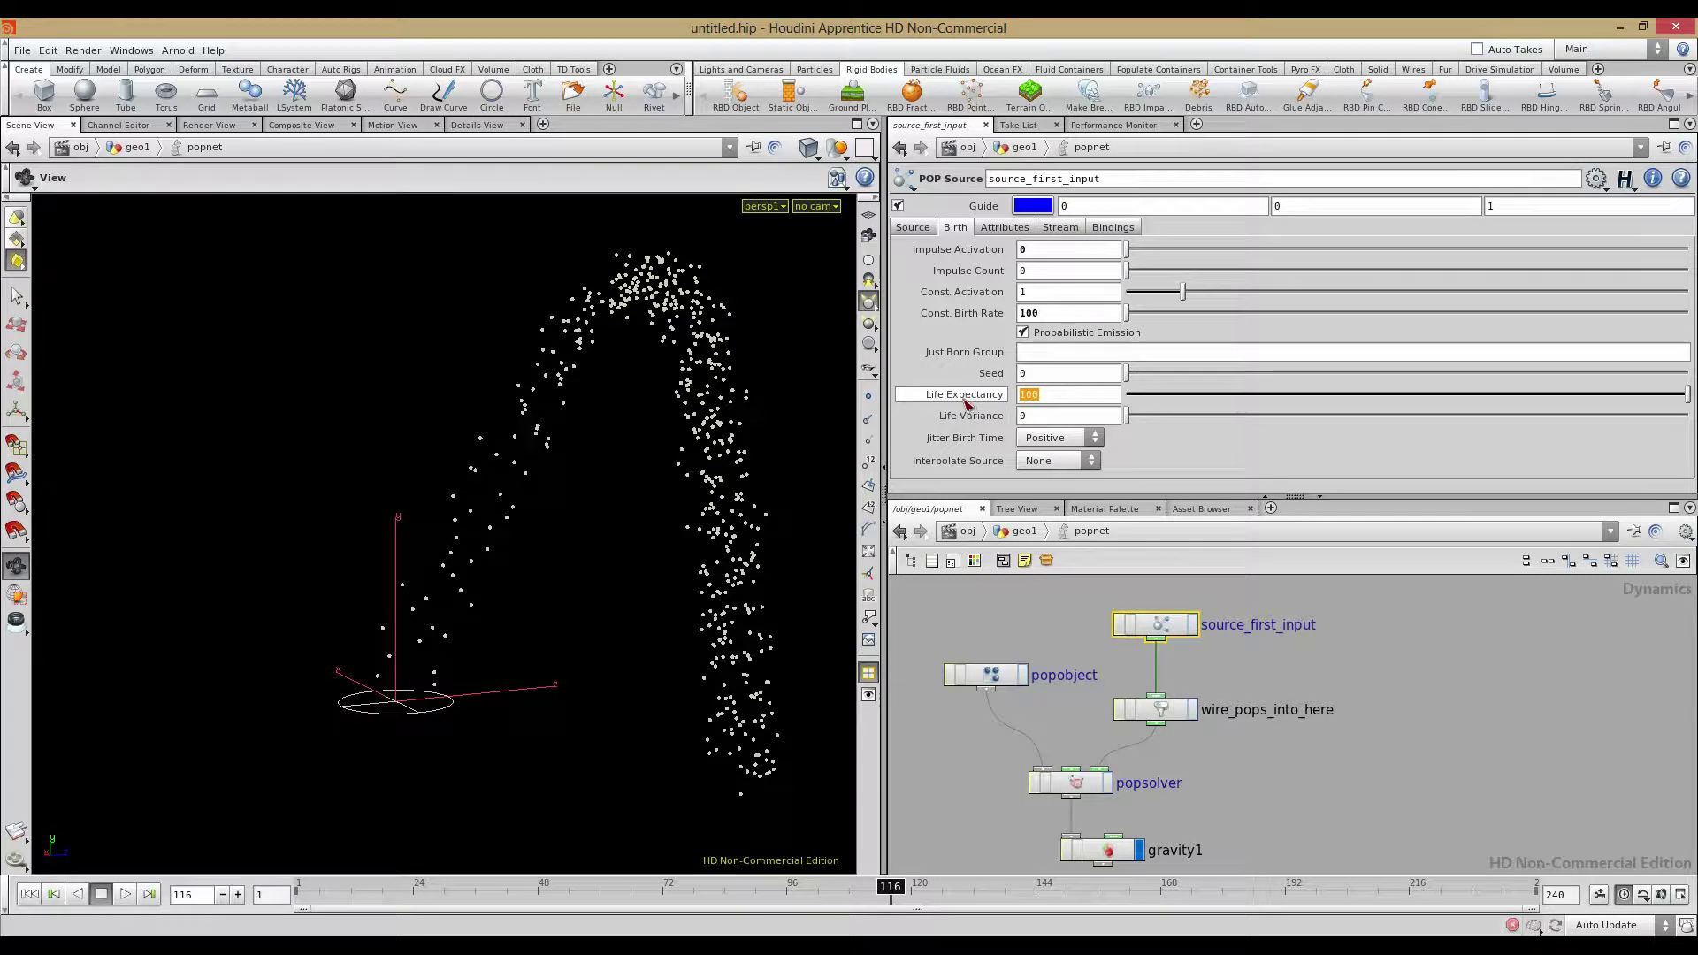
pyautogui.moveTo(960, 407)
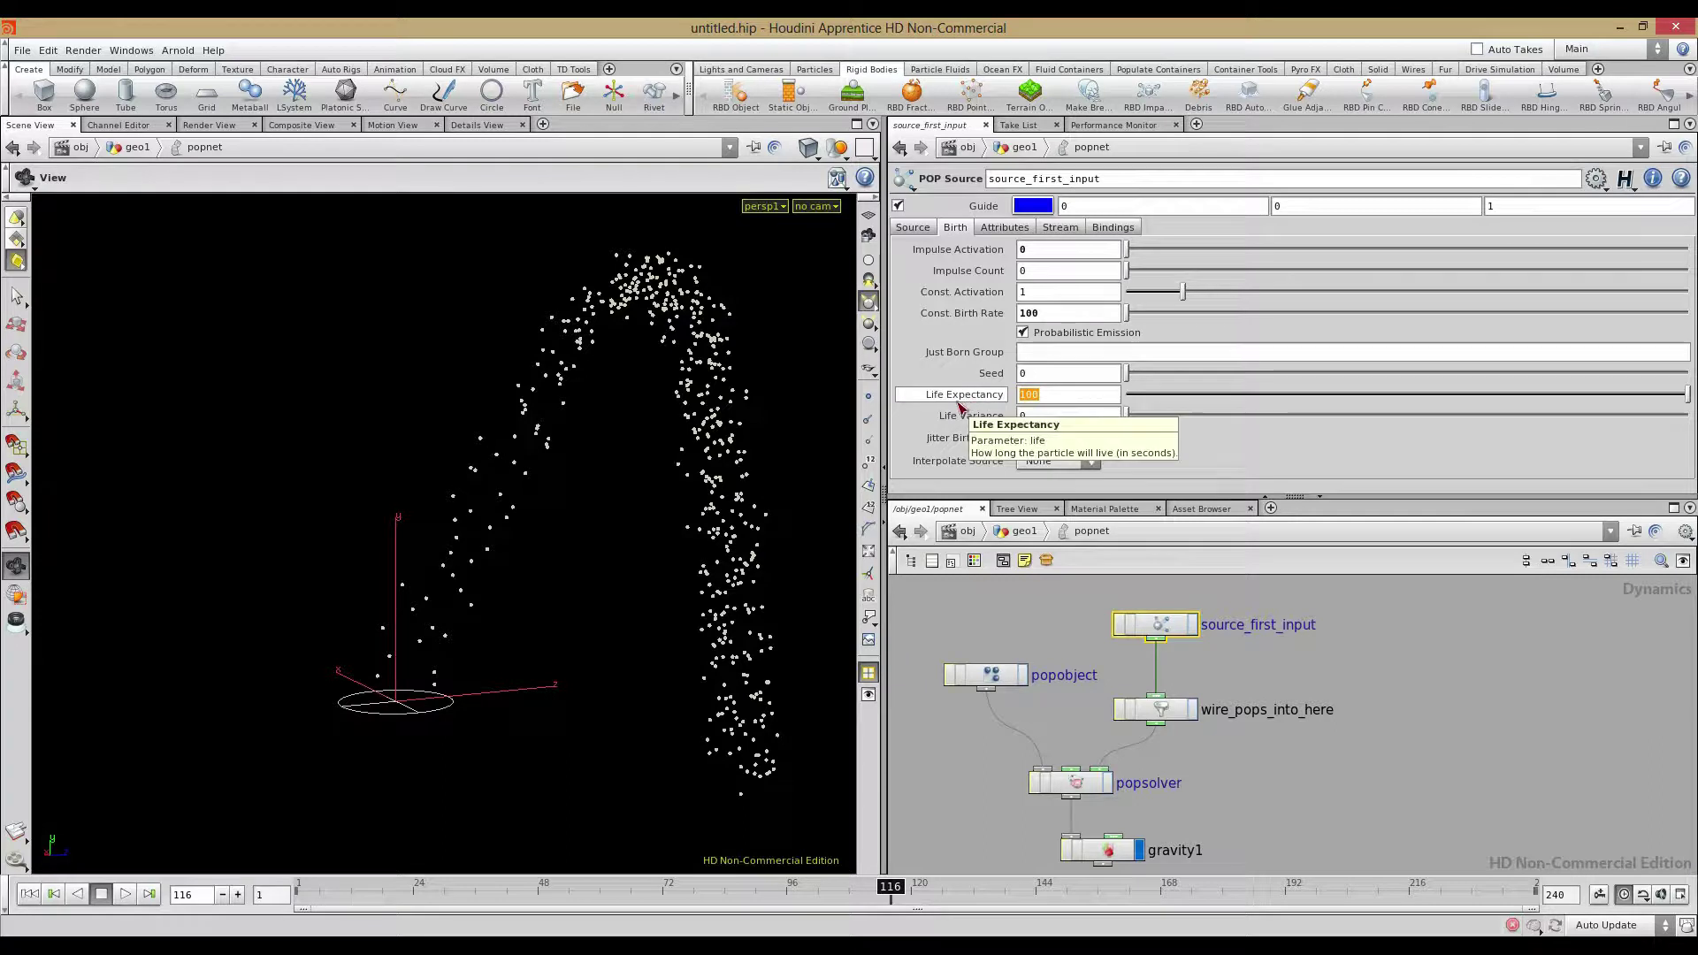
pyautogui.click(1063, 397)
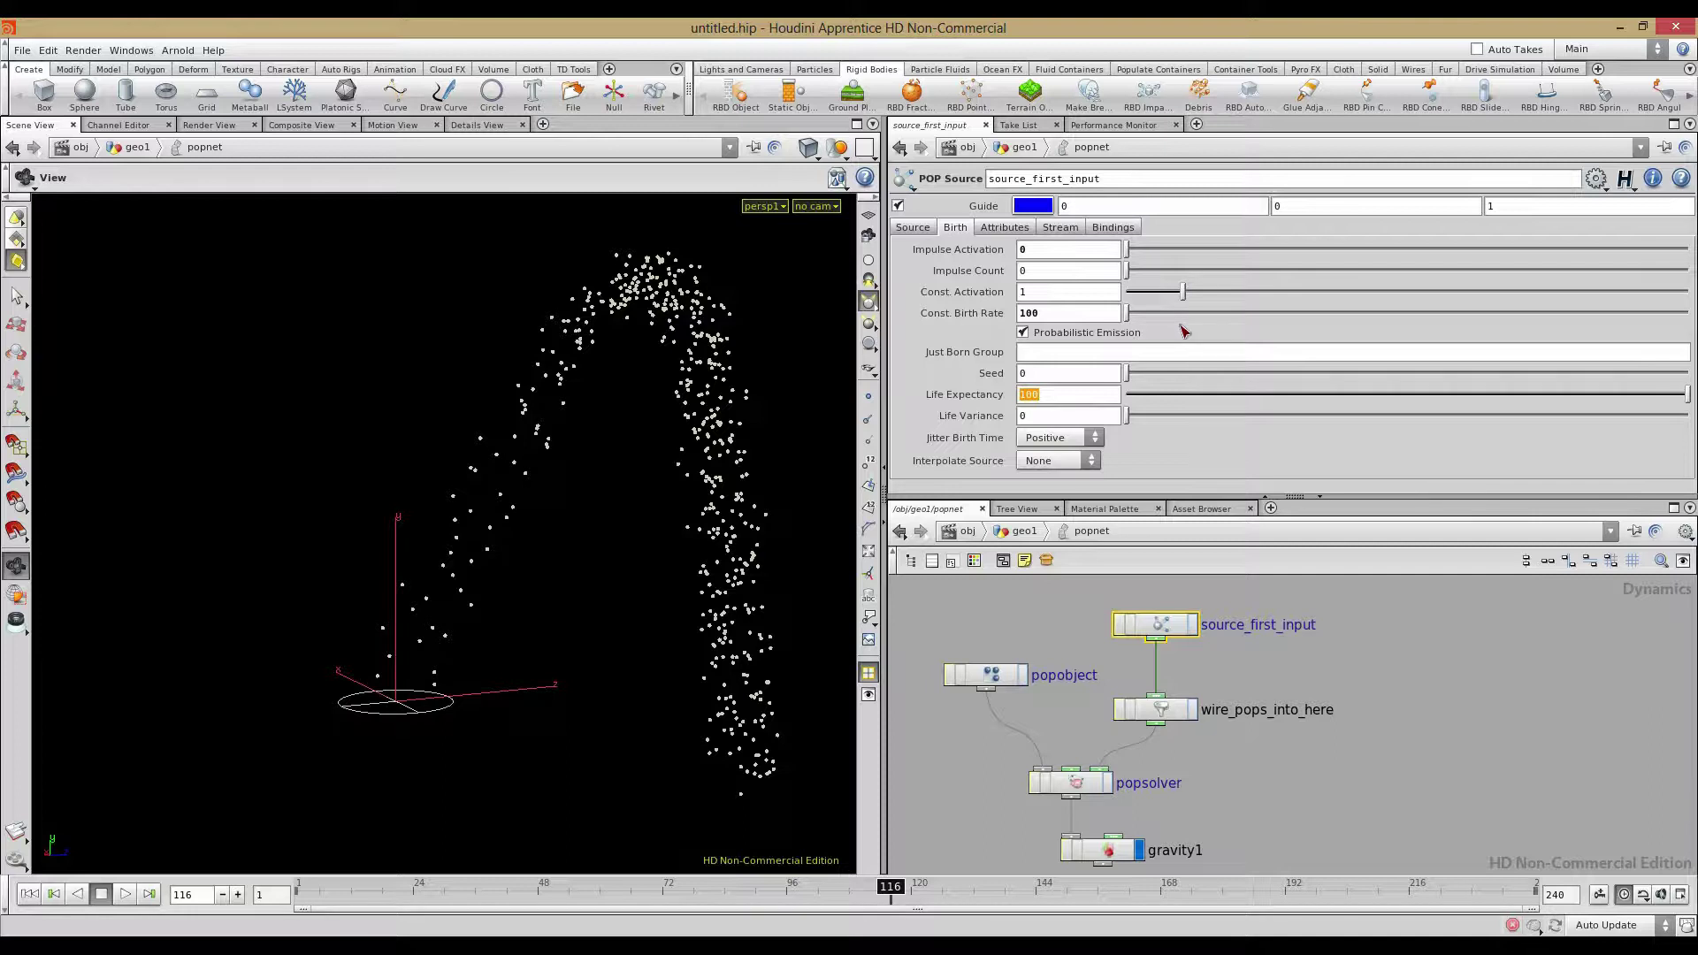
pyautogui.write('4')
pyautogui.moveTo(299, 894); pyautogui.dragTo(1196, 895)
pyautogui.moveTo(1128, 415); pyautogui.dragTo(1217, 425)
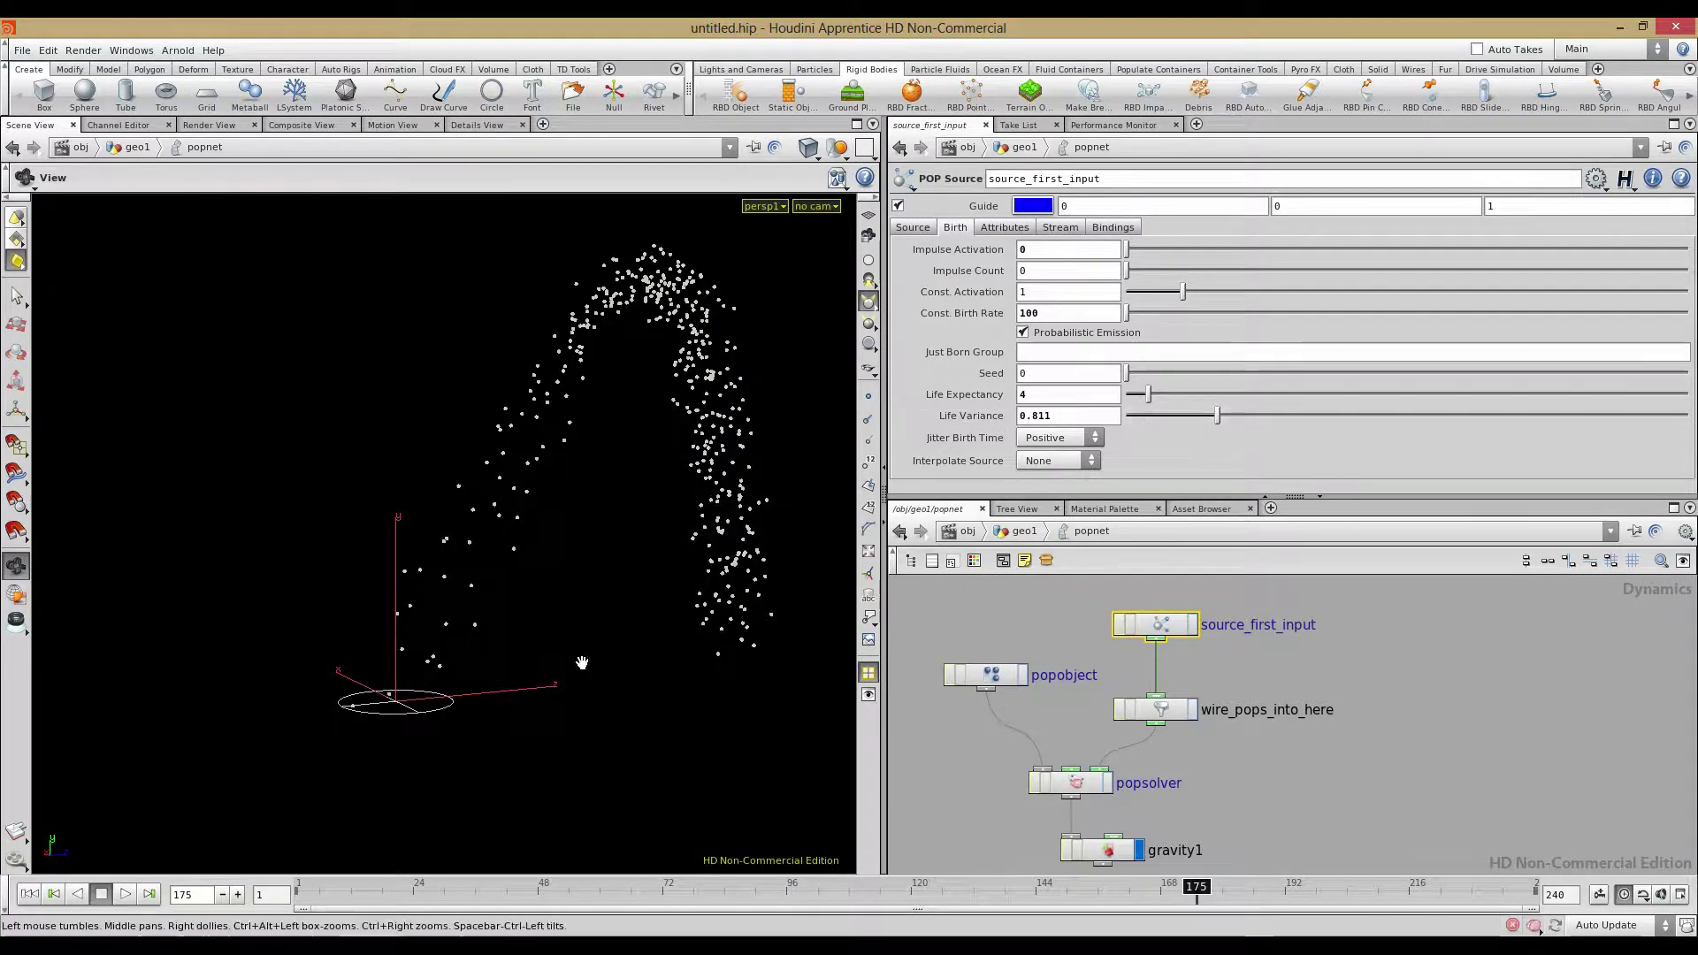
# Play the simulation with the limited particle lifespan, view the stream, and rewind to frame 1
pyautogui.click(53, 894)
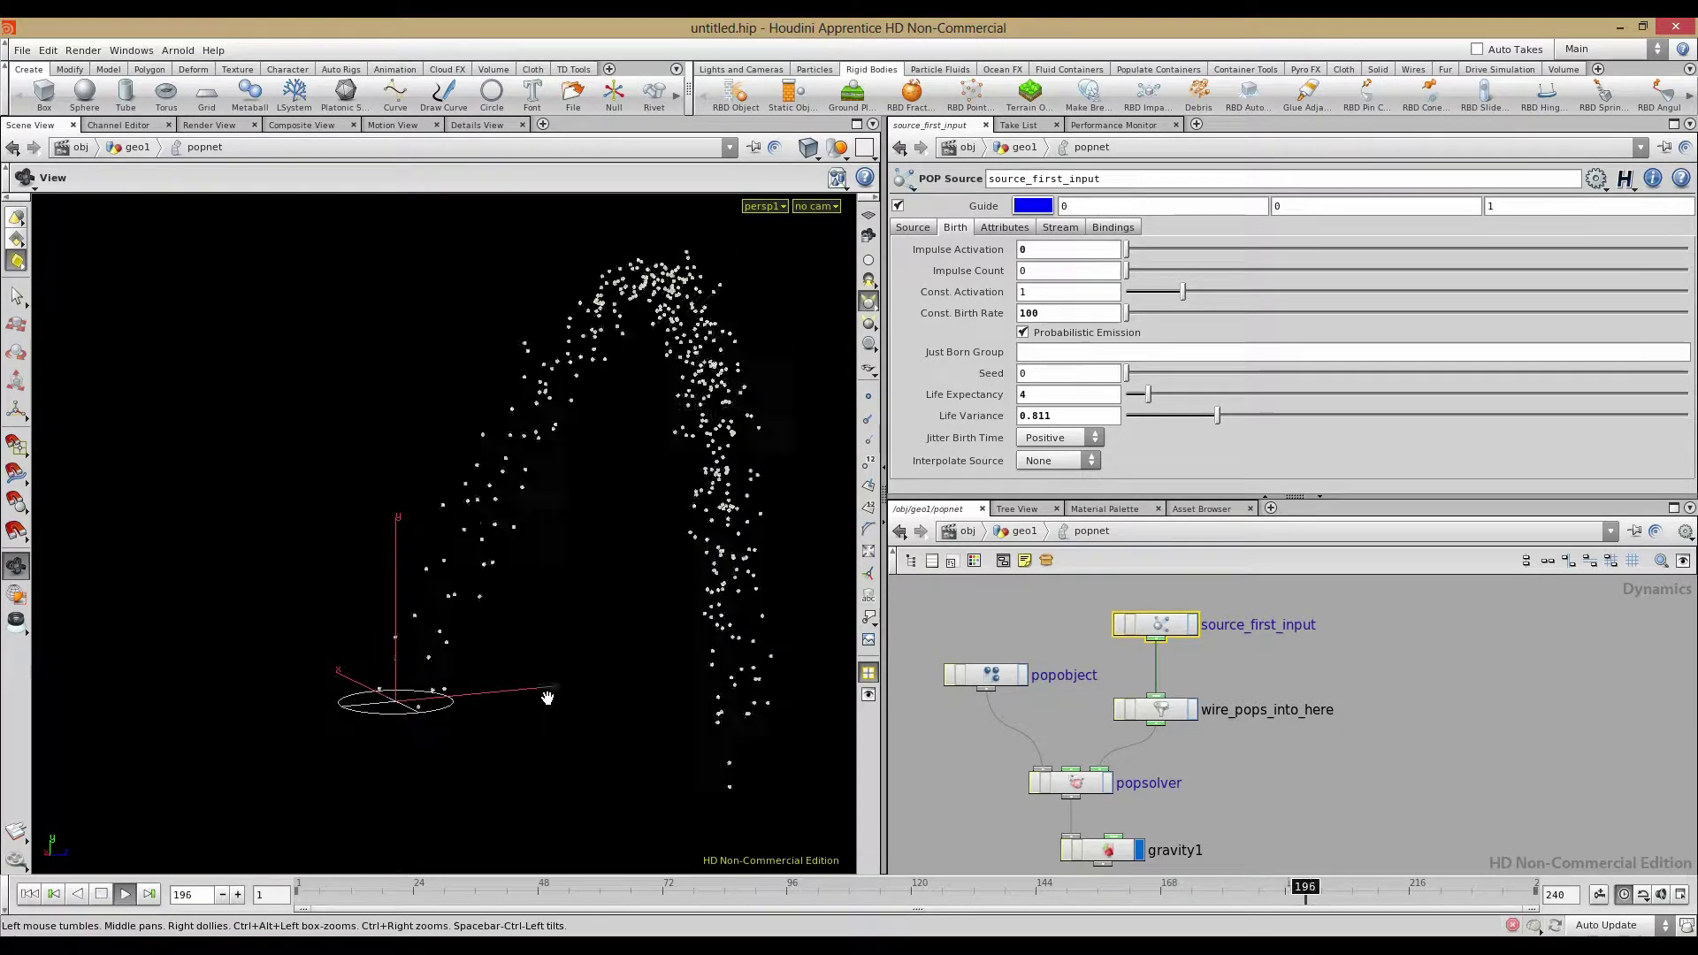
pyautogui.moveTo(607, 733); pyautogui.dragTo(709, 693)
pyautogui.click(103, 897)
pyautogui.click(30, 895)
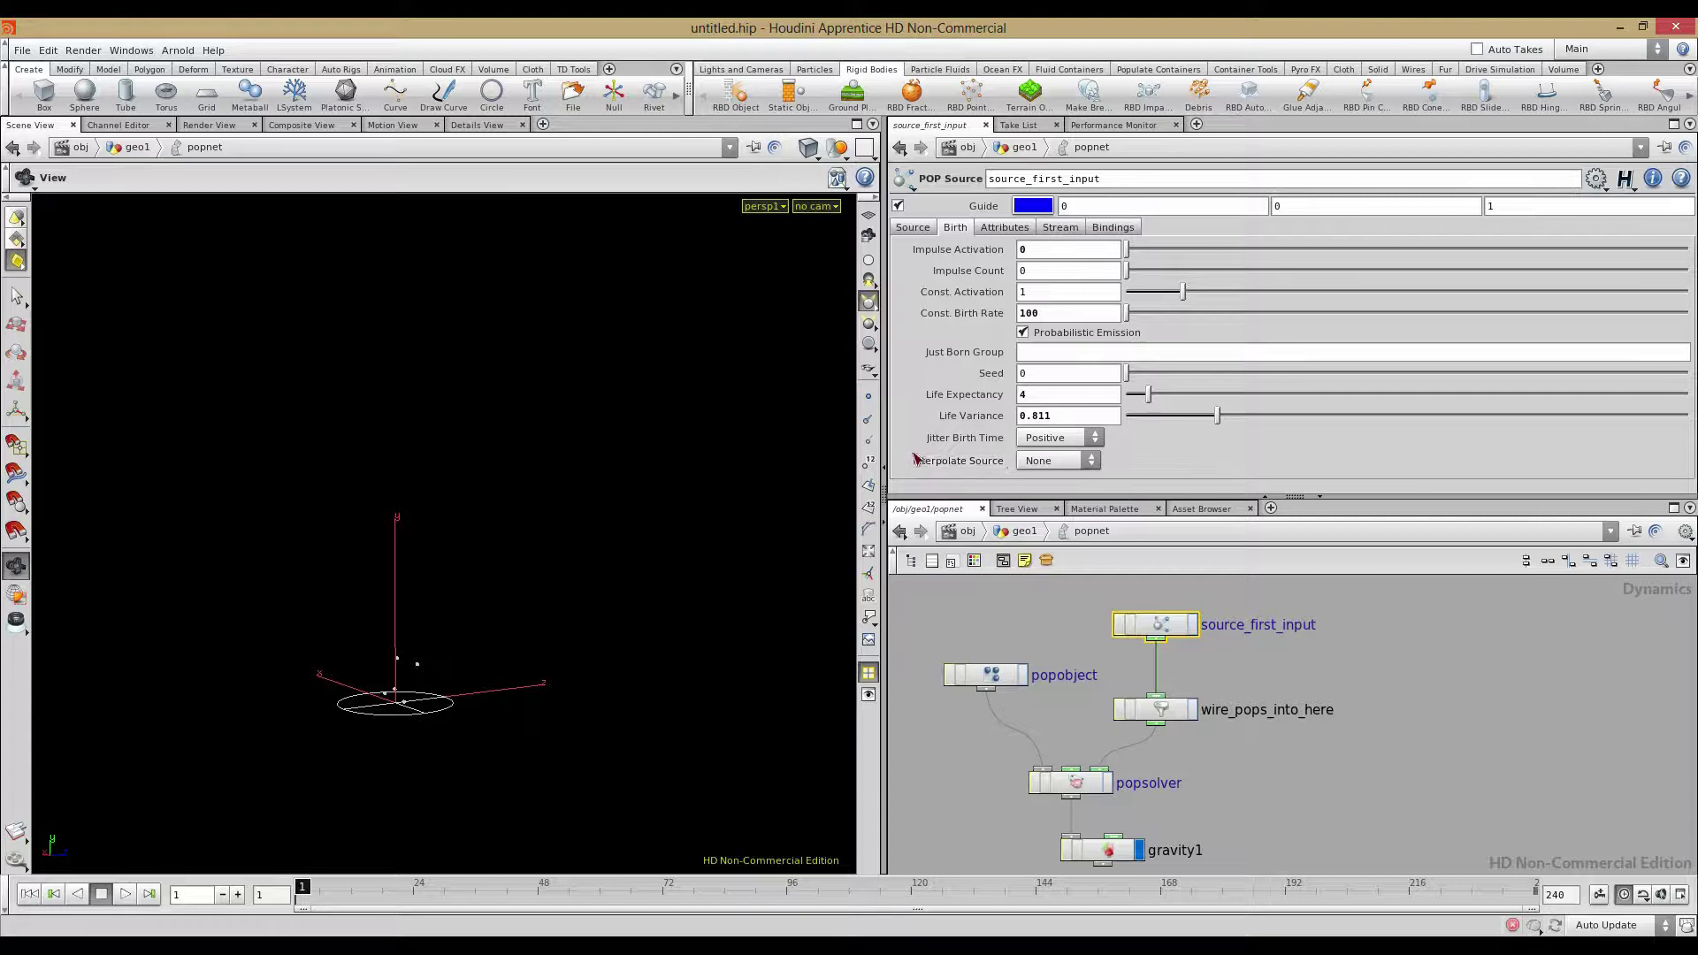
# Examine source_first_input's Jitter Birth Time options and its initial velocity attributes
pyautogui.click(1050, 438)
pyautogui.click(1056, 439)
pyautogui.click(1007, 230)
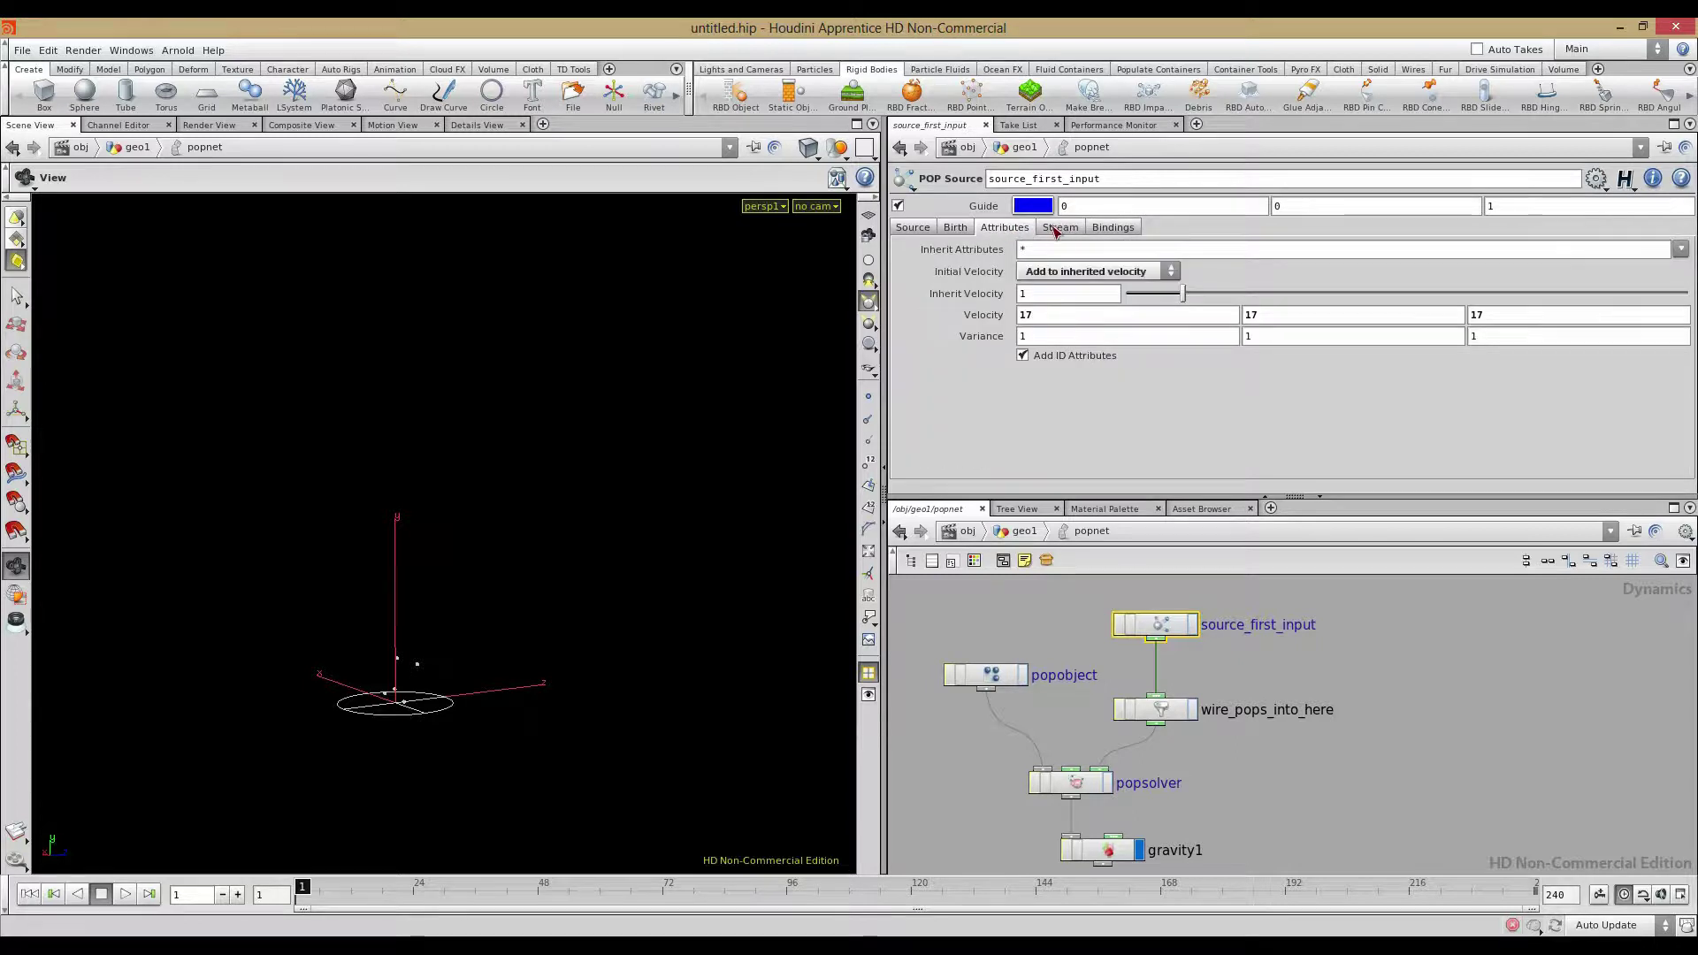
pyautogui.moveTo(990, 315); pyautogui.dragTo(899, 315, button='middle')
# Examine source_first_input's Stream Name, switching between the $OS expression and its evaluated value to compare it with the node name
pyautogui.click(1061, 227)
pyautogui.moveTo(519, 555); pyautogui.dragTo(511, 617)
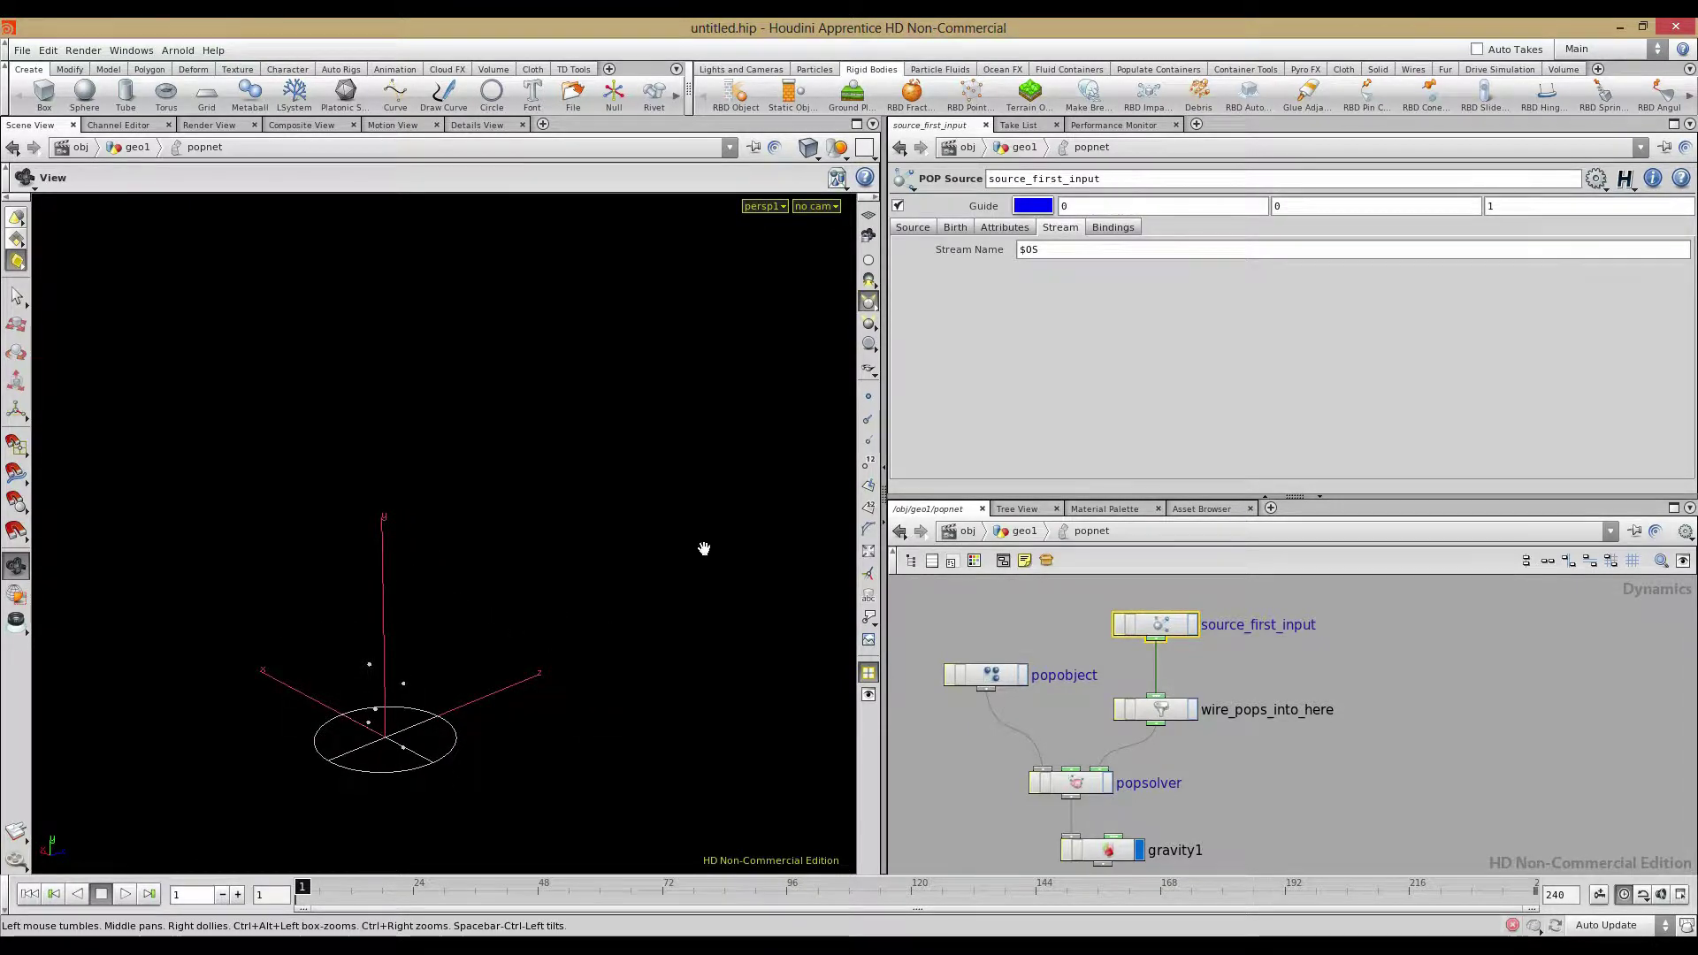
pyautogui.click(949, 253)
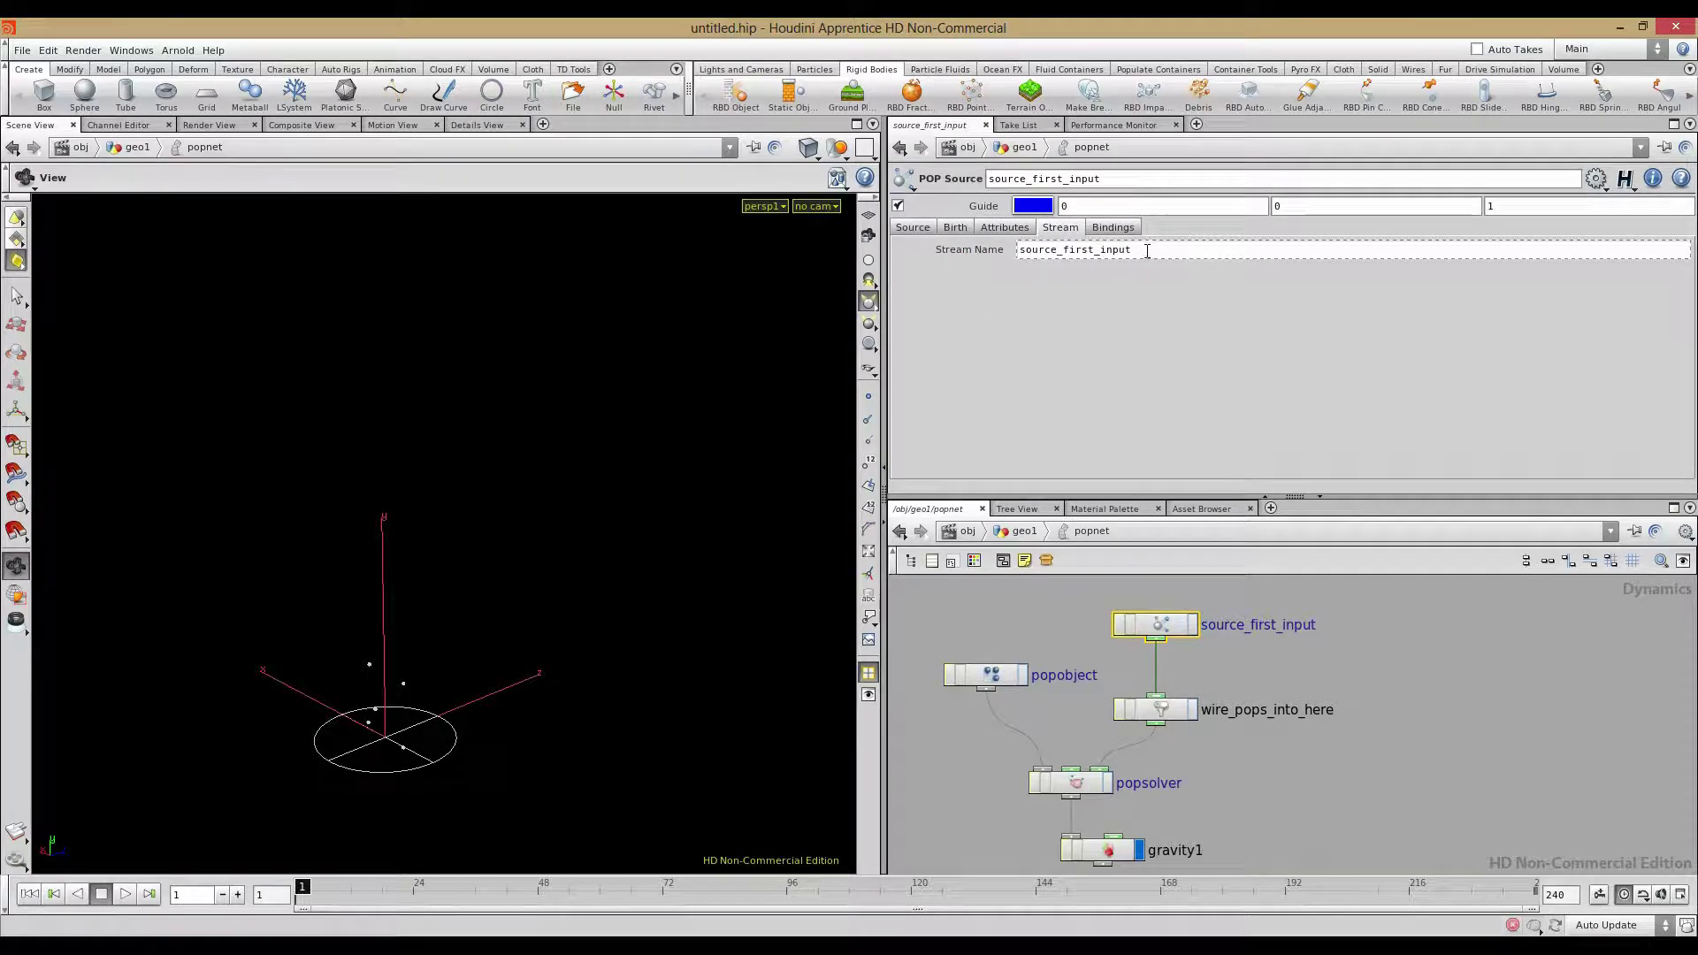
pyautogui.doubleClick(1101, 249)
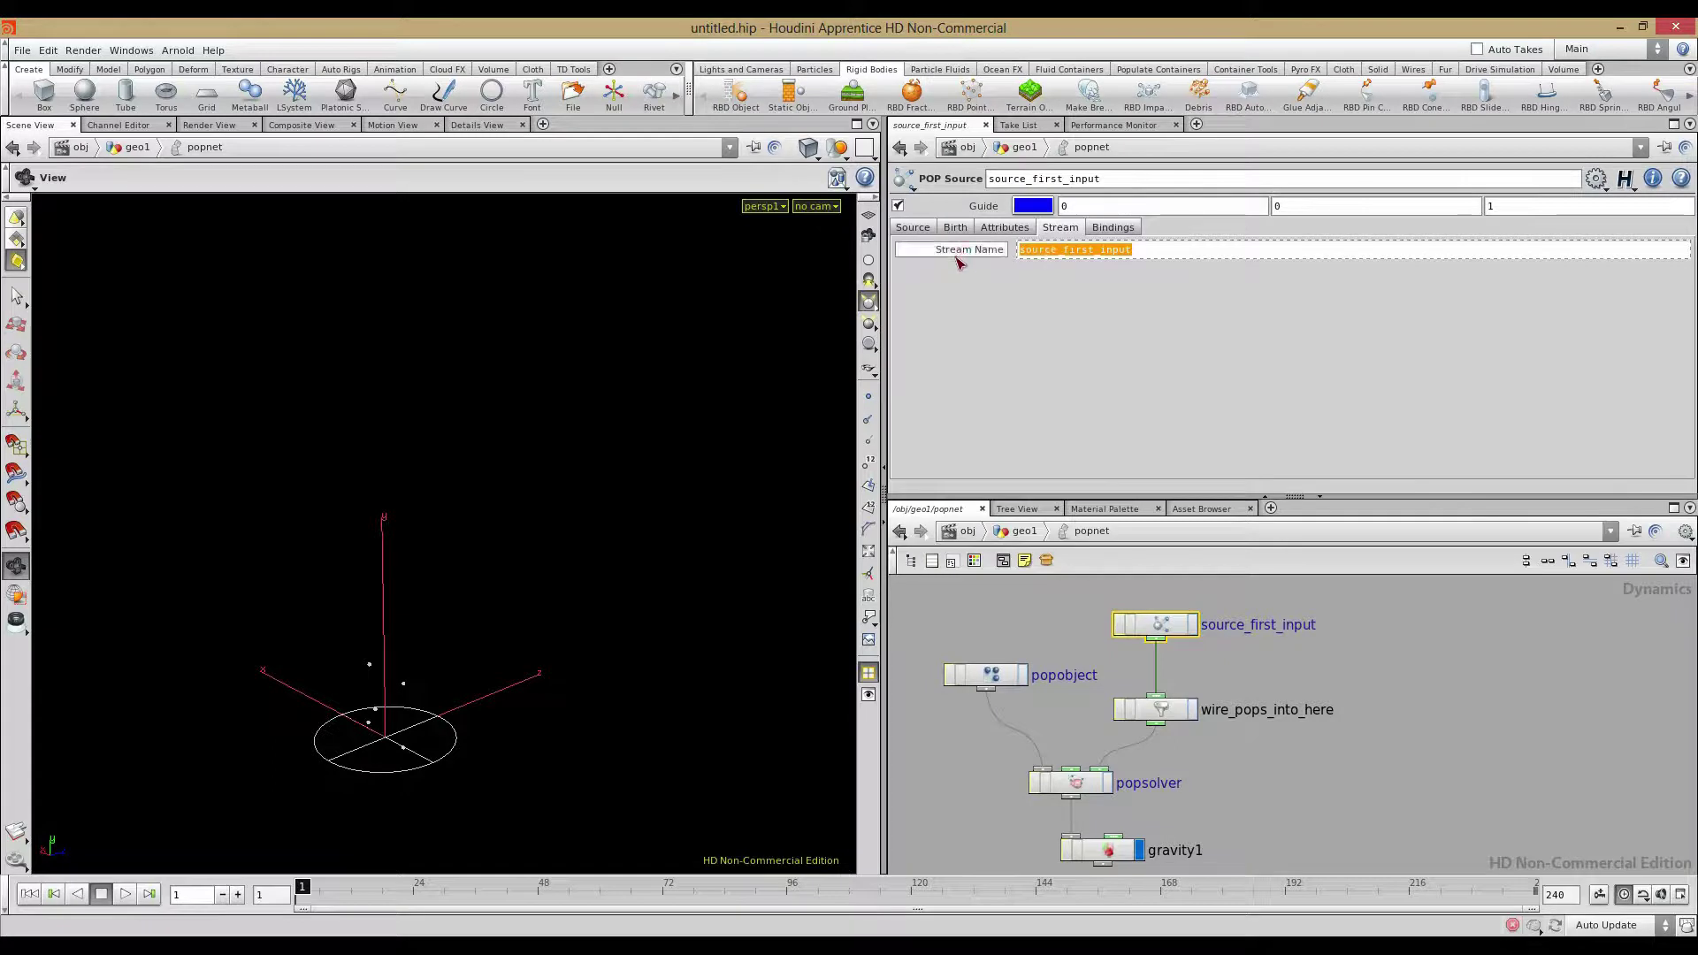
pyautogui.doubleClick(1113, 178)
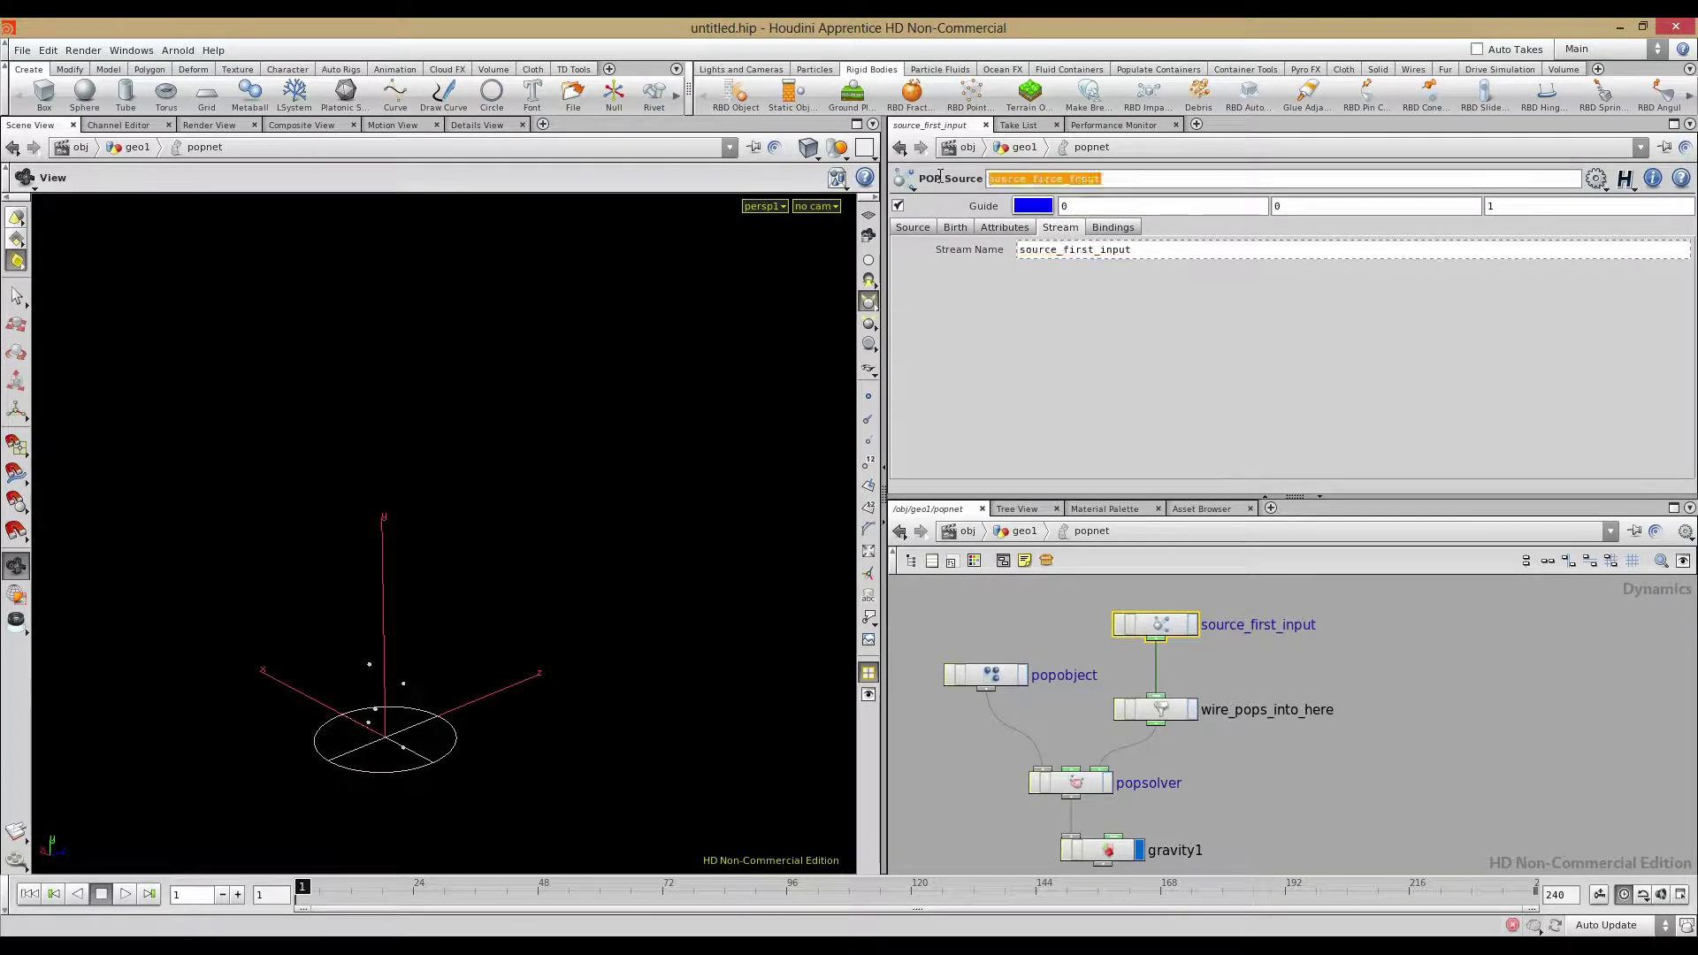
pyautogui.click(988, 254)
pyautogui.moveTo(1070, 252); pyautogui.dragTo(944, 254)
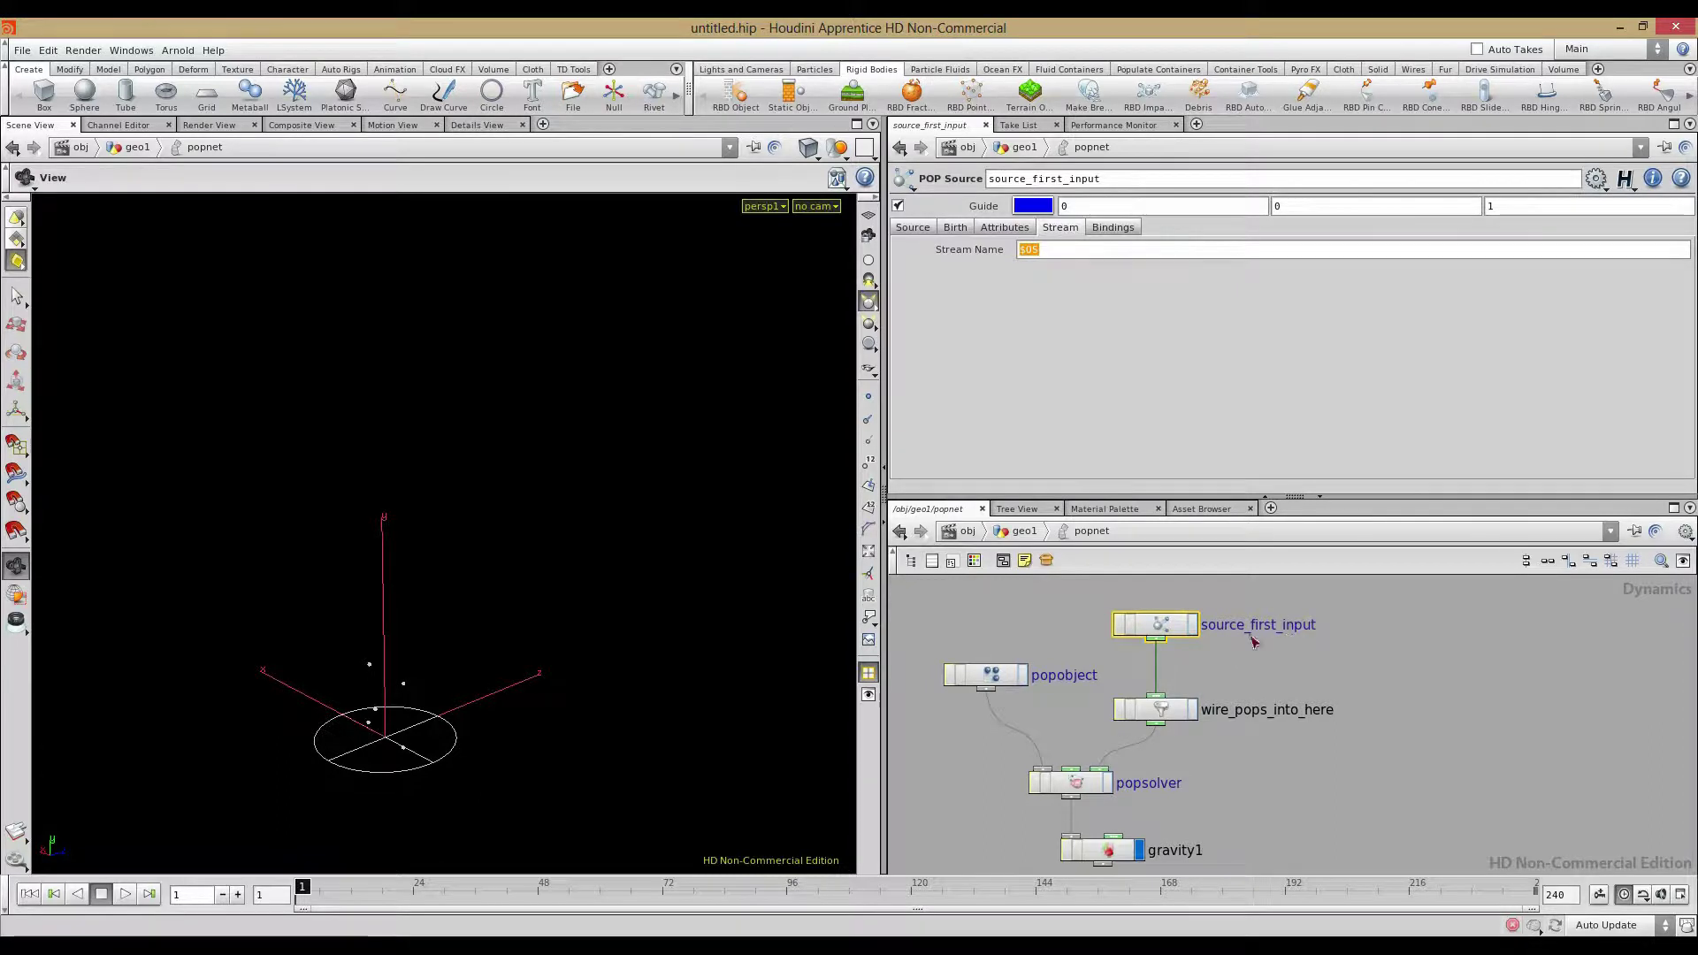
pyautogui.click(1070, 310)
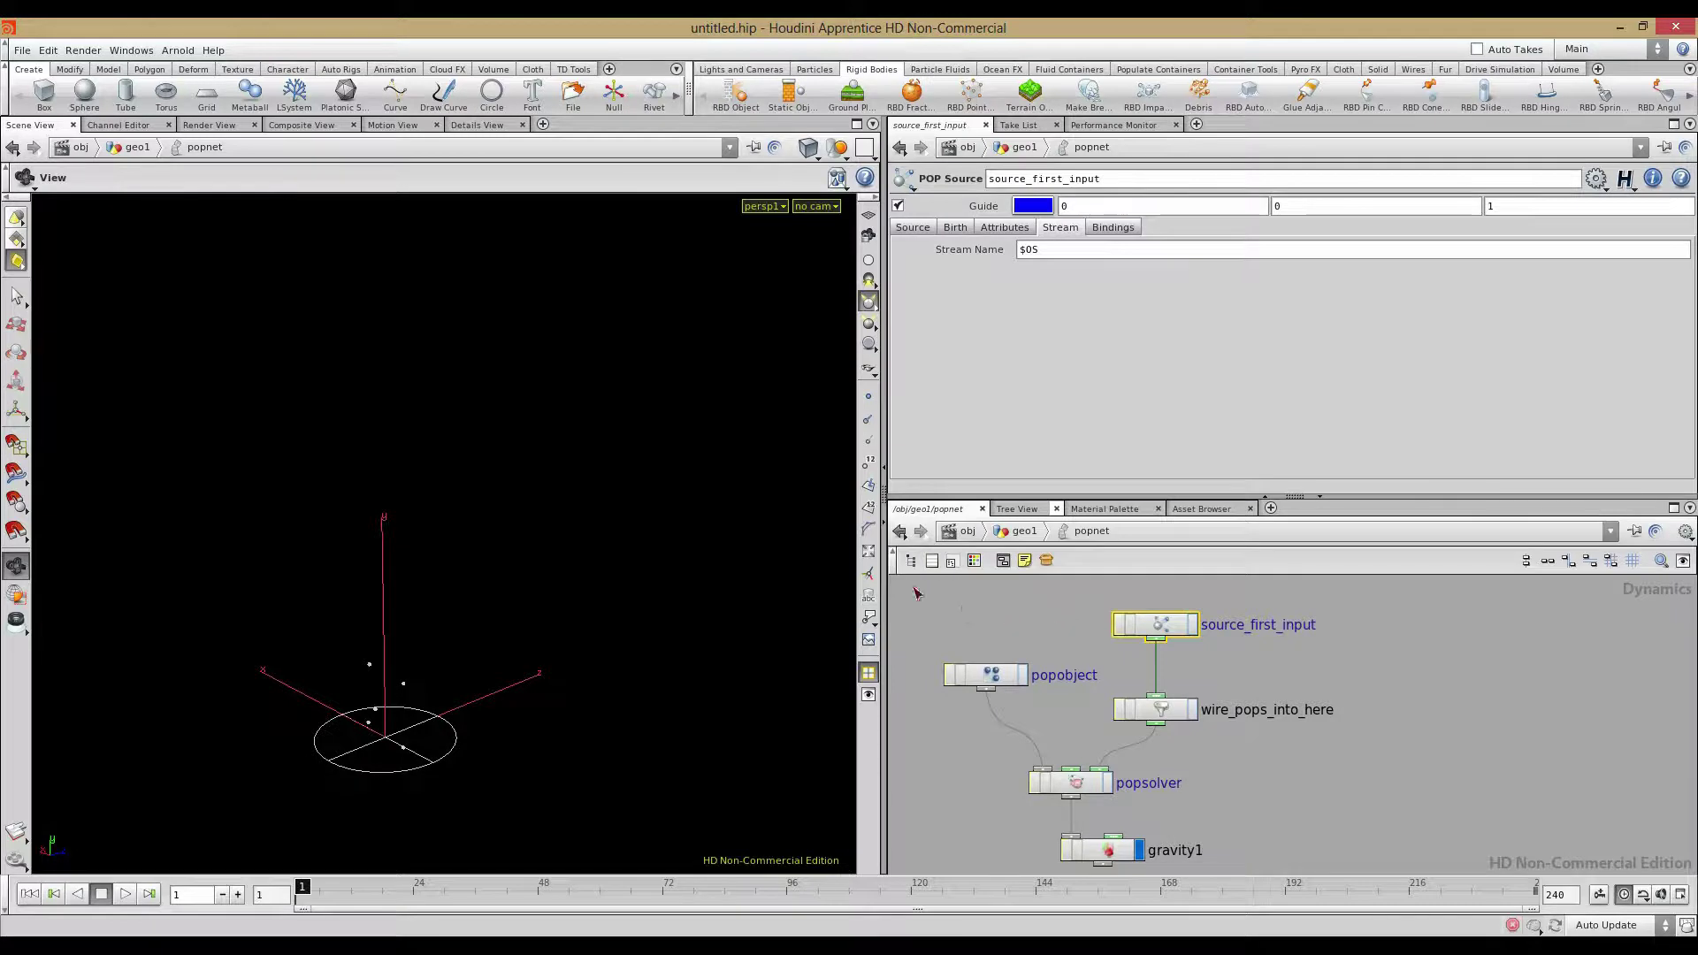
# Select popsolver and examine its Collision Behavior, Bindings and Update settings
pyautogui.click(1071, 635)
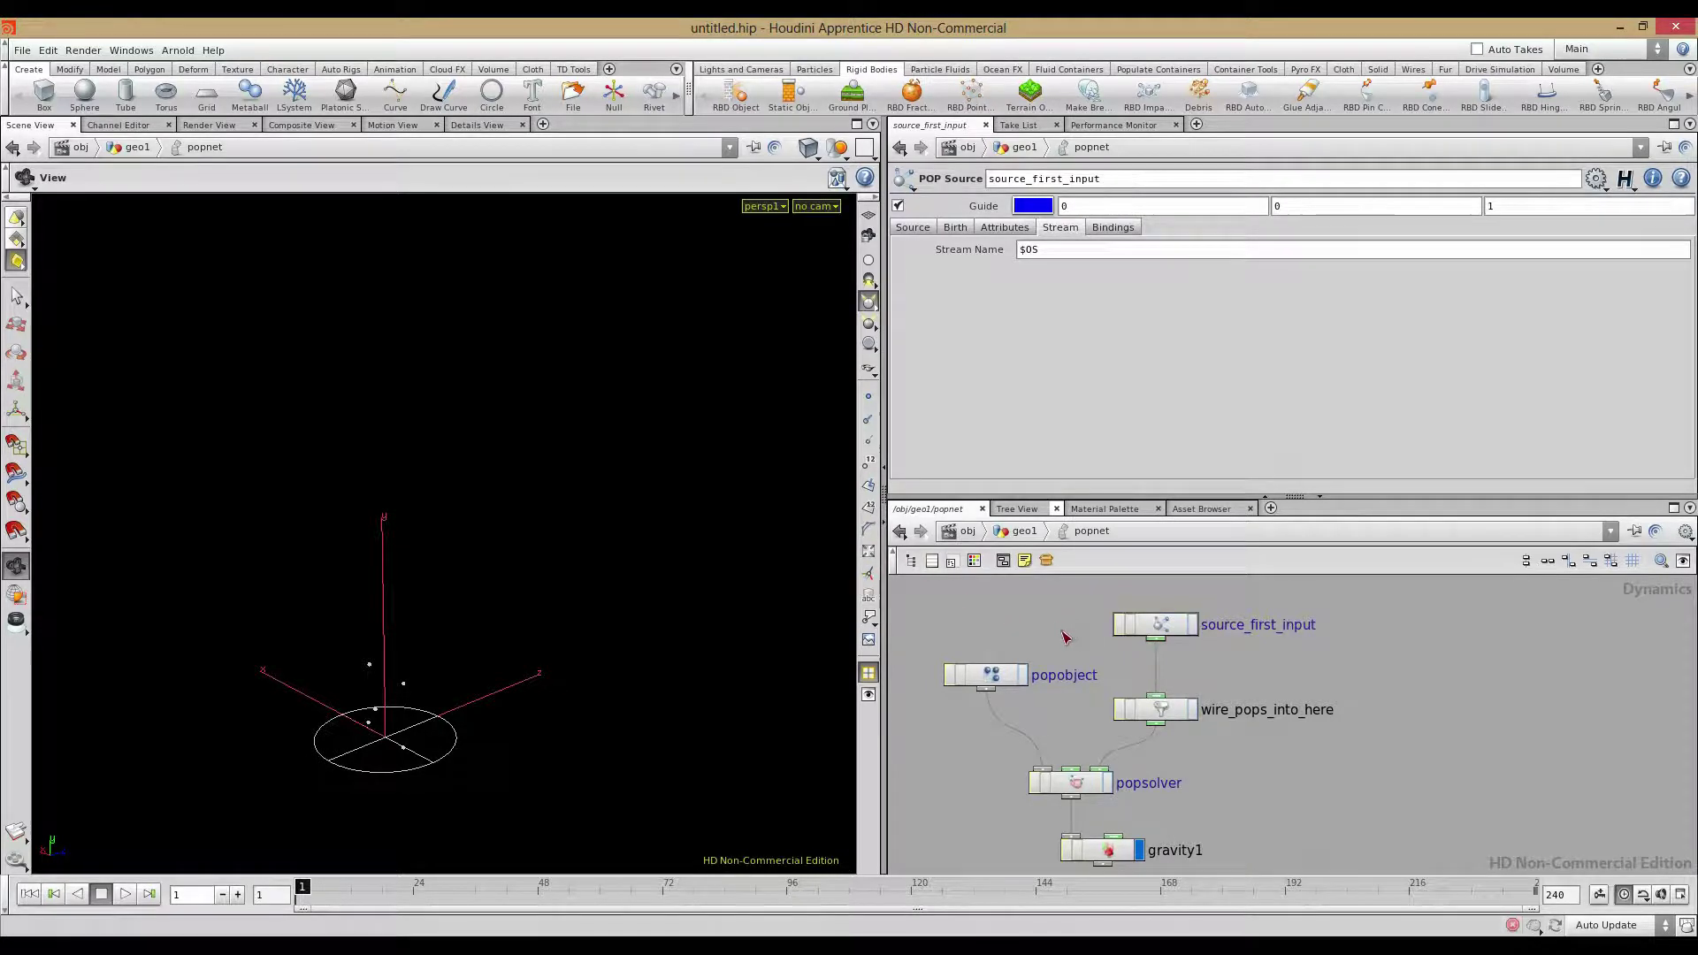
pyautogui.moveTo(1073, 705); pyautogui.dragTo(1064, 633, button='middle')
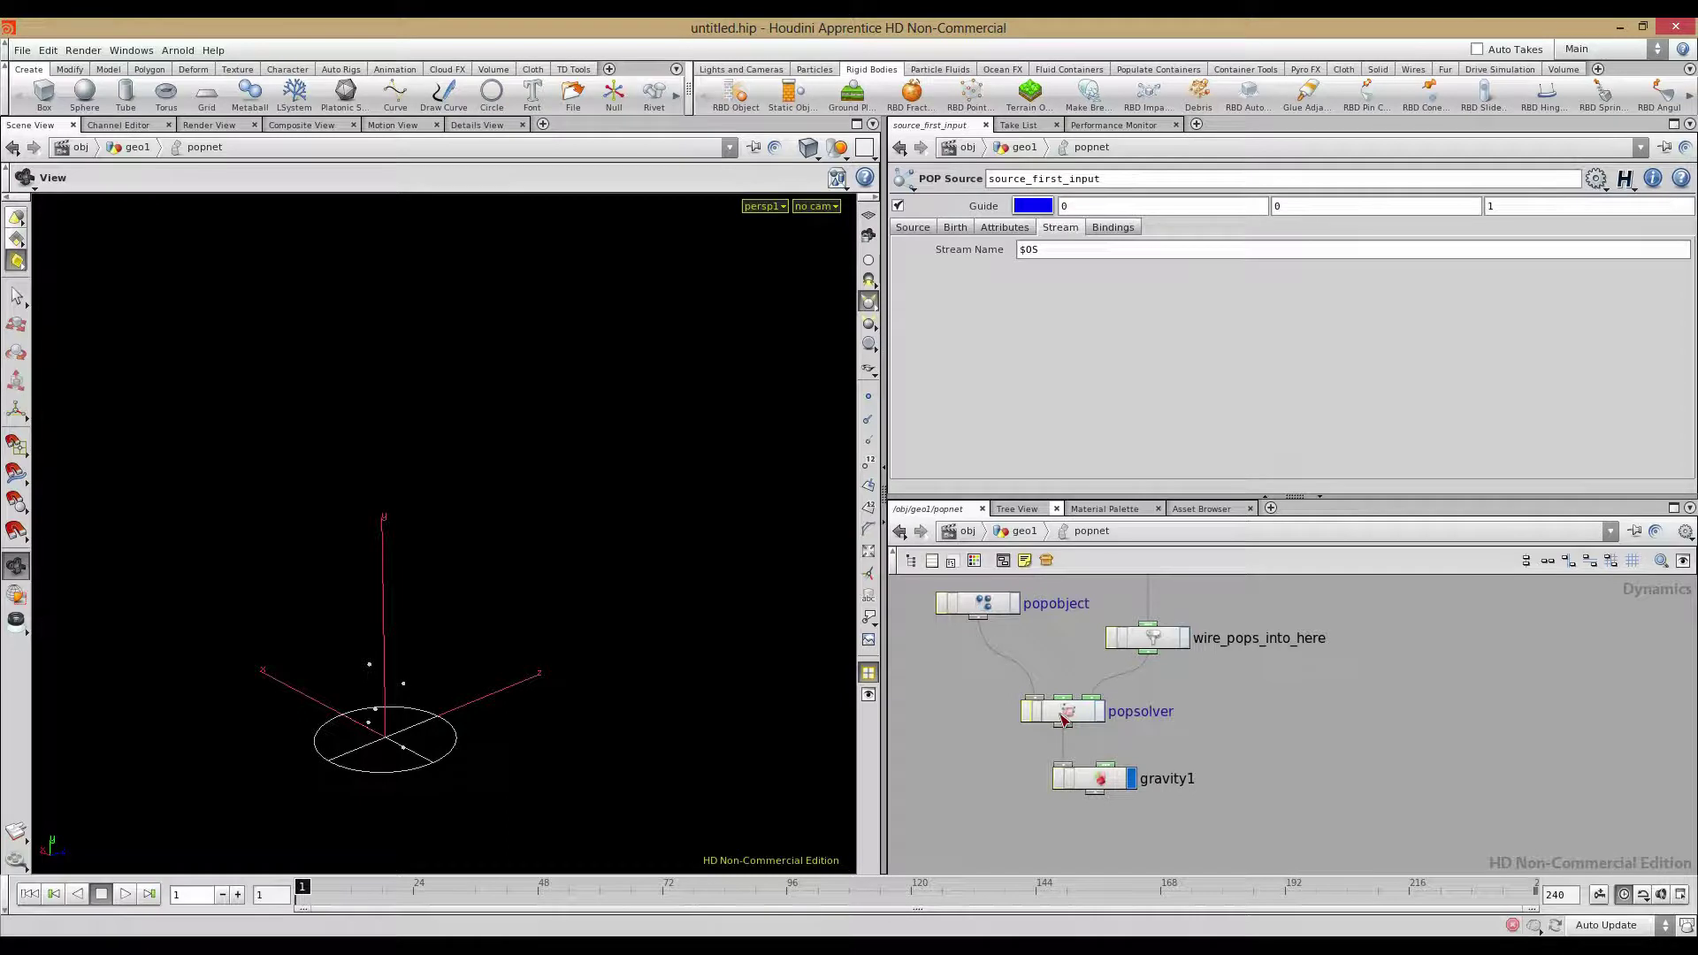
pyautogui.click(1064, 719)
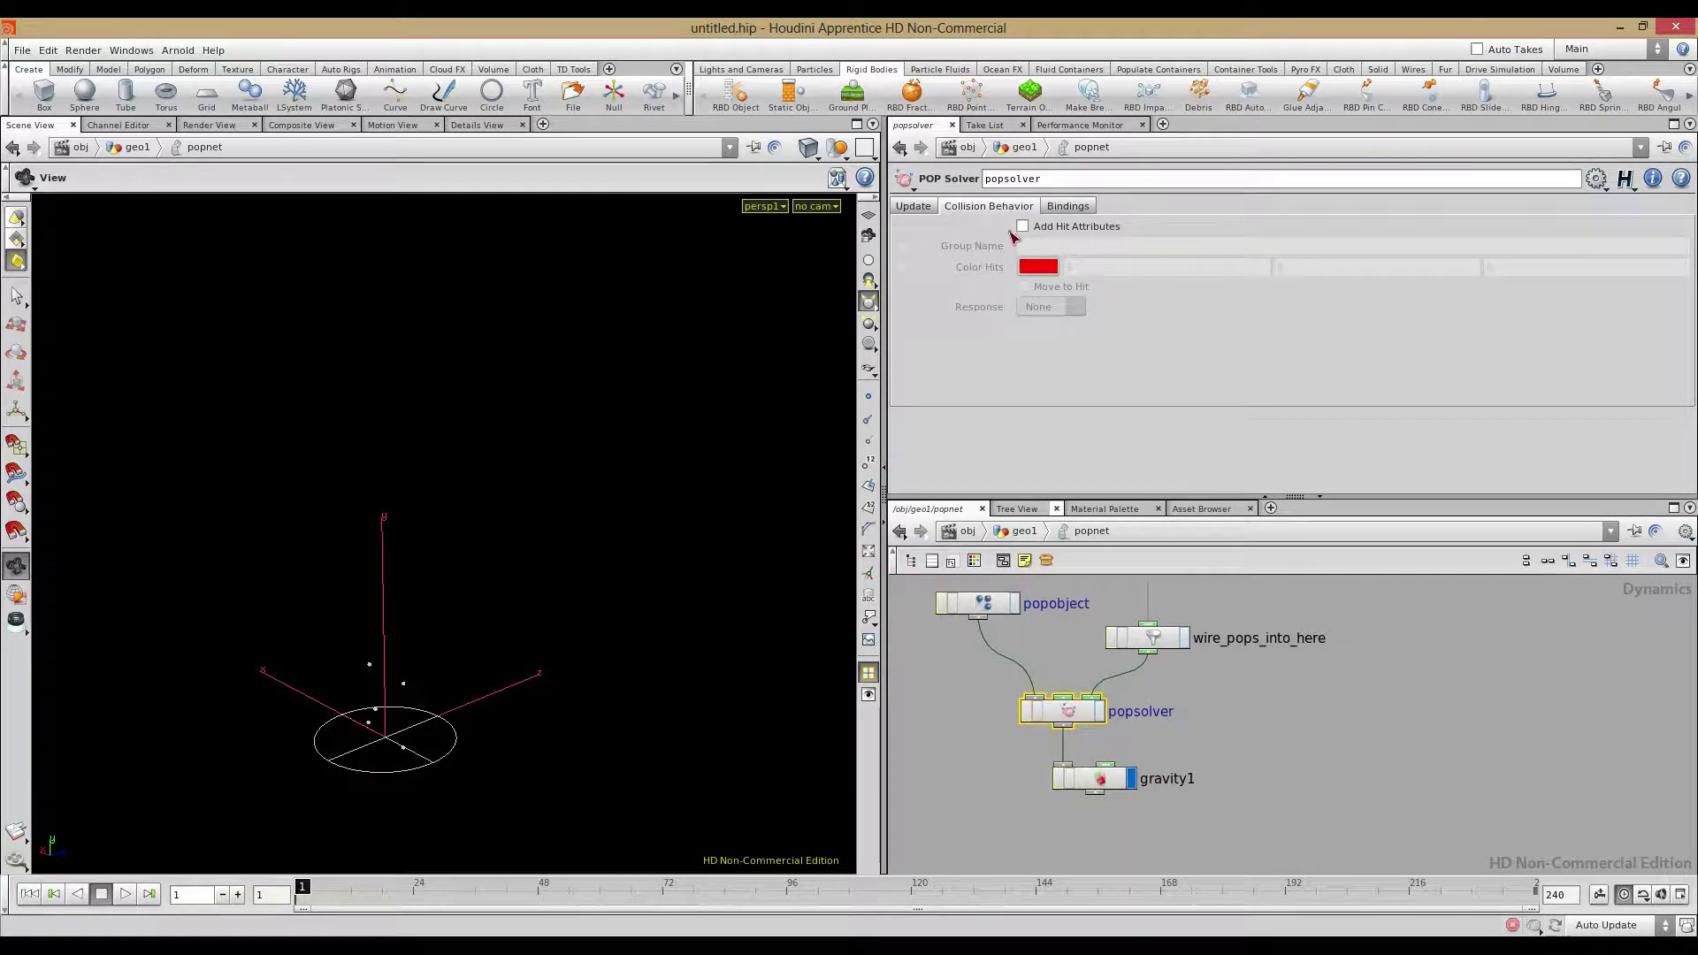
pyautogui.moveTo(973, 662); pyautogui.dragTo(967, 725, button='middle')
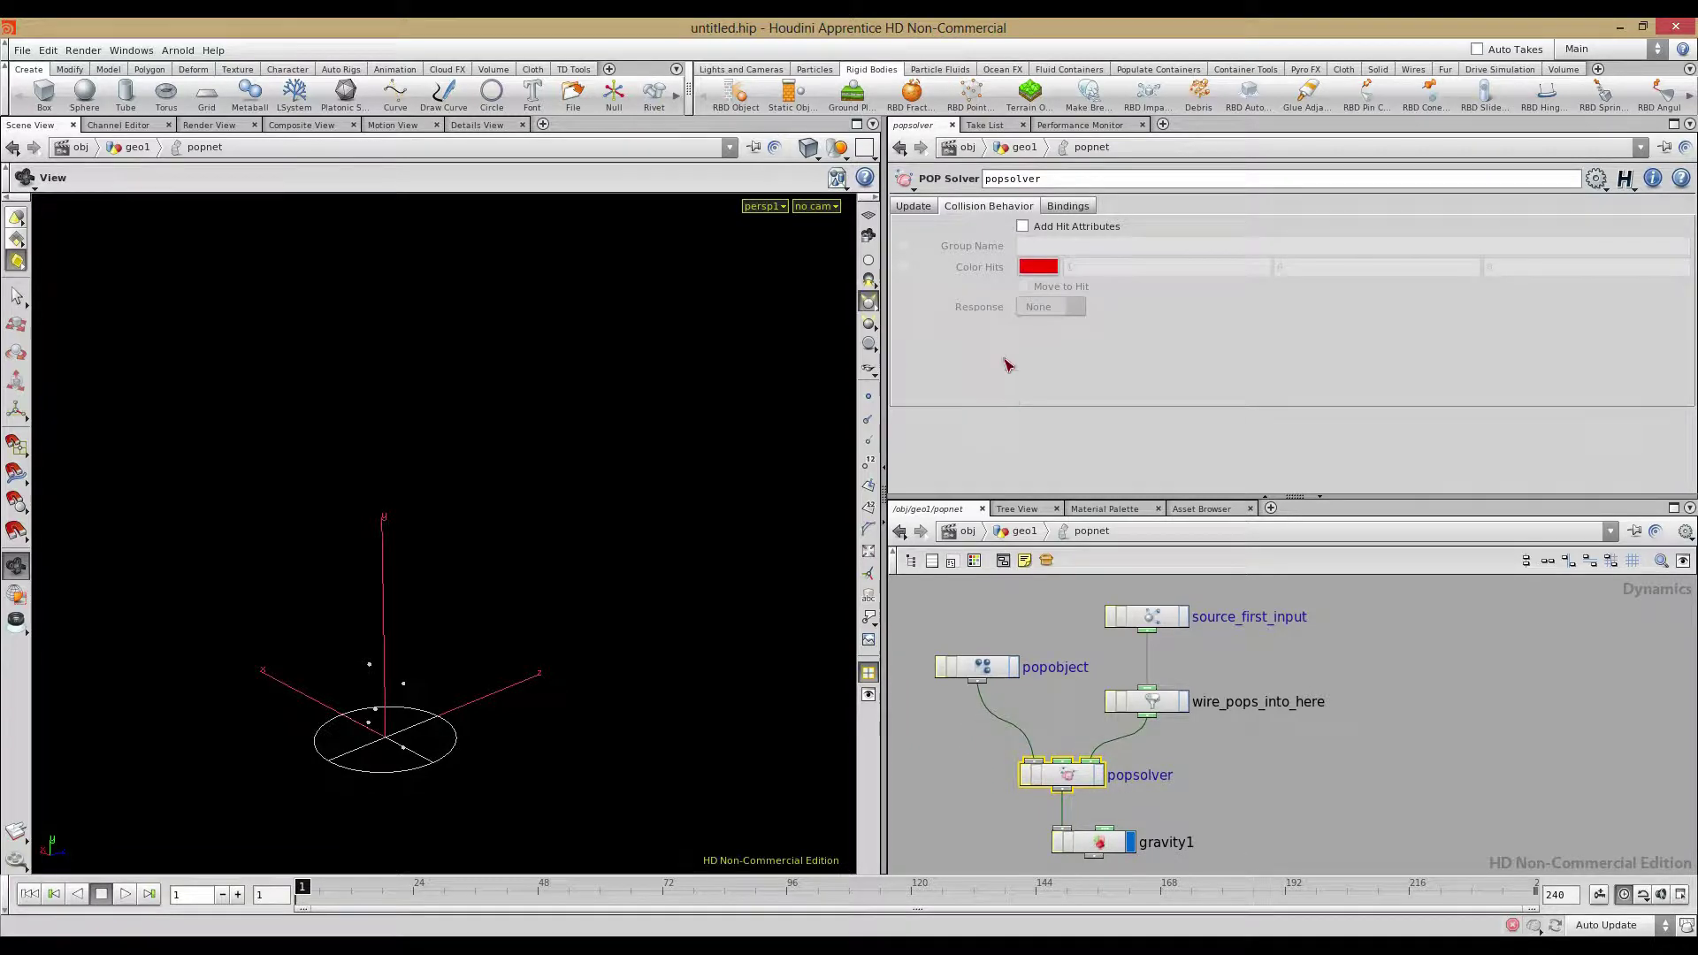
pyautogui.click(1067, 210)
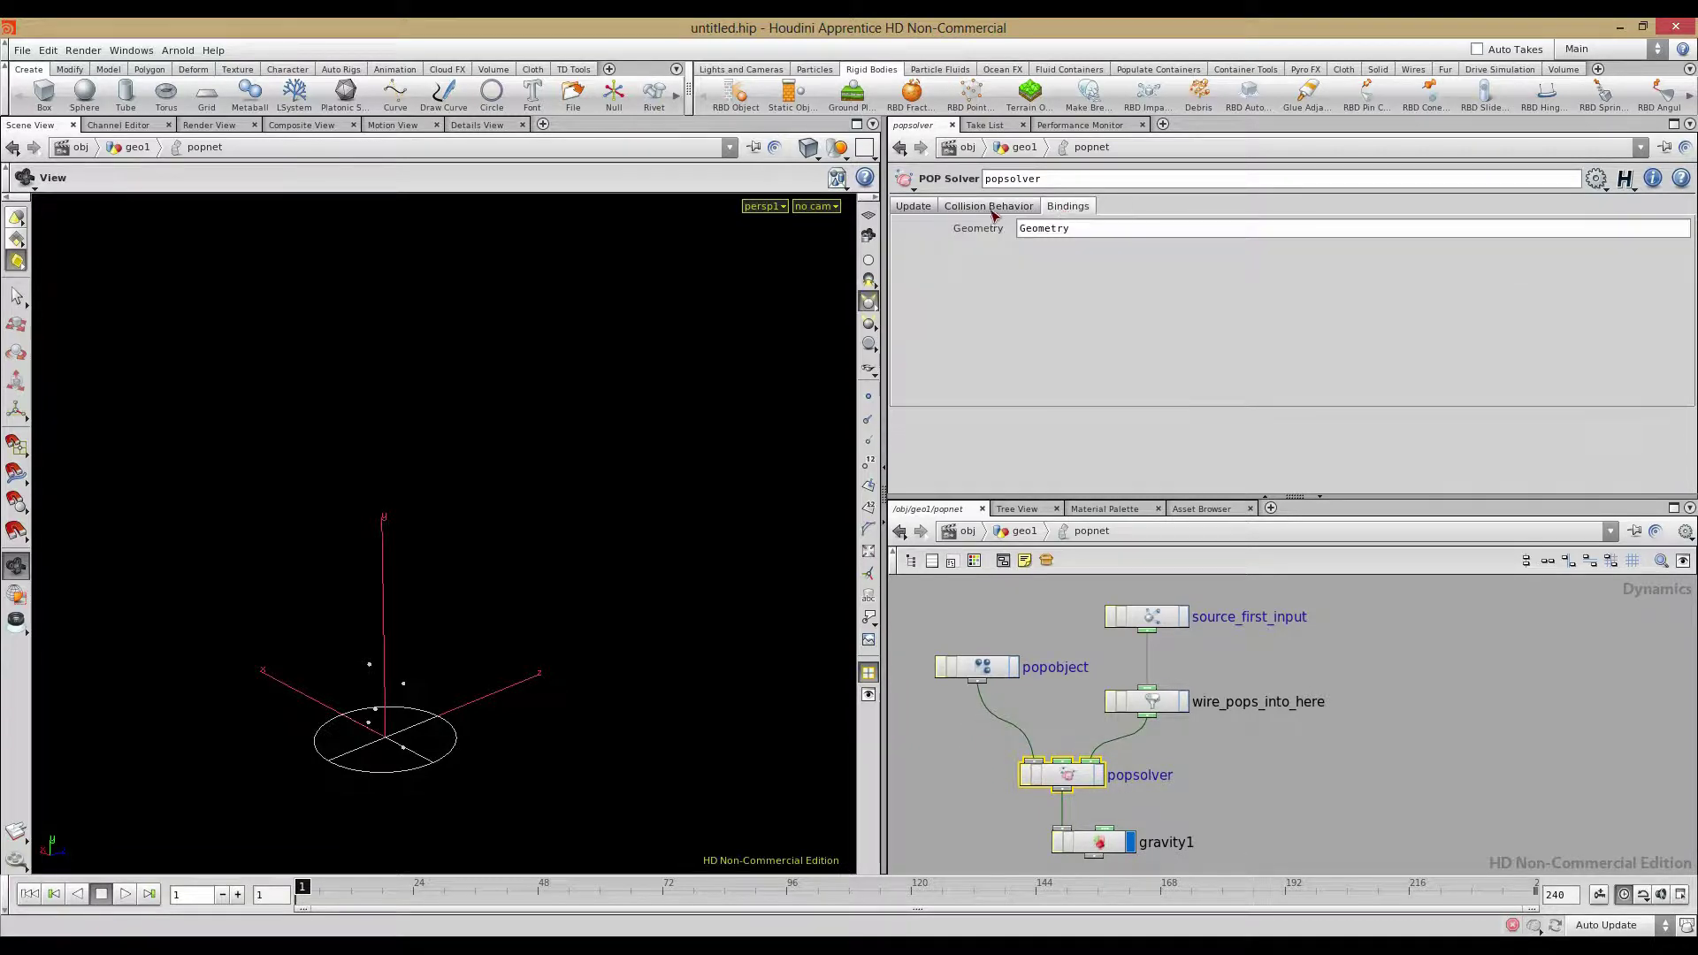
pyautogui.click(917, 209)
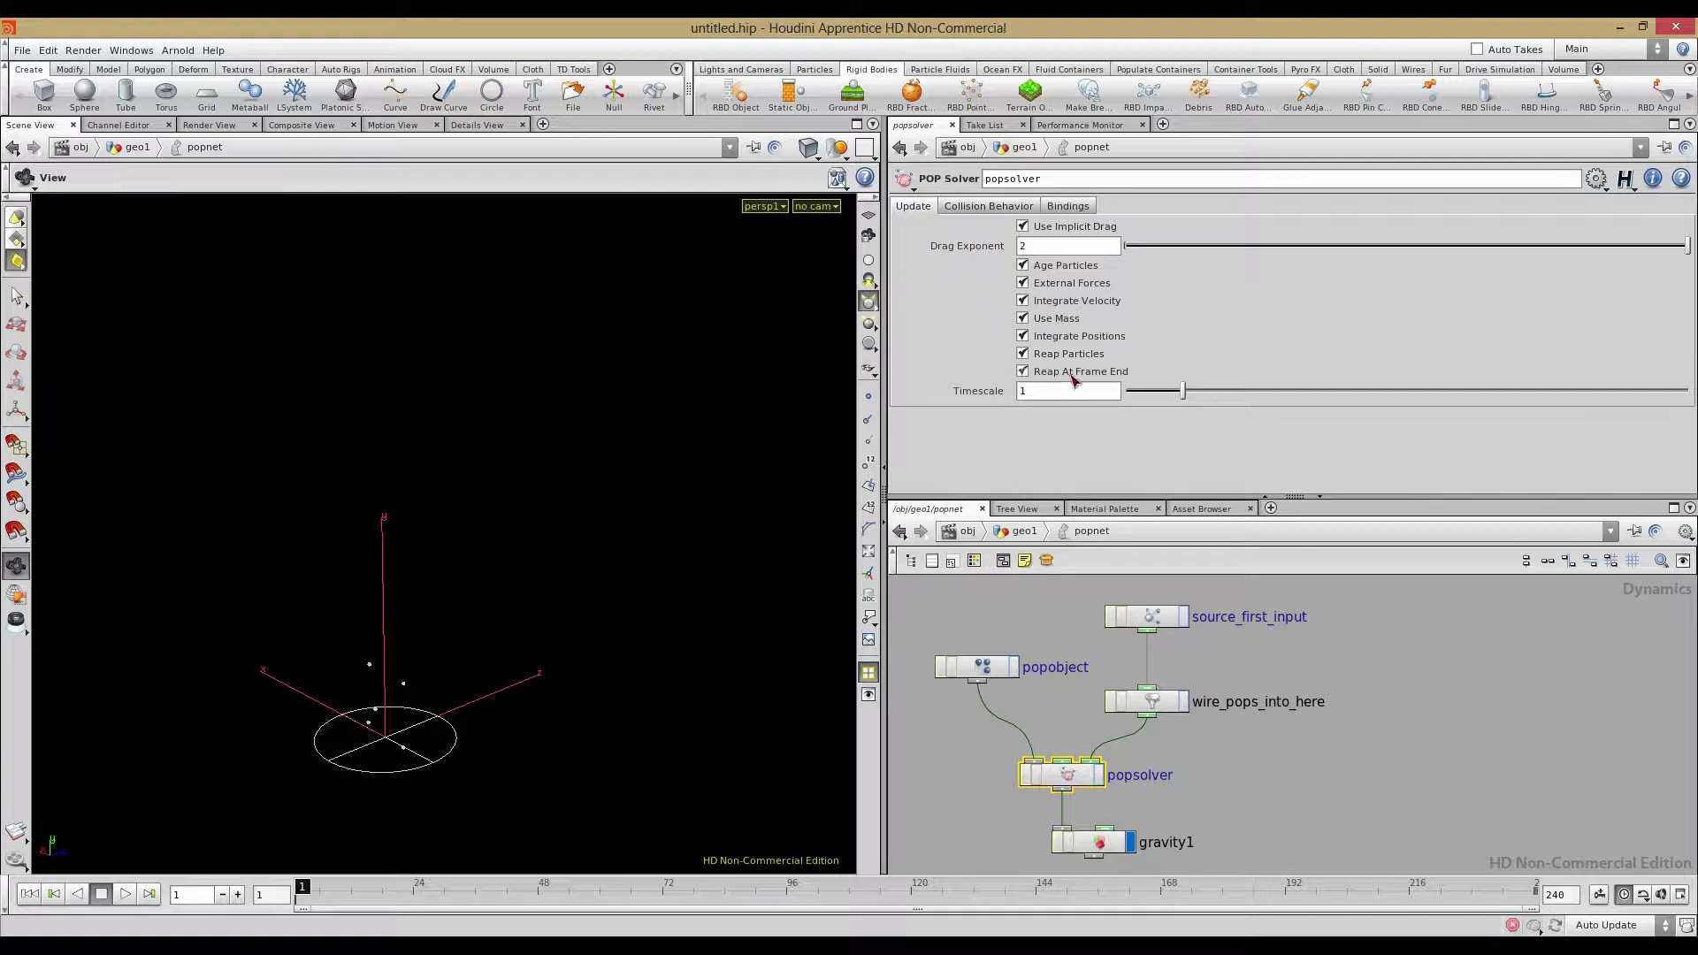
# Set popsolver's Timescale to 0.13 and play the simulation, viewing the slowed particles from several angles
pyautogui.moveTo(1183, 390); pyautogui.dragTo(1132, 395)
pyautogui.click(124, 894)
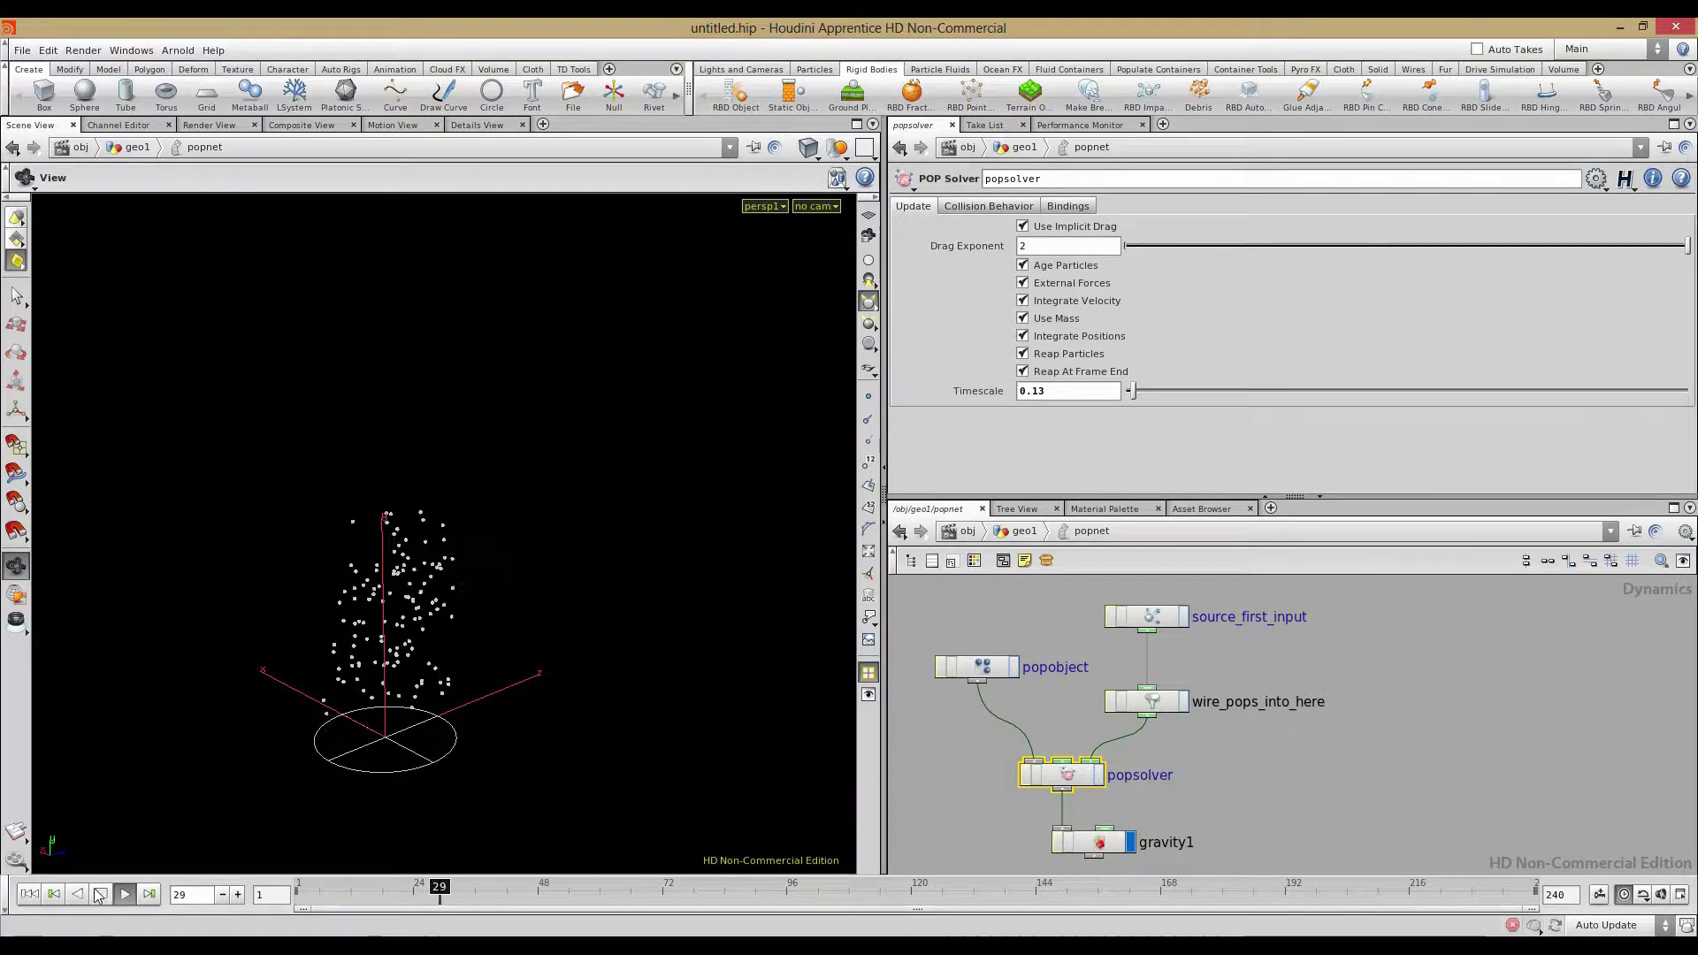
pyautogui.moveTo(617, 625); pyautogui.dragTo(483, 610)
pyautogui.moveTo(593, 624); pyautogui.dragTo(435, 577, button='middle')
pyautogui.moveTo(435, 578); pyautogui.dragTo(501, 569)
# Raise and lower popsolver's Timescale during playback, viewing how the particle stream's speed responds
pyautogui.moveTo(1133, 390); pyautogui.dragTo(1180, 391)
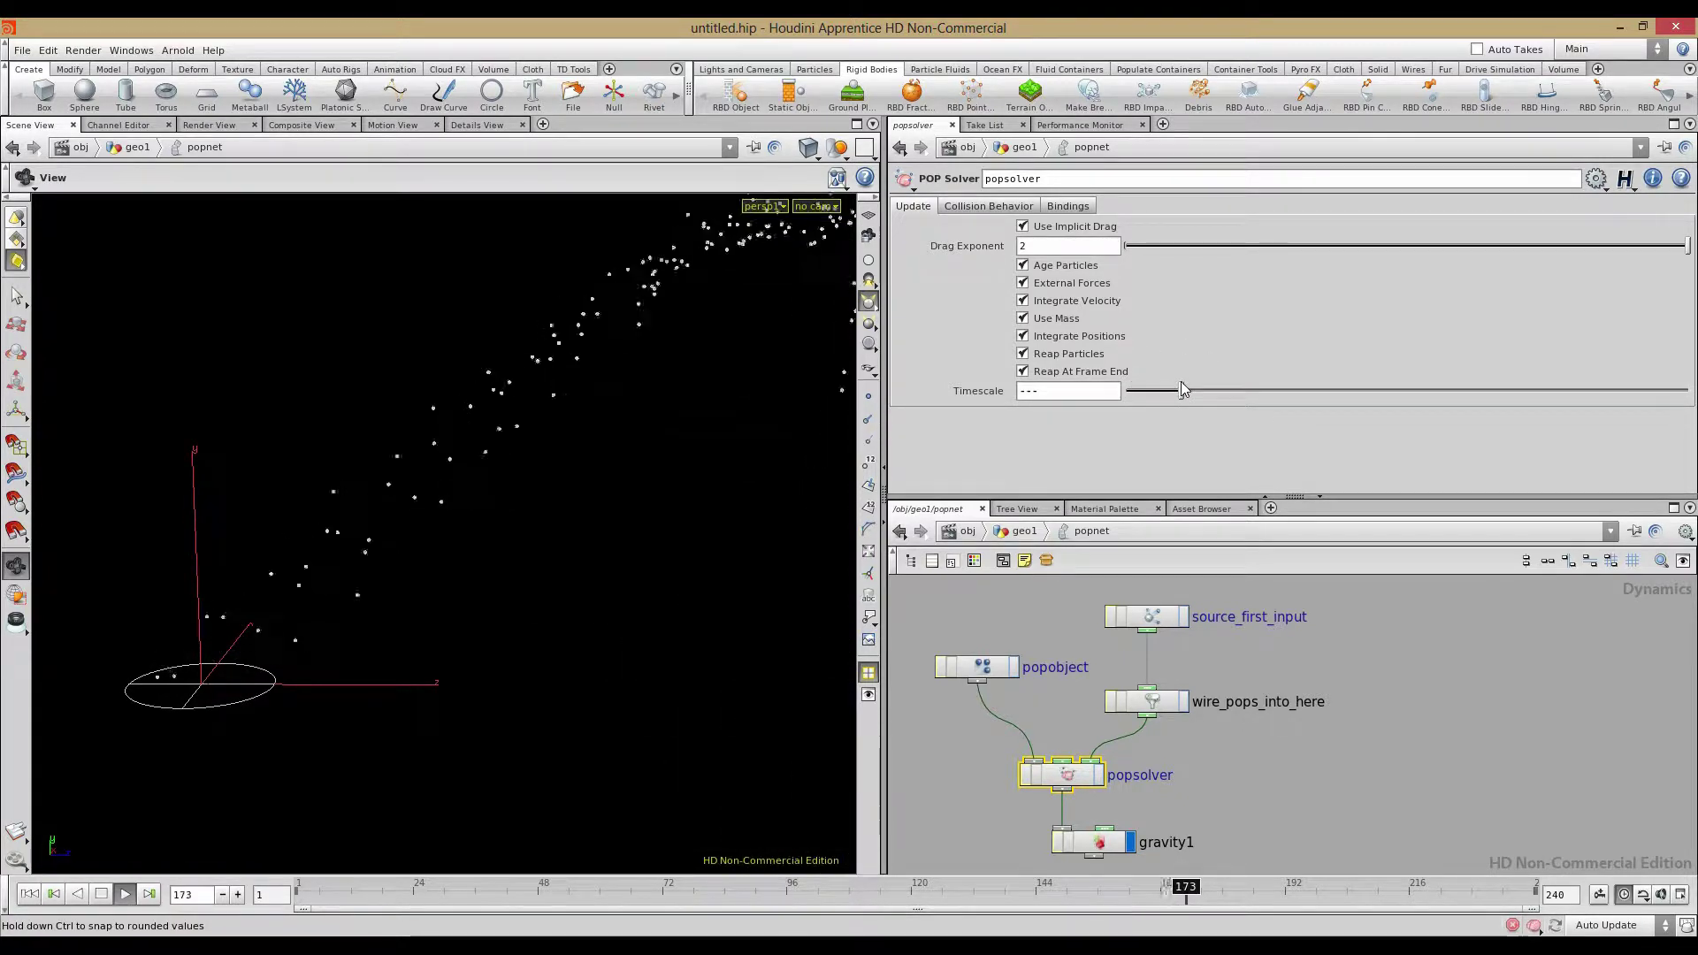
pyautogui.moveTo(568, 505); pyautogui.dragTo(348, 561)
pyautogui.moveTo(1183, 391); pyautogui.dragTo(1132, 395)
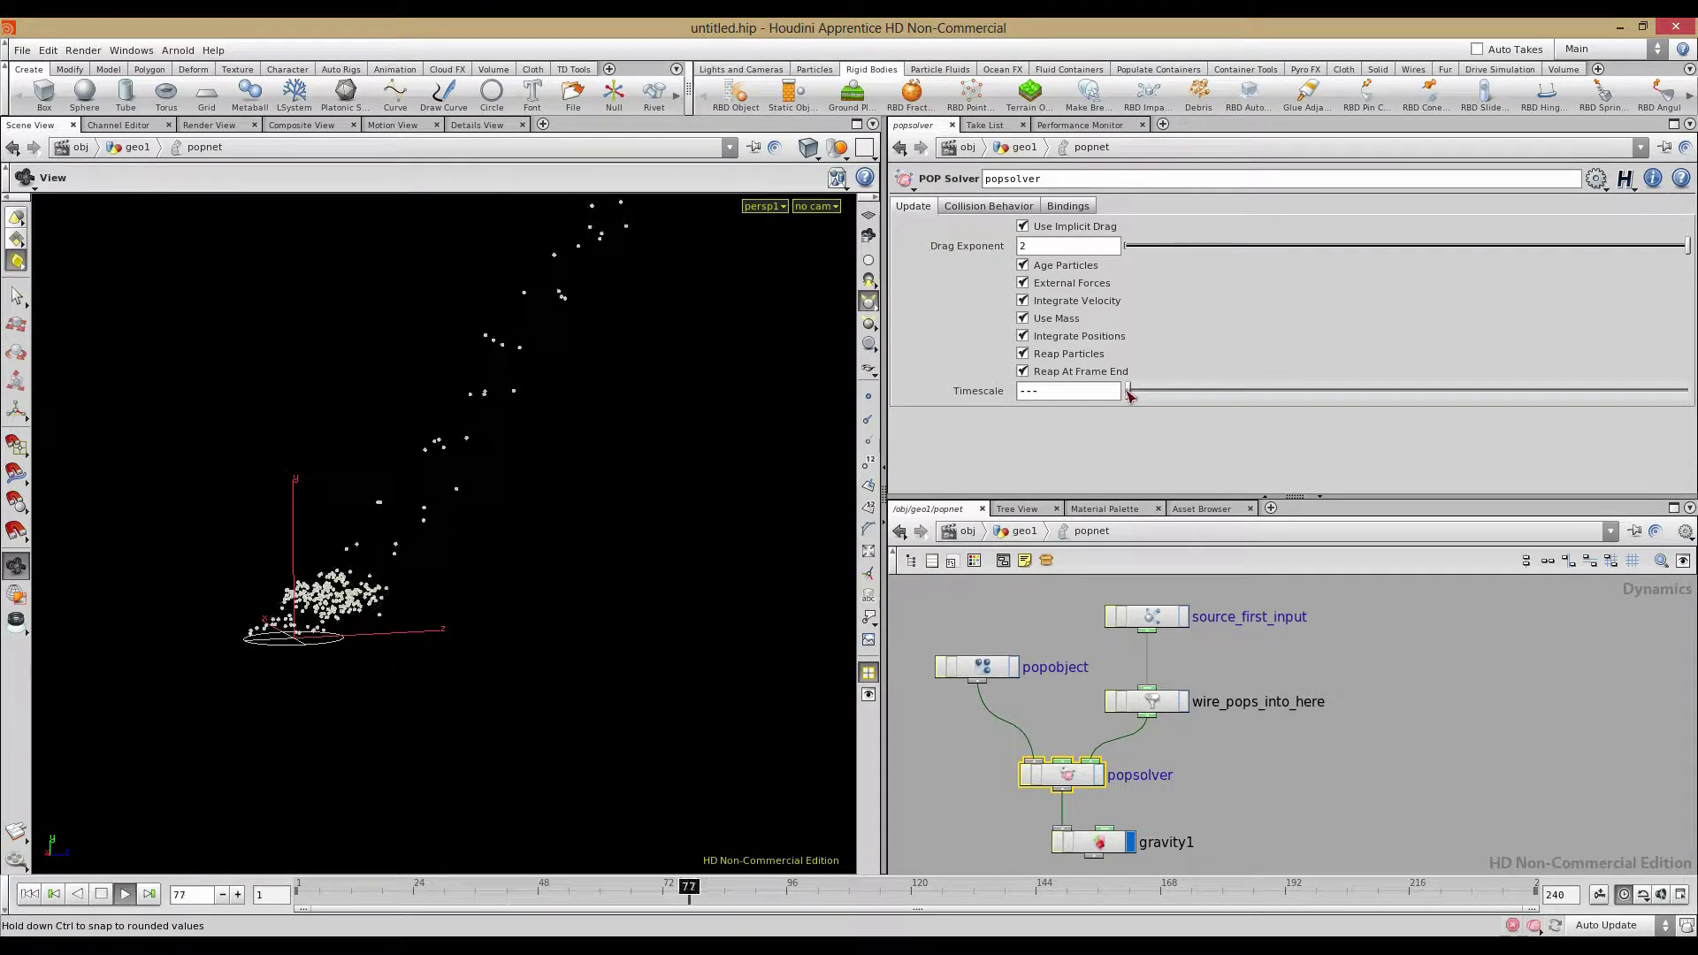
pyautogui.moveTo(425, 601); pyautogui.dragTo(379, 644)
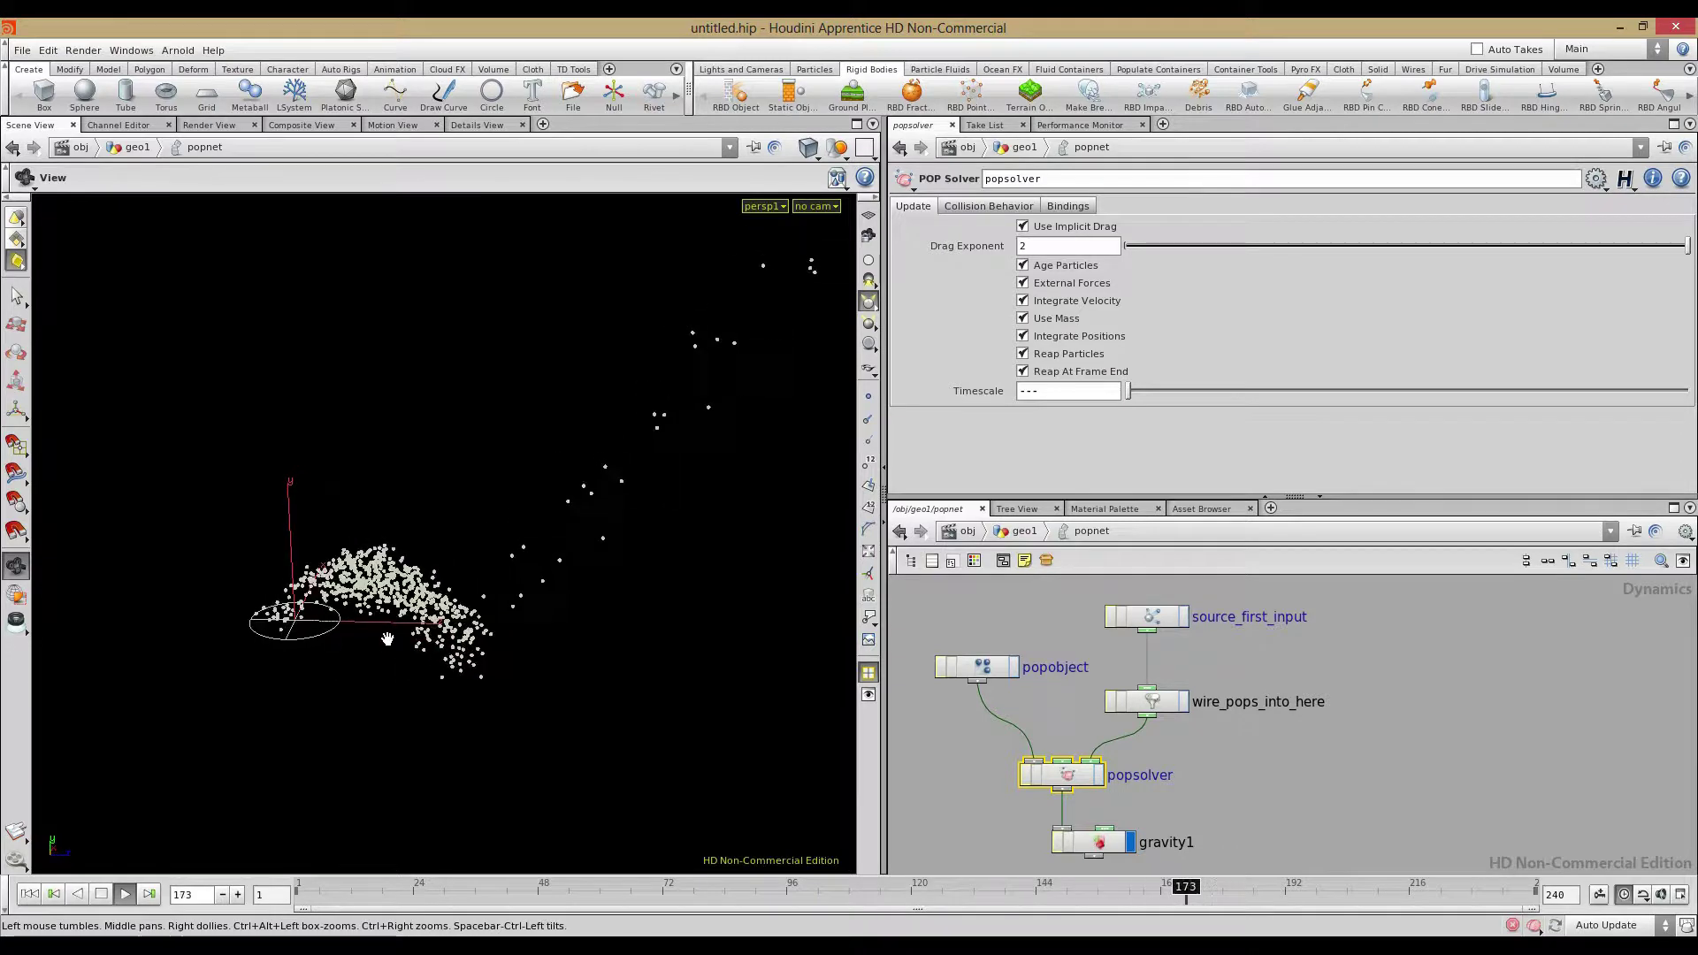
pyautogui.moveTo(360, 694); pyautogui.dragTo(465, 724)
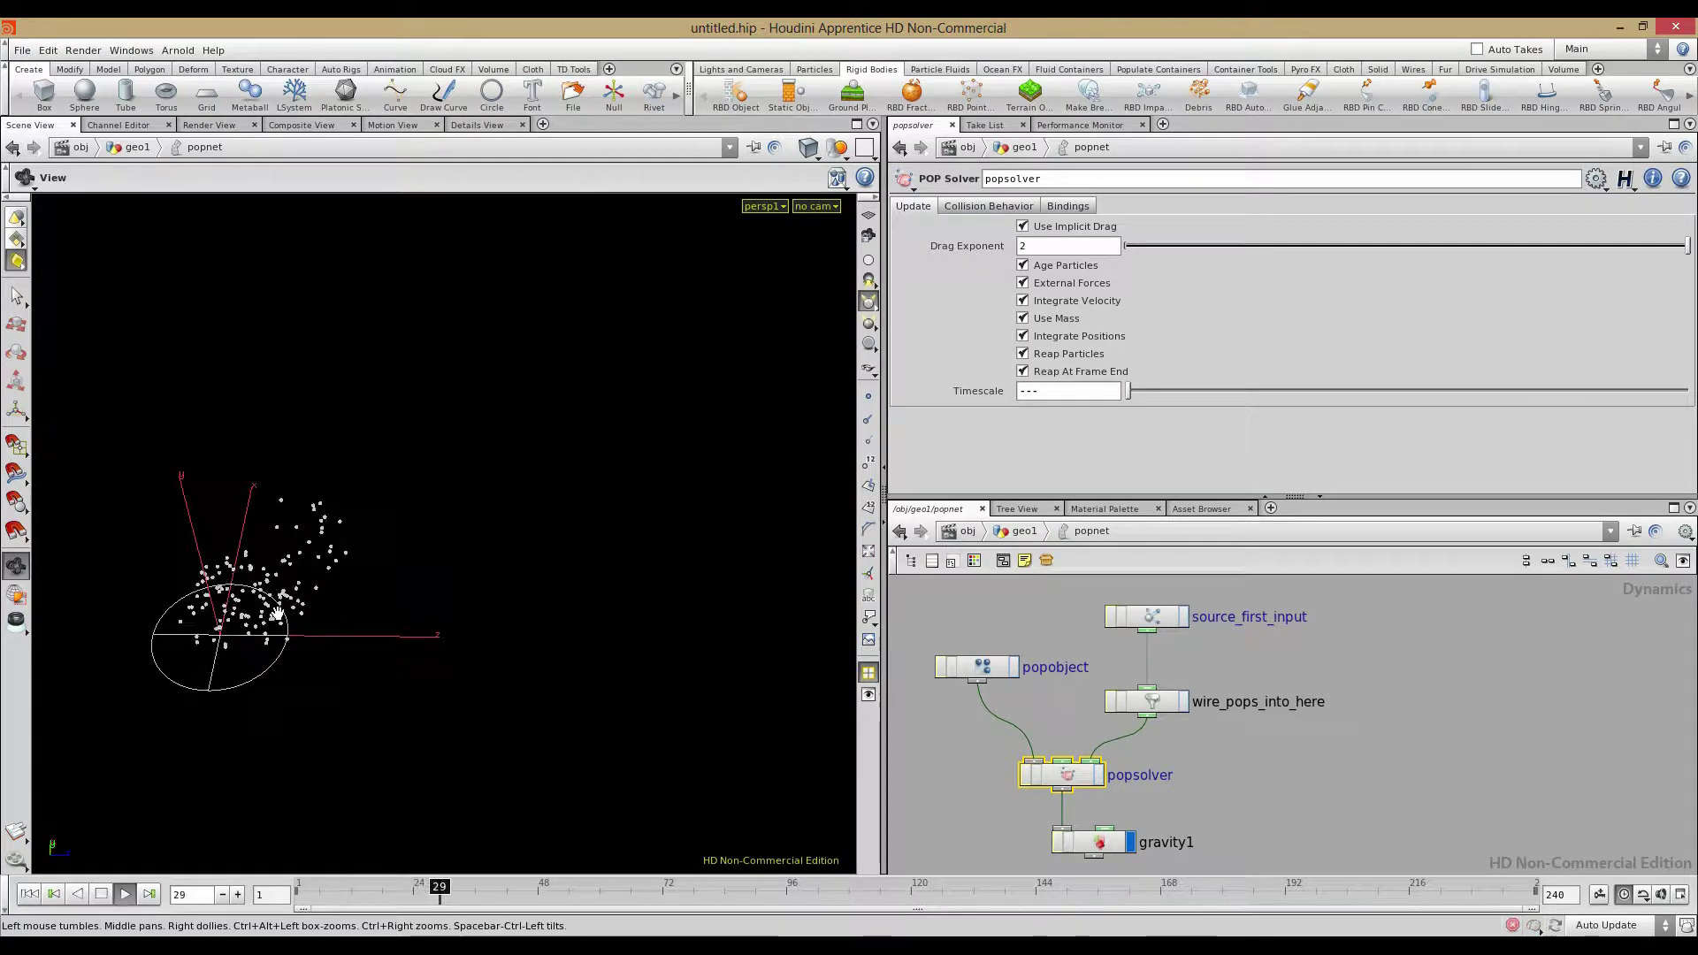
pyautogui.moveTo(430, 605); pyautogui.dragTo(371, 516)
pyautogui.moveTo(1064, 391); pyautogui.dragTo(1119, 430, button='middle')
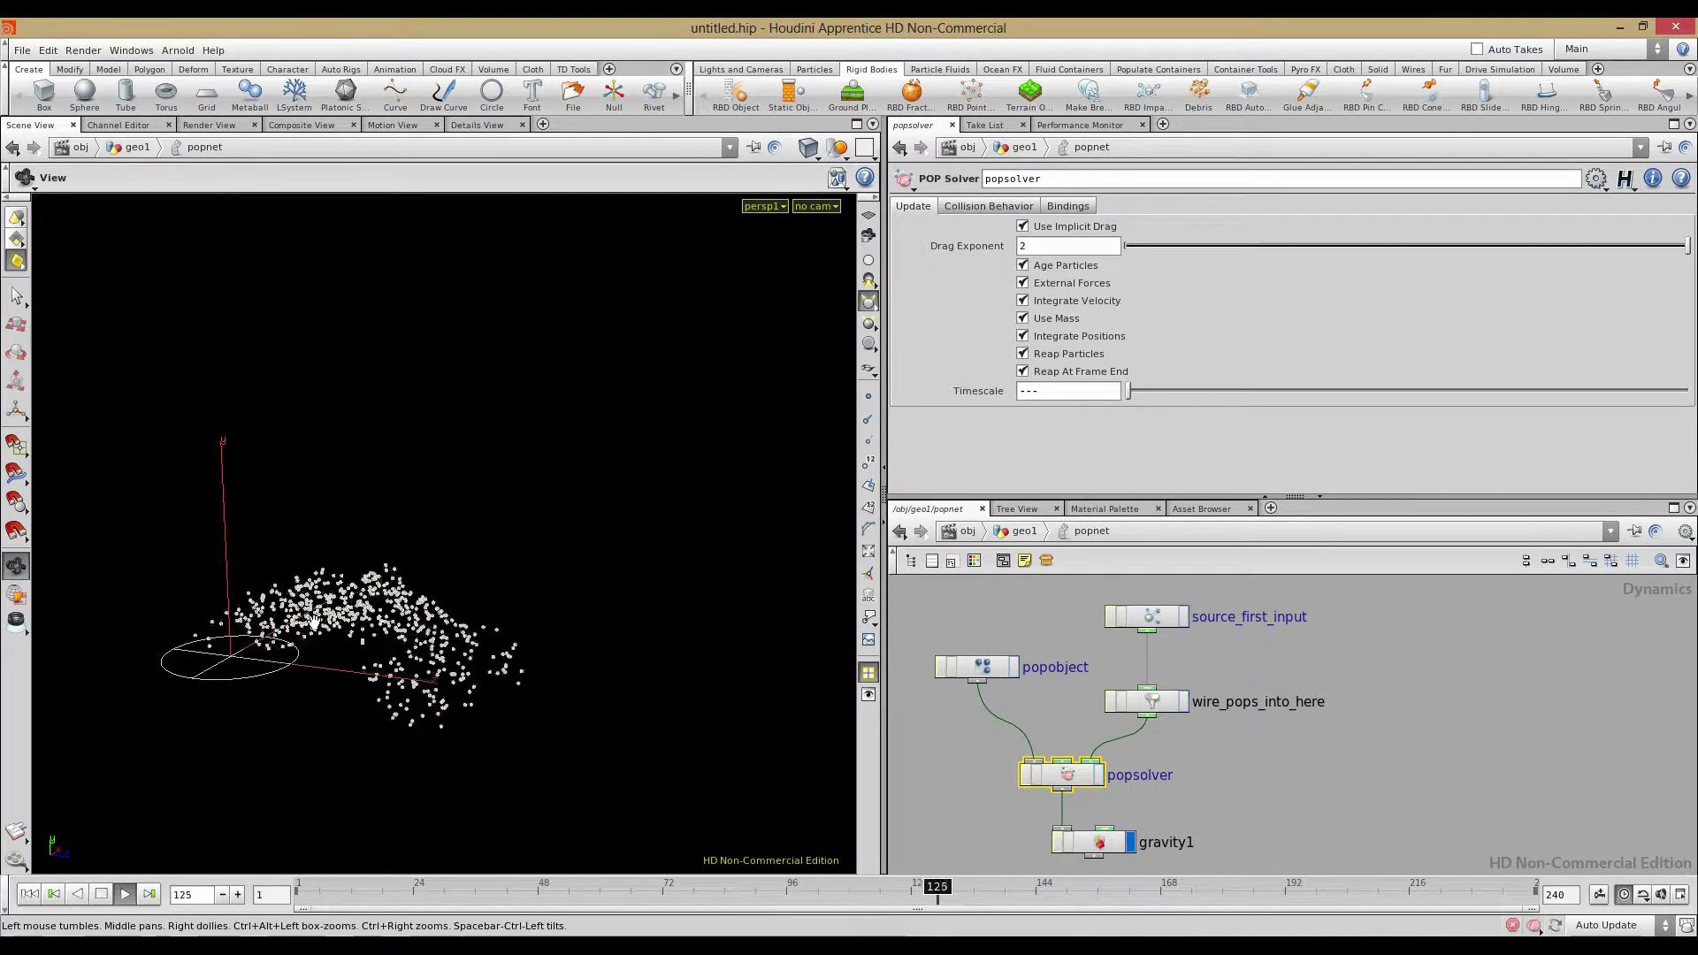
# Stop the playback, rewind to frame 1, and set popsolver's Timescale to 1
pyautogui.click(102, 896)
pyautogui.click(29, 896)
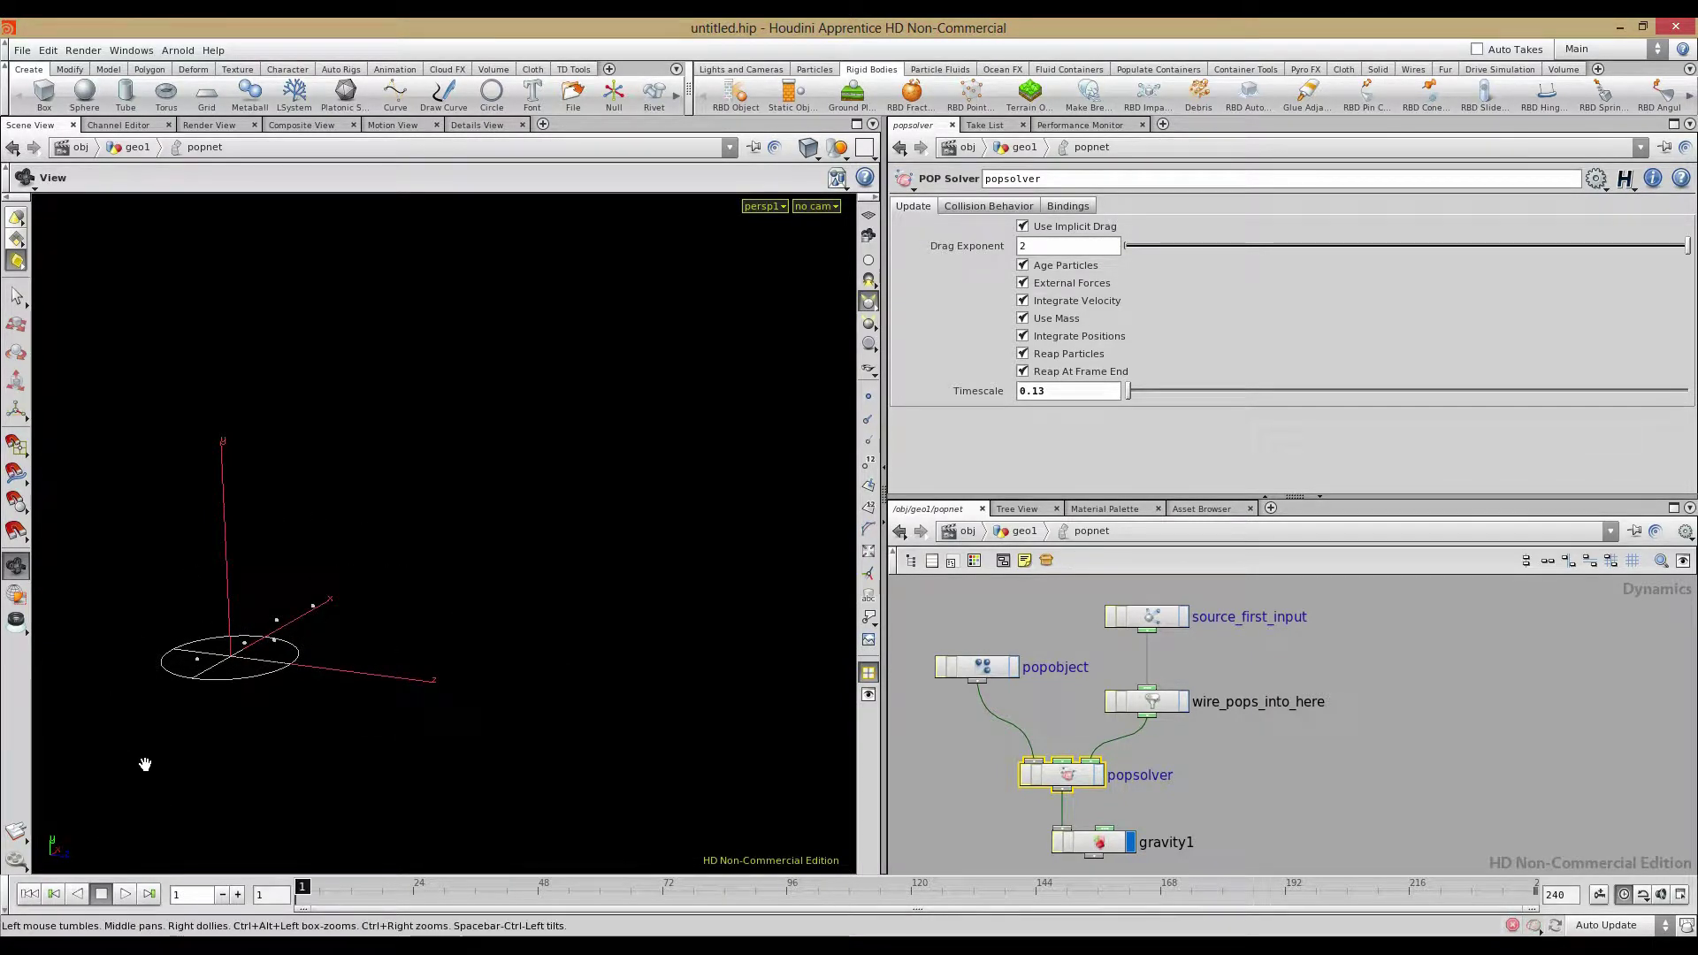
pyautogui.click(943, 772)
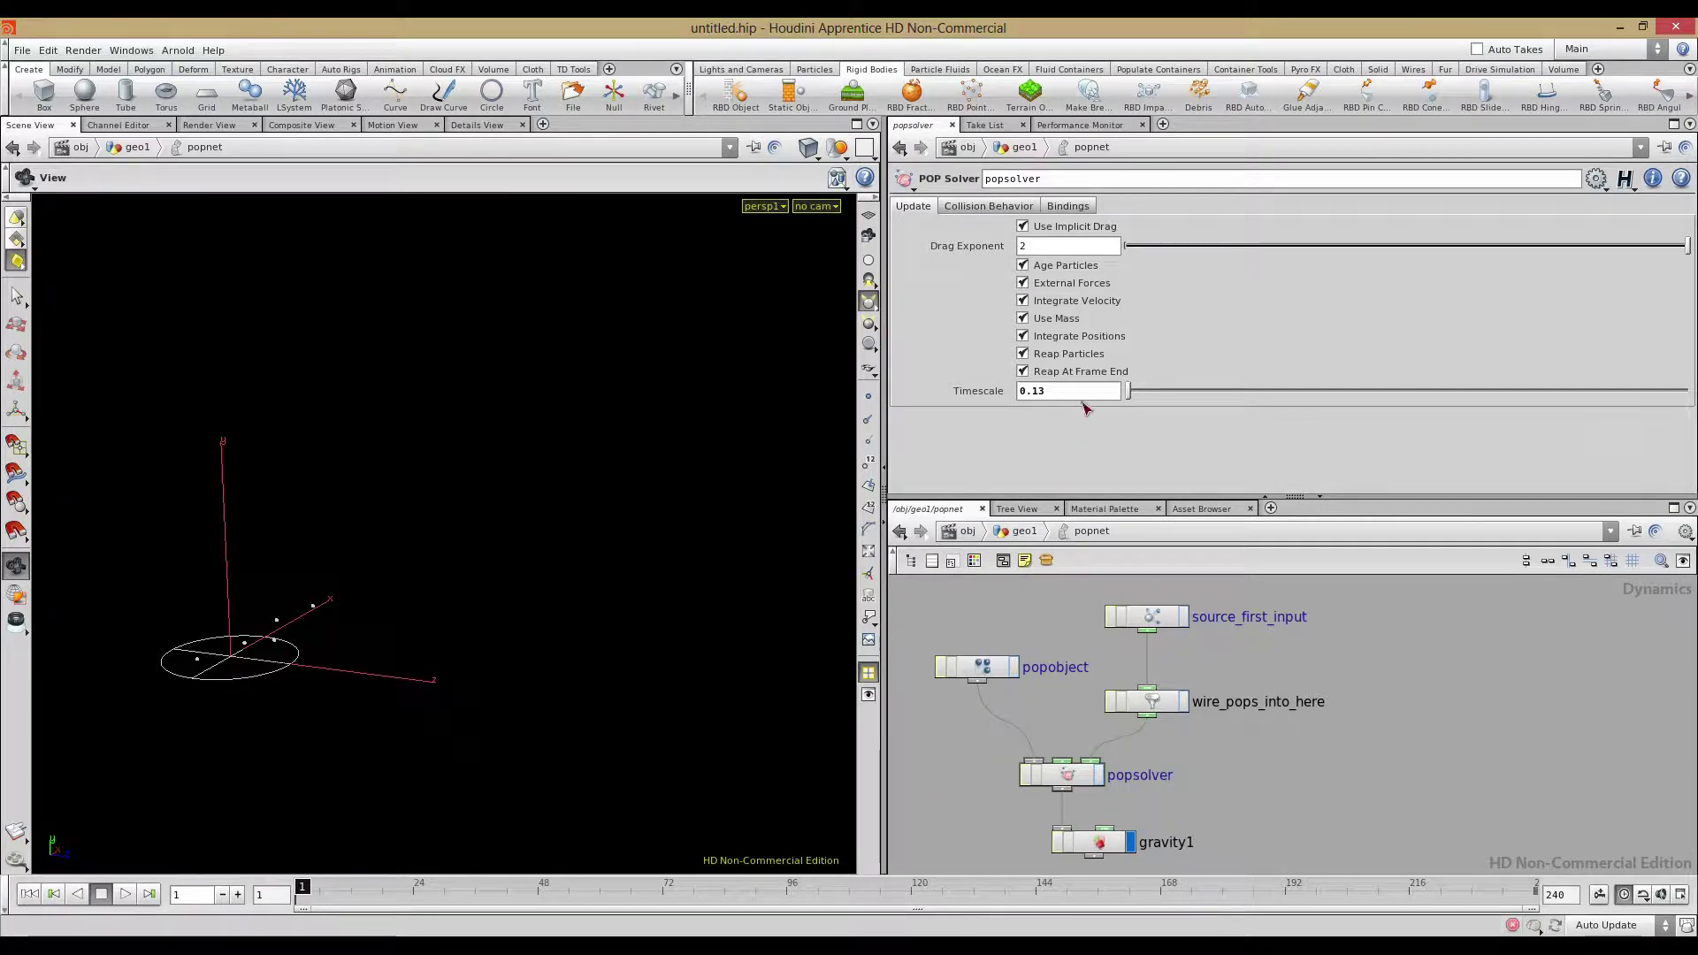
pyautogui.press('Return')
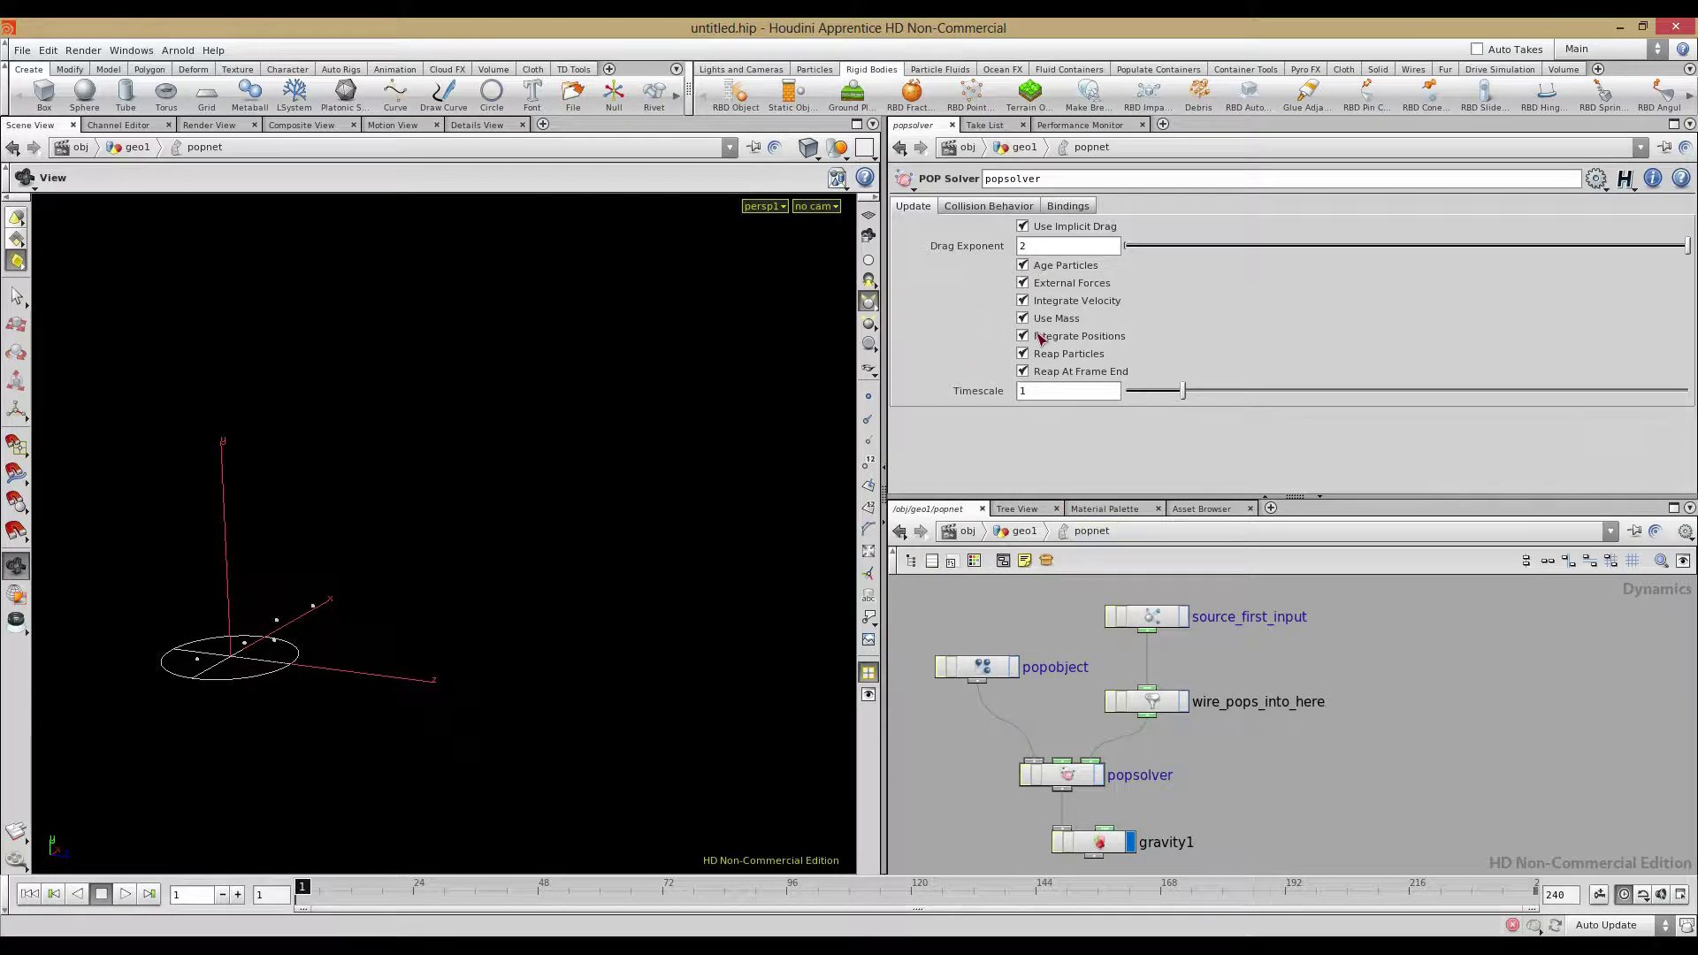
# Open the details view of popnet and select source_first_input
pyautogui.click(471, 126)
pyautogui.click(1081, 779)
pyautogui.click(1150, 616)
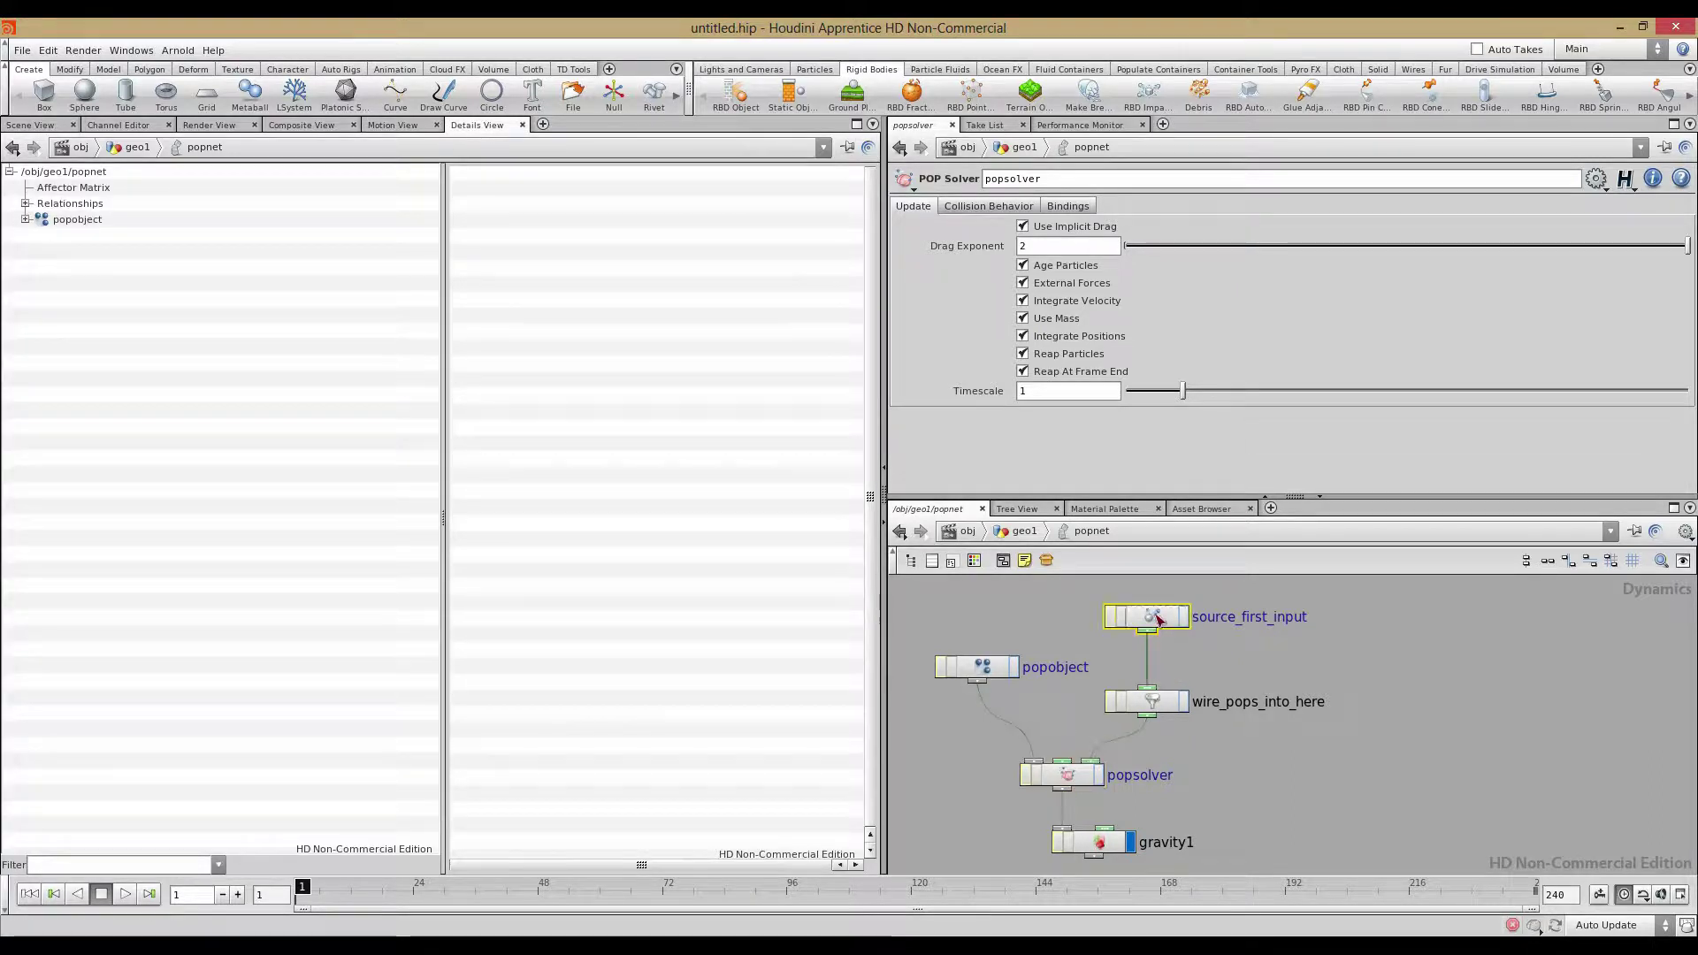
# Examine popsolver's node information for the objects processed and their particle attributes
pyautogui.click(995, 666)
pyautogui.click(1077, 777)
pyautogui.middleClick(1077, 777)
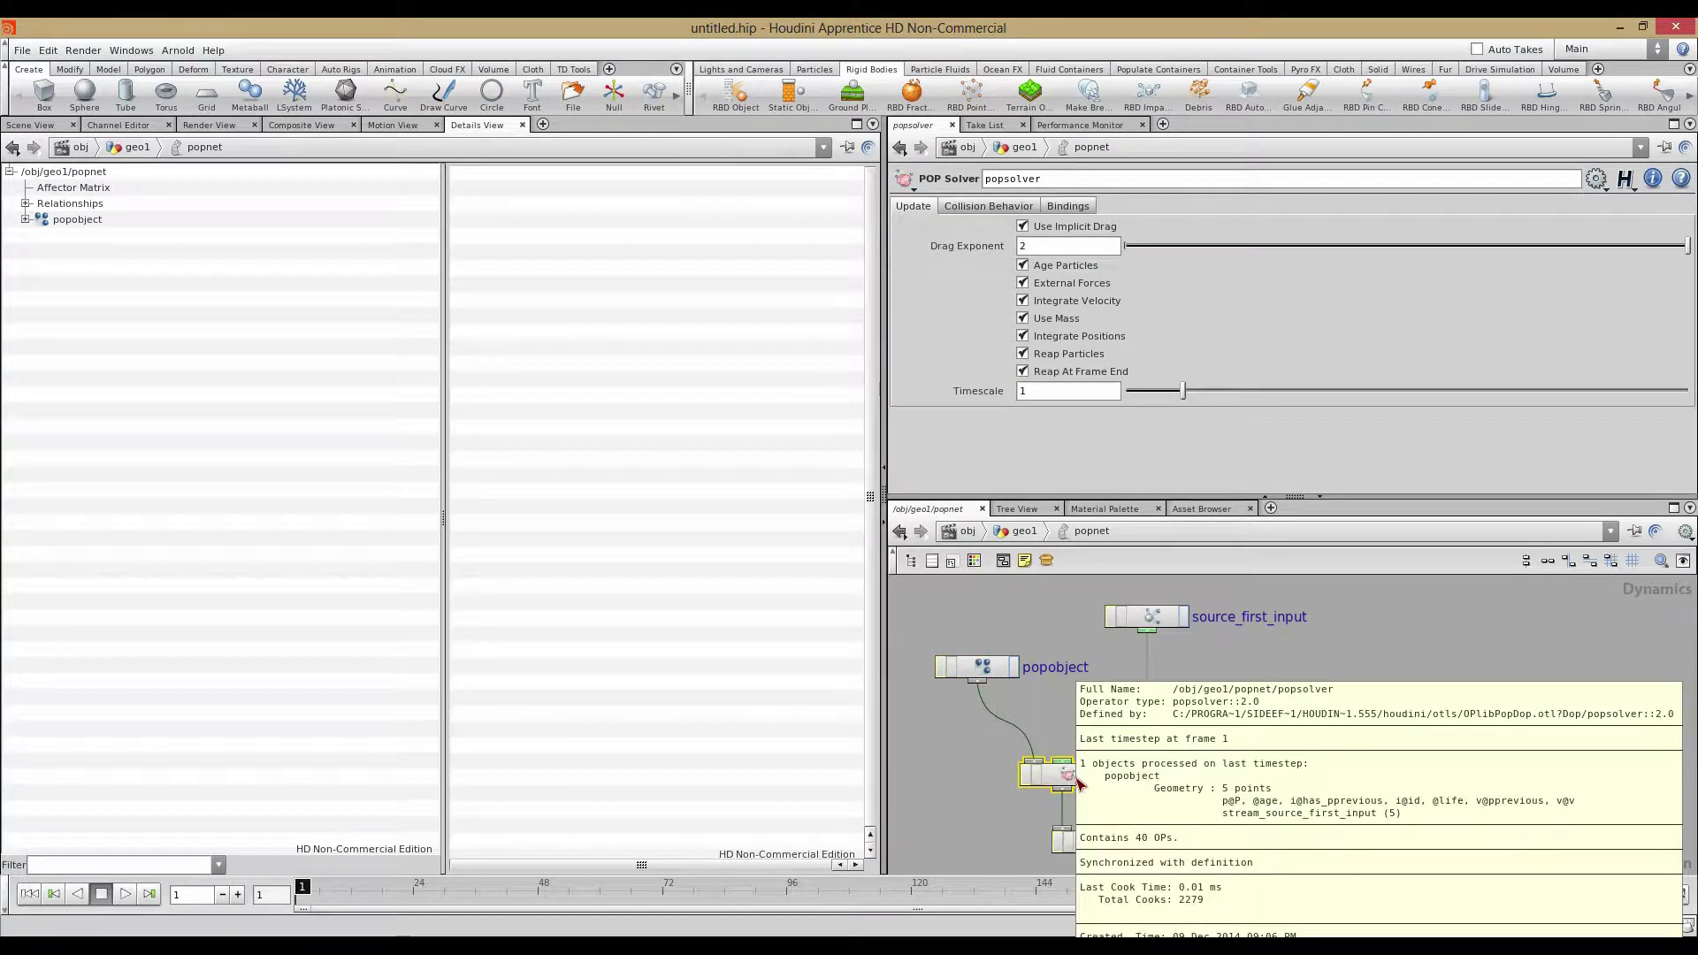
pyautogui.middleClick(1089, 782)
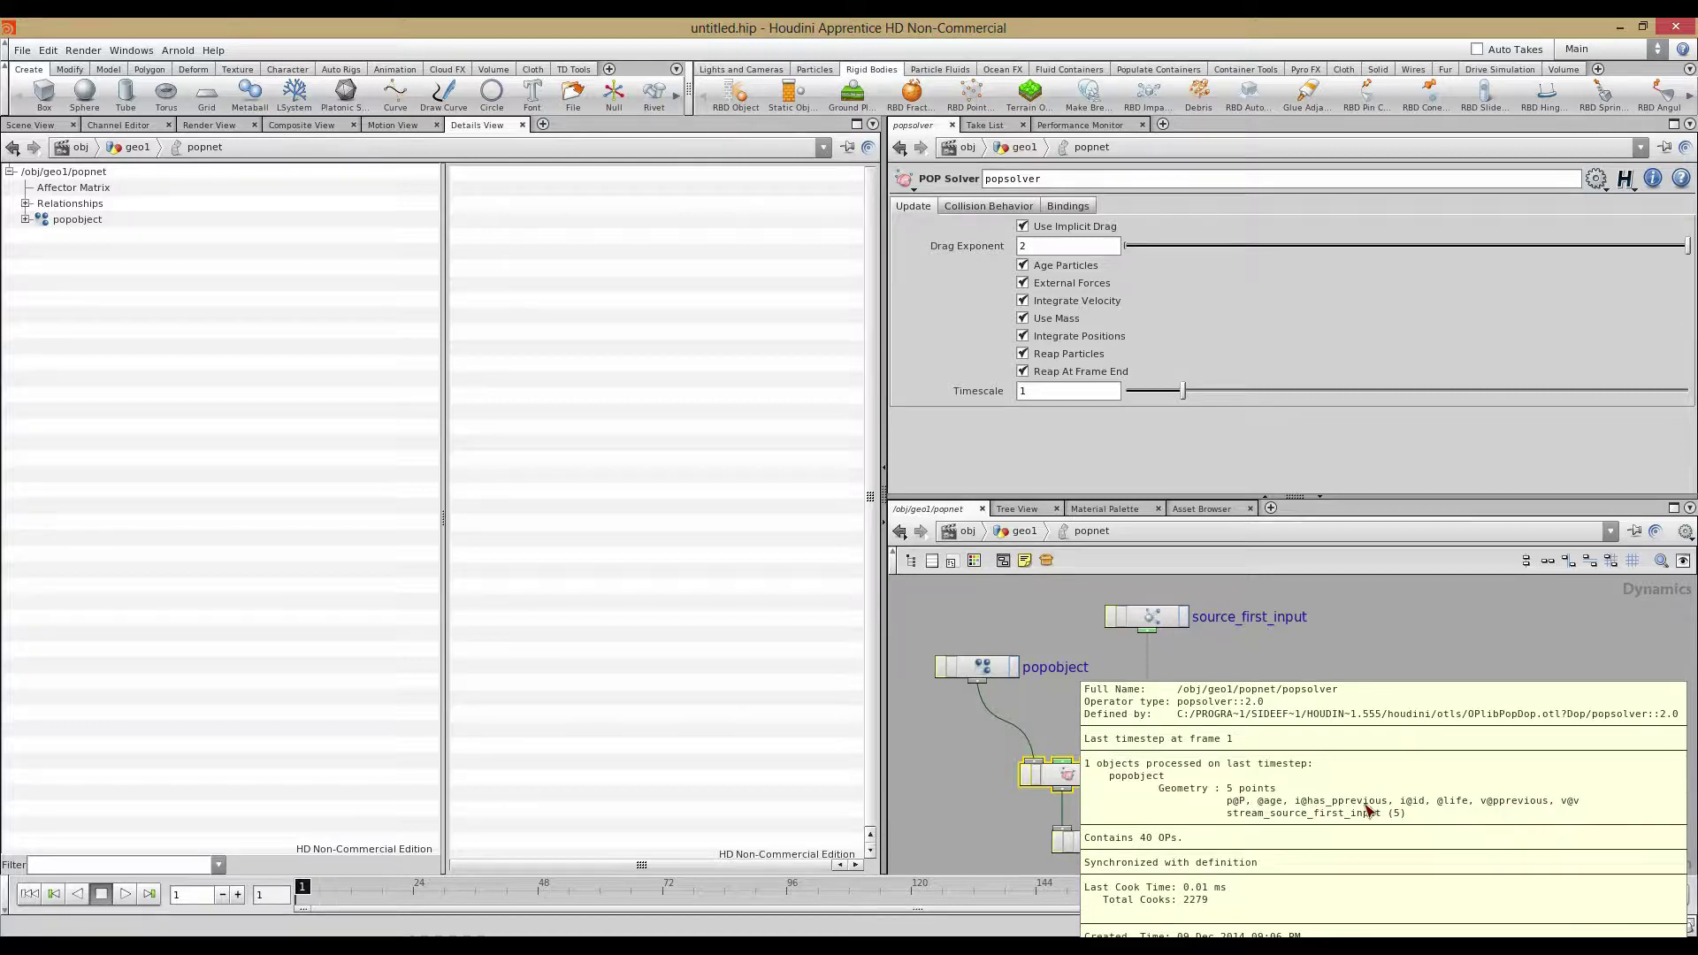
# Return to the 3D scene view and play the simulation to frame 19, viewing the particle stream from the side
pyautogui.click(27, 124)
pyautogui.click(1071, 628)
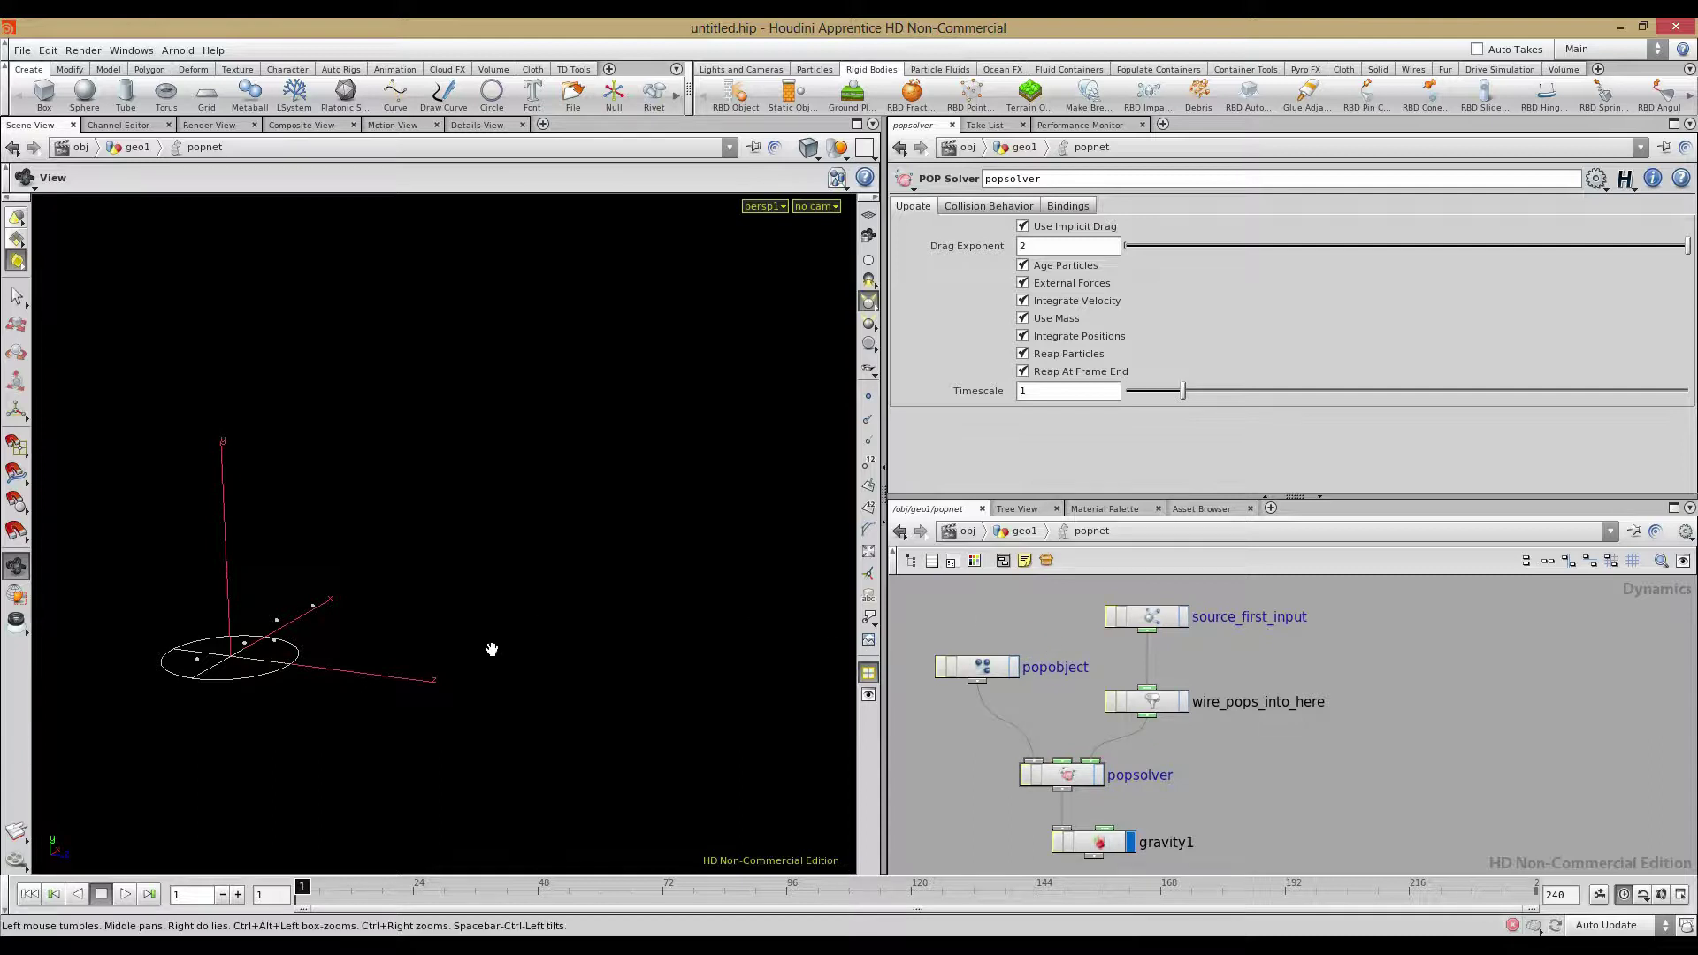
pyautogui.click(103, 894)
pyautogui.moveTo(478, 645); pyautogui.dragTo(550, 571)
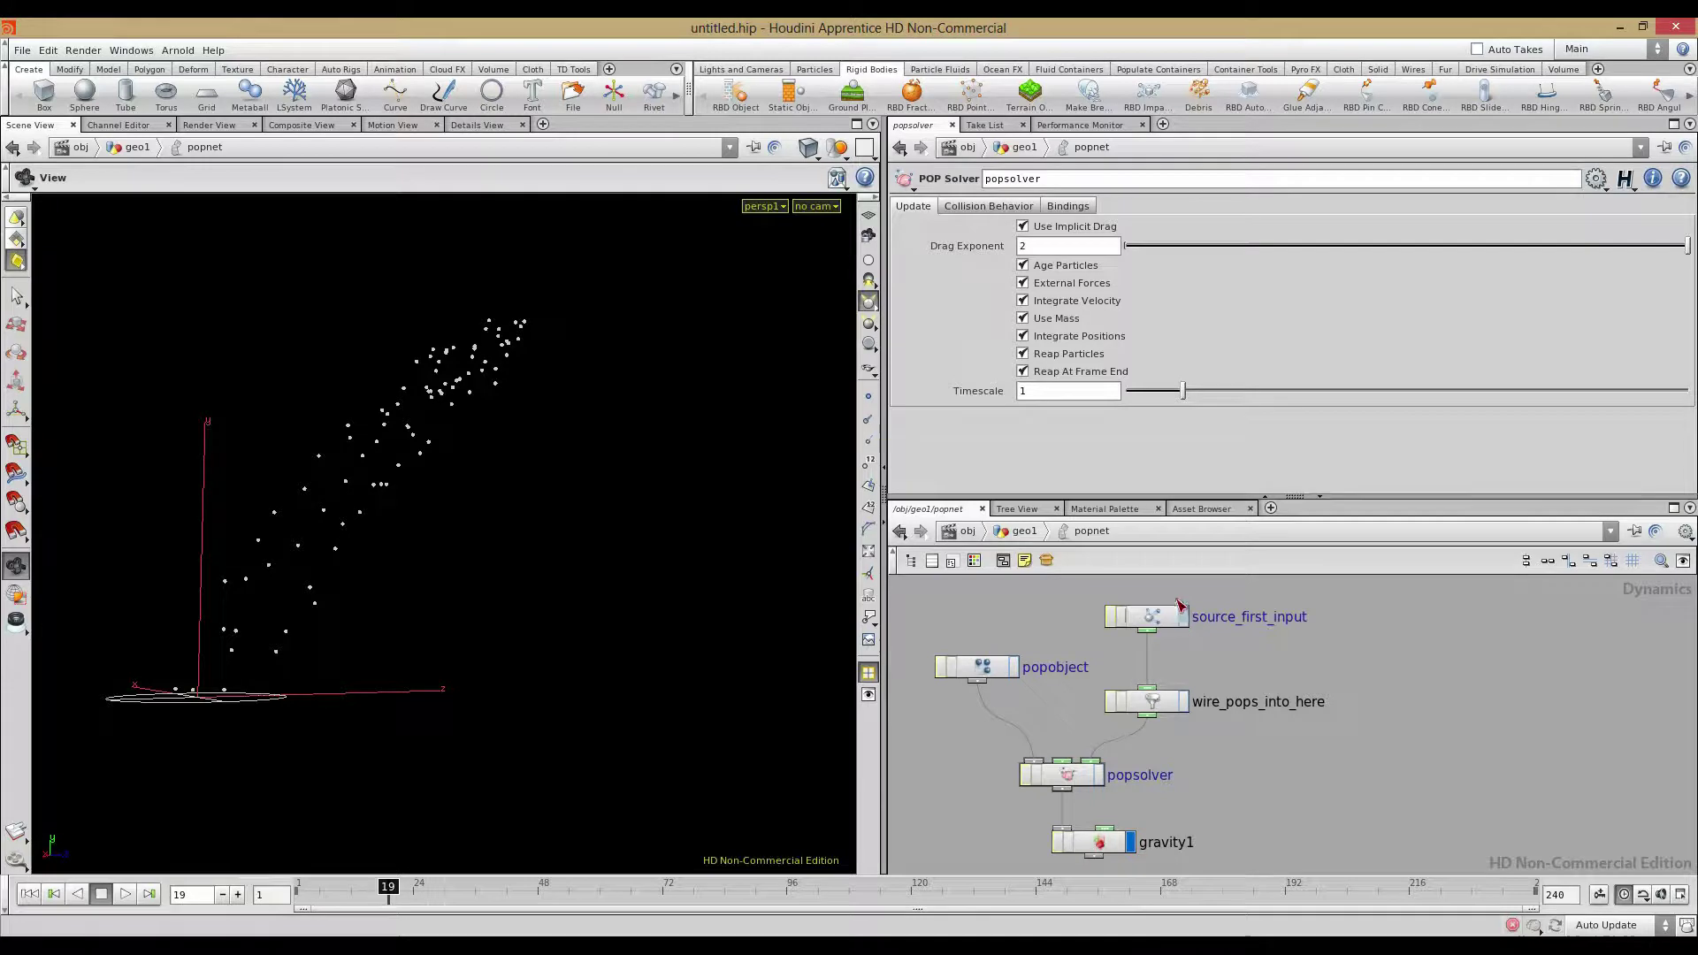
# Show source_first_input's attribute settings, replay the simulation from frame 1 up to frame 51, and rewind it
pyautogui.click(1152, 615)
pyautogui.click(1005, 227)
pyautogui.moveTo(989, 316); pyautogui.dragTo(776, 312, button='middle')
pyautogui.moveTo(394, 337); pyautogui.dragTo(389, 339, button='middle')
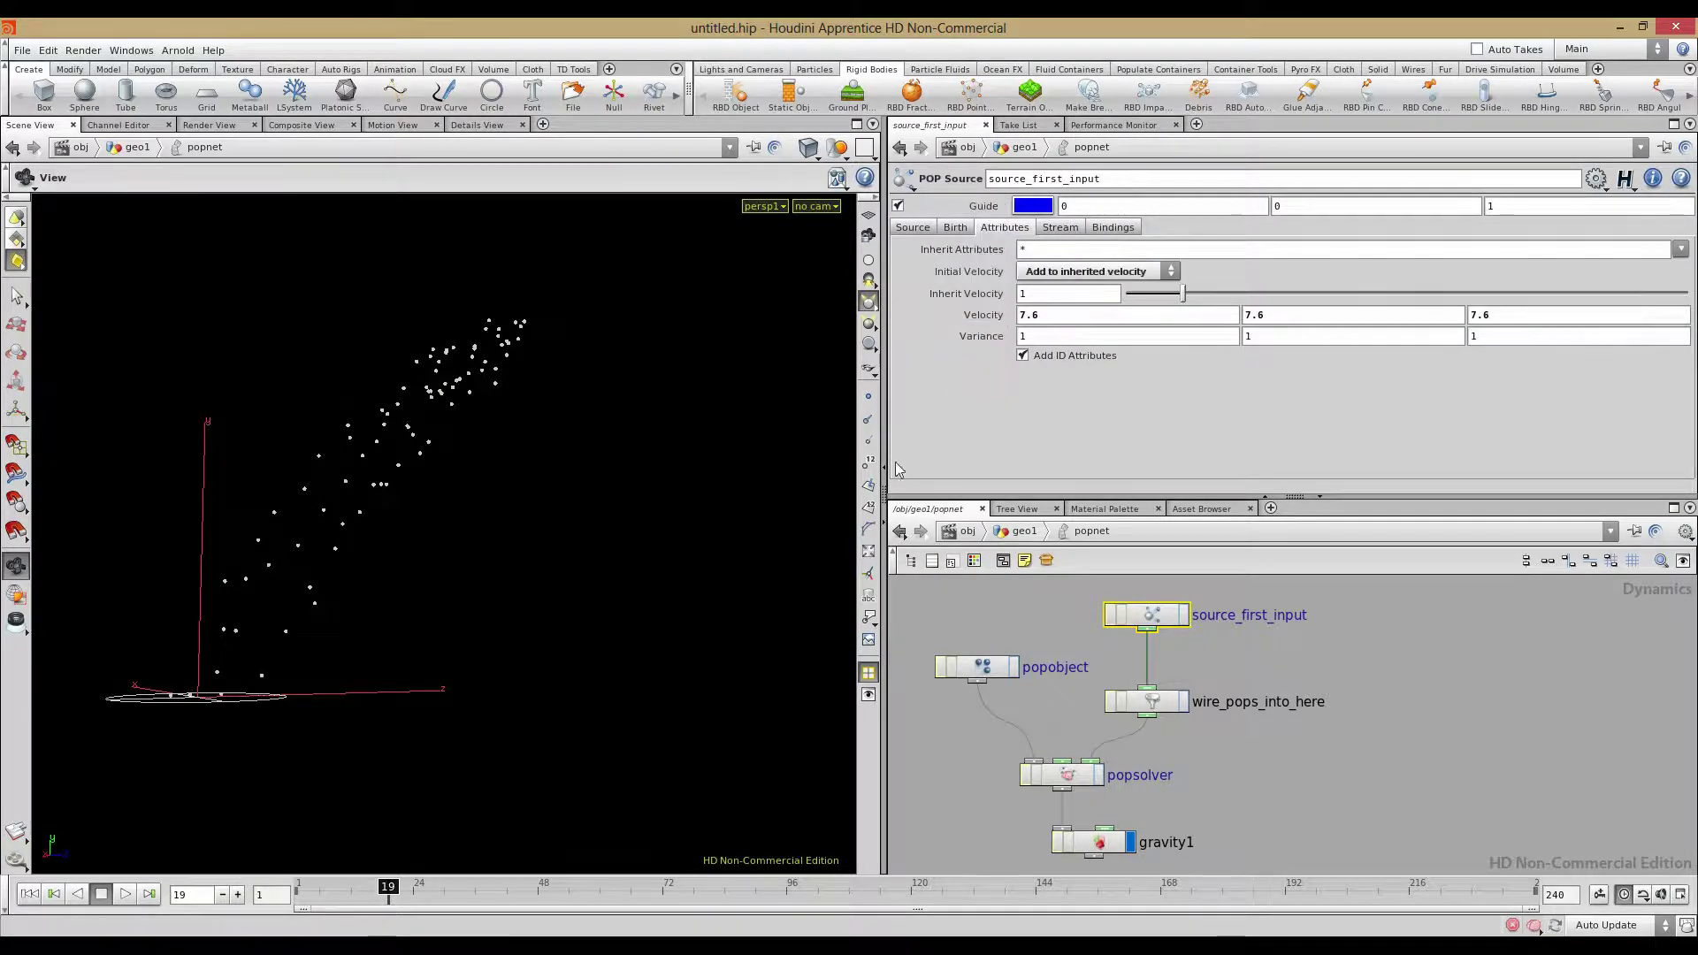
pyautogui.click(29, 894)
pyautogui.click(124, 895)
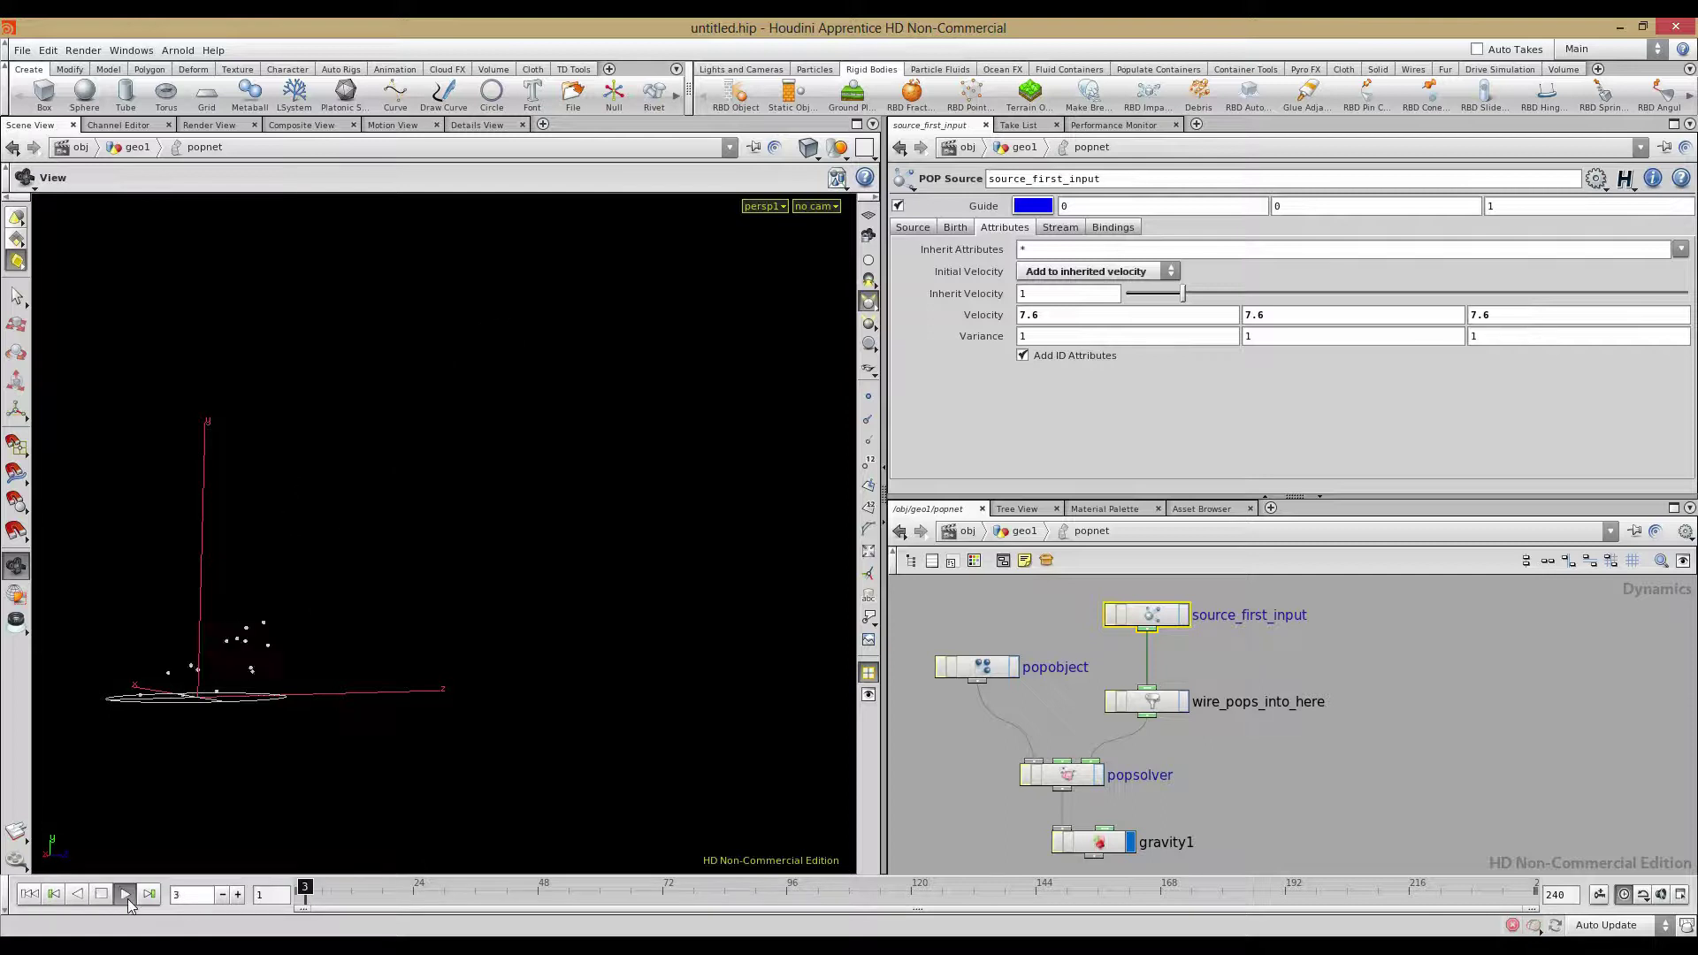
pyautogui.click(103, 895)
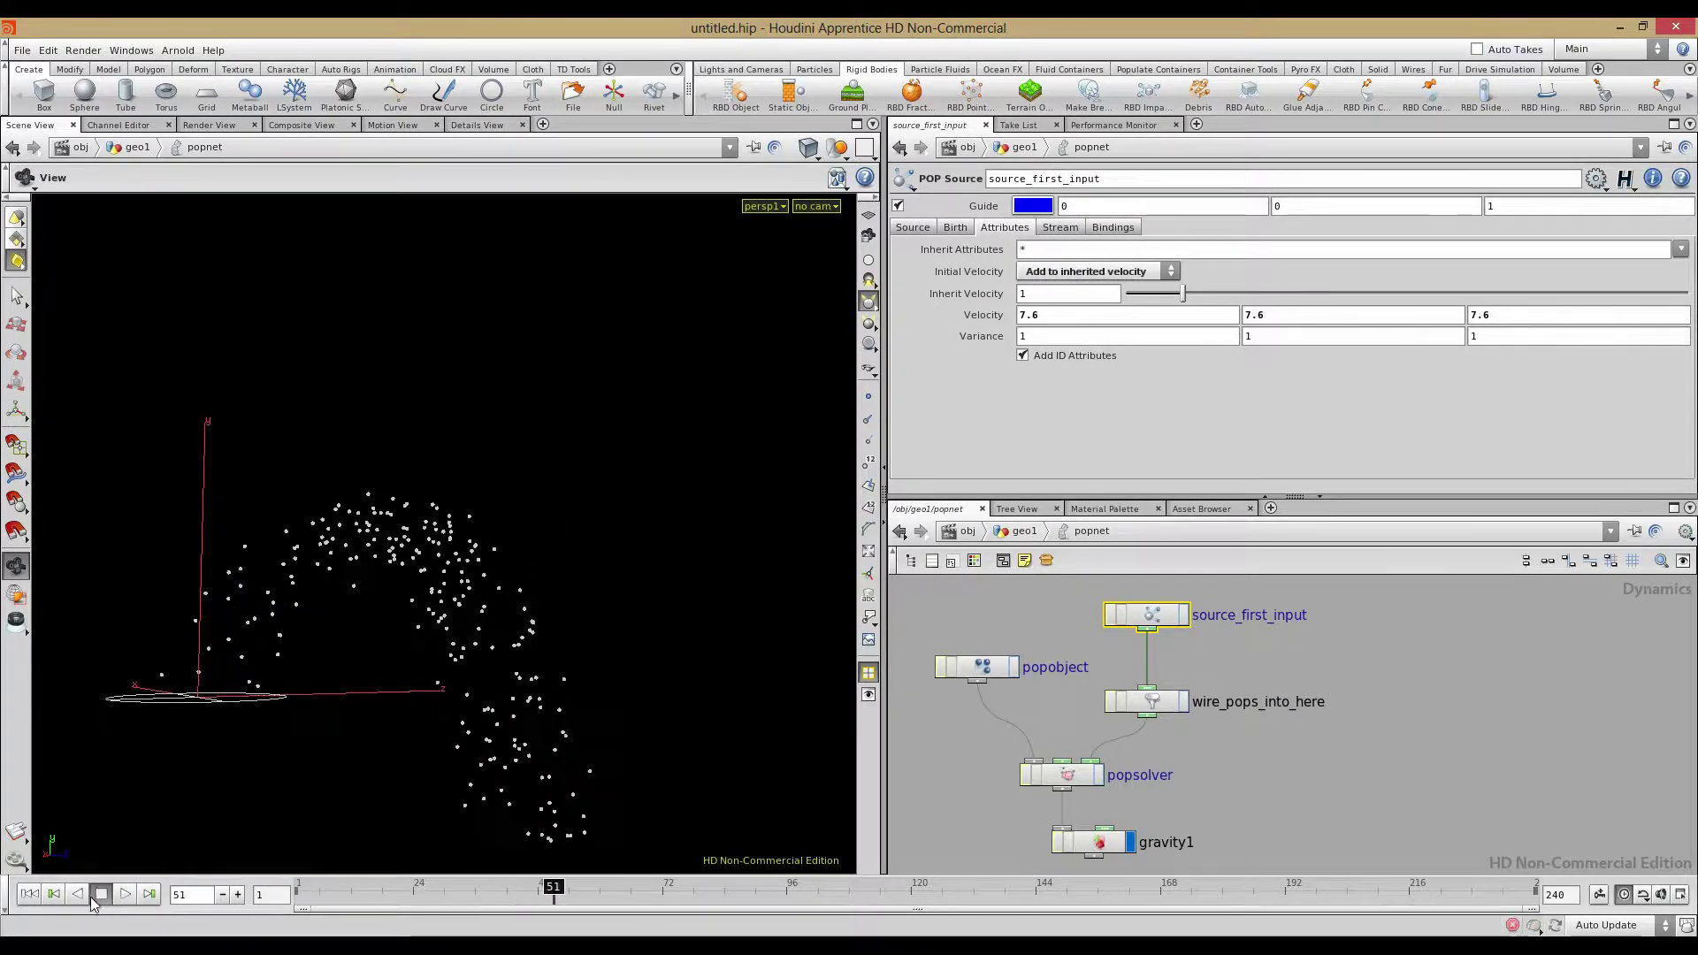
pyautogui.click(29, 894)
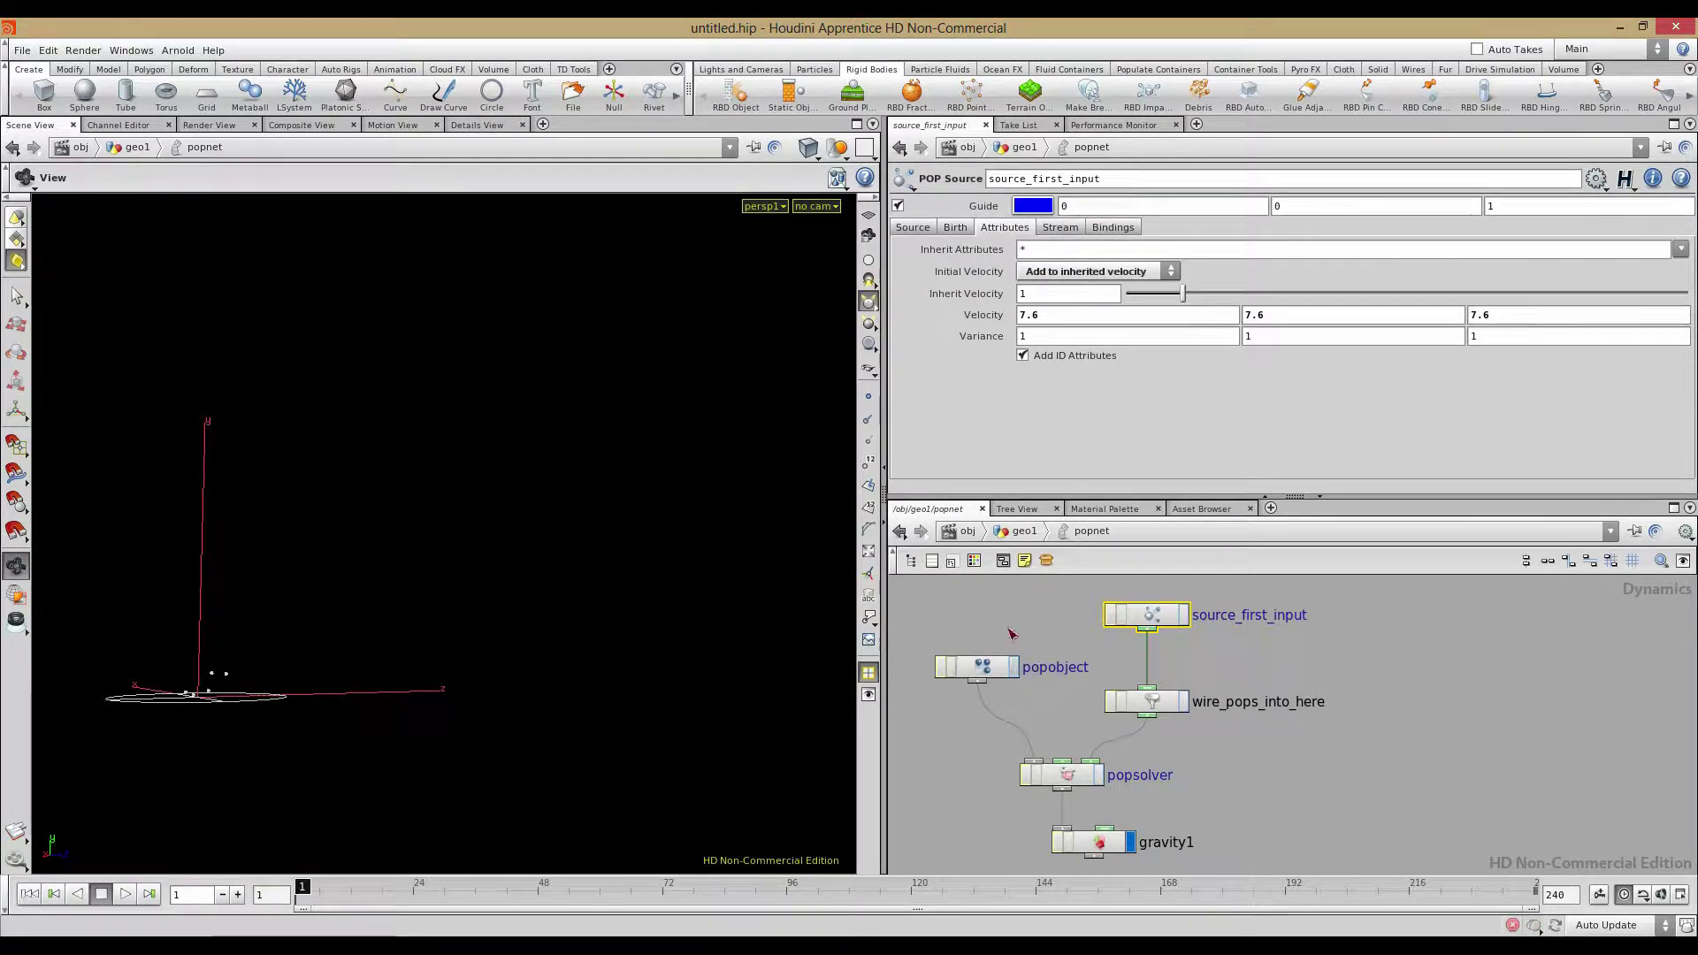
# Examine popobject's Collisions and Physical settings
pyautogui.click(974, 661)
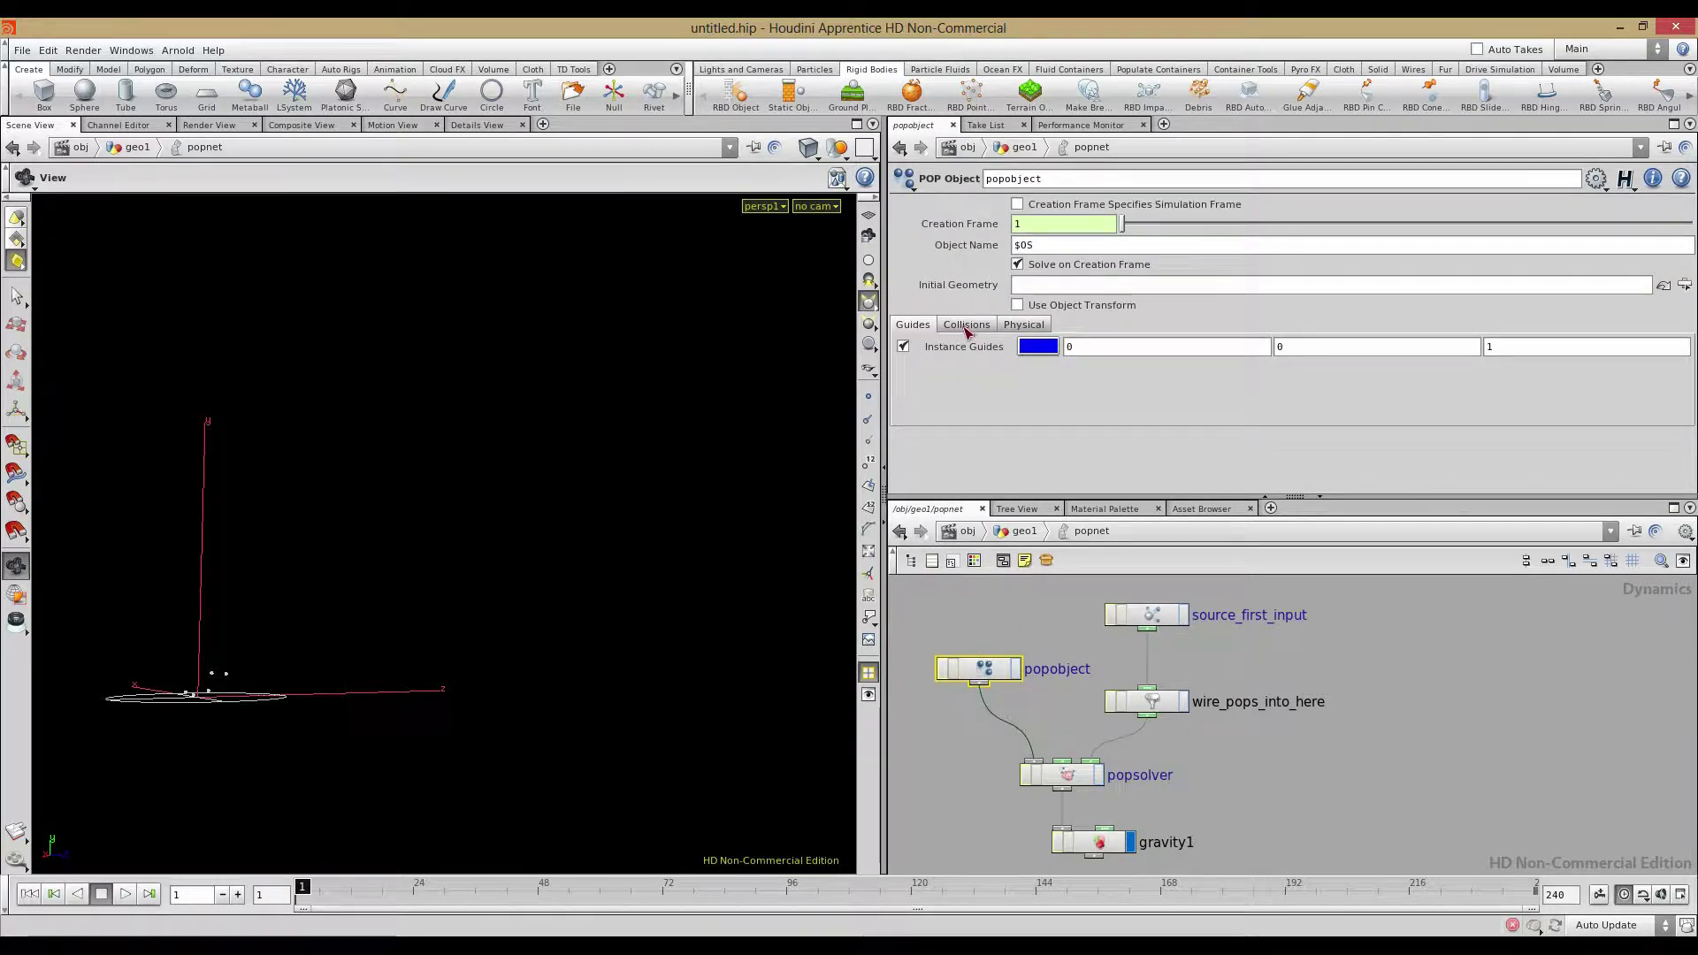
pyautogui.click(1062, 785)
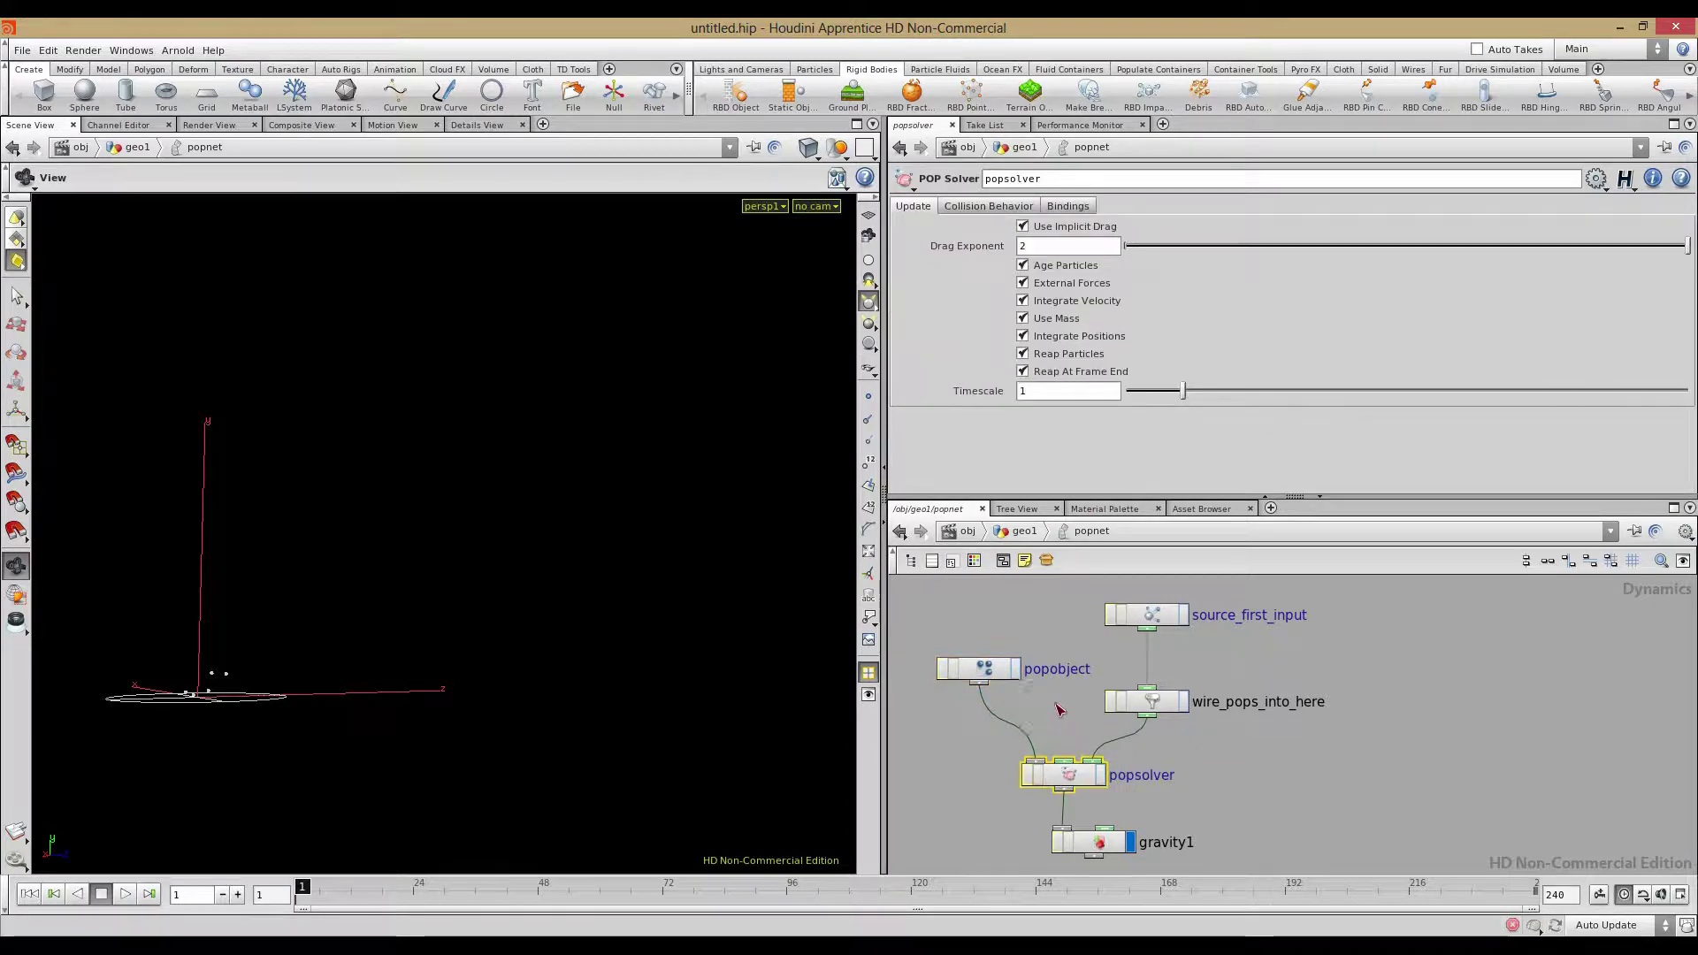
pyautogui.click(970, 672)
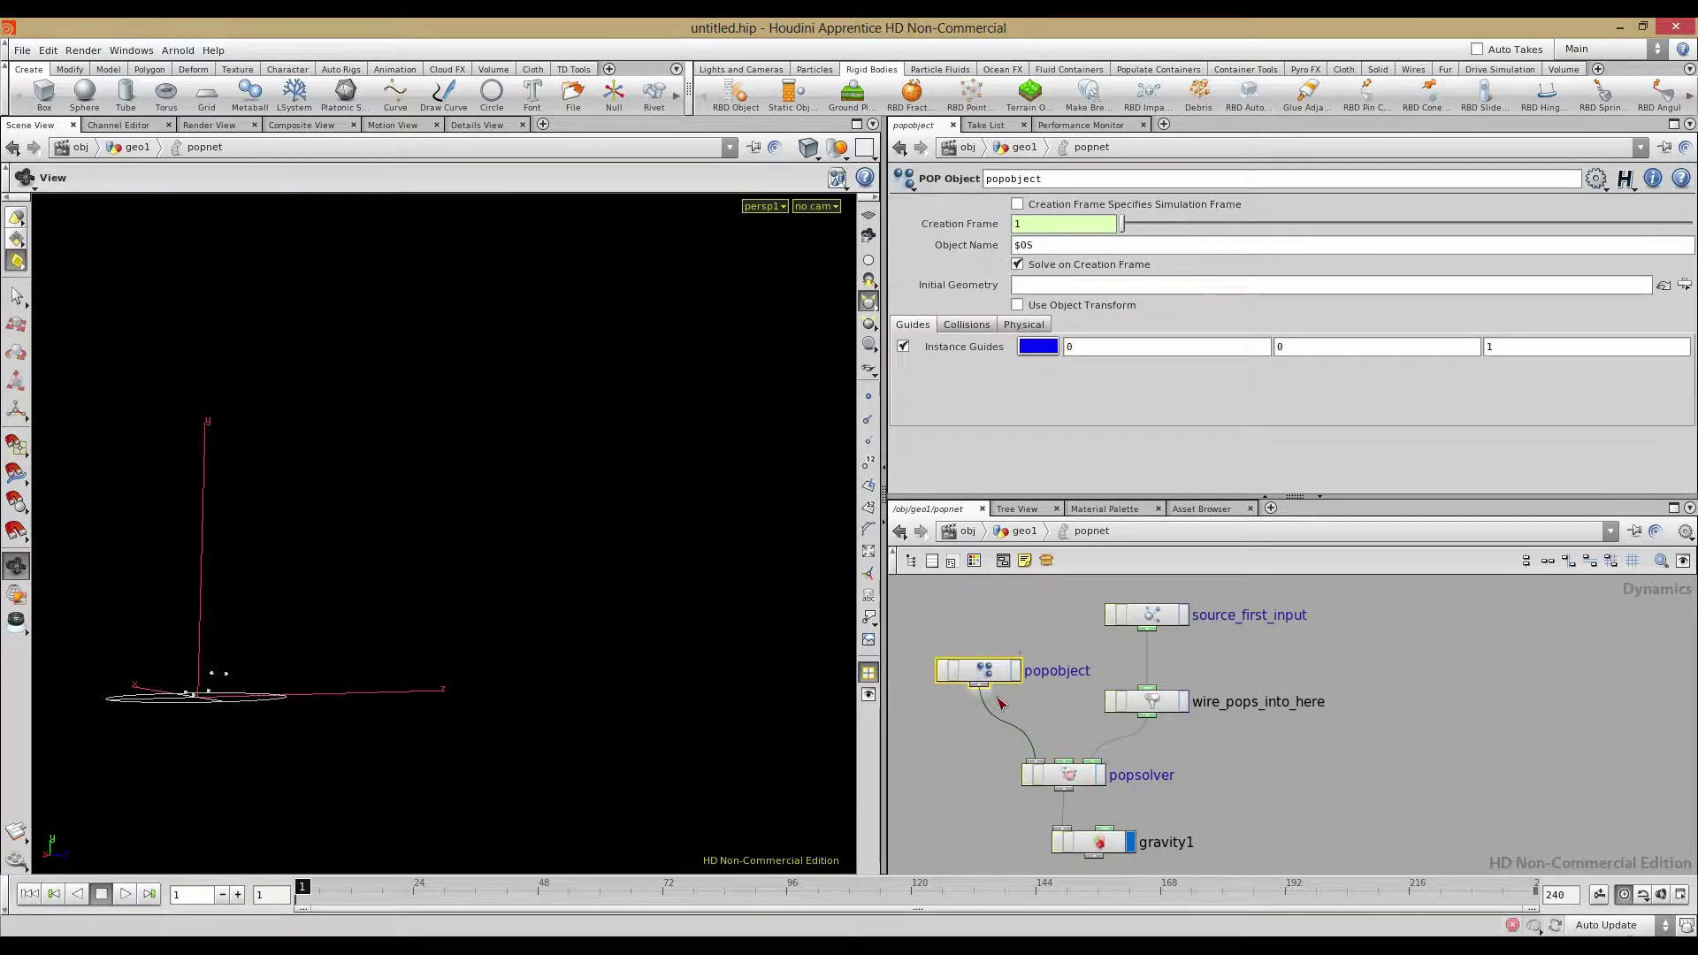
pyautogui.click(968, 325)
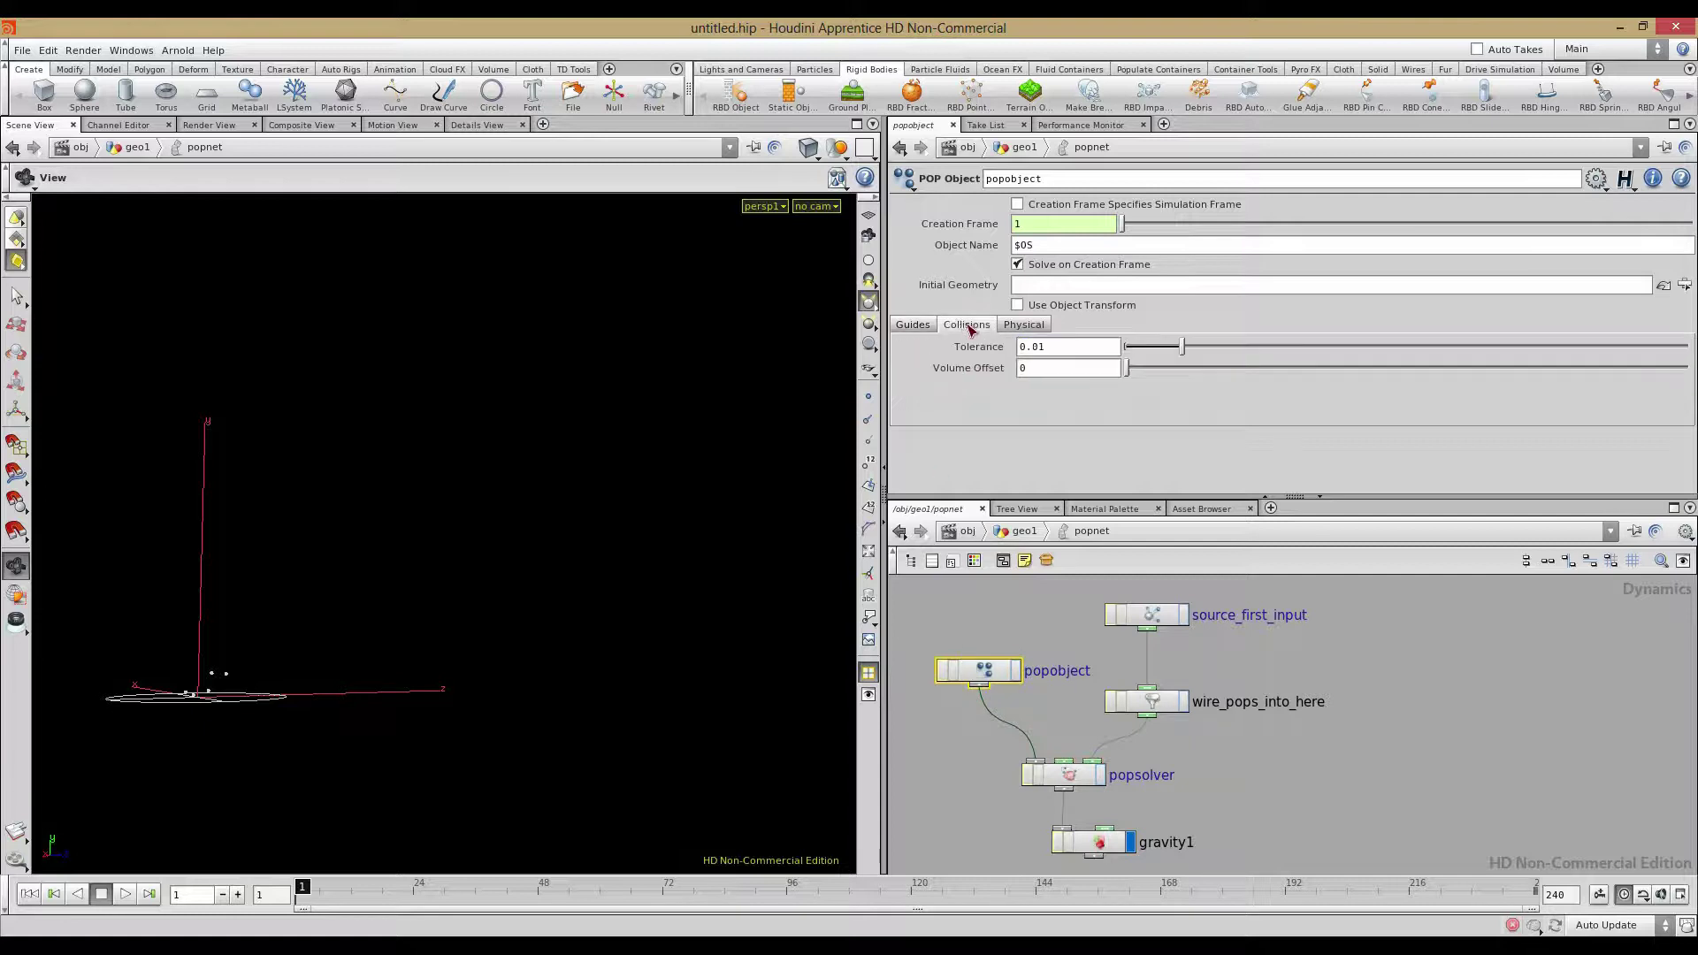
pyautogui.click(1024, 325)
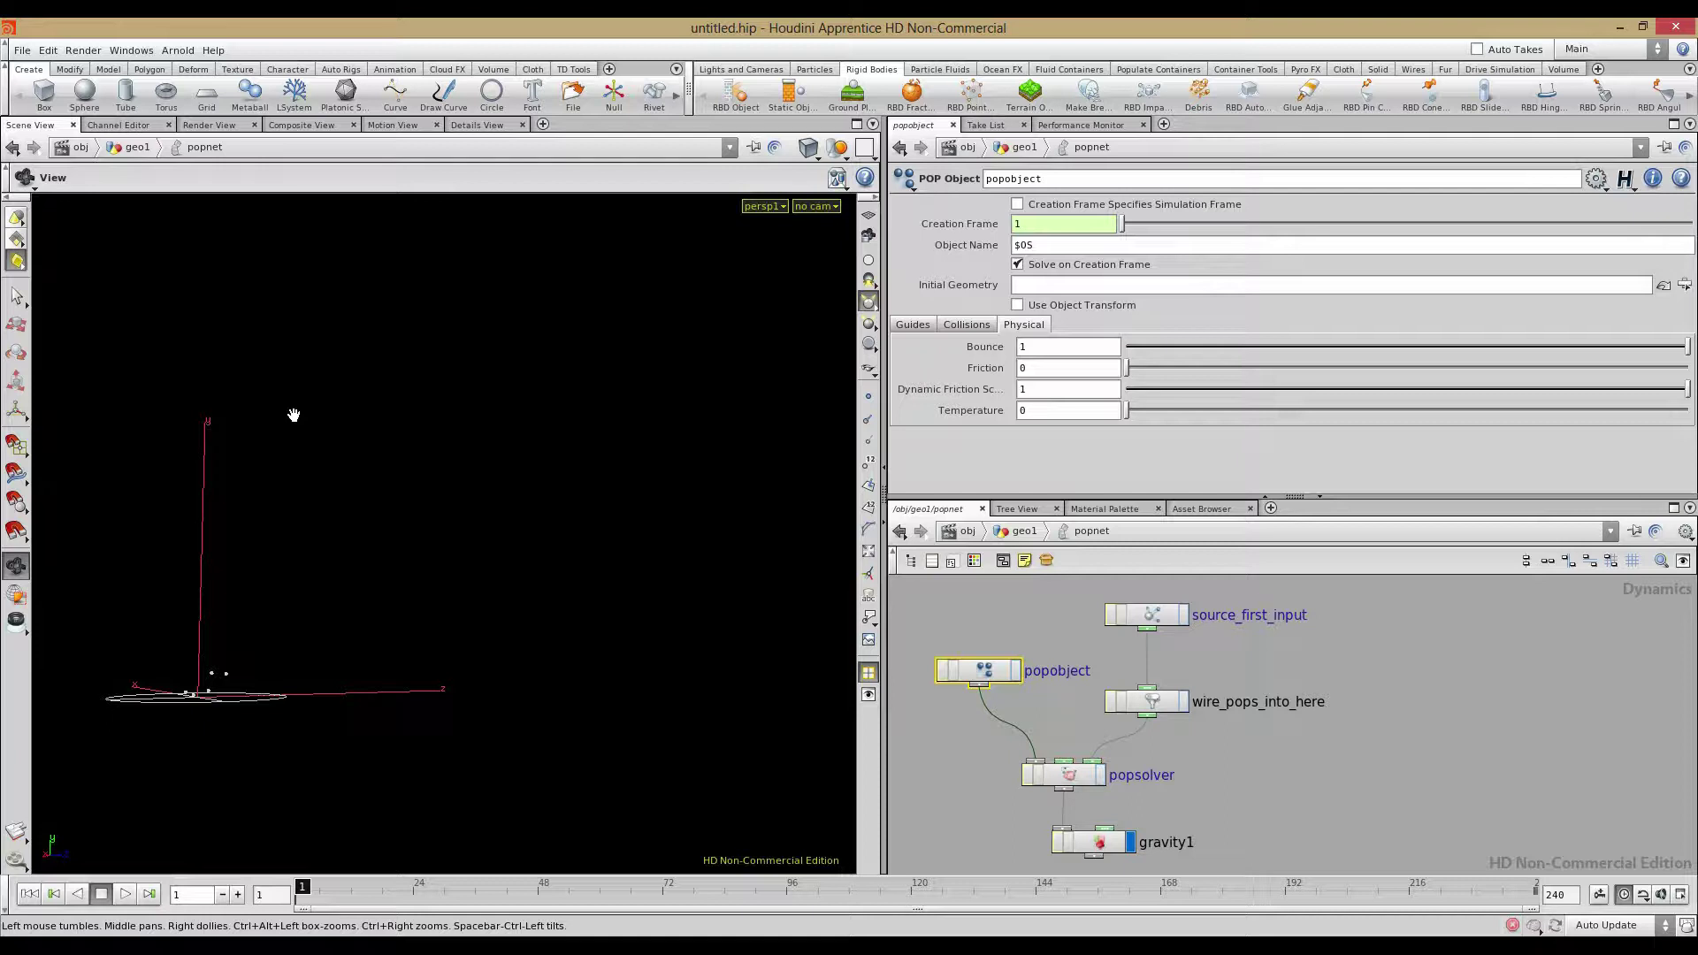
pyautogui.moveTo(419, 447); pyautogui.dragTo(292, 620)
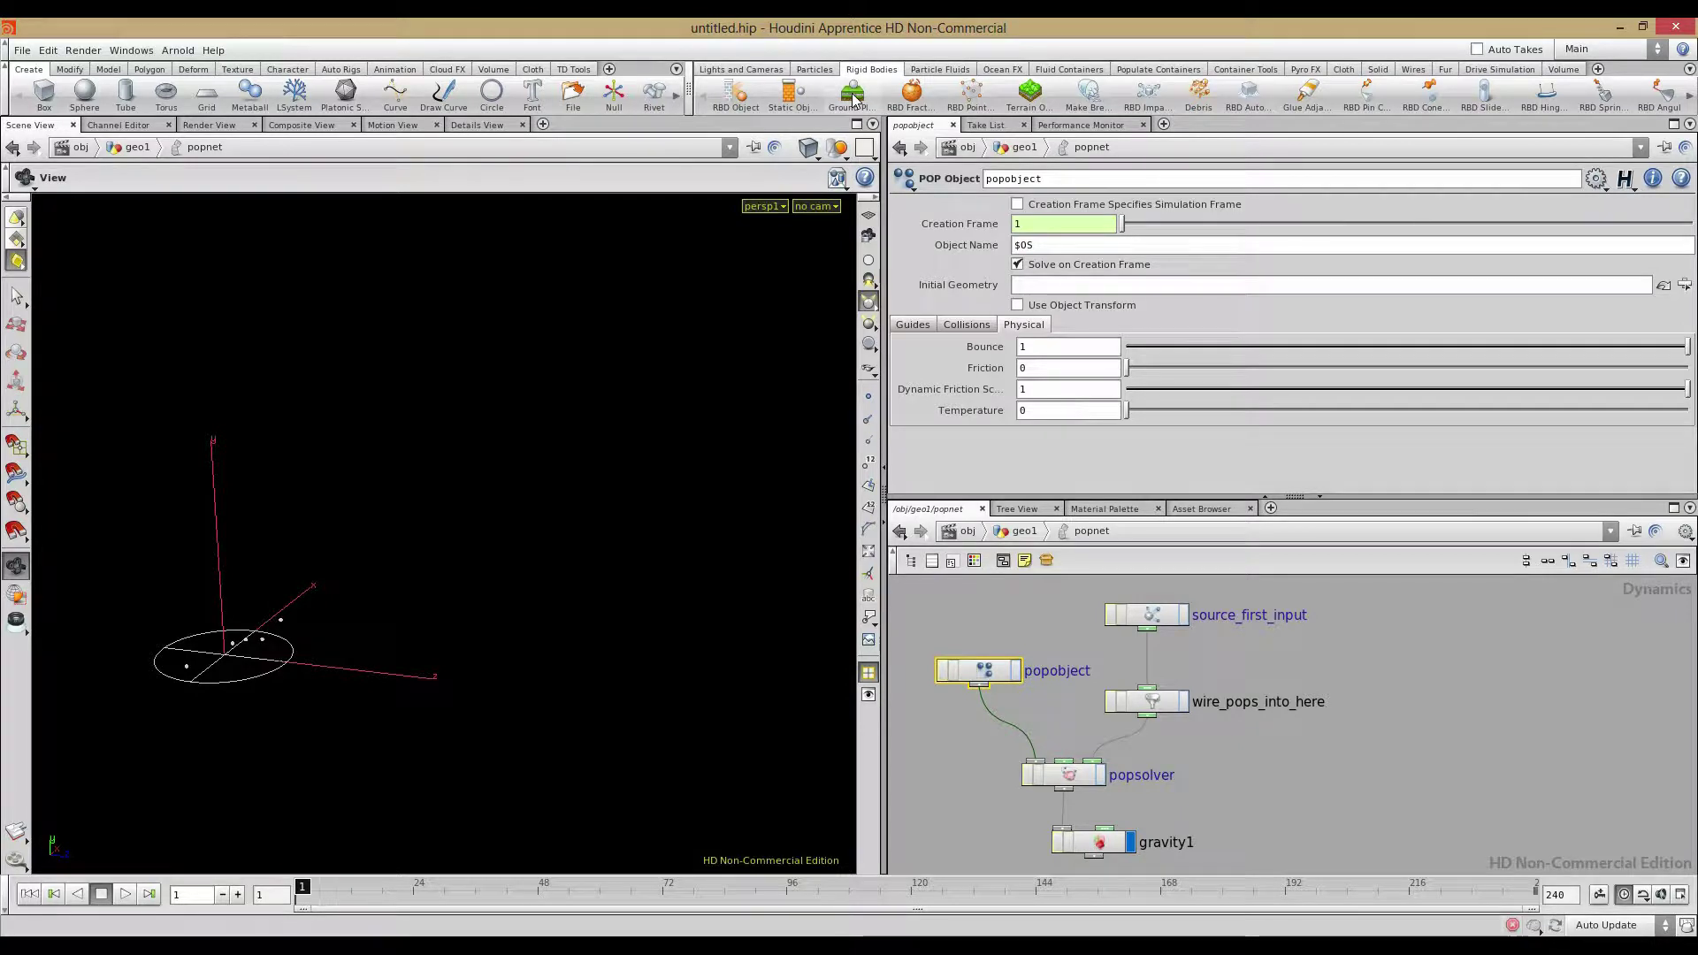
# Examine popsolver's Collision Behavior, Bindings and Update settings
pyautogui.moveTo(1361, 669); pyautogui.dragTo(1380, 627, button='middle')
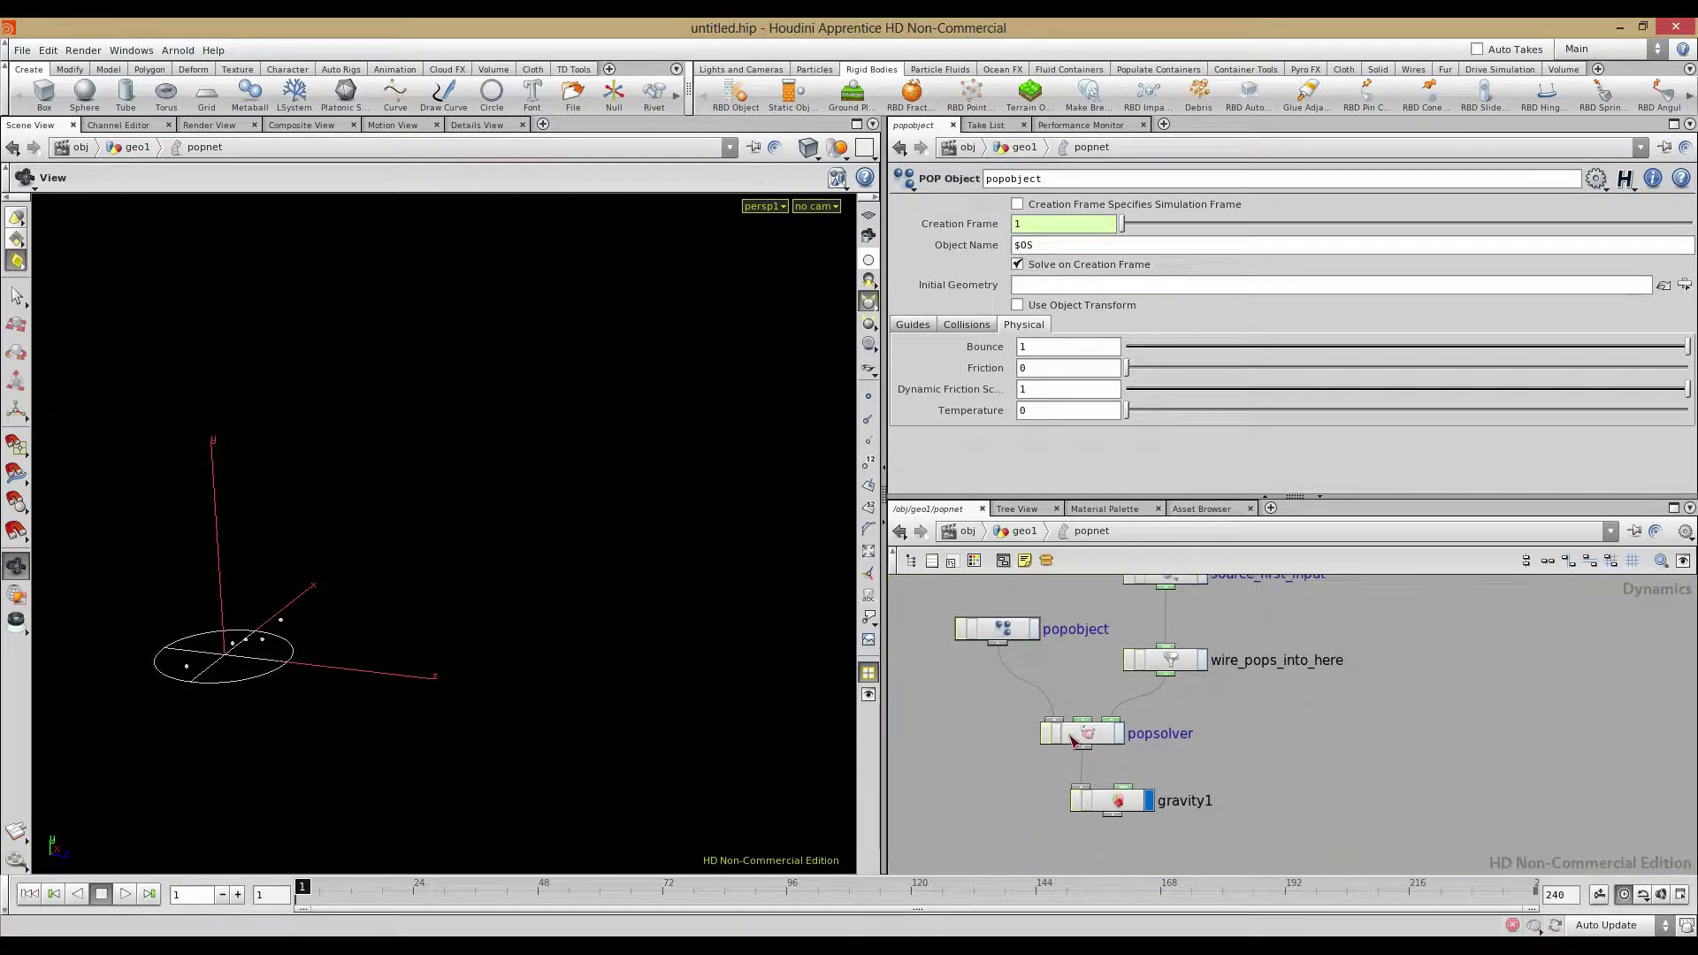
pyautogui.click(1077, 740)
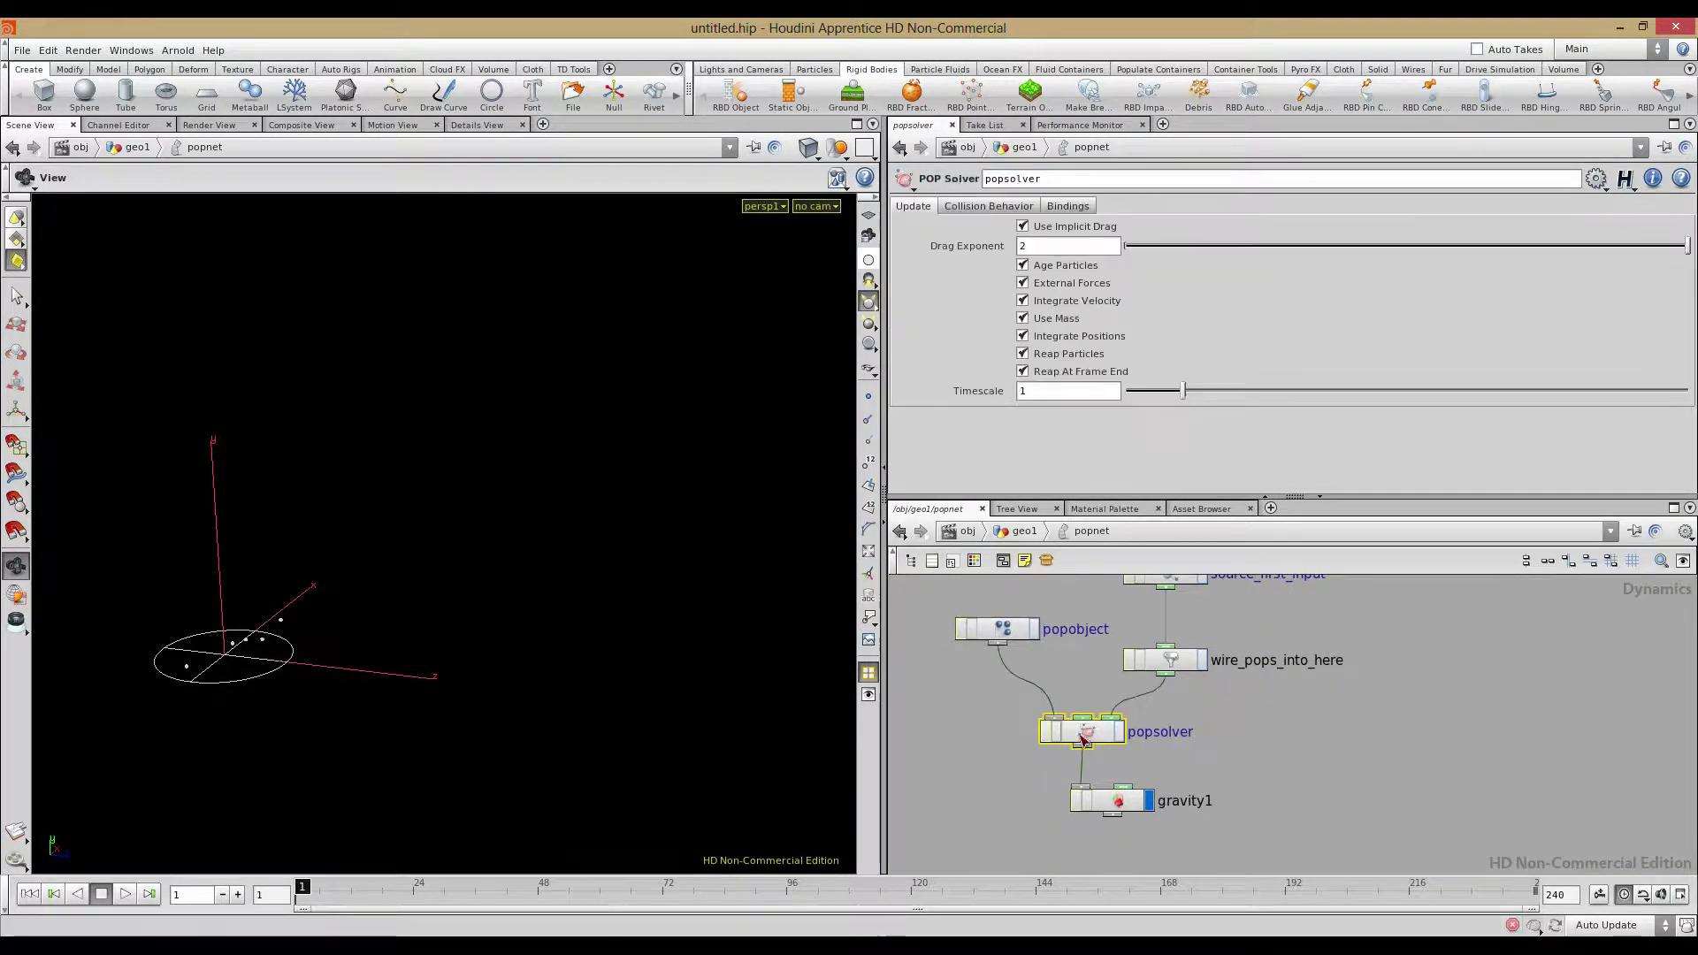
pyautogui.click(988, 205)
pyautogui.click(1064, 205)
pyautogui.click(914, 206)
# Search the available nodes for force operators and close the list without adding one
pyautogui.click(1336, 753)
pyautogui.hotkey('ctrl', 'z')
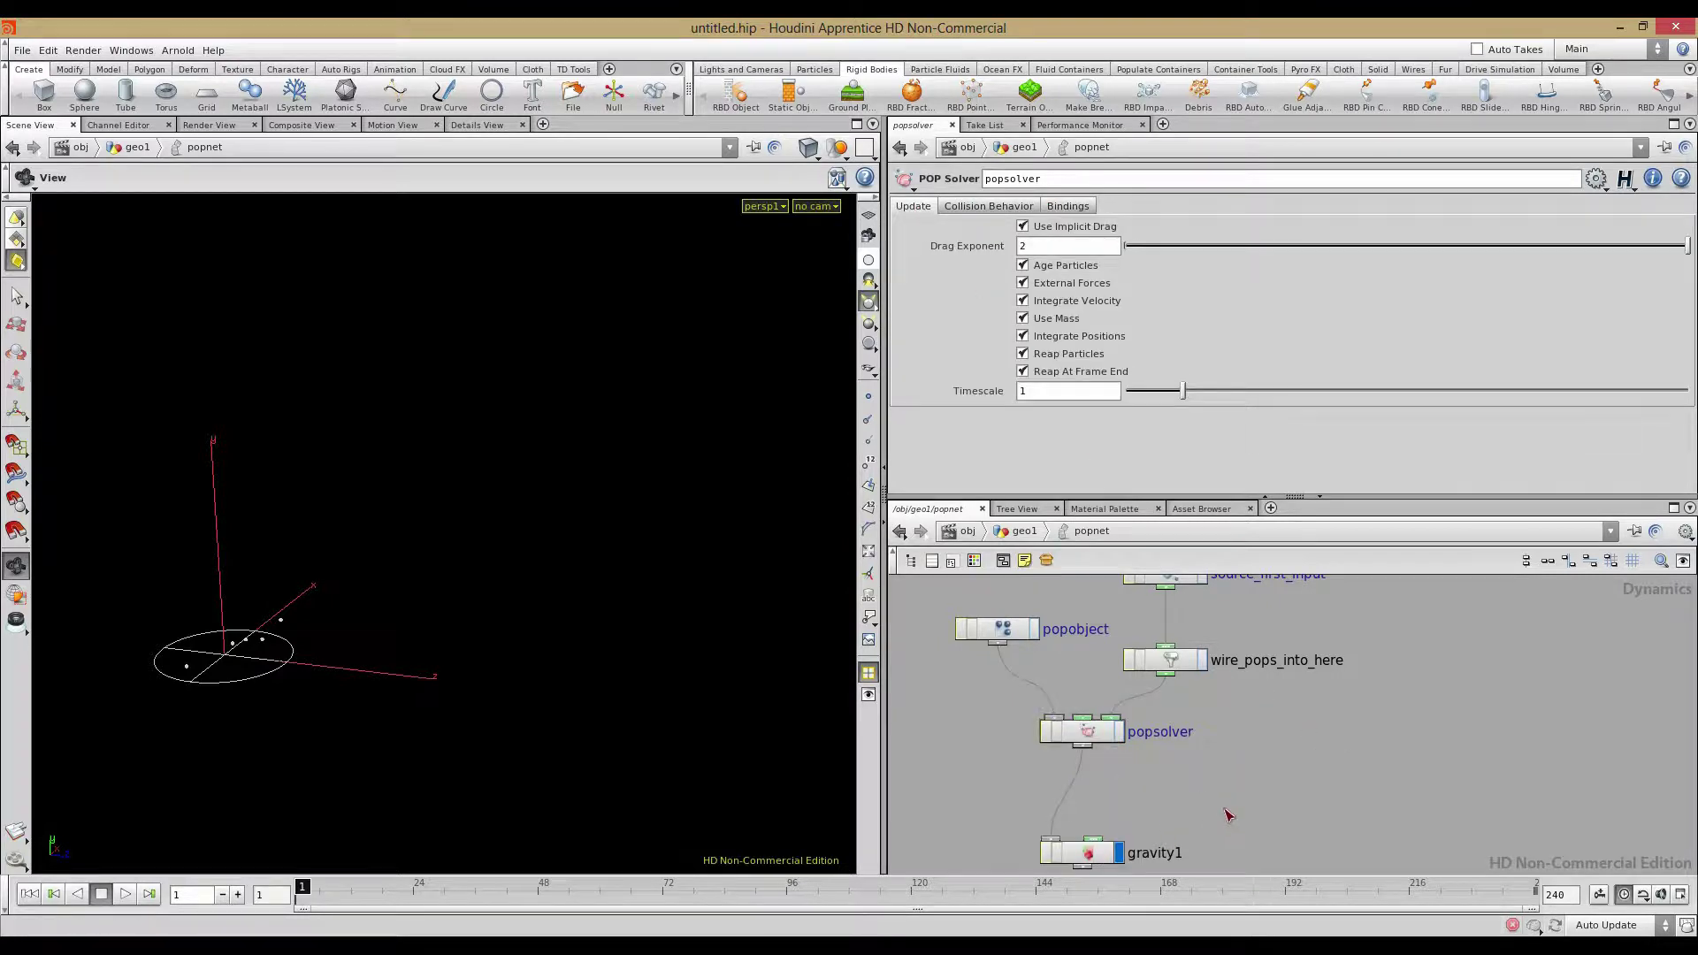
pyautogui.press('Tab')
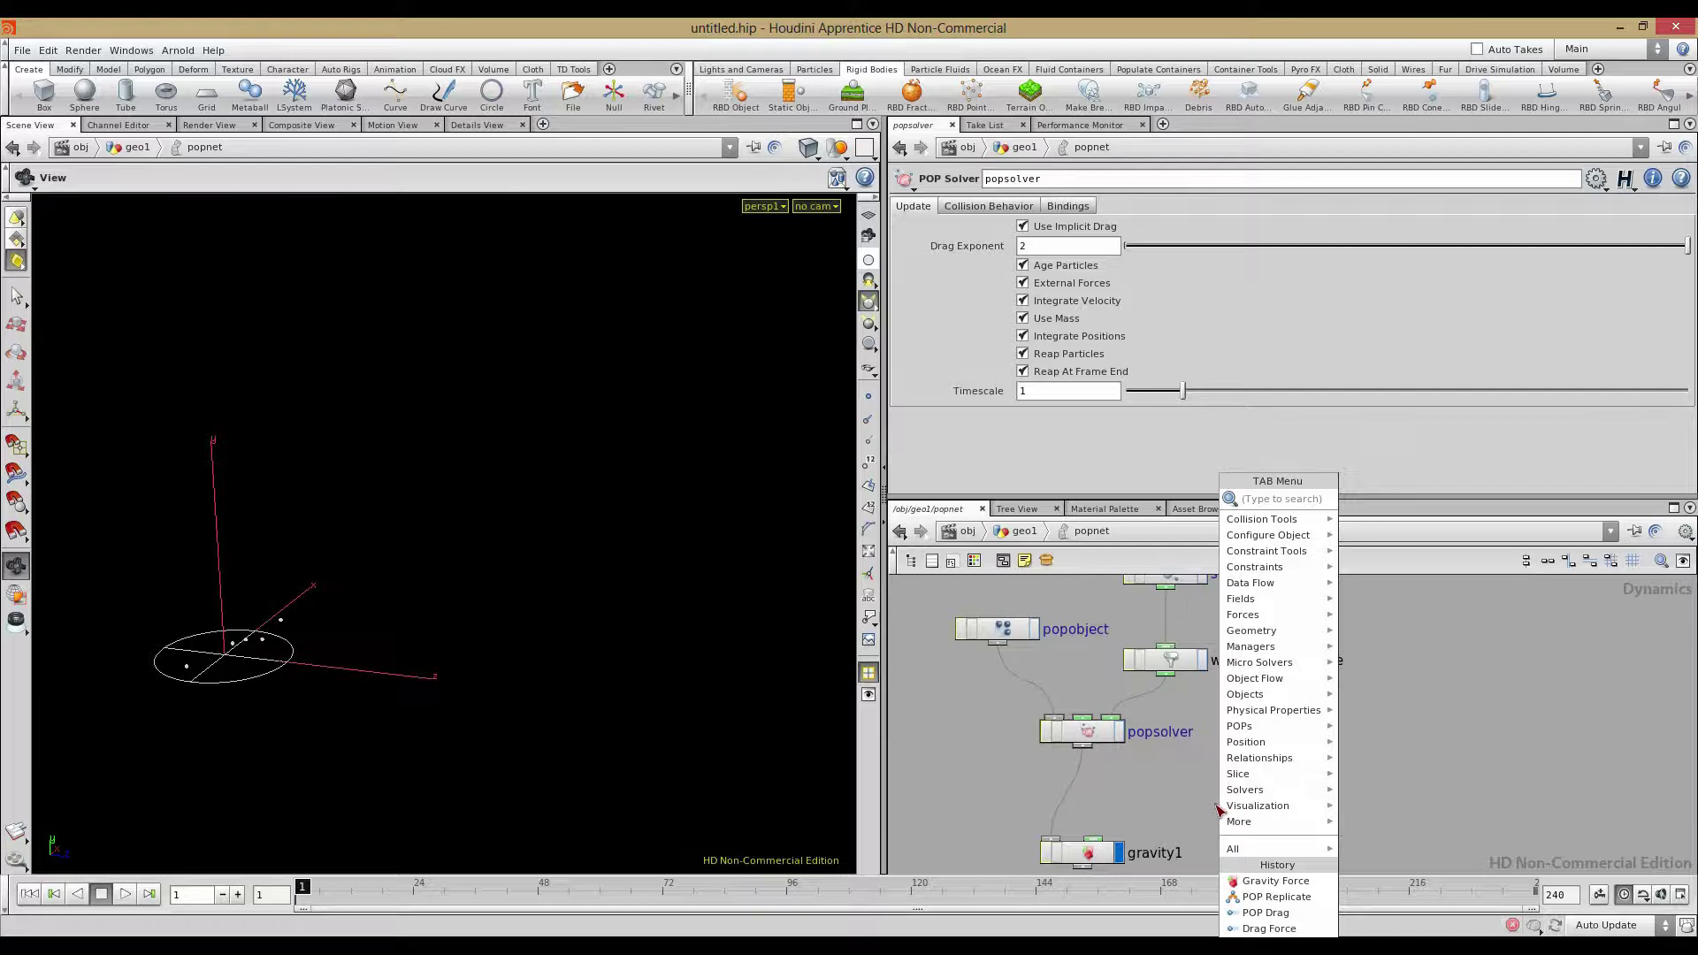
pyautogui.write('f')
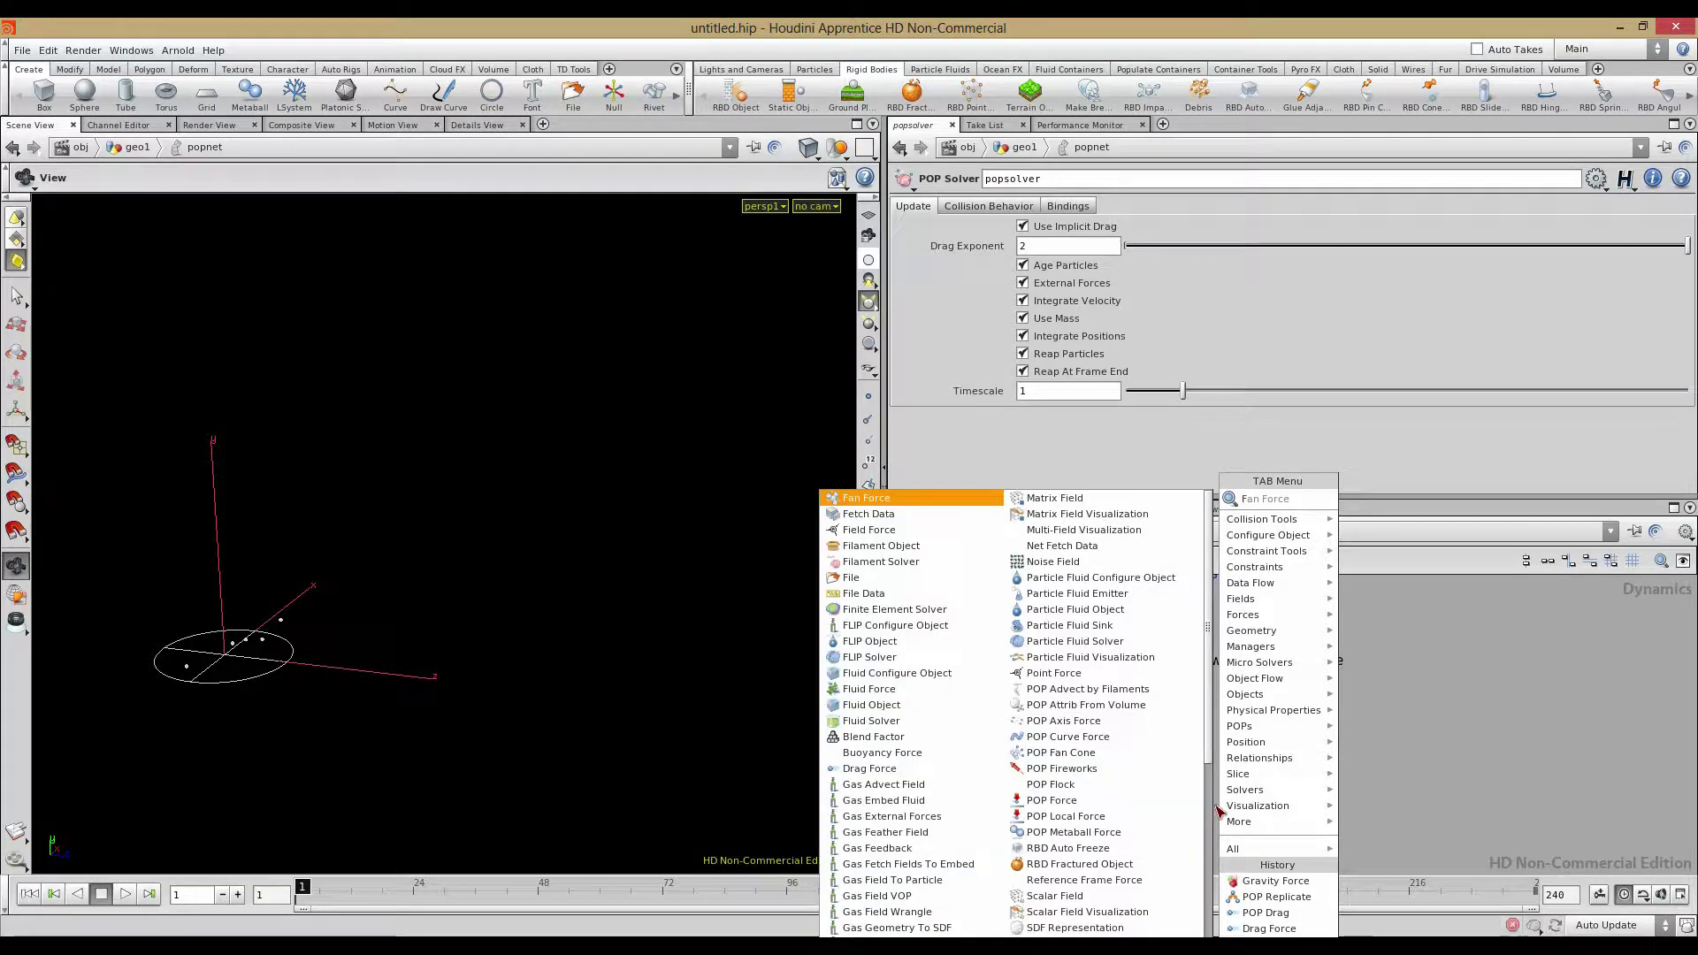
pyautogui.write('or')
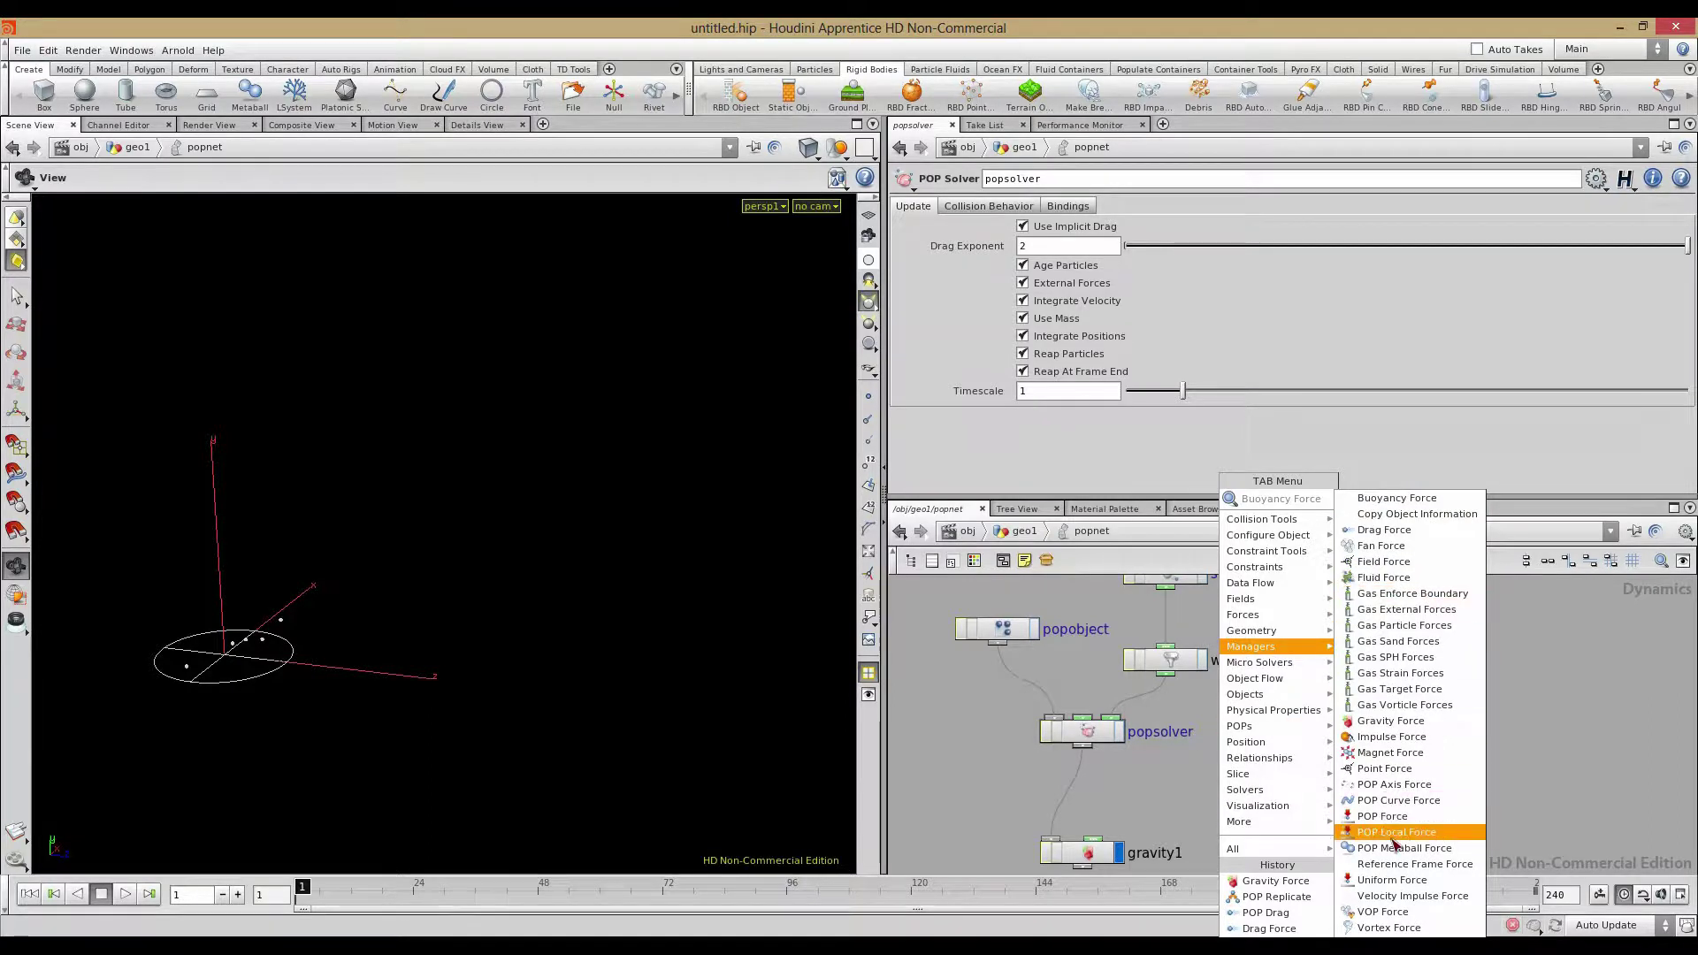
pyautogui.click(1181, 789)
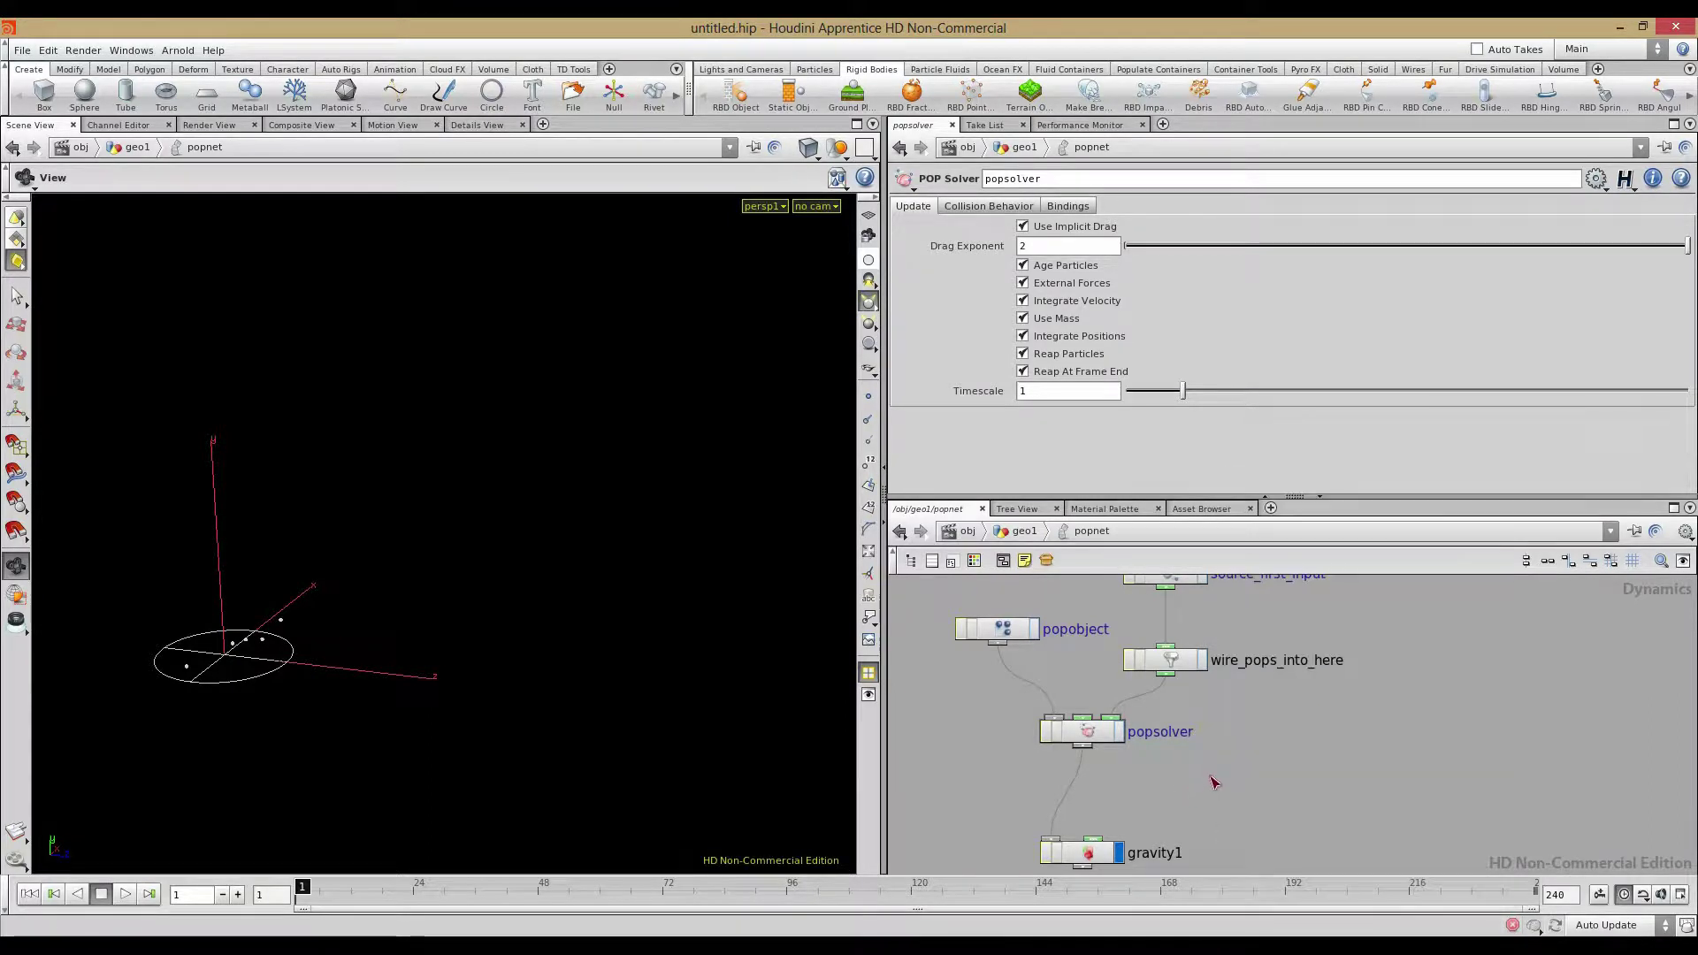
# Add a POP Force node to the popnet network, beside popsolver
pyautogui.press('Tab')
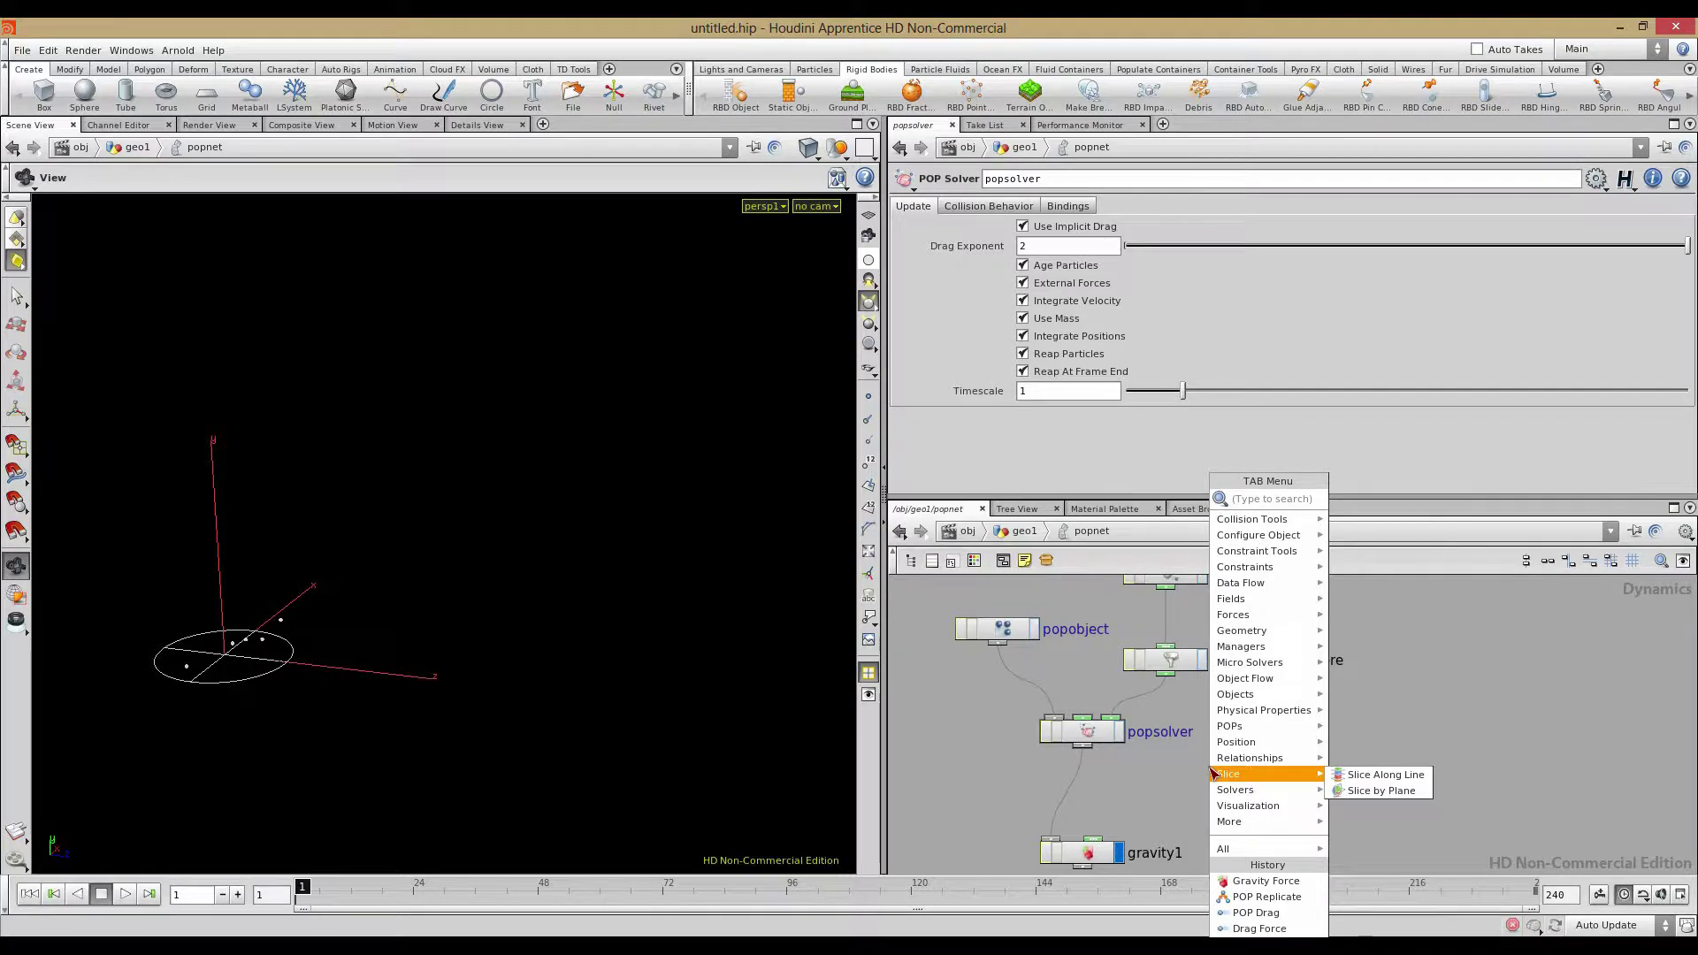
pyautogui.write('pop')
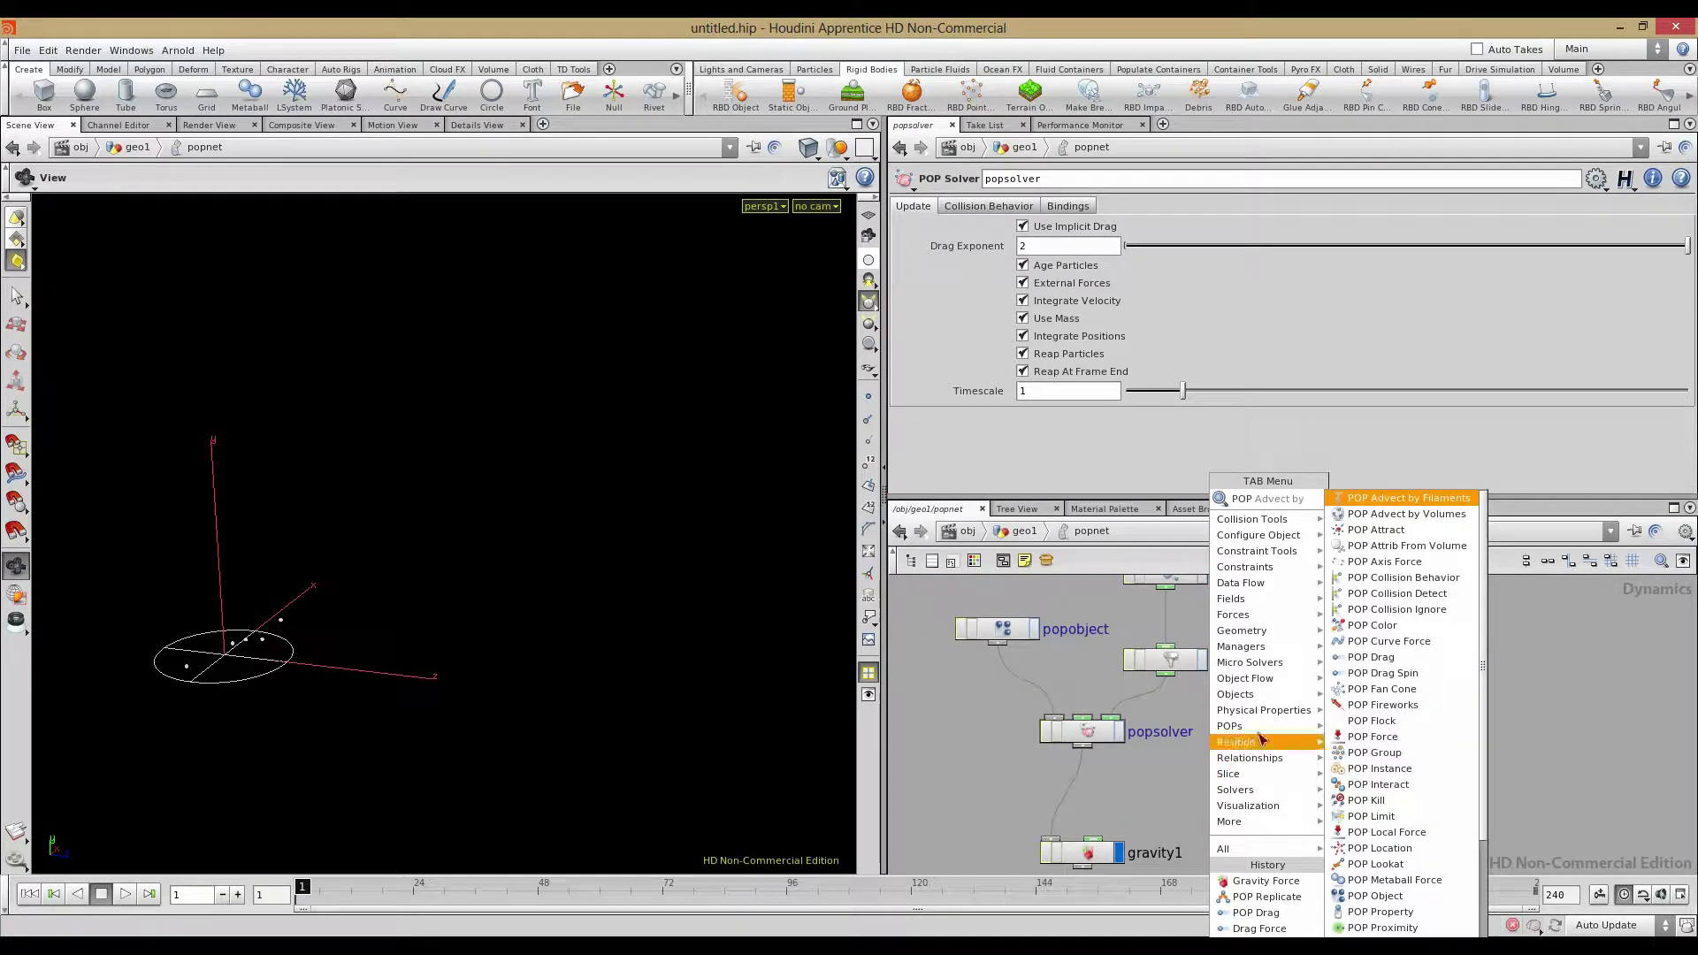
pyautogui.scroll(-2, 1376, 664)
pyautogui.scroll(-2, 1370, 699)
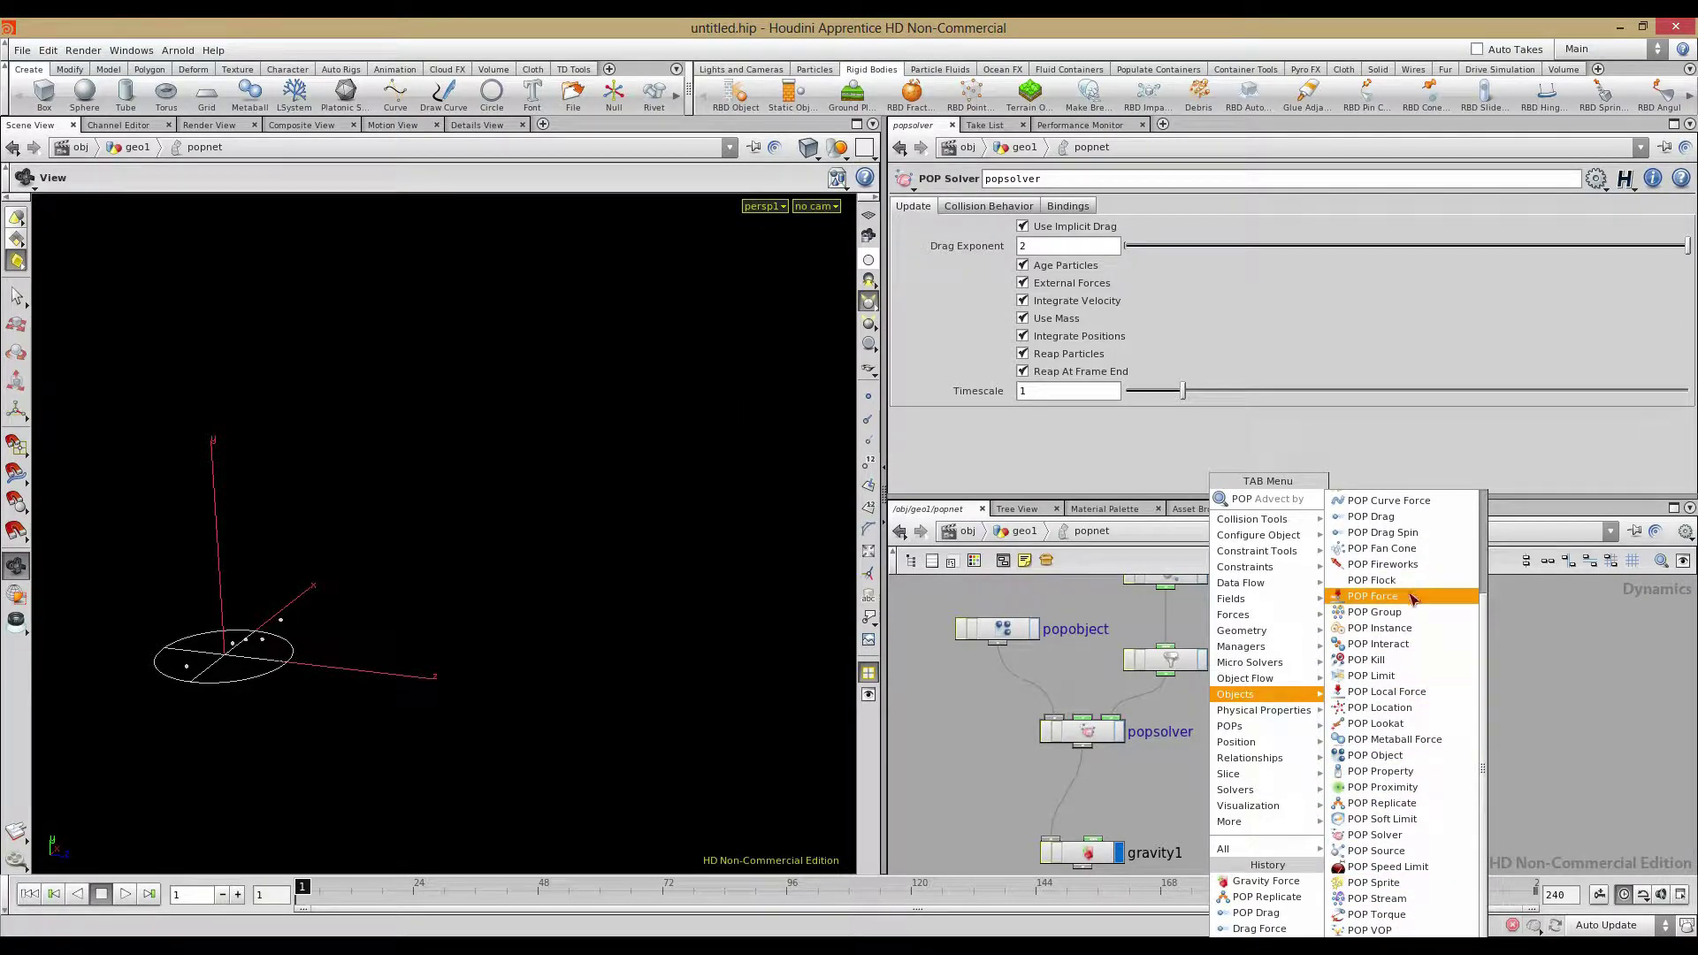
pyautogui.scroll(3, 1413, 599)
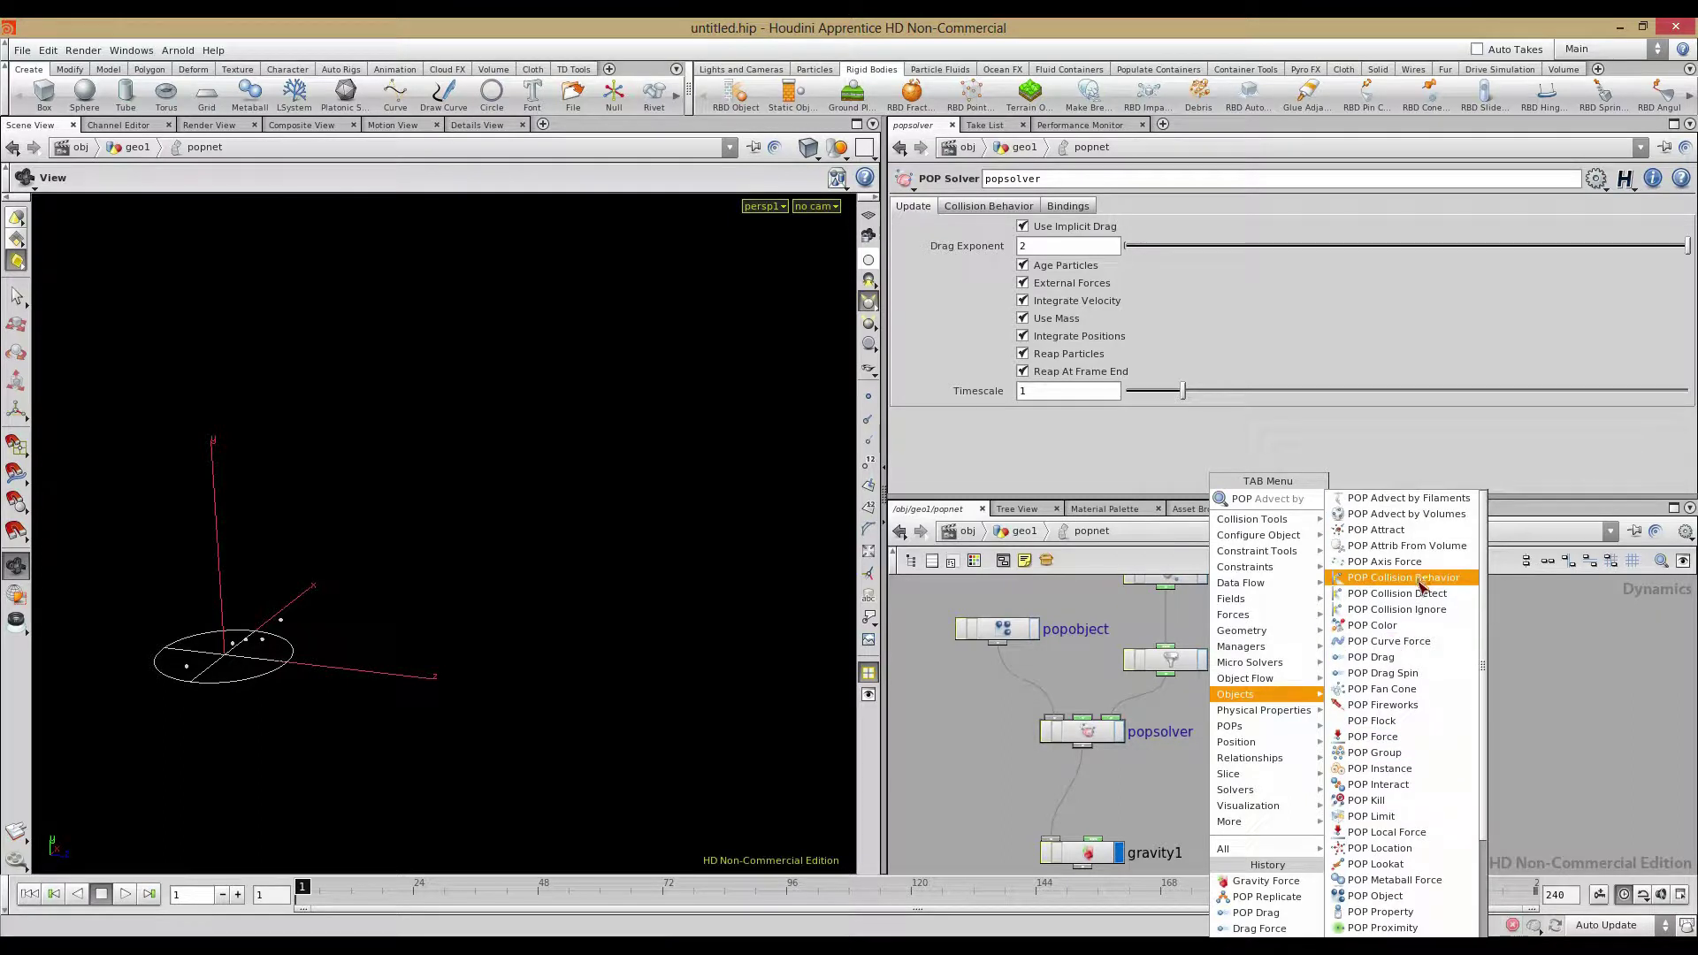
pyautogui.click(1371, 738)
pyautogui.click(1318, 715)
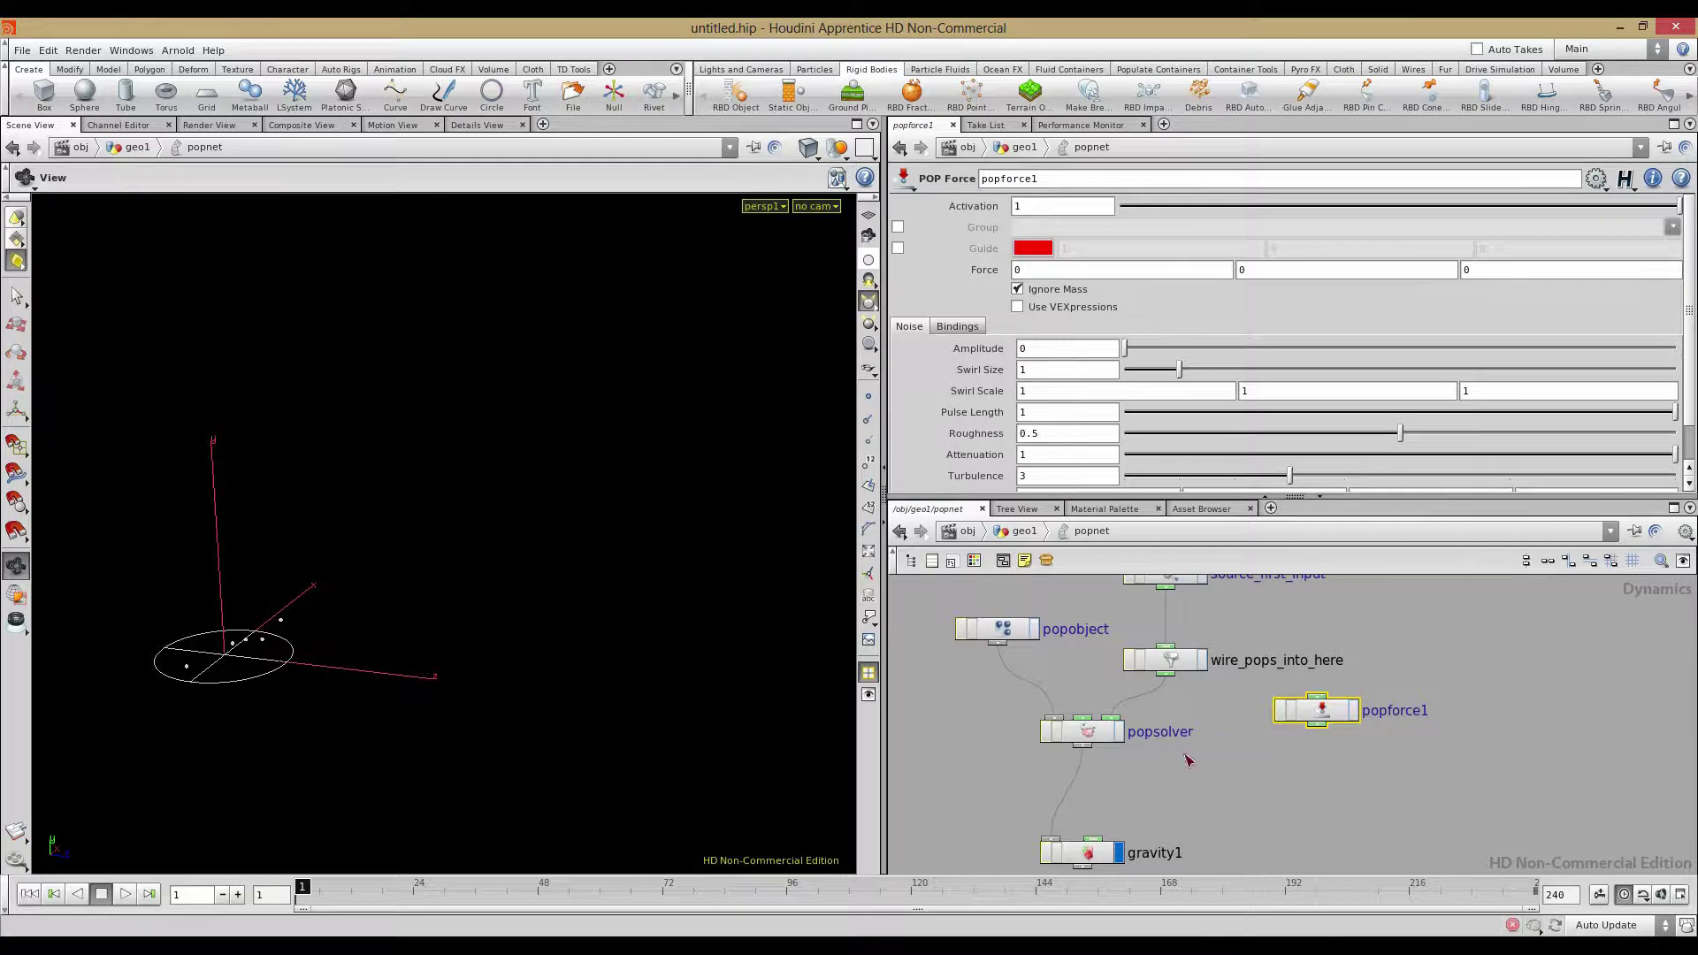
# Space out the network nodes and insert popforce1 into the connection between wire_pops_into_here and popsolver
pyautogui.moveTo(1086, 734); pyautogui.dragTo(1062, 786)
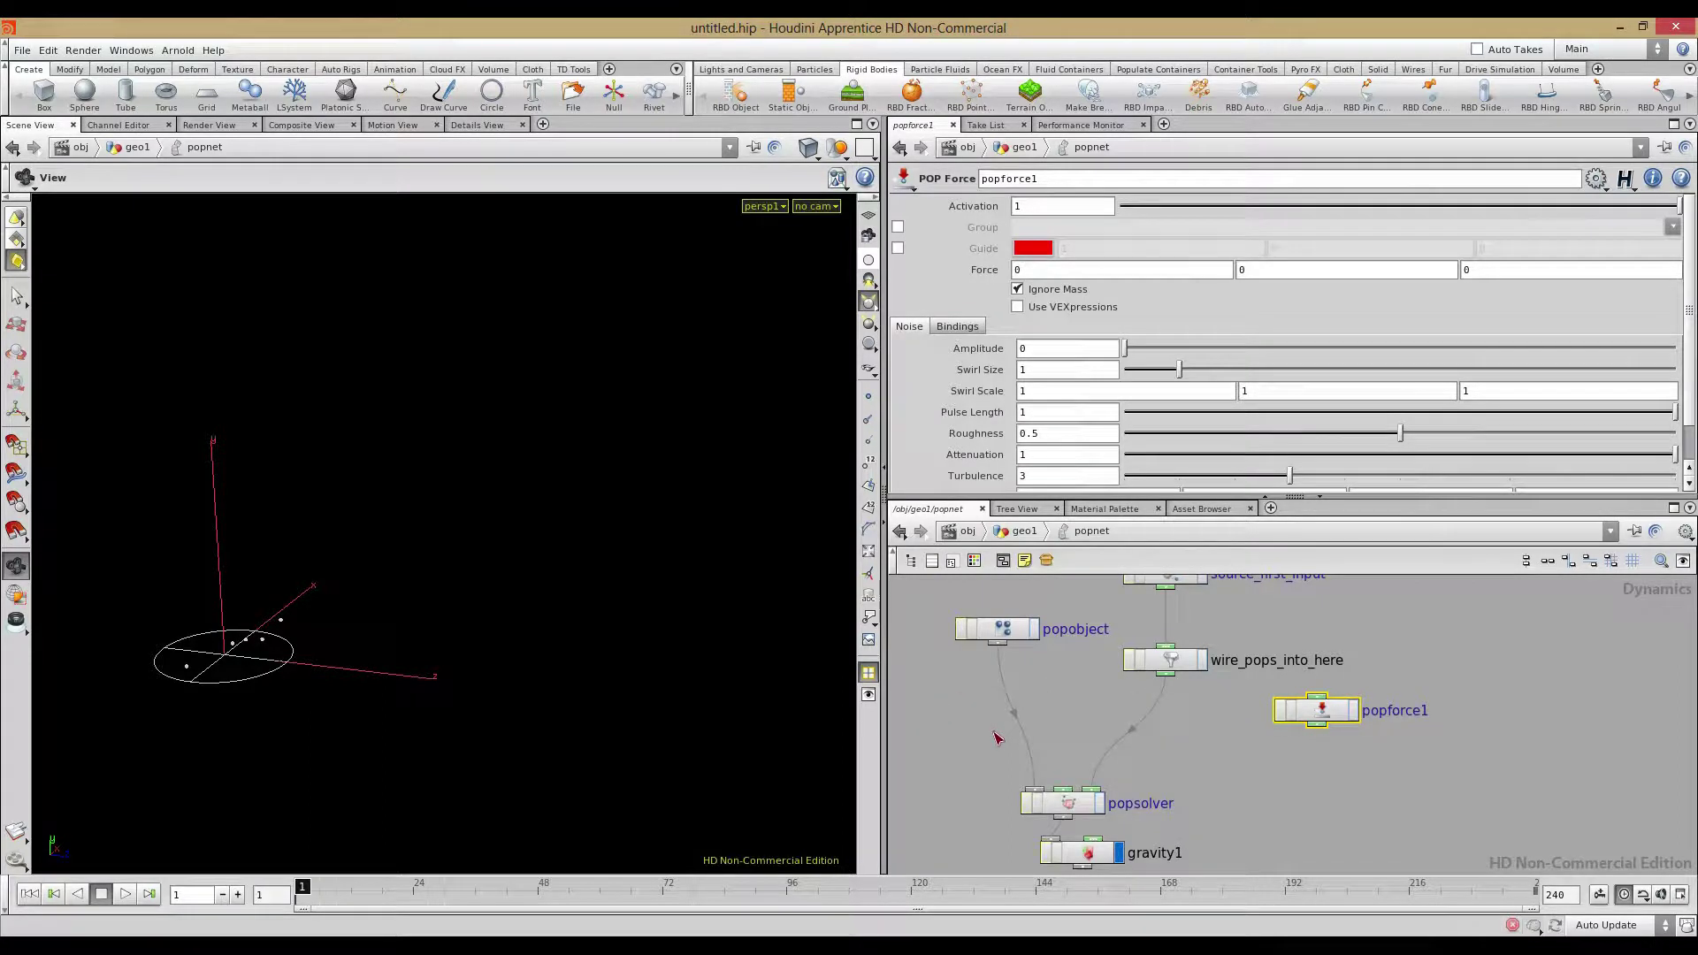
pyautogui.press('l')
pyautogui.scroll(-3, 1073, 732)
pyautogui.moveTo(1154, 661); pyautogui.dragTo(1116, 705, button='middle')
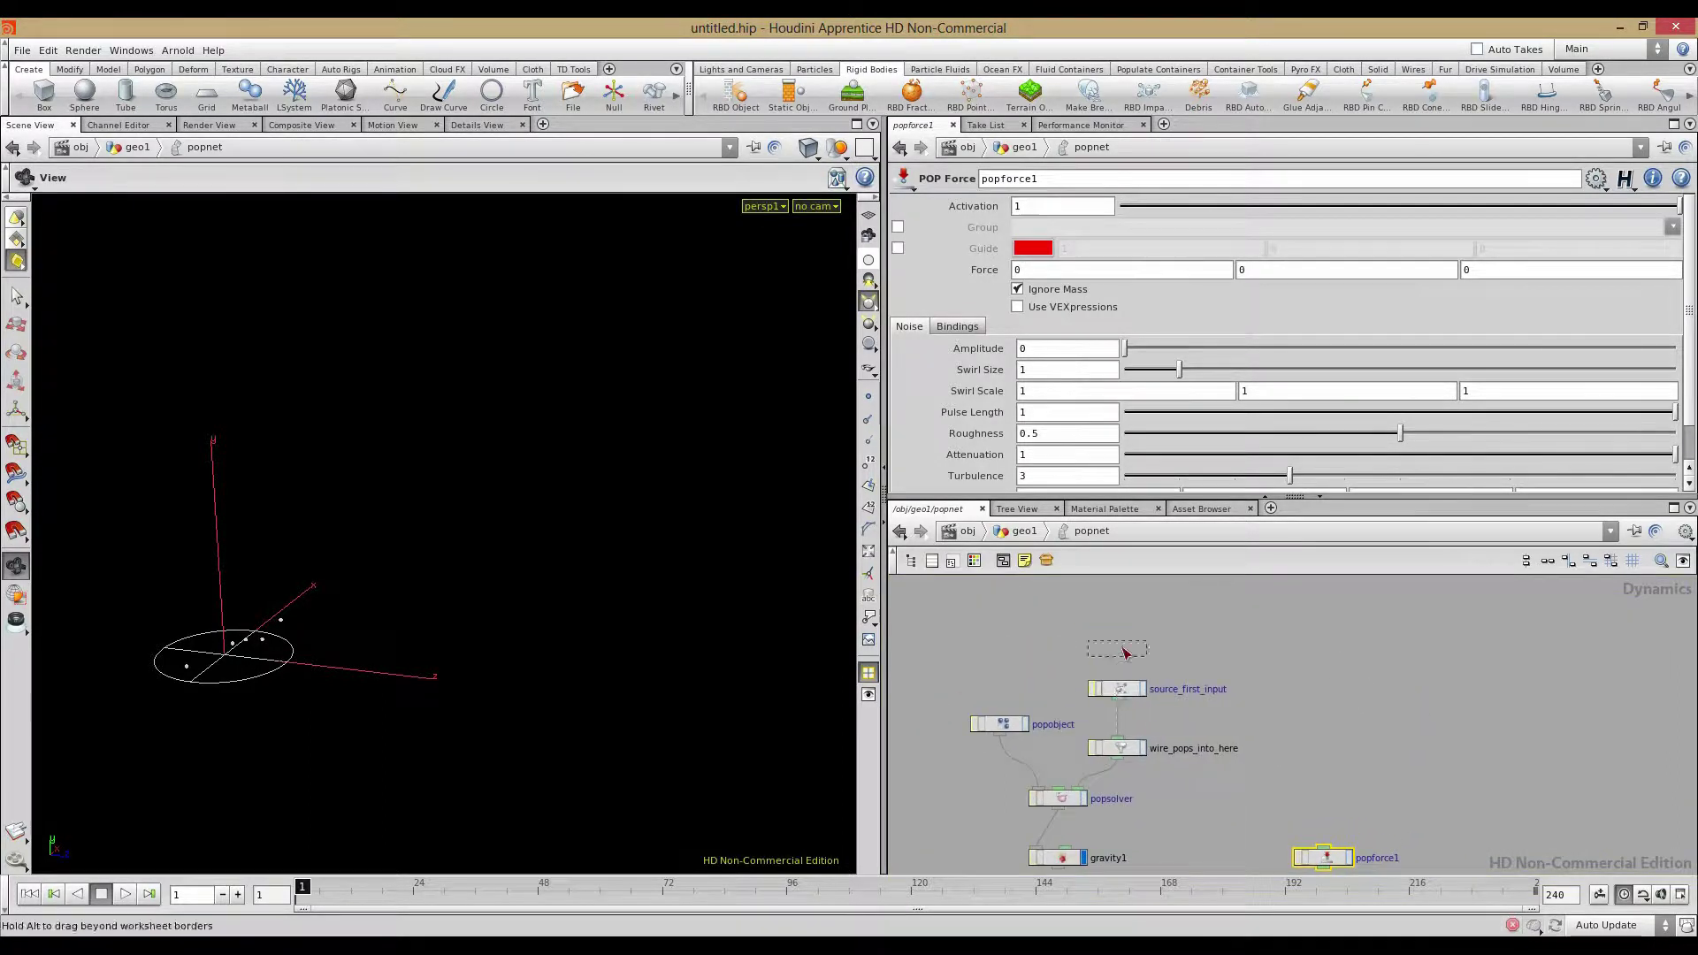
pyautogui.moveTo(1117, 691); pyautogui.dragTo(1116, 646)
pyautogui.moveTo(1117, 748); pyautogui.dragTo(1116, 711)
pyautogui.moveTo(1333, 862); pyautogui.dragTo(1110, 761)
pyautogui.scroll(3, 1108, 786)
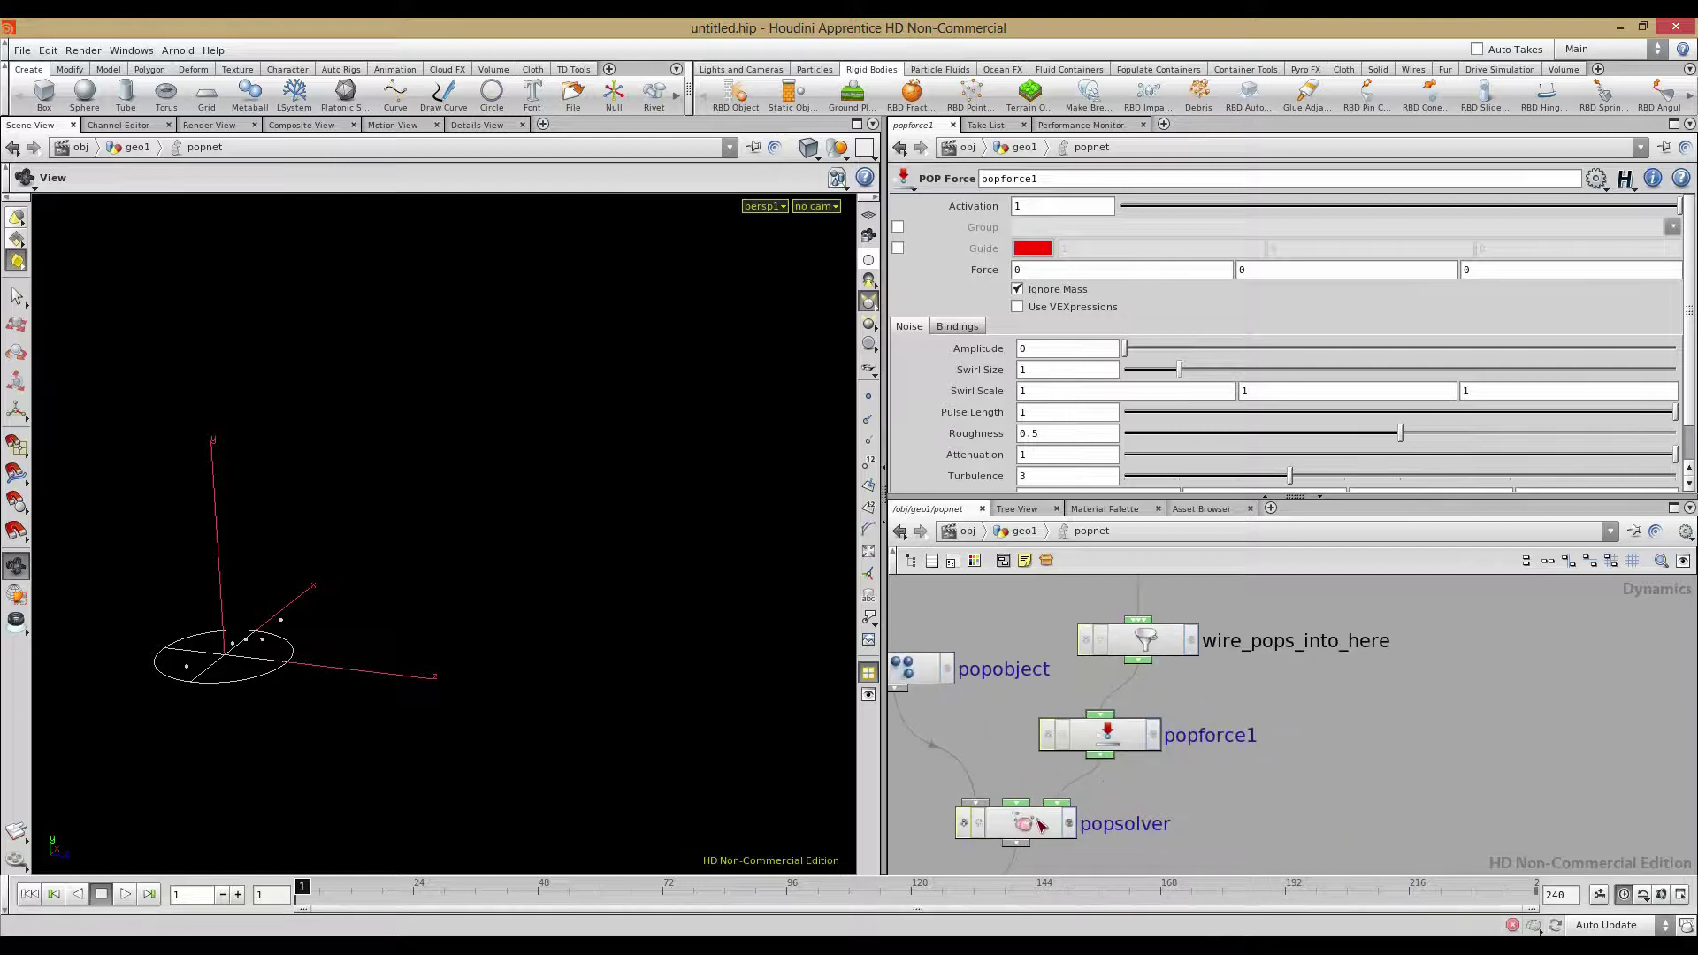
# Show the wire_pops_into_here merge's inputs and reposition the node between source_first_input and popforce1
pyautogui.click(1143, 639)
pyautogui.moveTo(1353, 675); pyautogui.dragTo(1388, 769, button='middle')
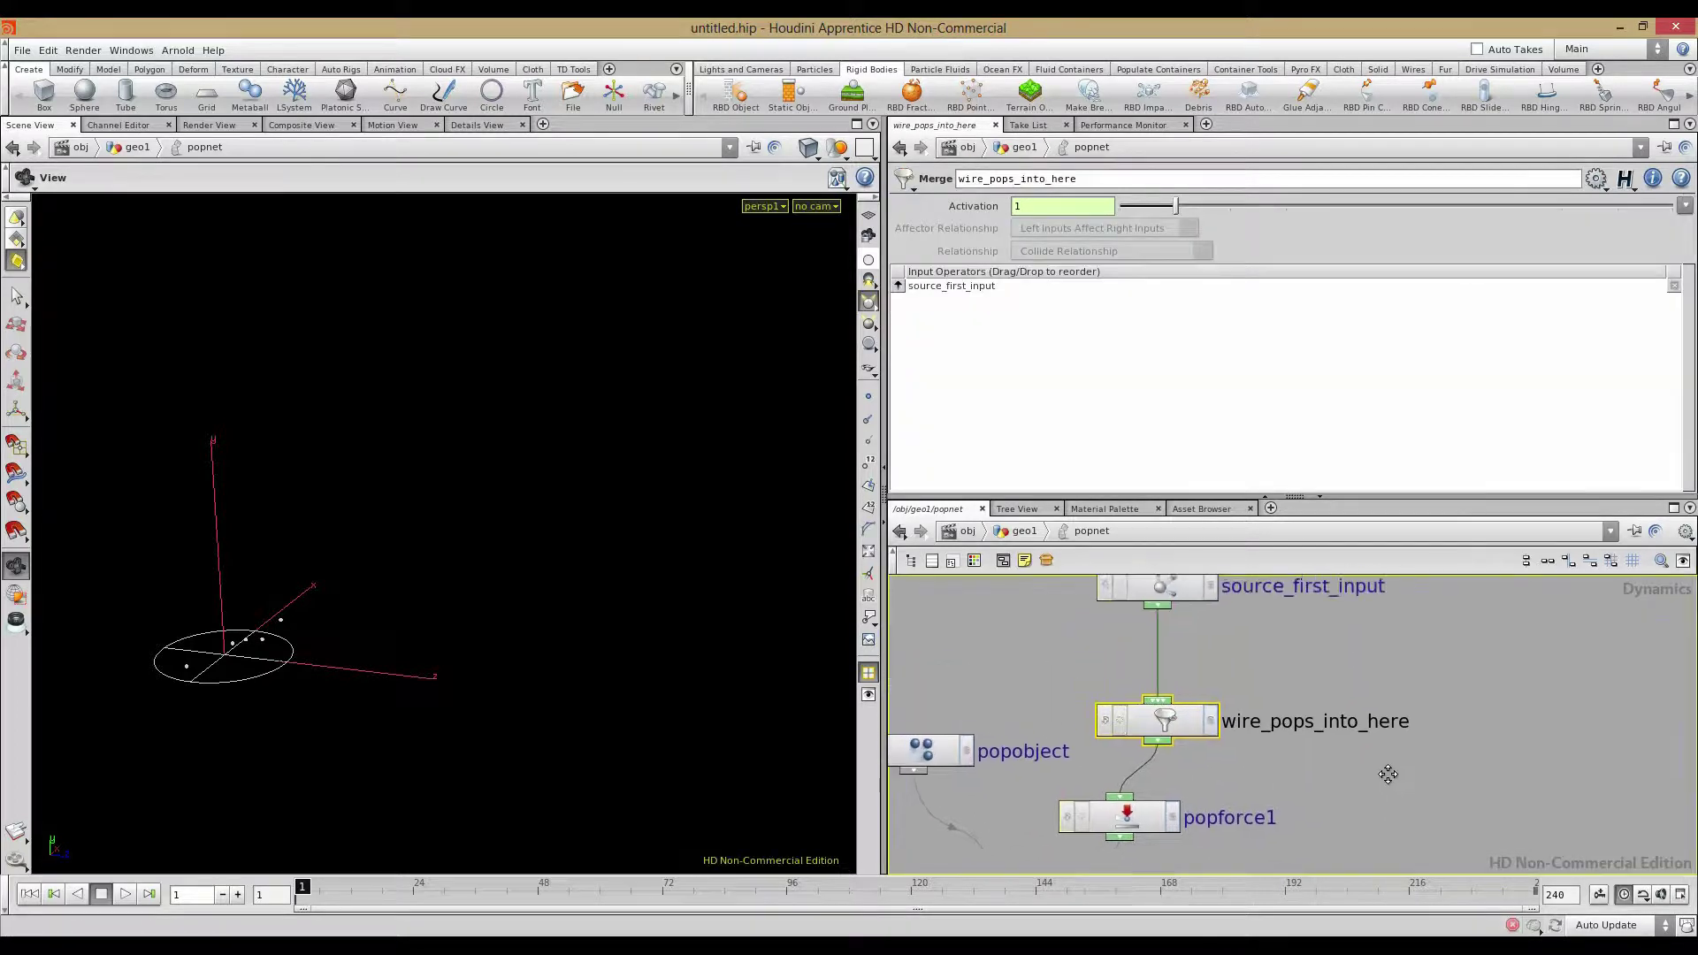
pyautogui.moveTo(1164, 723); pyautogui.dragTo(1164, 668)
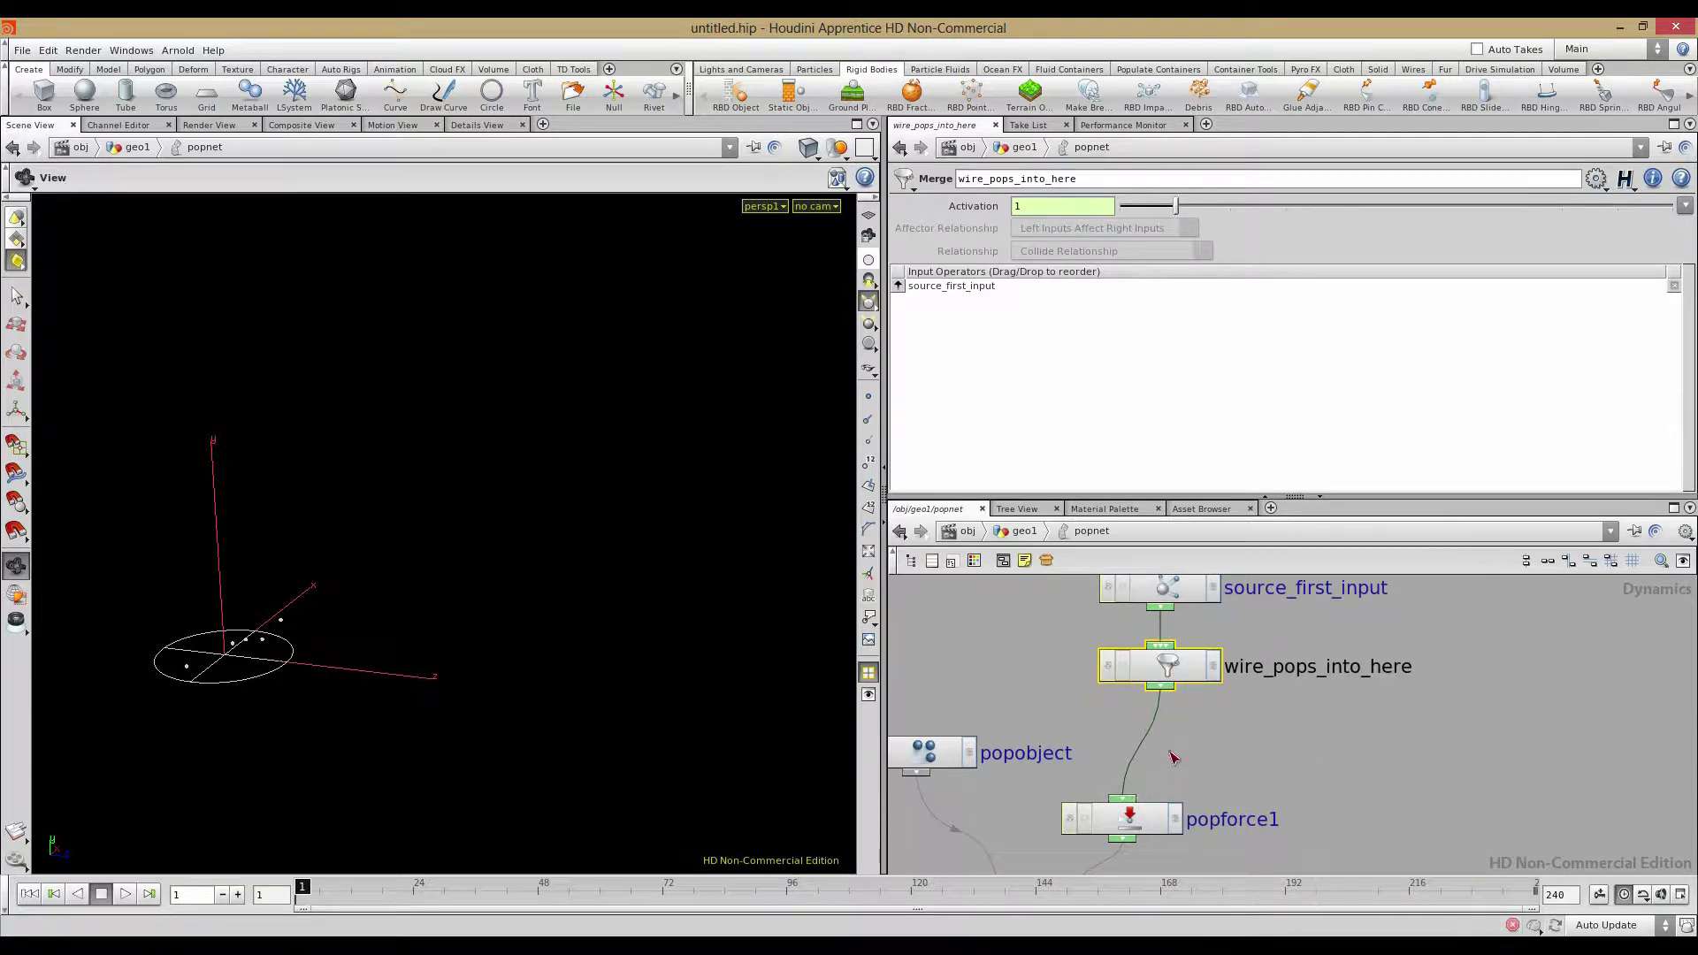
pyautogui.scroll(-2, 1172, 734)
pyautogui.moveTo(1169, 677); pyautogui.dragTo(1170, 718)
pyautogui.click(1378, 644)
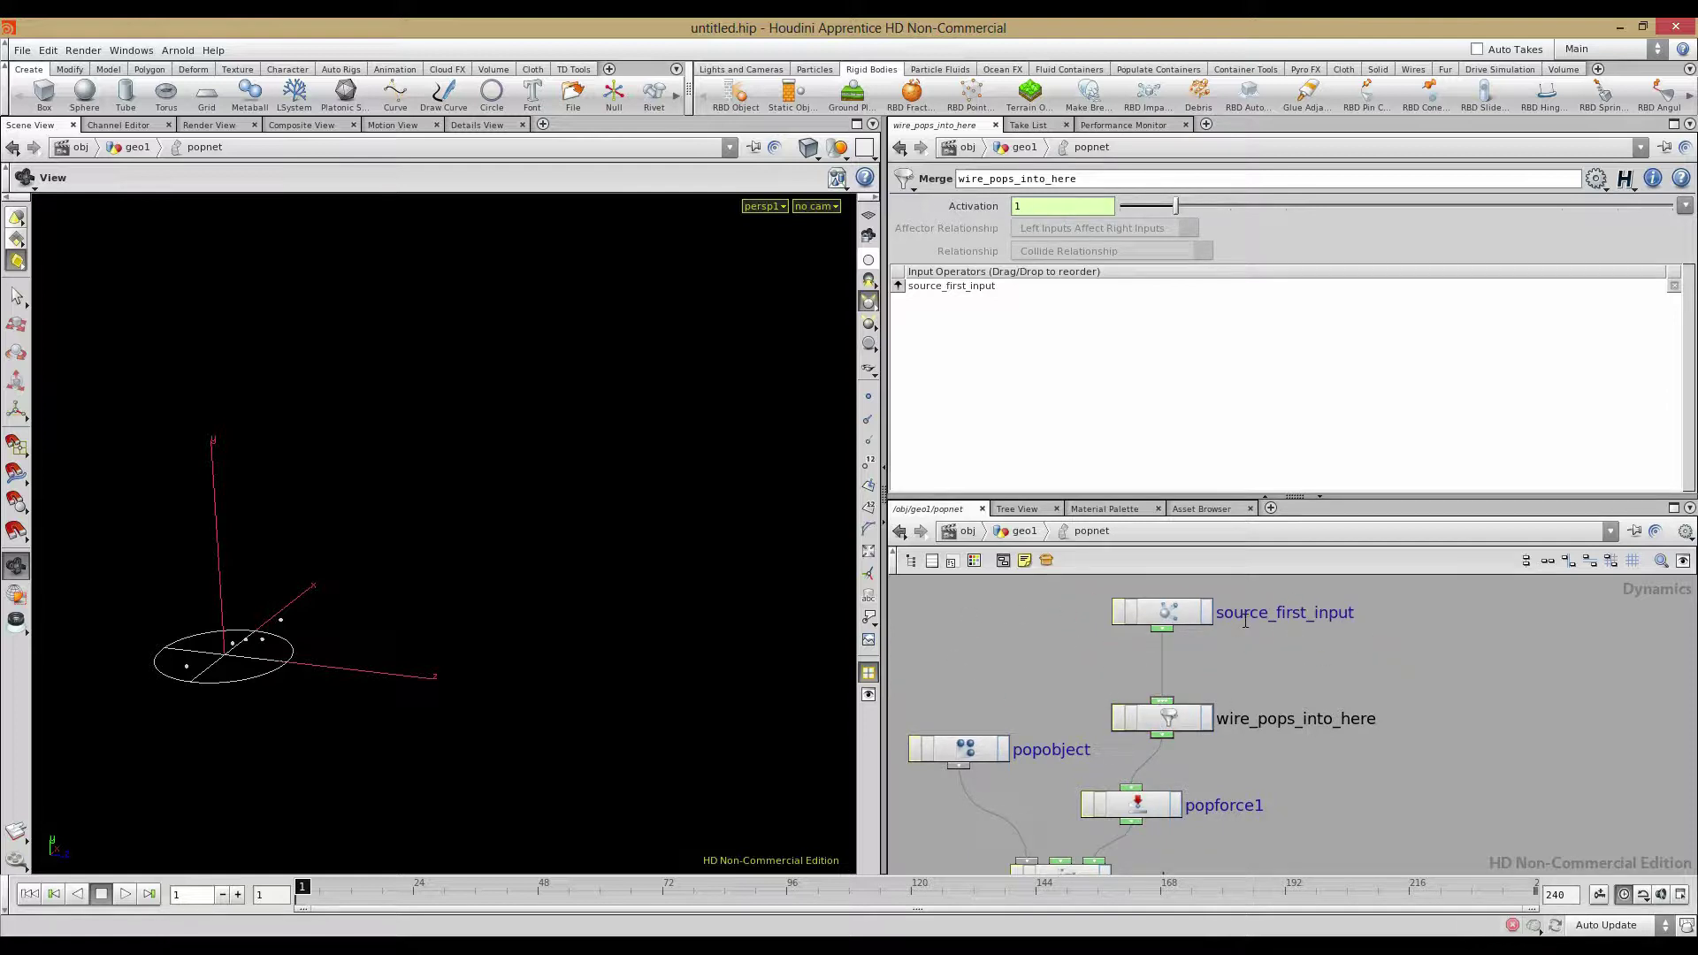
# Duplicate source_first_input, place the copy beside the original, and connect it to wire_pops_into_here as a second input
pyautogui.click(1162, 612)
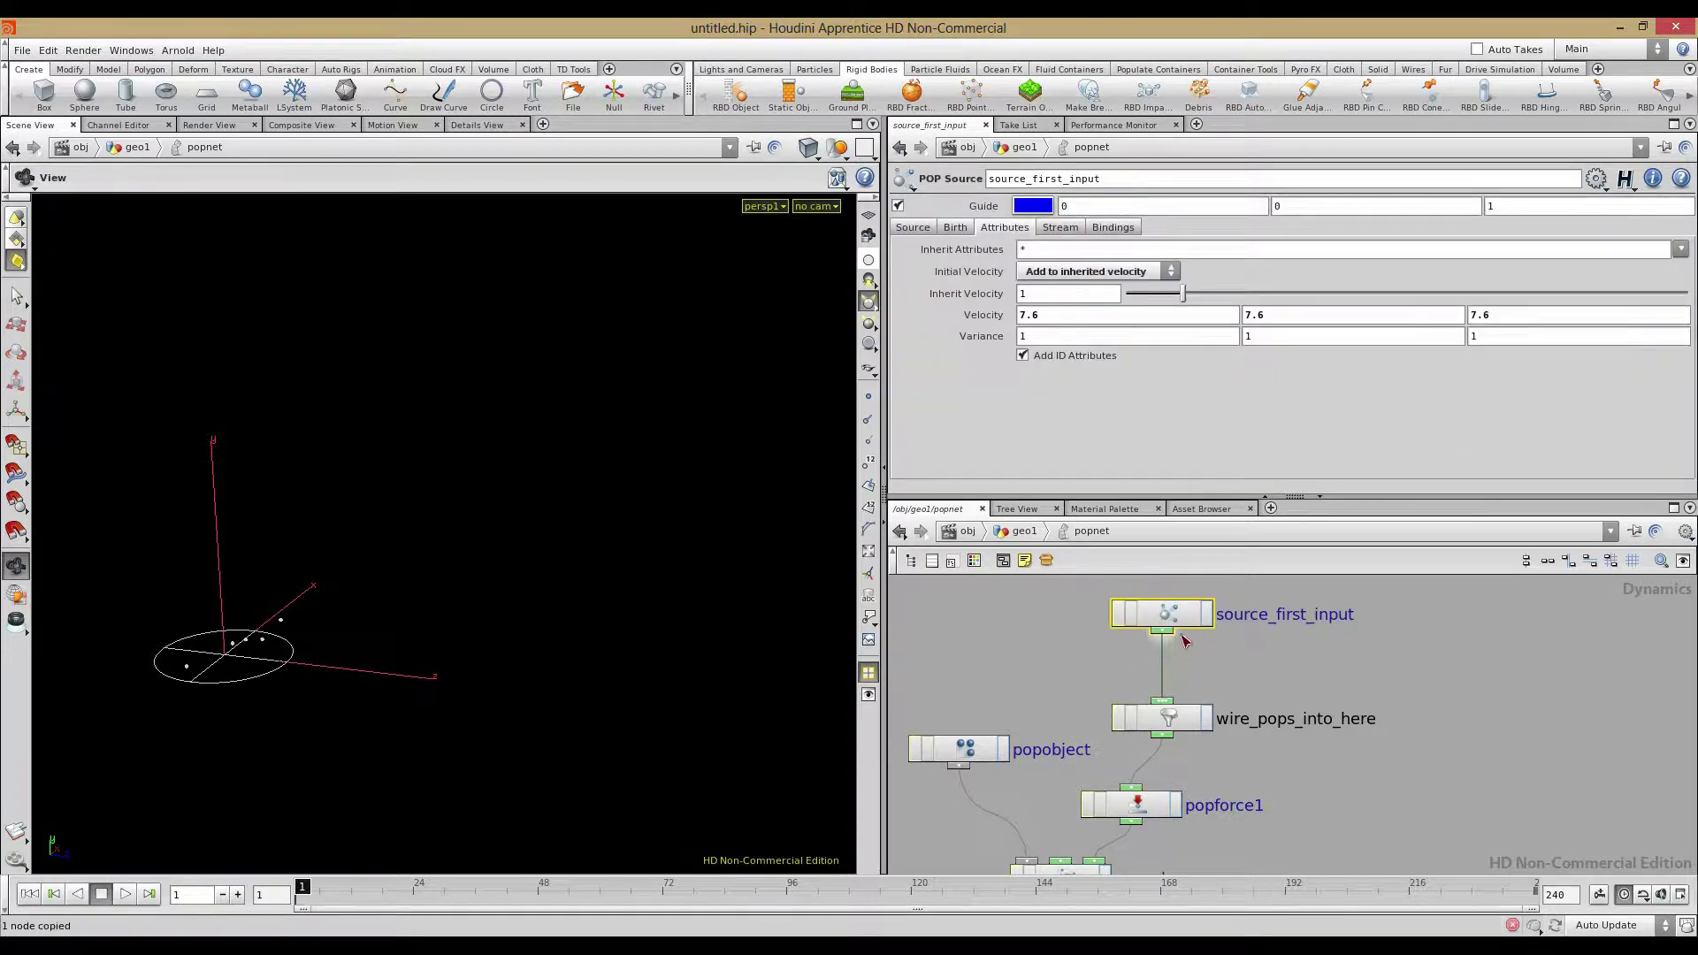
pyautogui.hotkey('ctrl', 'v')
pyautogui.moveTo(1168, 685); pyautogui.dragTo(987, 646)
pyautogui.click(1178, 700)
pyautogui.moveTo(1276, 783); pyautogui.dragTo(1387, 738, button='middle')
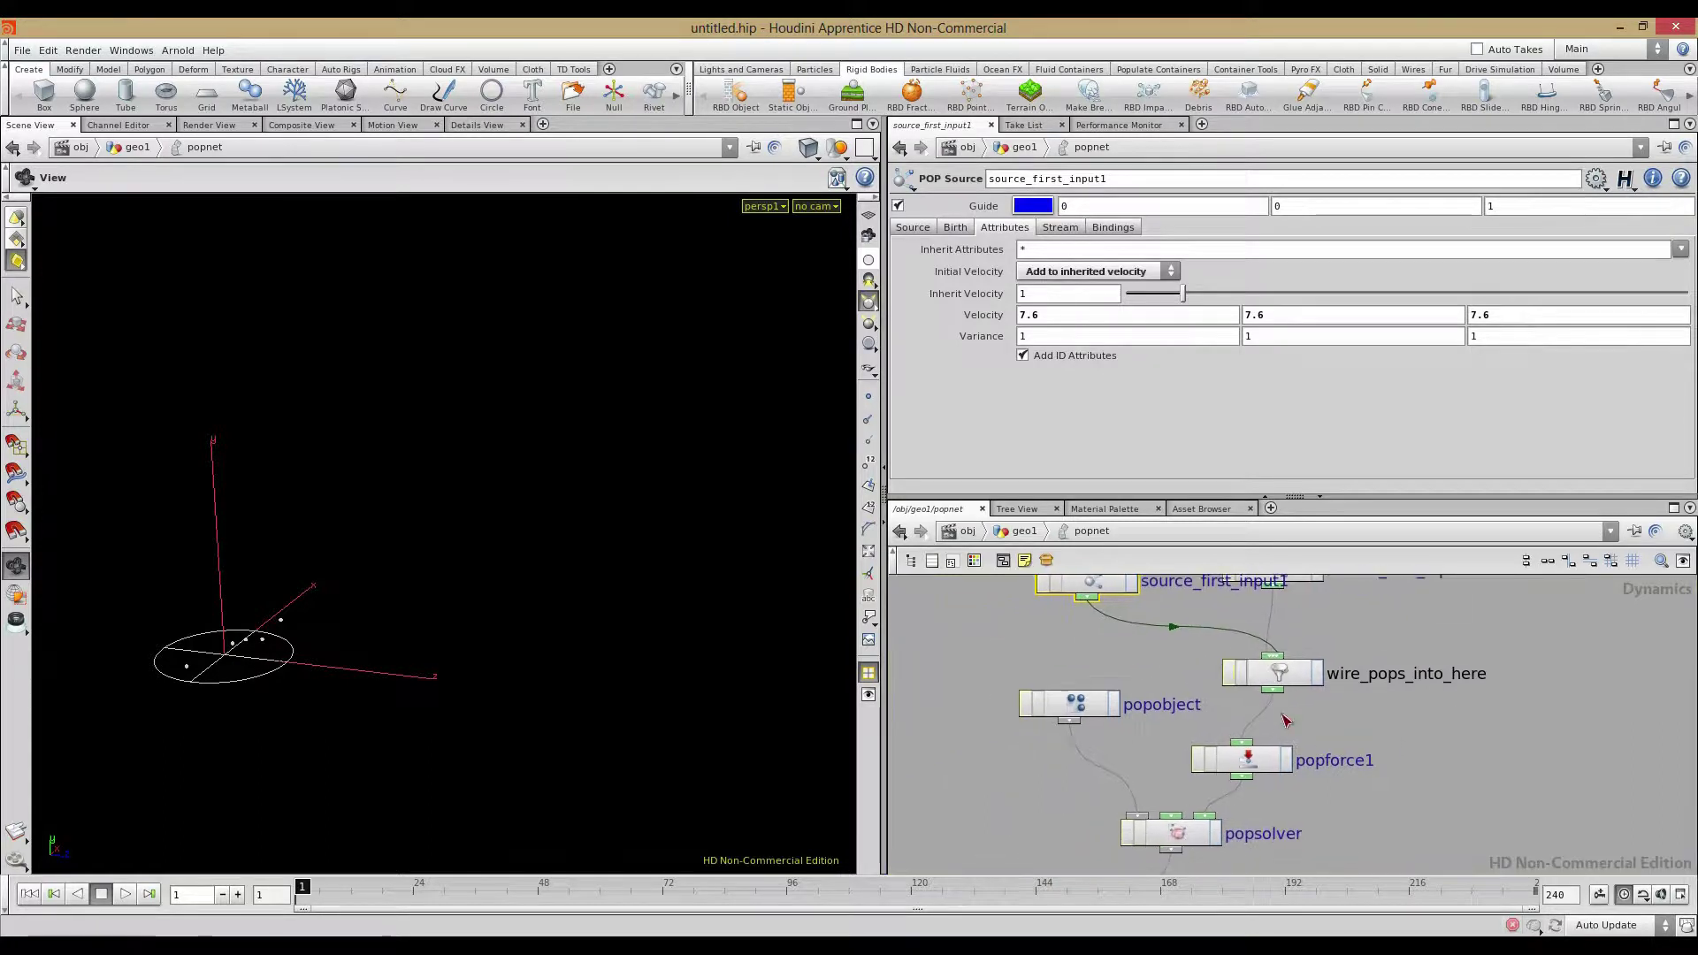
pyautogui.moveTo(1256, 664); pyautogui.dragTo(1198, 744, button='middle')
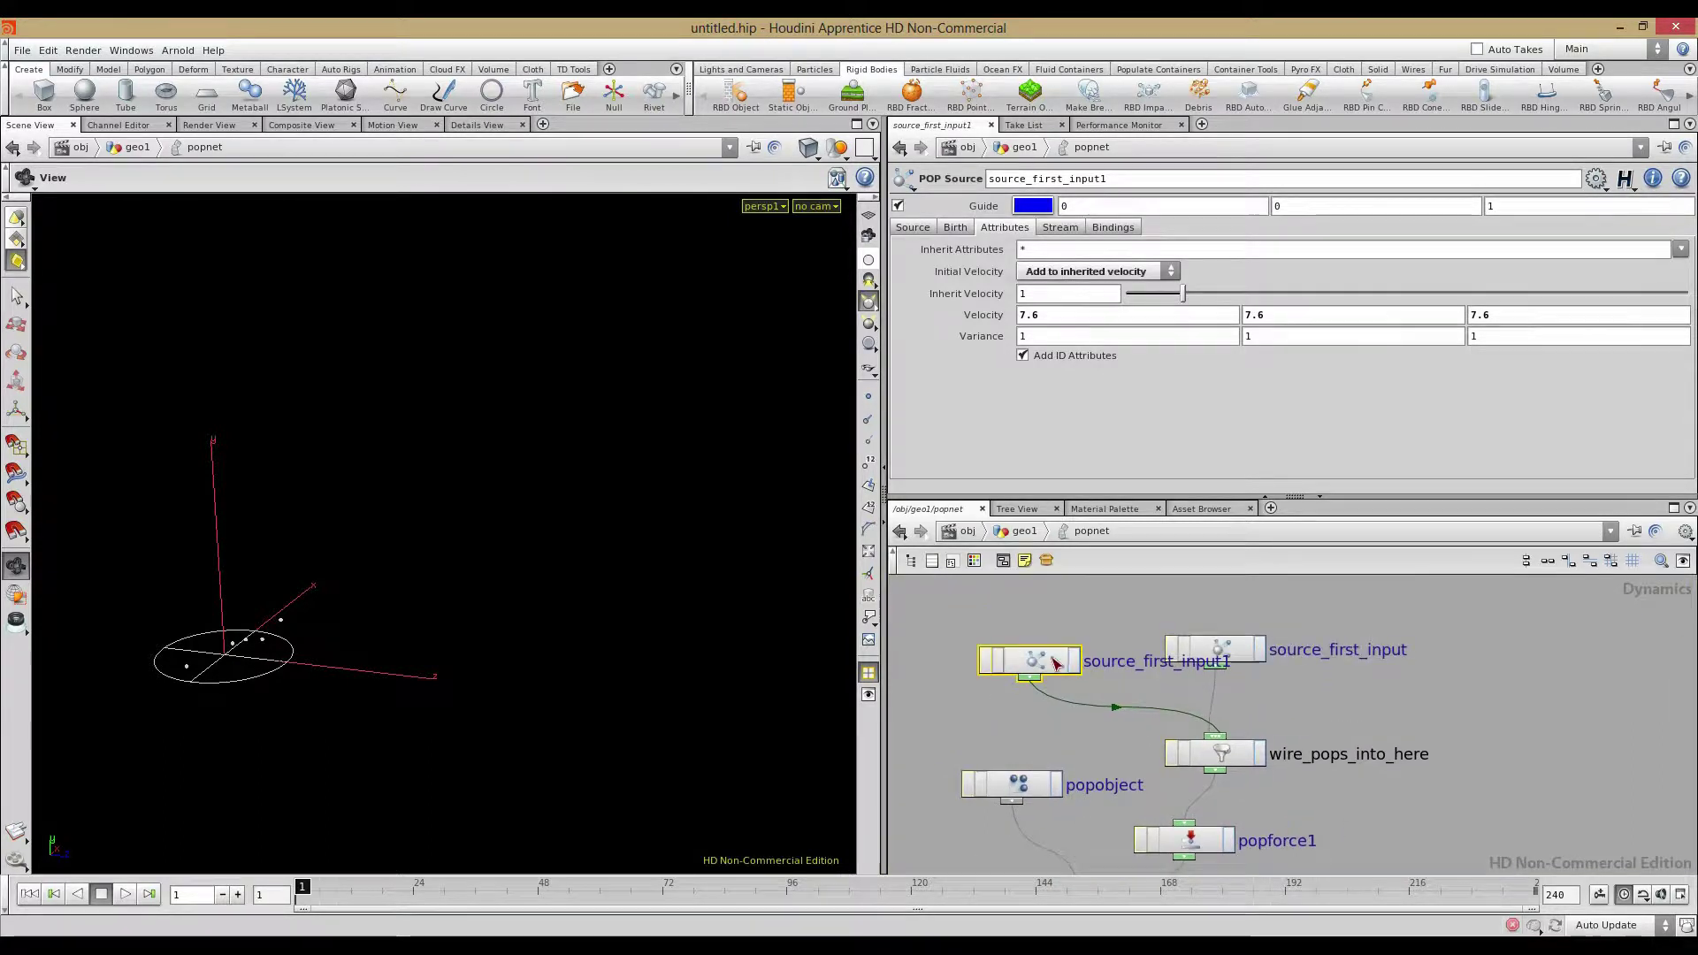
# Delete the duplicate source_first_input1 node and check which particle groups popforce1 can be limited to, leaving its Group option off
pyautogui.press('Delete')
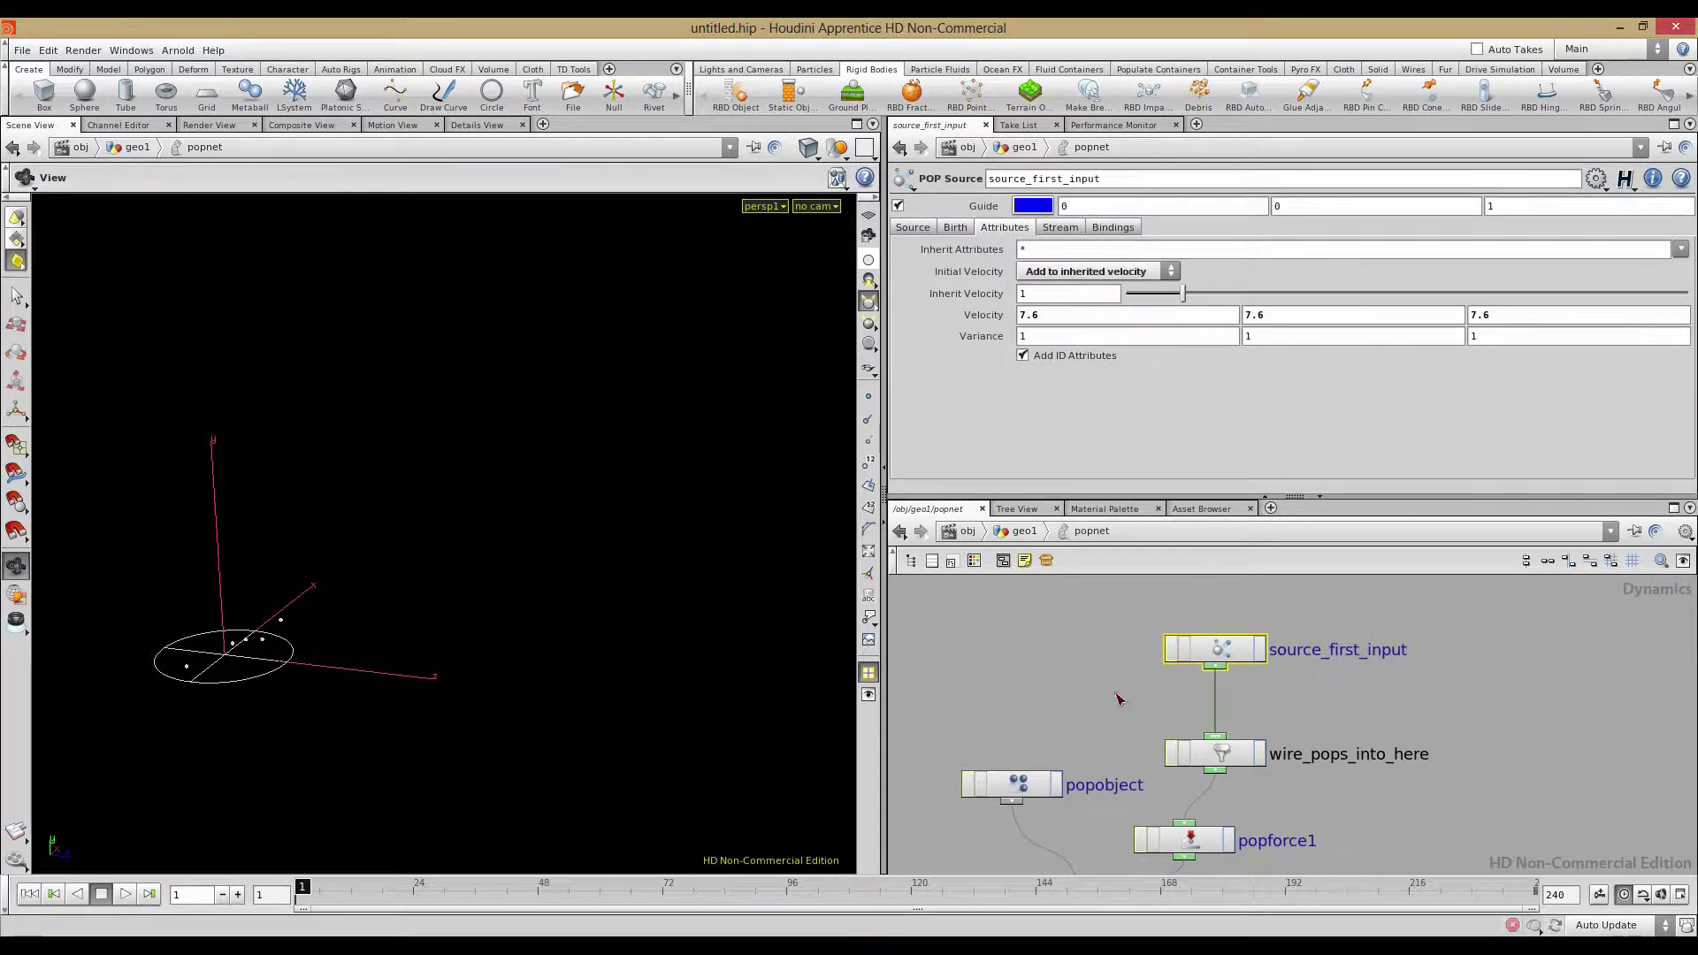
pyautogui.click(1182, 838)
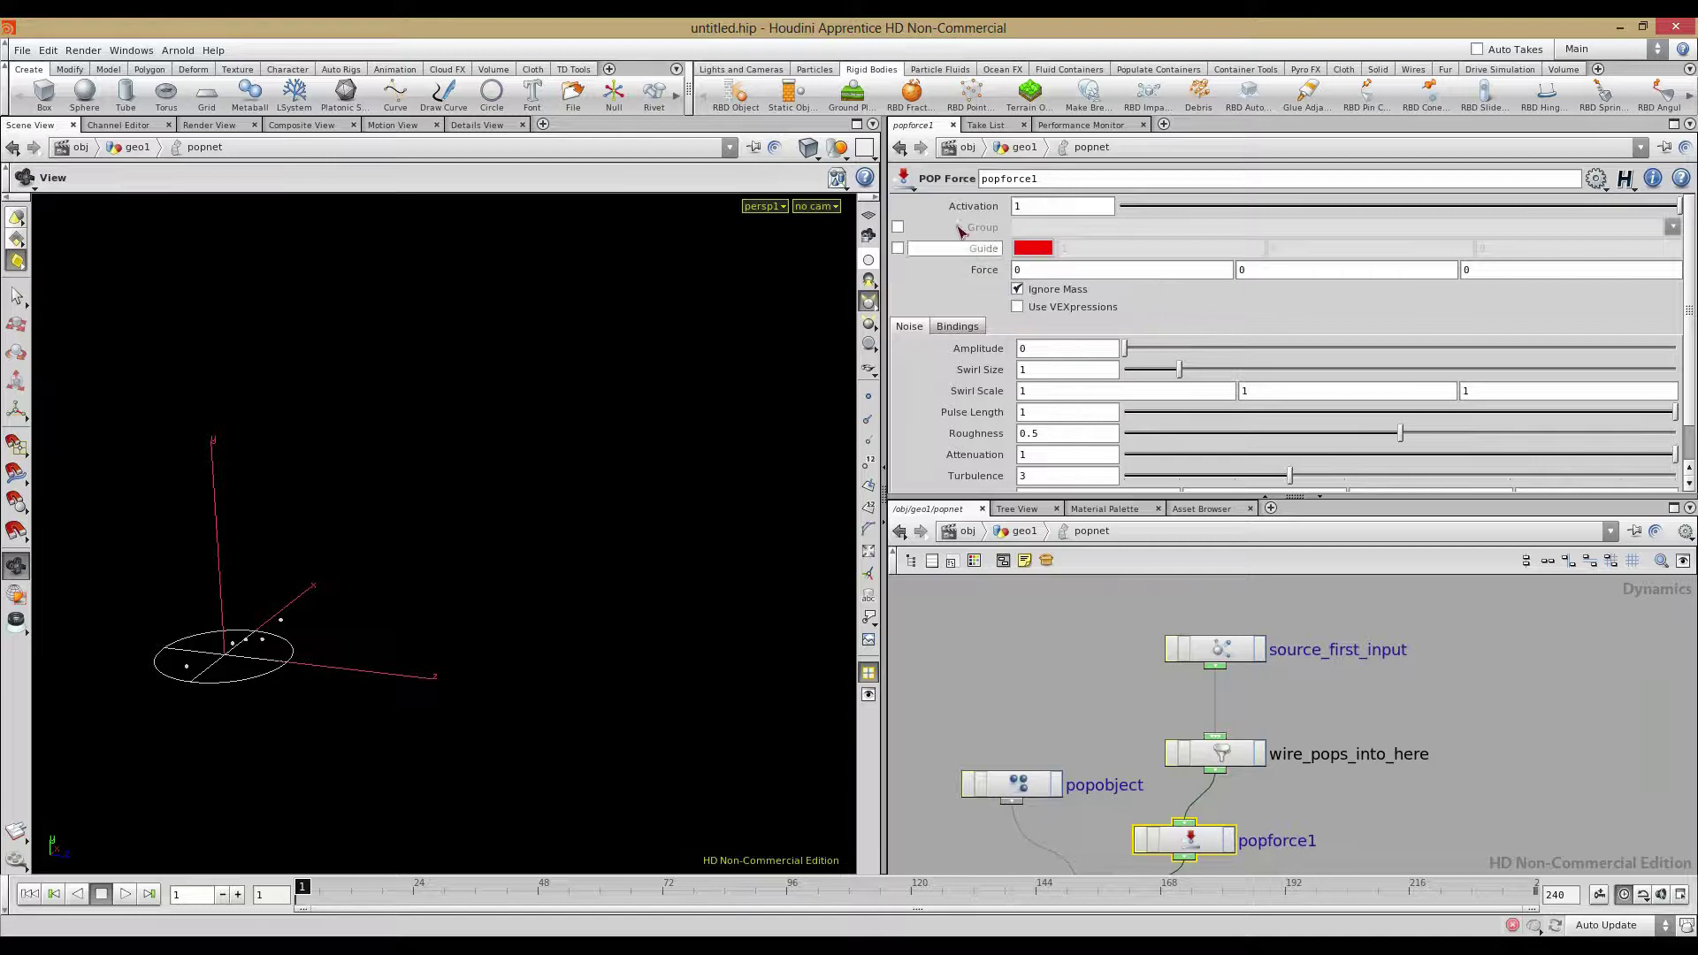
pyautogui.click(897, 228)
pyautogui.click(1674, 228)
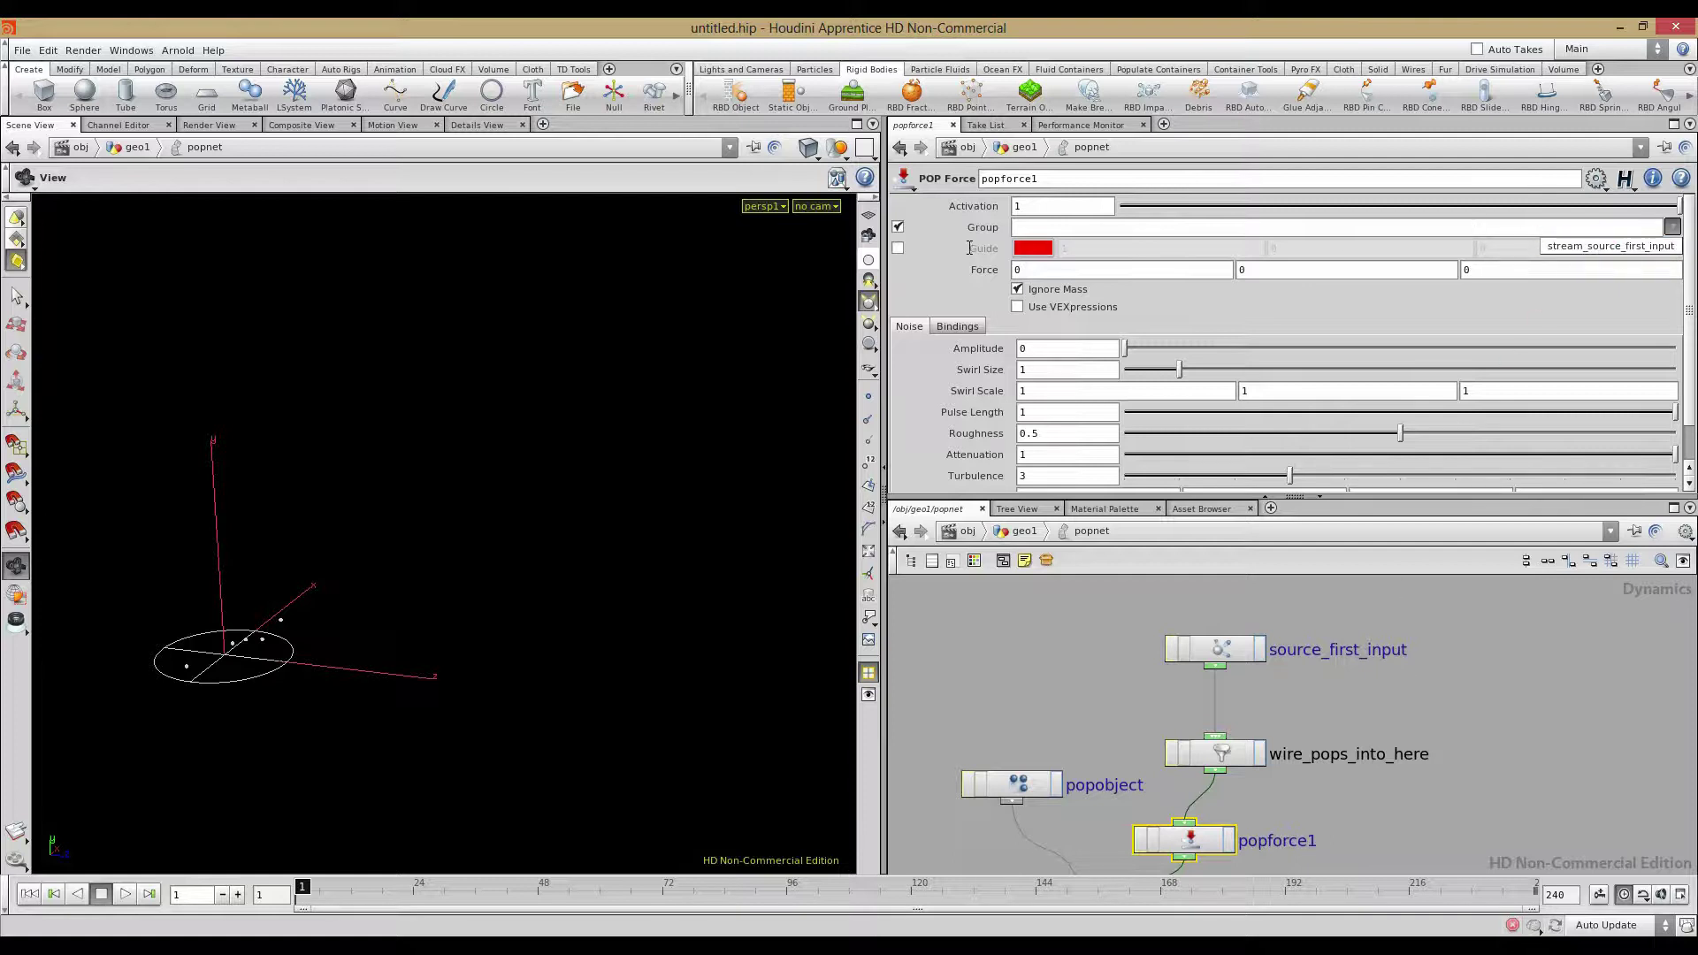
pyautogui.click(898, 228)
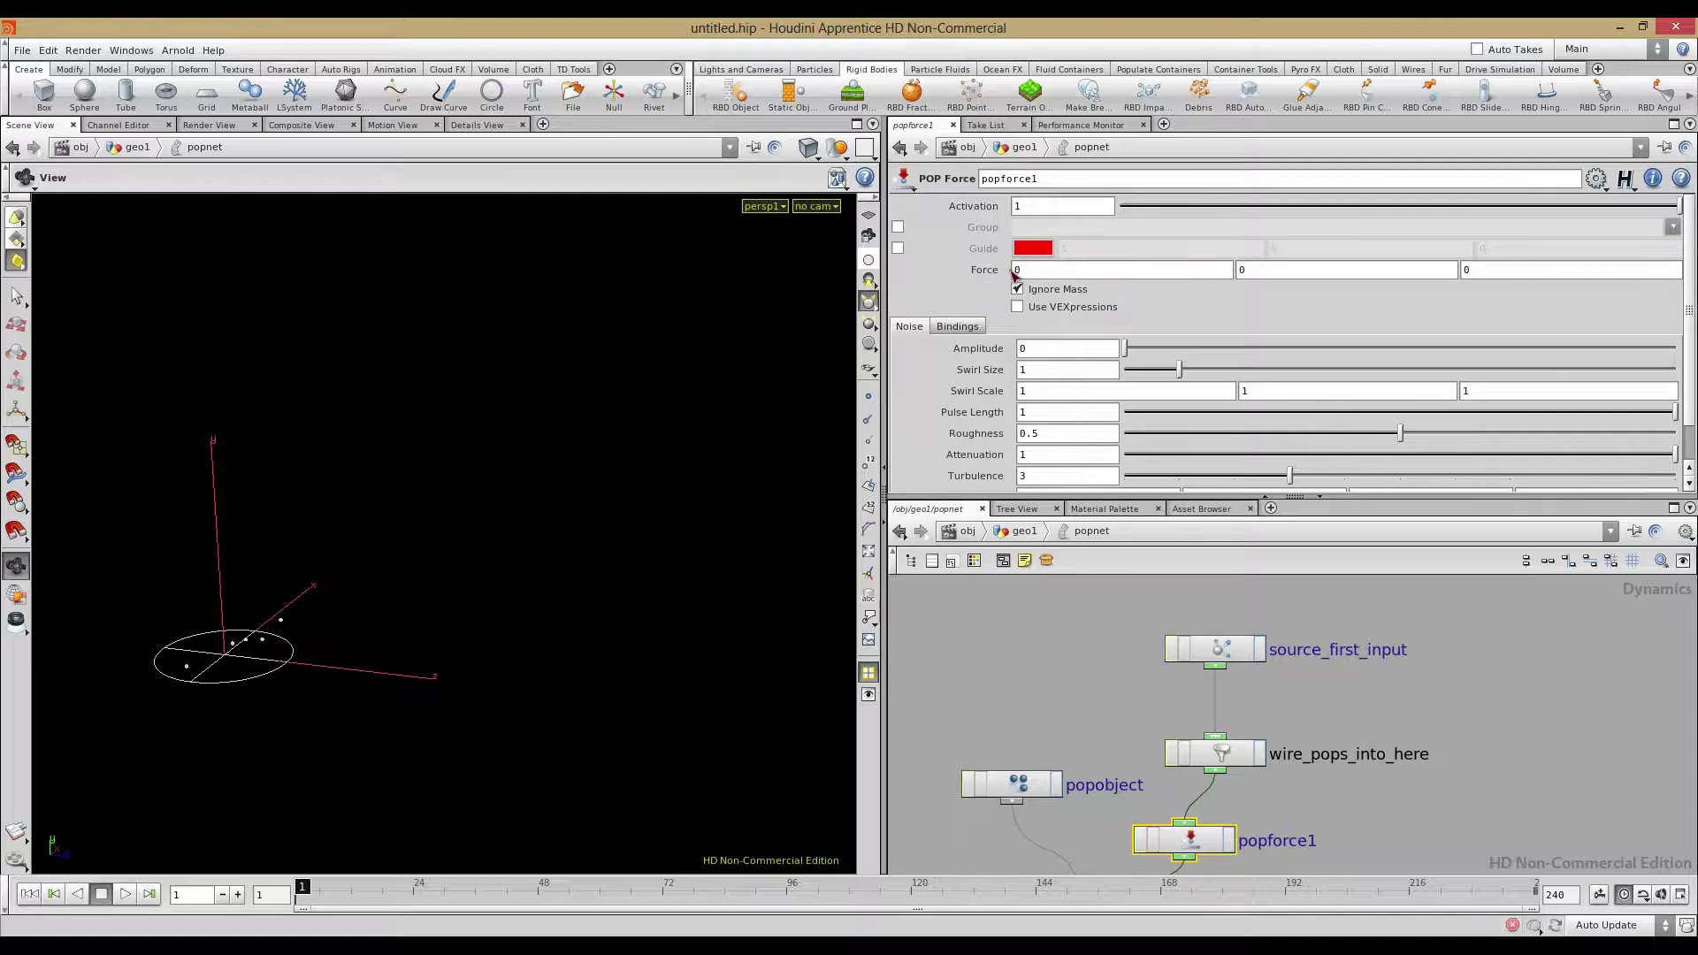
# Set popforce1's Y force to 90 and play the simulation to watch the particle stream
pyautogui.moveTo(443, 580); pyautogui.dragTo(572, 645)
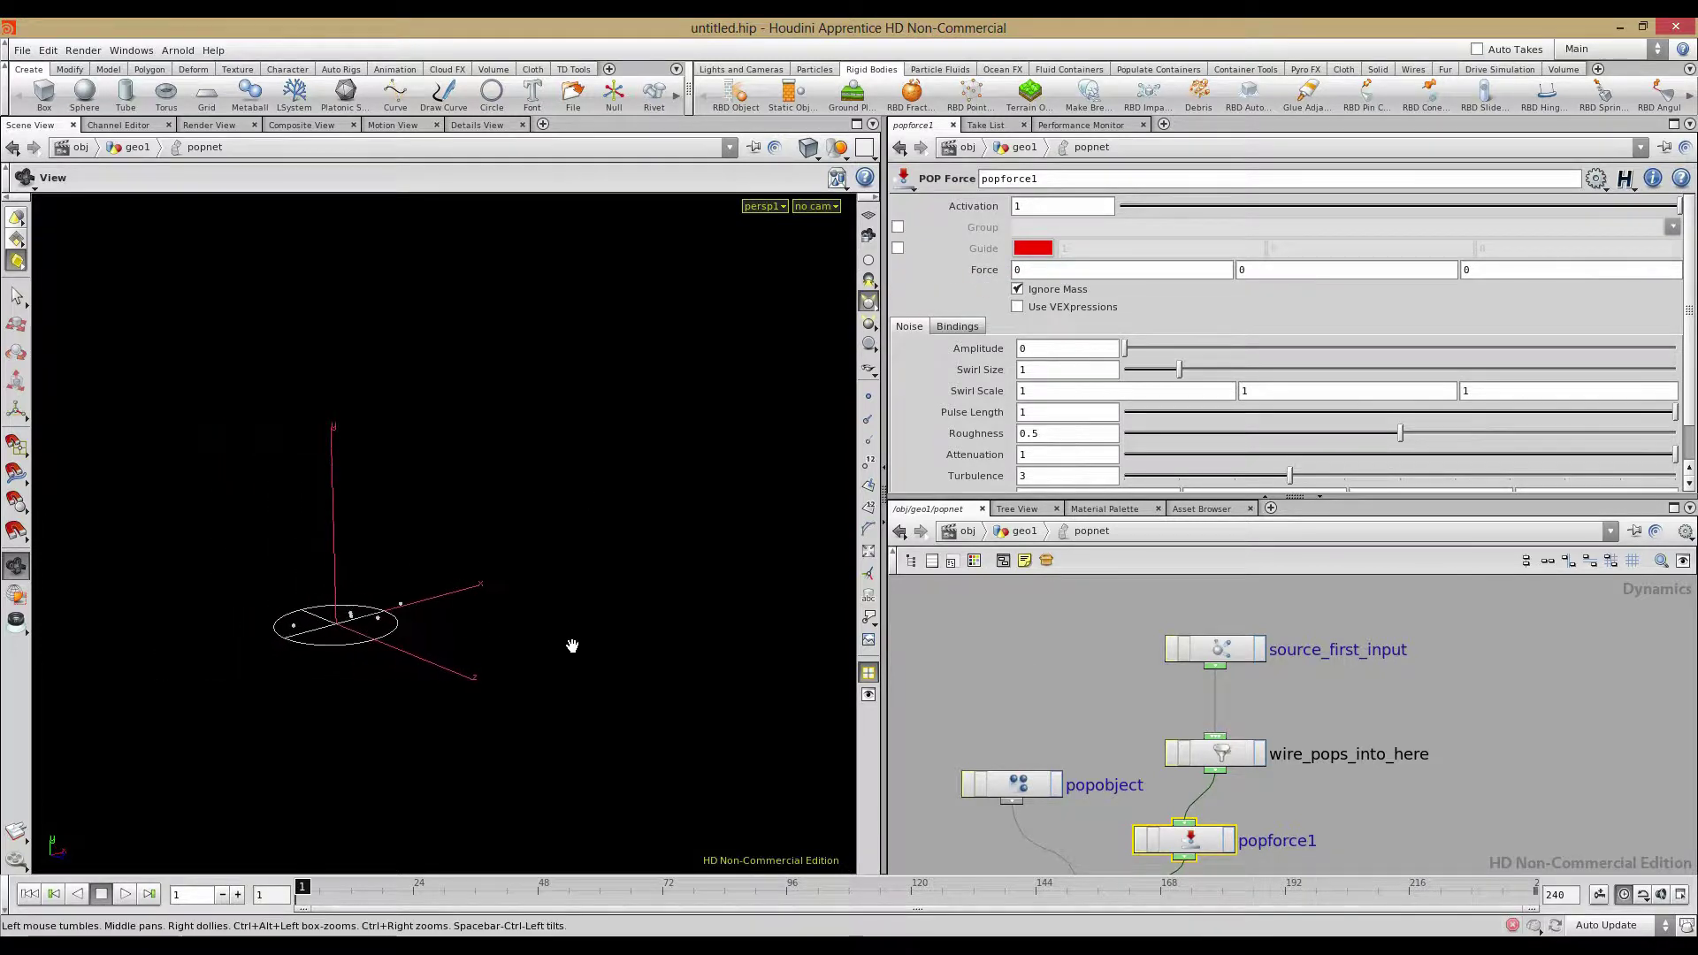
pyautogui.moveTo(1254, 274); pyautogui.dragTo(1340, 213, button='middle')
pyautogui.scroll(-4, 693, 514)
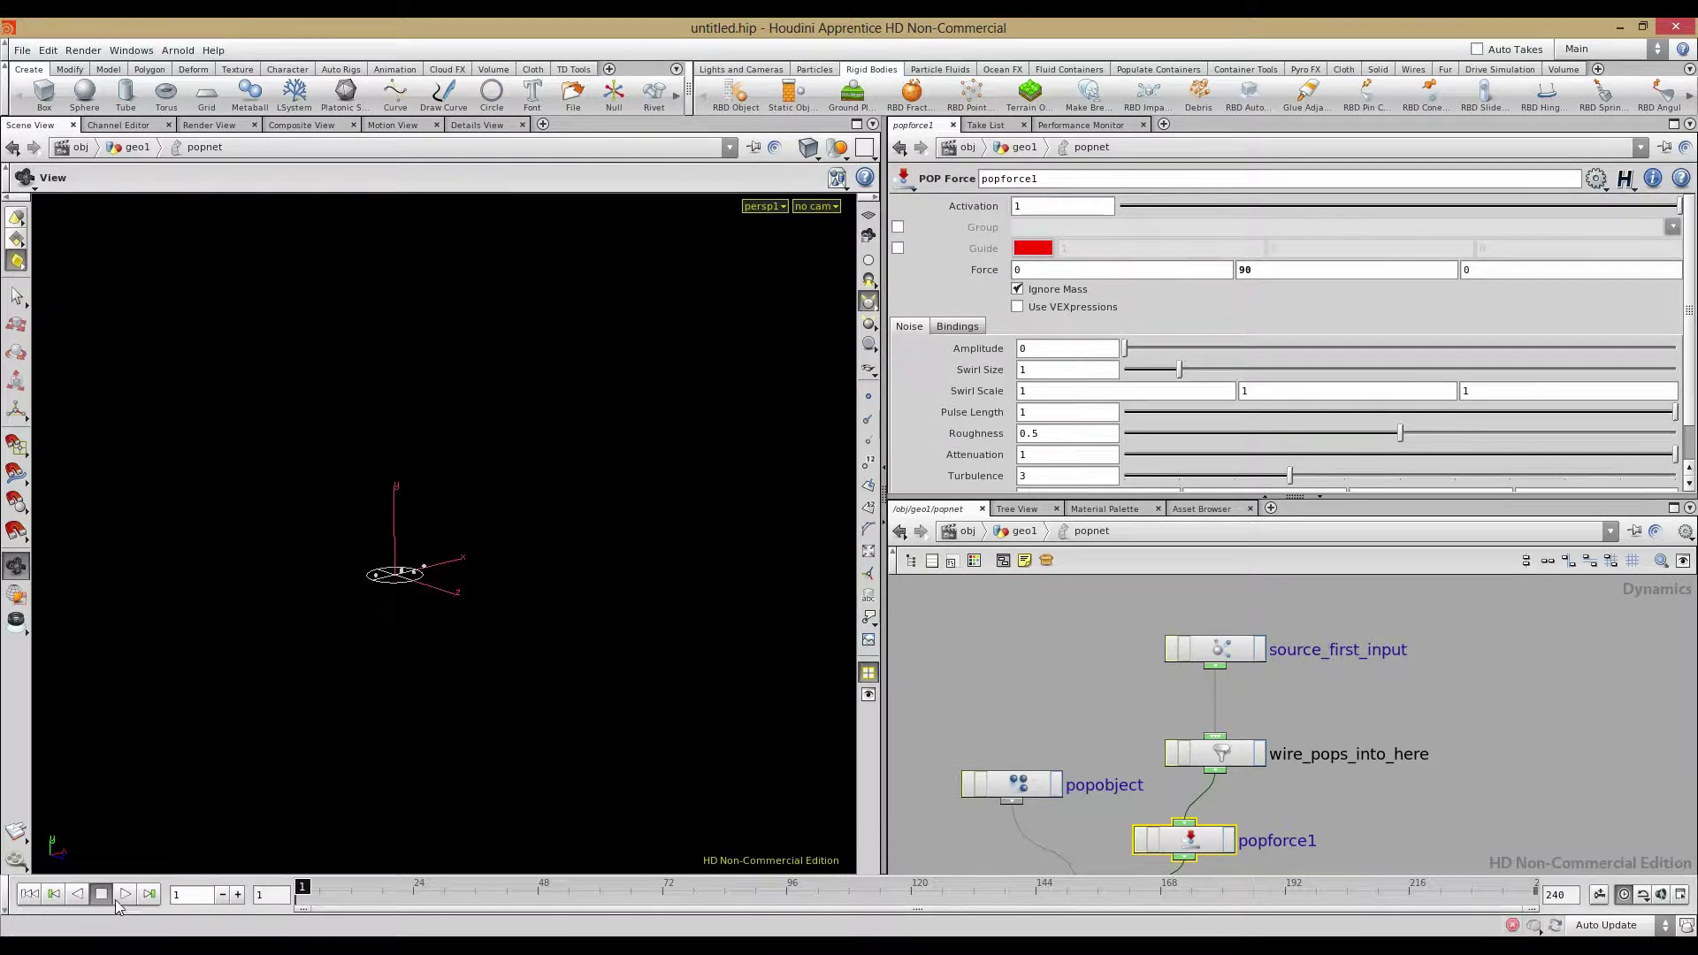
pyautogui.moveTo(389, 619); pyautogui.dragTo(467, 525)
pyautogui.moveTo(467, 526); pyautogui.dragTo(428, 693, button='middle')
pyautogui.moveTo(428, 693); pyautogui.dragTo(485, 618)
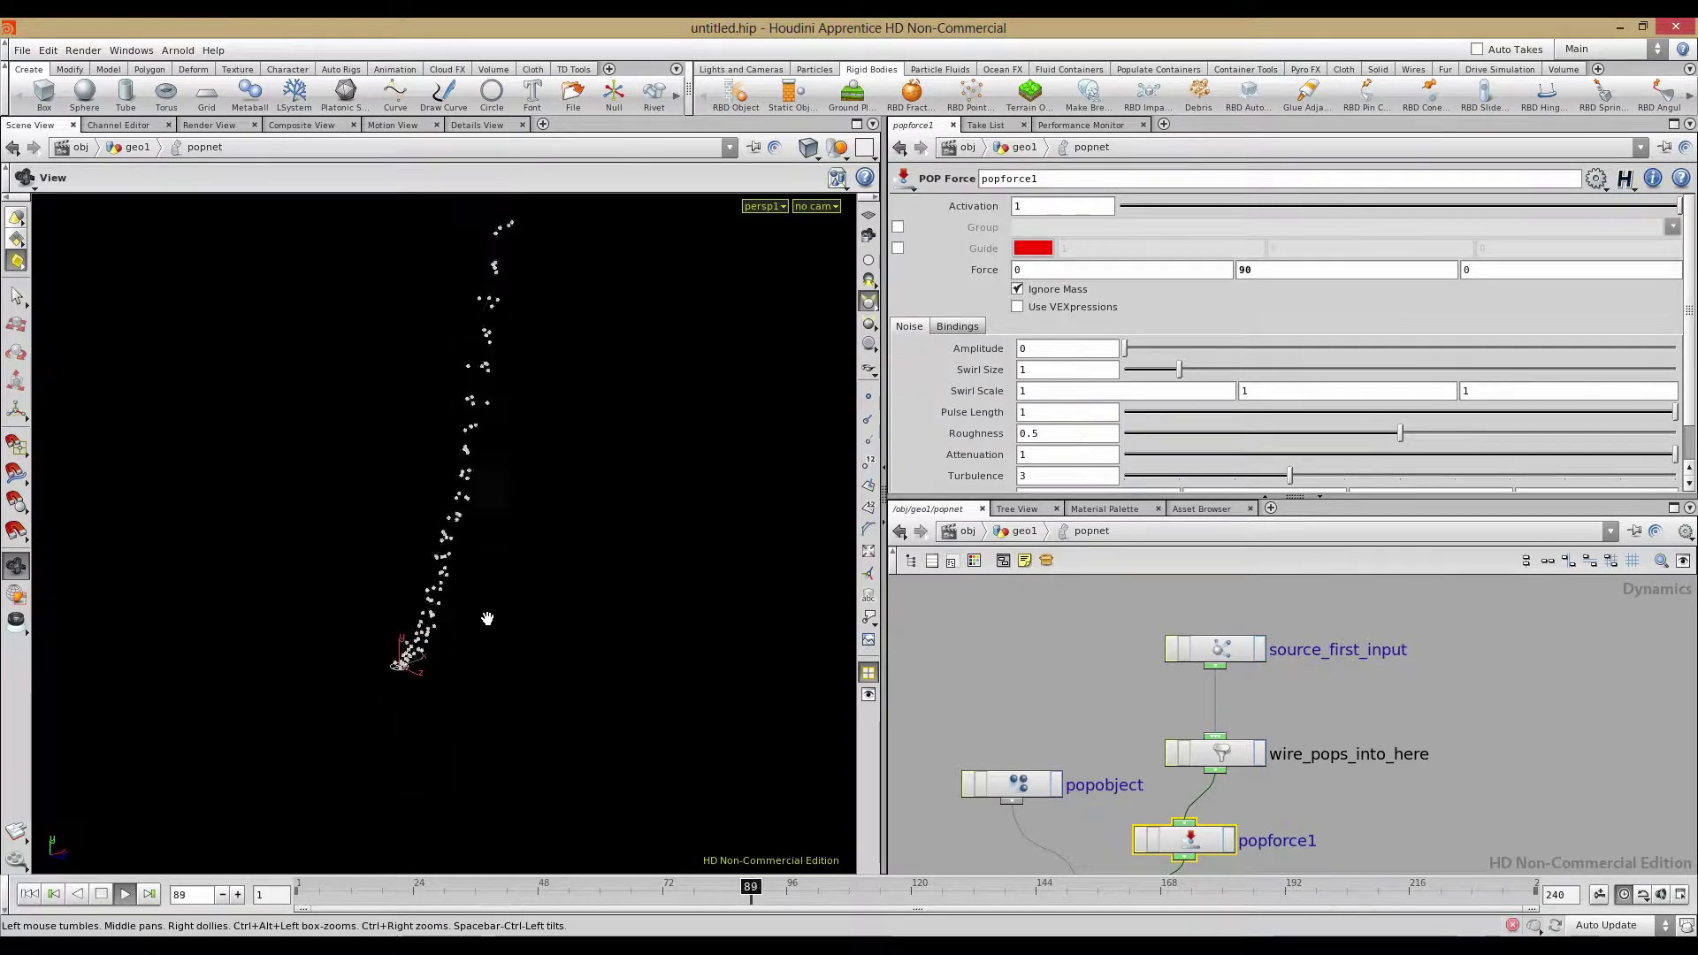
# Lower popforce1's Y force to 5 while the simulation plays
pyautogui.moveTo(1288, 273); pyautogui.dragTo(370, 315, button='middle')
pyautogui.moveTo(1274, 272); pyautogui.dragTo(1340, 266, button='middle')
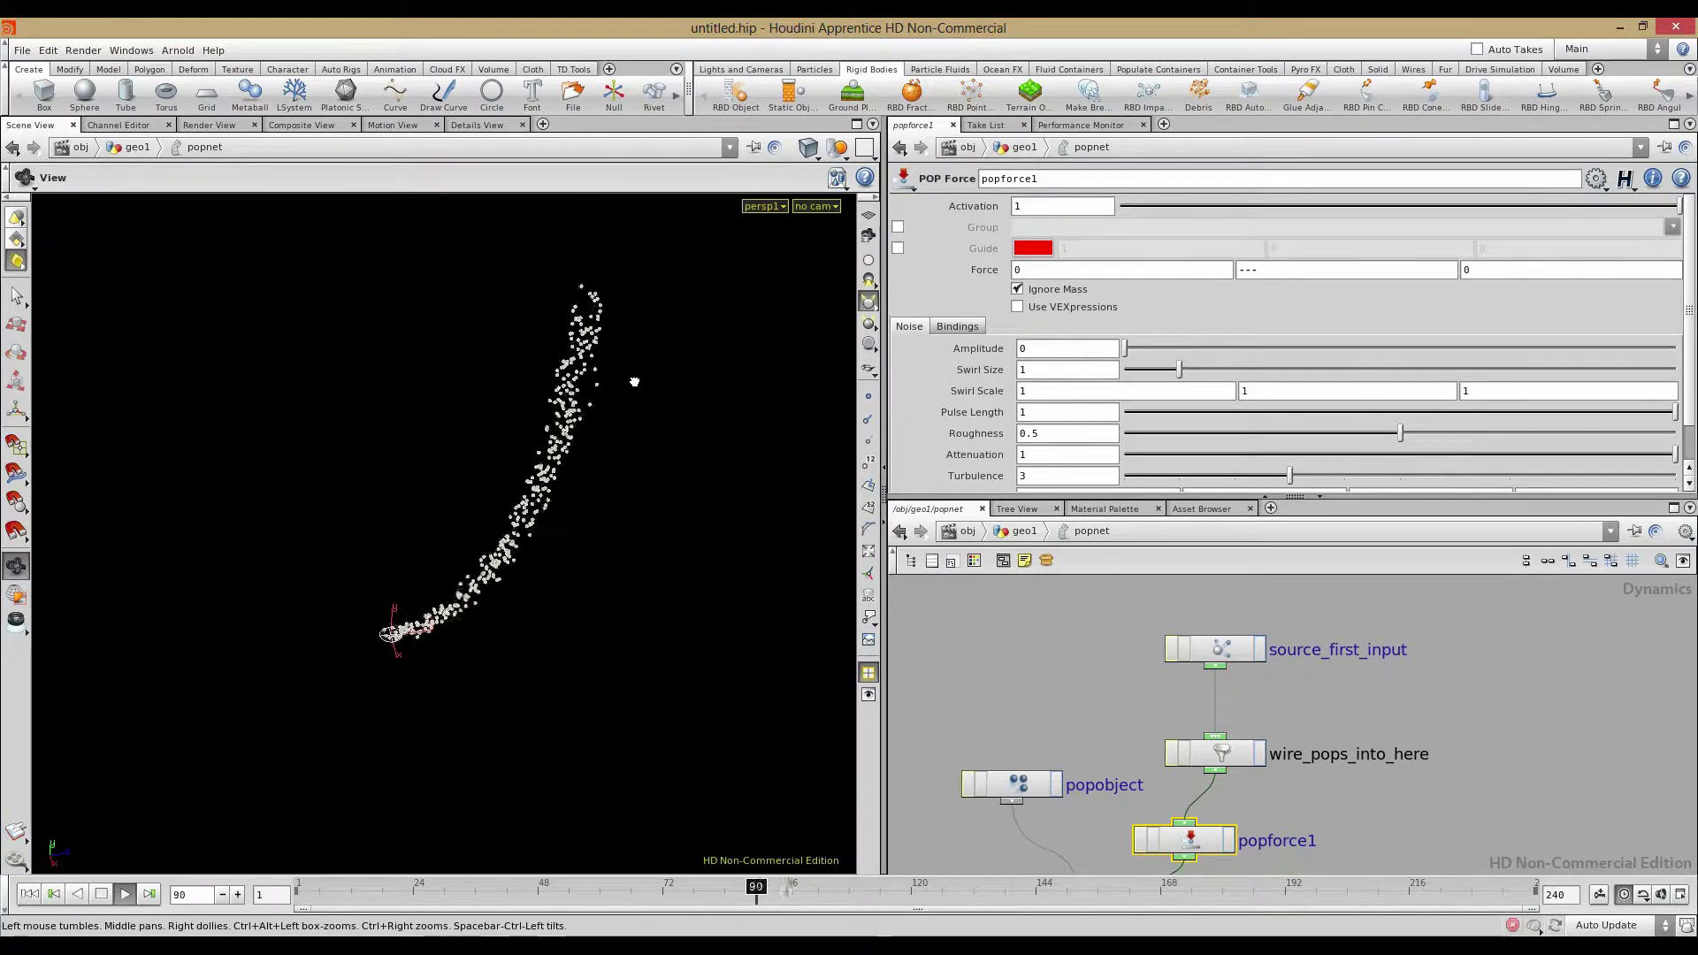
pyautogui.moveTo(1295, 271); pyautogui.dragTo(100, 277, button='middle')
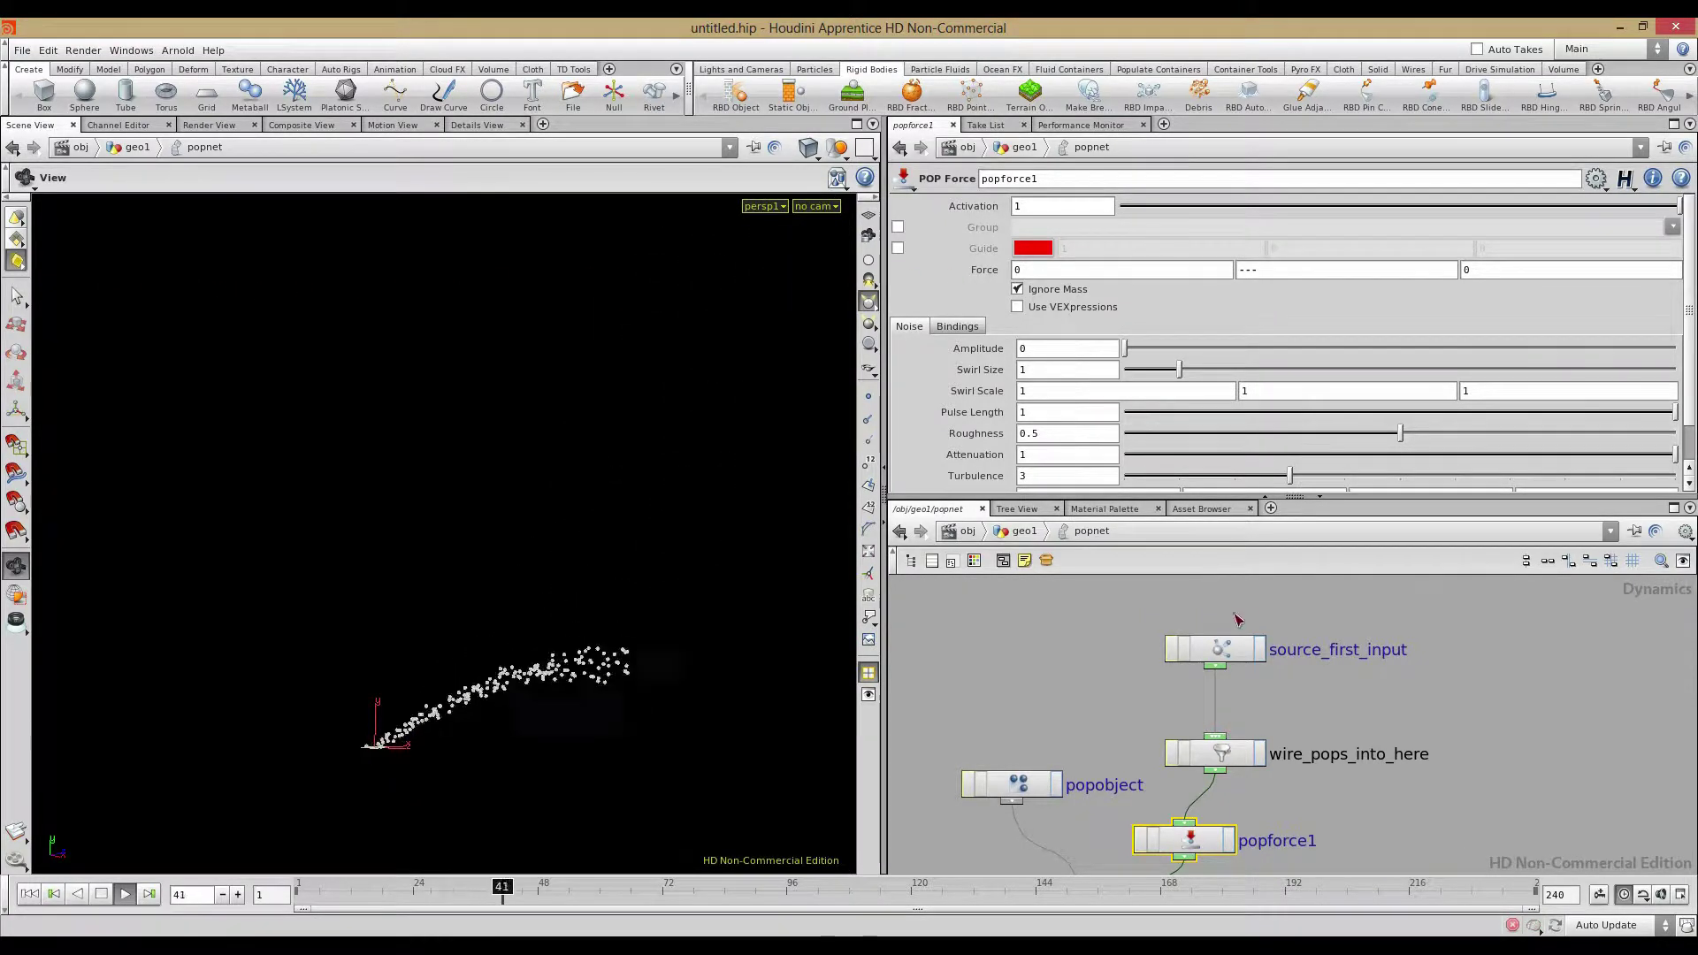
# Set the Life Expectancy of source_first_input to 6
pyautogui.click(1214, 651)
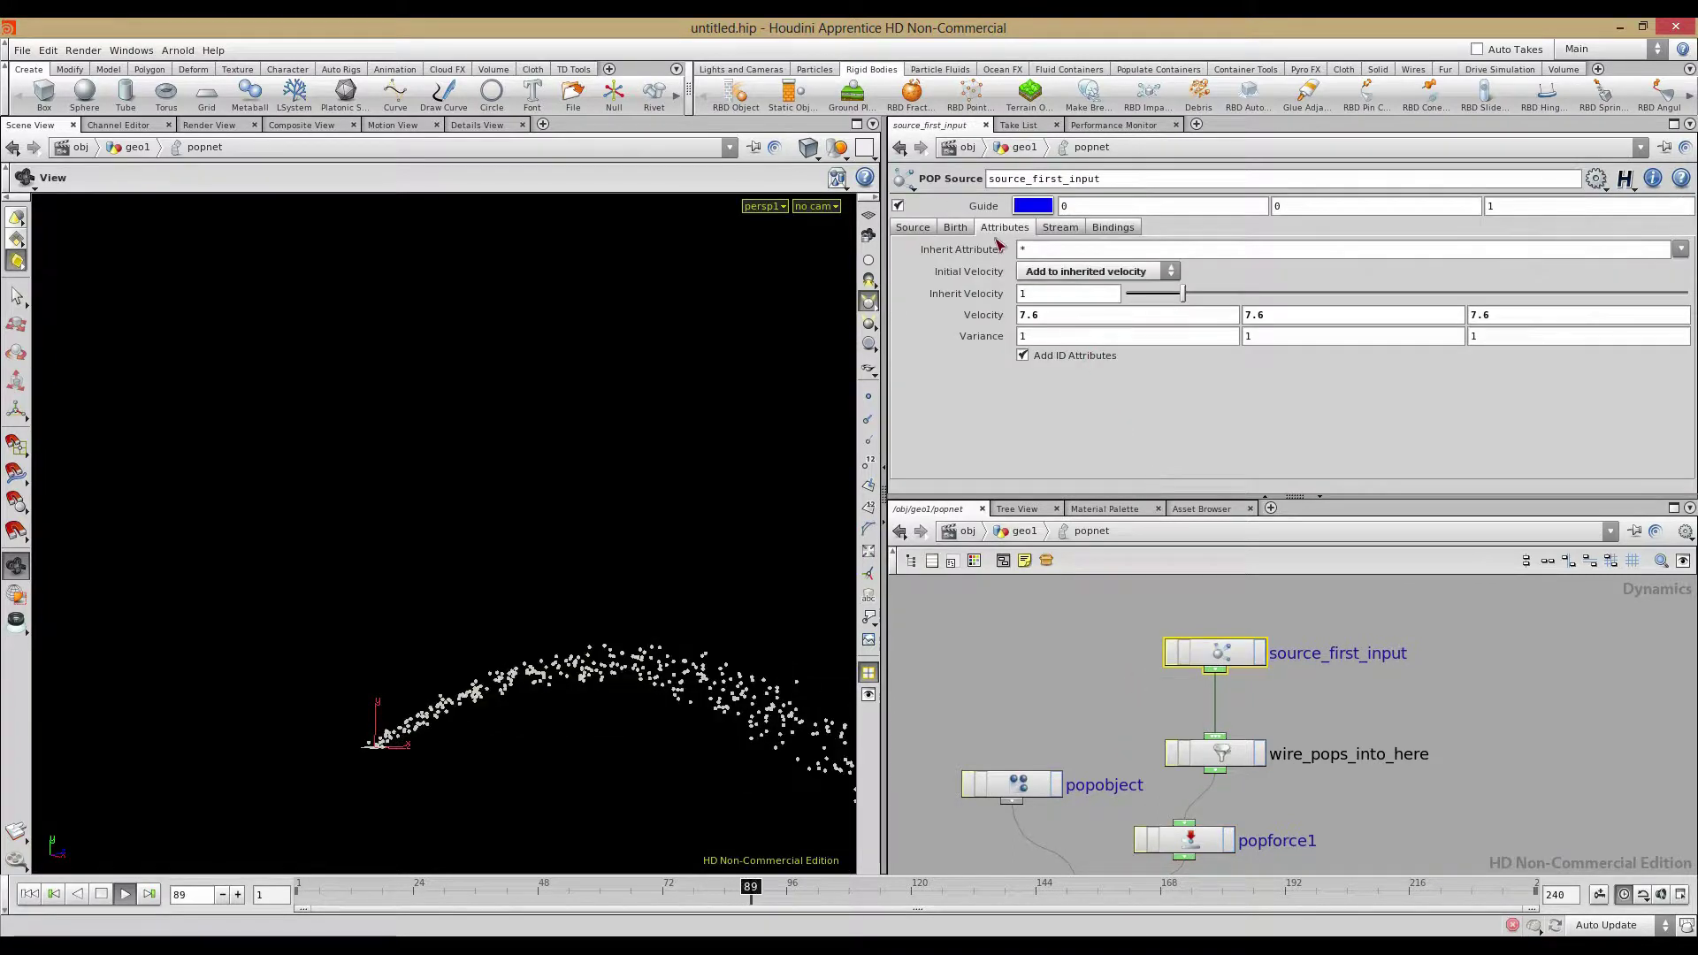
pyautogui.click(956, 227)
pyautogui.write('6')
pyautogui.press('Return')
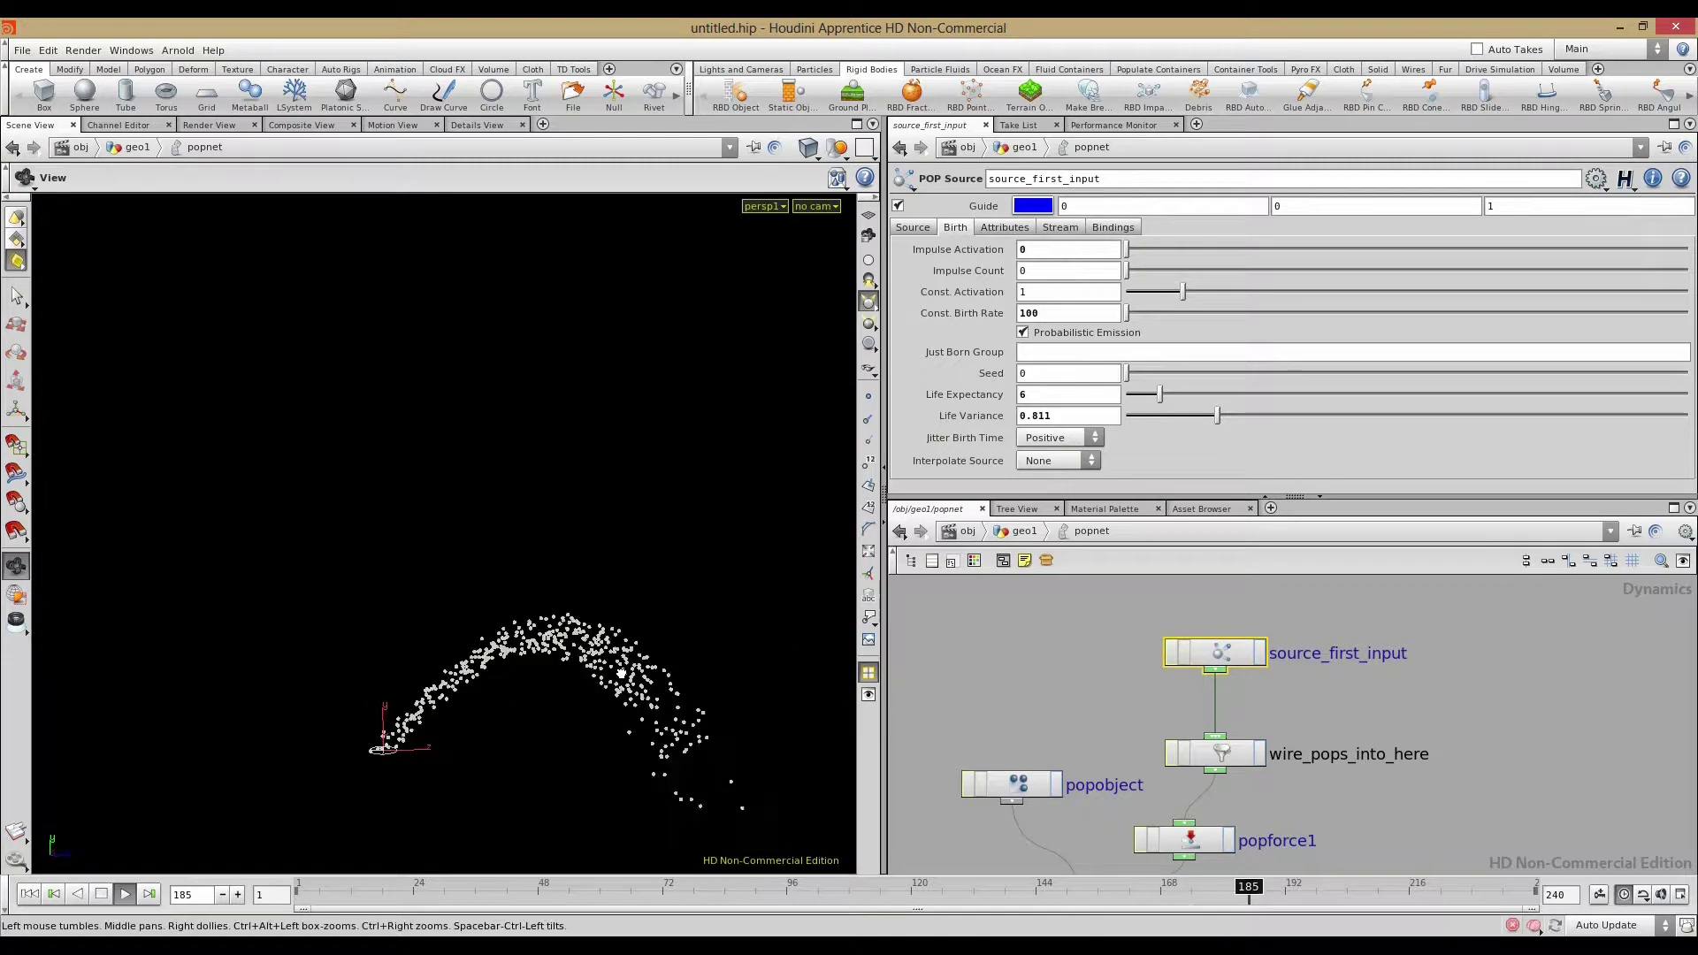
pyautogui.click(1002, 670)
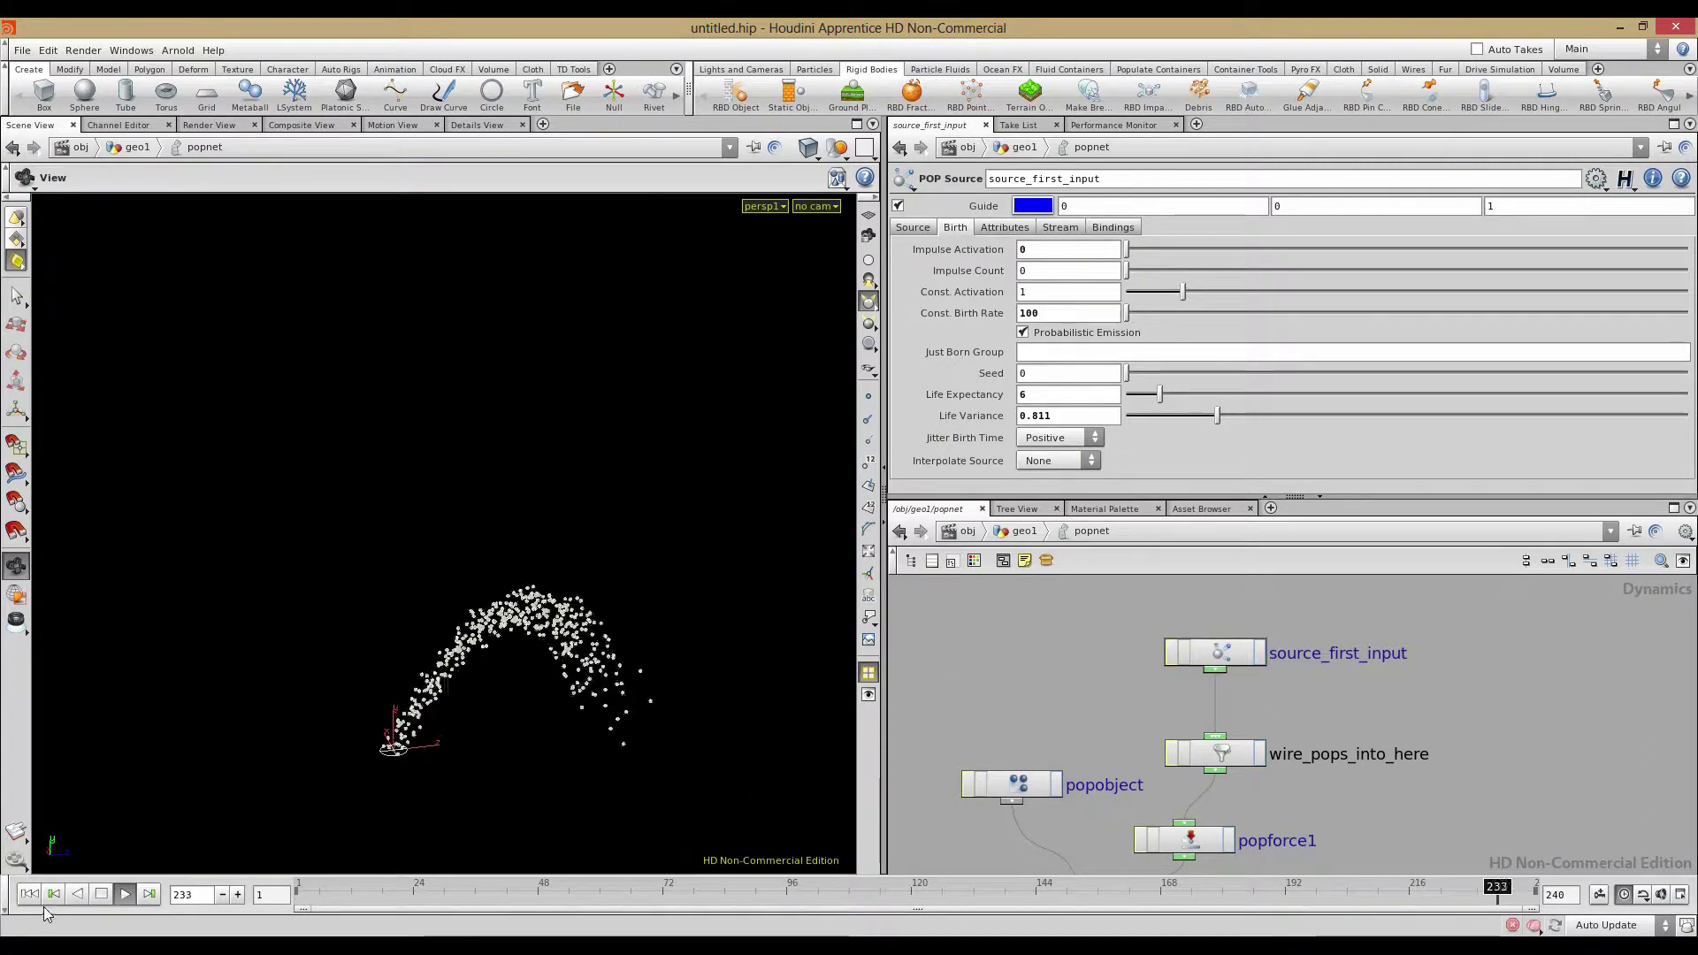
# Raise popforce1's noise Amplitude to 12.72 and inspect how the particles scatter during playback
pyautogui.moveTo(1154, 753); pyautogui.dragTo(1142, 619, button='middle')
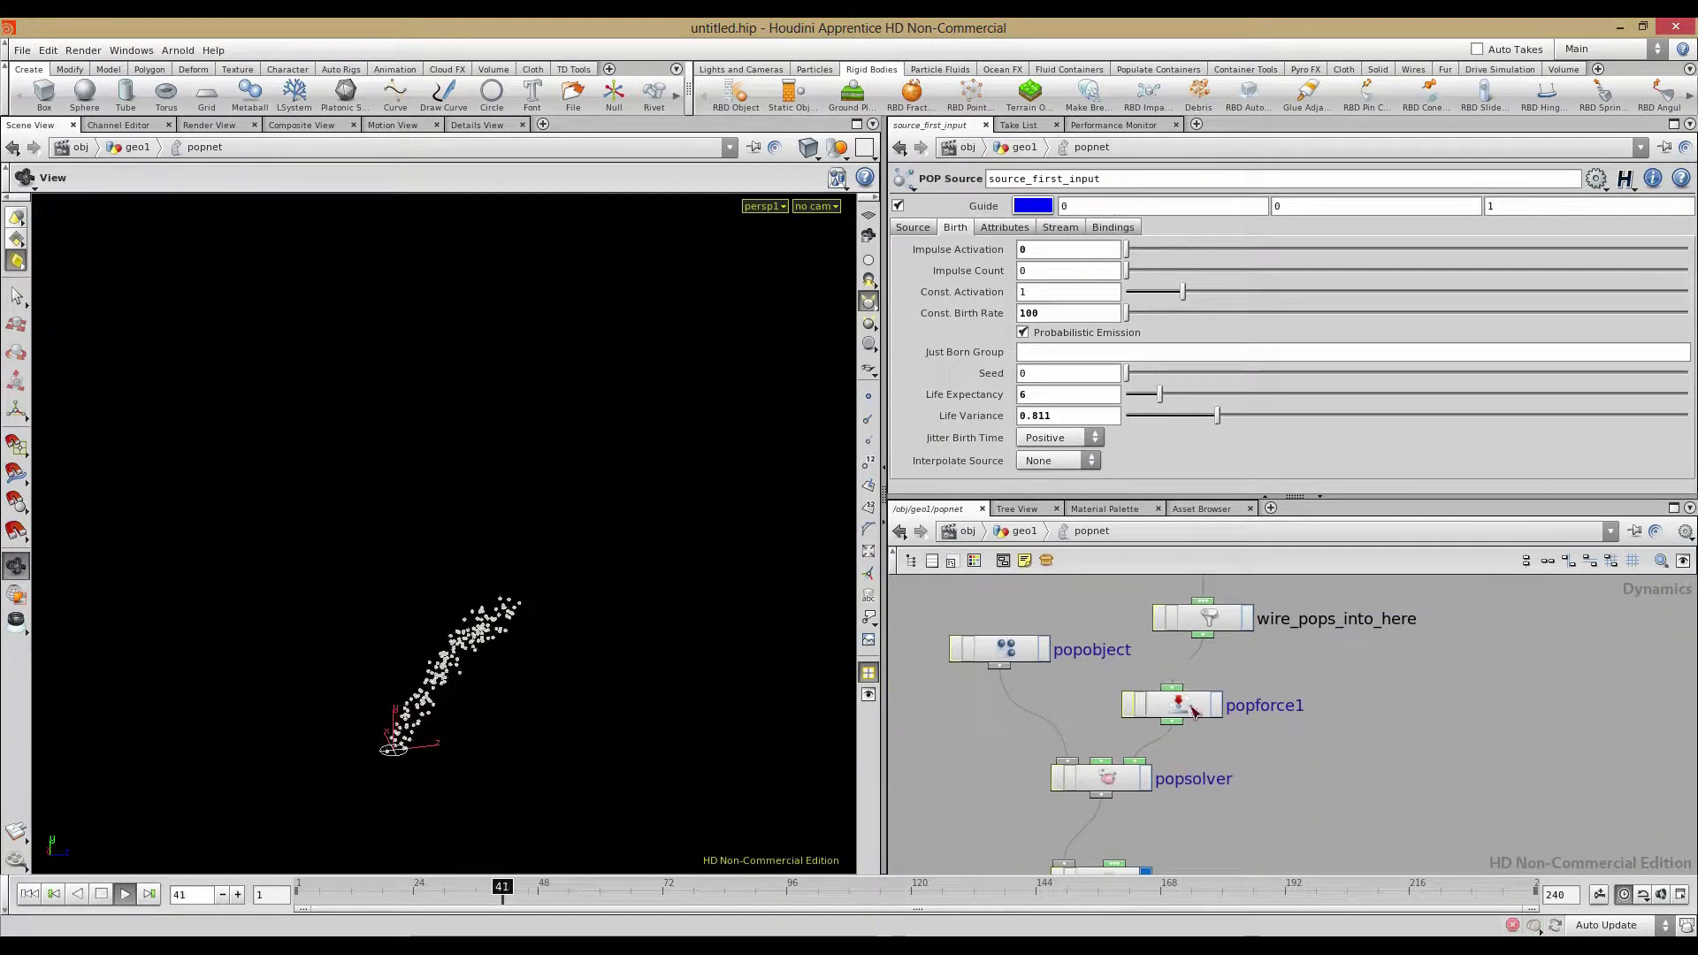
pyautogui.click(1175, 704)
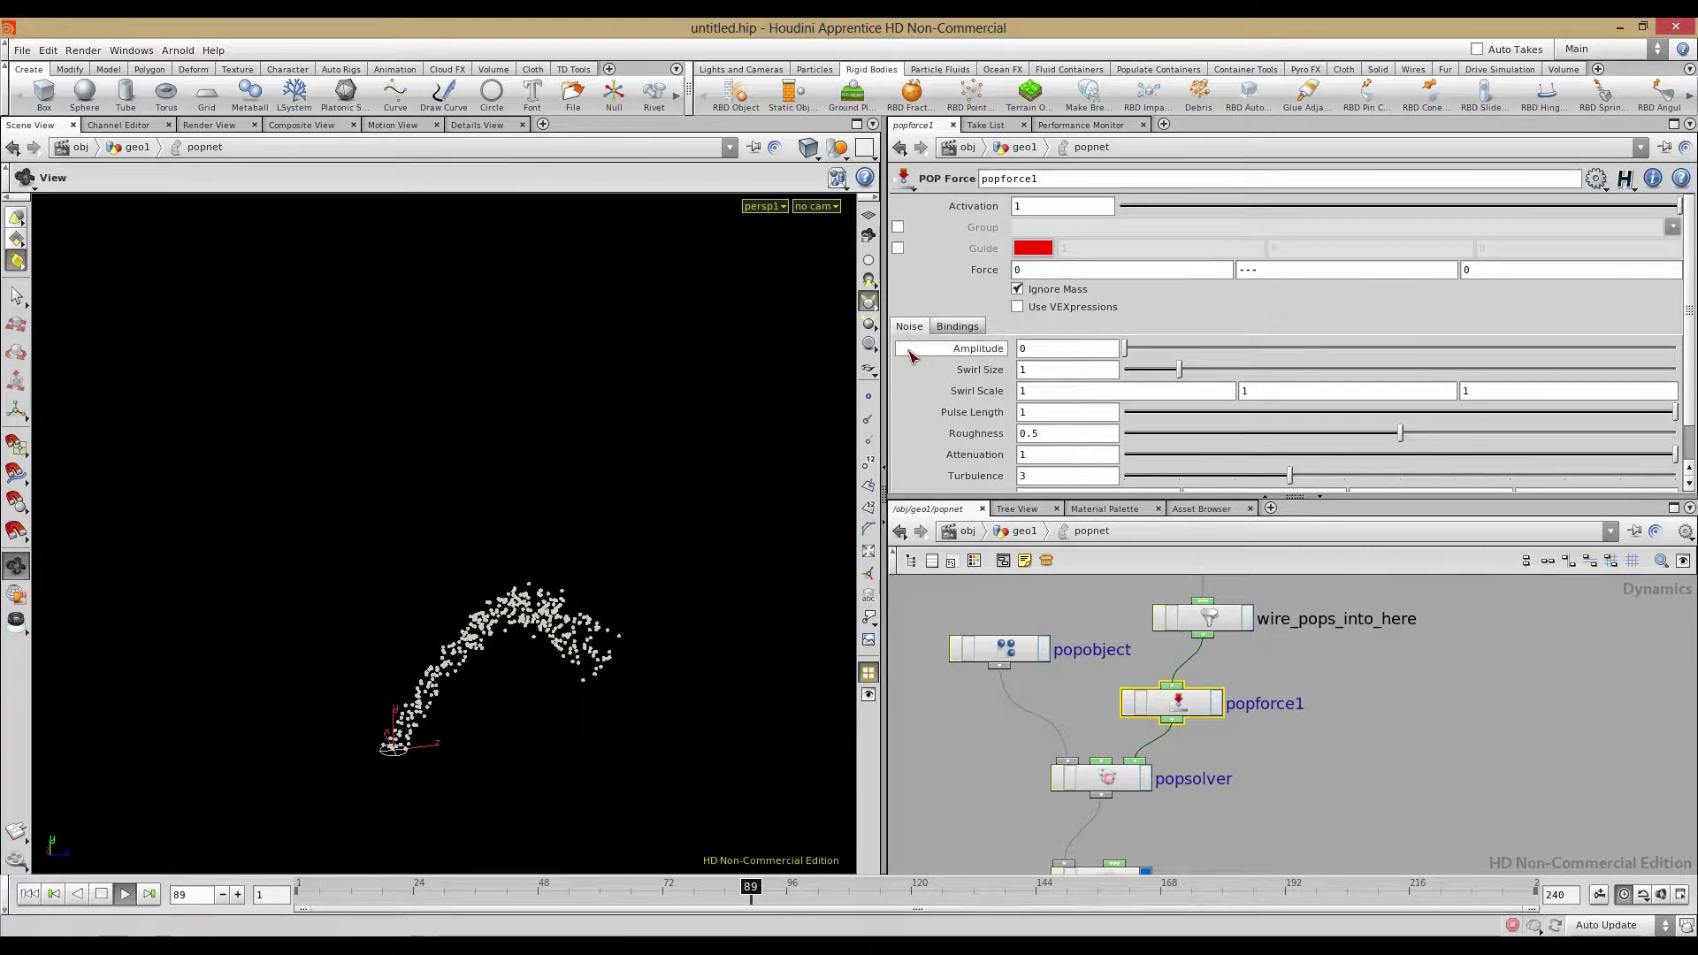
pyautogui.scroll(-2, 929, 354)
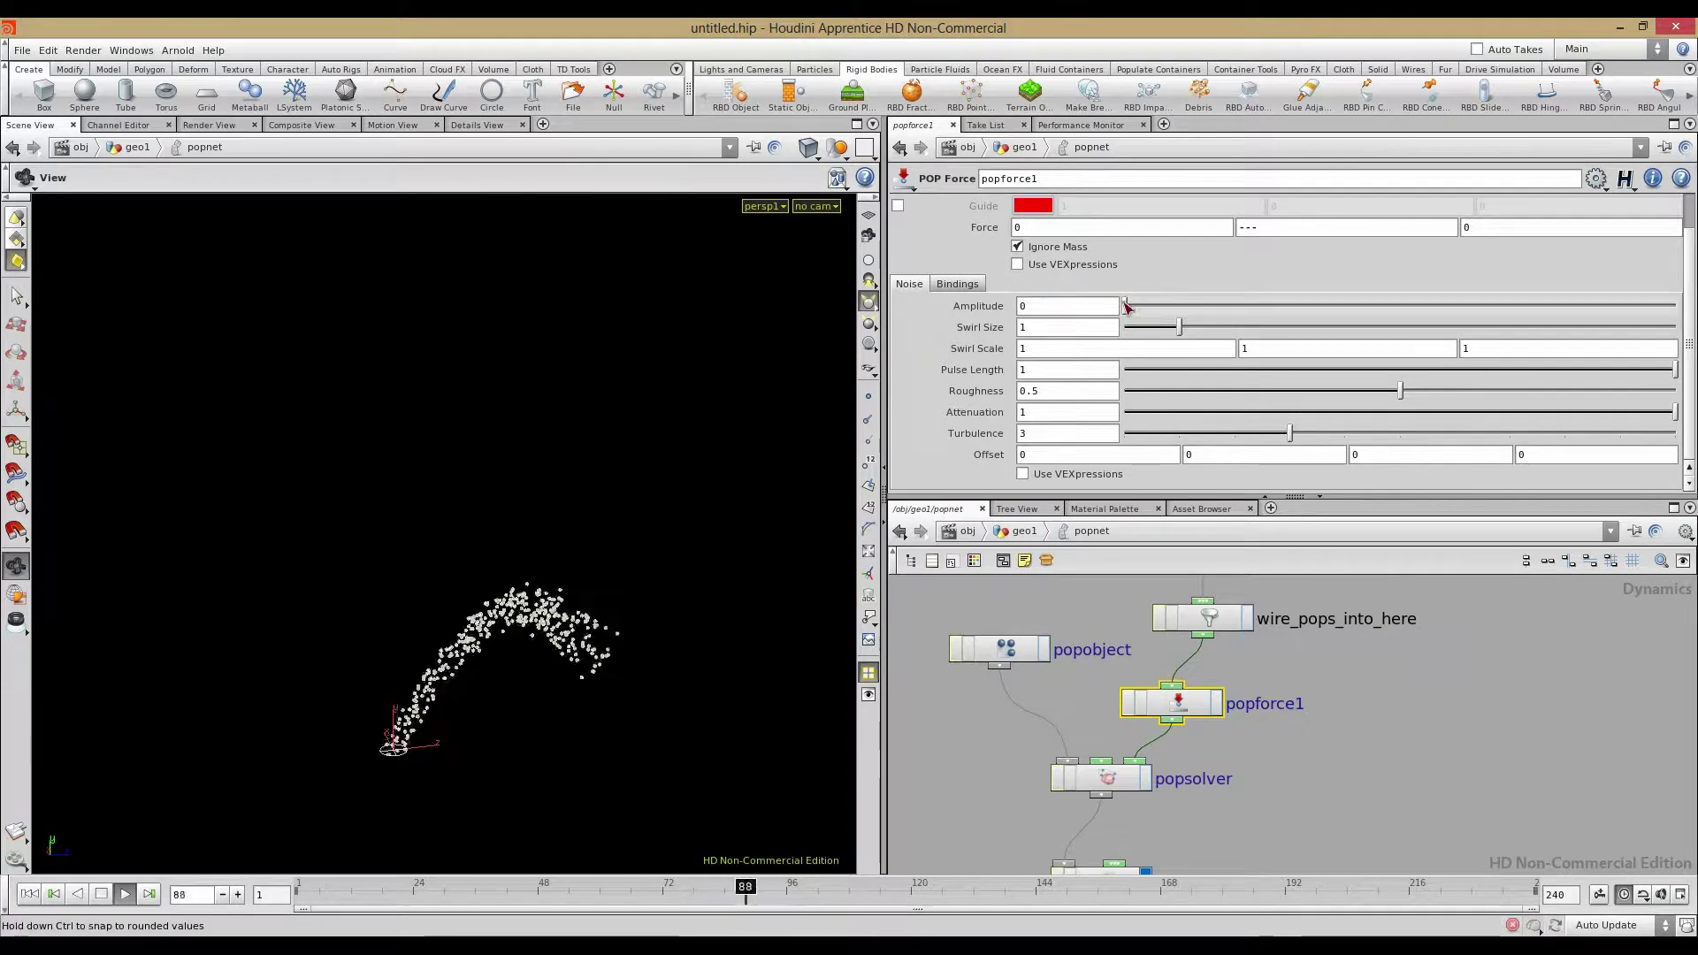
pyautogui.moveTo(1130, 310); pyautogui.dragTo(1321, 305)
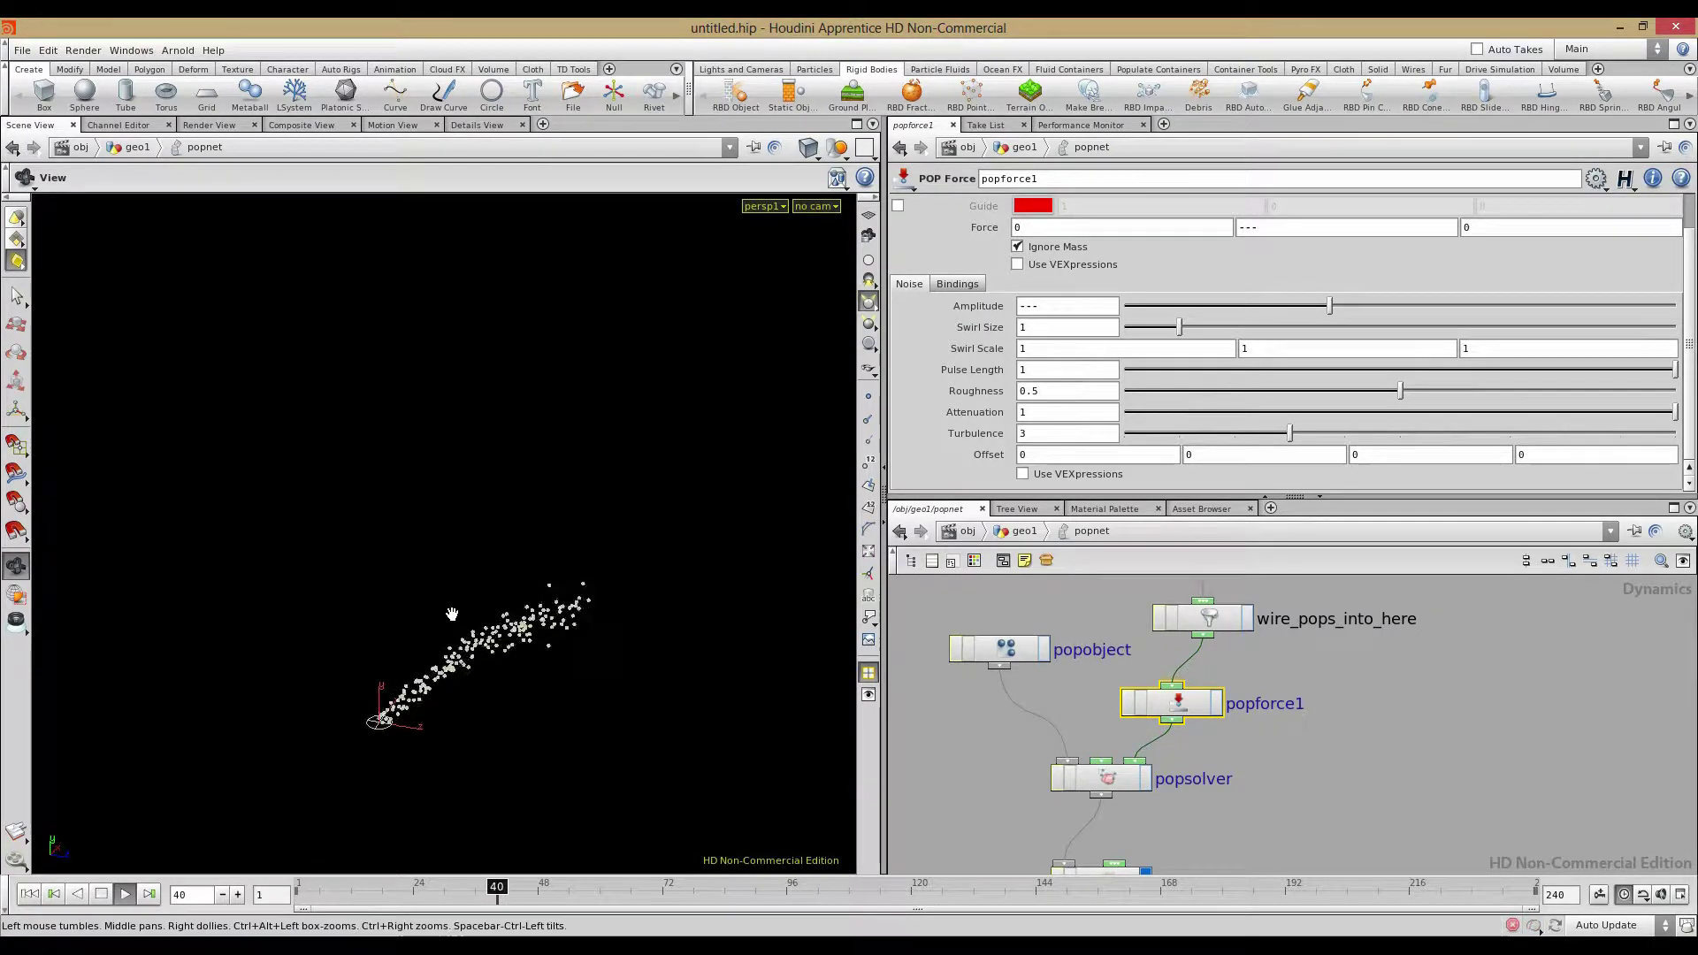
pyautogui.moveTo(561, 616); pyautogui.dragTo(547, 497, button='middle')
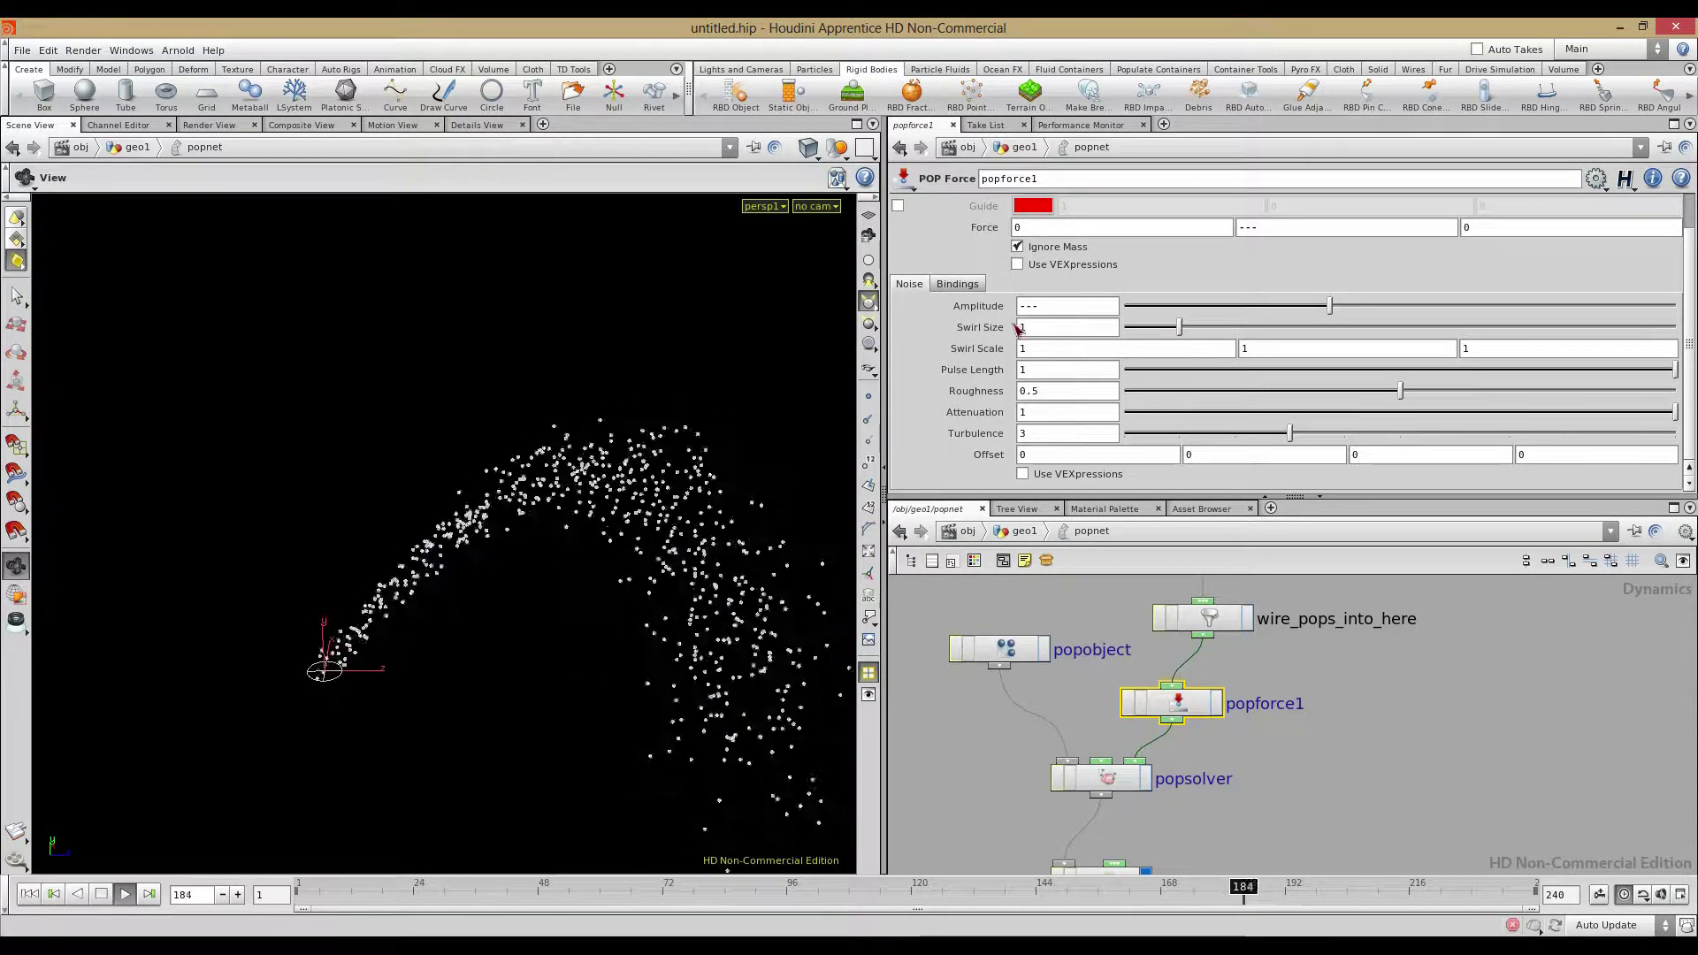
pyautogui.moveTo(1029, 228)
pyautogui.mouseDown(button='middle')
pyautogui.moveTo(1044, 253)
pyautogui.moveTo(1085, 246)
pyautogui.moveTo(1036, 243)
pyautogui.mouseUp(button='middle')
pyautogui.moveTo(1042, 306); pyautogui.dragTo(1123, 276, button='middle')
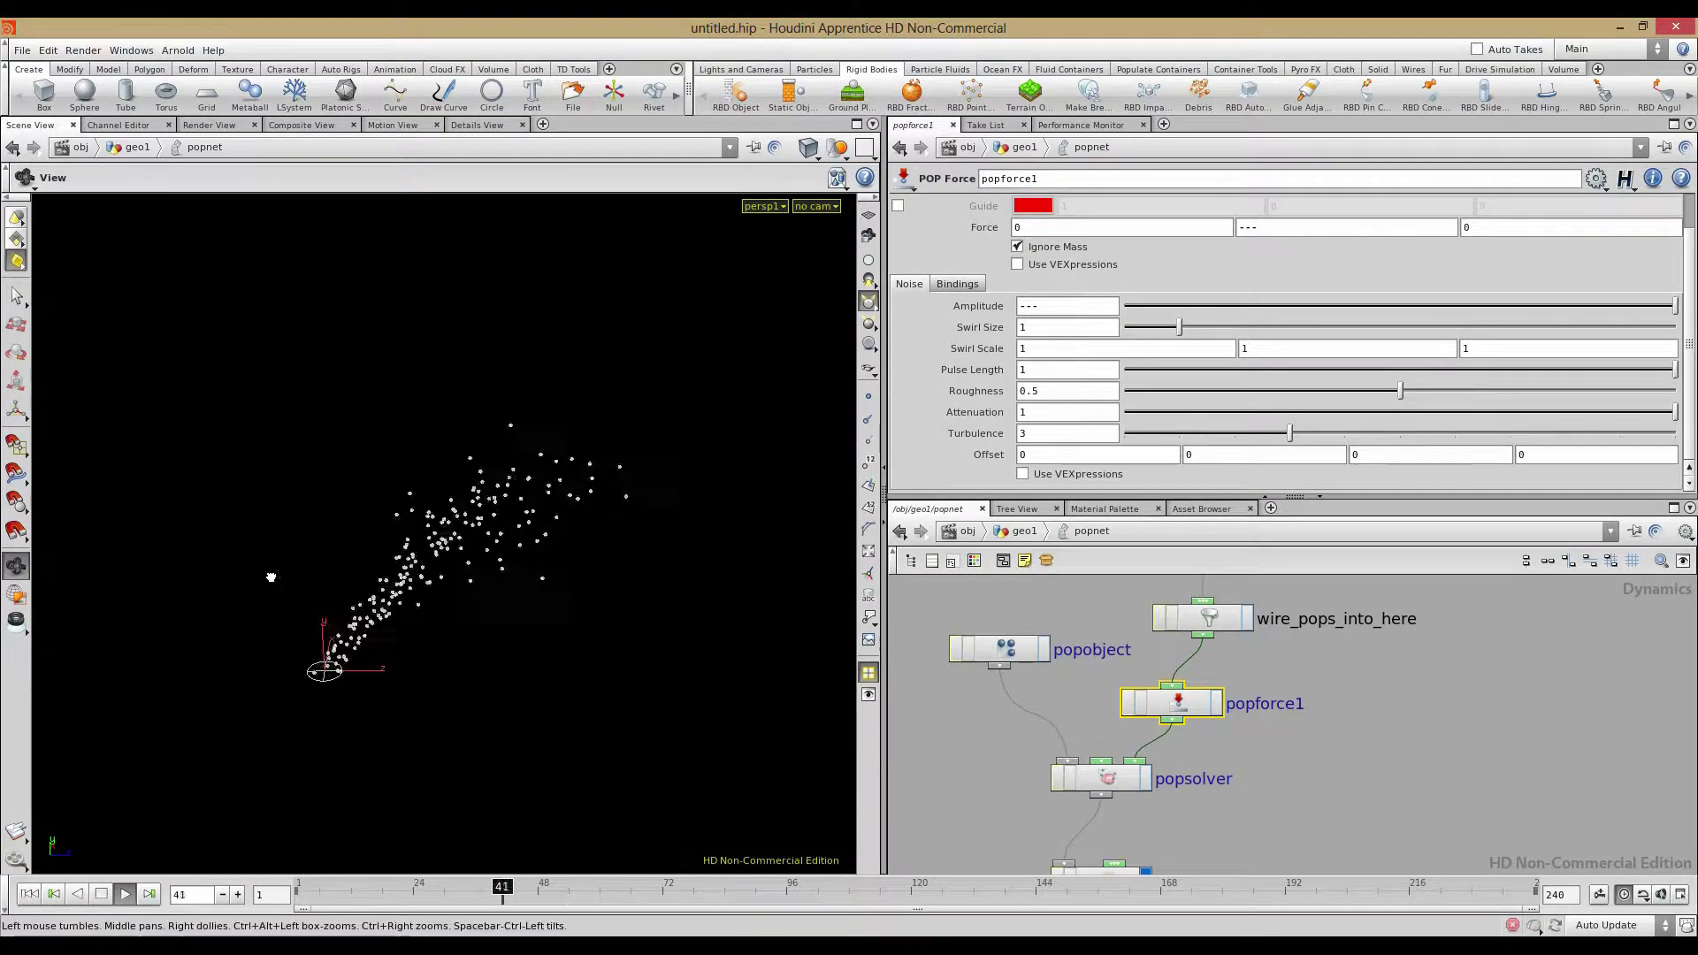
pyautogui.moveTo(402, 506); pyautogui.dragTo(345, 538)
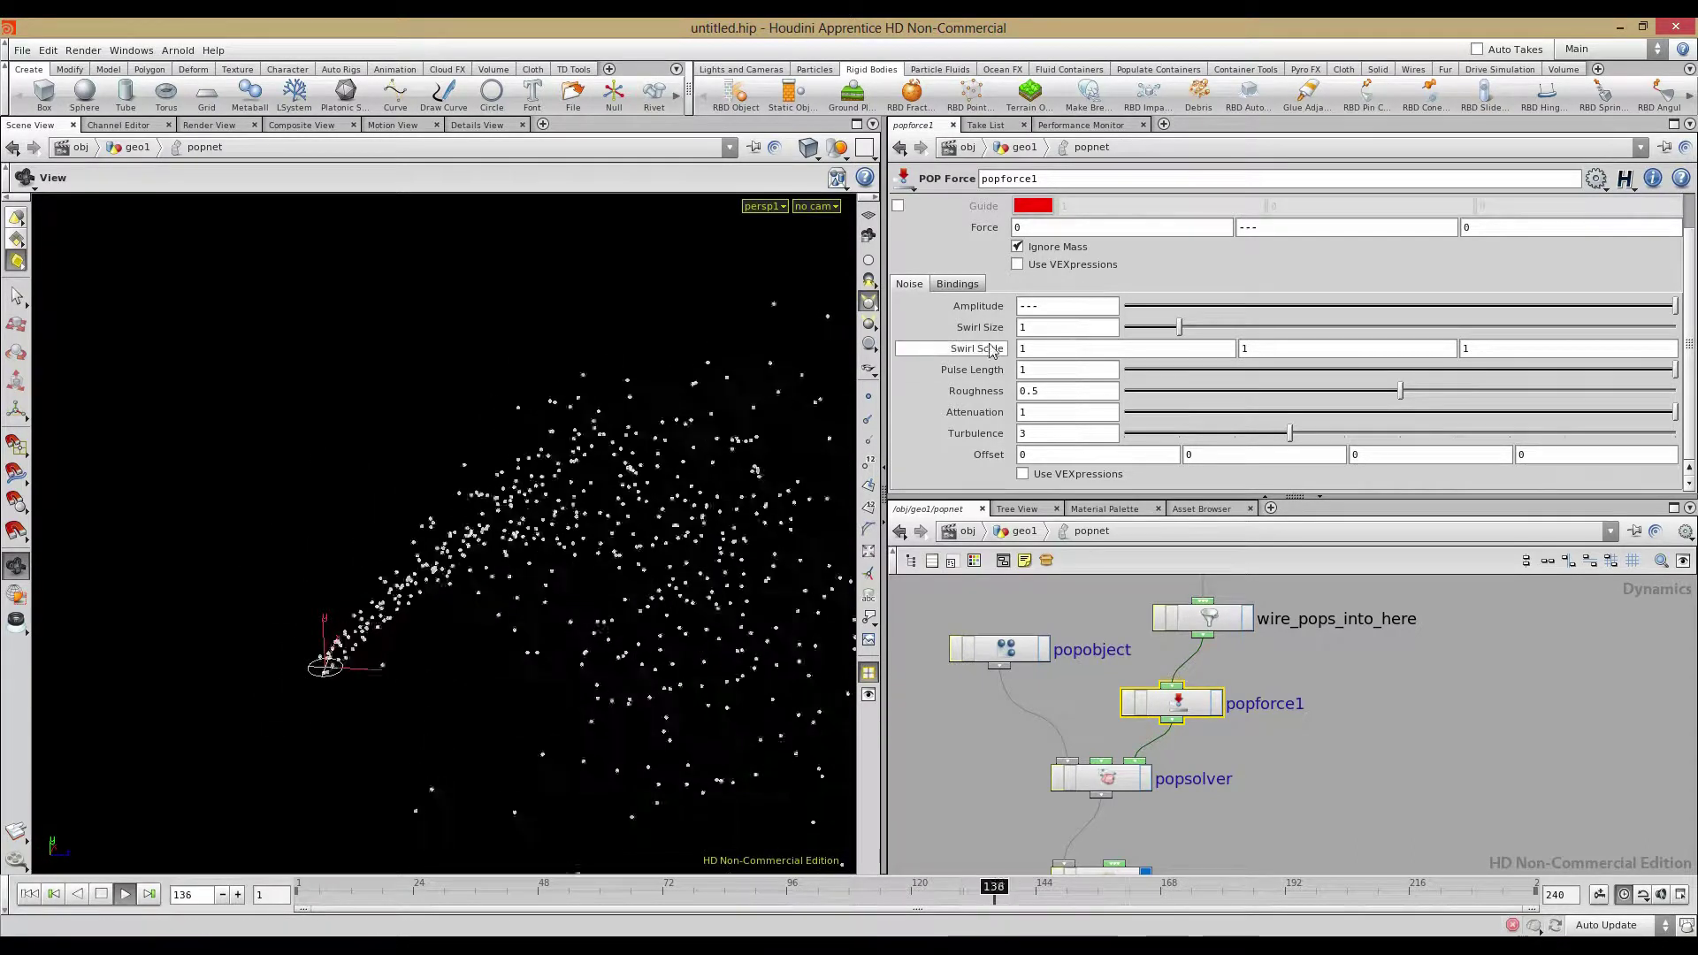
# Increase popforce1's noise Swirl Size to 6.71
pyautogui.moveTo(1181, 328); pyautogui.dragTo(1358, 320)
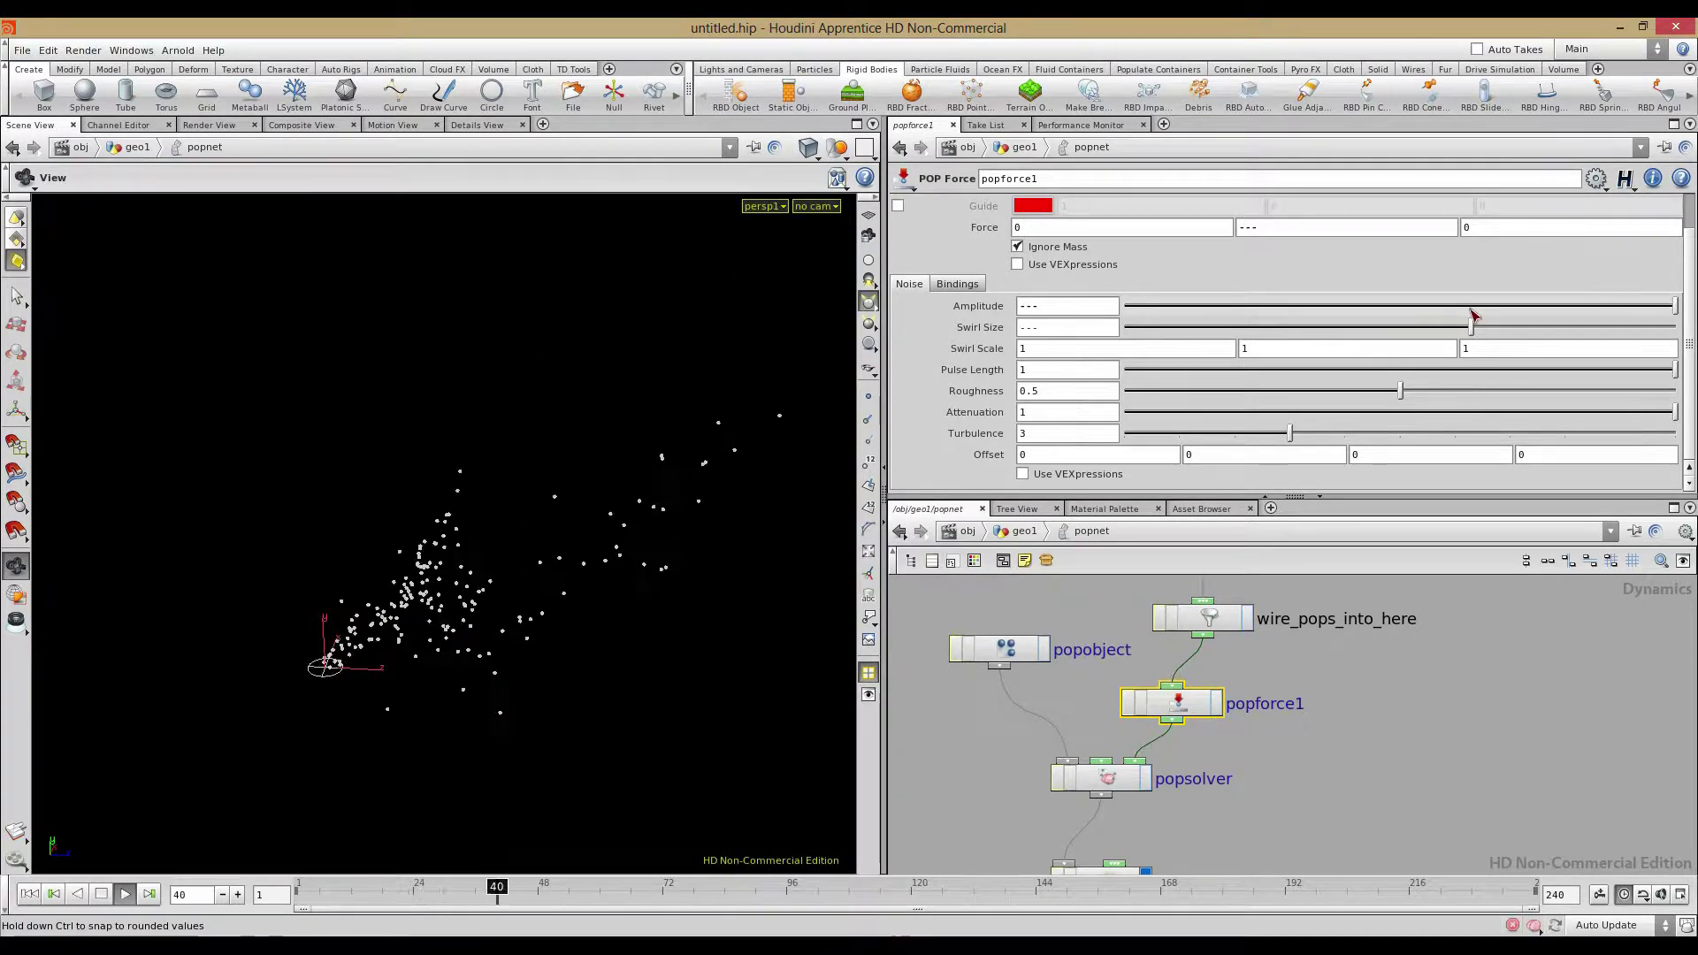
pyautogui.moveTo(1480, 309); pyautogui.dragTo(1498, 311)
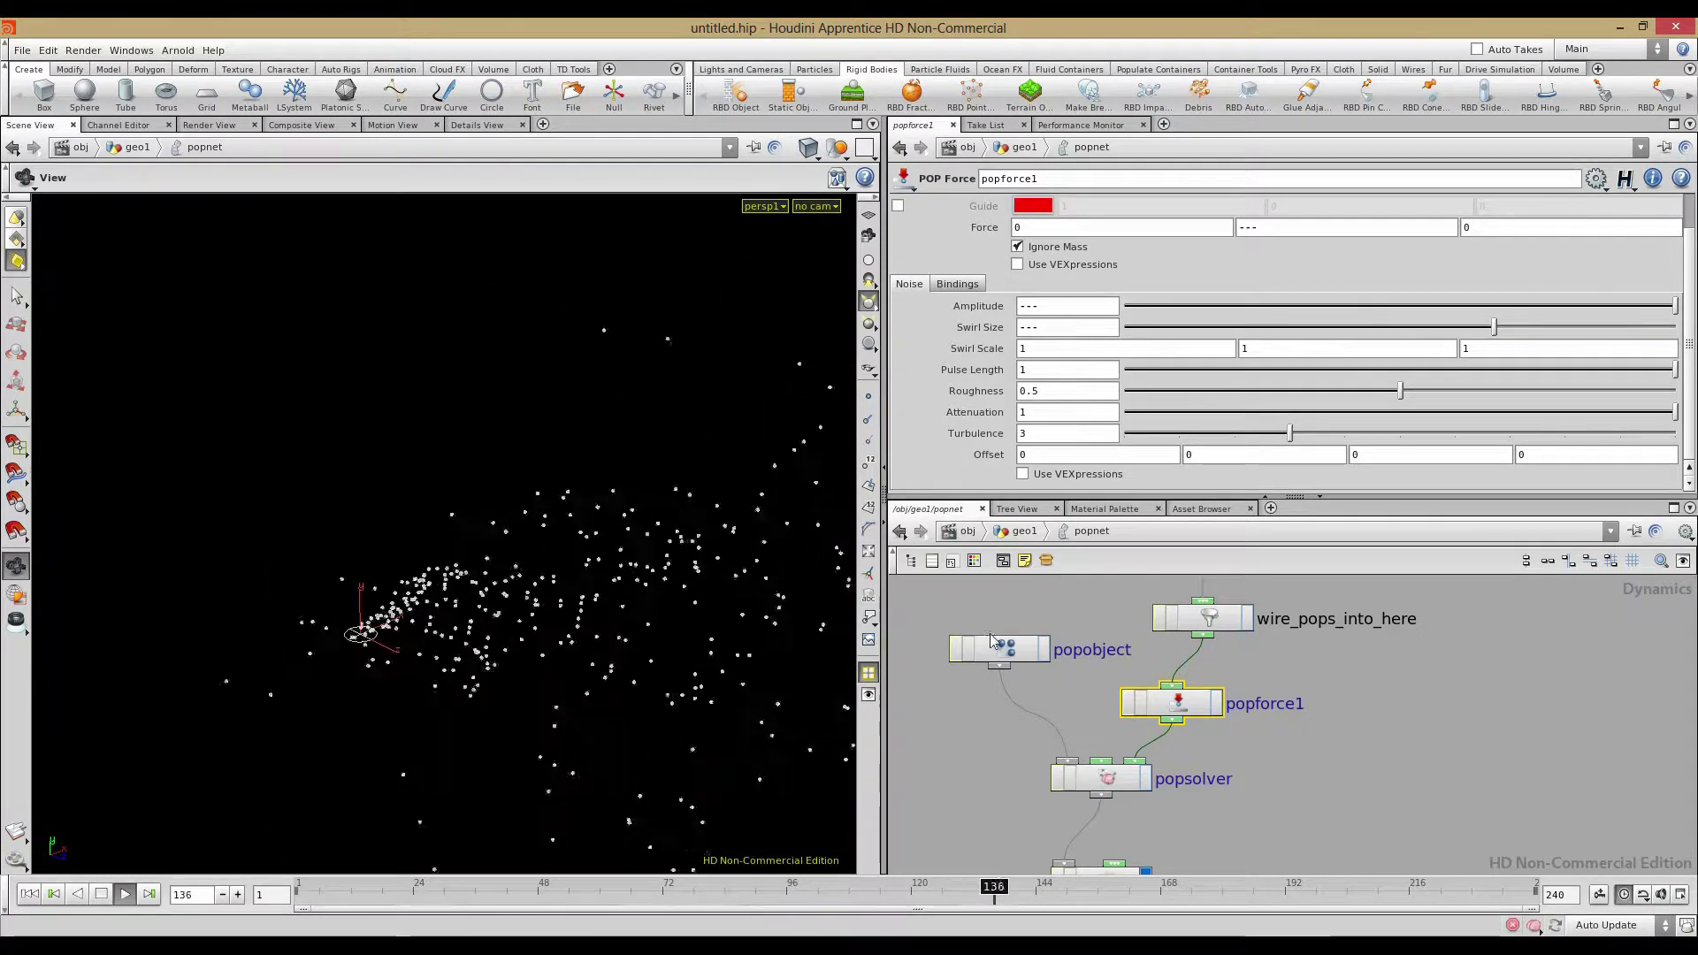
# Set the Const. Birth Rate of source_first_input to 400, play the simulation and stop the playback
pyautogui.moveTo(1252, 627); pyautogui.dragTo(1203, 749, button='middle')
pyautogui.click(1155, 640)
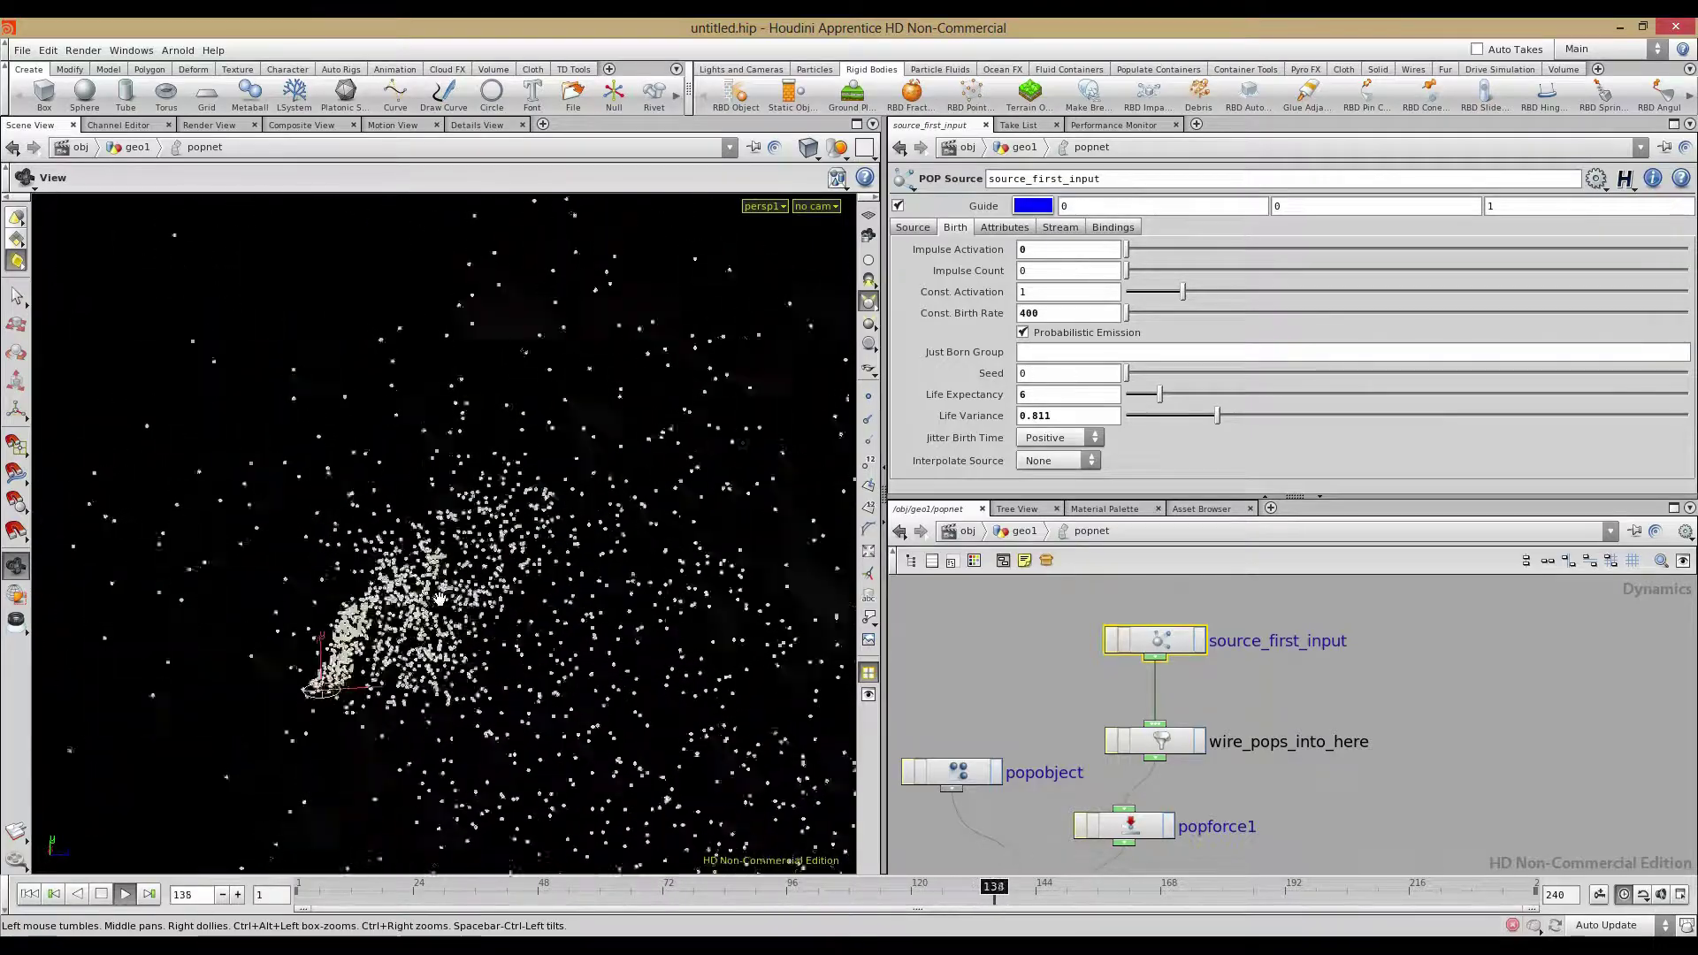
pyautogui.click(104, 896)
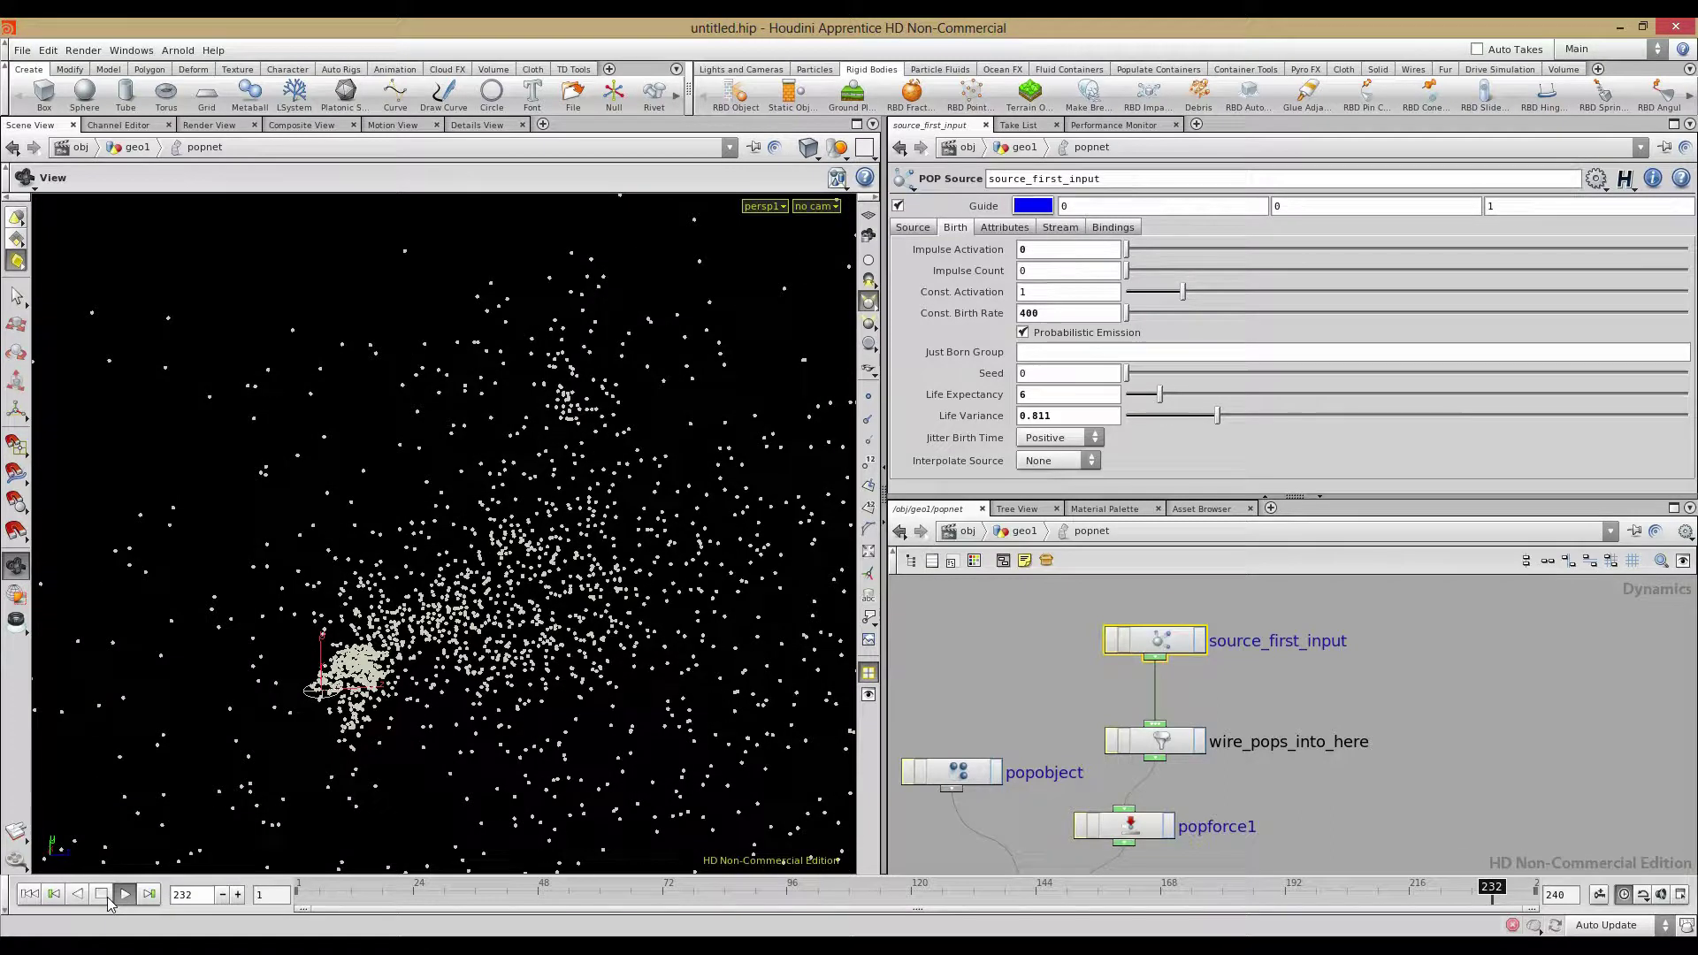
# Move popforce1, popsolver and gravity1 down together to make room below wire_pops_into_here
pyautogui.moveTo(962, 647); pyautogui.dragTo(950, 586, button='middle')
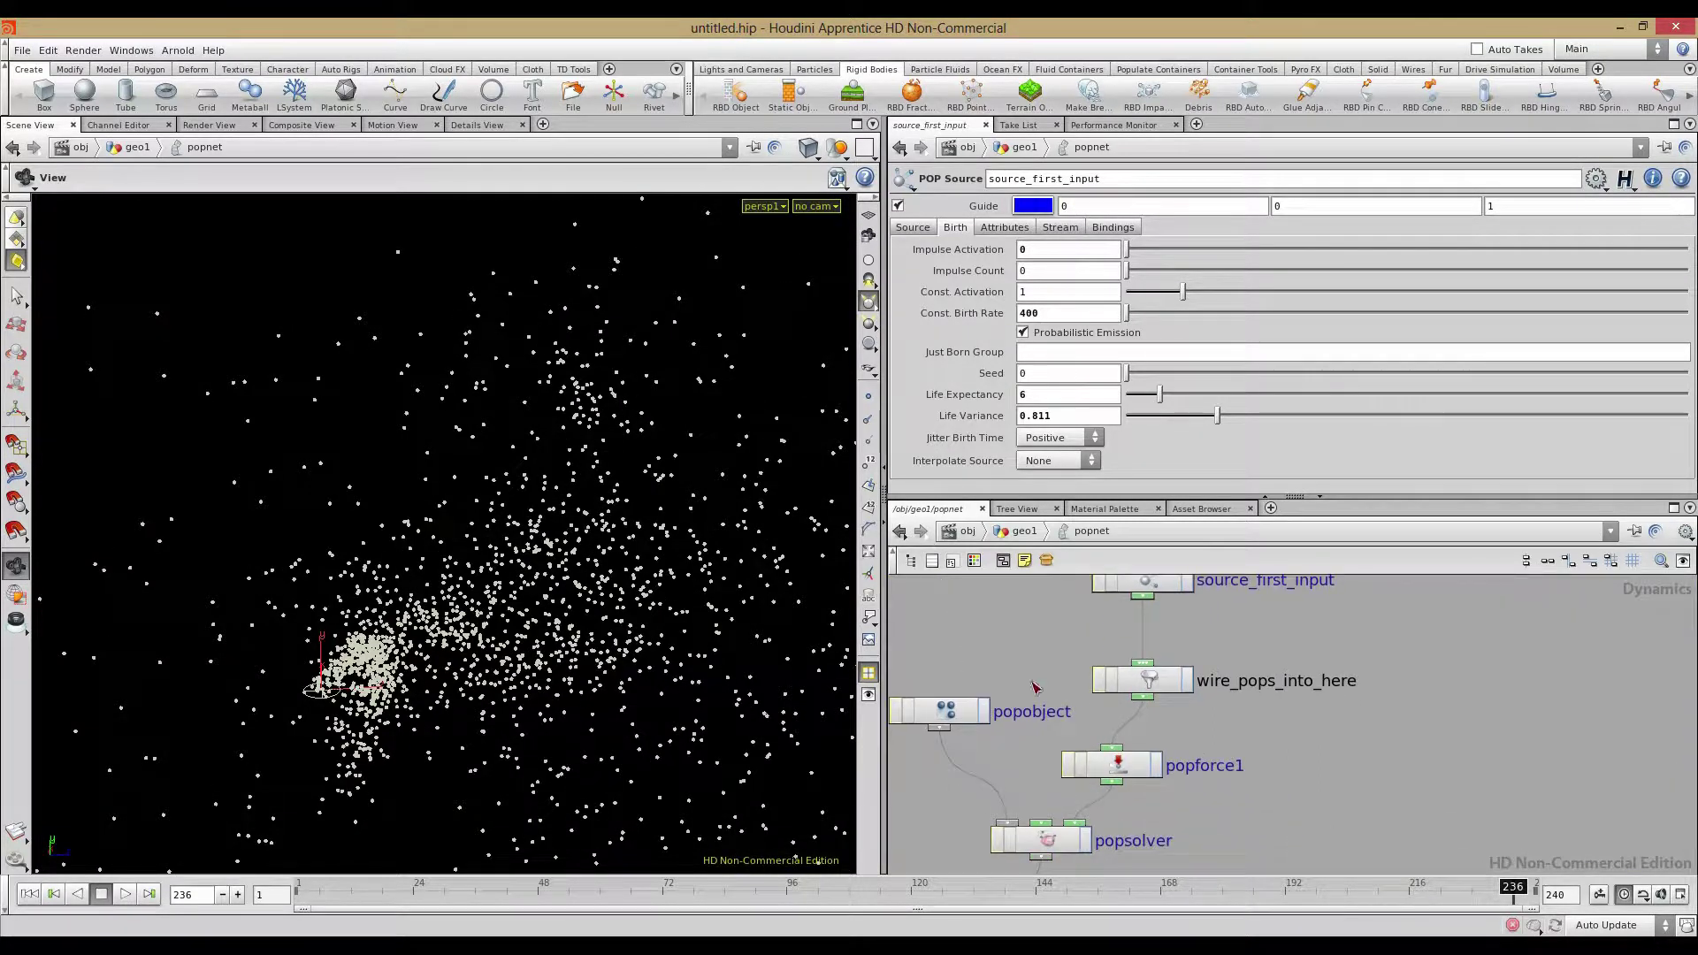
pyautogui.moveTo(1015, 798); pyautogui.dragTo(1016, 637, button='middle')
pyautogui.scroll(-3, 1015, 638)
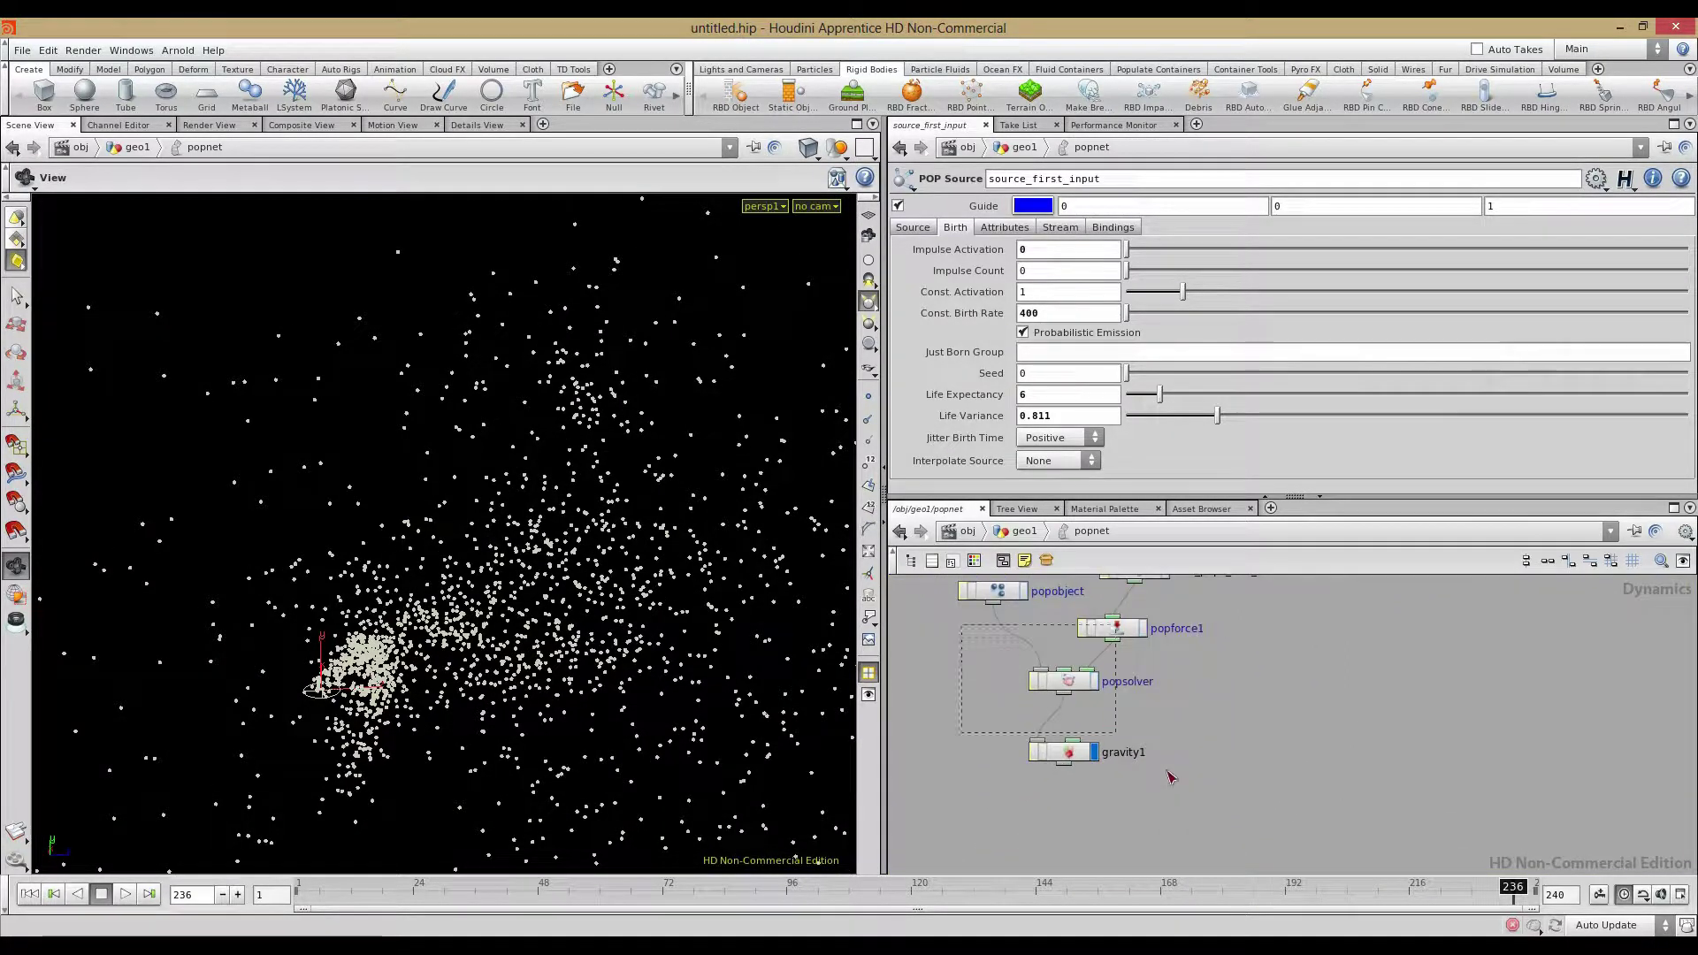
pyautogui.moveTo(1170, 777); pyautogui.dragTo(1168, 775)
pyautogui.moveTo(1068, 755); pyautogui.dragTo(1068, 822)
pyautogui.click(1230, 635)
pyautogui.moveTo(1231, 635); pyautogui.dragTo(1213, 690, button='middle')
# Add a POP VOP node on the connection between wire_pops_into_here and popforce1
pyautogui.press('Tab')
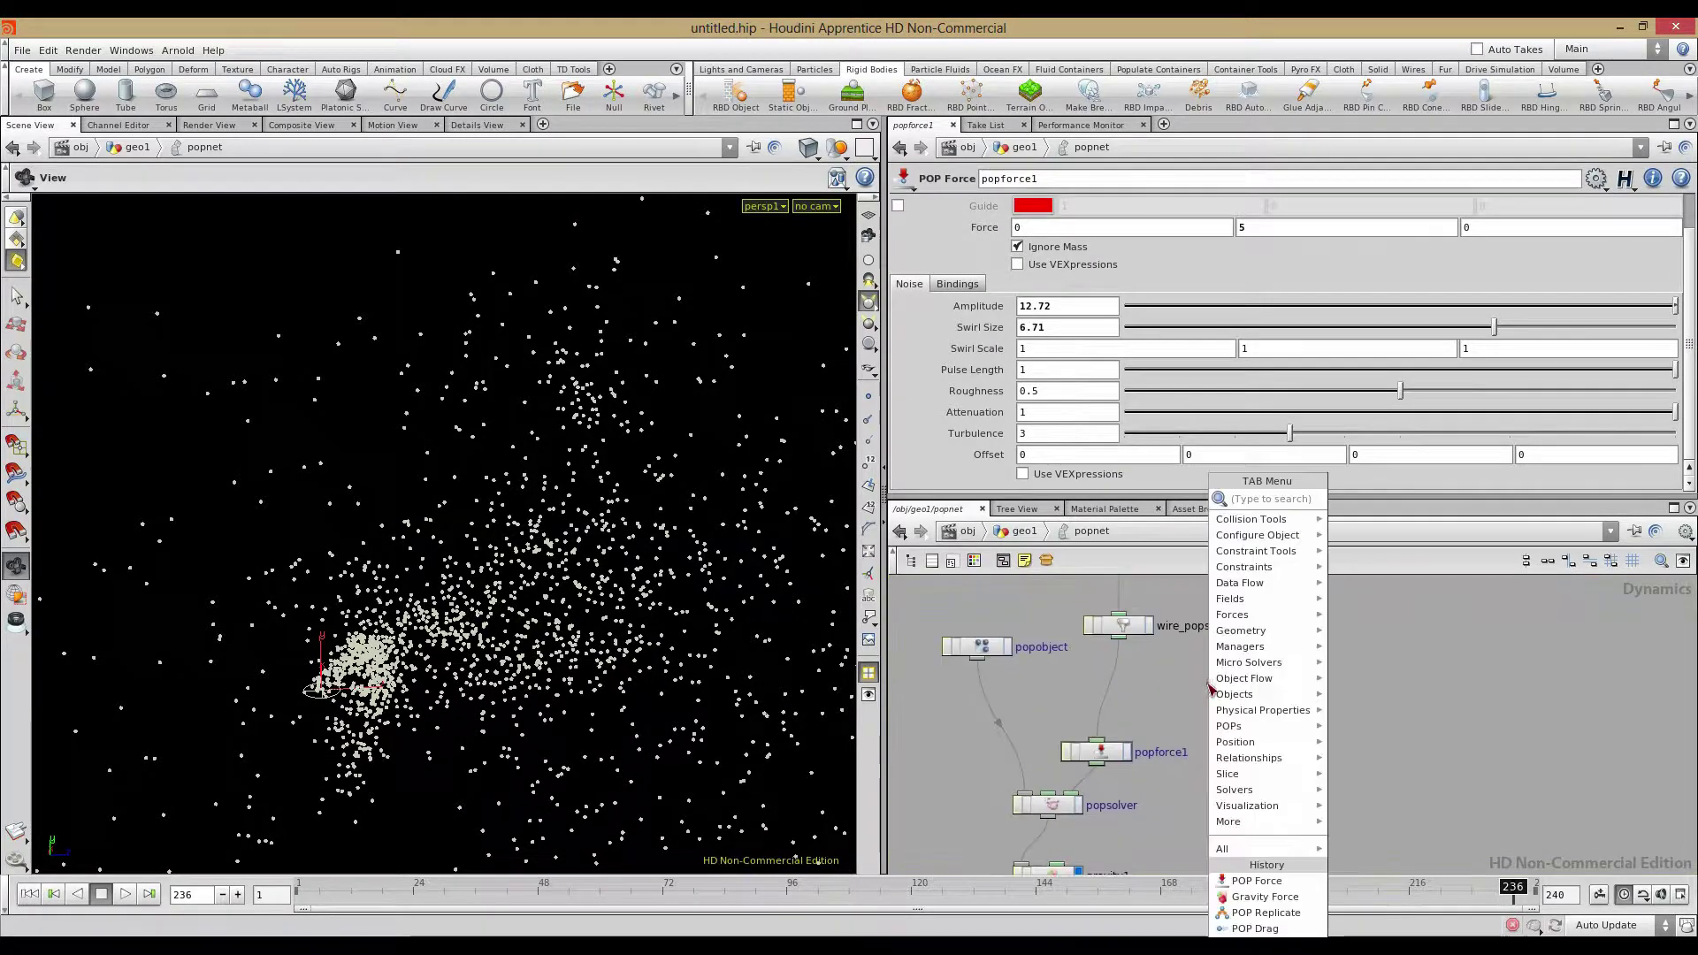
pyautogui.write('VOP')
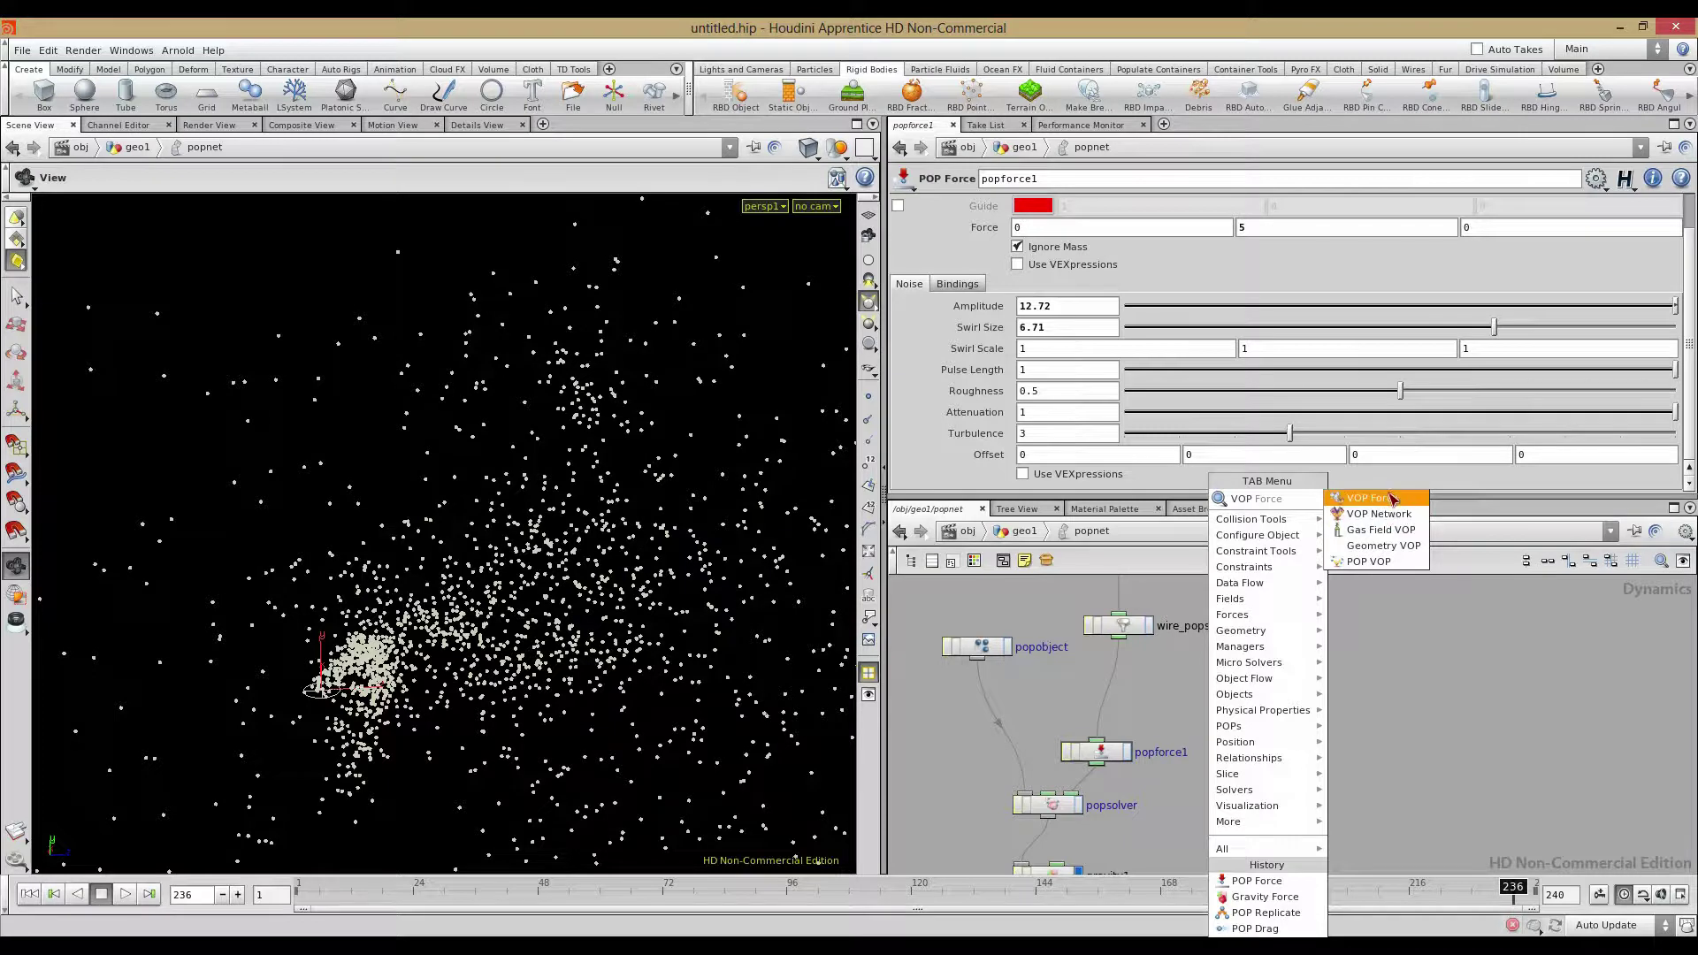
pyautogui.click(1365, 562)
pyautogui.click(1117, 686)
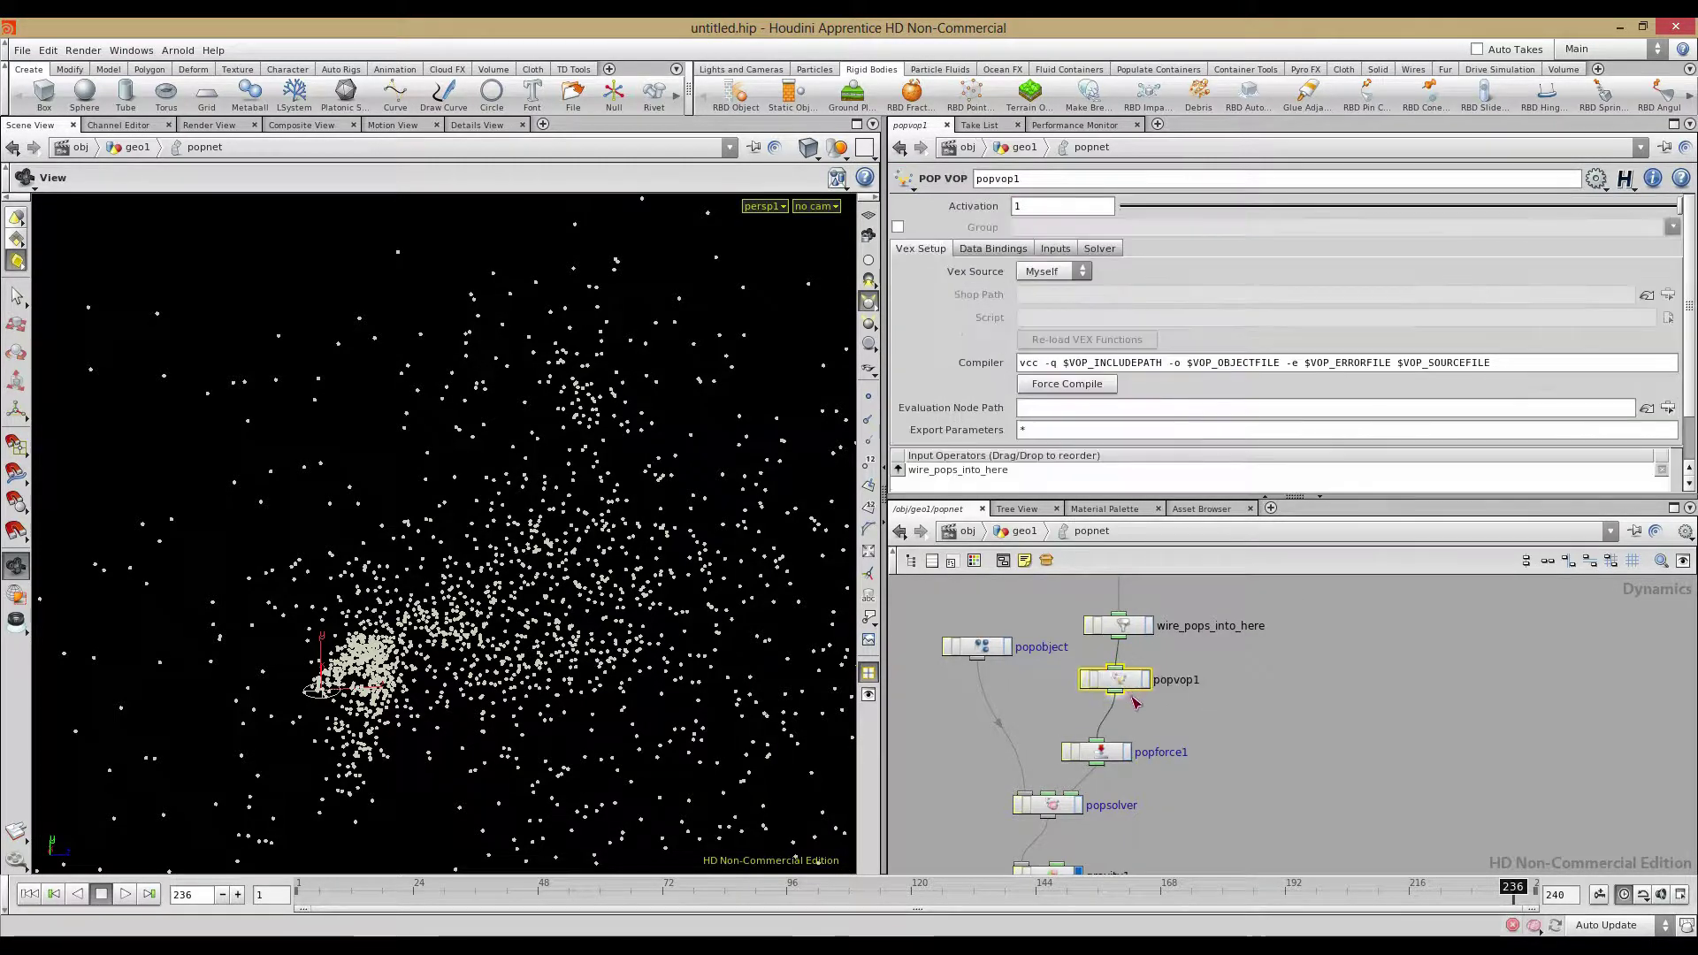
# Detach popvop1 from the connection above popforce1, place it aside, and move popforce1 closer to wire_pops_into_here
pyautogui.scroll(2, 1137, 721)
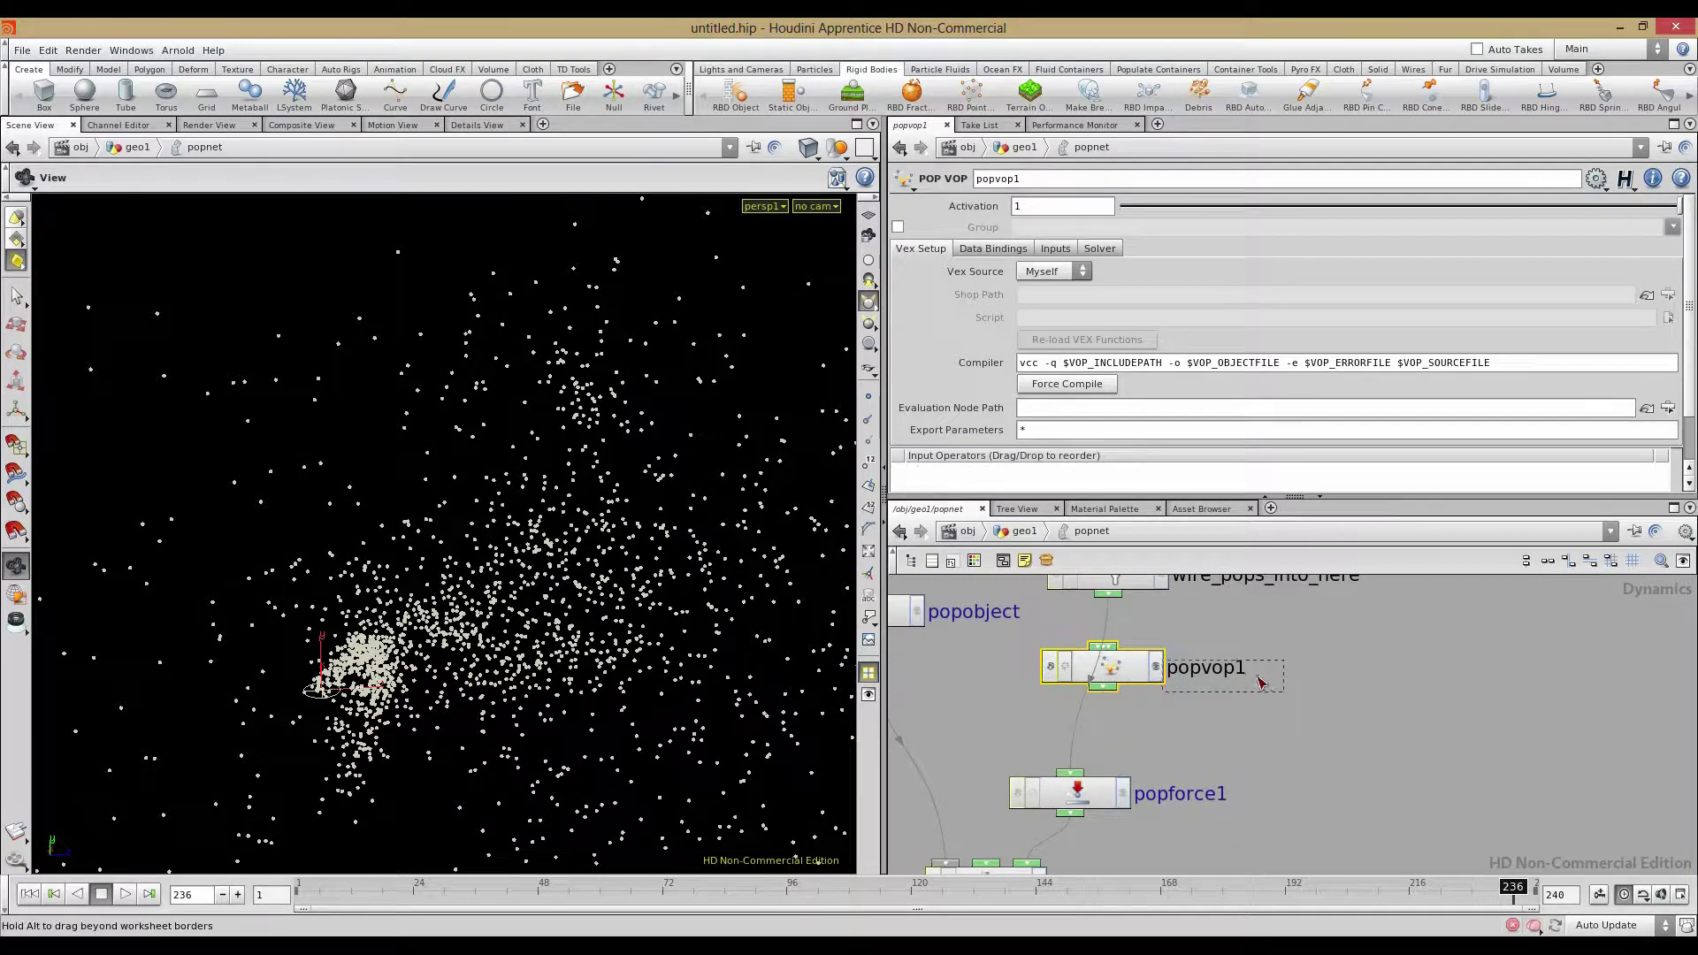
pyautogui.moveTo(1258, 677); pyautogui.dragTo(1314, 686)
pyautogui.moveTo(1175, 713); pyautogui.dragTo(1148, 734, button='middle')
pyautogui.scroll(-2, 1175, 667)
pyautogui.moveTo(1104, 764); pyautogui.dragTo(1129, 699)
pyautogui.moveTo(1097, 774); pyautogui.dragTo(1251, 789)
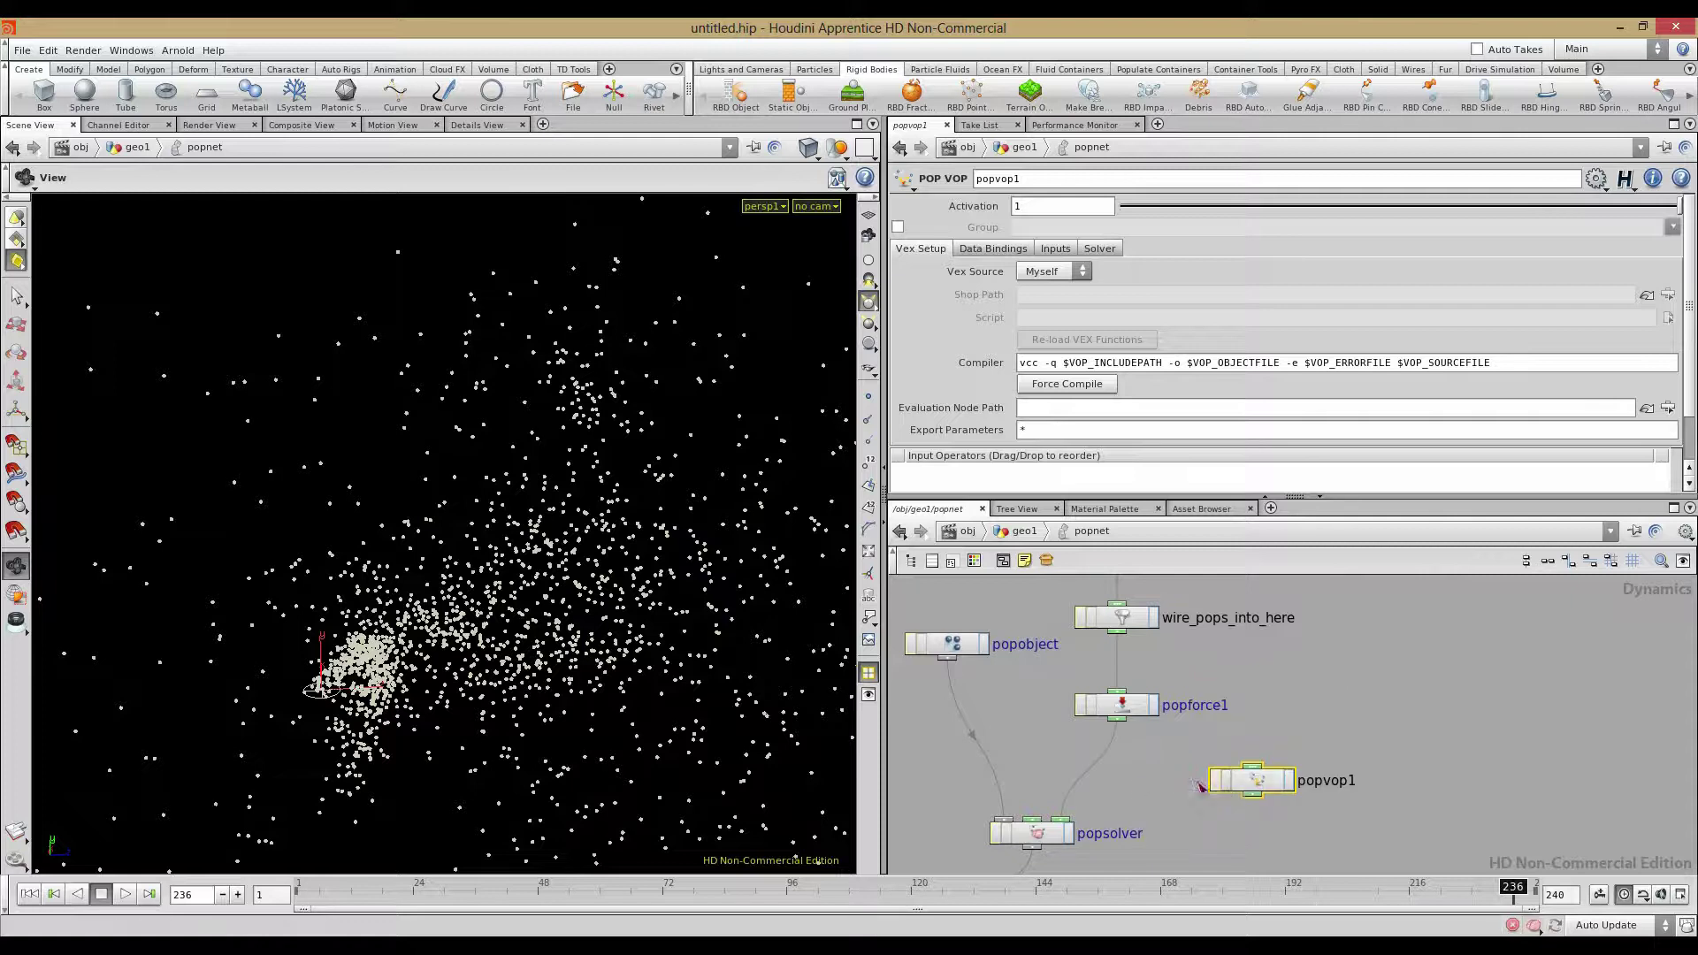
# Move popsolver and gravity1 down and insert popvop1 into the connection between popforce1 and popsolver
pyautogui.moveTo(1286, 805); pyautogui.dragTo(1334, 676, button='middle')
pyautogui.moveTo(1072, 746); pyautogui.dragTo(1072, 746)
pyautogui.moveTo(1079, 789); pyautogui.dragTo(1081, 828)
pyautogui.moveTo(1054, 742); pyautogui.dragTo(1077, 770)
pyautogui.moveTo(1077, 770); pyautogui.dragTo(1124, 629)
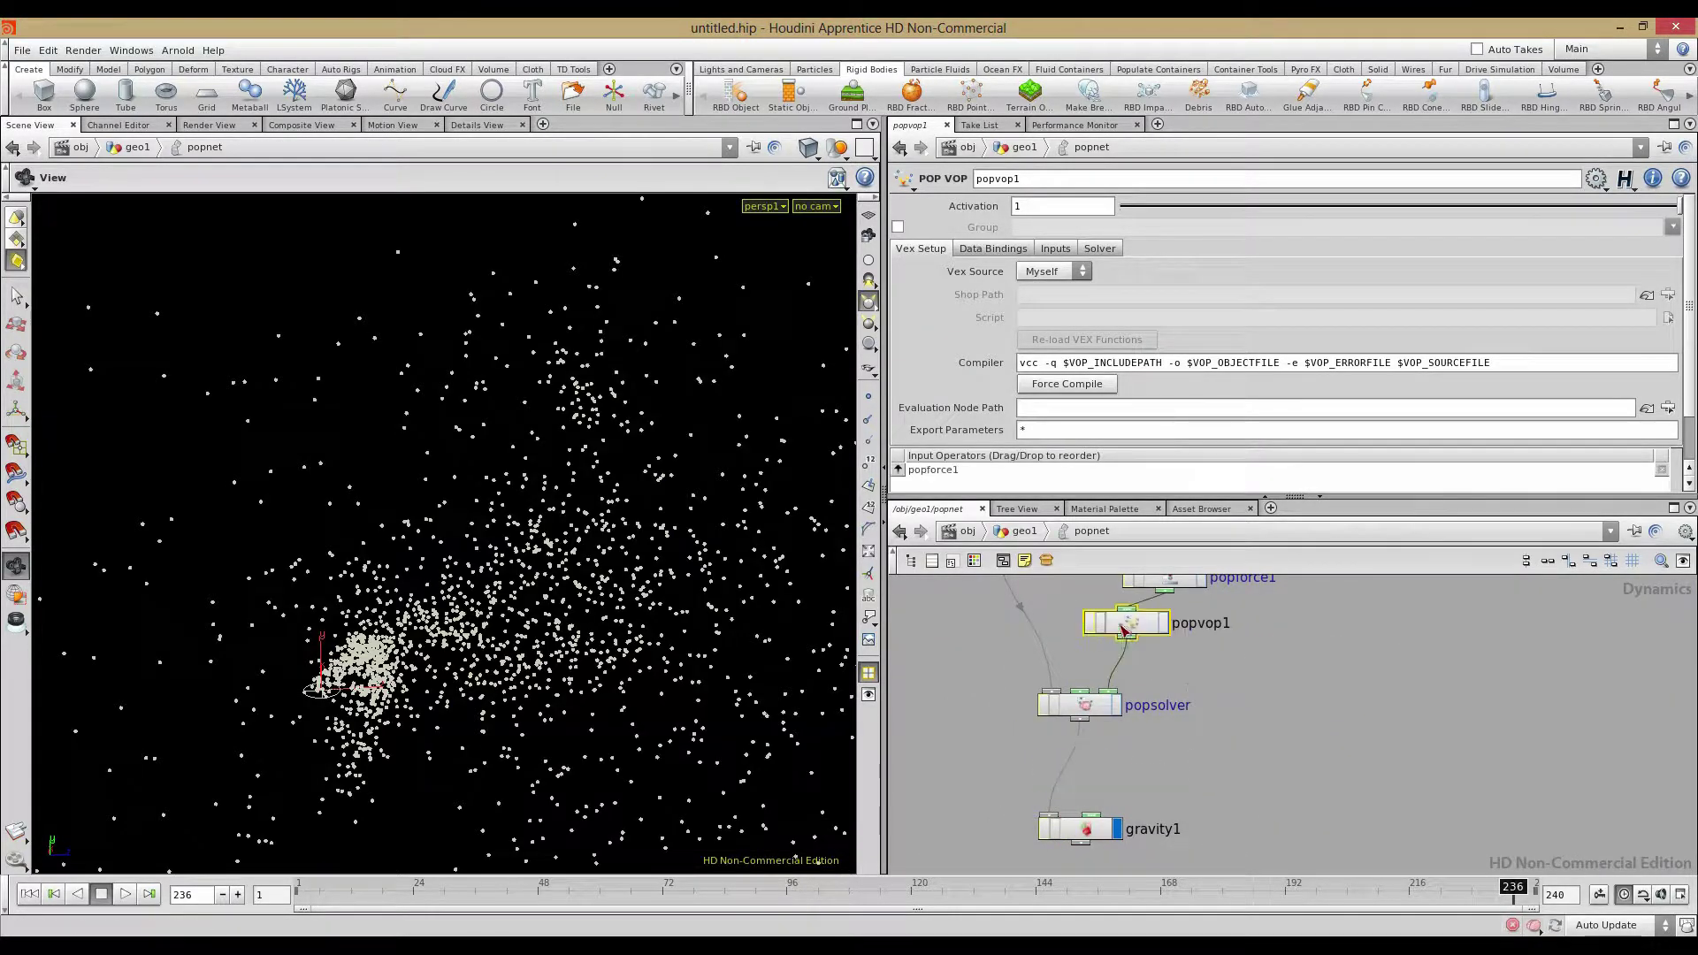
# Open popvop1's inner VOP network, maximize the network editor, and frame its global and output nodes
pyautogui.moveTo(1133, 626); pyautogui.dragTo(1134, 713, button='middle')
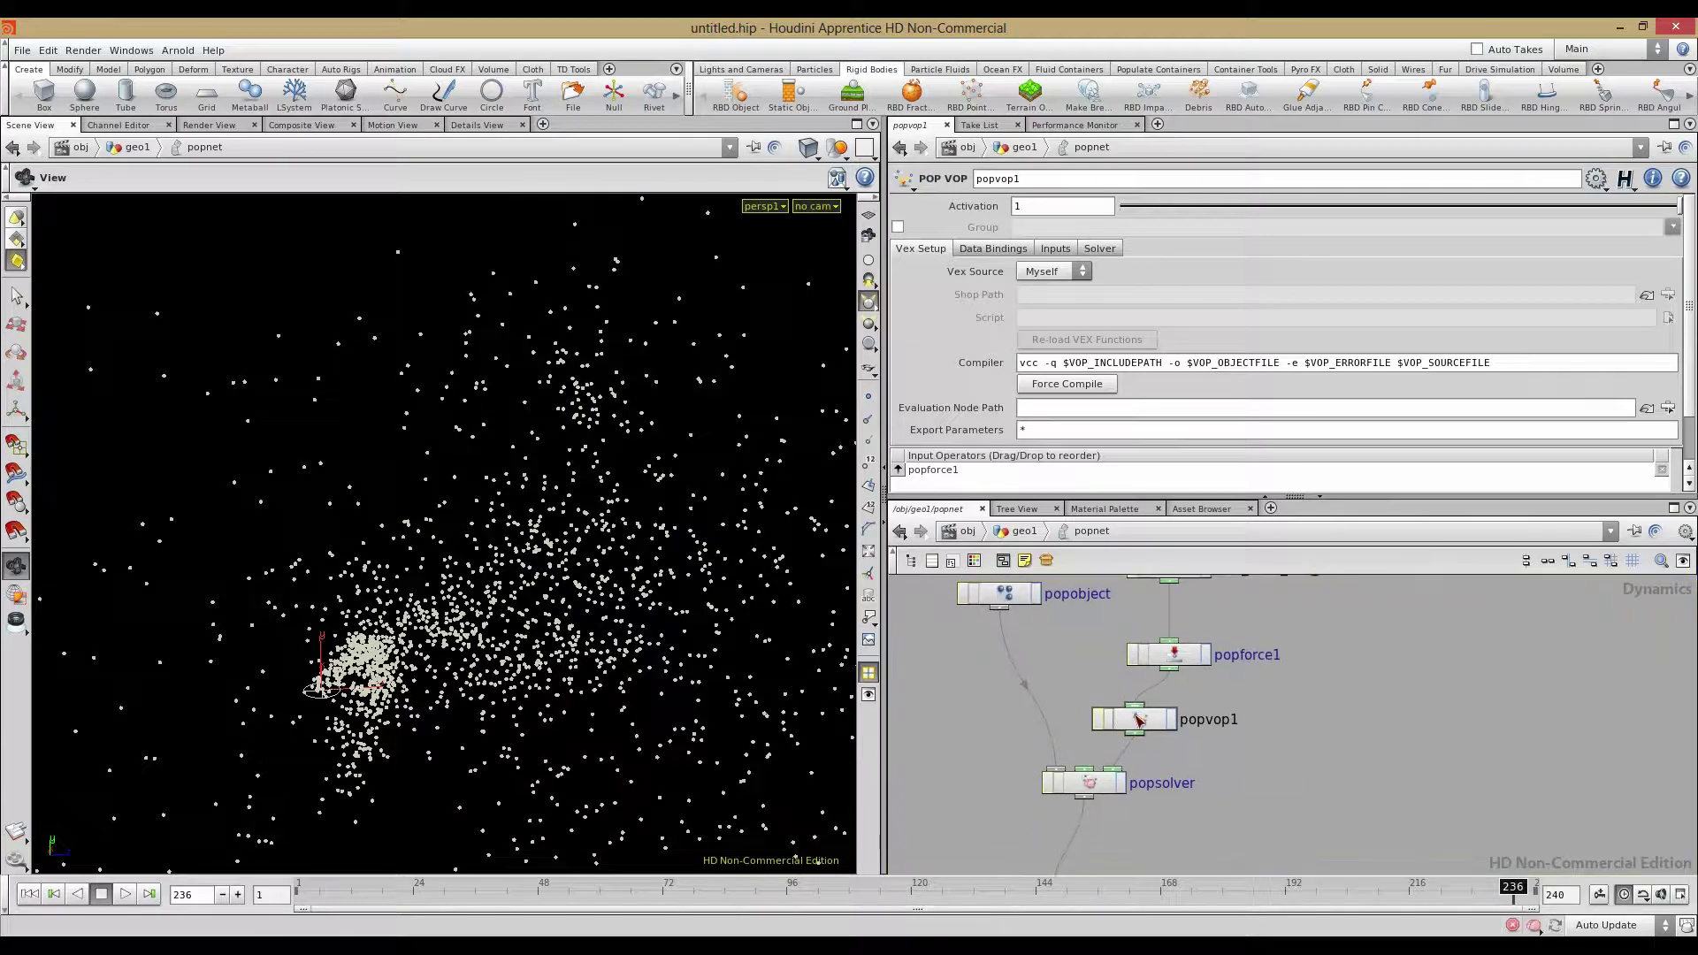
pyautogui.doubleClick(1135, 713)
pyautogui.press('h')
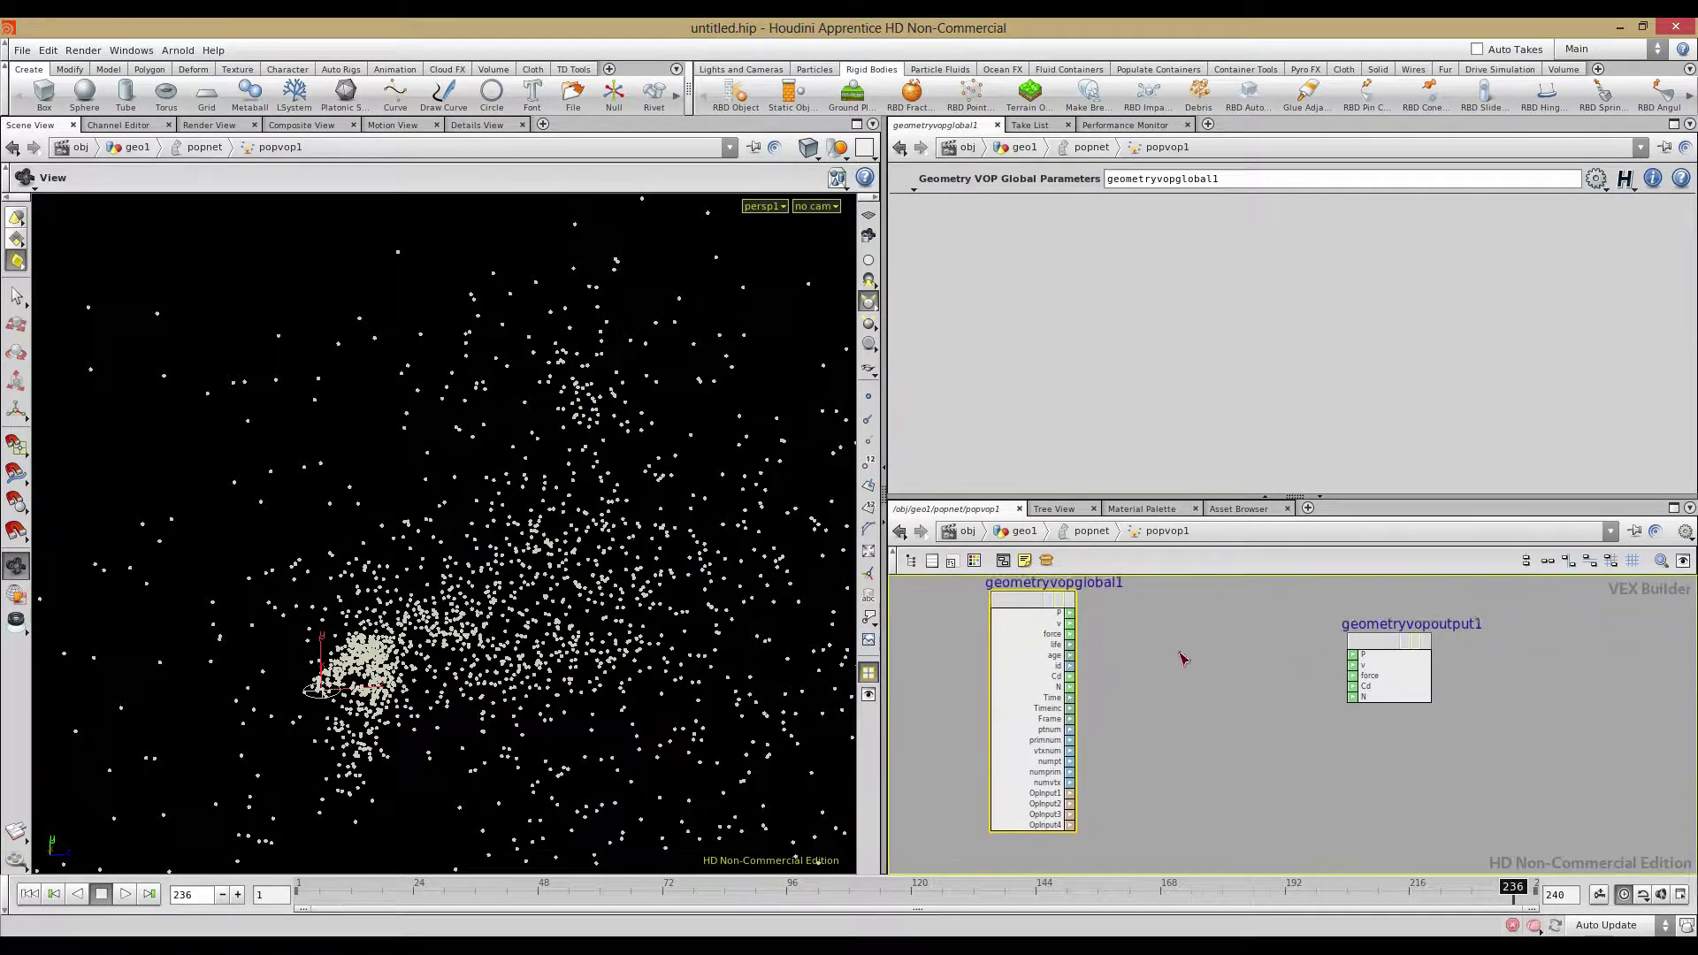
pyautogui.click(1676, 565)
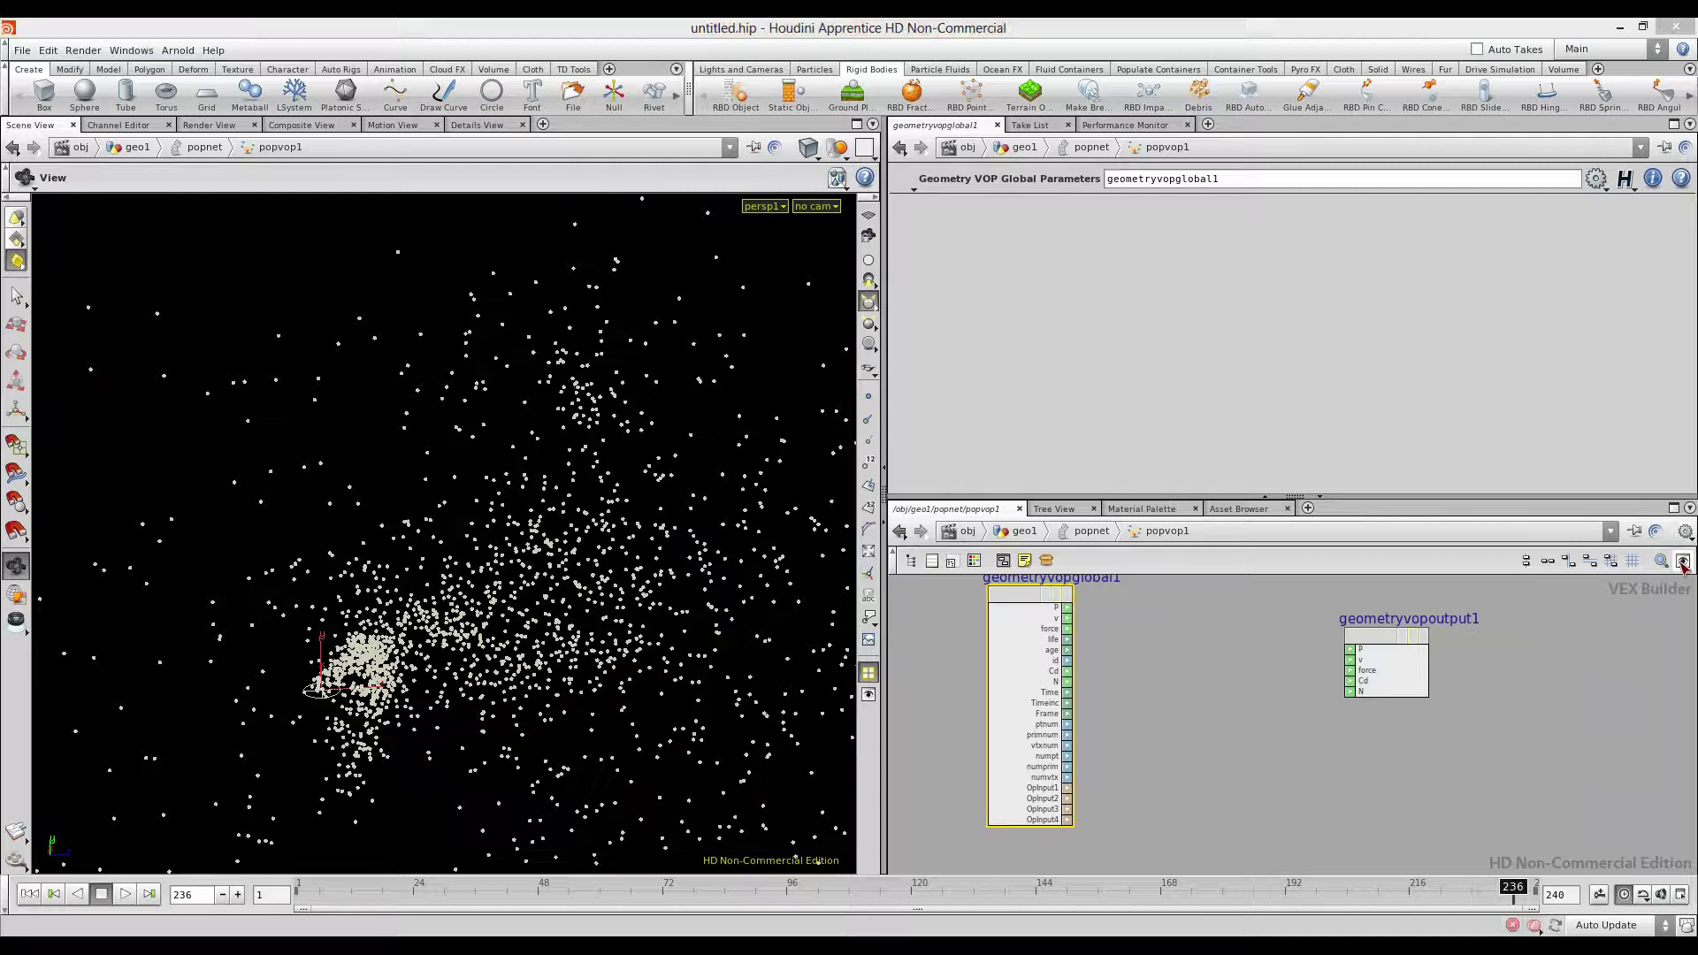
pyautogui.click(1653, 710)
pyautogui.click(1676, 509)
pyautogui.press('h')
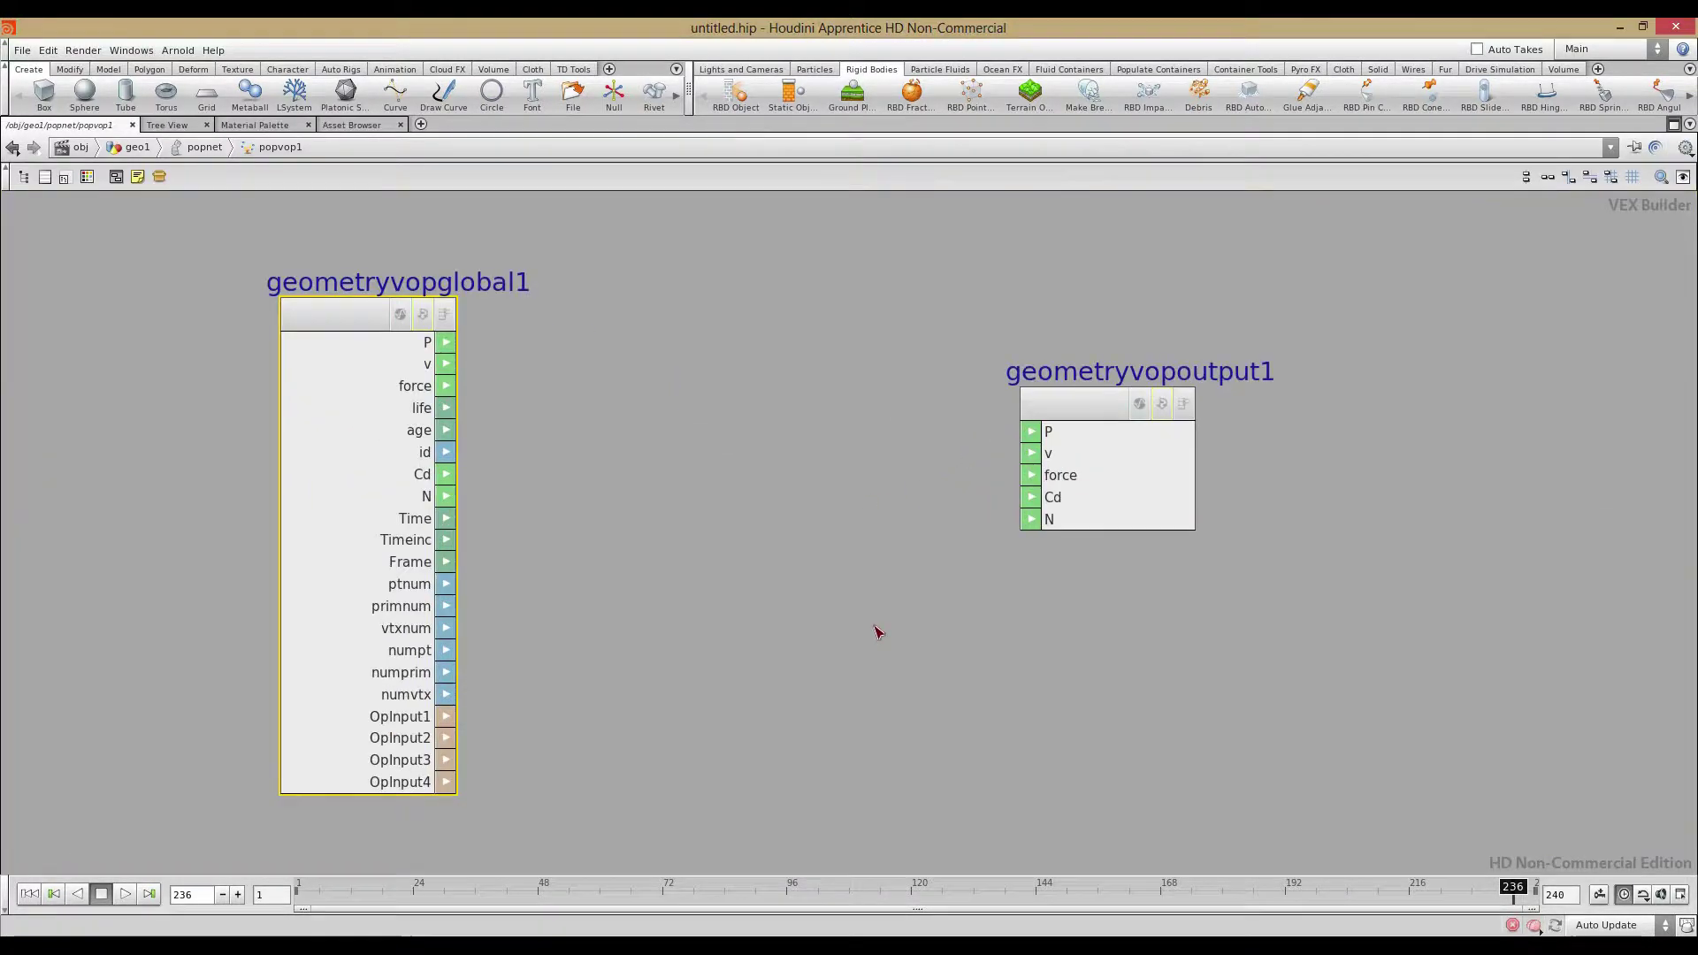
# Add a Complement node and wire age from the global node through it into the output node's Cd
pyautogui.click(812, 529)
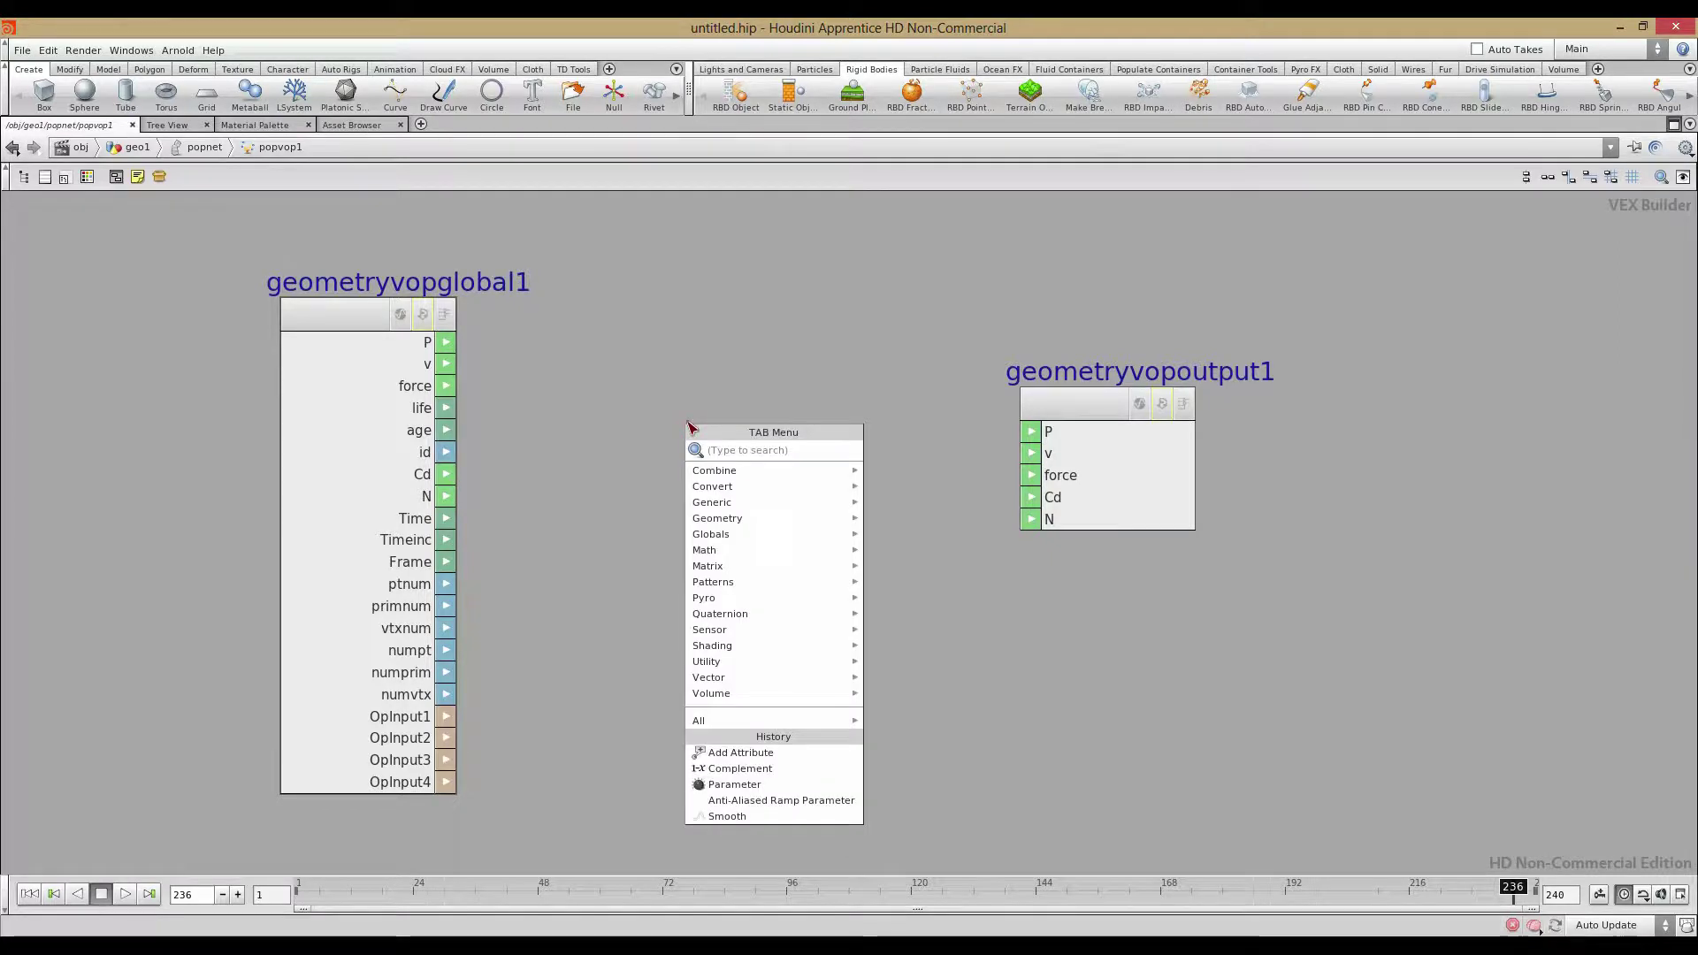
pyautogui.write('com')
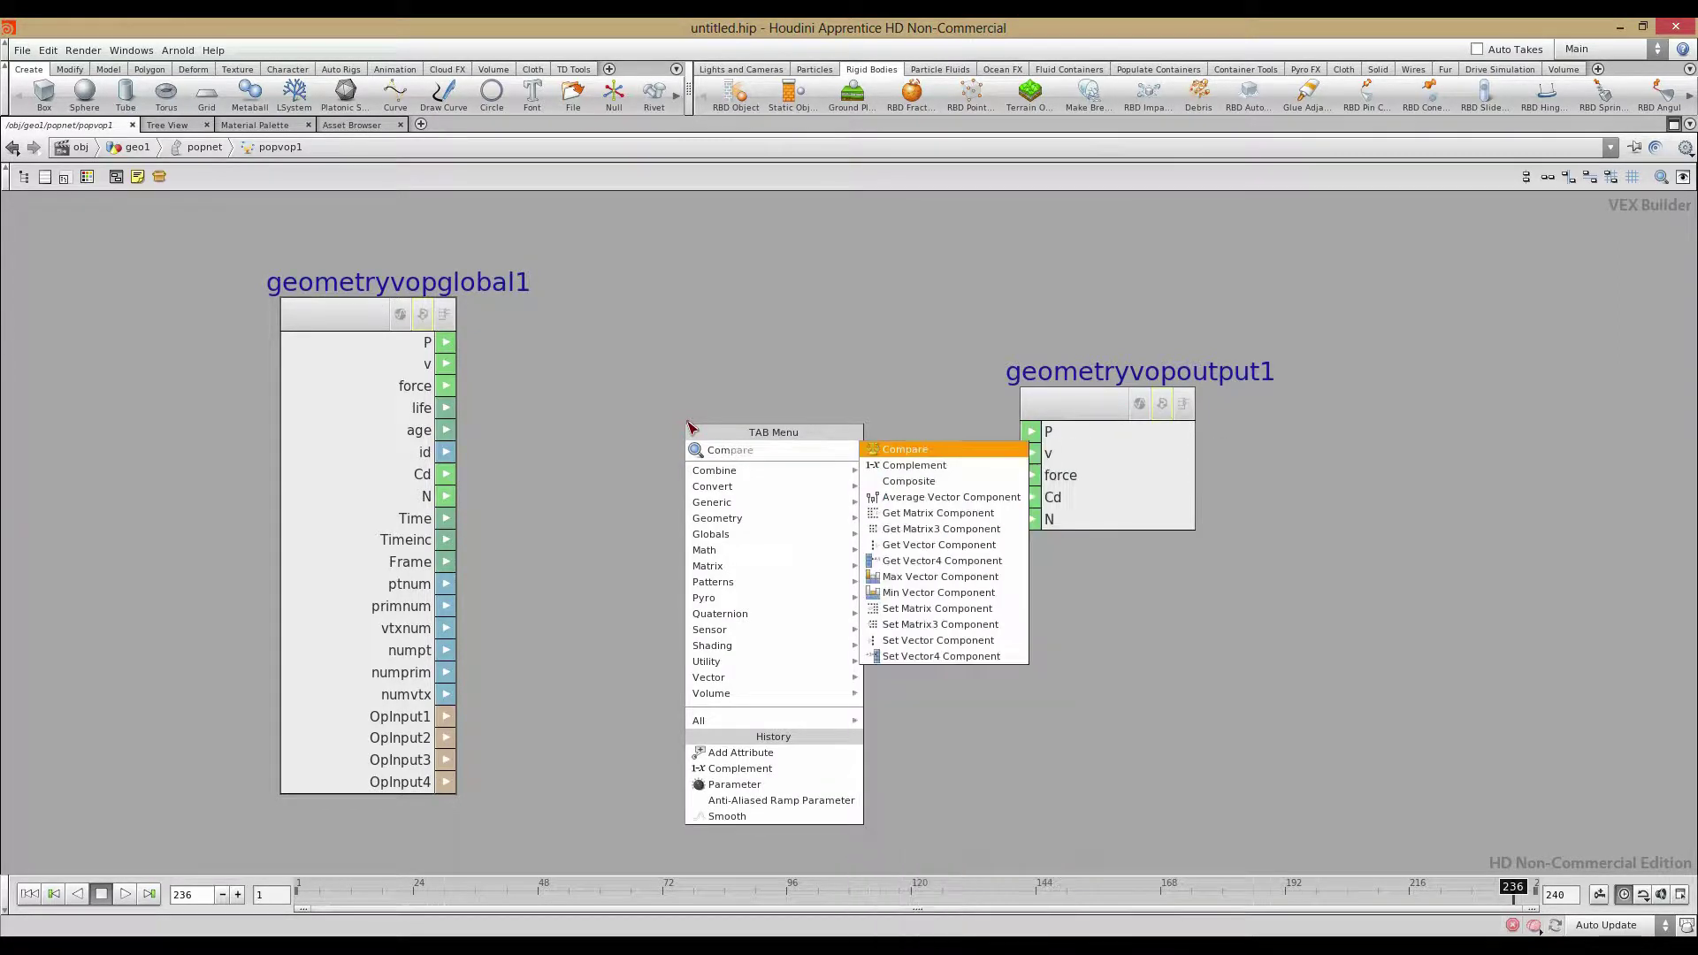
pyautogui.click(926, 470)
pyautogui.click(702, 431)
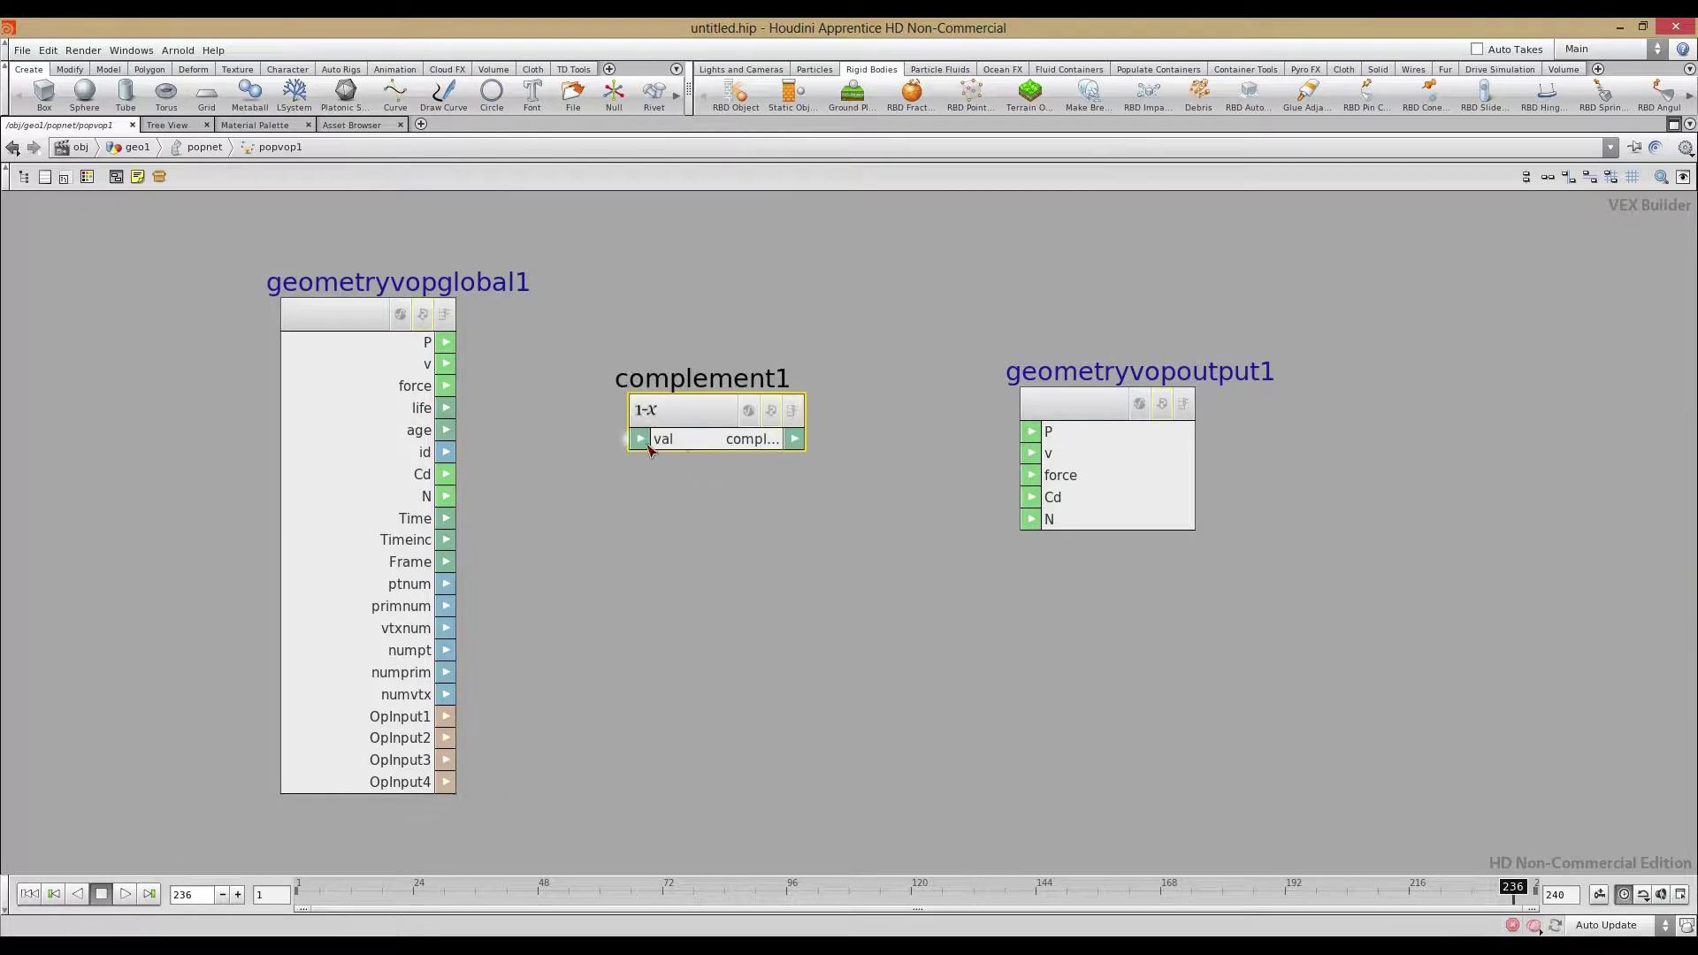
pyautogui.scroll(3, 597, 417)
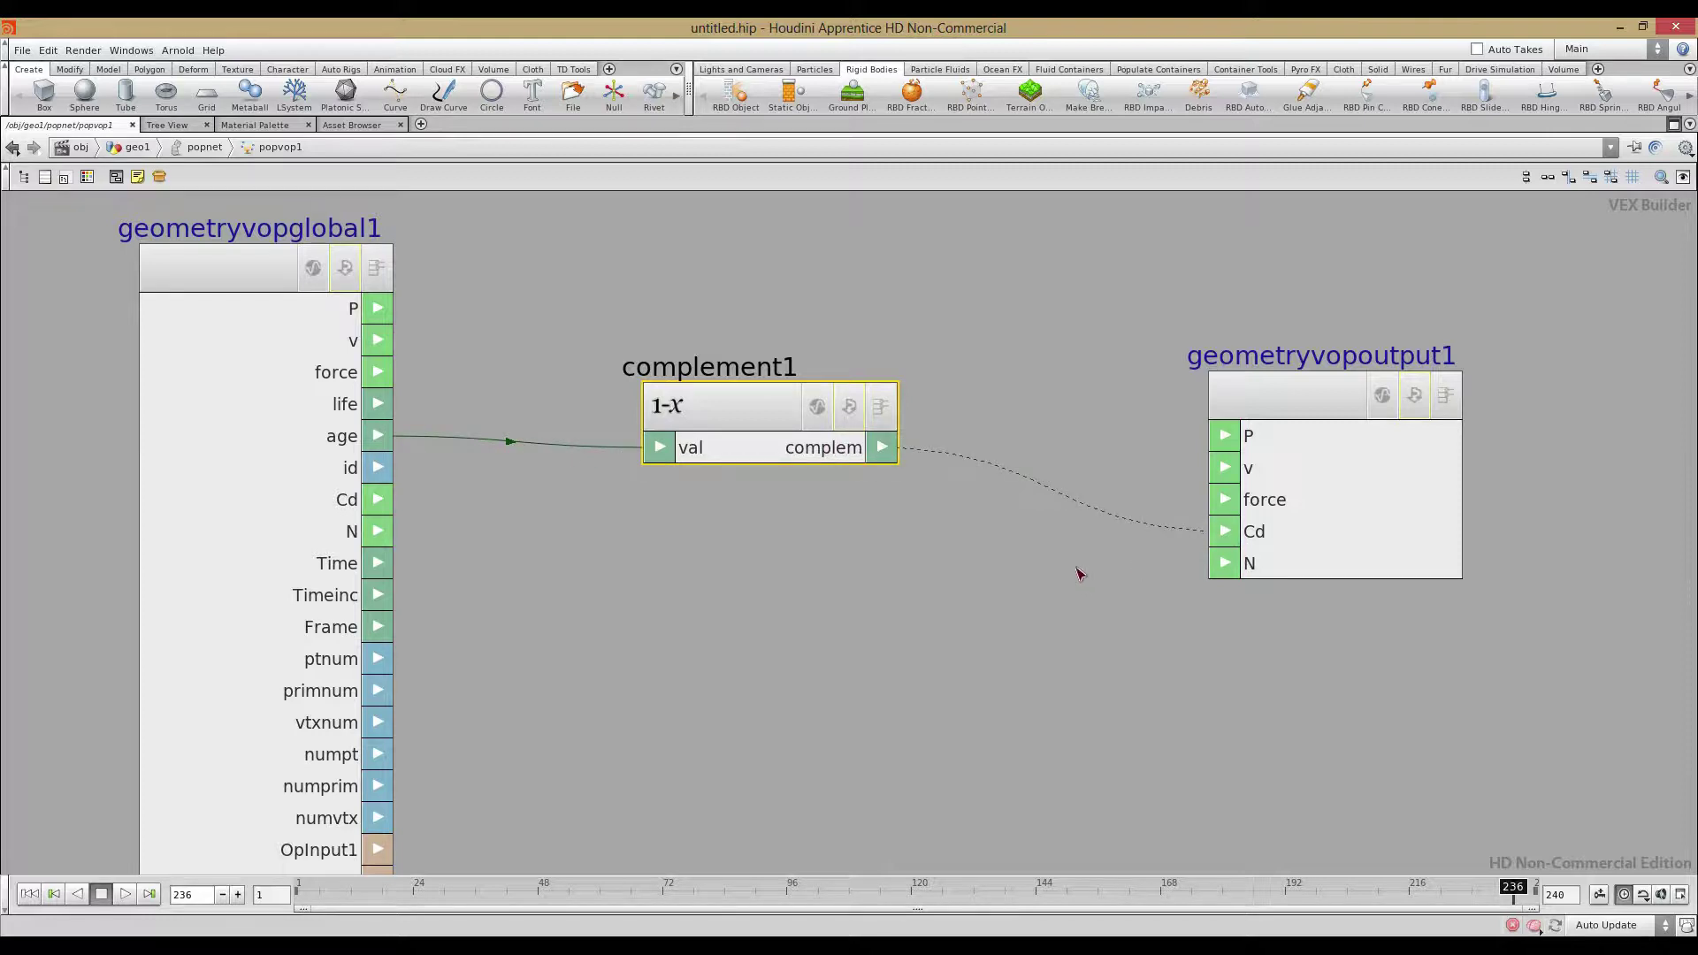
pyautogui.scroll(-2, 954, 525)
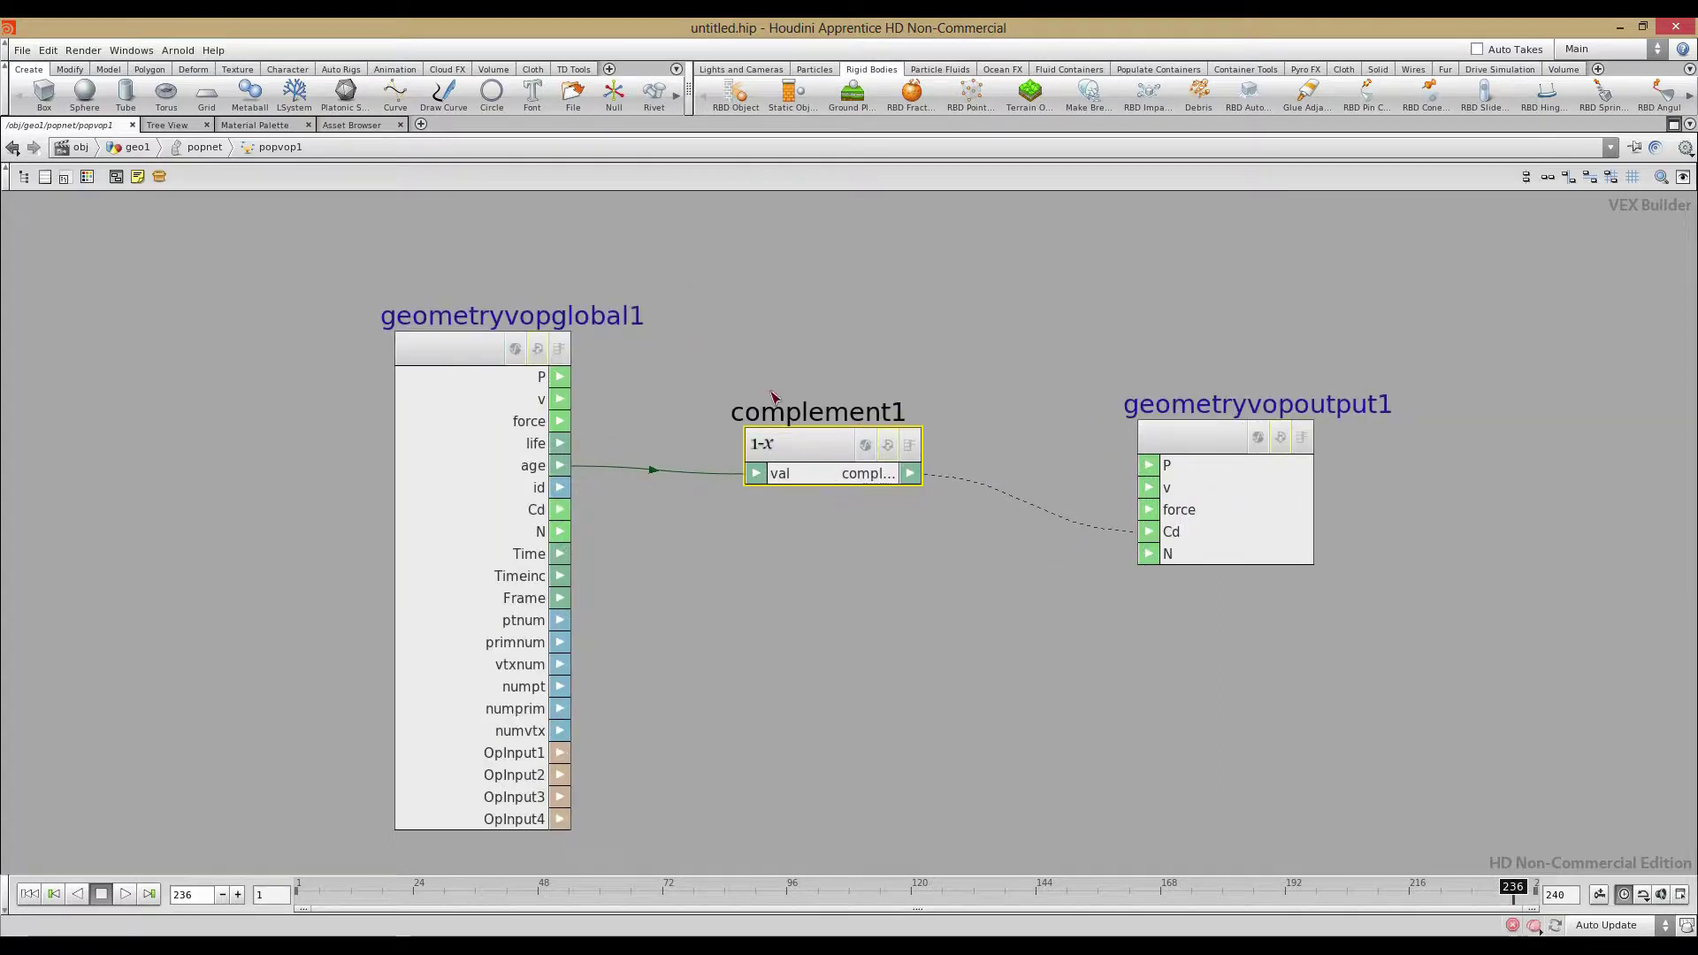
# Restore the split pane layout and scrub the timeline to frame 37 while viewing the particle colours from another angle
pyautogui.click(1674, 125)
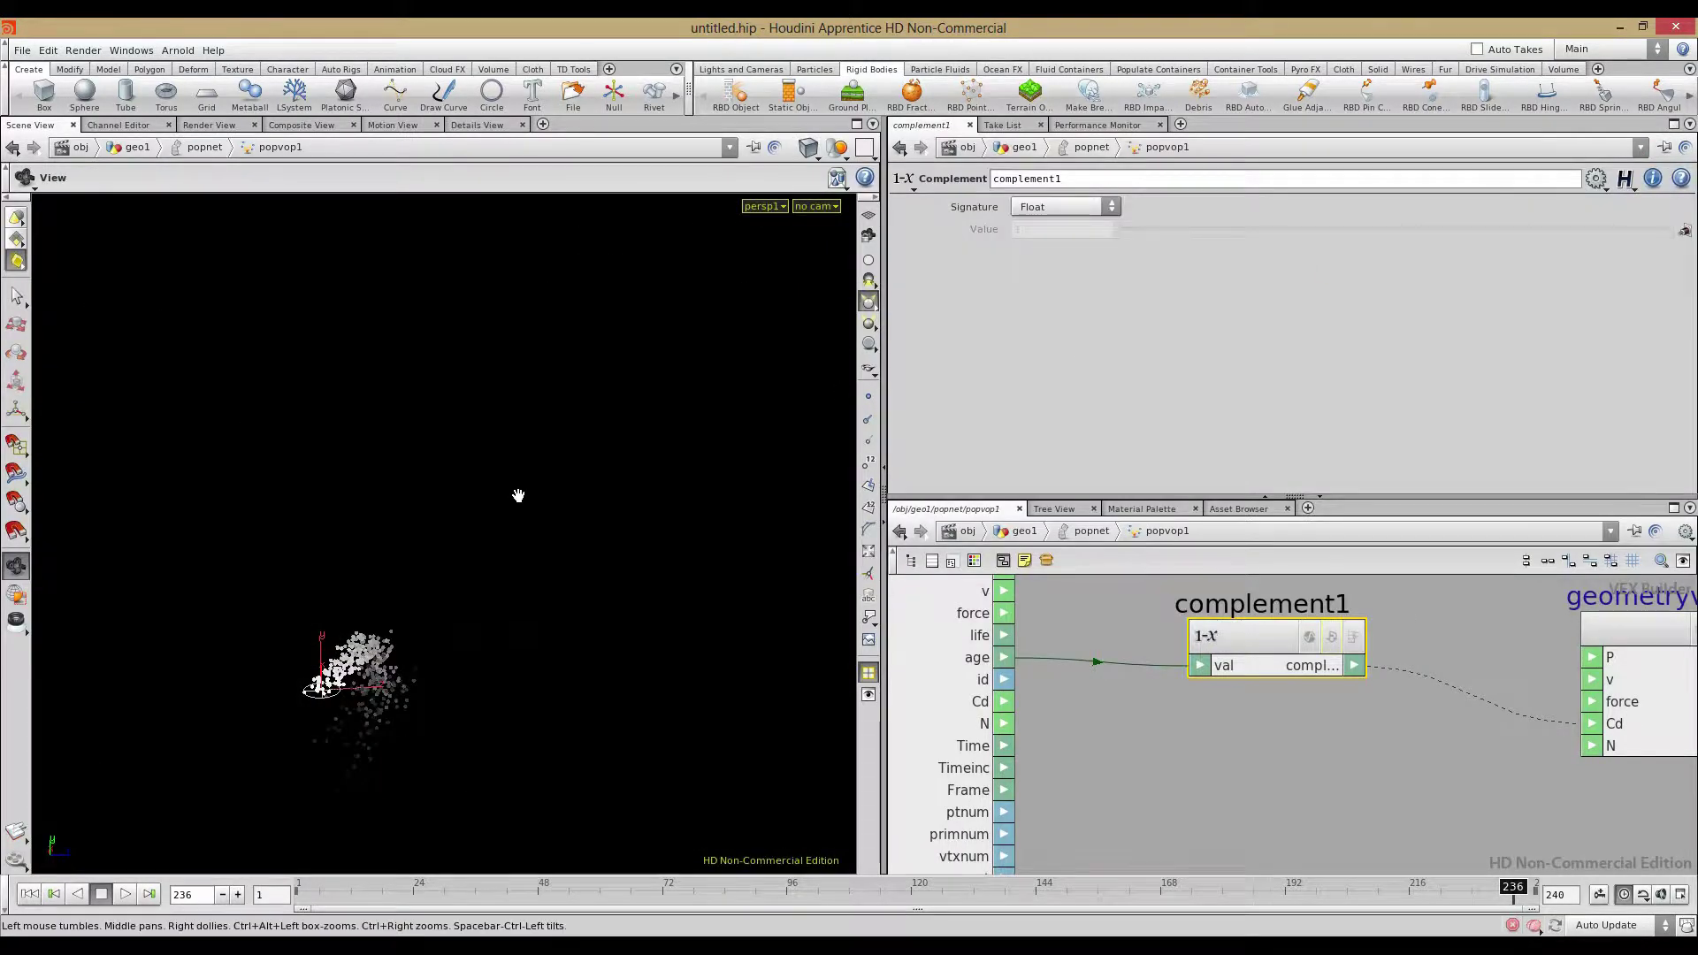
pyautogui.moveTo(473, 578); pyautogui.dragTo(168, 794)
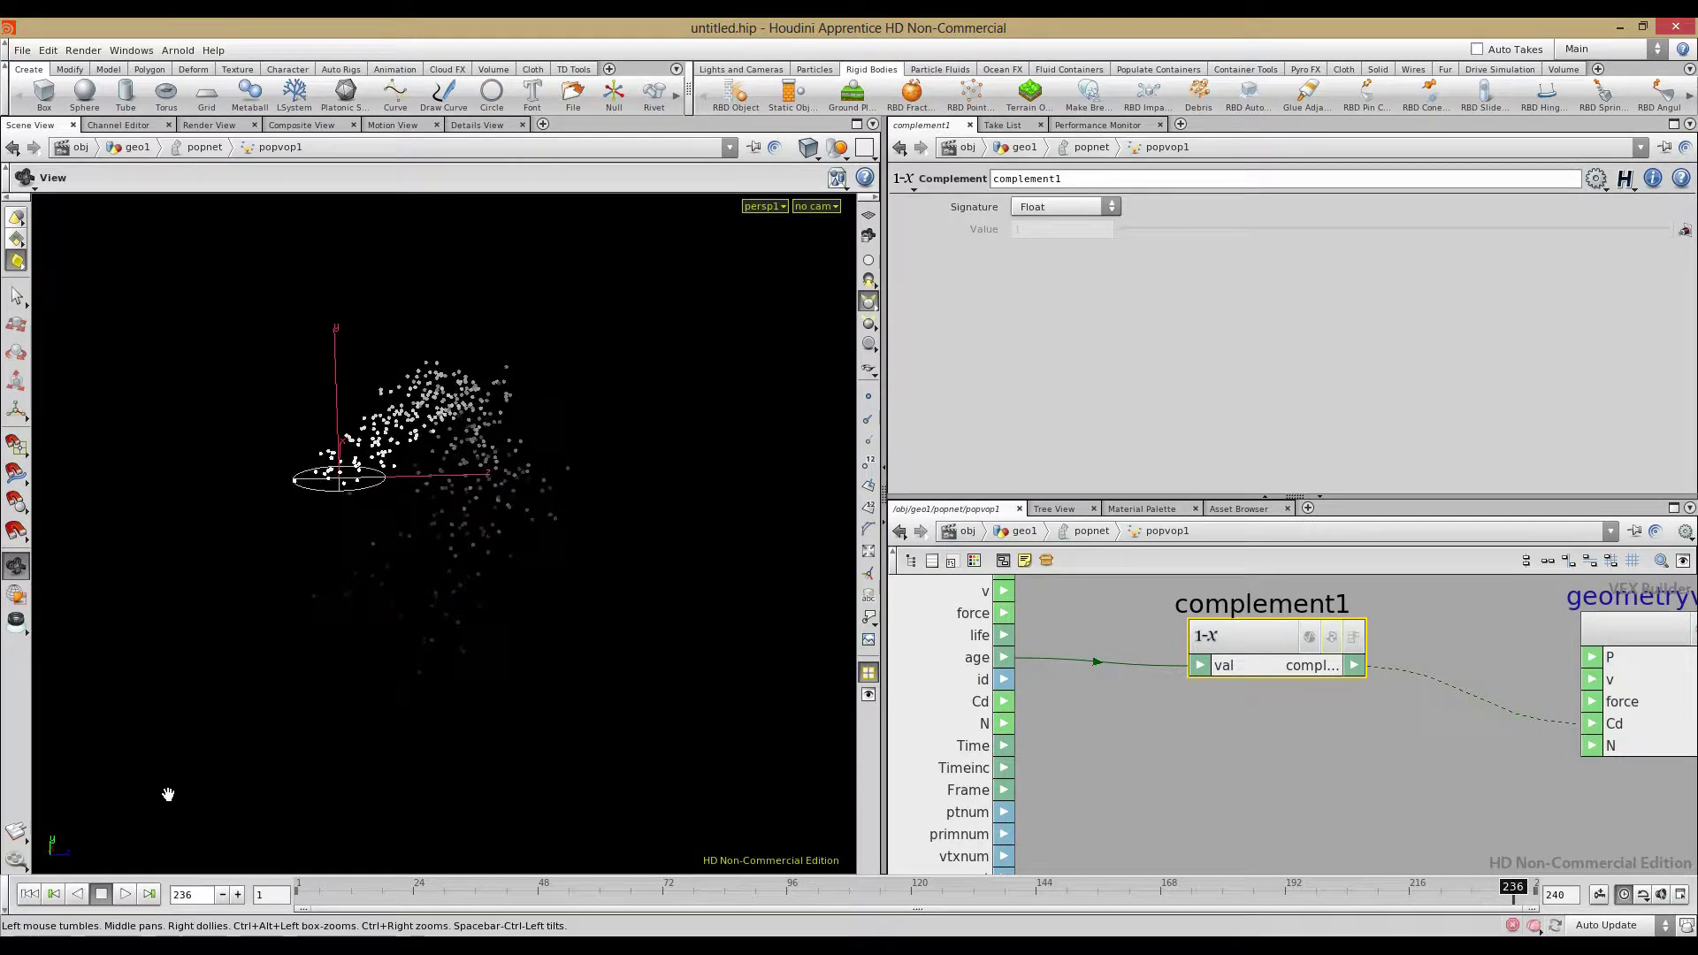
pyautogui.moveTo(300, 888); pyautogui.dragTo(440, 887)
pyautogui.moveTo(496, 671); pyautogui.dragTo(437, 715, button='middle')
pyautogui.moveTo(437, 715); pyautogui.dragTo(455, 807)
pyautogui.moveTo(440, 887); pyautogui.dragTo(487, 880)
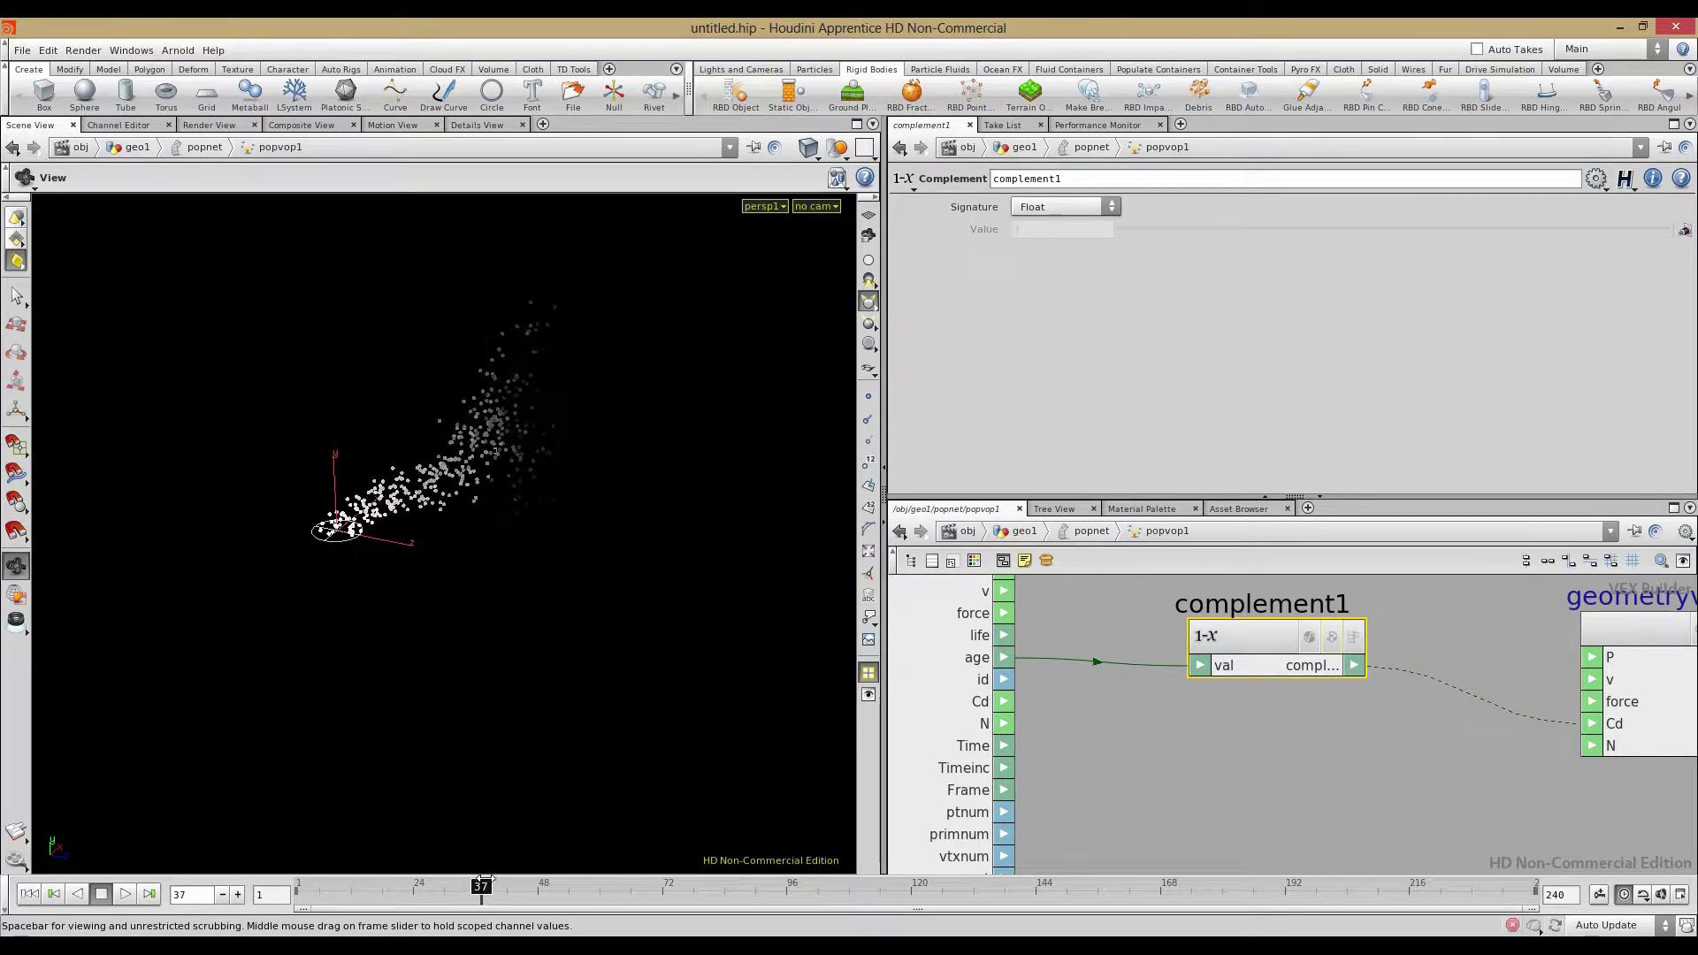
pyautogui.click(1170, 748)
pyautogui.press('Tab')
pyautogui.write('re')
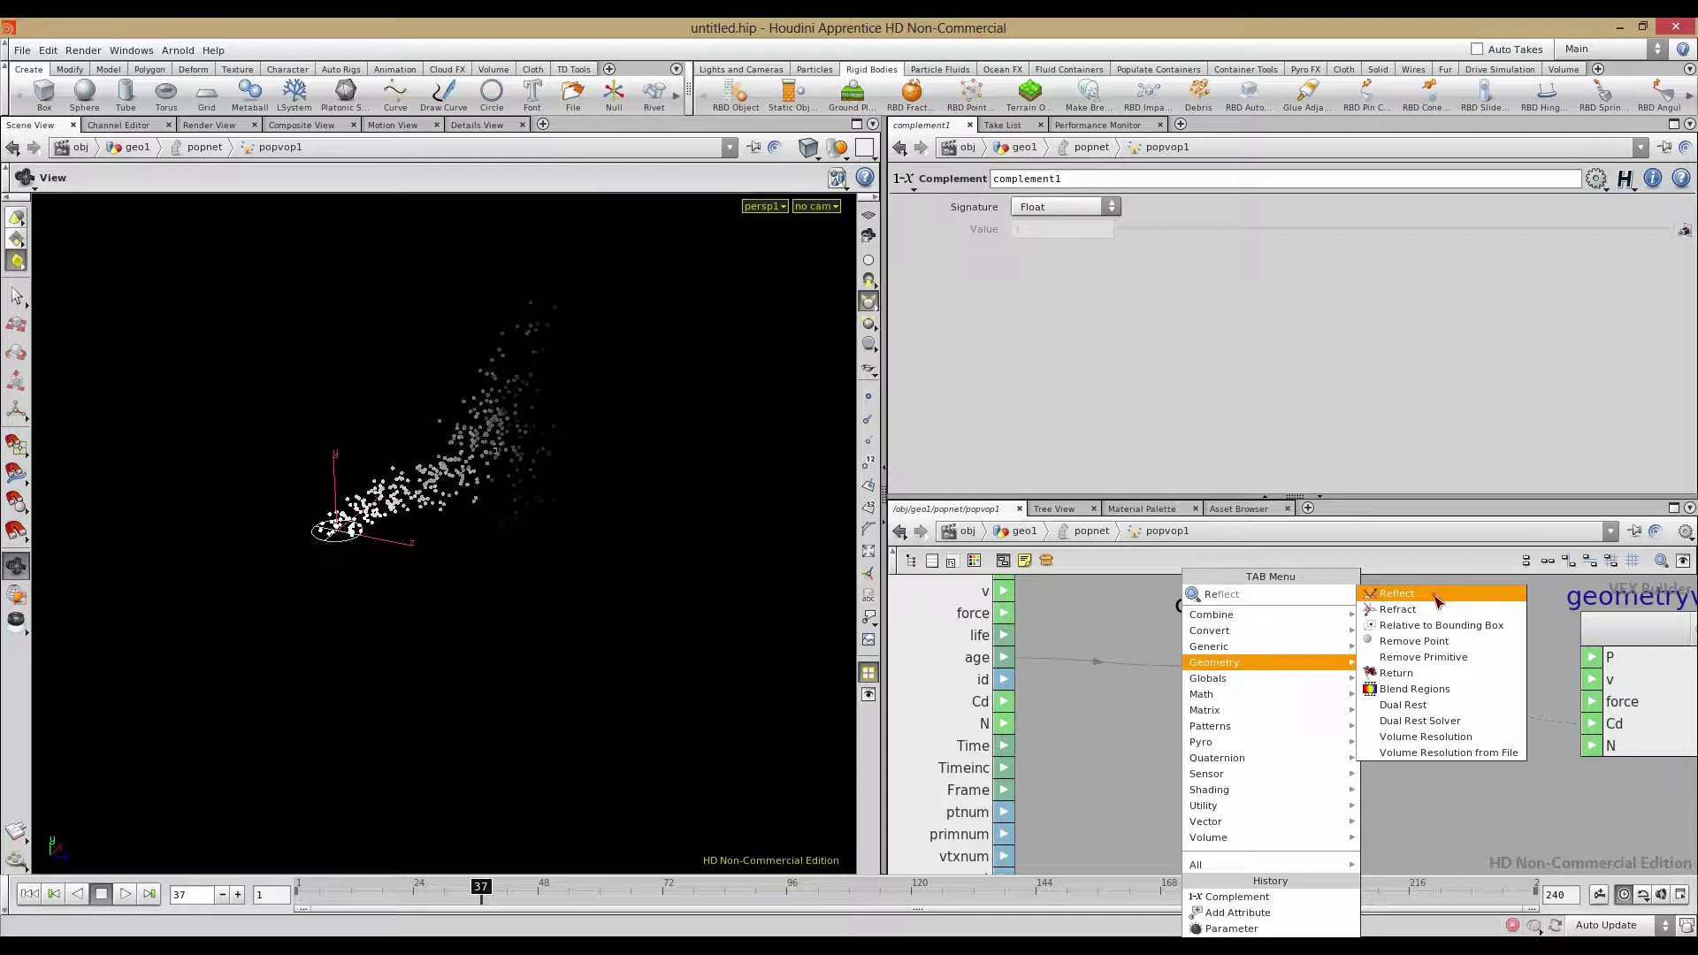
# Insert an Invert node into the connection between complement1 and Cd, and move the two nodes apart
pyautogui.click(1139, 747)
pyautogui.press('Tab')
pyautogui.write('in')
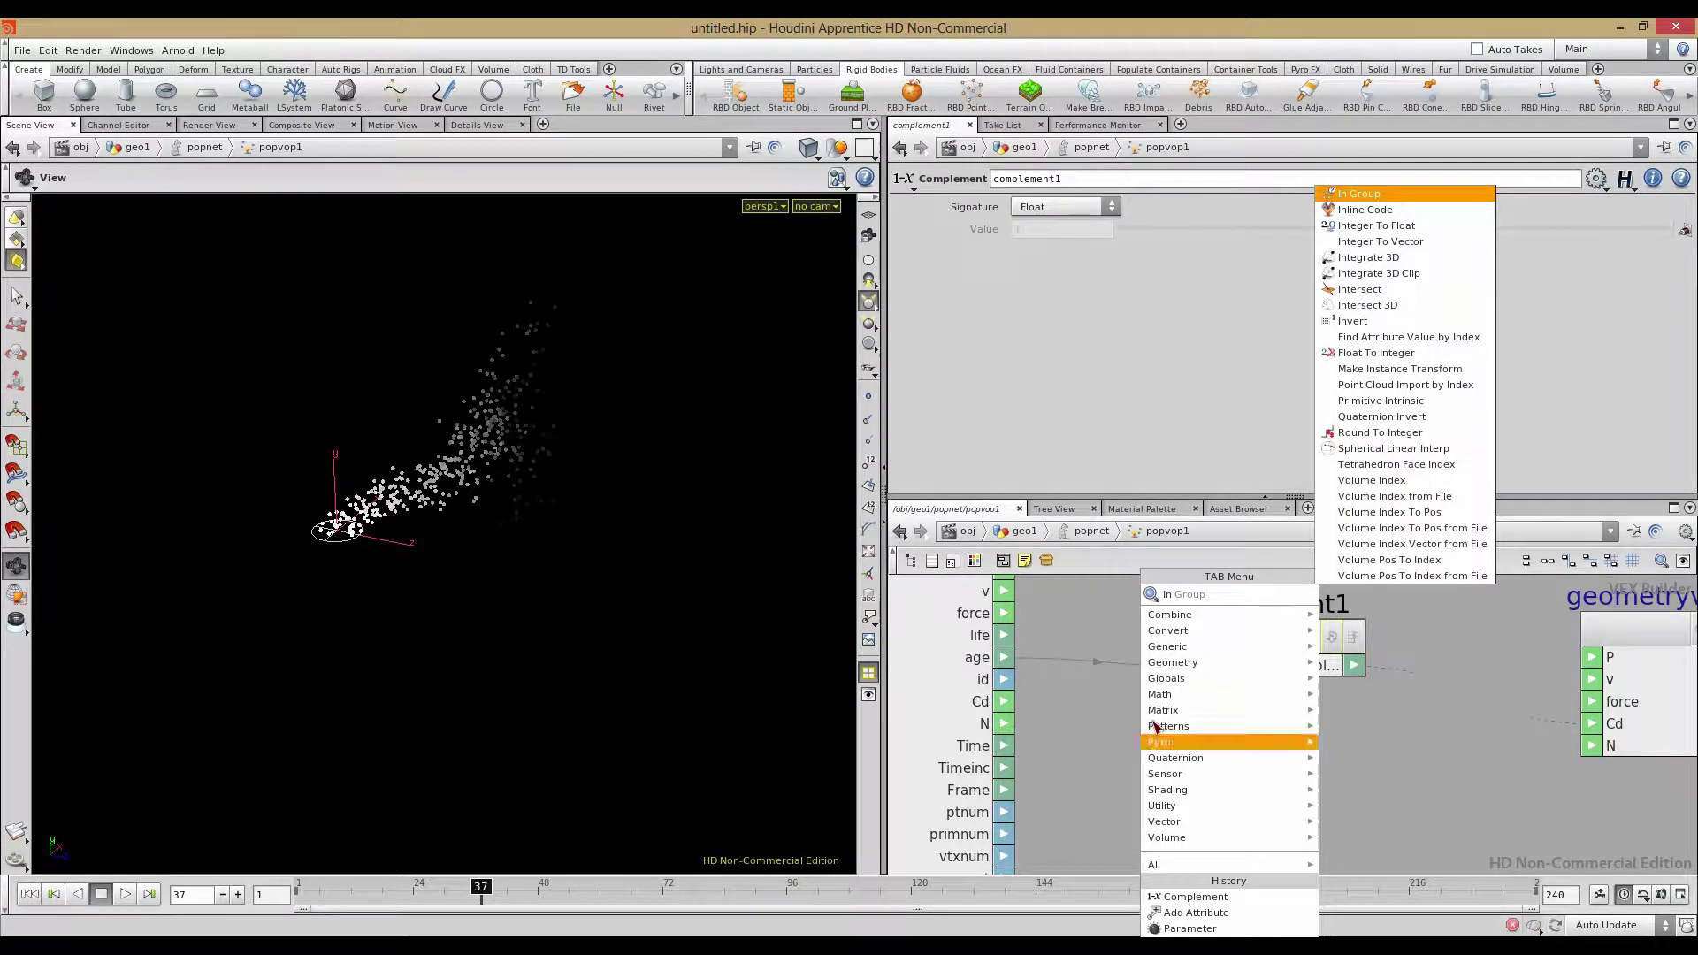
pyautogui.click(1353, 321)
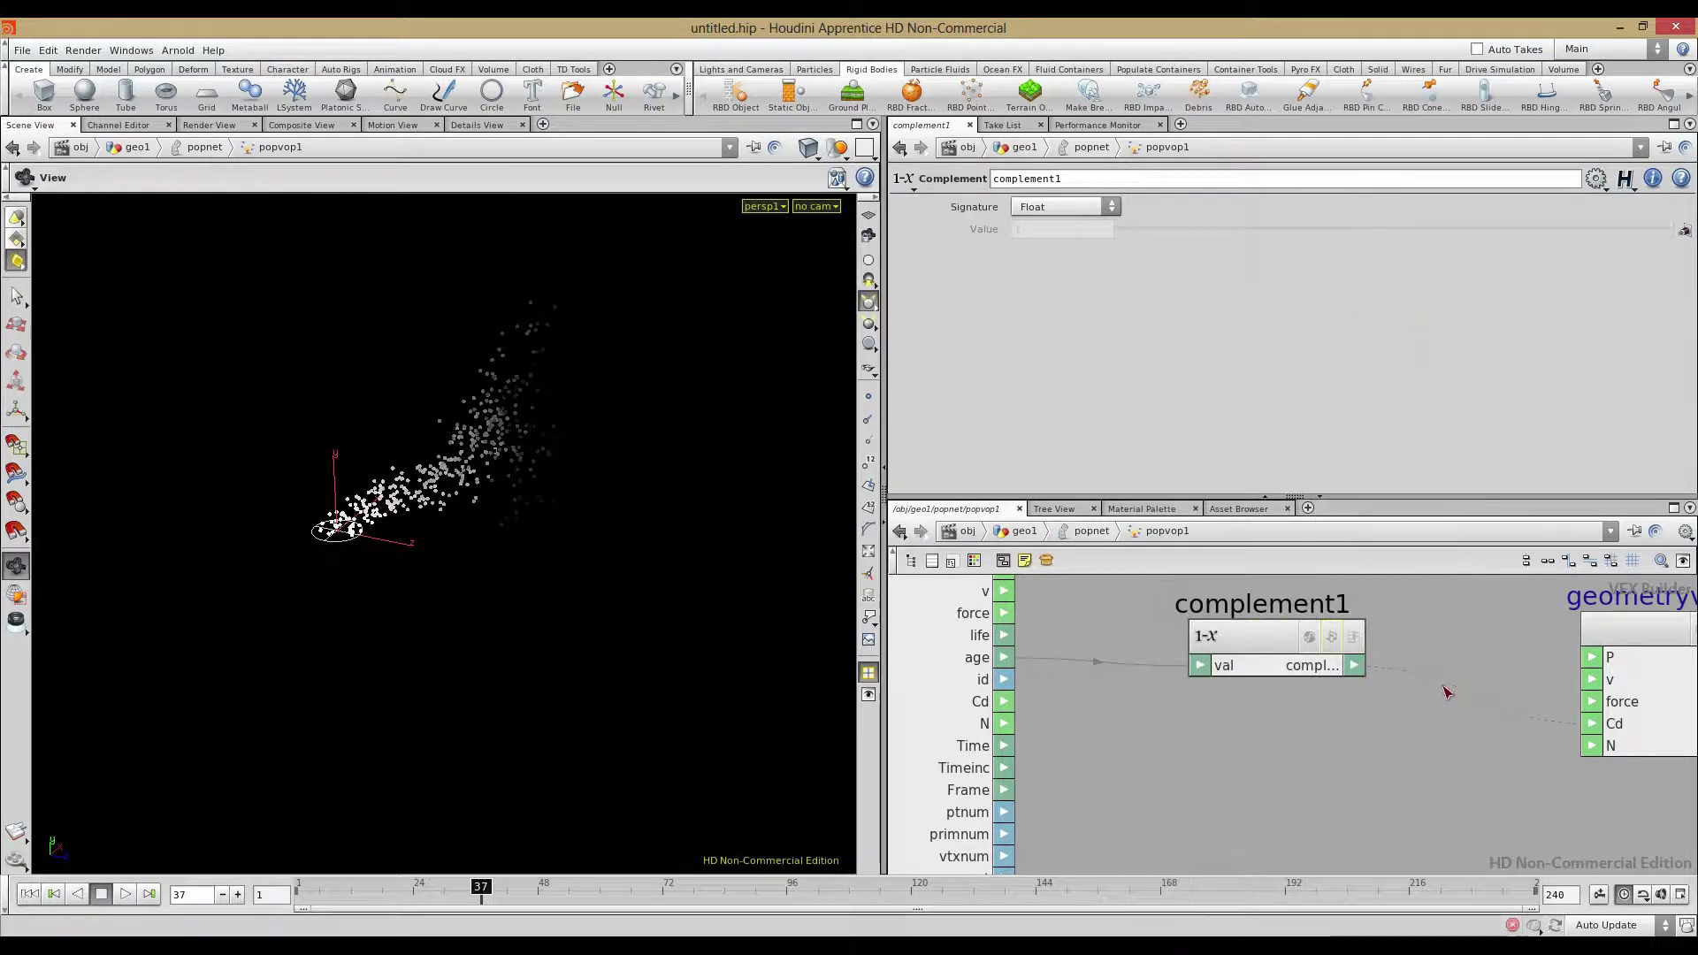
pyautogui.click(1447, 693)
pyautogui.moveTo(1441, 688); pyautogui.dragTo(1443, 780)
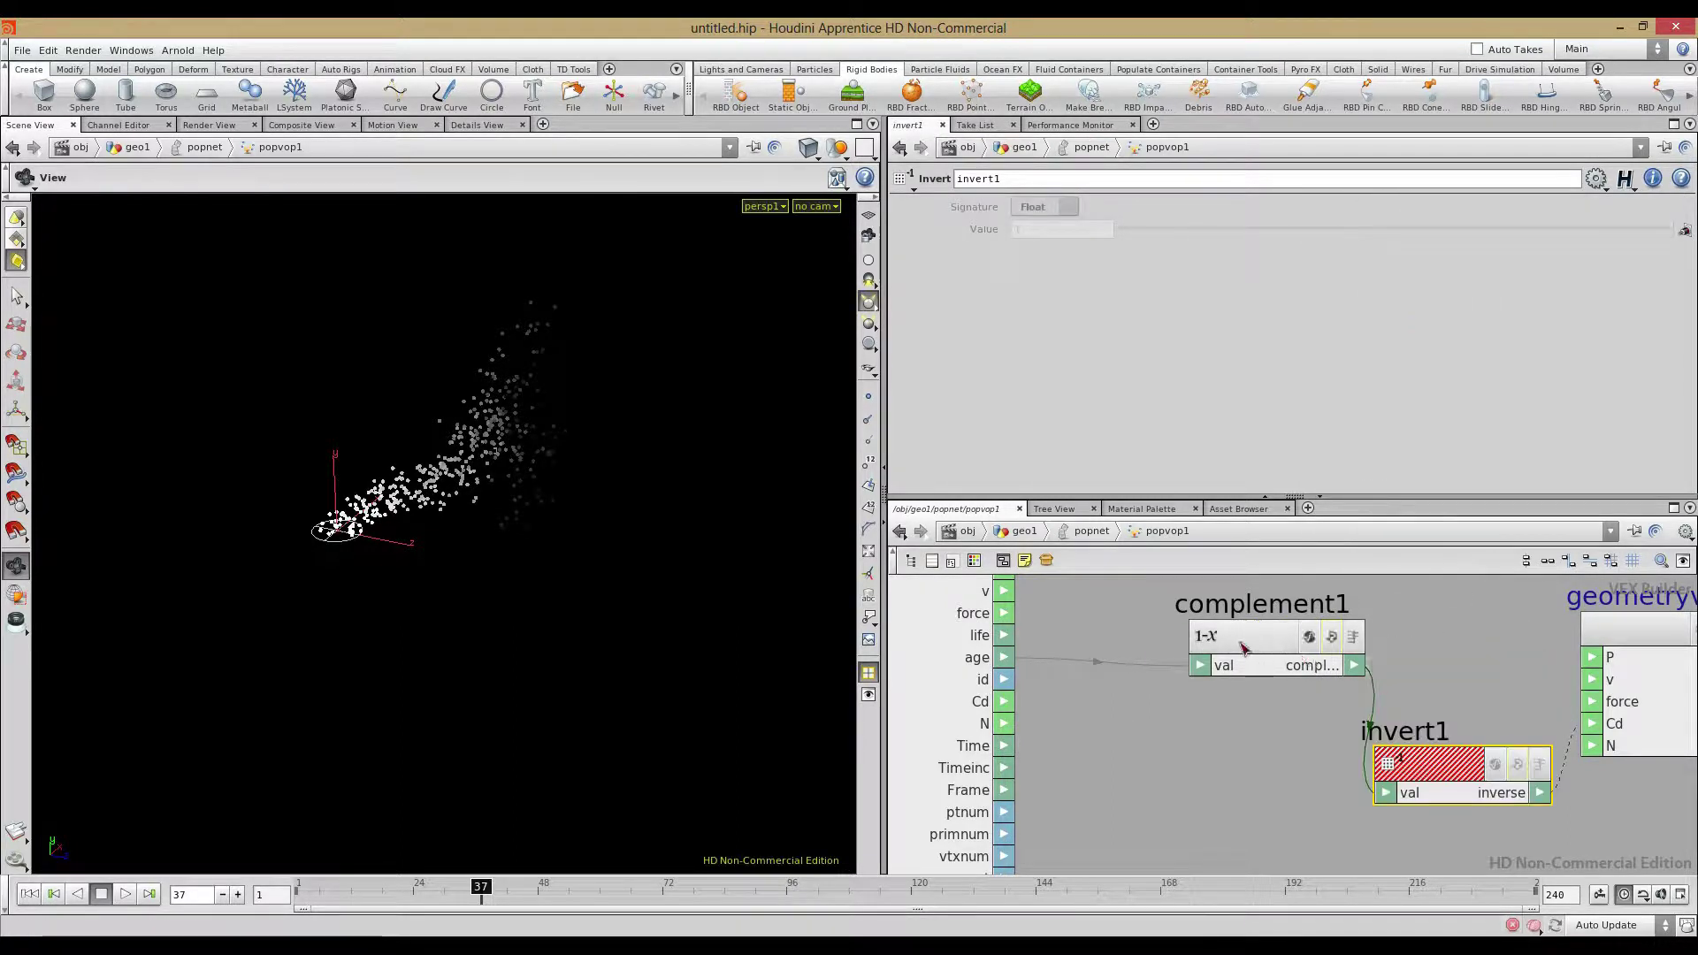
pyautogui.moveTo(1243, 648); pyautogui.dragTo(1165, 555)
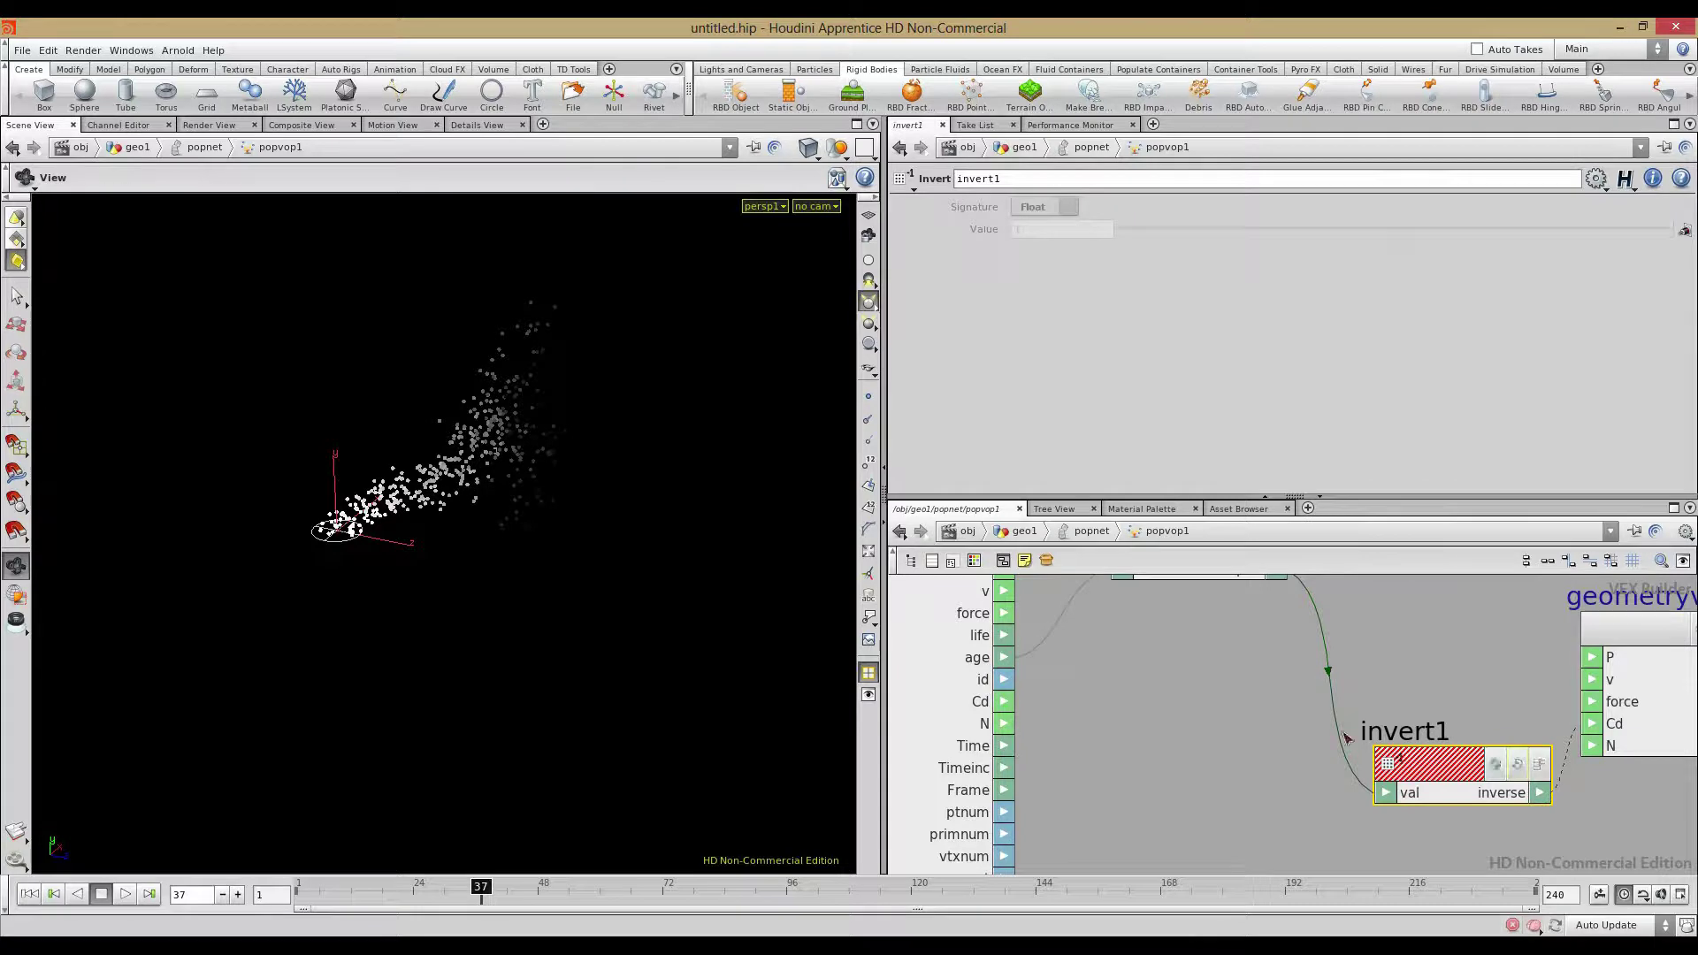
# Return to frame 1 and examine invert1's node info and the parameters of complement1 and invert1
pyautogui.click(29, 895)
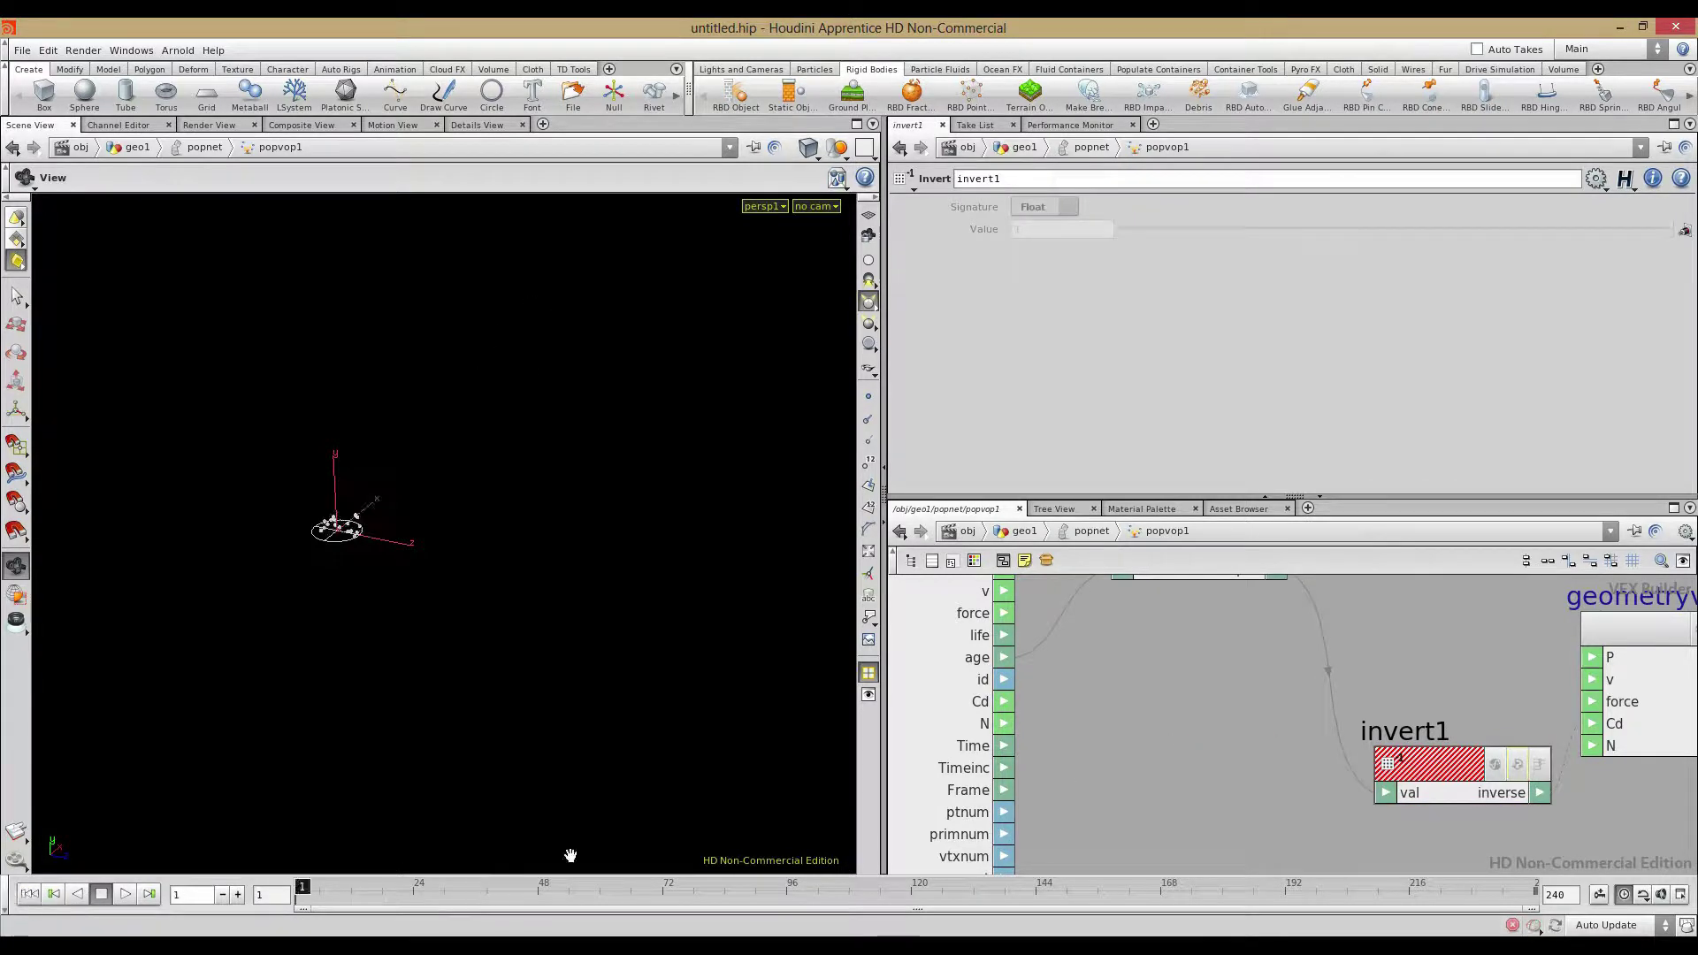
pyautogui.middleClick(1433, 778)
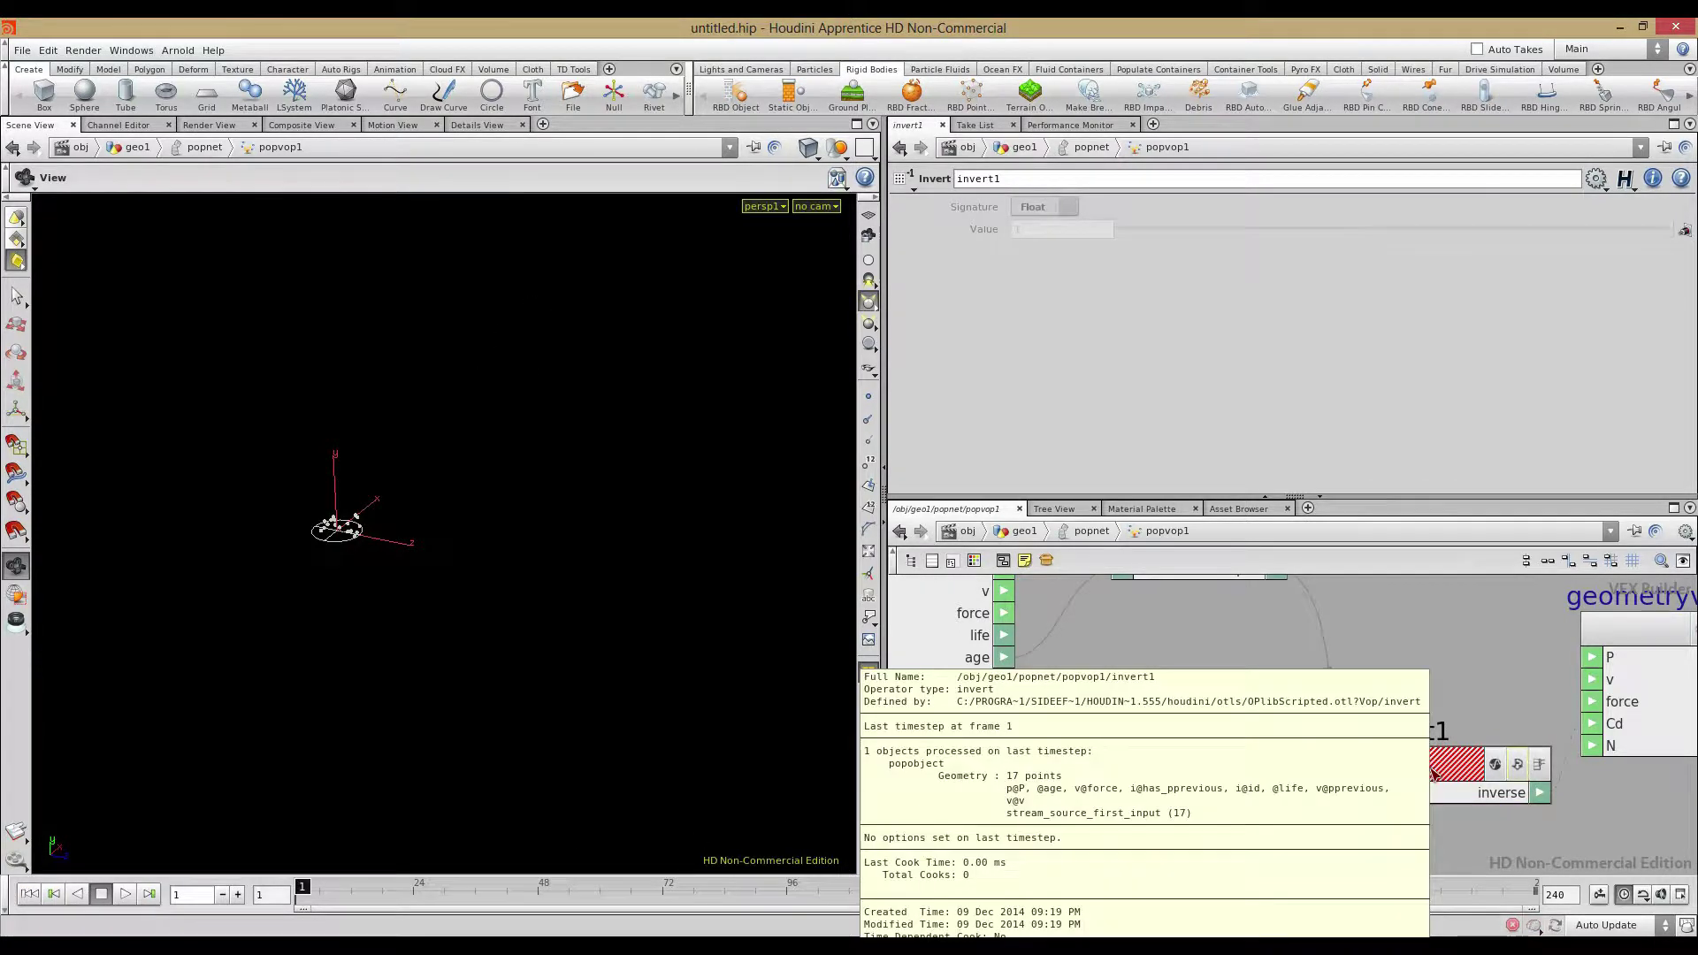
pyautogui.moveTo(1268, 728); pyautogui.dragTo(1226, 786, button='middle')
pyautogui.rightClick(1241, 627)
pyautogui.click(1187, 686)
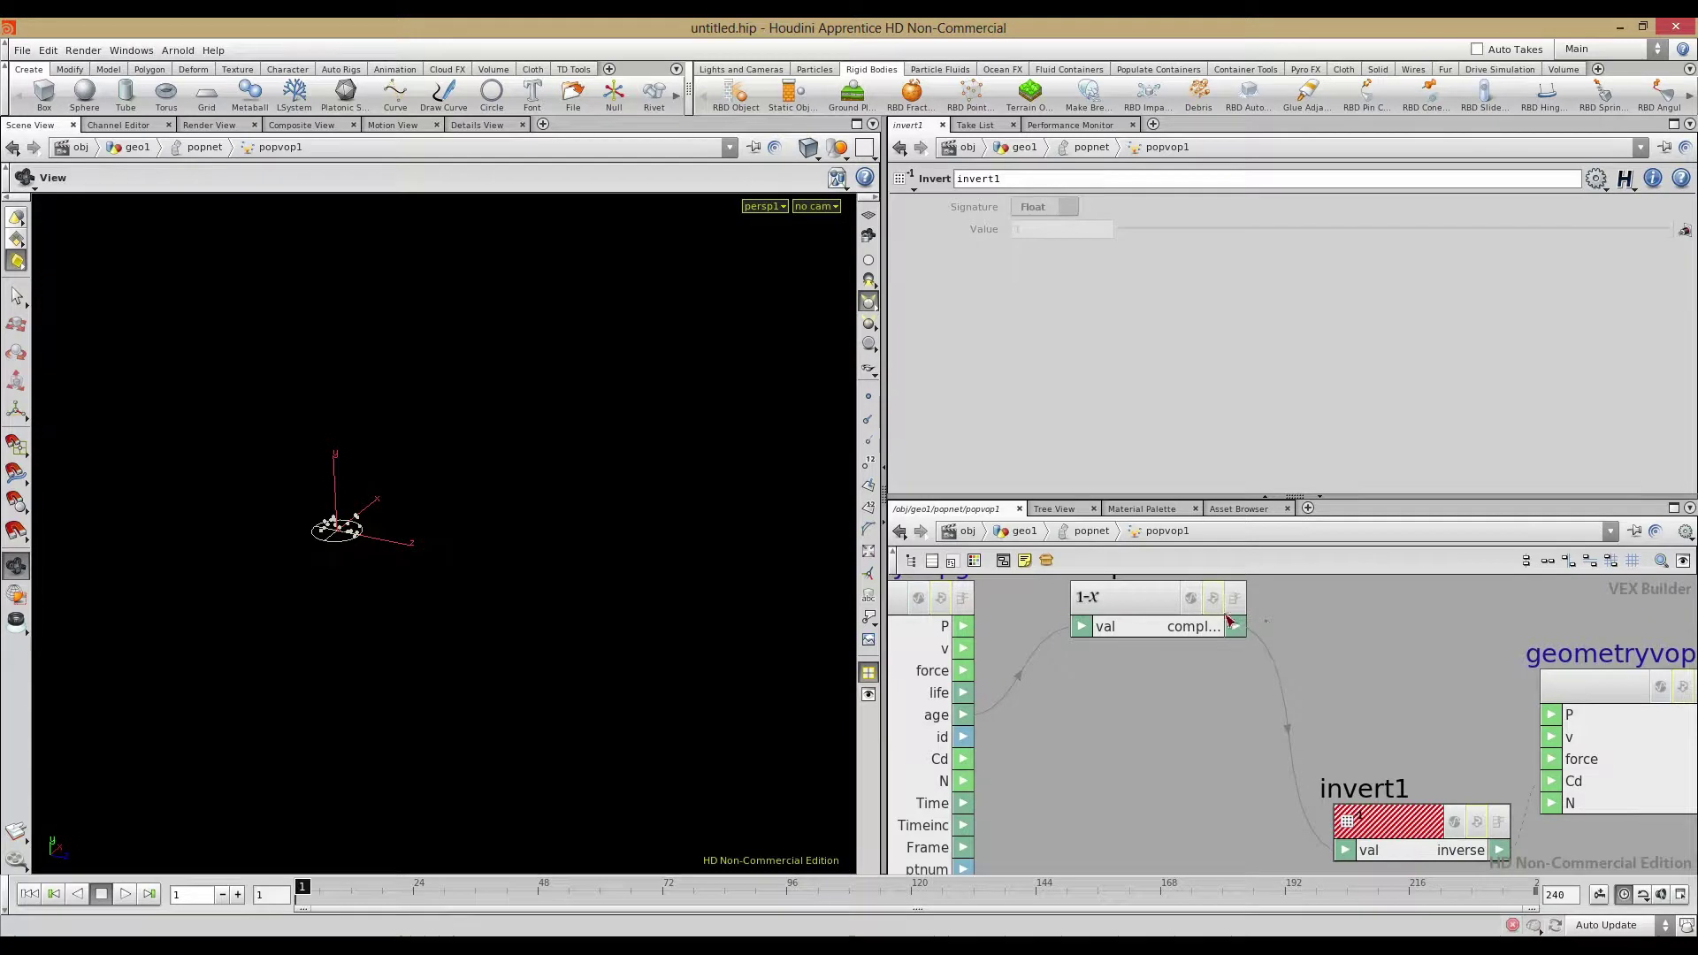
pyautogui.click(1155, 598)
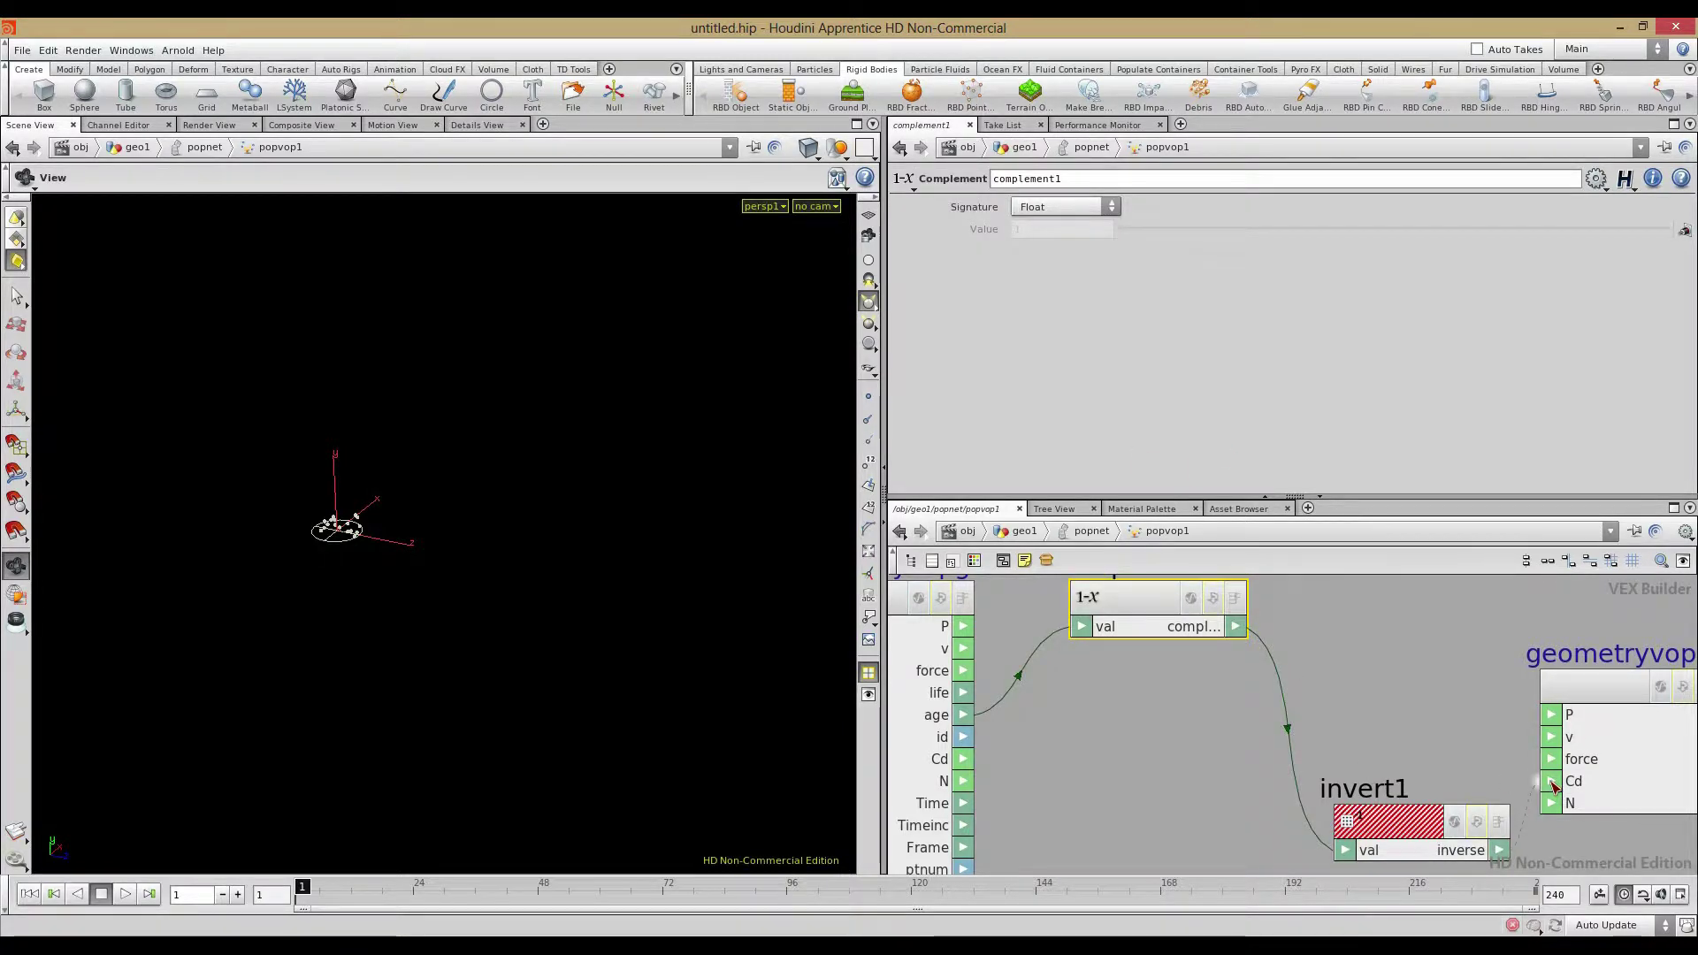
pyautogui.click(1397, 824)
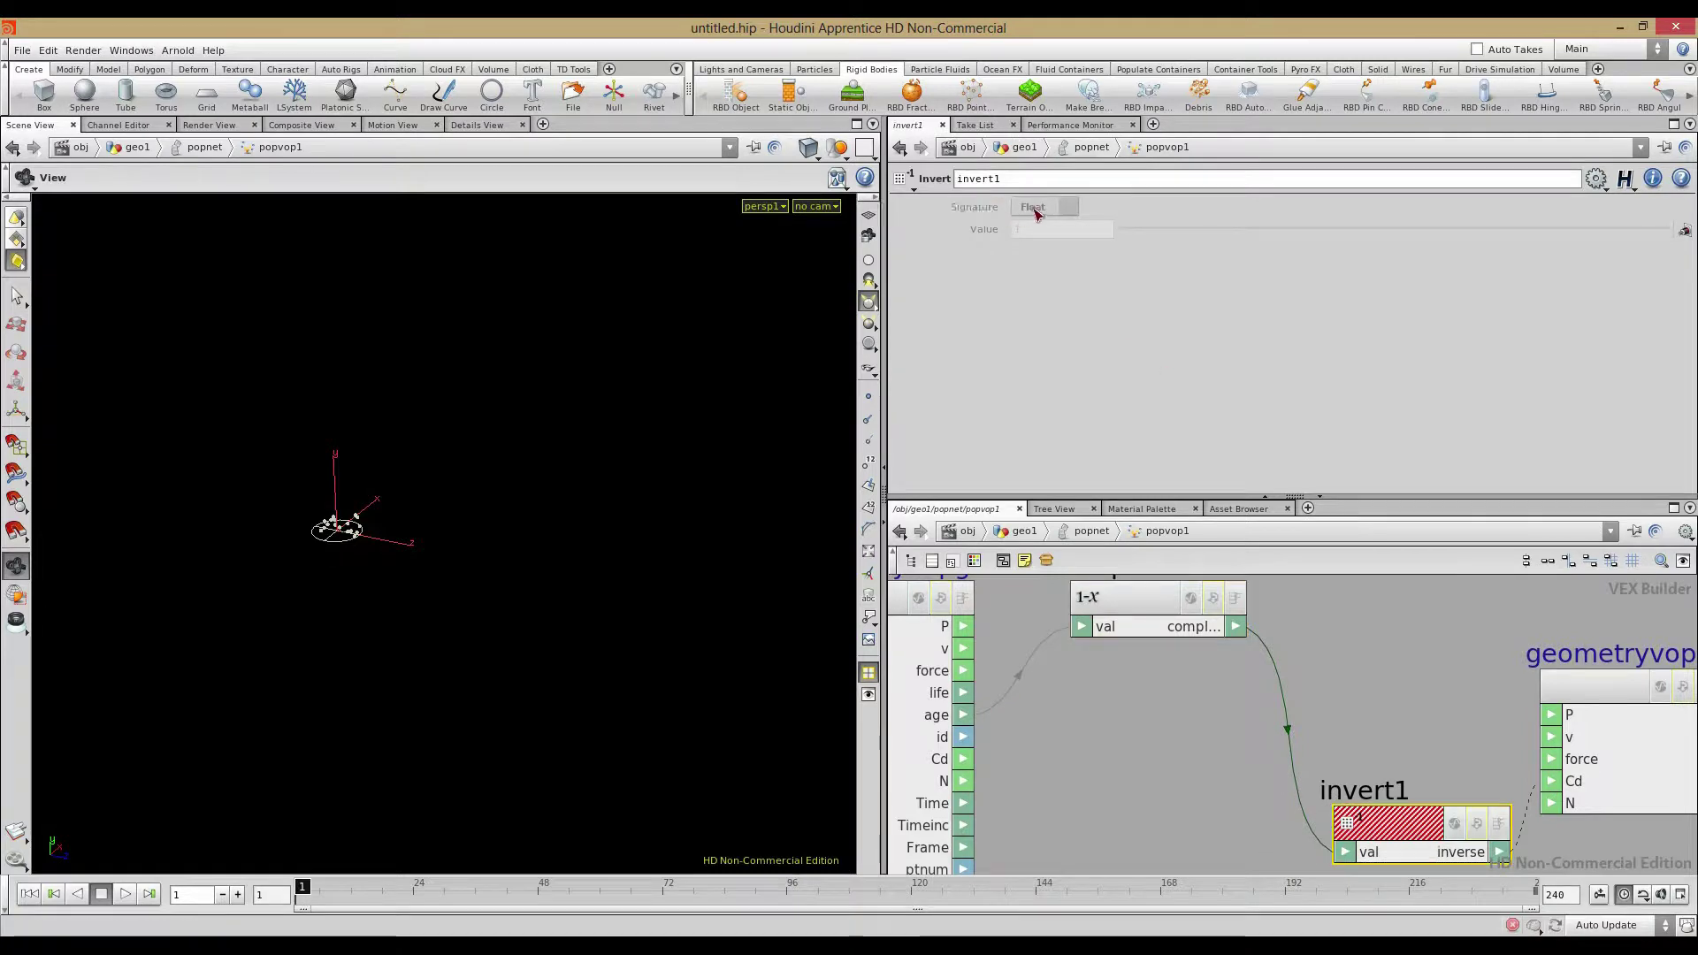
# Disconnect complement1 from invert1 and check invert1's available Signature options, keeping Float
pyautogui.rightClick(1294, 770)
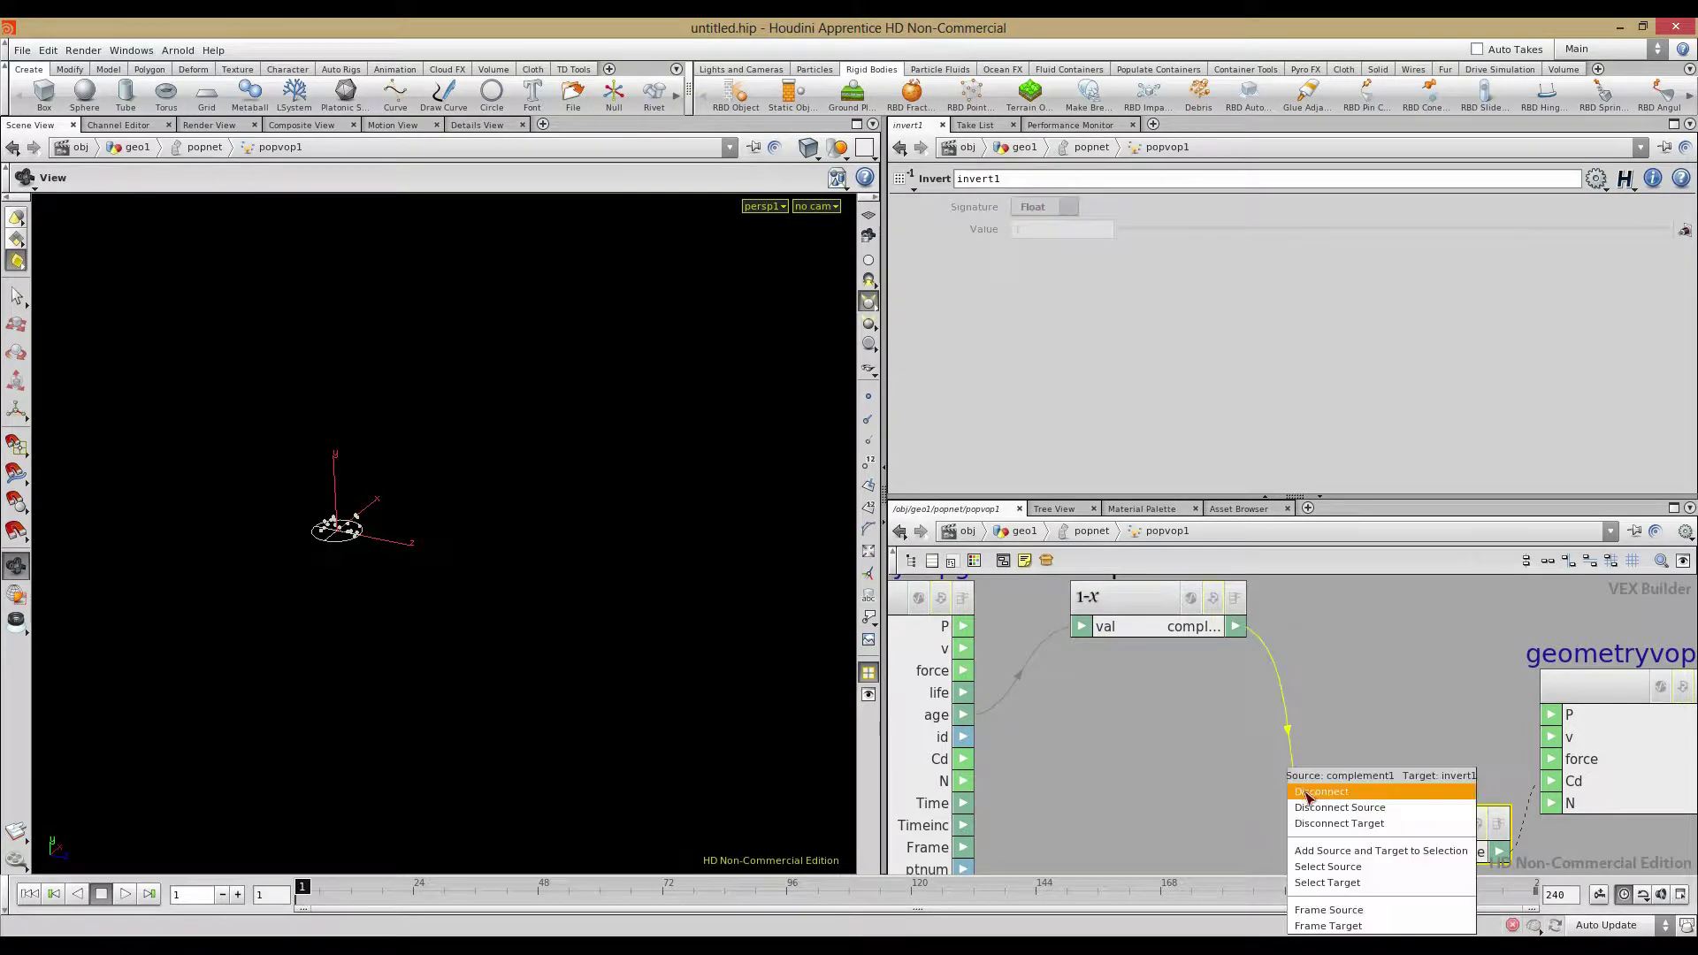
pyautogui.click(1313, 790)
pyautogui.click(1062, 208)
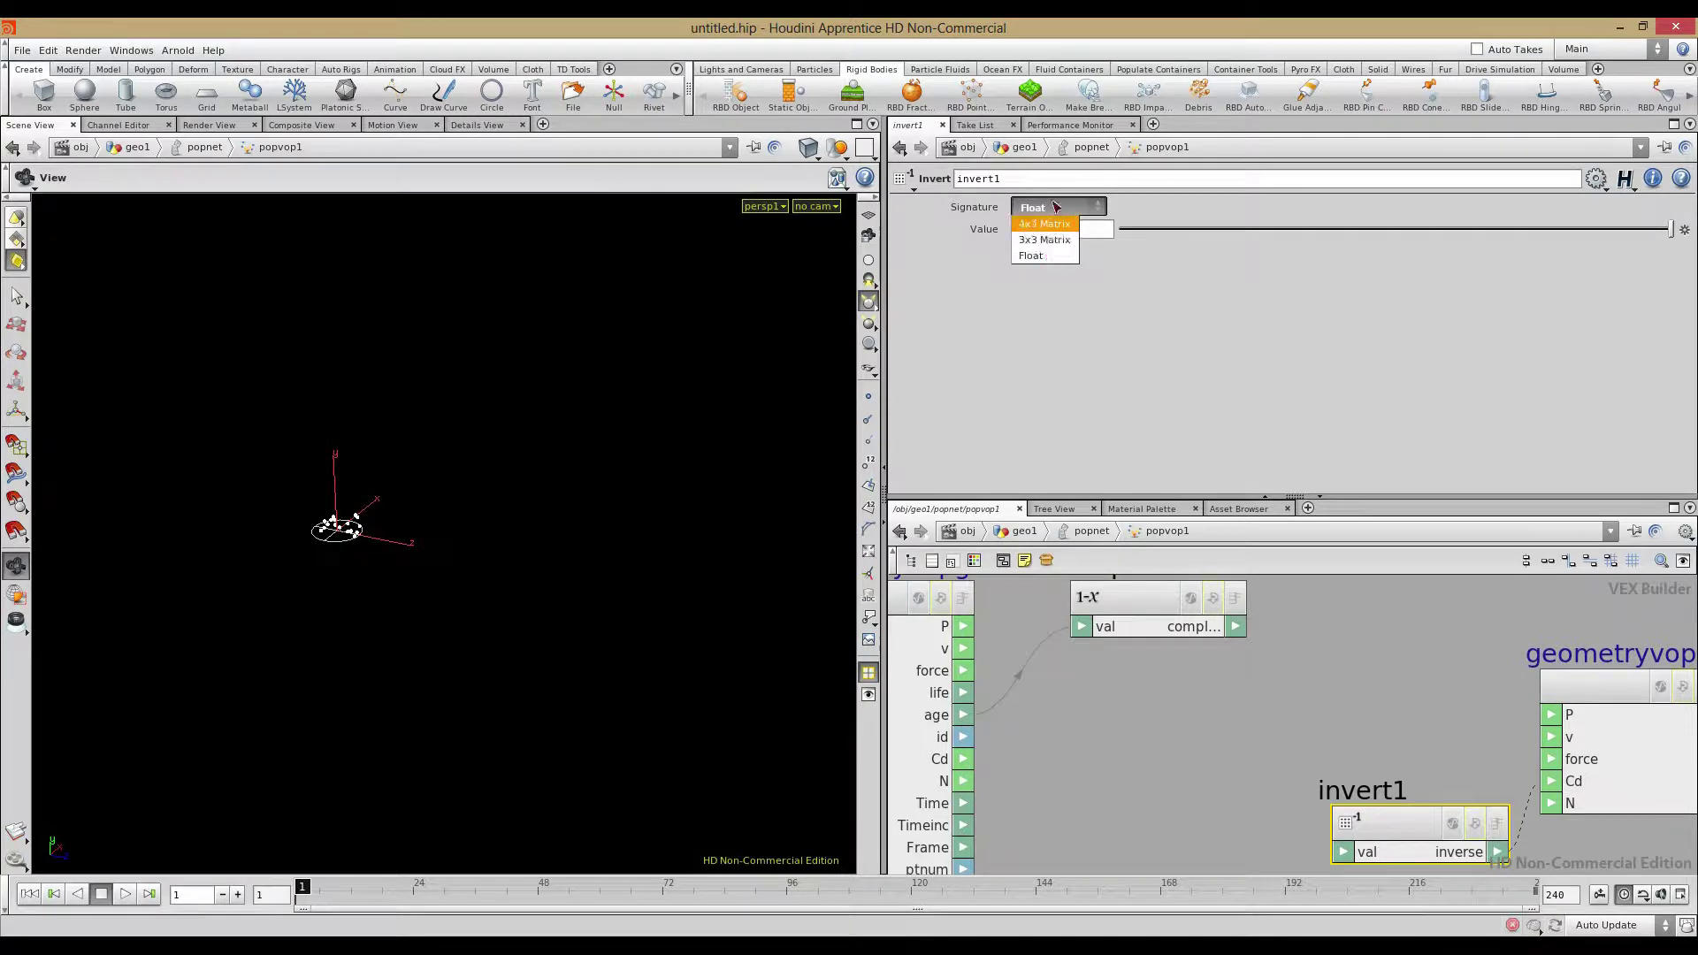
pyautogui.click(1055, 206)
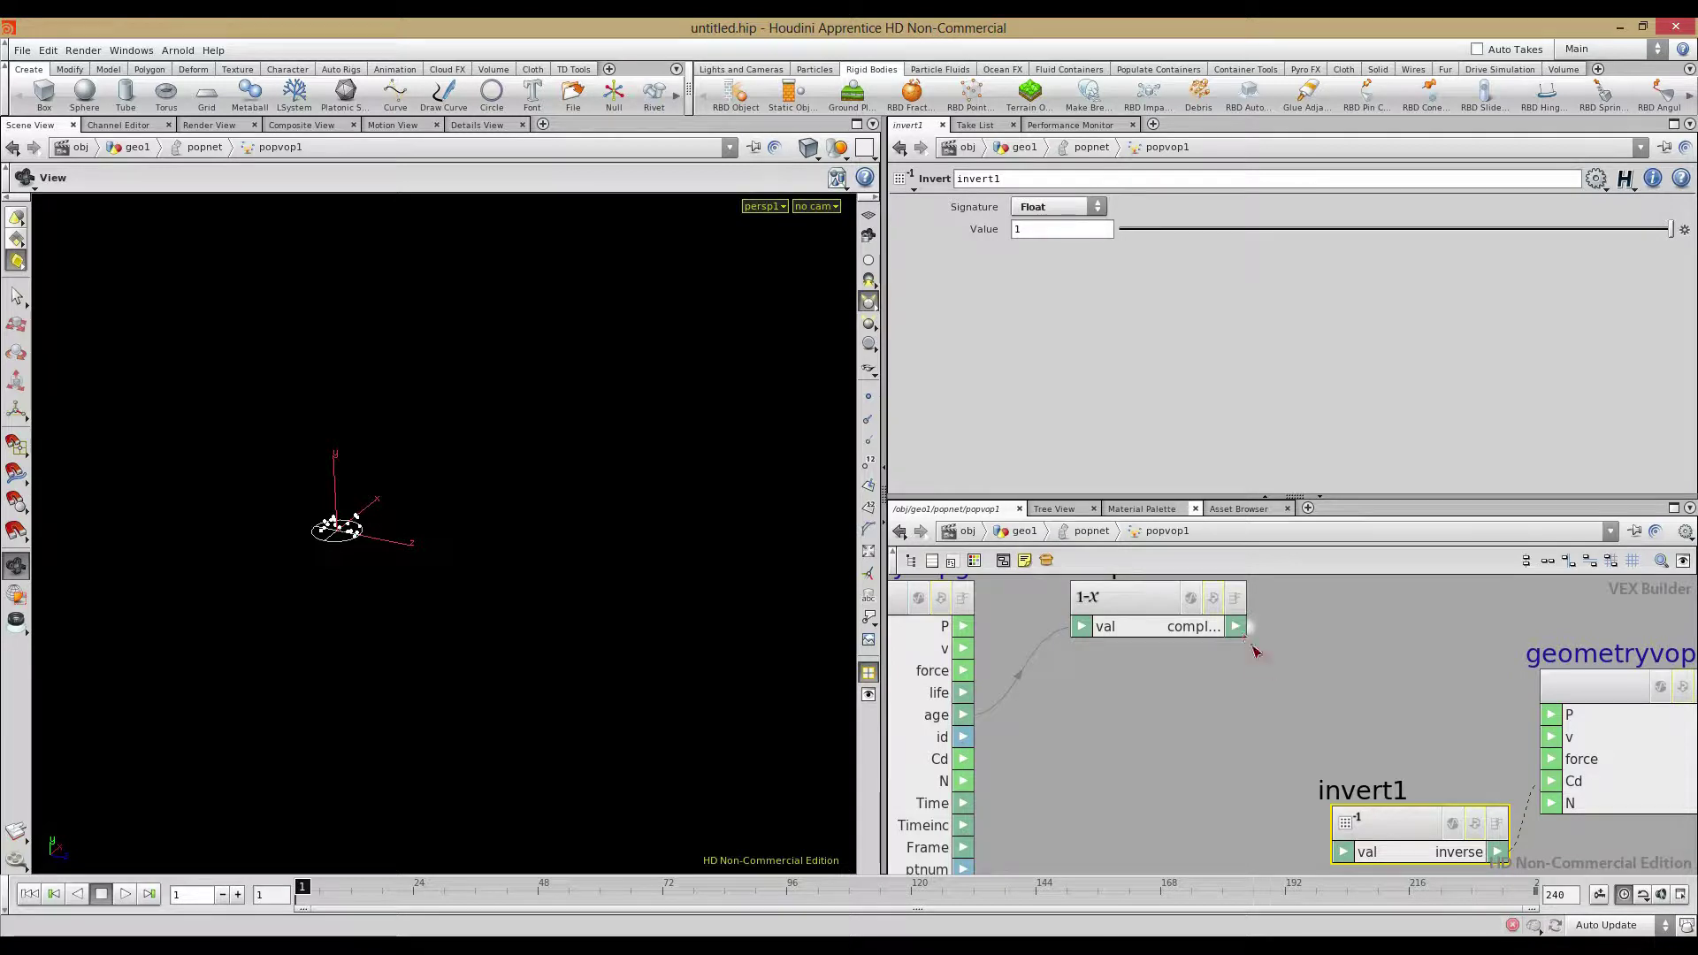
# Reposition invert1 and the output node to make room beside complement1
pyautogui.click(1409, 720)
pyautogui.moveTo(1379, 670); pyautogui.dragTo(1320, 612, button='middle')
pyautogui.moveTo(1351, 774); pyautogui.dragTo(1356, 682)
pyautogui.moveTo(1174, 685); pyautogui.dragTo(1147, 774, button='middle')
pyautogui.moveTo(1589, 709); pyautogui.dragTo(1687, 685)
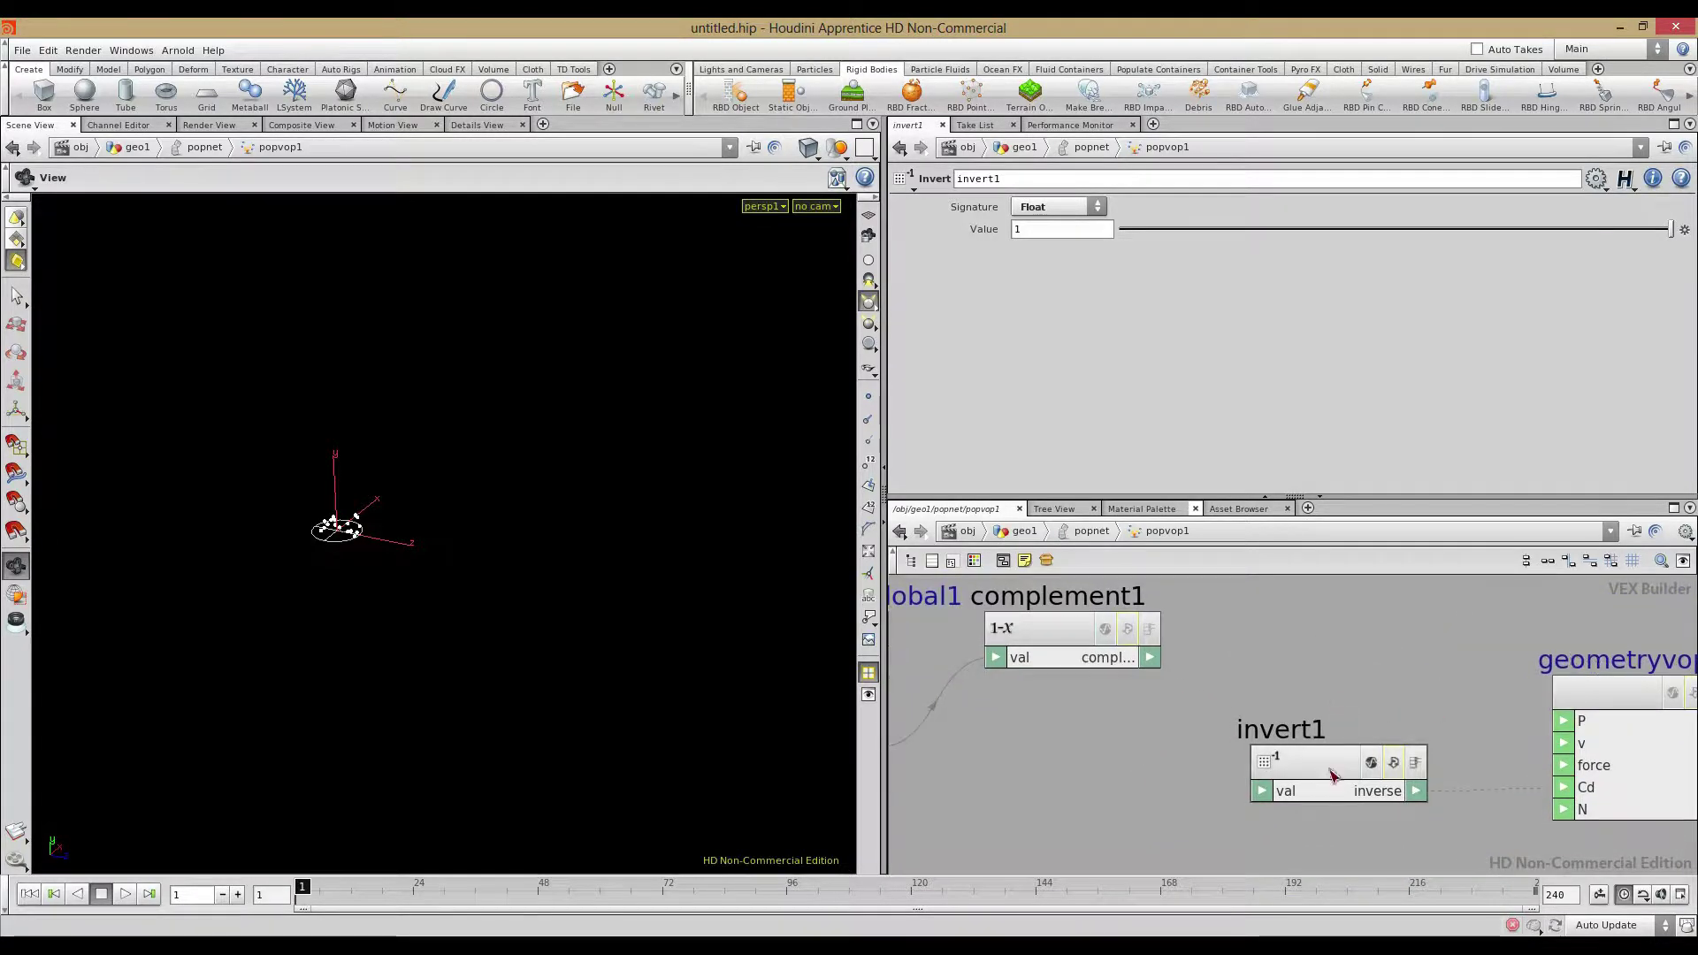
pyautogui.moveTo(1328, 772); pyautogui.dragTo(1397, 751)
# Add a Float To Integer node, wire it between complement1 and invert1, and scrub the timeline to frame 34
pyautogui.press('Tab')
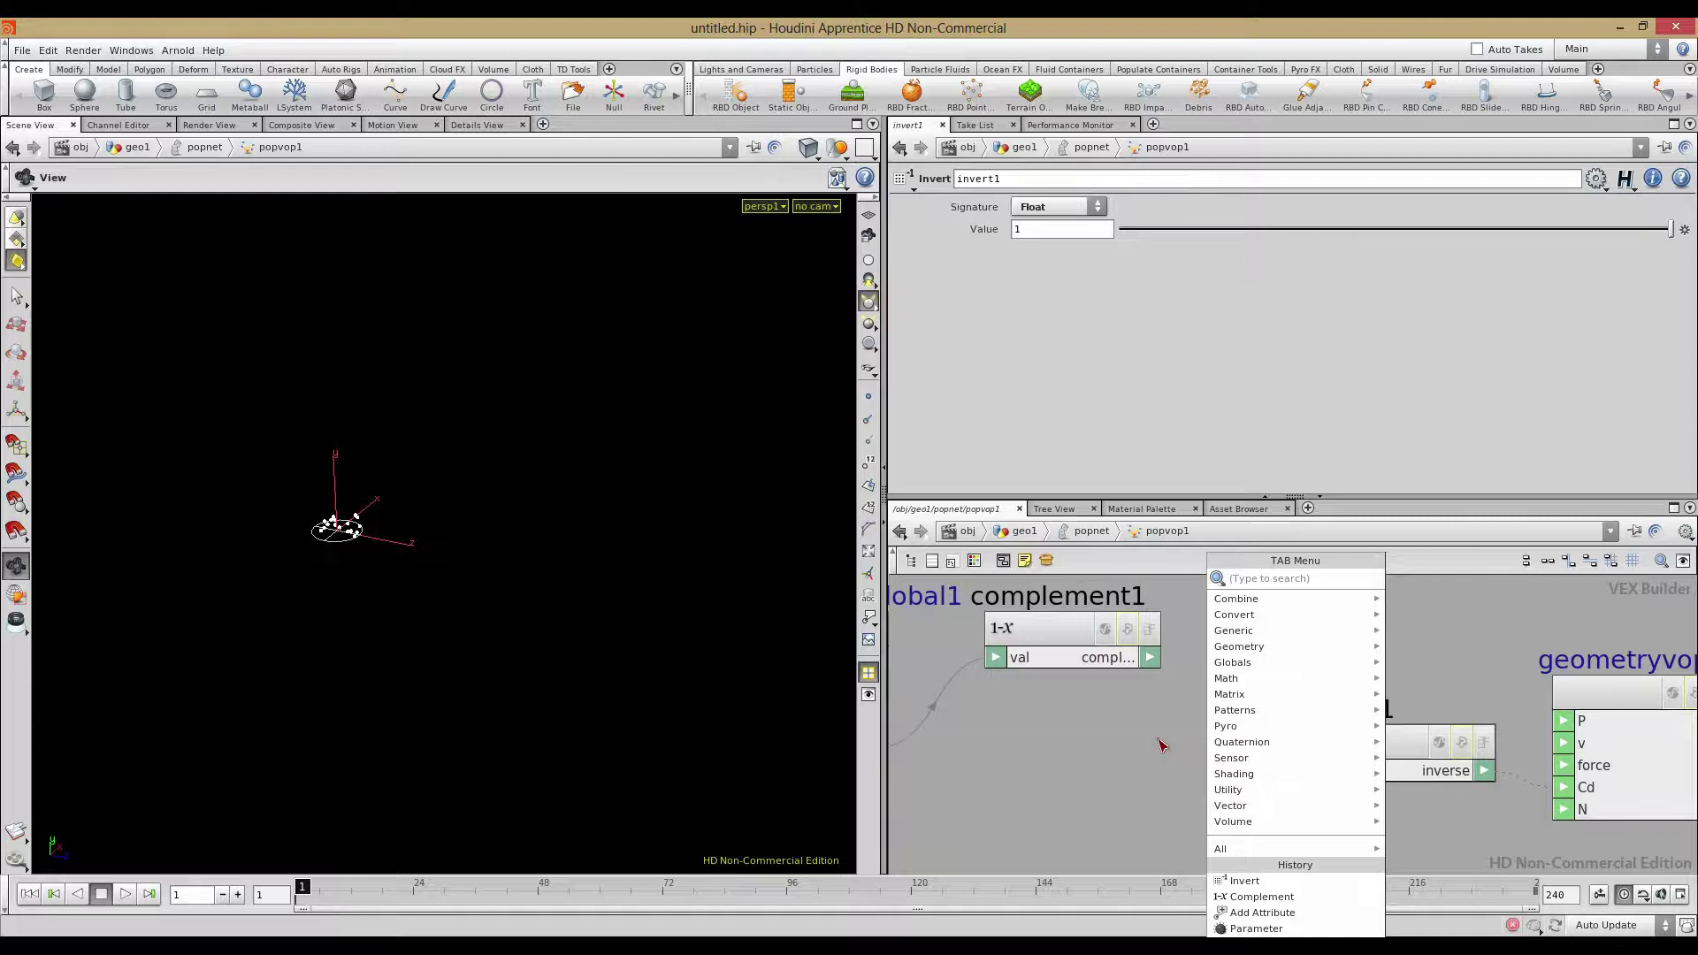
pyautogui.write('flo')
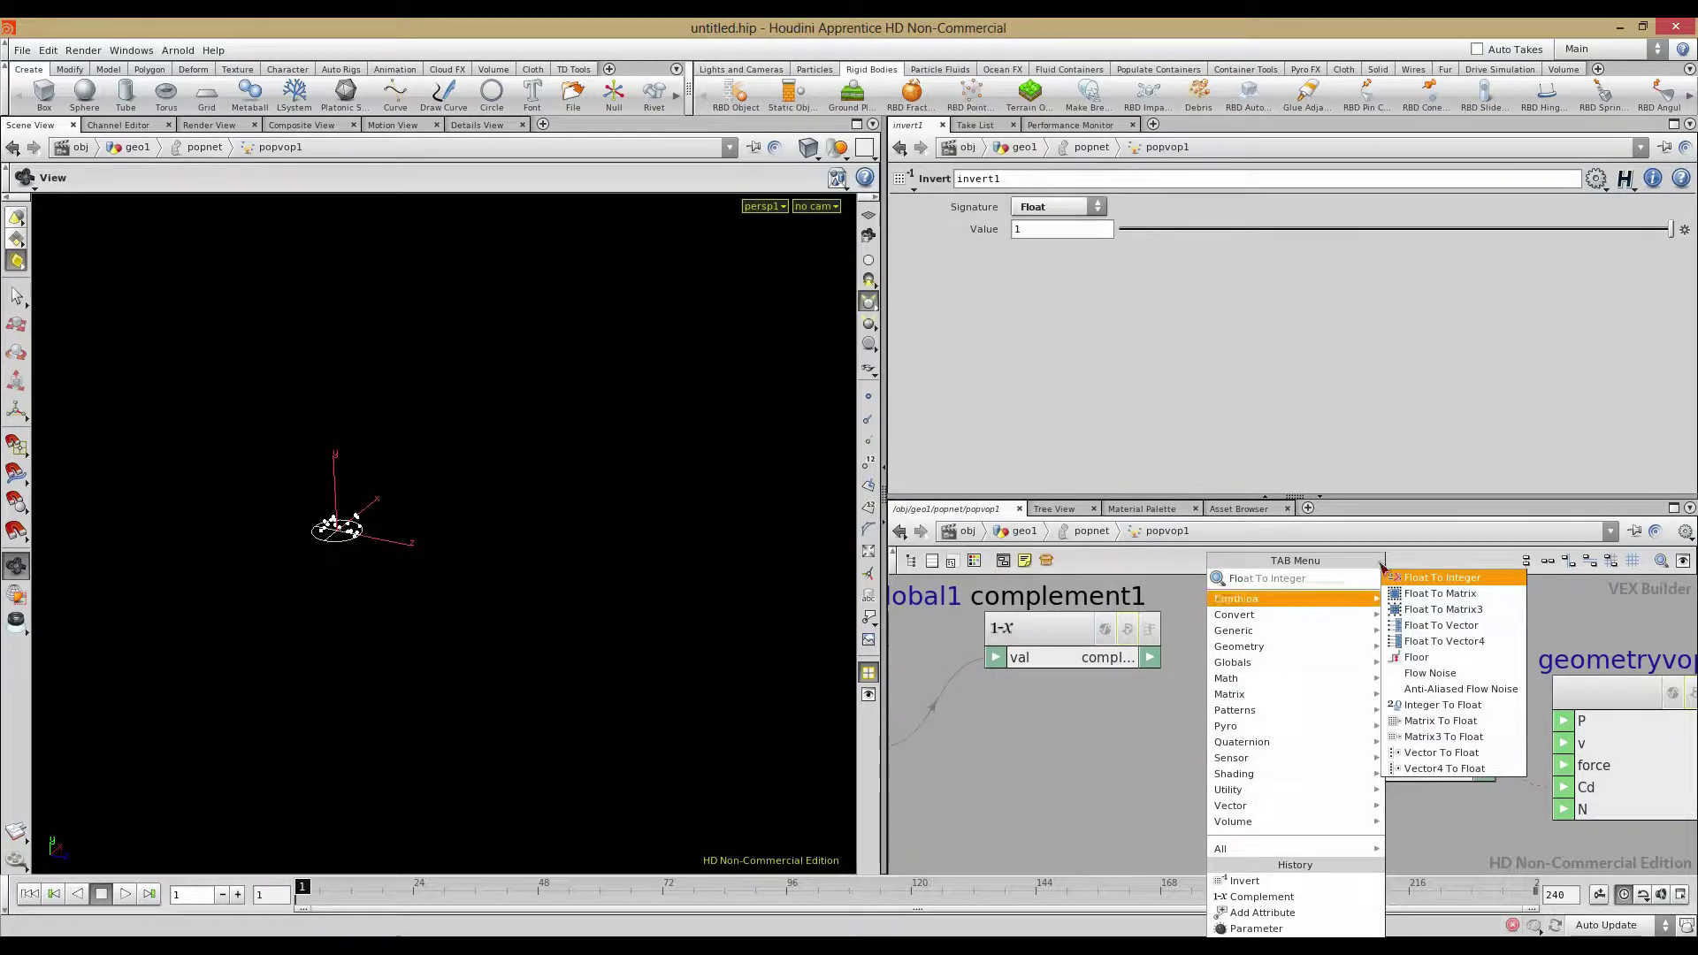
pyautogui.click(1454, 582)
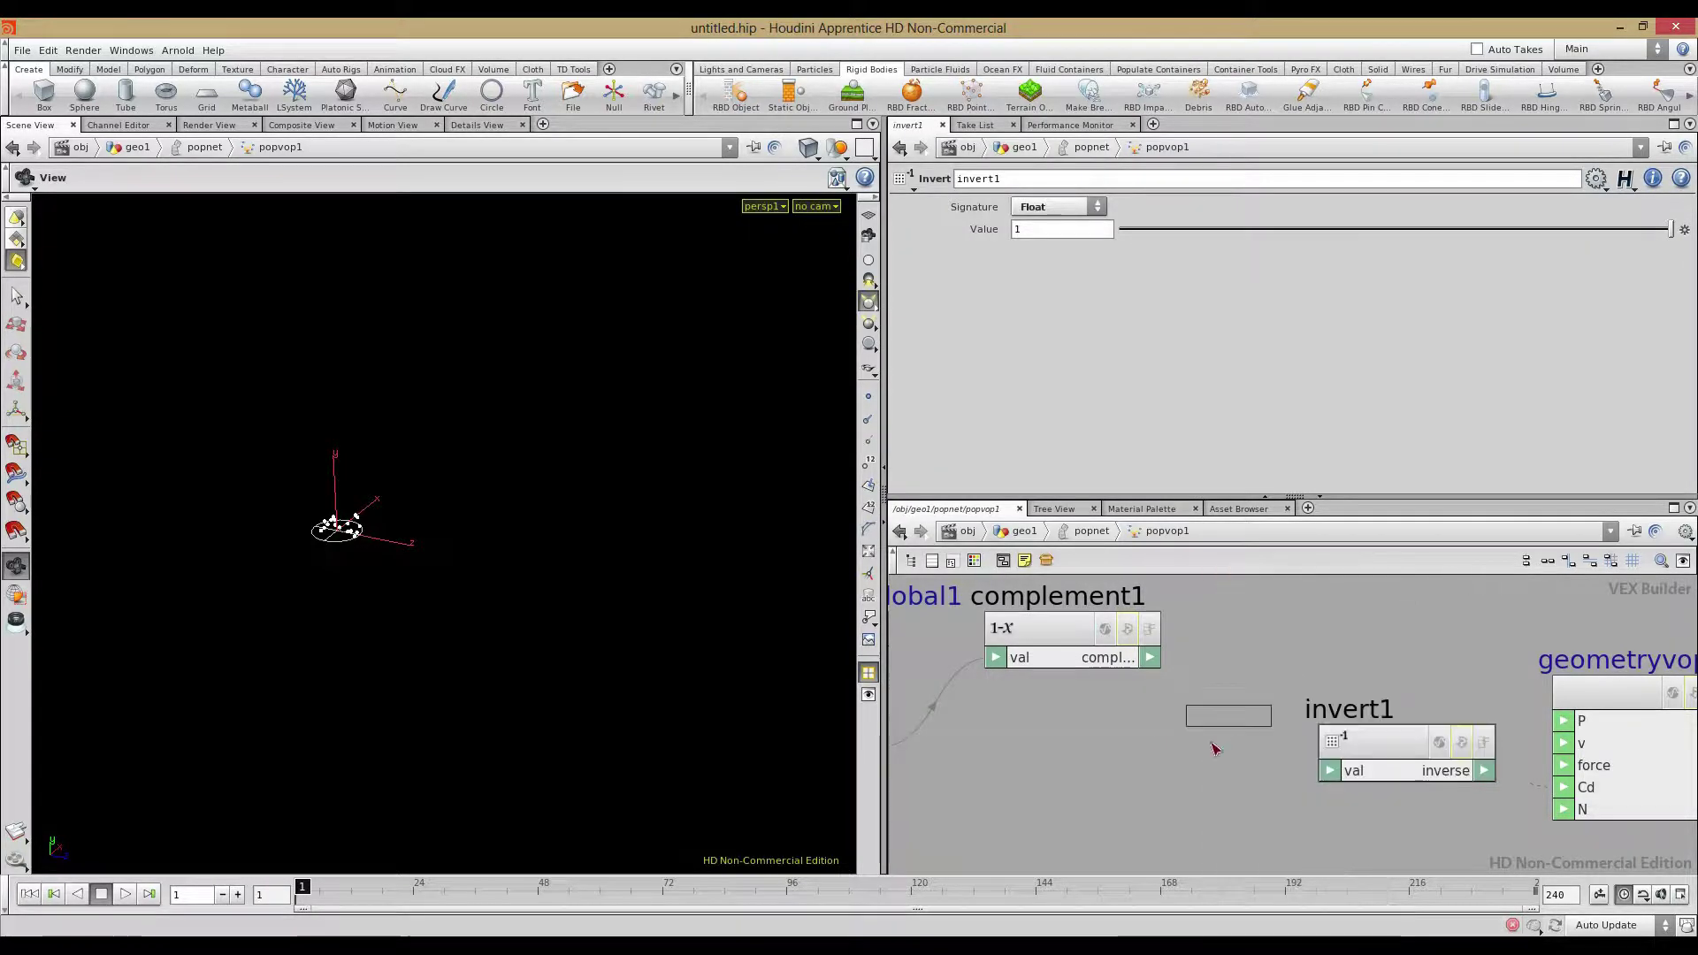
pyautogui.click(1215, 752)
pyautogui.moveTo(1213, 733); pyautogui.dragTo(1305, 625)
pyautogui.moveTo(1154, 657); pyautogui.dragTo(1245, 652)
pyautogui.click(1329, 772)
pyautogui.click(1378, 753)
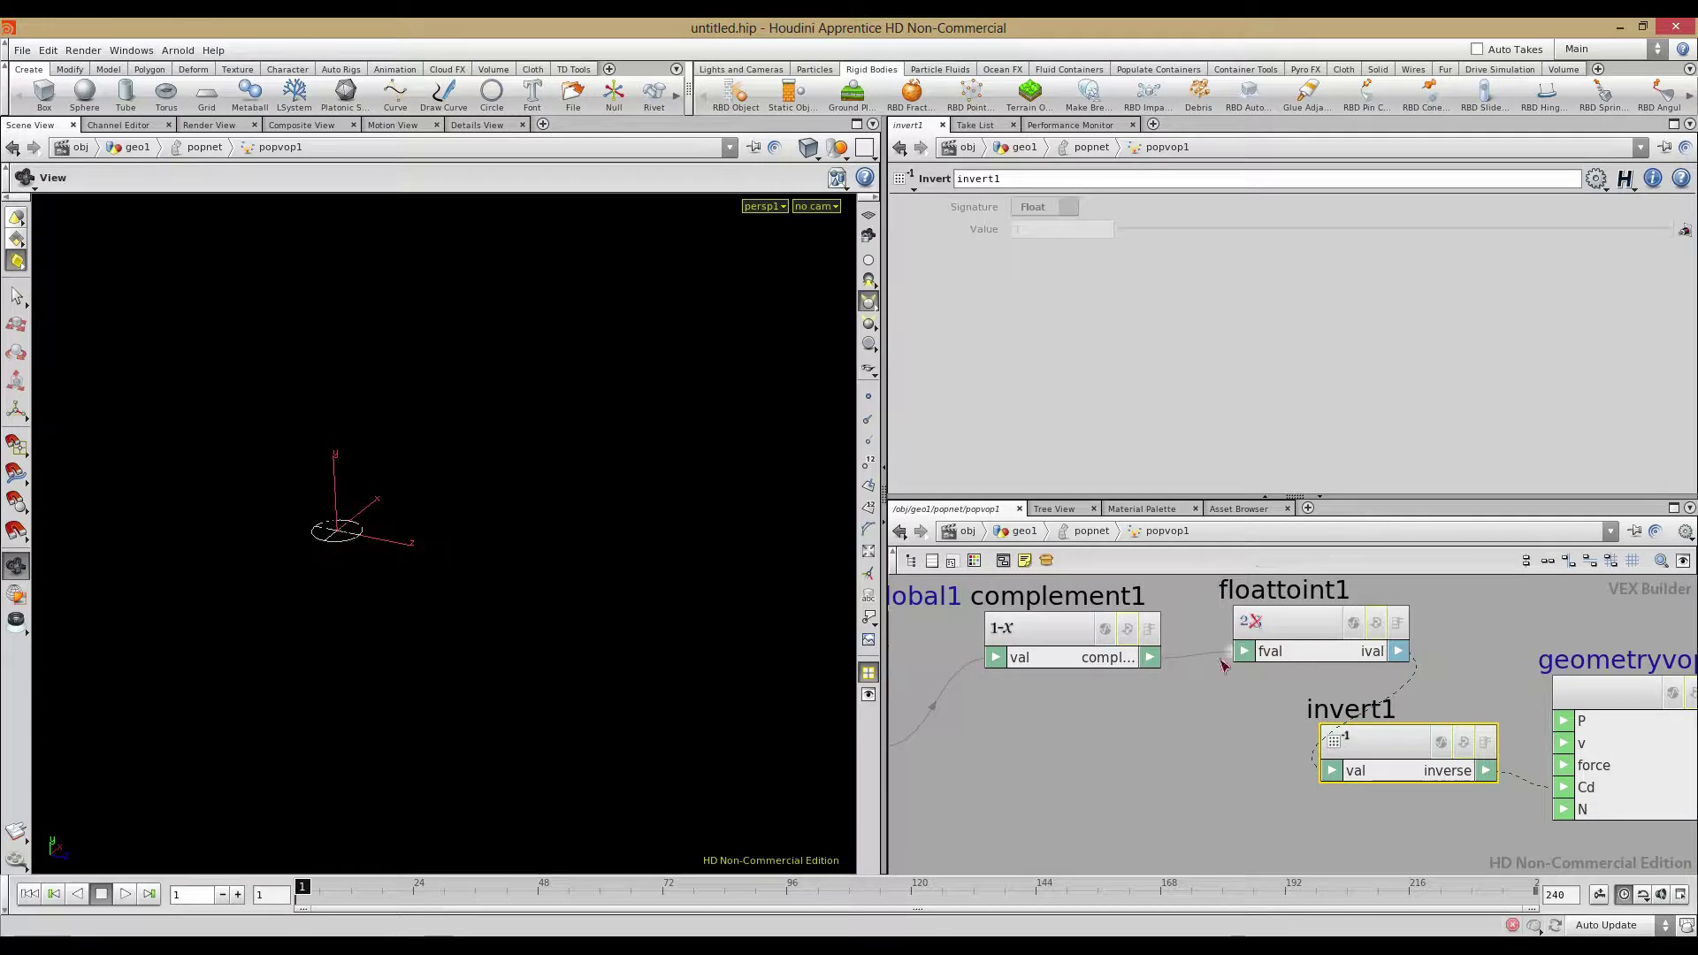
pyautogui.moveTo(301, 886); pyautogui.dragTo(471, 887)
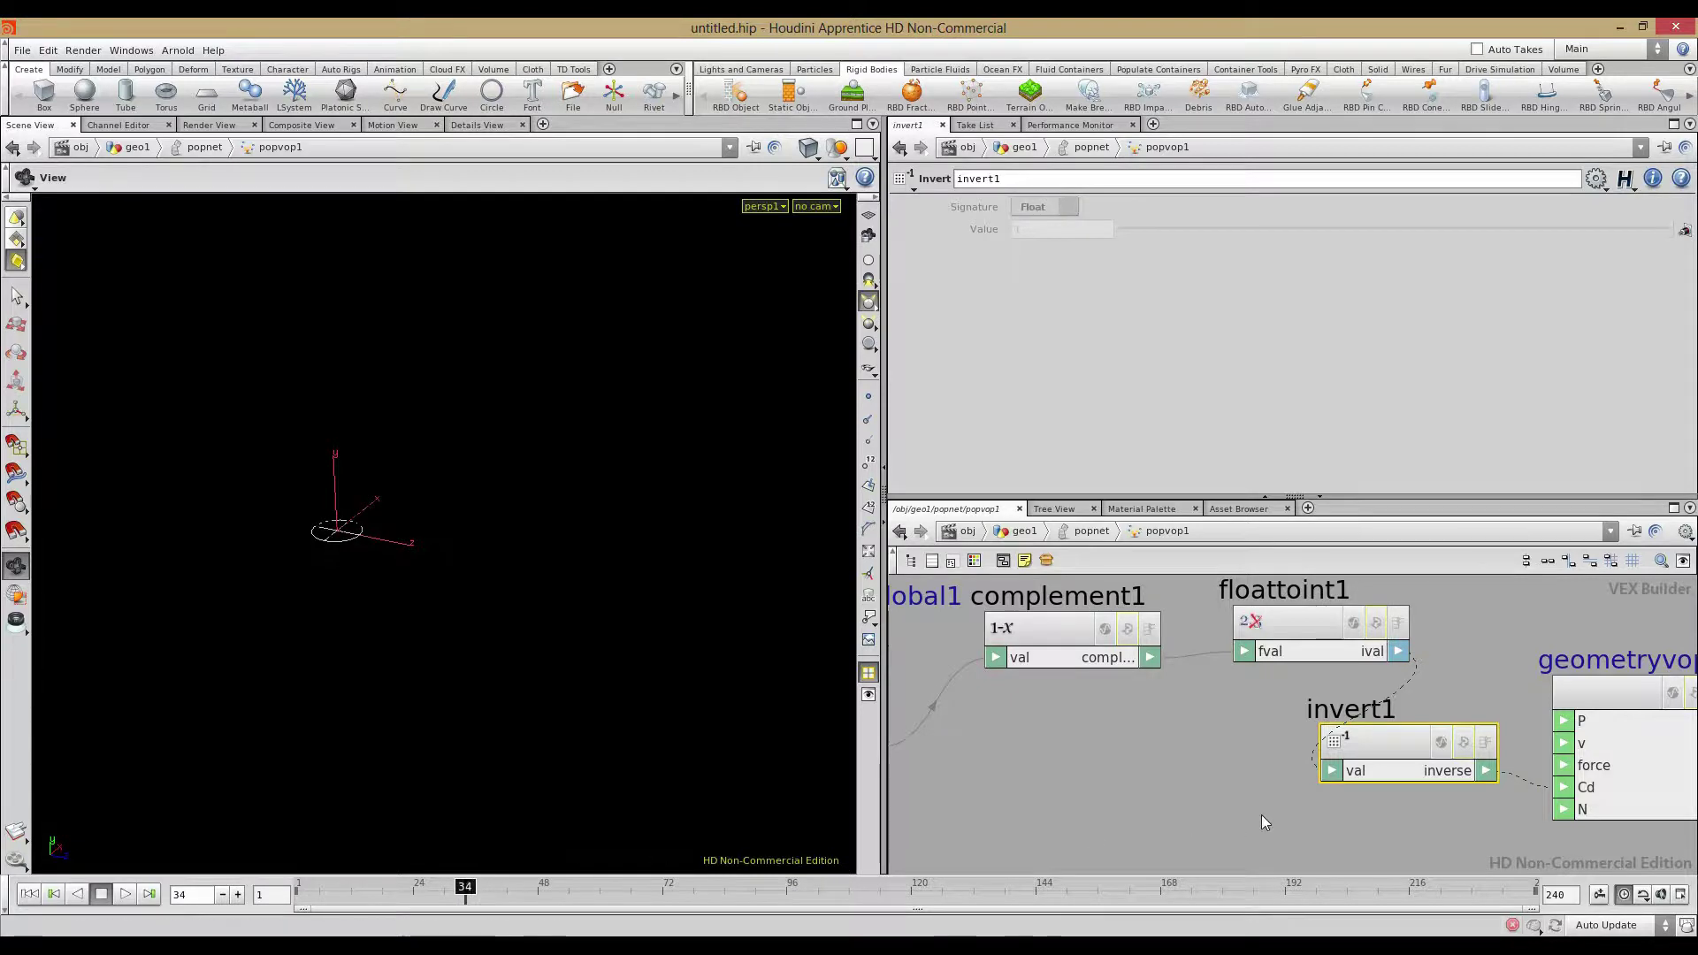
# Delete the Float To Integer node and scrub the timeline to frame 40 with invert1 selected
pyautogui.click(1293, 639)
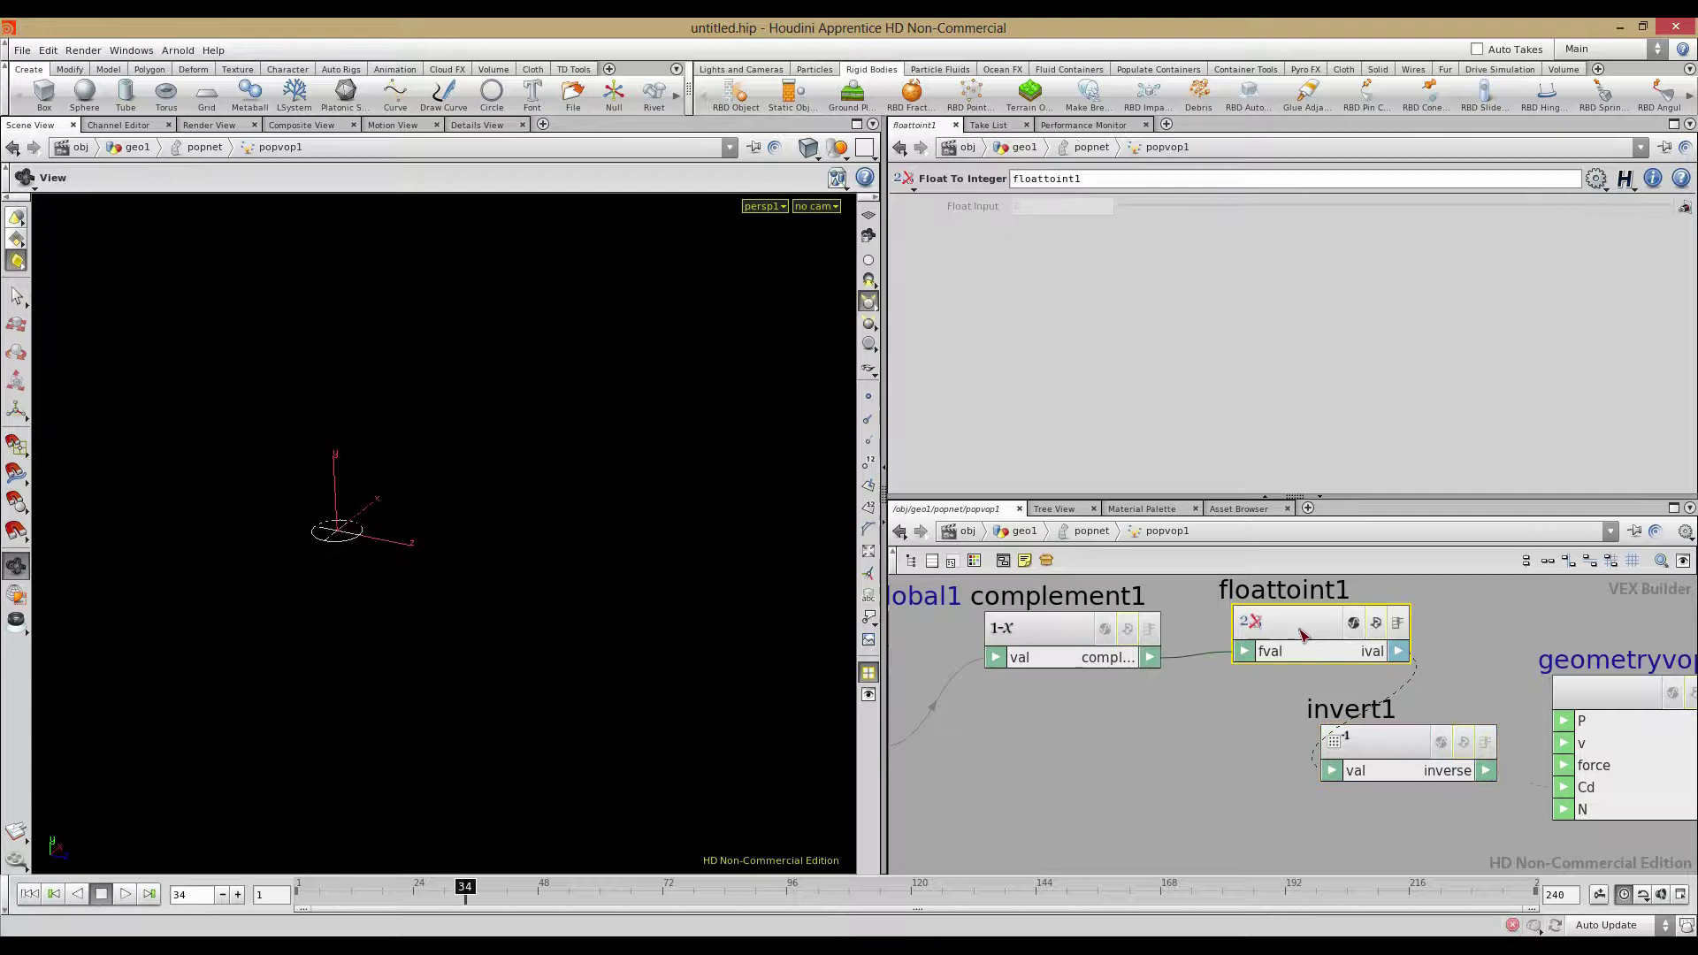
pyautogui.press('Delete')
pyautogui.click(1374, 757)
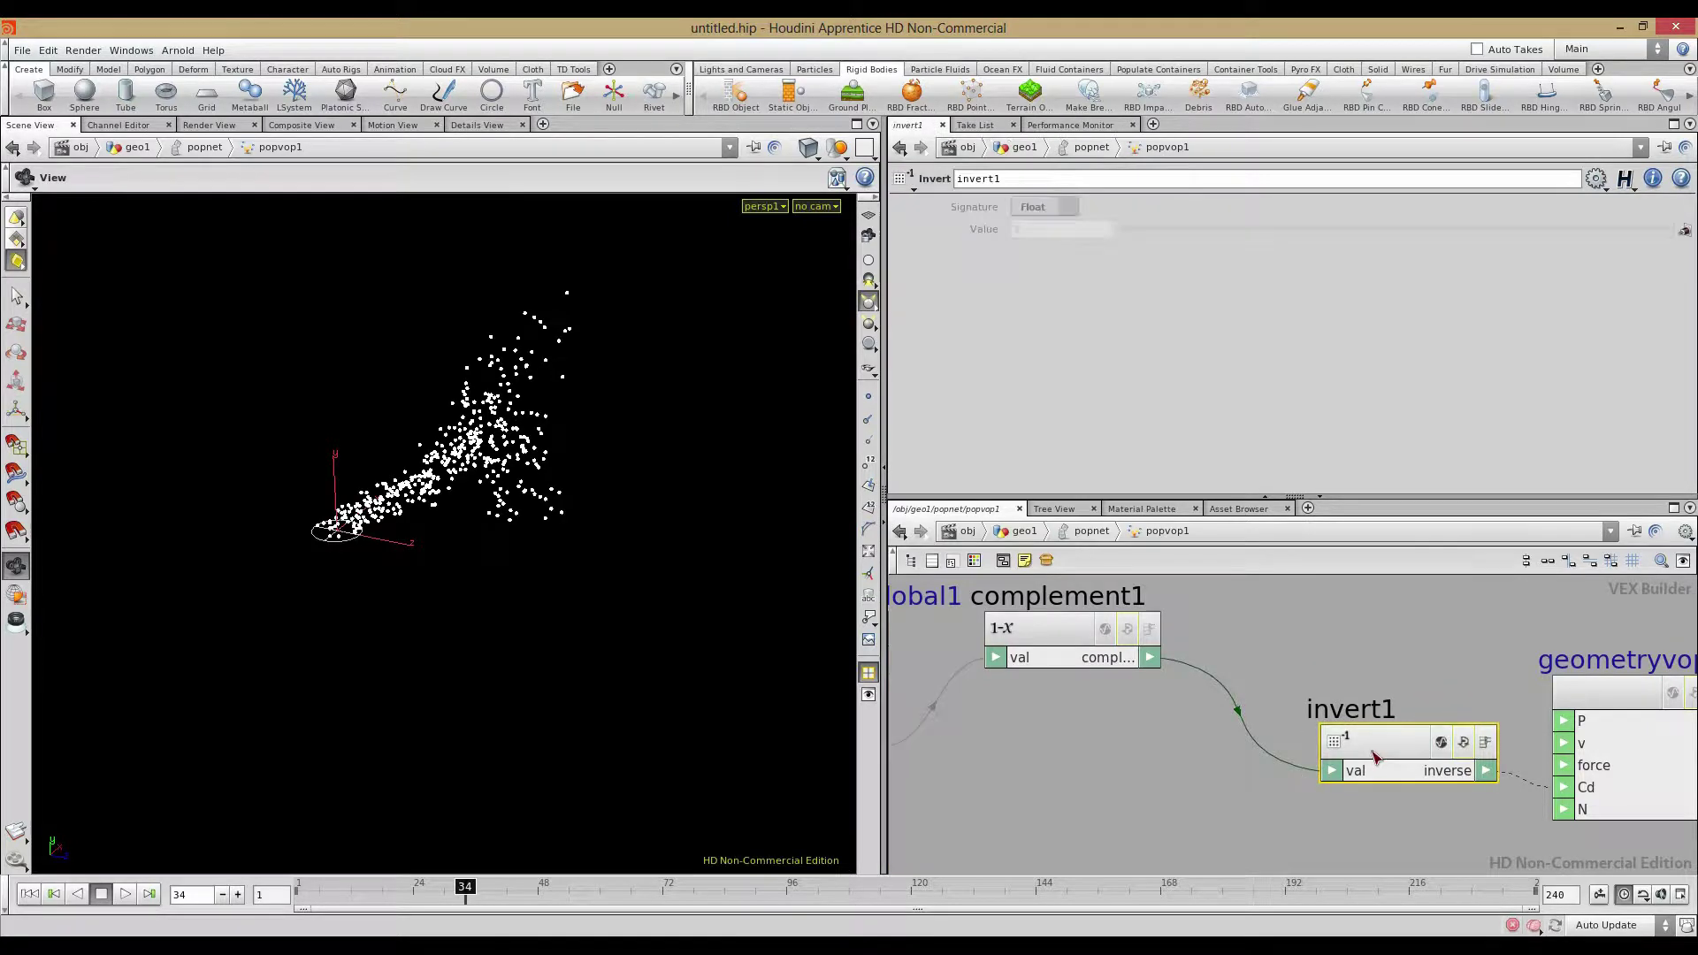
pyautogui.moveTo(465, 887)
pyautogui.mouseDown()
pyautogui.moveTo(258, 883)
pyautogui.moveTo(625, 876)
pyautogui.moveTo(497, 883)
pyautogui.mouseUp()
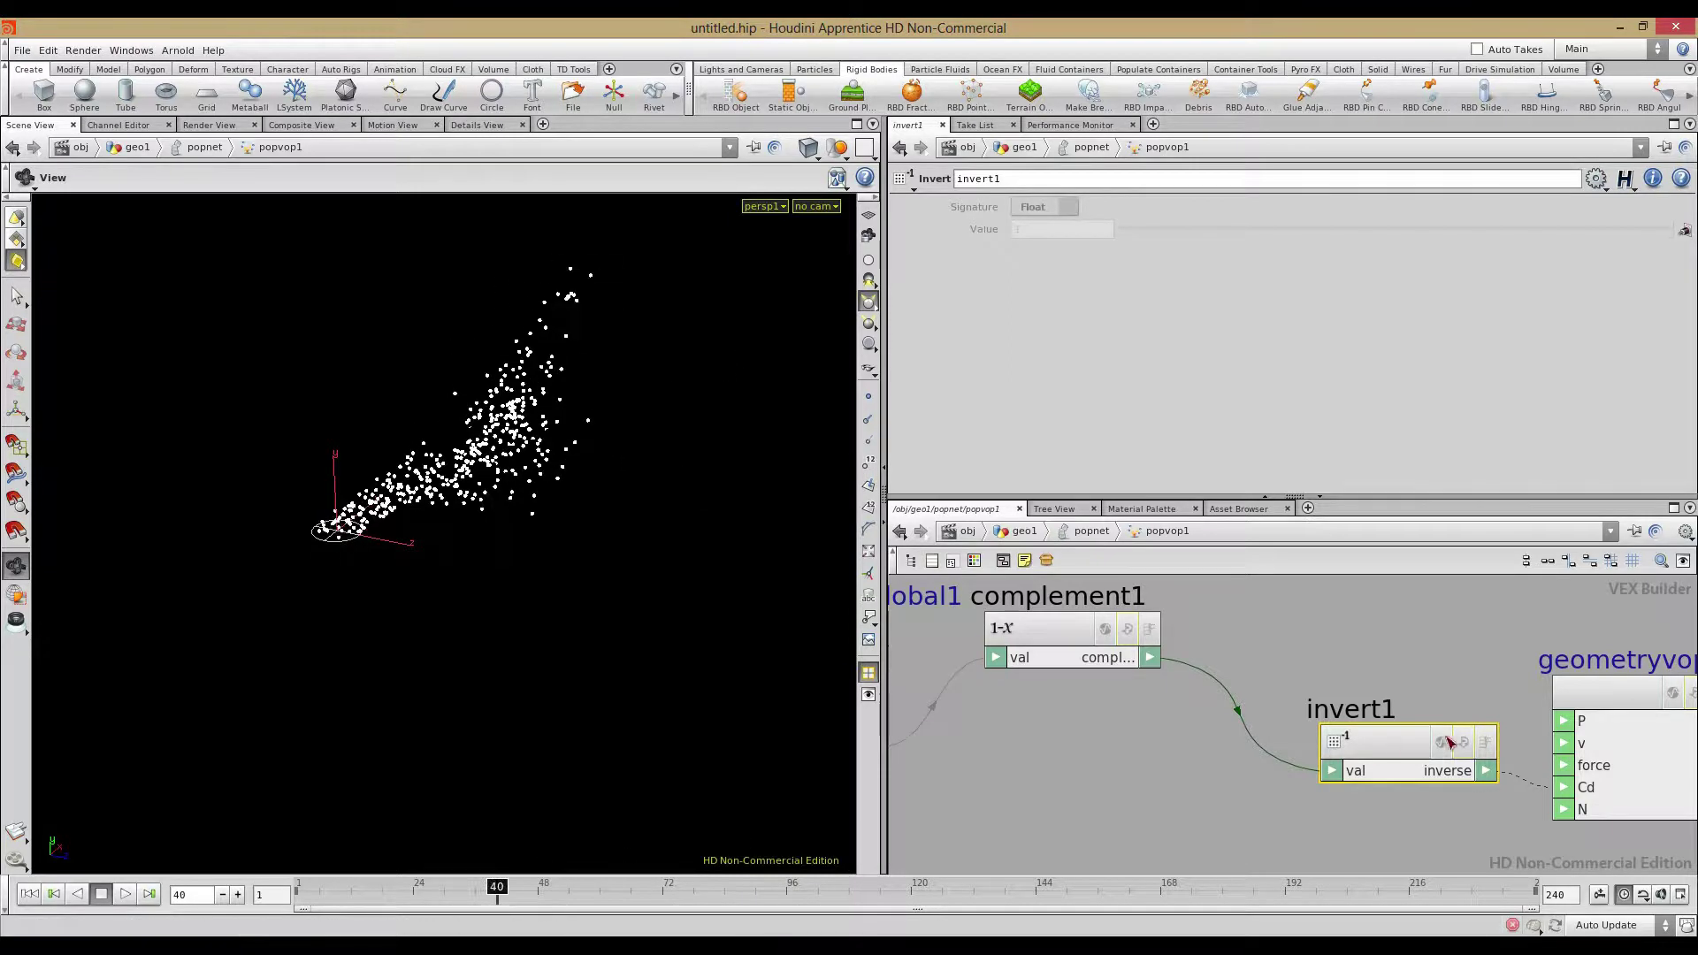
# Delete invert1, scrub the timeline to frame 35, and select complement1
pyautogui.press('Delete')
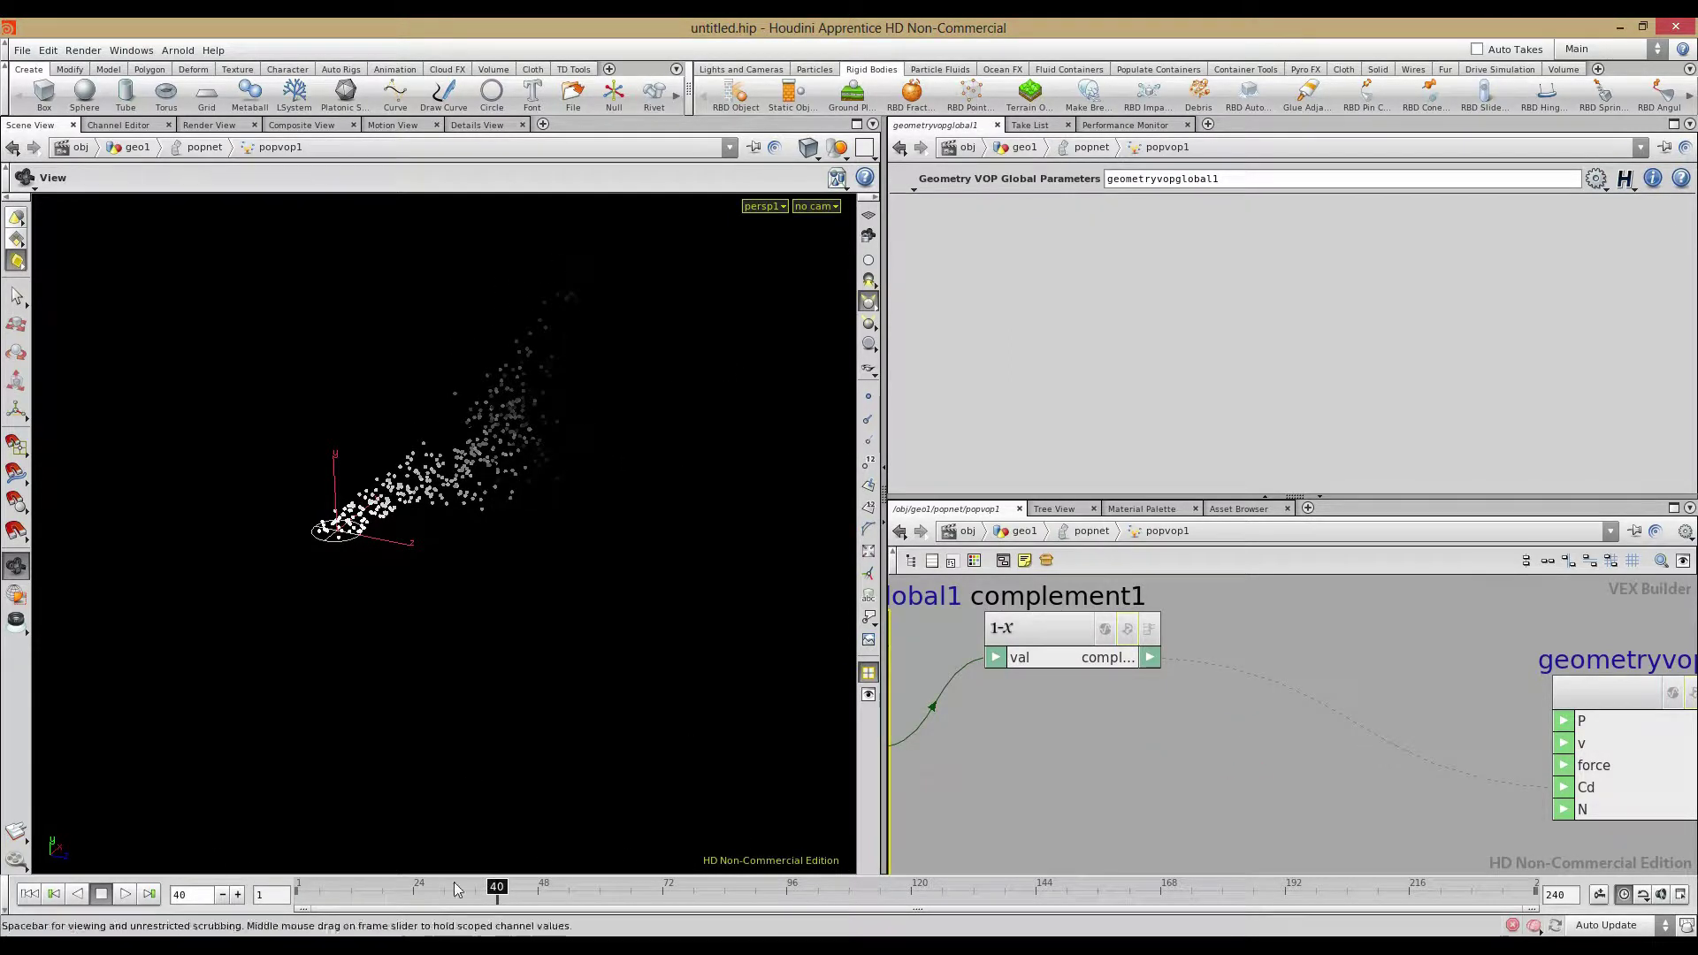
pyautogui.moveTo(498, 886)
pyautogui.mouseDown()
pyautogui.moveTo(340, 885)
pyautogui.moveTo(470, 884)
pyautogui.mouseUp()
pyautogui.click(1091, 657)
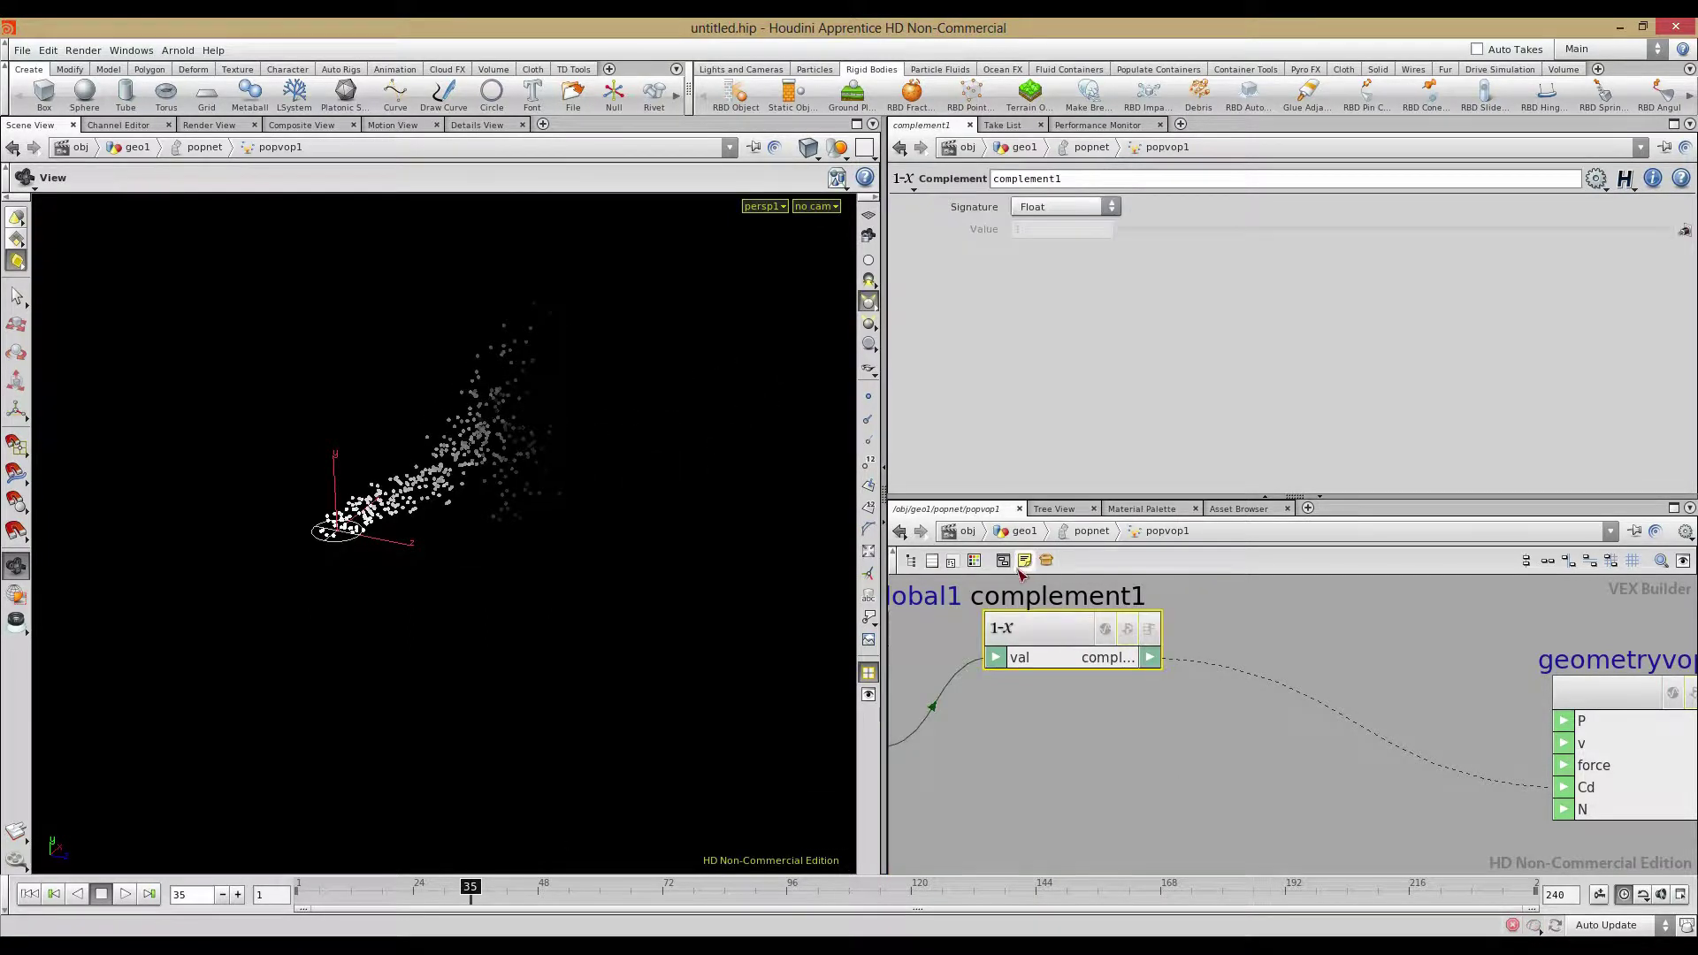
# Go back up to the popnet network and rearrange it, moving popvop1 aside and popsolver down towards gravity1
pyautogui.click(1066, 536)
pyautogui.moveTo(1298, 740); pyautogui.dragTo(1380, 700, button='middle')
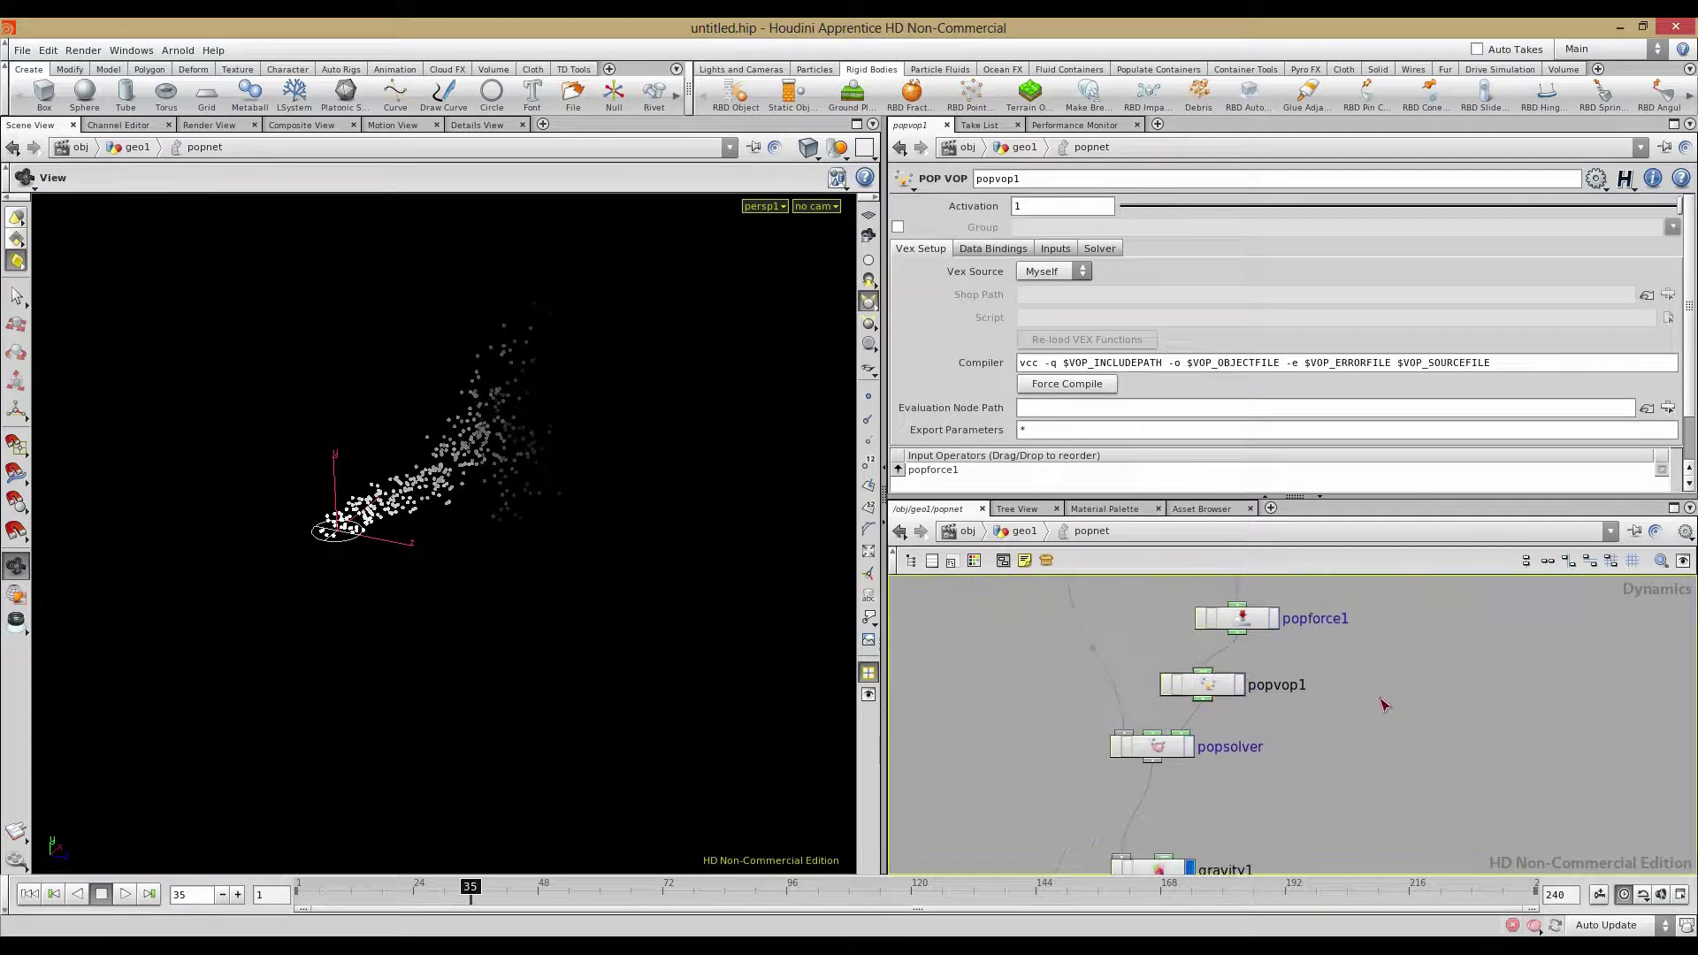
pyautogui.moveTo(1214, 682); pyautogui.dragTo(1297, 680)
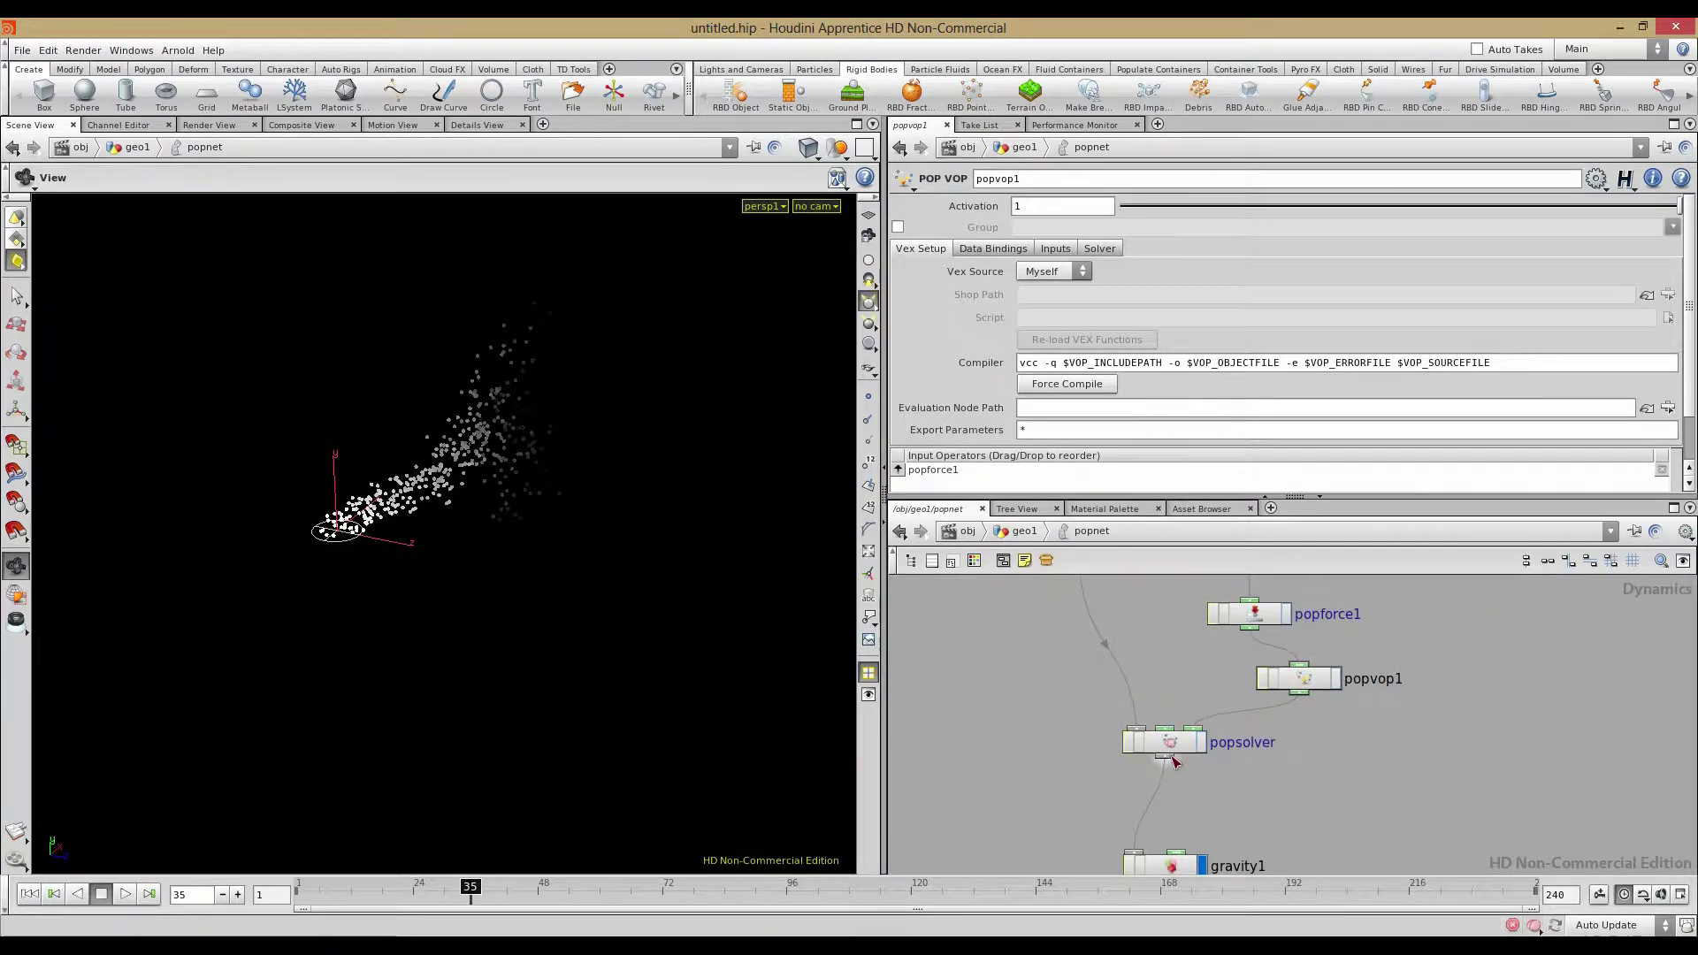
pyautogui.moveTo(1173, 756); pyautogui.dragTo(1174, 808)
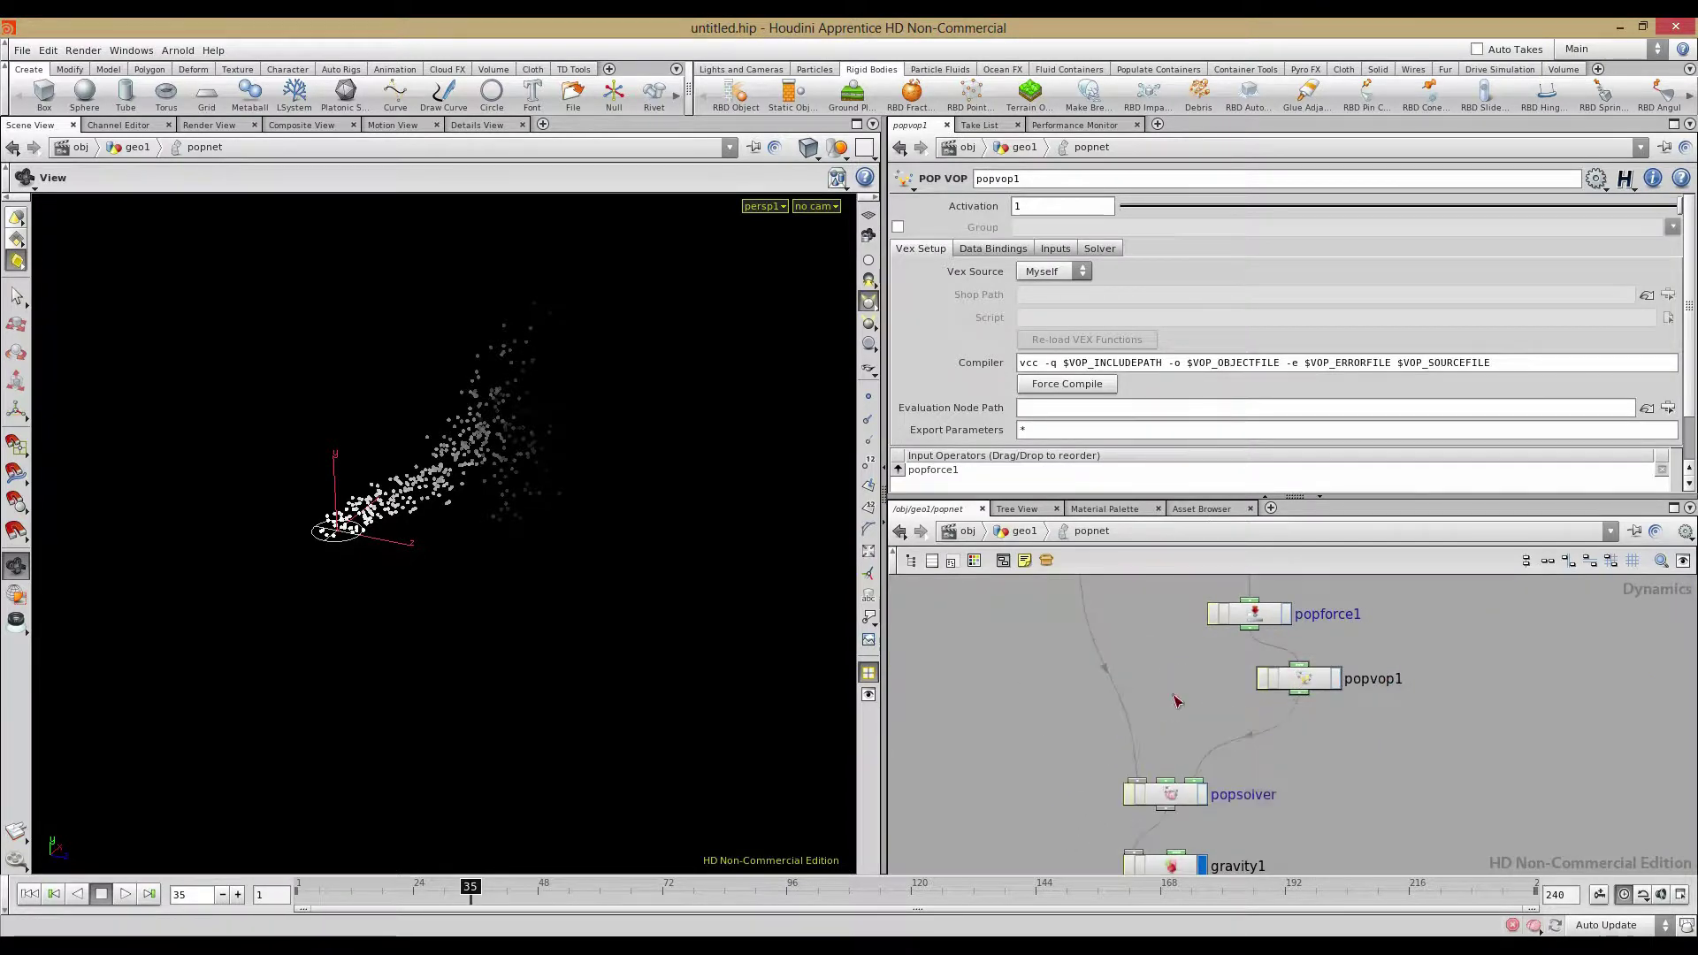
# Bypass popvop1 and scrub the timeline to frame 46
pyautogui.scroll(-4, 1059, 769)
pyautogui.scroll(4, 1223, 741)
pyautogui.click(1056, 746)
pyautogui.moveTo(296, 887); pyautogui.dragTo(528, 880)
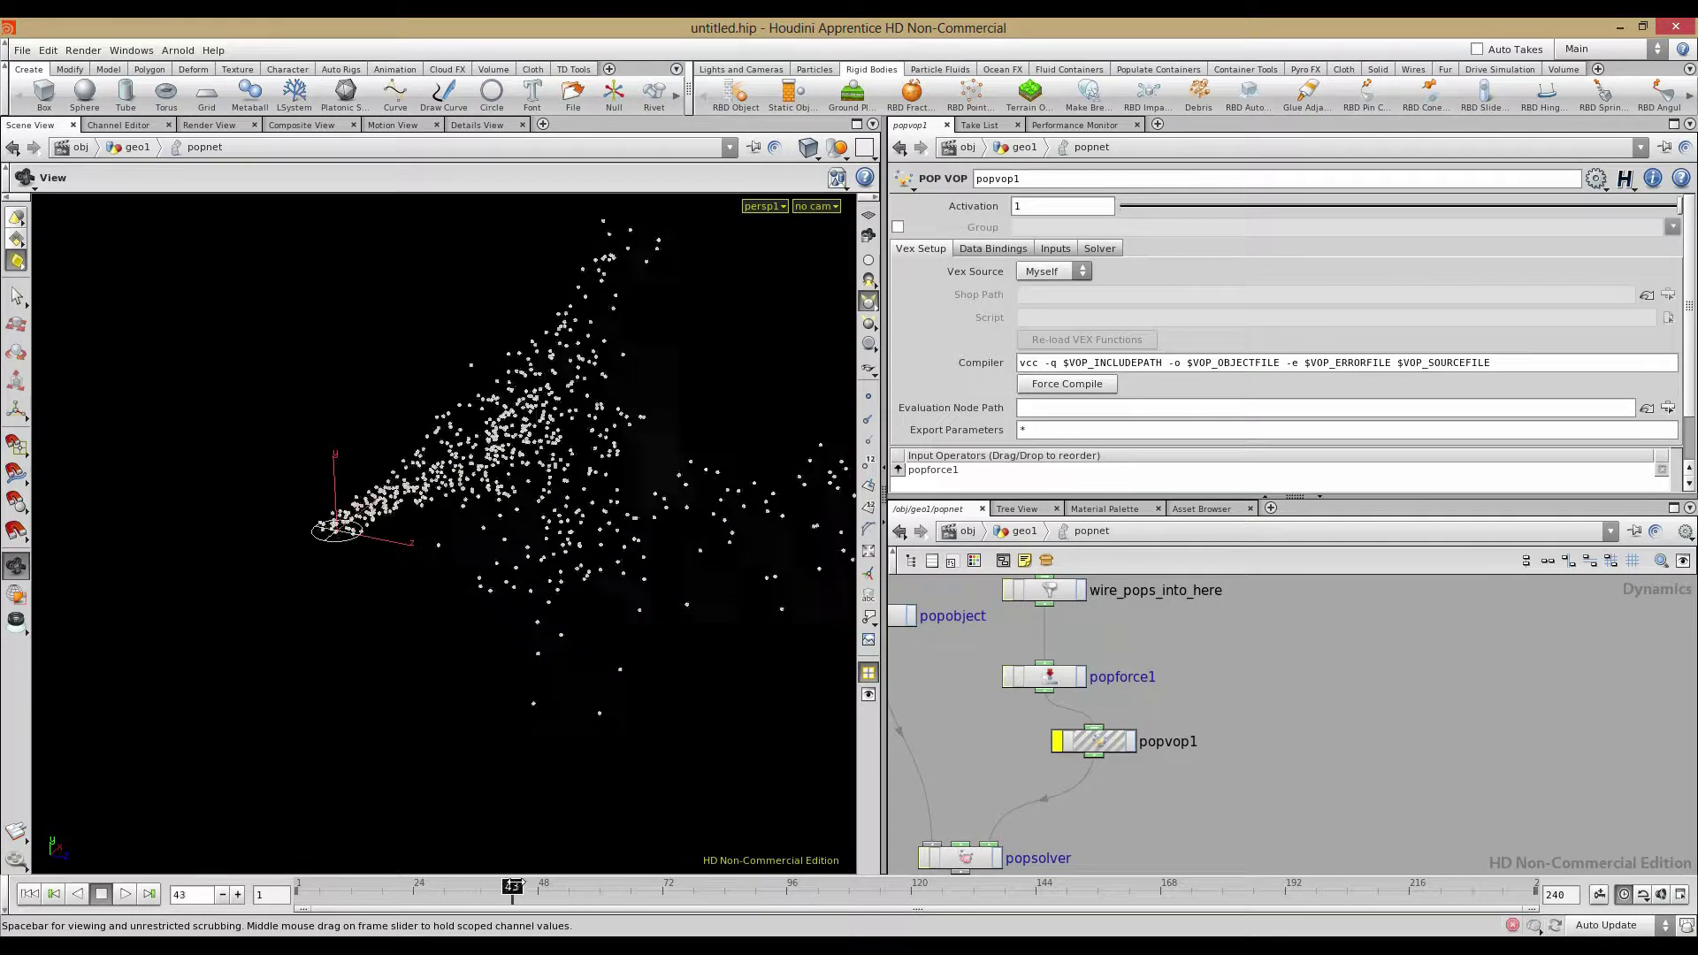
# Move popforce1 up beneath wire_pops_into_here and line popvop1 up below it
pyautogui.moveTo(1066, 736); pyautogui.dragTo(1224, 711, button='middle')
pyautogui.scroll(-3, 1224, 711)
pyautogui.moveTo(1223, 679); pyautogui.dragTo(1223, 655)
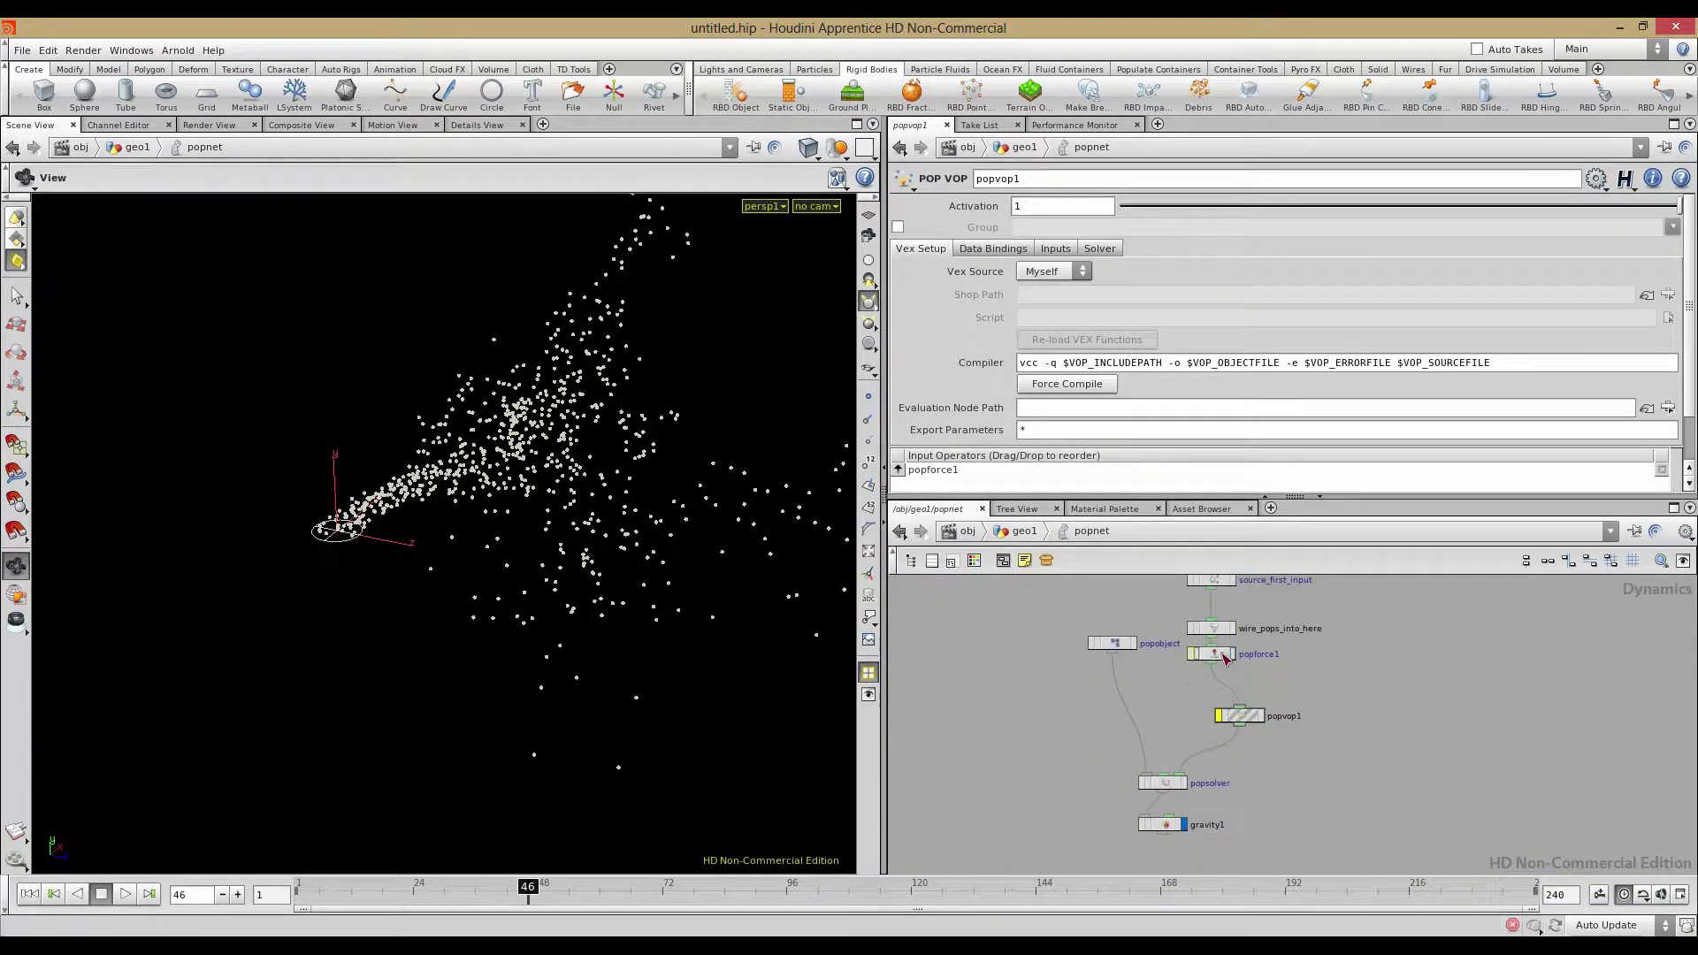
pyautogui.moveTo(1243, 716); pyautogui.dragTo(1215, 690)
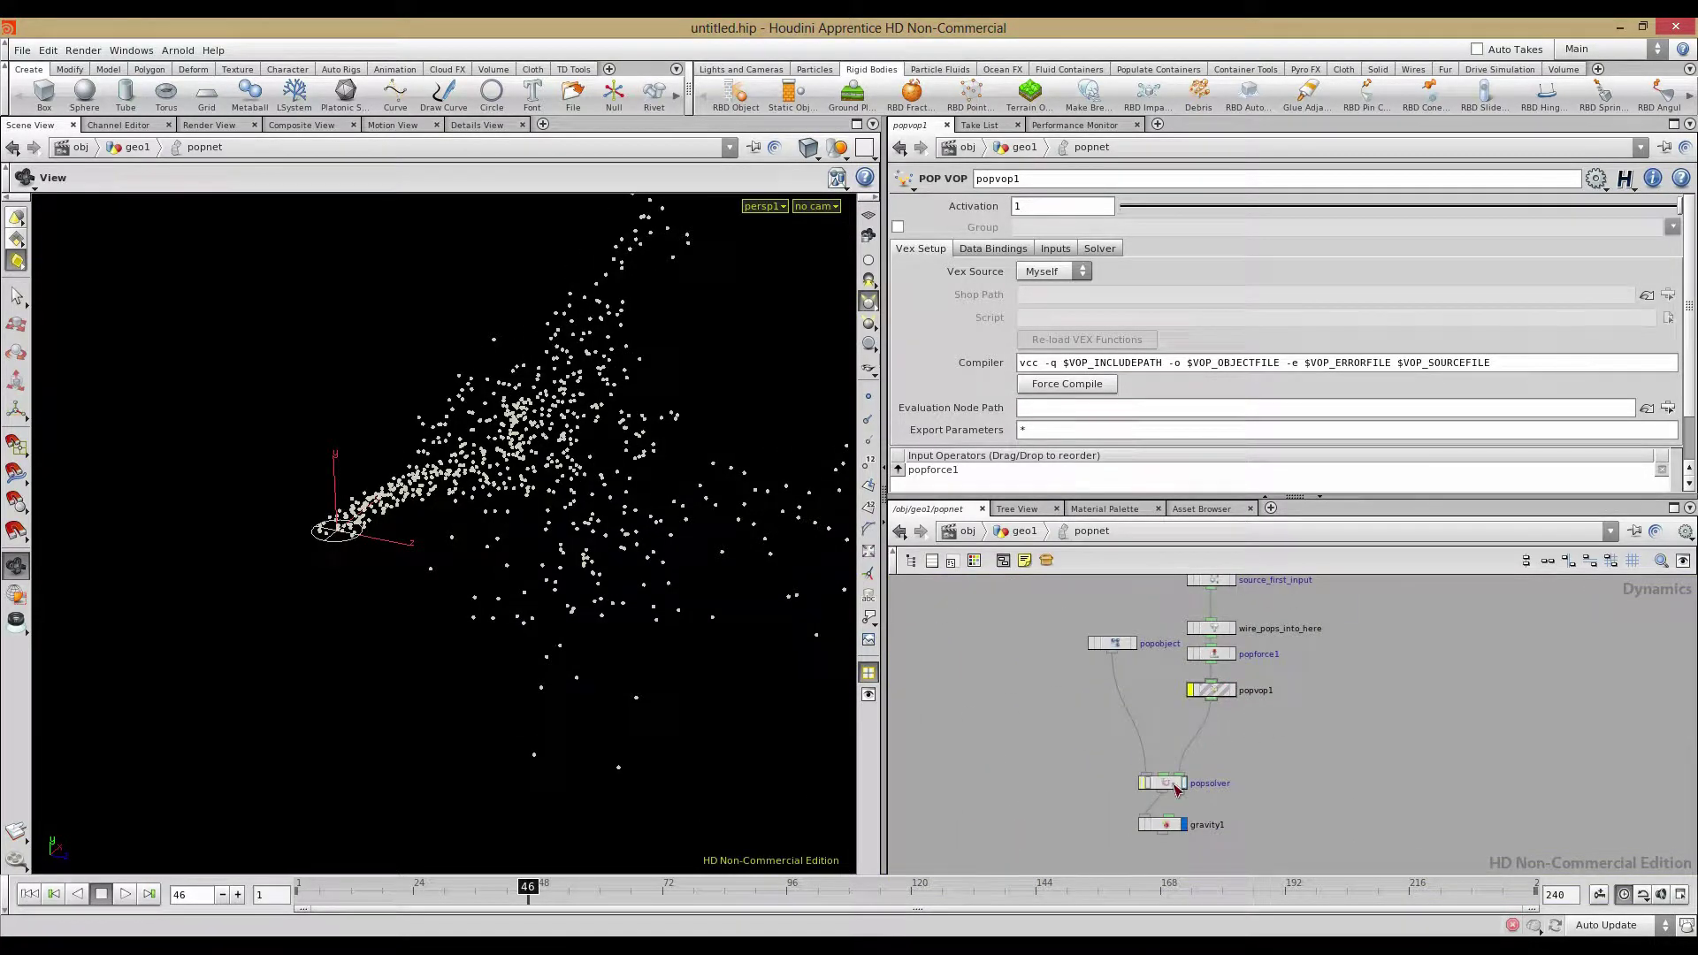
# Add a POP Axis Force node to the popnet network
pyautogui.press('Tab')
pyautogui.write('axis')
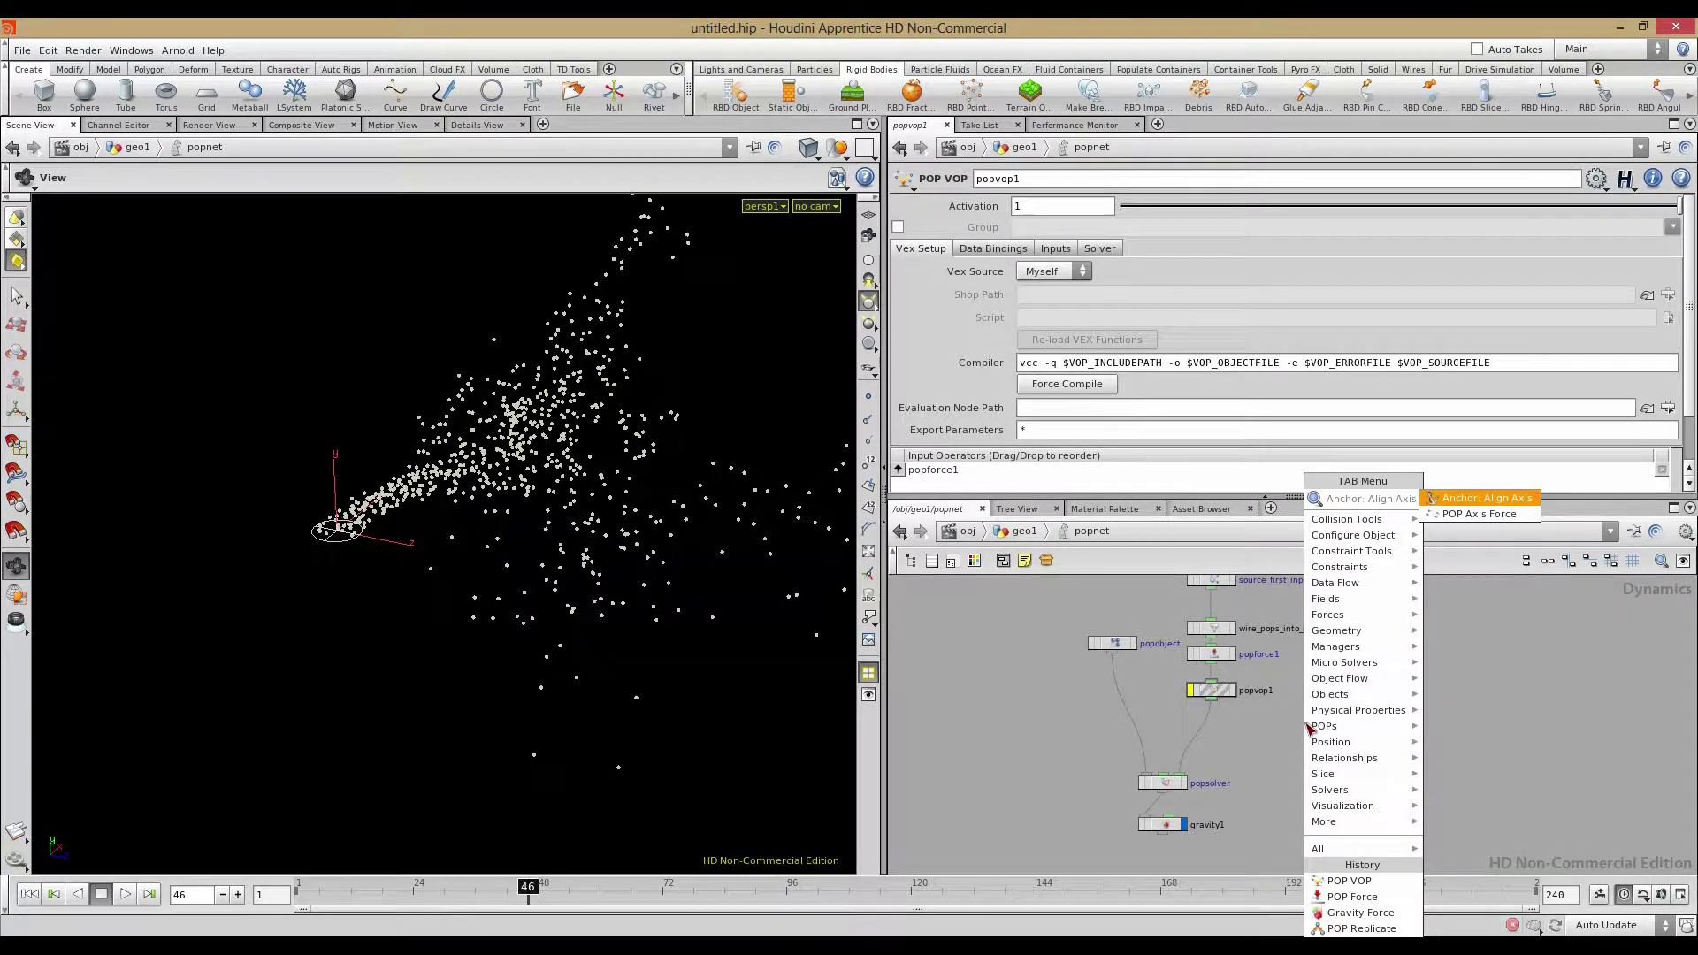
pyautogui.press('Escape')
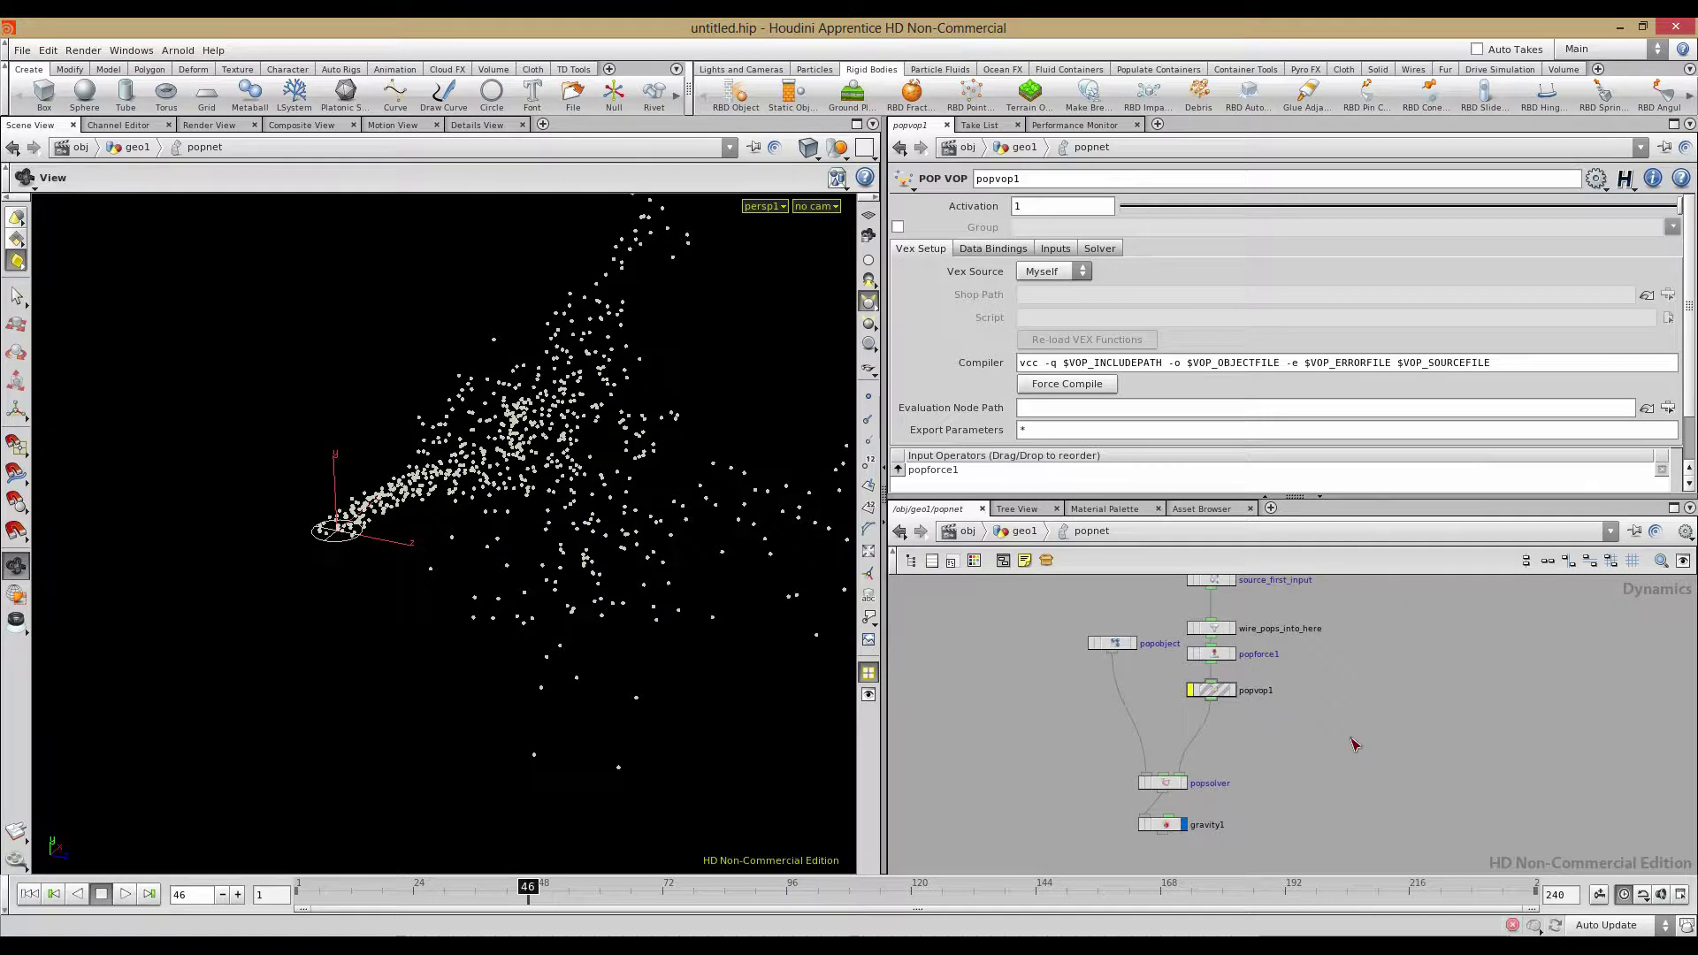
pyautogui.click(1352, 740)
pyautogui.scroll(8, 1320, 771)
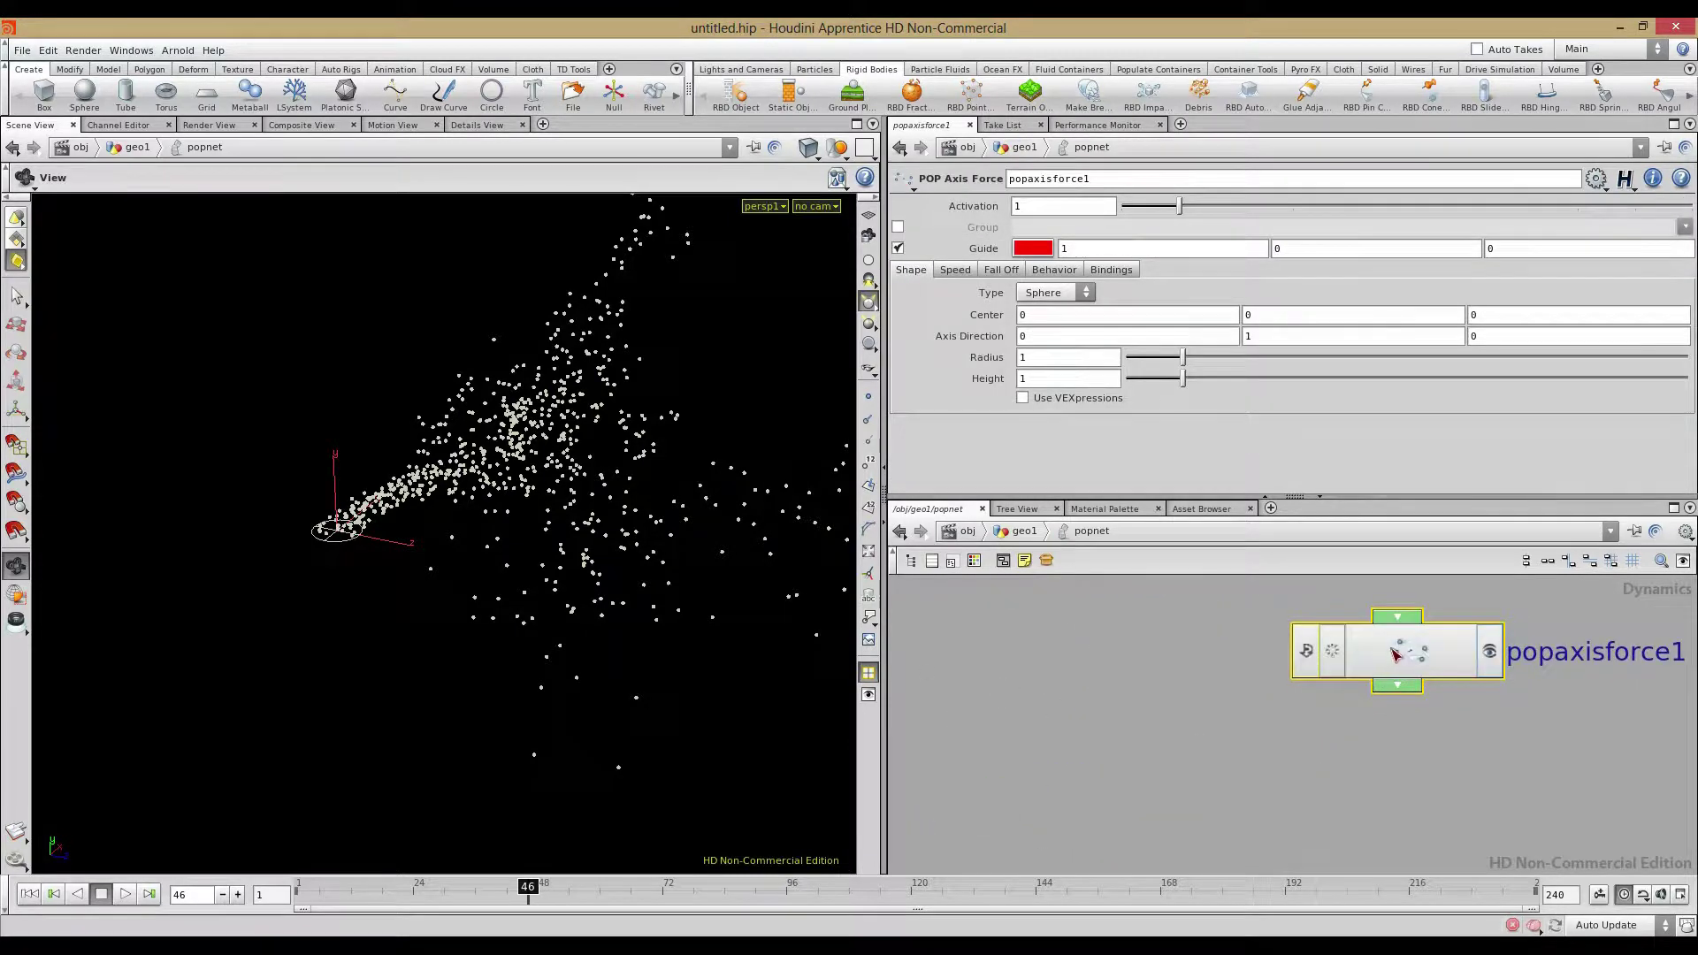
pyautogui.scroll(1, 1396, 652)
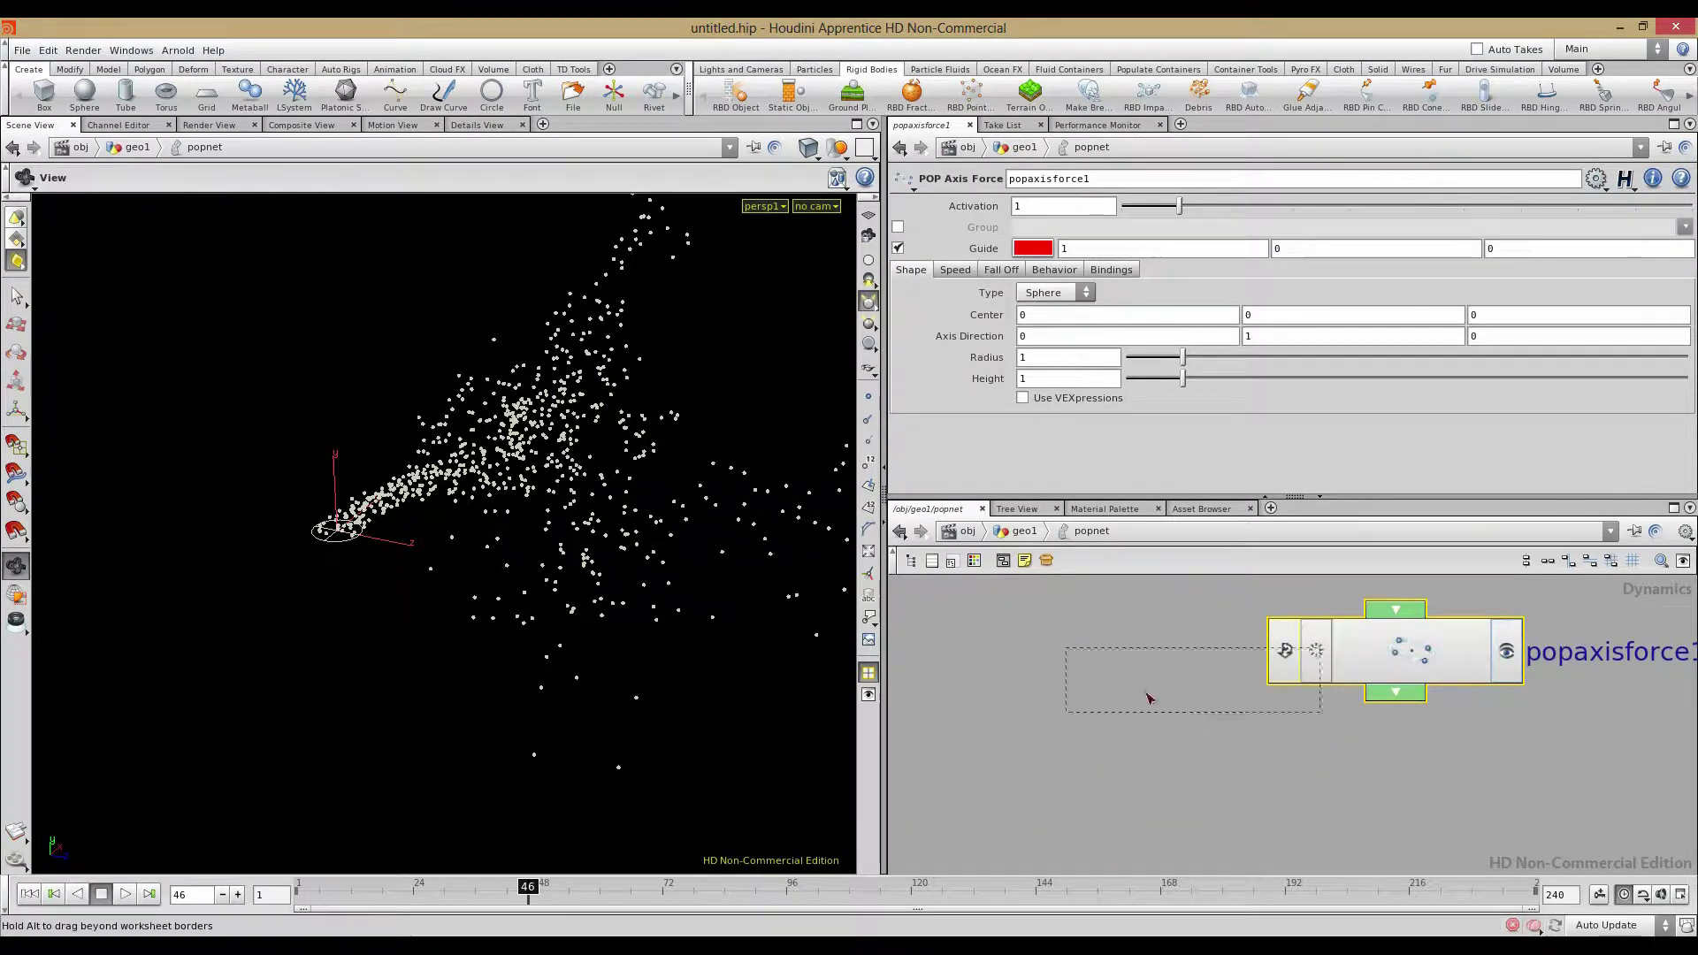
pyautogui.press('h')
# Move wire_pops_into_here up and insert popaxisforce1 into the wire between popvop1 and popsolver
pyautogui.moveTo(1214, 728); pyautogui.dragTo(1200, 849, button='middle')
pyautogui.moveTo(1080, 632); pyautogui.dragTo(1162, 763)
pyautogui.moveTo(1131, 745); pyautogui.dragTo(1130, 686)
pyautogui.click(1275, 744)
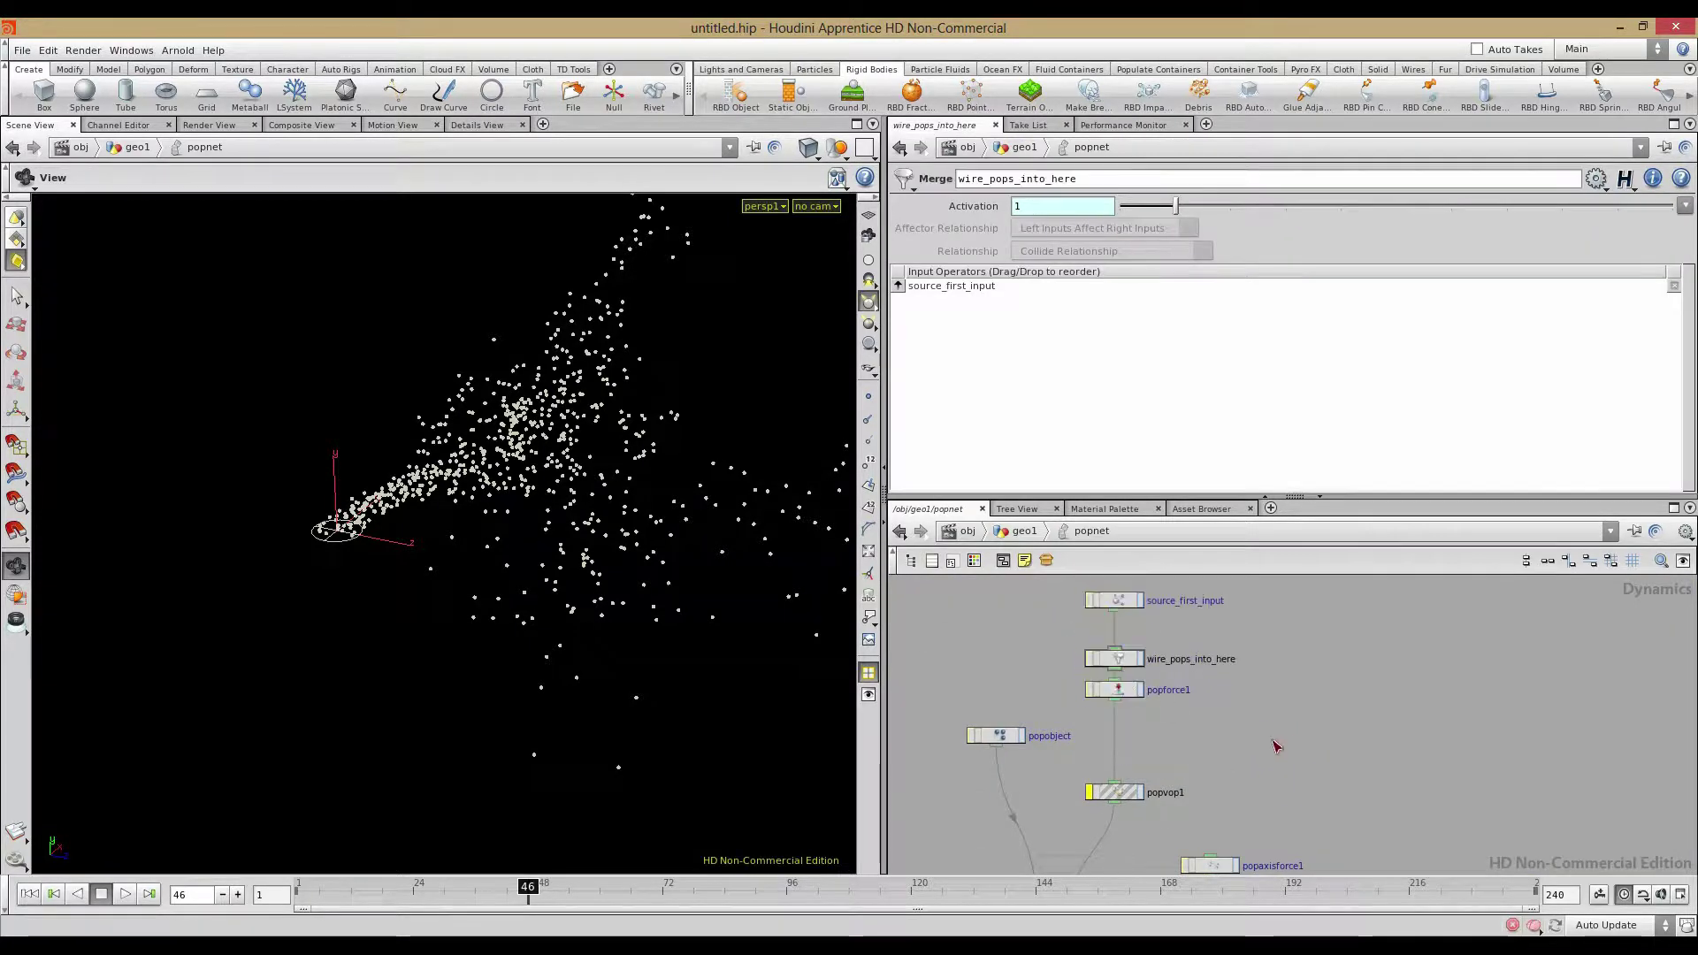
pyautogui.moveTo(1219, 870); pyautogui.dragTo(1116, 830)
pyautogui.moveTo(1282, 760); pyautogui.dragTo(1314, 694, button='middle')
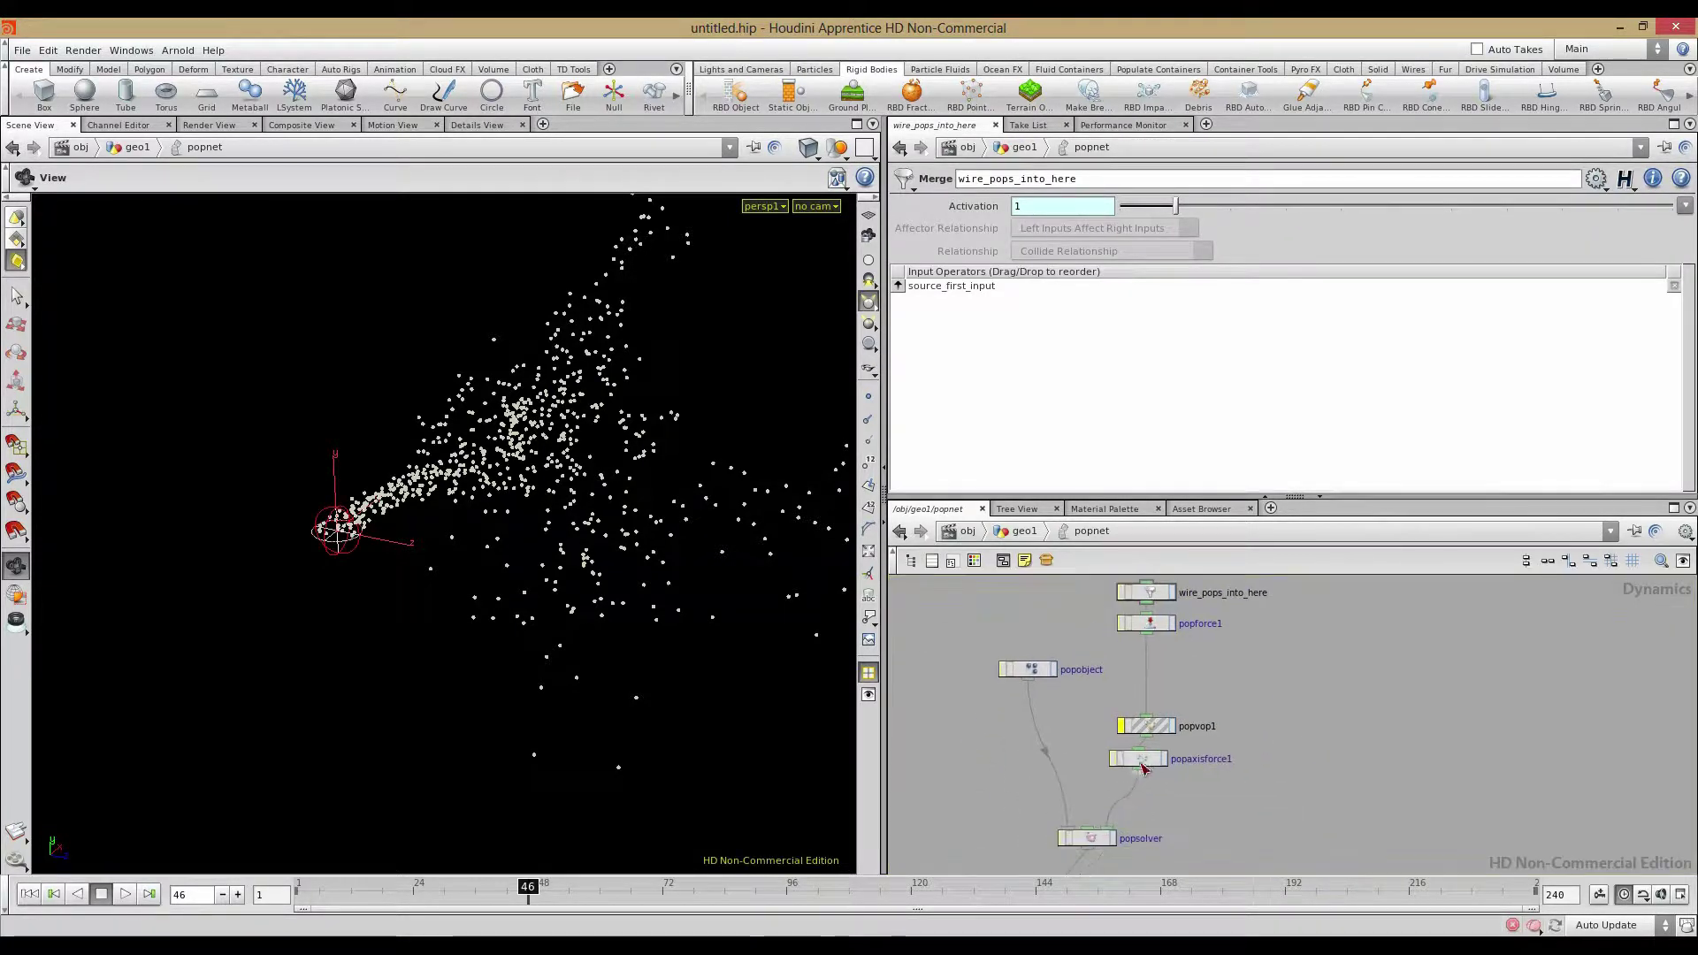
# Select popaxisforce1, return the timeline to frame 1 and examine its sphere guide around the emitter from several angles
pyautogui.click(1147, 782)
pyautogui.moveTo(389, 895); pyautogui.dragTo(299, 893)
pyautogui.moveTo(291, 603); pyautogui.dragTo(253, 614)
pyautogui.moveTo(381, 621); pyautogui.dragTo(670, 647, button='right')
pyautogui.moveTo(274, 613); pyautogui.dragTo(489, 679, button='middle')
pyautogui.moveTo(275, 610); pyautogui.dragTo(402, 664, button='right')
pyautogui.moveTo(401, 664); pyautogui.dragTo(469, 639)
pyautogui.moveTo(425, 643); pyautogui.dragTo(342, 634, button='right')
pyautogui.moveTo(341, 634); pyautogui.dragTo(672, 576, button='middle')
pyautogui.moveTo(367, 595); pyautogui.dragTo(460, 637)
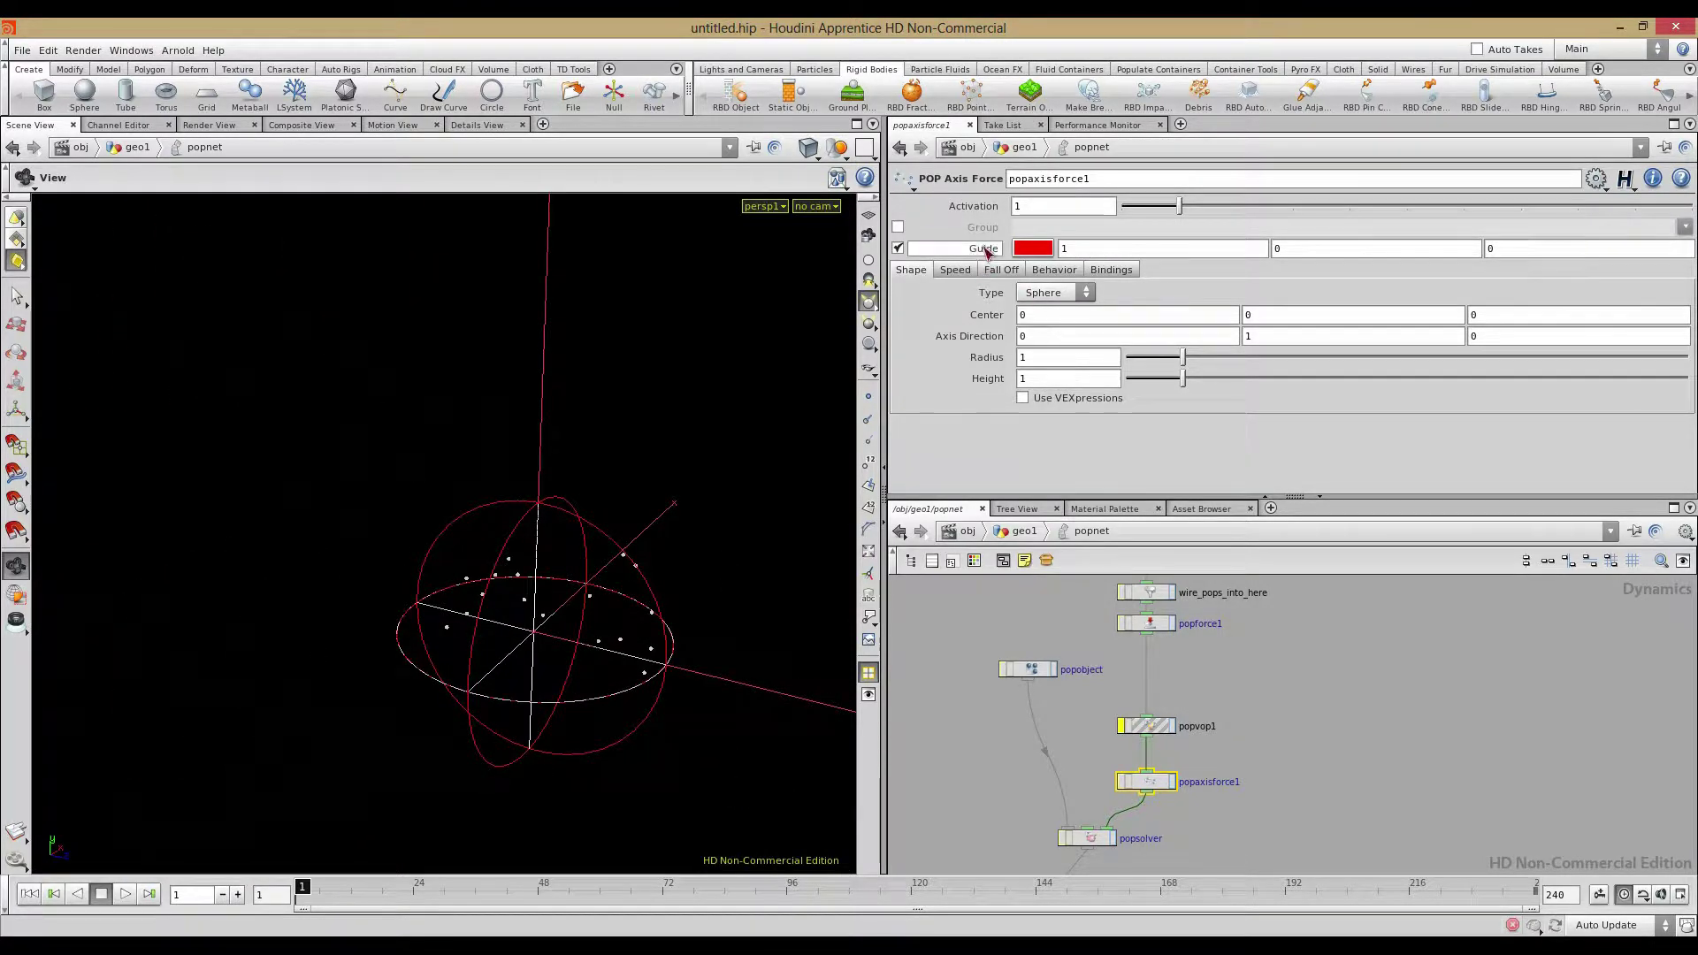
# Set the axis force sphere's Radius and Height to 5.69 each
pyautogui.moveTo(1183, 356); pyautogui.dragTo(1445, 363)
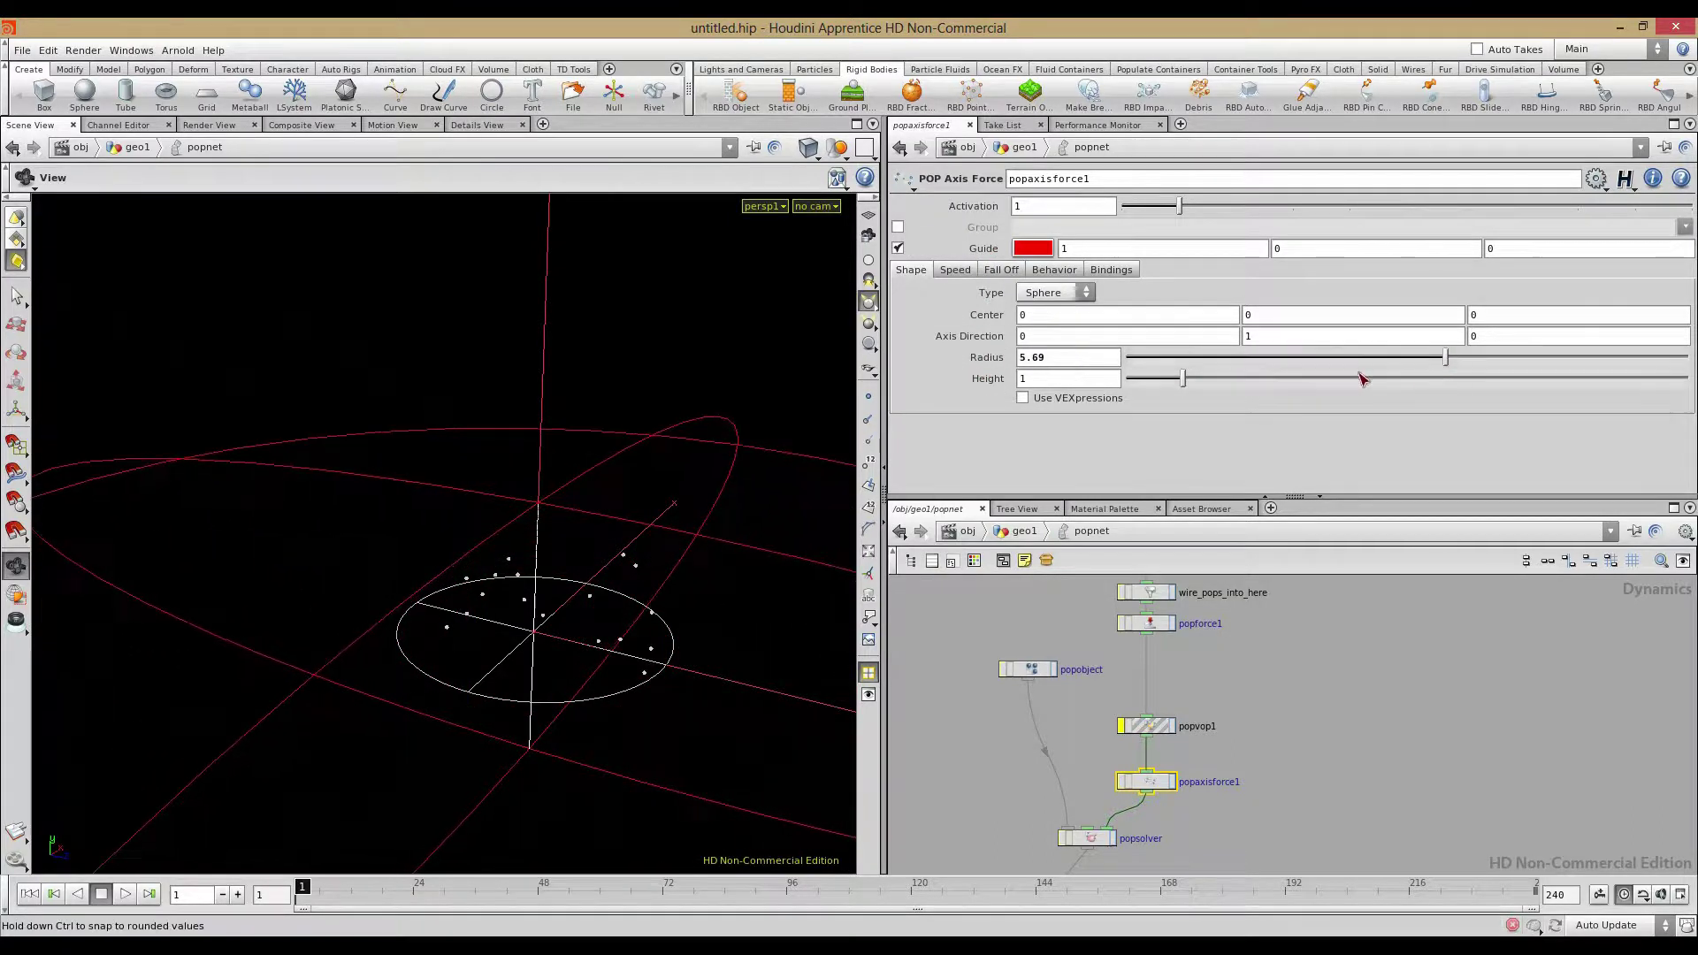
pyautogui.moveTo(1186, 381); pyautogui.dragTo(1445, 381)
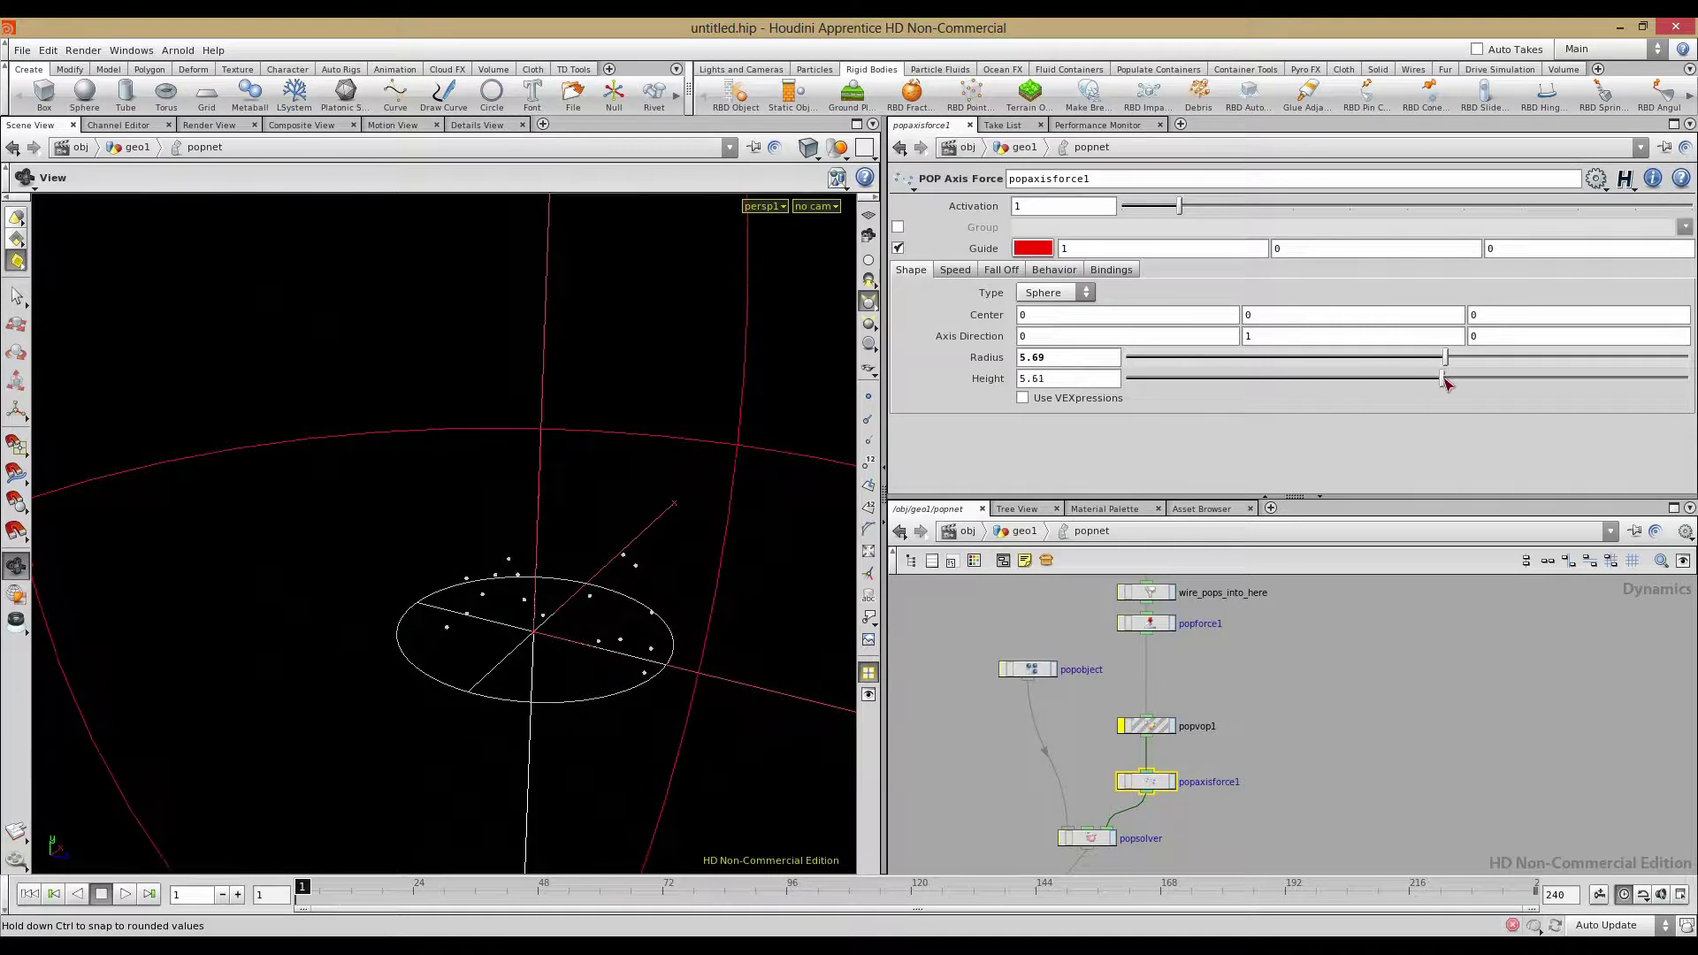
pyautogui.moveTo(619, 417); pyautogui.dragTo(234, 433)
pyautogui.scroll(-5, 322, 463)
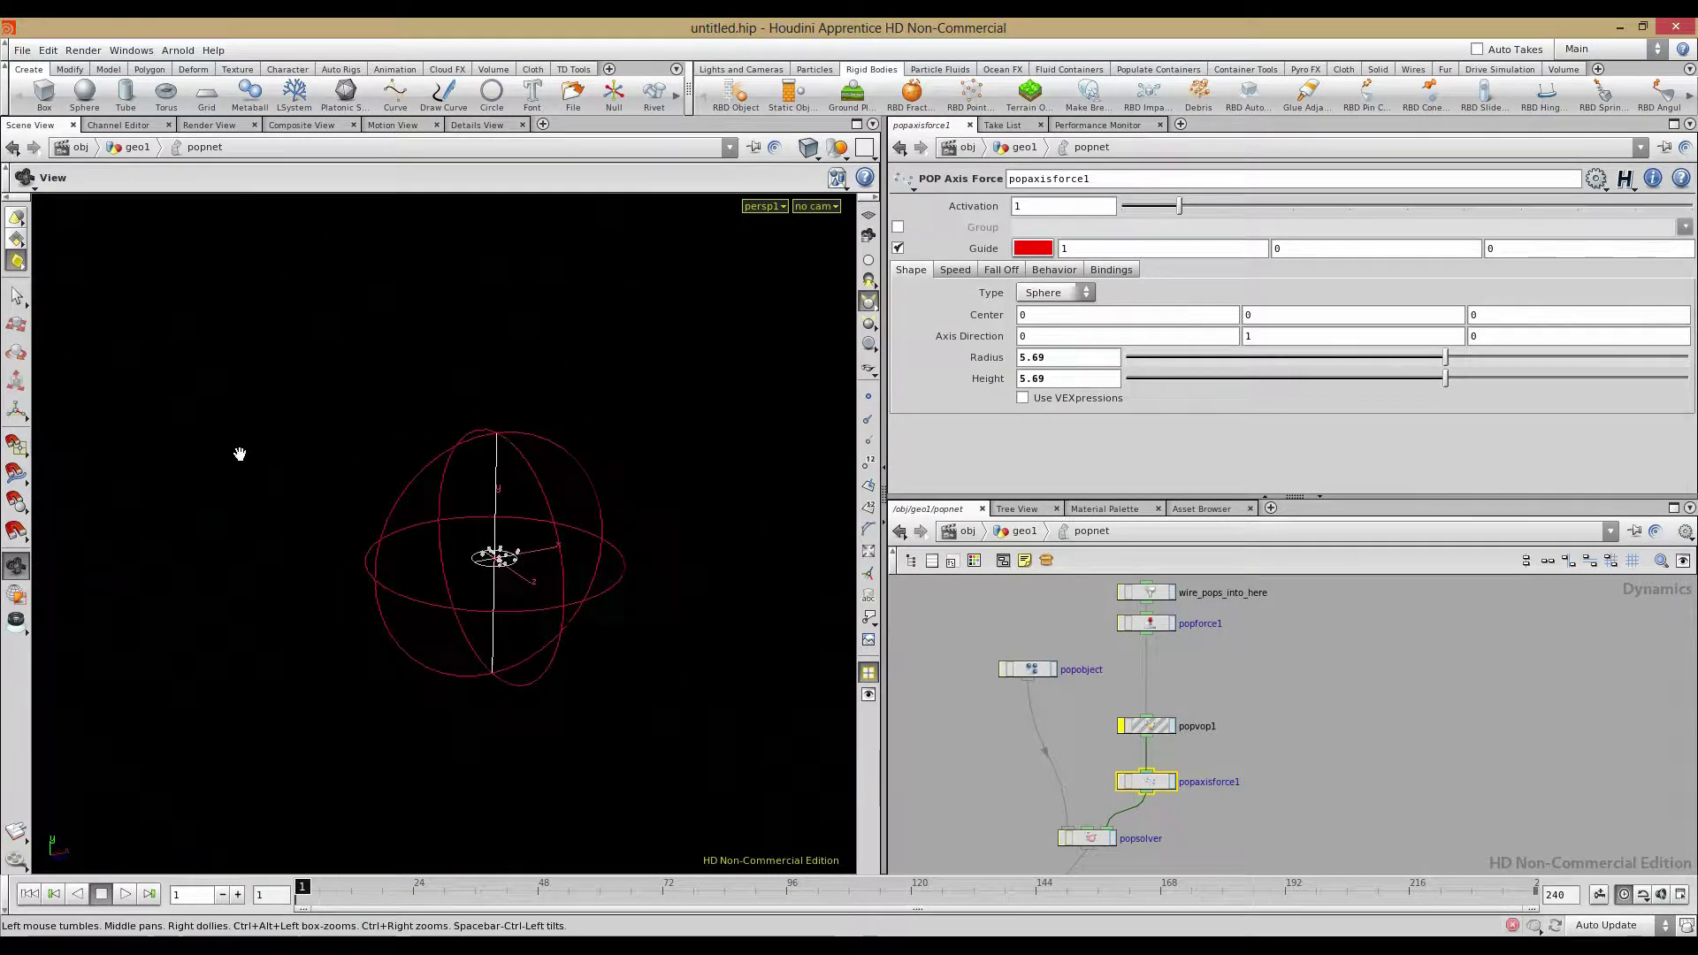
# Play the simulation to examine the particle motion in the enlarged sphere, then stop and rewind to frame 1
pyautogui.click(125, 894)
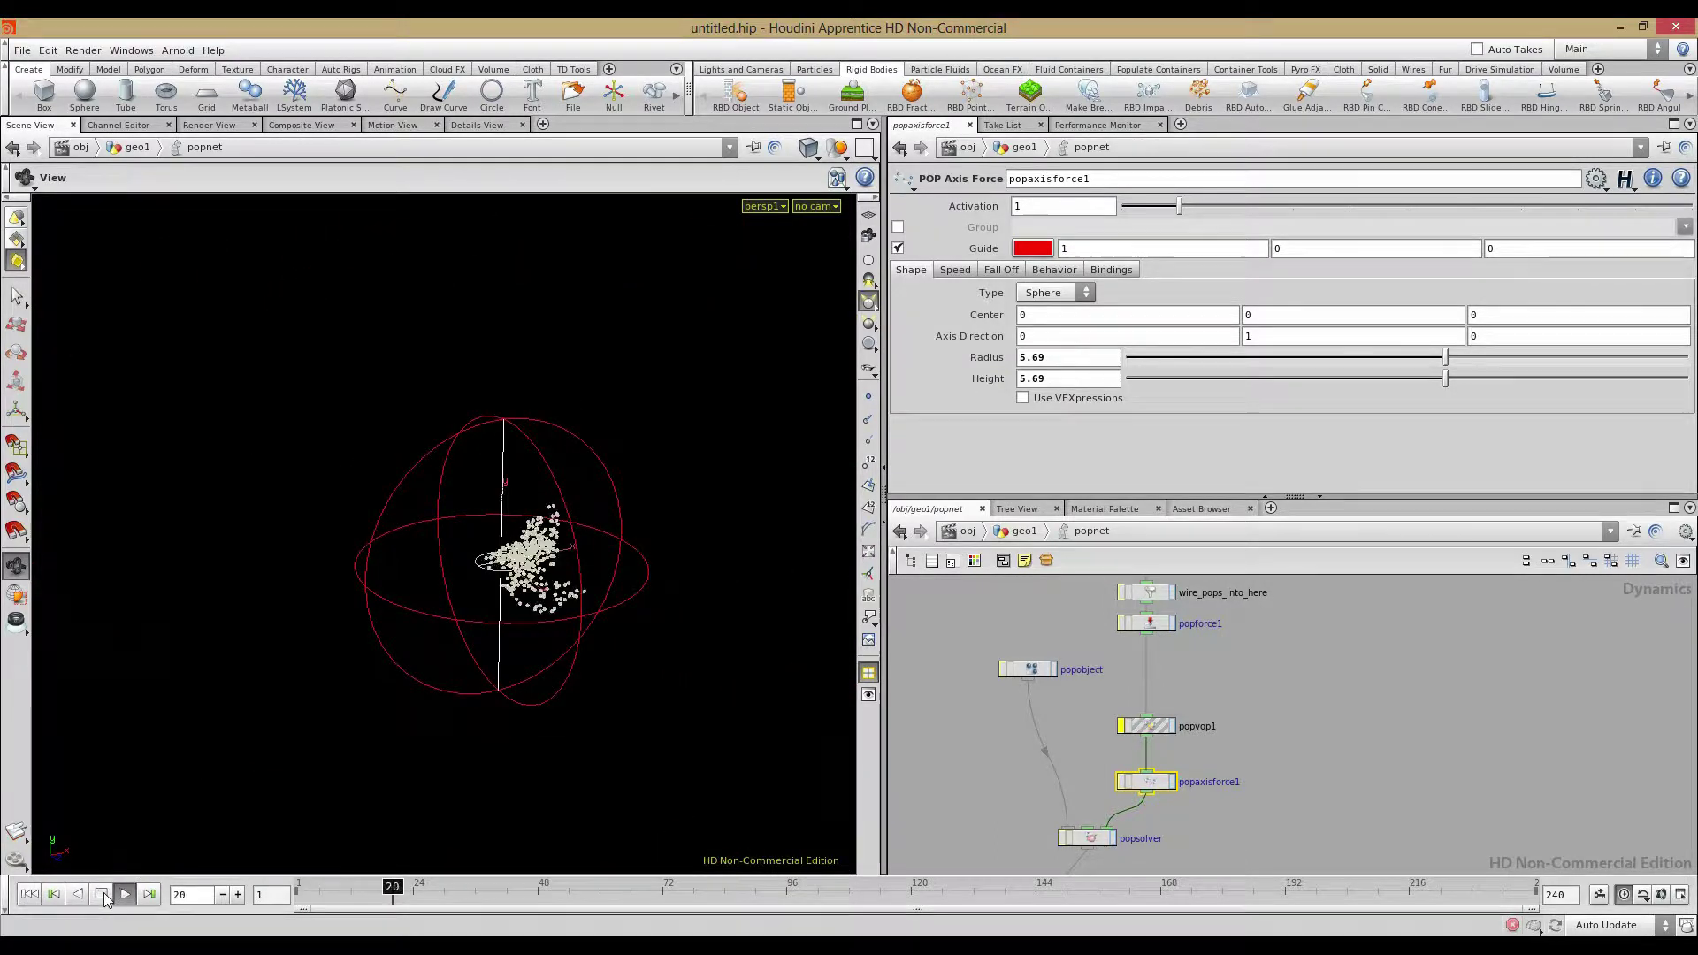
pyautogui.moveTo(539, 522); pyautogui.dragTo(421, 557)
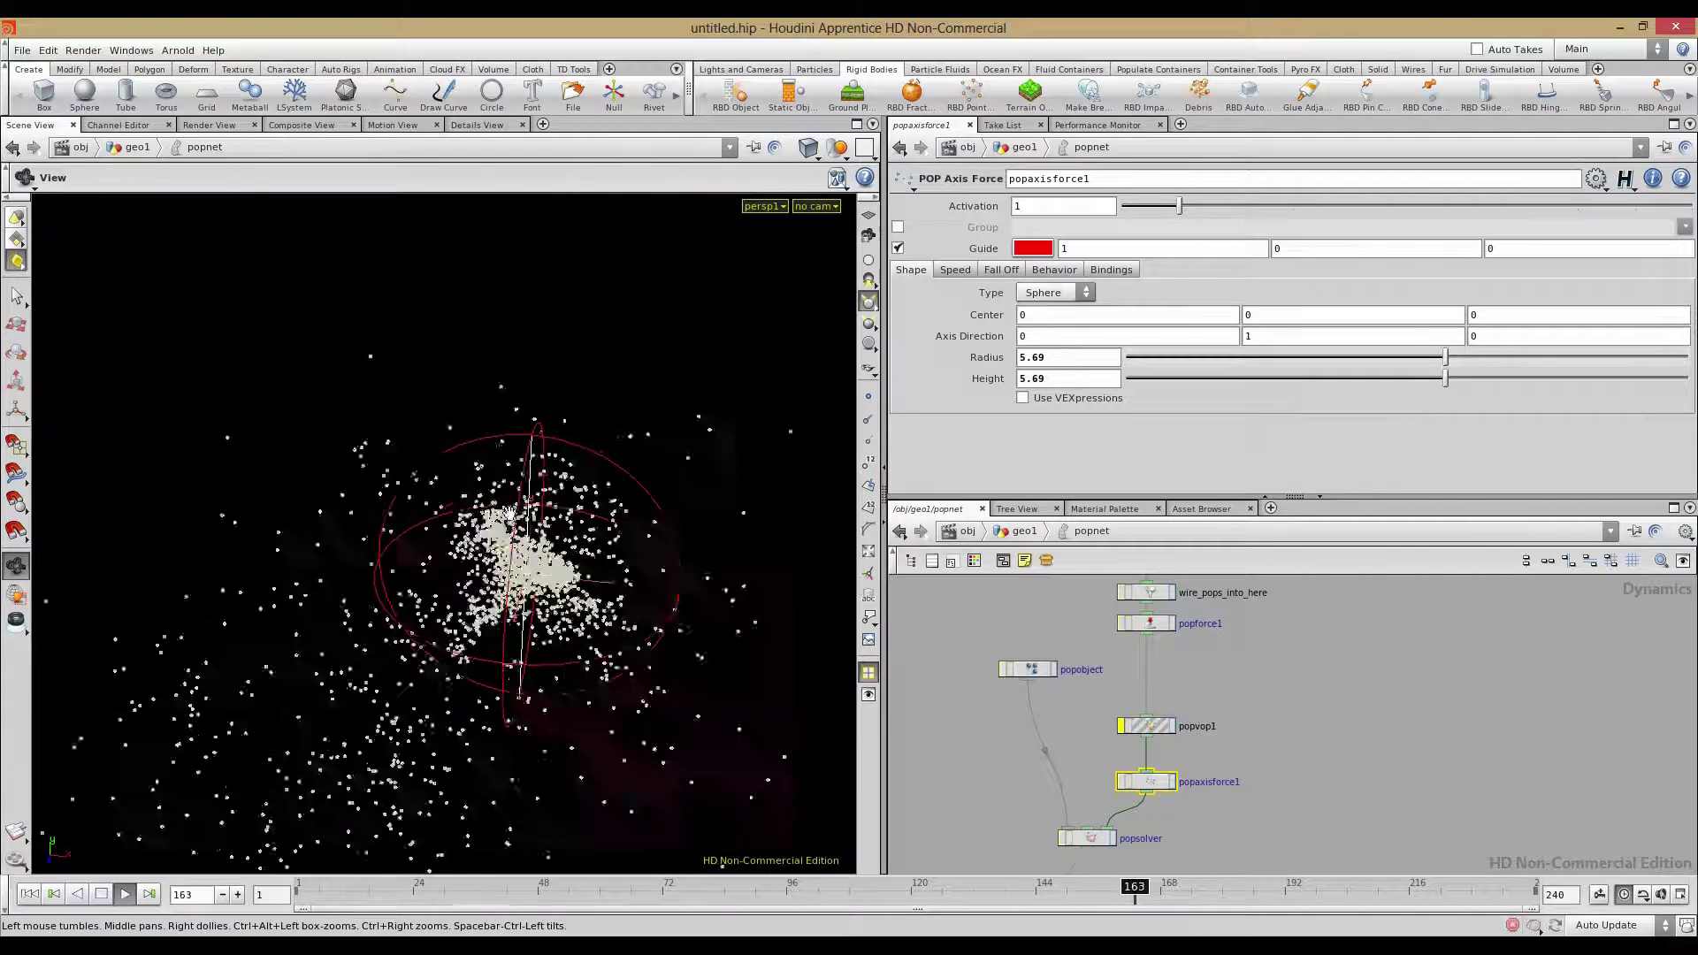
pyautogui.click(100, 895)
pyautogui.click(32, 896)
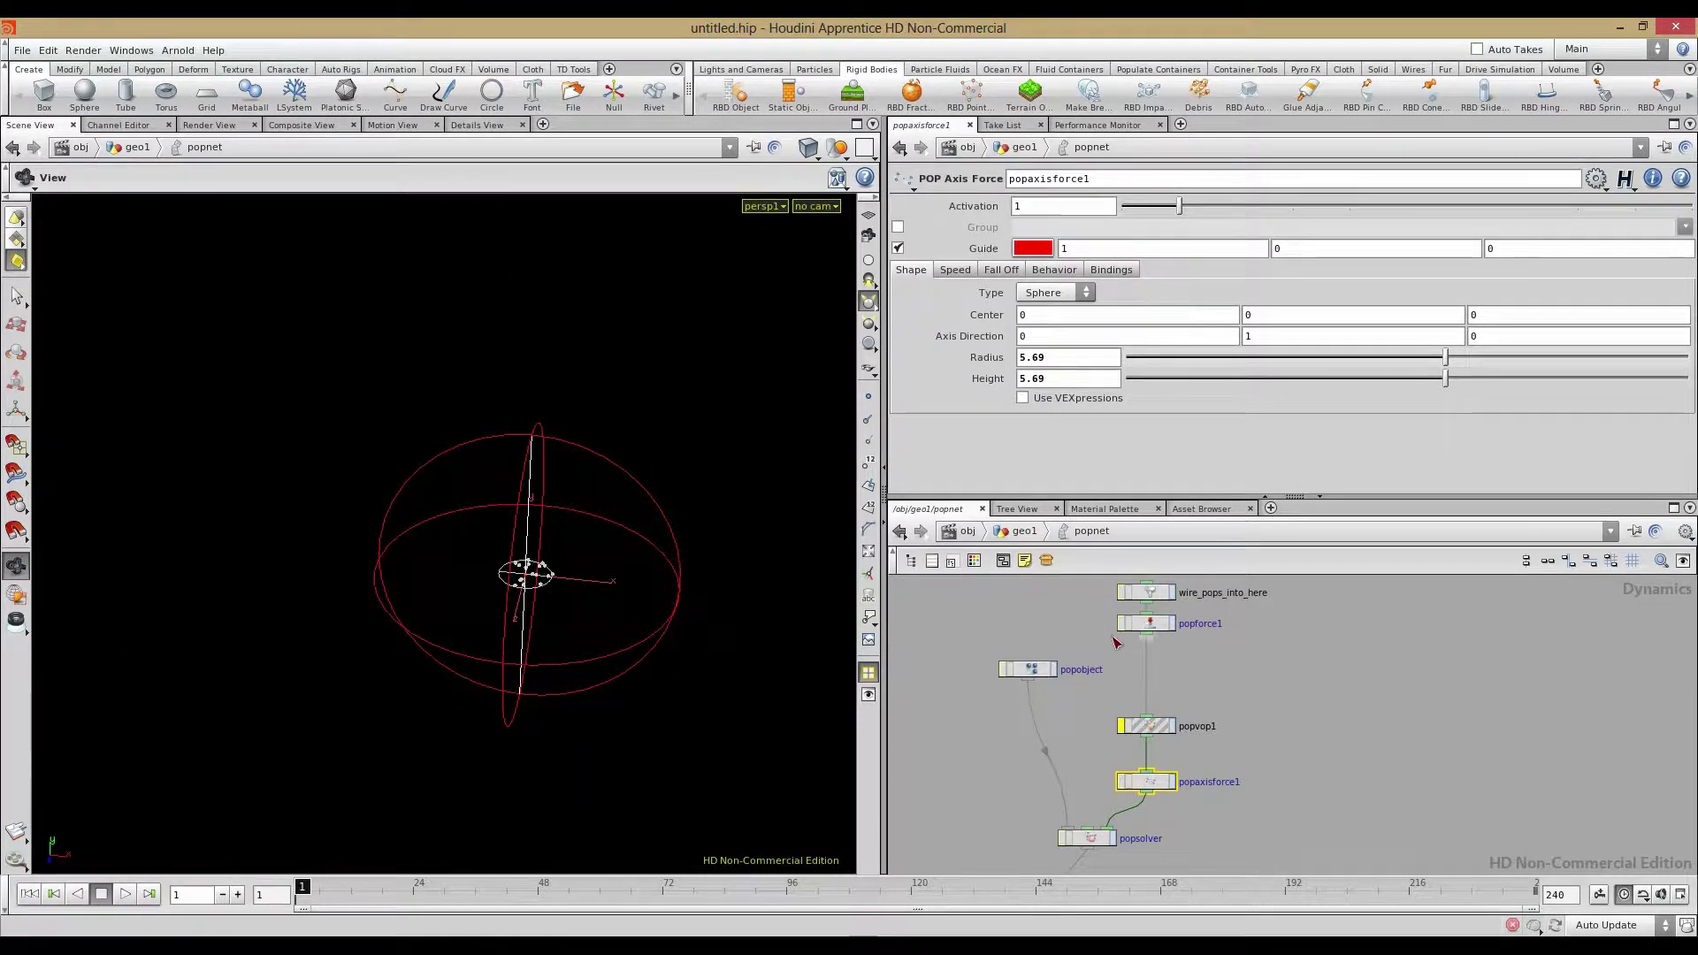
# Move popforce1 down towards popvop1, bypass it, and play the simulation with popaxisforce1 active
pyautogui.moveTo(1150, 624); pyautogui.dragTo(1164, 668)
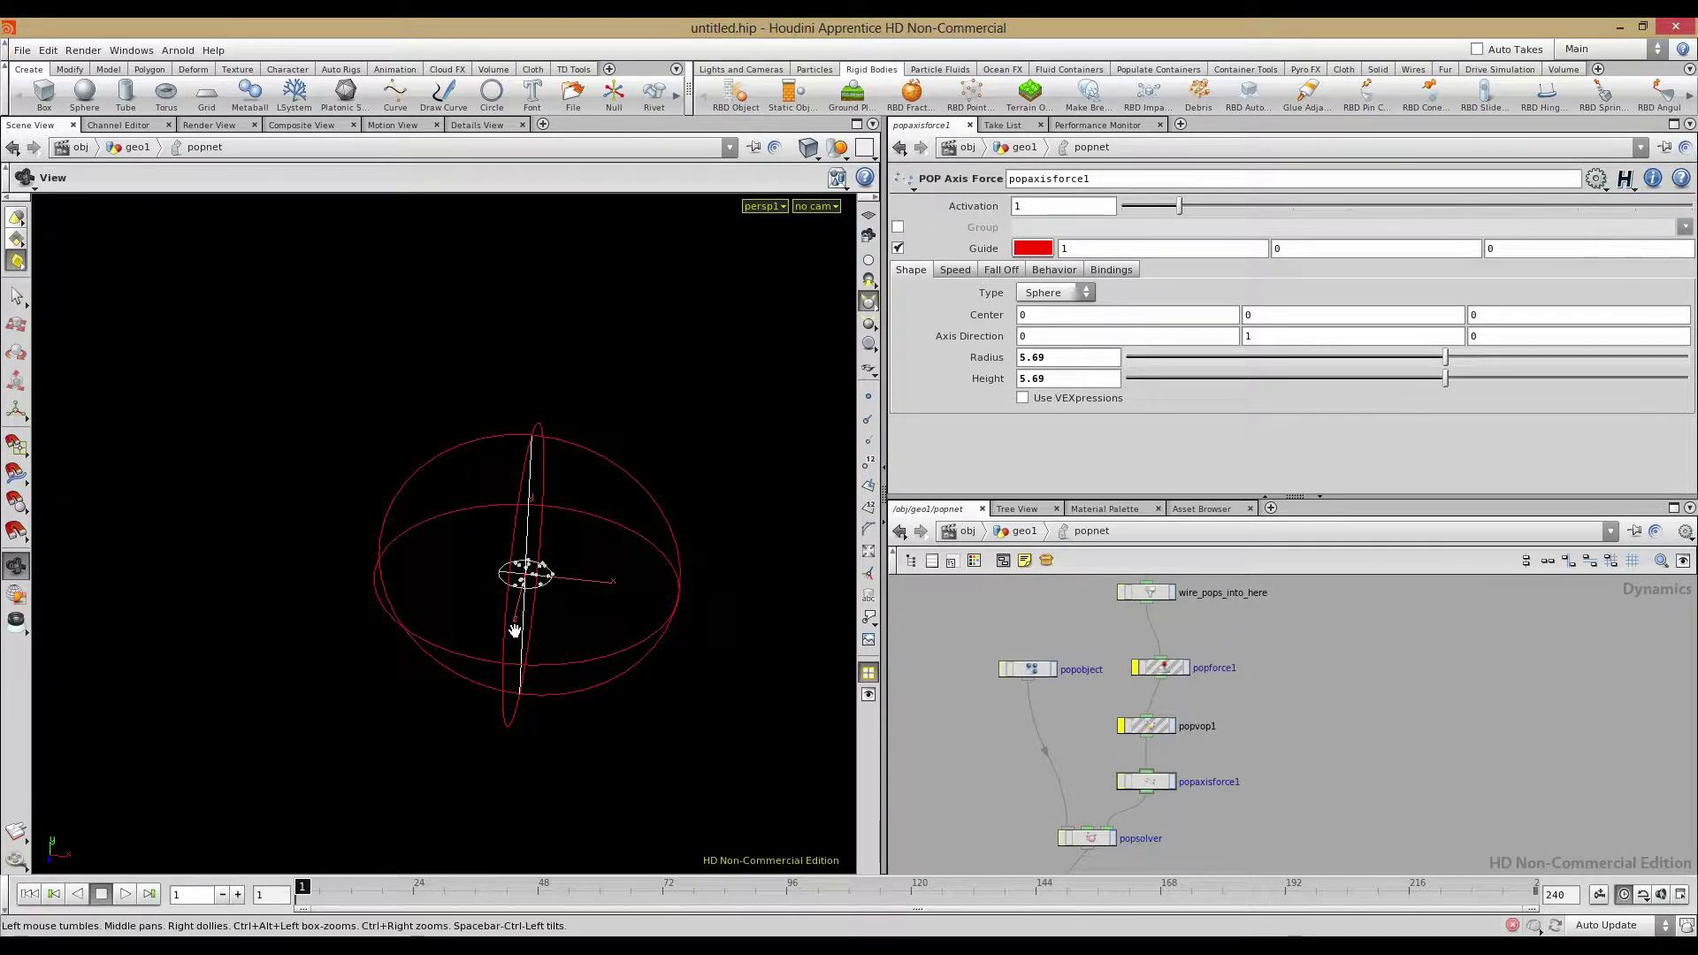
pyautogui.click(126, 895)
pyautogui.moveTo(378, 690); pyautogui.dragTo(368, 648)
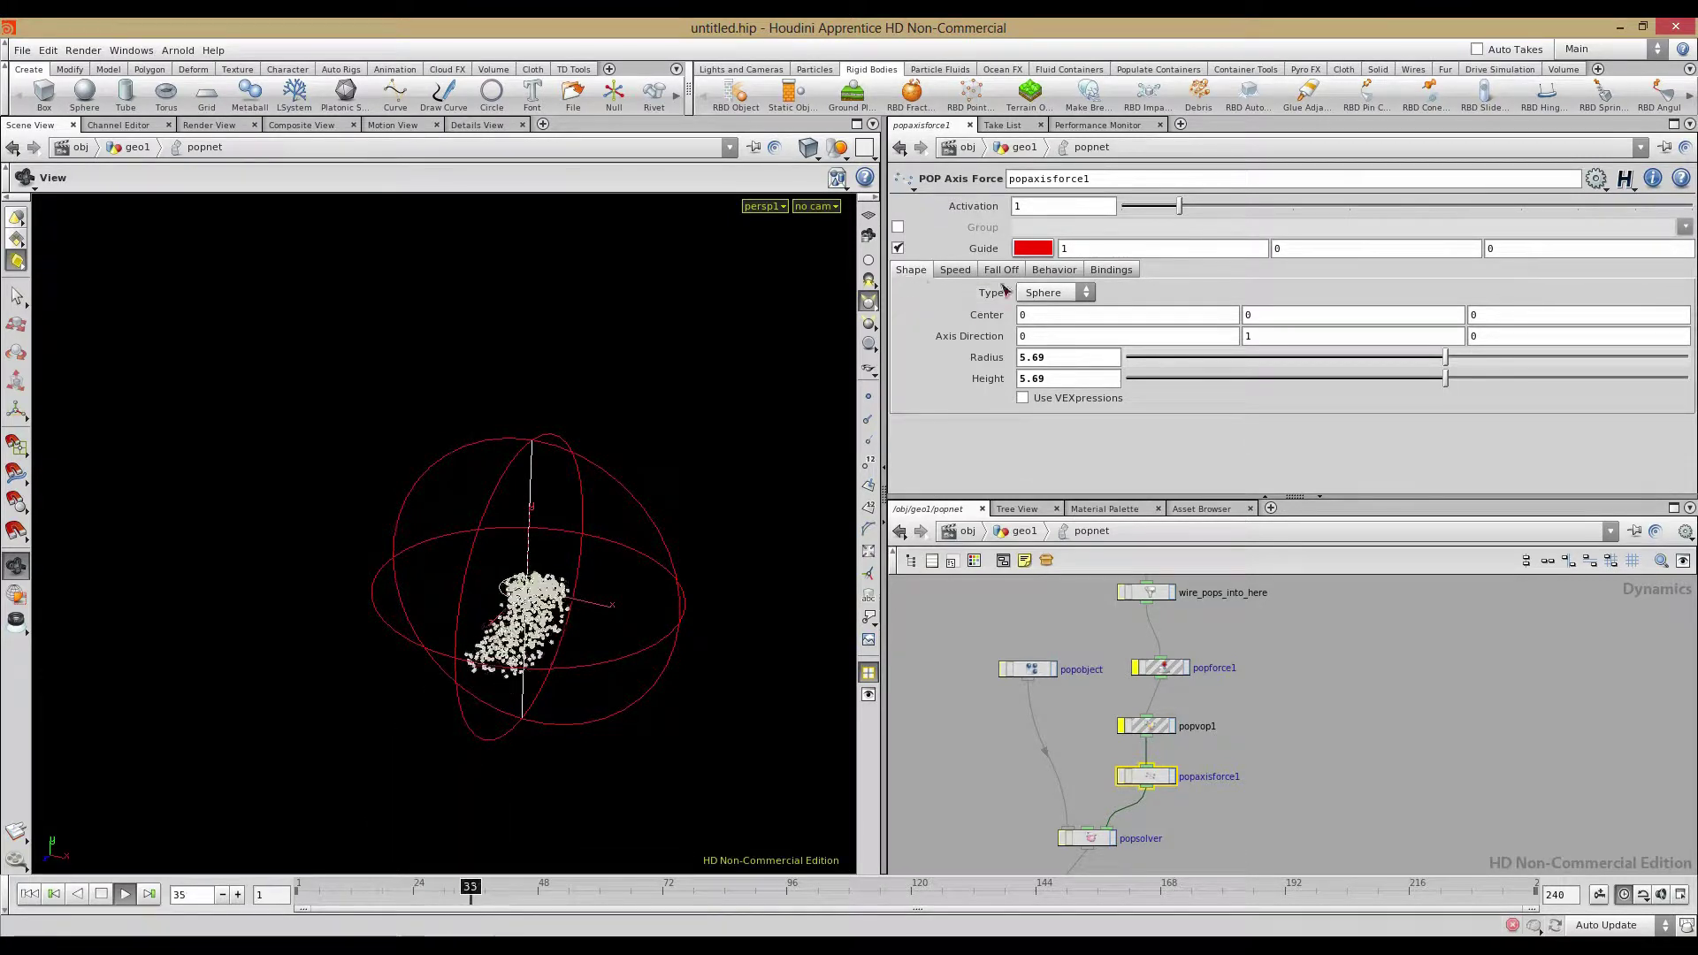
# Try the Torus shape type on popaxisforce1 during playback and return it to Sphere
pyautogui.click(1061, 294)
pyautogui.click(1039, 326)
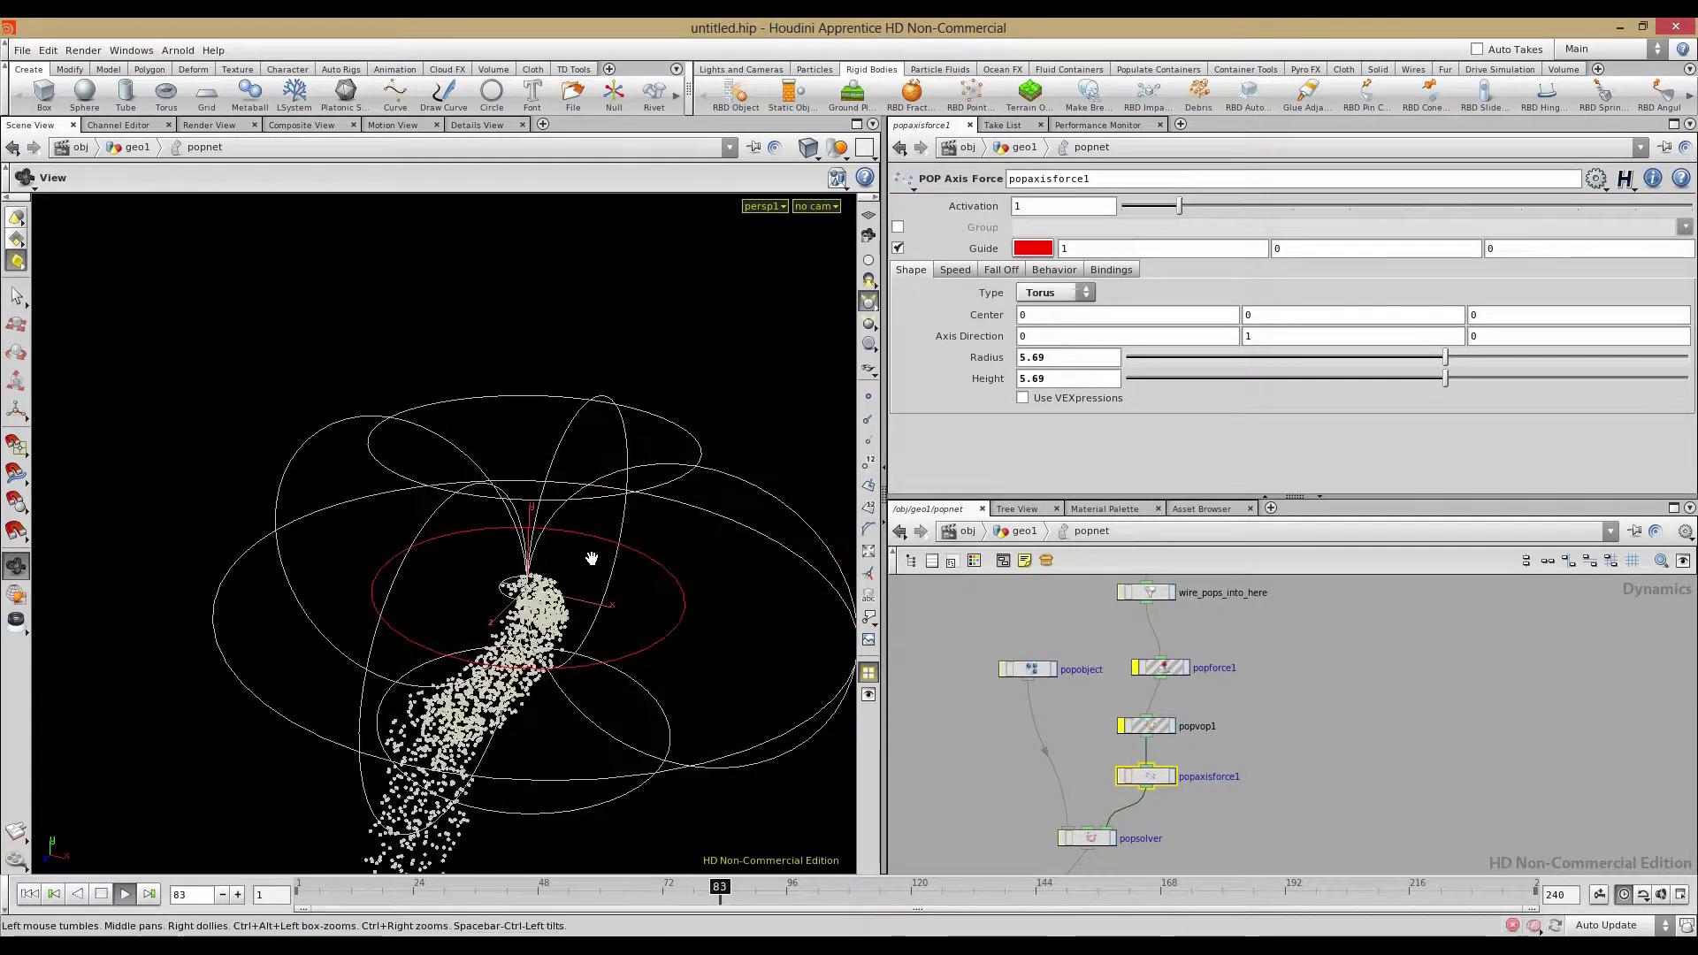
pyautogui.moveTo(576, 564); pyautogui.dragTo(436, 557)
pyautogui.click(1051, 294)
pyautogui.click(1042, 311)
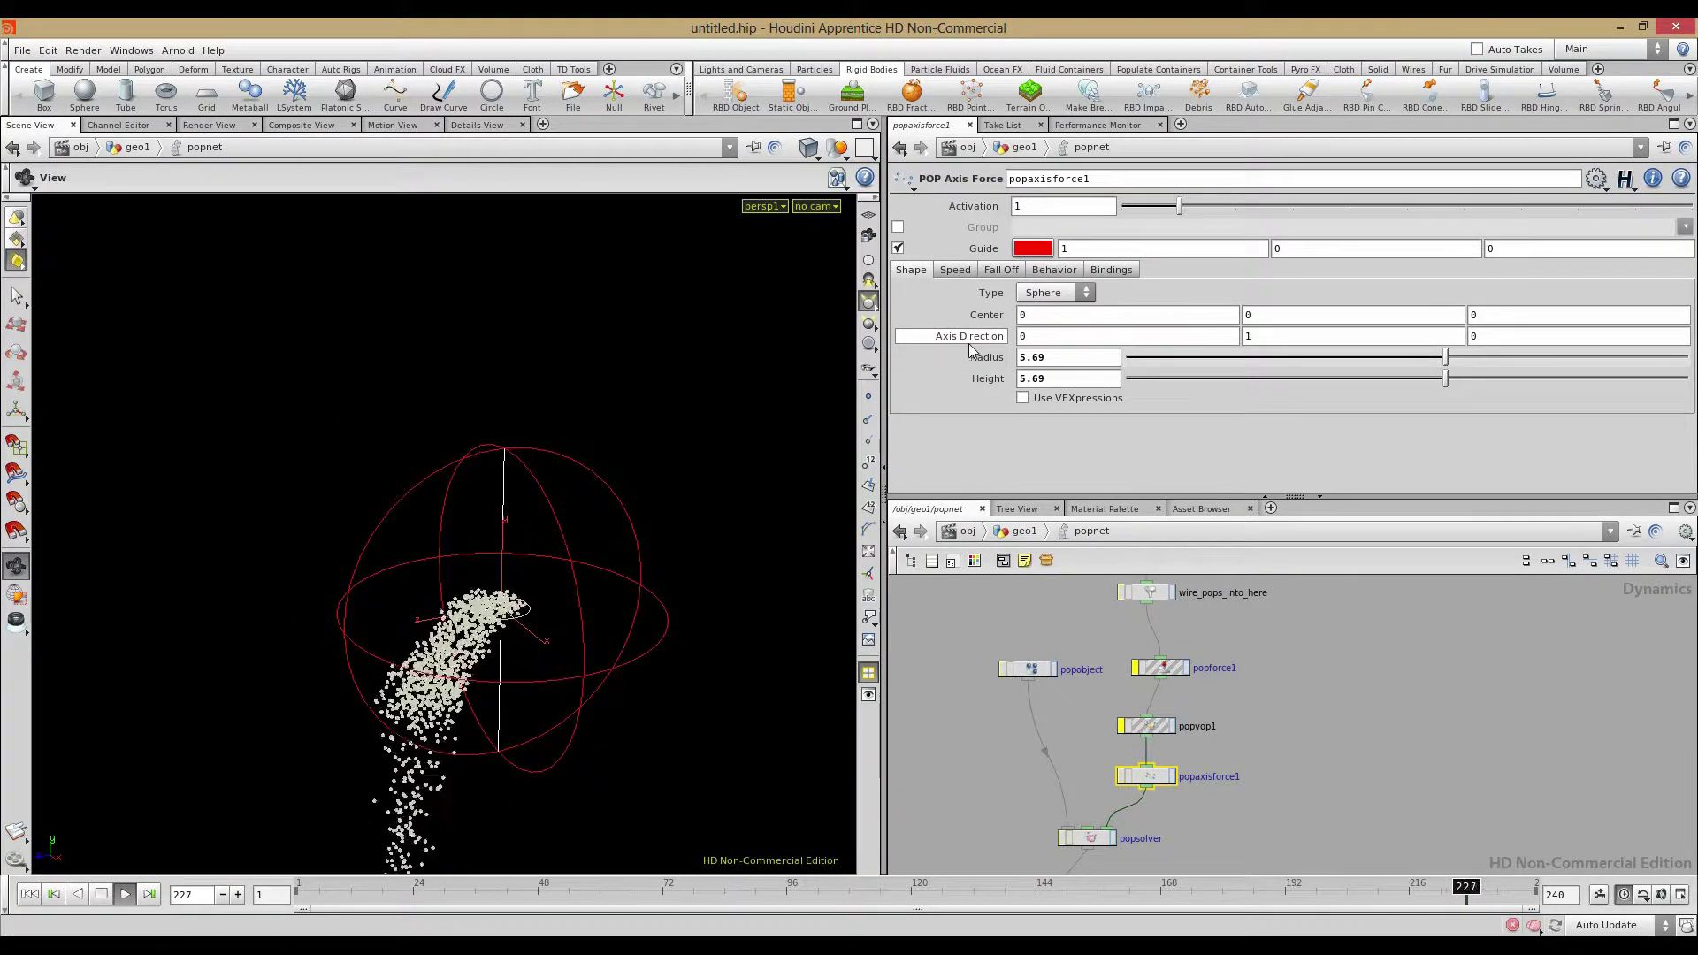
# Check popaxisforce1's axis direction and speed settings, then stop the playback and rewind to frame 1
pyautogui.moveTo(971, 336)
pyautogui.mouseDown(button='middle')
pyautogui.moveTo(1109, 337)
pyautogui.moveTo(911, 337)
pyautogui.moveTo(975, 343)
pyautogui.mouseUp(button='middle')
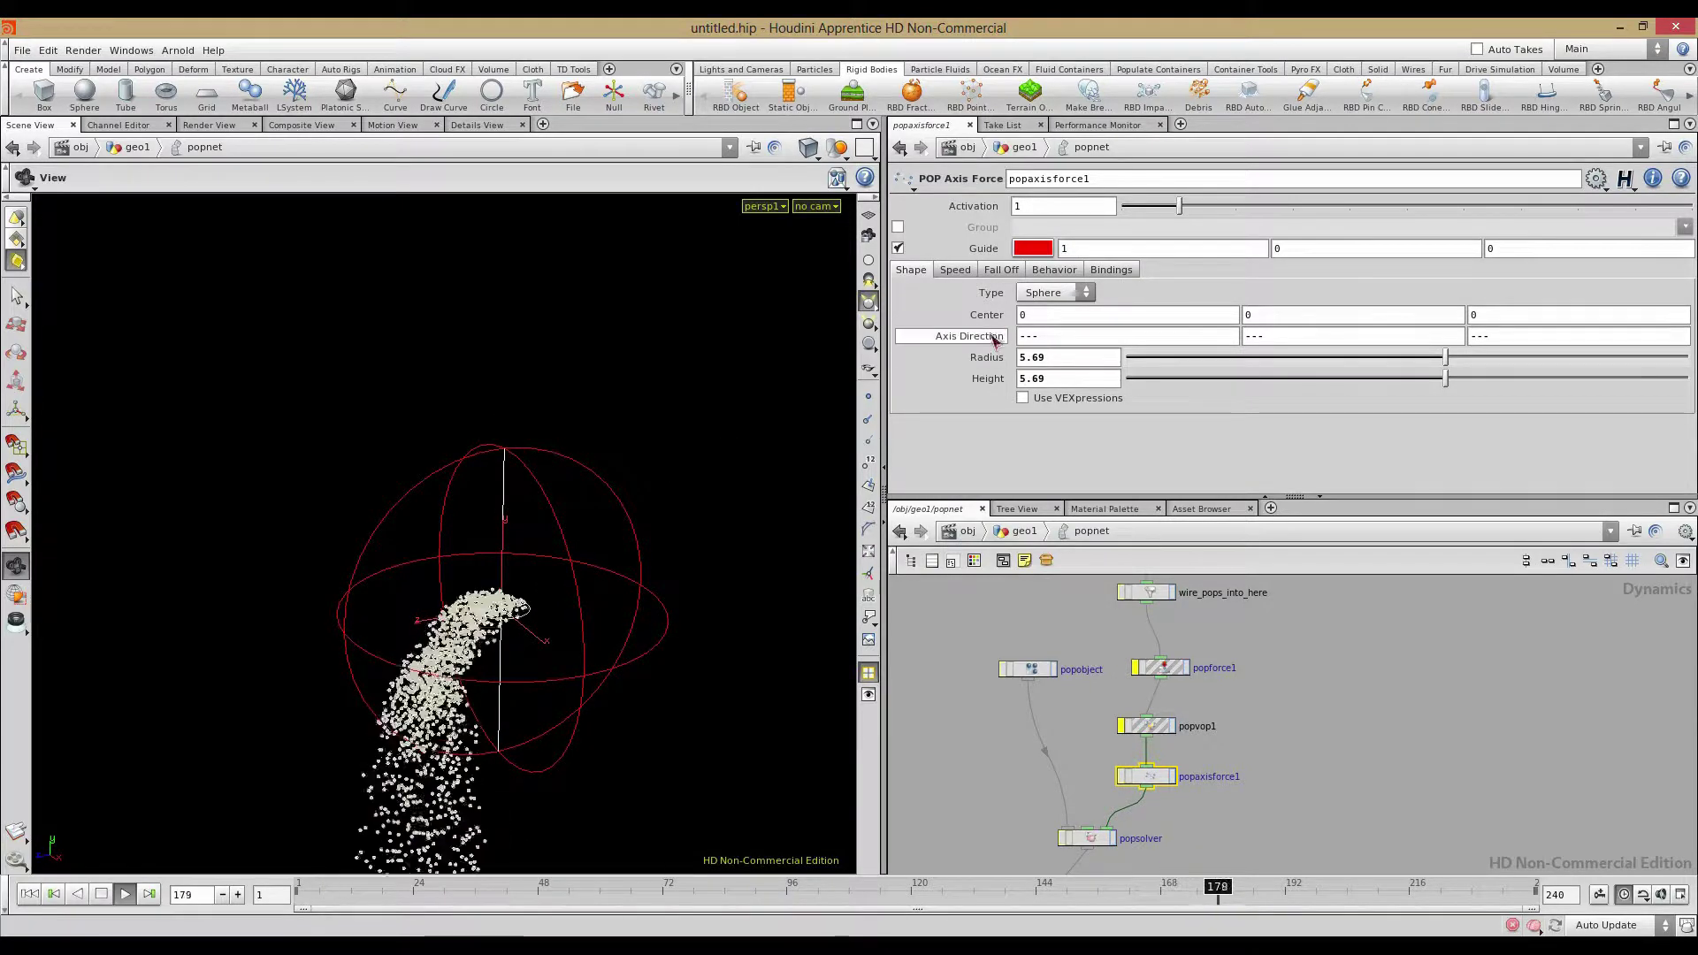
pyautogui.click(955, 269)
pyautogui.click(911, 270)
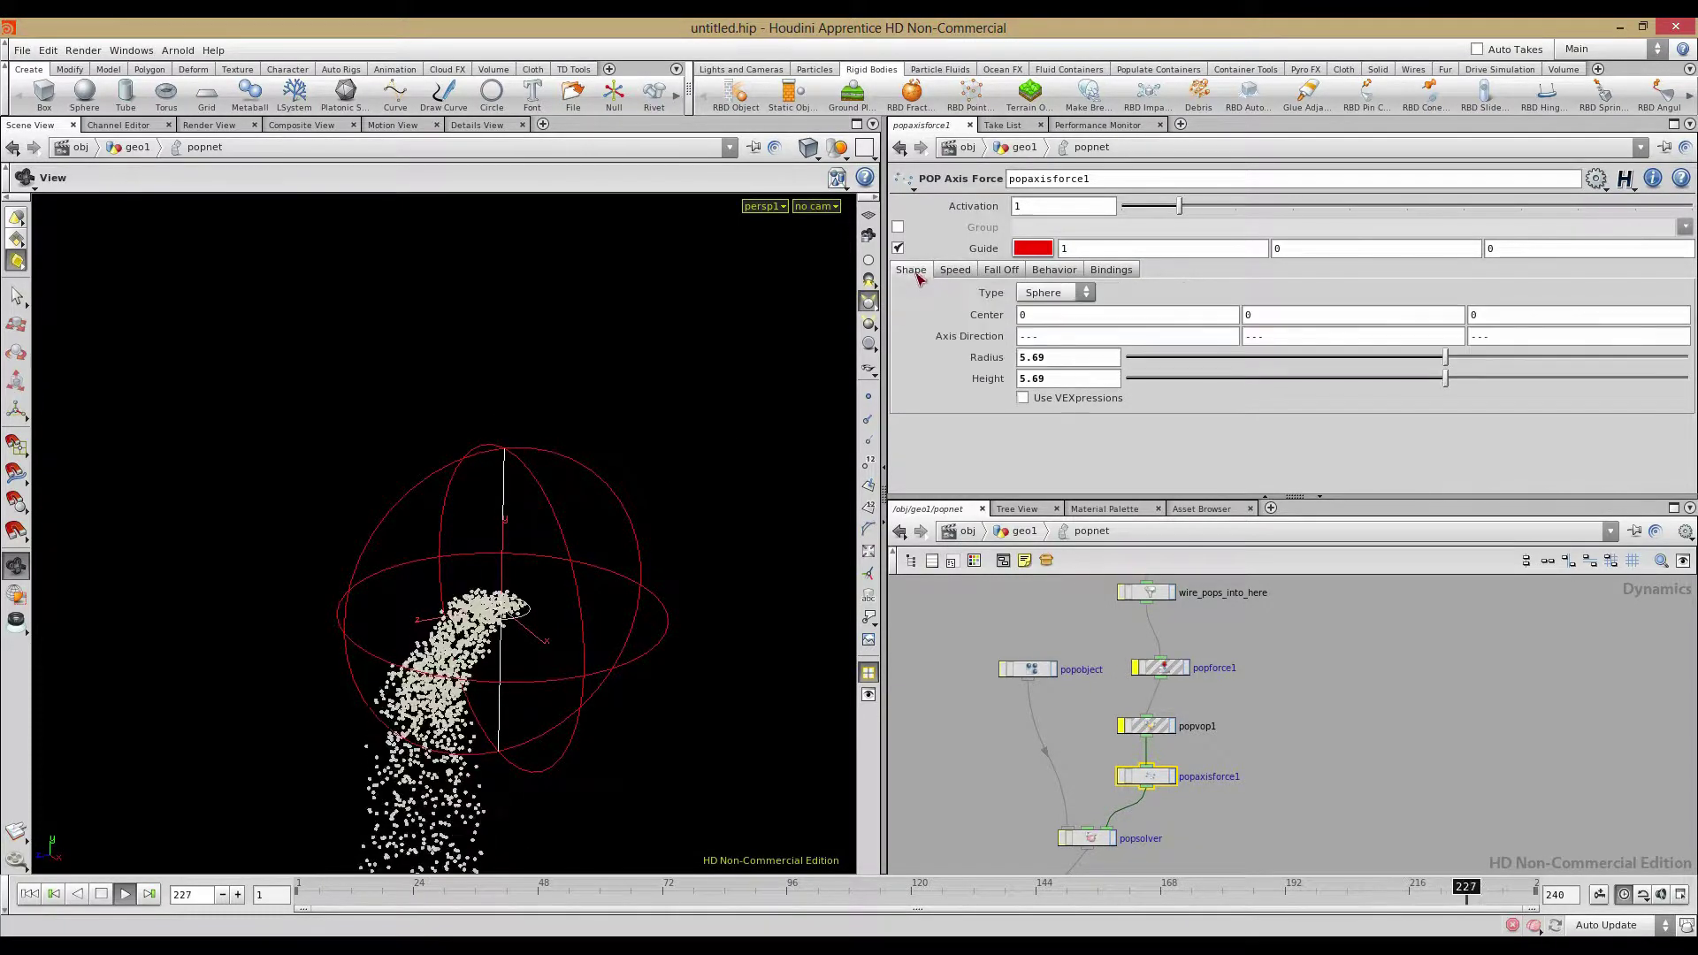
pyautogui.click(955, 270)
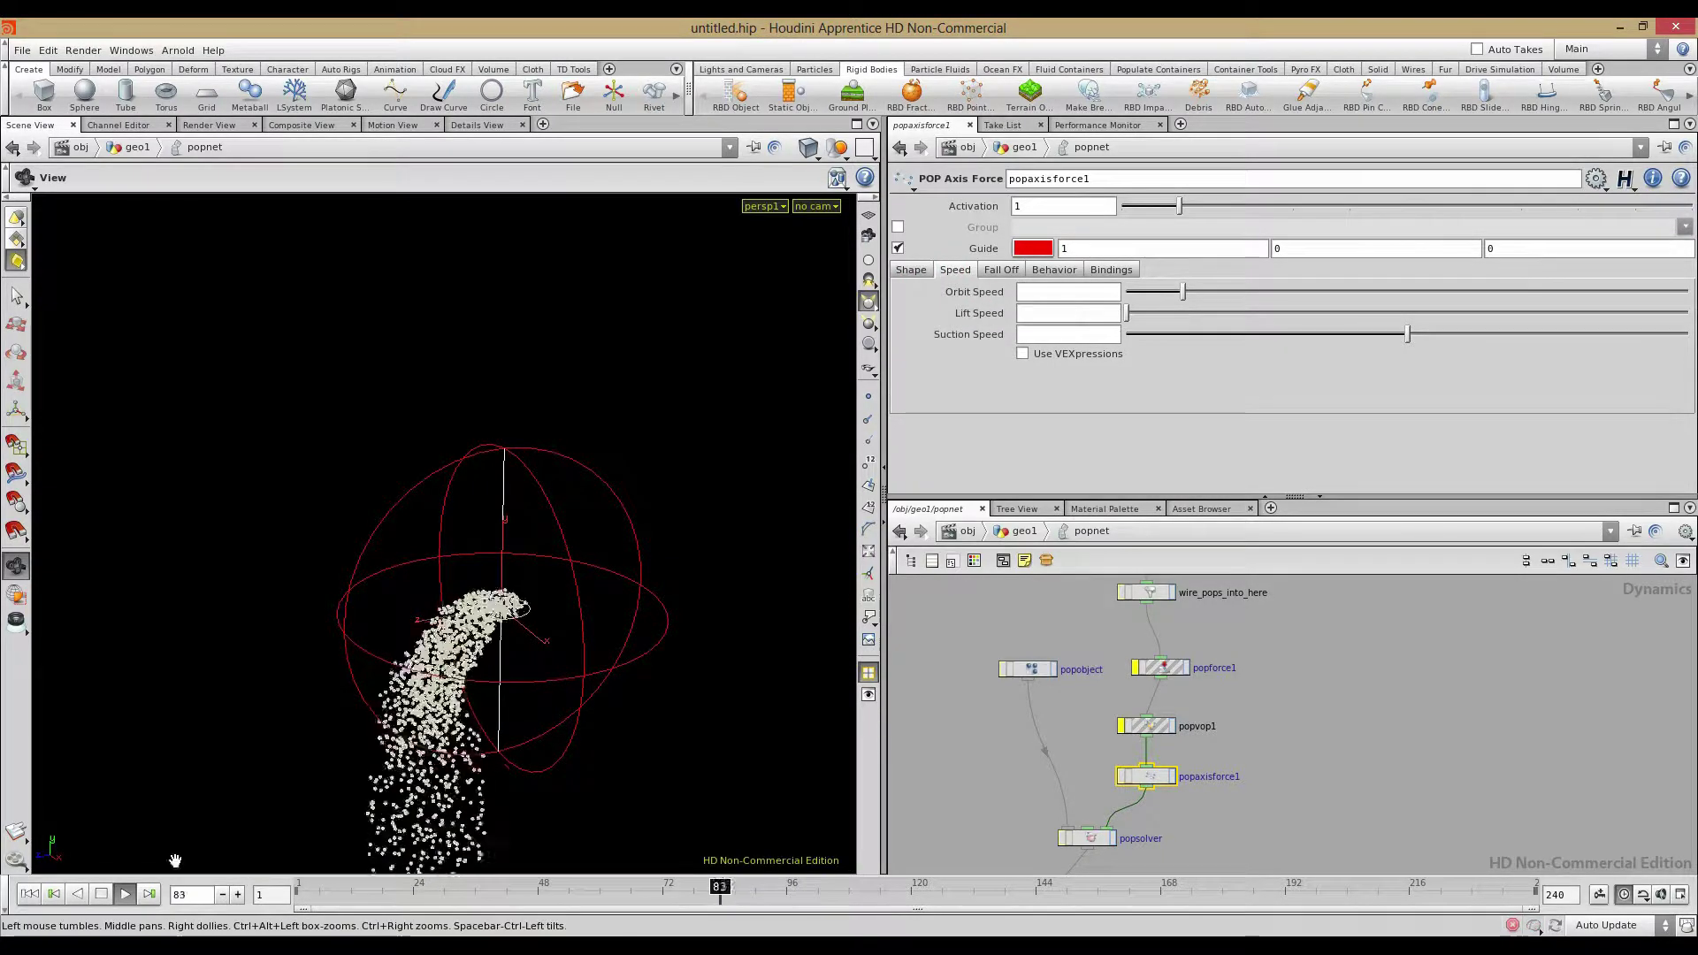
pyautogui.click(32, 897)
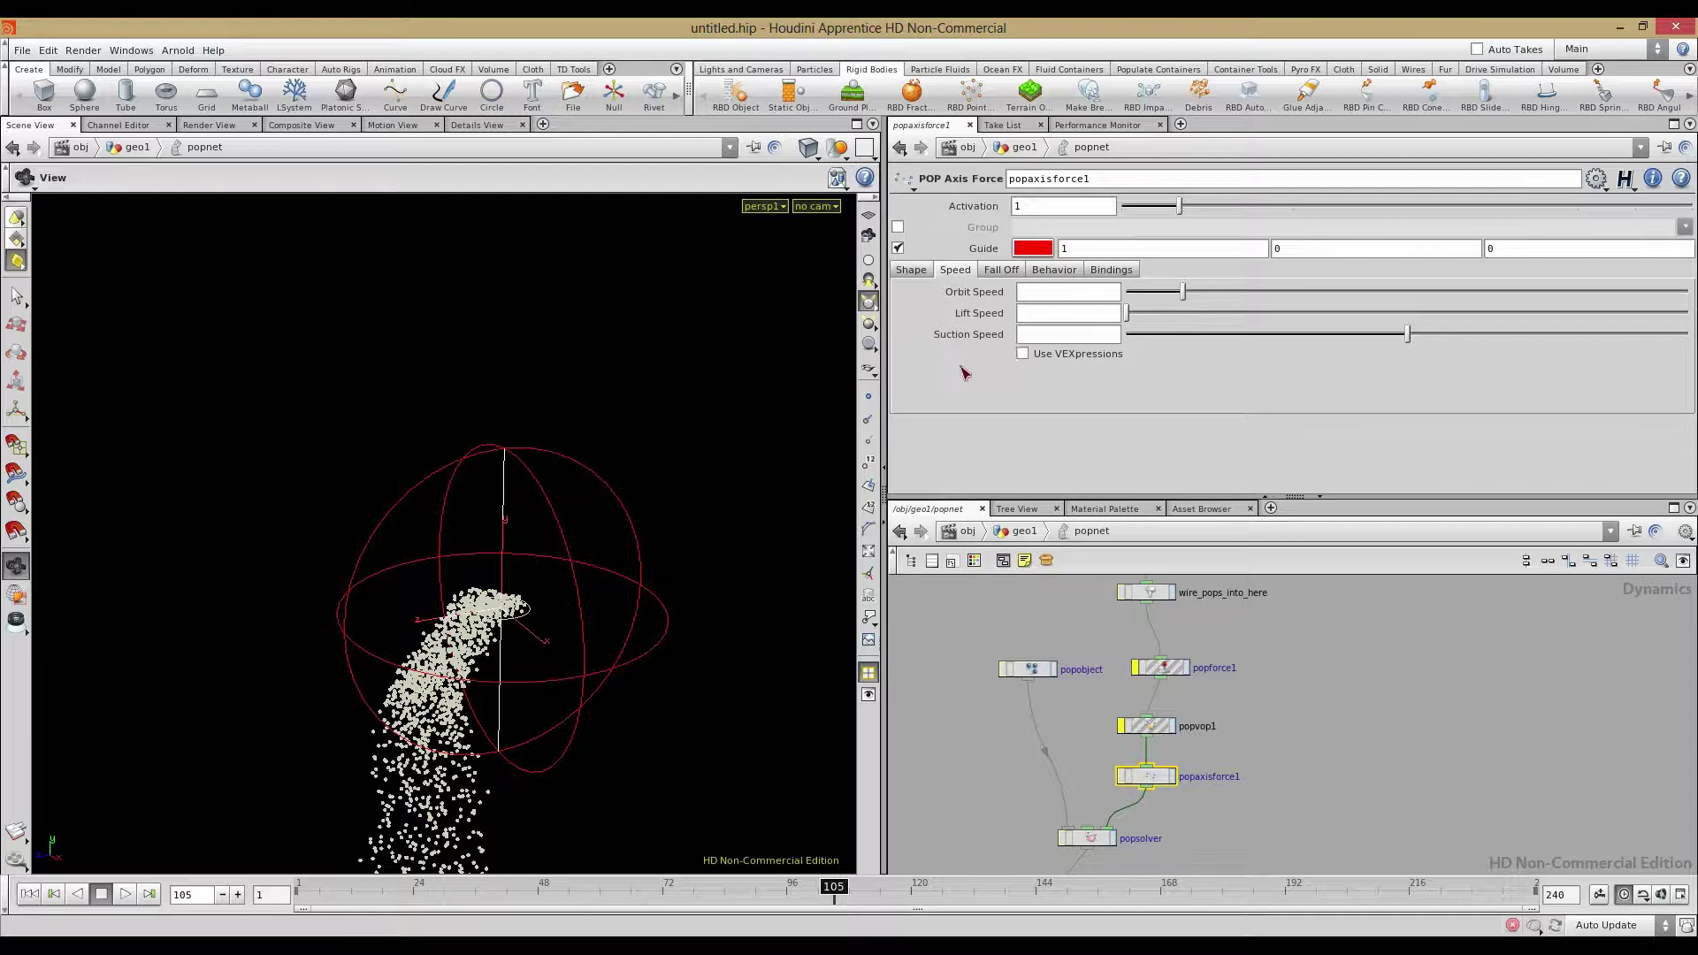
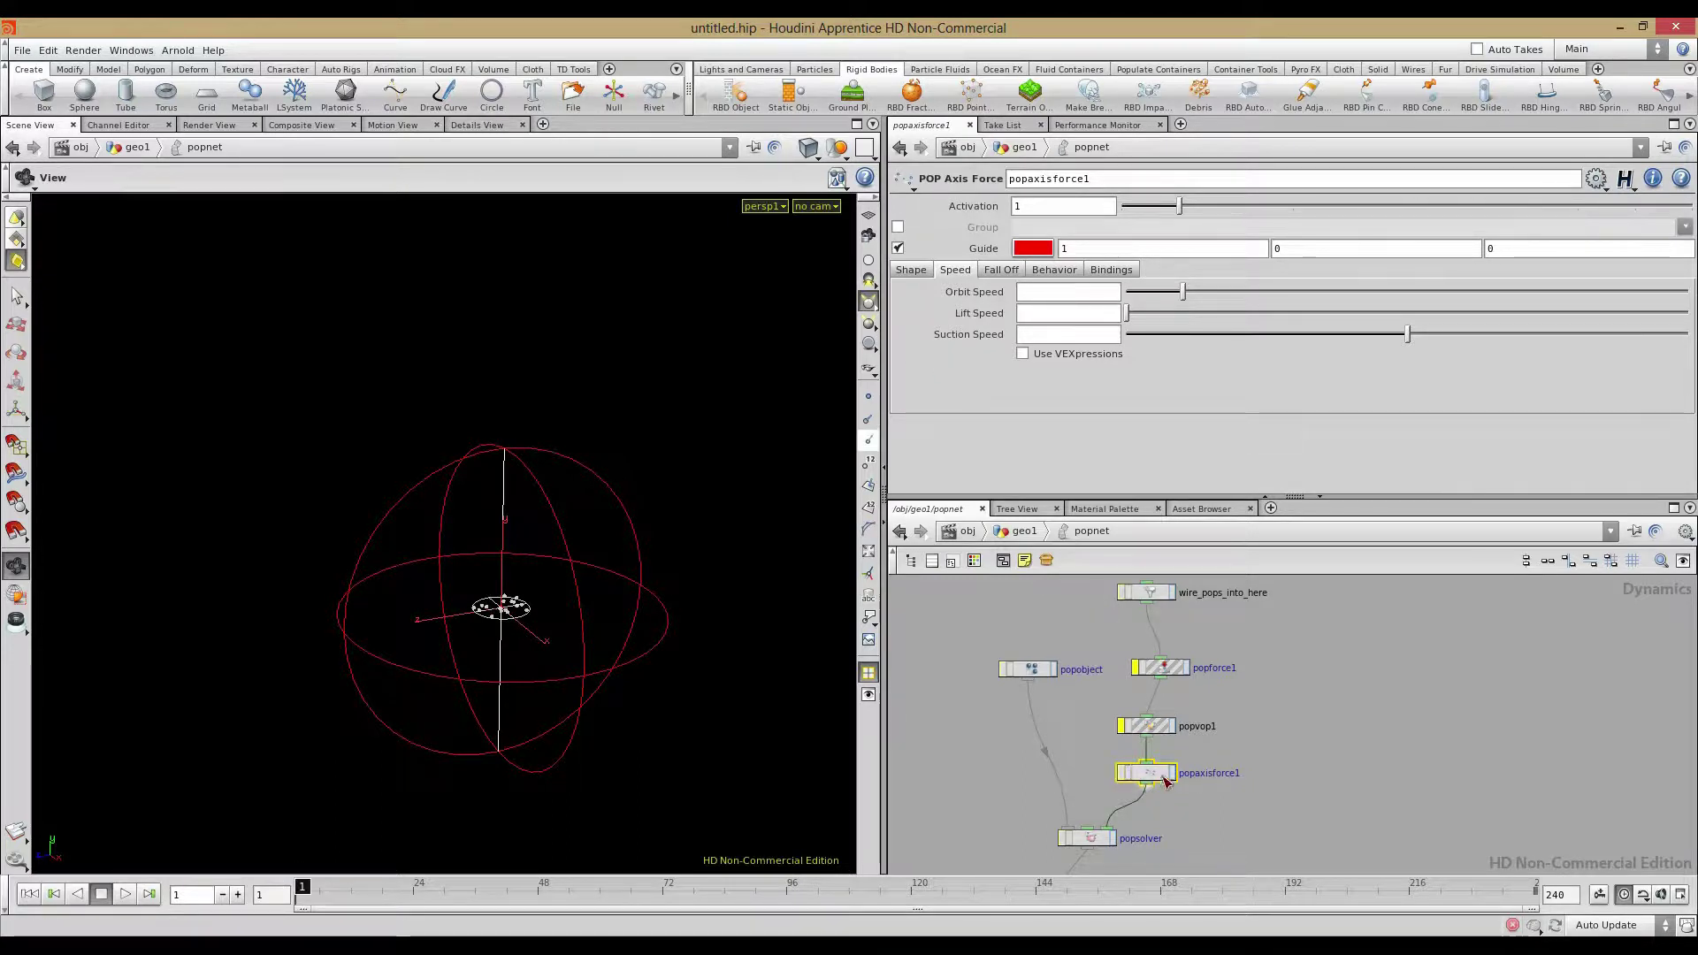
# Switch the display from gravity1 to popsolver, then to popaxisforce1, and set popaxisforce1's Orbit Speed to 3.12
pyautogui.moveTo(1117, 753); pyautogui.dragTo(1133, 573, button='middle')
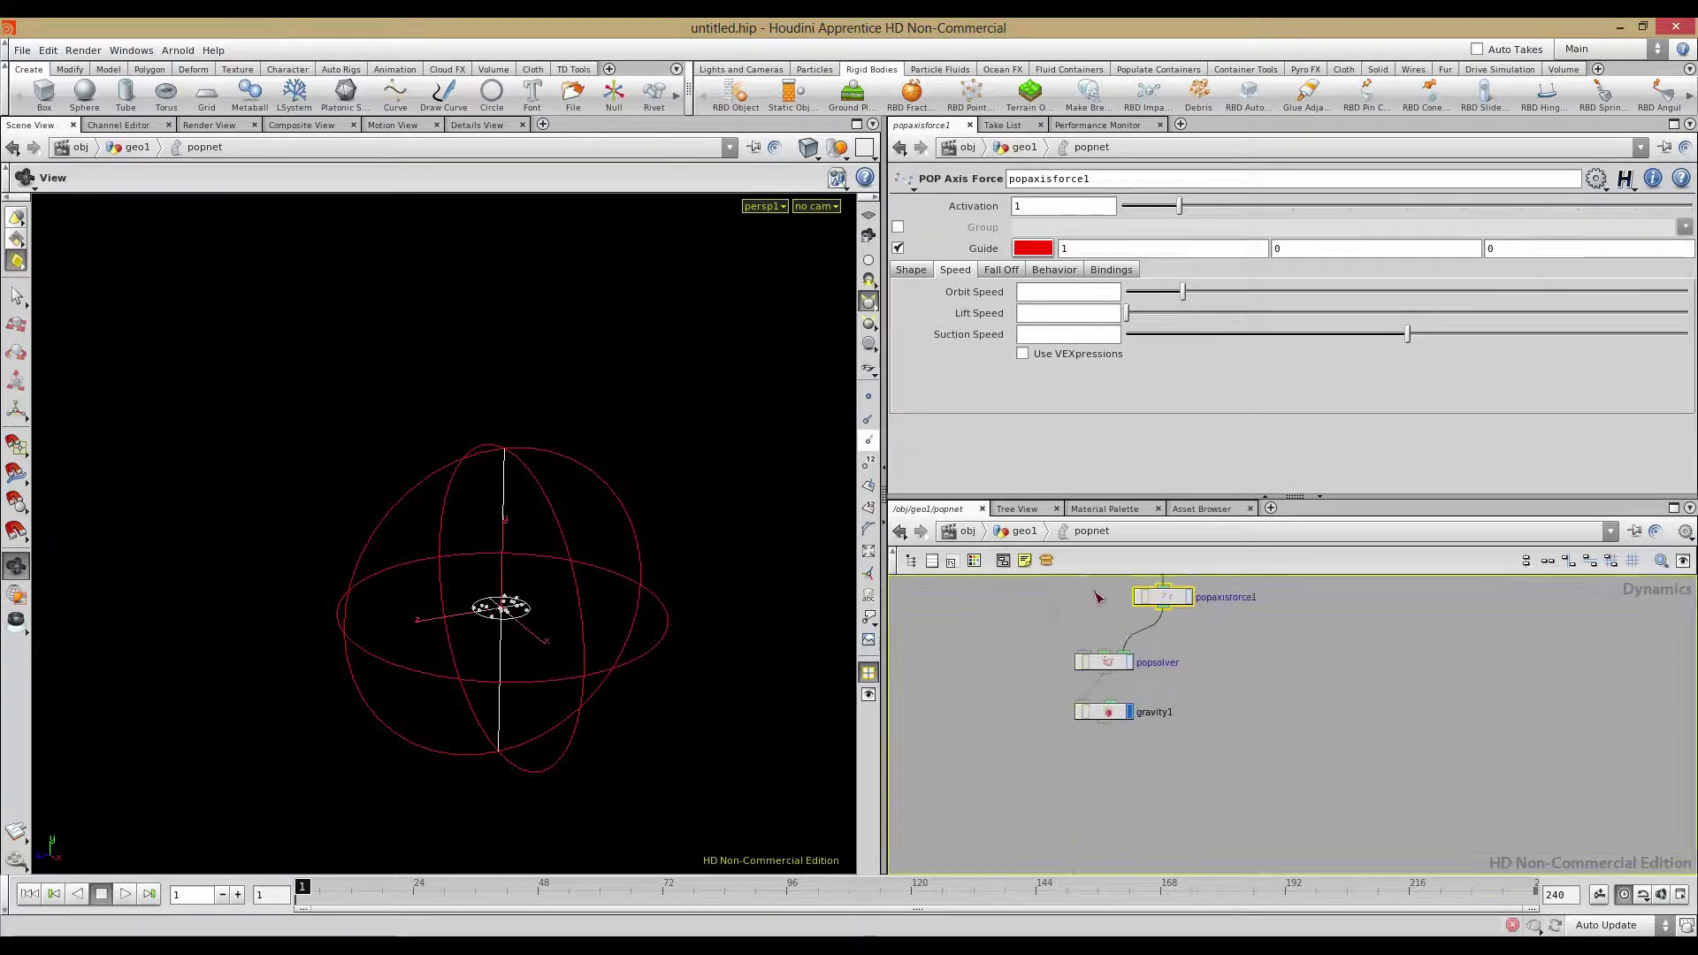
pyautogui.click(1131, 663)
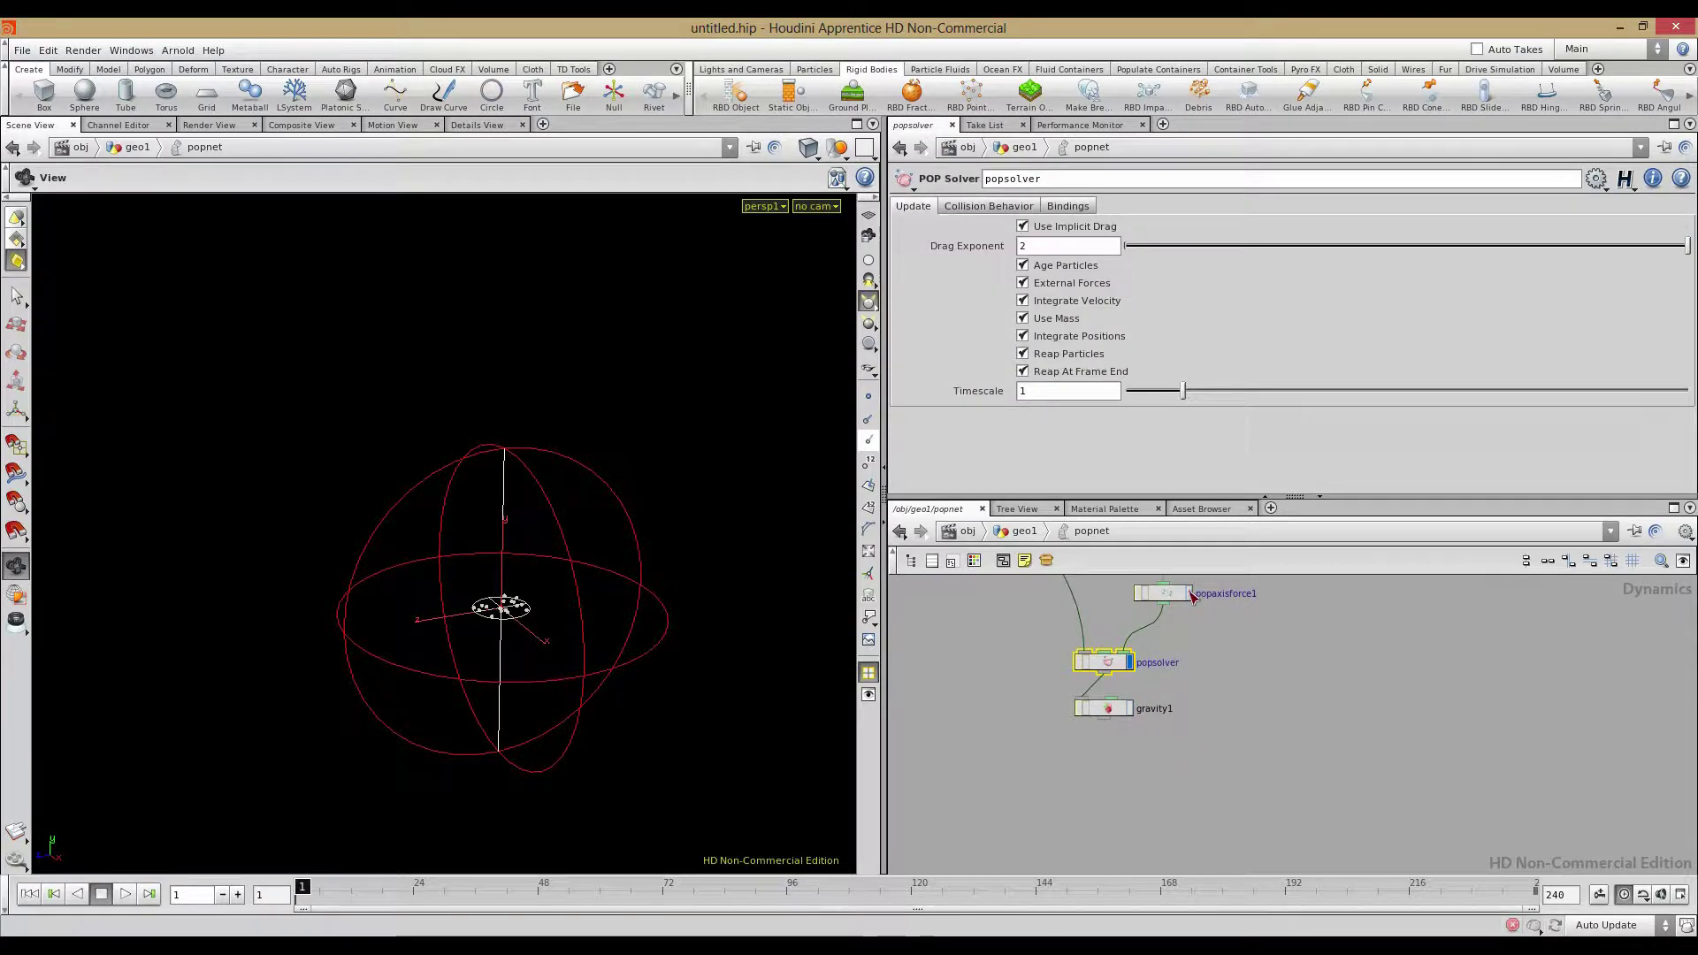
pyautogui.click(1161, 591)
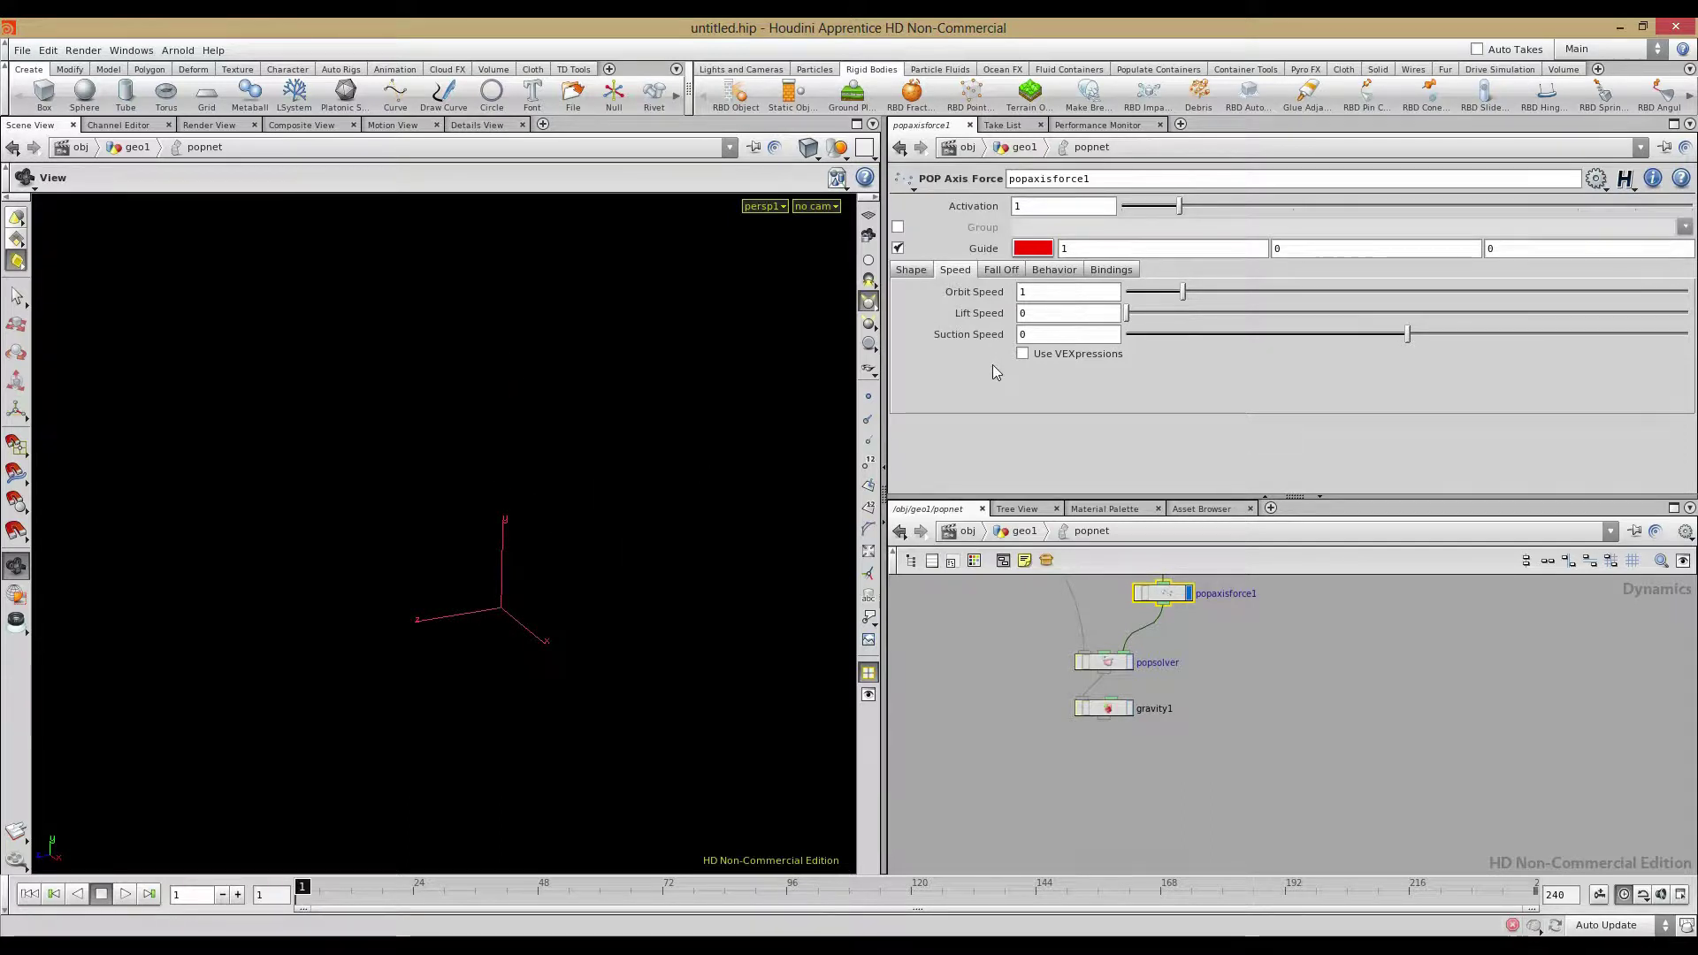
pyautogui.doubleClick(1037, 333)
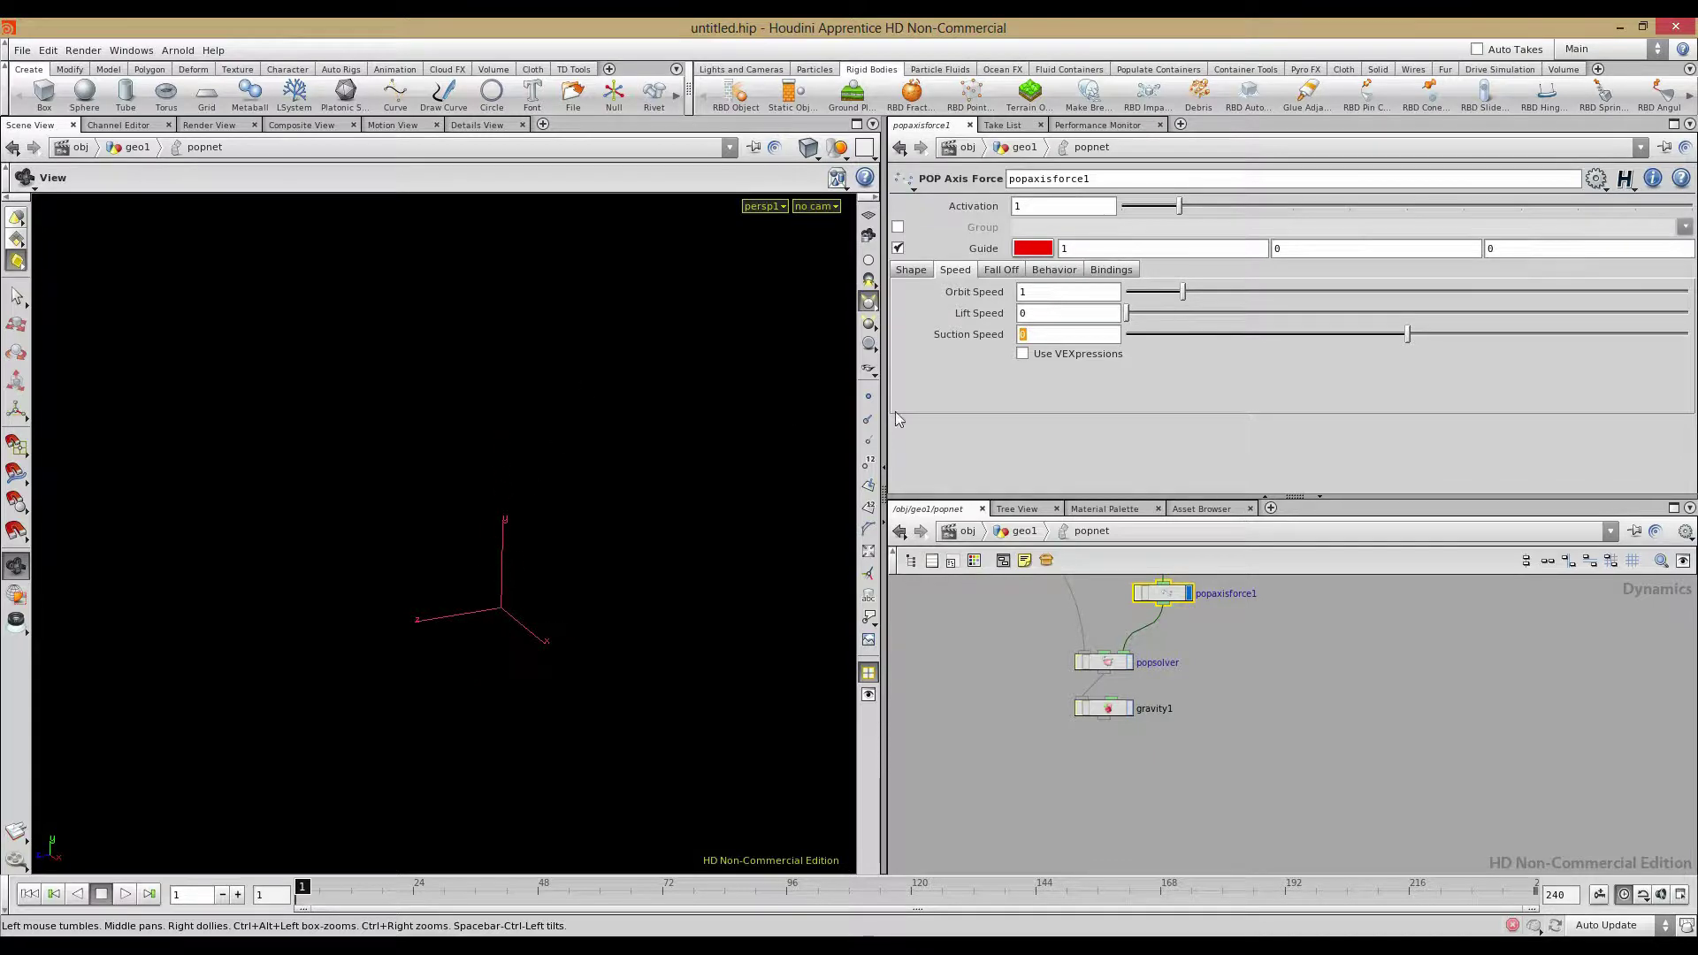
pyautogui.moveTo(1183, 292); pyautogui.dragTo(1194, 301)
pyautogui.moveTo(1304, 298); pyautogui.dragTo(1306, 299)
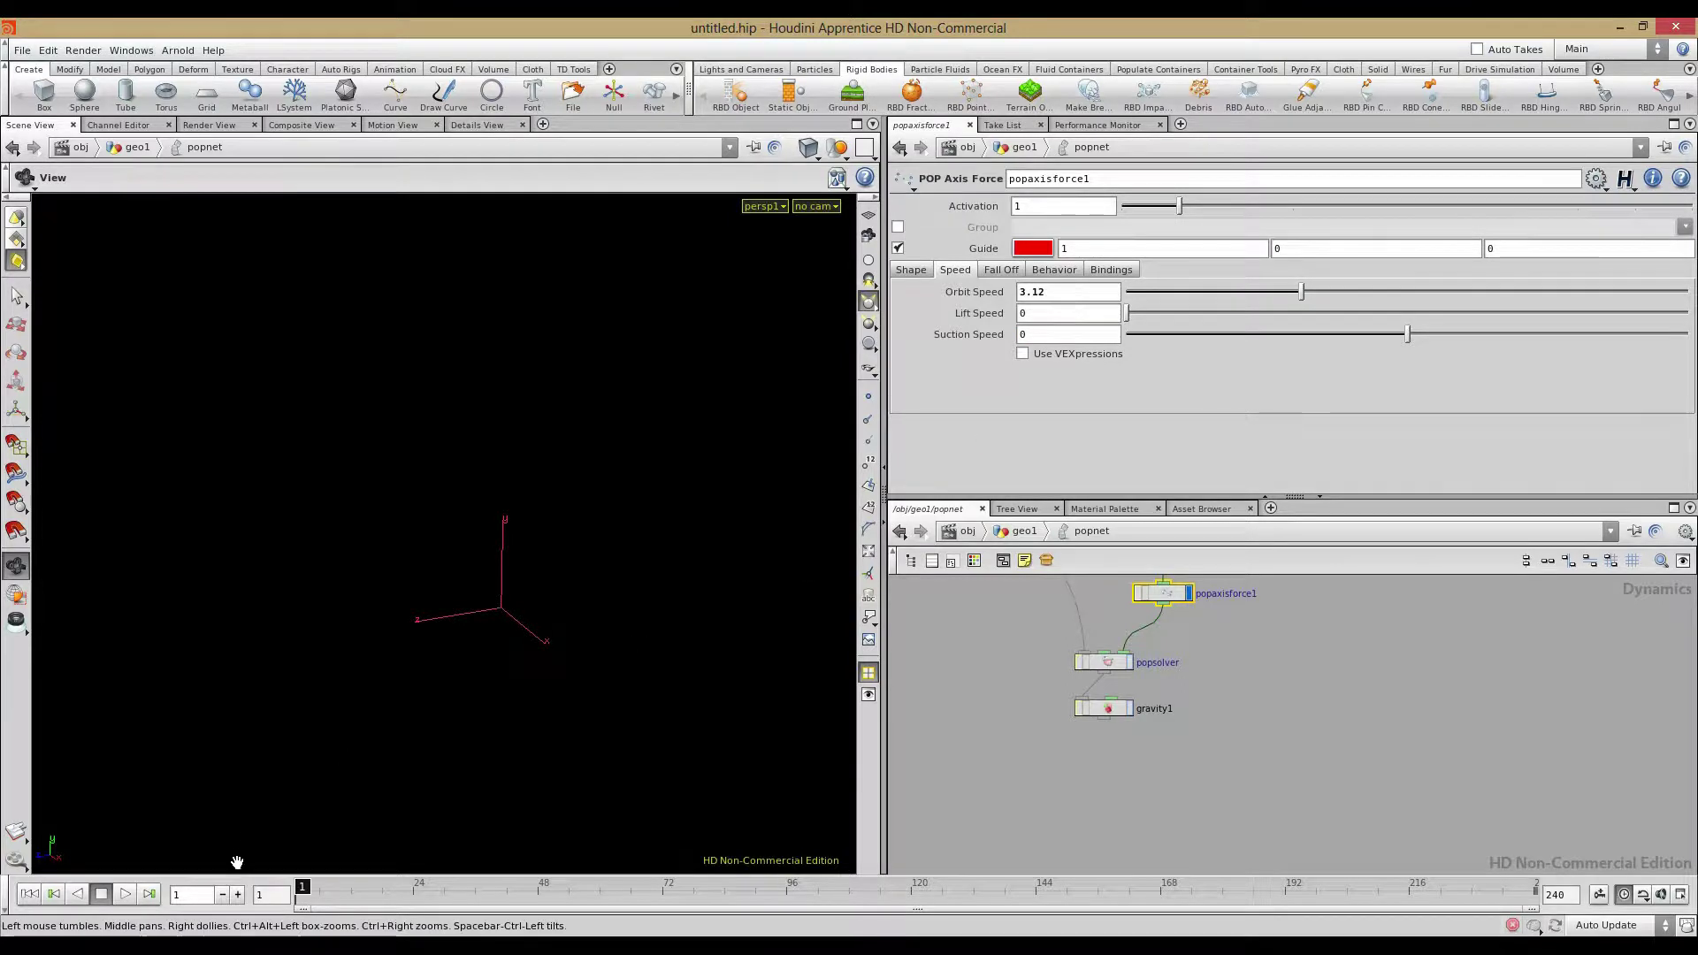
# Start playback, give the display flag back to gravity1, select it and restart the simulation from the first frame
pyautogui.press('Up')
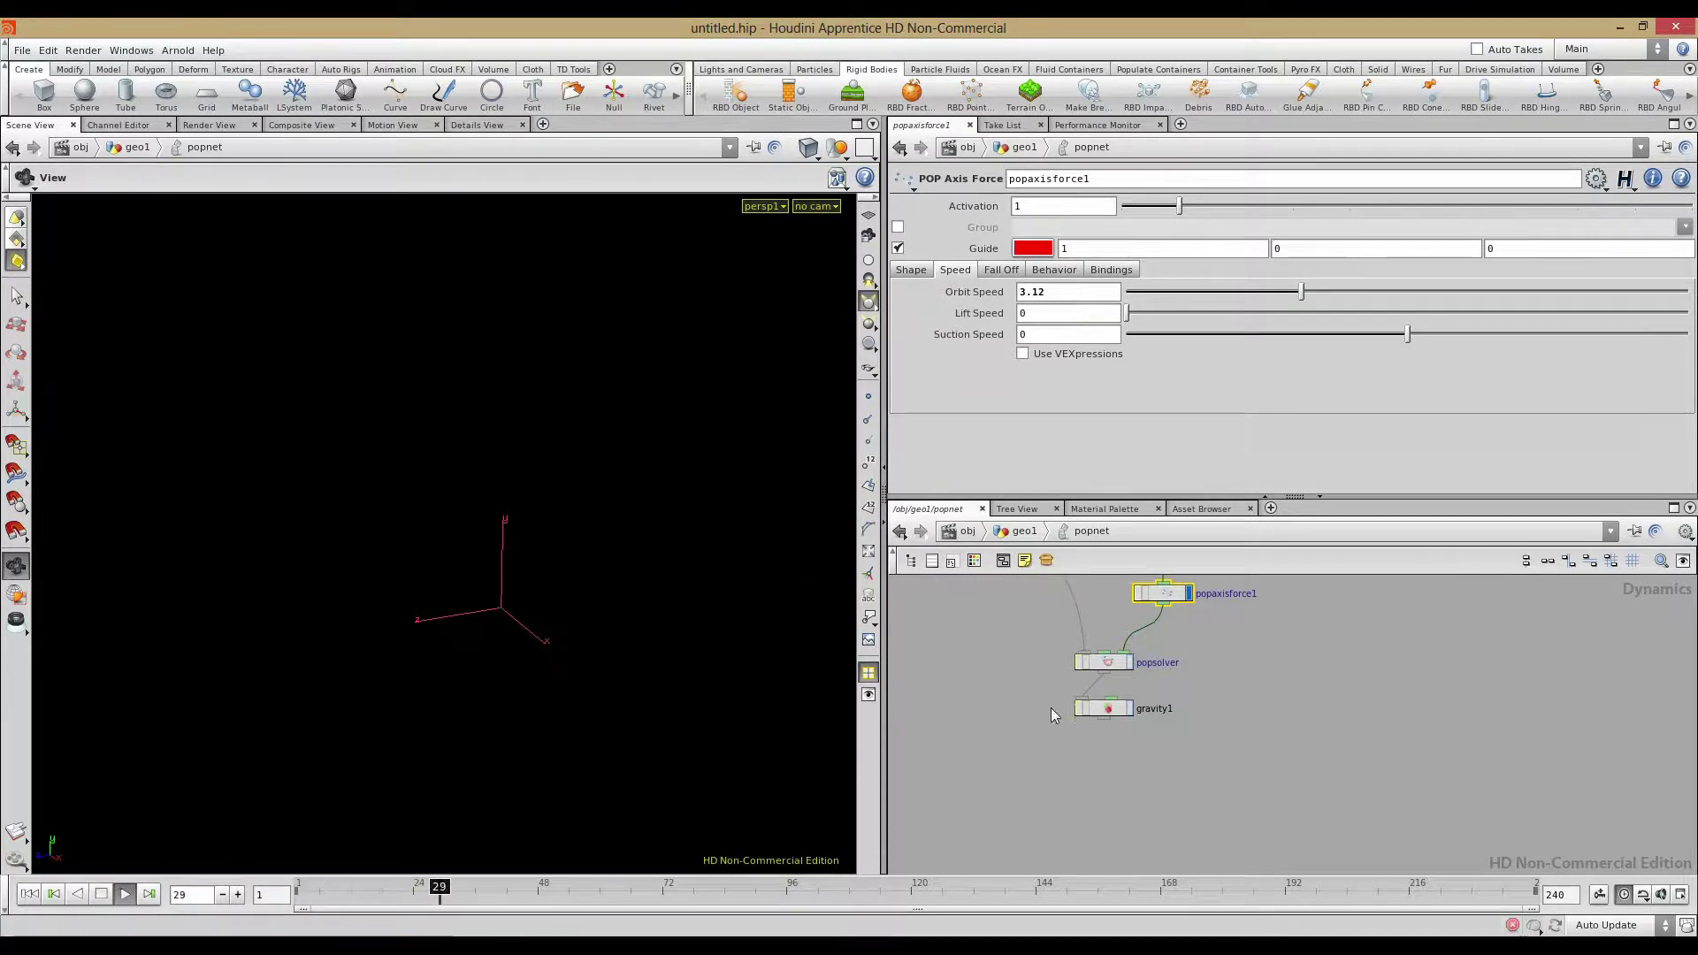
pyautogui.click(1129, 708)
pyautogui.click(1110, 710)
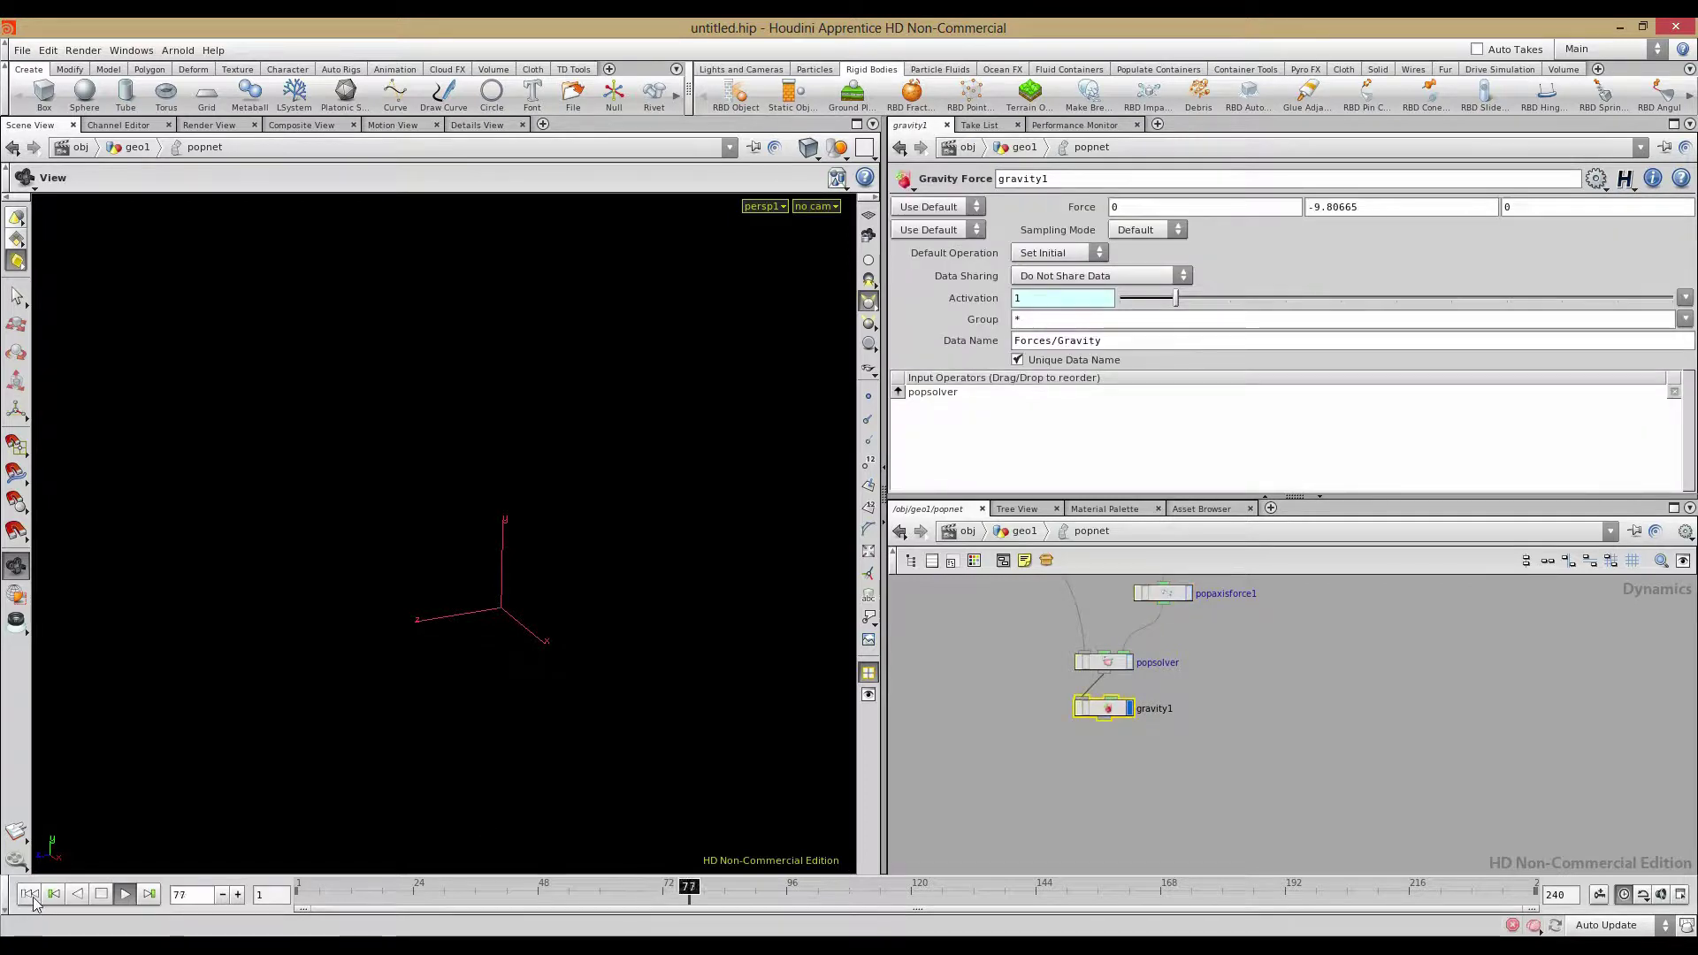
pyautogui.click(30, 896)
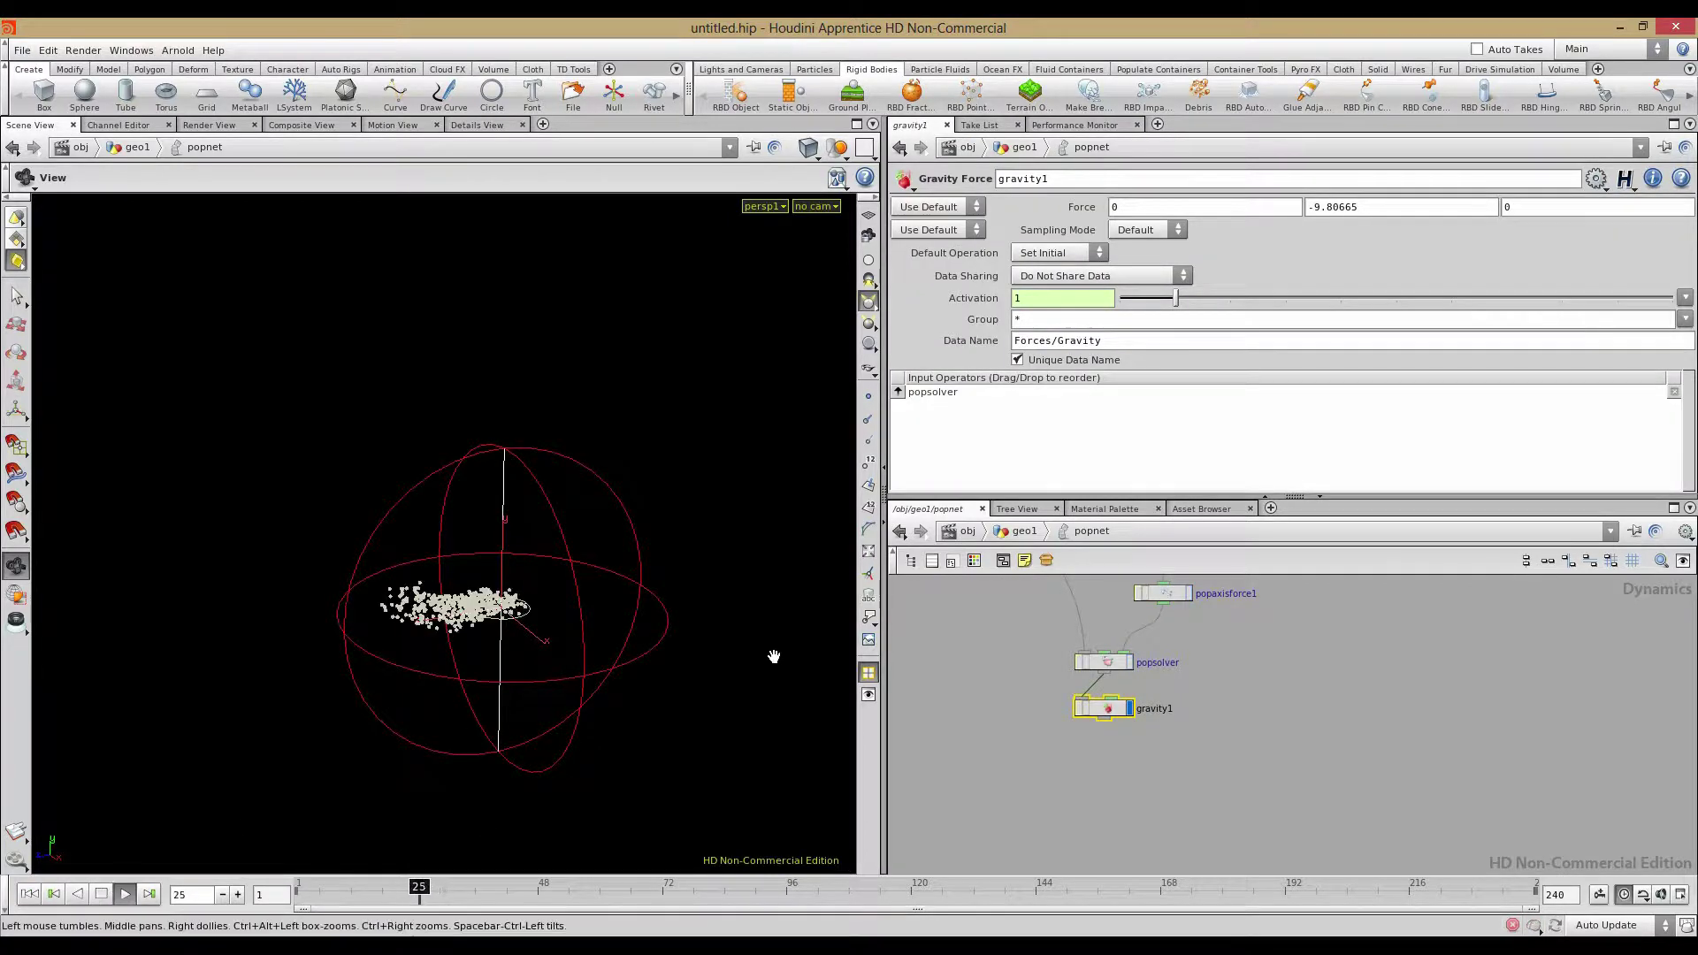
# Raise popaxisforce1's Orbit Speed to the slider's maximum and examine the orbiting particles from several angles during playback
pyautogui.click(1163, 593)
pyautogui.moveTo(1206, 293); pyautogui.dragTo(1696, 323)
pyautogui.moveTo(283, 567); pyautogui.dragTo(372, 580)
pyautogui.moveTo(686, 496); pyautogui.dragTo(417, 485, button='right')
pyautogui.moveTo(416, 485); pyautogui.dragTo(334, 405)
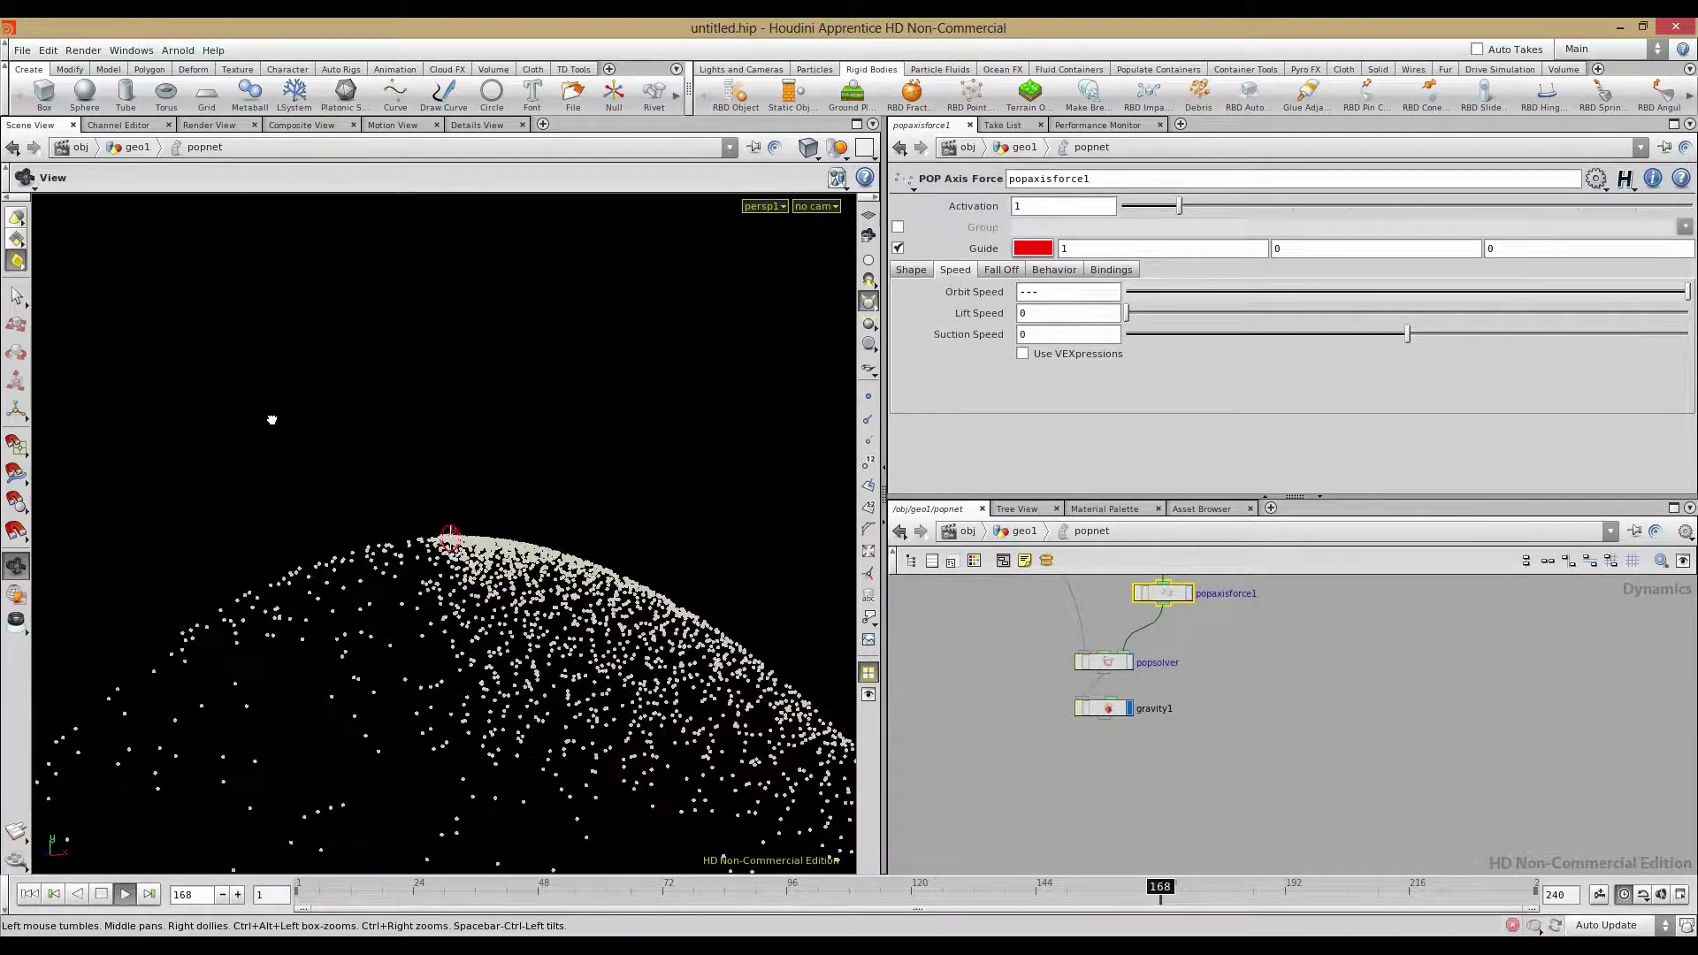
pyautogui.moveTo(410, 517); pyautogui.dragTo(508, 667, button='right')
pyautogui.moveTo(508, 667); pyautogui.dragTo(464, 616)
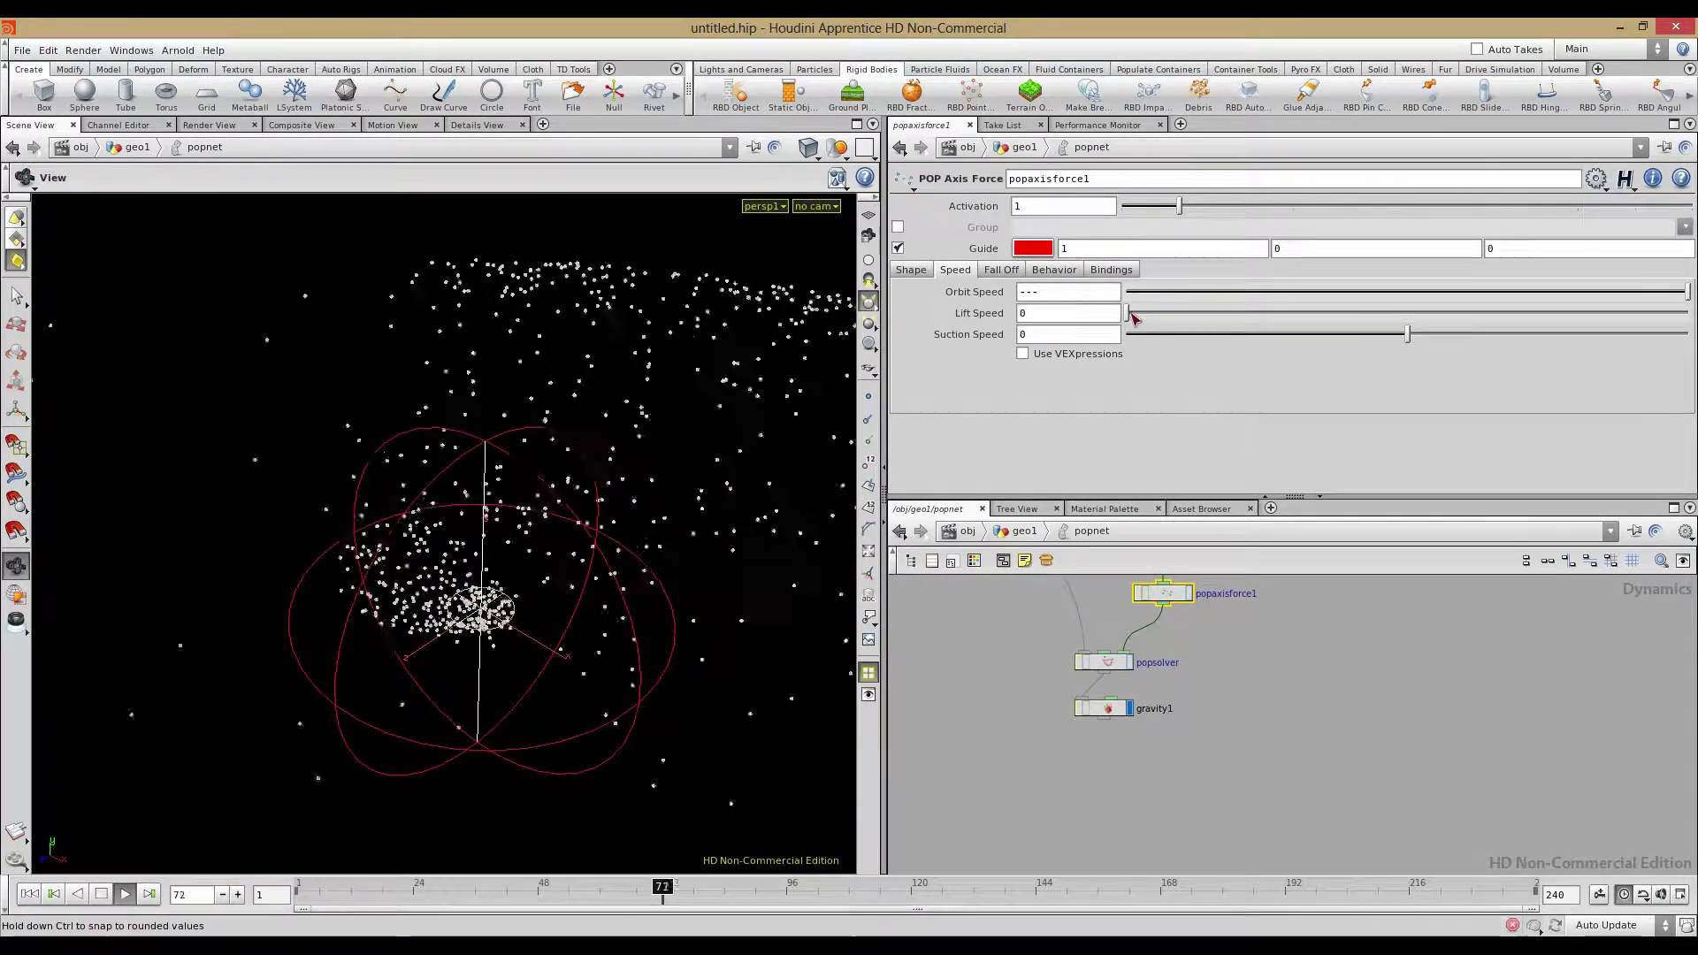
# Raise popaxisforce1's Lift Speed to the slider's maximum, then reduce it to about a third of the slider, watching how the particles rise
pyautogui.moveTo(1127, 314); pyautogui.dragTo(1451, 316)
pyautogui.moveTo(583, 581); pyautogui.dragTo(651, 510)
pyautogui.moveTo(651, 510); pyautogui.dragTo(506, 459, button='right')
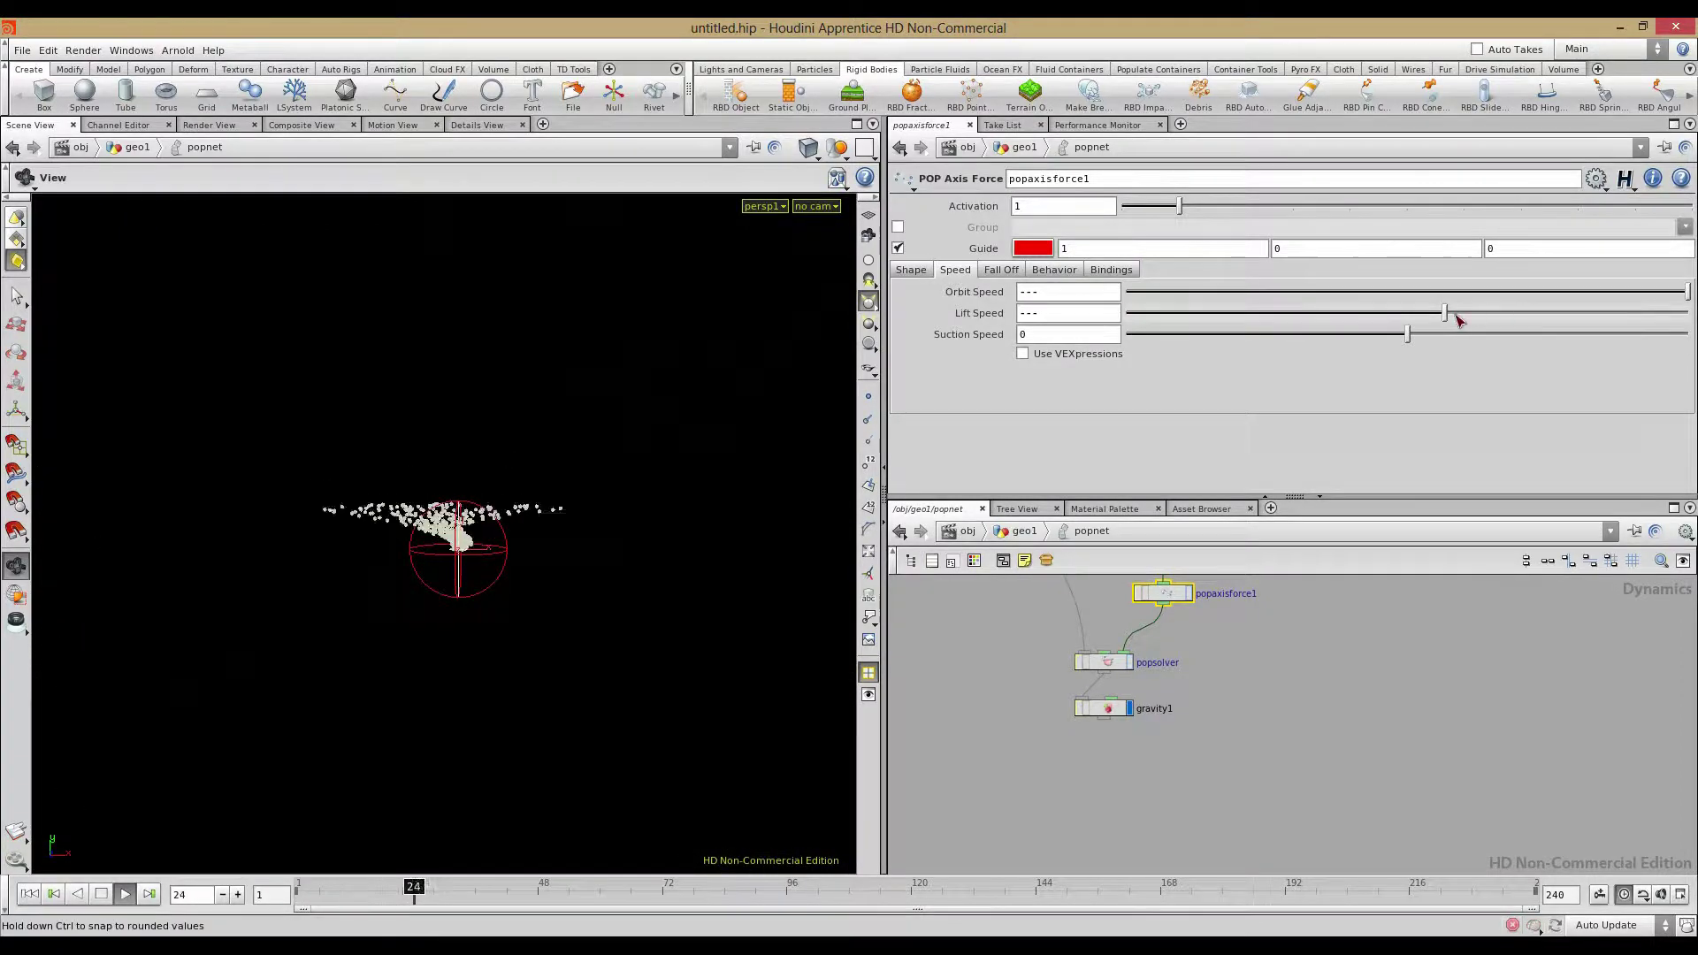
pyautogui.moveTo(1446, 316); pyautogui.dragTo(1678, 311)
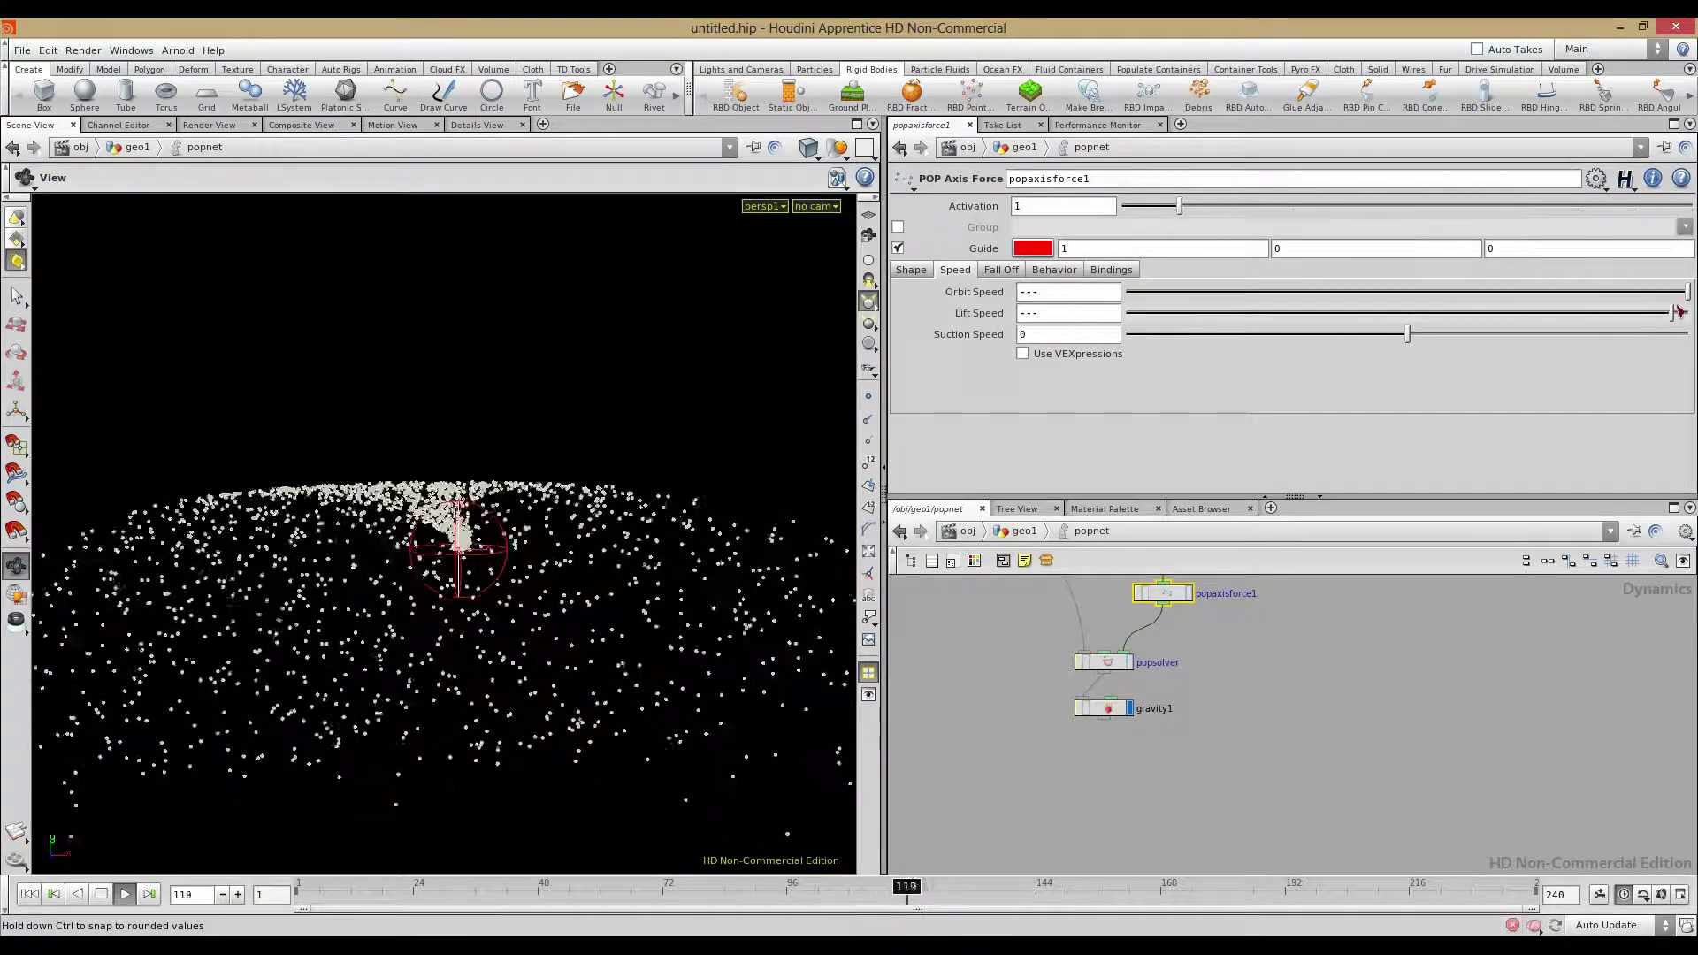
pyautogui.moveTo(1076, 313); pyautogui.dragTo(1142, 283, button='middle')
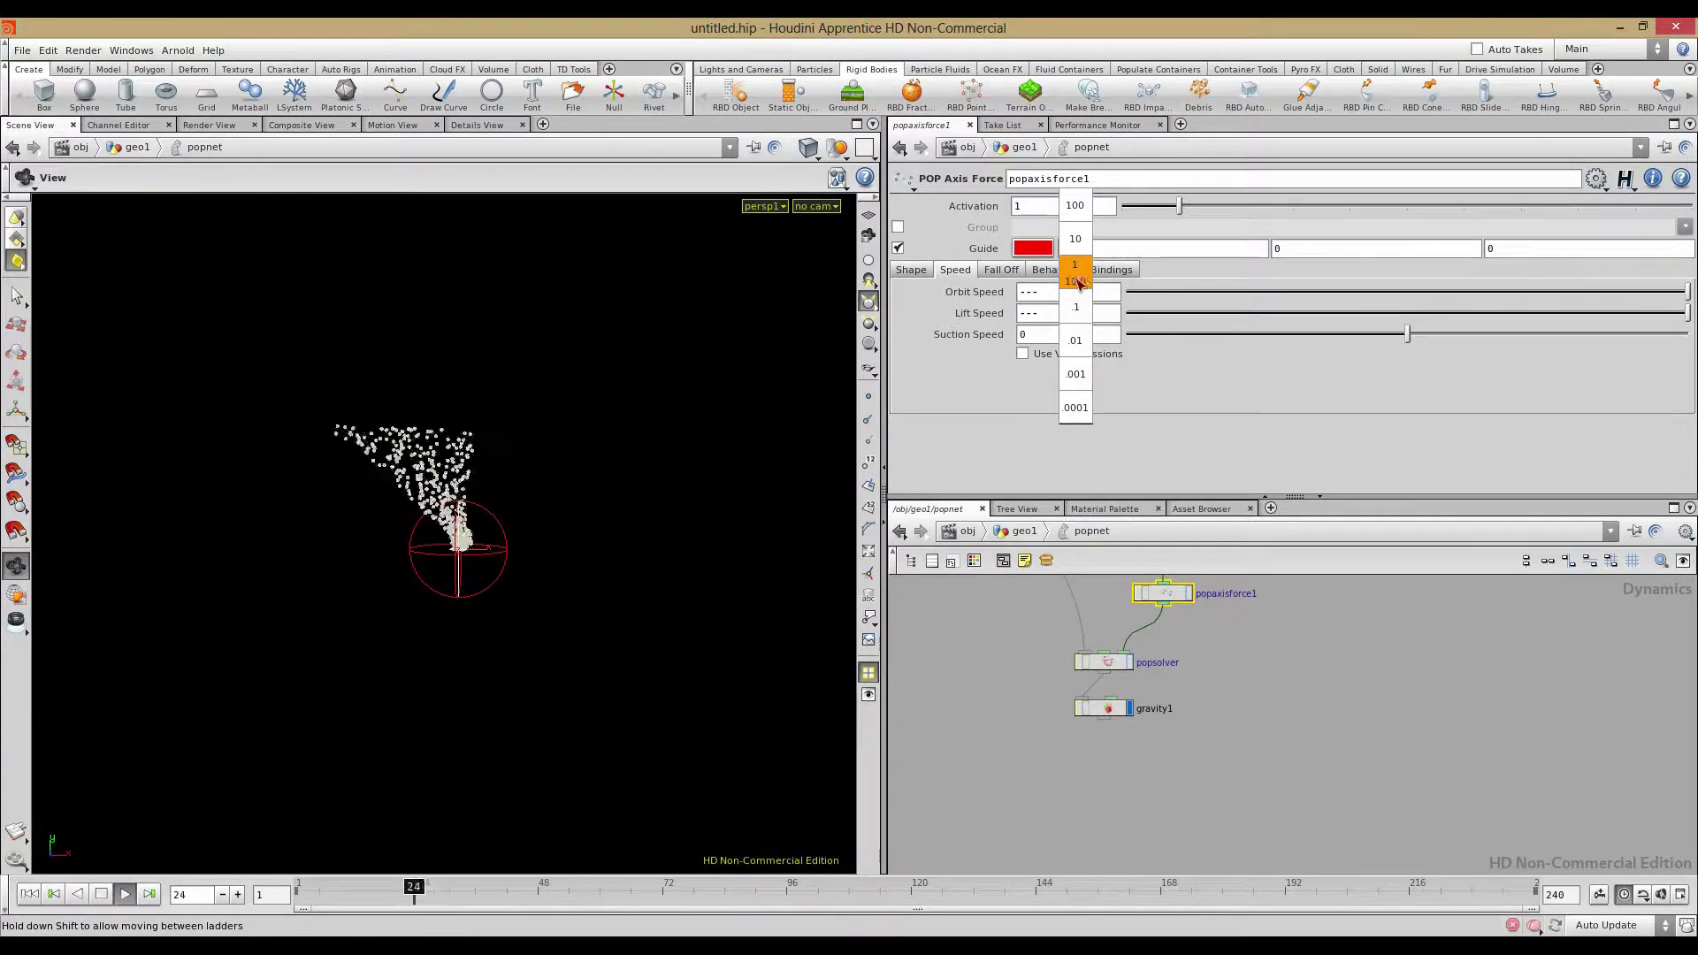
pyautogui.moveTo(1016, 280); pyautogui.dragTo(982, 283, button='middle')
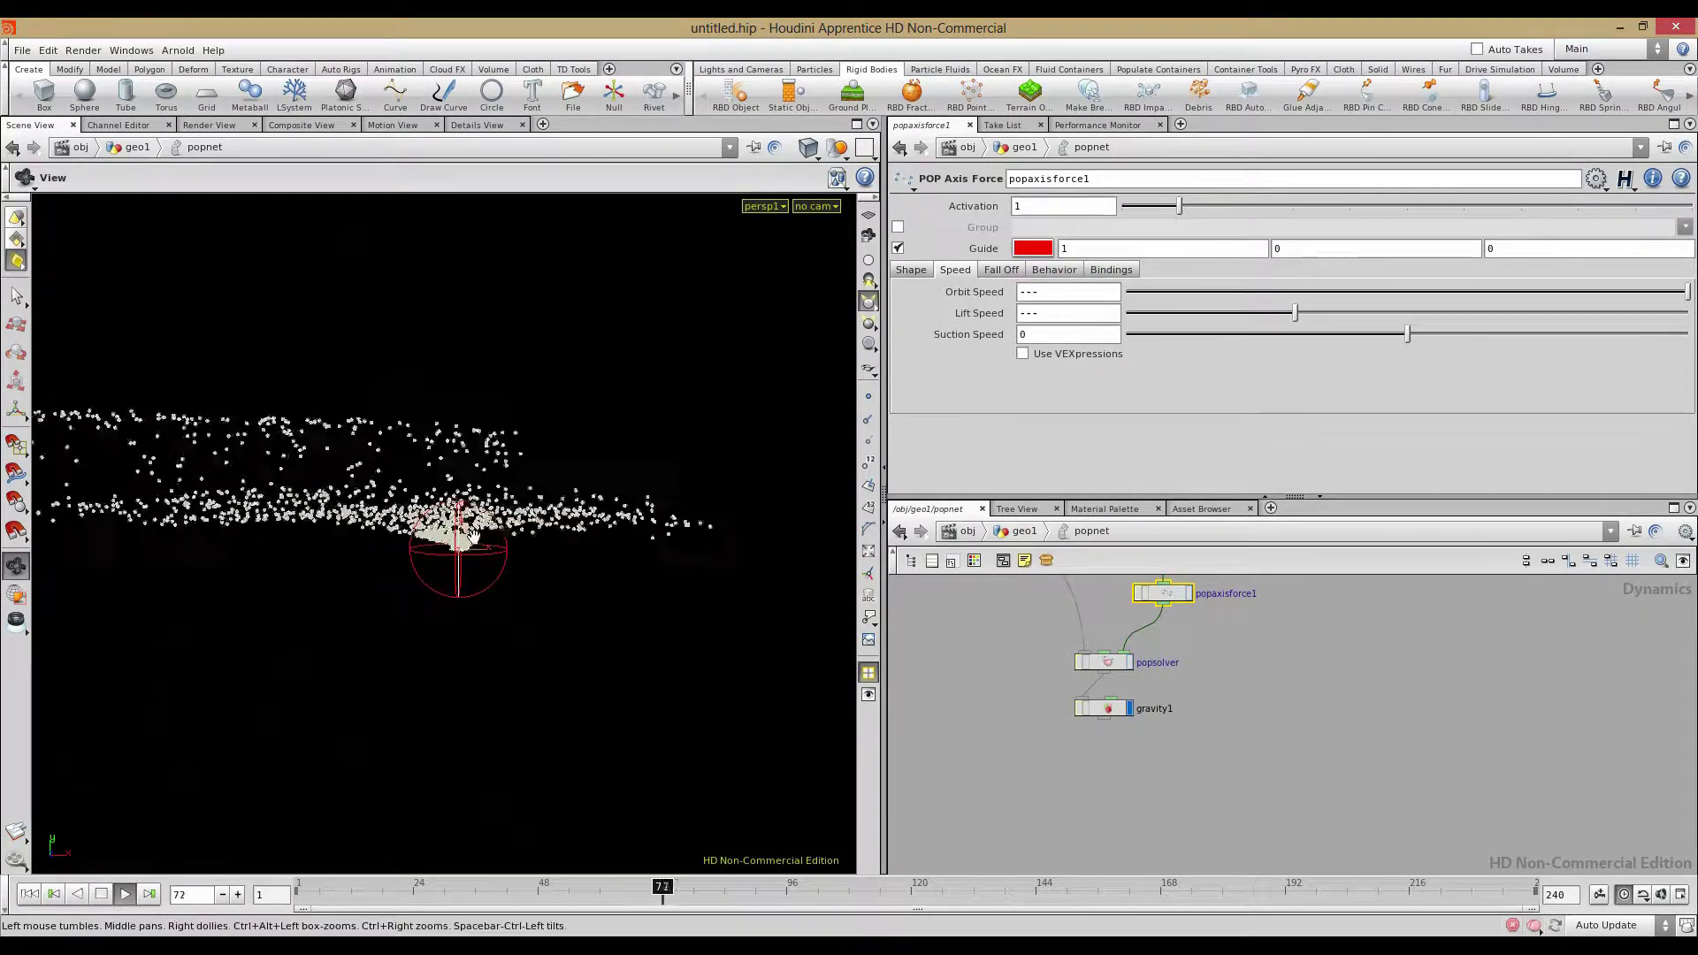
pyautogui.moveTo(743, 643); pyautogui.dragTo(731, 724, button='right')
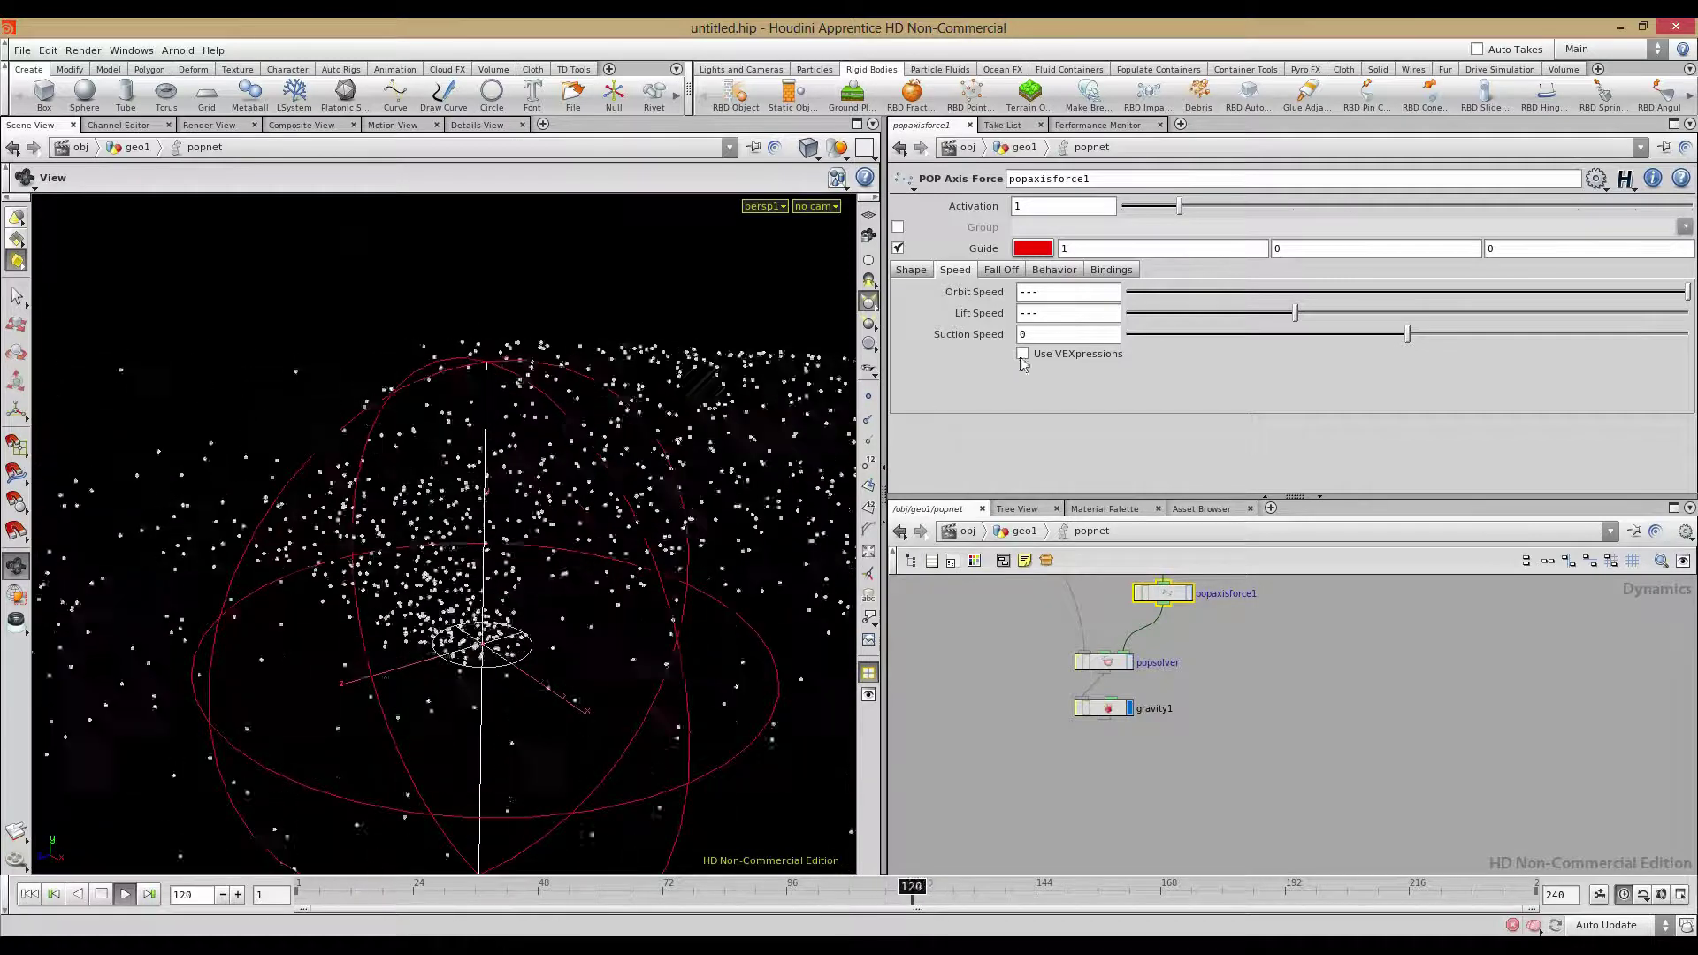
# Raise popaxisforce1's Suction Speed to the slider's maximum and on to about 31.75, and view the particle column during playback
pyautogui.moveTo(1410, 337); pyautogui.dragTo(1684, 334)
pyautogui.moveTo(385, 509); pyautogui.dragTo(569, 475)
pyautogui.moveTo(1045, 311); pyautogui.dragTo(1155, 311, button='middle')
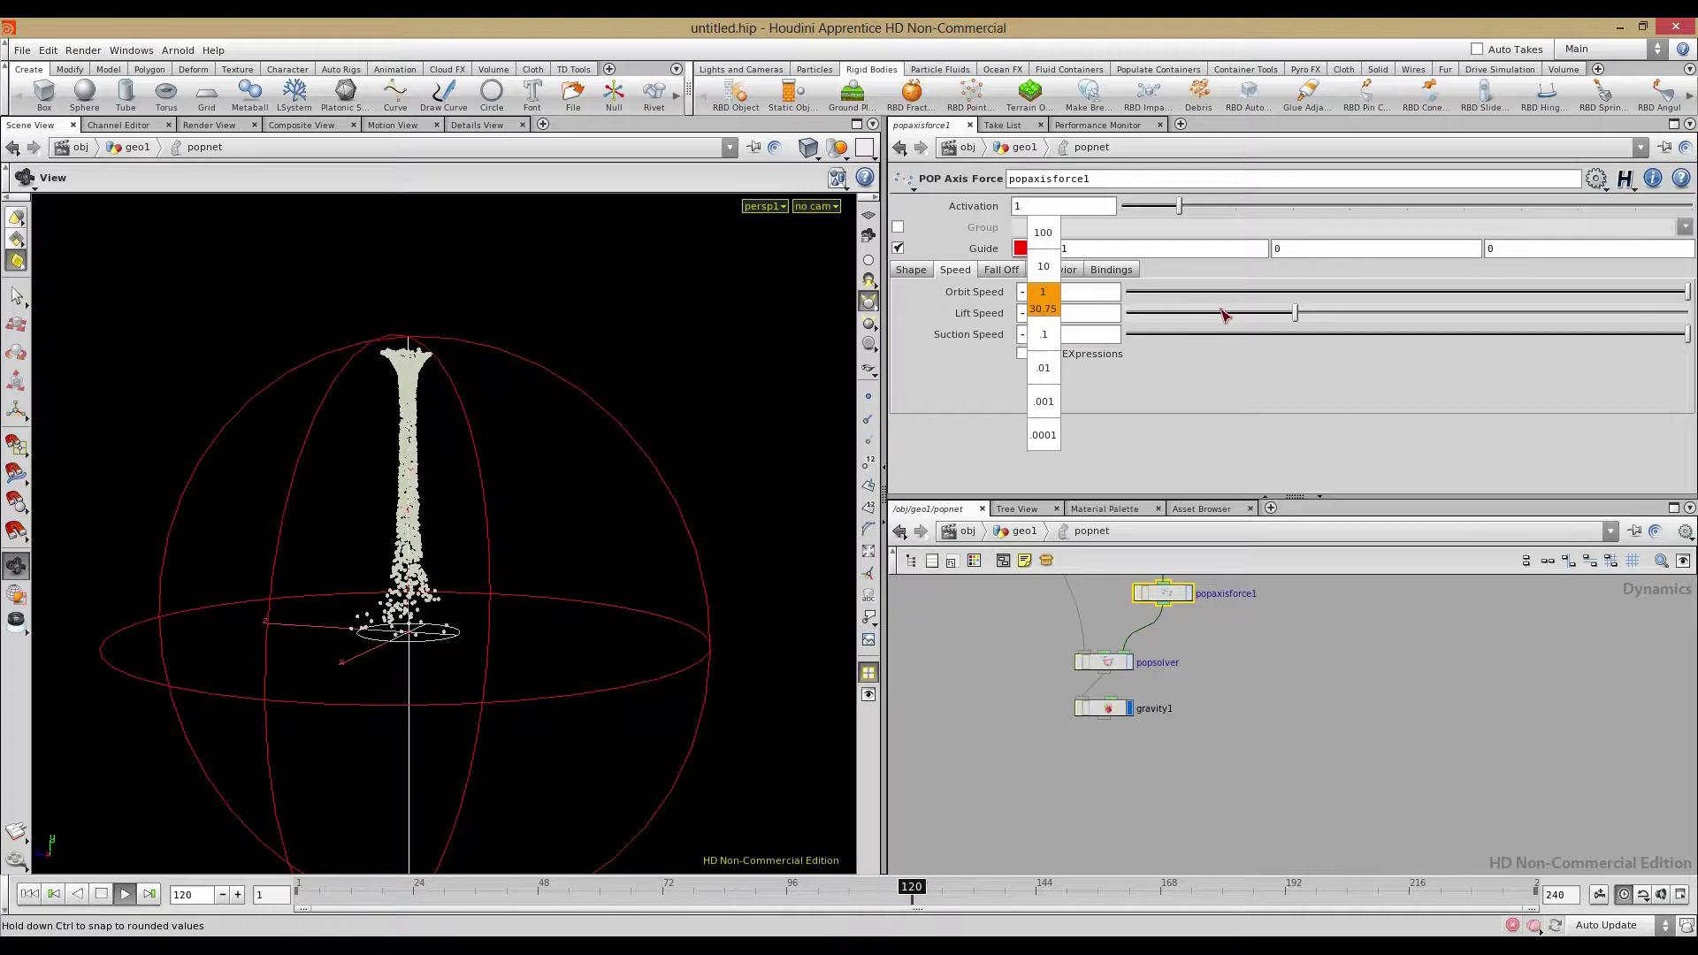
pyautogui.moveTo(1228, 316); pyautogui.dragTo(1229, 316, button='middle')
pyautogui.moveTo(327, 454); pyautogui.dragTo(549, 542)
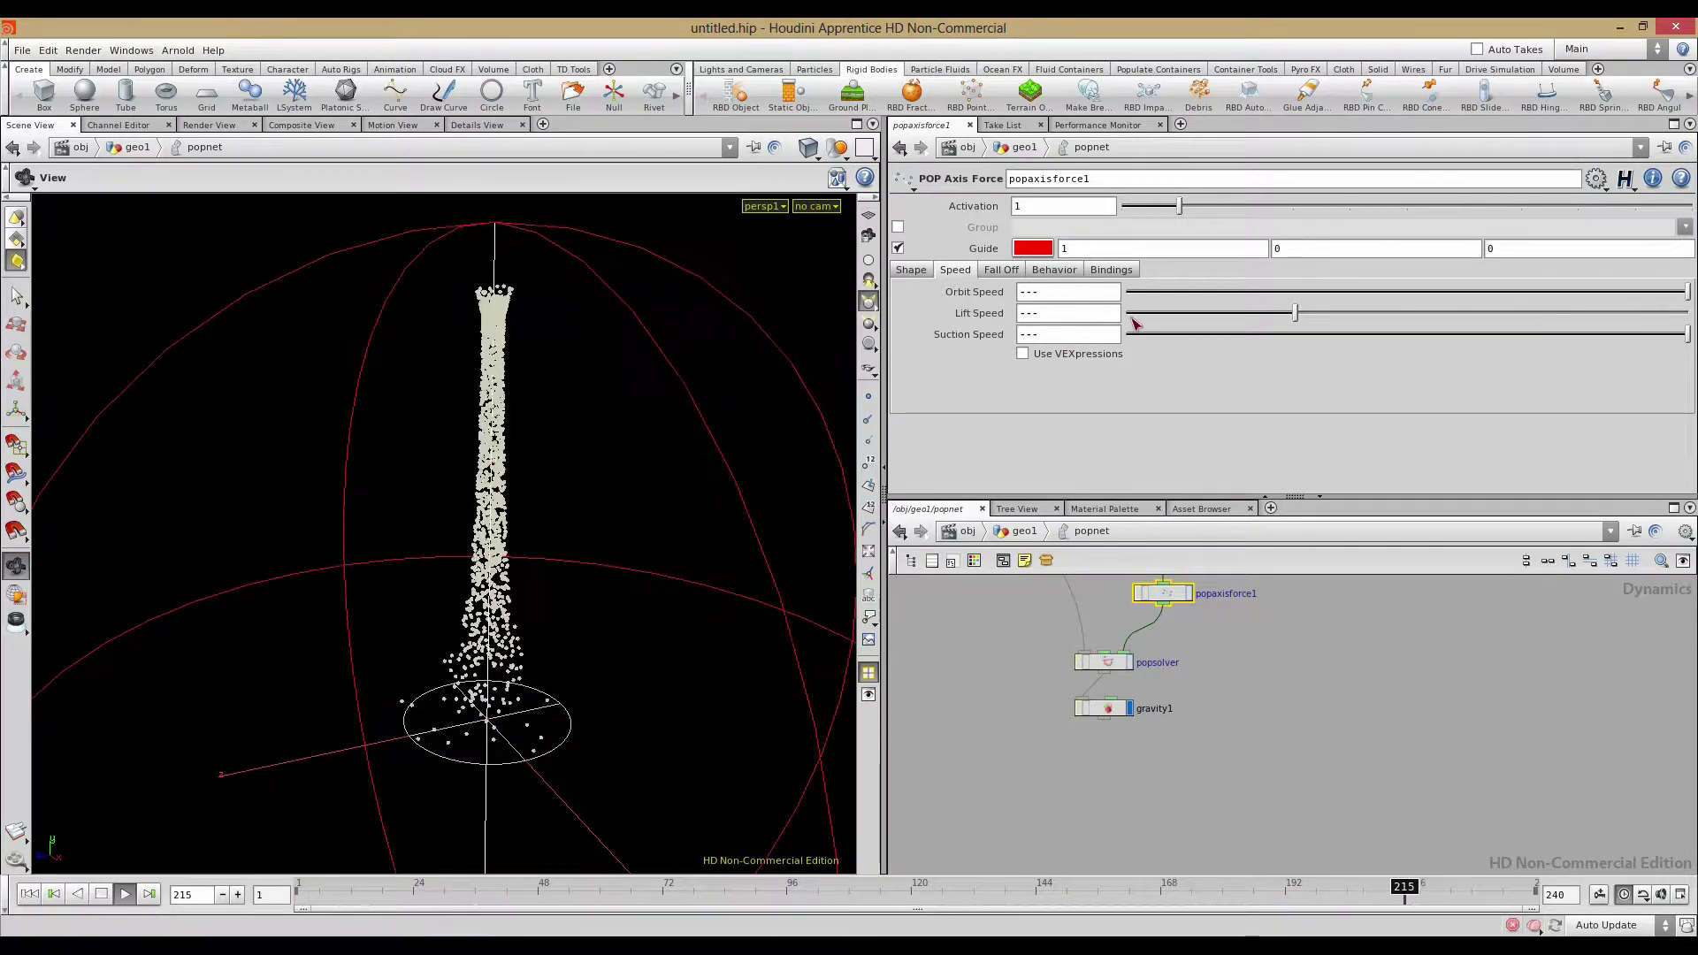
# Lower popaxisforce1's Suction Speed to just above the middle of its slider, then rewind to frame 1 and restart playback
pyautogui.moveTo(1086, 305); pyautogui.dragTo(1086, 298, button='middle')
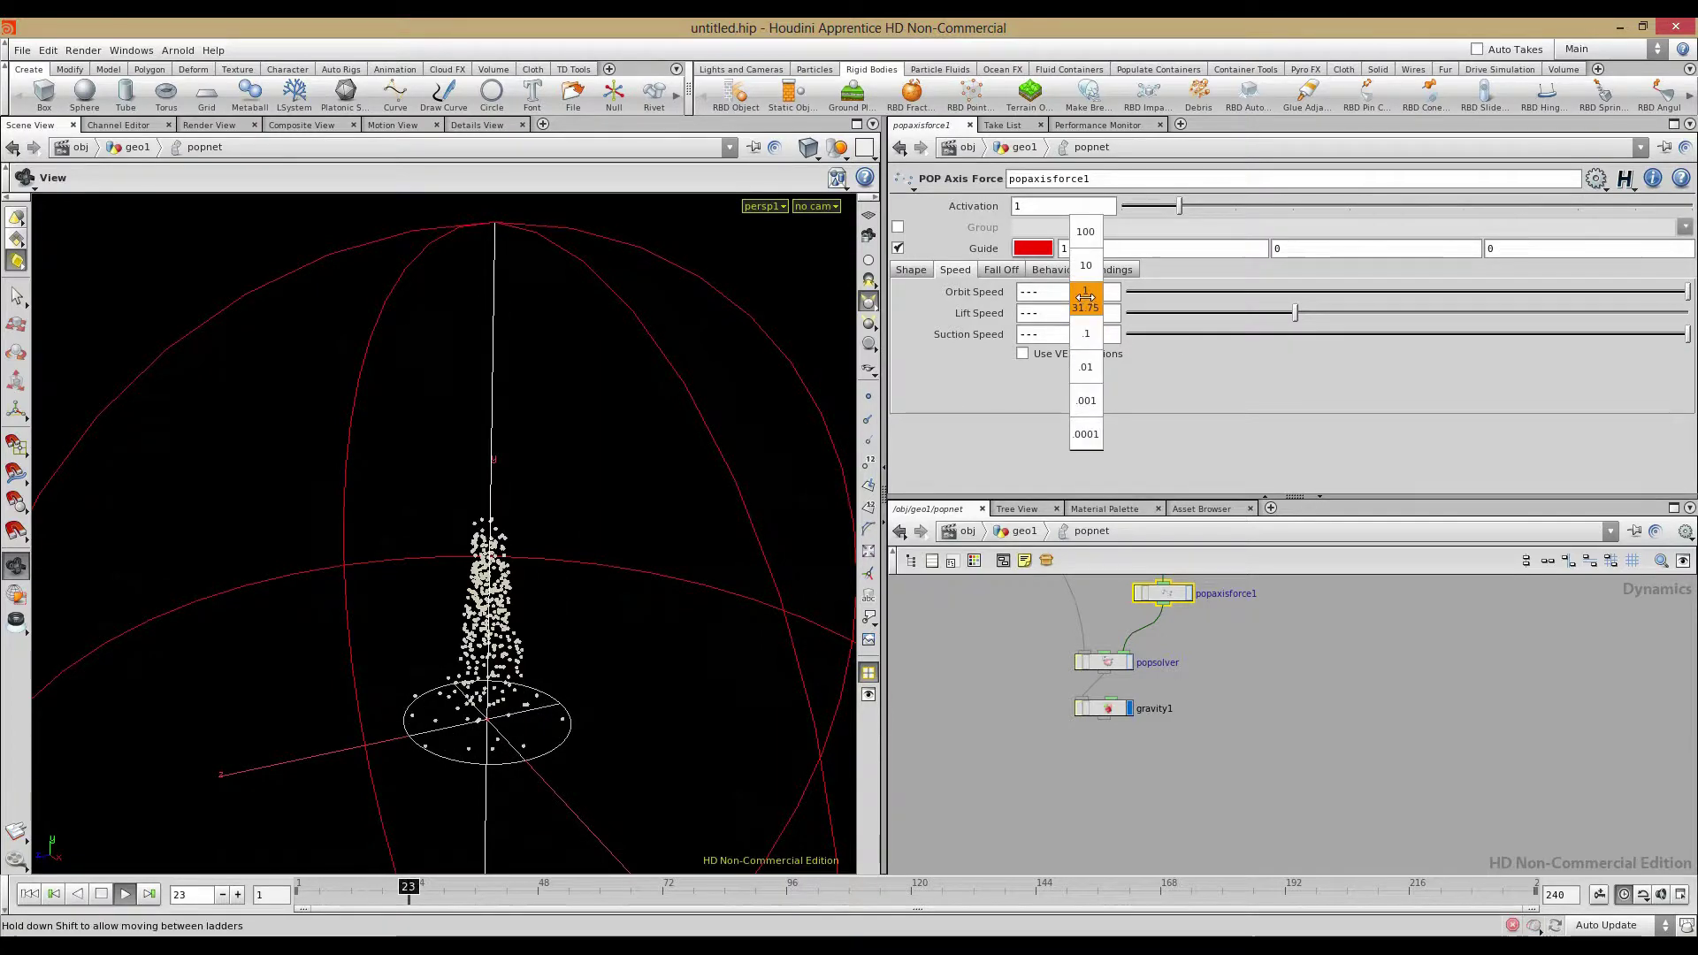
pyautogui.moveTo(955, 299); pyautogui.dragTo(938, 299, button='middle')
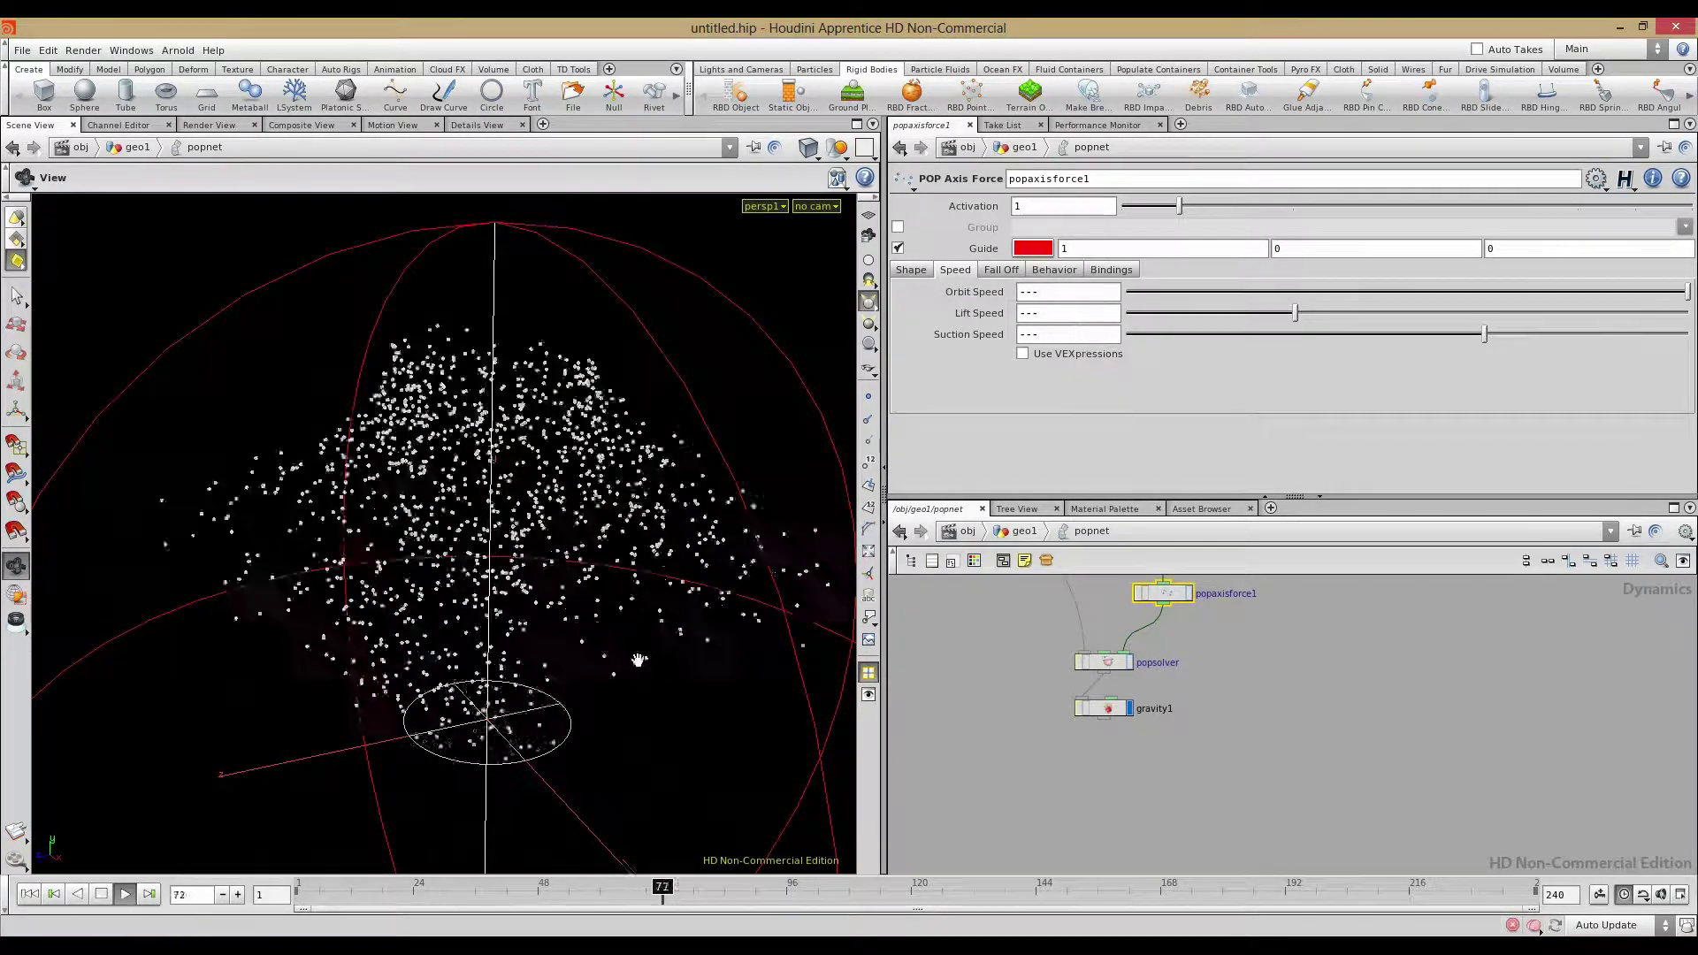
pyautogui.click(30, 896)
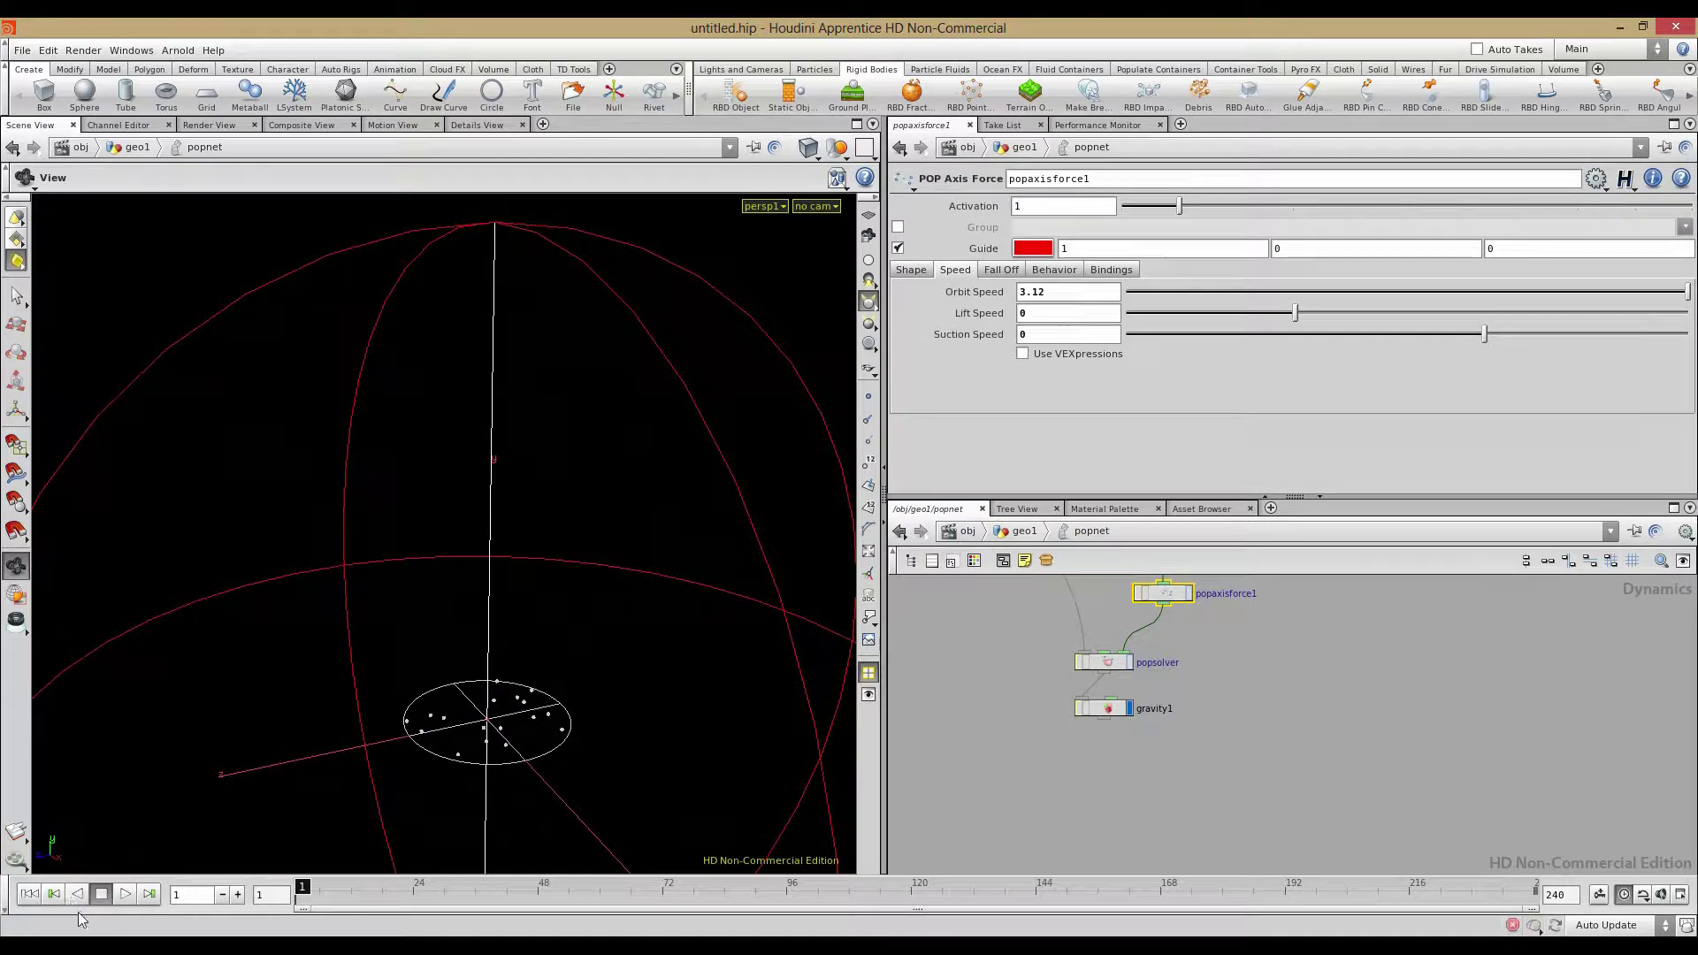
pyautogui.click(124, 894)
# Try Suction Speed values far beyond the slider's range on popaxisforce1, then drop it to slightly below the slider's maximum
pyautogui.moveTo(1078, 334); pyautogui.dragTo(1432, 319, button='middle')
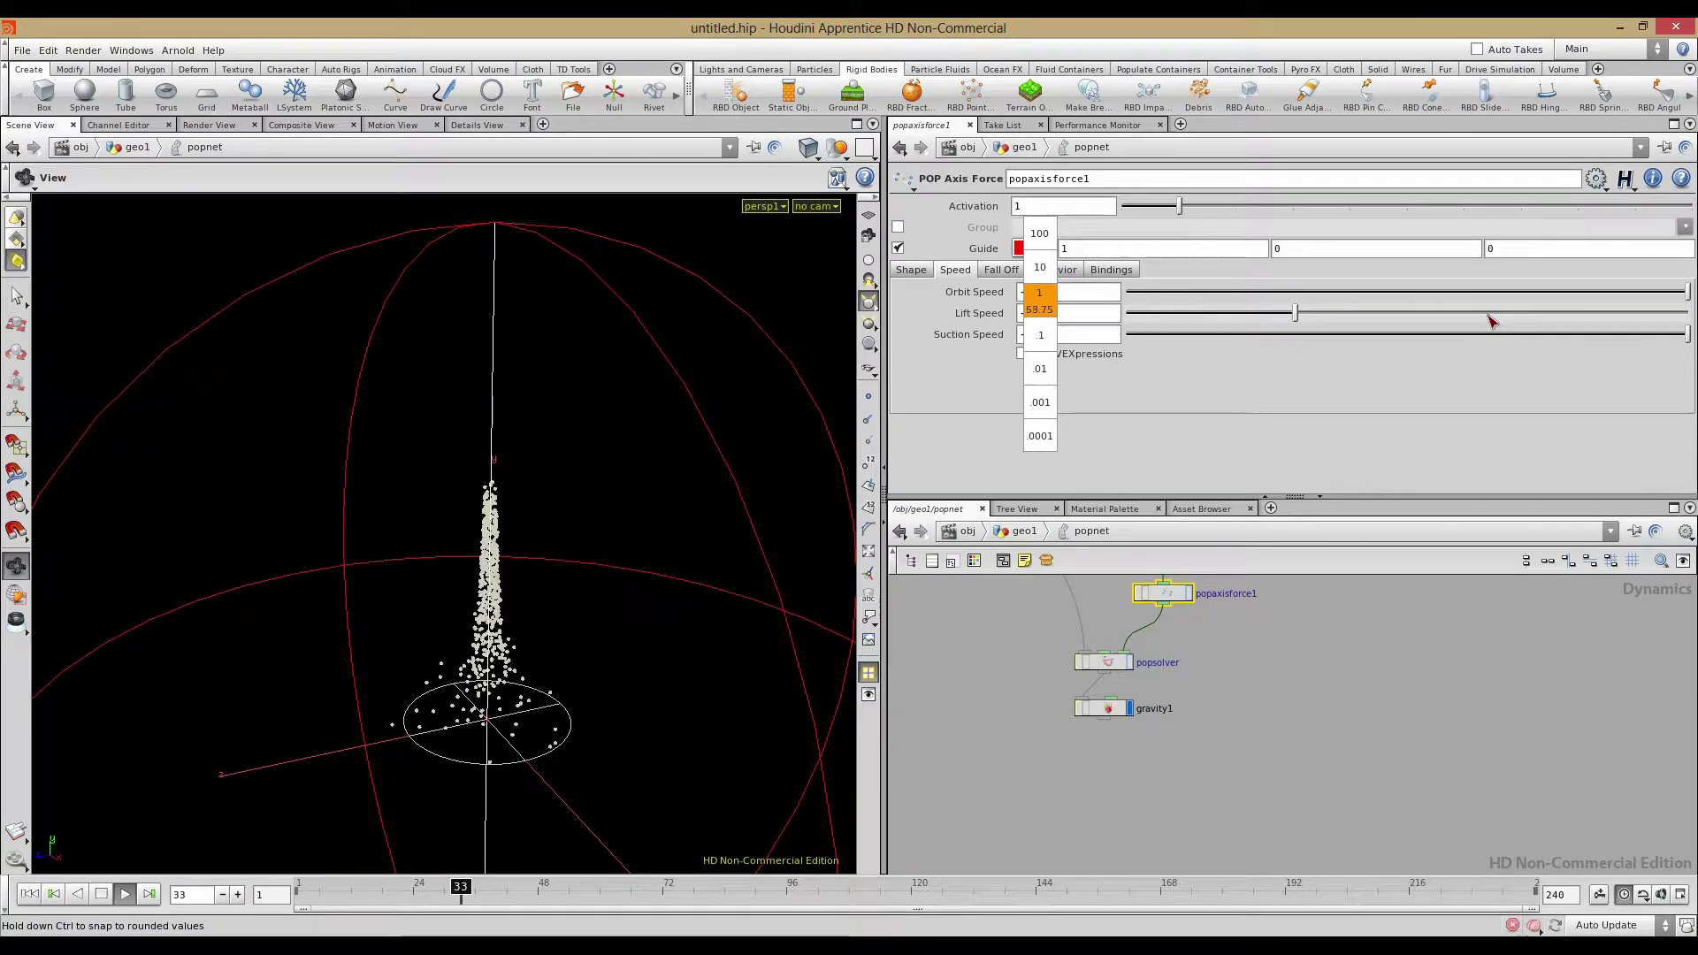
pyautogui.moveTo(1541, 326); pyautogui.dragTo(347, 348, button='middle')
pyautogui.moveTo(472, 358); pyautogui.dragTo(531, 385, button='middle')
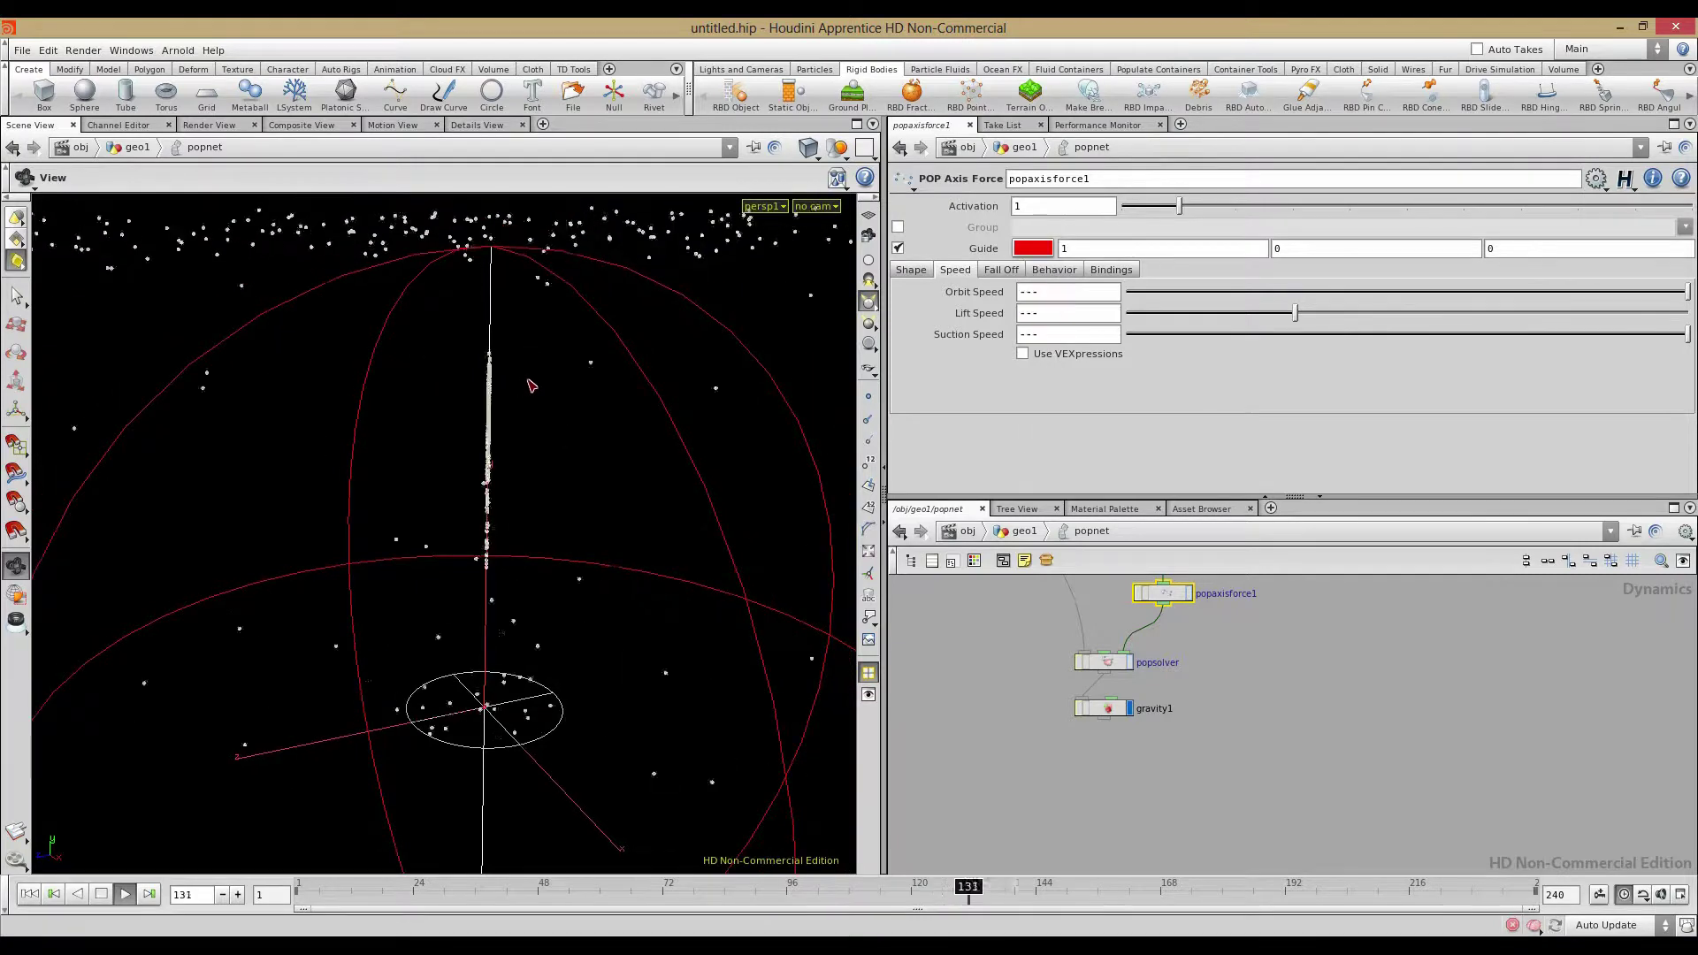
pyautogui.moveTo(1086, 326); pyautogui.dragTo(714, 332, button='middle')
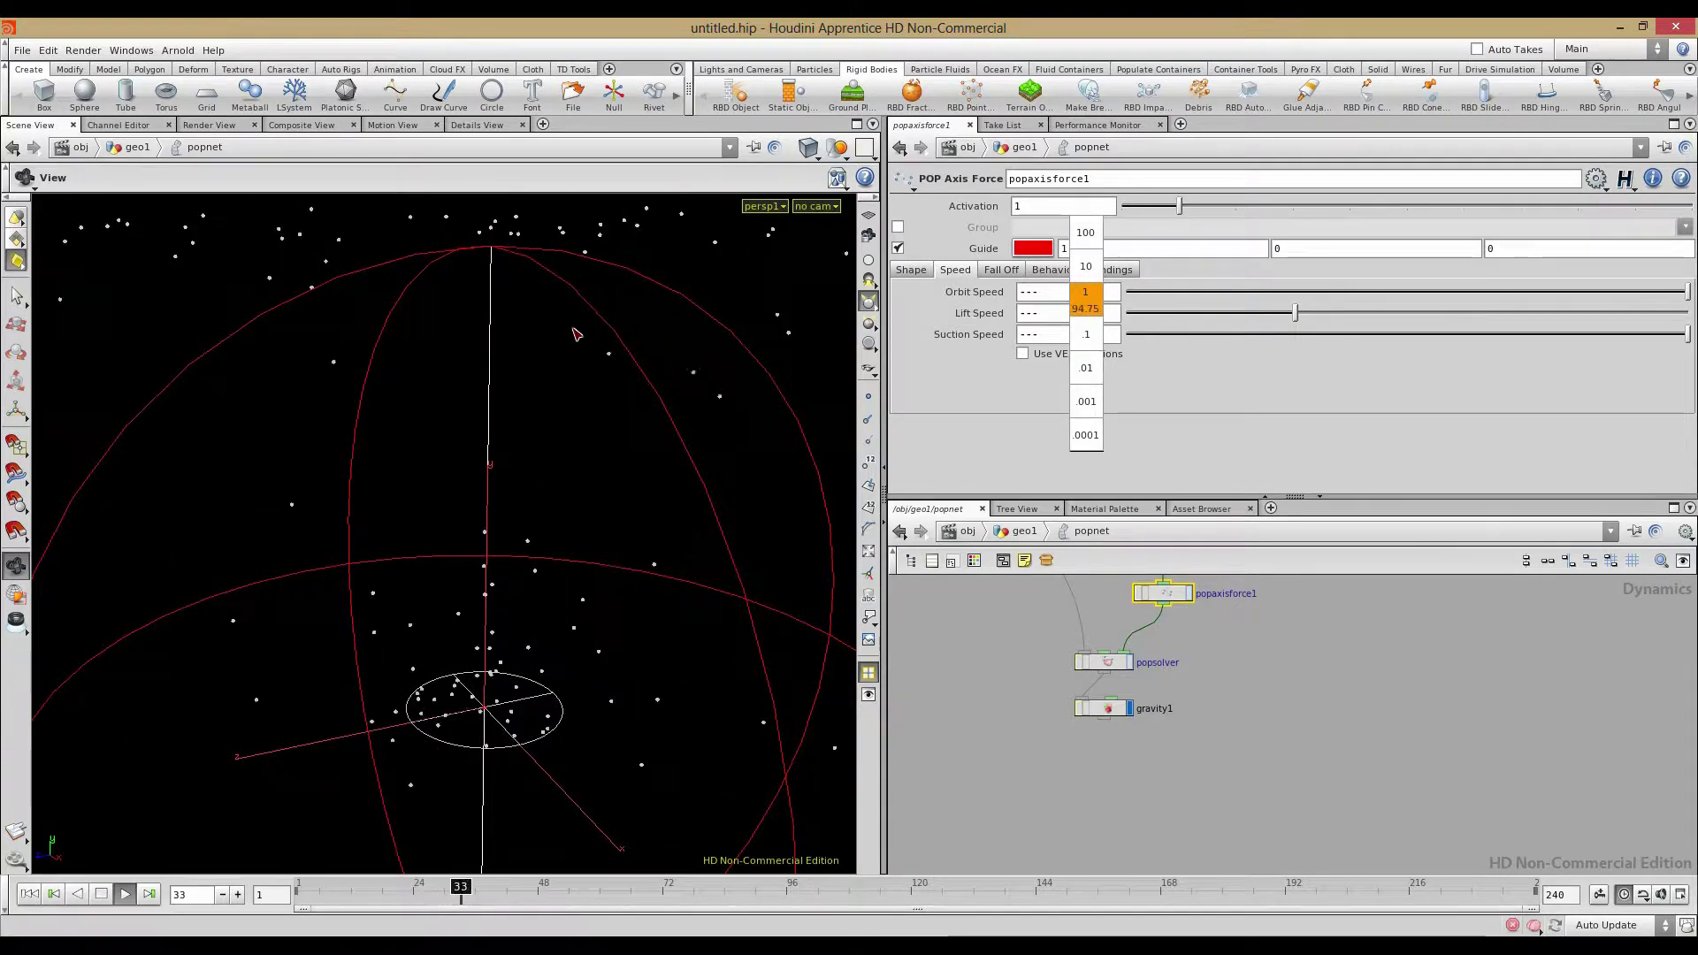
pyautogui.moveTo(1092, 334); pyautogui.dragTo(1426, 345, button='middle')
pyautogui.moveTo(1059, 334); pyautogui.dragTo(989, 272, button='middle')
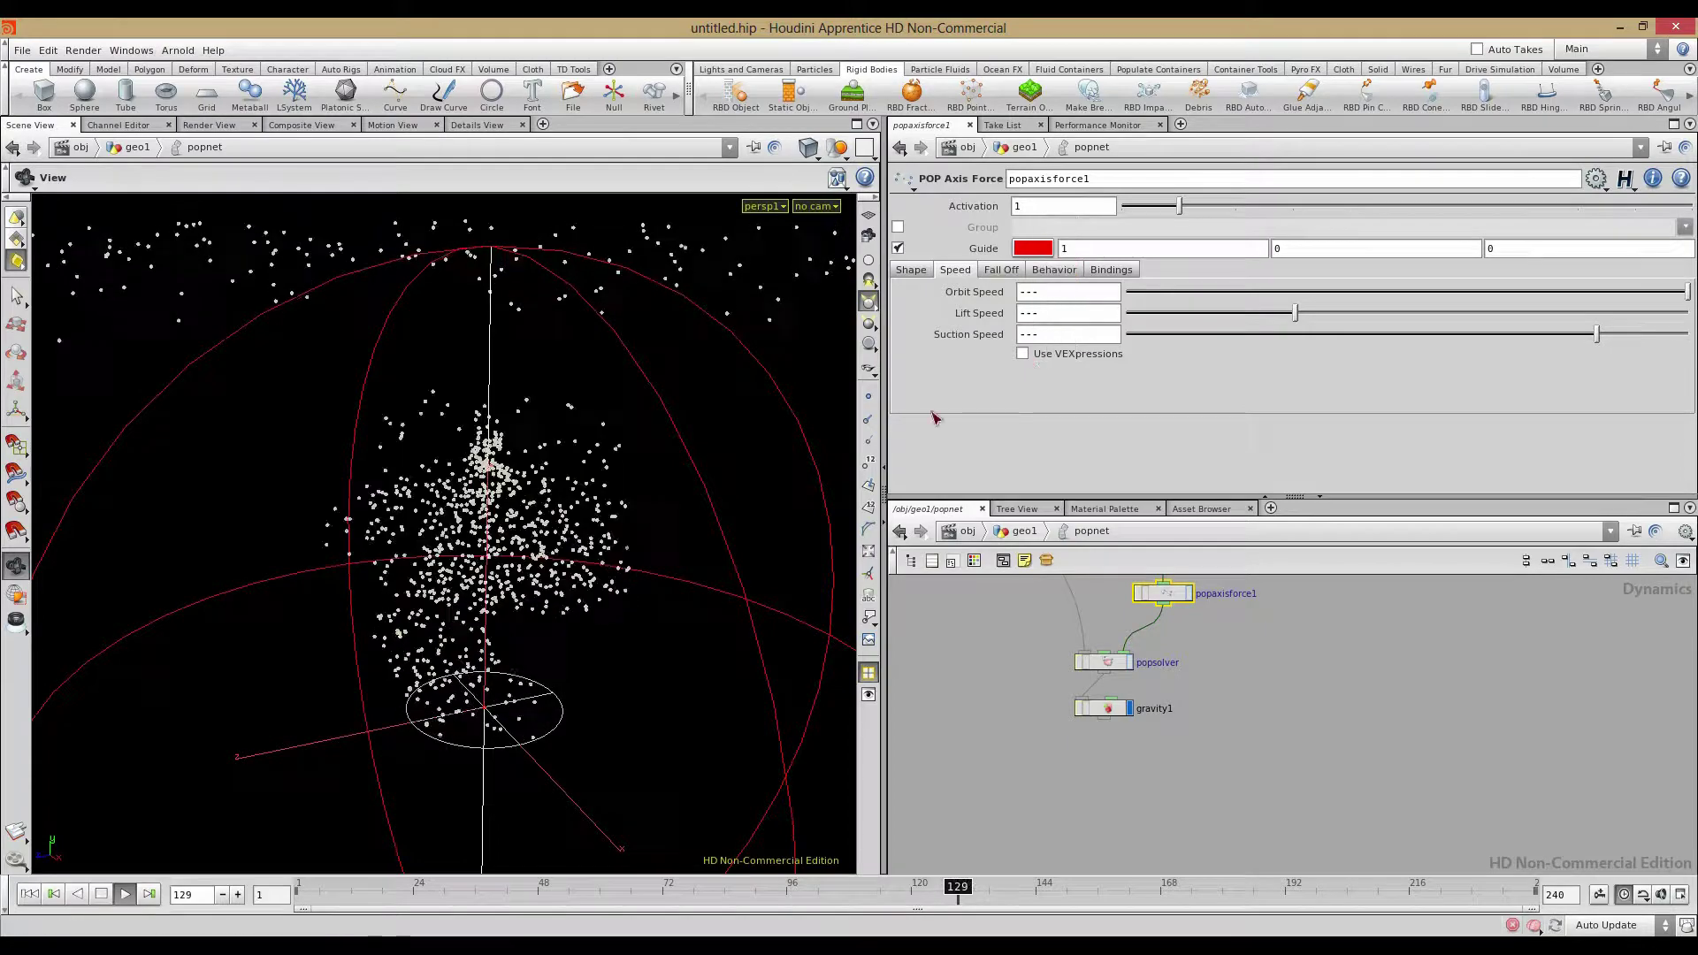
# Raise popaxisforce1's Suction Speed past the end of its slider and examine the whole particle column inside the guide sphere
pyautogui.moveTo(1042, 333); pyautogui.dragTo(1133, 310, button='middle')
pyautogui.scroll(-8, 360, 503)
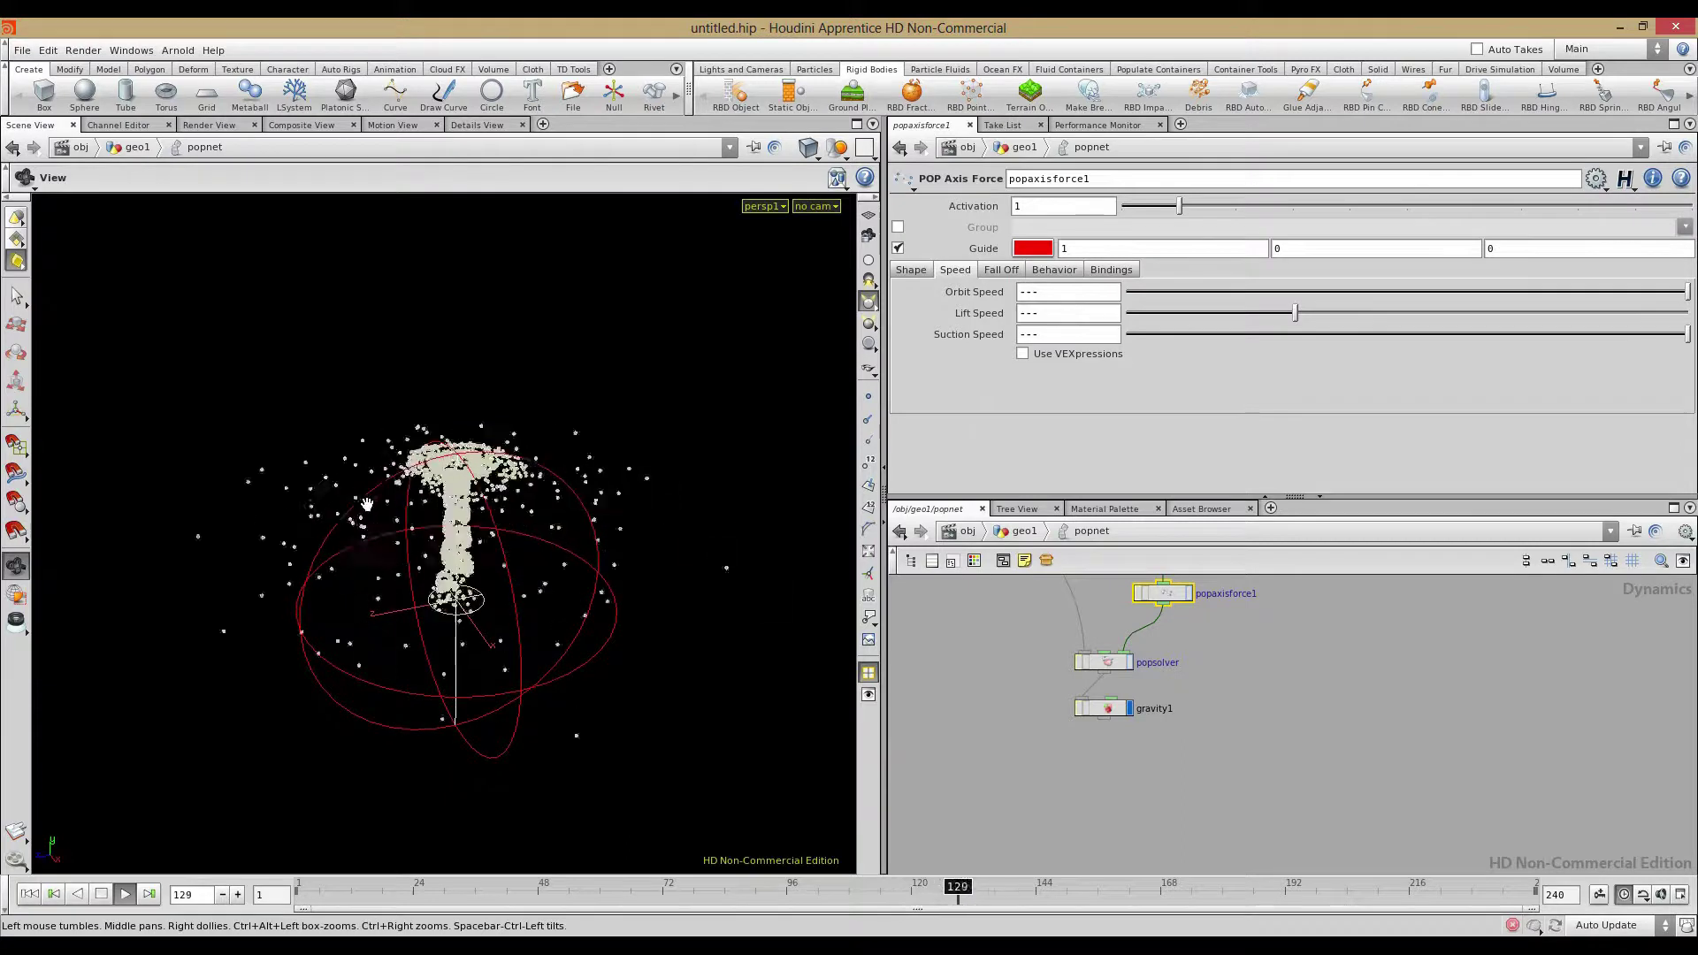
pyautogui.moveTo(431, 549); pyautogui.dragTo(528, 512)
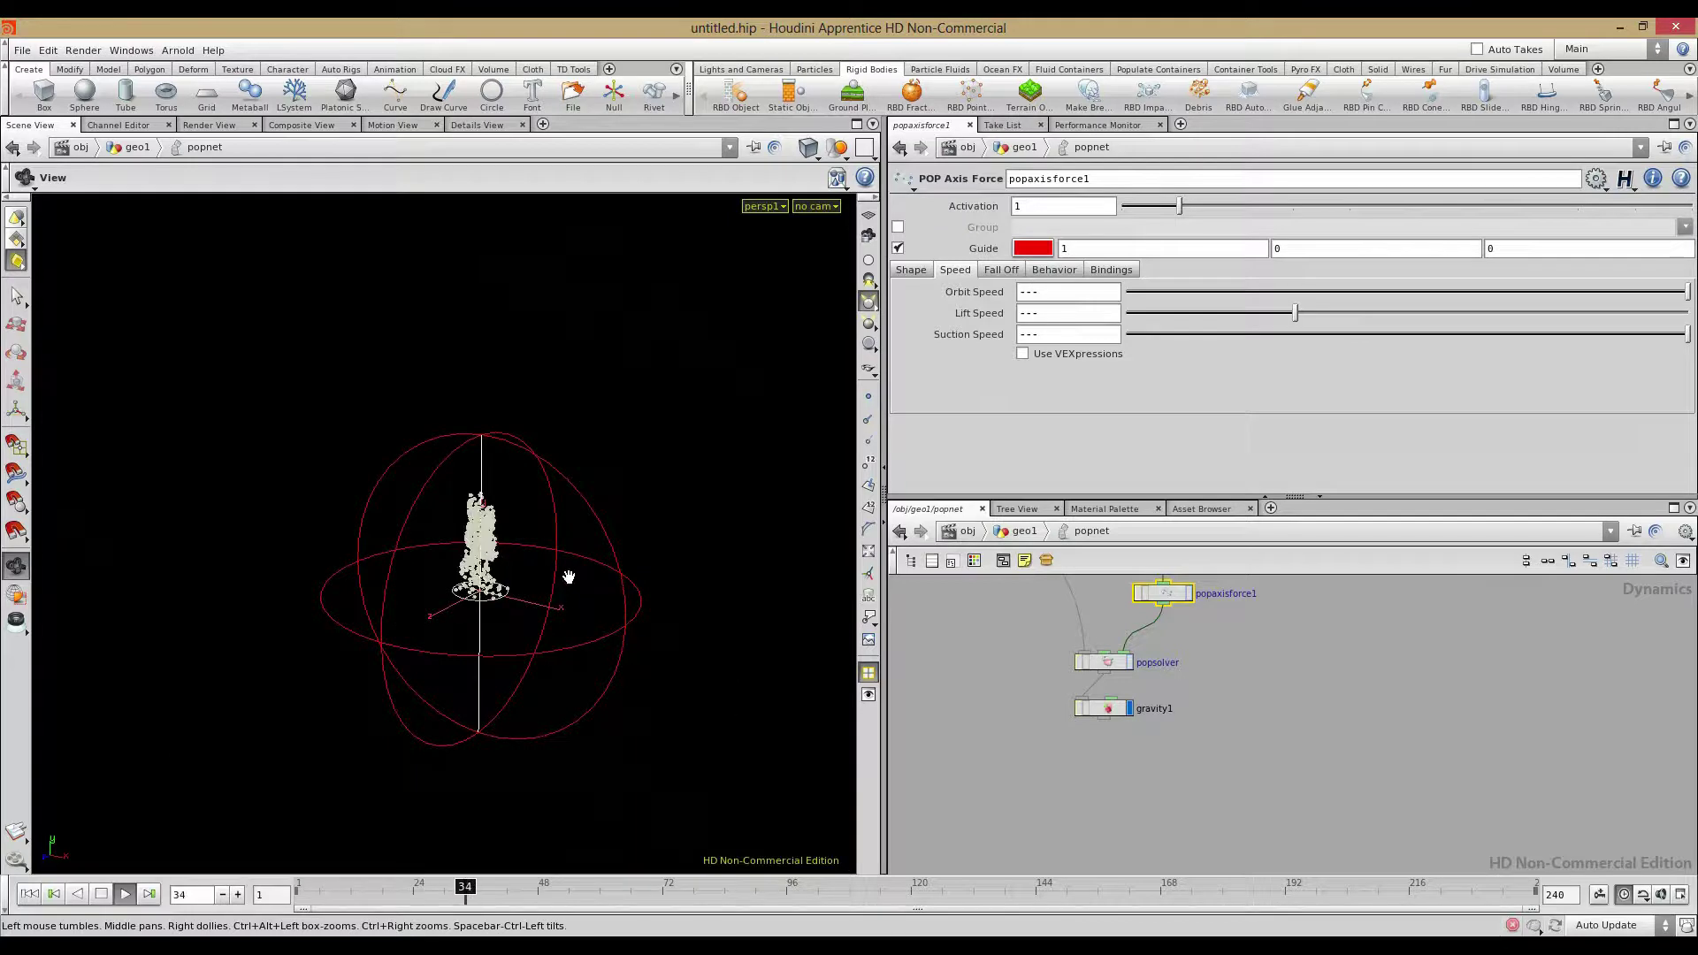
# Set the axis force sphere's Radius to 6.16 and its Height to the slider's maximum, and inspect the stretched guide with the particles
pyautogui.click(925, 273)
pyautogui.moveTo(1447, 357); pyautogui.dragTo(1689, 381)
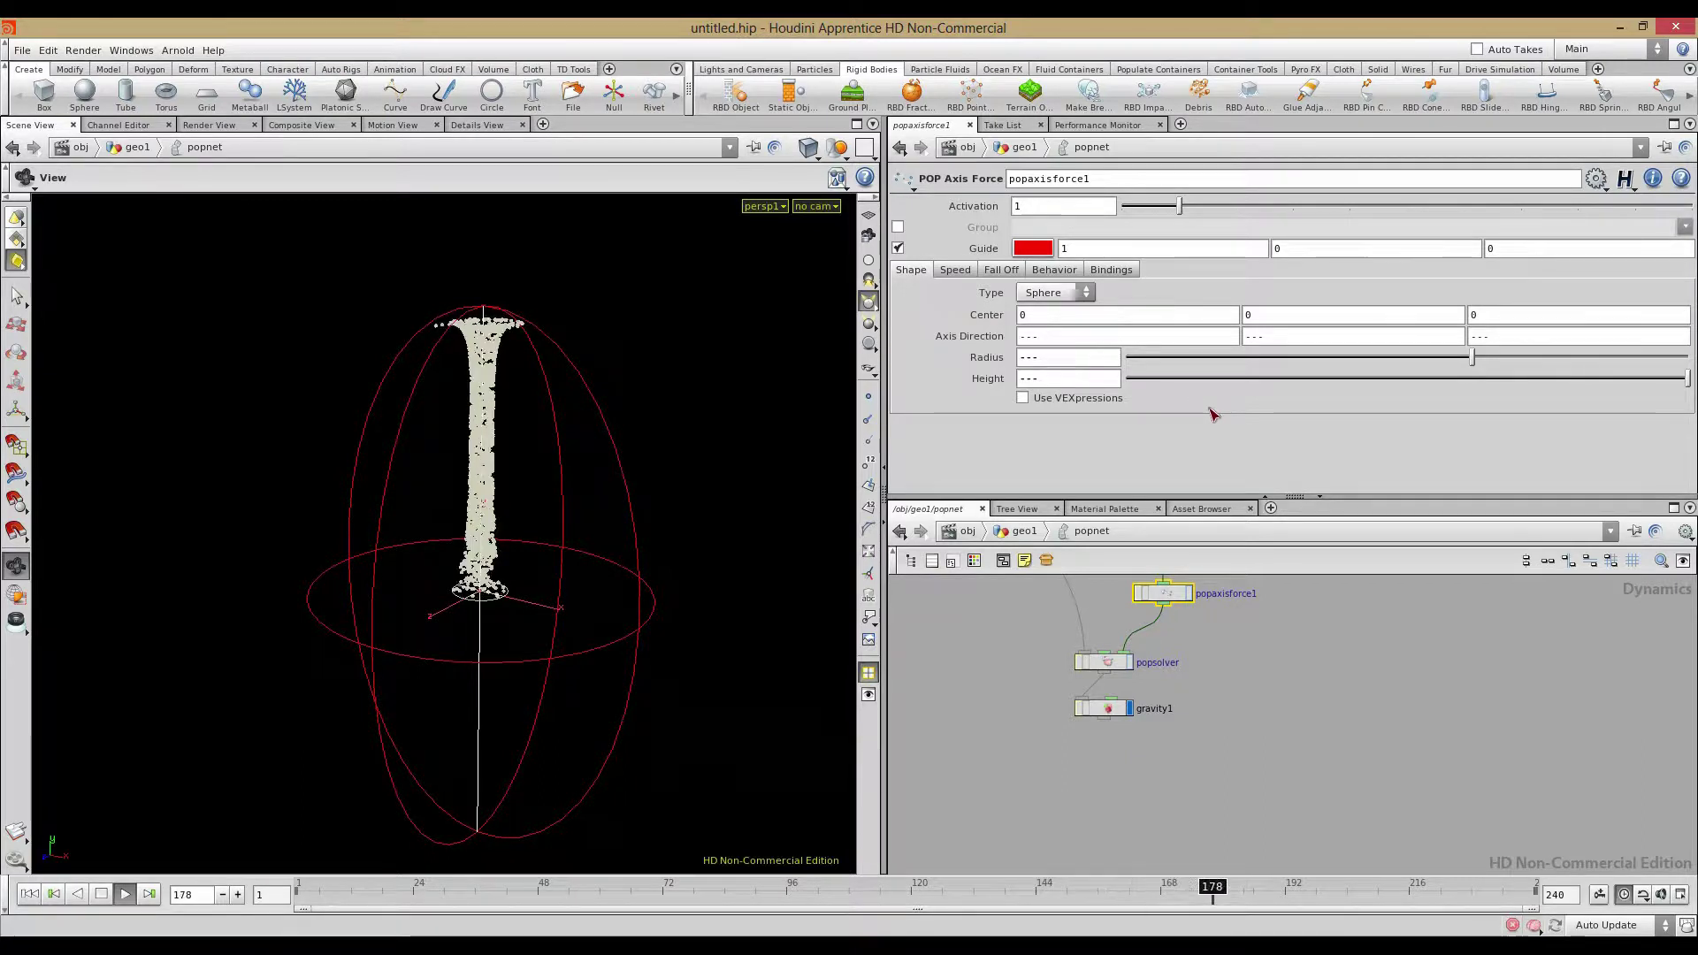
pyautogui.moveTo(390, 342); pyautogui.dragTo(390, 419)
pyautogui.moveTo(390, 418); pyautogui.dragTo(664, 391, button='right')
pyautogui.moveTo(664, 391); pyautogui.dragTo(607, 432)
pyautogui.moveTo(607, 433); pyautogui.dragTo(573, 511, button='middle')
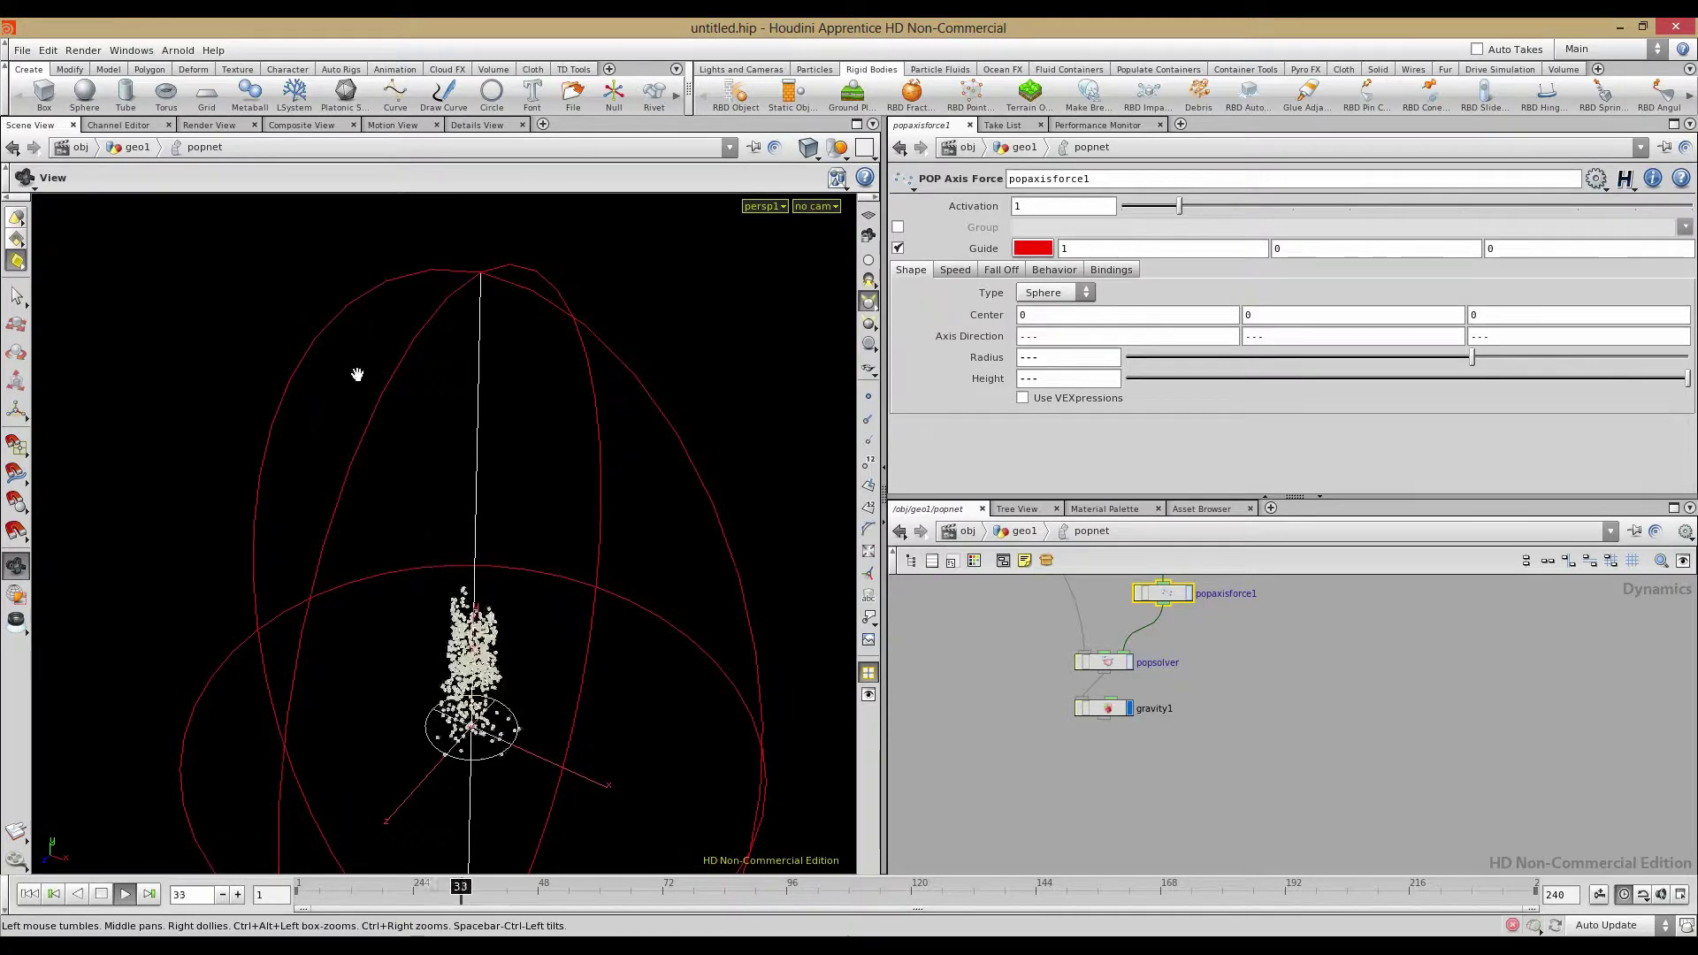
# Check popaxisforce1's fall-off and behavior settings and rewind the simulation to frame 1
pyautogui.click(1001, 270)
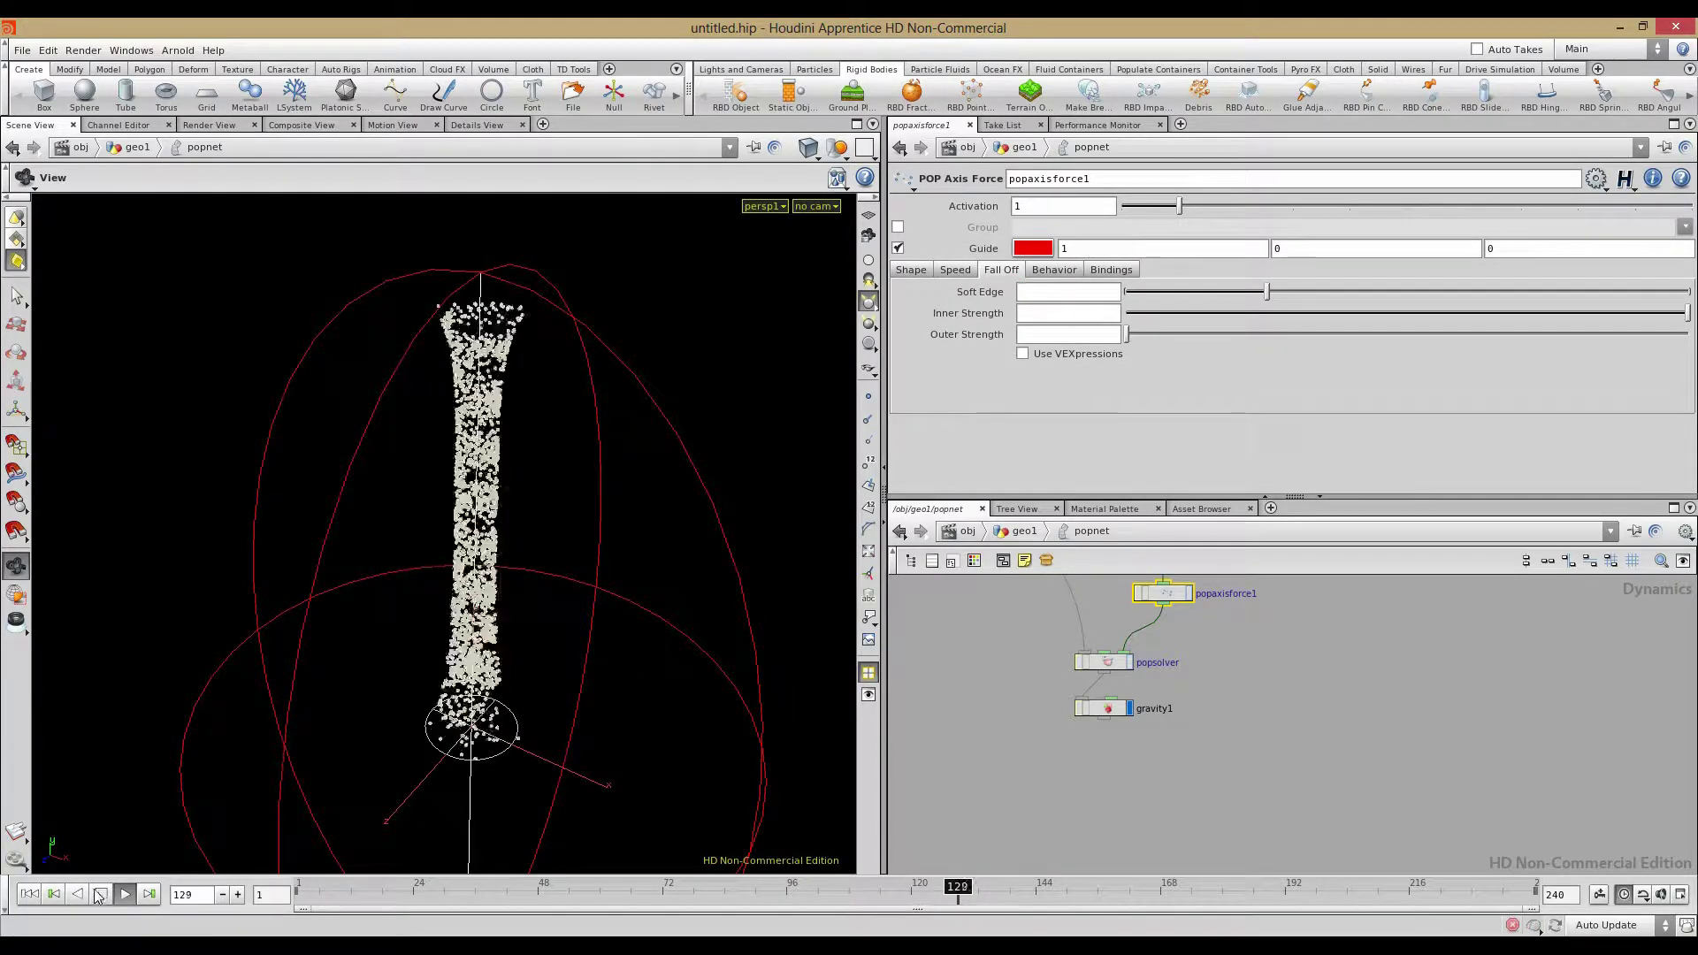
pyautogui.click(31, 895)
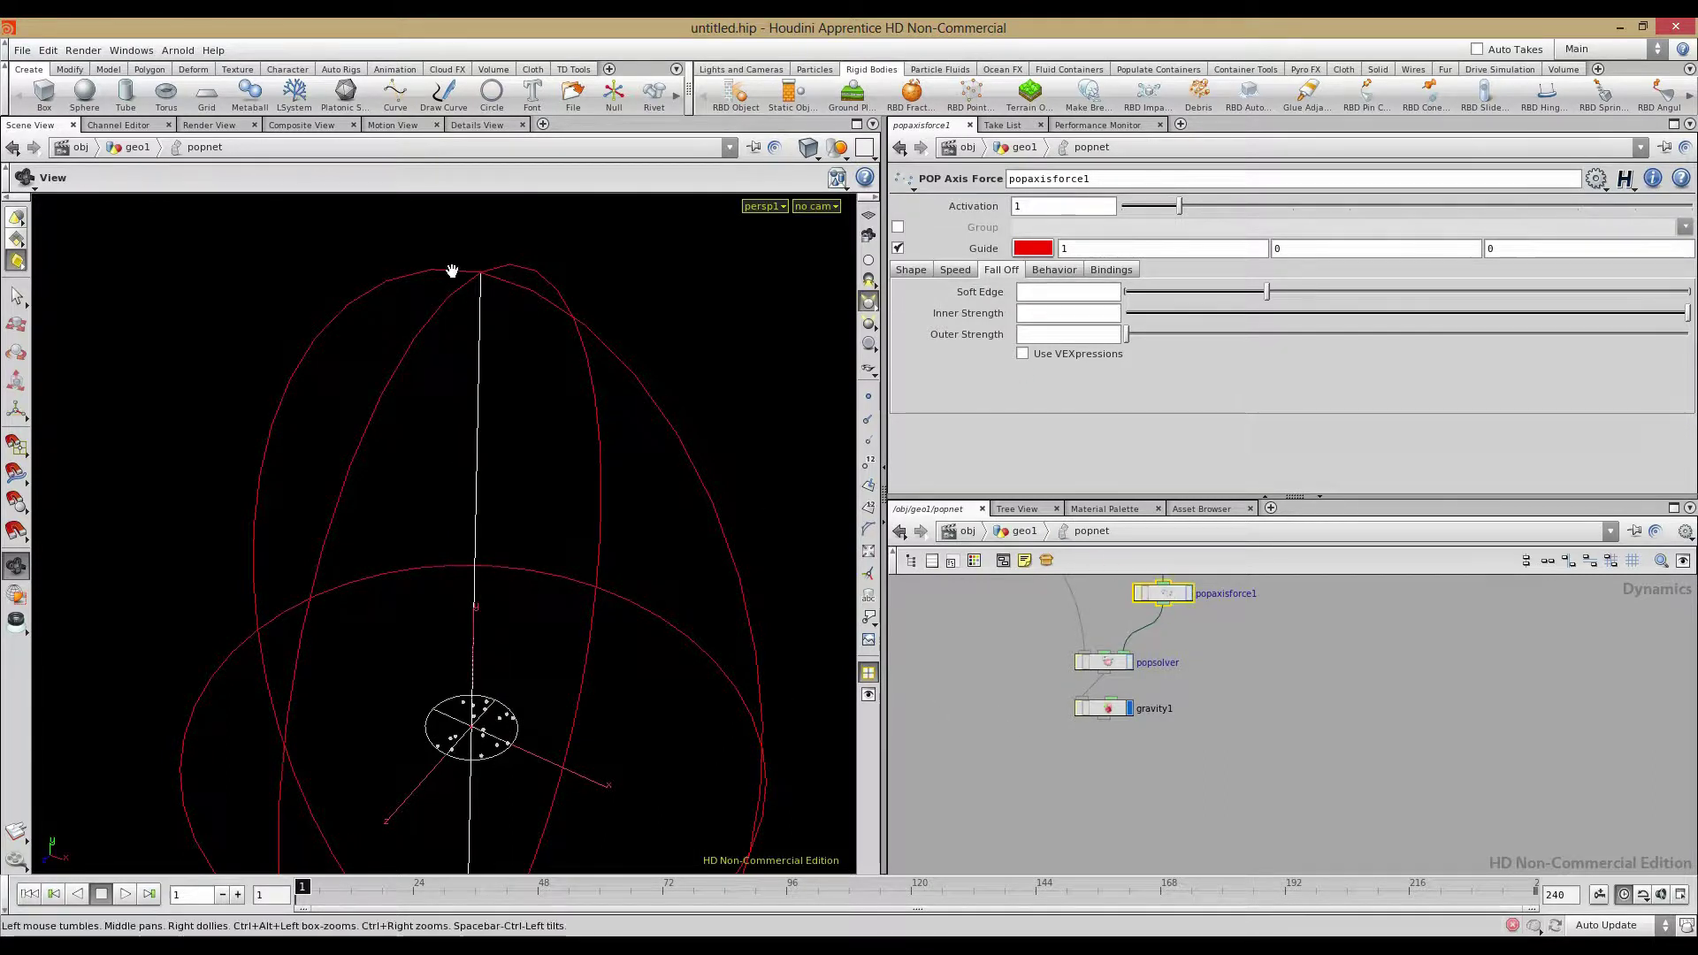
pyautogui.click(1054, 271)
pyautogui.click(1007, 271)
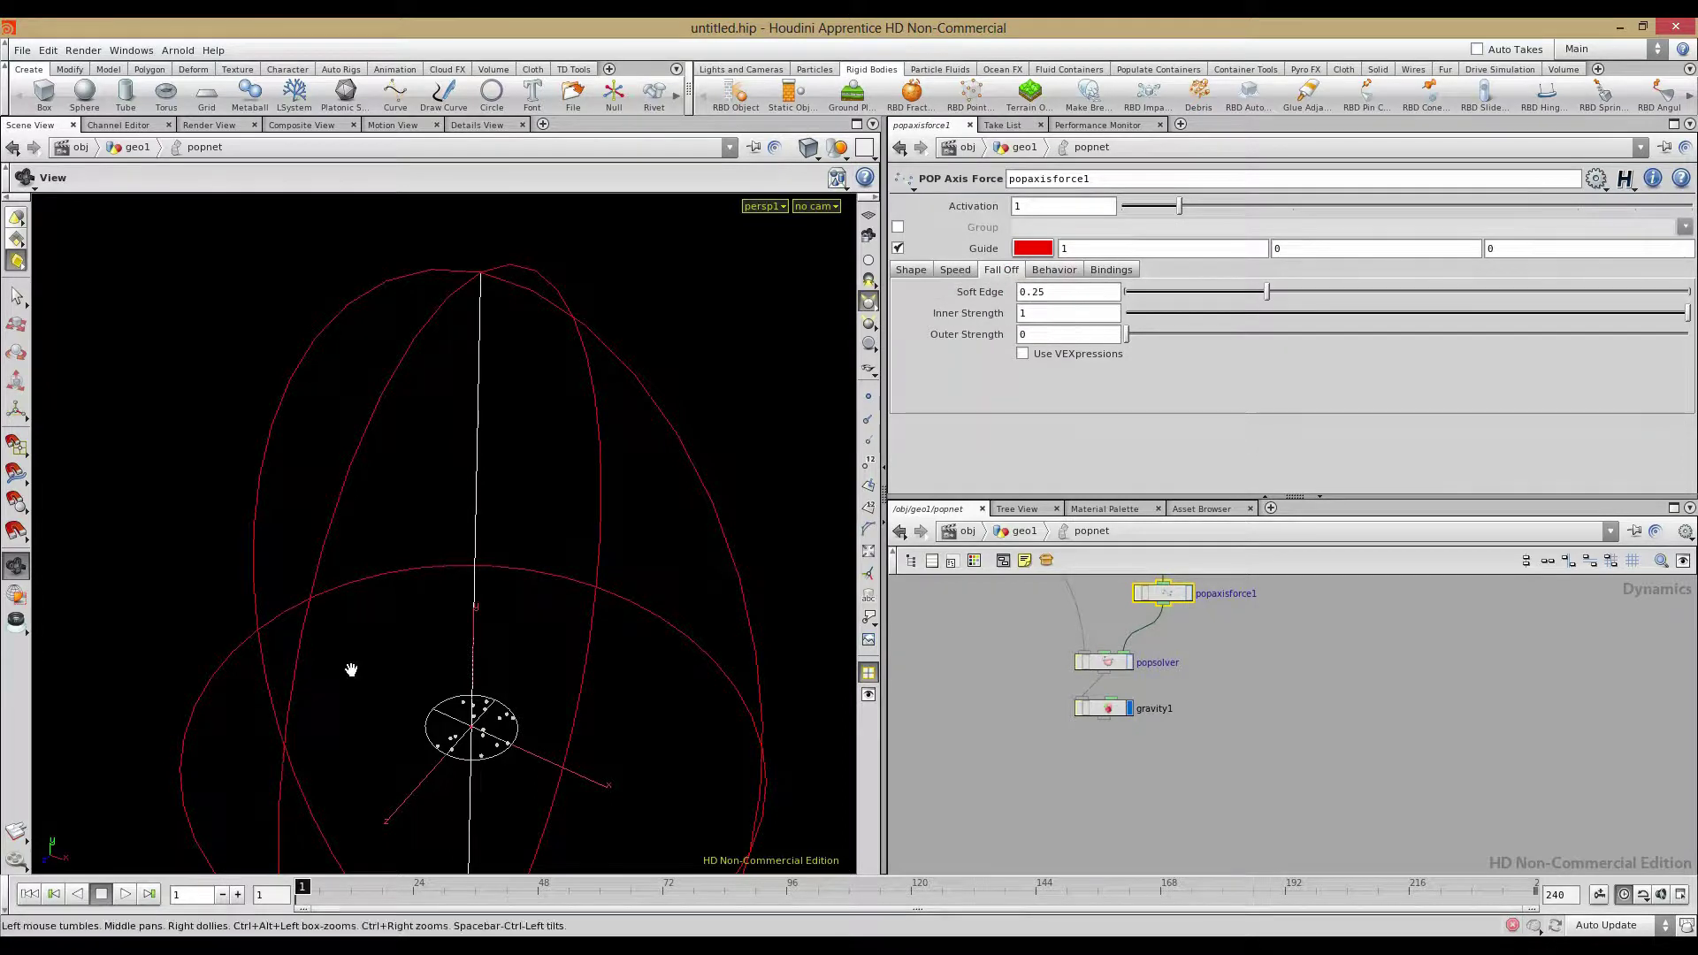
# Reduce the axis force sphere's Height to 5.31 and start the simulation playback
pyautogui.click(955, 270)
pyautogui.click(911, 270)
pyautogui.moveTo(1683, 381); pyautogui.dragTo(1423, 396)
pyautogui.moveTo(549, 671); pyautogui.dragTo(342, 660)
pyautogui.click(124, 895)
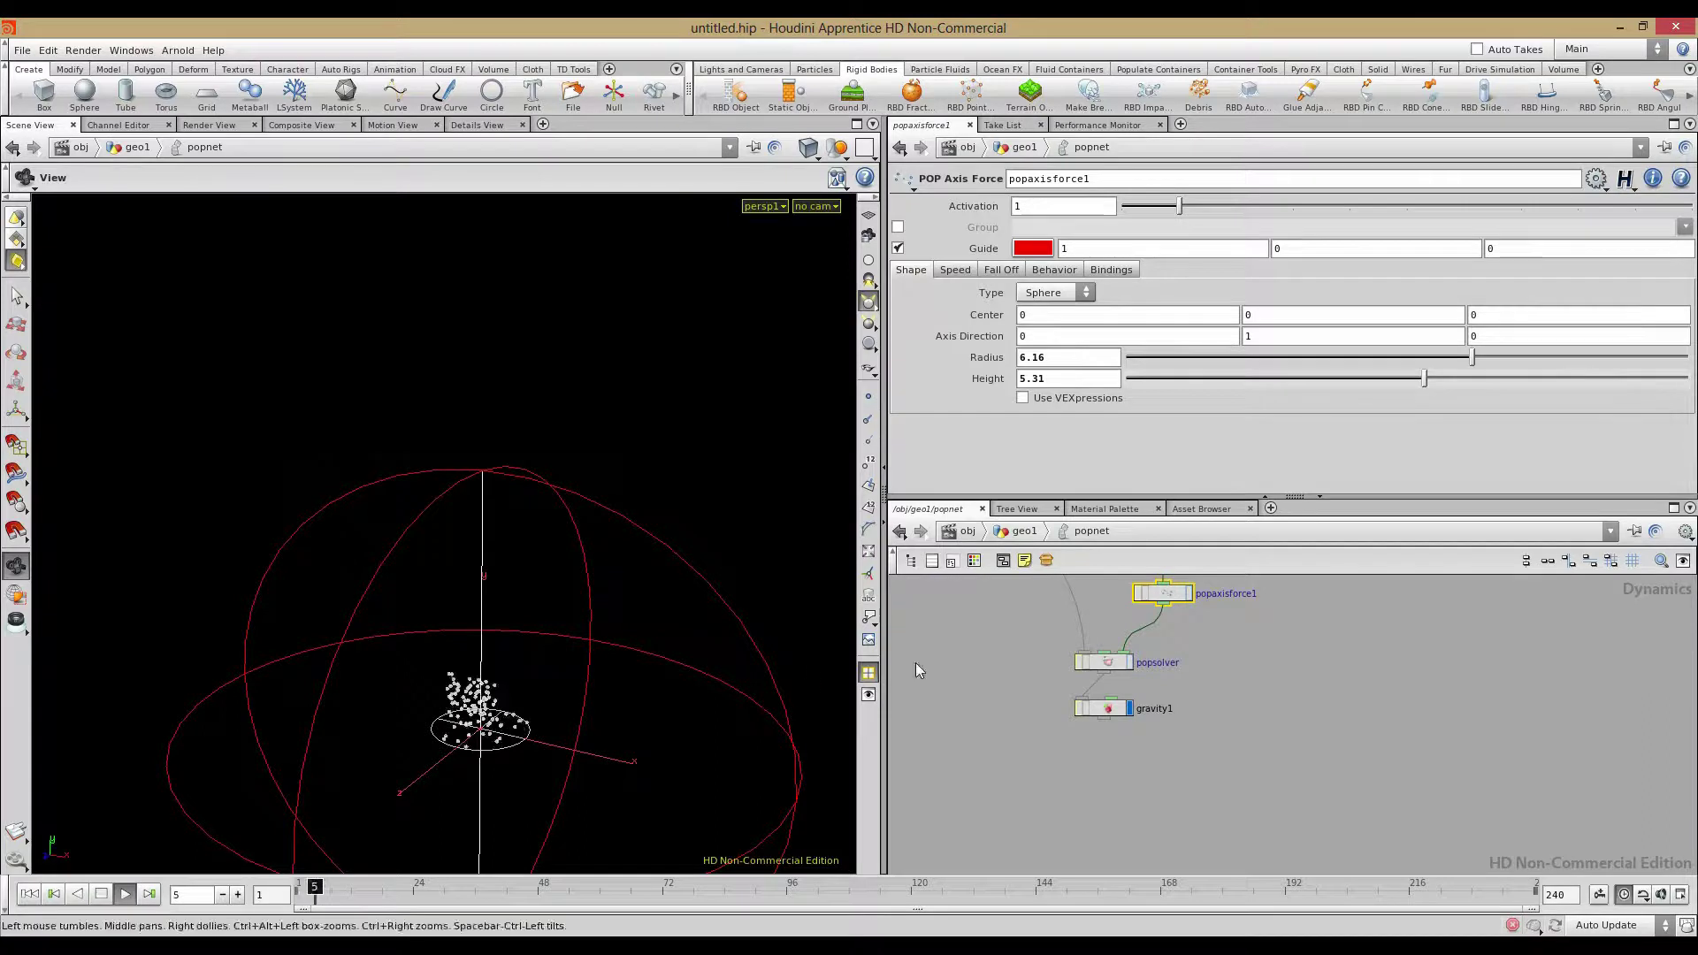
# Lower popaxisforce1's fall-off Soft Edge to the slider's minimum and examine the particles near the top of the guide sphere
pyautogui.click(1011, 272)
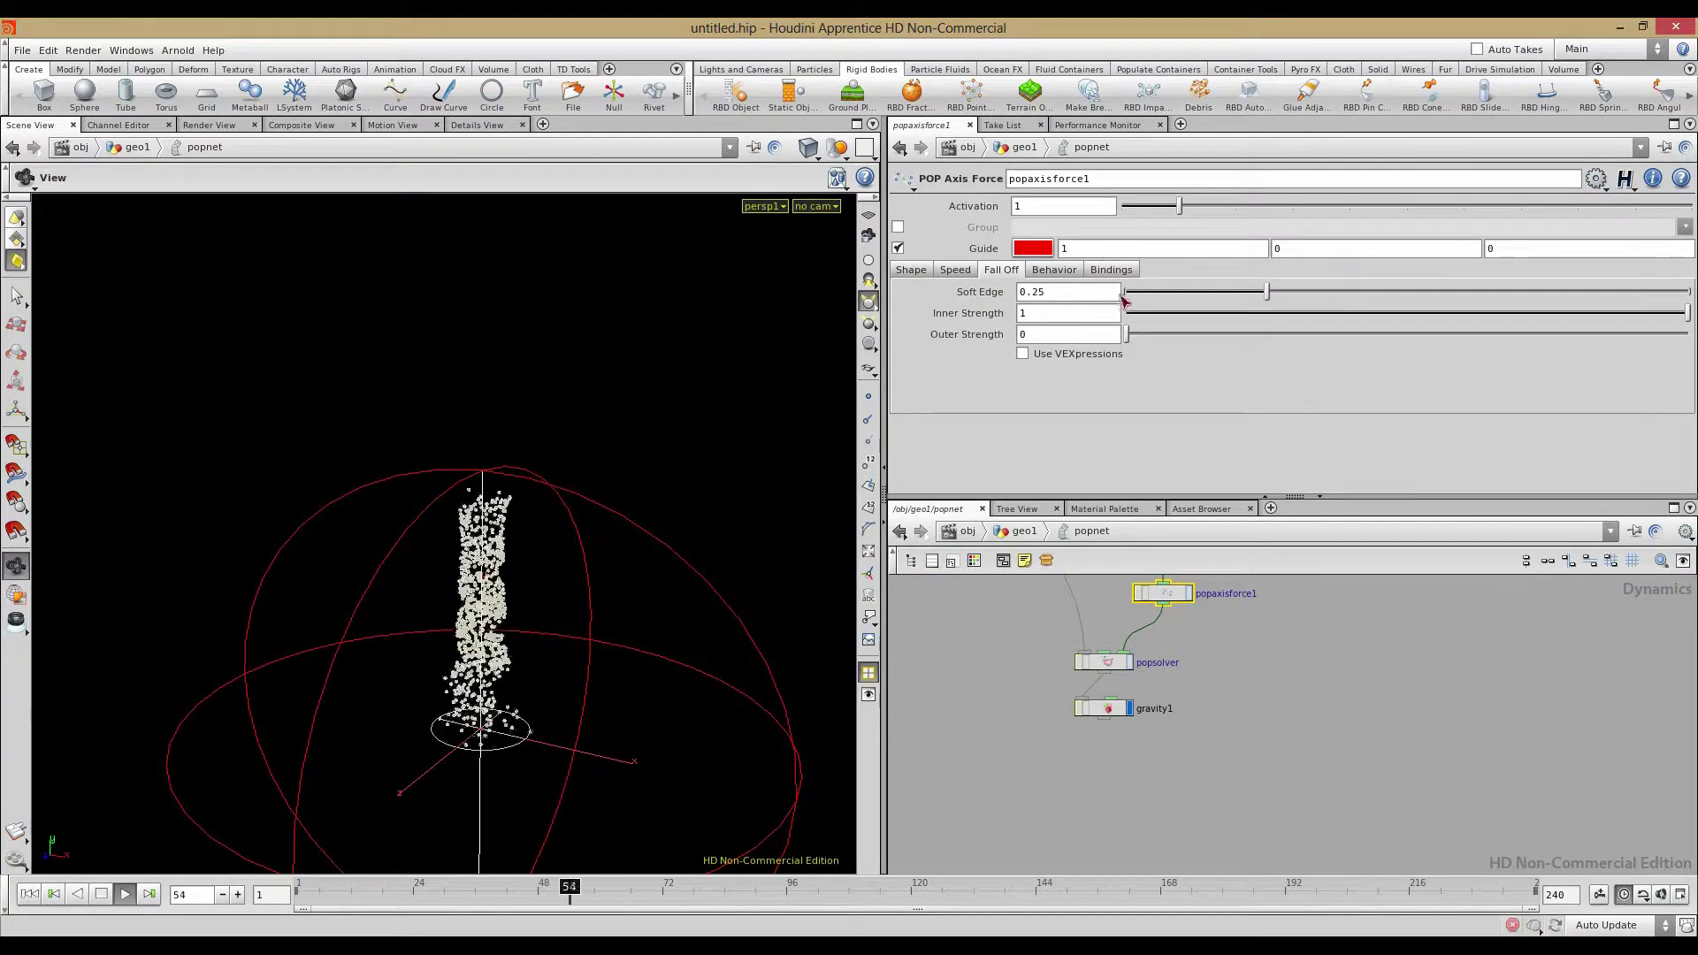
pyautogui.moveTo(1269, 297); pyautogui.dragTo(1692, 334)
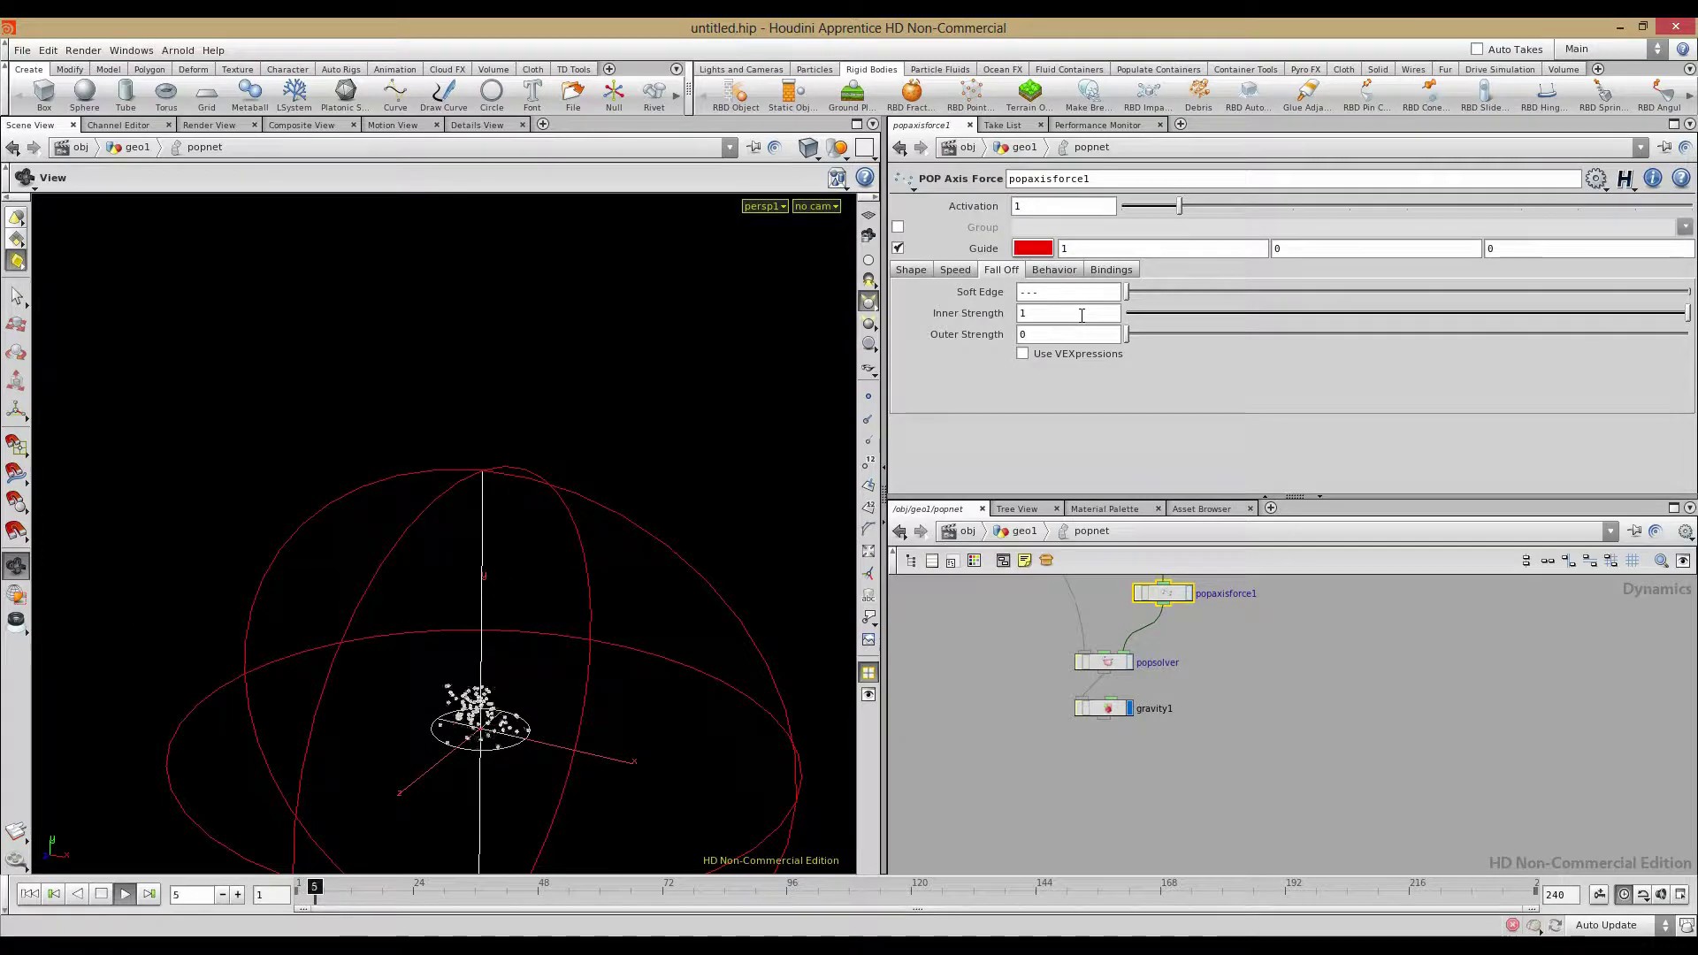
pyautogui.moveTo(492, 547); pyautogui.dragTo(456, 510)
pyautogui.moveTo(279, 482); pyautogui.dragTo(560, 506, button='right')
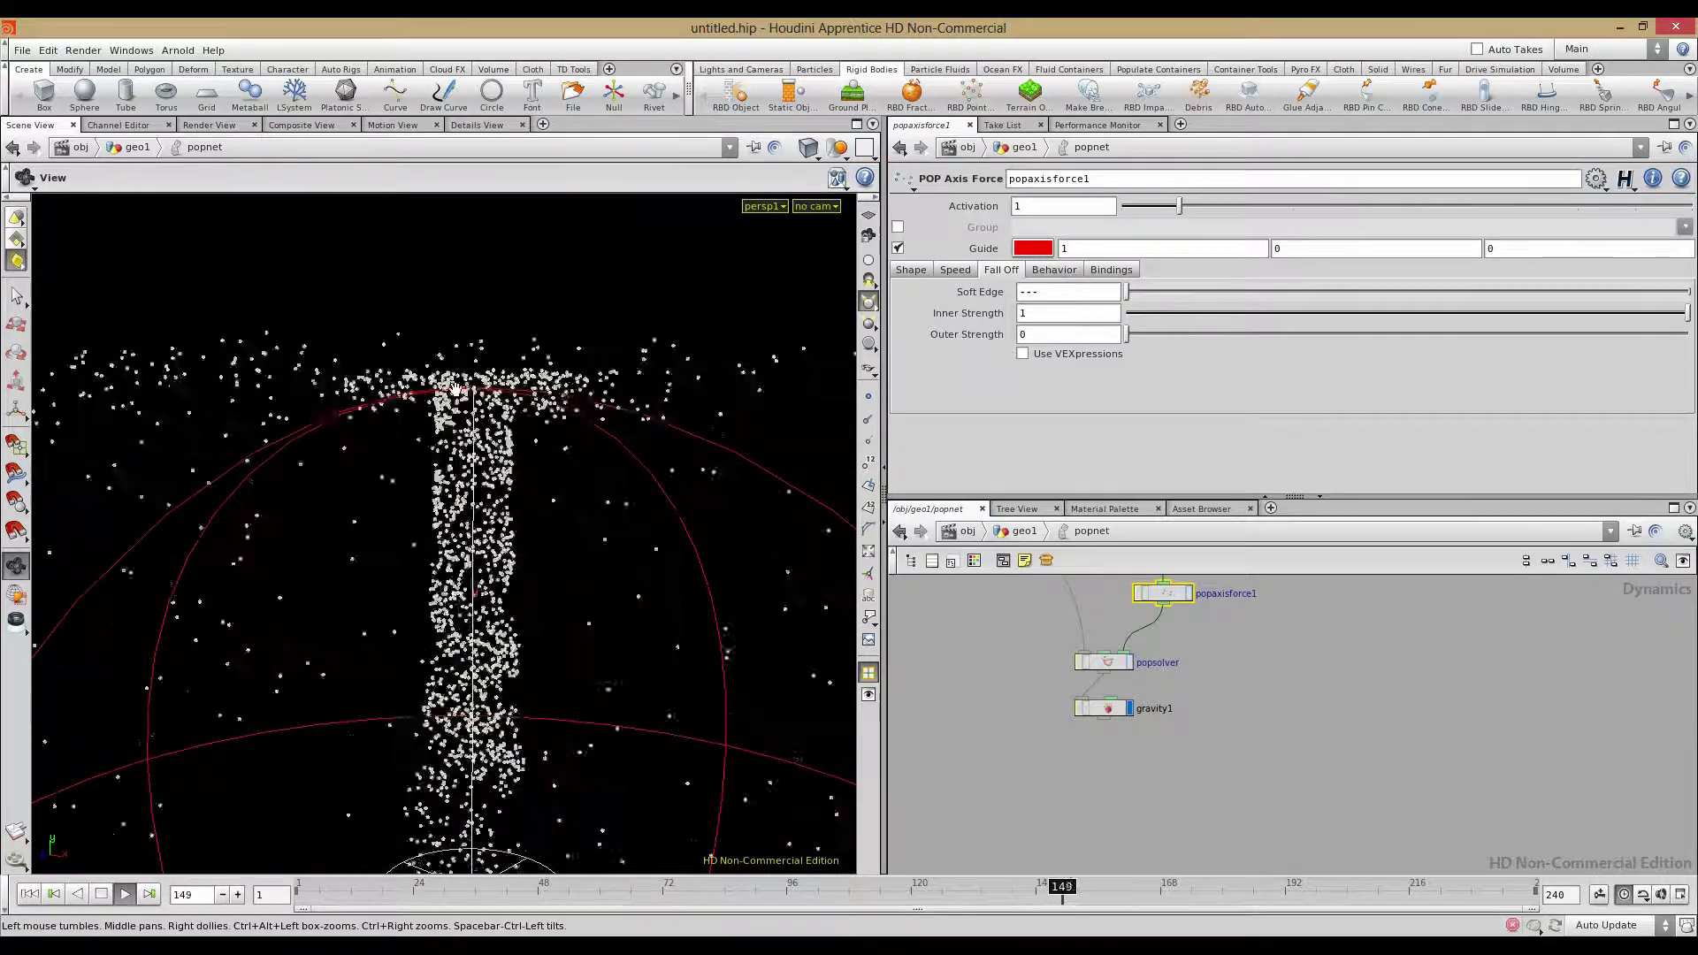
# Raise popaxisforce1's Soft Edge to slightly more than half of its slider and examine how the particles spread near the sphere's top
pyautogui.moveTo(1141, 294); pyautogui.dragTo(1198, 295)
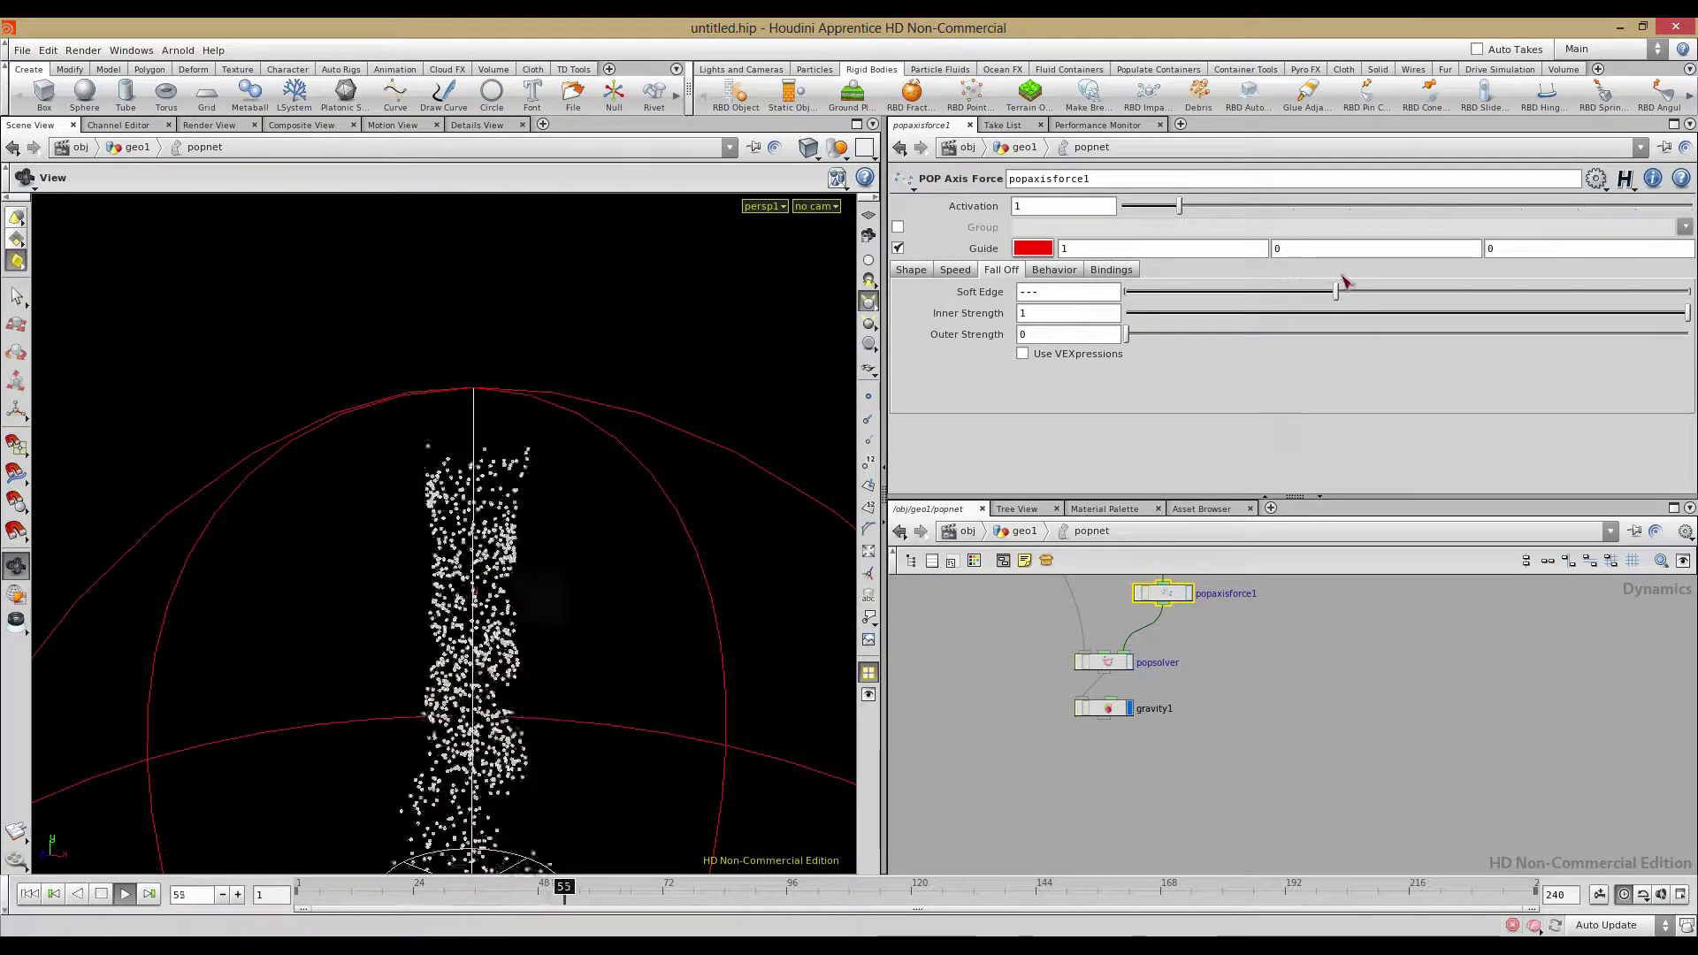
pyautogui.moveTo(1438, 282); pyautogui.dragTo(1687, 280)
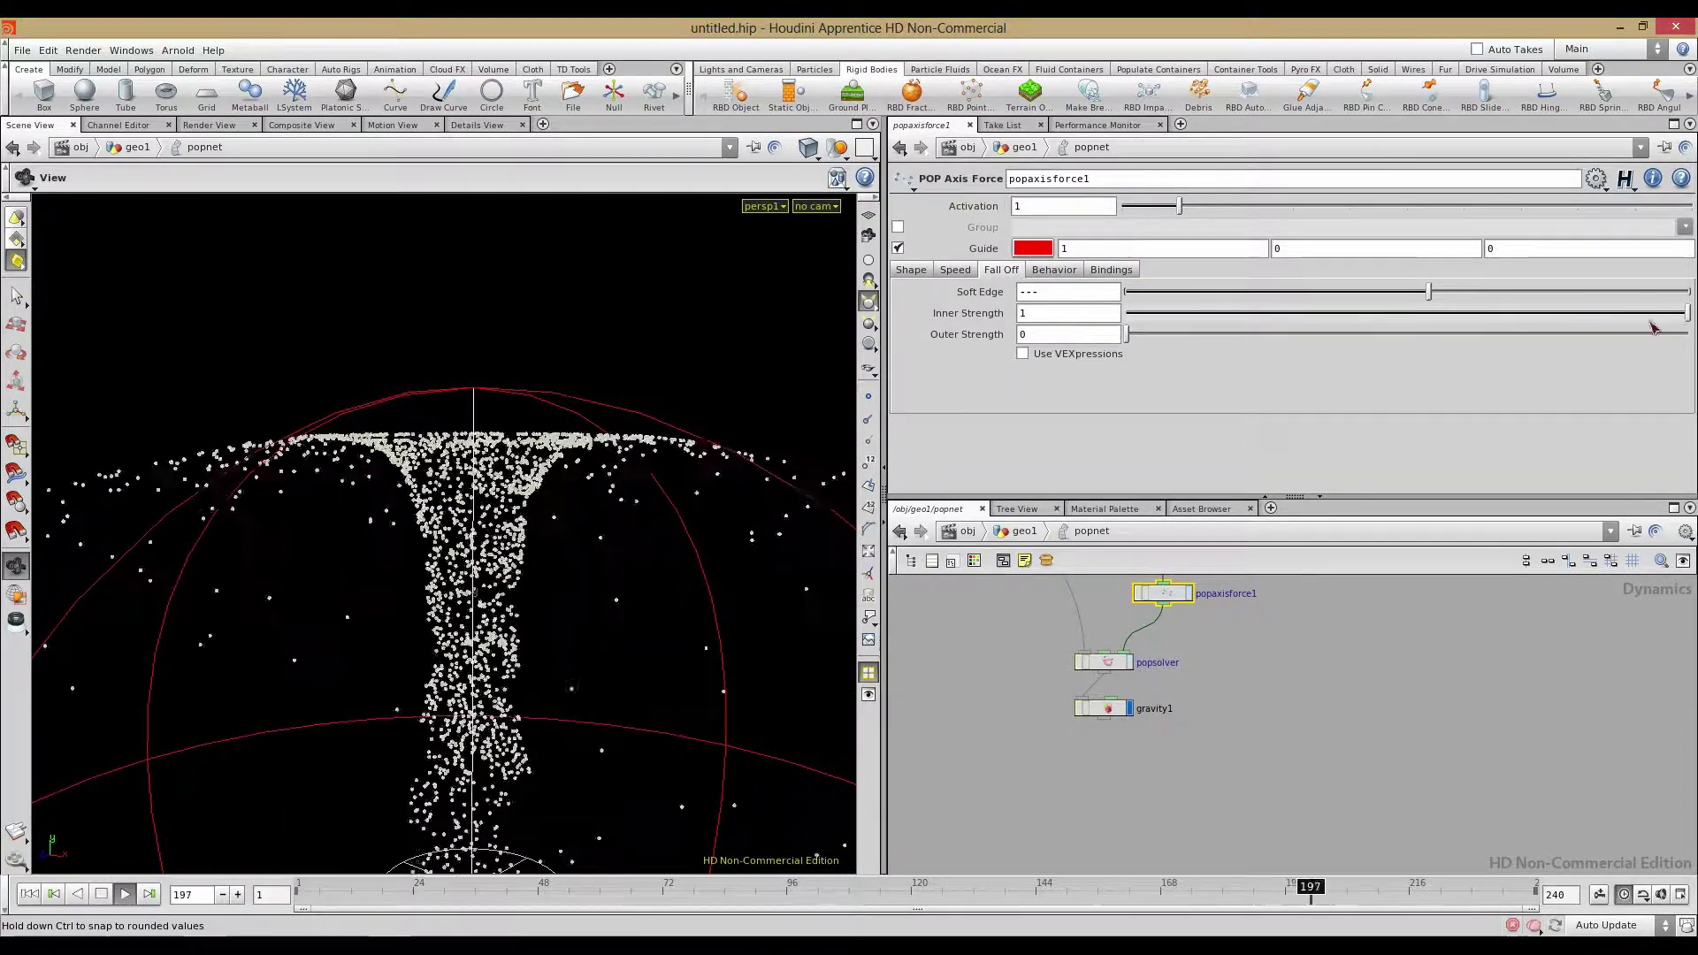
pyautogui.moveTo(530, 522); pyautogui.dragTo(566, 602)
pyautogui.moveTo(566, 601); pyautogui.dragTo(506, 515, button='right')
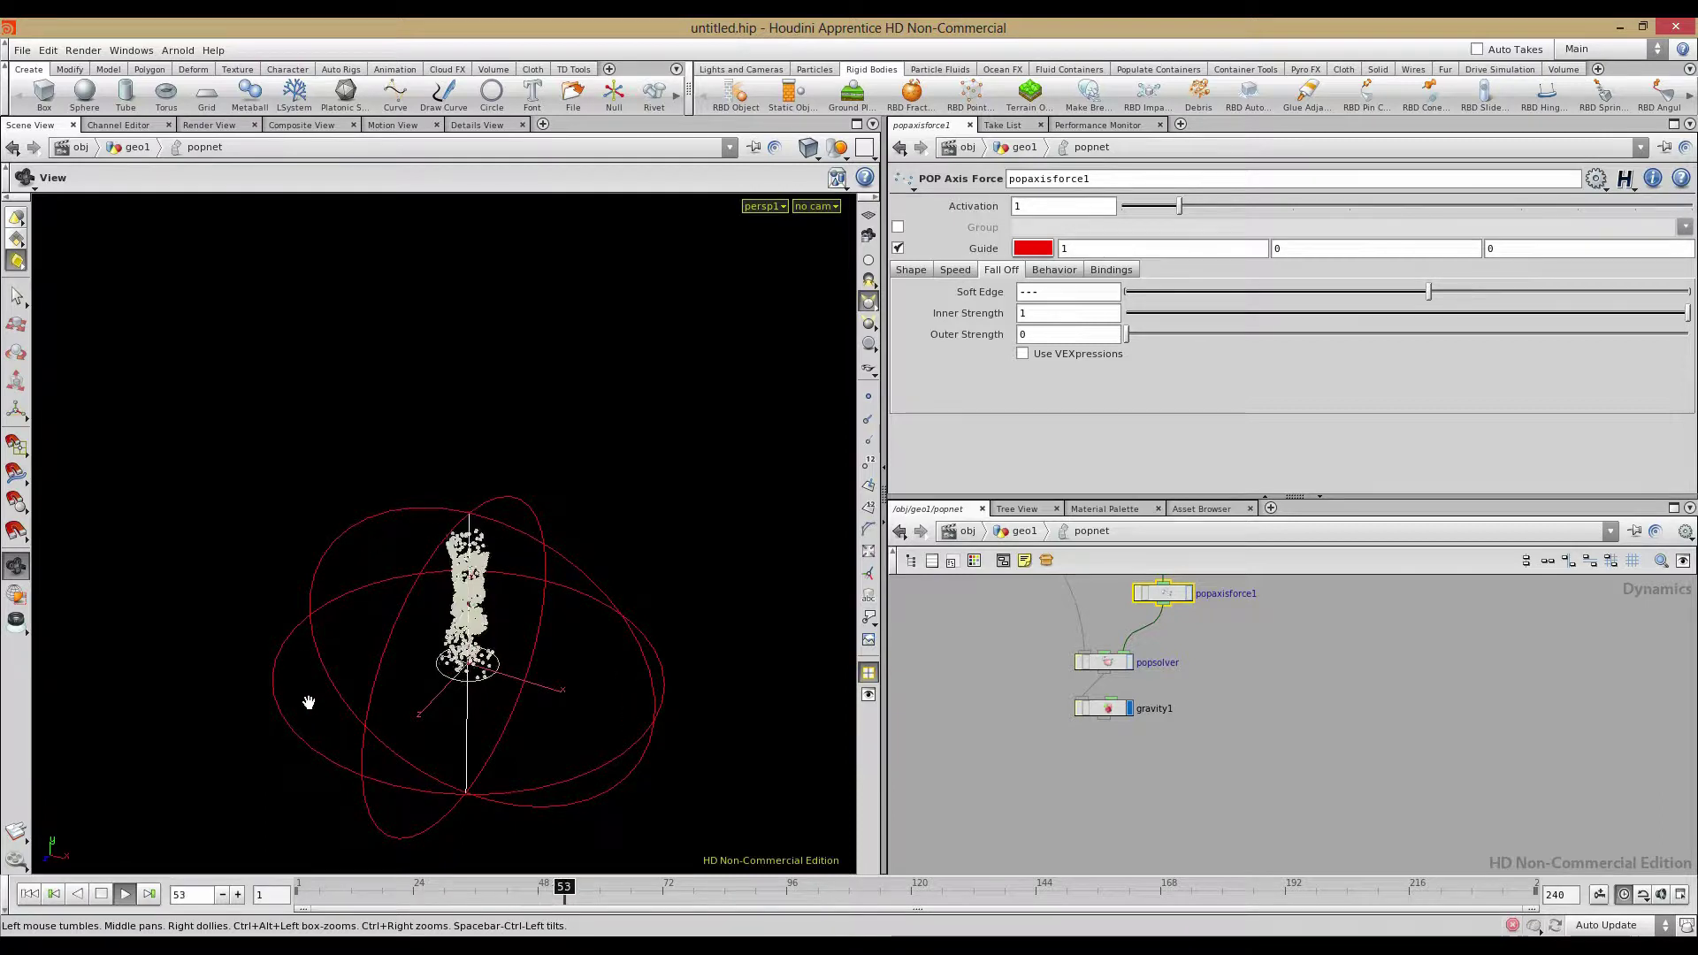
pyautogui.moveTo(403, 585); pyautogui.dragTo(499, 659, button='right')
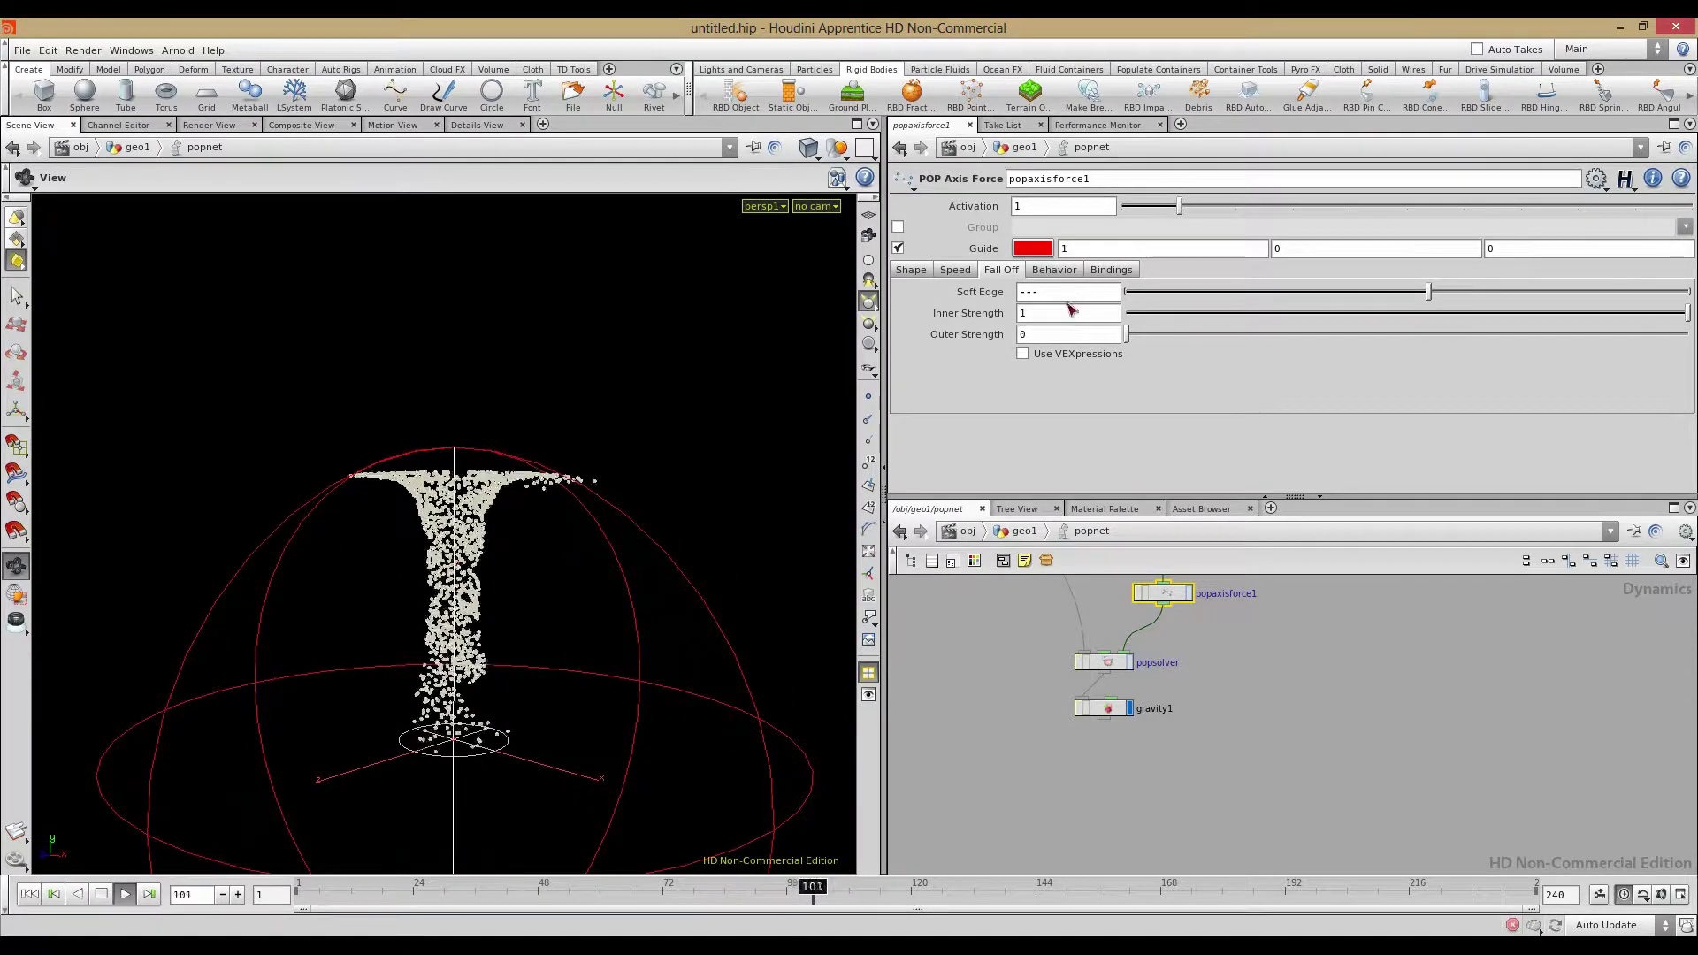
# Lower popaxisforce1's Inner Strength to the slider's minimum, try about half strength, then return it to the minimum while viewing the particles
pyautogui.moveTo(1460, 314); pyautogui.dragTo(1017, 321)
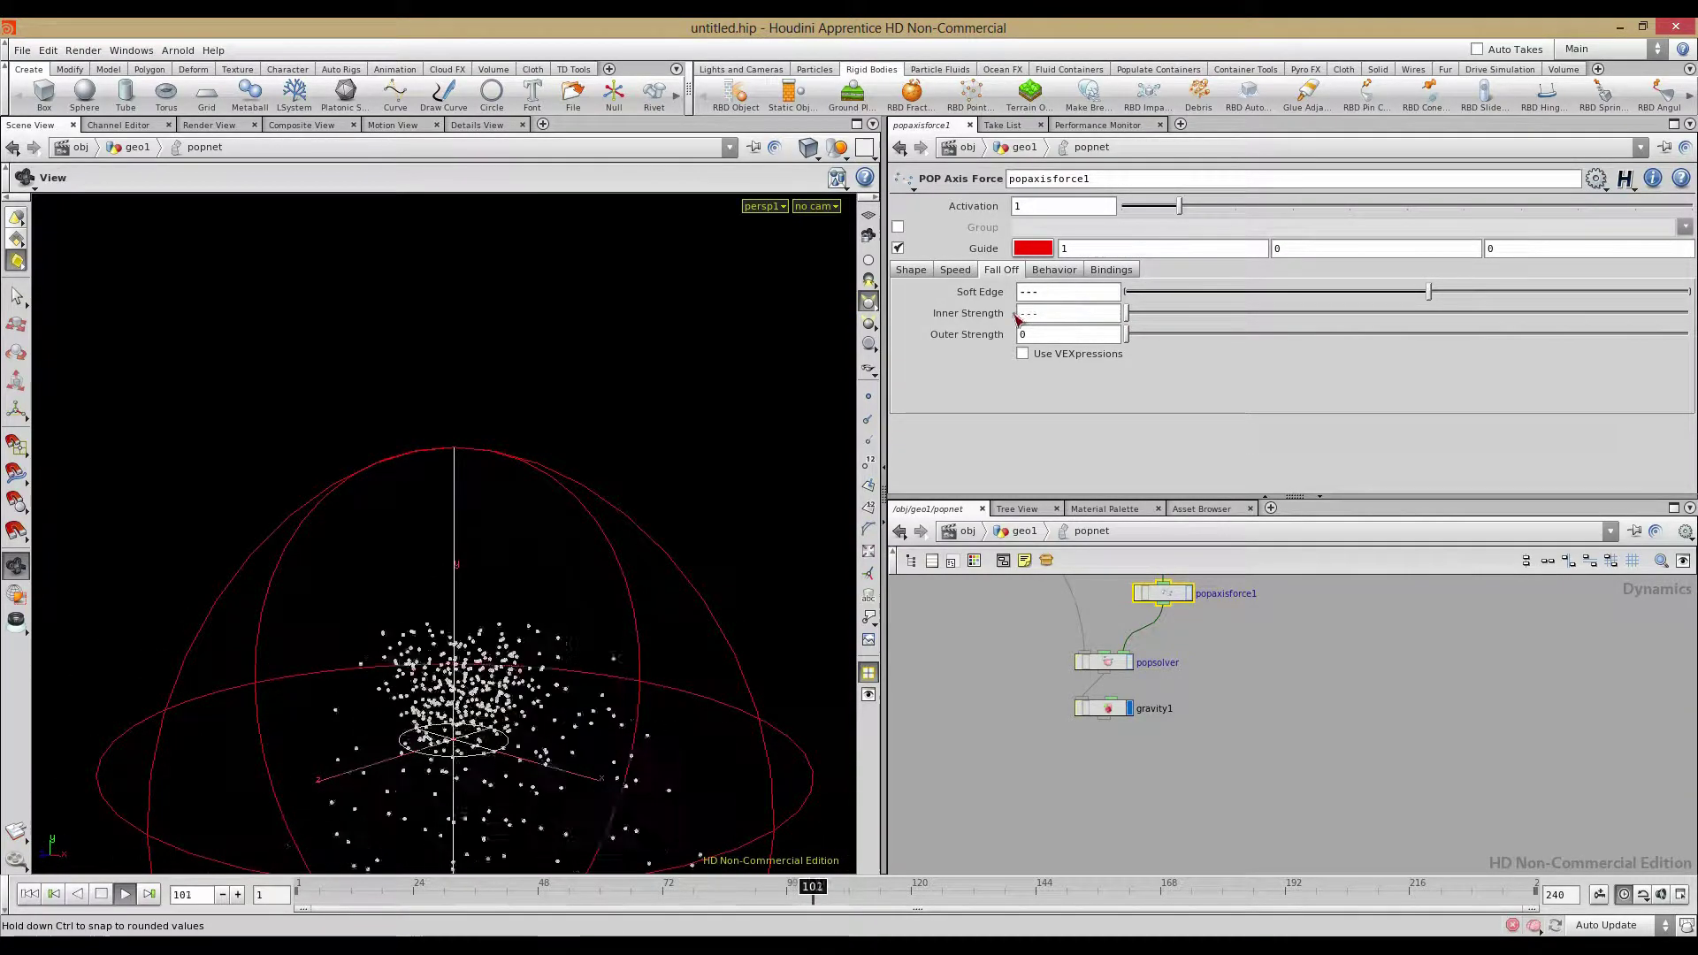
pyautogui.moveTo(1235, 328); pyautogui.dragTo(1400, 334)
pyautogui.moveTo(522, 549); pyautogui.dragTo(569, 591)
pyautogui.moveTo(569, 591); pyautogui.dragTo(389, 545, button='right')
pyautogui.moveTo(389, 545); pyautogui.dragTo(343, 515)
pyautogui.moveTo(1394, 314); pyautogui.dragTo(1126, 313)
pyautogui.moveTo(413, 582); pyautogui.dragTo(250, 591)
pyautogui.moveTo(344, 622); pyautogui.dragTo(592, 520)
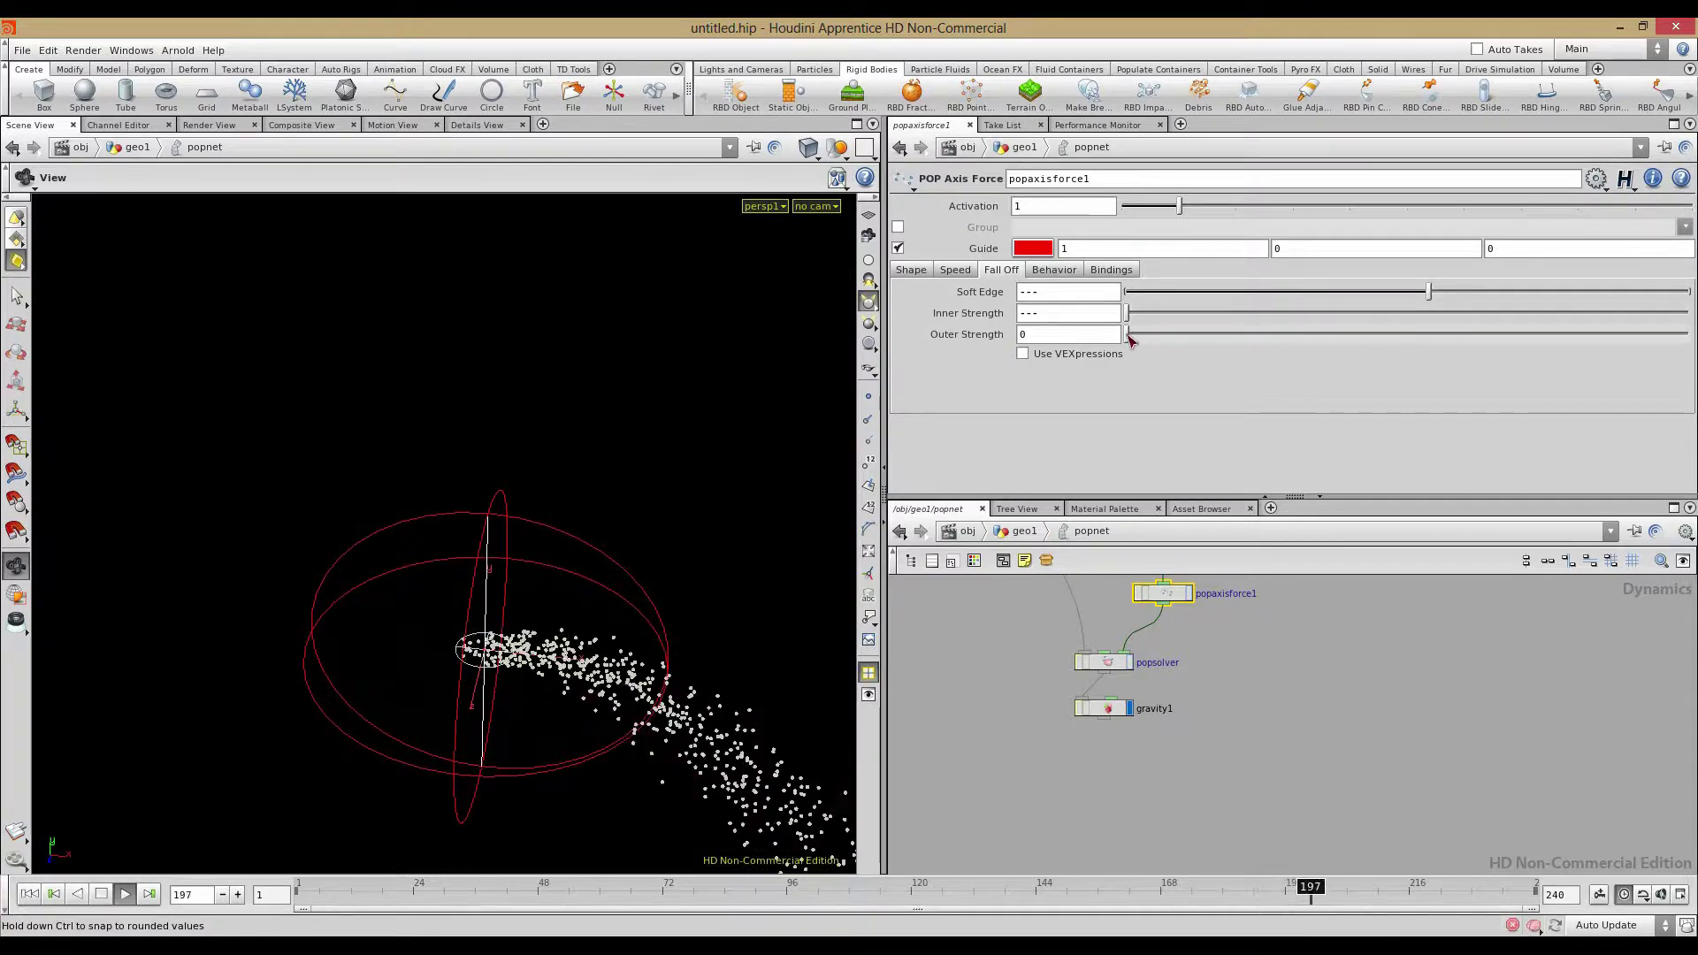
# Raise popaxisforce1's Outer Strength to about 40 percent of its slider, then reduce it to just above the minimum while viewing the particles
pyautogui.moveTo(1130, 339); pyautogui.dragTo(1238, 348)
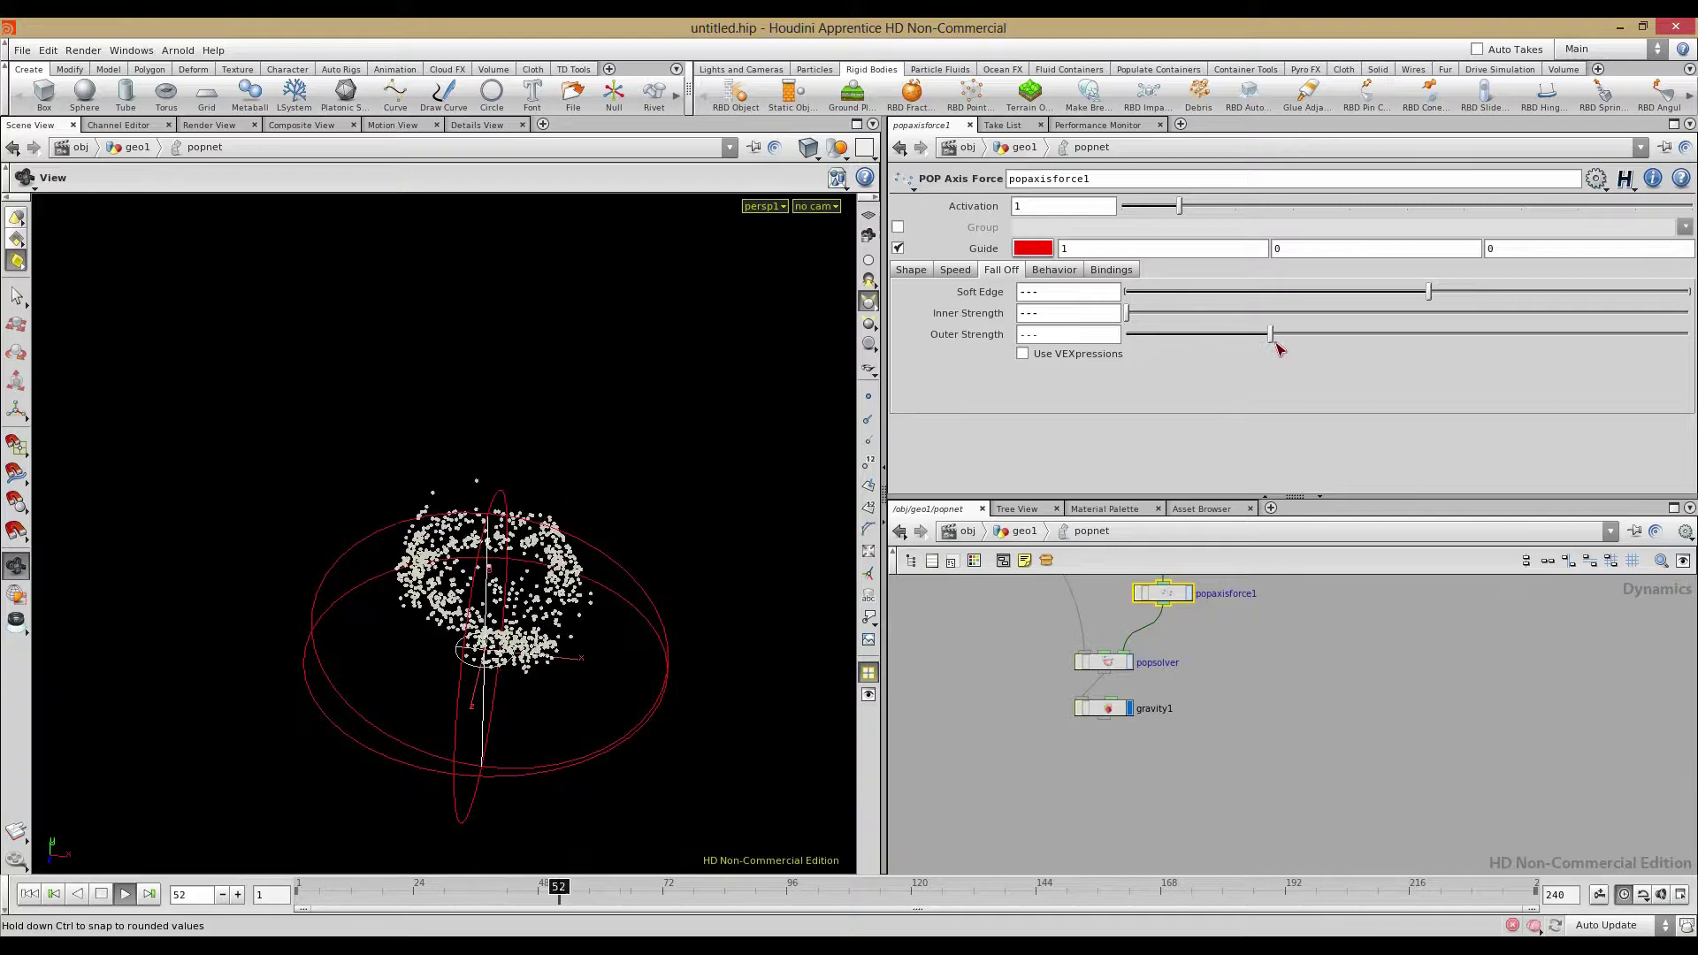
pyautogui.moveTo(1354, 346); pyautogui.dragTo(1362, 347)
pyautogui.moveTo(511, 577); pyautogui.dragTo(295, 493)
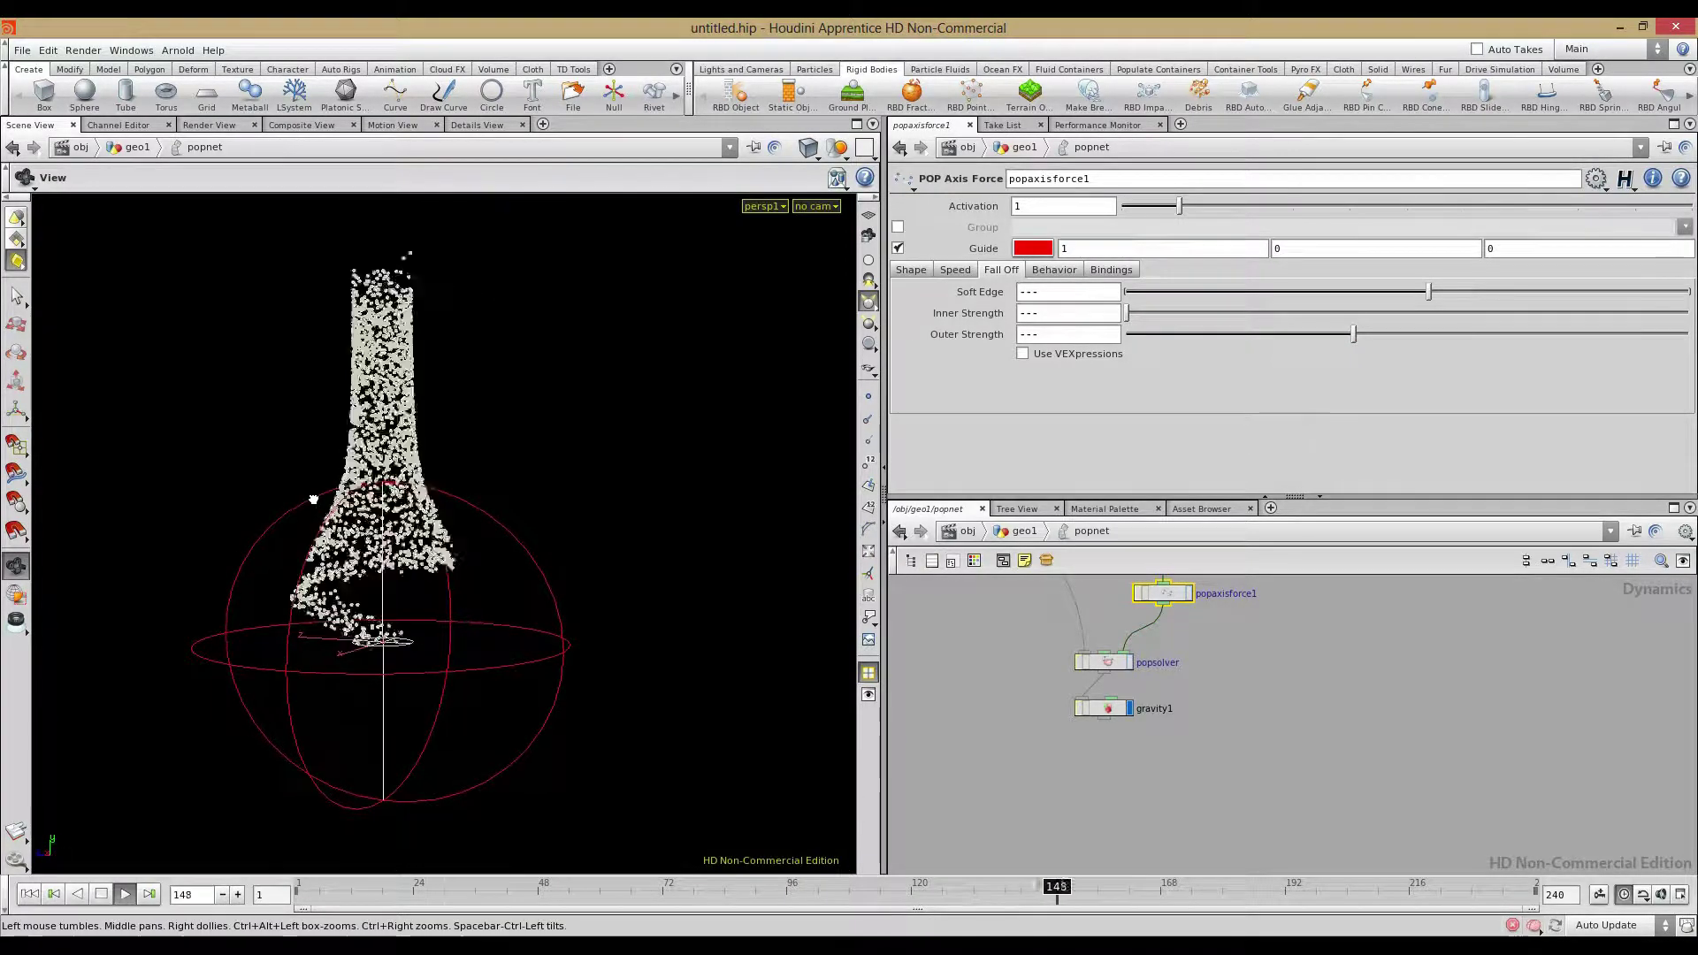
pyautogui.moveTo(1353, 336); pyautogui.dragTo(1266, 336)
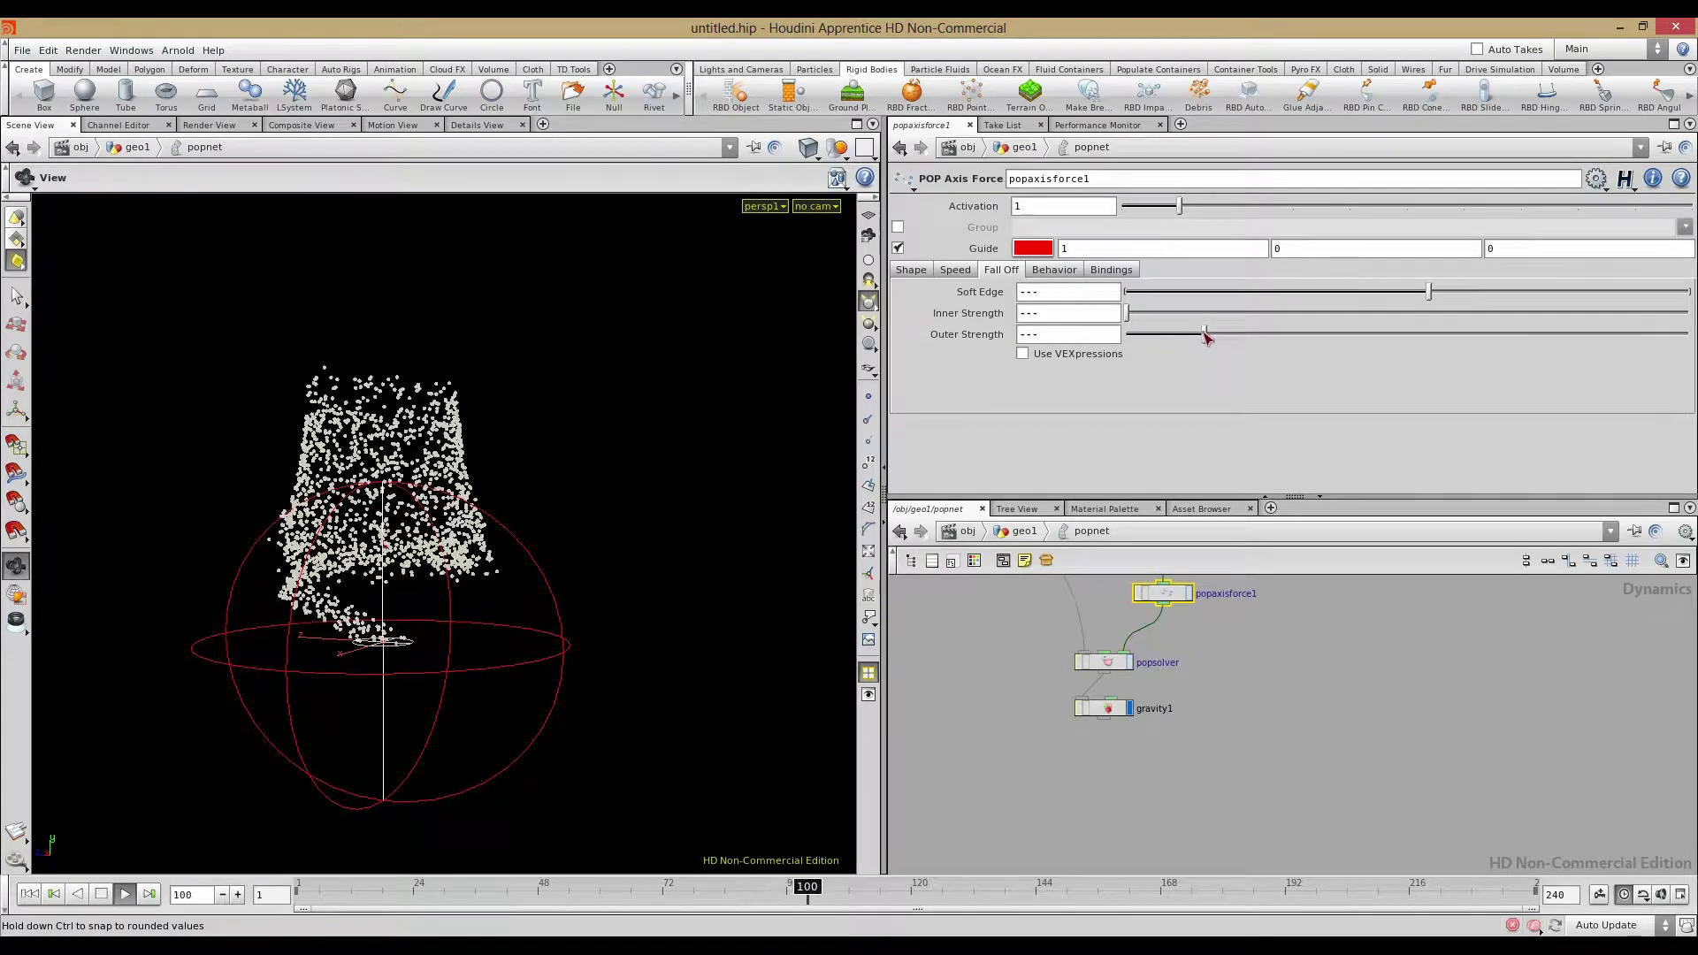
pyautogui.moveTo(1191, 341); pyautogui.dragTo(1169, 339)
pyautogui.moveTo(358, 464); pyautogui.dragTo(334, 521)
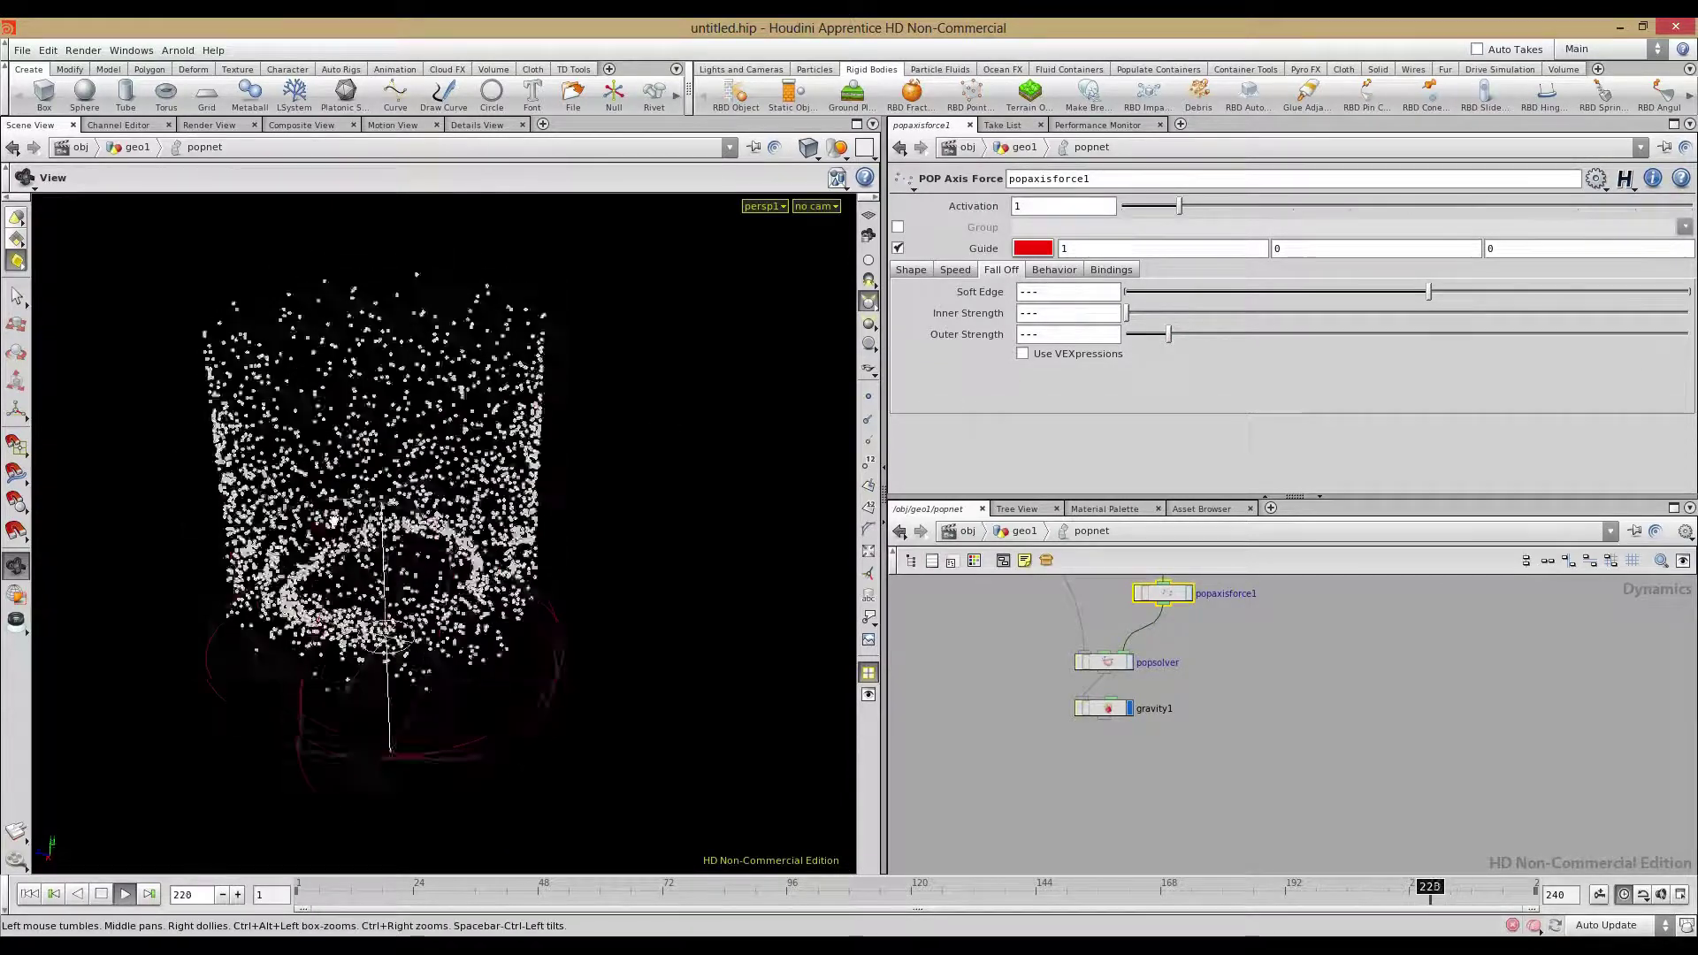
# Adjust popaxisforce1's Suction Speed and lower its Lift Speed to the slider's minimum while viewing the particles
pyautogui.click(955, 270)
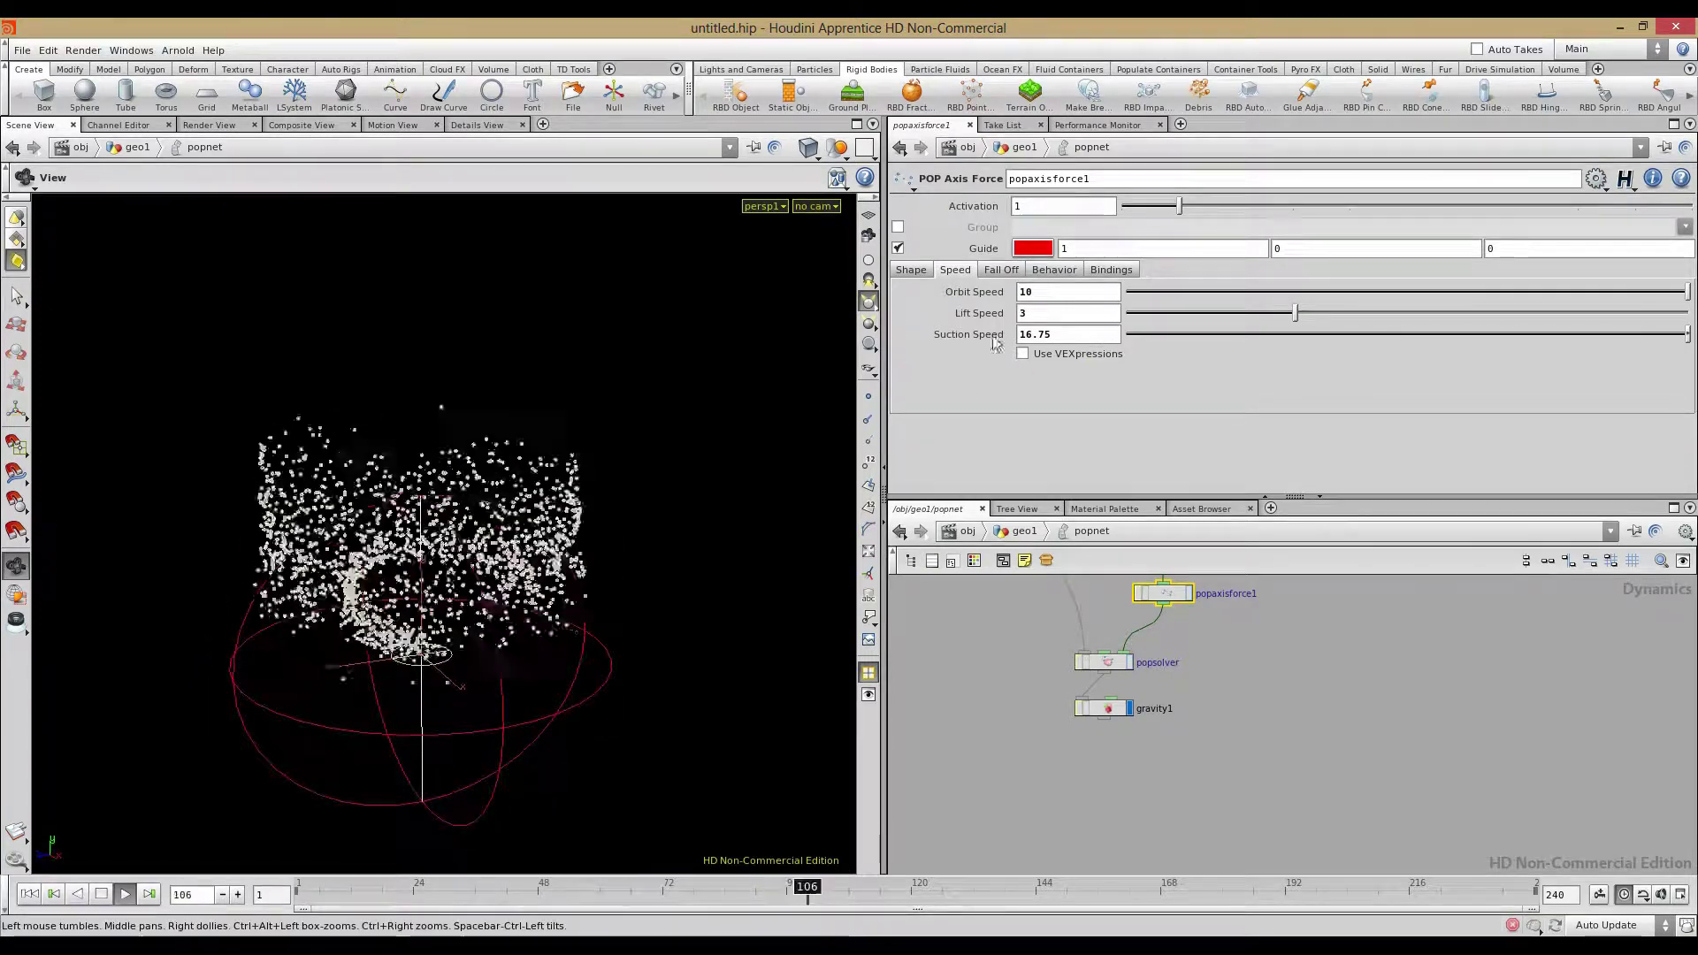
pyautogui.moveTo(1046, 333); pyautogui.dragTo(1078, 278, button='middle')
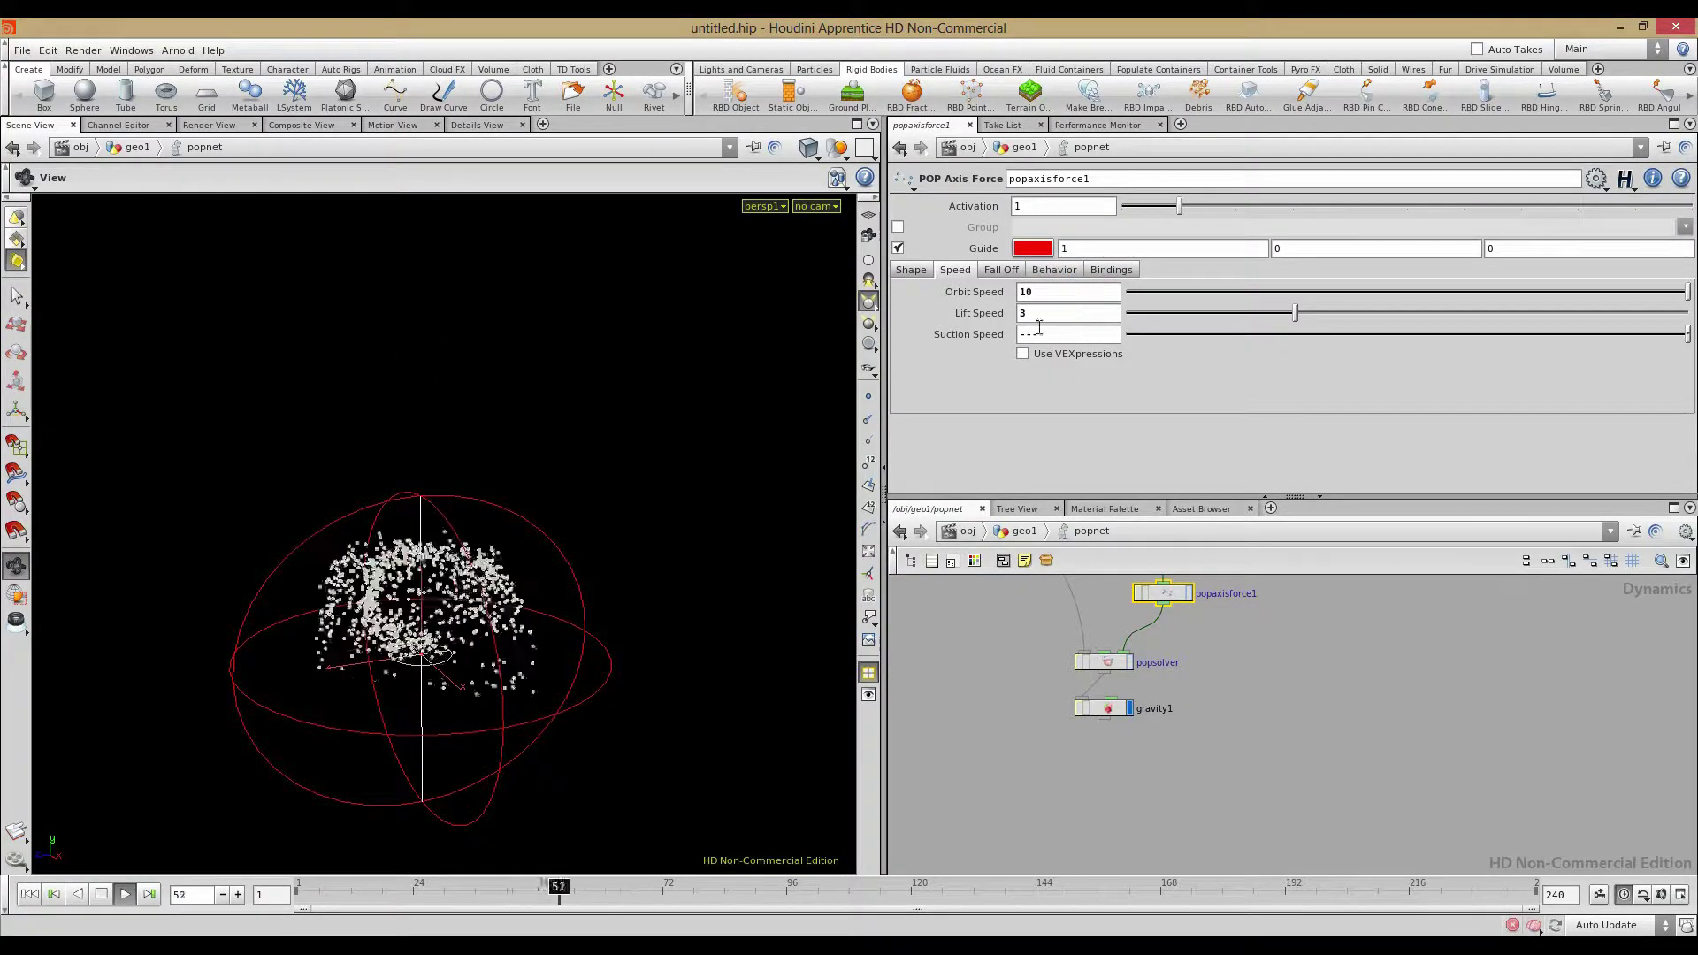
pyautogui.moveTo(478, 524); pyautogui.dragTo(349, 530)
pyautogui.moveTo(1061, 292); pyautogui.dragTo(983, 295, button='middle')
# Sweep popaxisforce1's Suction Speed up and down, raising it past 43.75 while viewing the particles, and stop the playback
pyautogui.moveTo(1068, 333); pyautogui.dragTo(1070, 301, button='middle')
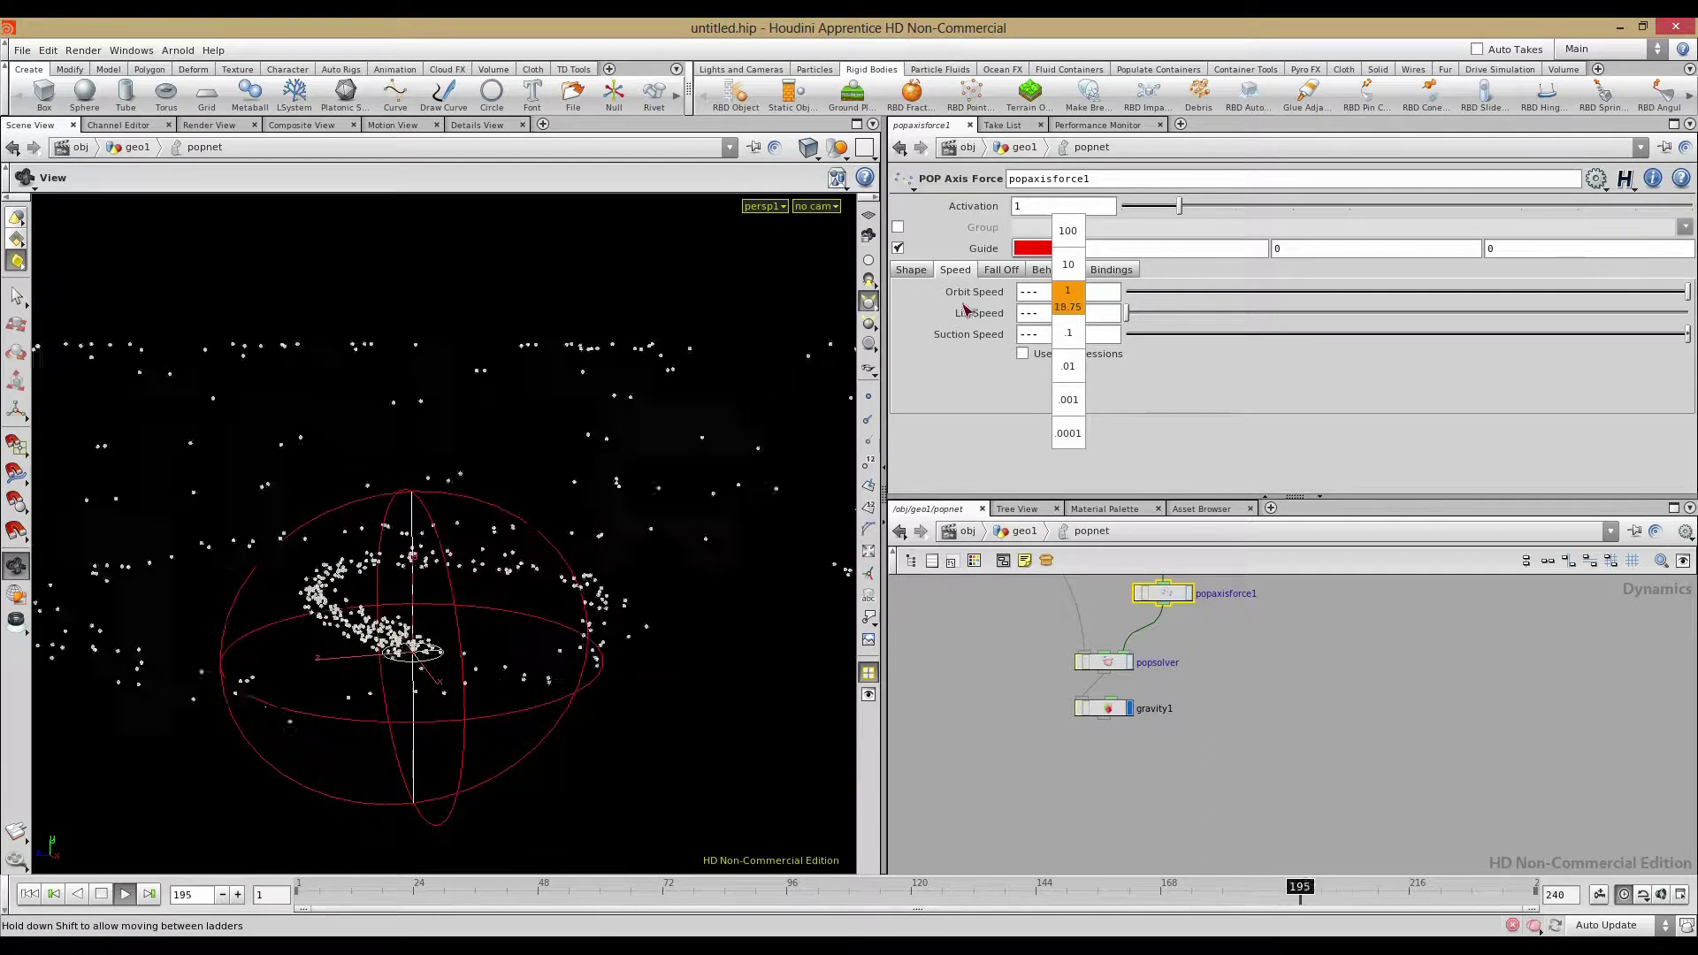
pyautogui.moveTo(933, 312); pyautogui.dragTo(1170, 316, button='middle')
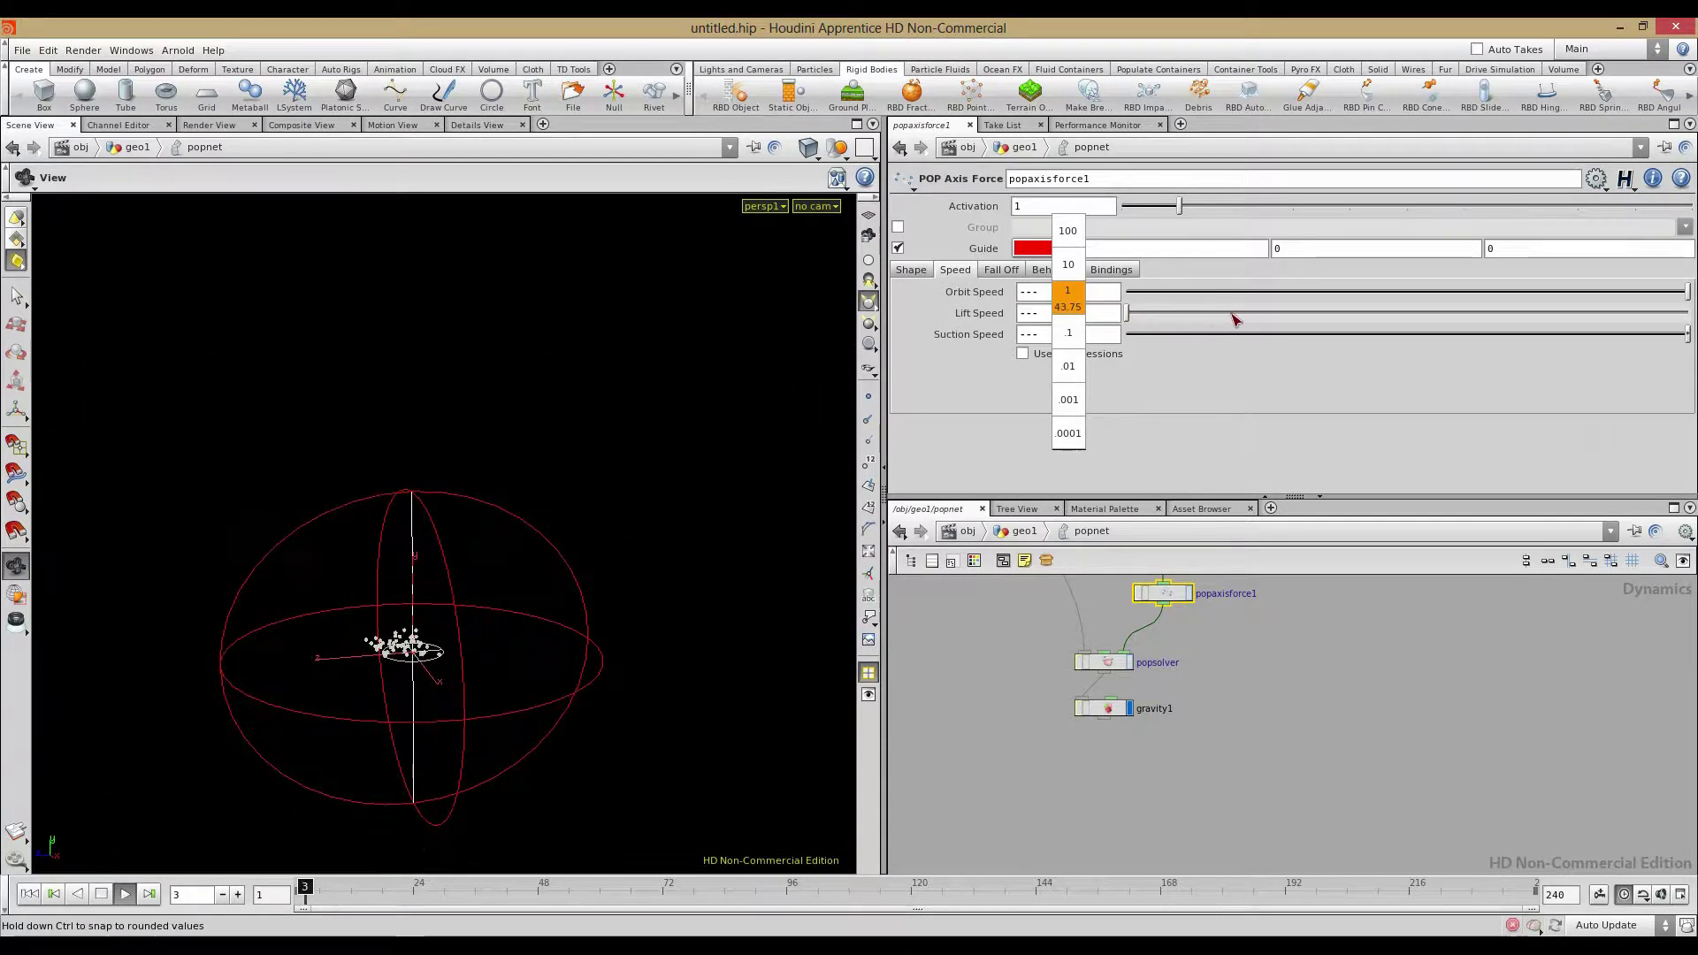
pyautogui.moveTo(1322, 324); pyautogui.dragTo(1695, 342, button='middle')
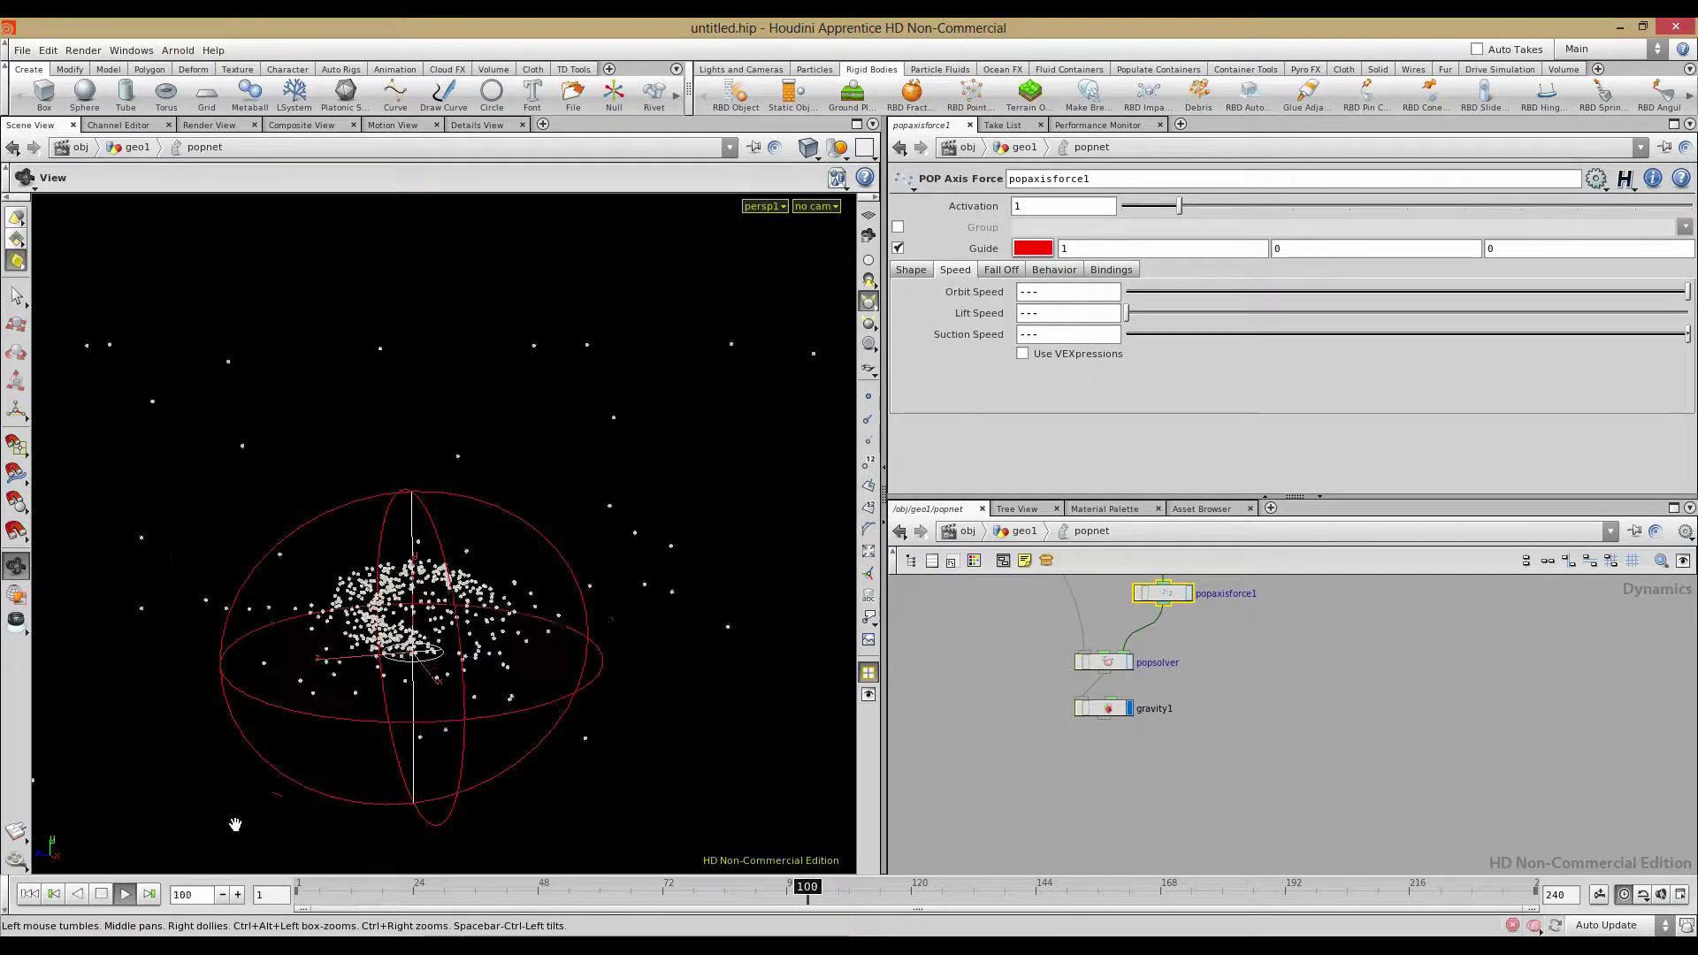
pyautogui.click(110, 897)
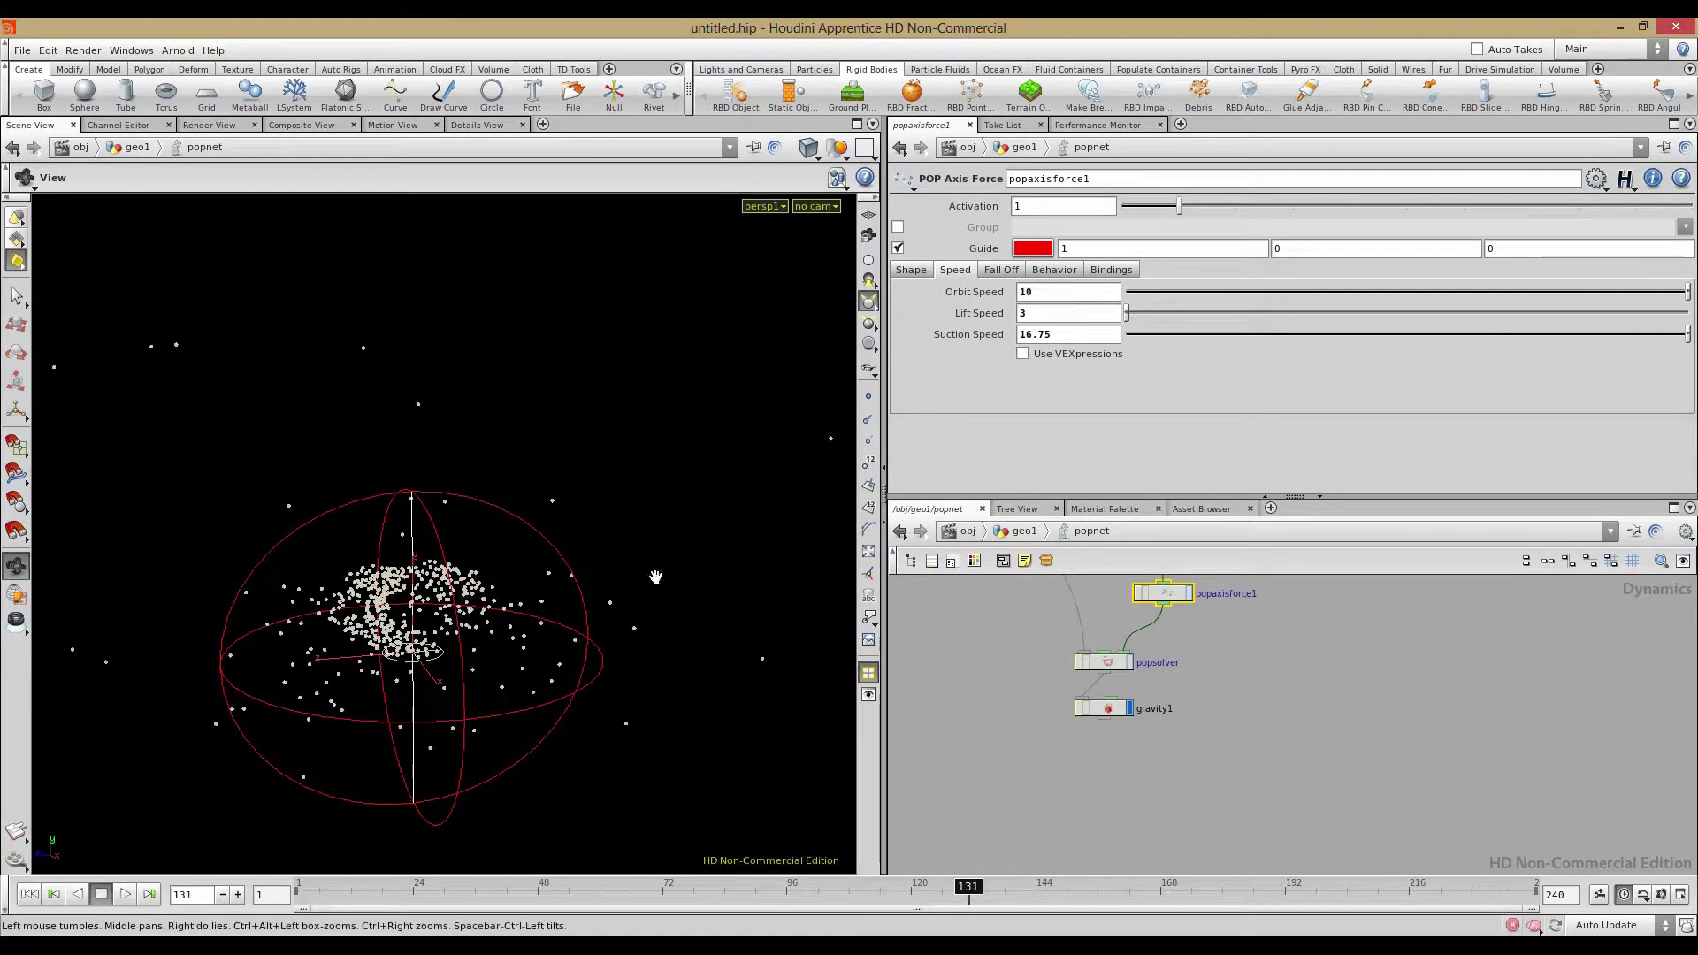
# Replay from frame 1 while raising popaxisforce1's Air Resistance well above 100, then reduce it to about 80 percent of its slider
pyautogui.click(1066, 275)
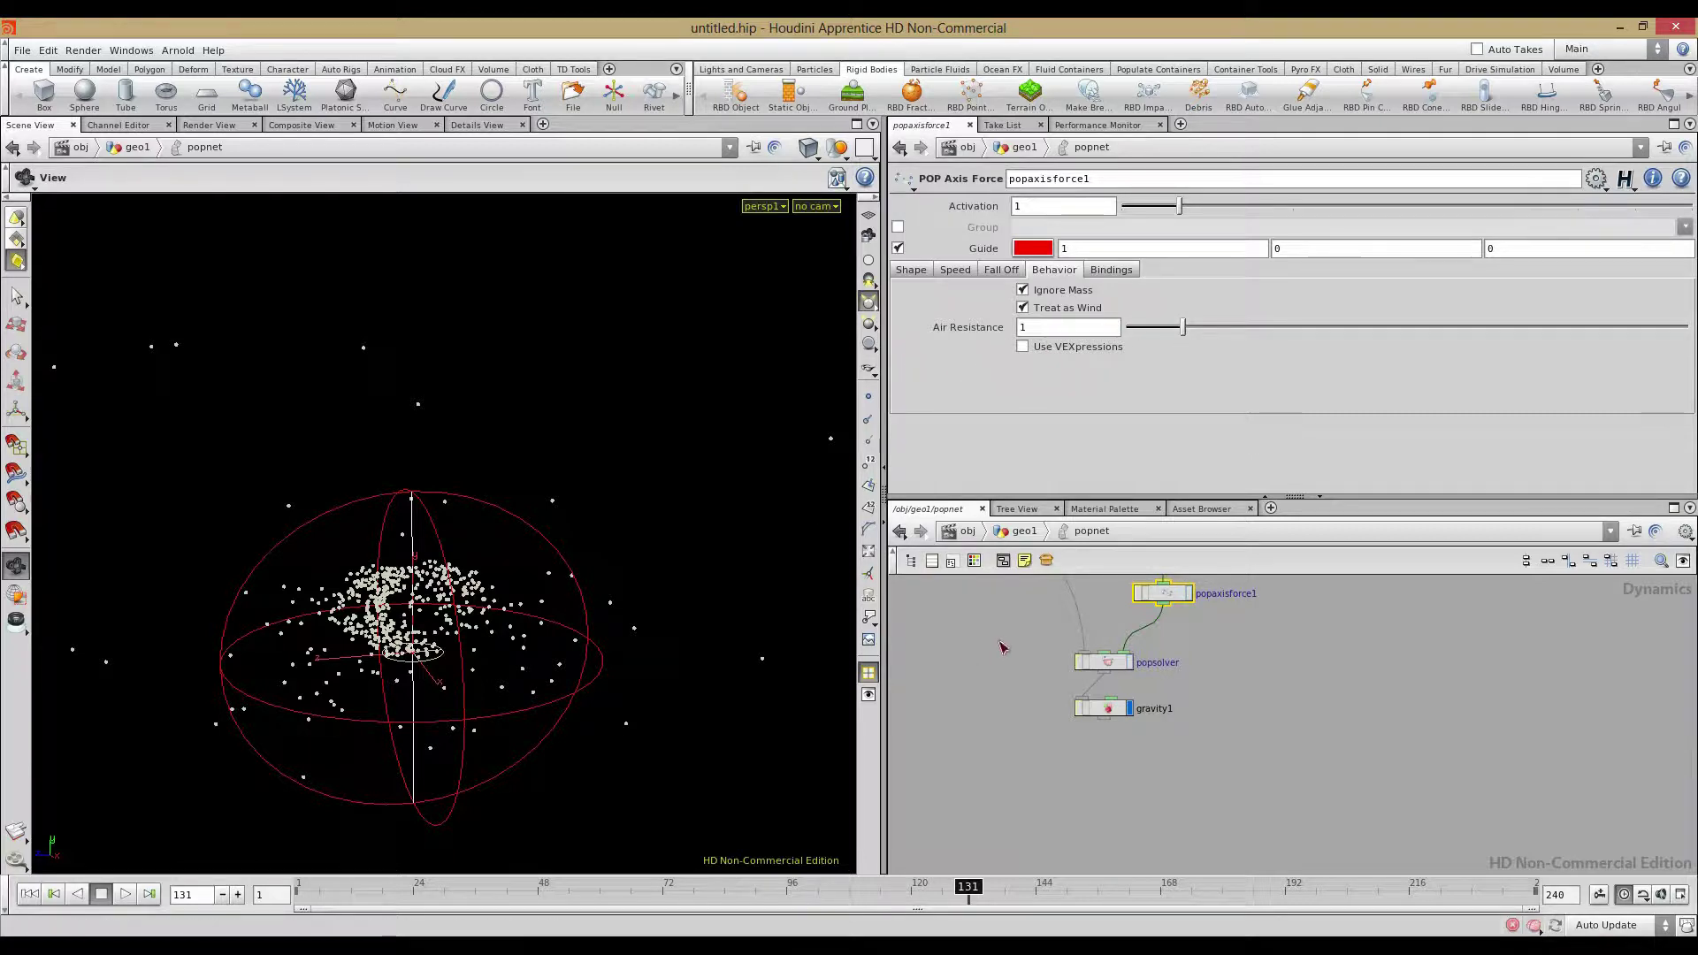
pyautogui.moveTo(1000, 643); pyautogui.dragTo(995, 664, button='middle')
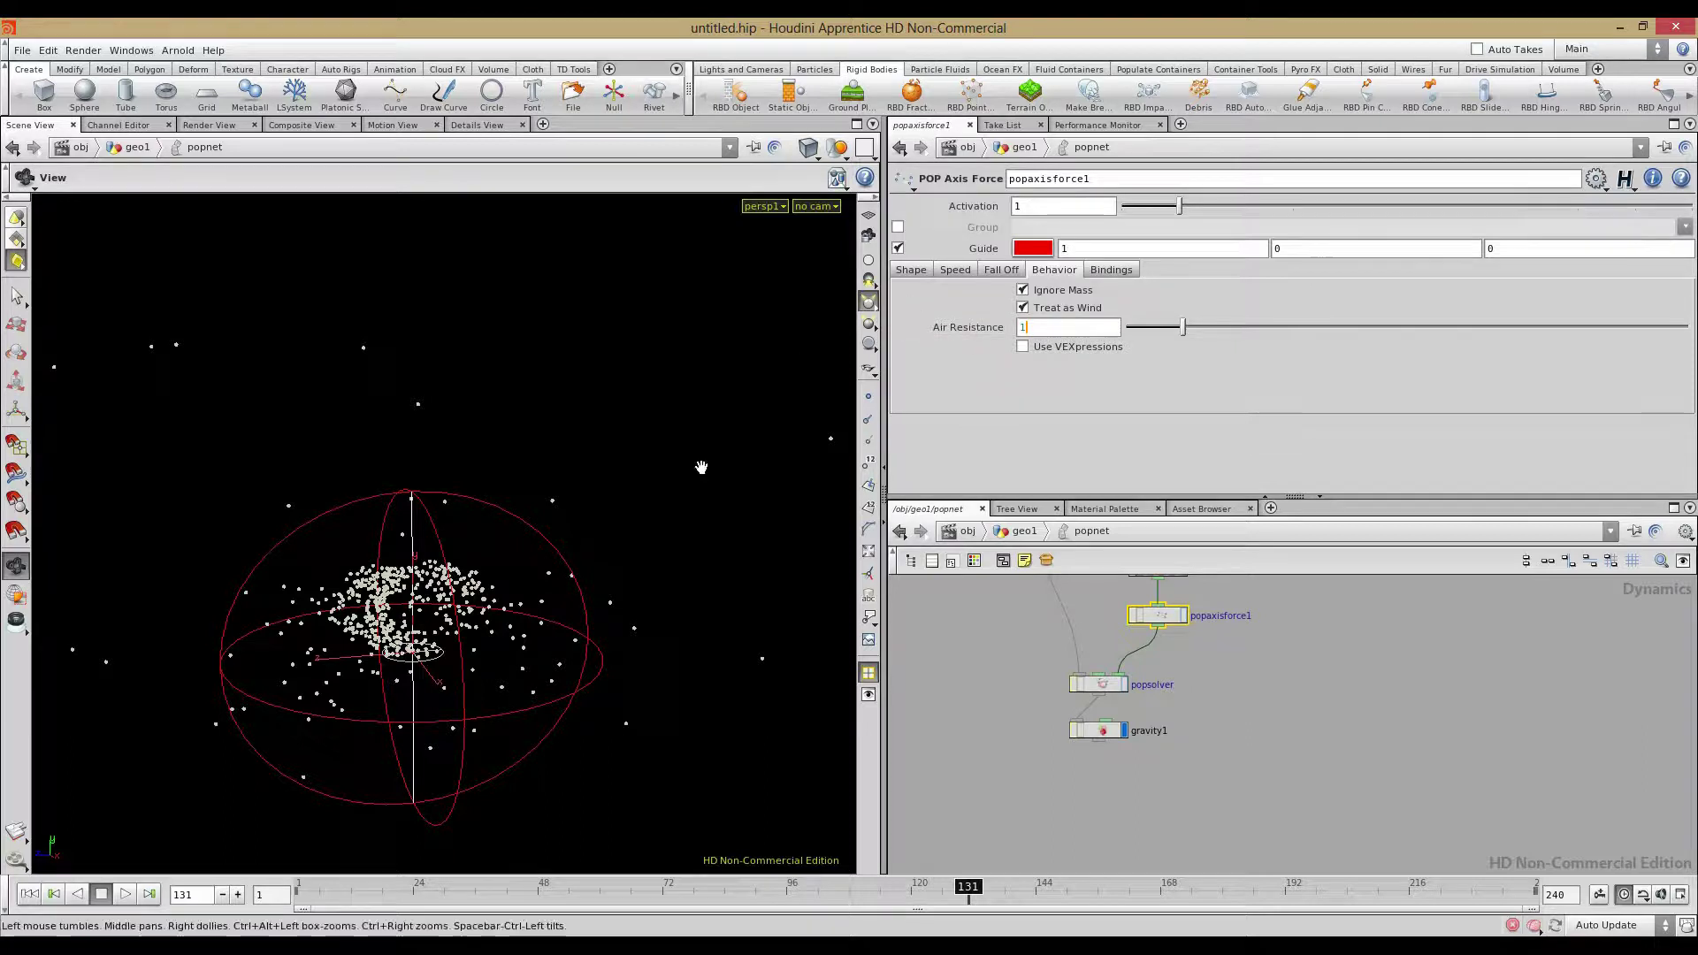
pyautogui.click(29, 894)
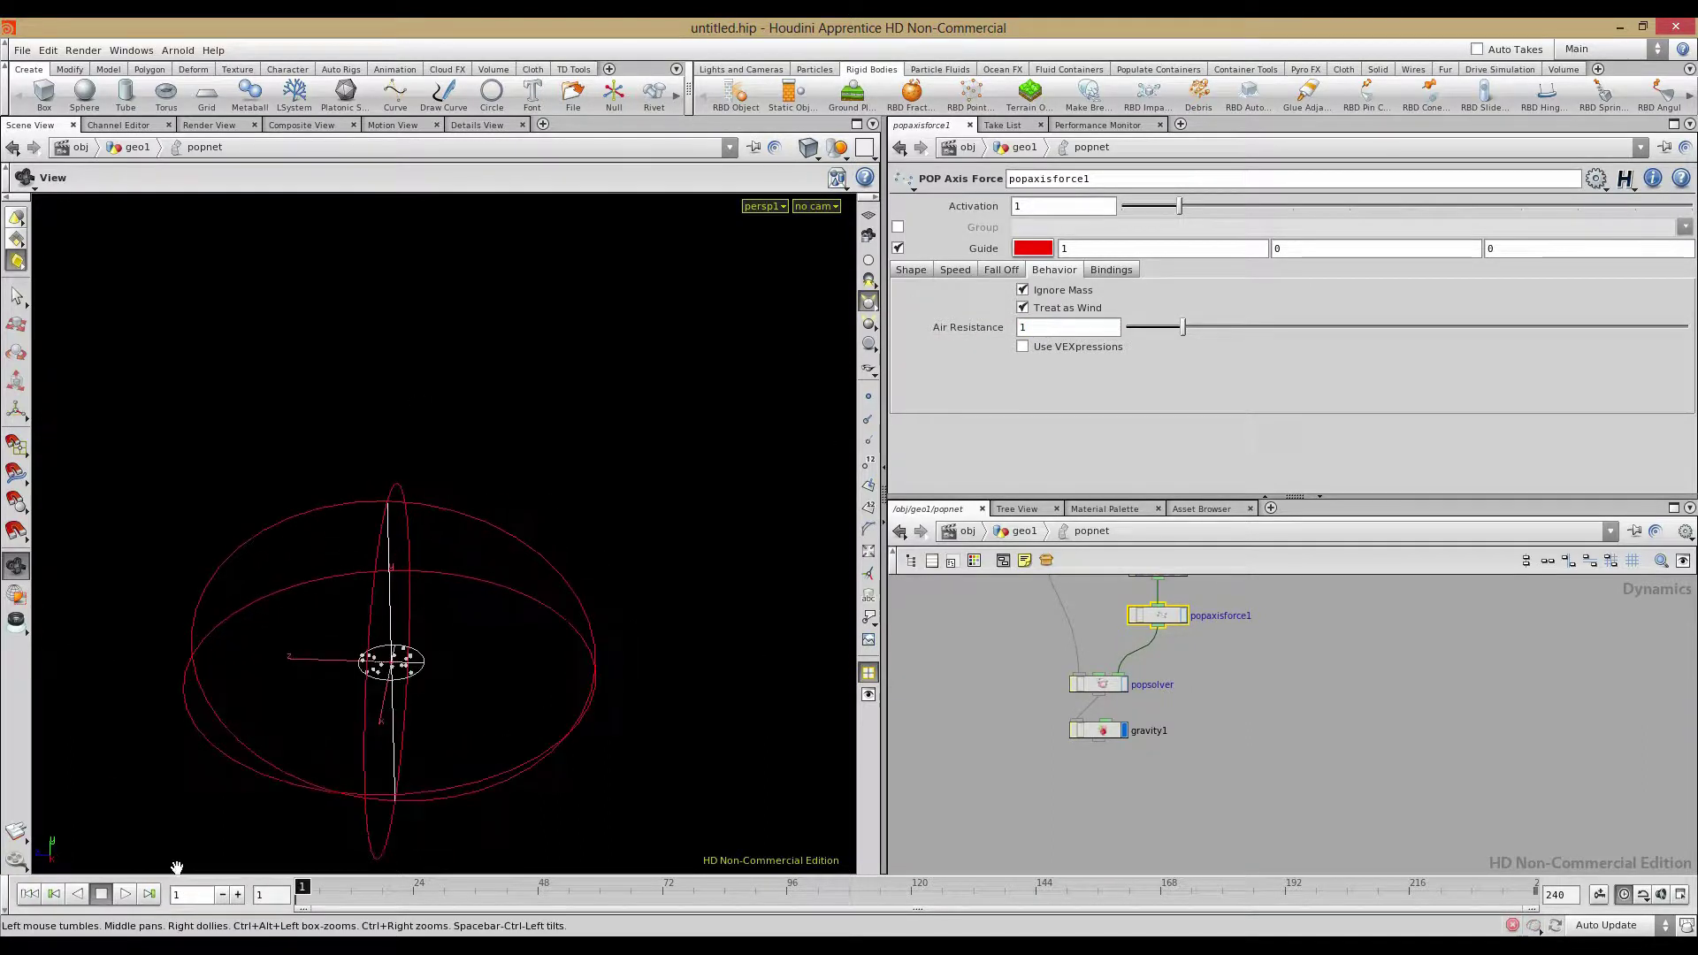
pyautogui.moveTo(1057, 327); pyautogui.dragTo(1113, 263, button='middle')
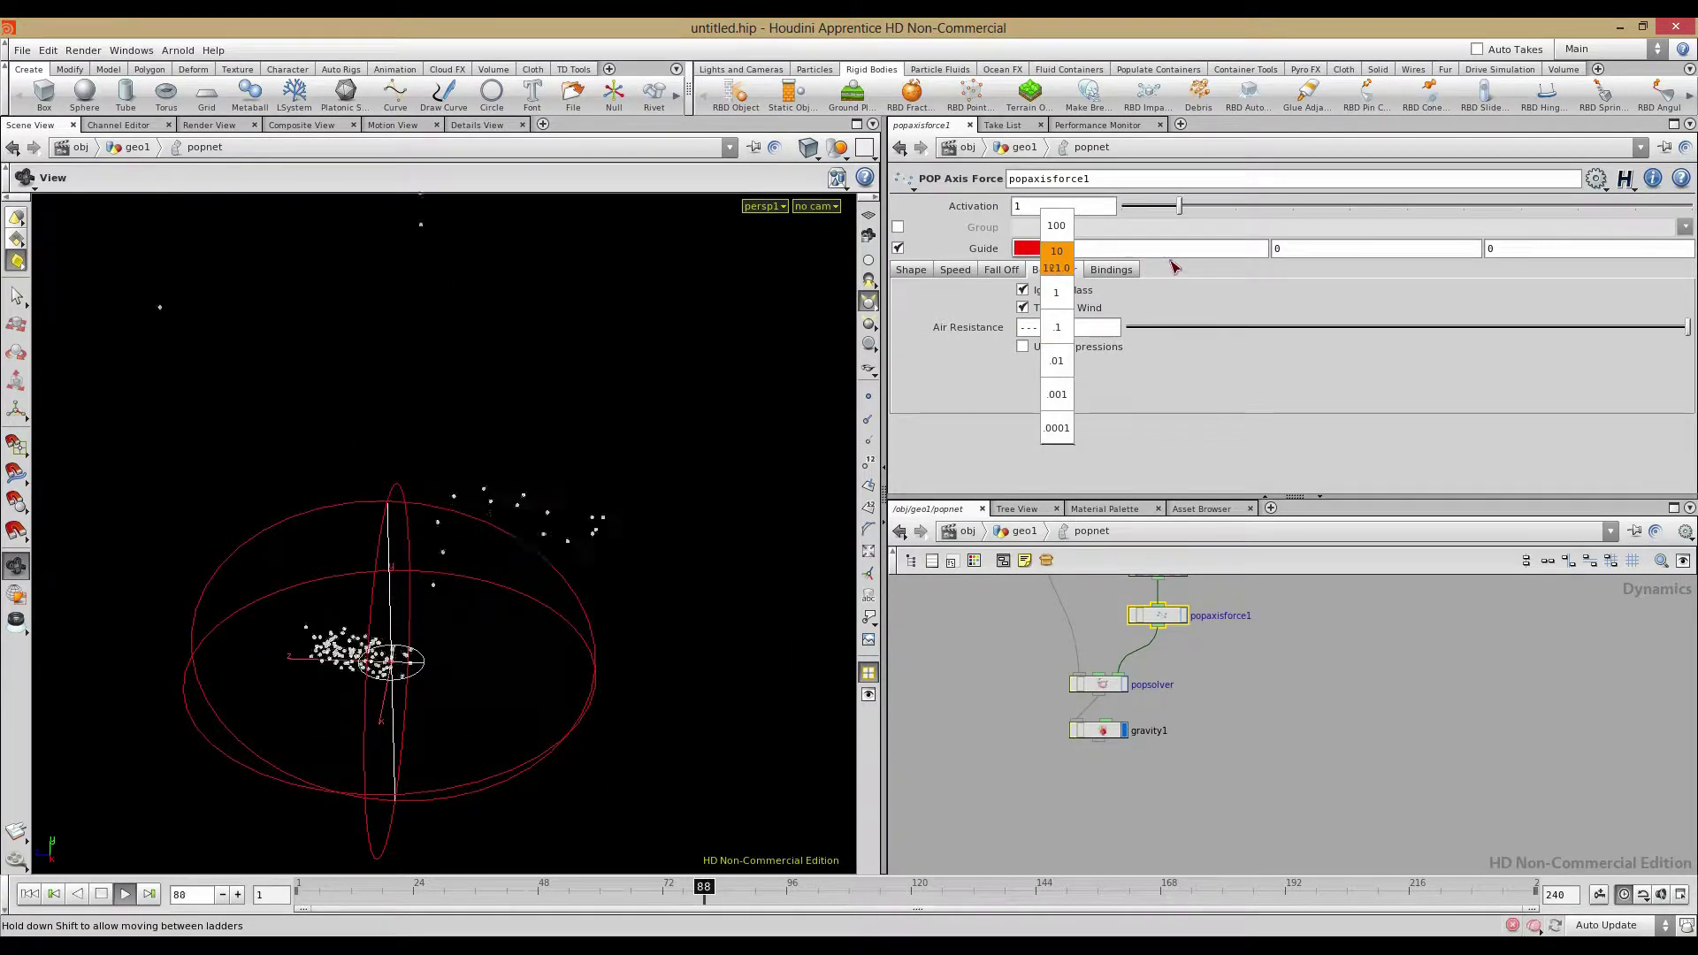
pyautogui.moveTo(1250, 270); pyautogui.dragTo(1316, 274, button='middle')
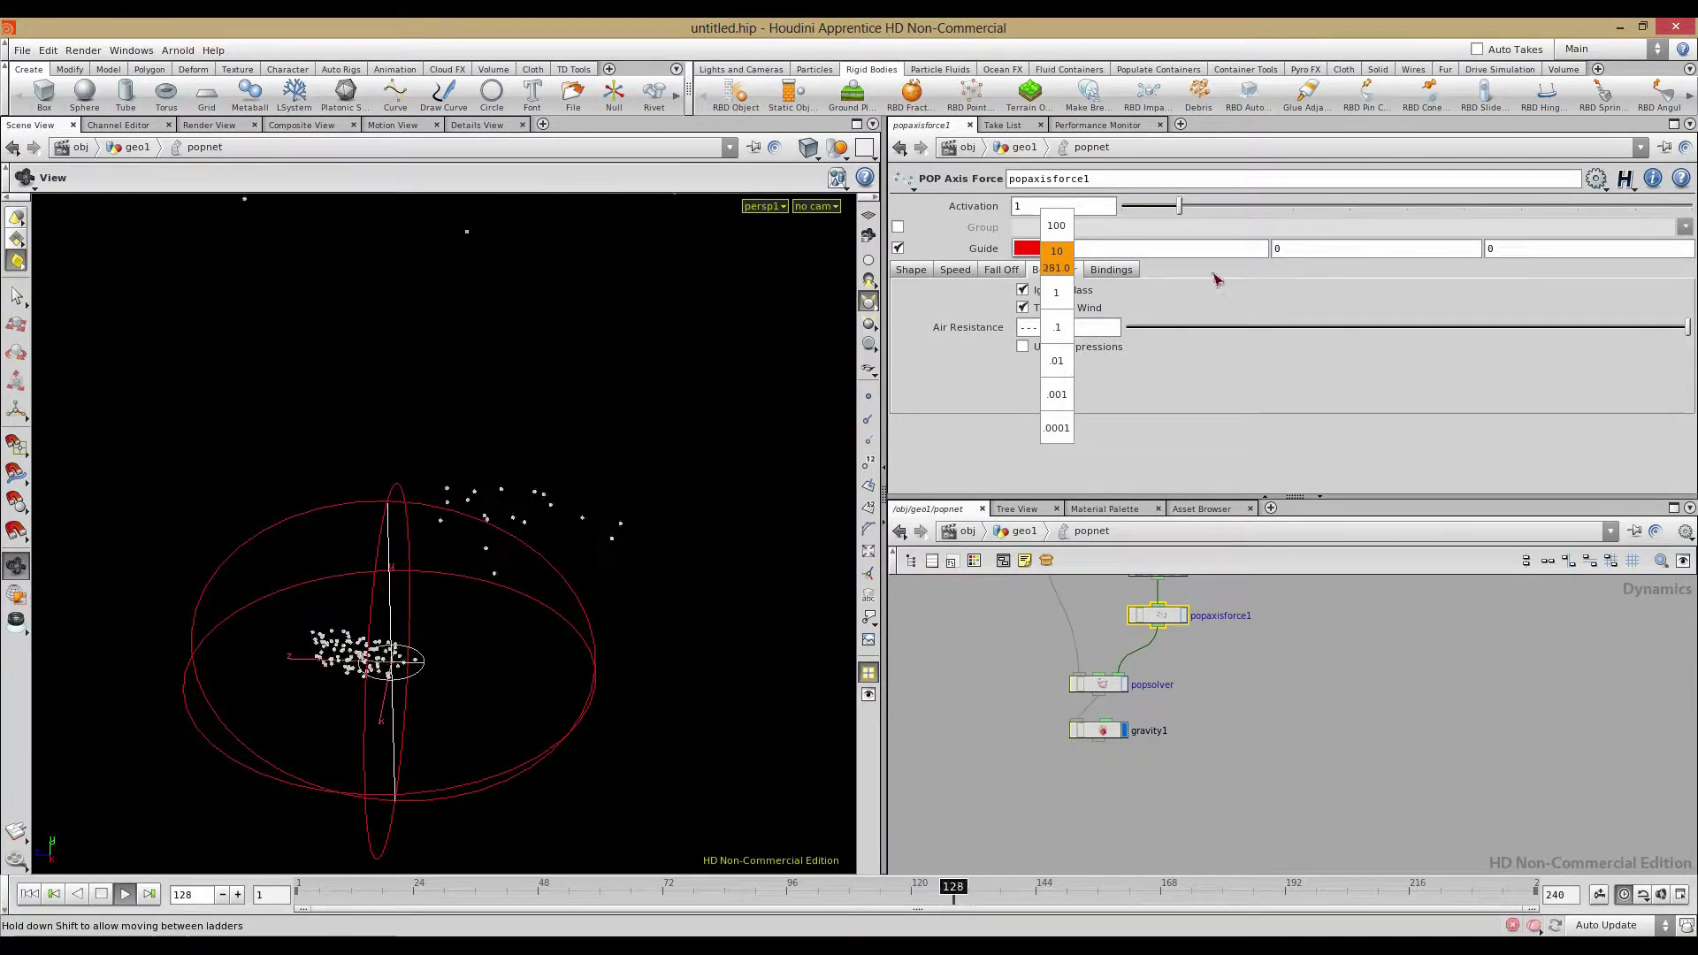
pyautogui.moveTo(1080, 276); pyautogui.dragTo(1150, 307, button='middle')
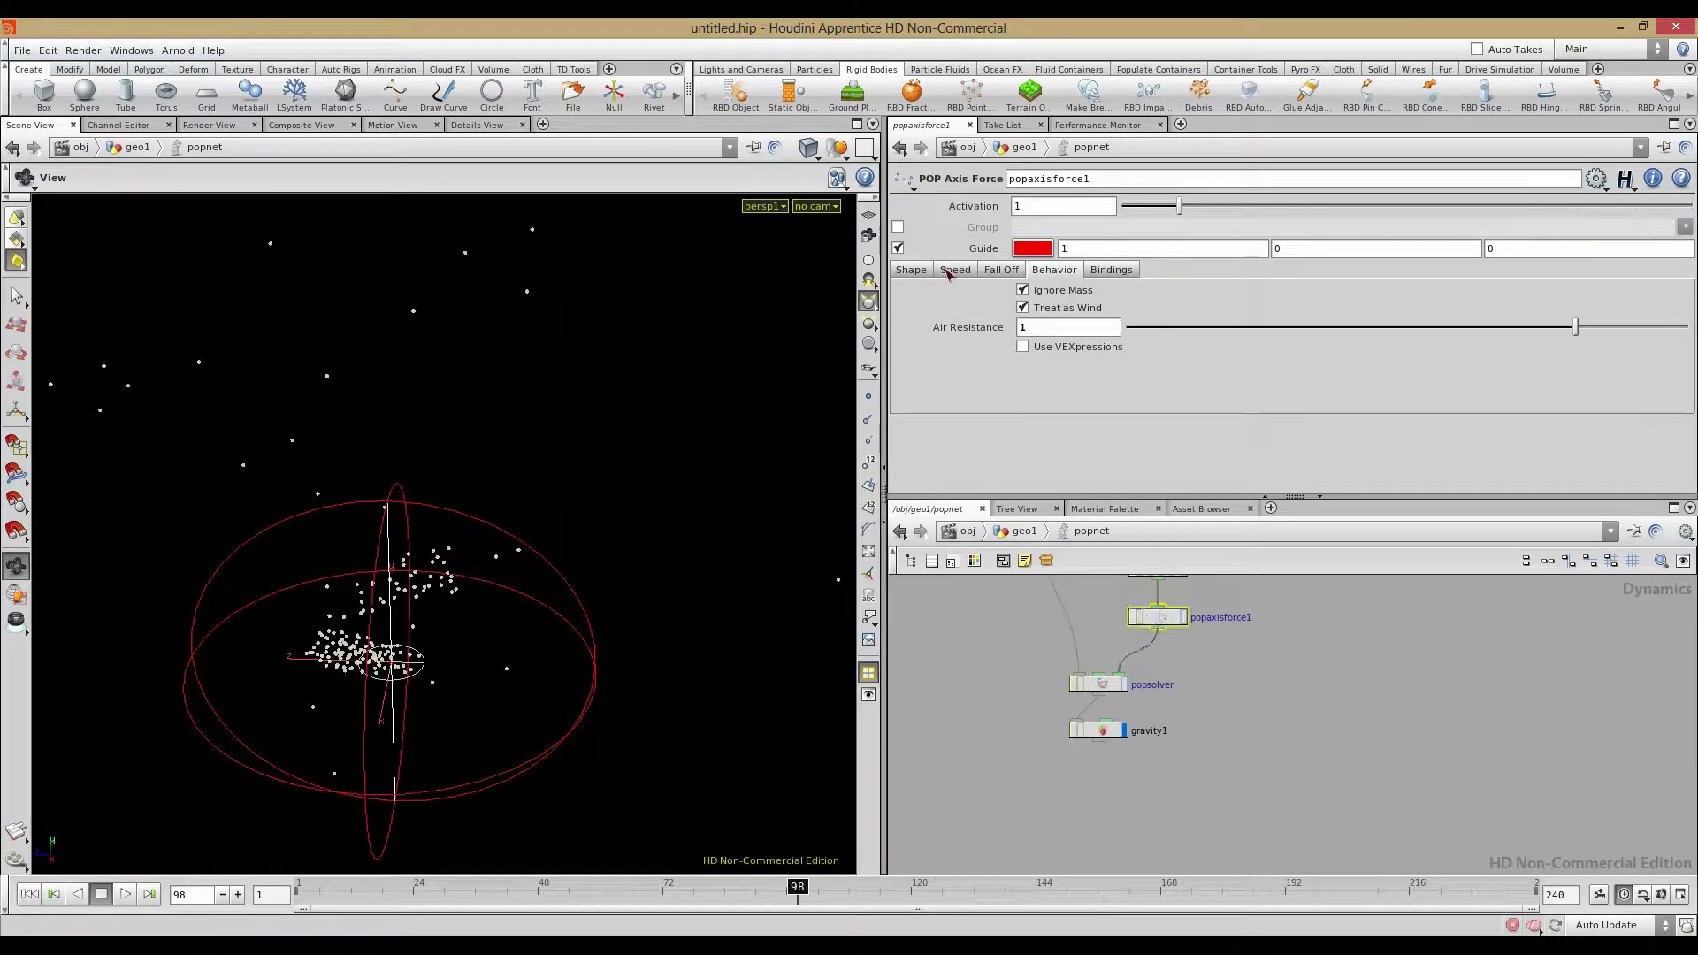
# Set popaxisforce1's fall-off to Soft Edge 0.117, Inner Strength 1 and Outer Strength 0, and play the simulation
pyautogui.click(1001, 270)
pyautogui.moveTo(1129, 316); pyautogui.dragTo(1685, 316)
pyautogui.moveTo(1169, 334); pyautogui.dragTo(1022, 335)
pyautogui.moveTo(1207, 297); pyautogui.dragTo(1192, 293)
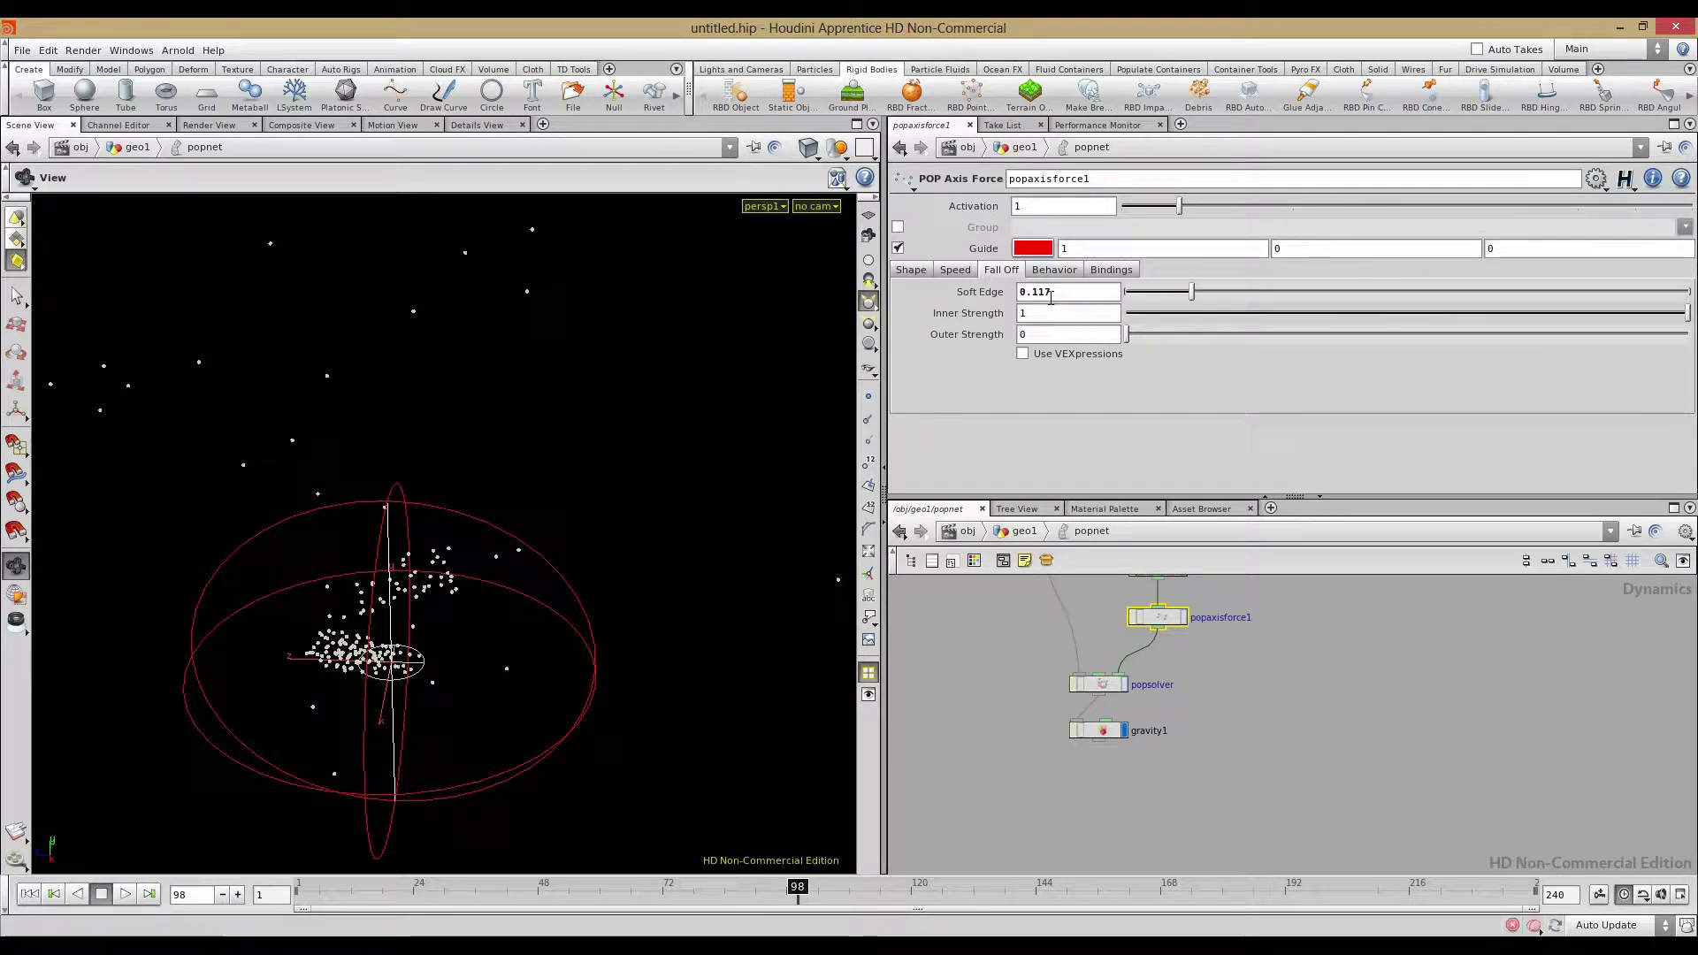
pyautogui.click(125, 894)
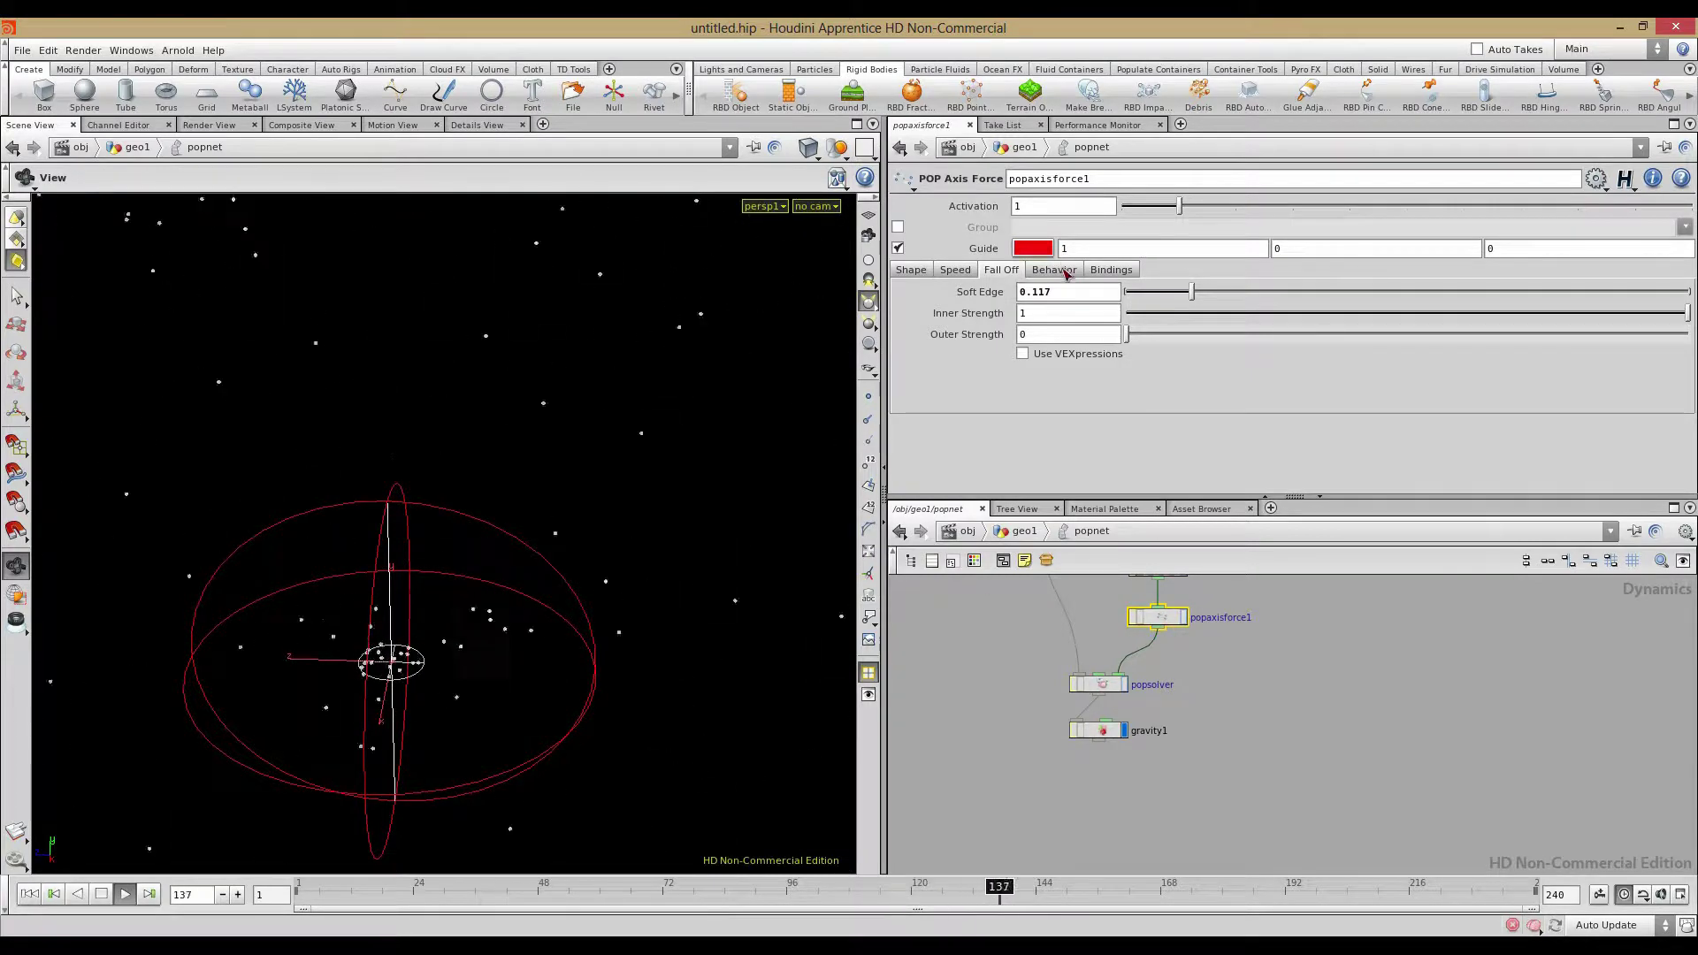
# Sweep popaxisforce1's Air Resistance up and down its slider, lower it to 0, and examine the particle stream around the guide sphere
pyautogui.click(1054, 270)
pyautogui.moveTo(1312, 329); pyautogui.dragTo(1260, 334)
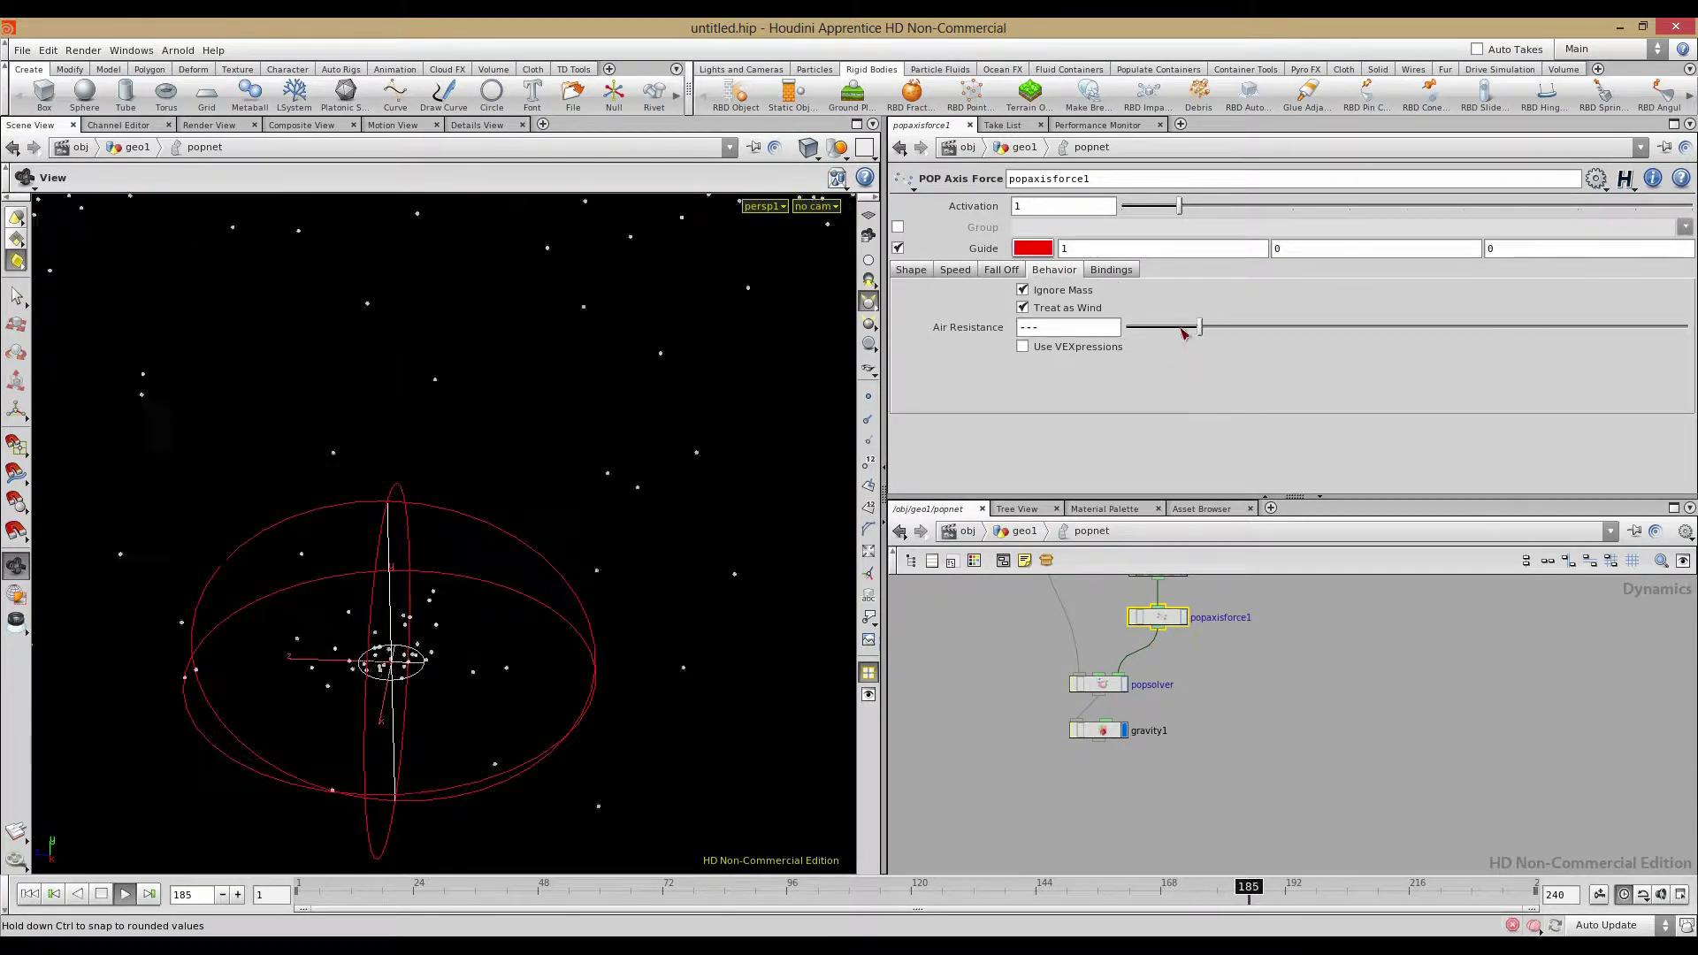
pyautogui.moveTo(1132, 332); pyautogui.dragTo(1337, 336)
pyautogui.moveTo(1136, 337)
pyautogui.mouseDown()
pyautogui.moveTo(1157, 337)
pyautogui.moveTo(1118, 337)
pyautogui.mouseUp()
pyautogui.moveTo(425, 602); pyautogui.dragTo(567, 551)
pyautogui.moveTo(566, 550); pyautogui.dragTo(105, 601, button='right')
pyautogui.moveTo(105, 601); pyautogui.dragTo(273, 614)
pyautogui.moveTo(274, 614); pyautogui.dragTo(611, 698, button='right')
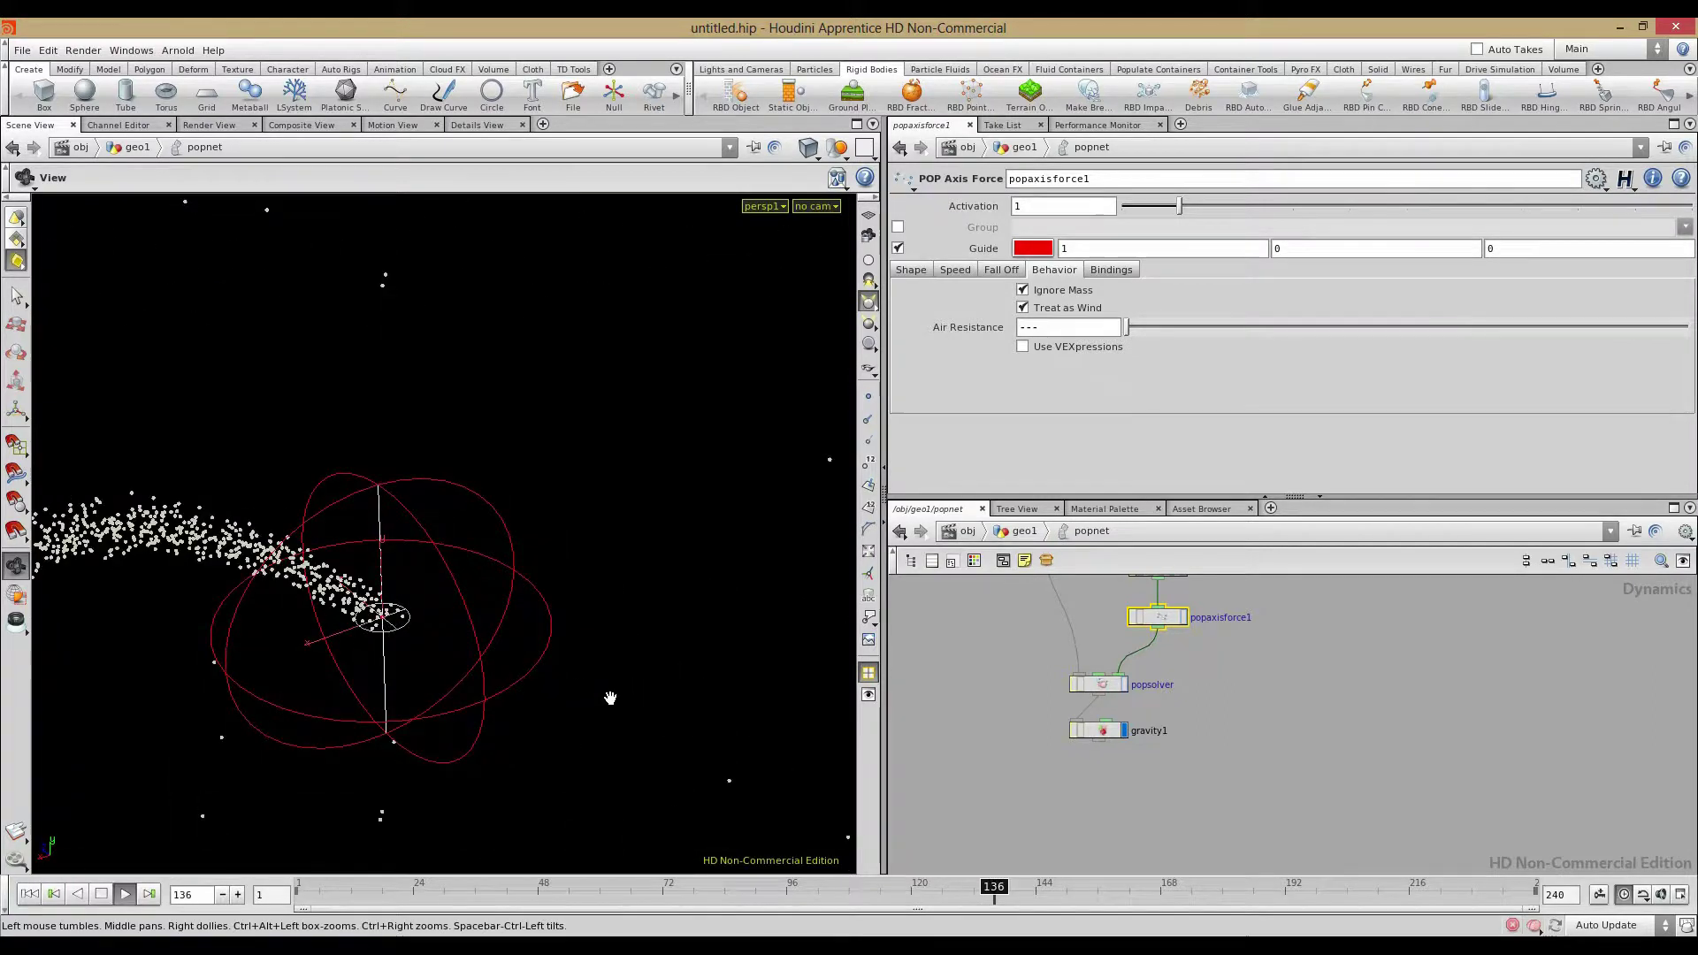
# Deselect the axis force node, stop the playback and return the simulation to frame 1
pyautogui.click(1259, 694)
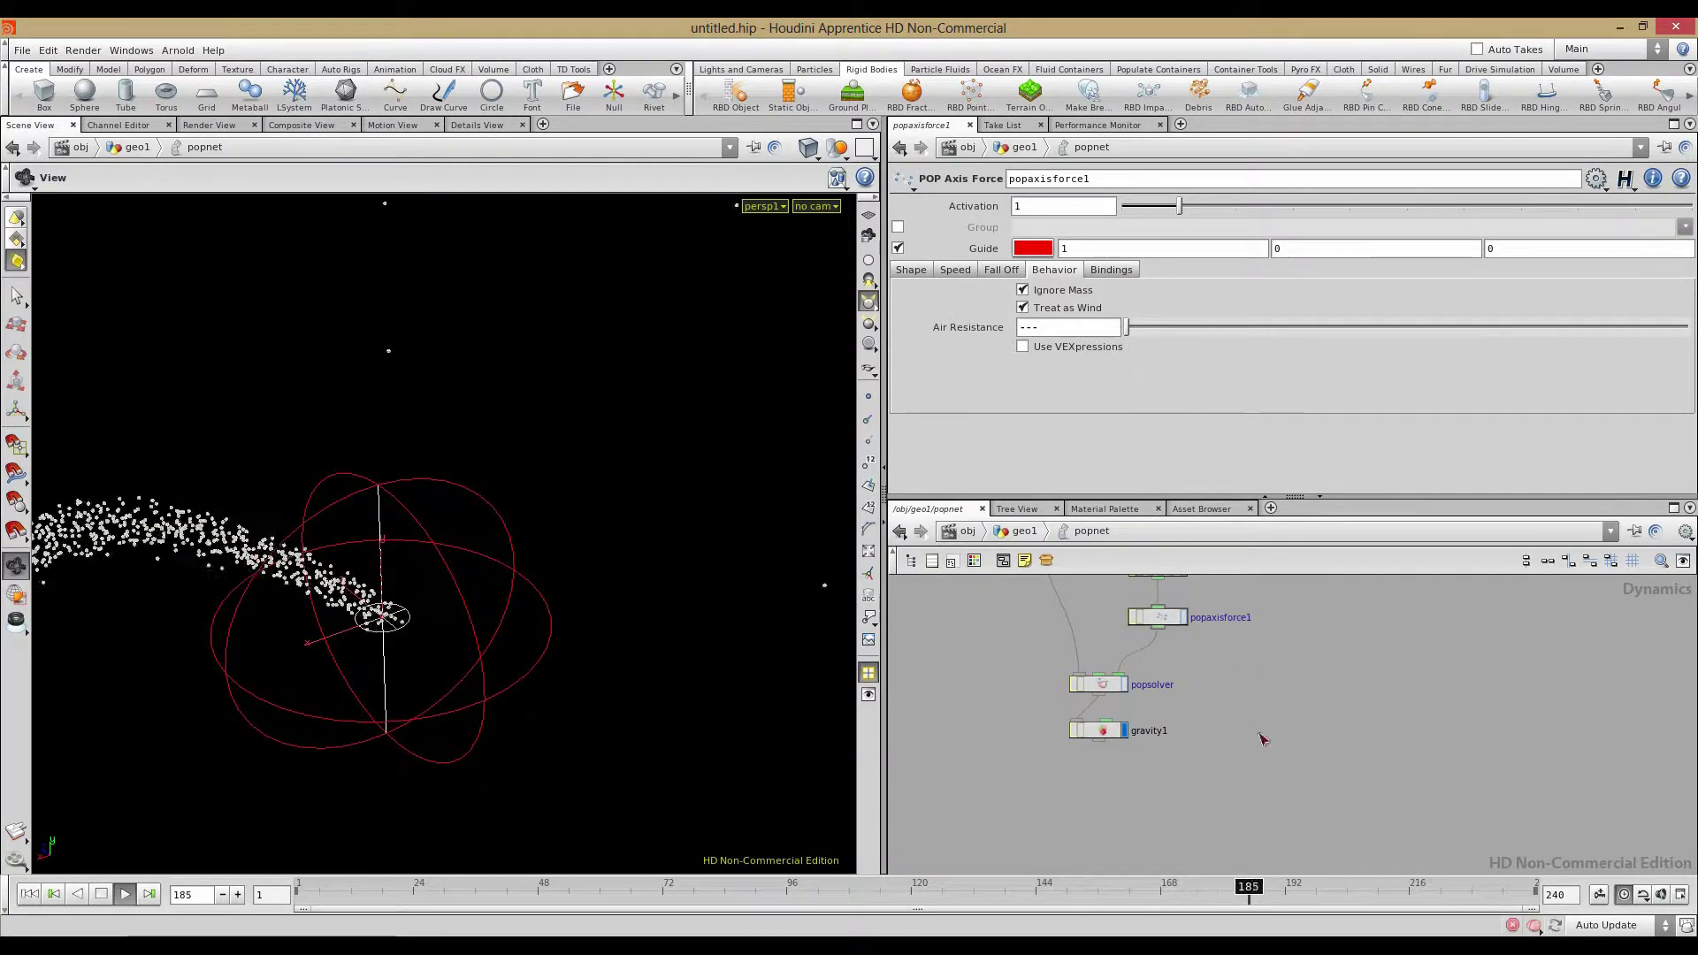
pyautogui.click(101, 894)
pyautogui.click(30, 895)
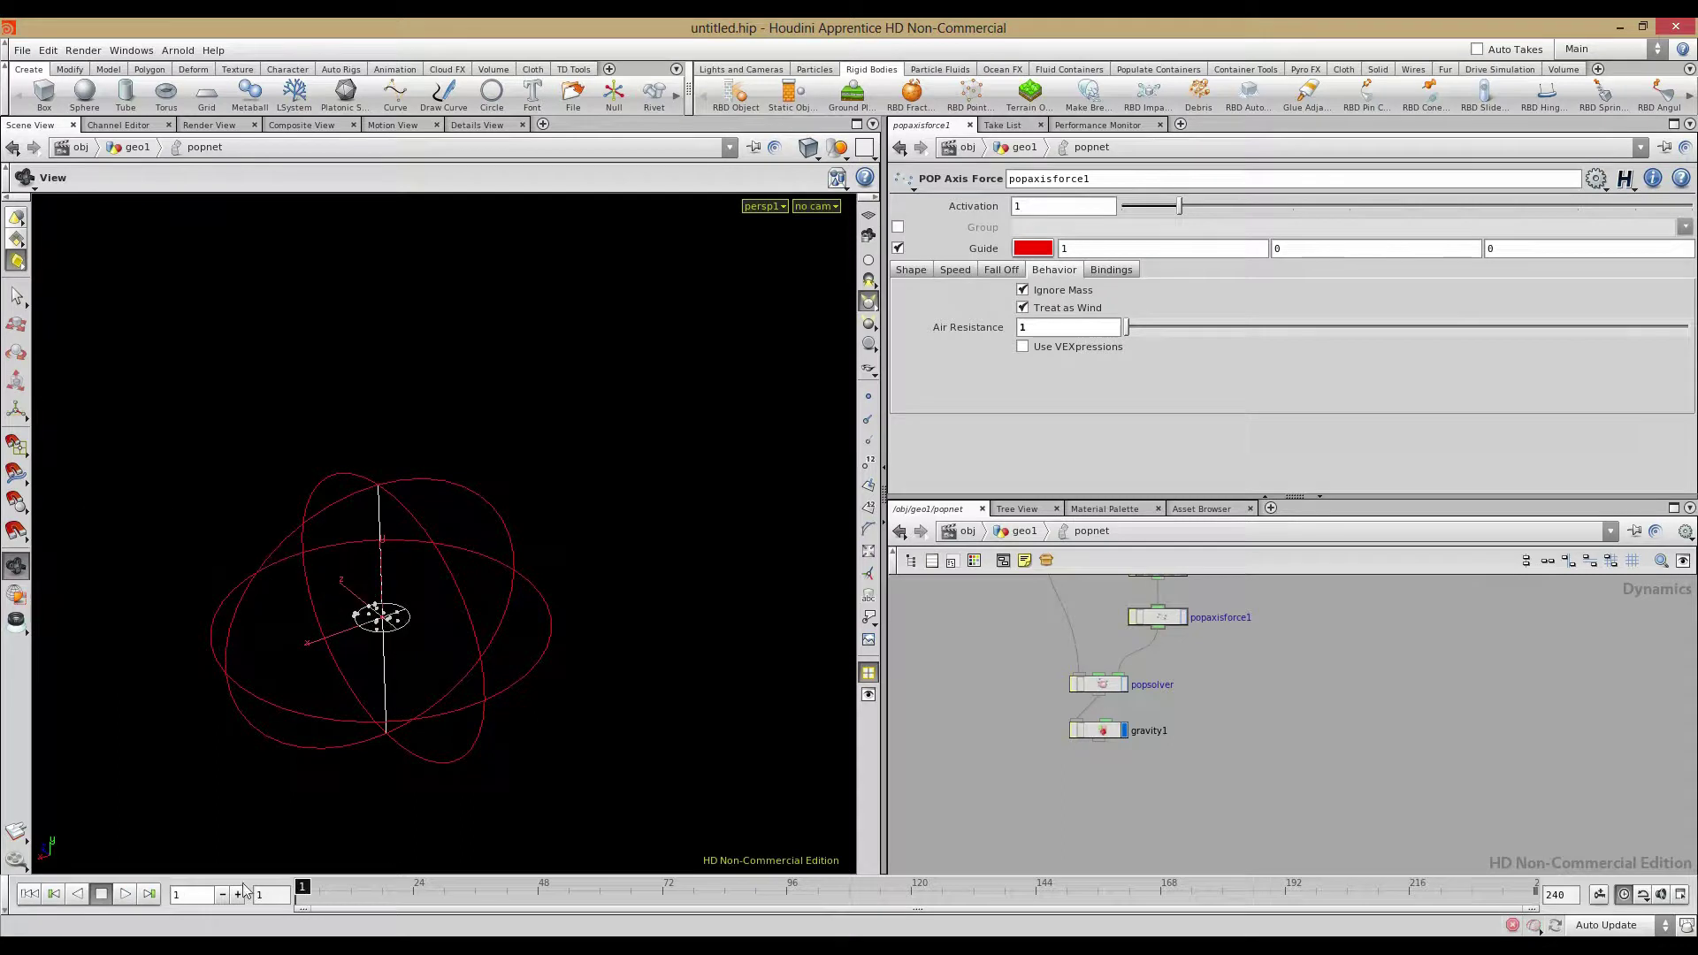
# Delete popaxisforce1 and add a fresh POP Axis Force node between popvop1 and popsolver
pyautogui.scroll(3, 1269, 650)
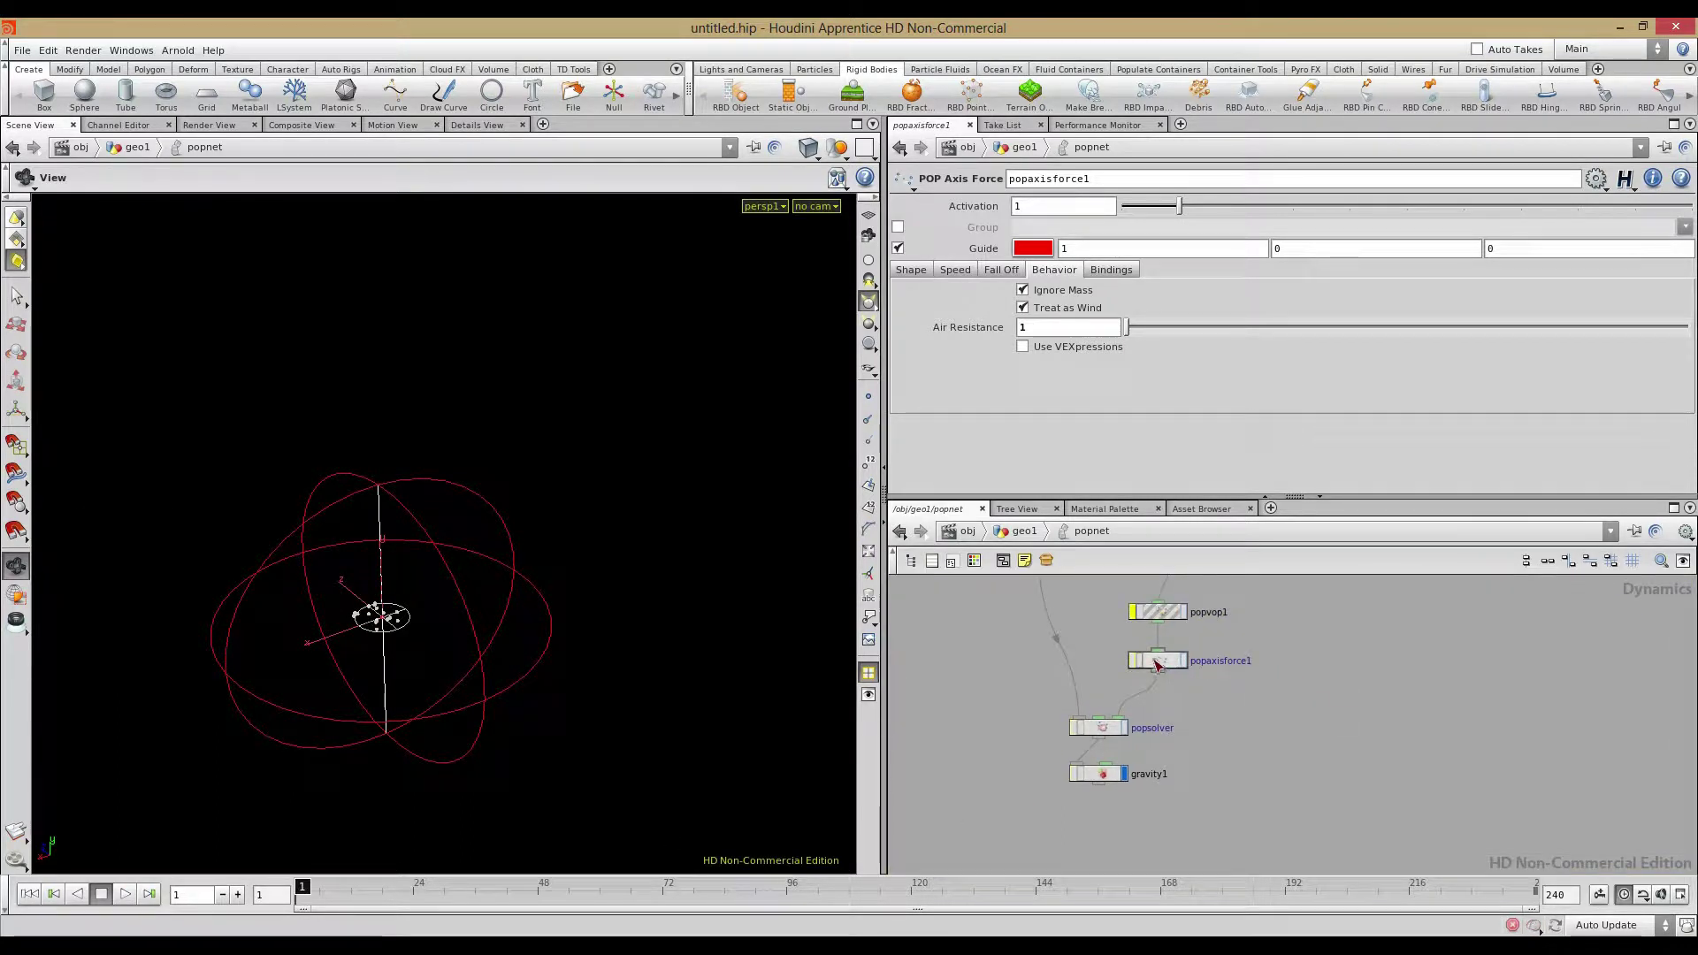
pyautogui.click(1157, 664)
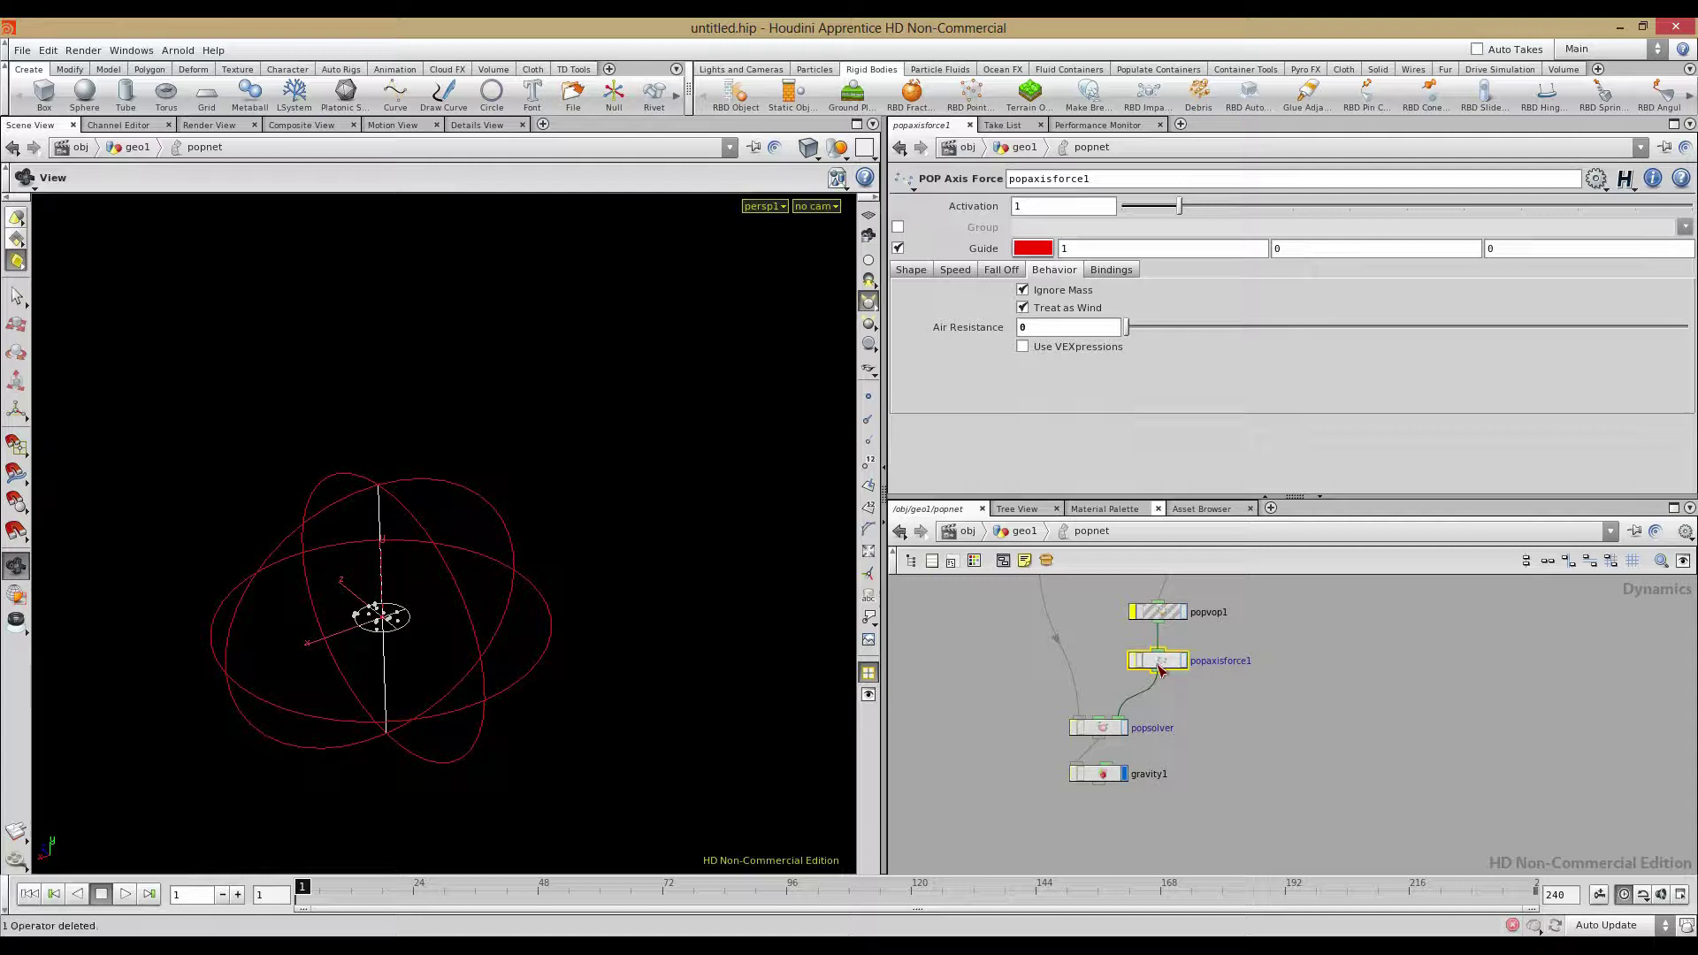
pyautogui.press('Delete')
pyautogui.press('Tab')
pyautogui.write('axis')
pyautogui.click(1365, 518)
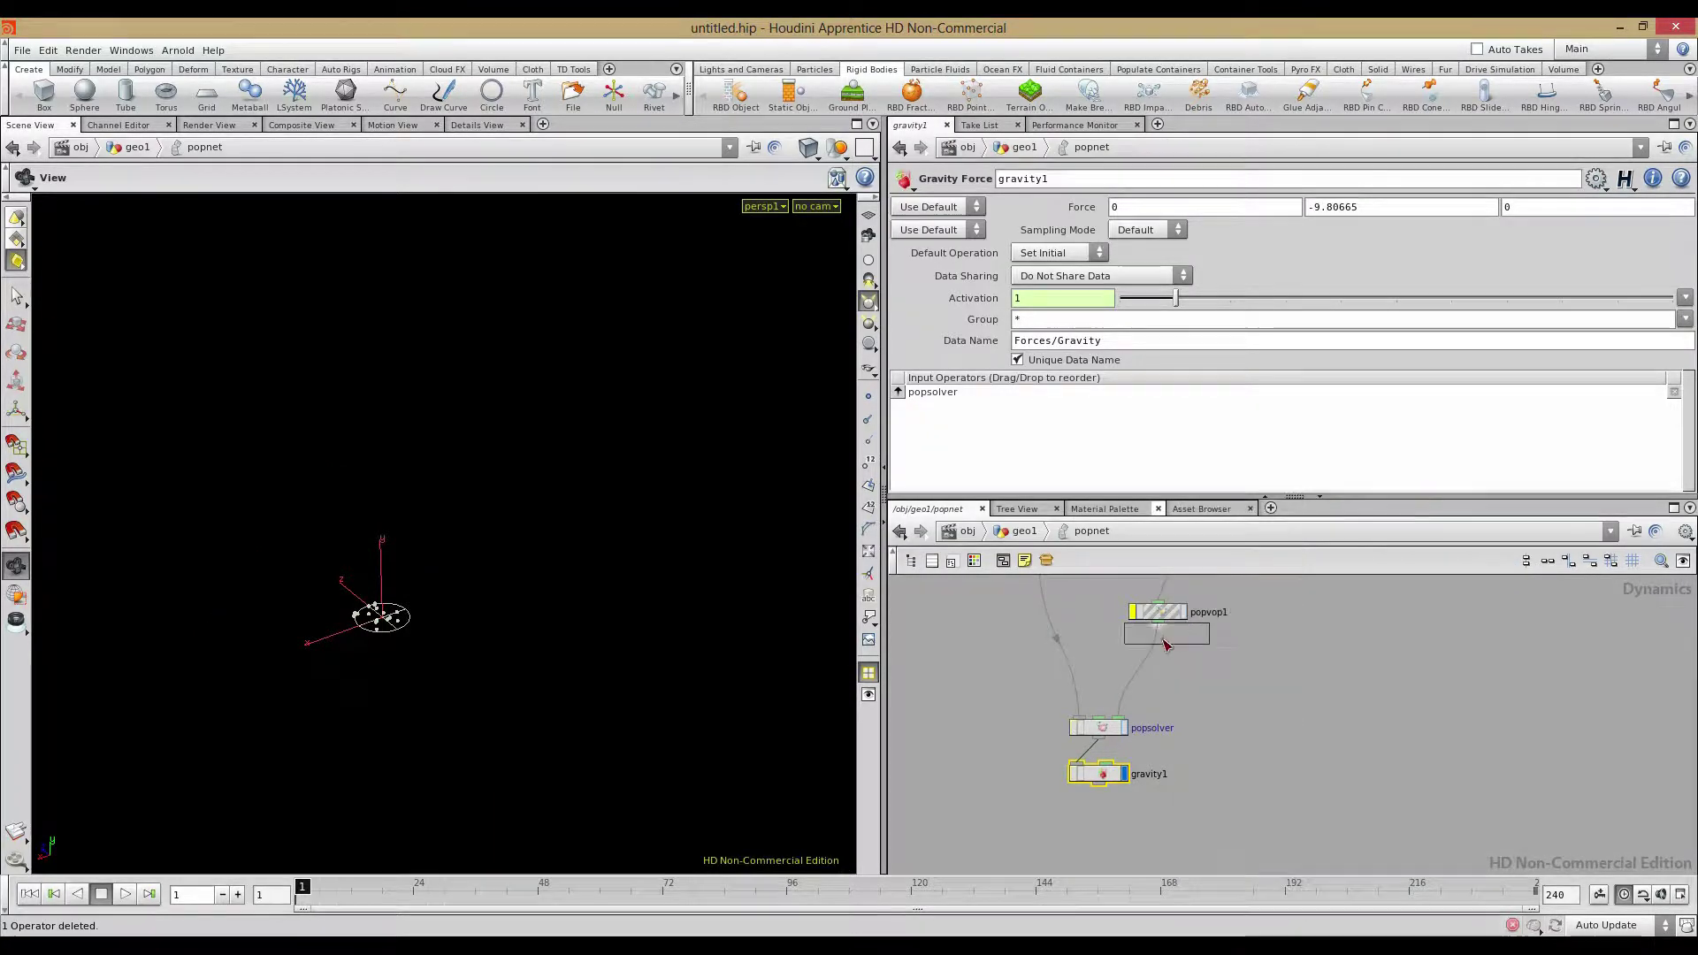
# Place a POP Axis Force below popvop1, make it a Torus with radius 6.02 and height 3.64, and play the simulation
pyautogui.click(1157, 662)
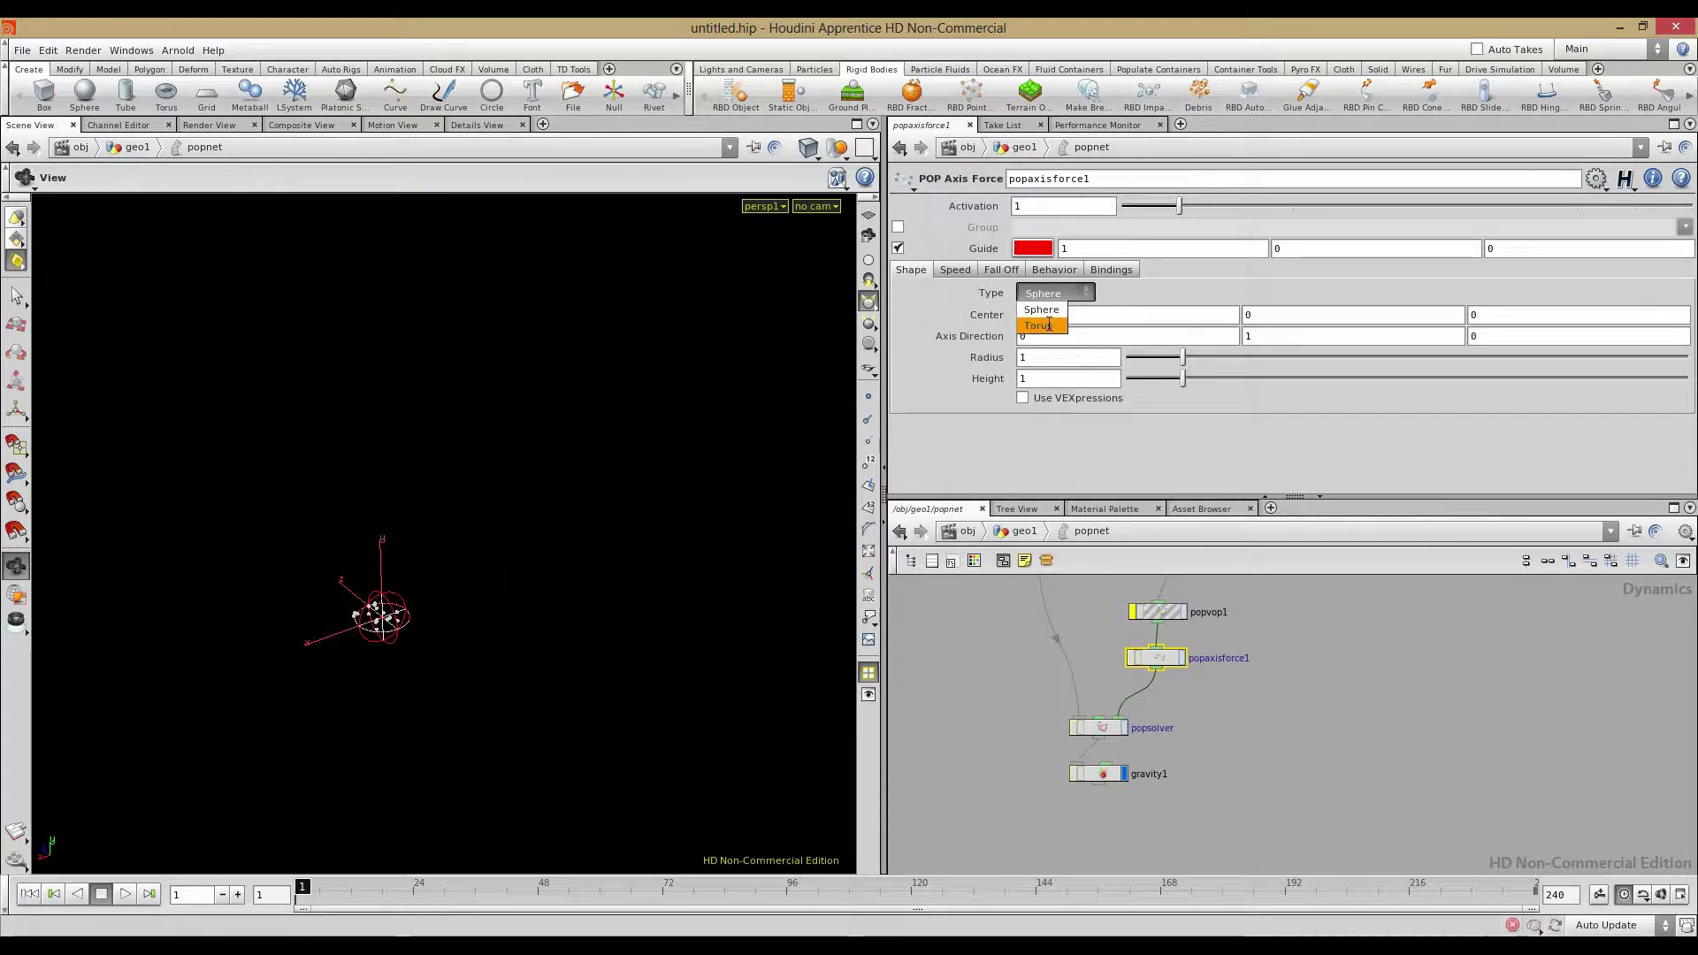
pyautogui.click(1049, 326)
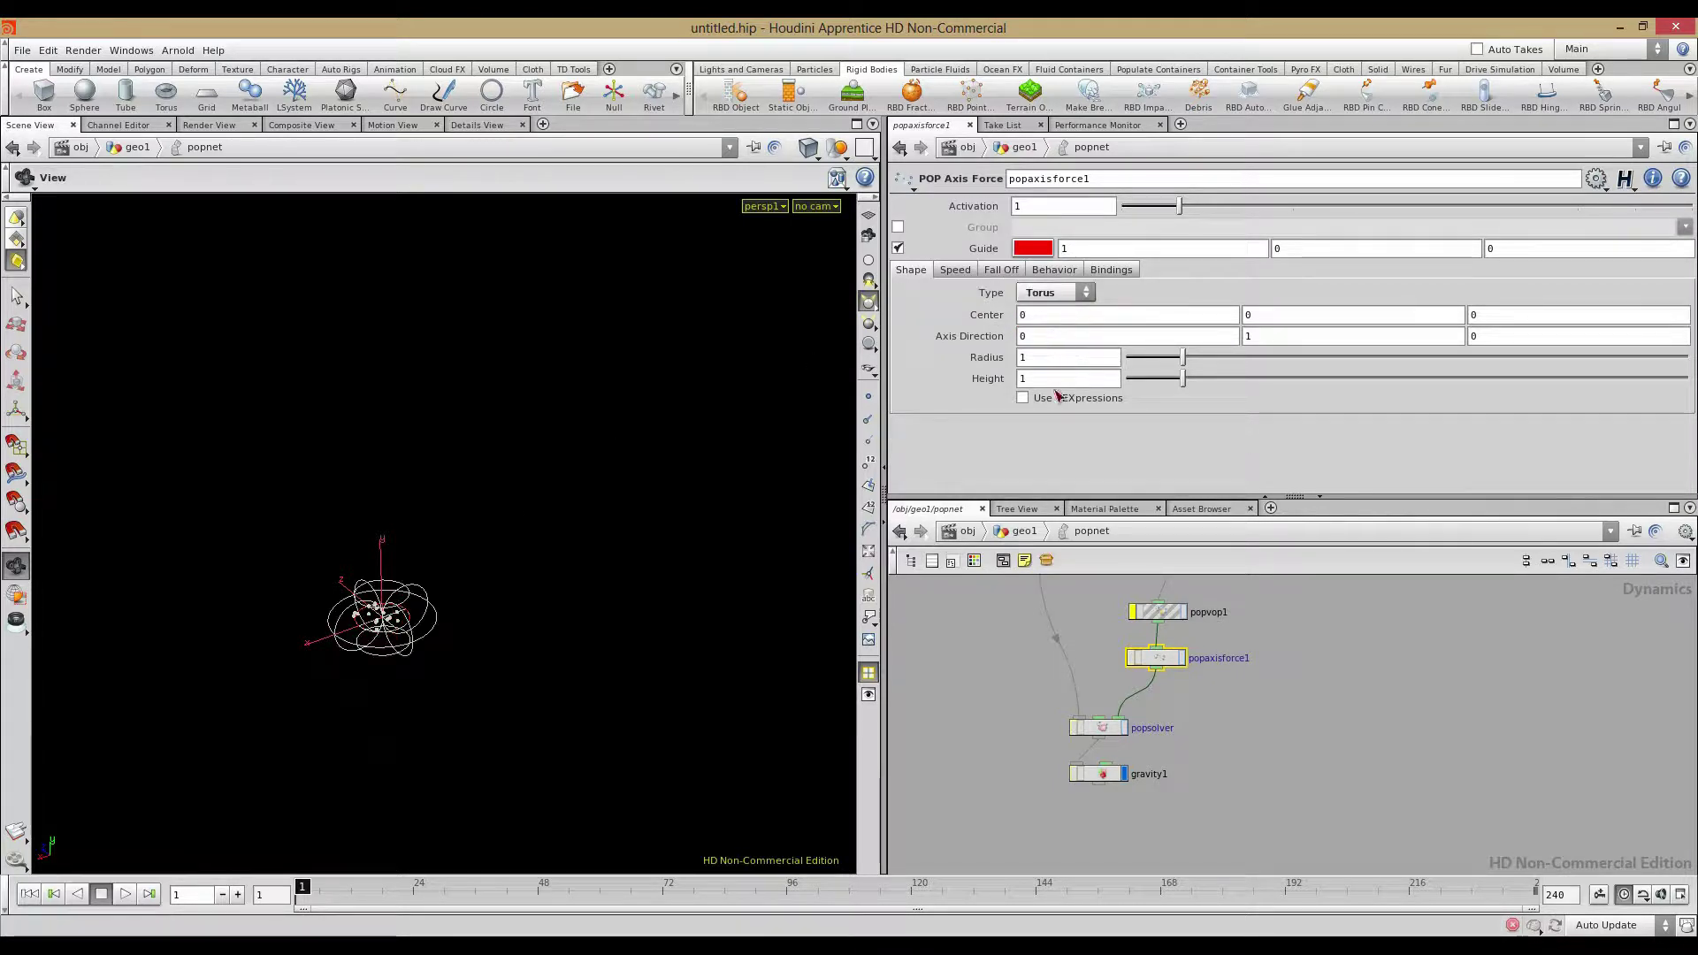
pyautogui.moveTo(1184, 358); pyautogui.dragTo(1464, 359)
pyautogui.moveTo(1182, 381); pyautogui.dragTo(1330, 381)
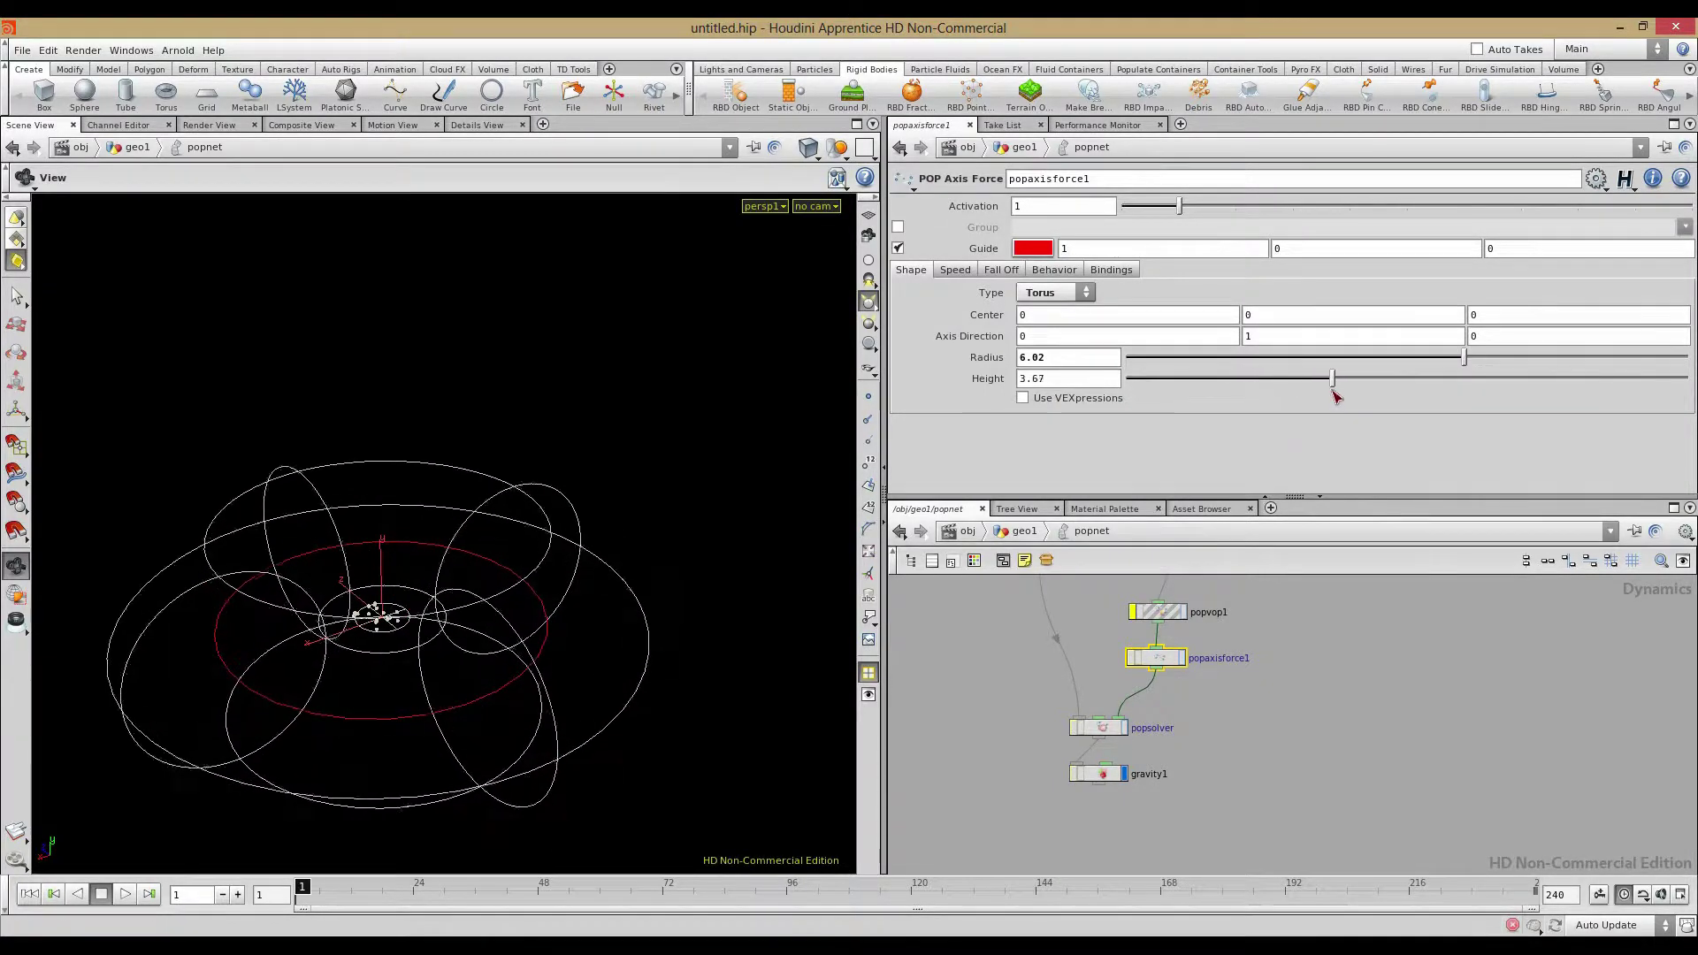
pyautogui.click(124, 894)
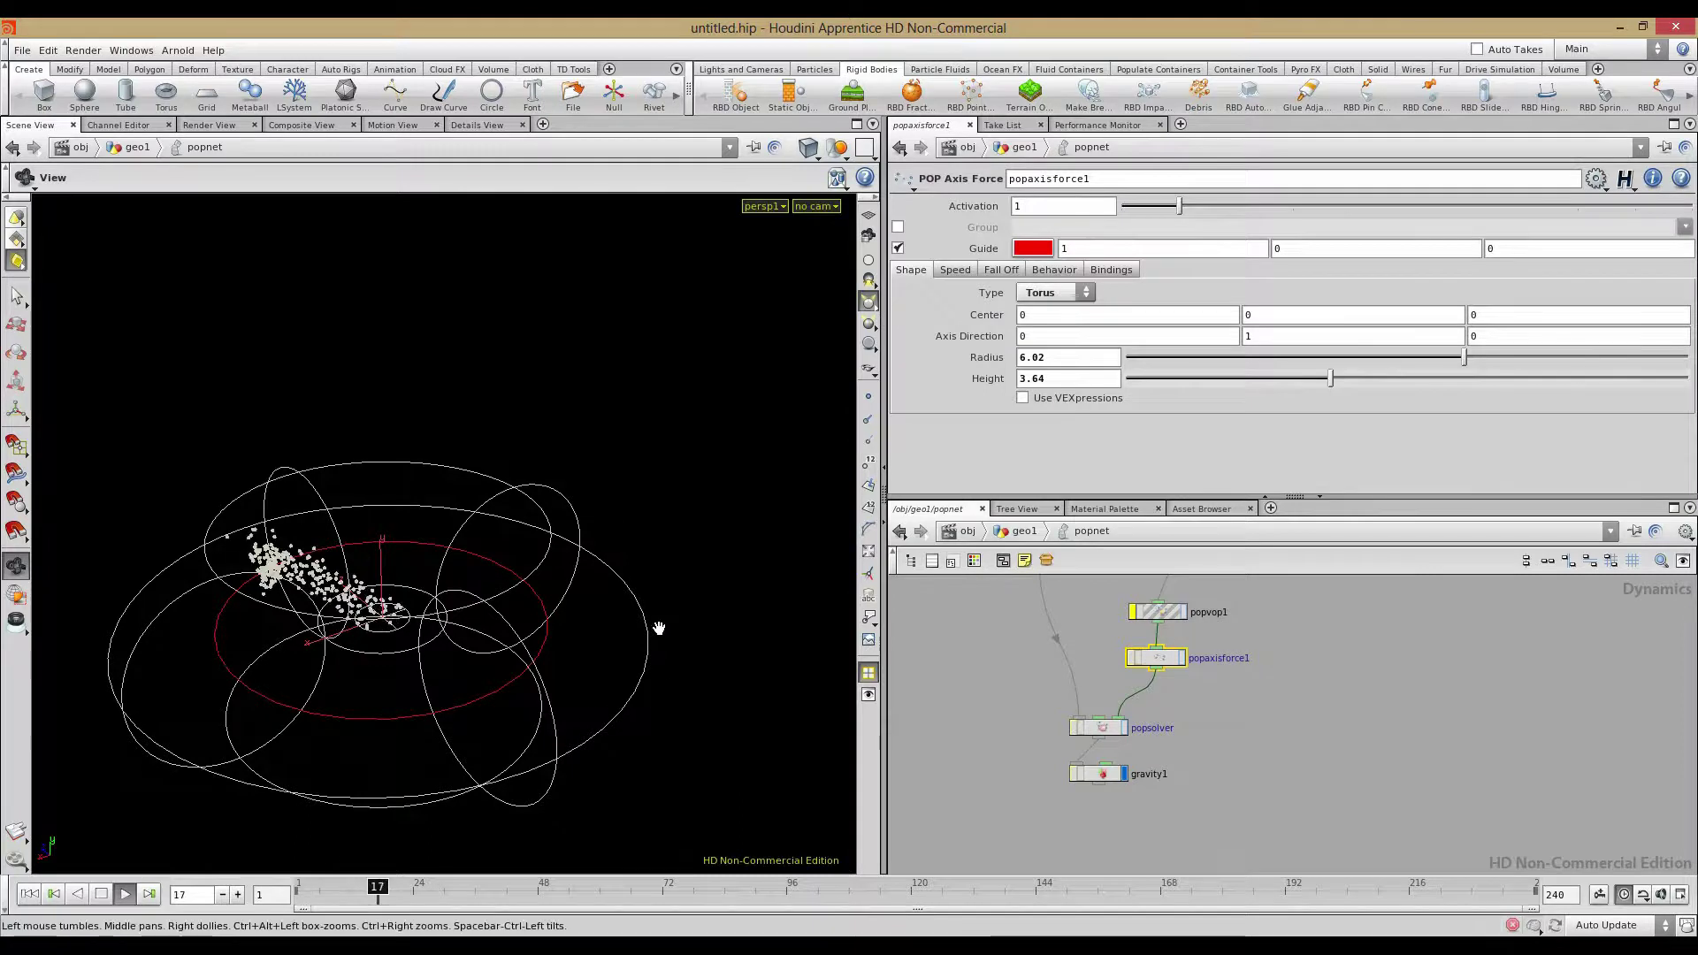
pyautogui.moveTo(458, 581); pyautogui.dragTo(243, 528)
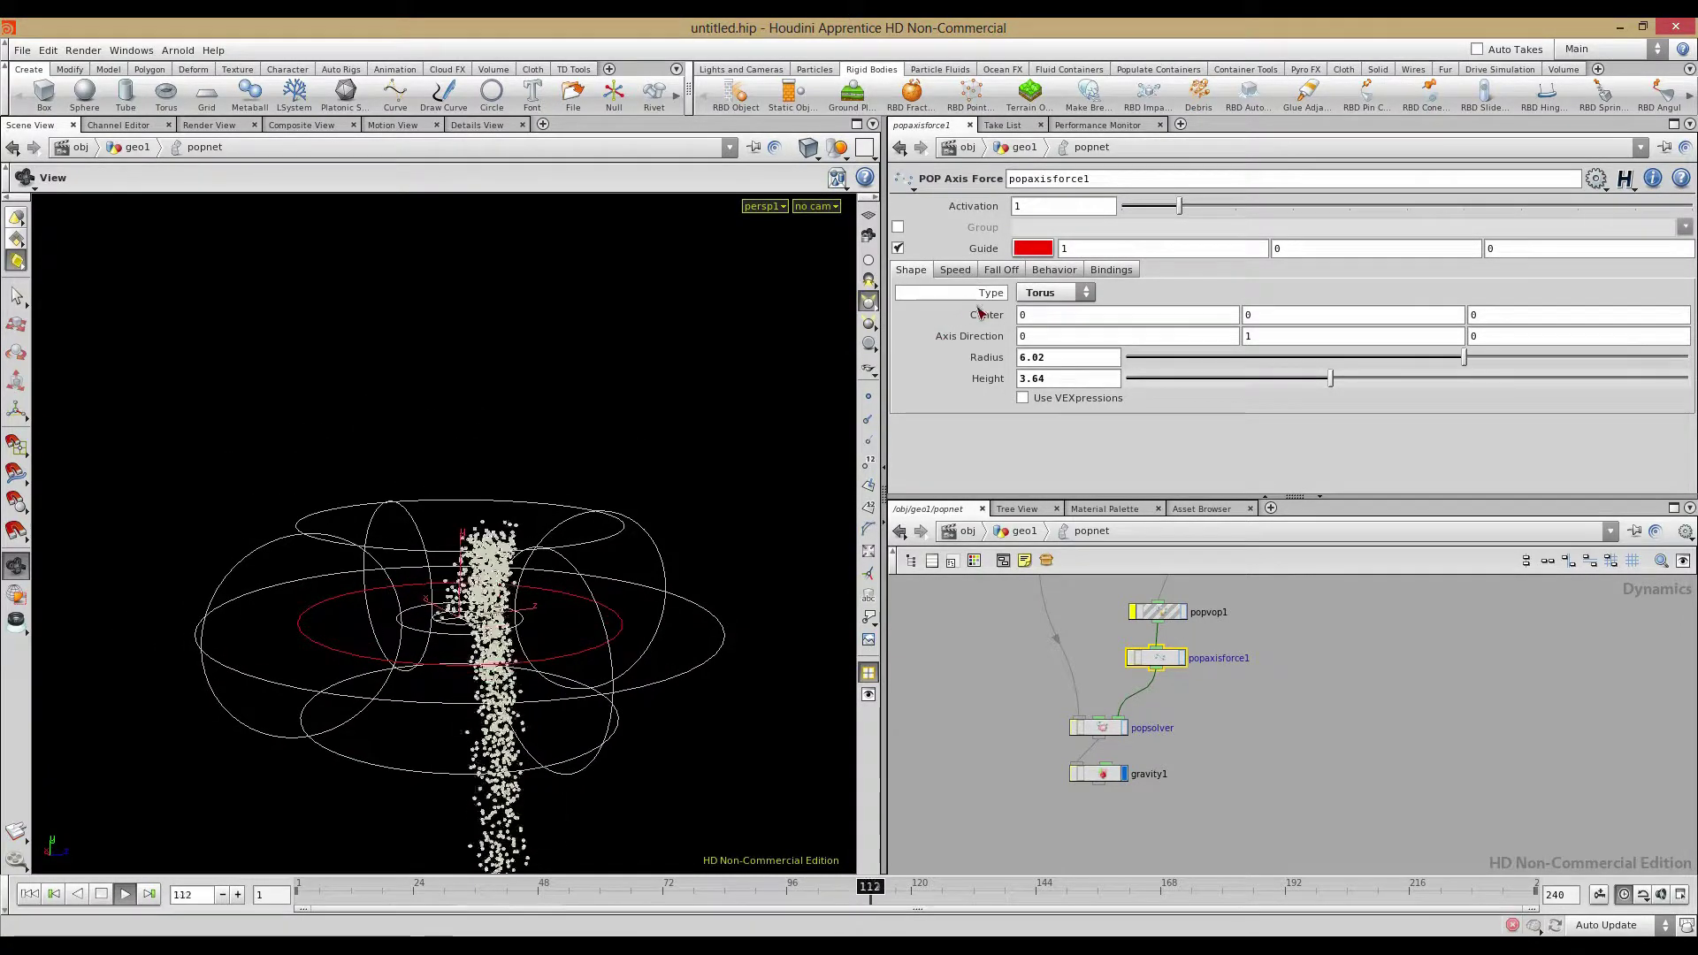
# Raise the torus axis force's orbit speed to 6.9 and increase its suction speed while the simulation plays
pyautogui.click(968, 271)
pyautogui.moveTo(1180, 293); pyautogui.dragTo(1514, 301)
pyautogui.moveTo(476, 444); pyautogui.dragTo(701, 474)
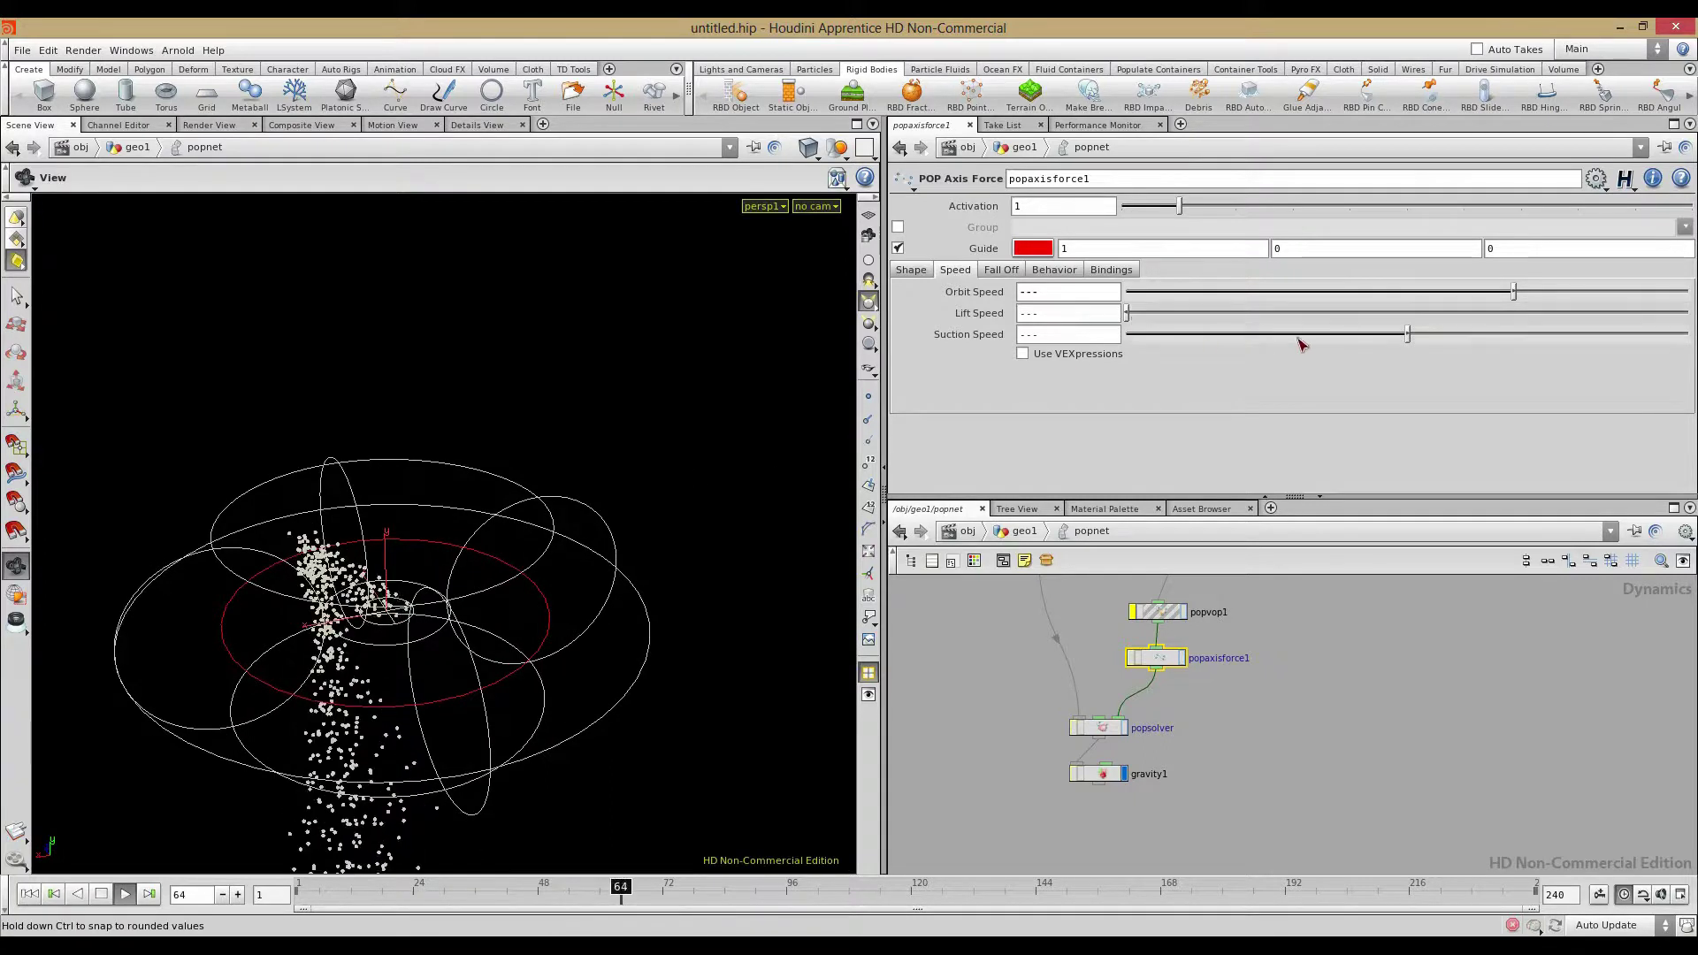
pyautogui.moveTo(1409, 335); pyautogui.dragTo(1572, 342)
pyautogui.moveTo(451, 494)
pyautogui.mouseDown()
pyautogui.moveTo(421, 512)
pyautogui.moveTo(234, 509)
pyautogui.moveTo(434, 506)
pyautogui.mouseUp()
pyautogui.moveTo(434, 506); pyautogui.dragTo(720, 444, button='right')
# Raise the torus axis force's outer strength slightly in its fall-off settings
pyautogui.click(1052, 271)
pyautogui.click(1001, 270)
pyautogui.moveTo(1130, 337); pyautogui.dragTo(1166, 343)
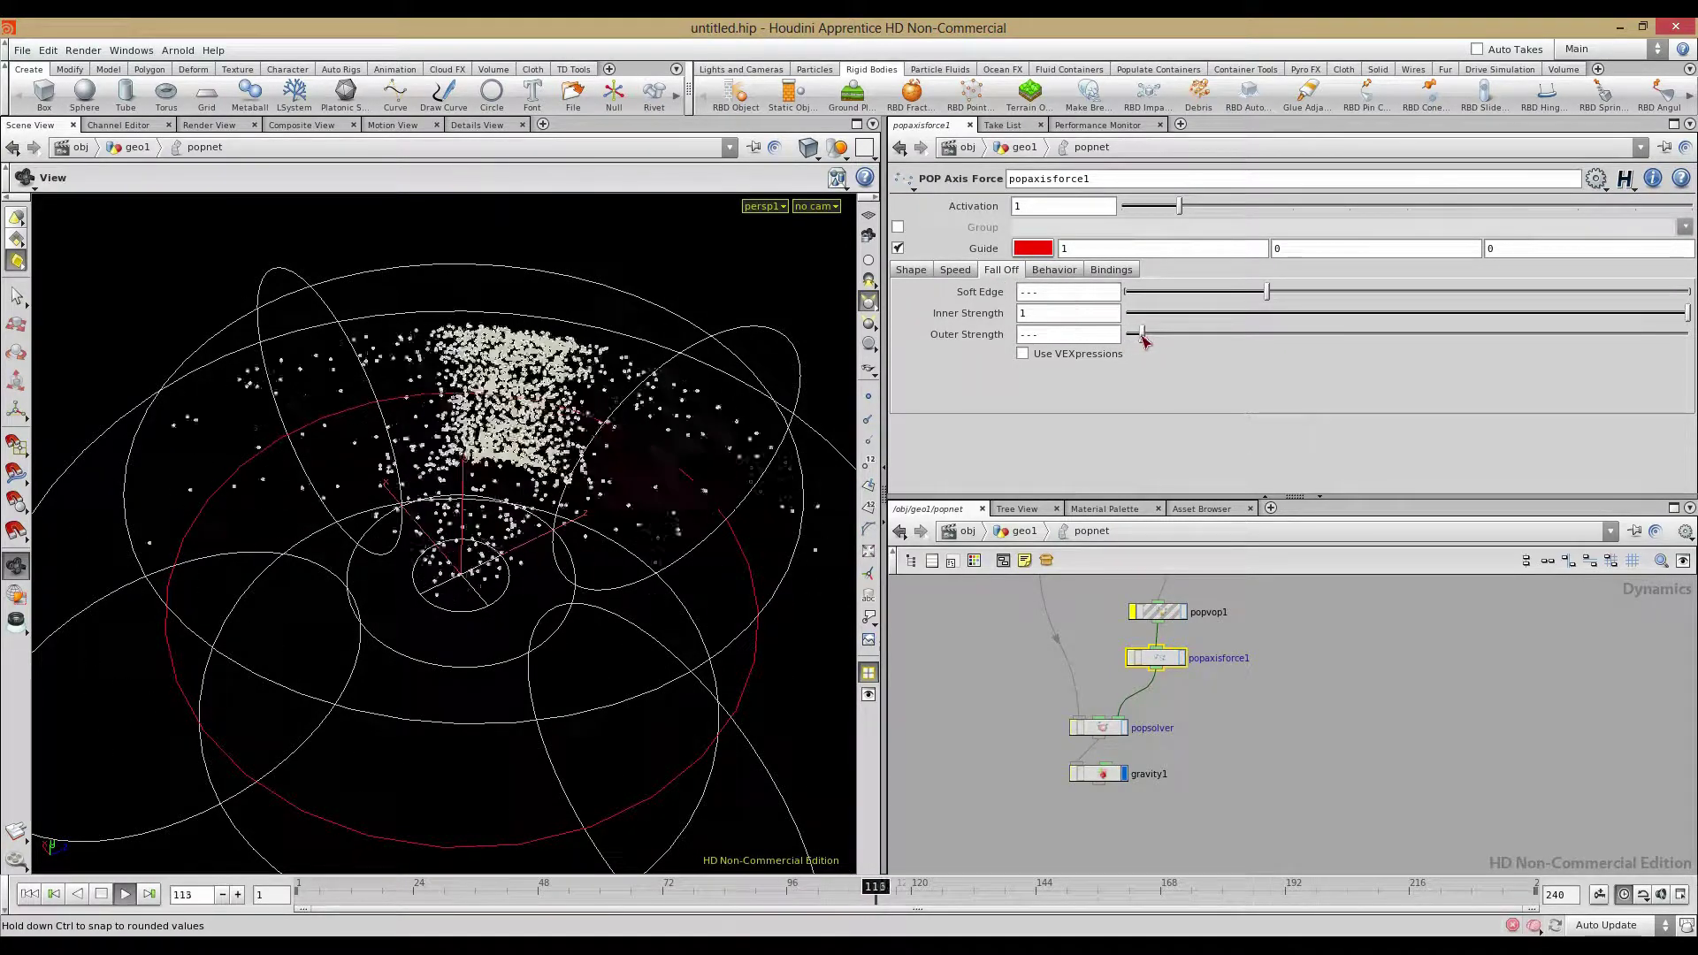
pyautogui.scroll(-4, 322, 414)
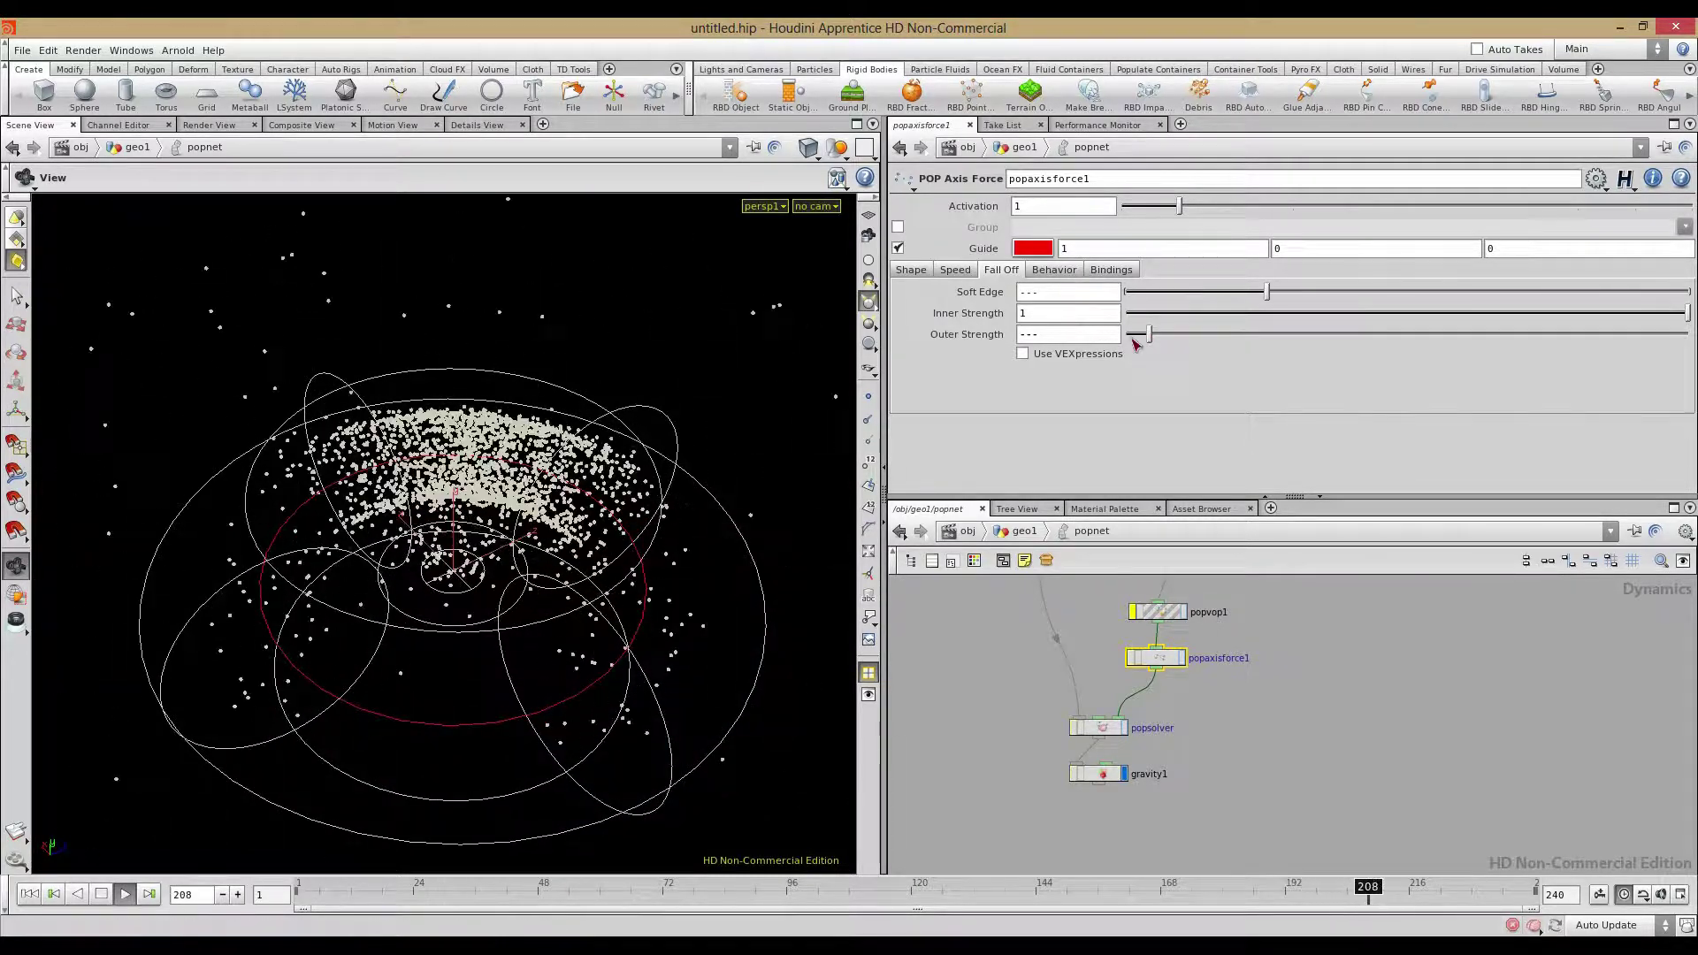
# Try a much larger height for the torus, then reduce it to slightly above its earlier setting
pyautogui.click(925, 272)
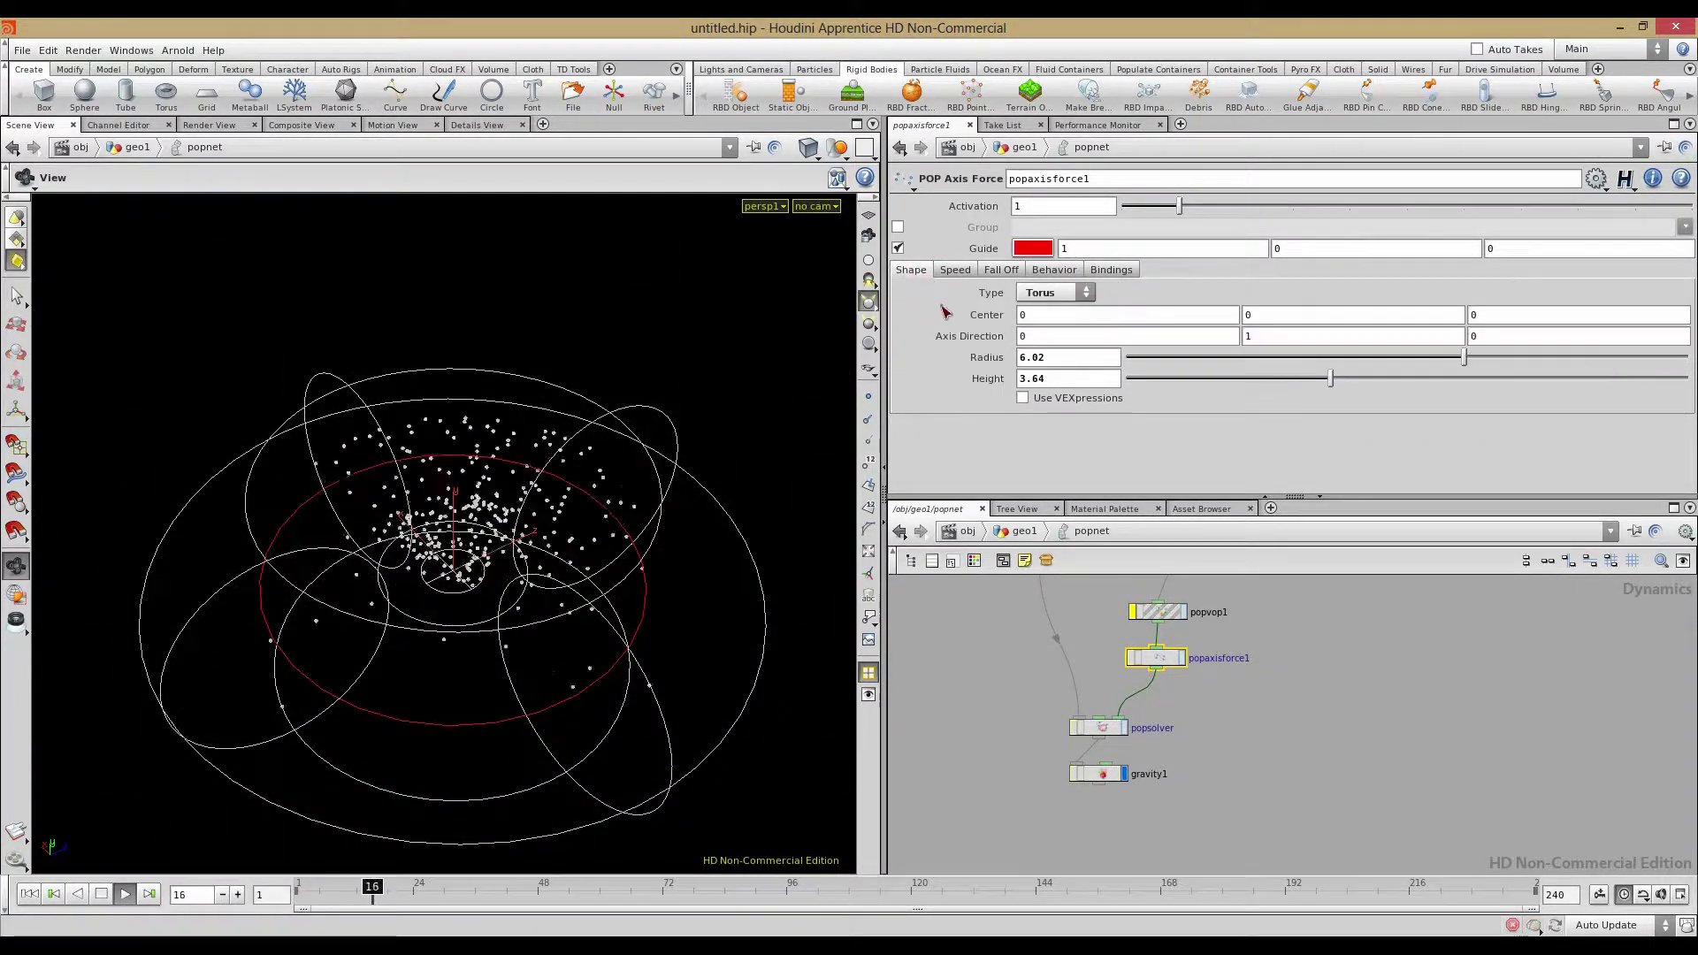
pyautogui.moveTo(1333, 379); pyautogui.dragTo(1486, 381)
pyautogui.moveTo(598, 528); pyautogui.dragTo(397, 461)
pyautogui.moveTo(1486, 379); pyautogui.dragTo(1363, 379)
# Enable the bypassed popforce1 node and replay the simulation from the first frame
pyautogui.moveTo(1257, 667); pyautogui.dragTo(1250, 757, button='middle')
pyautogui.moveTo(1240, 635); pyautogui.dragTo(1270, 693, button='middle')
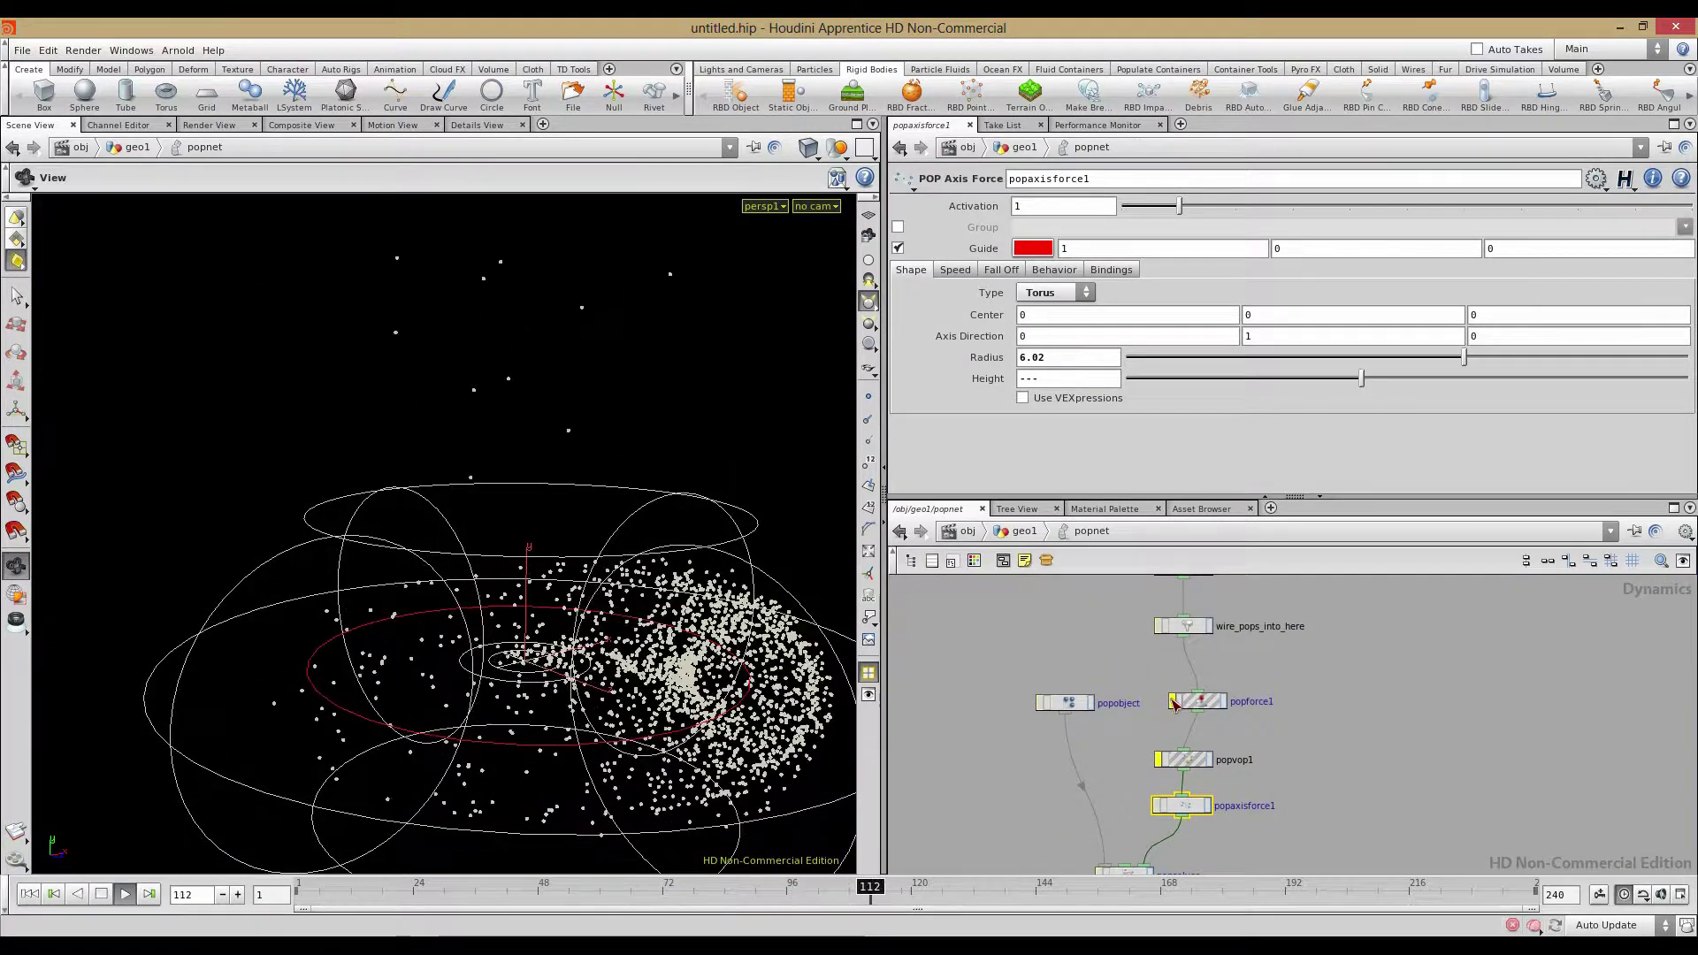
pyautogui.click(1198, 704)
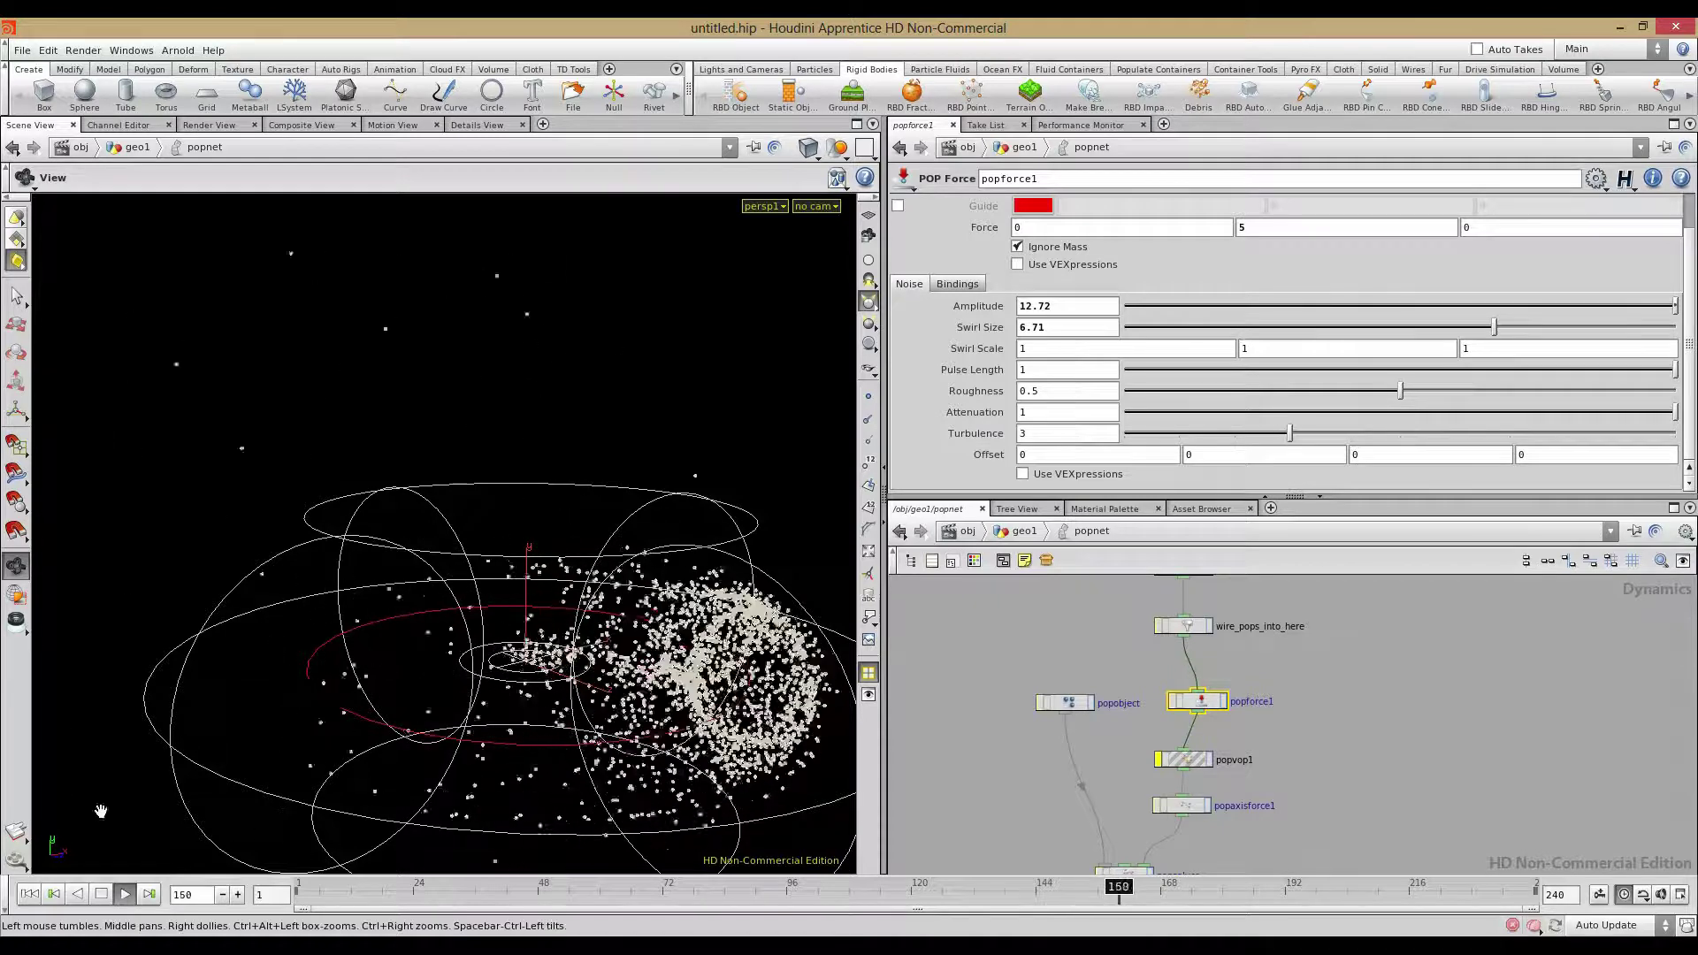
pyautogui.click(30, 894)
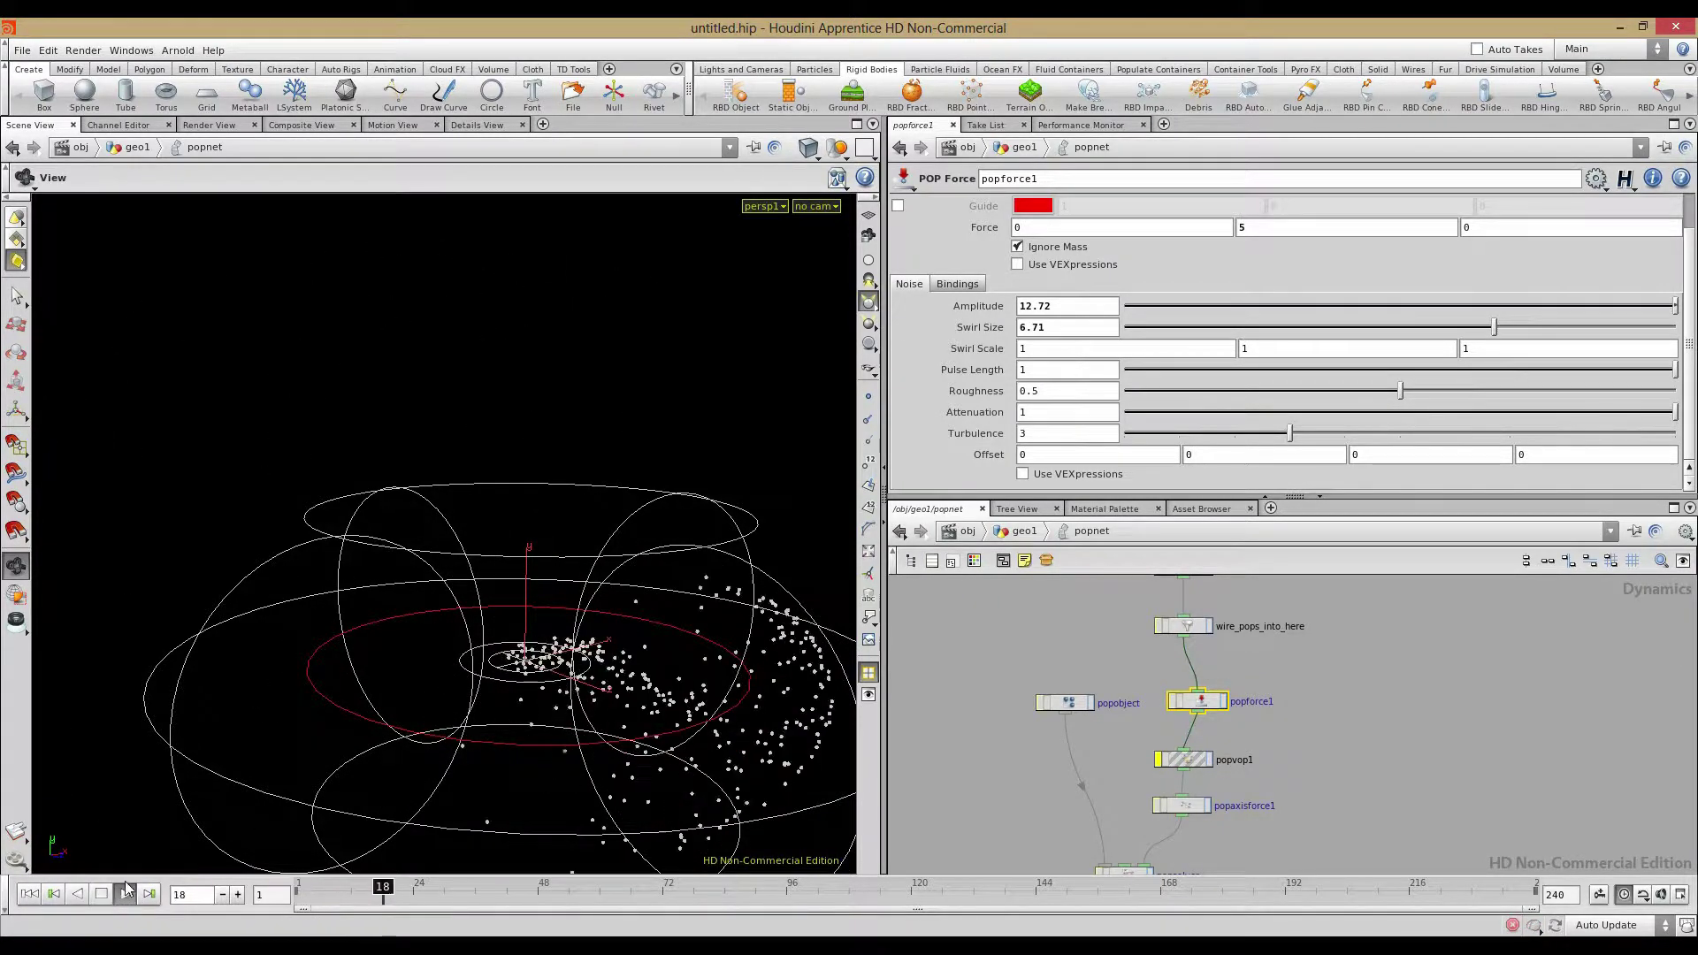
pyautogui.moveTo(497, 543); pyautogui.dragTo(515, 589)
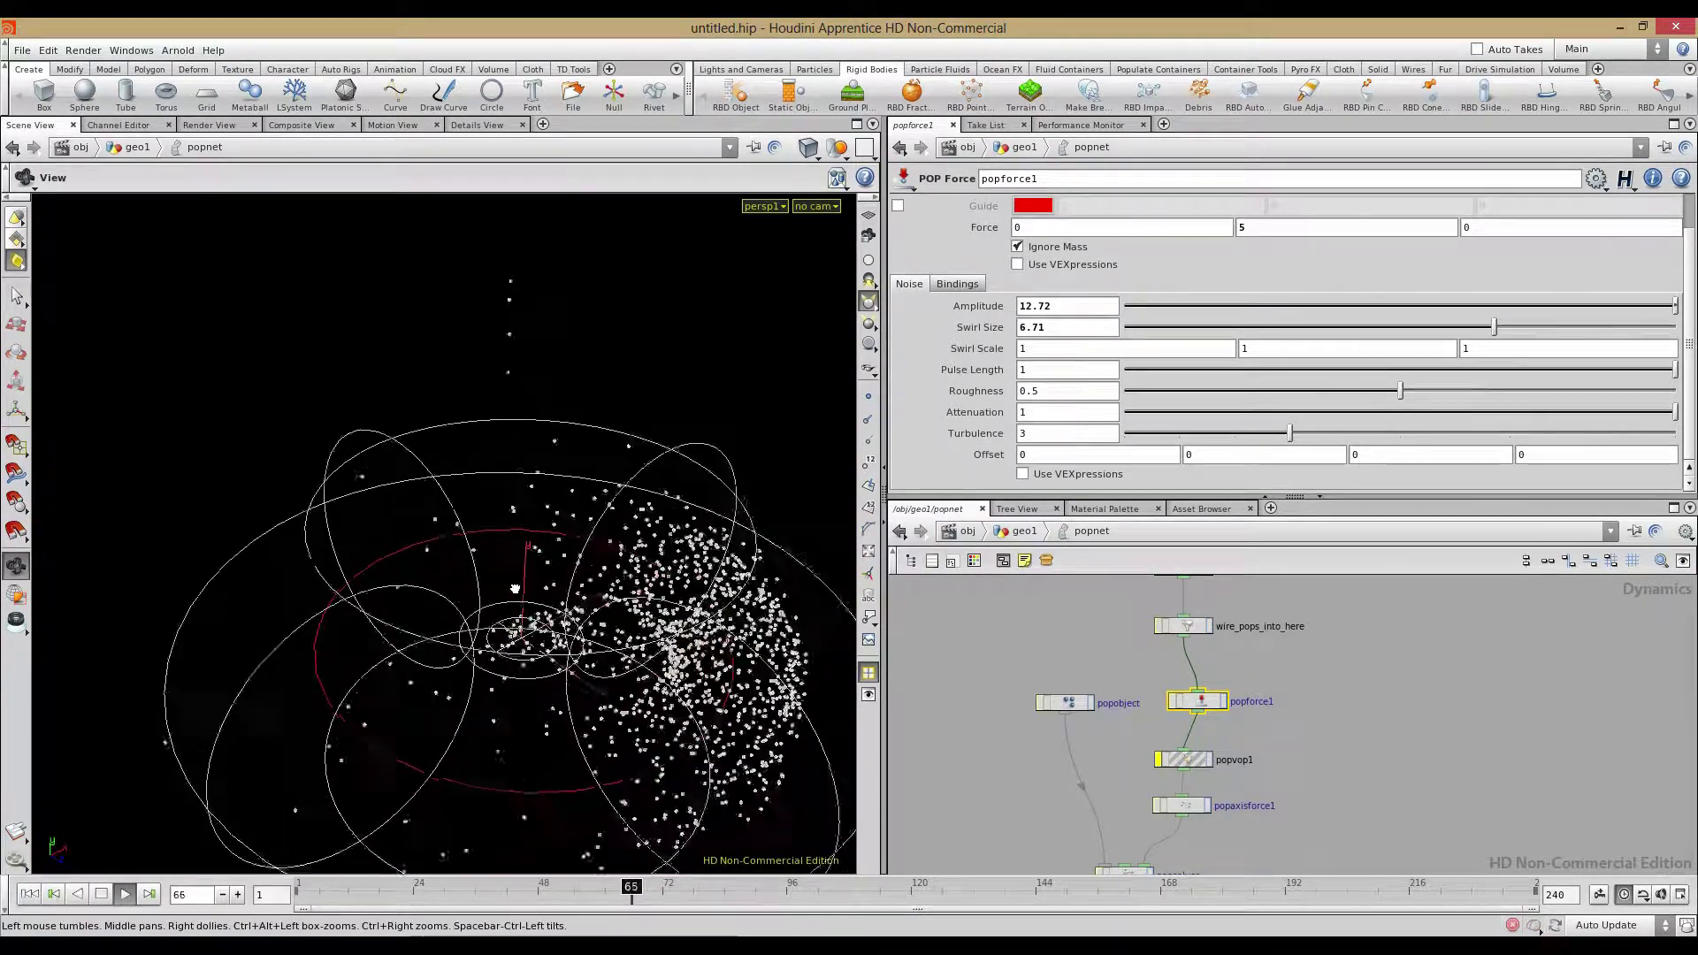
pyautogui.moveTo(489, 482); pyautogui.dragTo(378, 522)
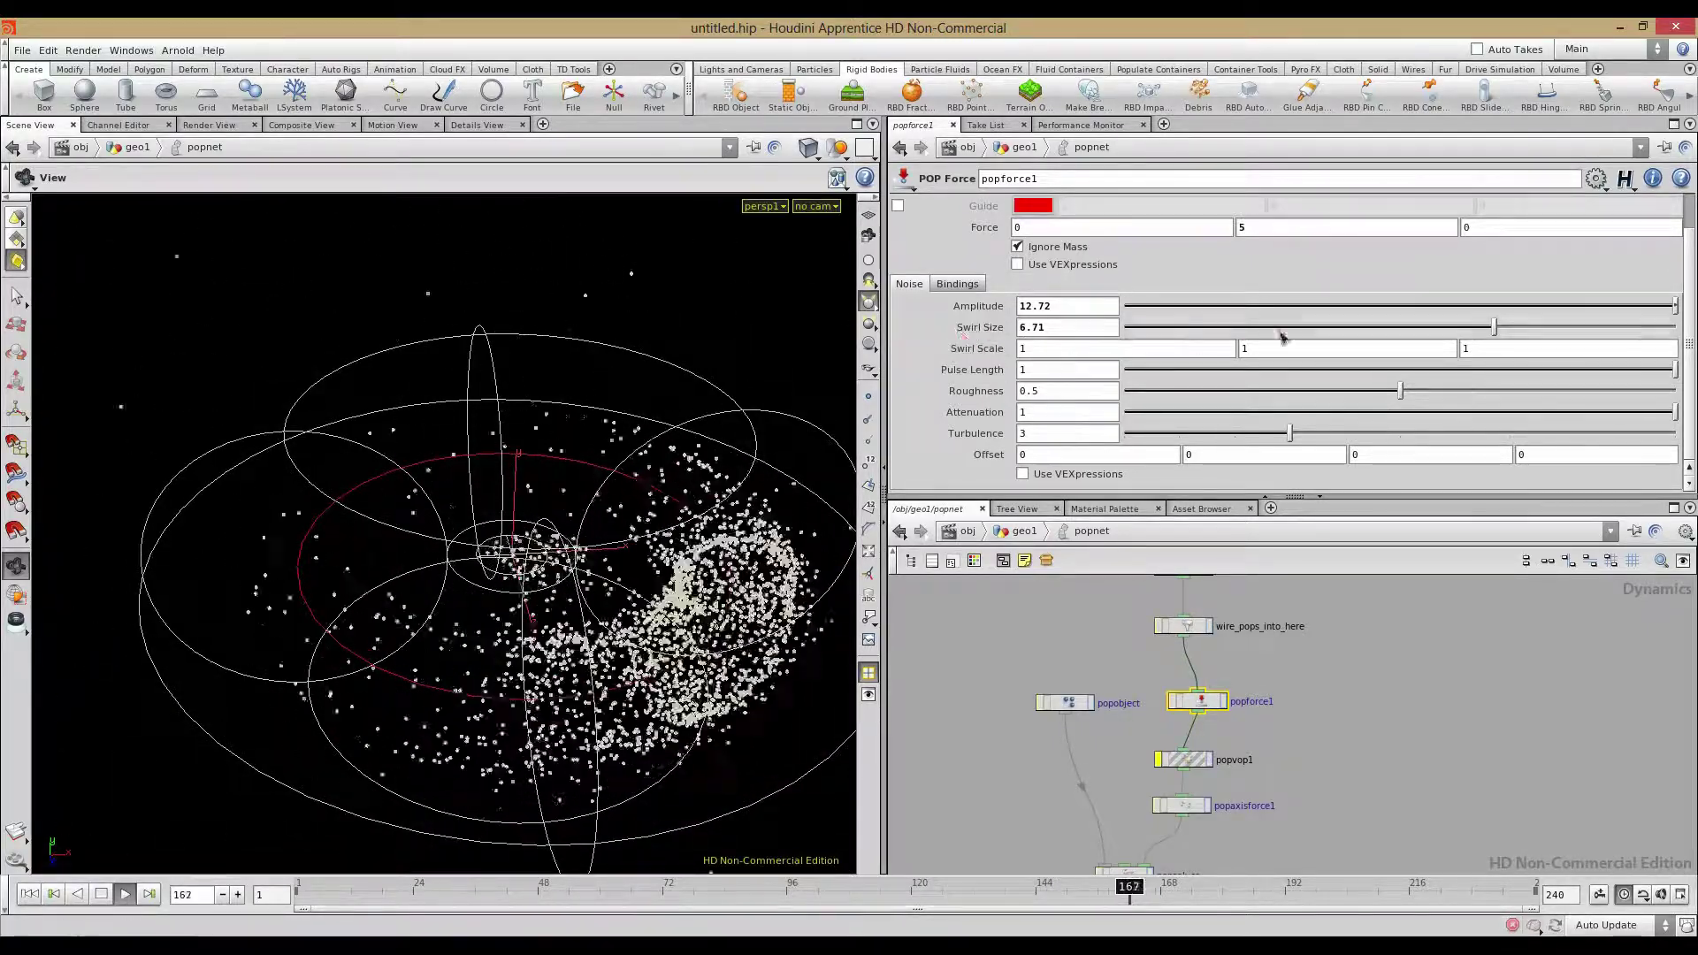
# Increase the noise swirl size and amplitude of popforce1
pyautogui.moveTo(973, 326); pyautogui.dragTo(989, 283, button='middle')
pyautogui.moveTo(1271, 291); pyautogui.dragTo(1512, 299, button='middle')
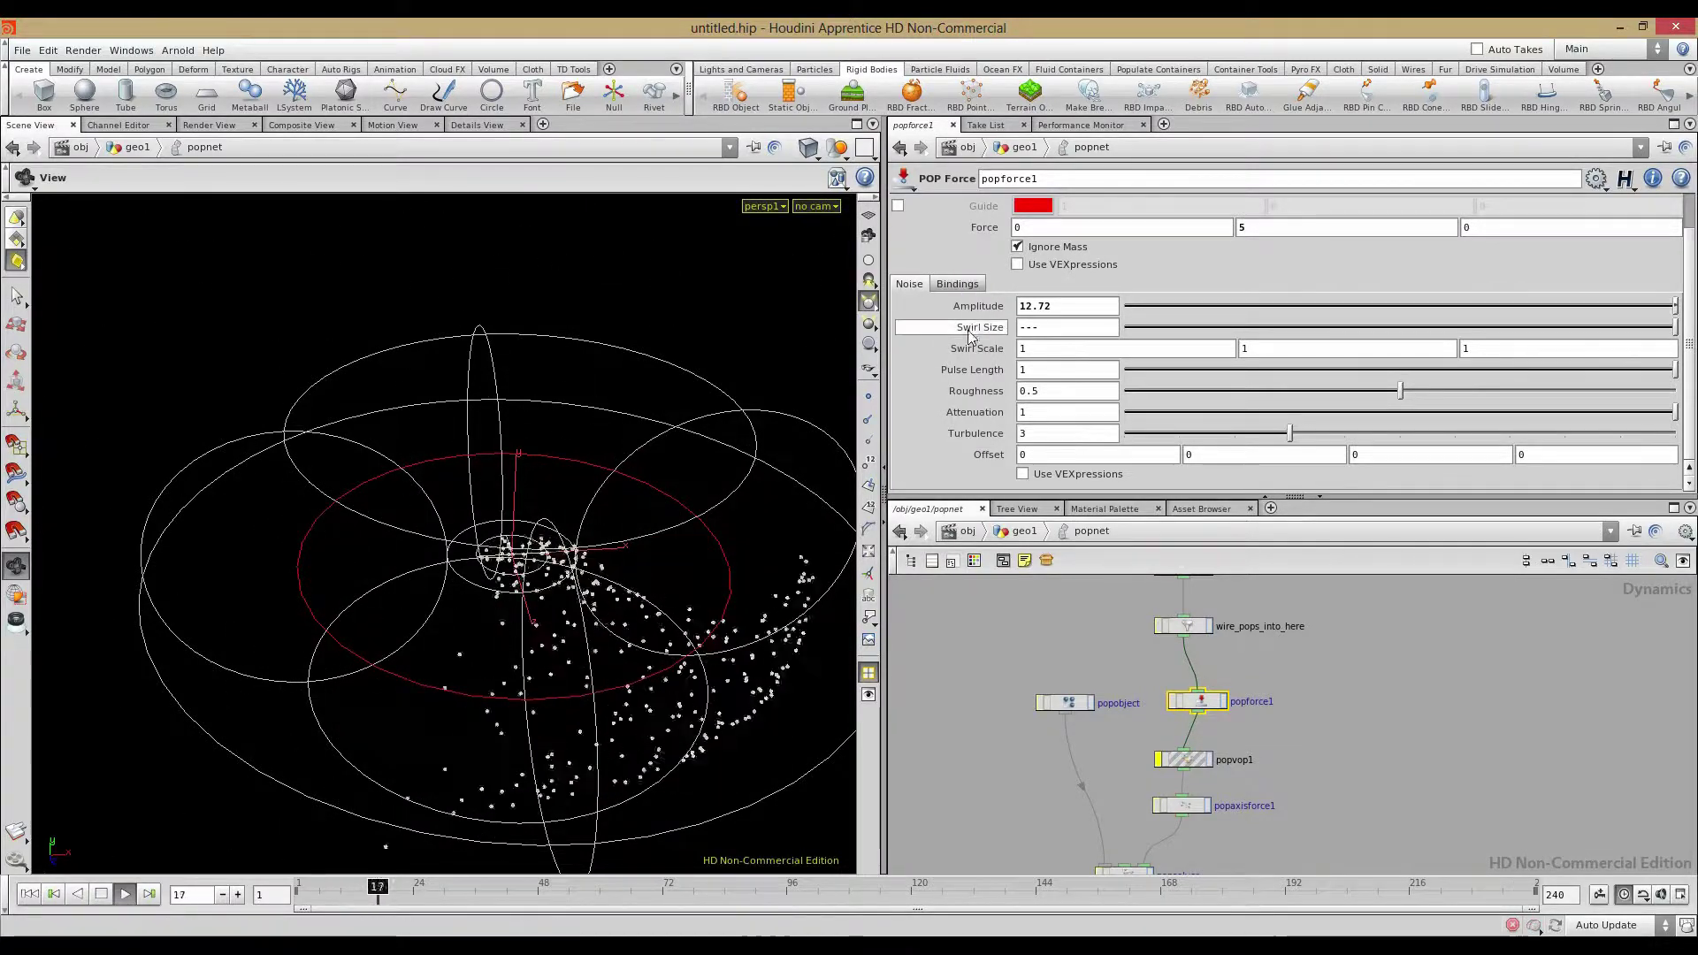
pyautogui.moveTo(975, 305); pyautogui.dragTo(980, 289, button='middle')
pyautogui.moveTo(1051, 242); pyautogui.dragTo(1094, 247, button='middle')
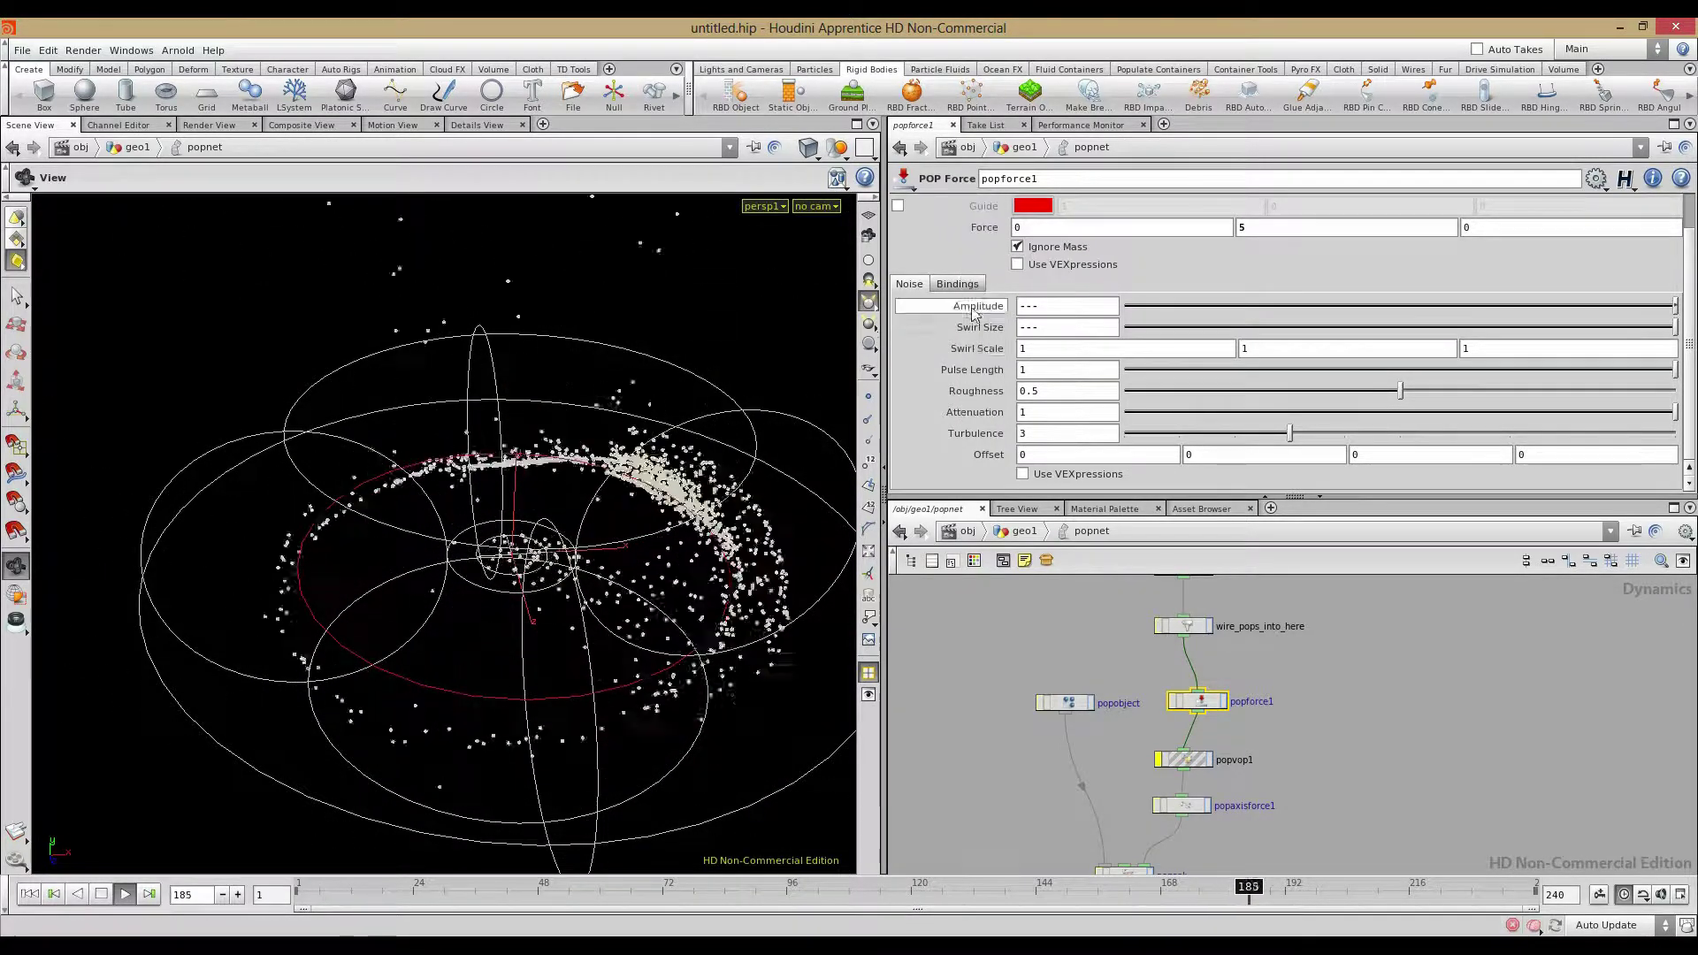
# Lower the outer strength of popaxisforce1 to the minimum of its range
pyautogui.click(1185, 806)
pyautogui.click(1000, 270)
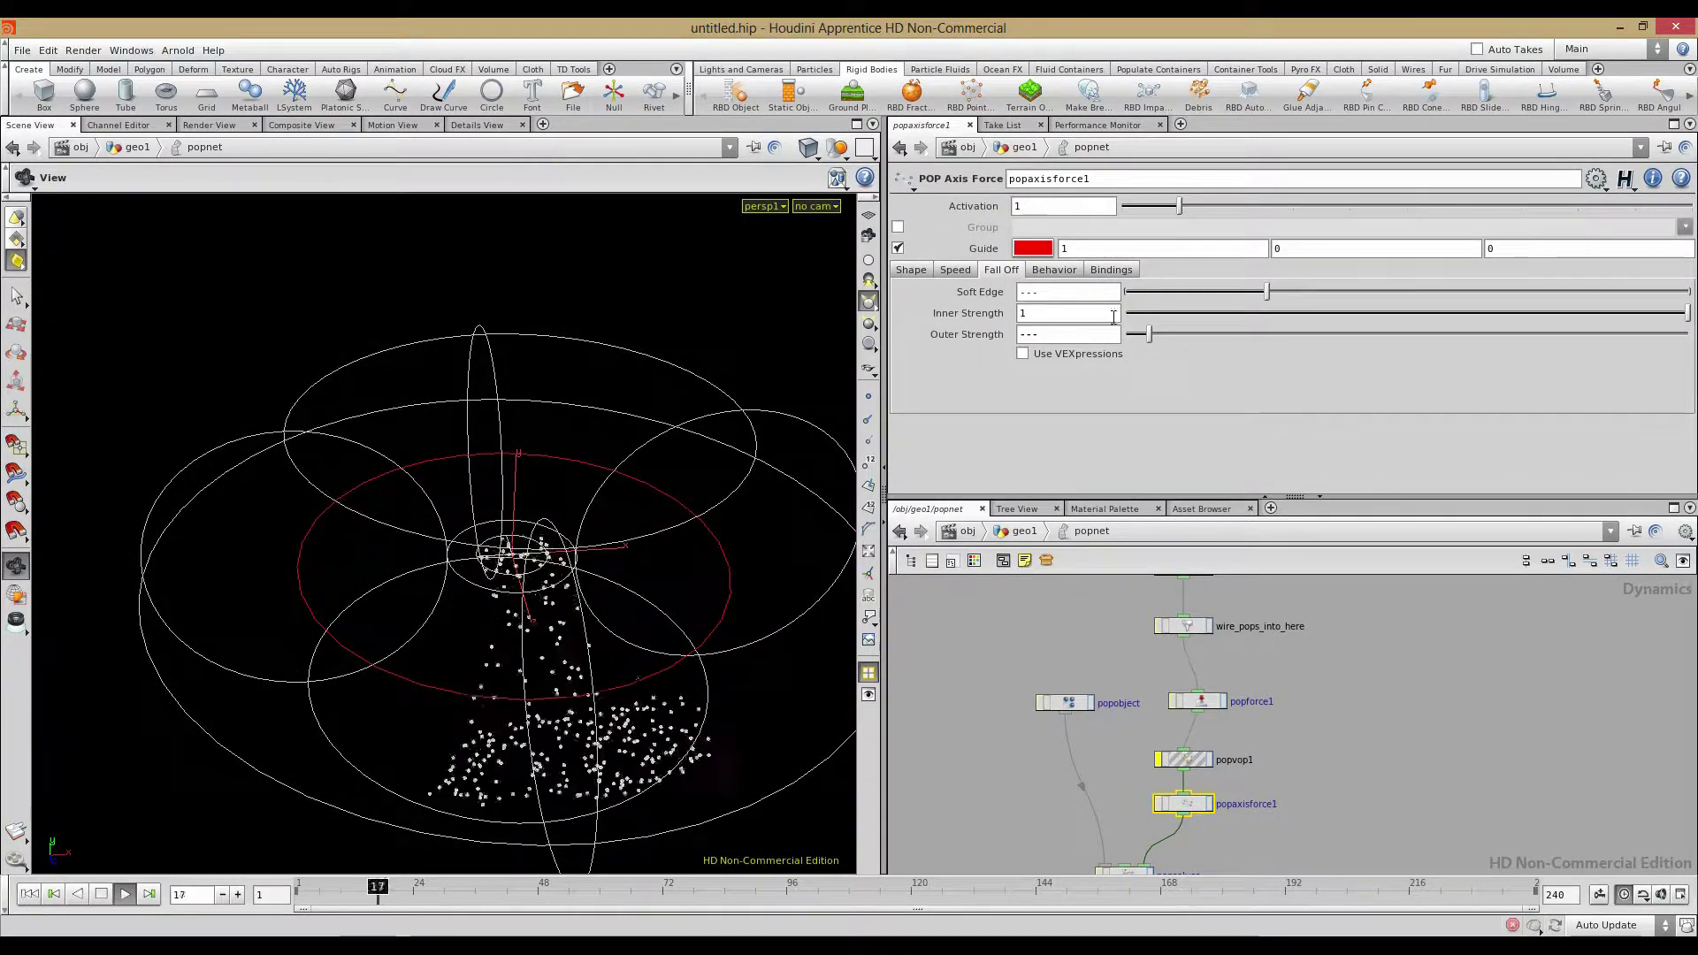
pyautogui.moveTo(1147, 335); pyautogui.dragTo(1111, 337)
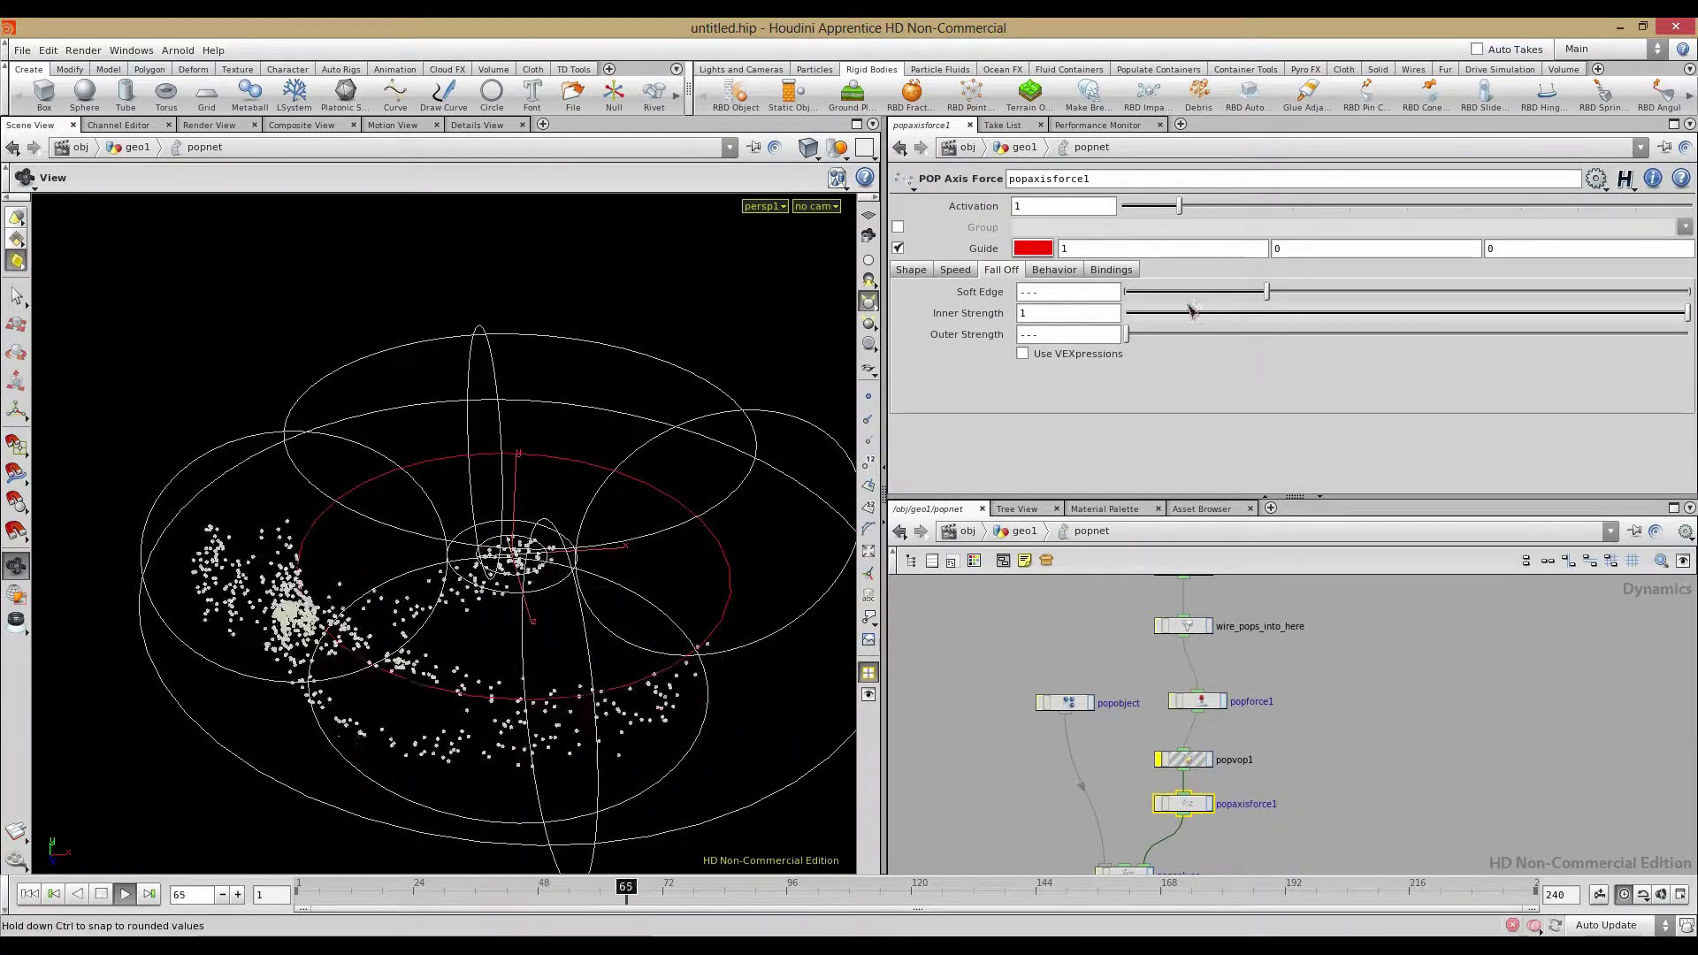
# Try much higher orbit, lift and suction speeds on the torus axis force and watch the particles from several angles
pyautogui.click(955, 270)
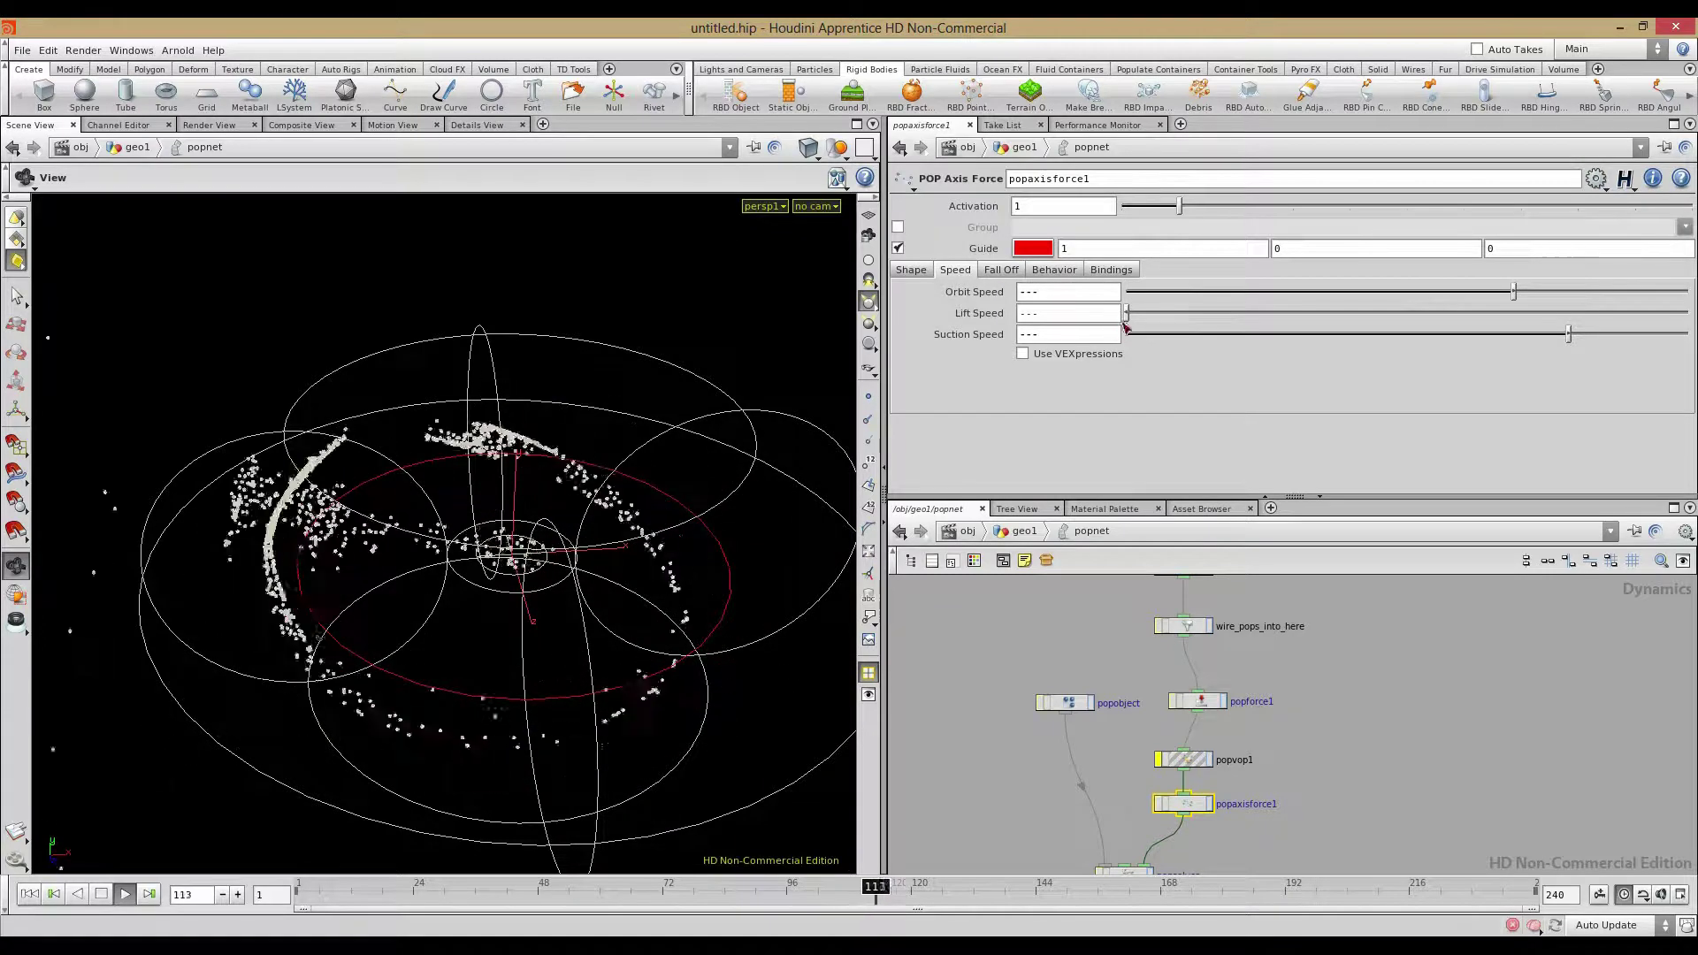
pyautogui.moveTo(1058, 332); pyautogui.dragTo(1193, 310, button='middle')
pyautogui.moveTo(977, 313); pyautogui.dragTo(1338, 314, button='middle')
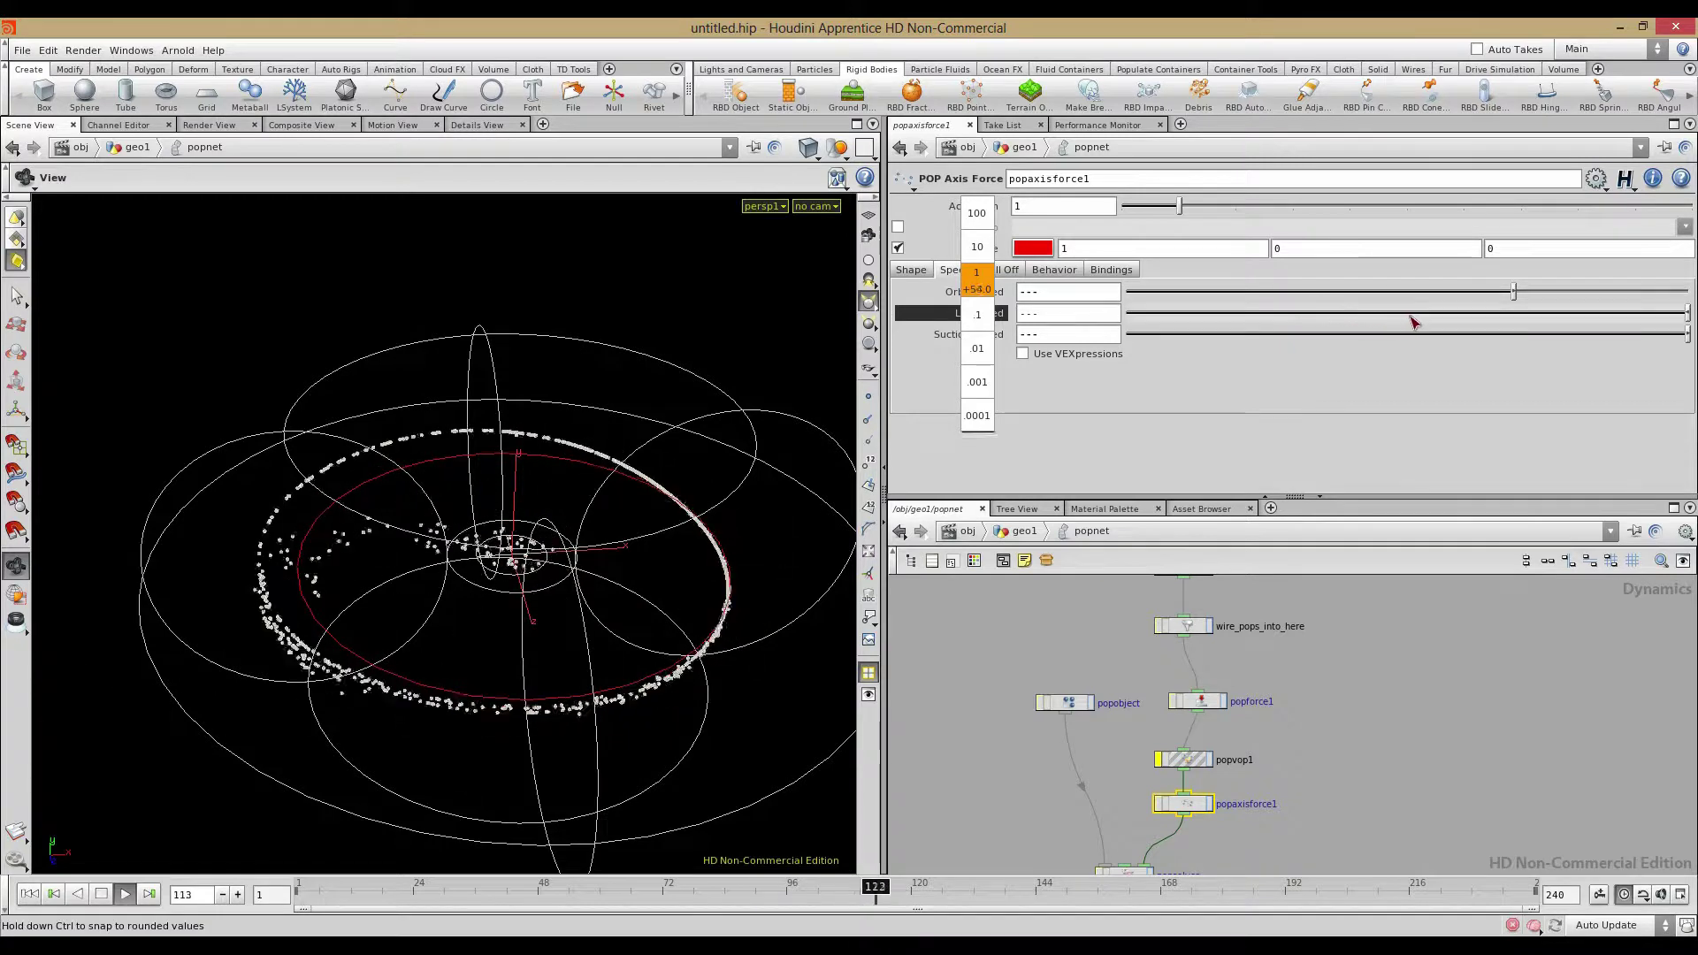
pyautogui.moveTo(983, 334); pyautogui.dragTo(947, 333, button='middle')
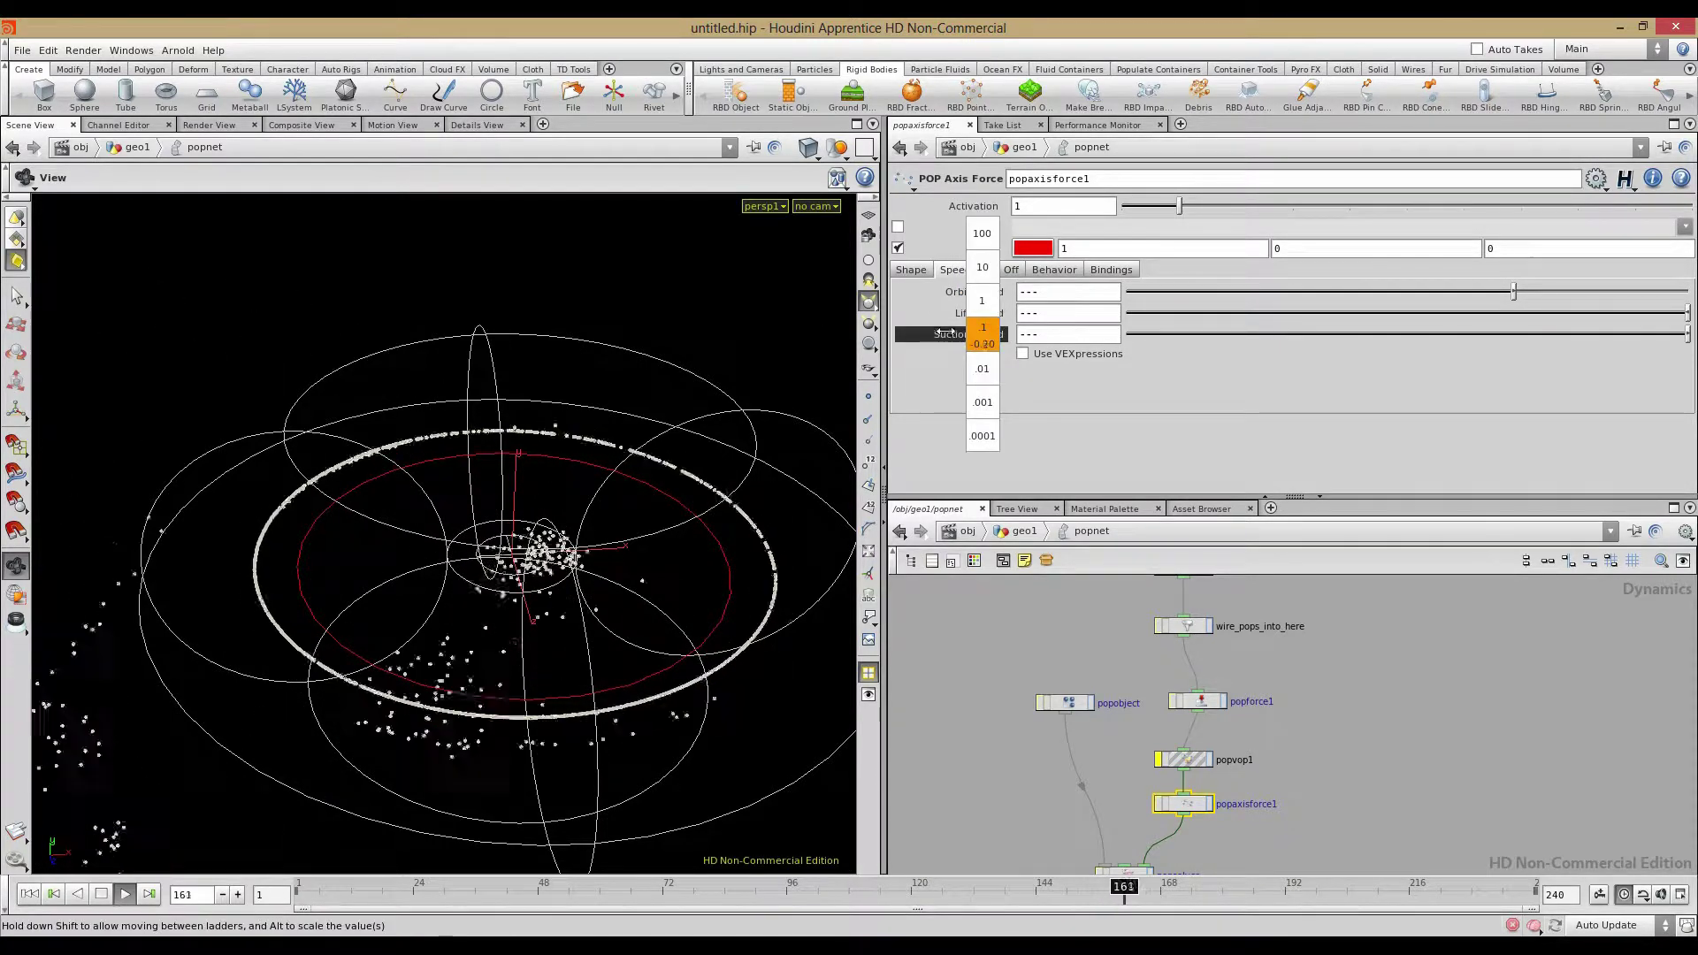
pyautogui.moveTo(826, 339); pyautogui.dragTo(477, 333, button='middle')
pyautogui.moveTo(801, 334); pyautogui.dragTo(970, 300, button='middle')
pyautogui.moveTo(435, 561); pyautogui.dragTo(336, 543)
pyautogui.moveTo(337, 543); pyautogui.dragTo(387, 514, button='right')
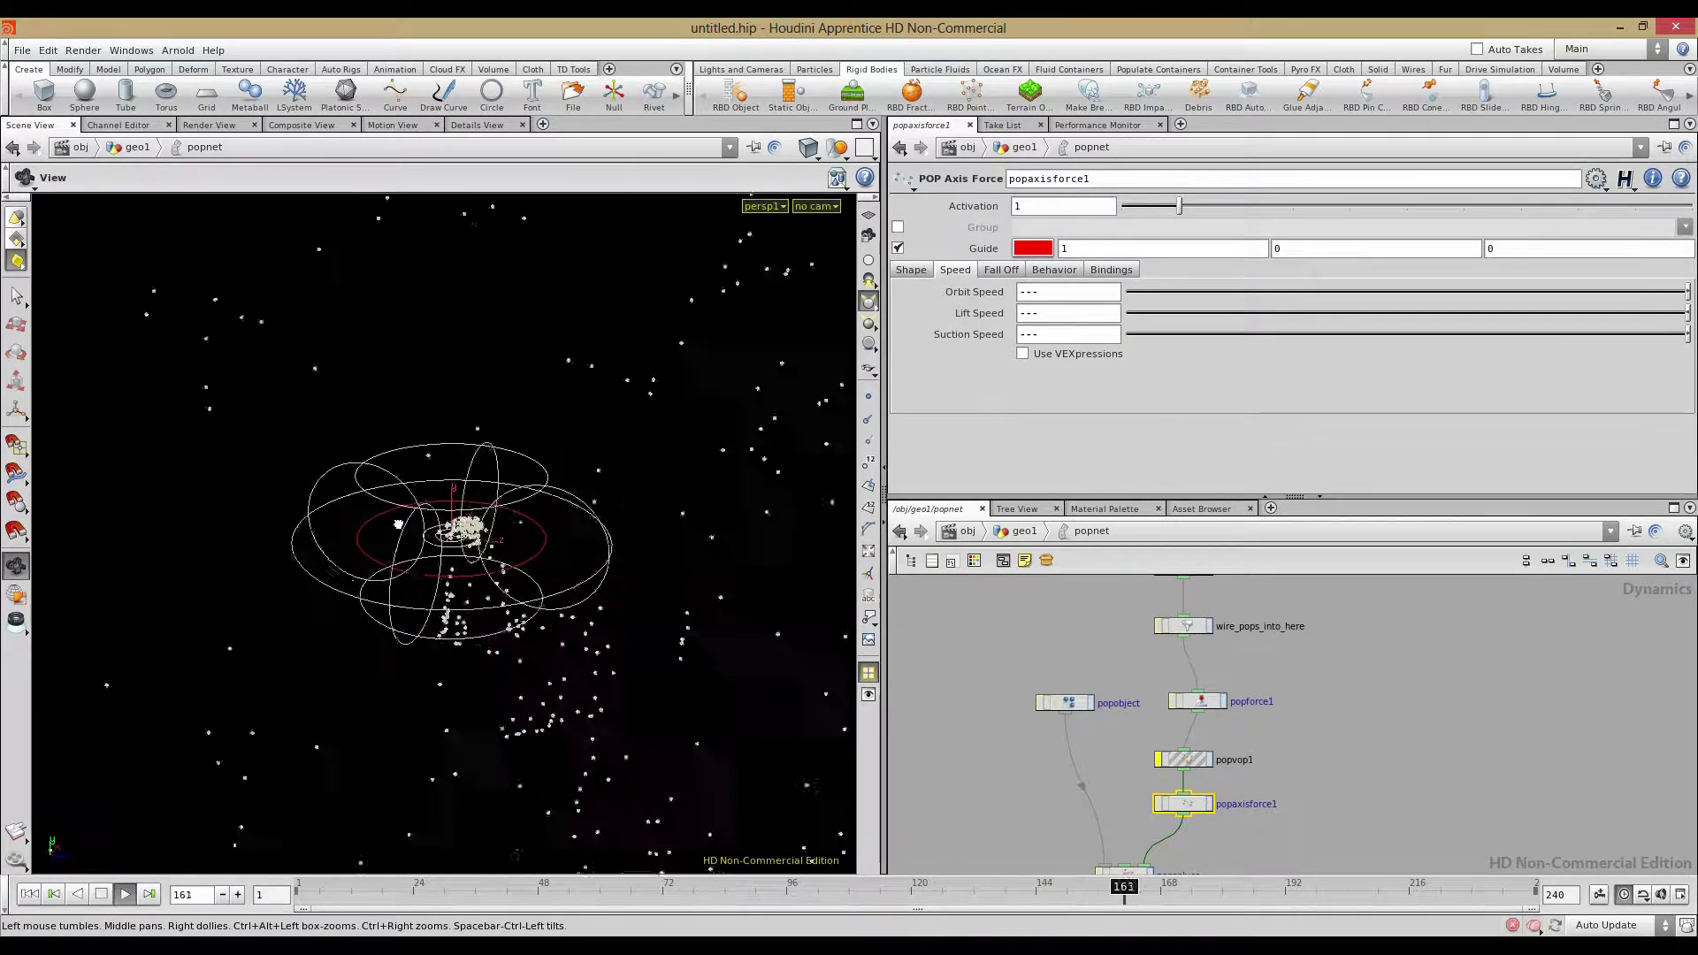
pyautogui.moveTo(372, 522); pyautogui.dragTo(345, 486)
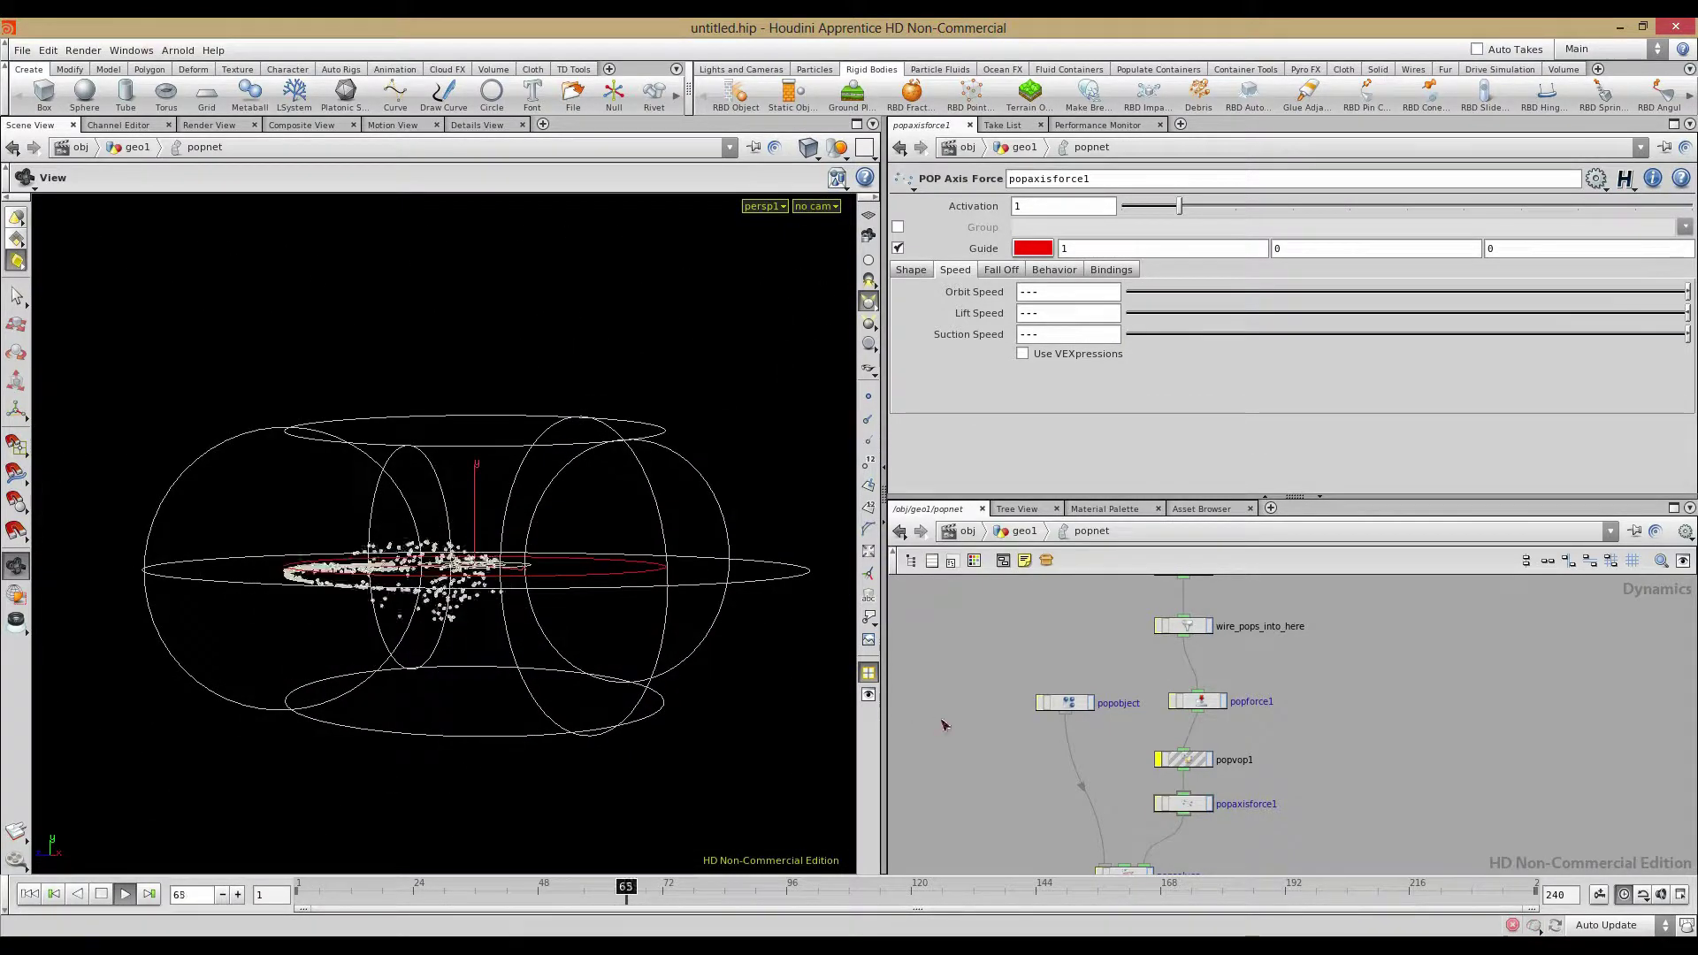
# Stop playback and replace popaxisforce1 with a new POP Axis Force between popvop1 and popsolver
pyautogui.click(102, 895)
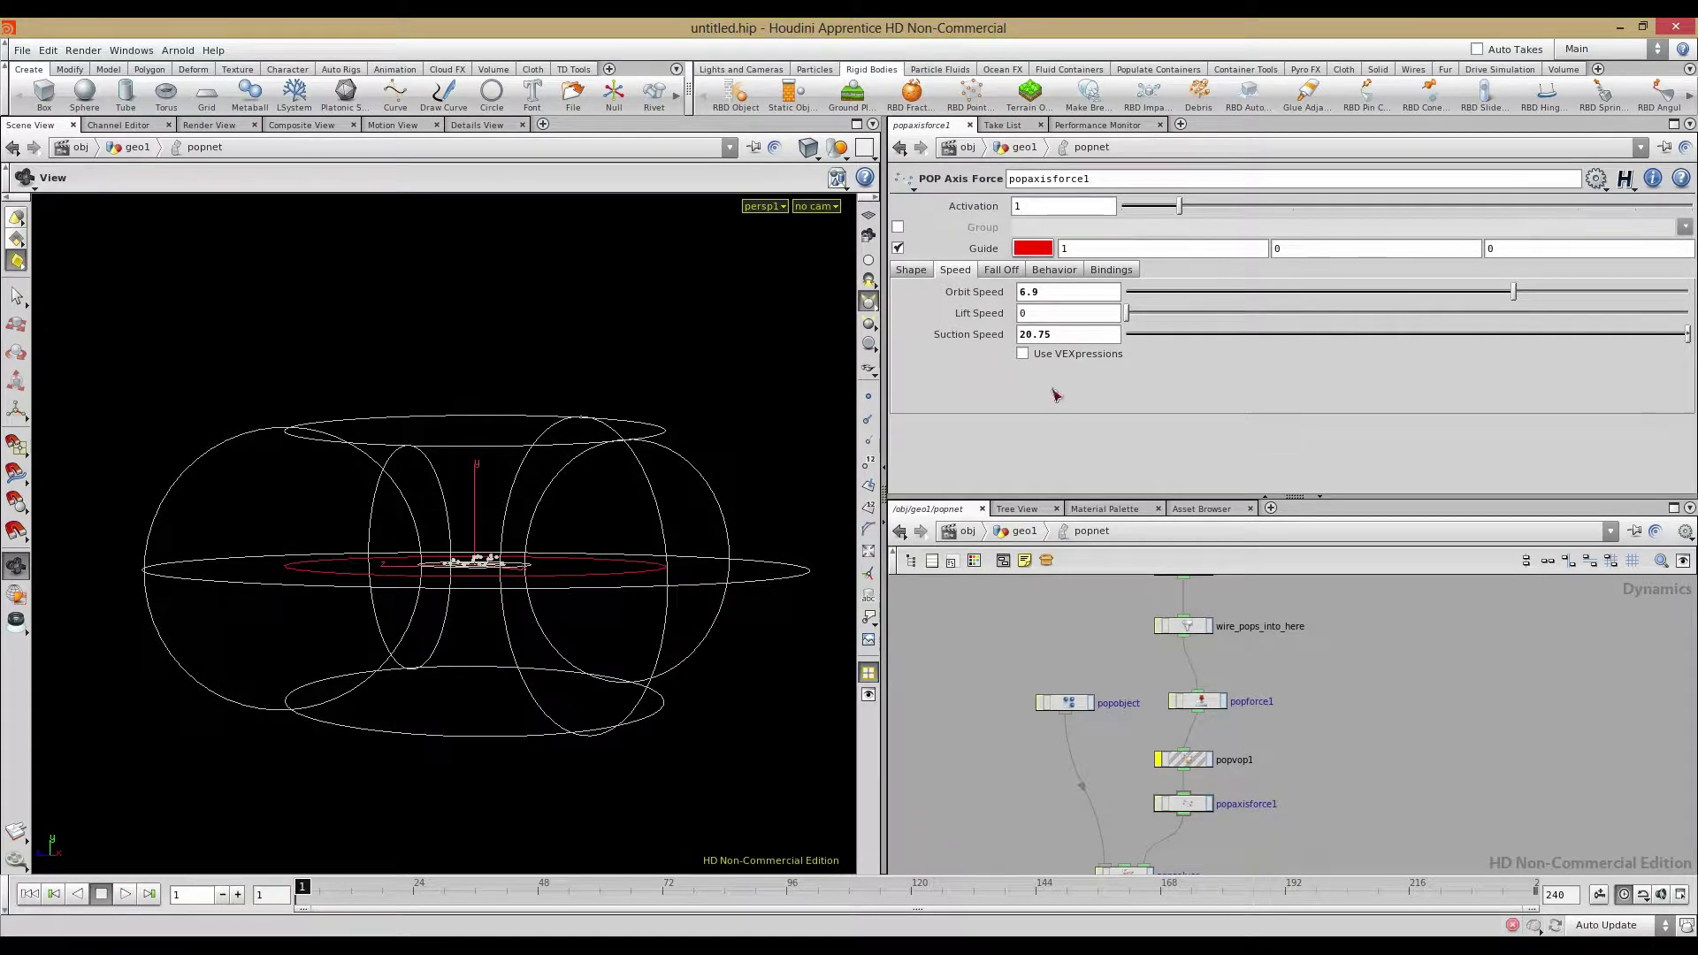
pyautogui.press('Delete')
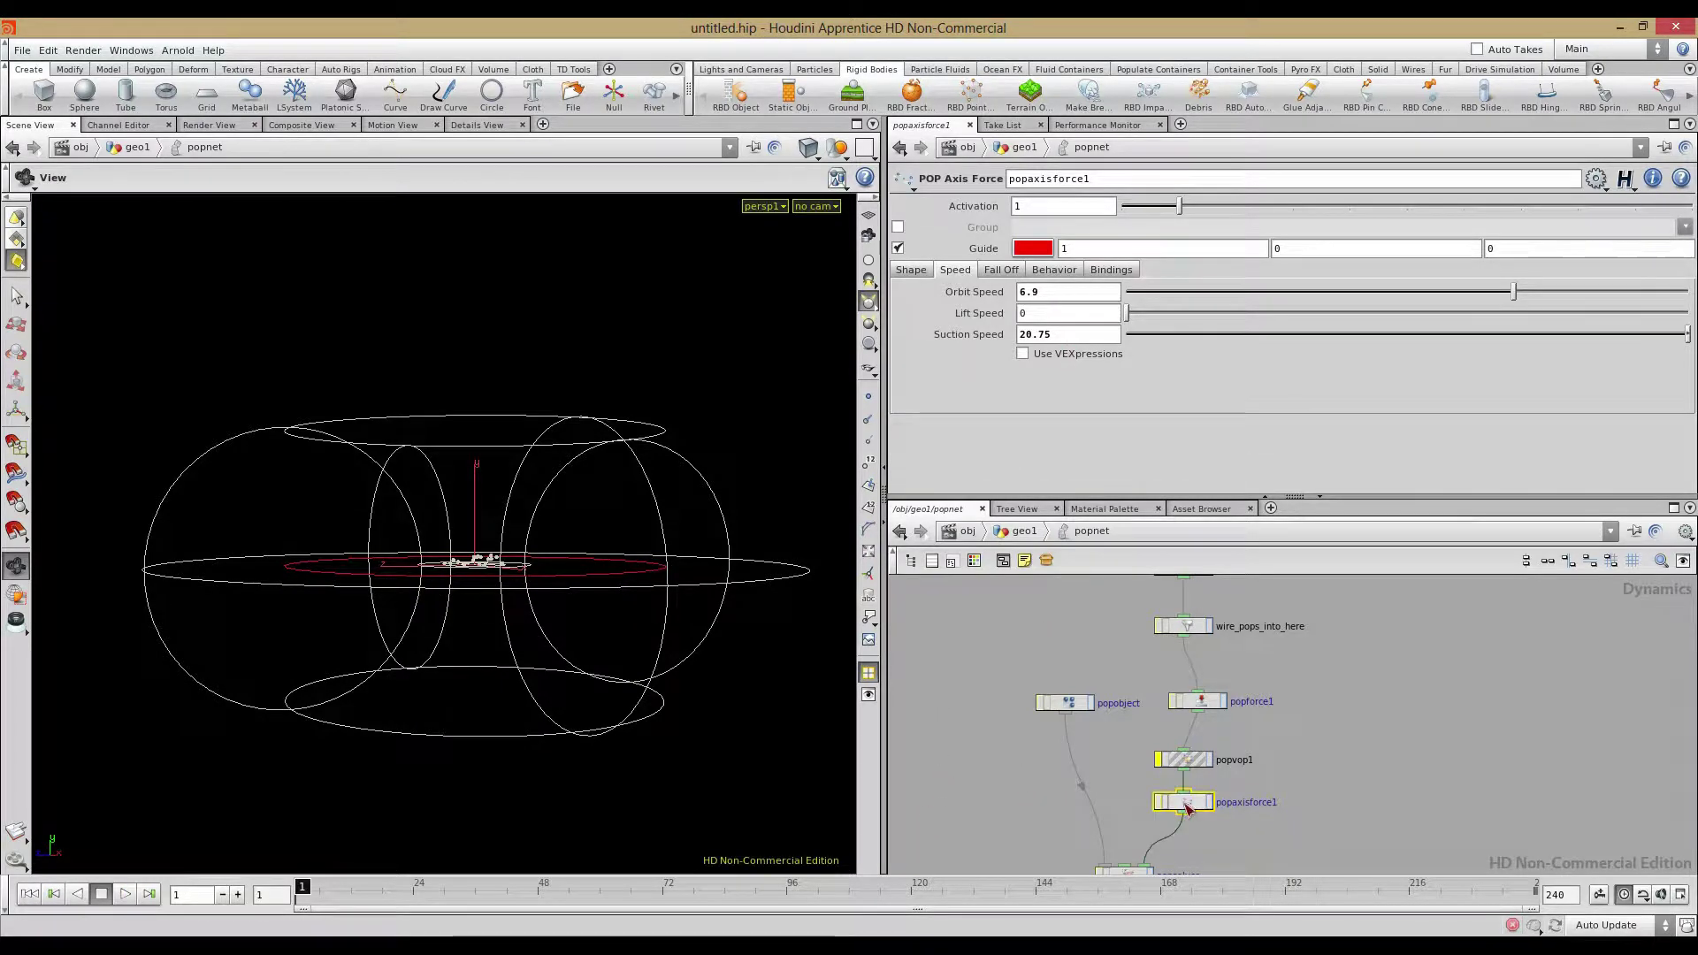
pyautogui.press('Tab')
pyautogui.write('axis')
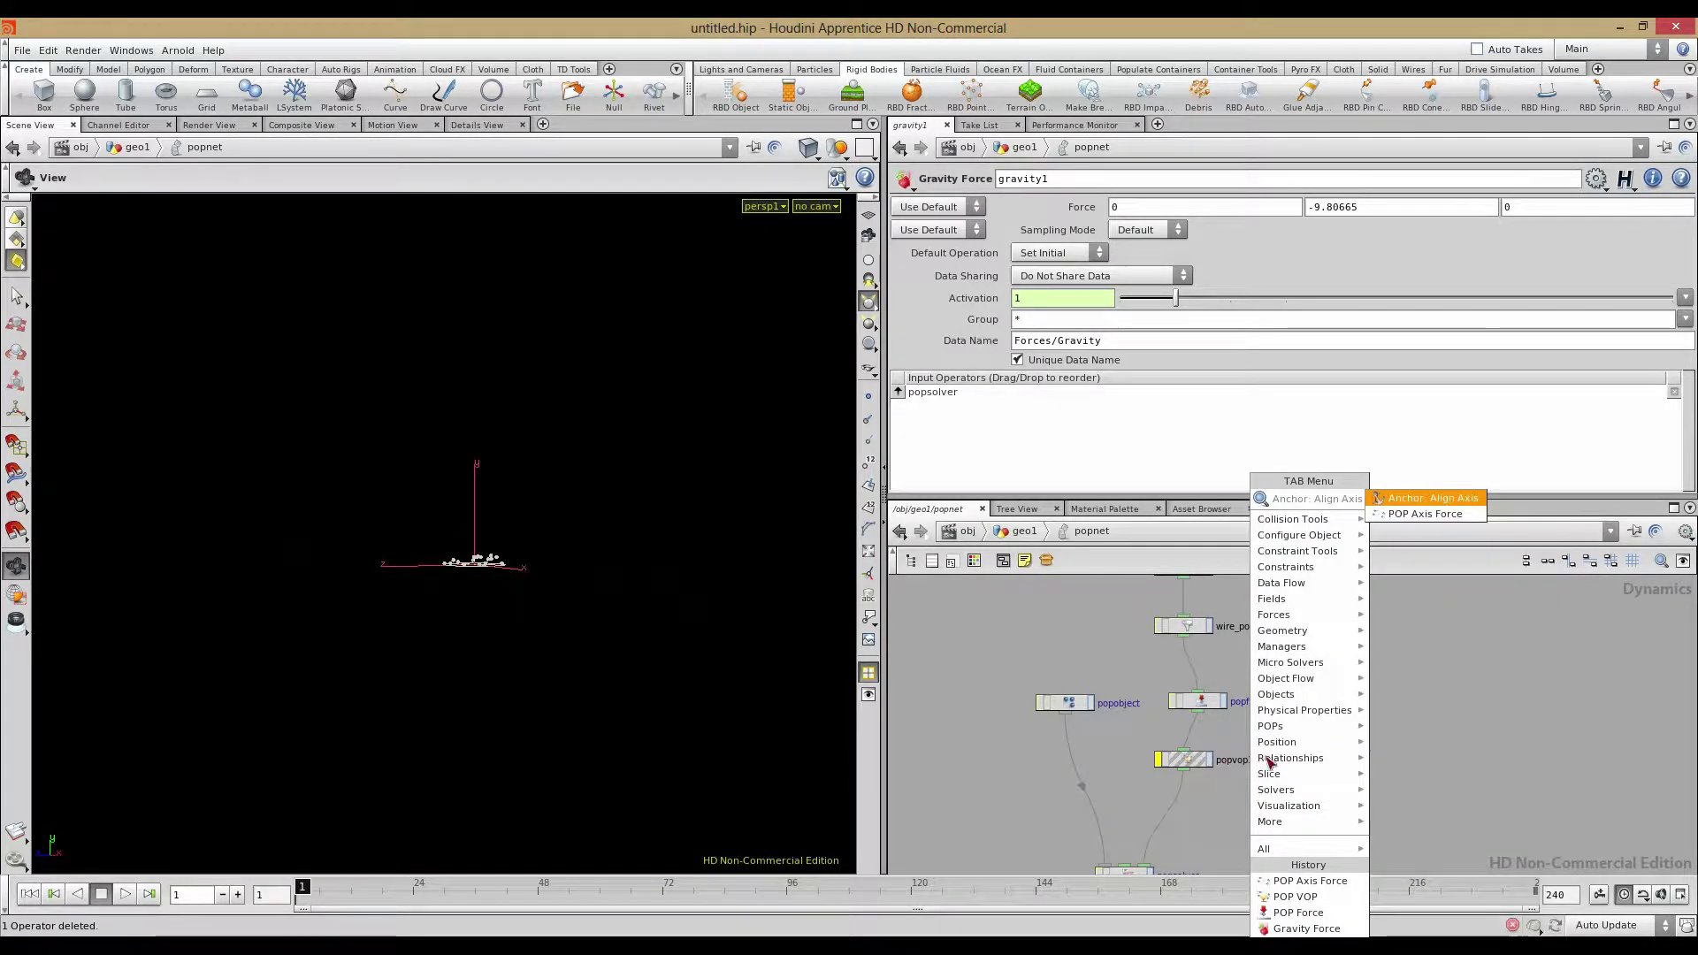
pyautogui.click(1426, 514)
pyautogui.click(1191, 807)
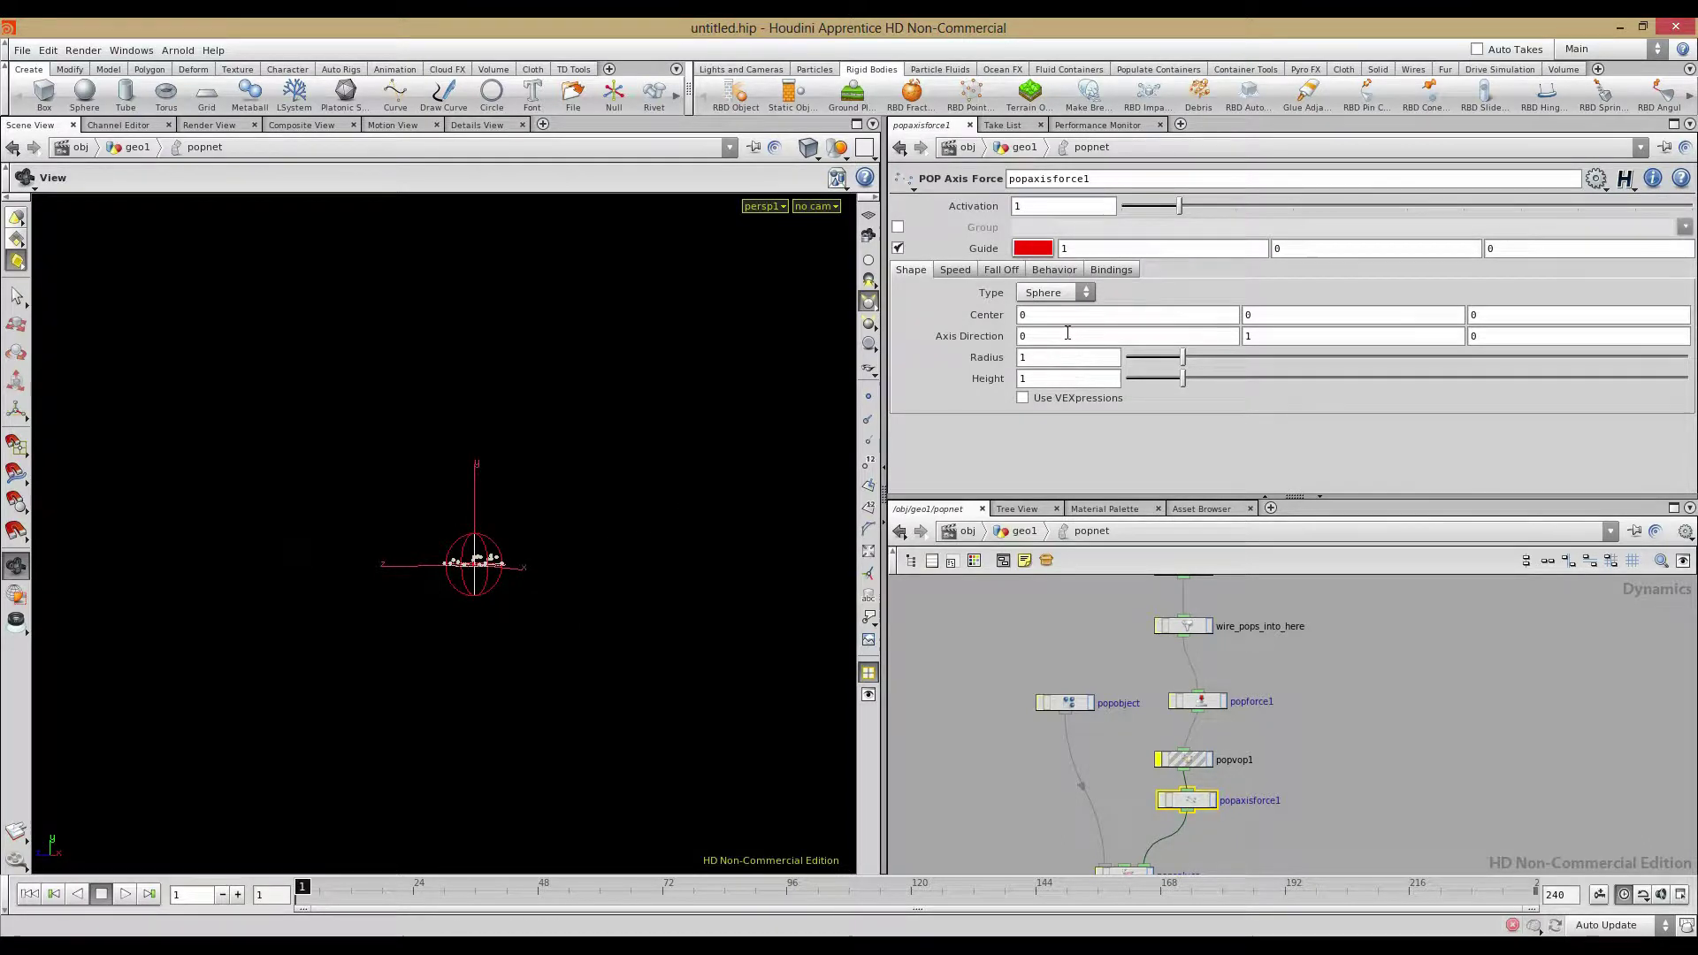
# Set the spherical axis force's radius to 4.43 and height to 4.44, and play the simulation
pyautogui.moveTo(1183, 356); pyautogui.dragTo(1375, 356)
pyautogui.moveTo(1184, 380); pyautogui.dragTo(1375, 382)
pyautogui.moveTo(394, 580); pyautogui.dragTo(381, 632)
pyautogui.moveTo(381, 632); pyautogui.dragTo(584, 721, button='right')
pyautogui.moveTo(584, 721); pyautogui.dragTo(398, 751)
pyautogui.click(122, 899)
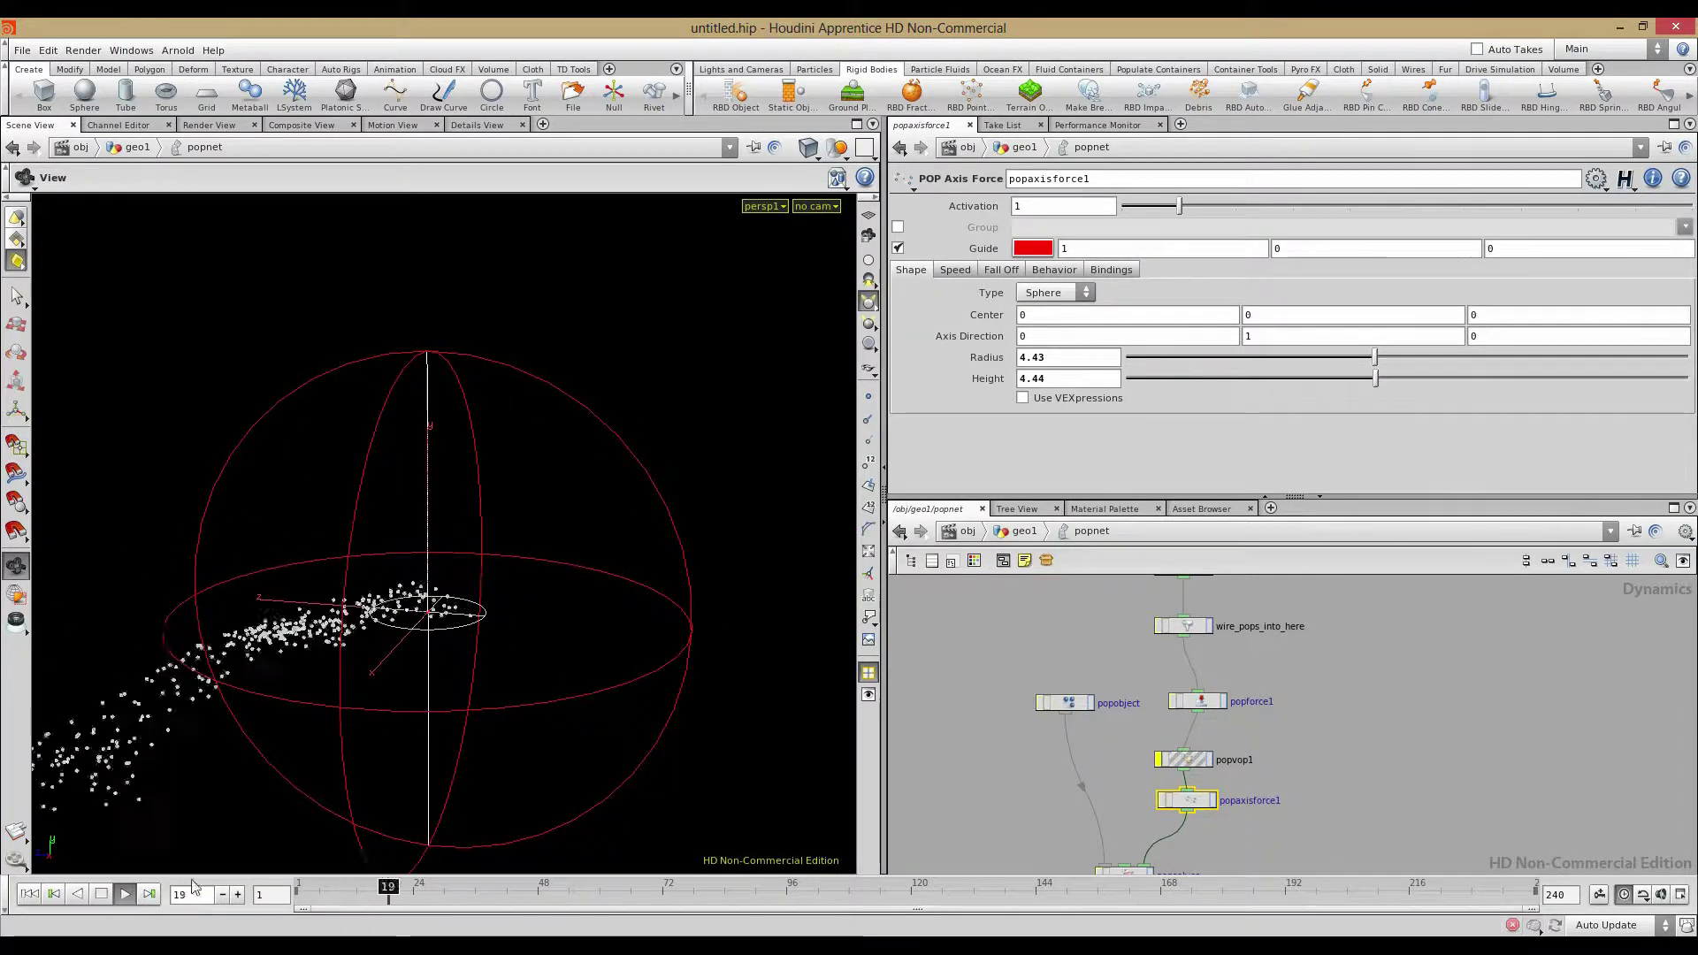
# Bypass popforce1 and replay the simulation from the first frame
pyautogui.moveTo(1081, 642); pyautogui.dragTo(1065, 708, button='middle')
pyautogui.click(1157, 768)
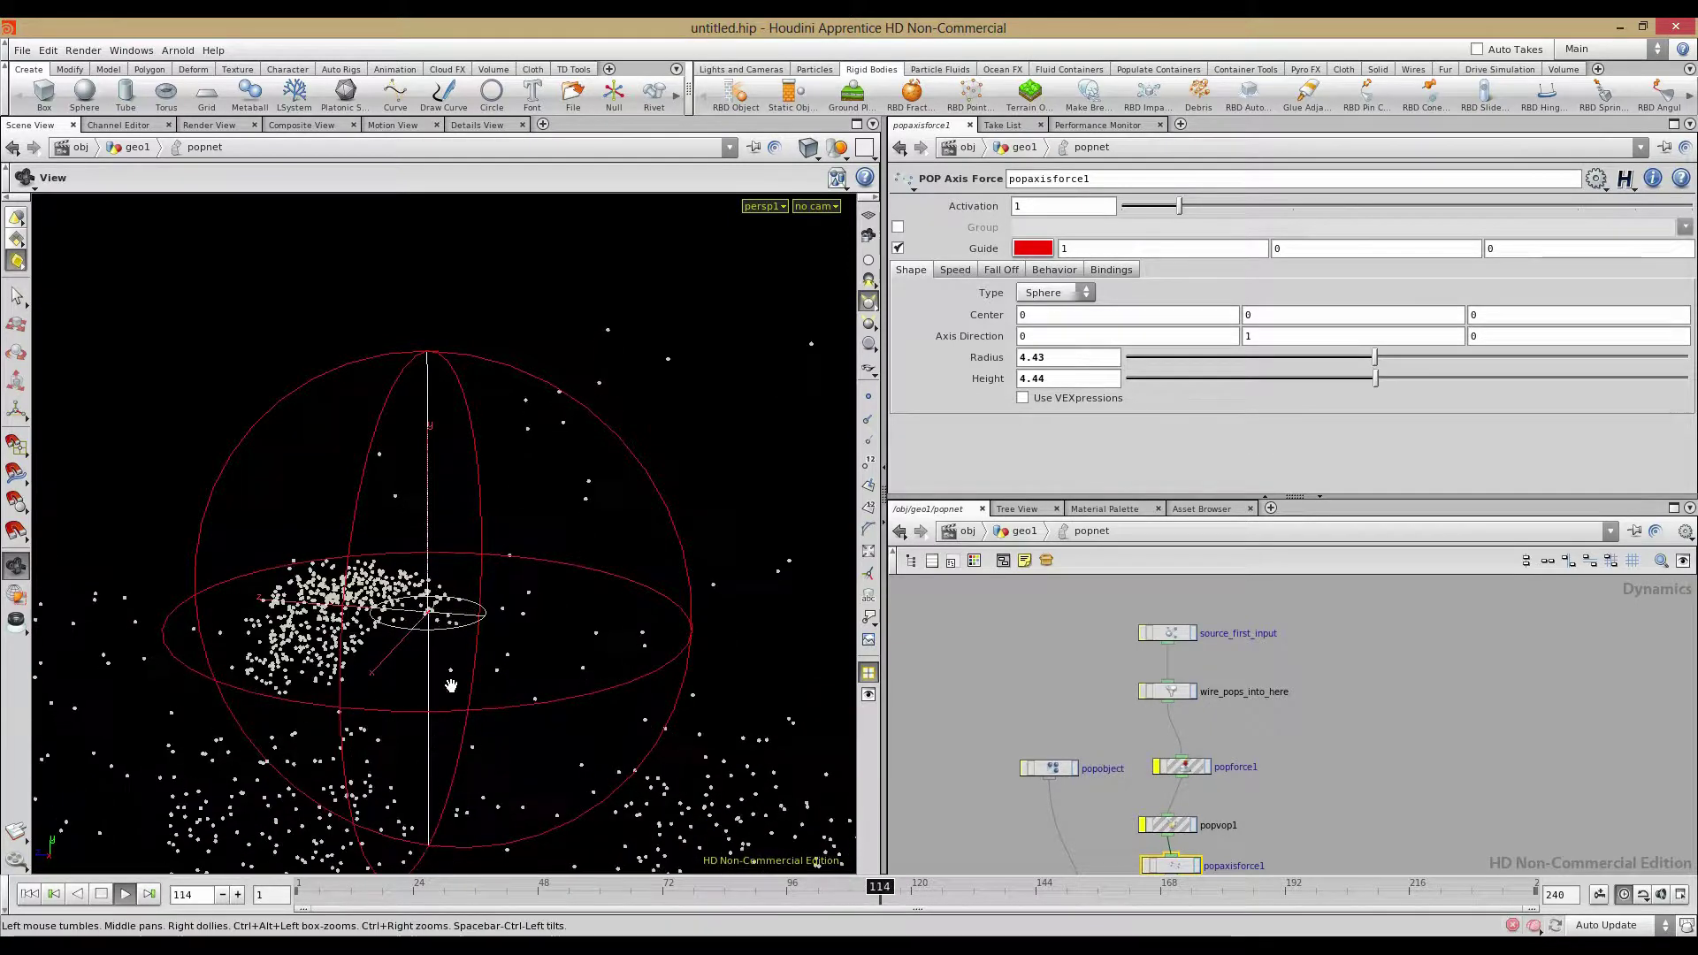
pyautogui.click(30, 895)
pyautogui.click(129, 899)
pyautogui.moveTo(479, 720); pyautogui.dragTo(361, 685)
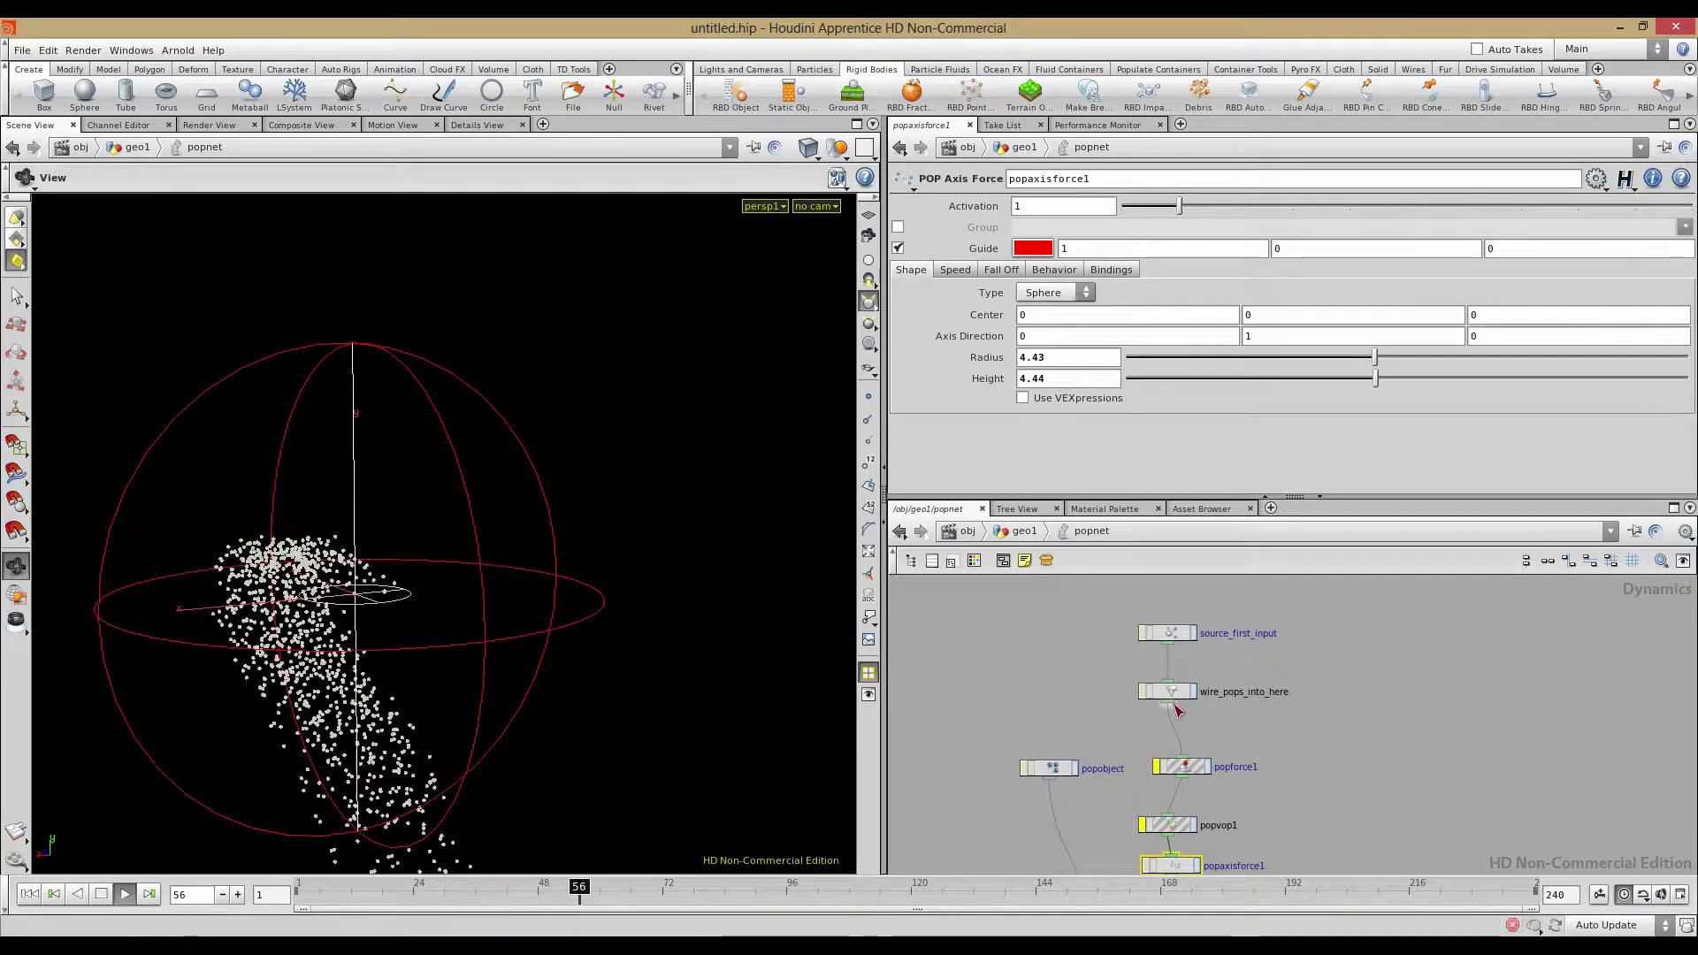
# Raise the spherical axis force's orbit speed slightly, its suction speed strongly and its lift speed to just under half the range
pyautogui.moveTo(1177, 711); pyautogui.dragTo(1181, 593, button='middle')
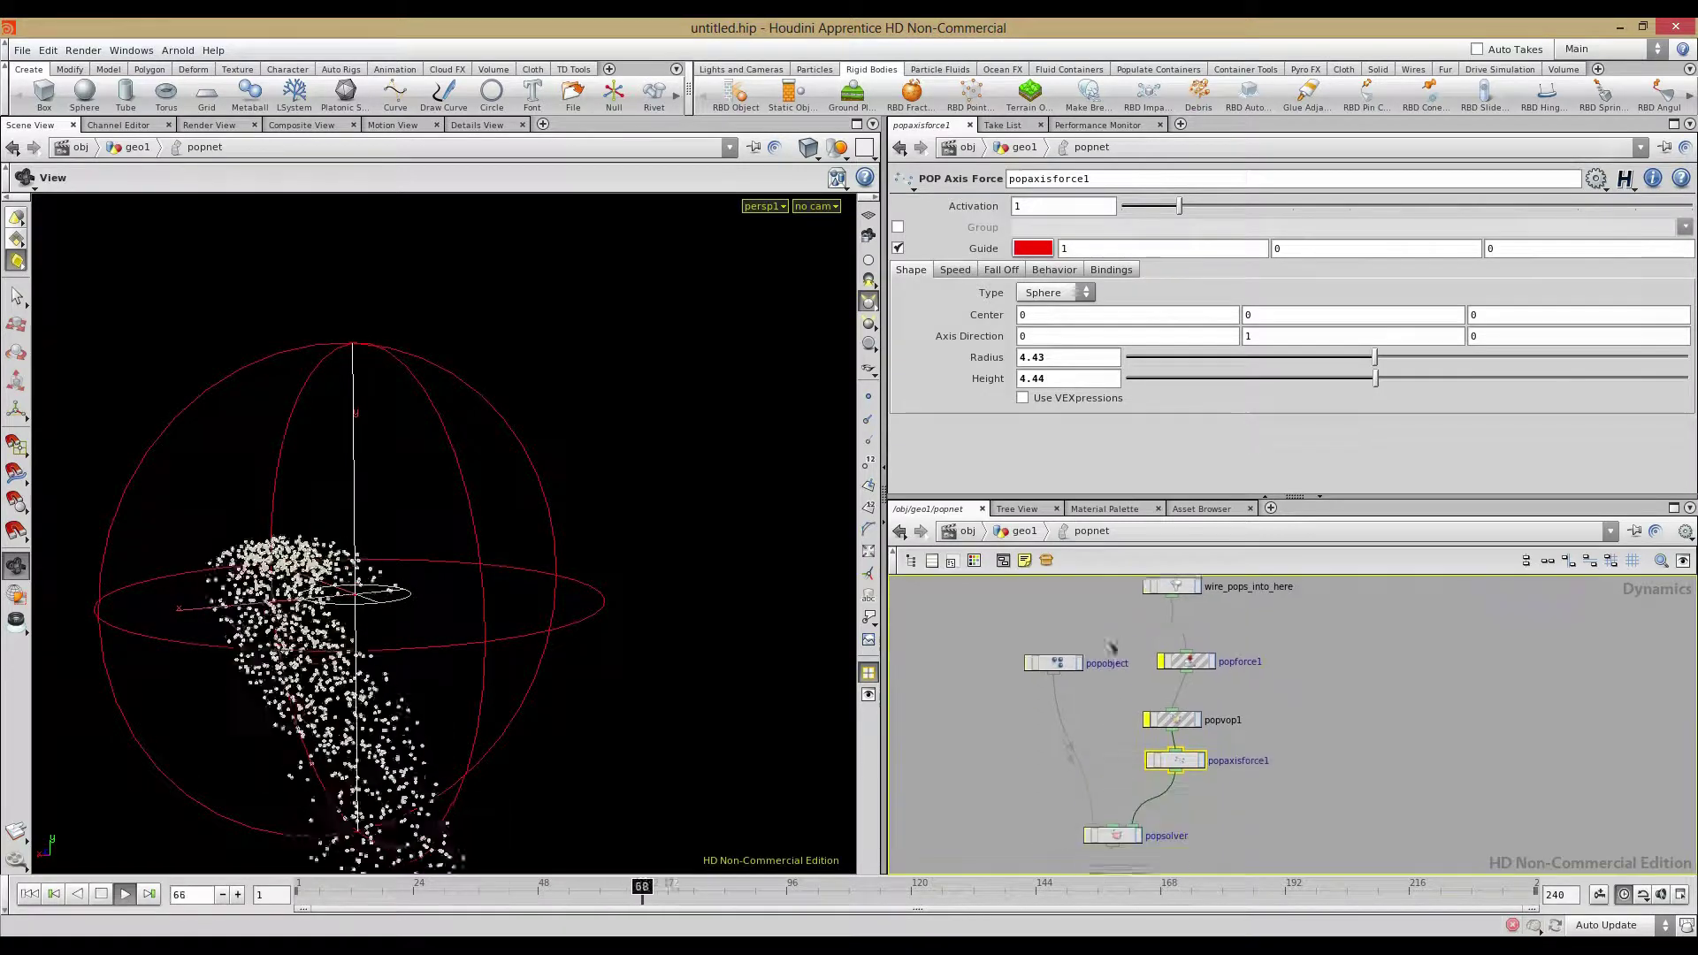
pyautogui.click(970, 279)
pyautogui.moveTo(1184, 294); pyautogui.dragTo(1569, 340)
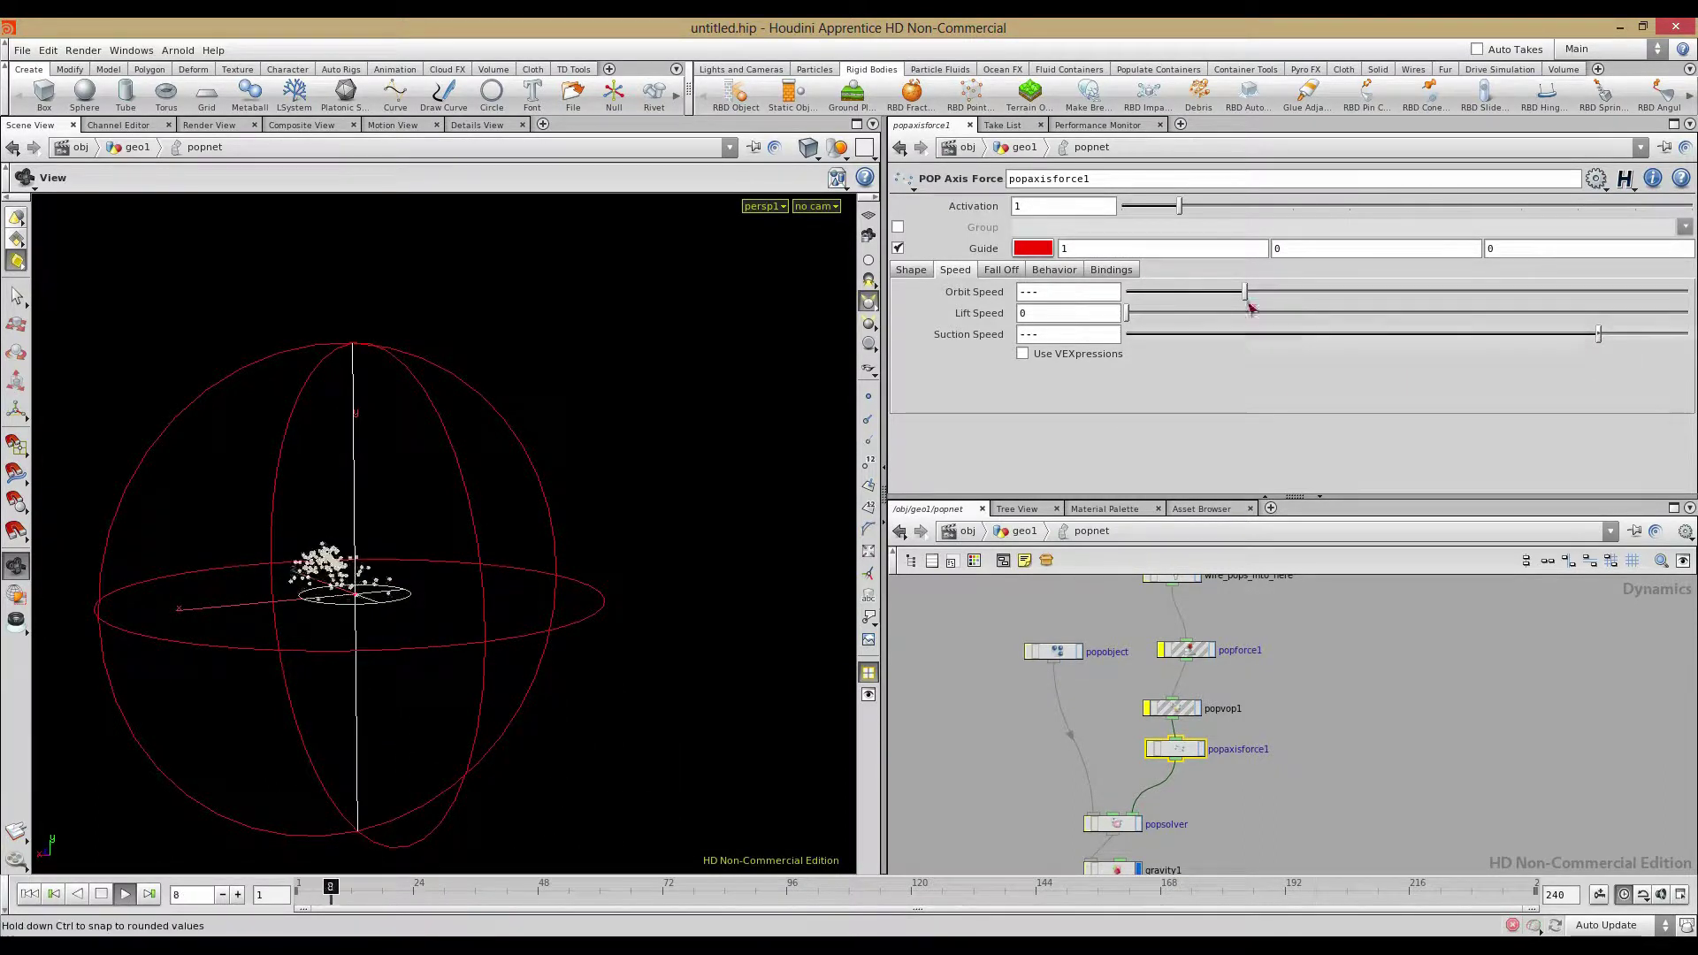
pyautogui.moveTo(1131, 315); pyautogui.dragTo(1157, 317)
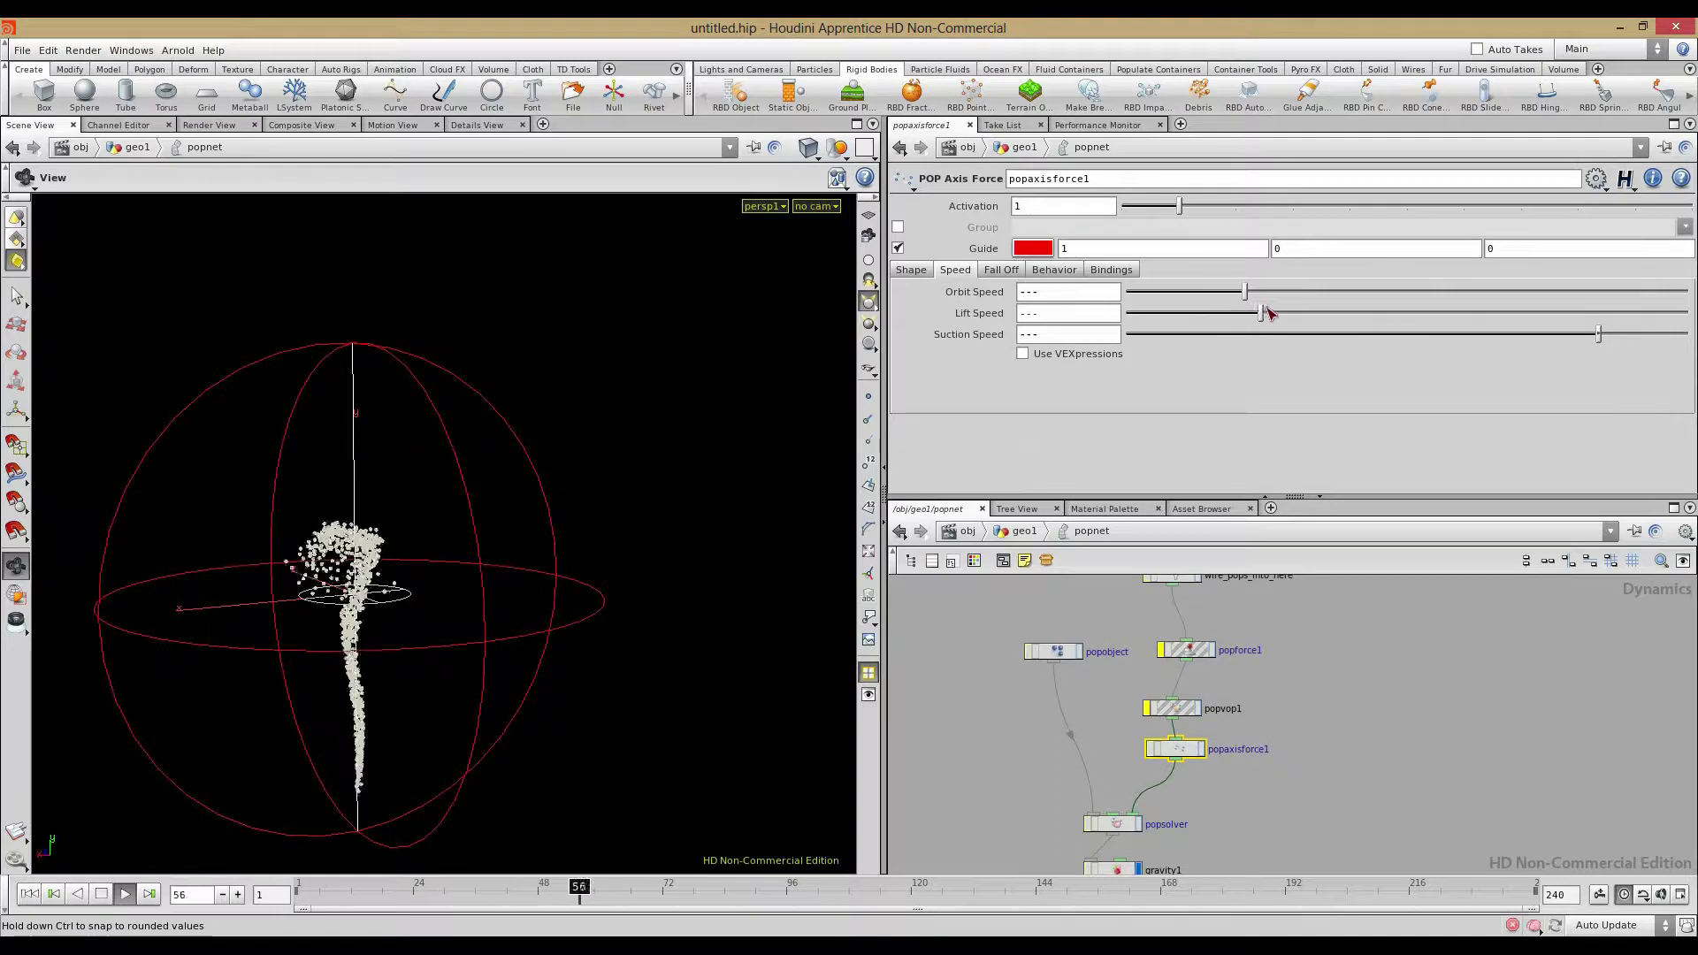
pyautogui.moveTo(1304, 311); pyautogui.dragTo(1377, 310)
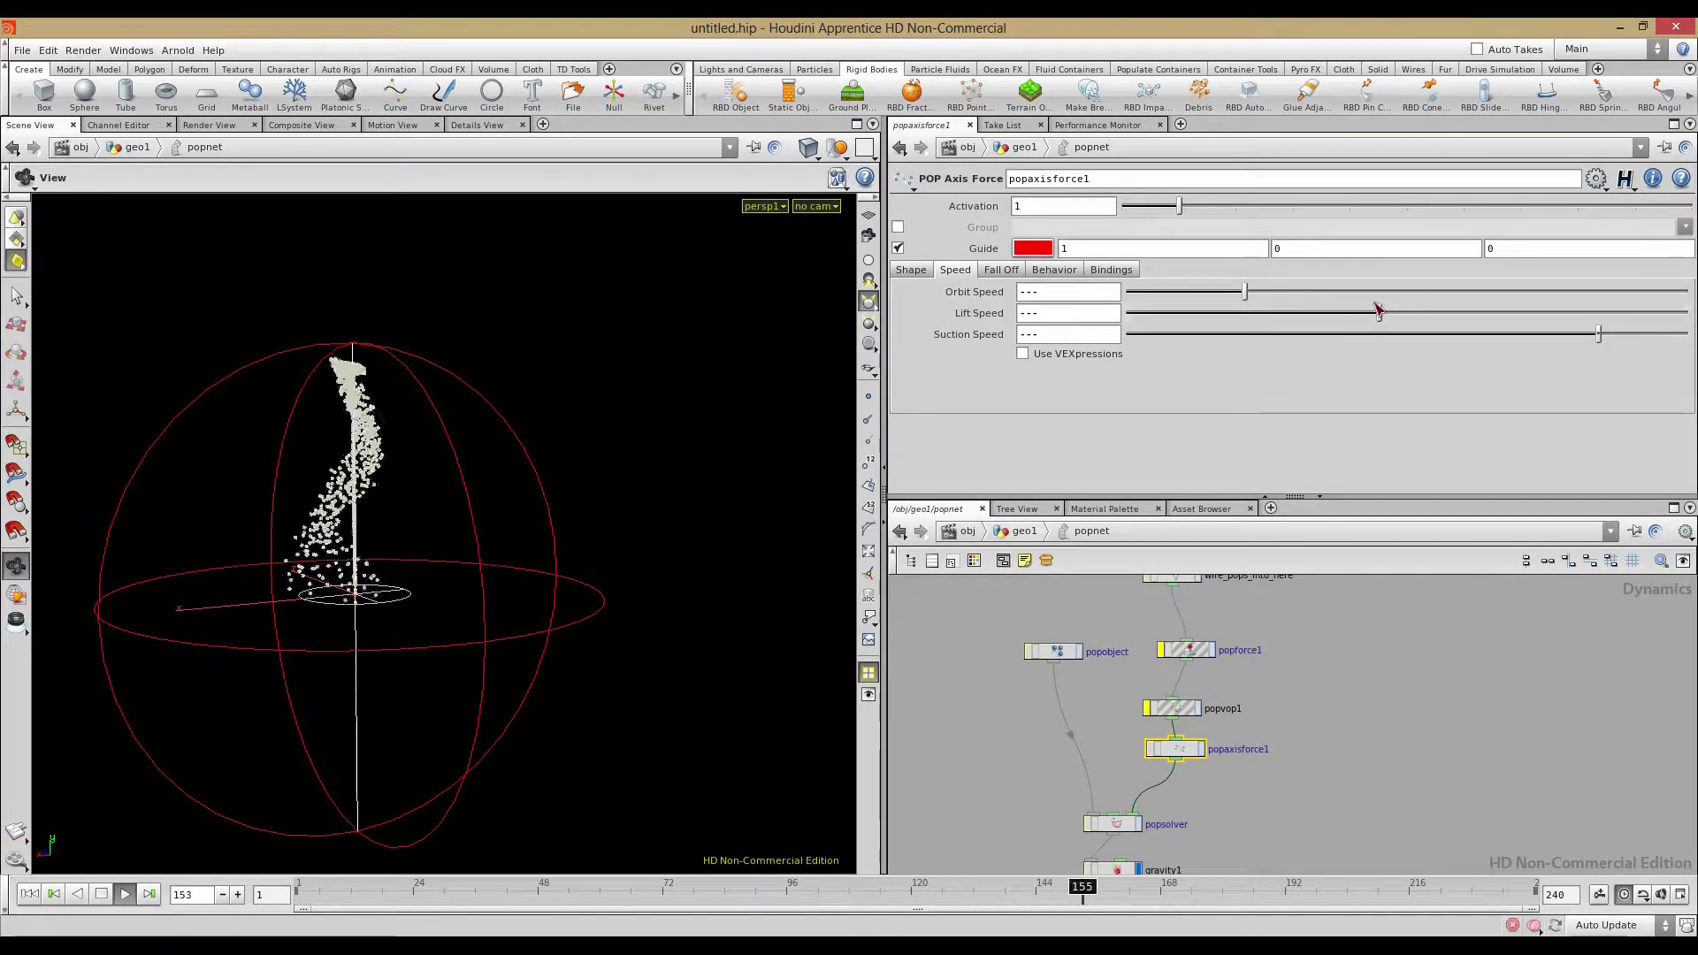
pyautogui.moveTo(813, 581); pyautogui.dragTo(732, 519)
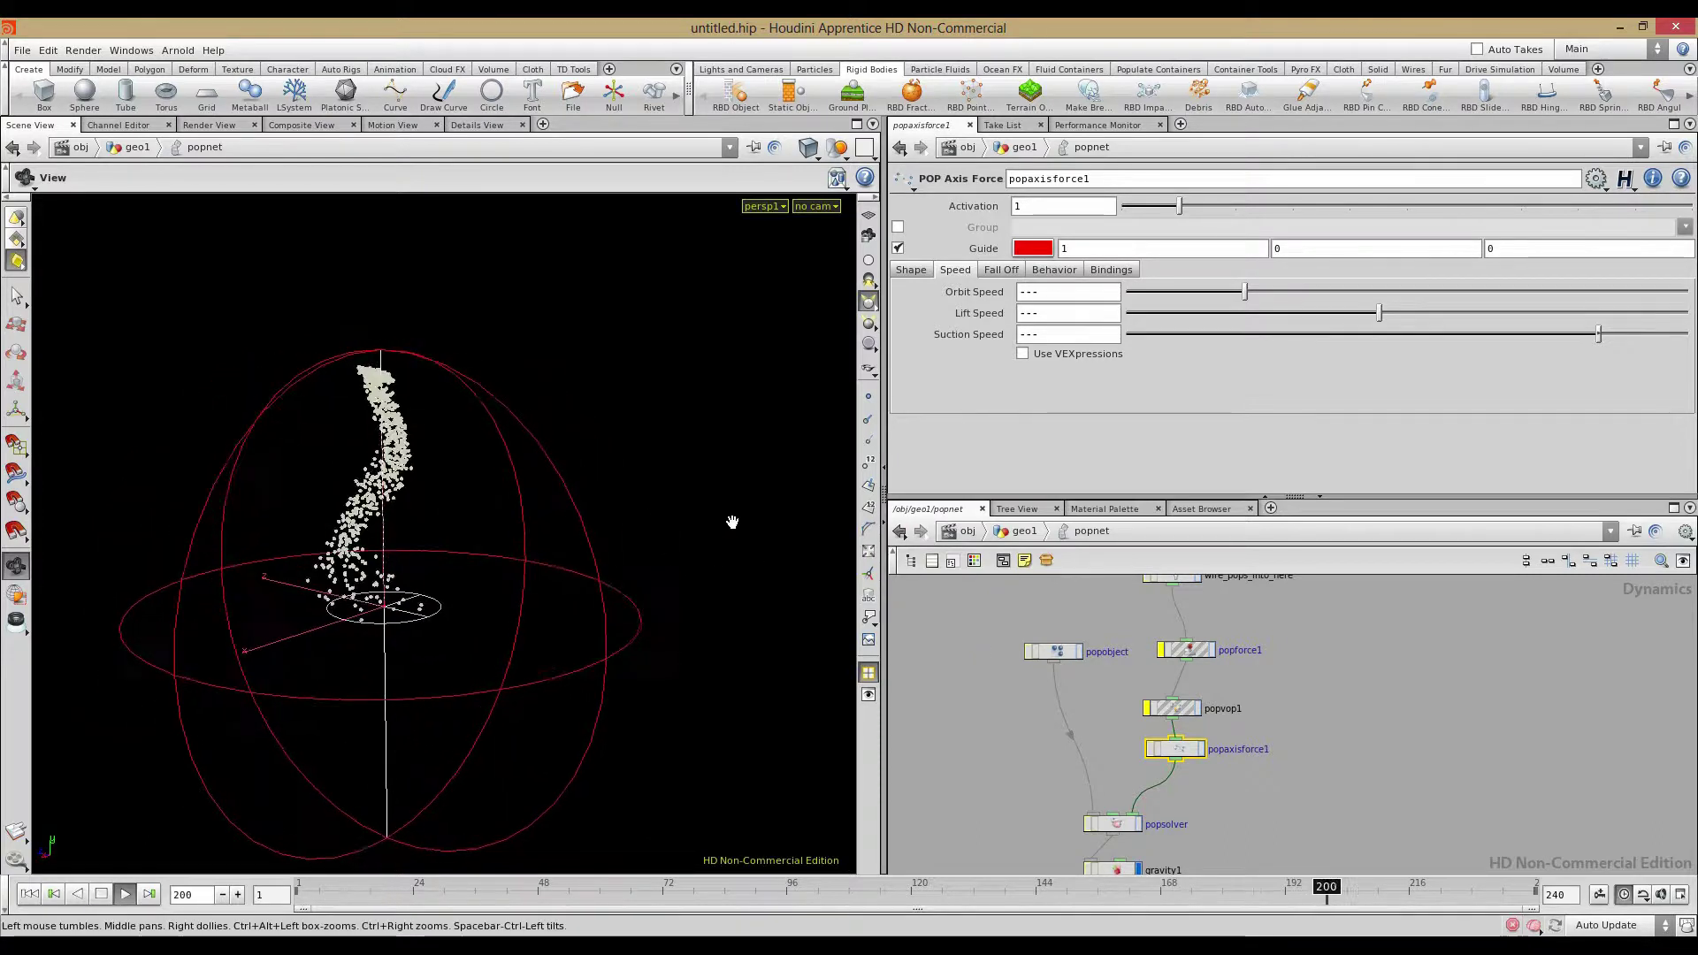
# Raise the spherical axis force's orbit speed to nearly a third of the range and inspect the swirling particles up close
pyautogui.moveTo(1248, 295); pyautogui.dragTo(1293, 303)
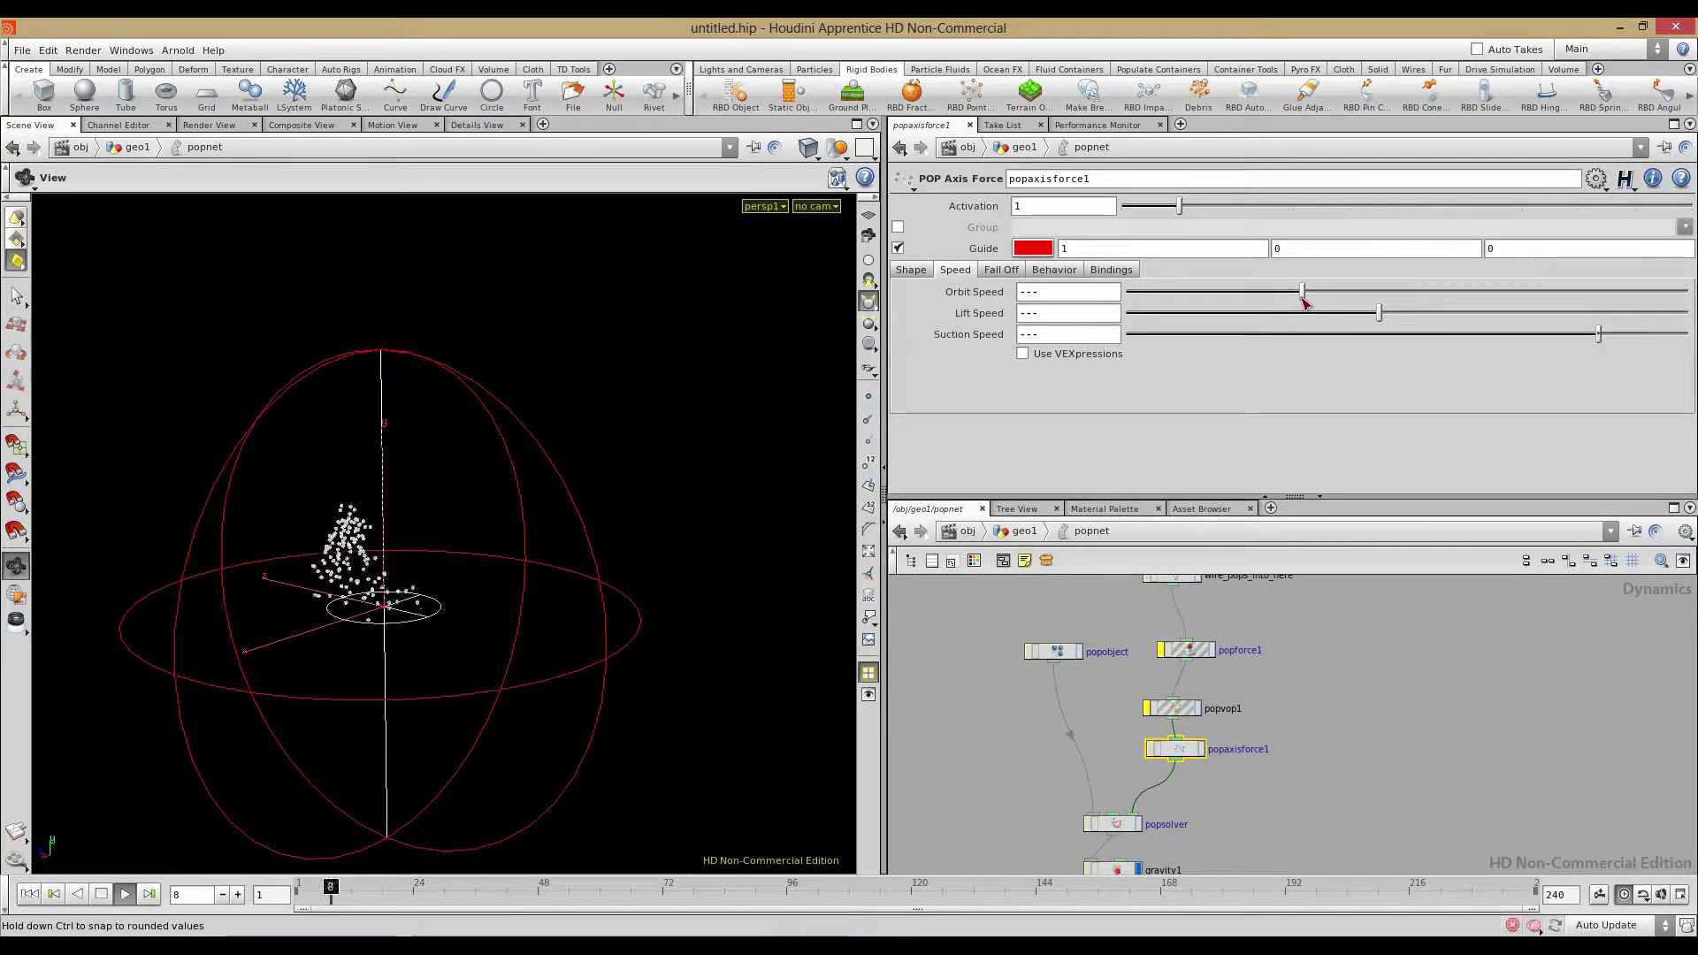
pyautogui.moveTo(663, 481); pyautogui.dragTo(456, 587)
pyautogui.moveTo(455, 587); pyautogui.dragTo(506, 612, button='middle')
pyautogui.moveTo(506, 612); pyautogui.dragTo(663, 485, button='right')
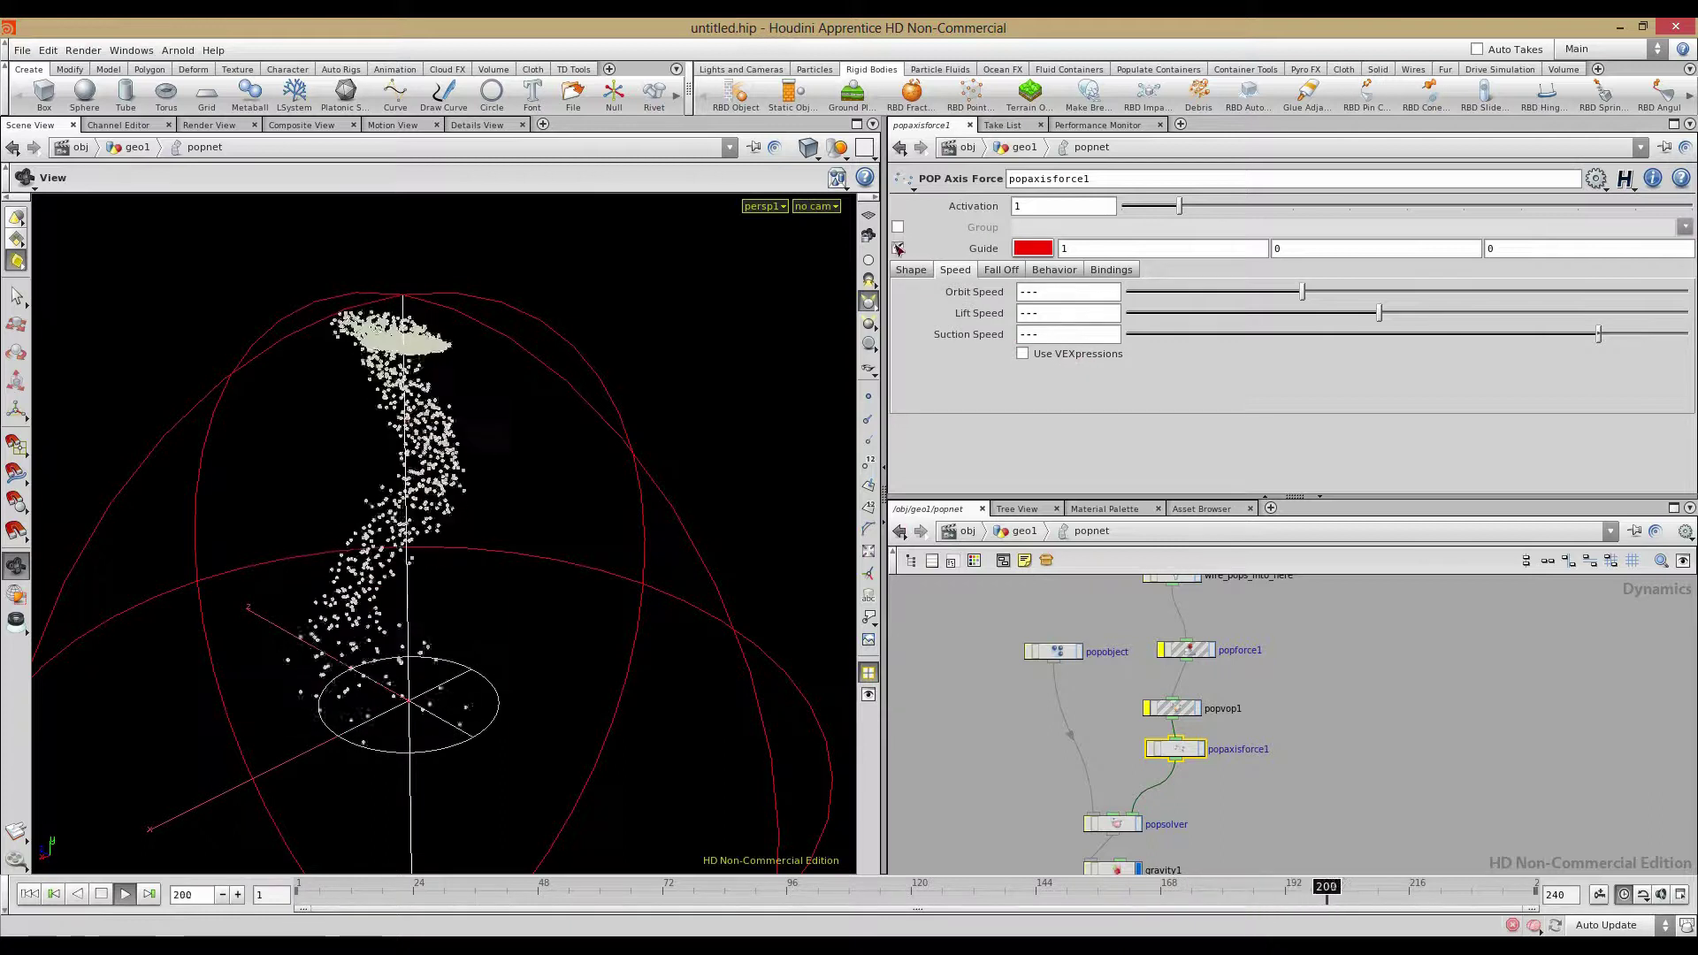
# Review popaxisforce1's shape, speed and fall-off parameters, including the description of its height
pyautogui.click(912, 270)
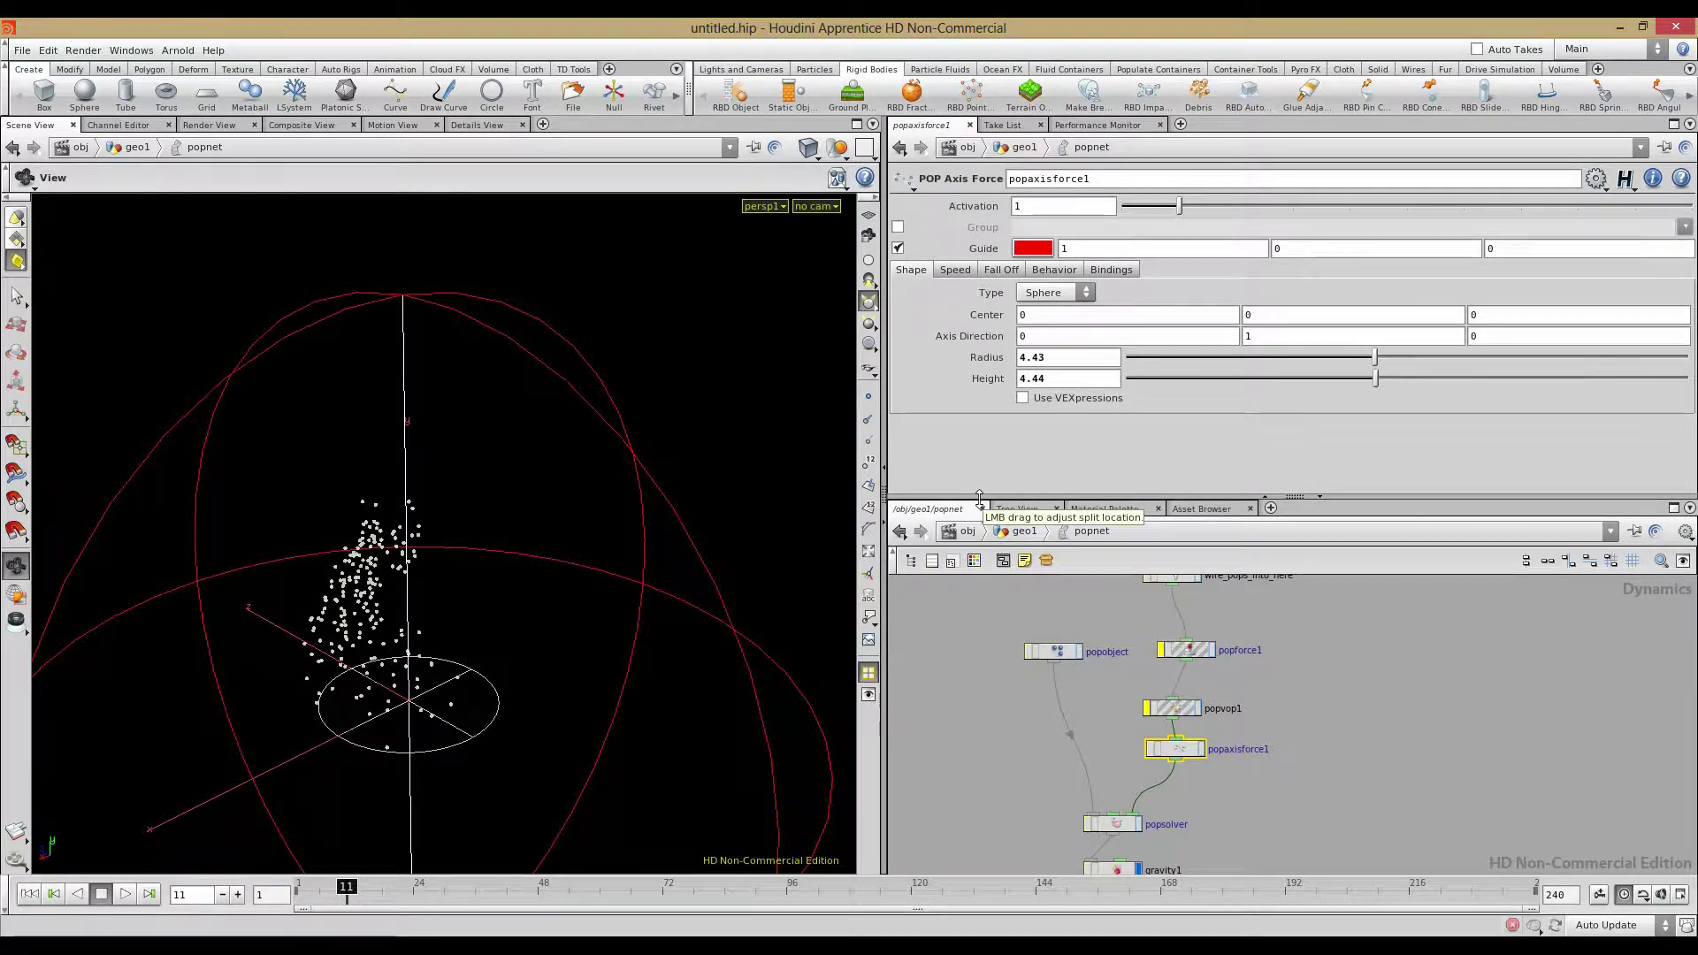
pyautogui.click(1002, 270)
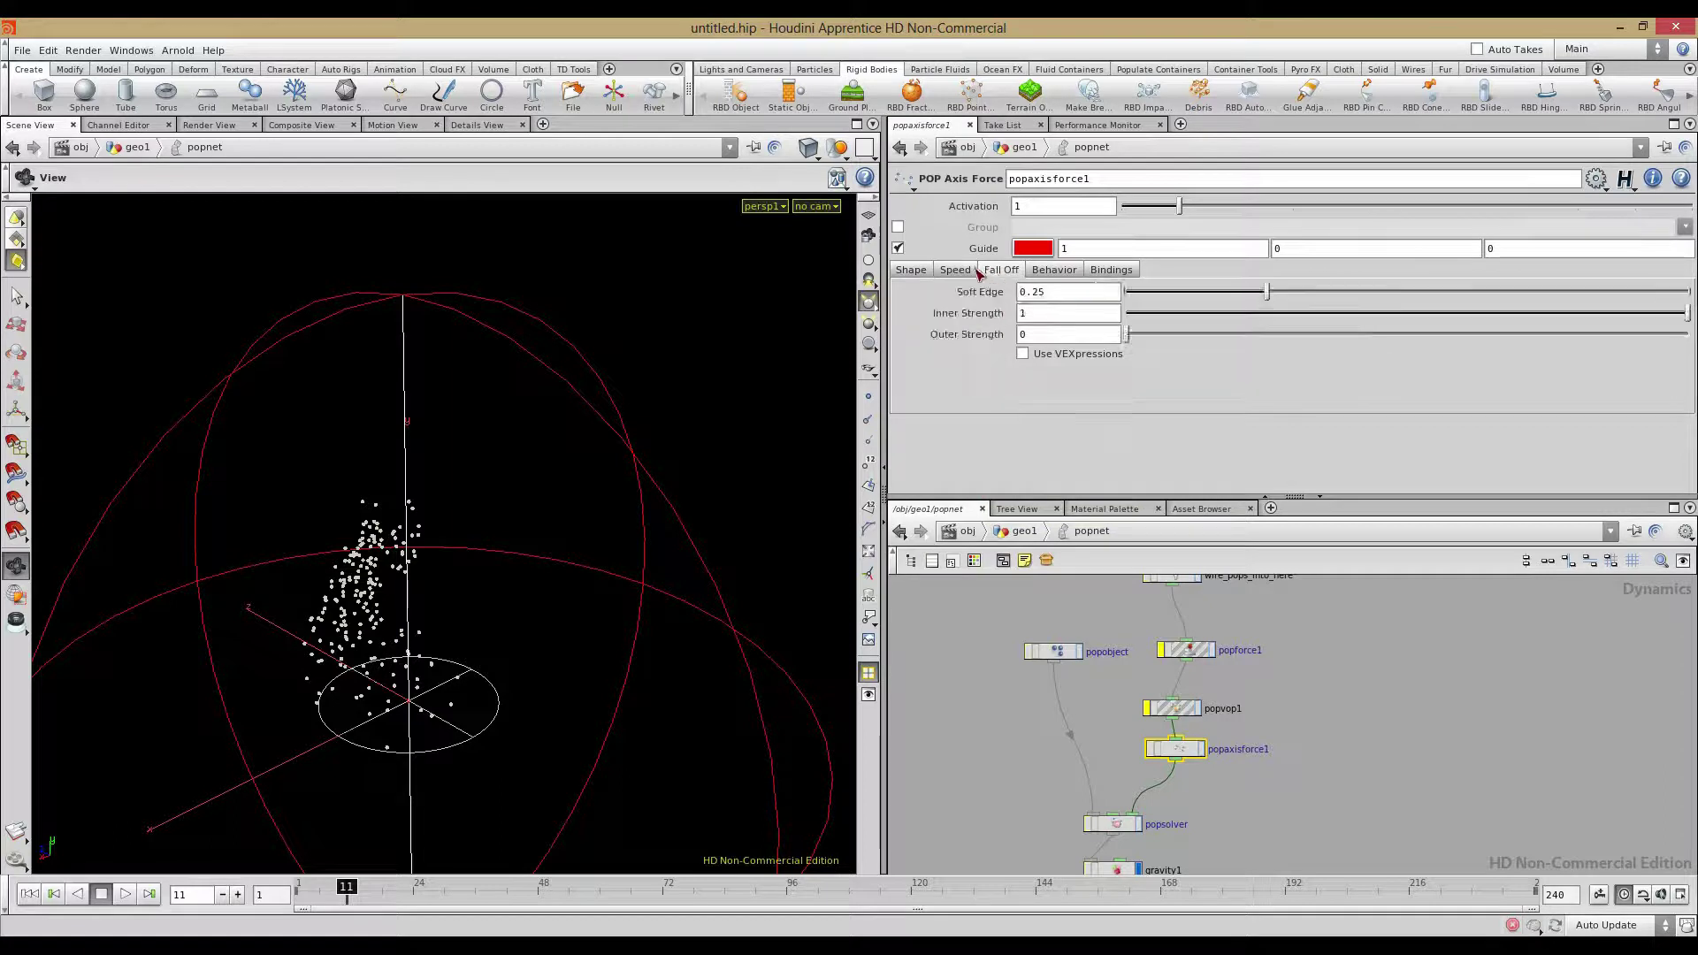
pyautogui.click(955, 271)
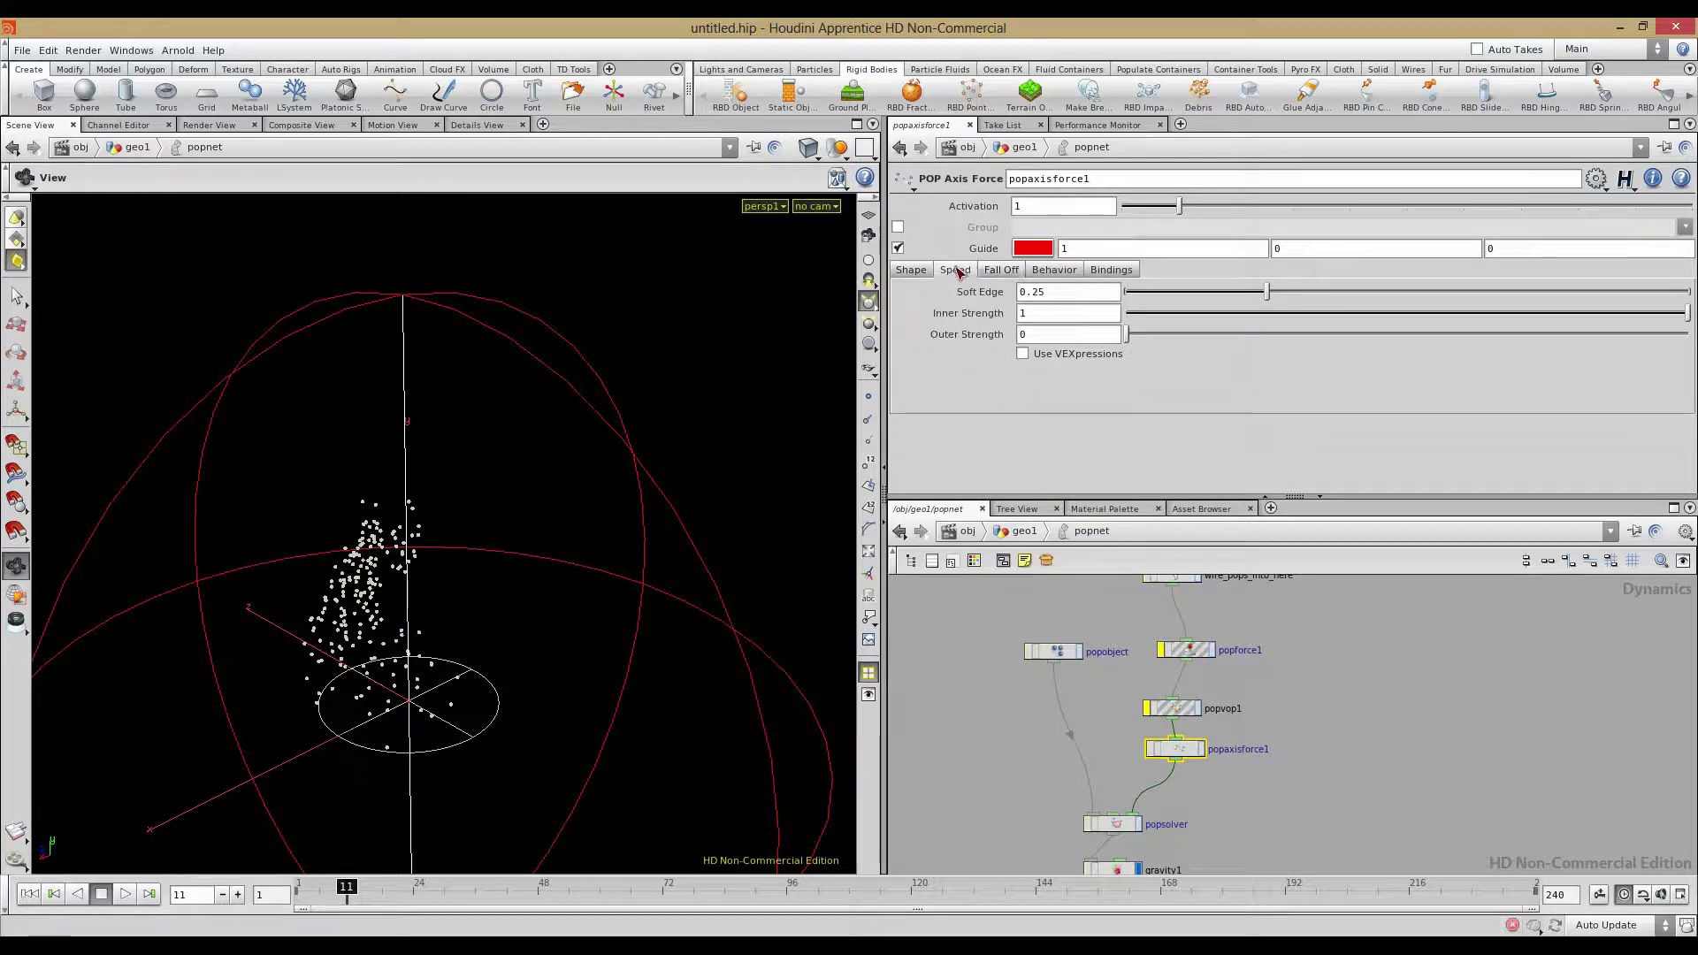
pyautogui.click(911, 270)
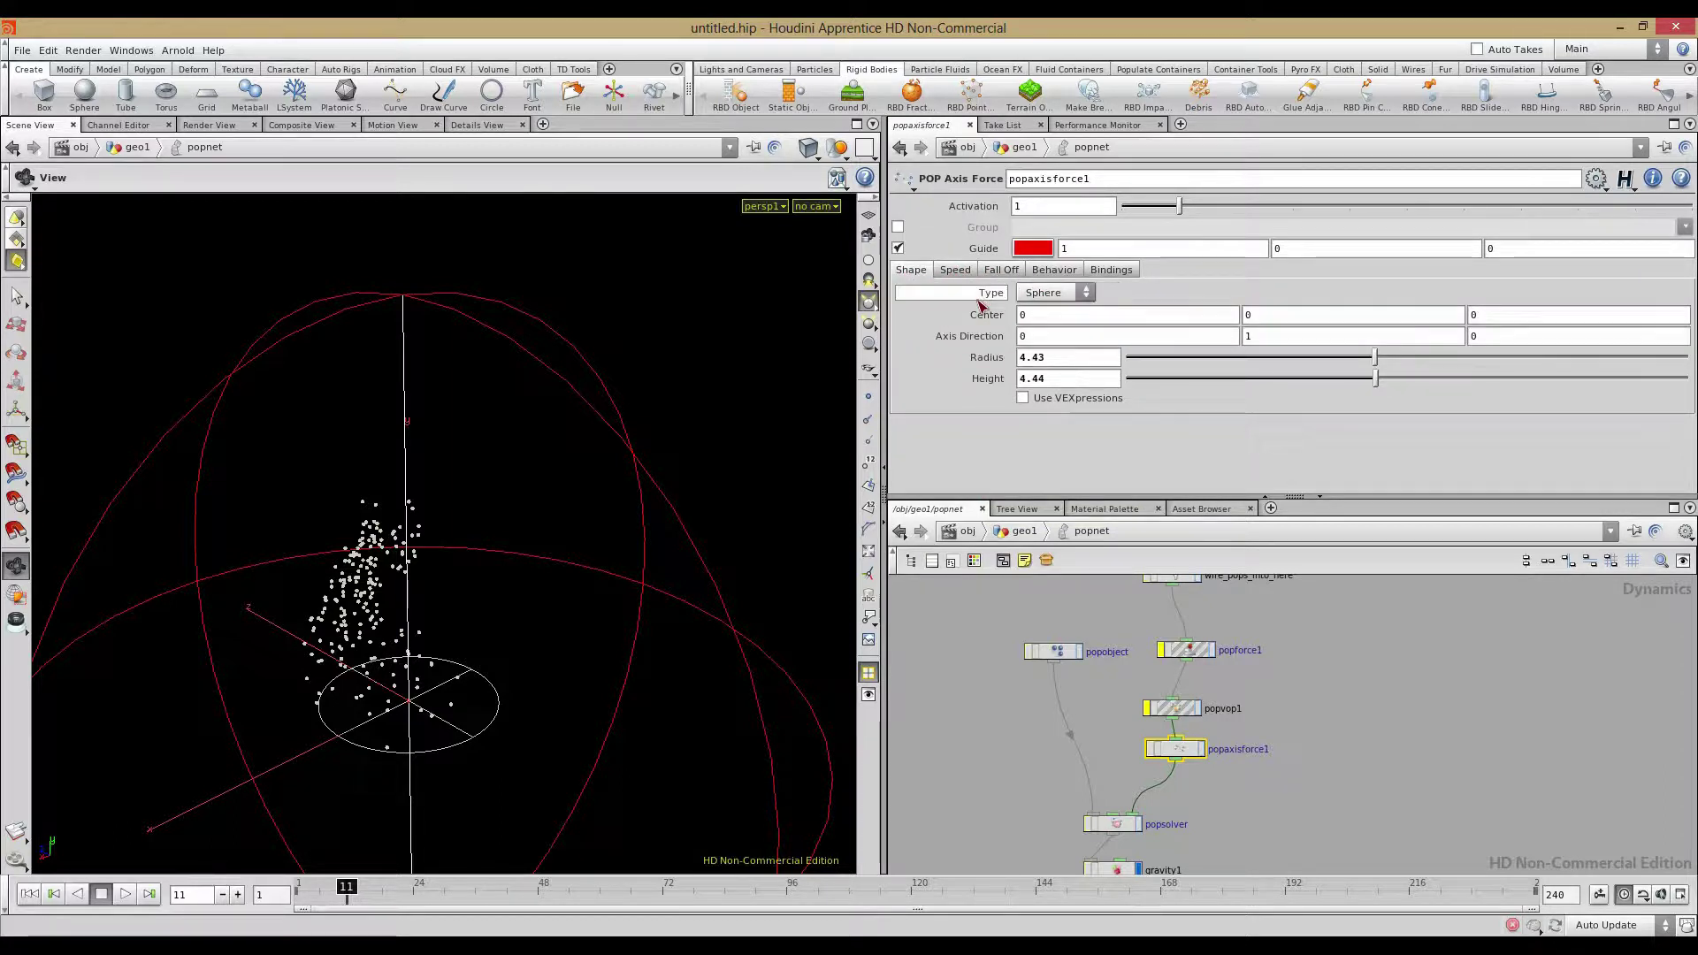
pyautogui.moveTo(986, 348)
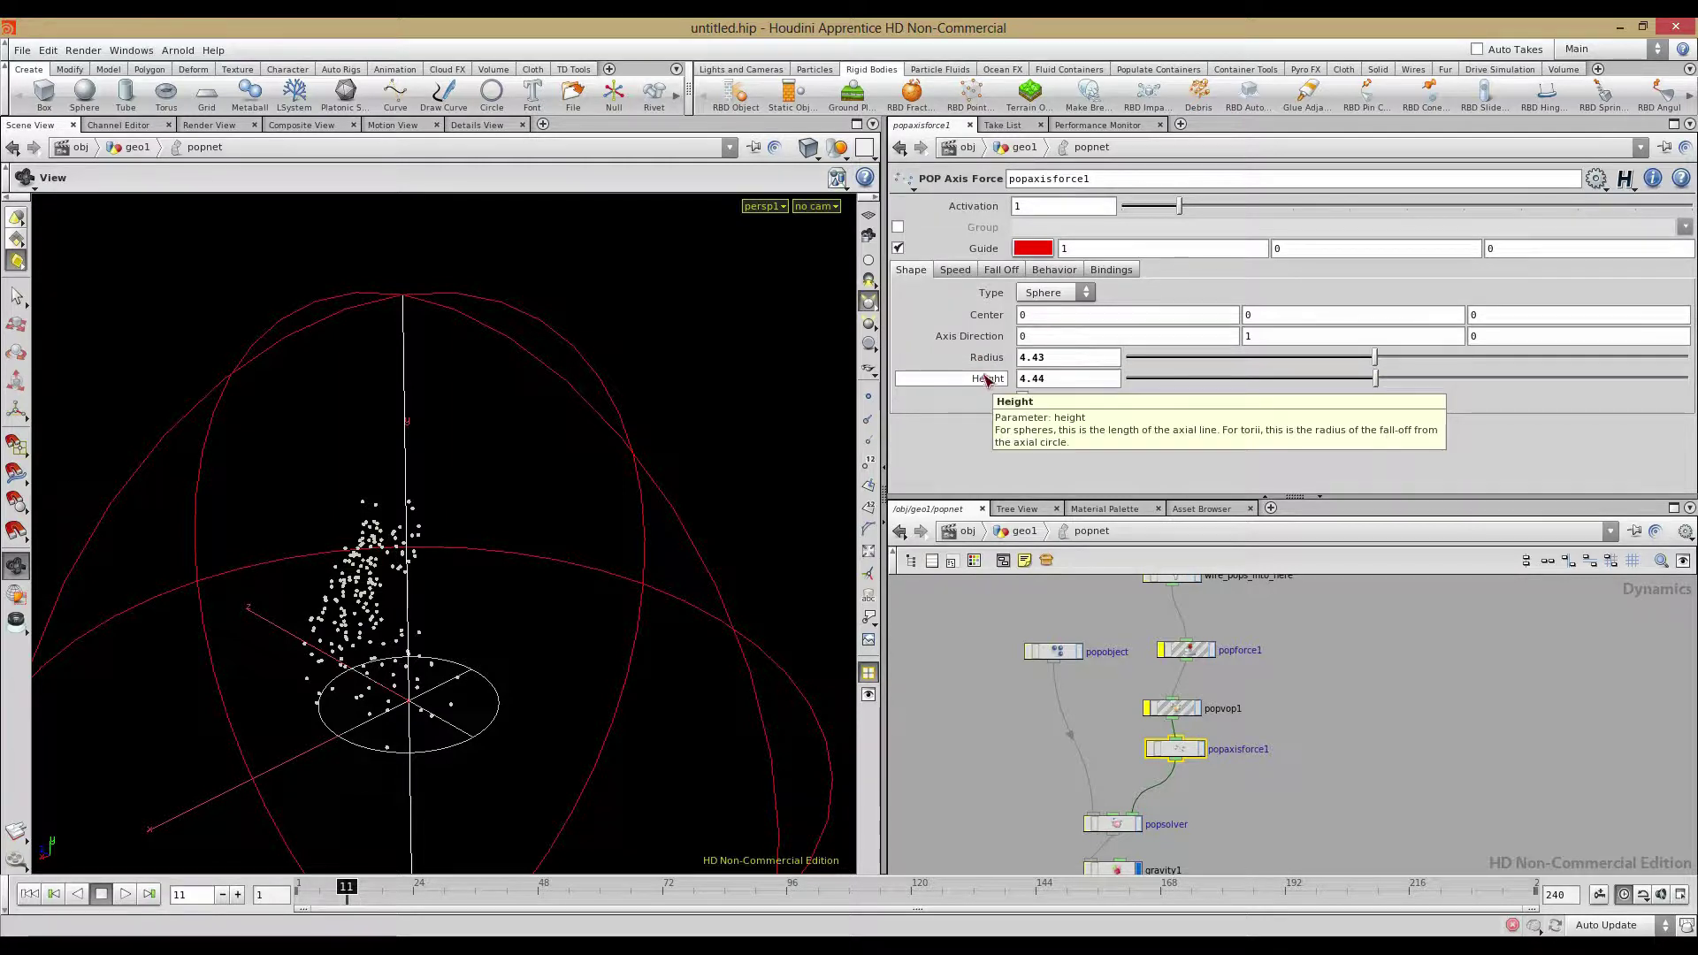
pyautogui.click(982, 275)
pyautogui.click(954, 272)
pyautogui.click(921, 272)
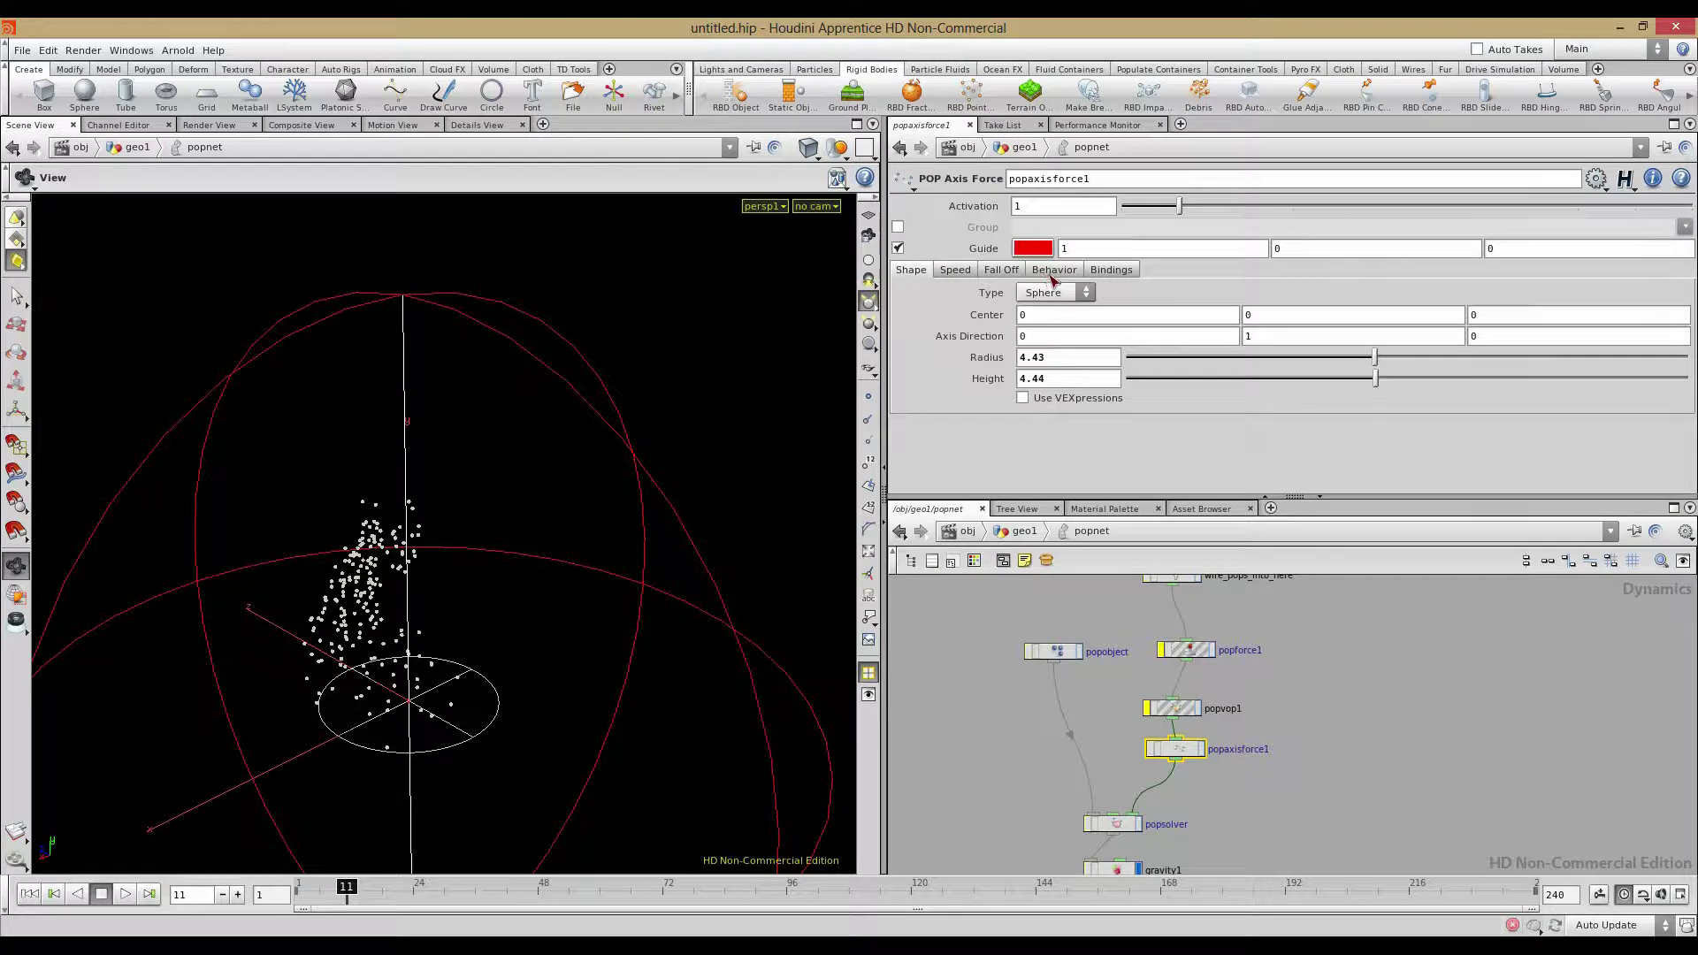
# Bypass popaxisforce1, re-enable popforce1 and replay the simulation from the first frame
pyautogui.click(1186, 650)
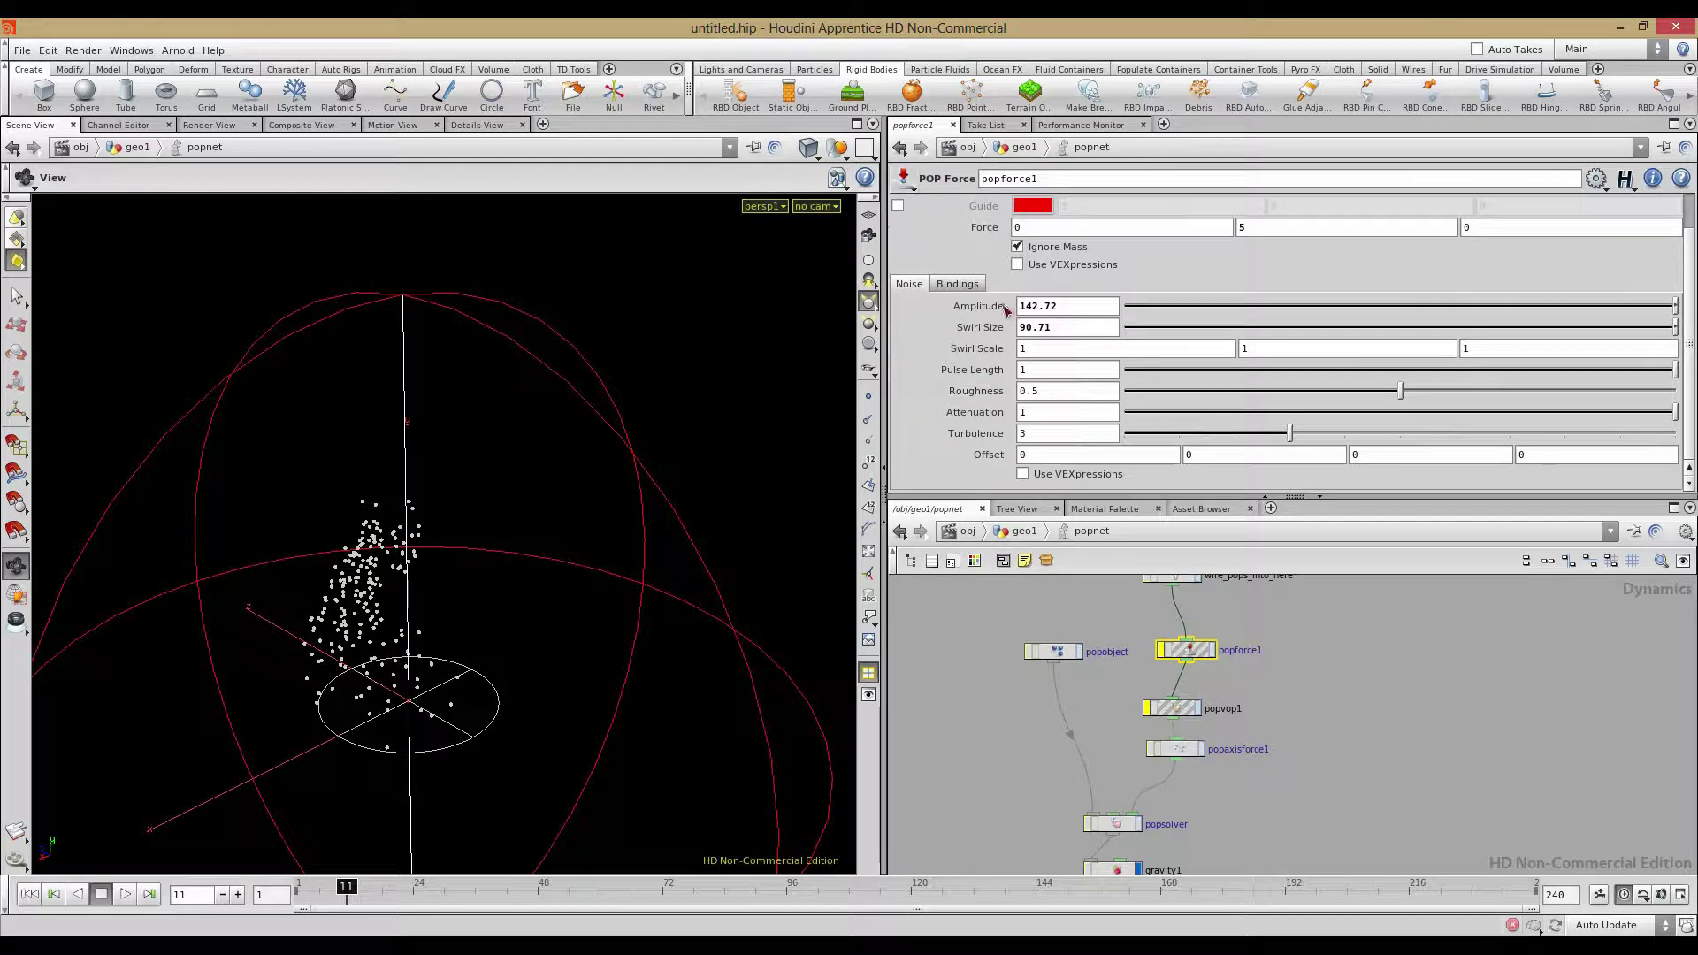
pyautogui.click(1153, 752)
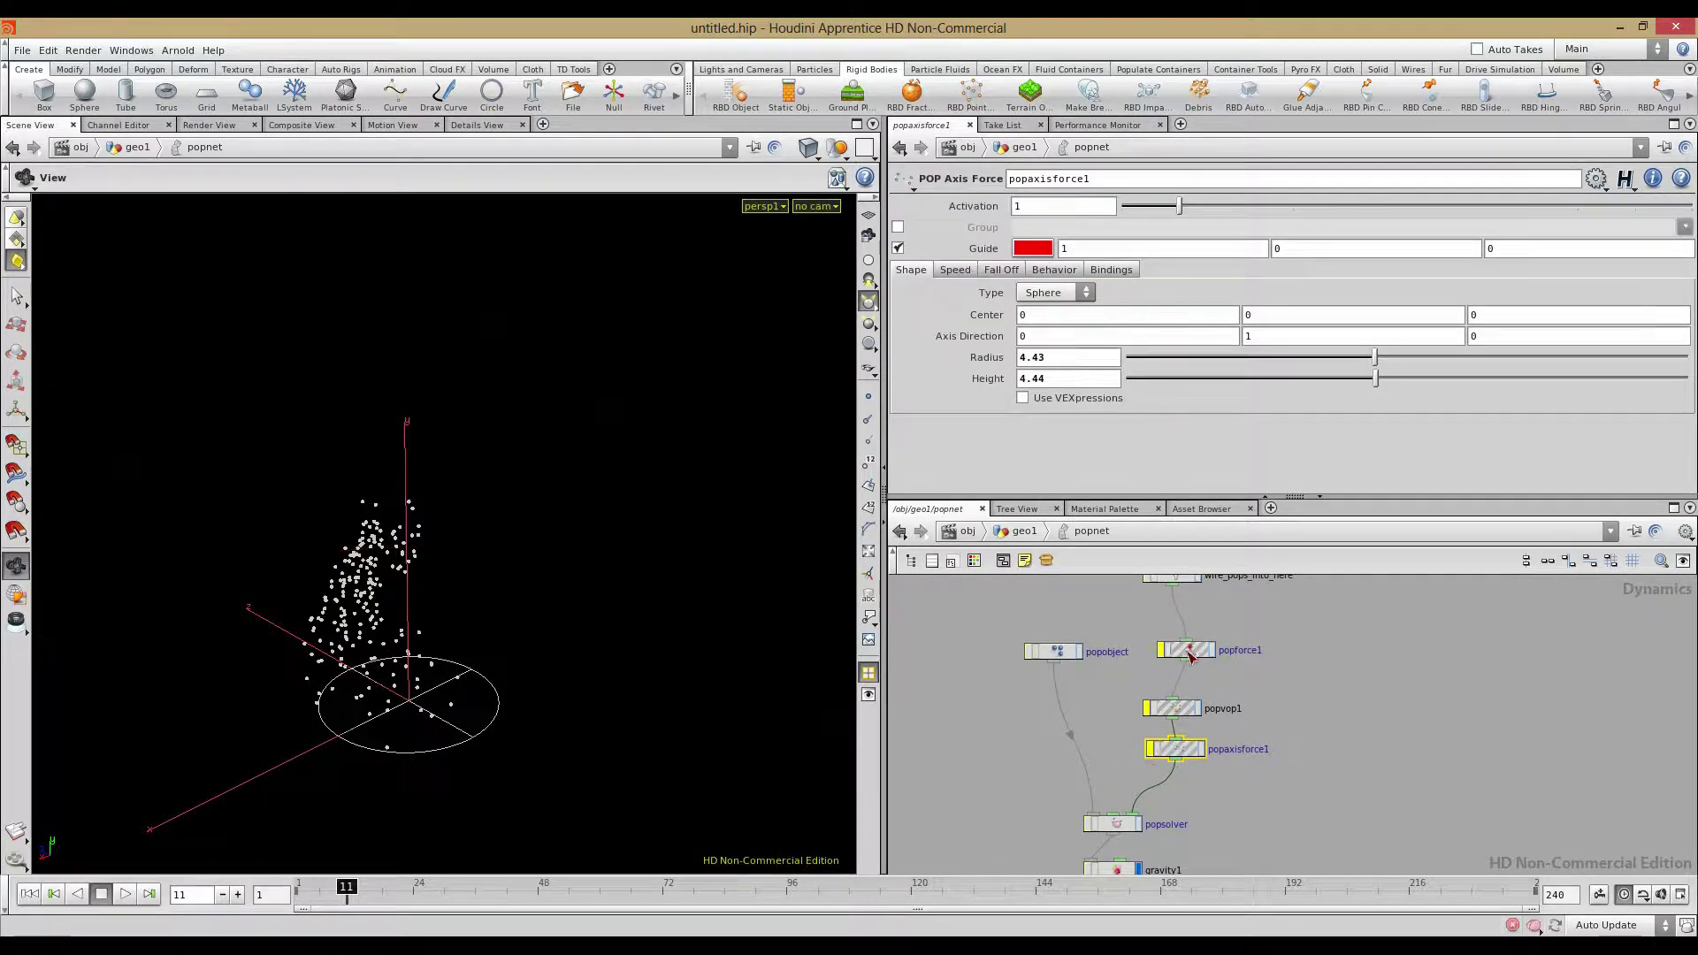
pyautogui.moveTo(1161, 658); pyautogui.dragTo(1147, 657)
pyautogui.click(1147, 657)
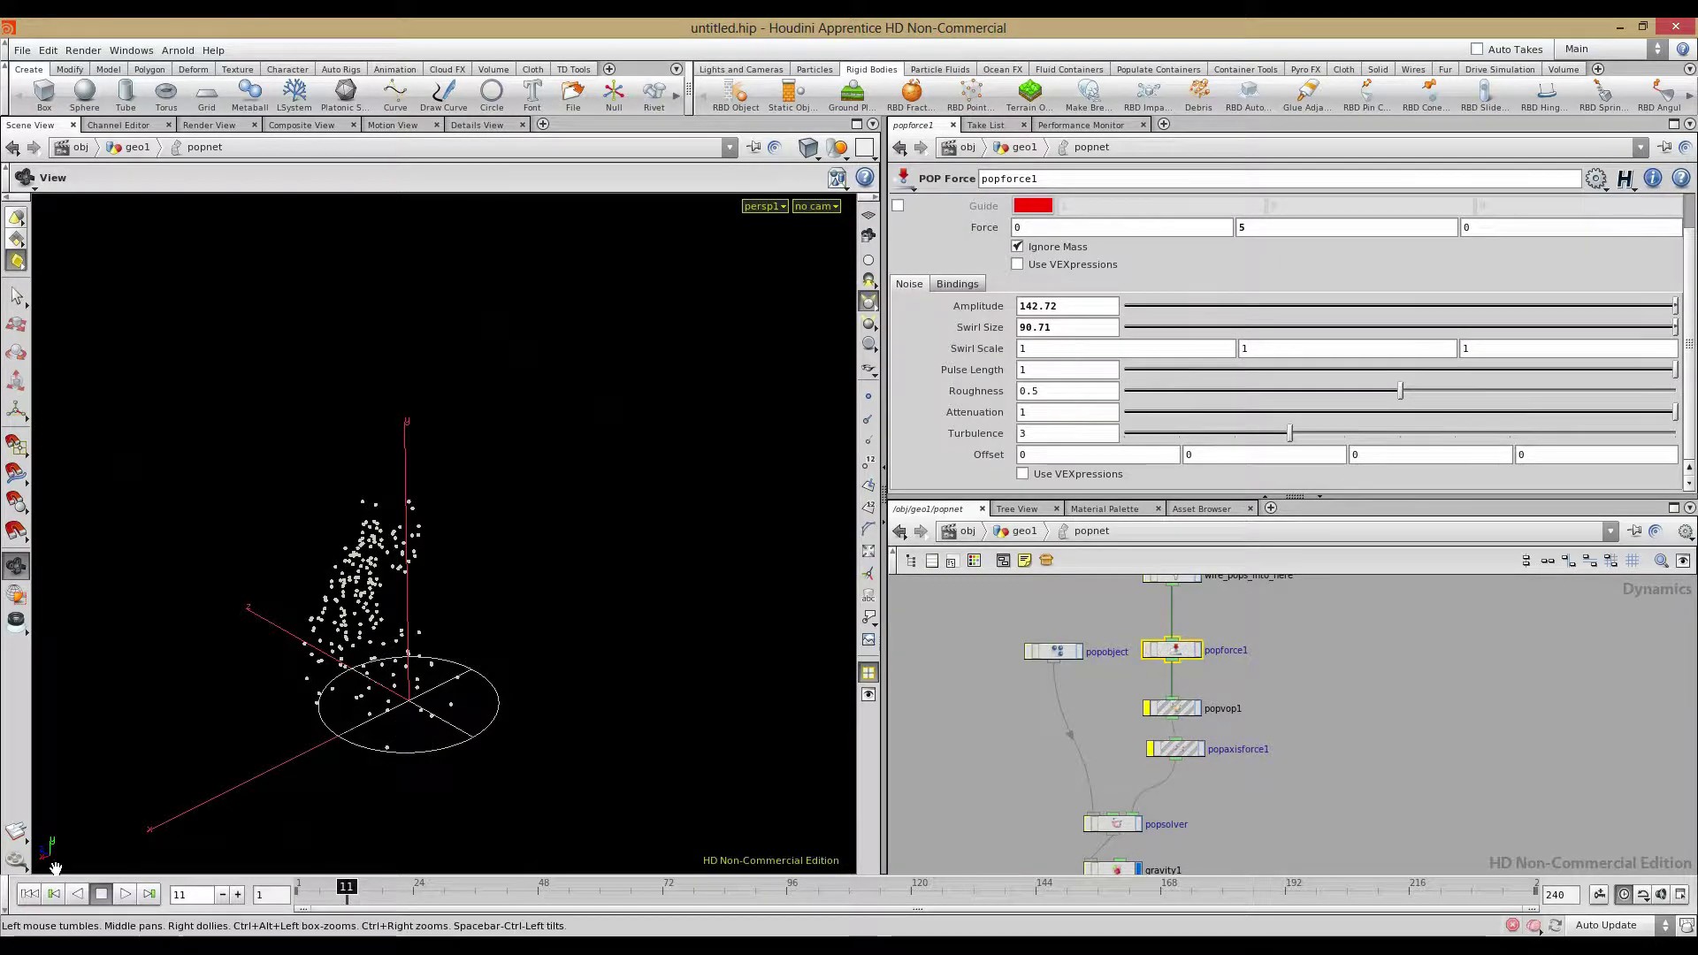
pyautogui.click(29, 894)
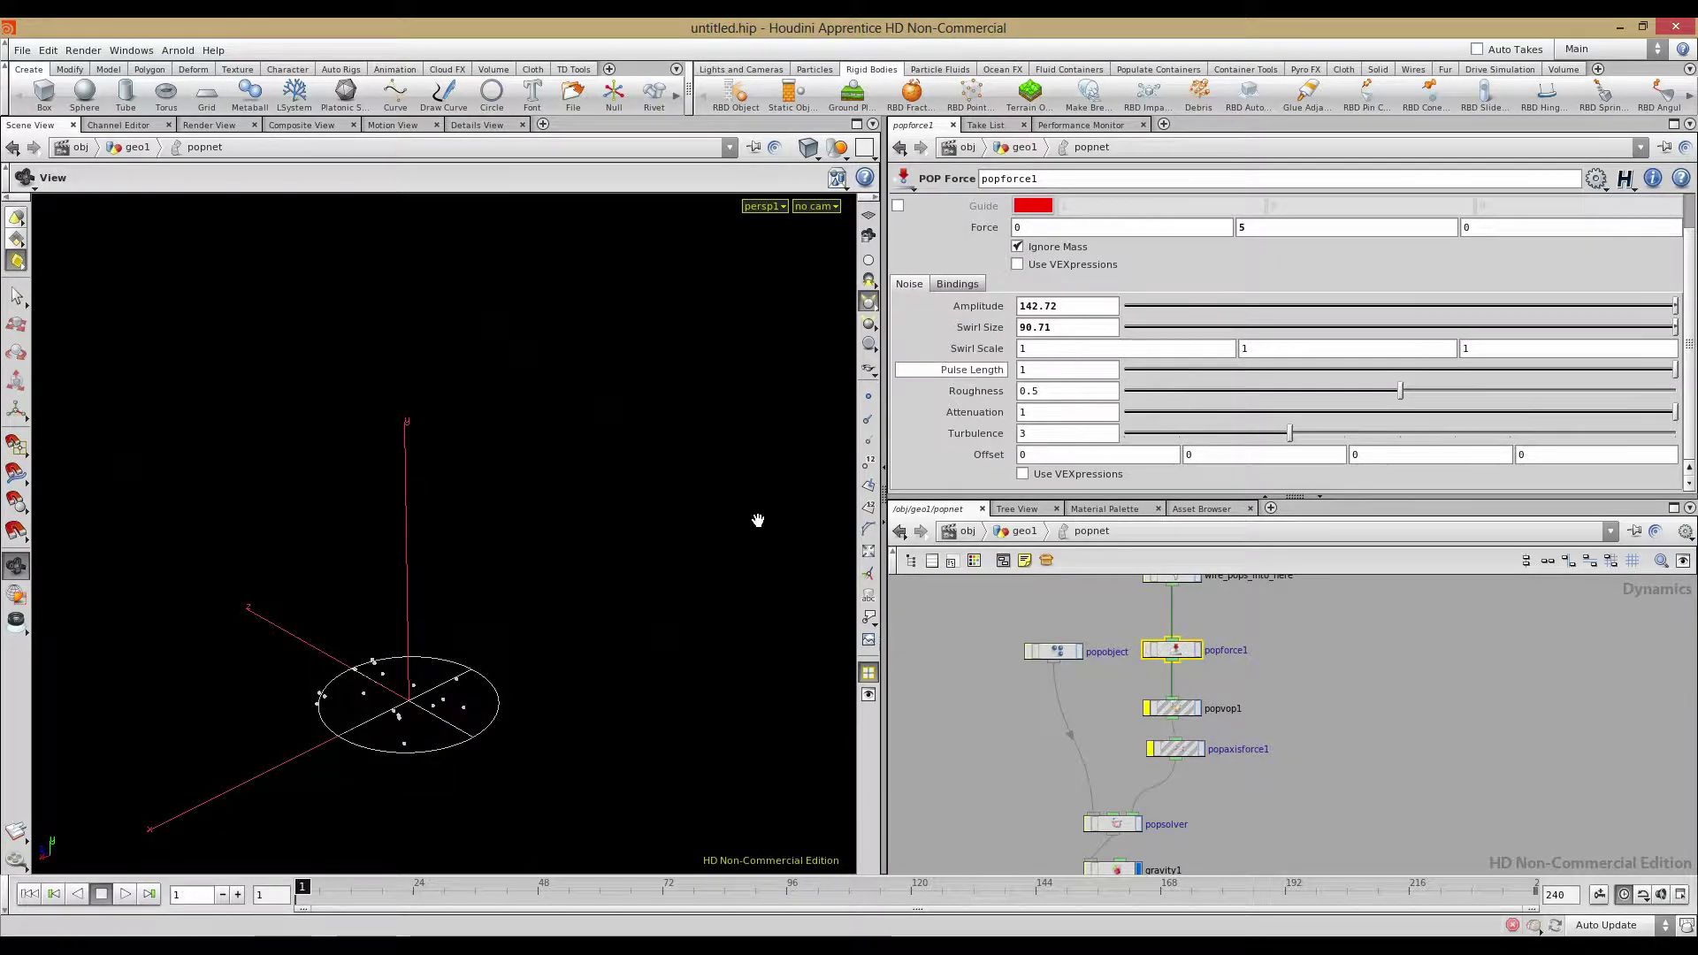
pyautogui.click(125, 895)
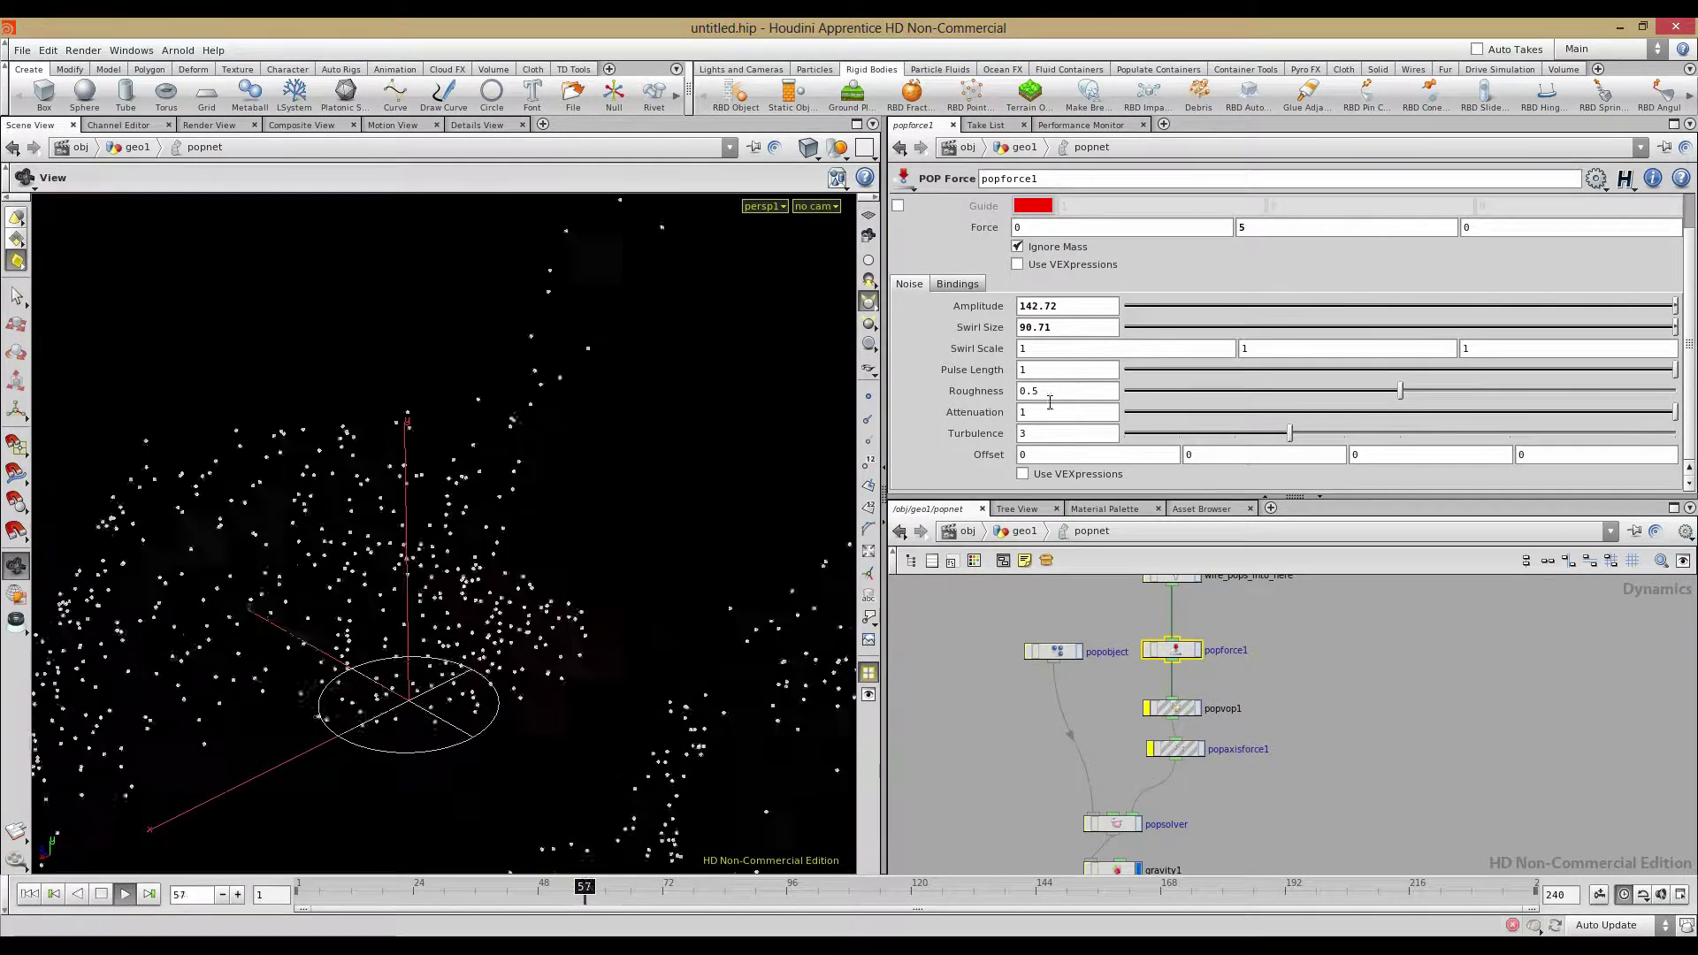
# Lower popforce1's noise amplitude to 1.64 and swirl size to 1.46, replay from the first frame, and stop playback
pyautogui.moveTo(1233, 327); pyautogui.dragTo(1205, 328)
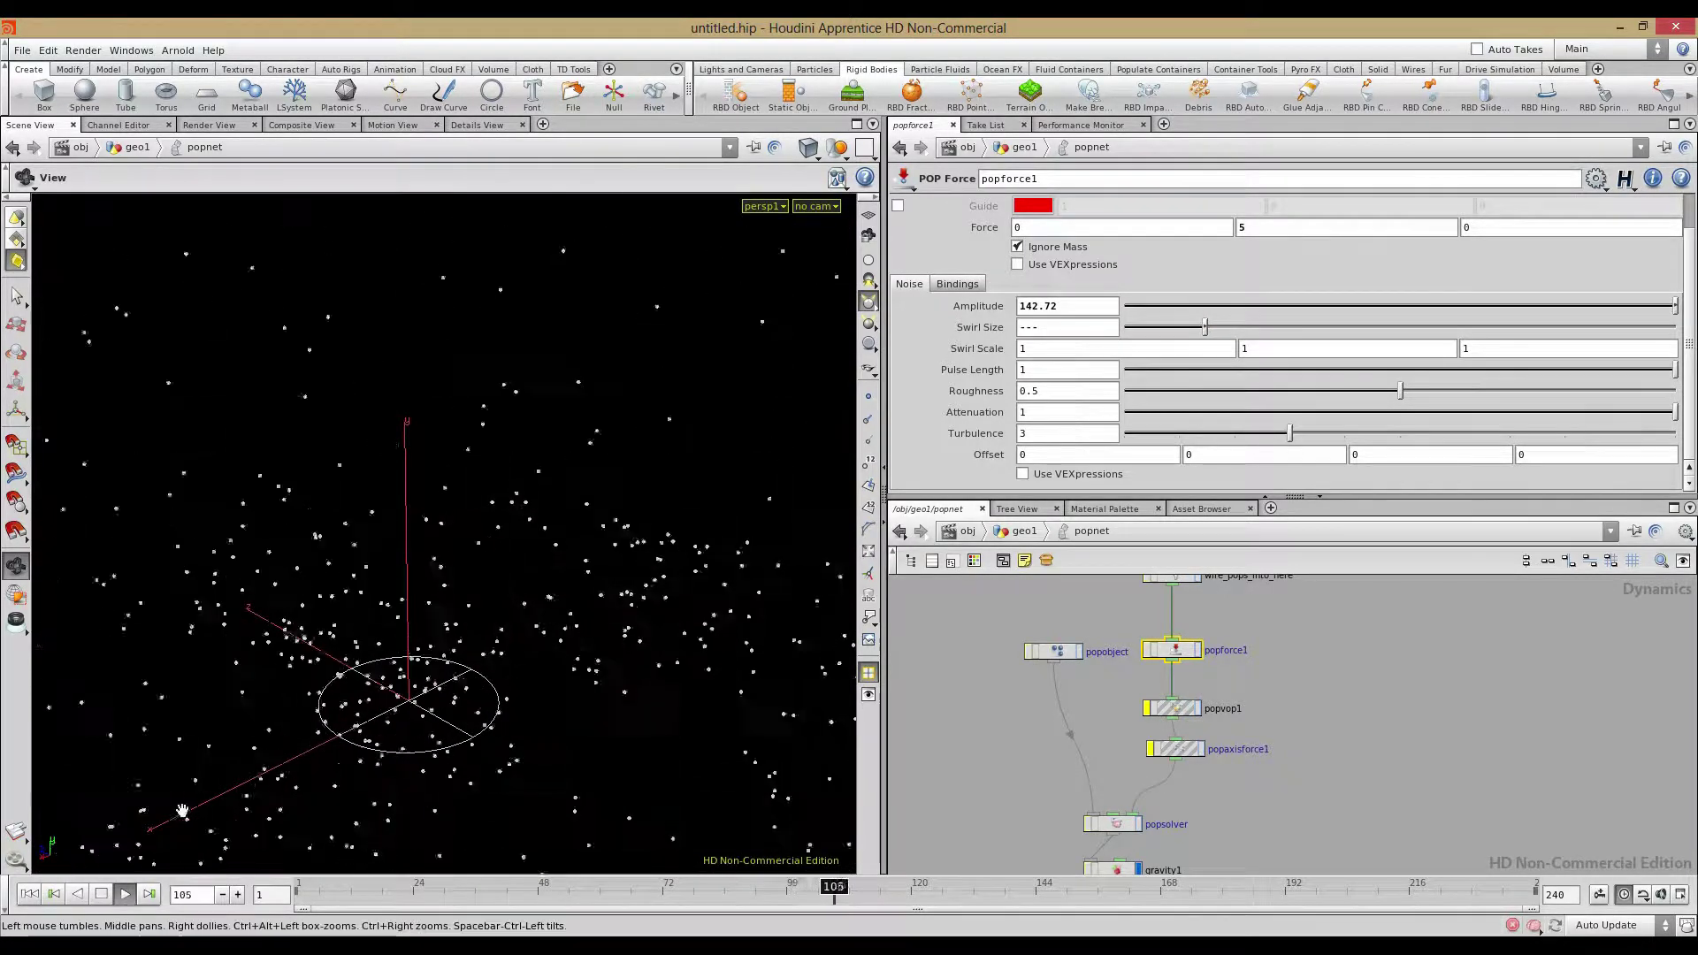
pyautogui.moveTo(1674, 306); pyautogui.dragTo(1215, 306)
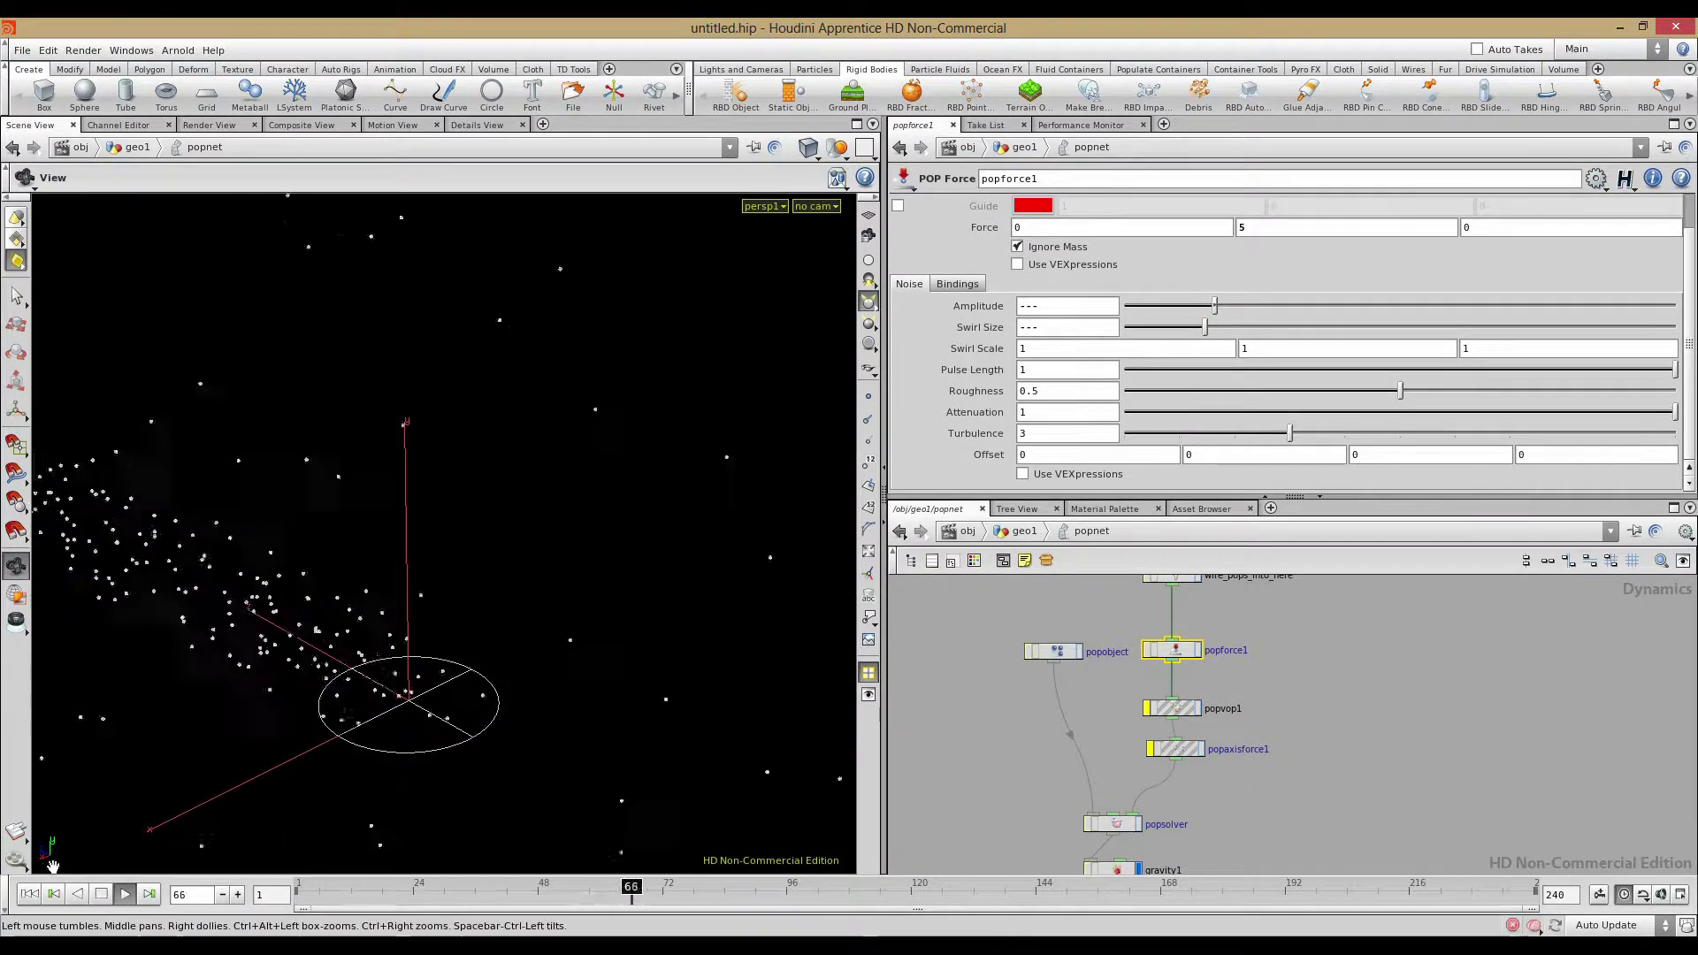
pyautogui.click(30, 894)
pyautogui.click(125, 894)
pyautogui.moveTo(523, 660); pyautogui.dragTo(419, 610, button='right')
pyautogui.moveTo(420, 610); pyautogui.dragTo(561, 648)
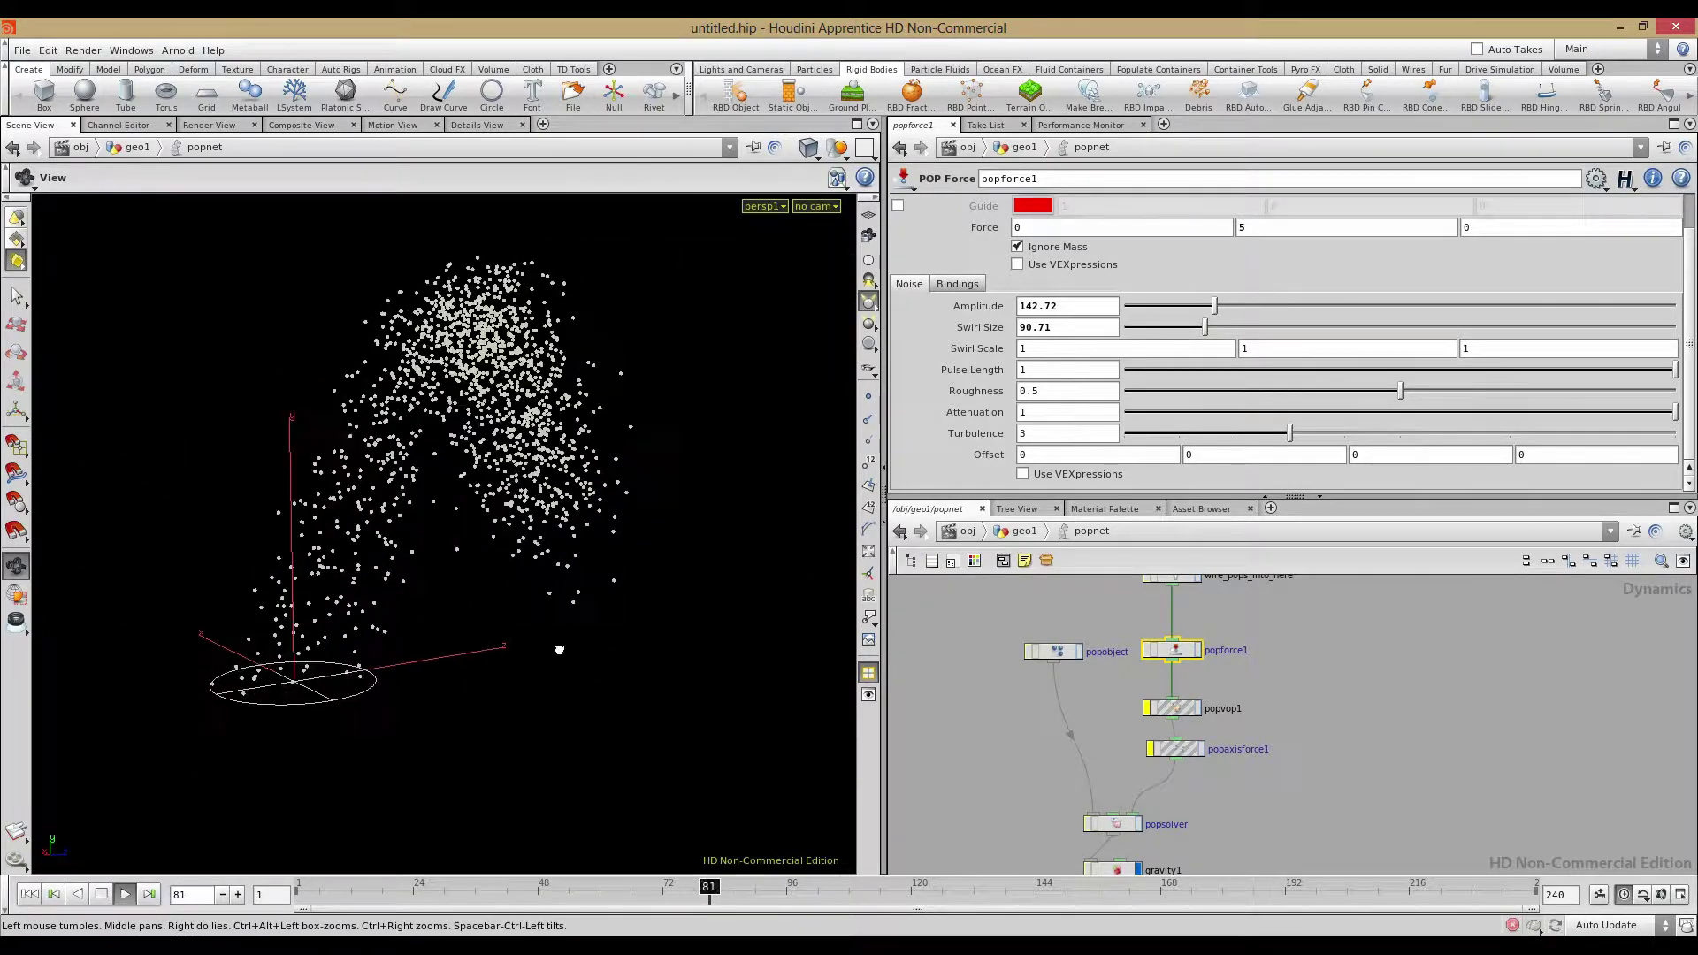
pyautogui.click(102, 898)
# Enlarge the parameter area to show all of popforce1's noise settings and check its bindings
pyautogui.scroll(2, 1066, 298)
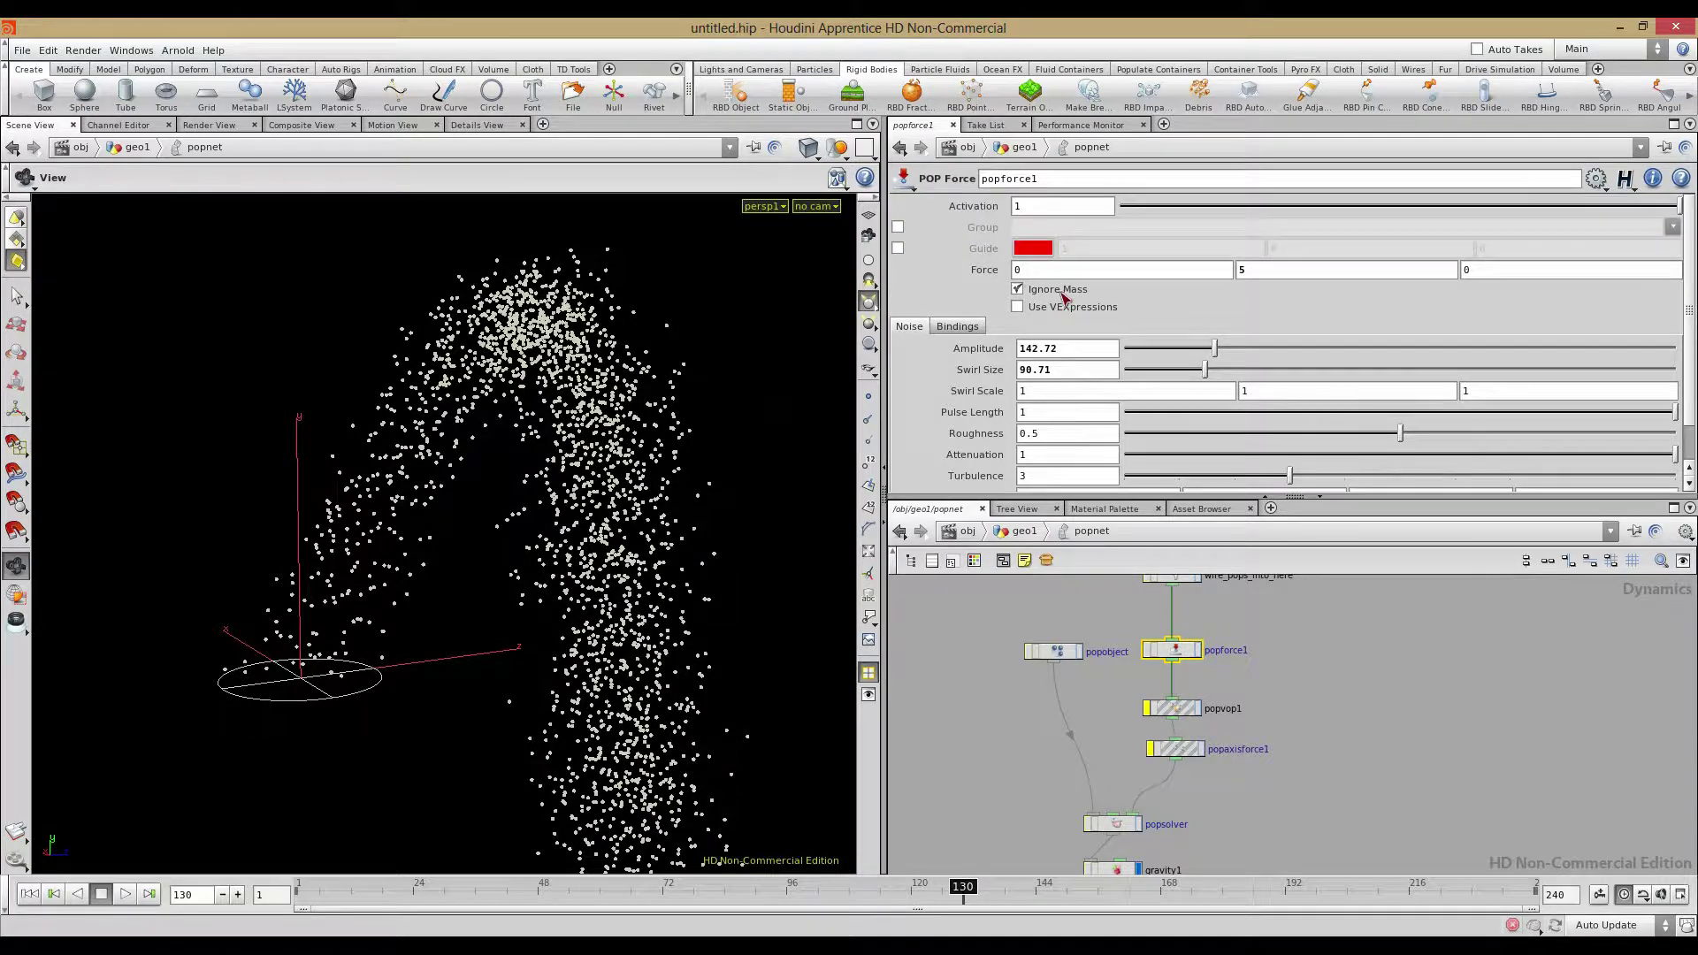
pyautogui.moveTo(1079, 497); pyautogui.dragTo(1079, 618)
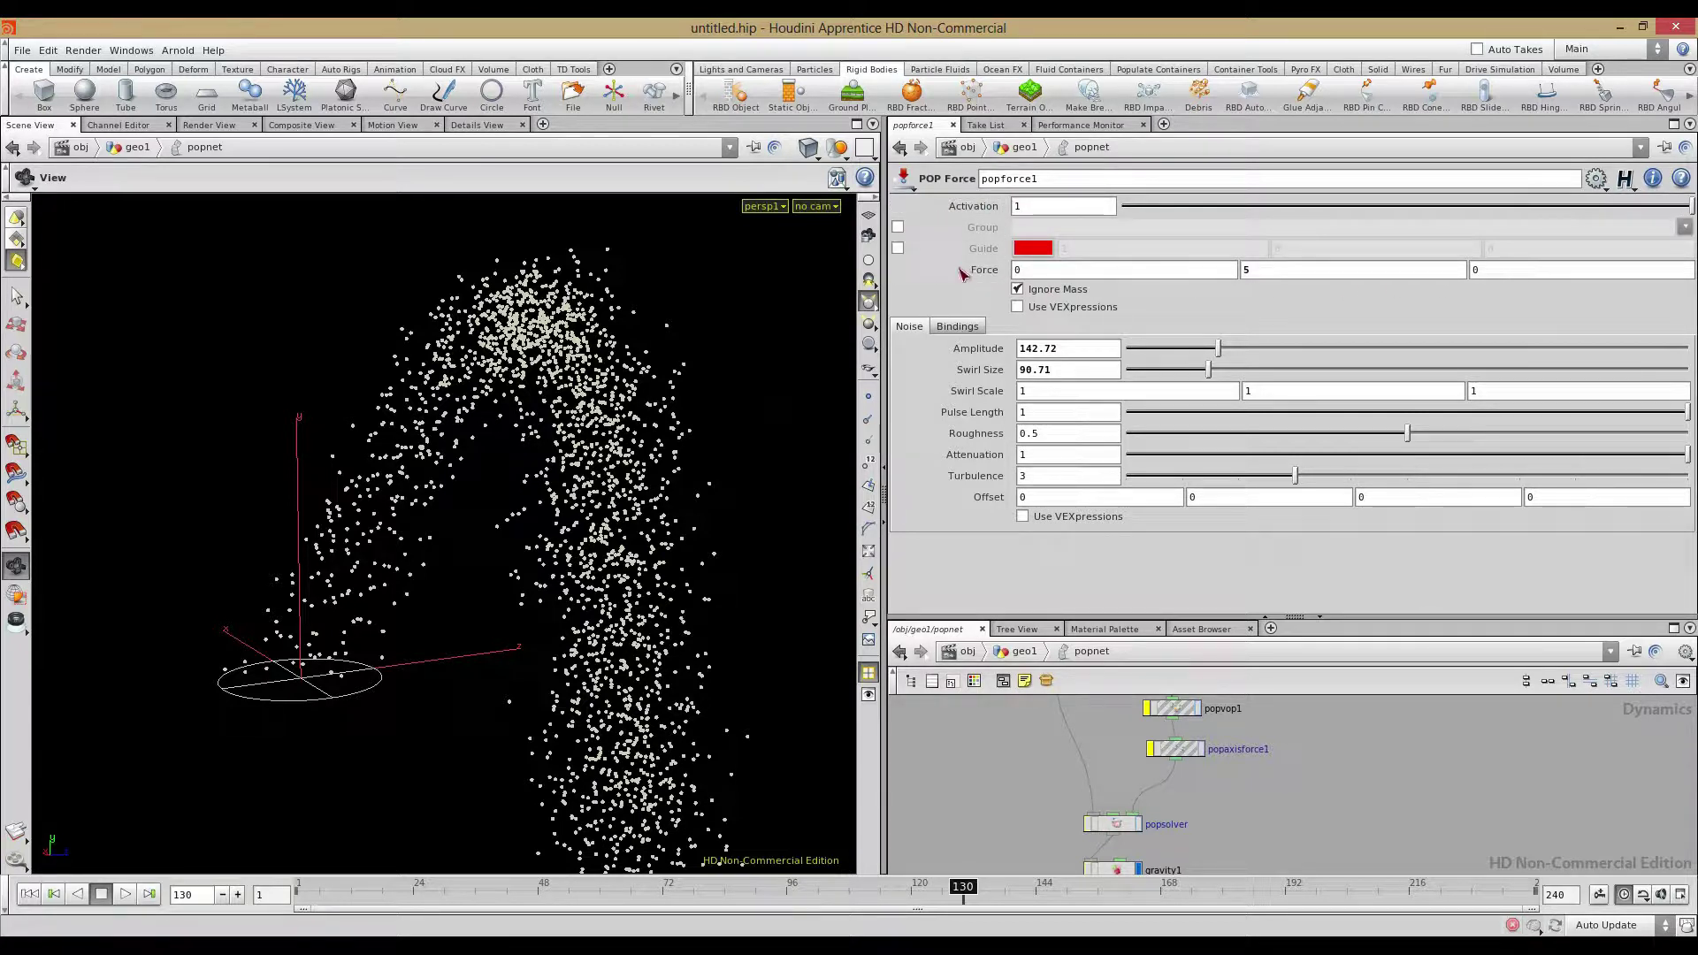
pyautogui.click(958, 328)
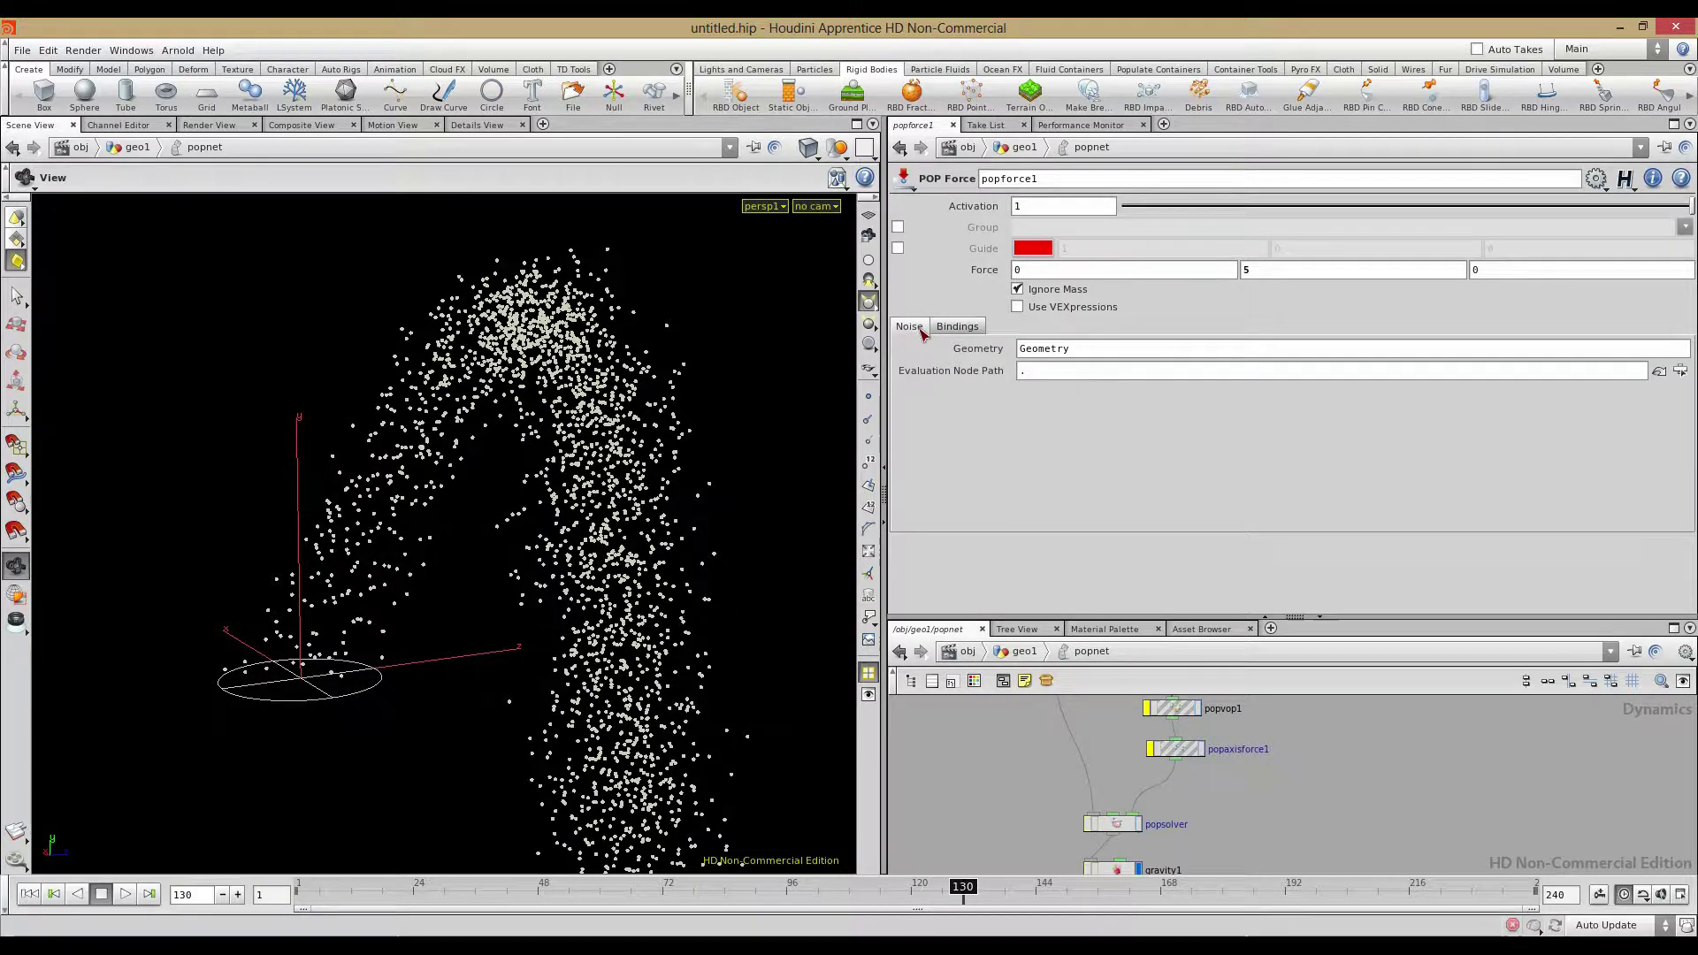
pyautogui.click(910, 328)
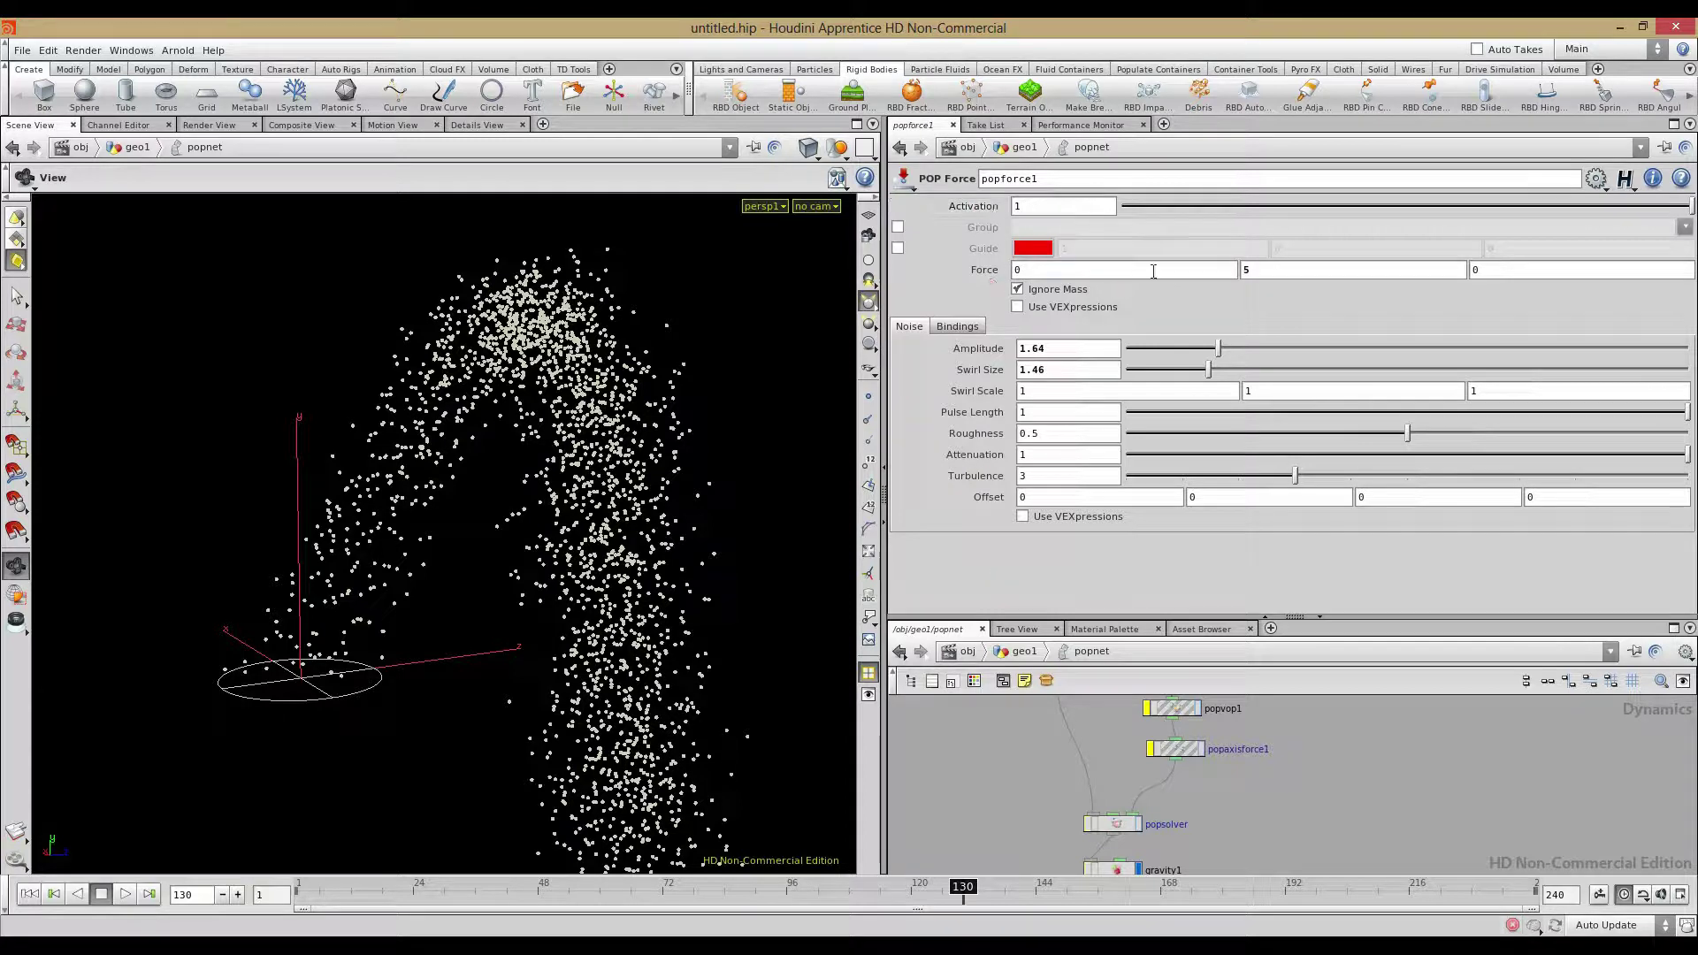
# Enable VEXpressions on popforce1 and write an if block for Frame>20 that contains Force=0;
pyautogui.click(1018, 307)
pyautogui.scroll(3, 990, 378)
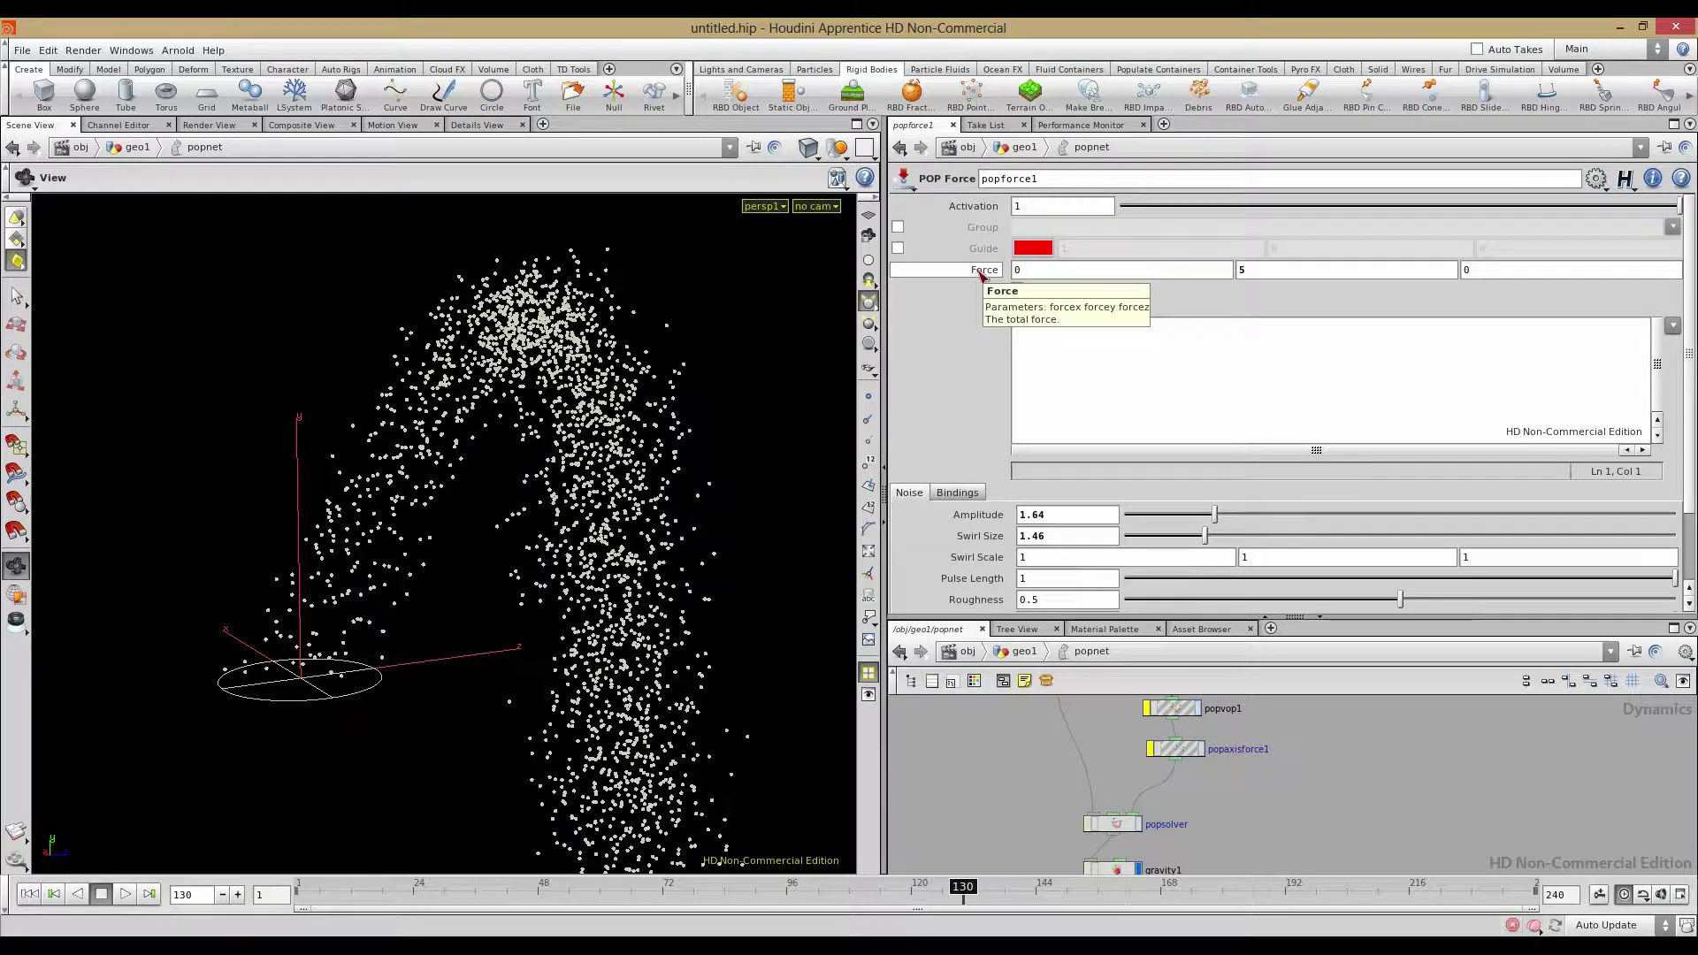
pyautogui.click(1079, 356)
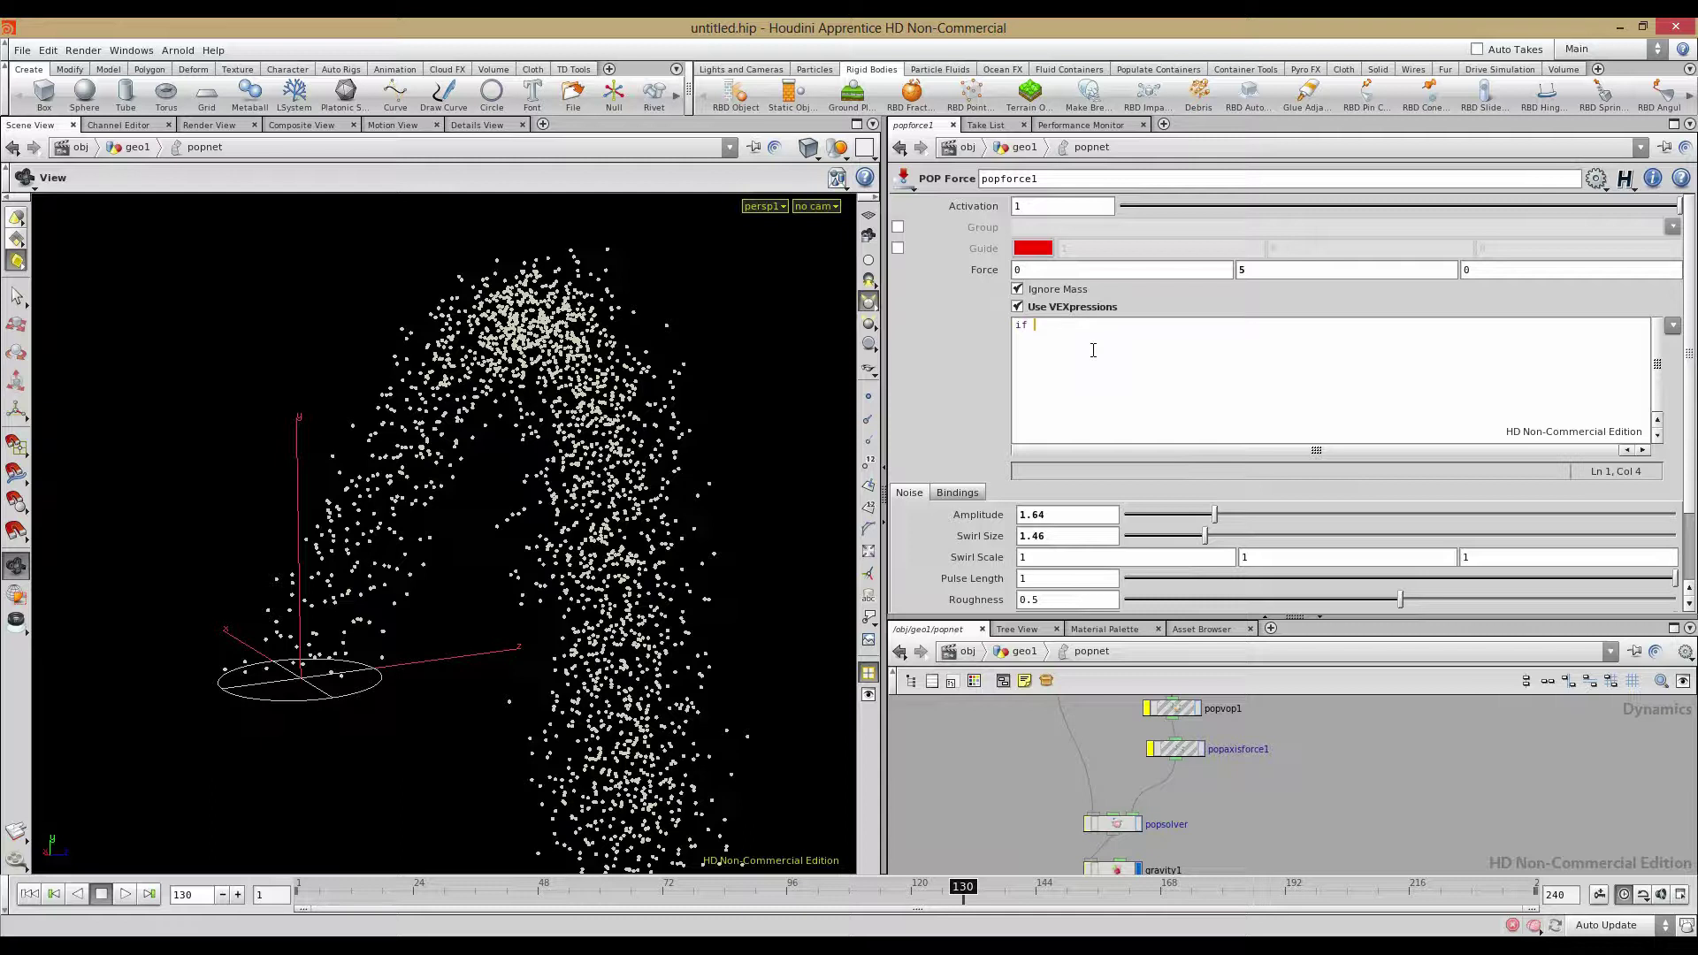
pyautogui.write('>')
pyautogui.write('(')
pyautogui.press('Right')
pyautogui.press('Right')
pyautogui.press('Right')
pyautogui.press('Right')
pyautogui.press('Right')
pyautogui.press('Right')
pyautogui.write('{')
pyautogui.press('Return')
pyautogui.press('Return')
pyautogui.press('Up')
pyautogui.click(1097, 342)
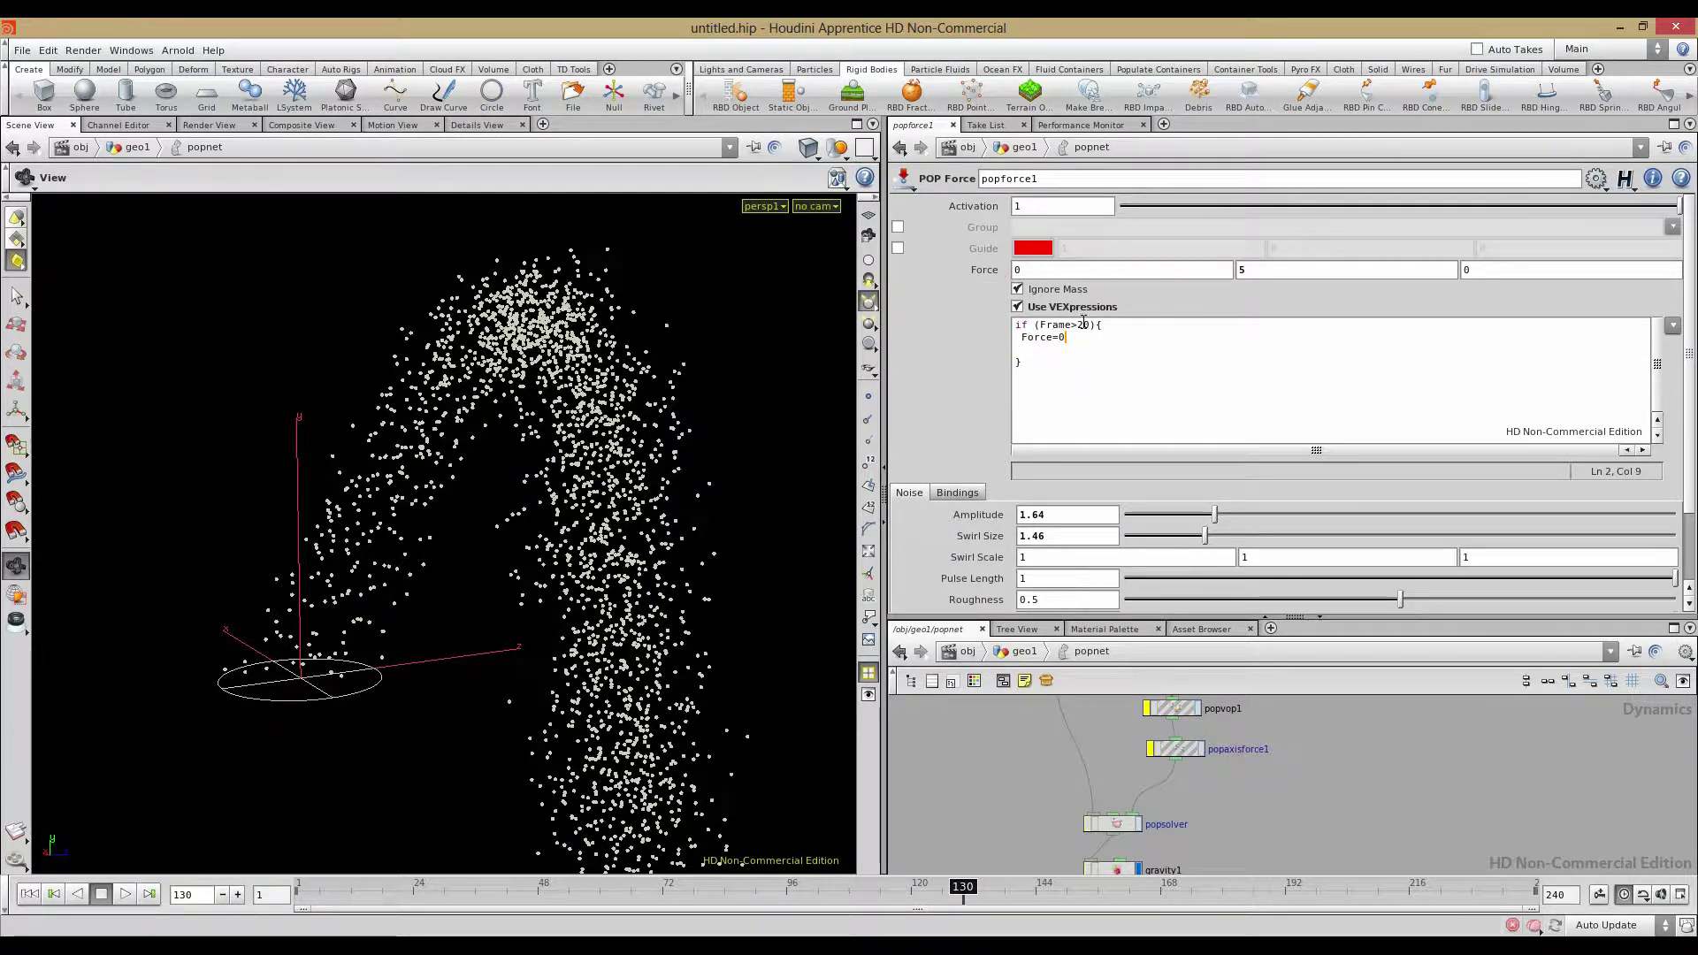
pyautogui.write(';')
pyautogui.click(1050, 350)
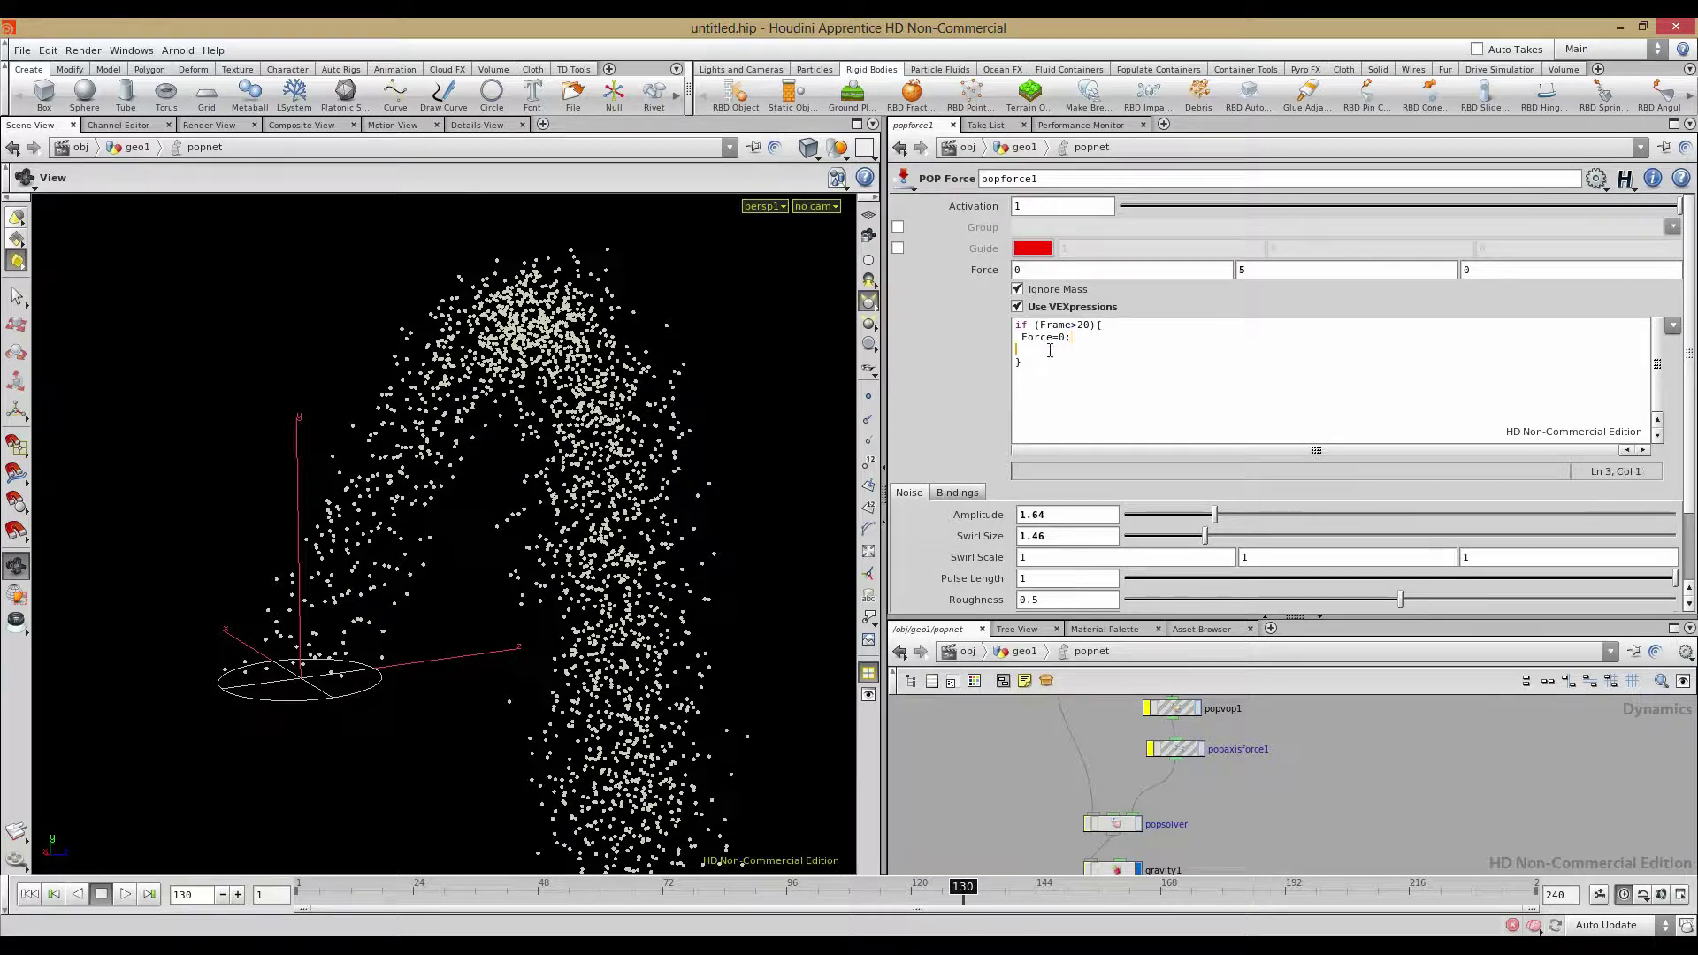
# Put the if block's opening brace on its own line and remove the blank line before the closing brace
pyautogui.click(1097, 325)
pyautogui.press('Return')
pyautogui.click(1050, 362)
pyautogui.press('BackSpace')
pyautogui.moveTo(1026, 797); pyautogui.dragTo(1027, 868, button='middle')
pyautogui.moveTo(1087, 739); pyautogui.dragTo(1081, 784, button='middle')
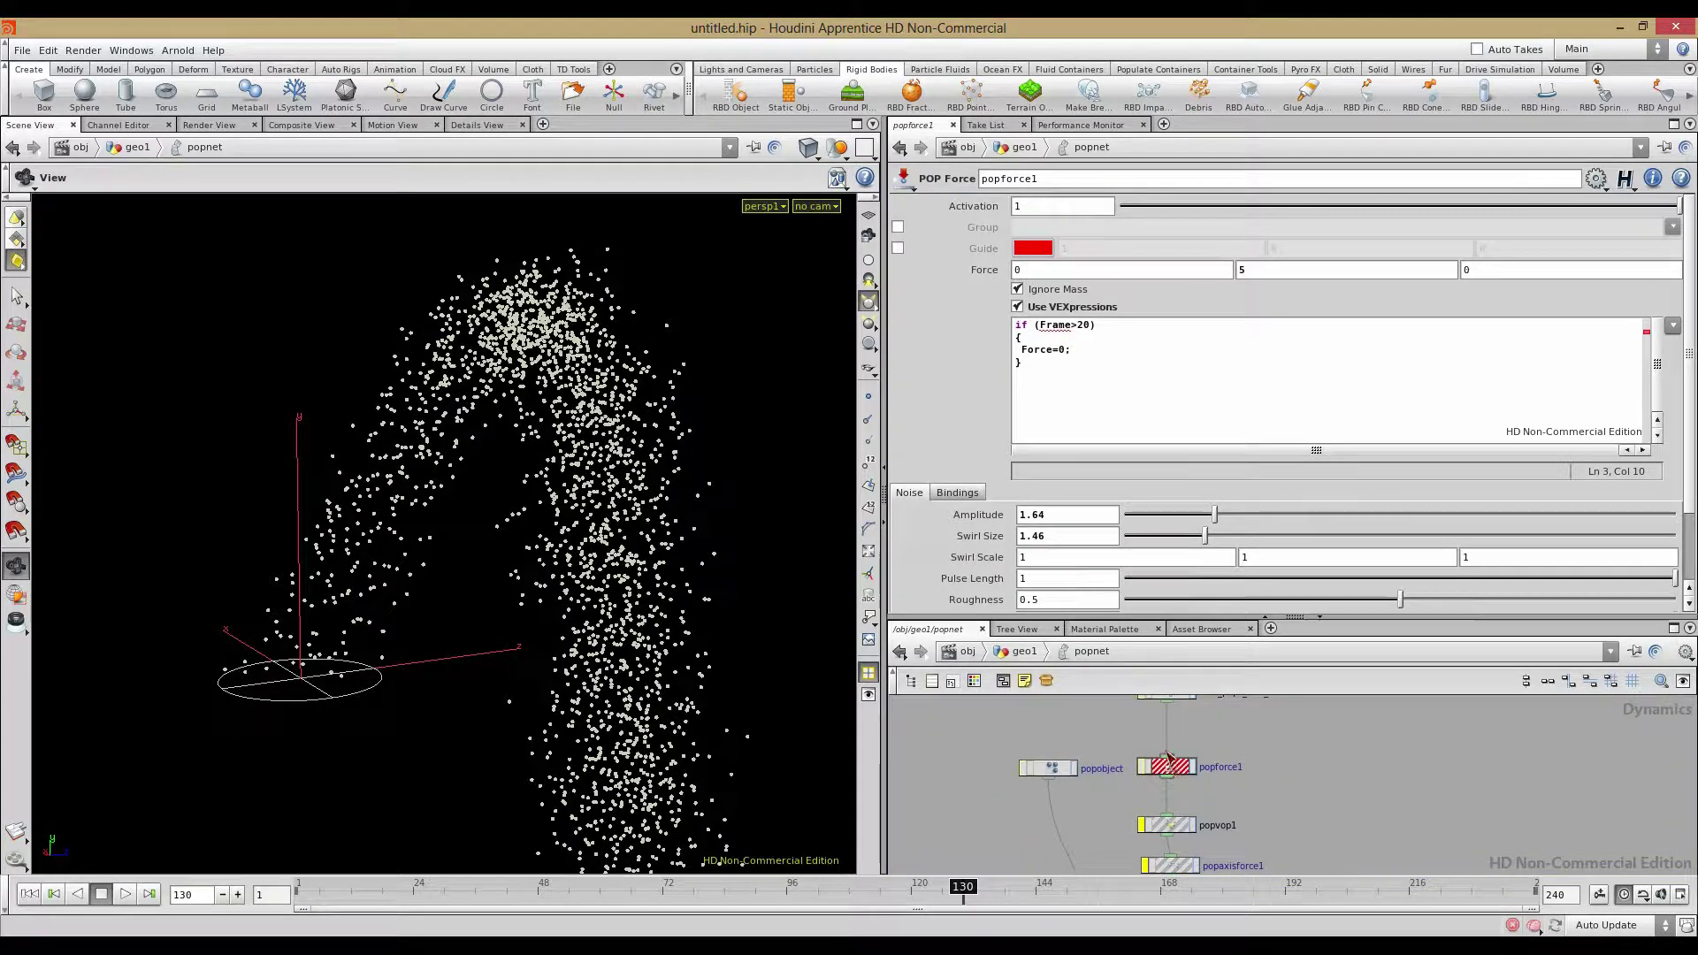
pyautogui.click(1041, 325)
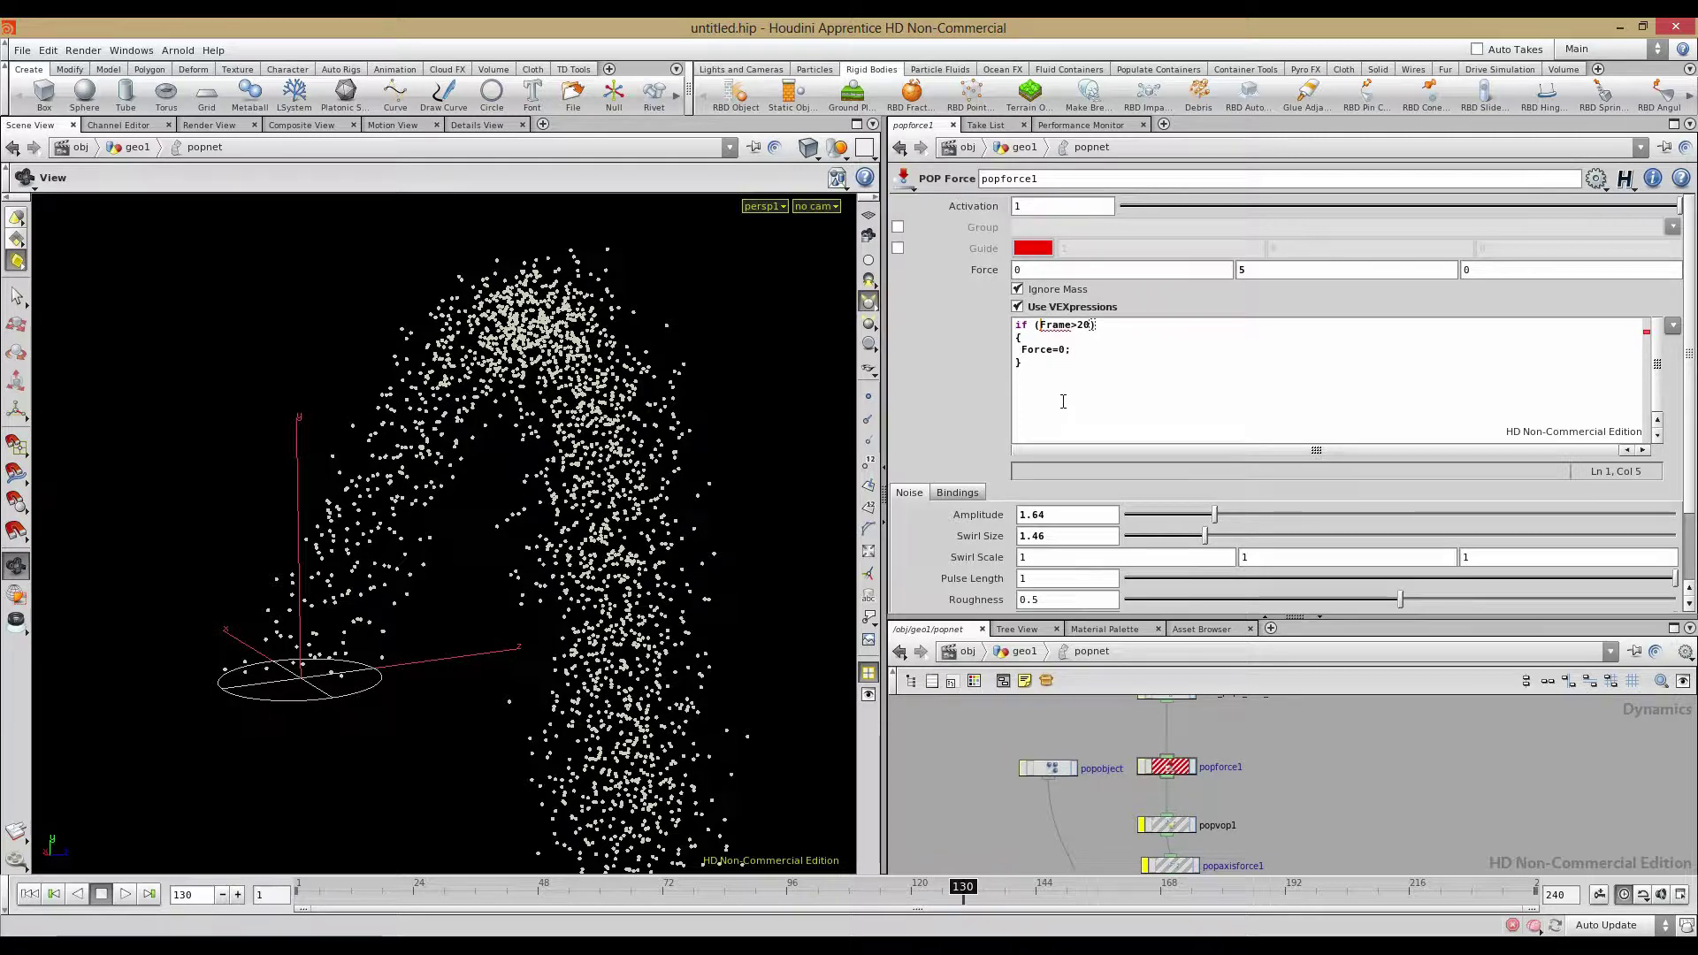
pyautogui.write('@')
pyautogui.press('Delete')
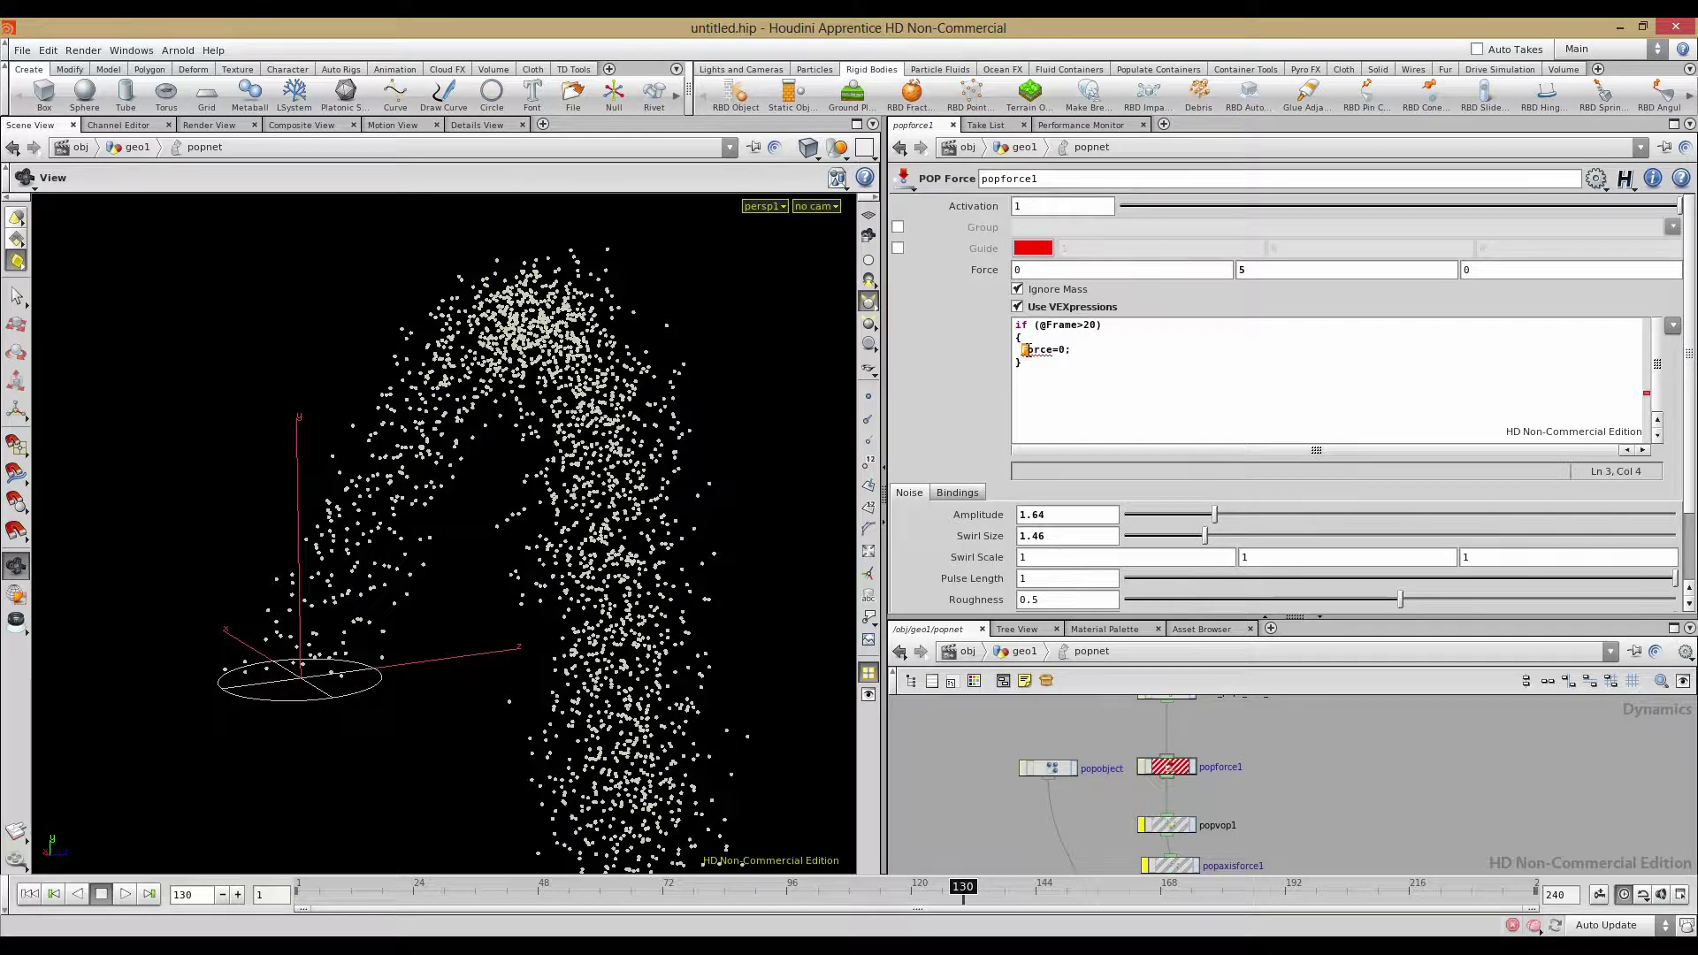
pyautogui.write('f')
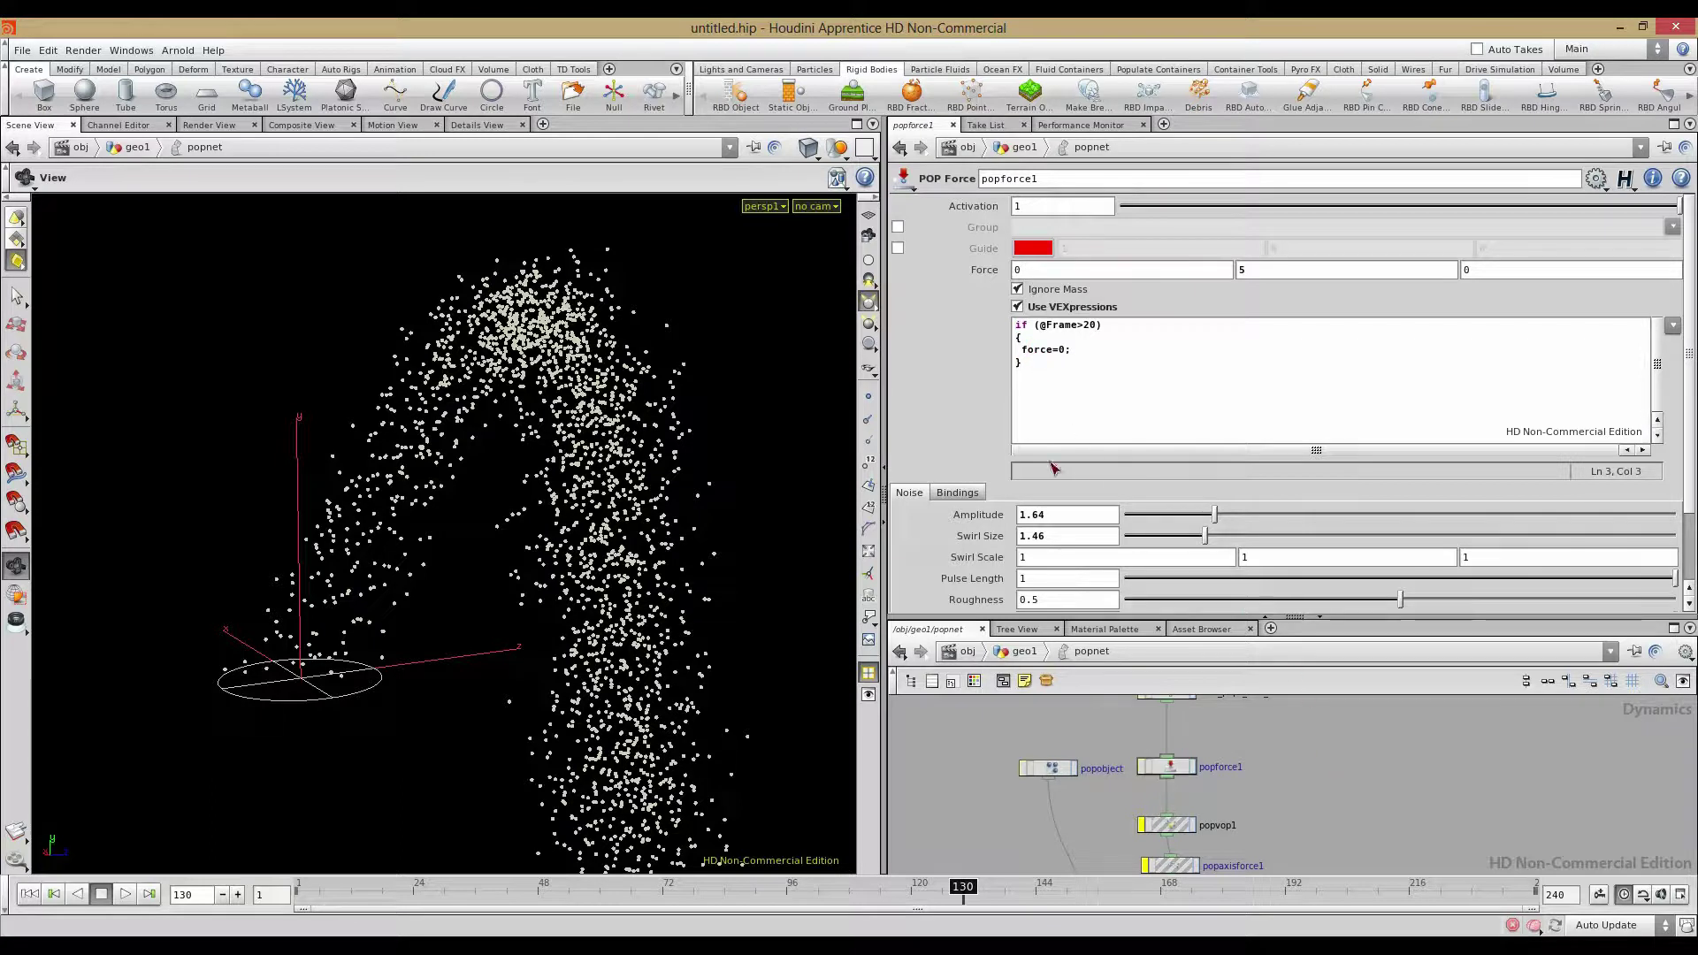
# Play the simulation from the first frame, examine the particle stream from the side, and return to frame 1
pyautogui.moveTo(1153, 809); pyautogui.dragTo(1124, 679, button='middle')
pyautogui.moveTo(969, 815); pyautogui.dragTo(967, 908, button='middle')
pyautogui.click(29, 893)
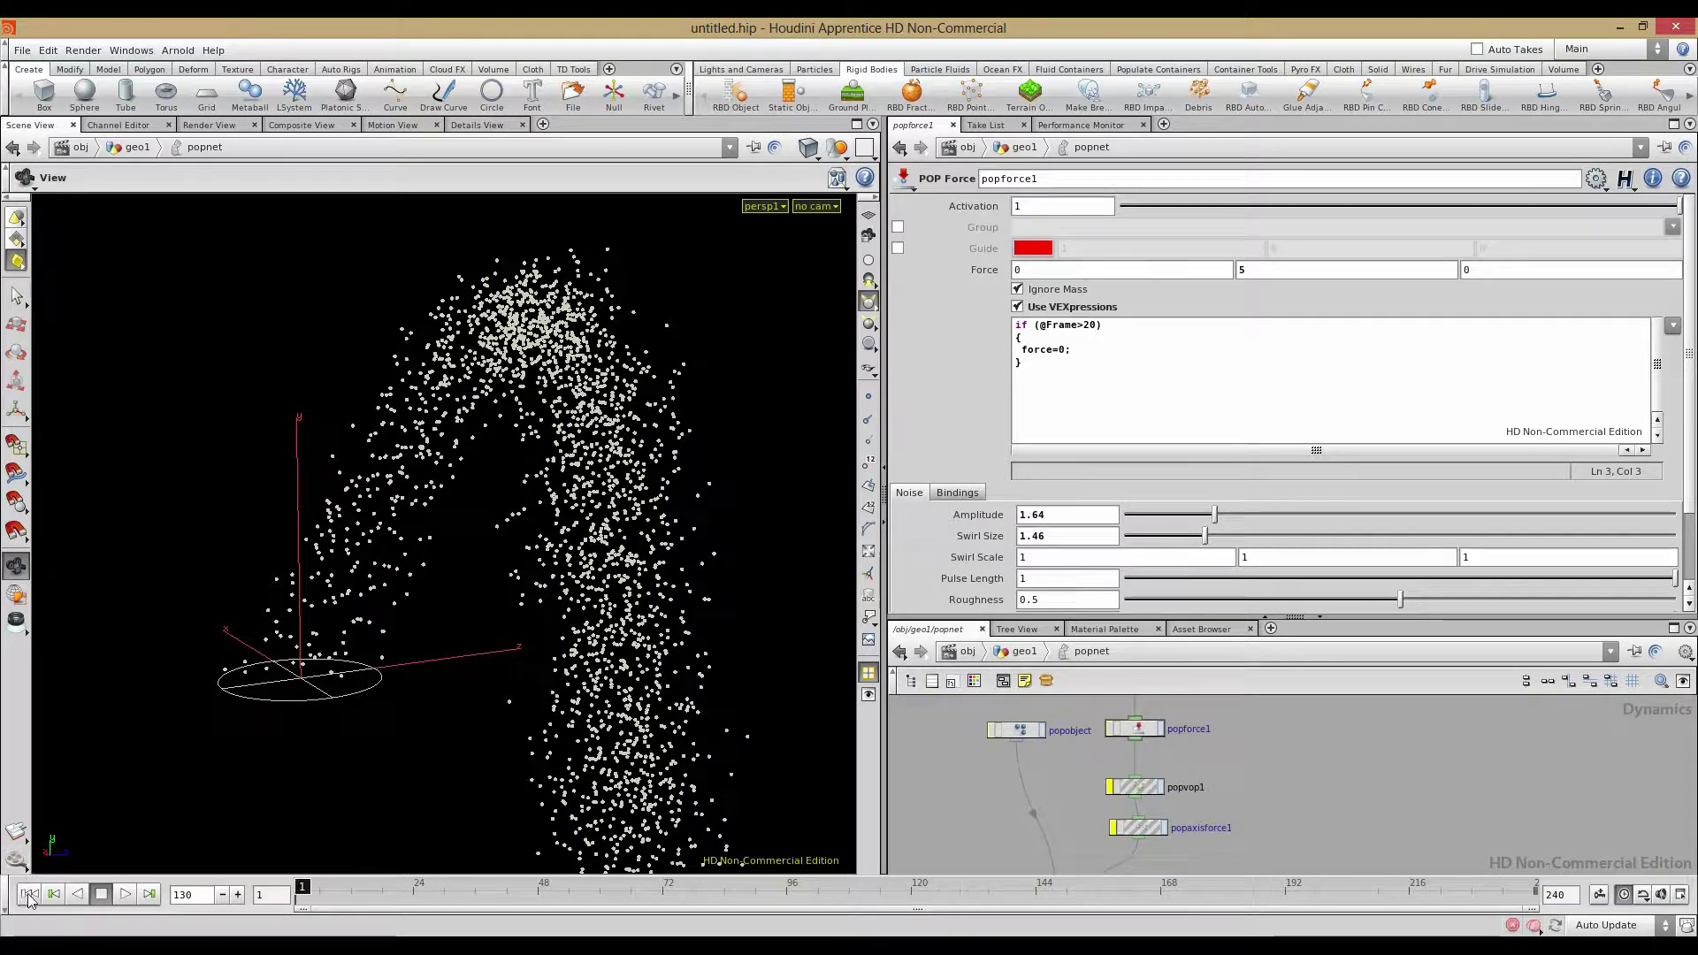
pyautogui.click(125, 894)
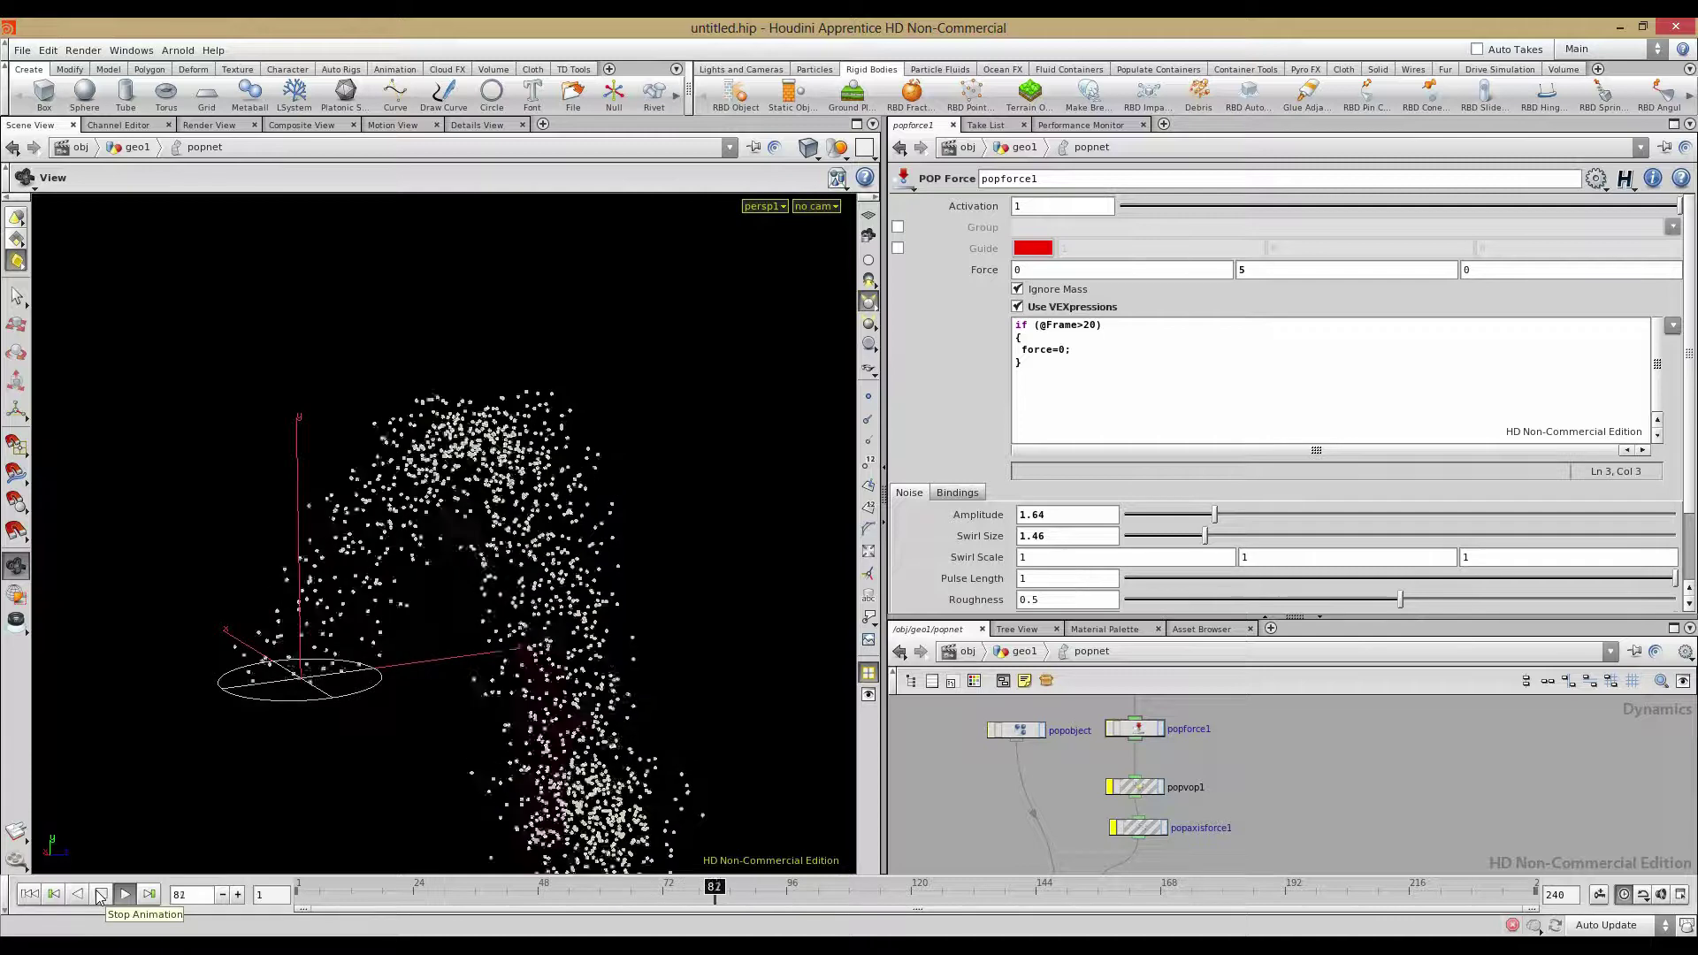
pyautogui.moveTo(500, 639); pyautogui.dragTo(428, 645)
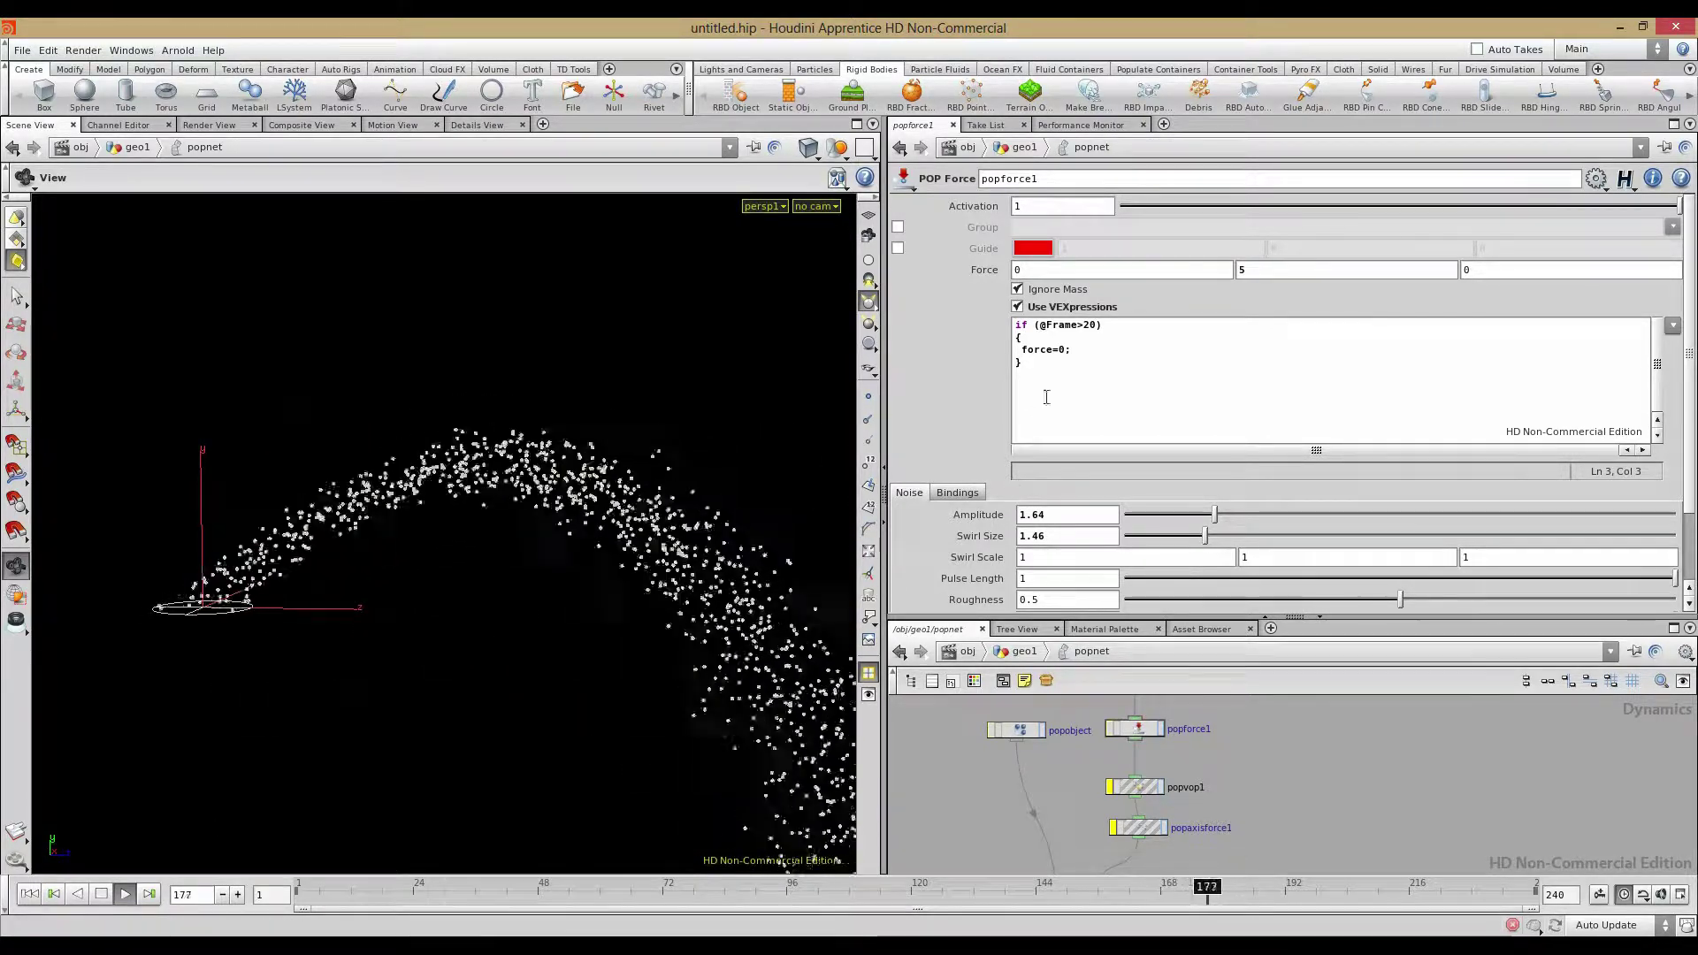
pyautogui.moveTo(314, 902); pyautogui.dragTo(256, 875)
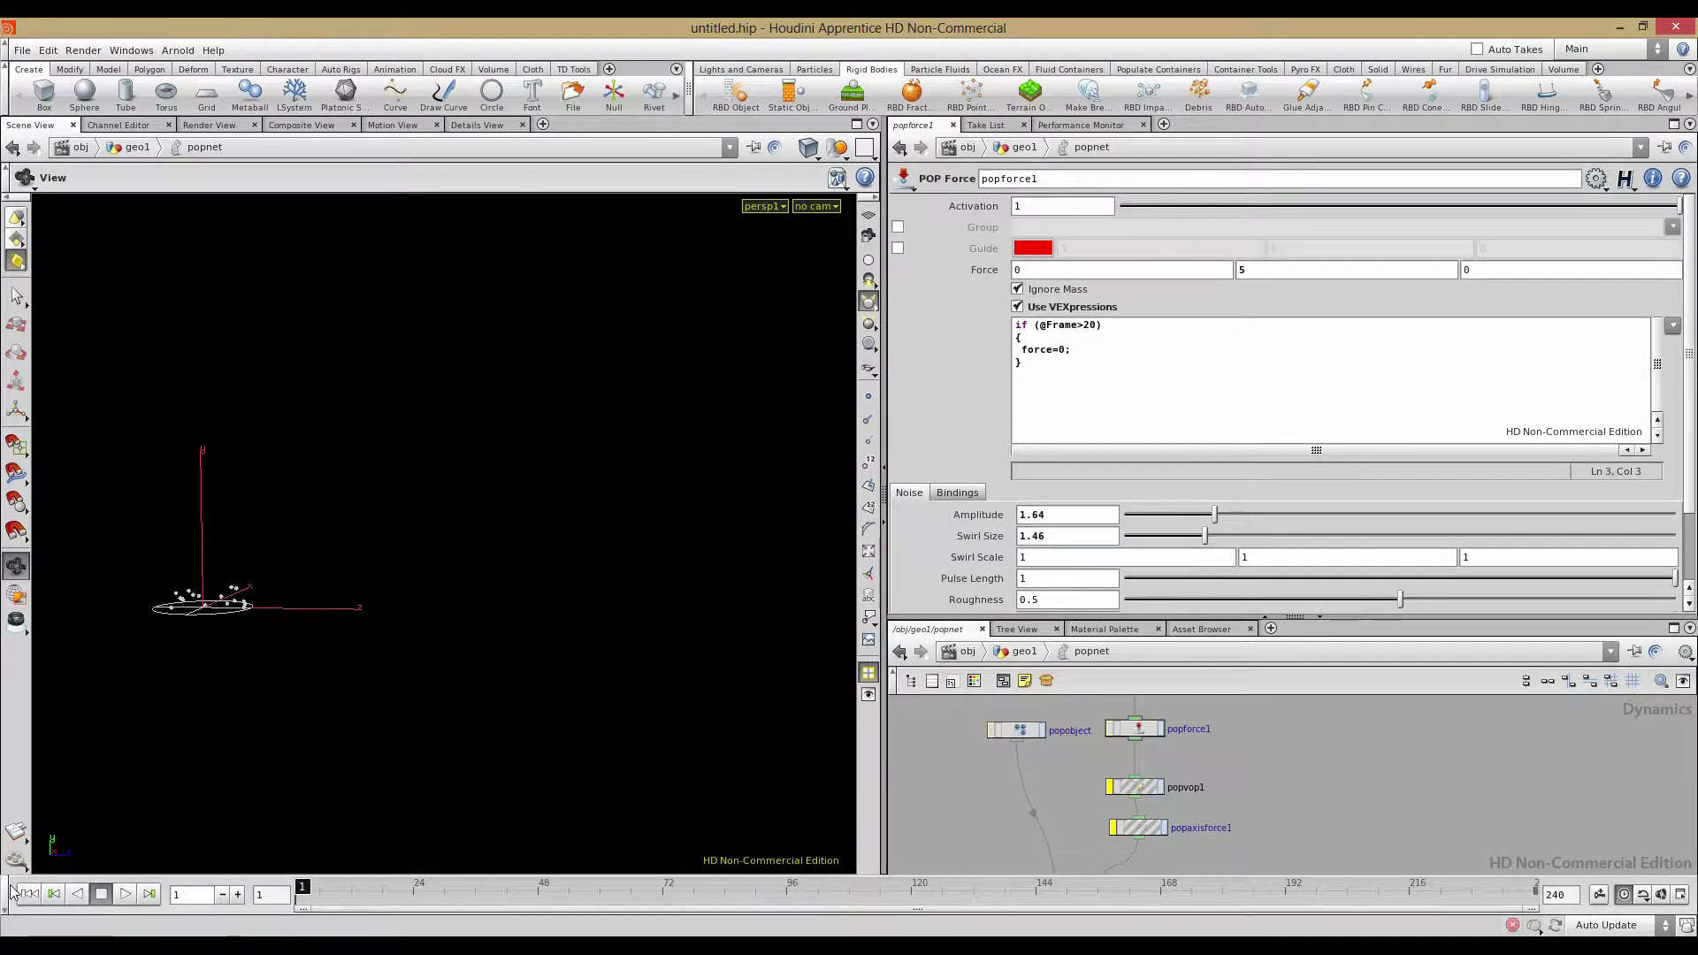
pyautogui.click(1083, 327)
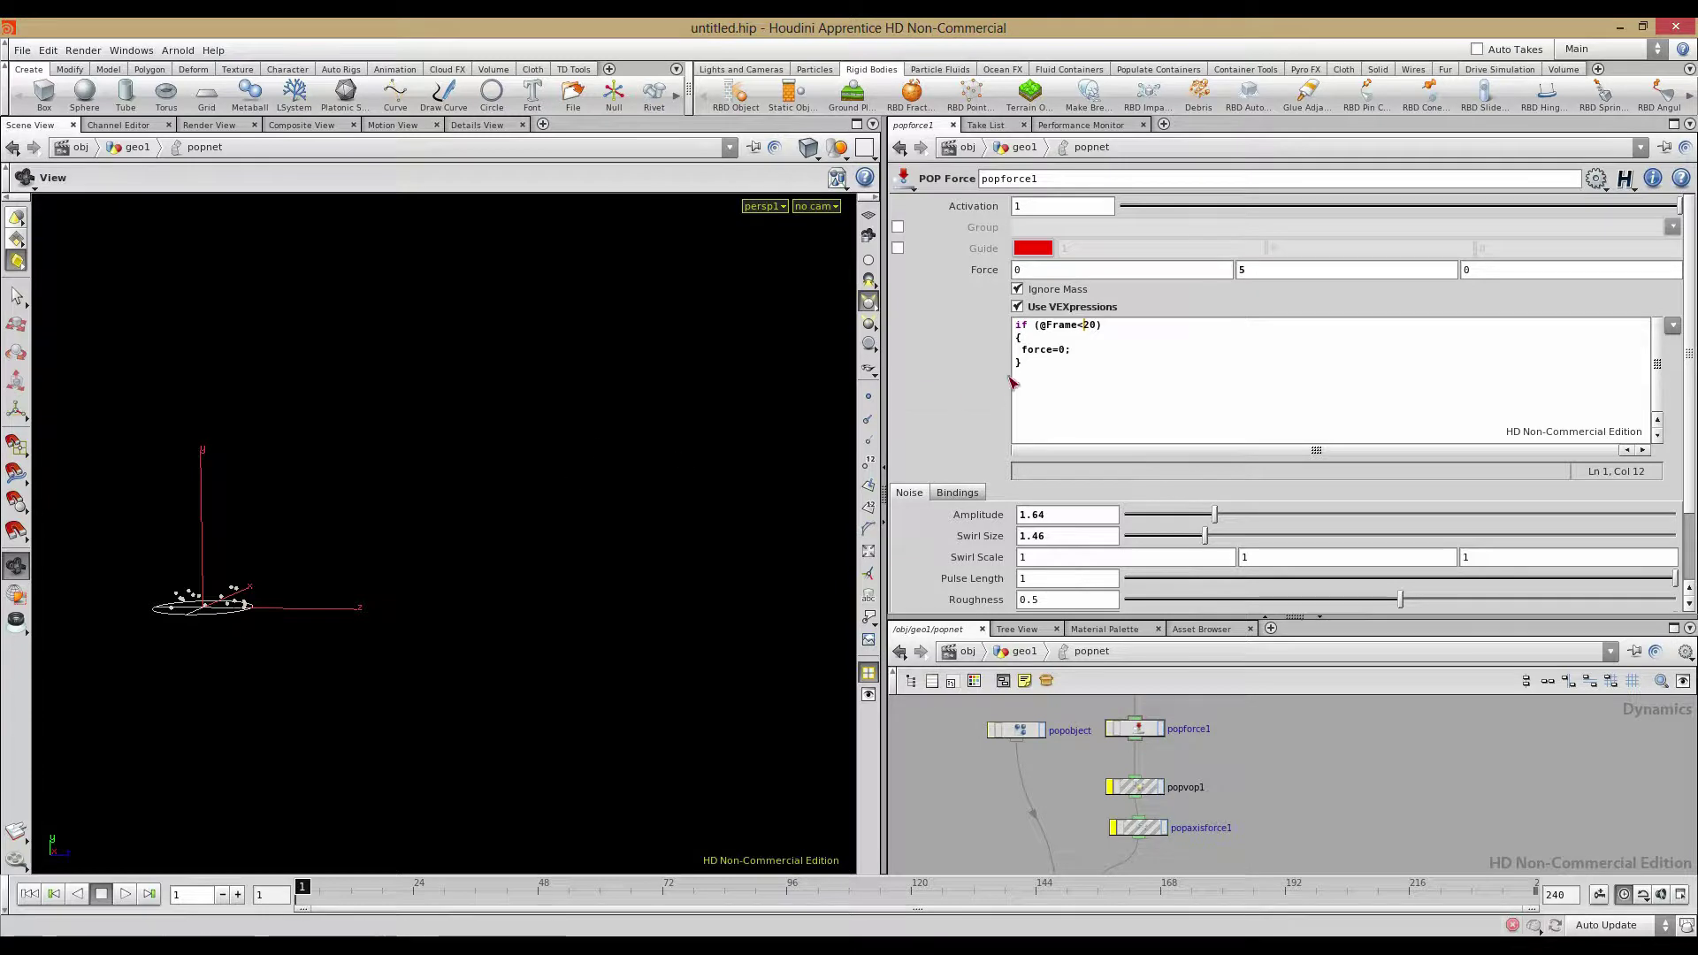
pyautogui.press('Return')
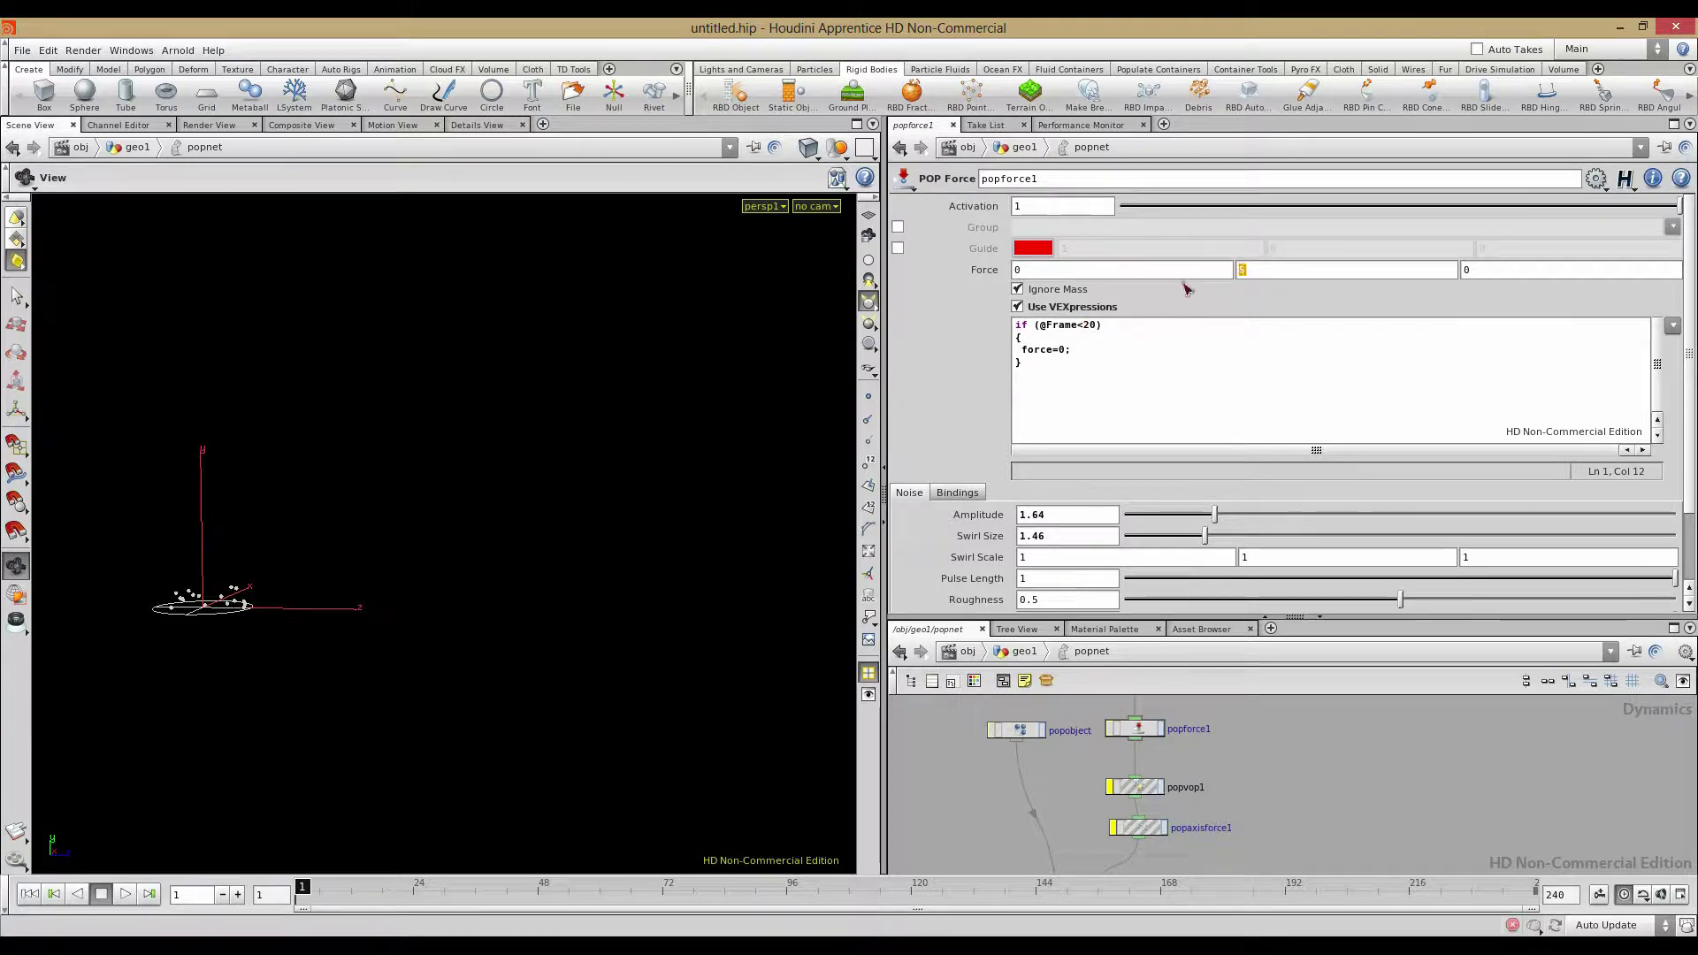
pyautogui.write('15')
pyautogui.press('Return')
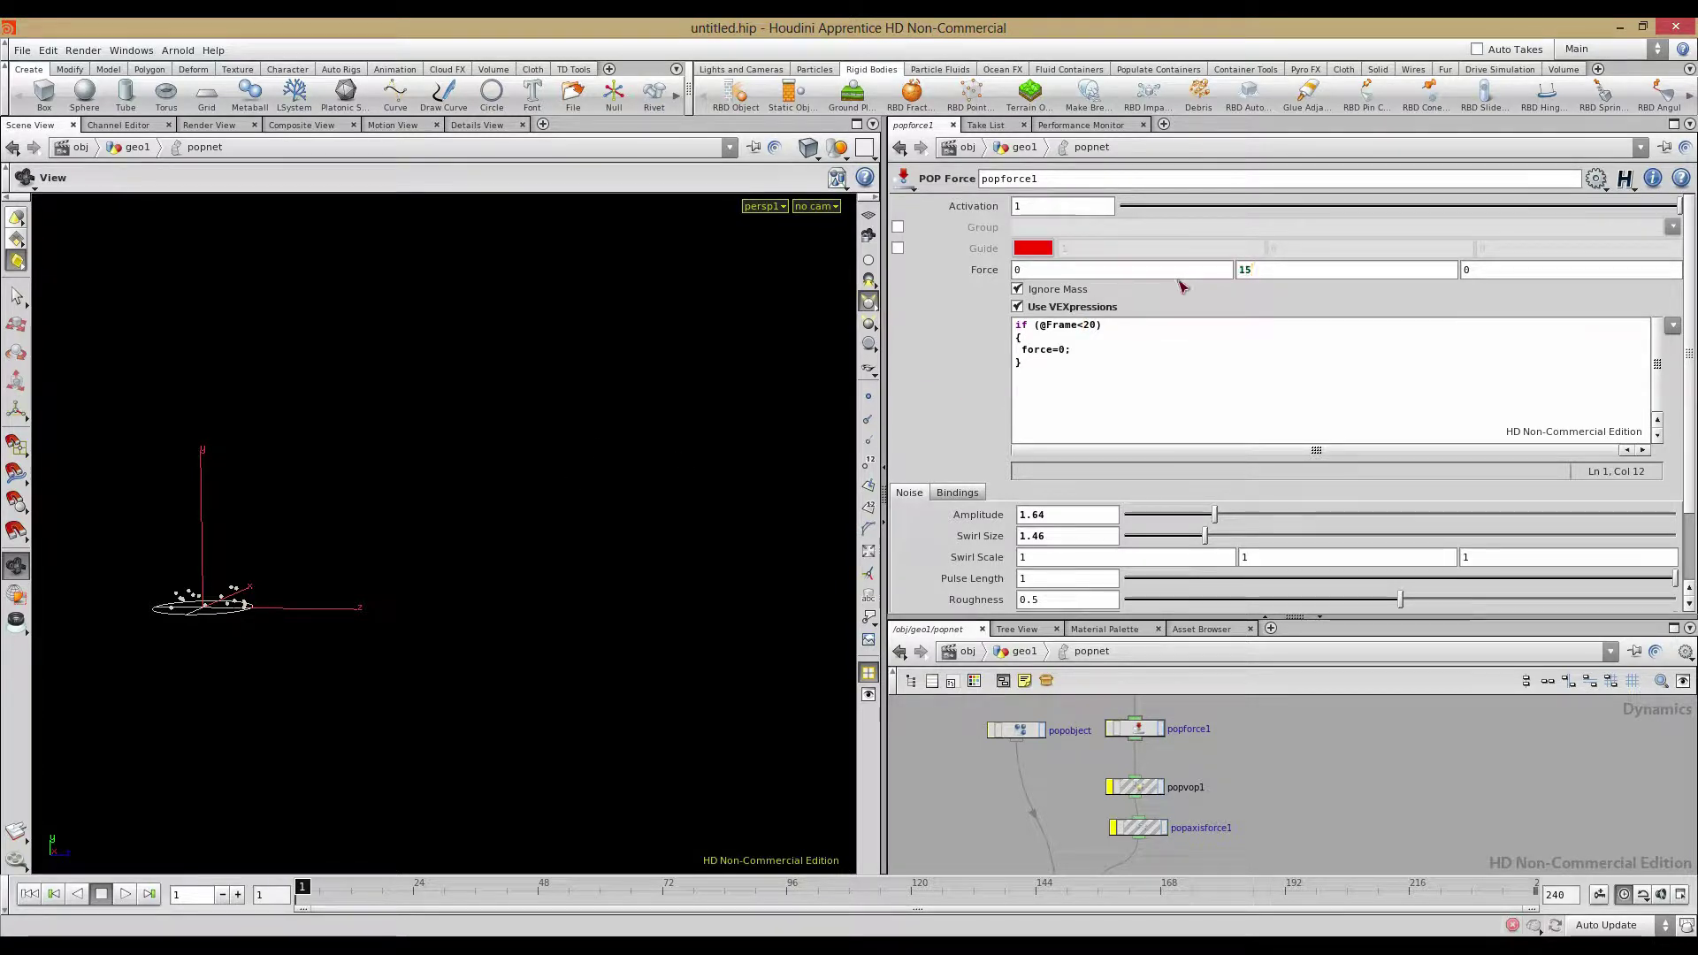
# Play the simulation, examine the whole particle stream from the side, and stop the playback
pyautogui.moveTo(189, 619); pyautogui.dragTo(230, 638)
pyautogui.click(125, 894)
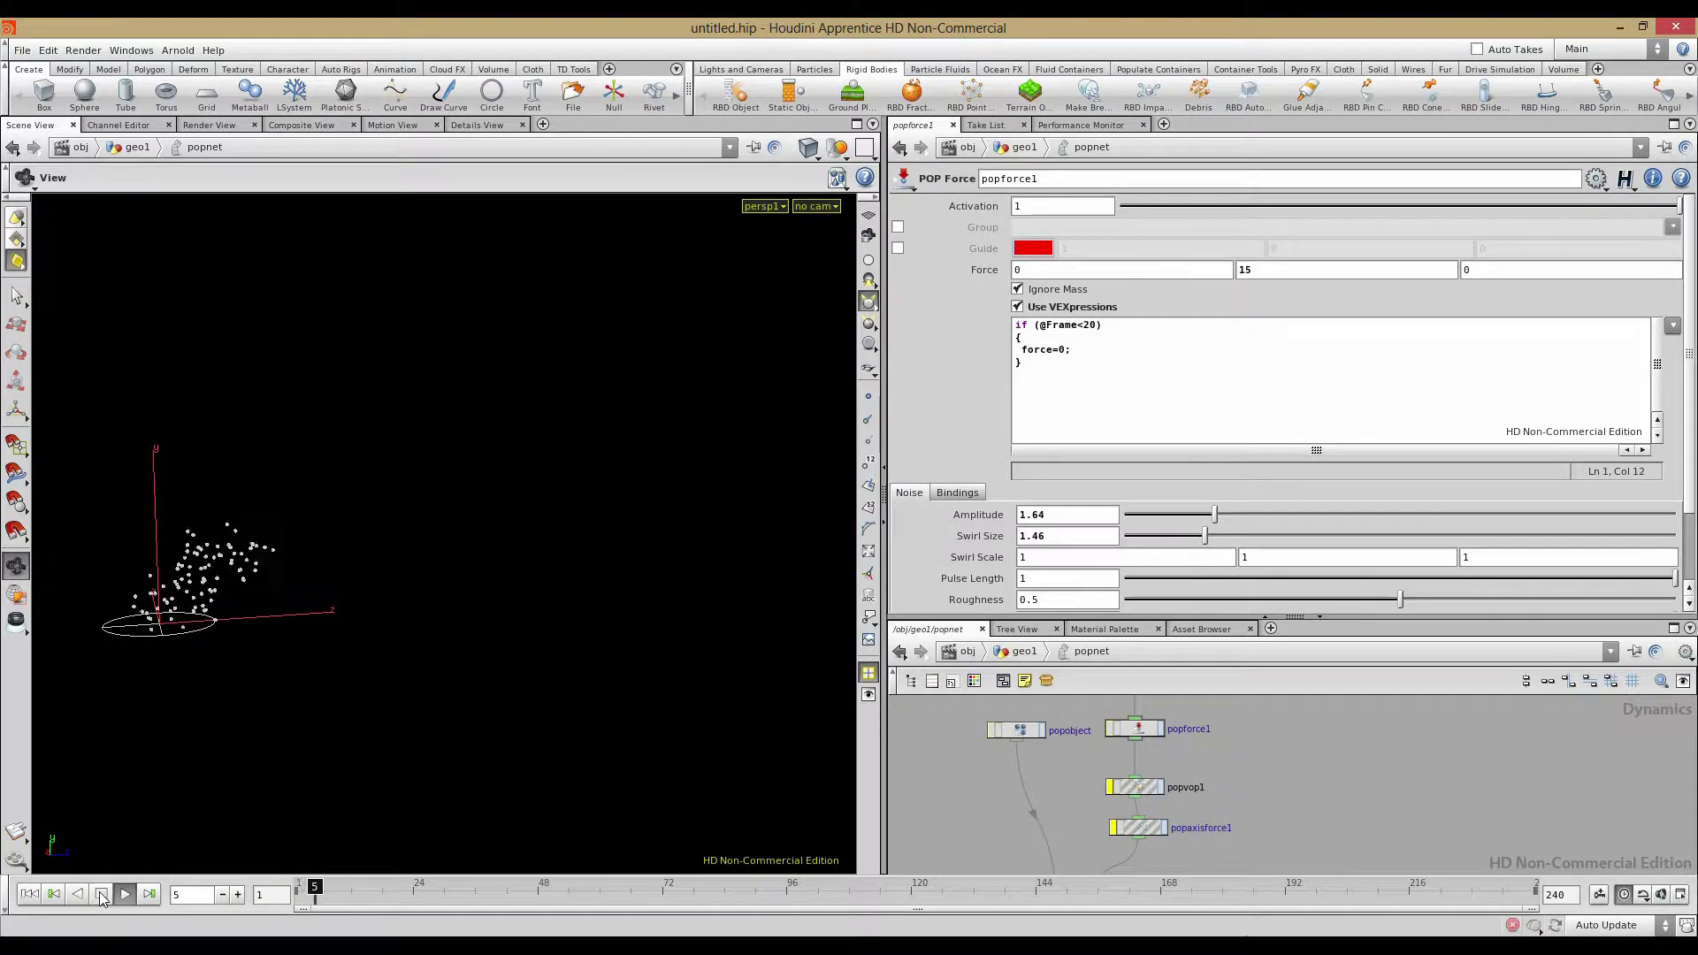
pyautogui.moveTo(584, 585); pyautogui.dragTo(418, 523, button='right')
pyautogui.moveTo(417, 523); pyautogui.dragTo(383, 682, button='middle')
pyautogui.moveTo(383, 682); pyautogui.dragTo(390, 591)
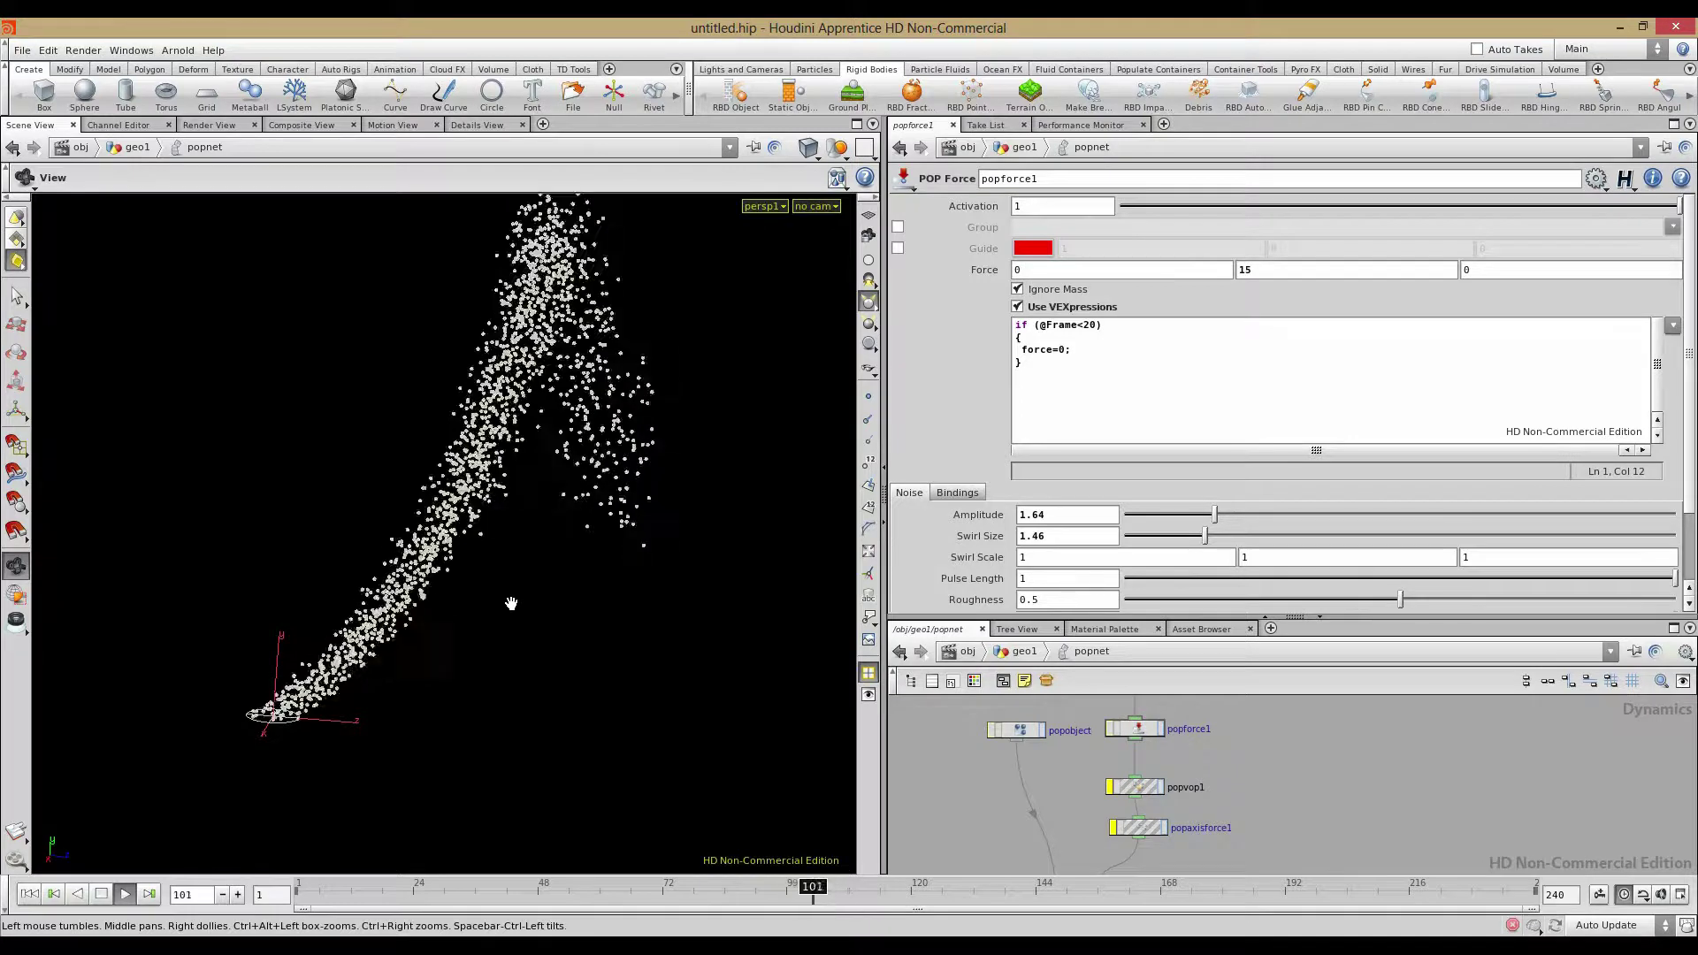
pyautogui.click(99, 896)
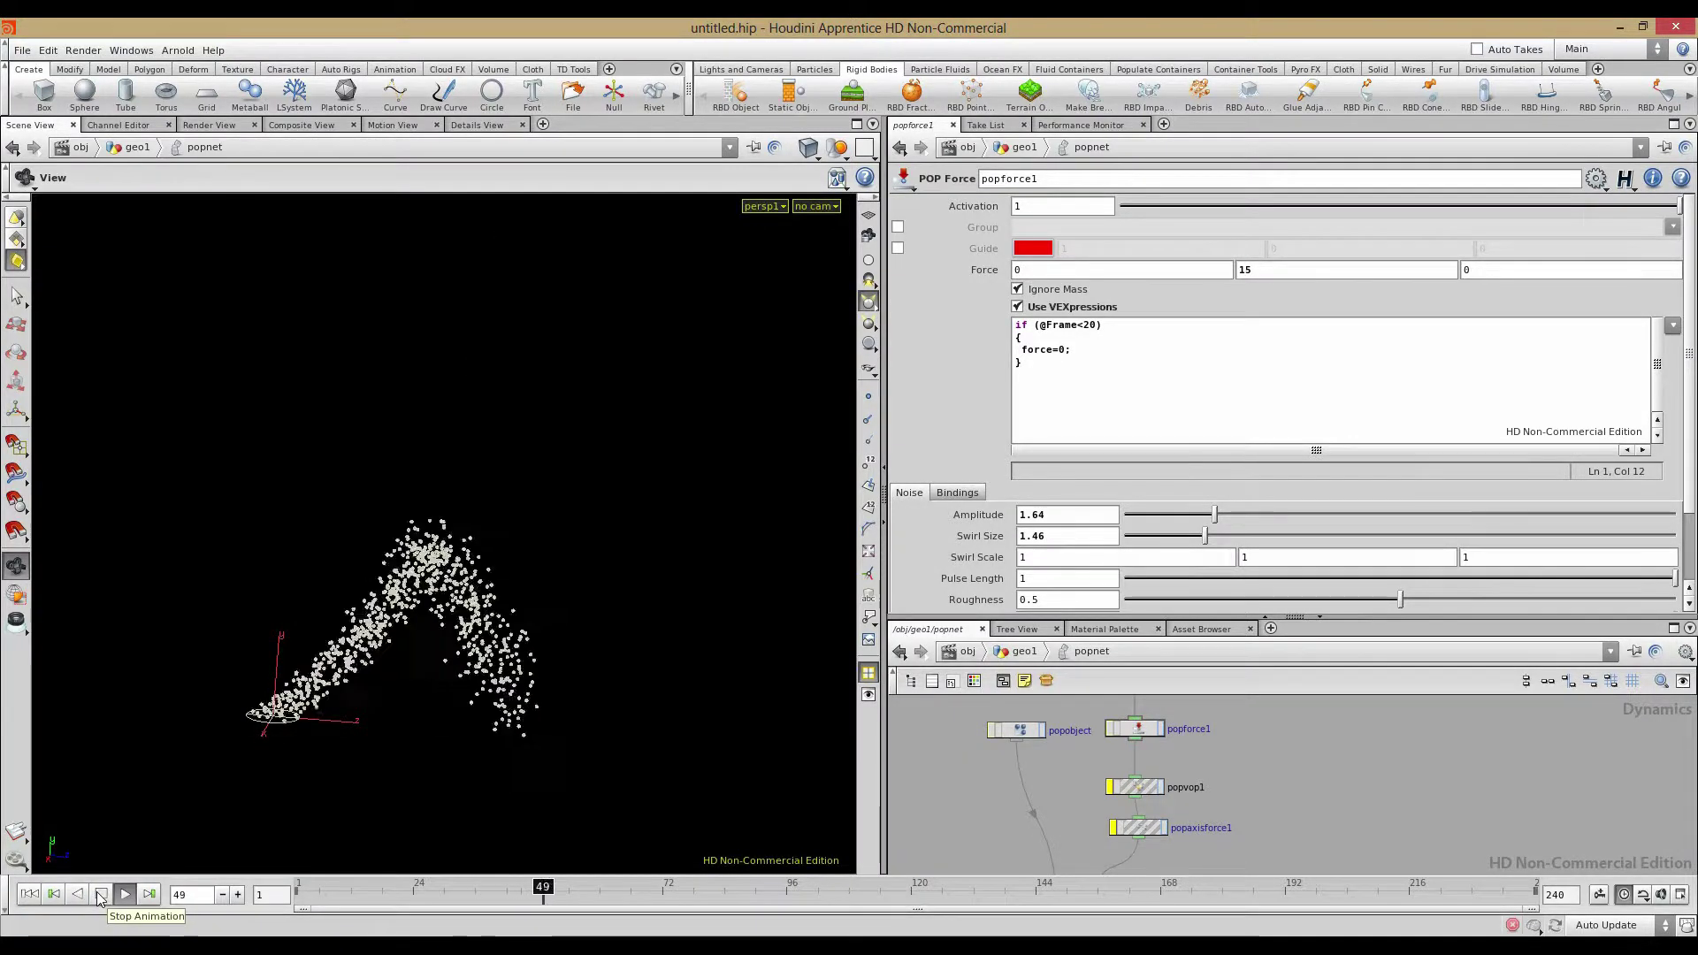
pyautogui.click(100, 896)
pyautogui.write('4')
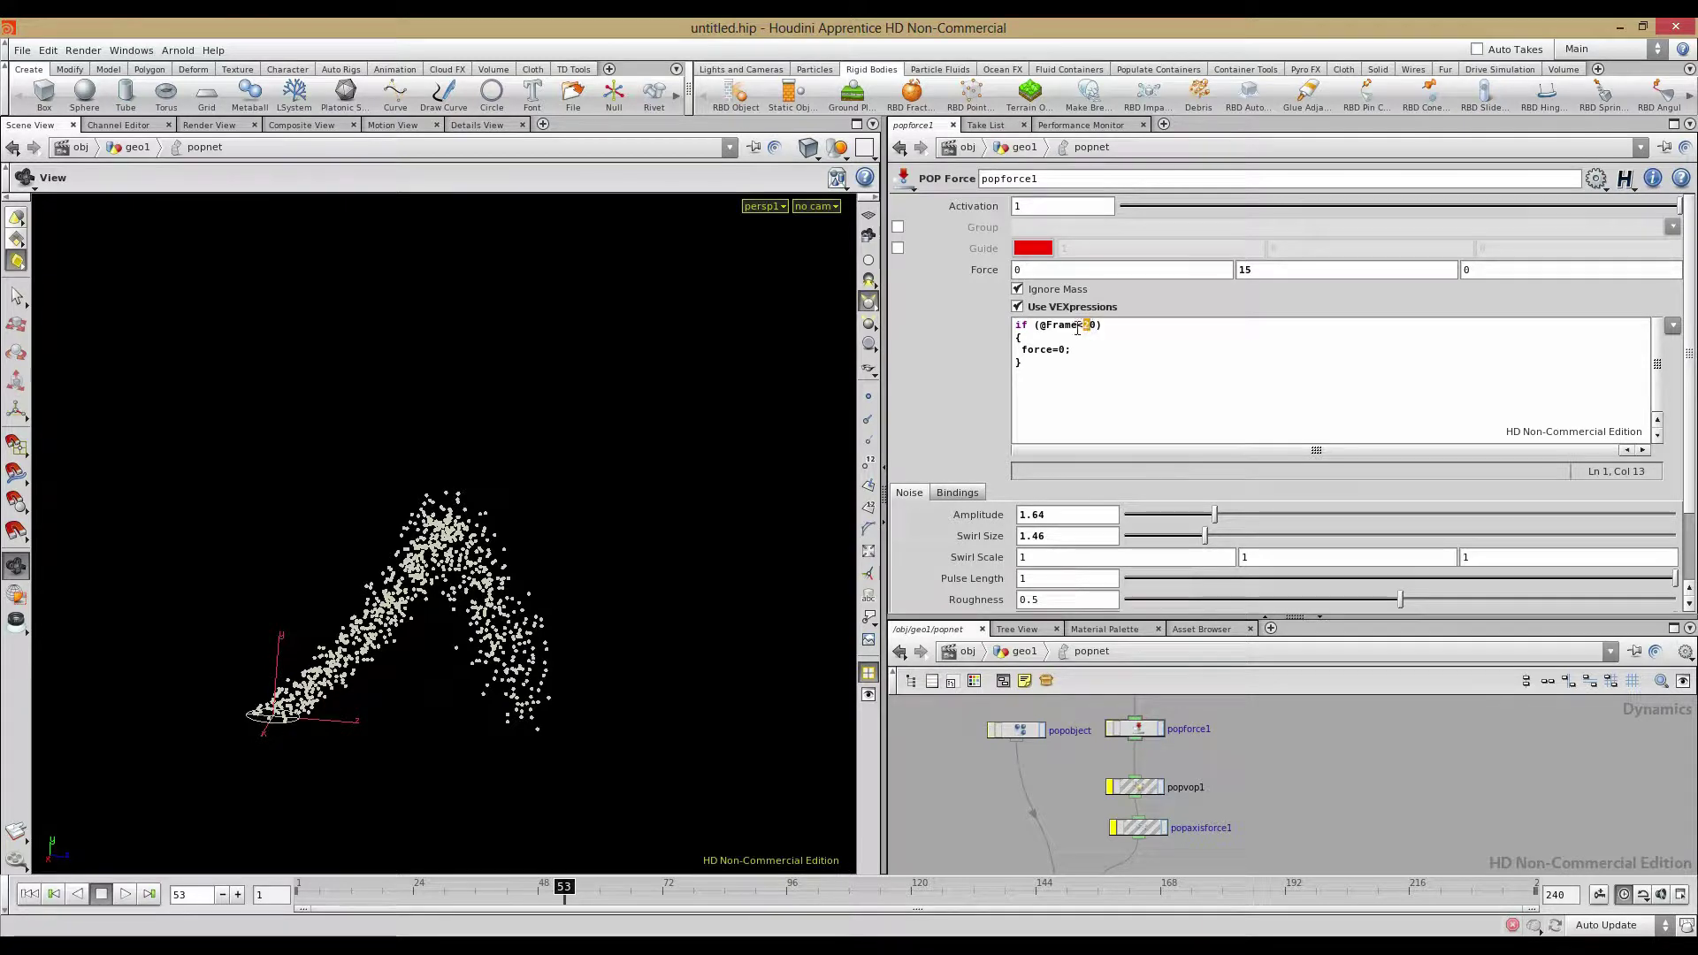
pyautogui.click(1103, 368)
pyautogui.click(29, 894)
pyautogui.click(125, 894)
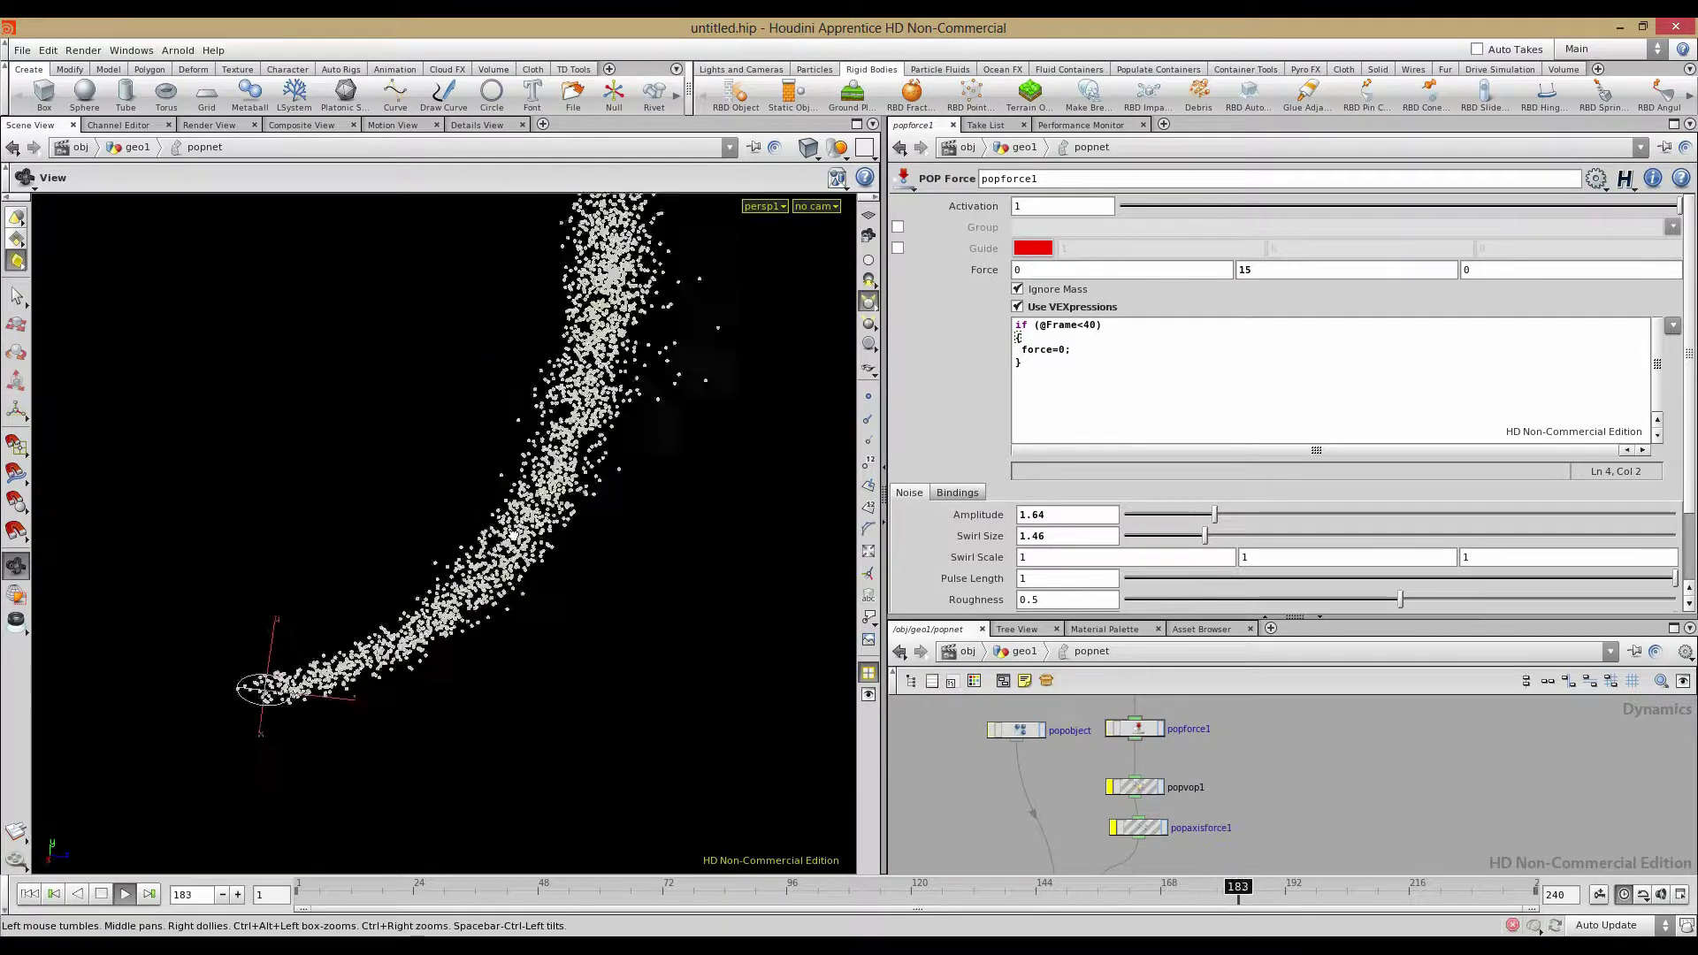
pyautogui.click(102, 897)
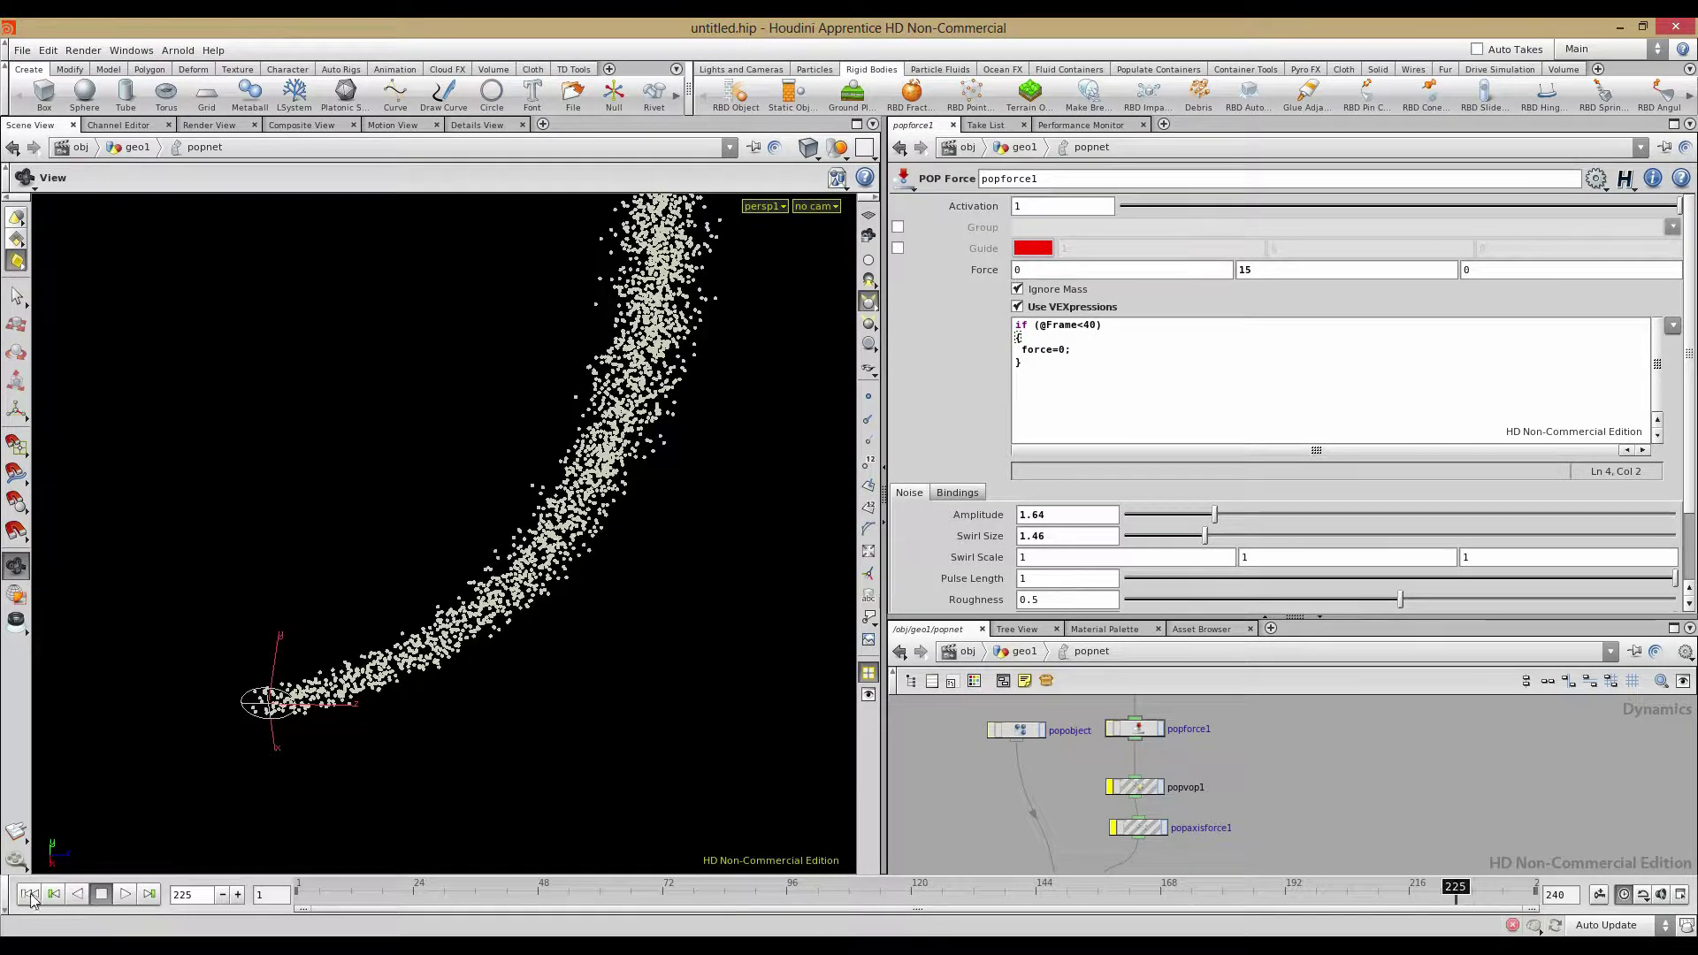
pyautogui.click(31, 896)
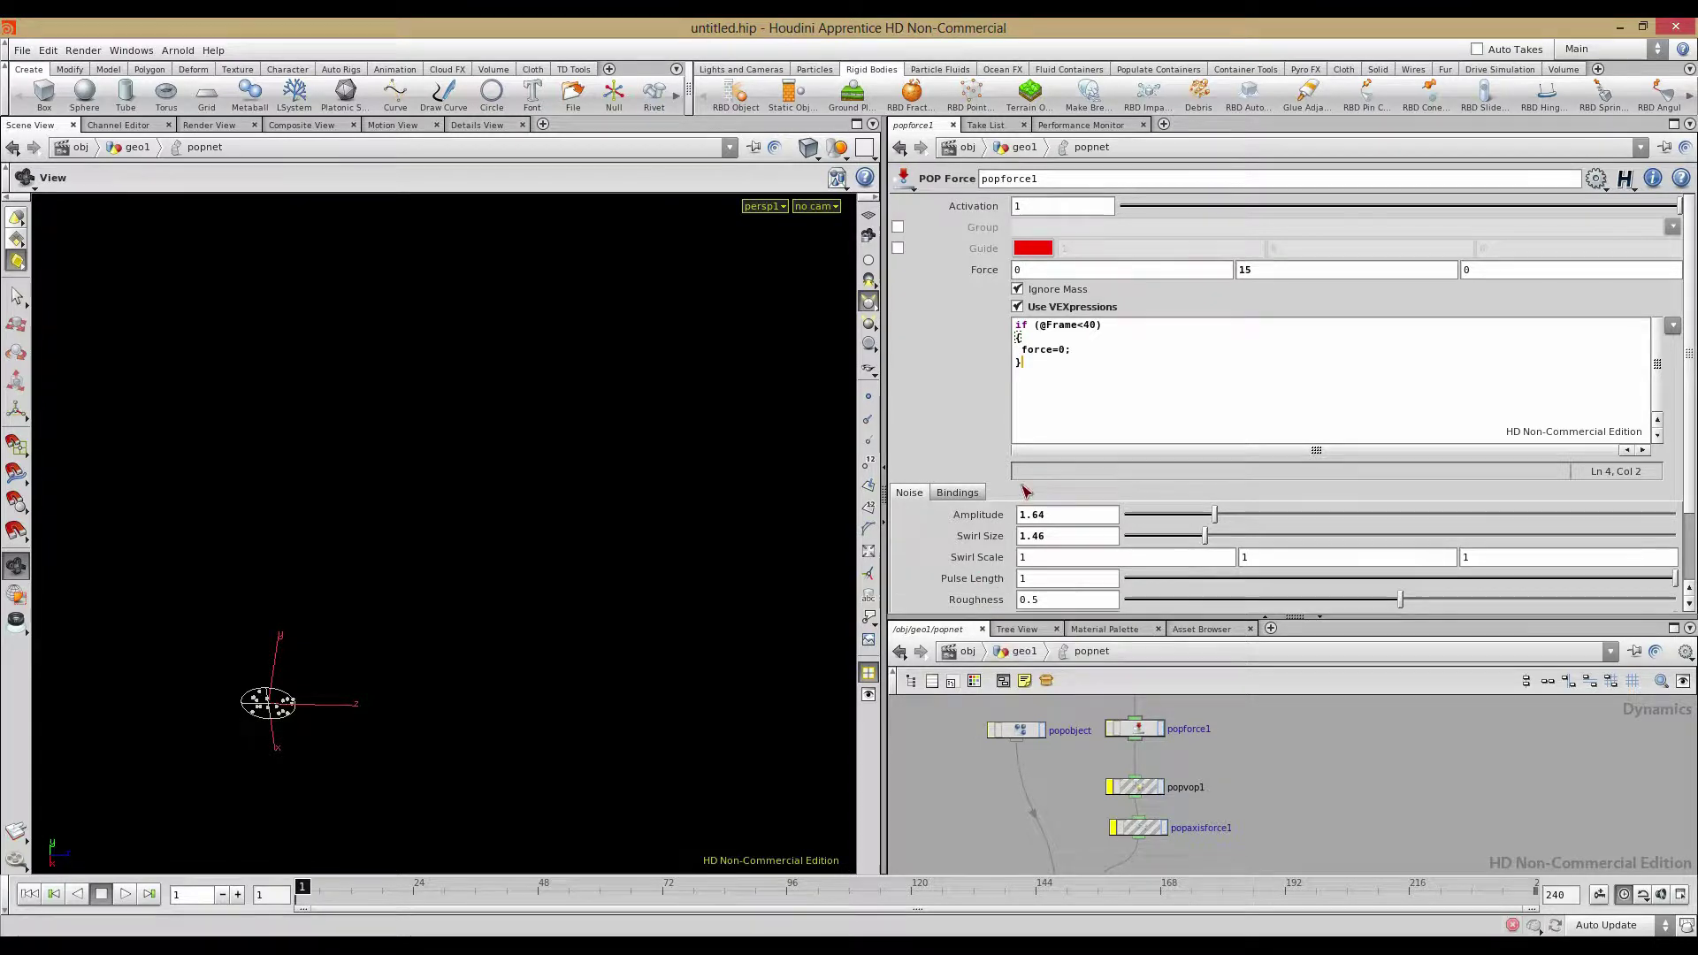
pyautogui.click(125, 894)
pyautogui.moveTo(1083, 326); pyautogui.dragTo(1090, 326)
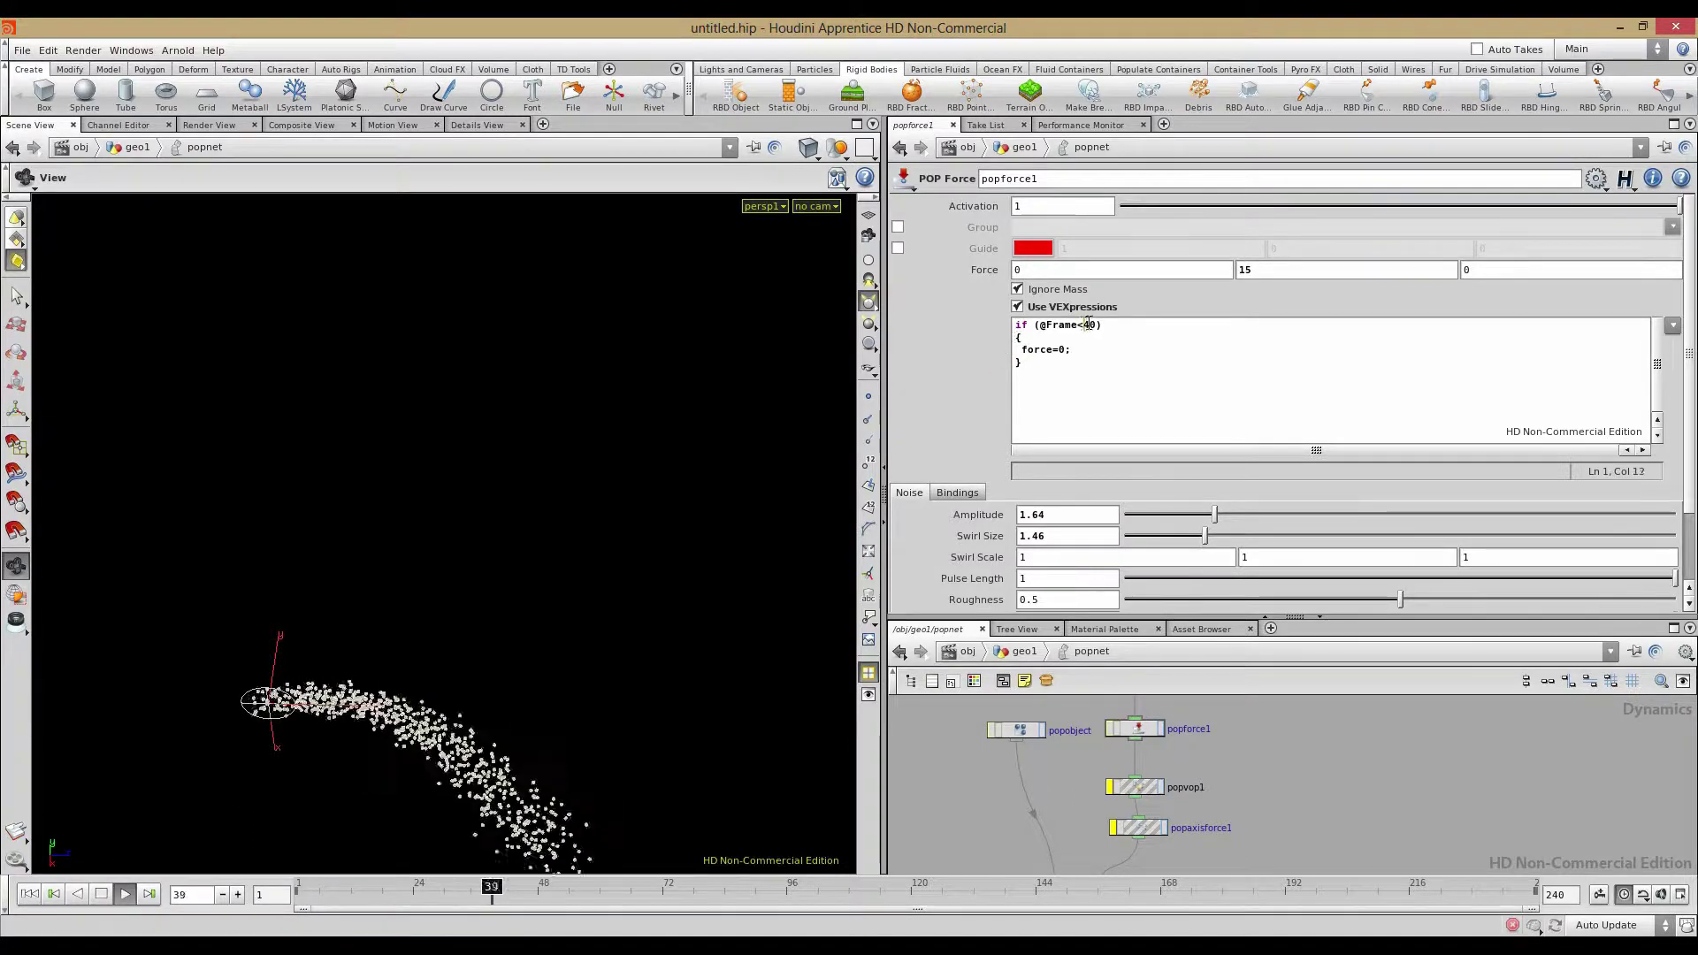
pyautogui.write('3')
pyautogui.click(1117, 360)
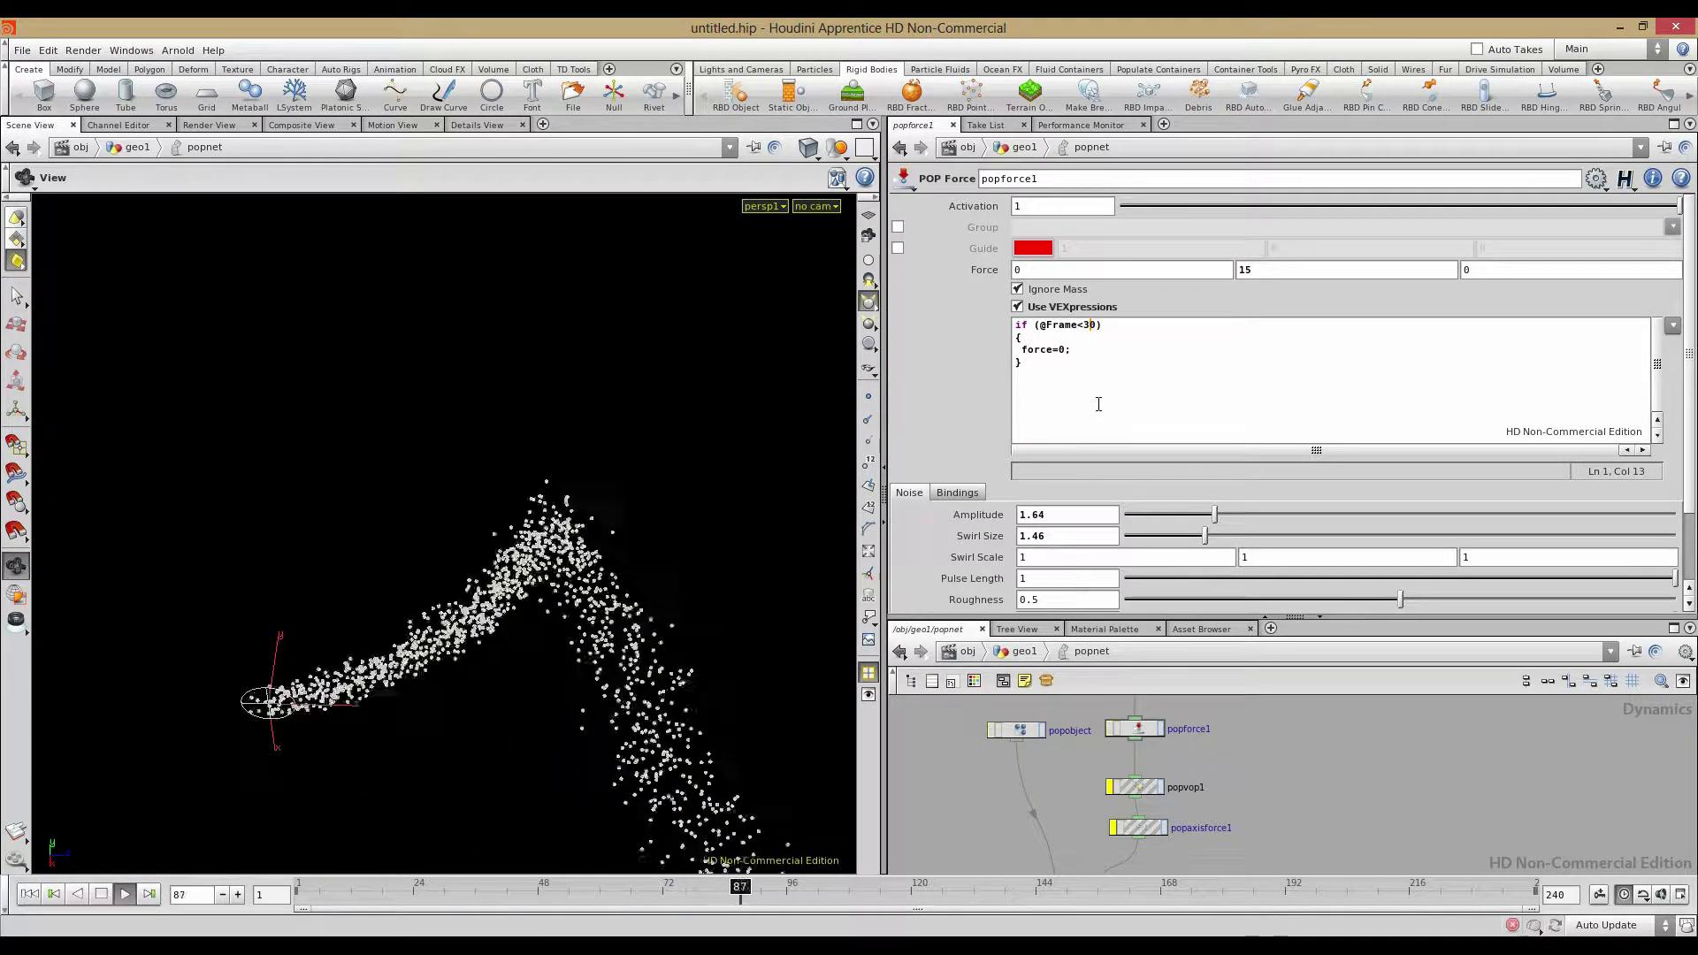
pyautogui.click(1062, 350)
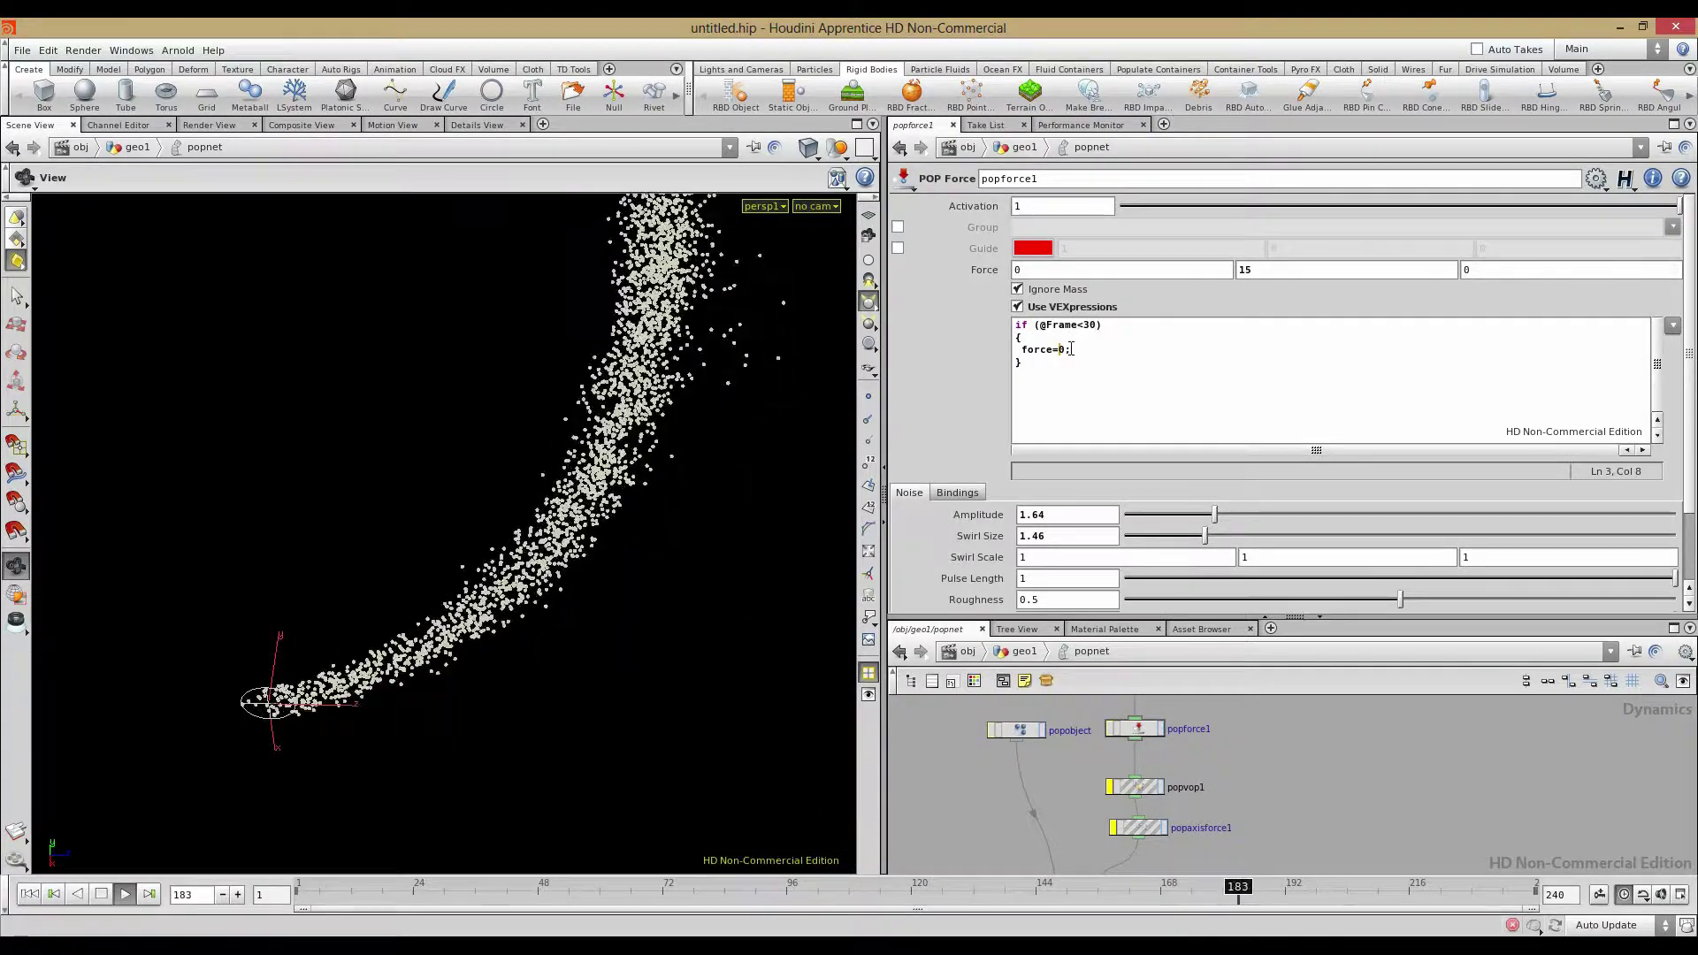
pyautogui.click(1090, 327)
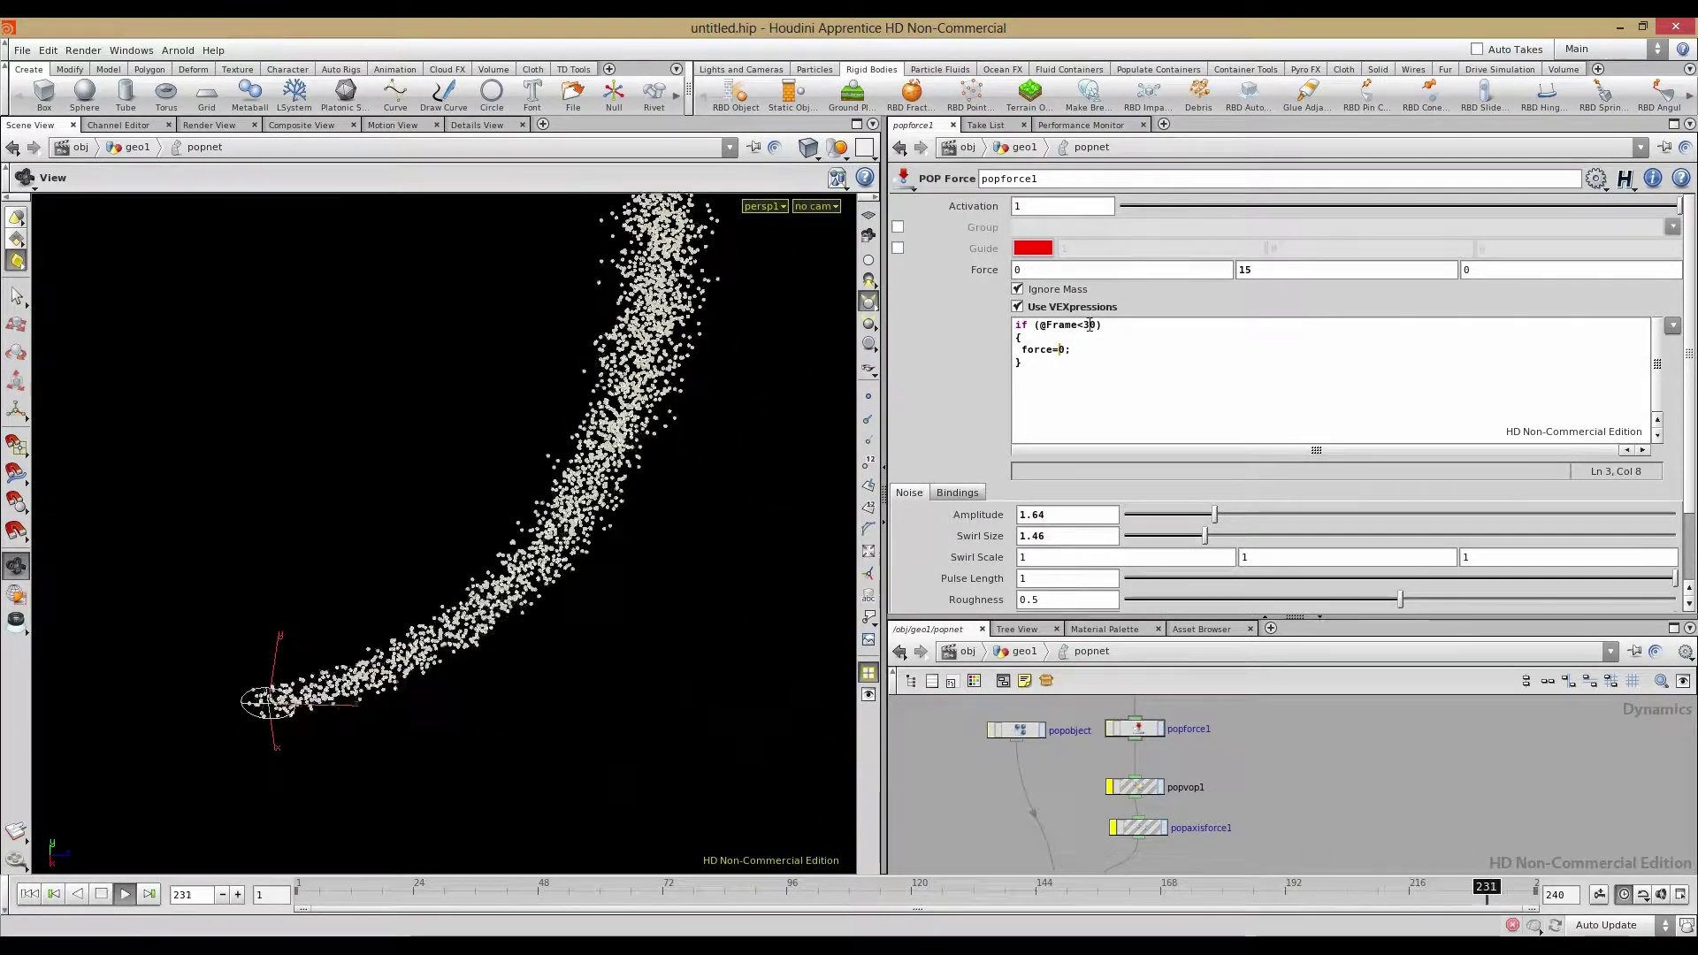
pyautogui.click(1085, 325)
pyautogui.write('1')
pyautogui.click(1067, 378)
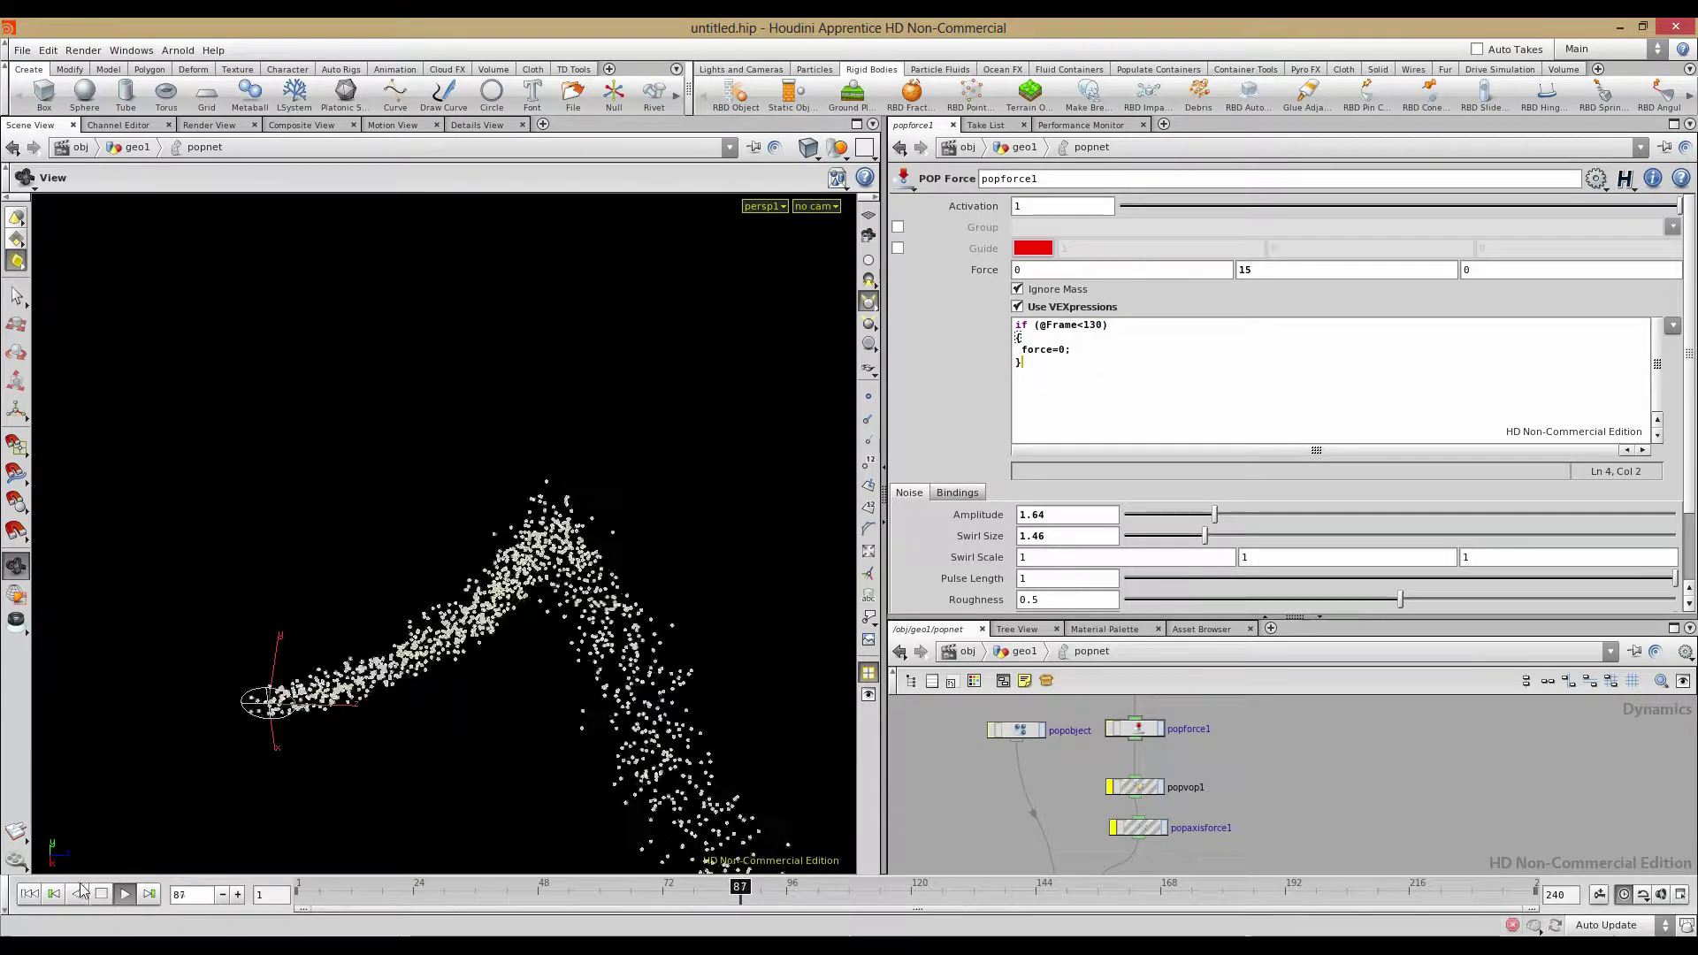
pyautogui.click(29, 896)
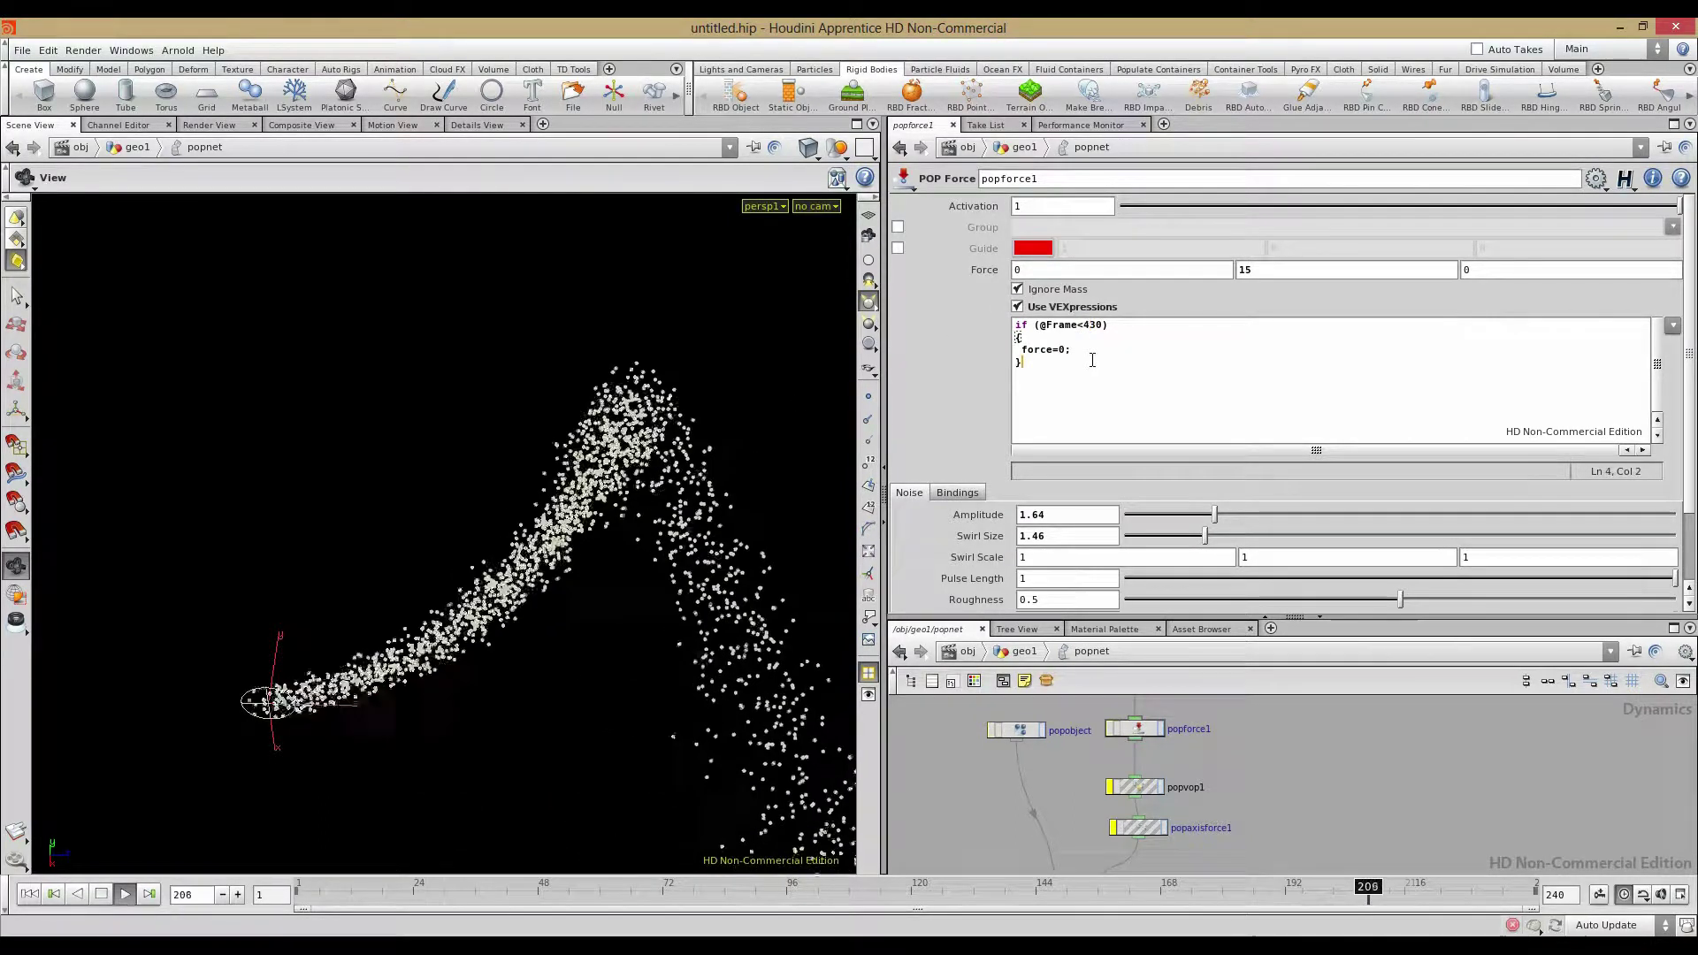
pyautogui.press('Return')
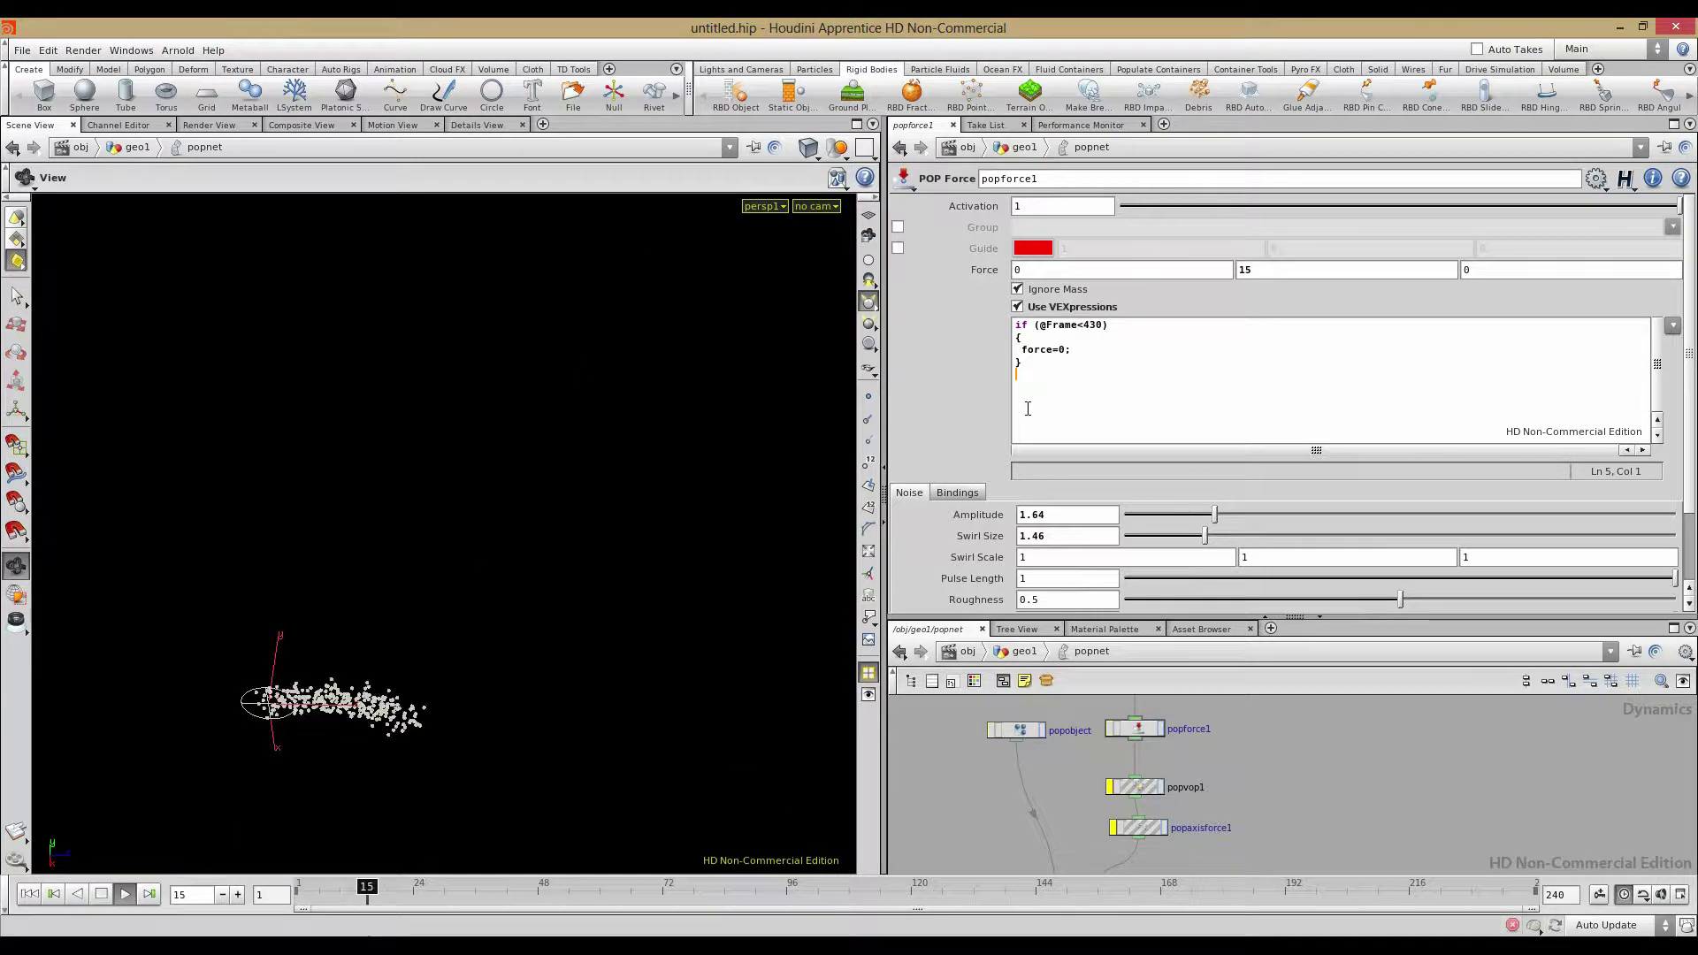
pyautogui.click(102, 894)
pyautogui.click(28, 894)
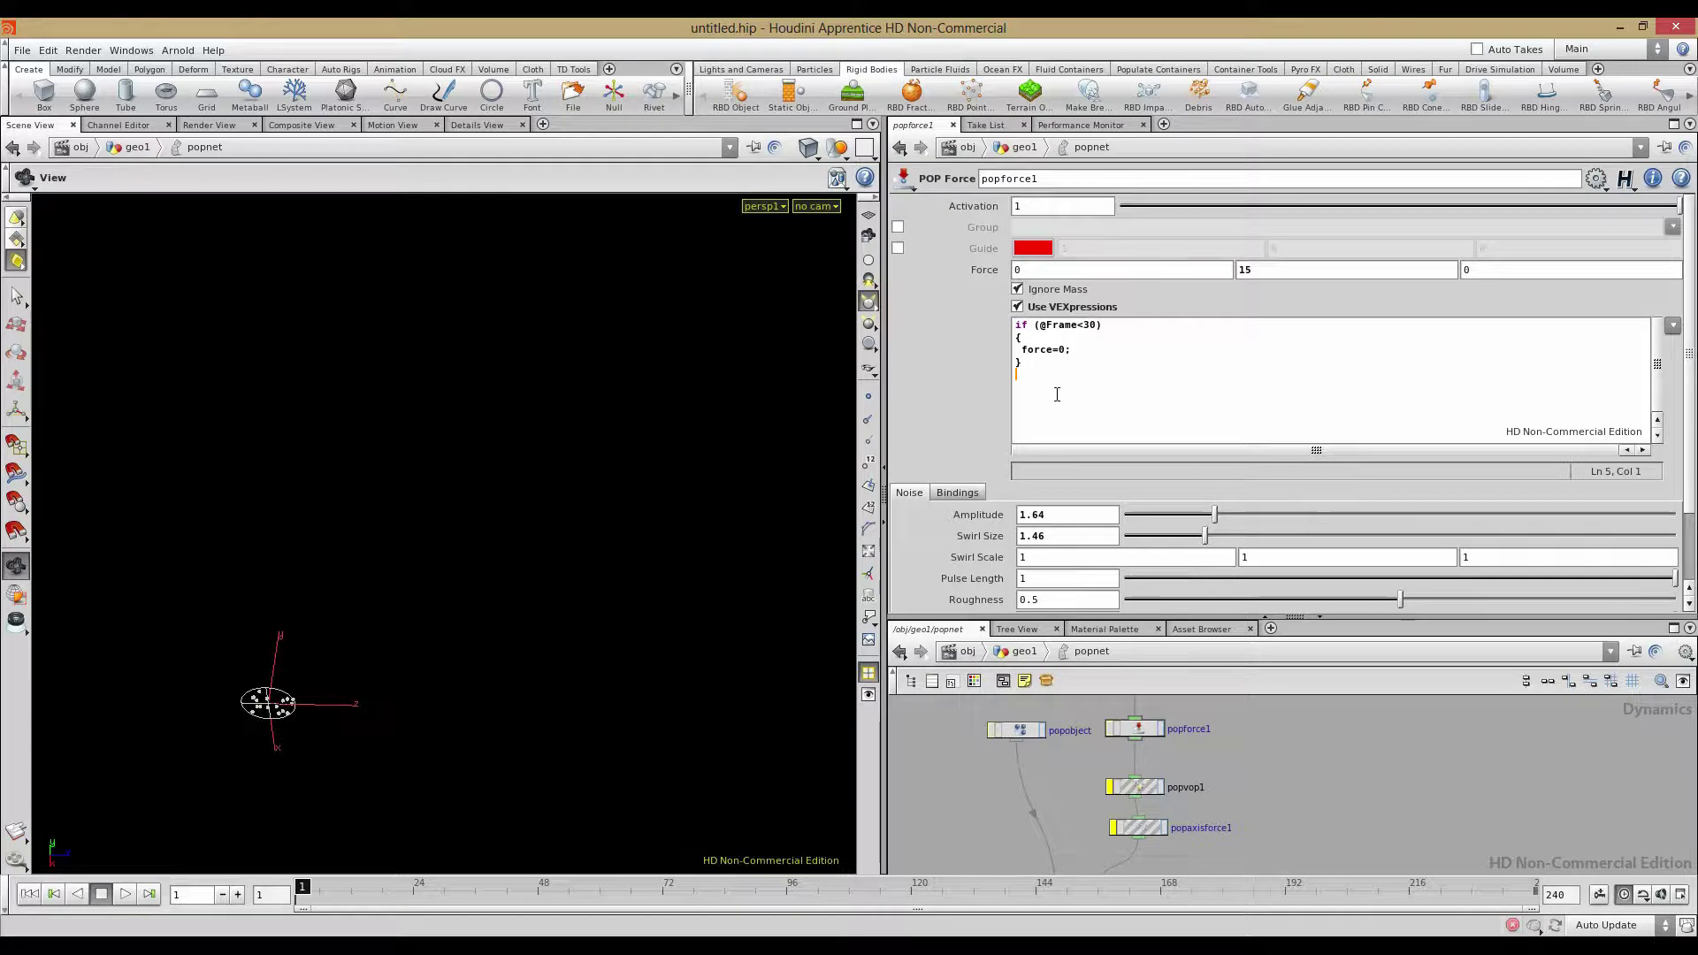
pyautogui.moveTo(1690, 354); pyautogui.dragTo(1689, 482)
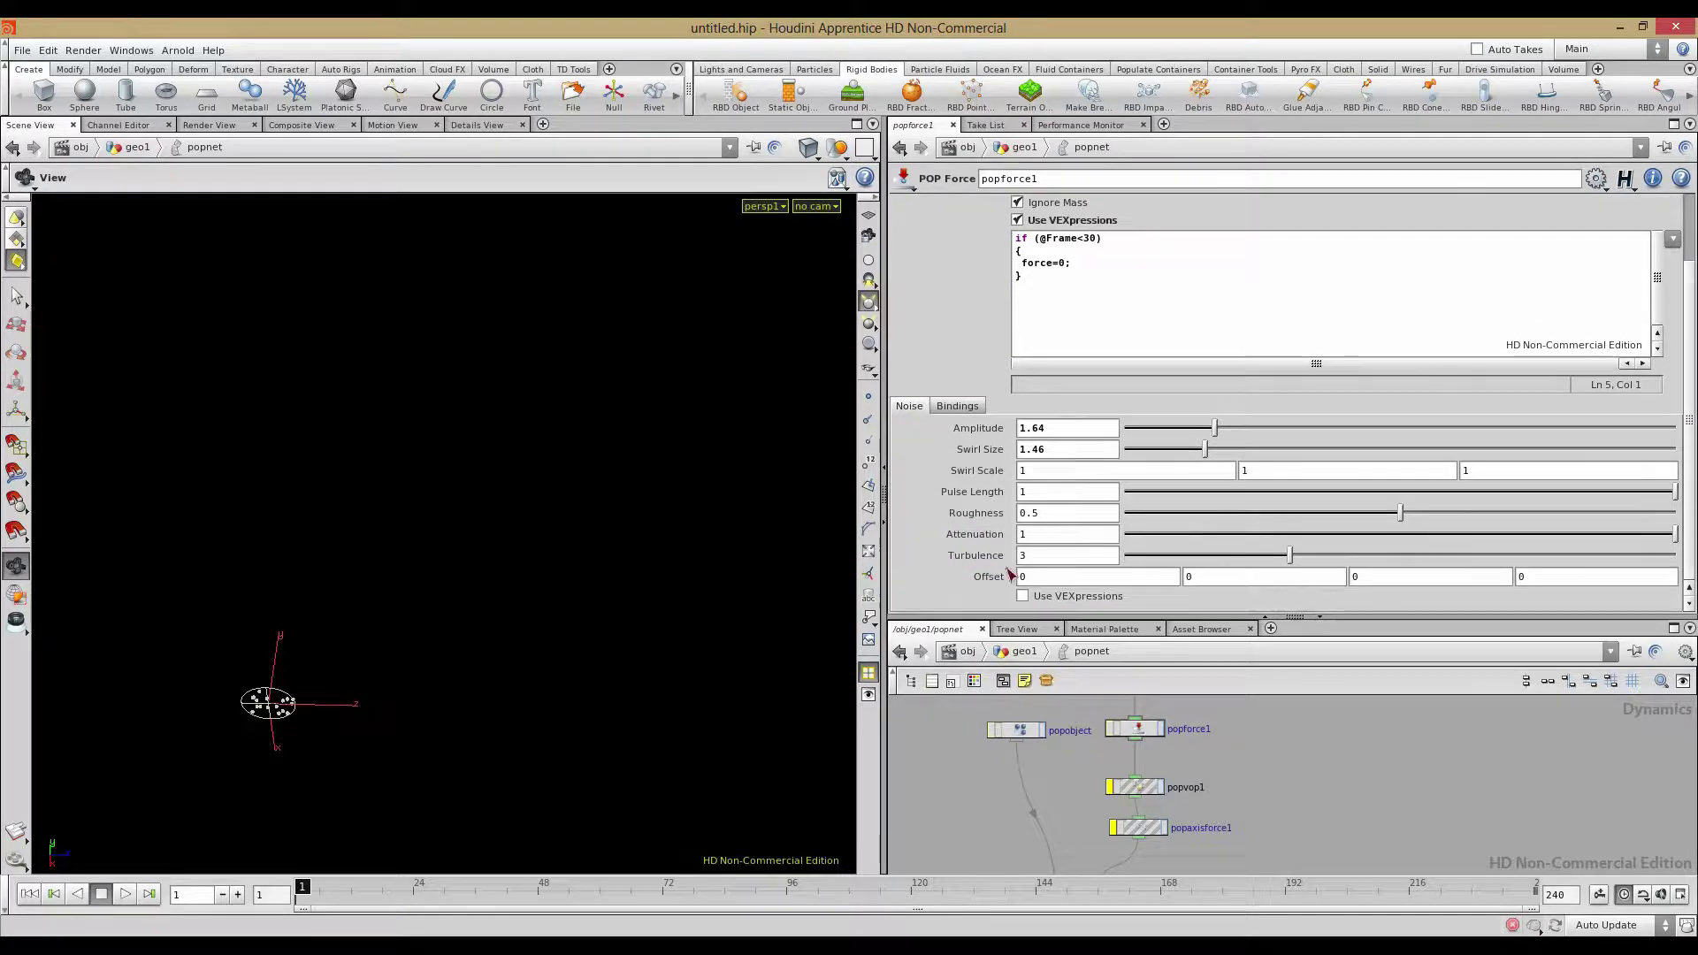
pyautogui.click(1024, 596)
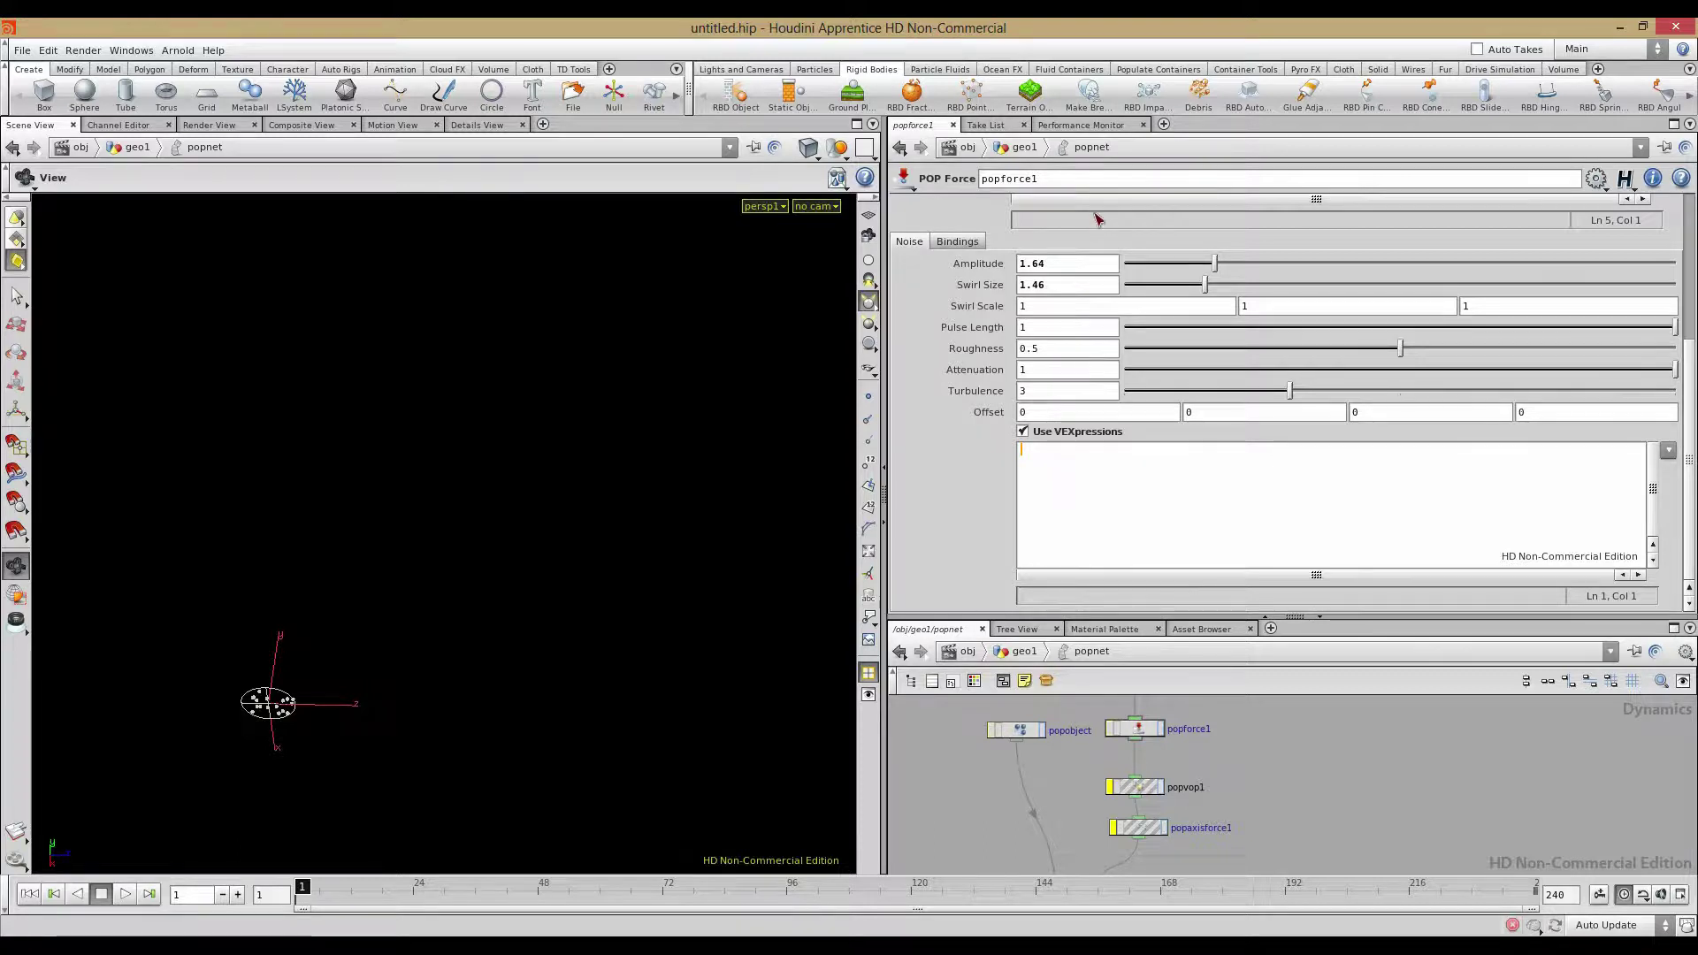
pyautogui.scroll(5, 1119, 301)
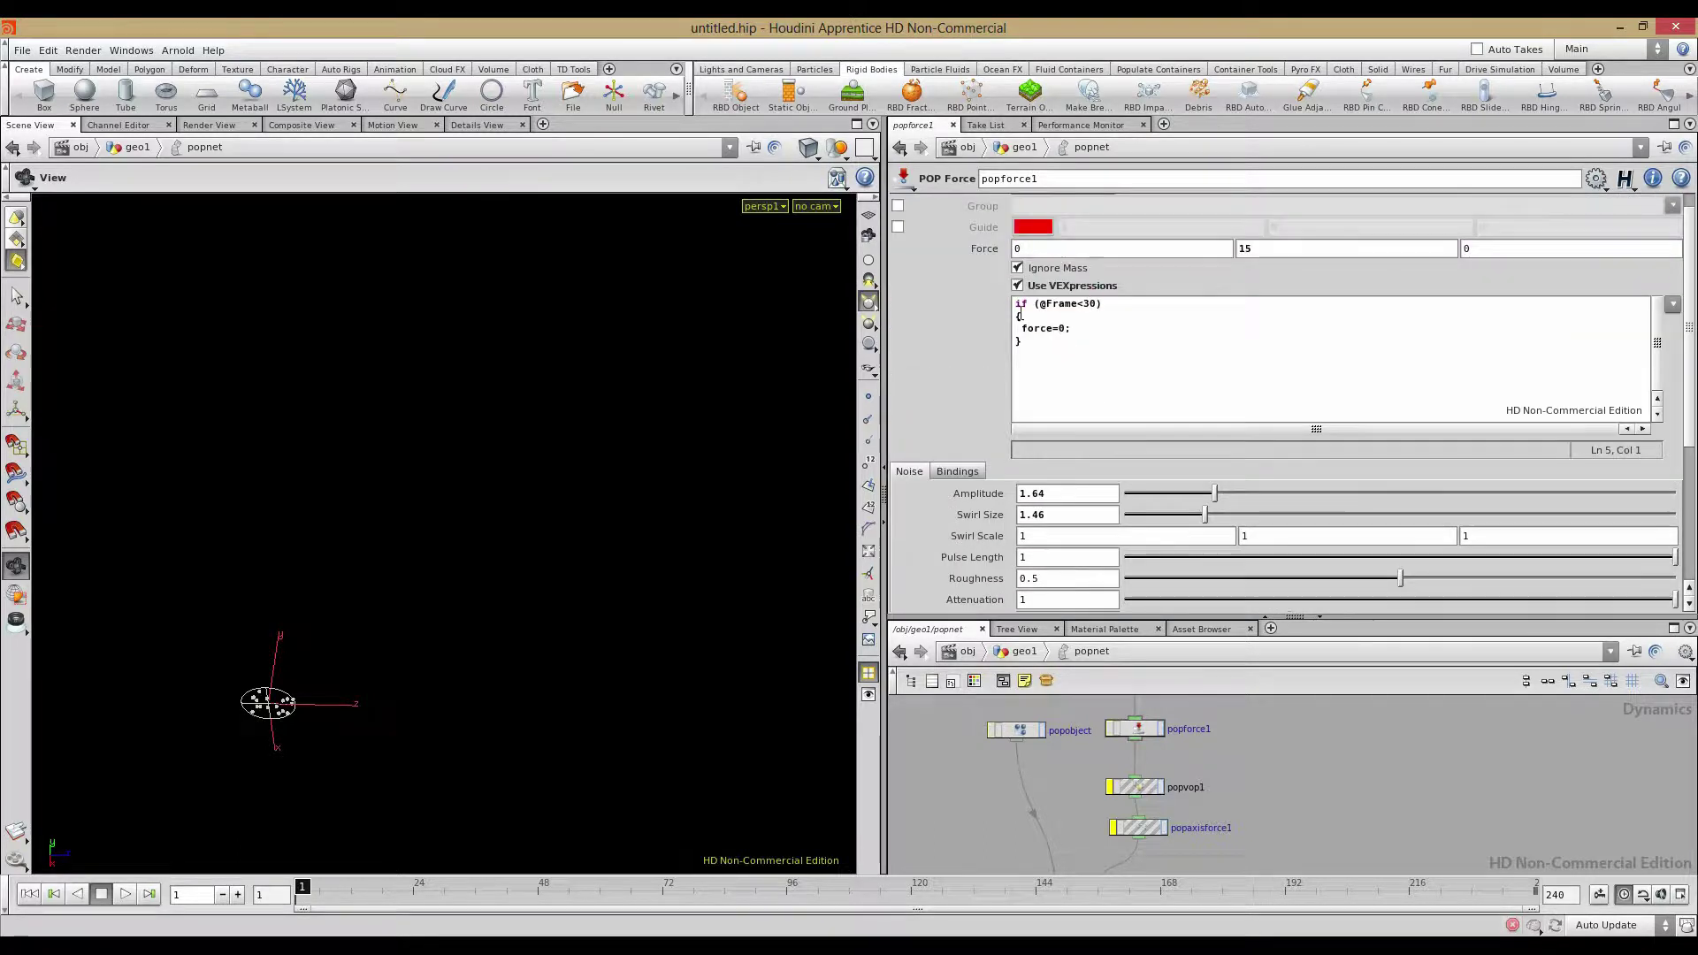
pyautogui.click(1101, 386)
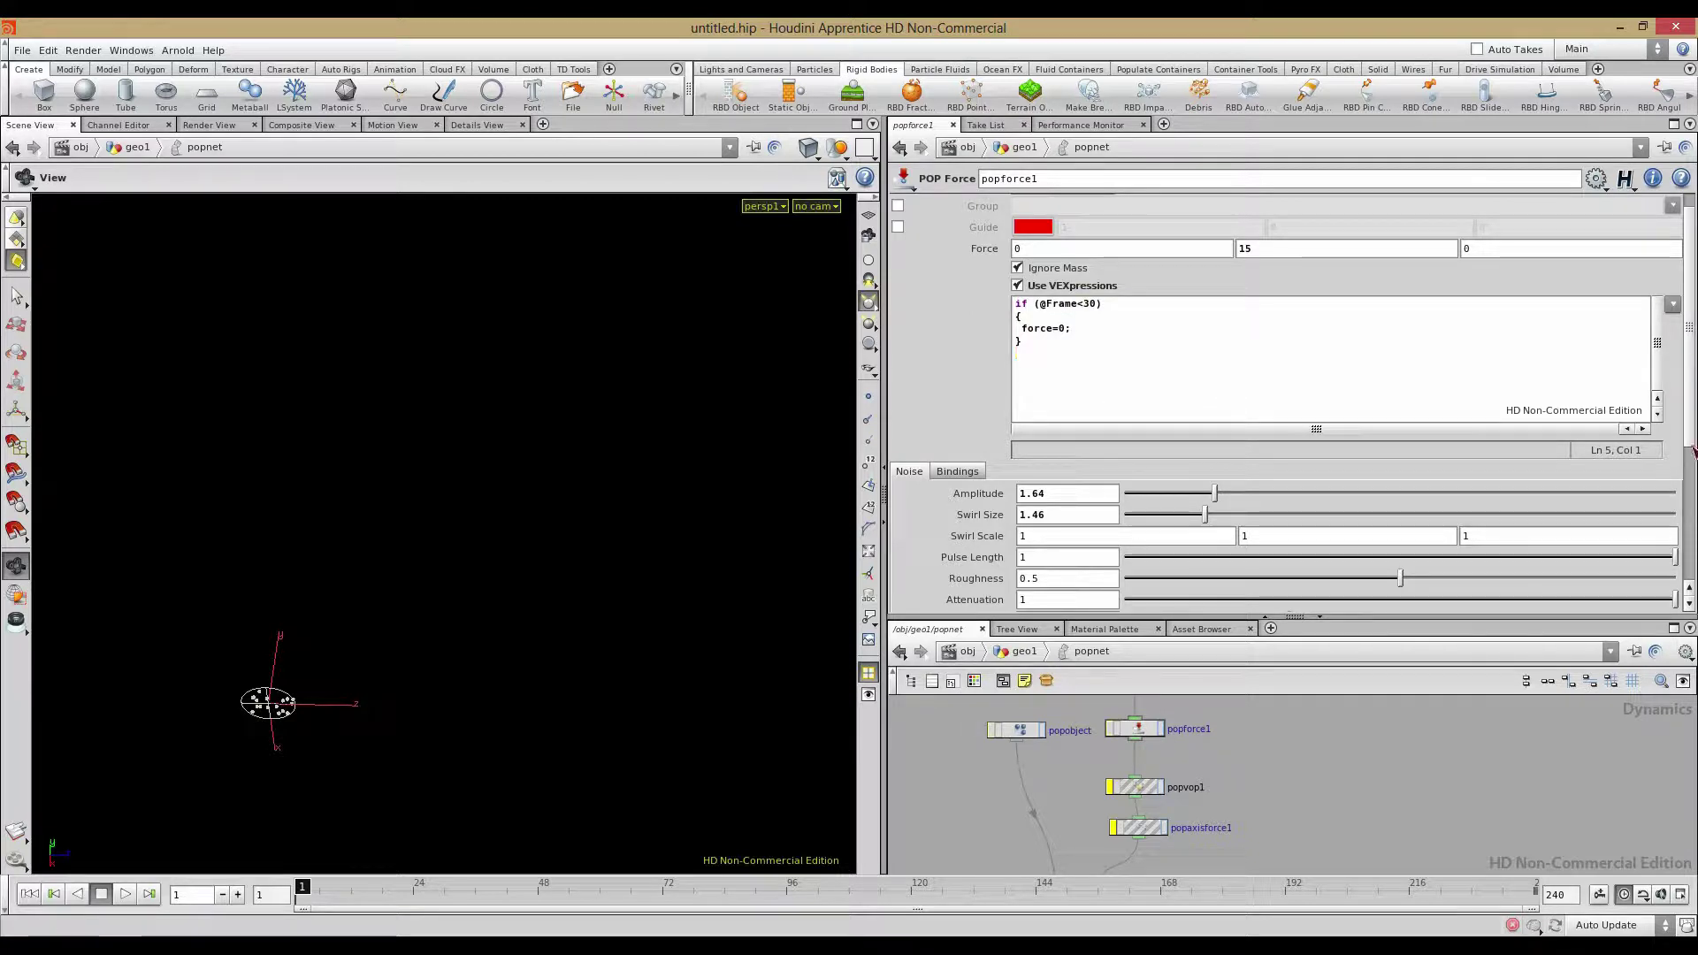
pyautogui.moveTo(1692, 451); pyautogui.dragTo(1691, 569)
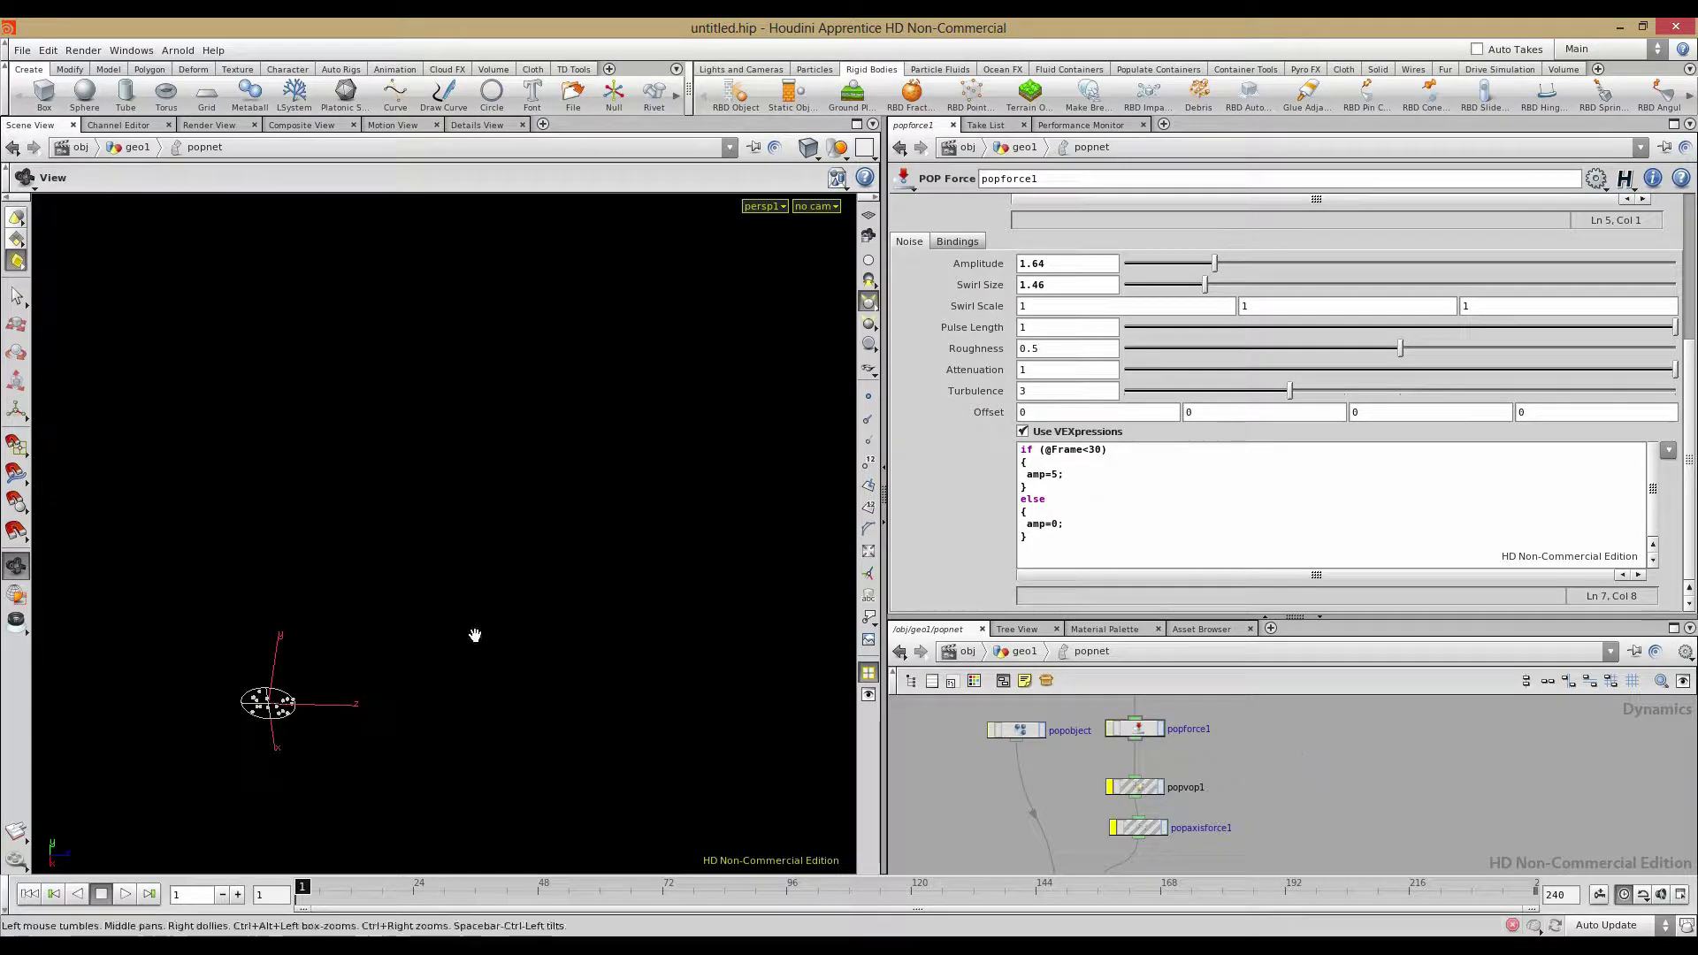
# Play the simulation in a wider view and change the noise expression's amp in the if block to 15
pyautogui.moveTo(596, 633); pyautogui.dragTo(363, 667, button='right')
pyautogui.click(124, 894)
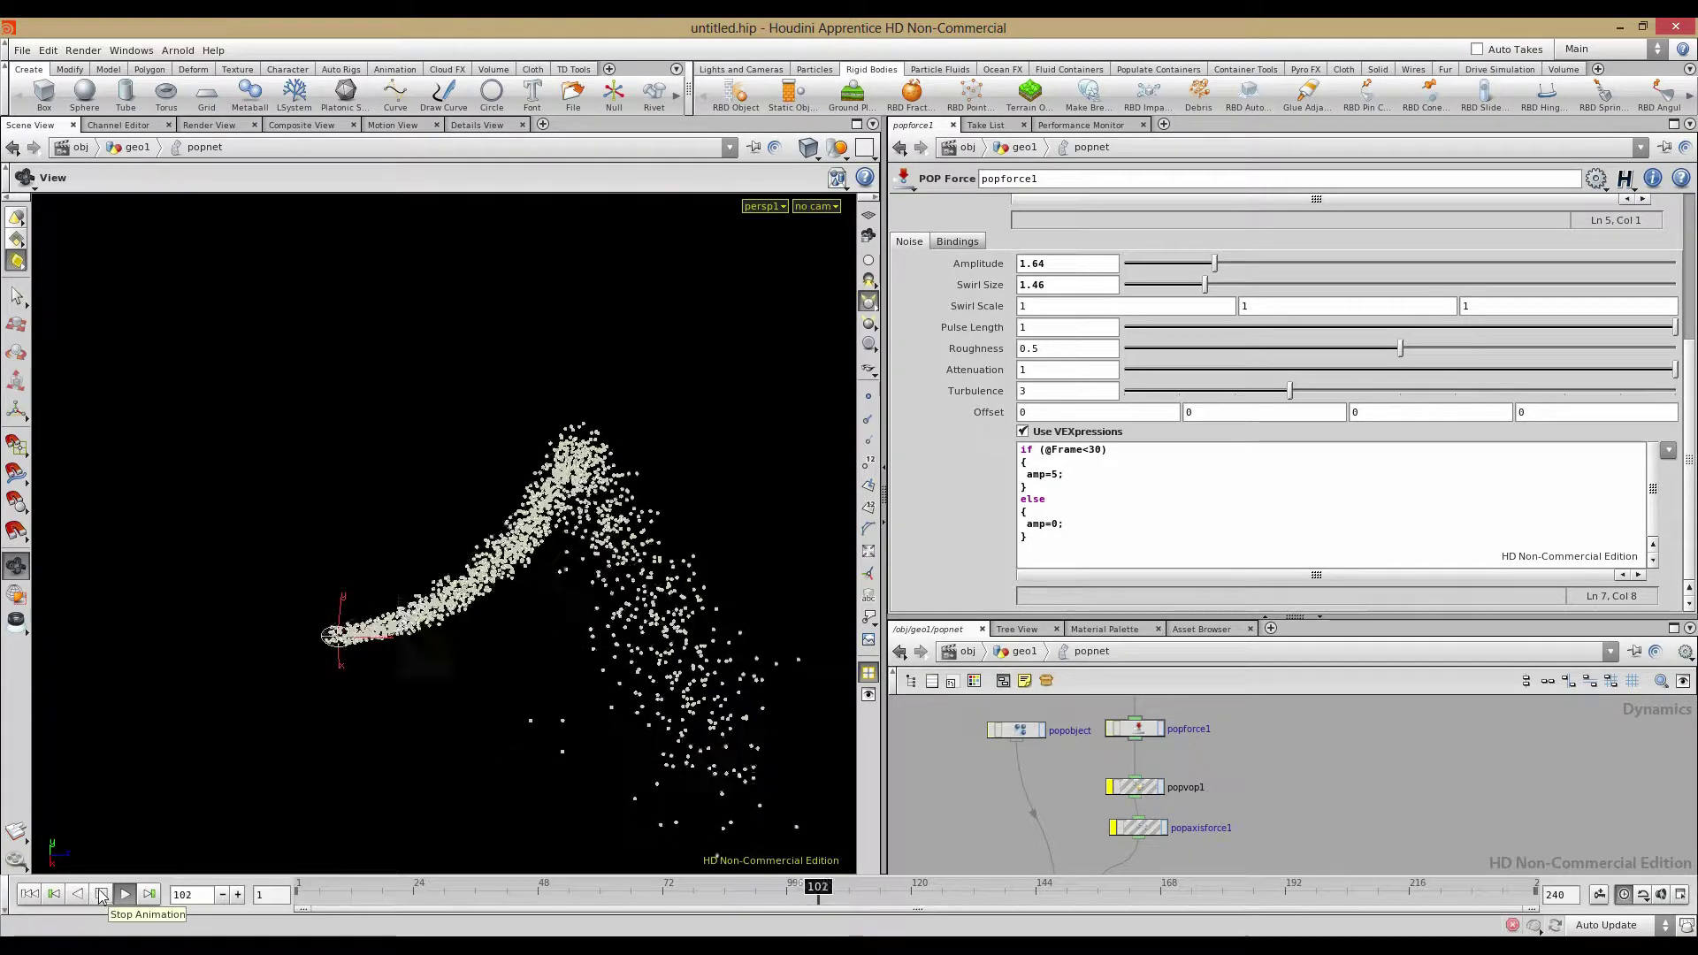
pyautogui.click(1049, 482)
pyautogui.write('1')
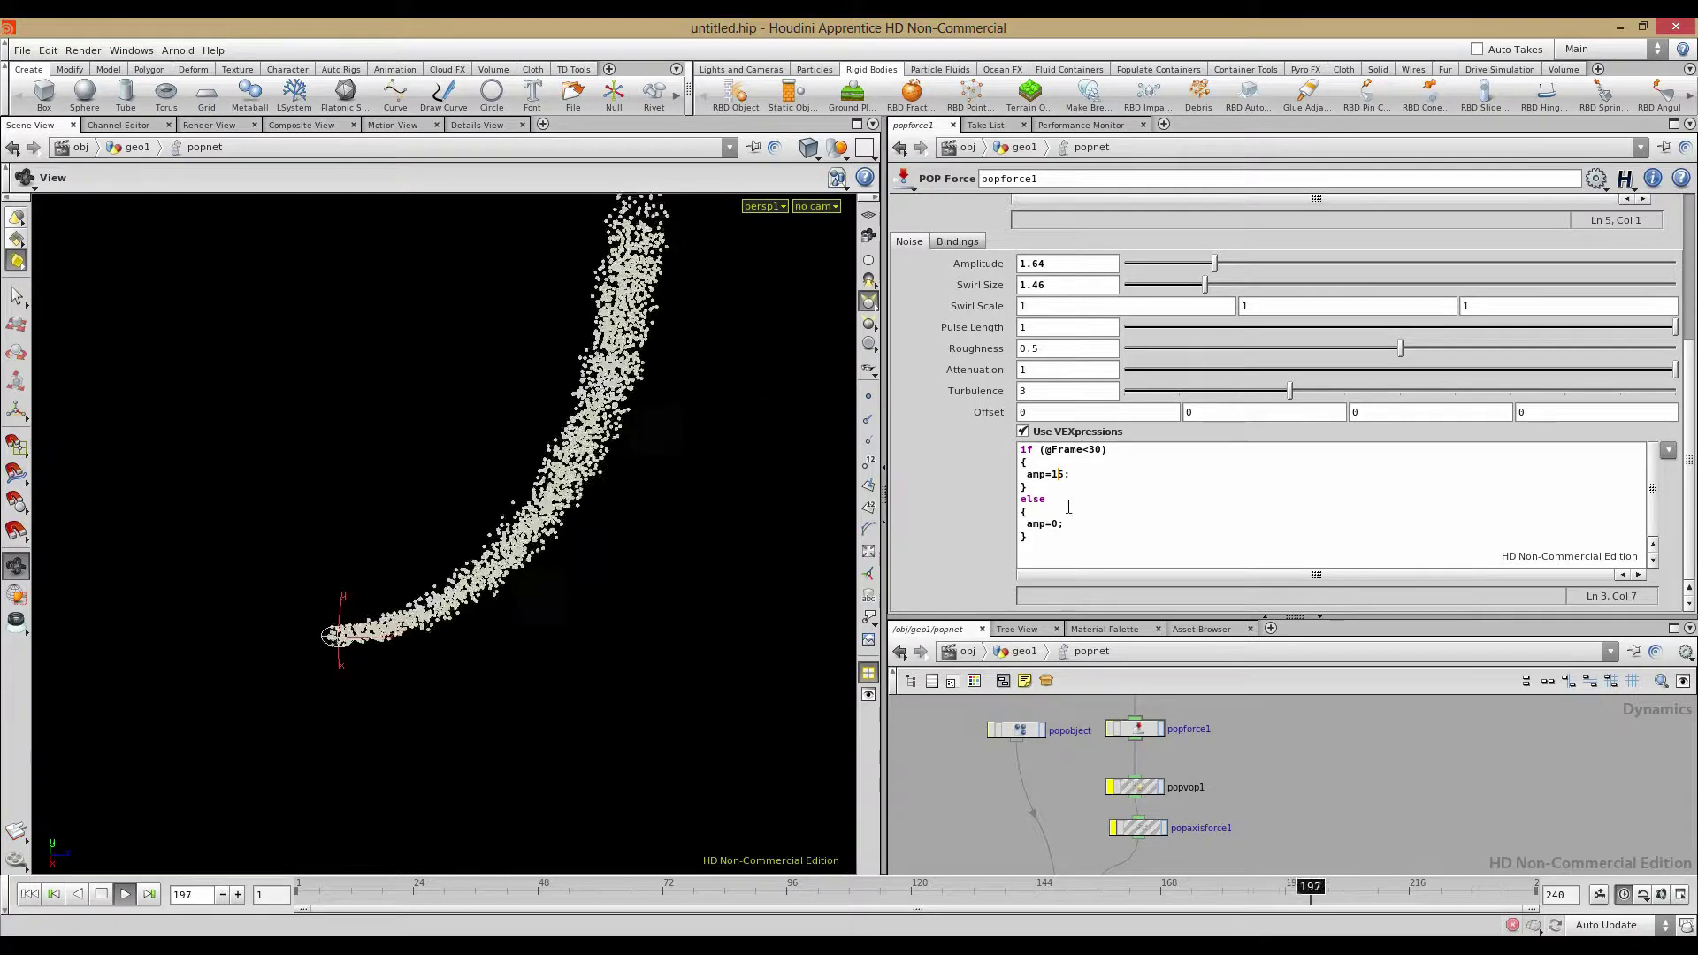
pyautogui.click(1065, 549)
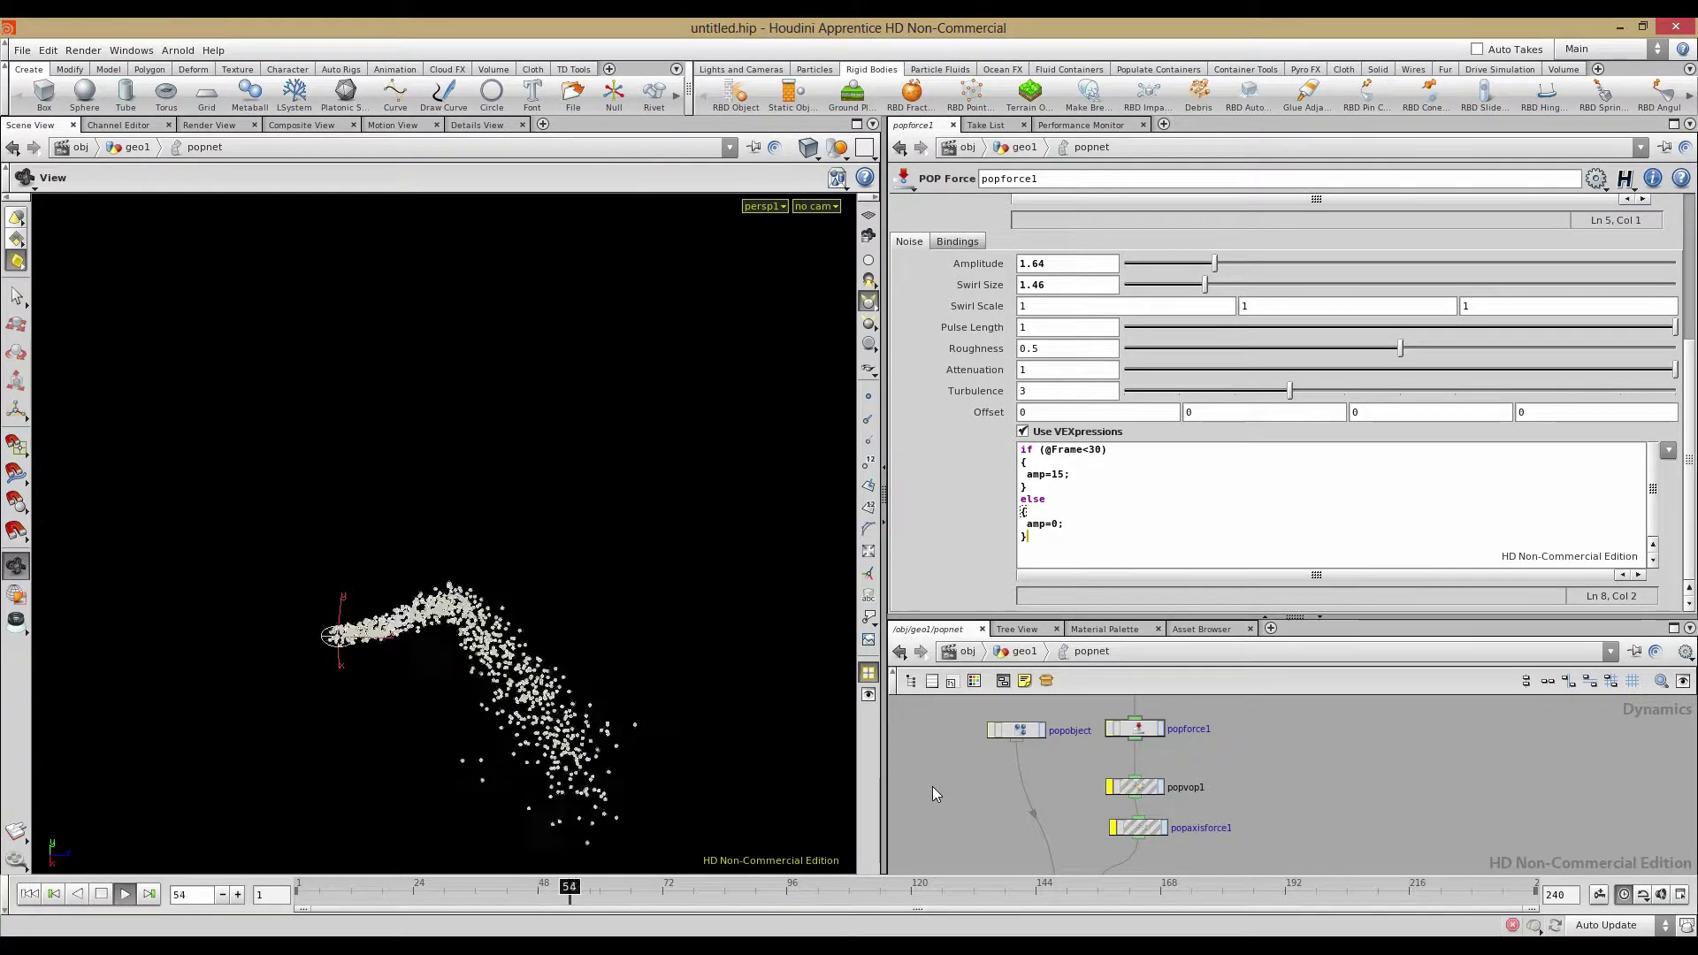
pyautogui.click(1087, 451)
pyautogui.write('>')
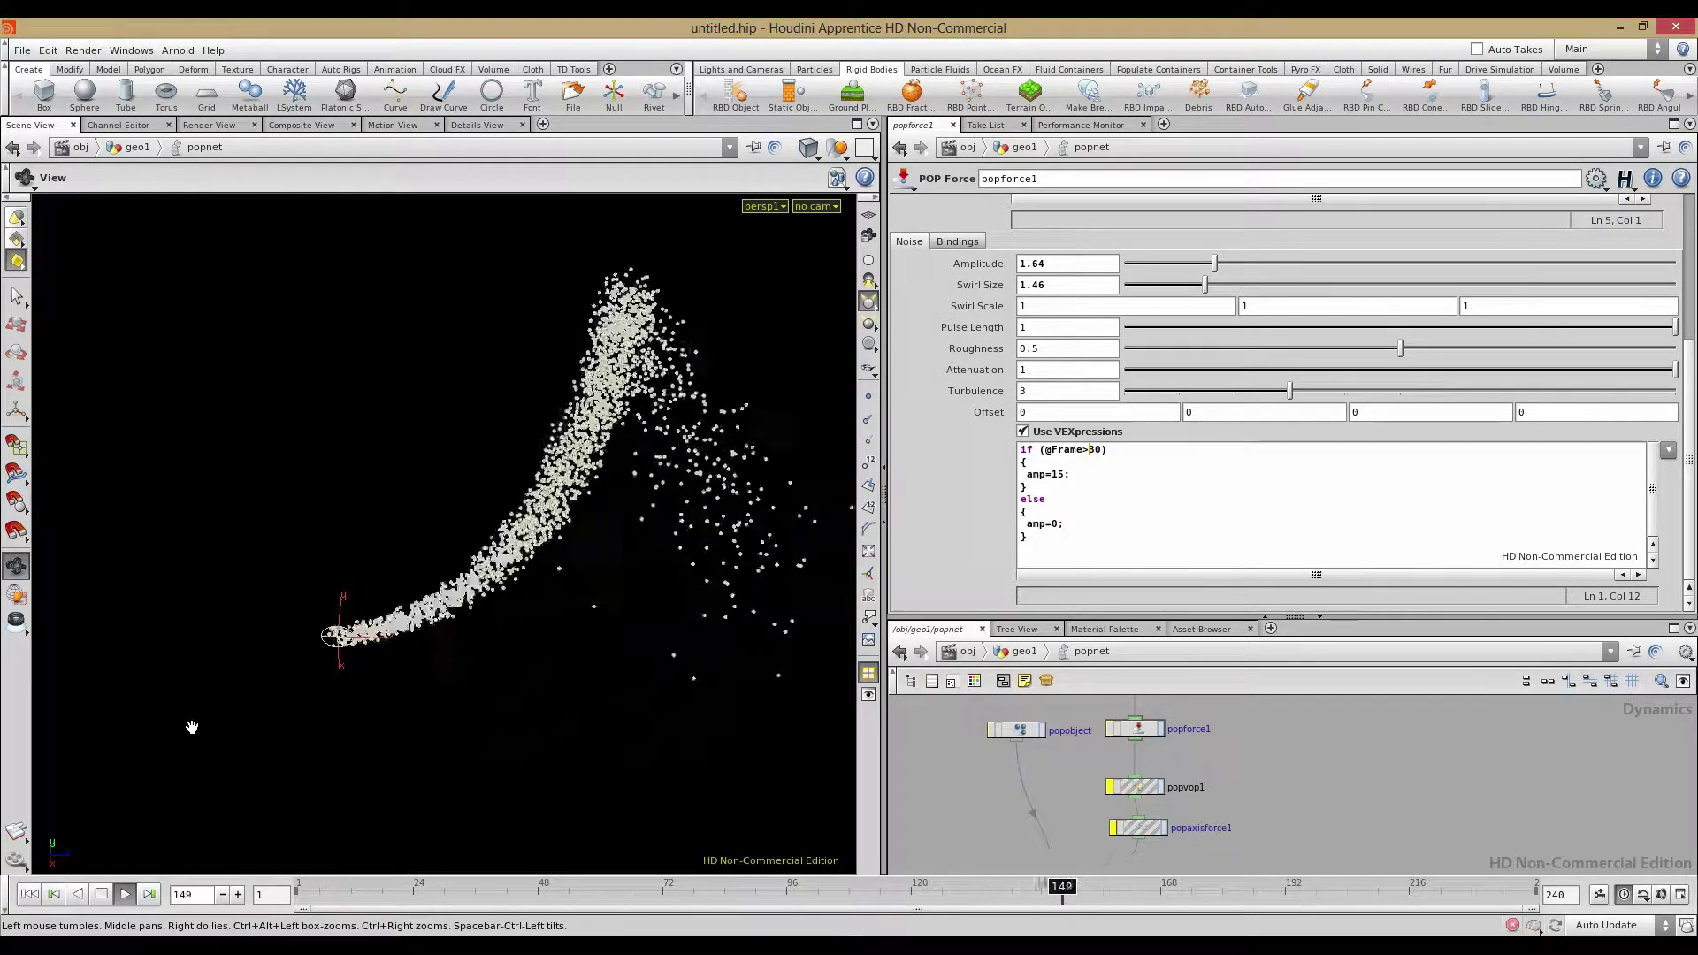
pyautogui.click(102, 895)
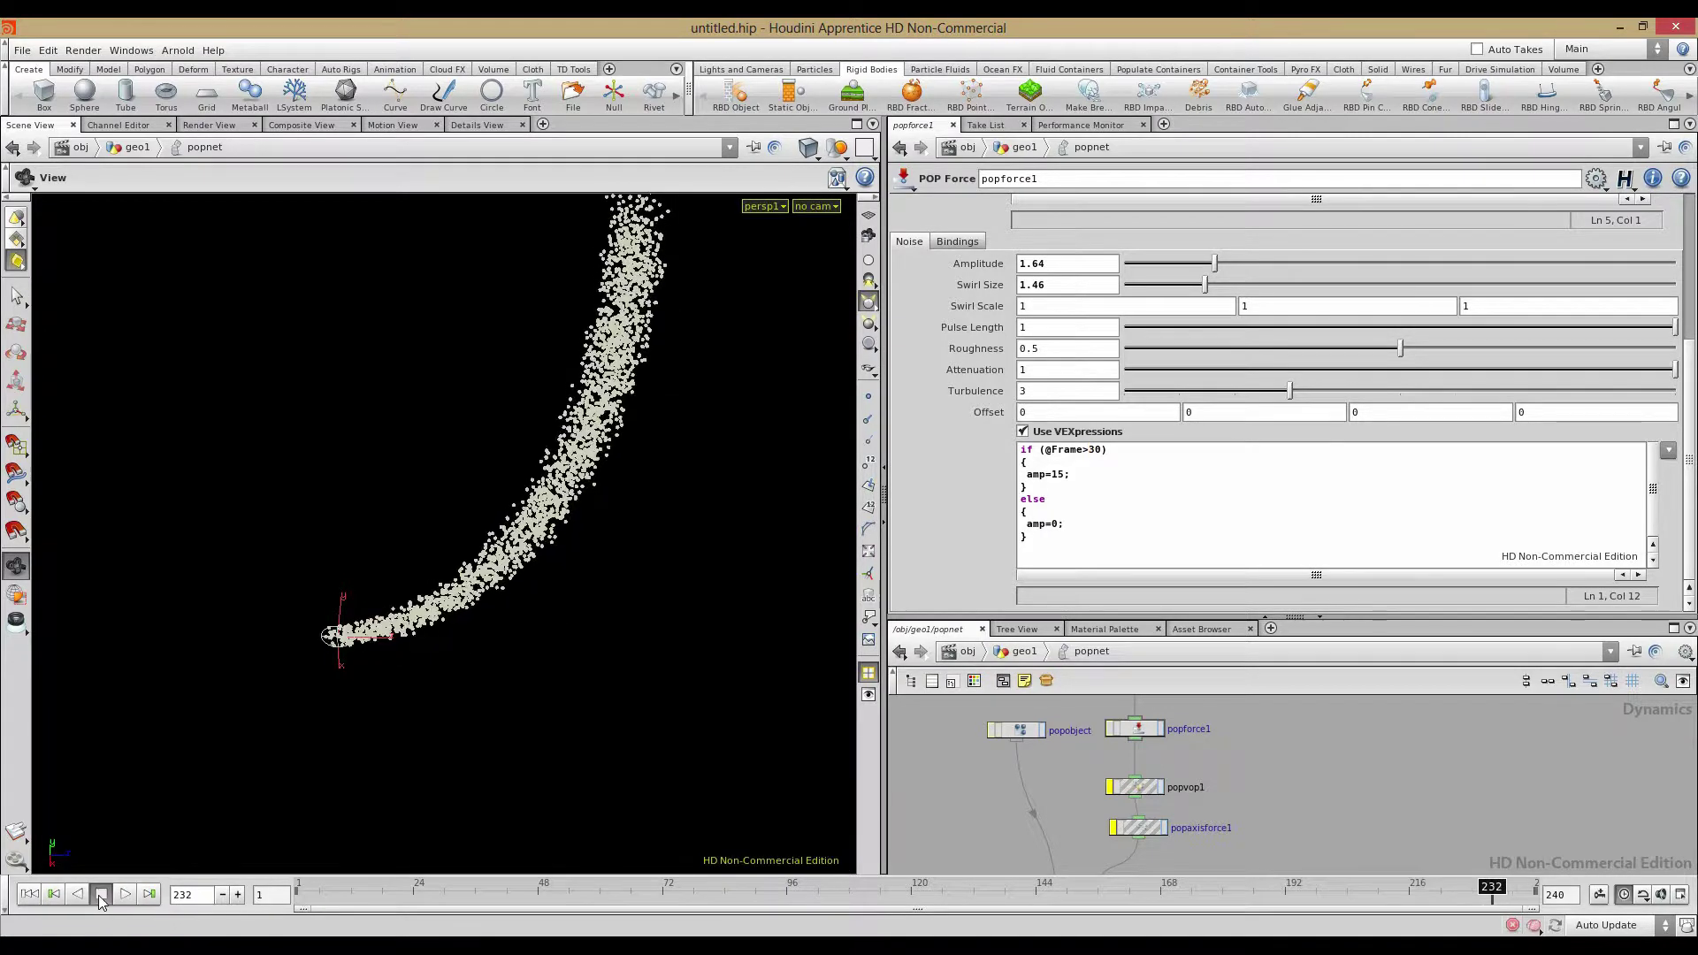
pyautogui.click(30, 895)
# Review popforce1's force and noise expressions, and move the popobject node farther away from the popforce1 chain
pyautogui.scroll(-2, 1053, 785)
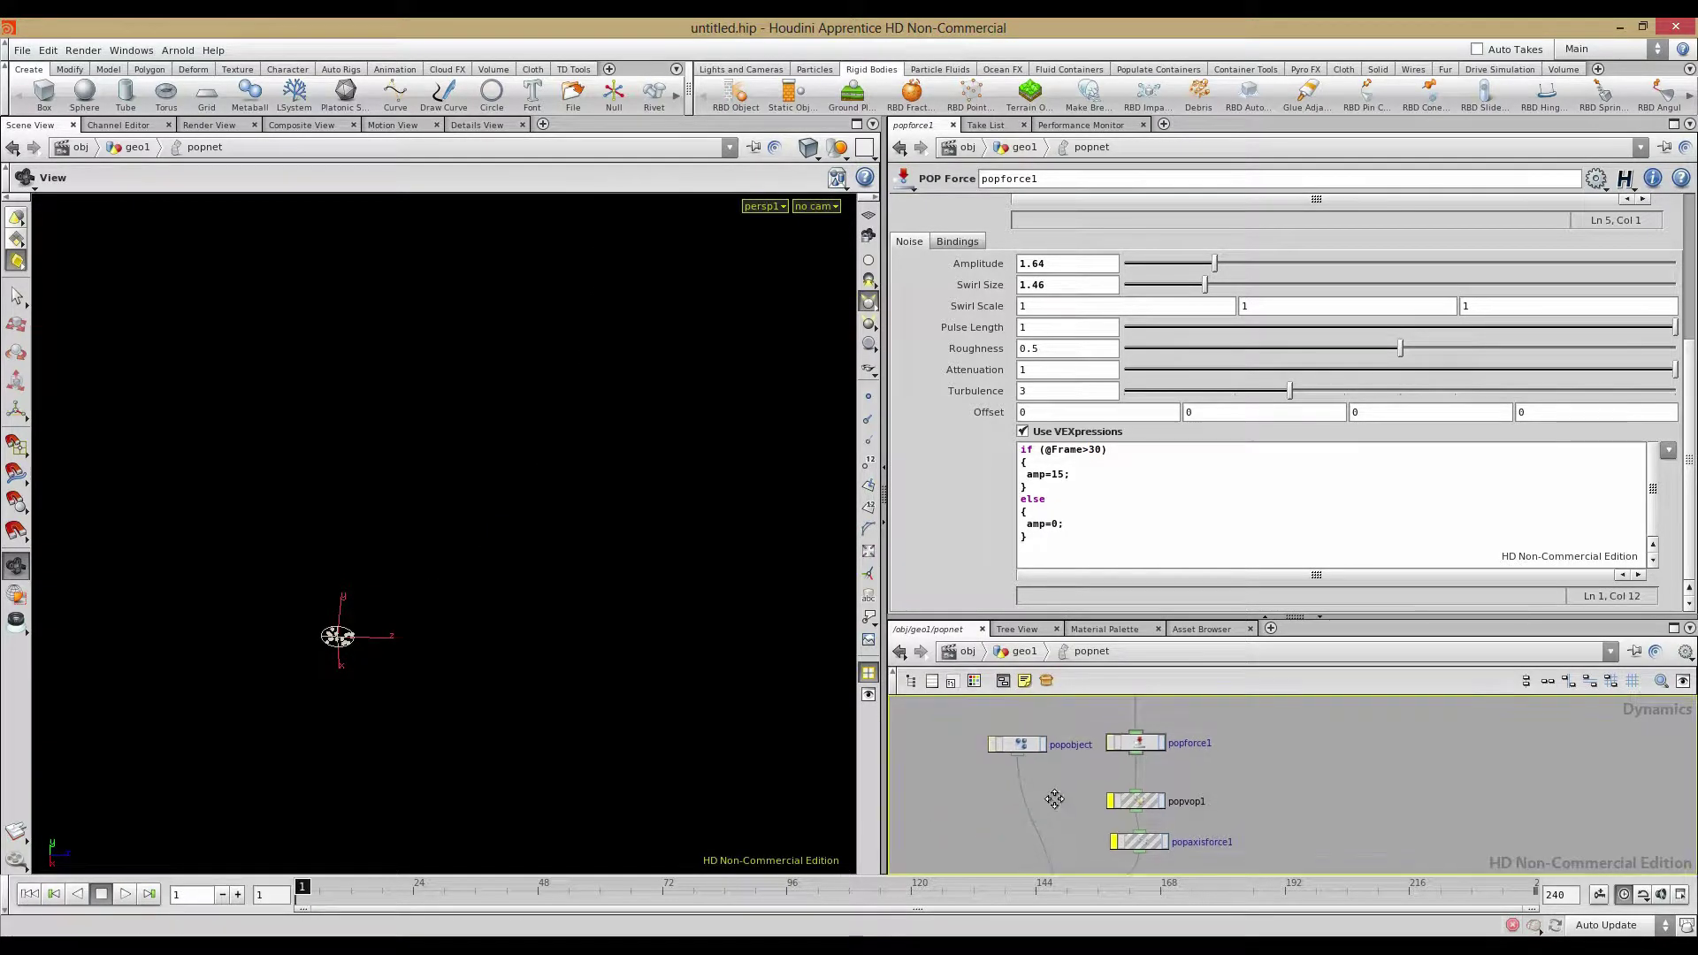
pyautogui.scroll(5, 938, 460)
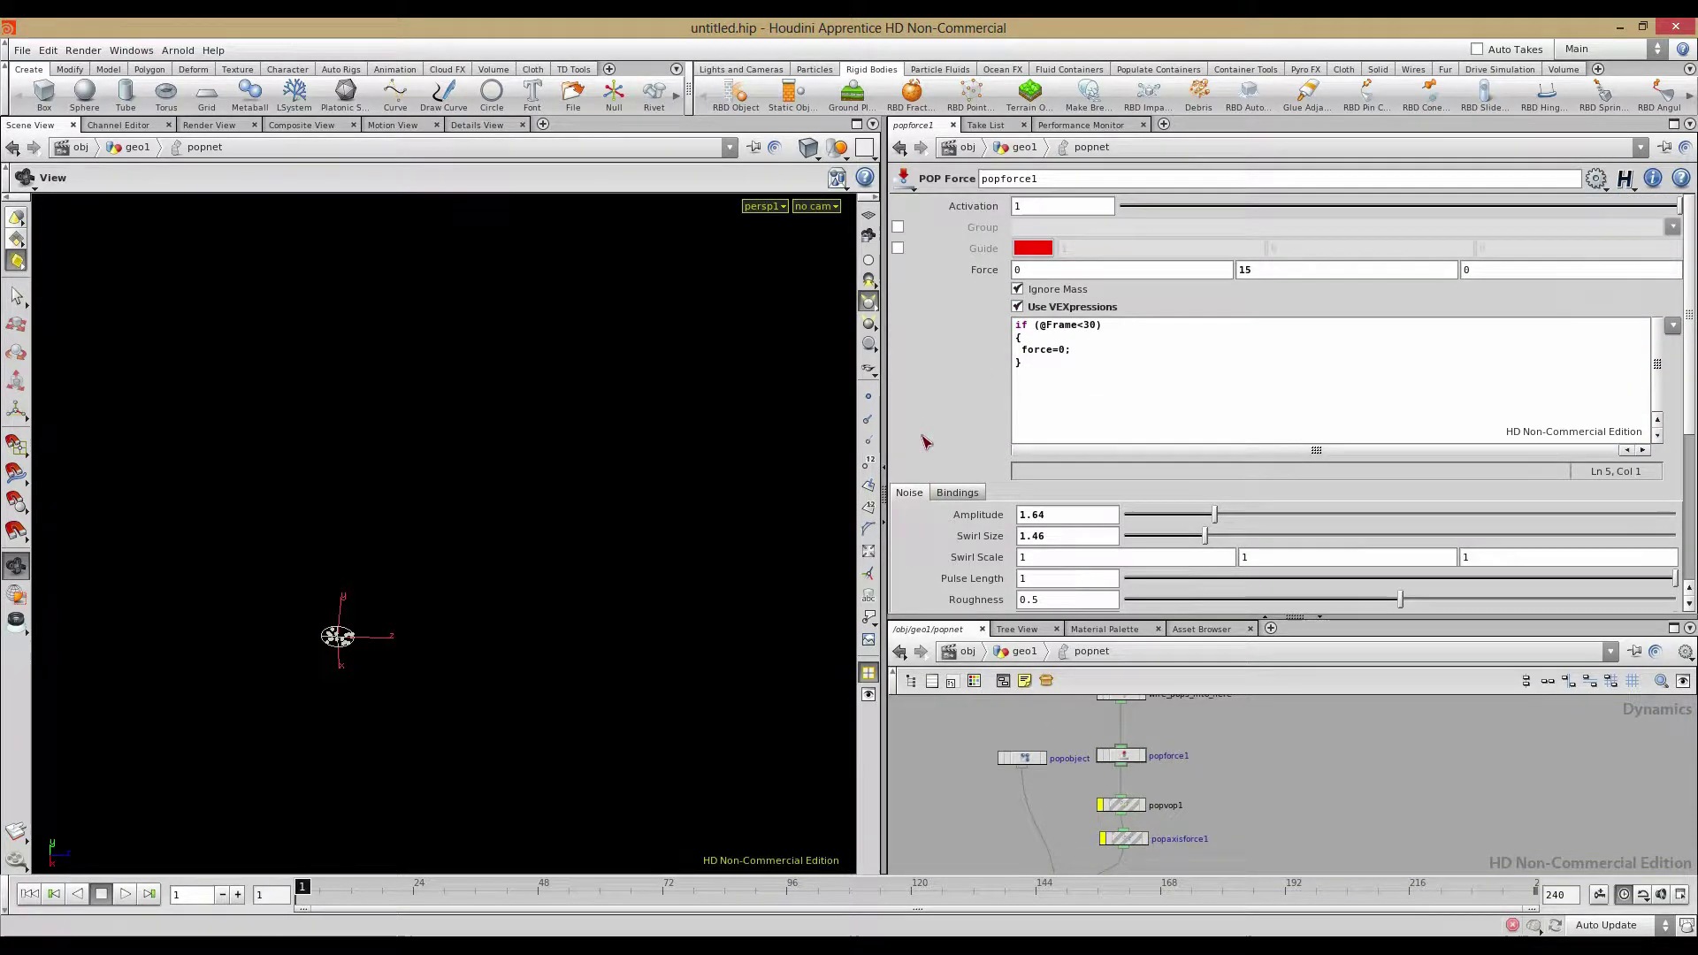
pyautogui.scroll(-5, 925, 451)
pyautogui.moveTo(1034, 758); pyautogui.dragTo(965, 758)
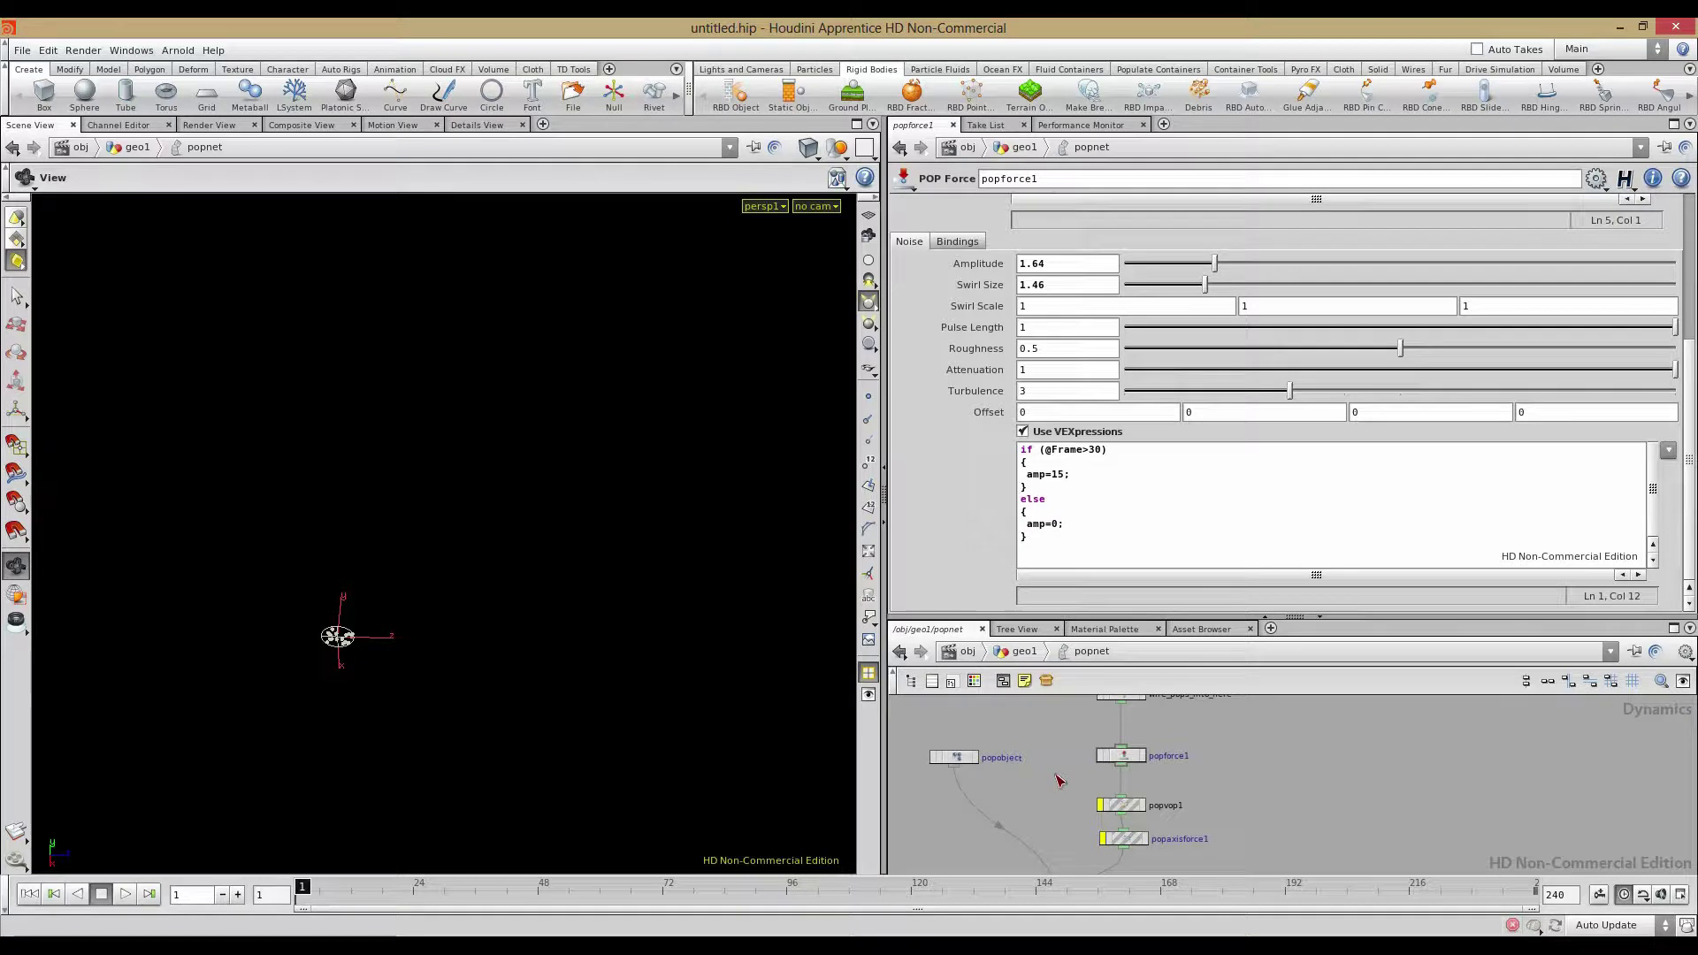
pyautogui.moveTo(1060, 784)
pyautogui.mouseDown(button='middle')
pyautogui.moveTo(1039, 829)
pyautogui.moveTo(1028, 795)
pyautogui.mouseUp(button='middle')
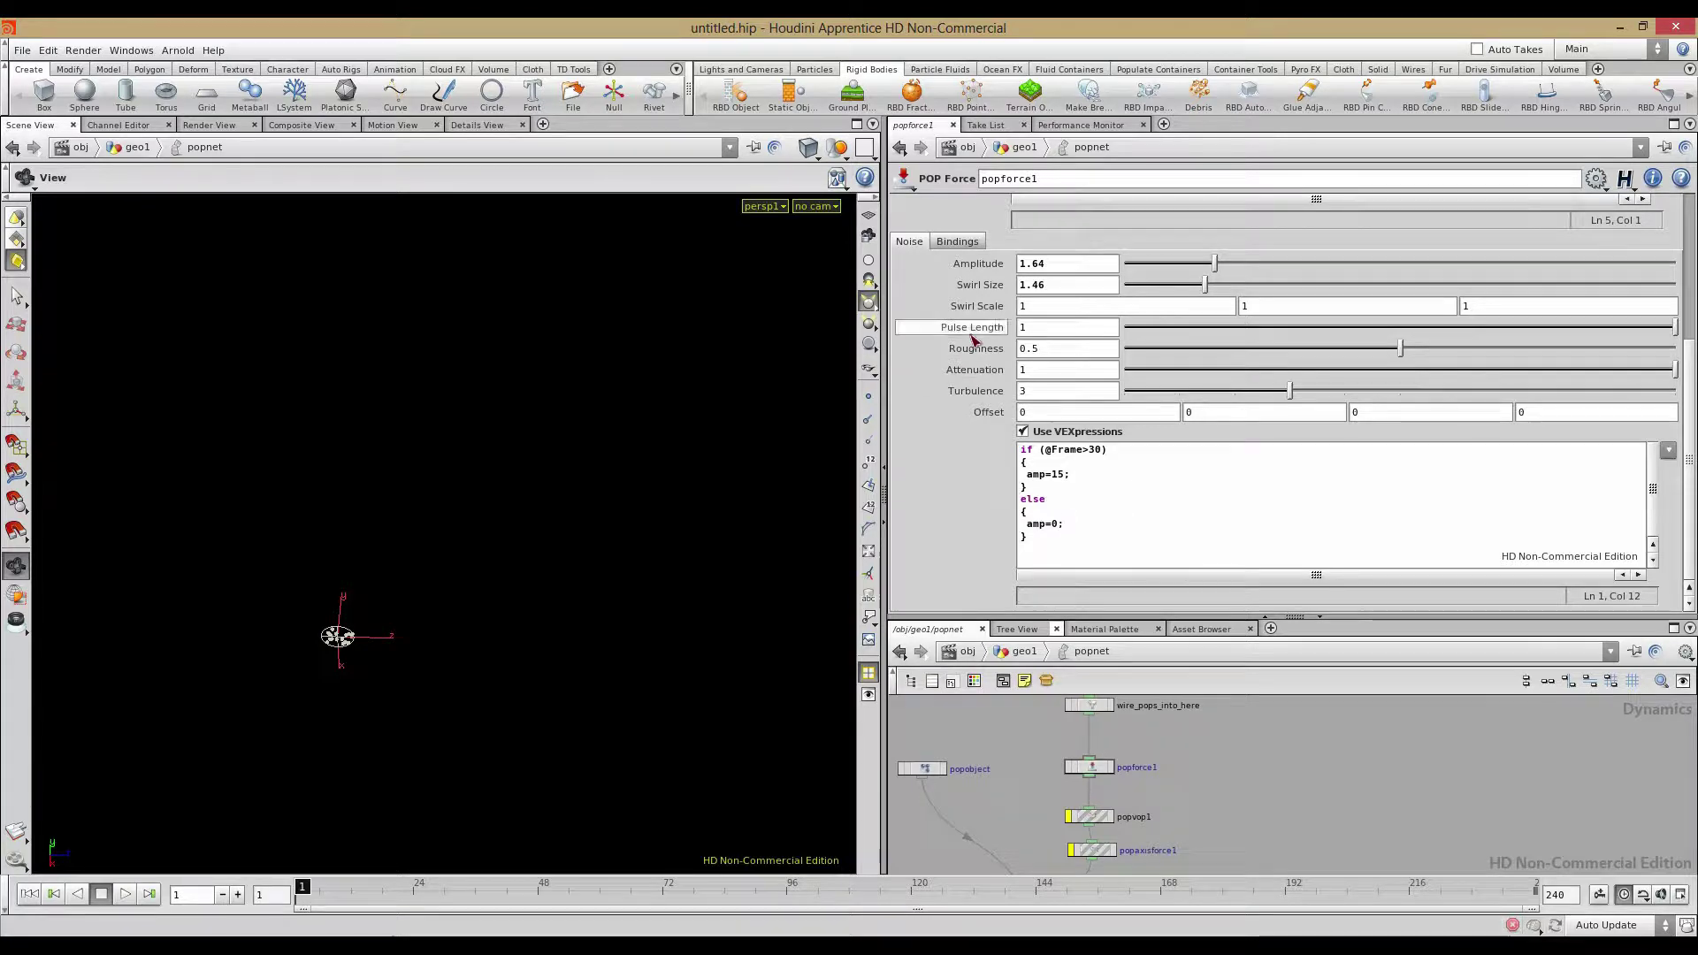
# Read the Pulse Length parameter's description and enlarge the network editor to show the chain from wire_pops_into_here to gravity1
pyautogui.moveTo(974, 341)
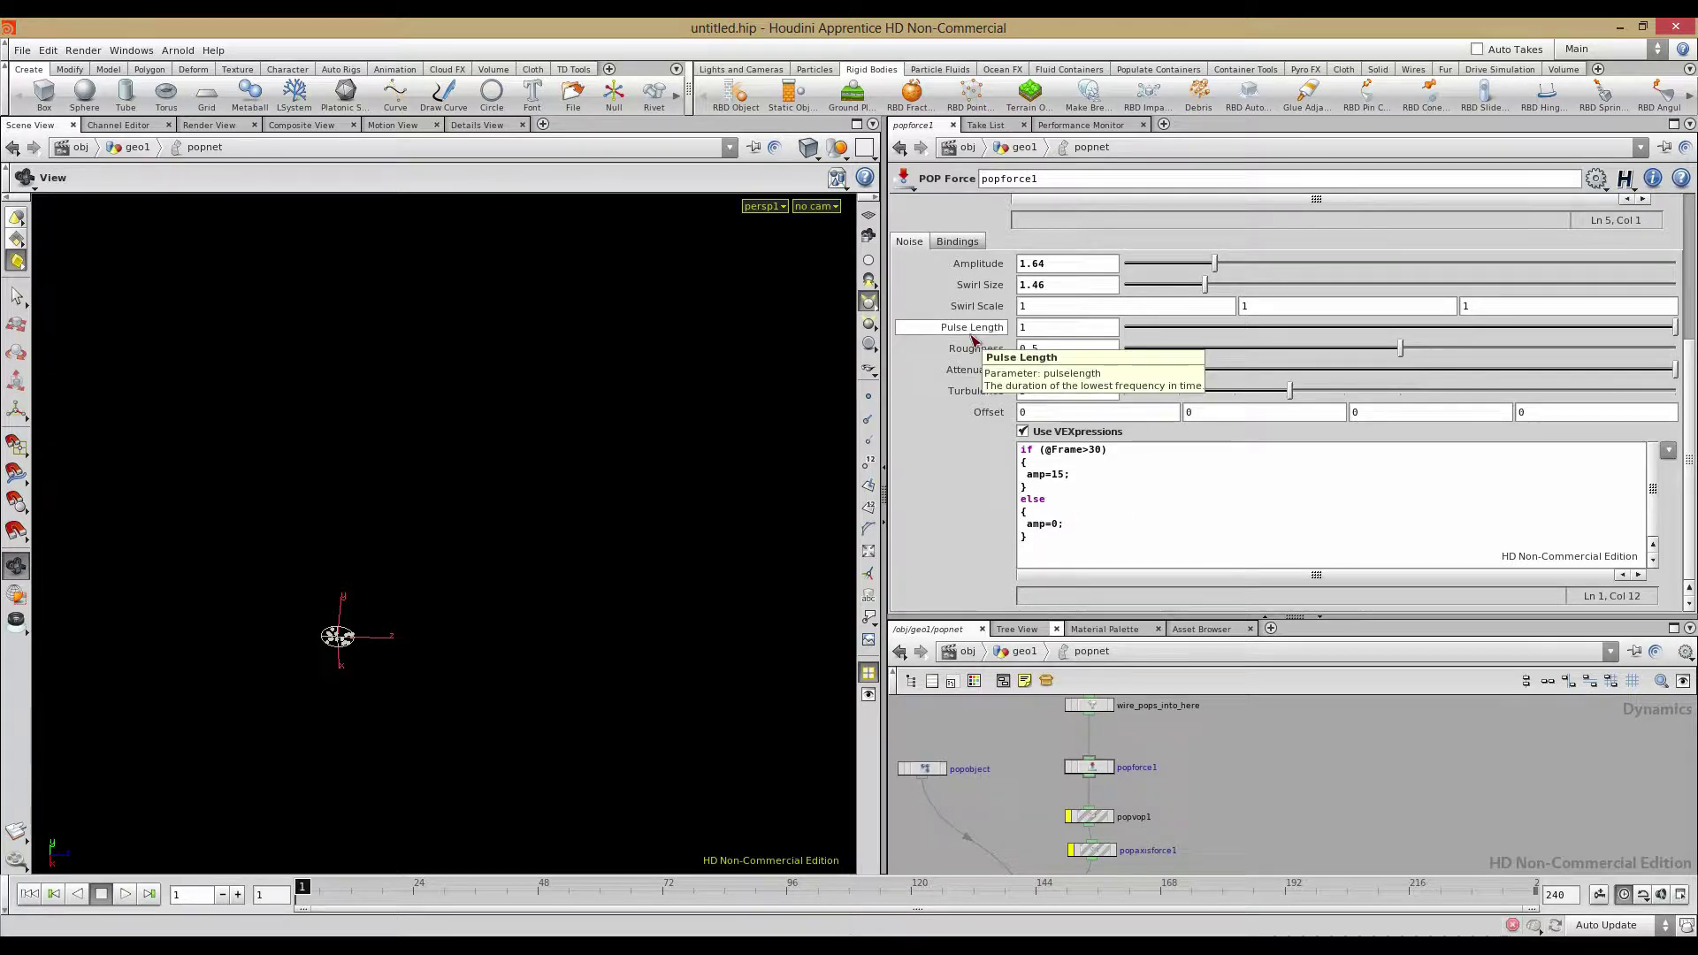
pyautogui.moveTo(972, 376)
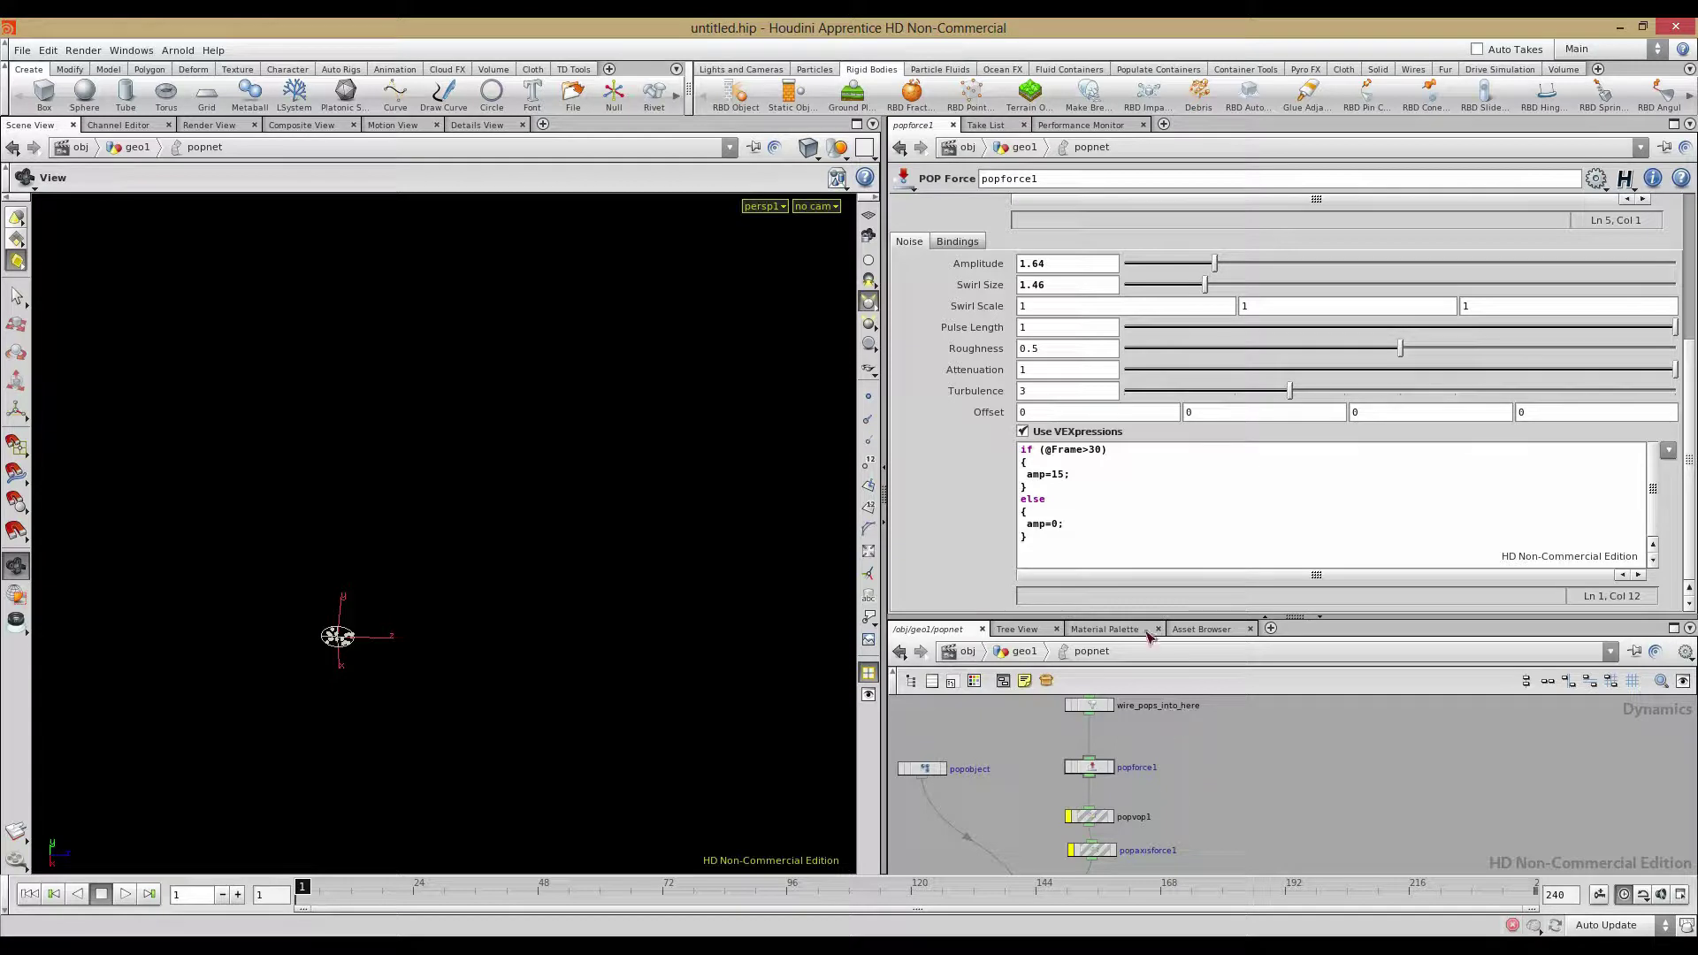
pyautogui.moveTo(1239, 759); pyautogui.dragTo(1250, 693, button='middle')
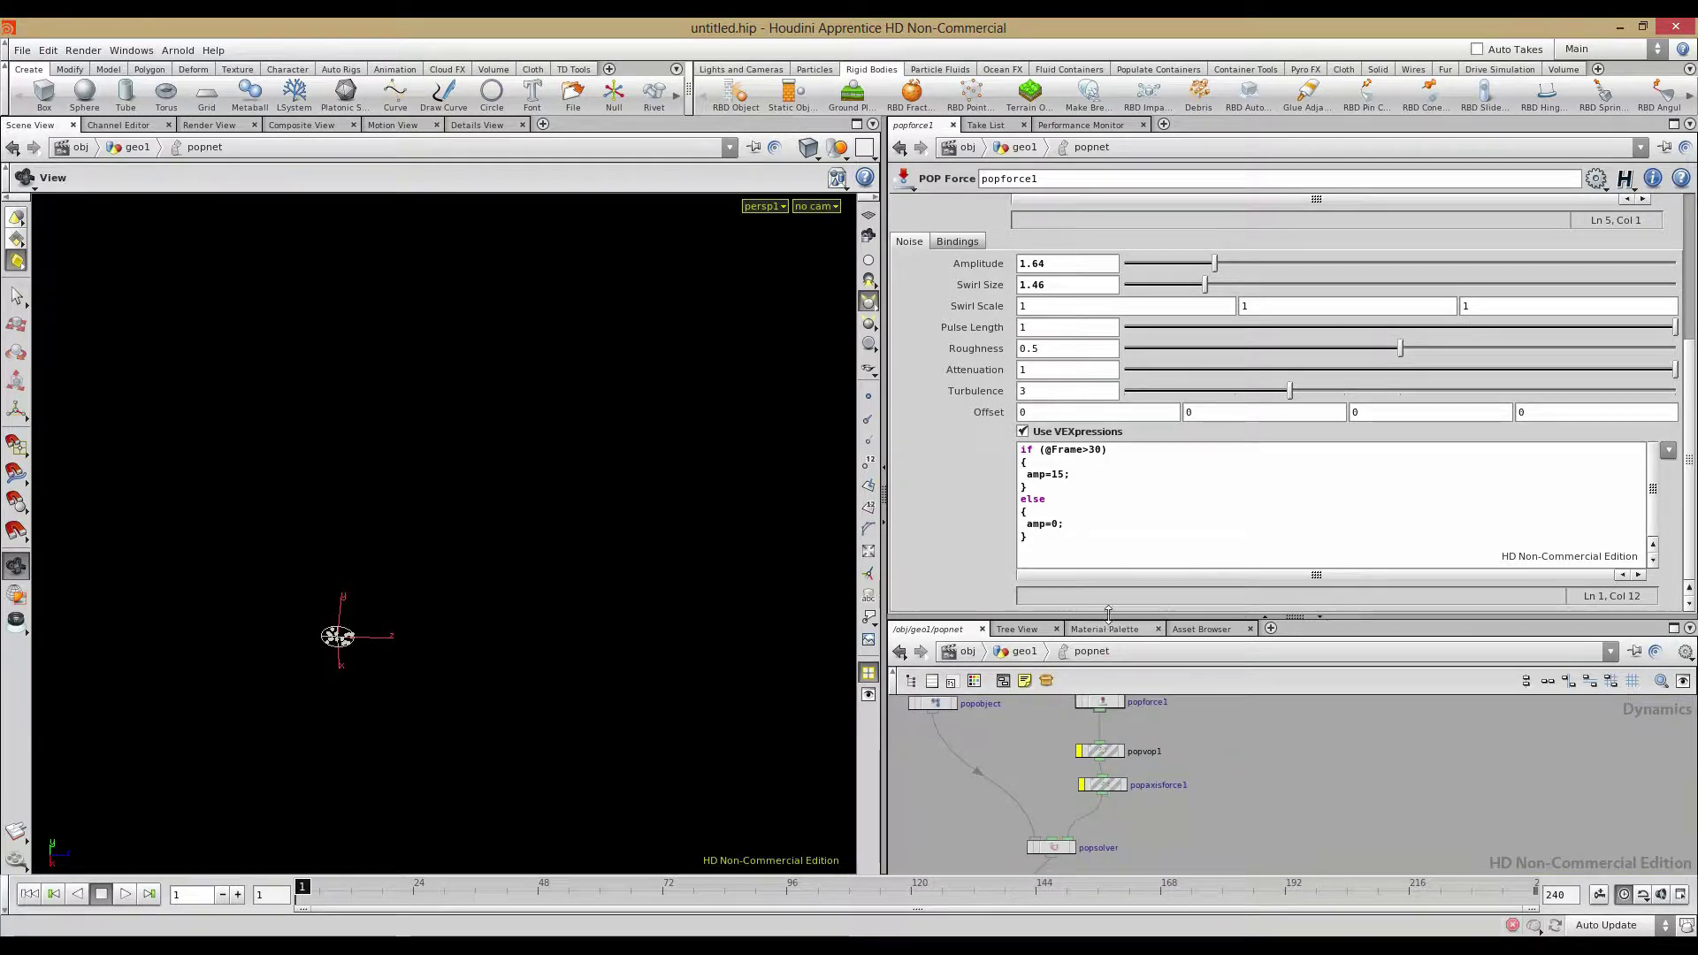
pyautogui.moveTo(1108, 614); pyautogui.dragTo(1109, 501)
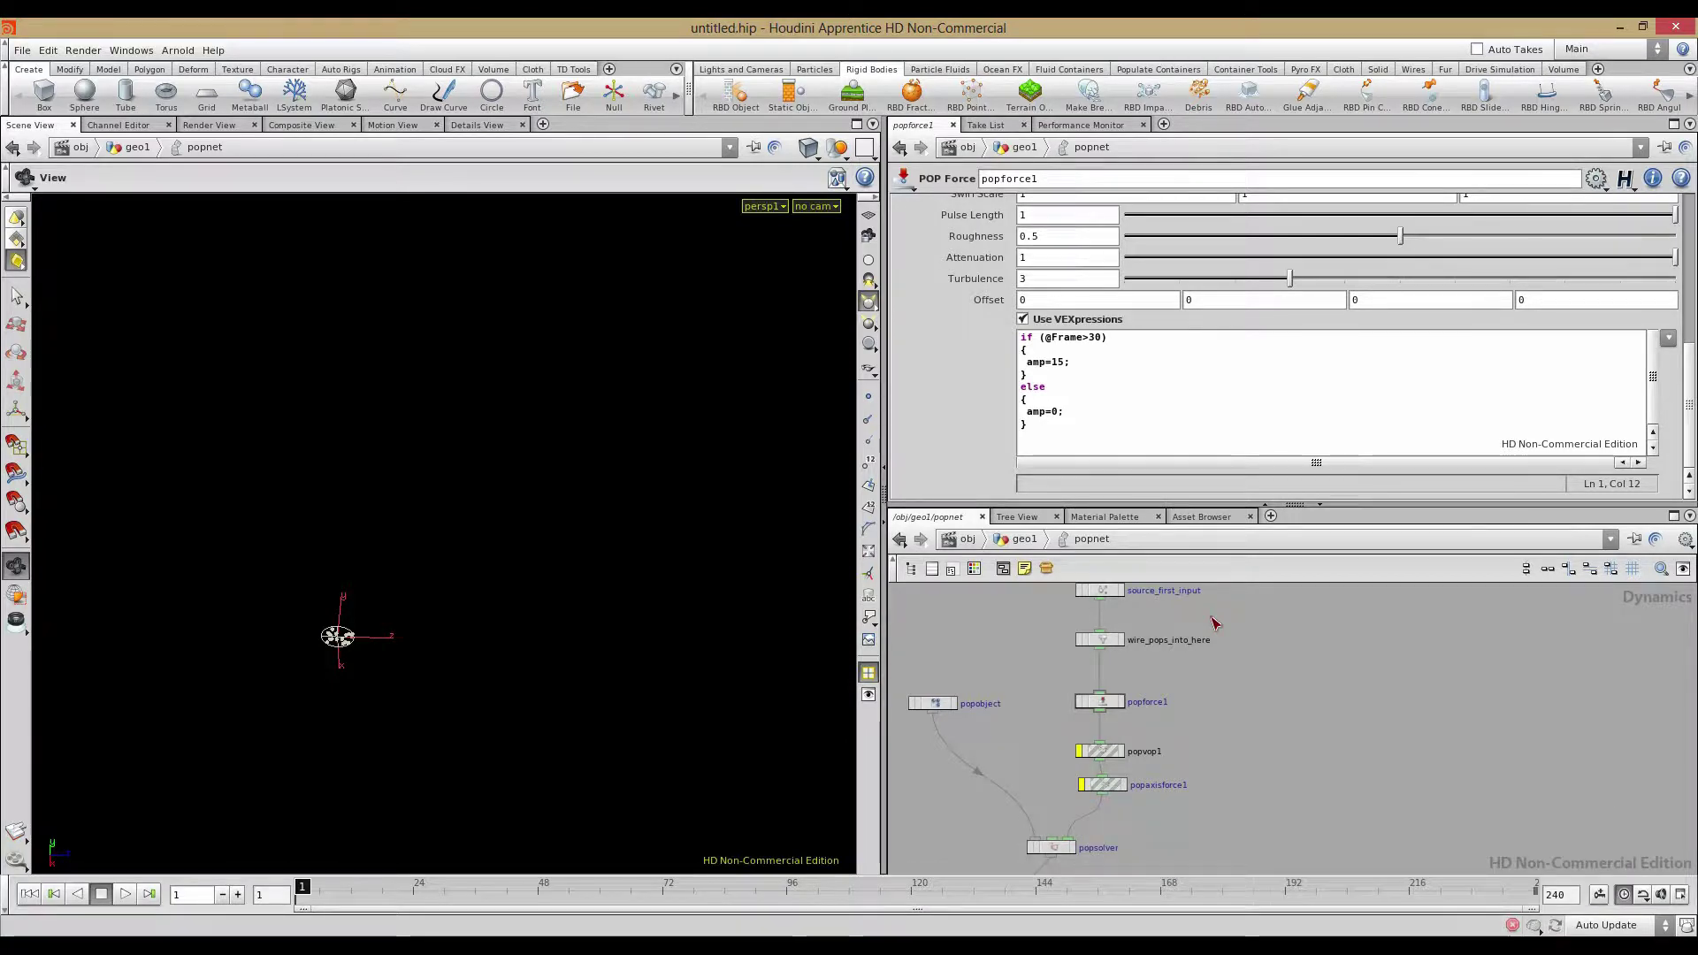
pyautogui.moveTo(1219, 681); pyautogui.dragTo(1239, 686, button='middle')
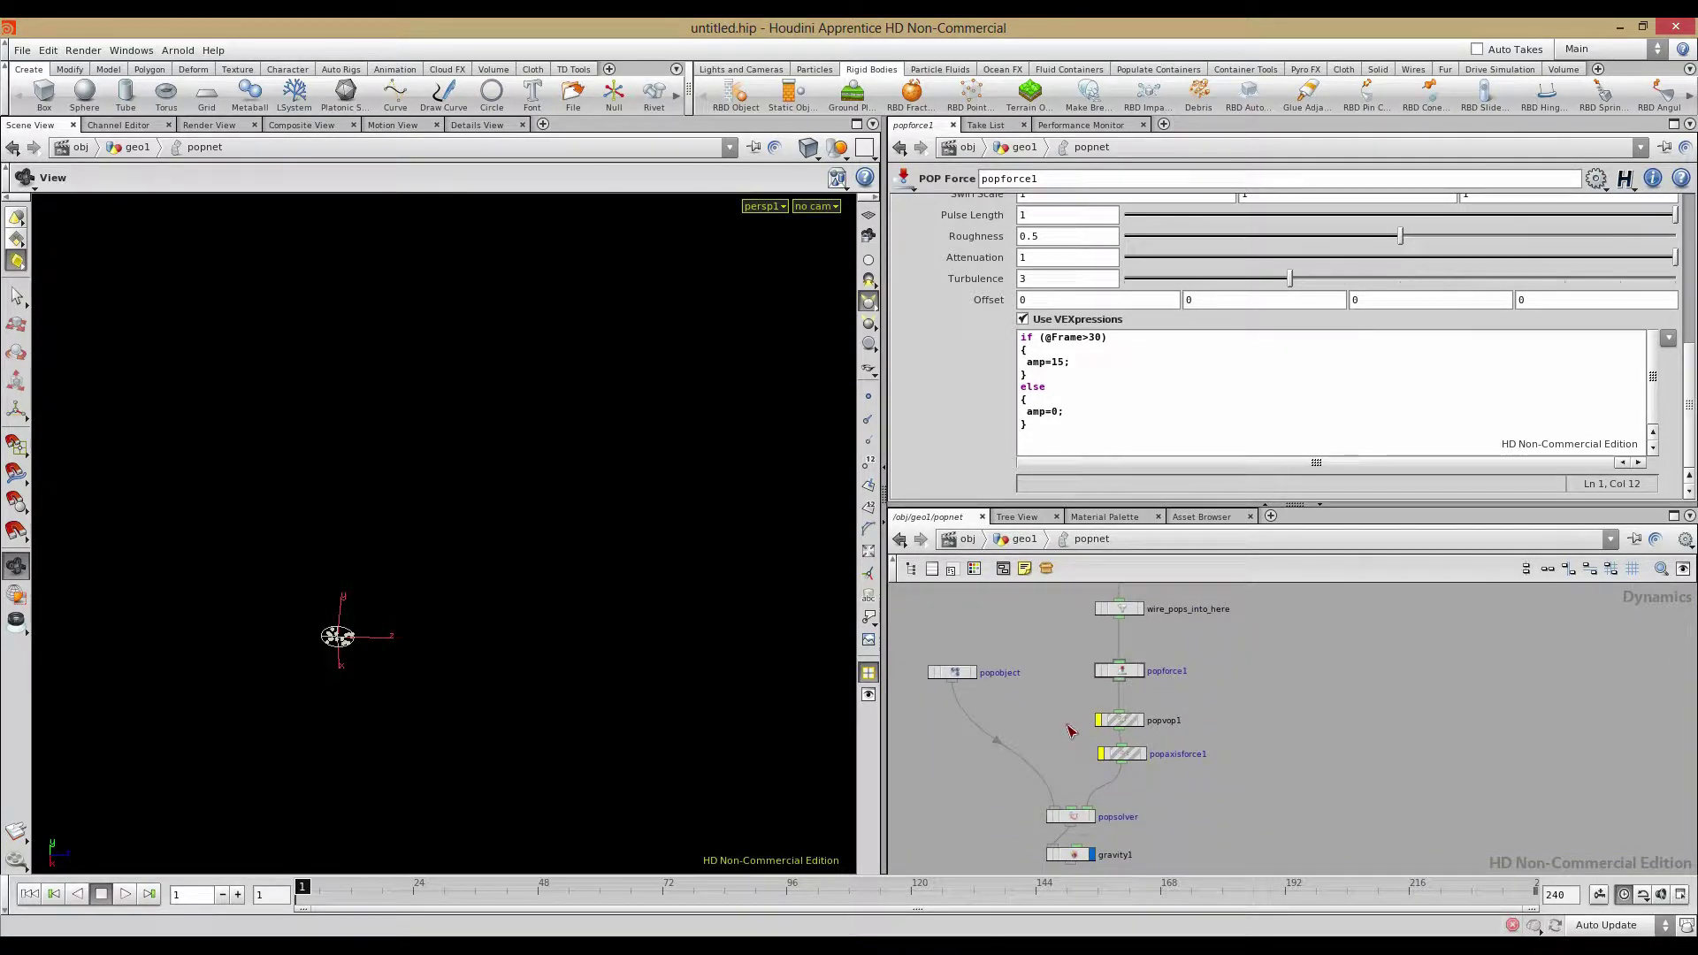
pyautogui.moveTo(1053, 701)
pyautogui.mouseDown(button='middle')
pyautogui.moveTo(1062, 744)
pyautogui.moveTo(1085, 691)
pyautogui.mouseUp(button='middle')
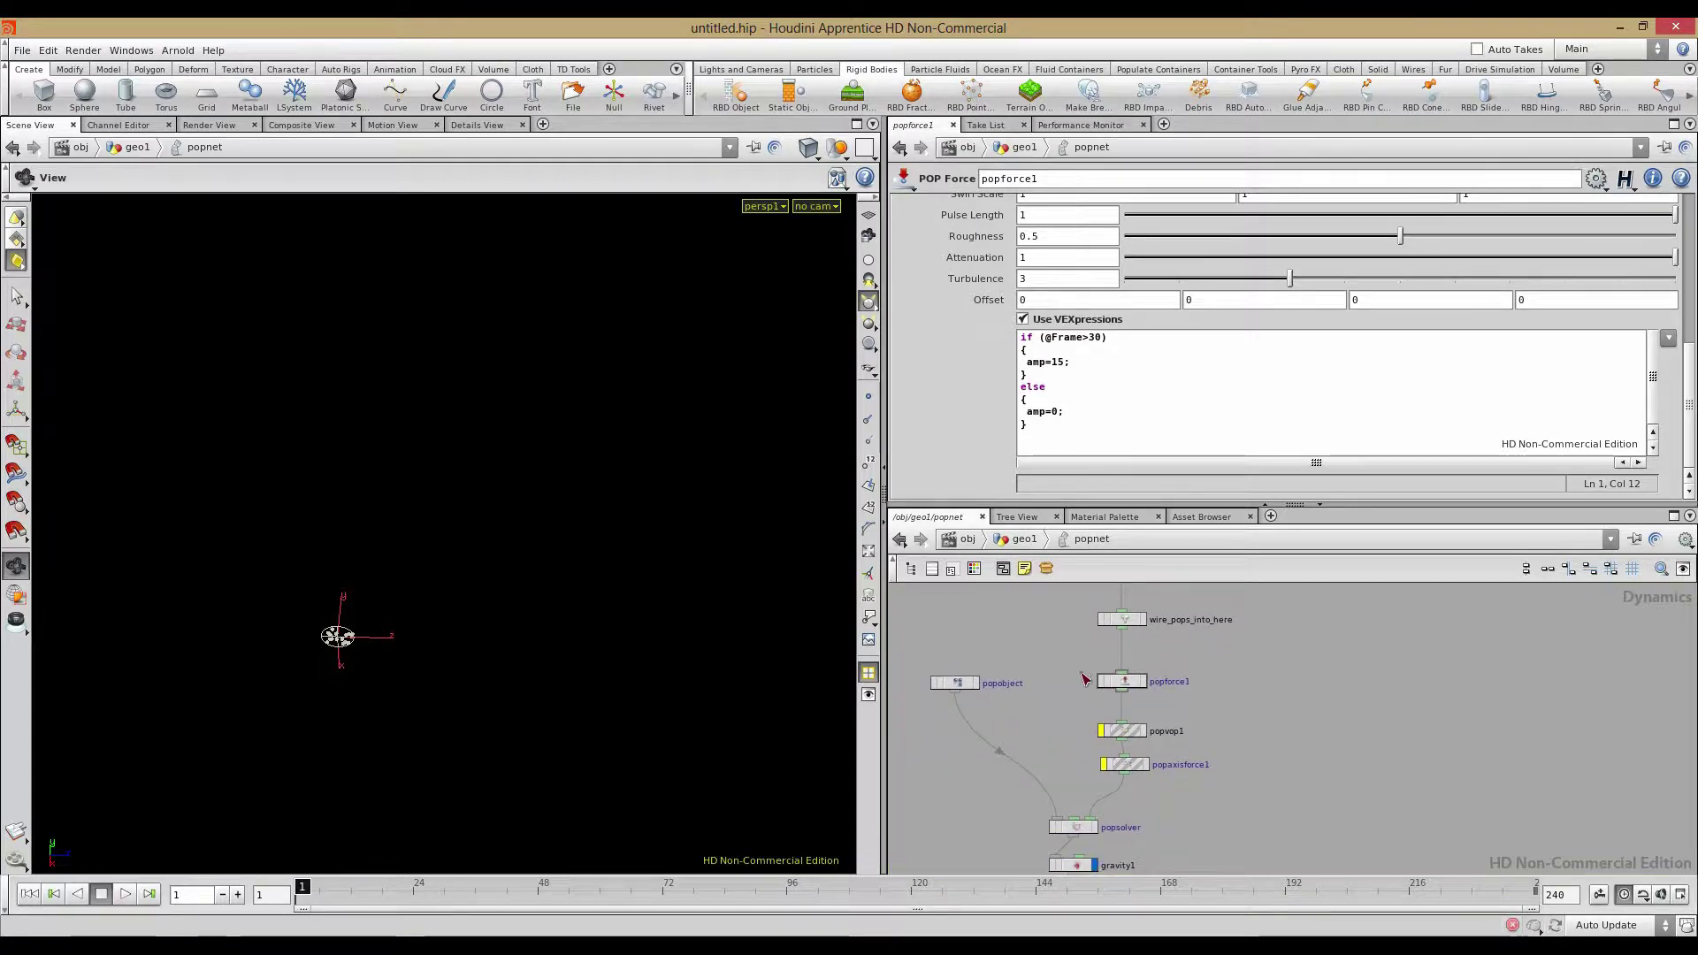
# Delete the popvop1 and popaxisforce1 nodes from the chain, and undo the accidental deletion of popforce1
pyautogui.moveTo(1087, 721); pyautogui.dragTo(1214, 783)
pyautogui.press('Delete')
pyautogui.moveTo(1145, 642); pyautogui.dragTo(1130, 741, button='middle')
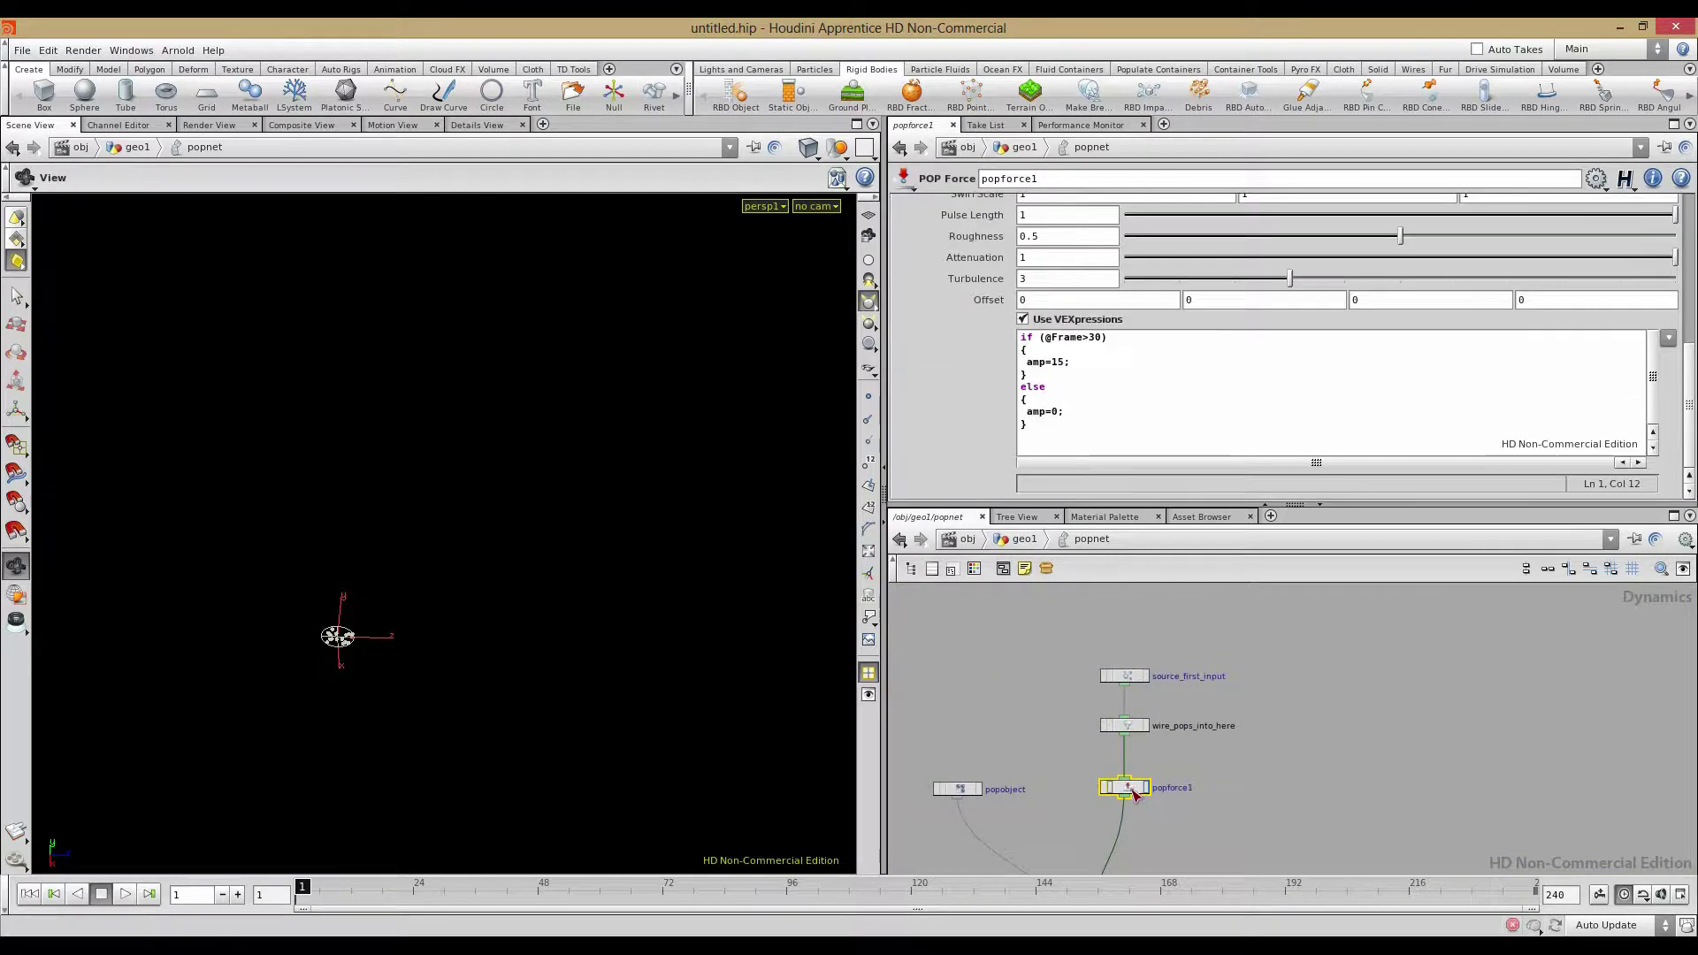
pyautogui.press('Delete')
pyautogui.hotkey('ctrl', 'z')
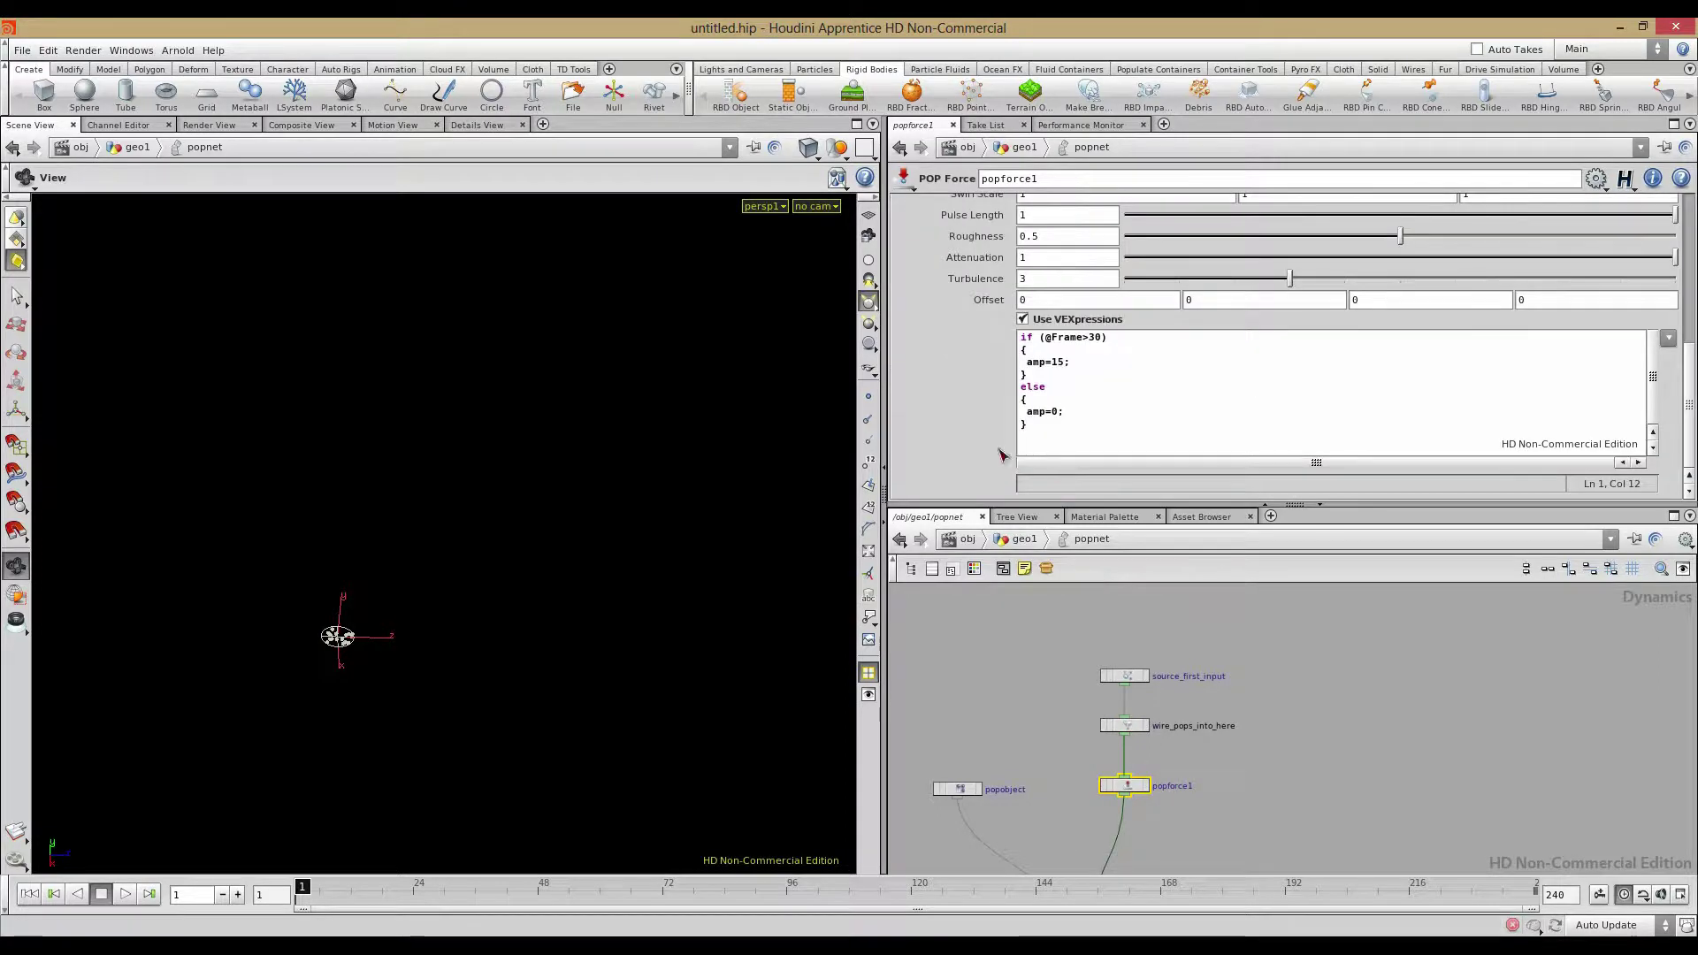
# Turn off VEXpressions for popforce1's force and set its Y force to 5, checking the result in playback
pyautogui.scroll(5, 985, 360)
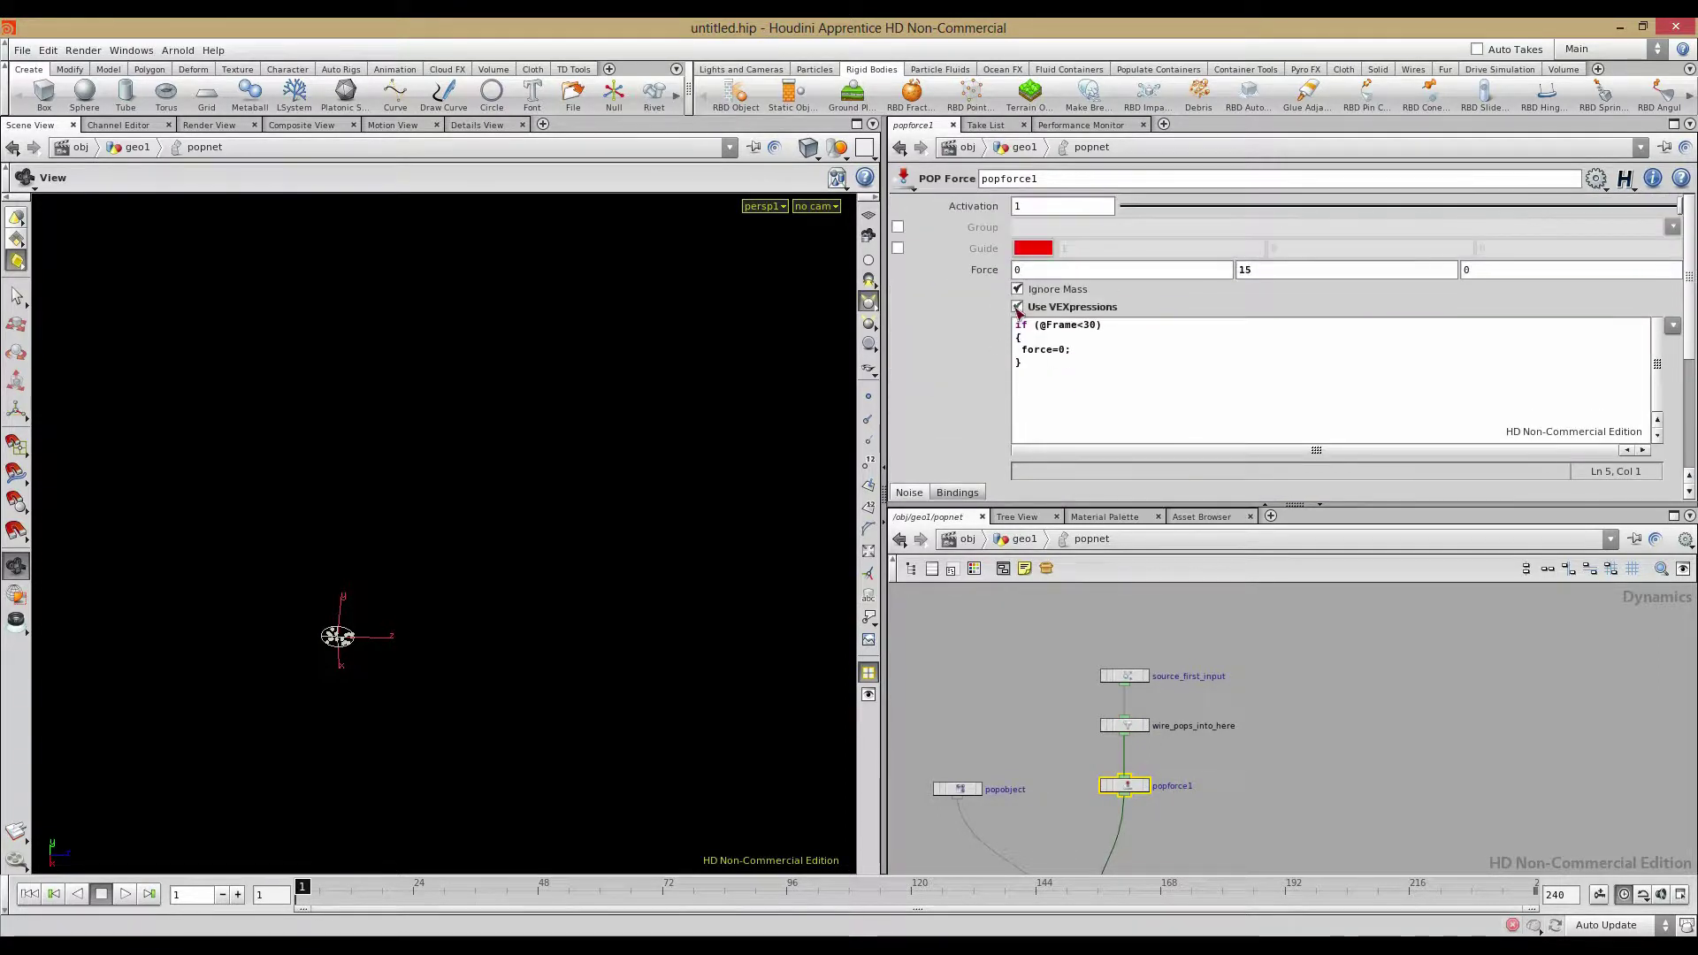
pyautogui.click(1017, 307)
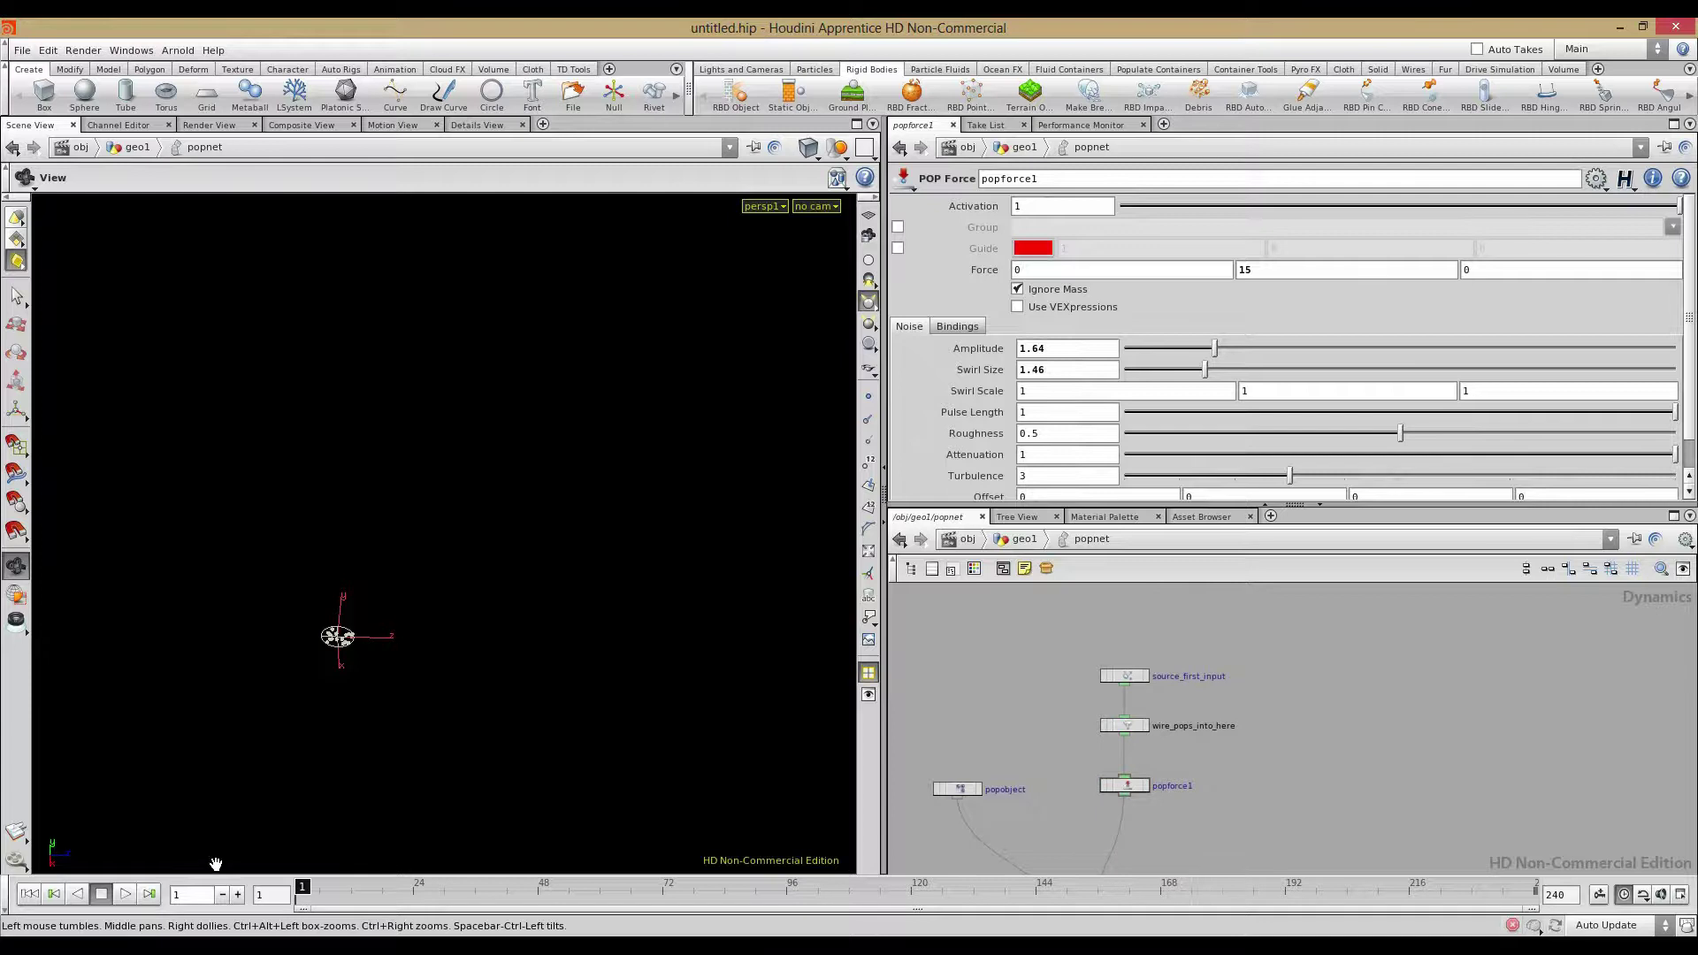
pyautogui.moveTo(1282, 269); pyautogui.dragTo(1149, 311)
pyautogui.write('5')
pyautogui.press('Return')
pyautogui.click(106, 895)
pyautogui.click(119, 896)
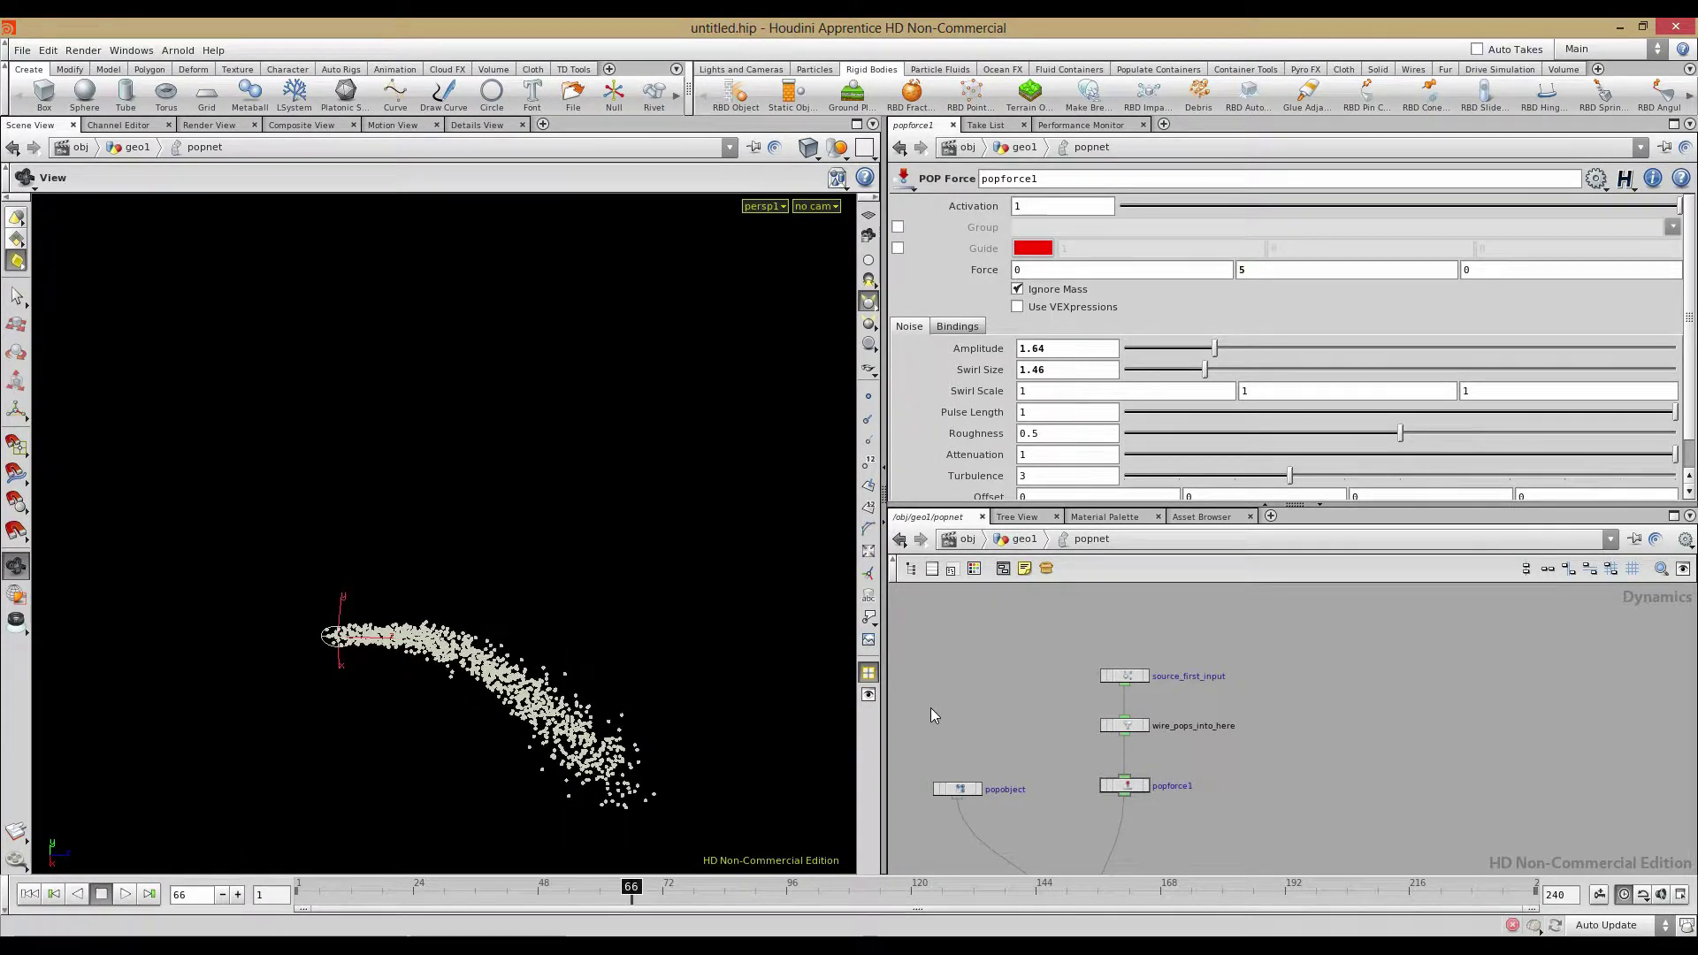
# Add a POP Replicate node and insert it between popforce1 and popsolver
pyautogui.moveTo(1021, 741); pyautogui.dragTo(1035, 620, button='middle')
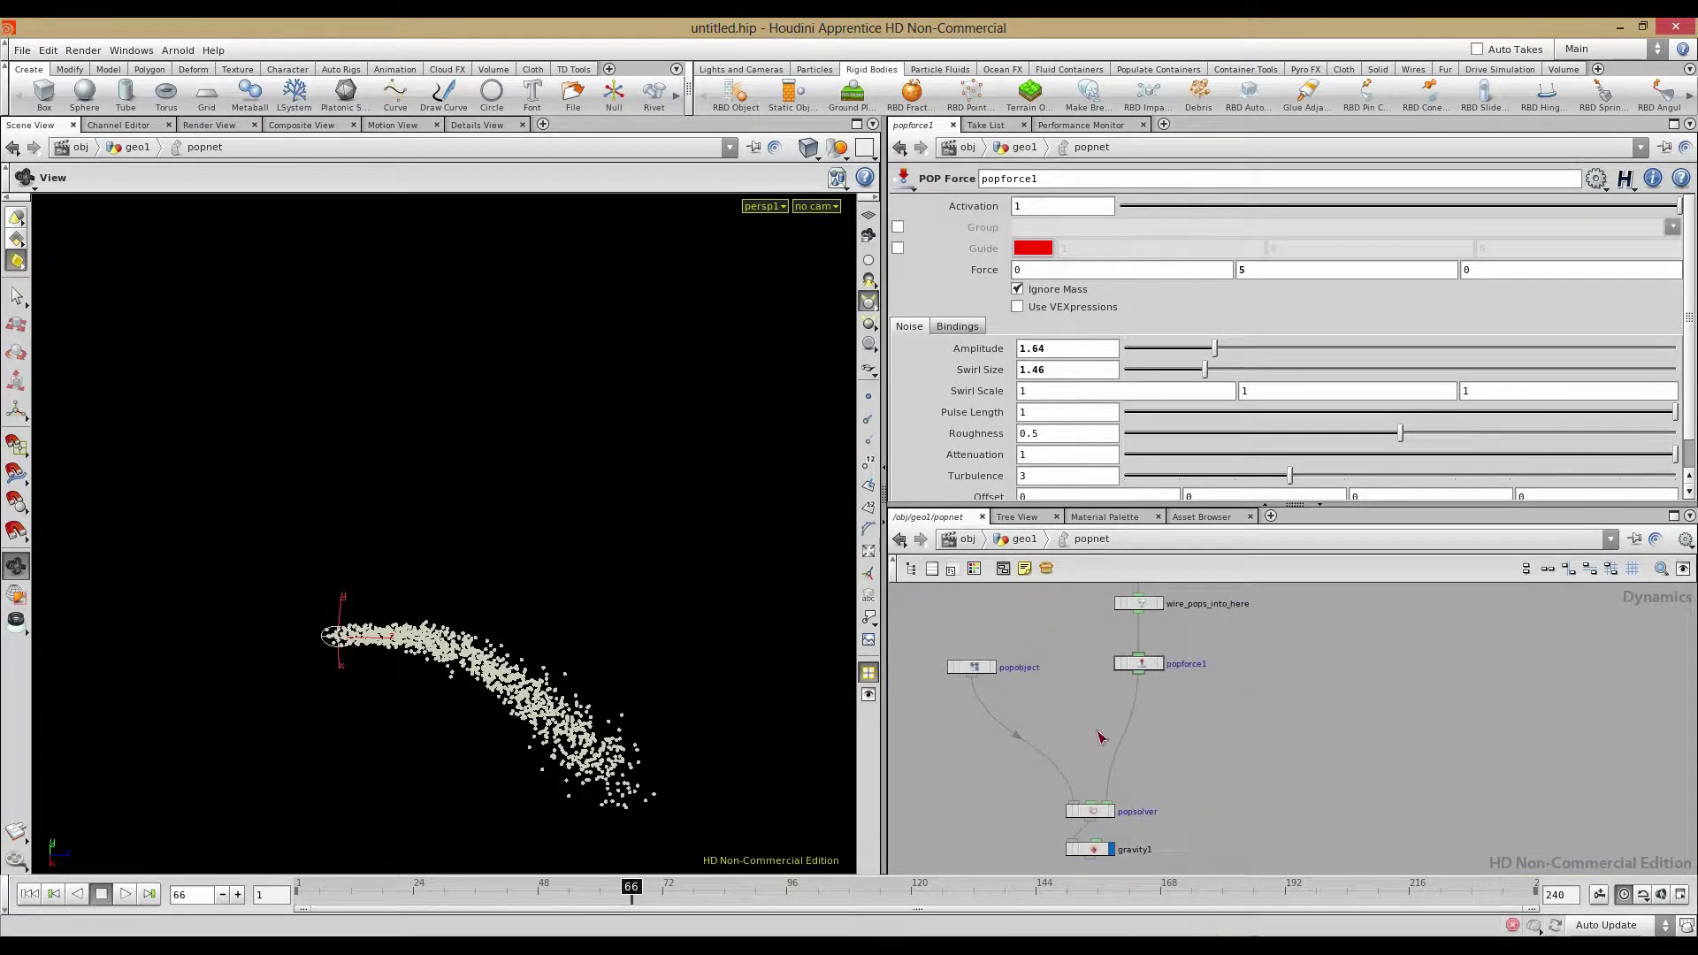
pyautogui.press('Tab')
pyautogui.write('POP')
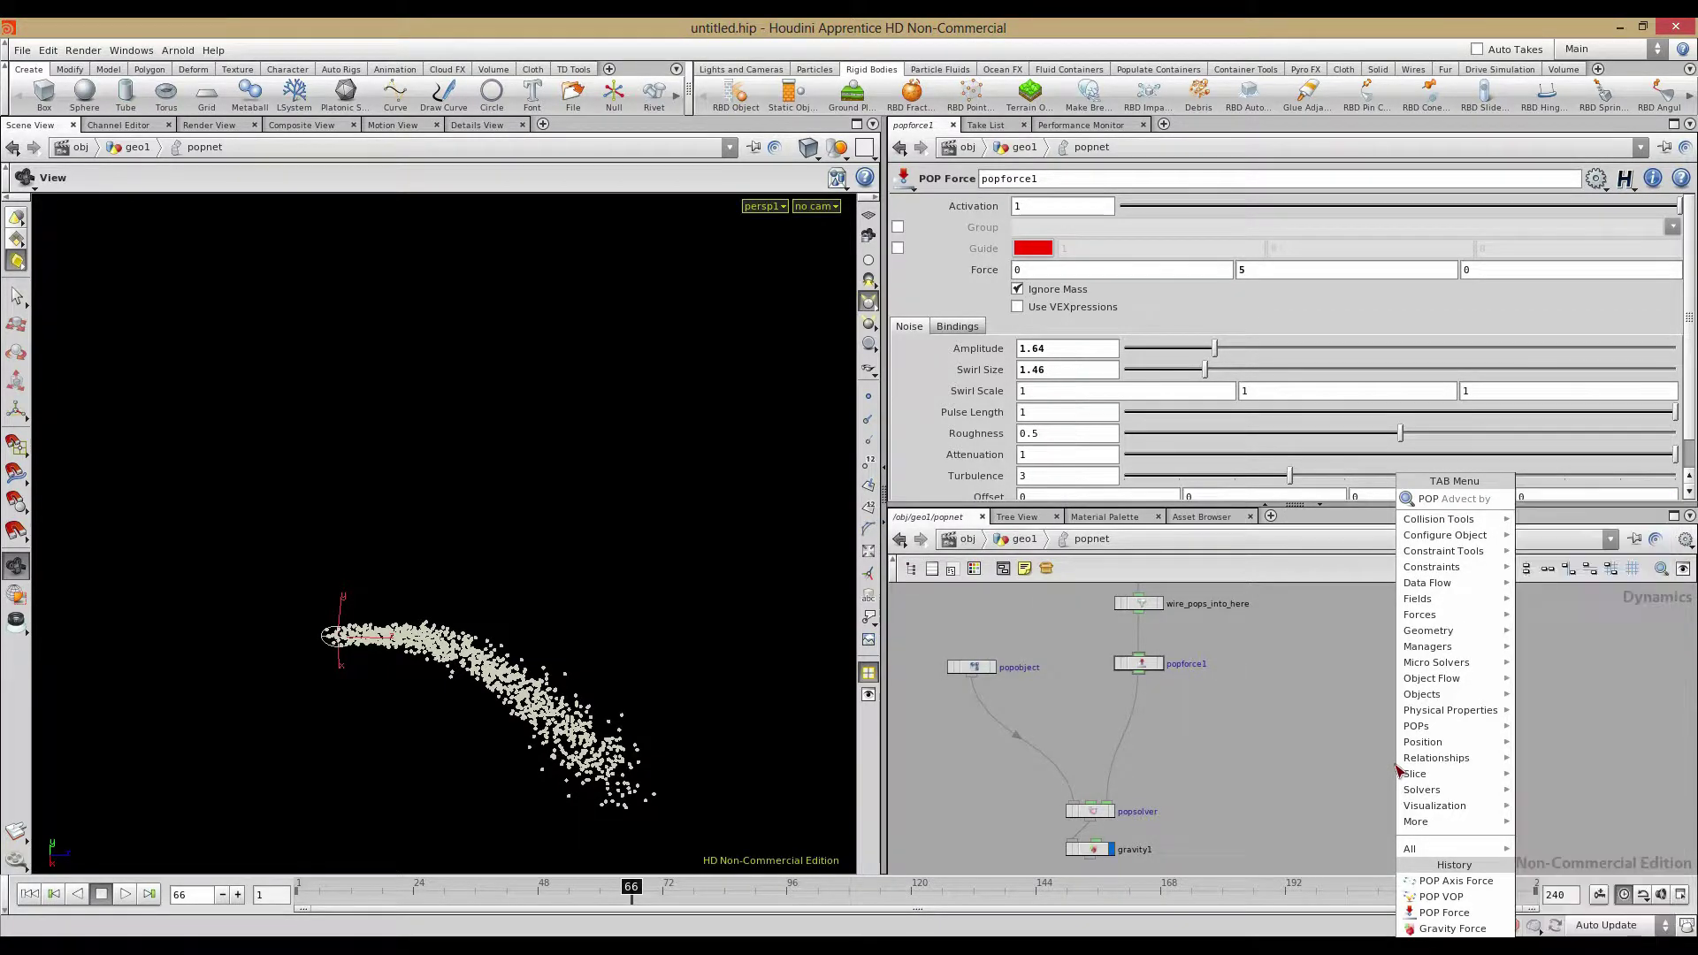
pyautogui.press('Return')
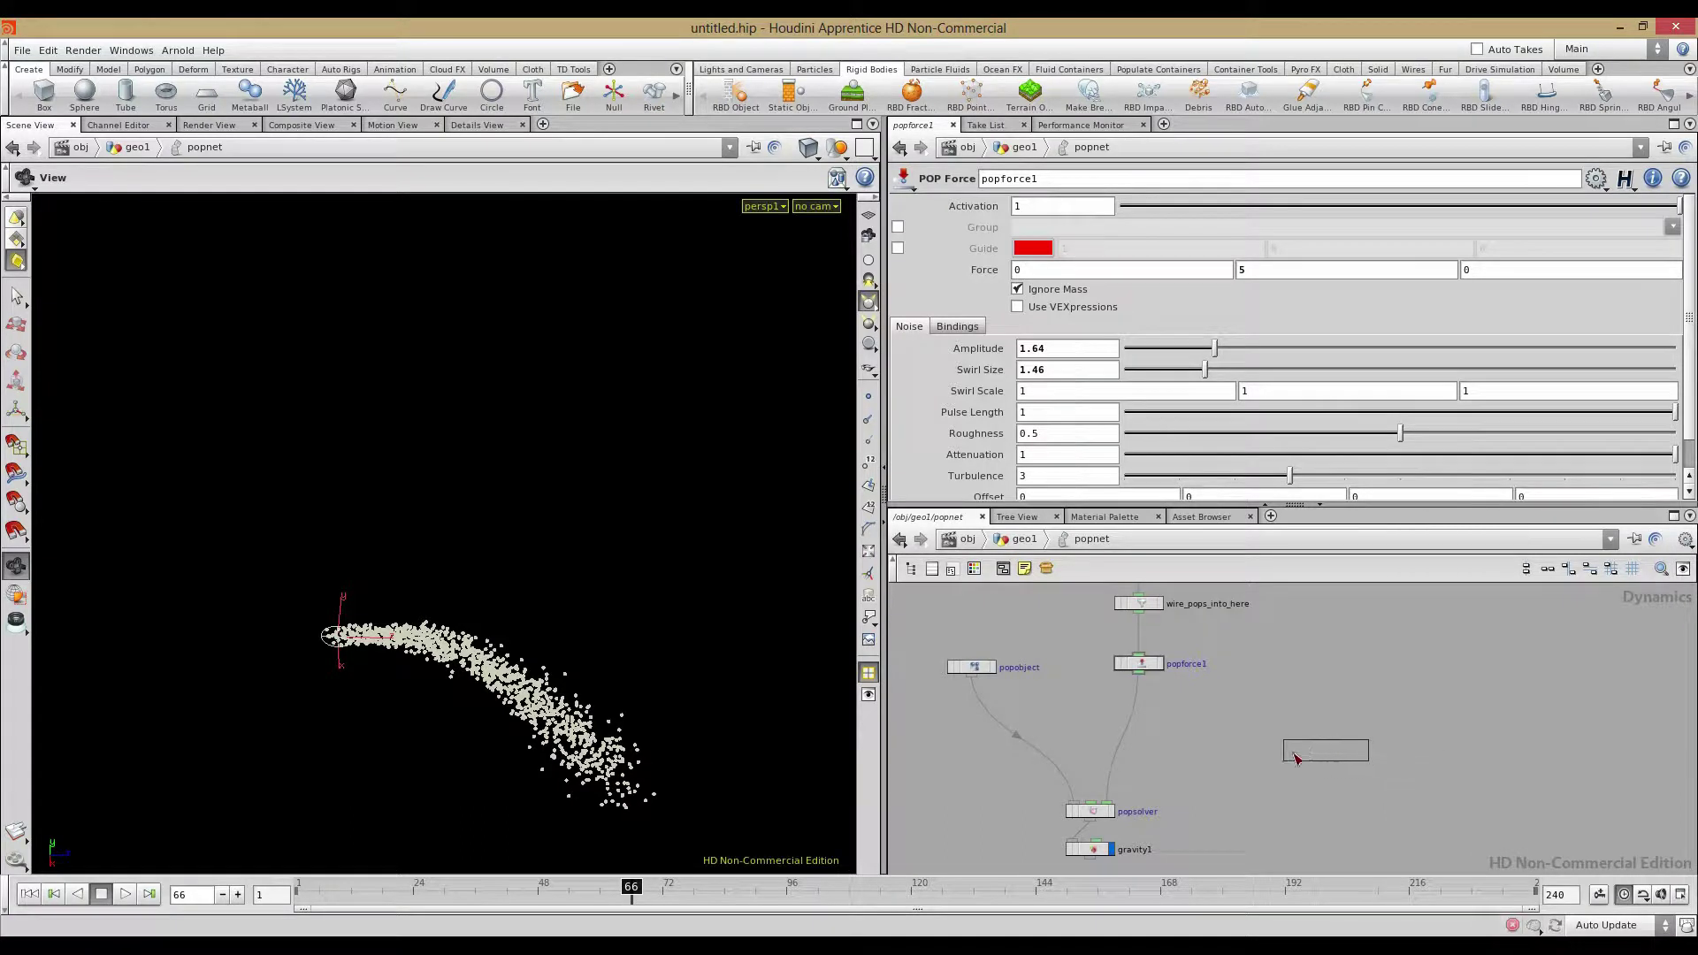
pyautogui.click(1274, 708)
pyautogui.scroll(5, 1260, 683)
pyautogui.moveTo(1300, 680); pyautogui.dragTo(1280, 548, button='middle')
pyautogui.moveTo(1340, 764); pyautogui.dragTo(1080, 648)
pyautogui.scroll(-1, 1159, 737)
pyautogui.scroll(-1, 1163, 743)
pyautogui.moveTo(1162, 743); pyautogui.dragTo(1443, 870, button='middle')
pyautogui.scroll(-3, 1366, 687)
pyautogui.moveTo(1363, 755); pyautogui.dragTo(1238, 780)
# Set popreplicate1's Impulse Activation to 0 and its Const. Birth Rate to 50
pyautogui.moveTo(469, 635); pyautogui.dragTo(401, 456)
pyautogui.moveTo(402, 456); pyautogui.dragTo(400, 477, button='right')
pyautogui.moveTo(505, 684); pyautogui.dragTo(415, 672)
pyautogui.moveTo(389, 637); pyautogui.dragTo(332, 469, button='middle')
pyautogui.moveTo(323, 443); pyautogui.dragTo(300, 551, button='right')
pyautogui.moveTo(300, 551); pyautogui.dragTo(99, 648)
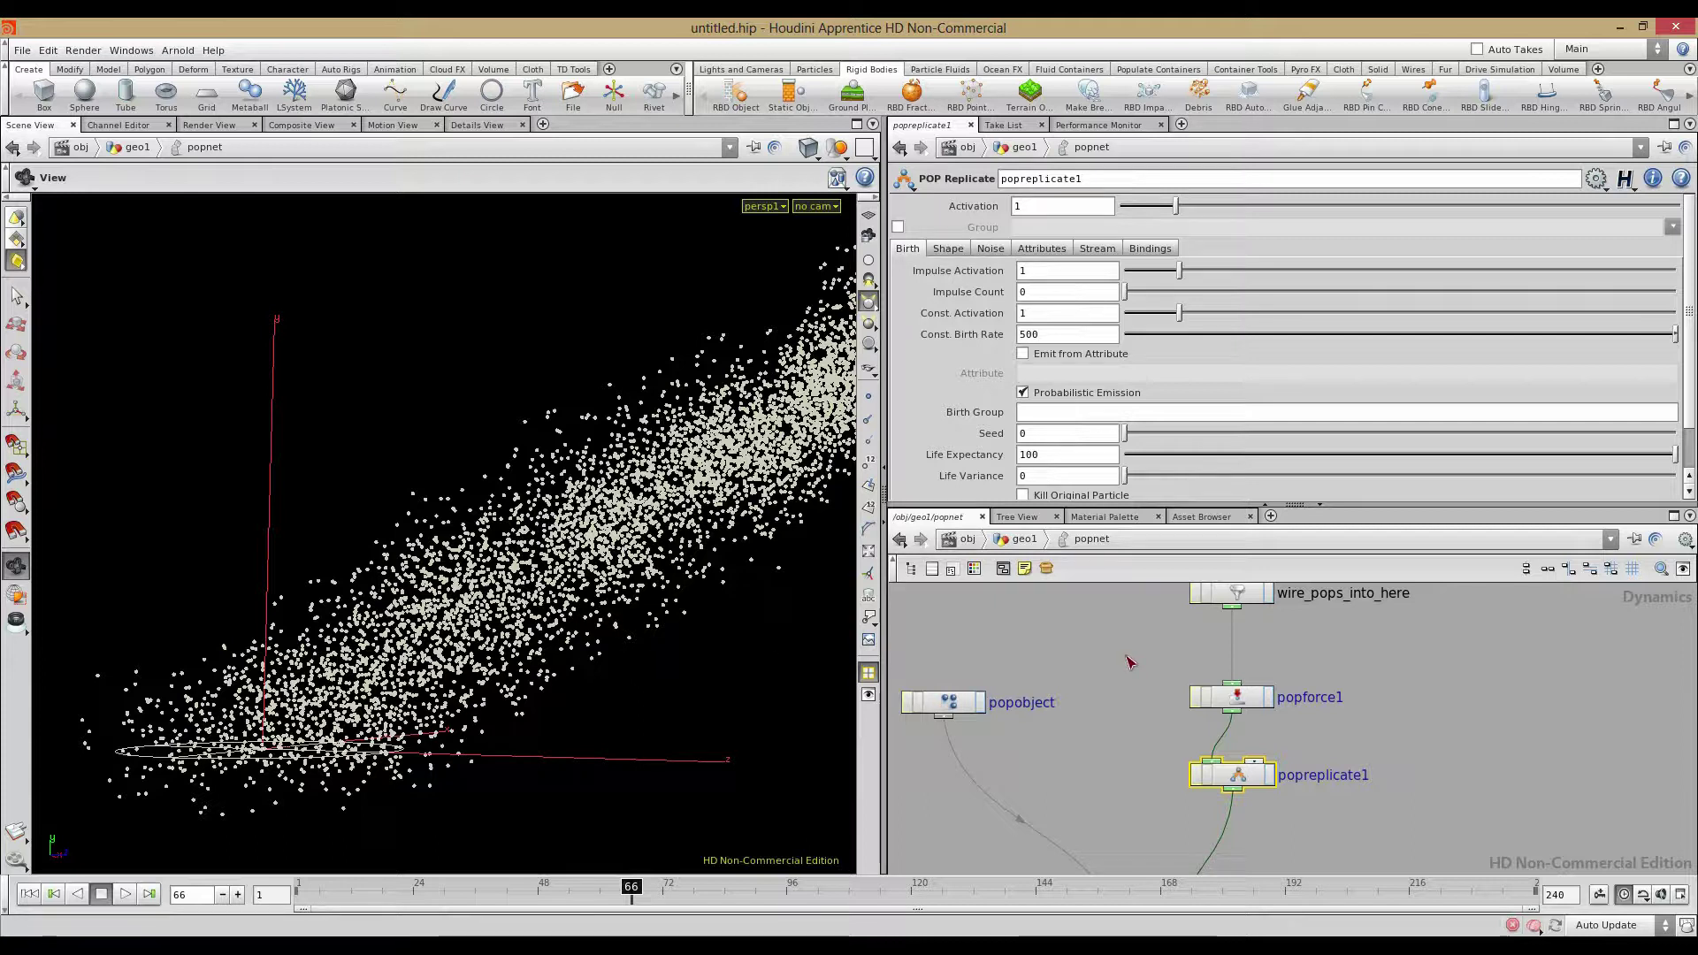
pyautogui.moveTo(1179, 336); pyautogui.dragTo(1265, 337)
pyautogui.moveTo(1568, 358); pyautogui.dragTo(1263, 341)
pyautogui.moveTo(1052, 337); pyautogui.dragTo(1442, 317, button='middle')
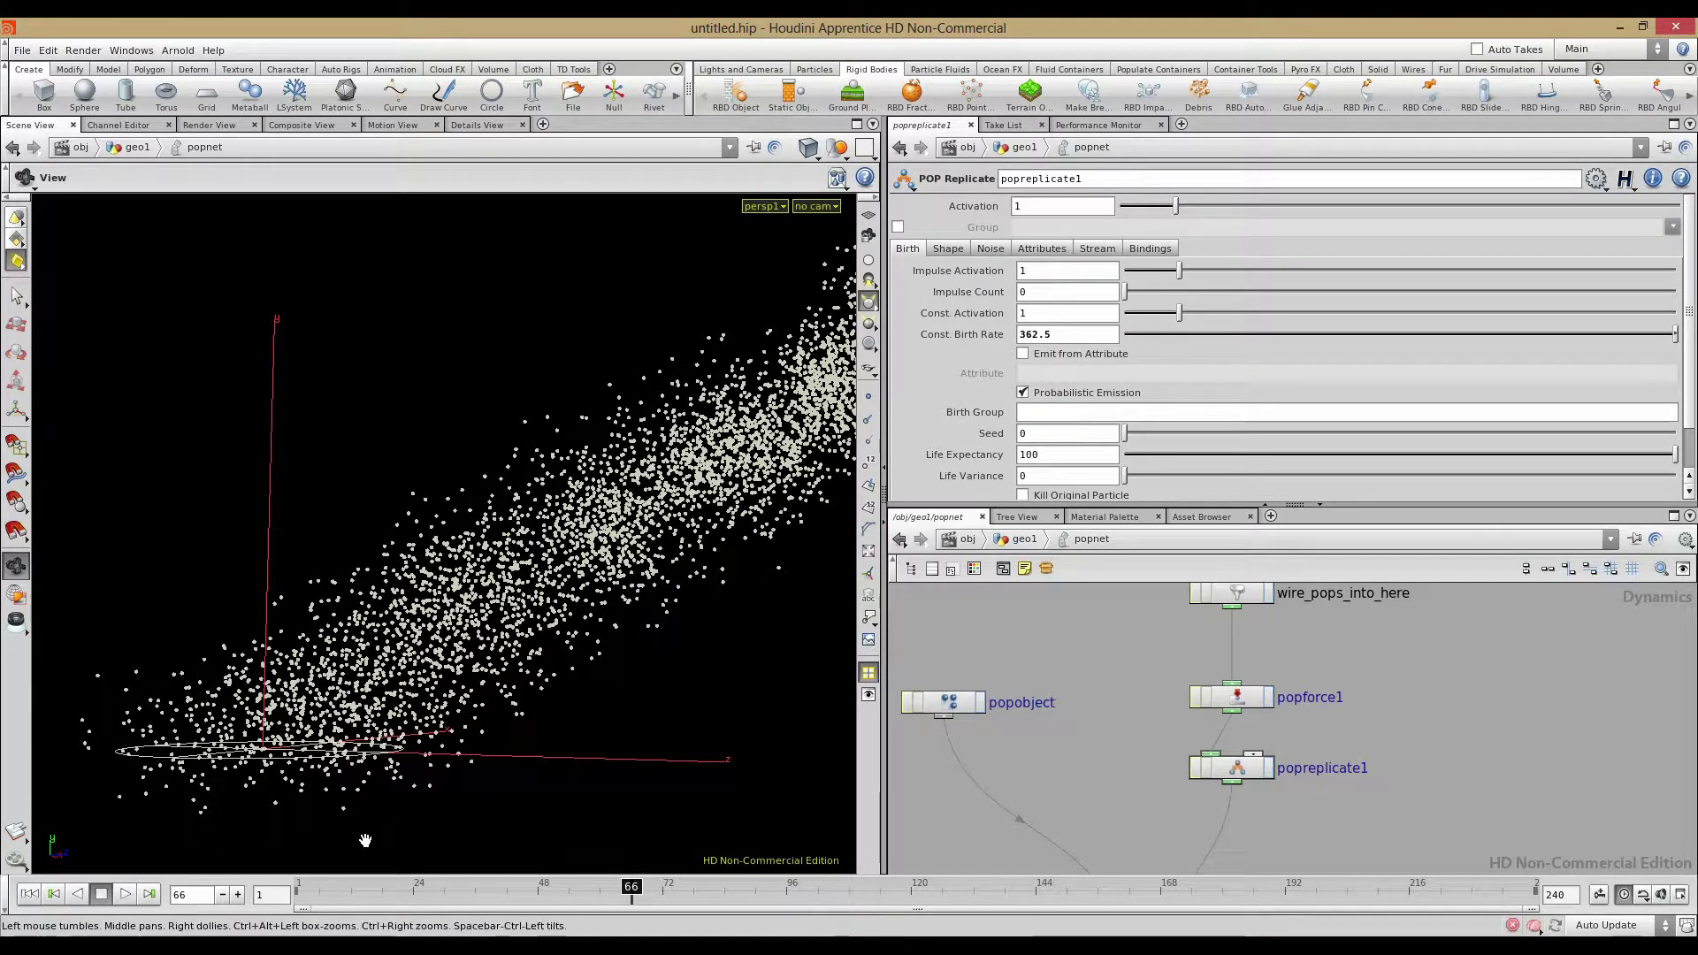
pyautogui.moveTo(1065, 334); pyautogui.dragTo(1093, 266, button='middle')
pyautogui.moveTo(1067, 335); pyautogui.dragTo(946, 326)
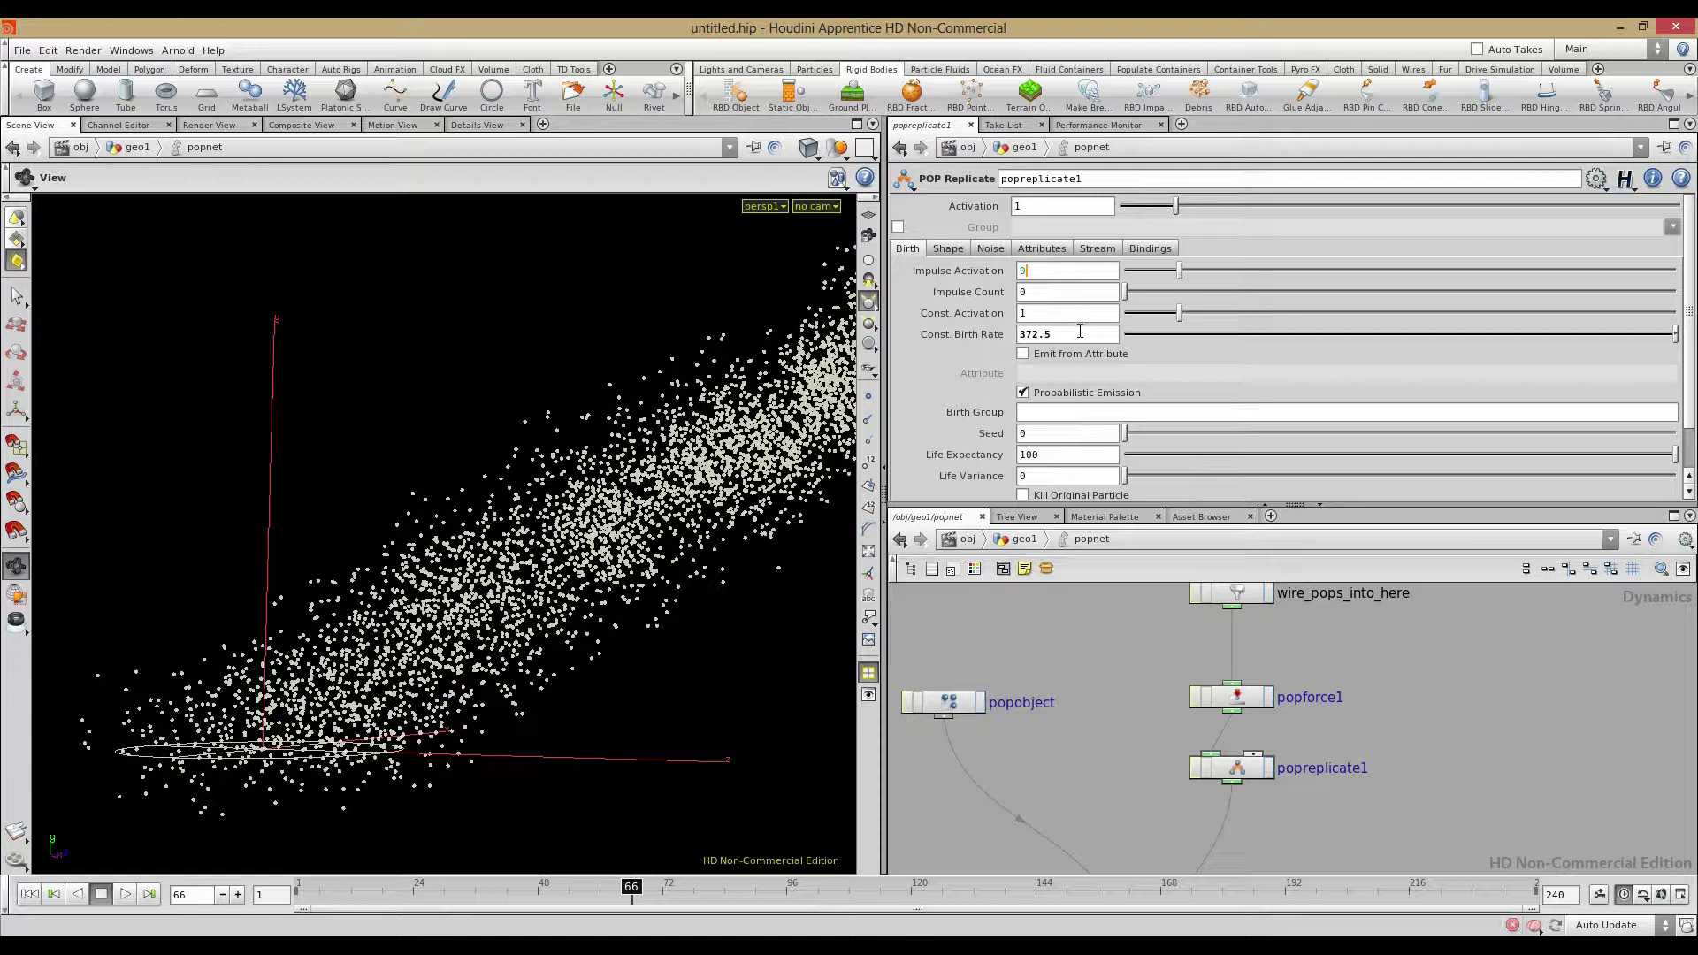
pyautogui.write('50')
pyautogui.press('Return')
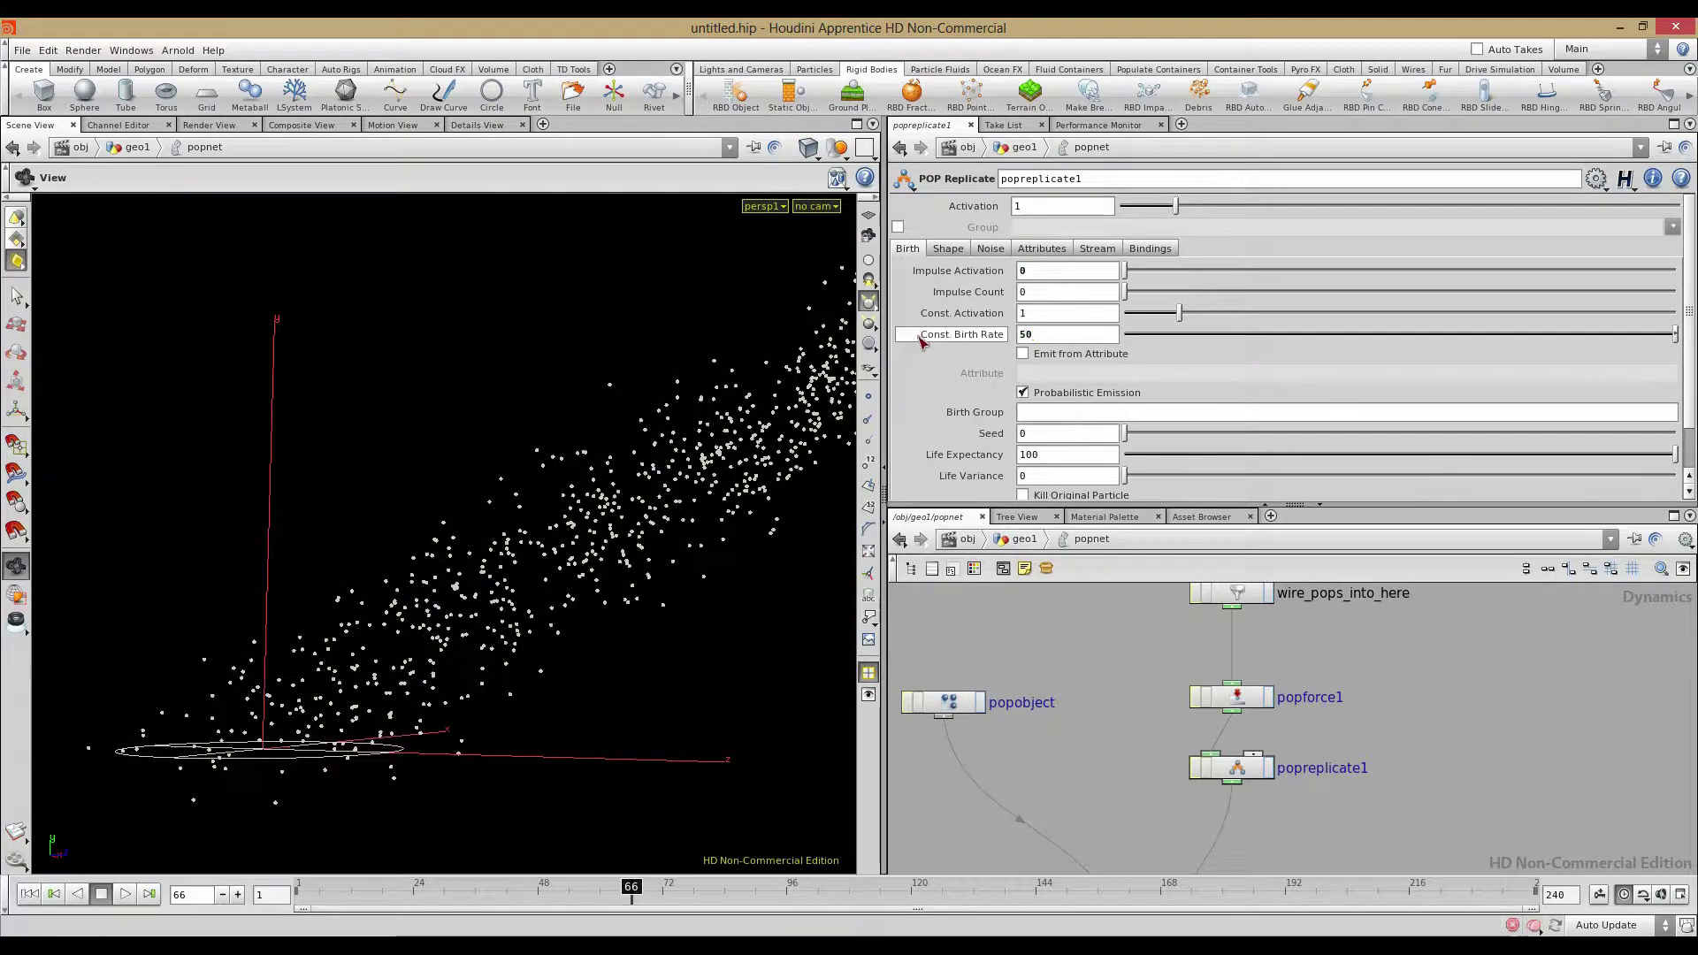
# Show popreplicate1's stream name setting and move the node farther below popforce1 in the network
pyautogui.scroll(2, 1066, 656)
pyautogui.scroll(-3, 1065, 656)
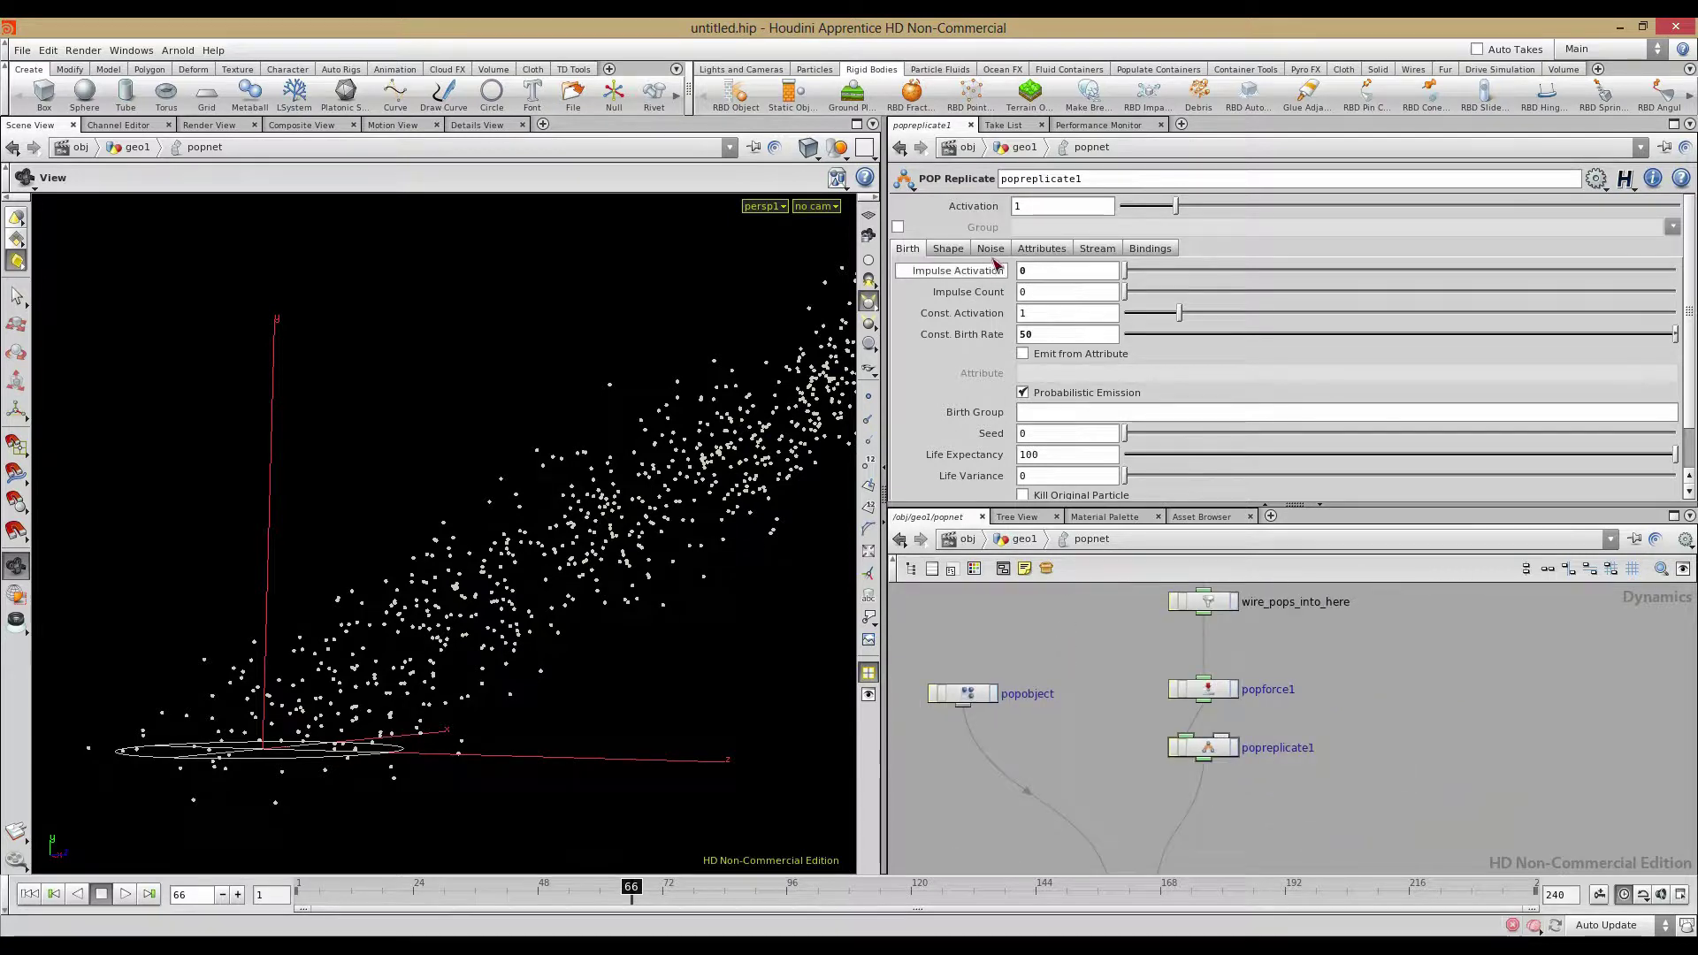
pyautogui.click(1097, 249)
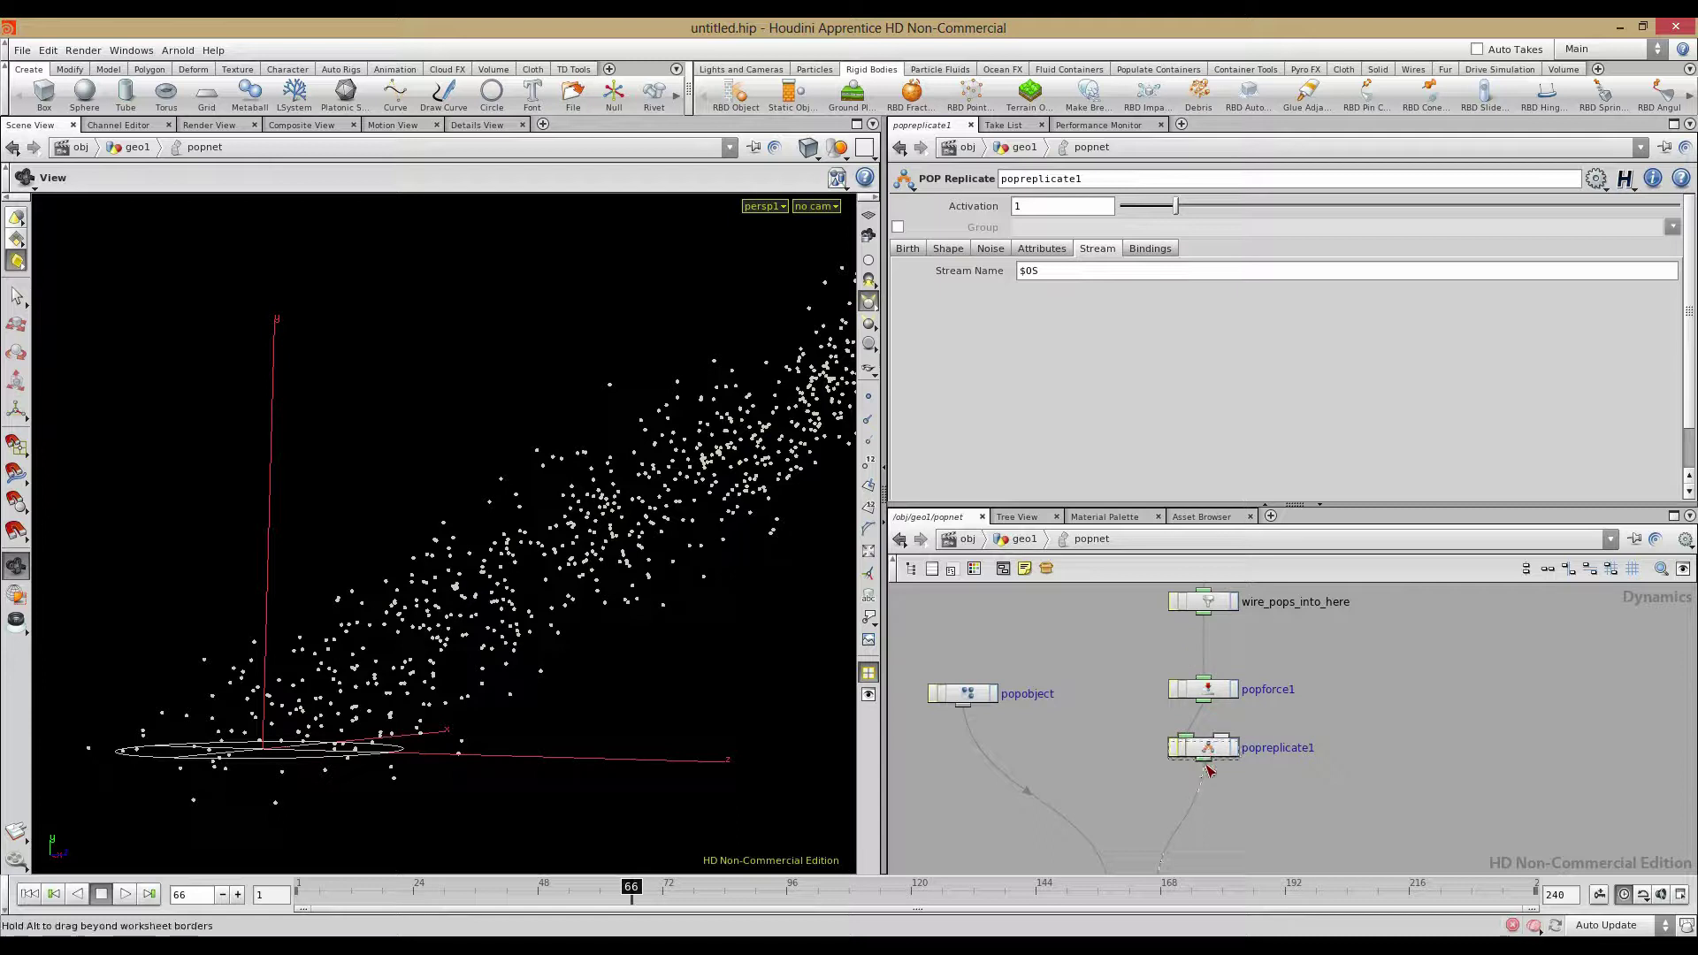
pyautogui.moveTo(1190, 734); pyautogui.dragTo(1191, 754)
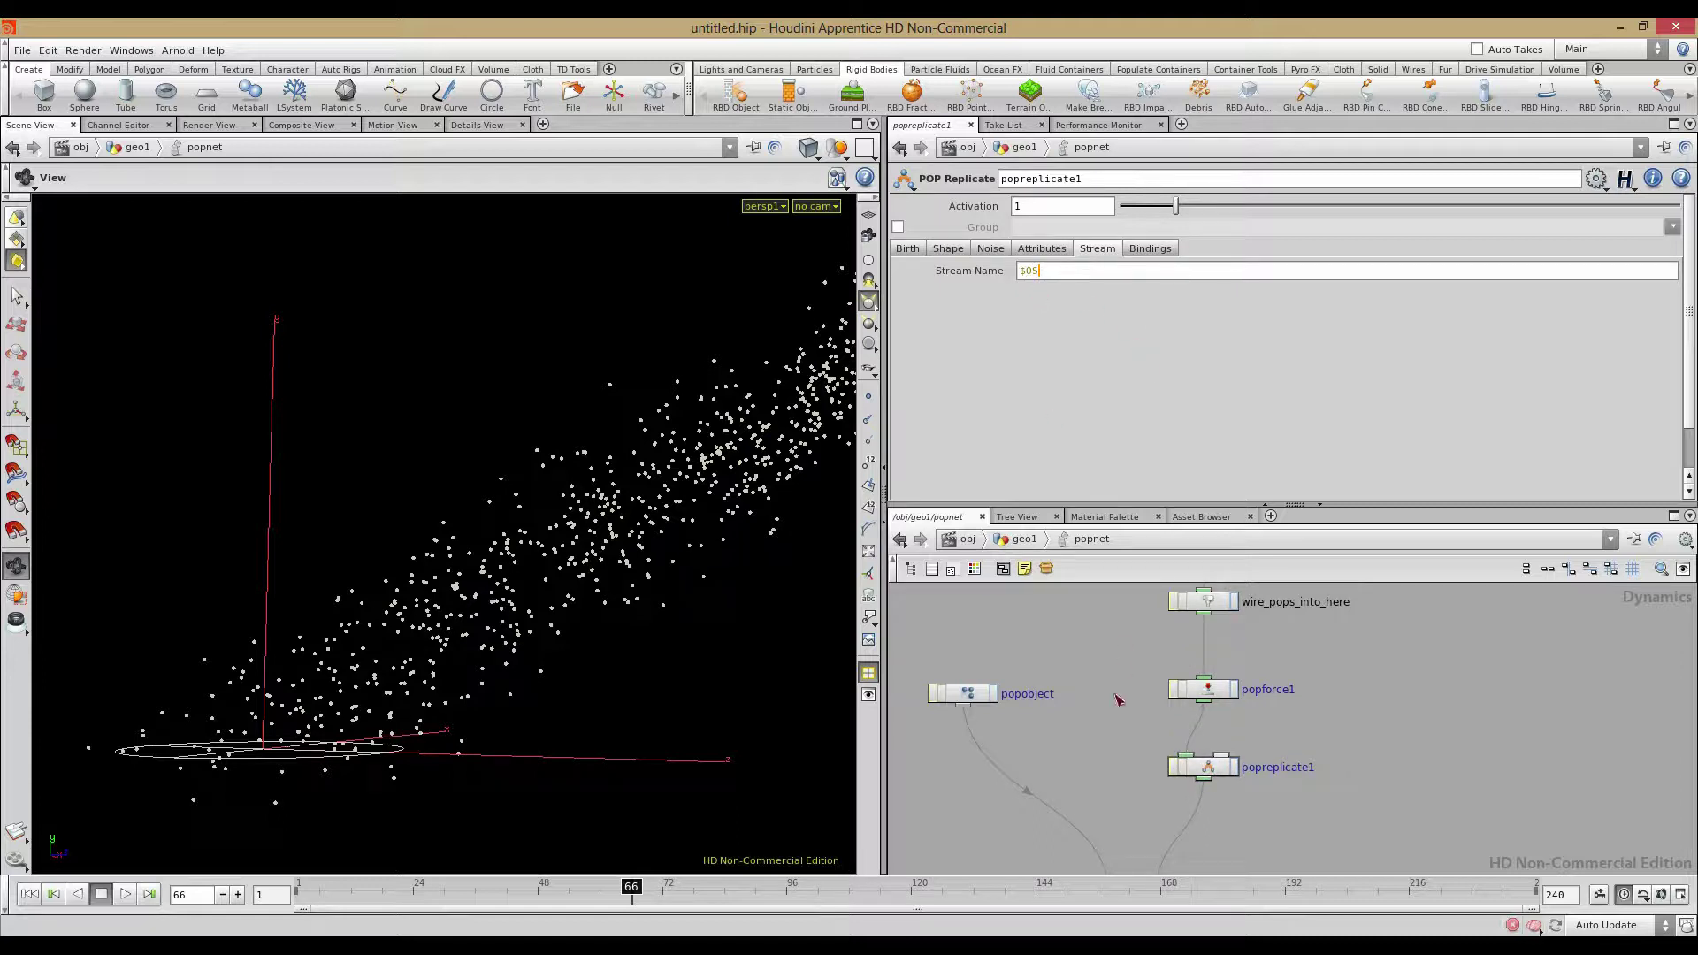
pyautogui.moveTo(1104, 787); pyautogui.dragTo(1072, 668, button='middle')
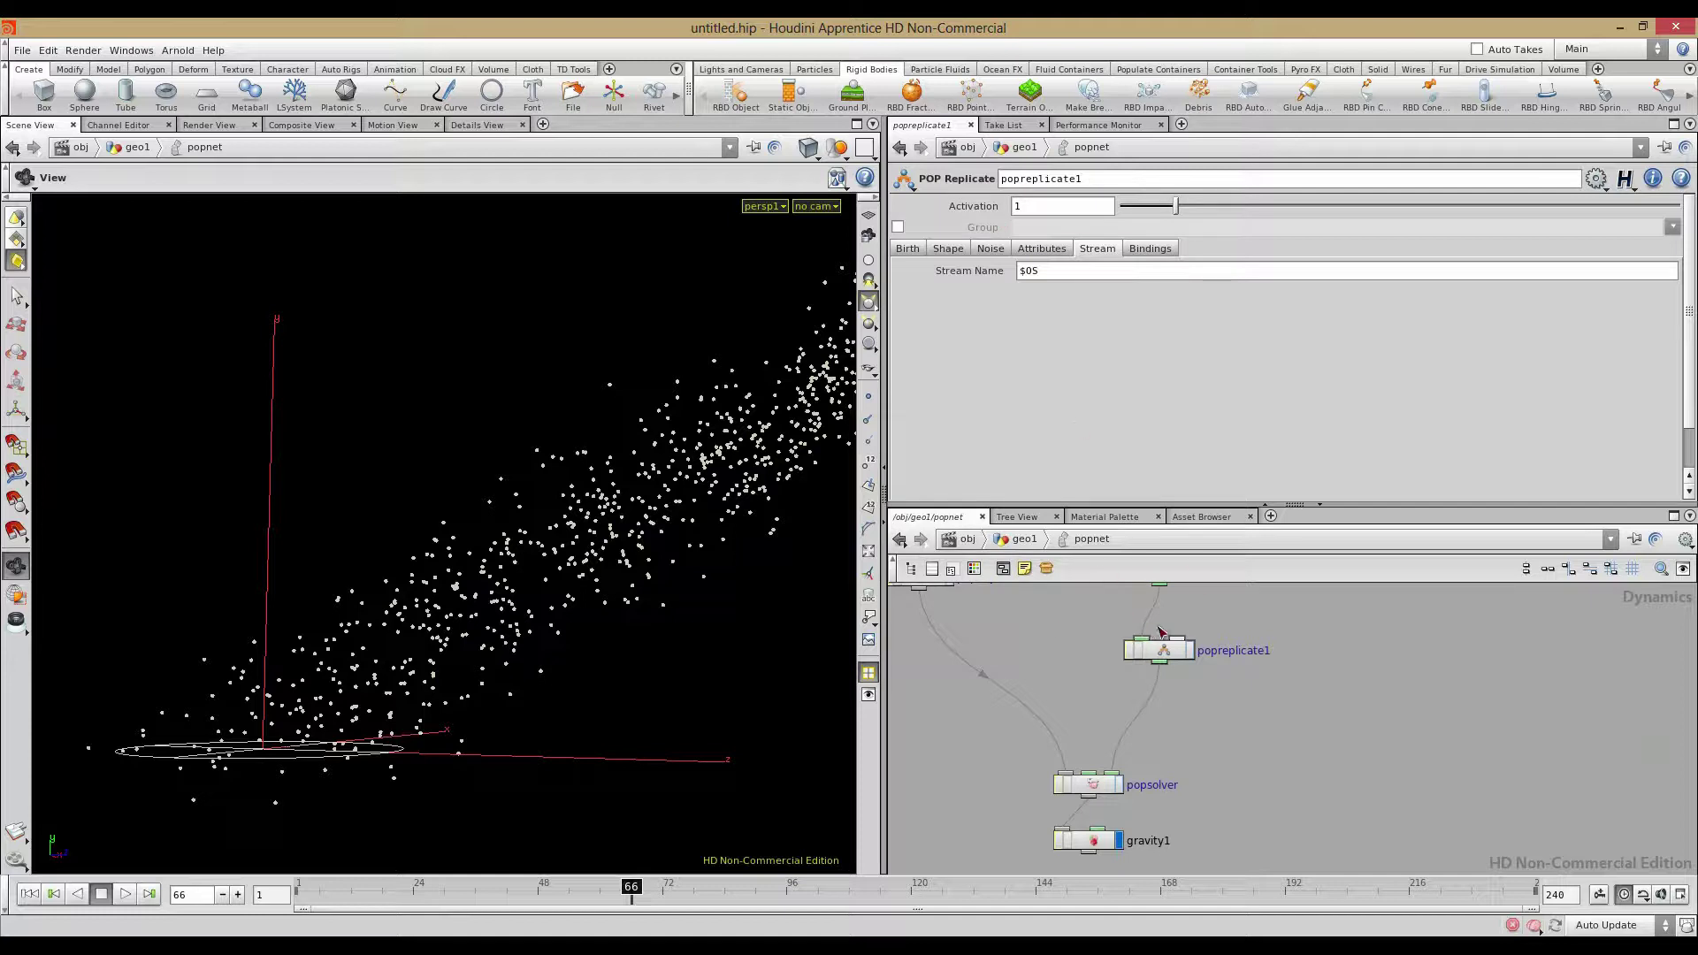
pyautogui.moveTo(1174, 662); pyautogui.dragTo(1174, 688)
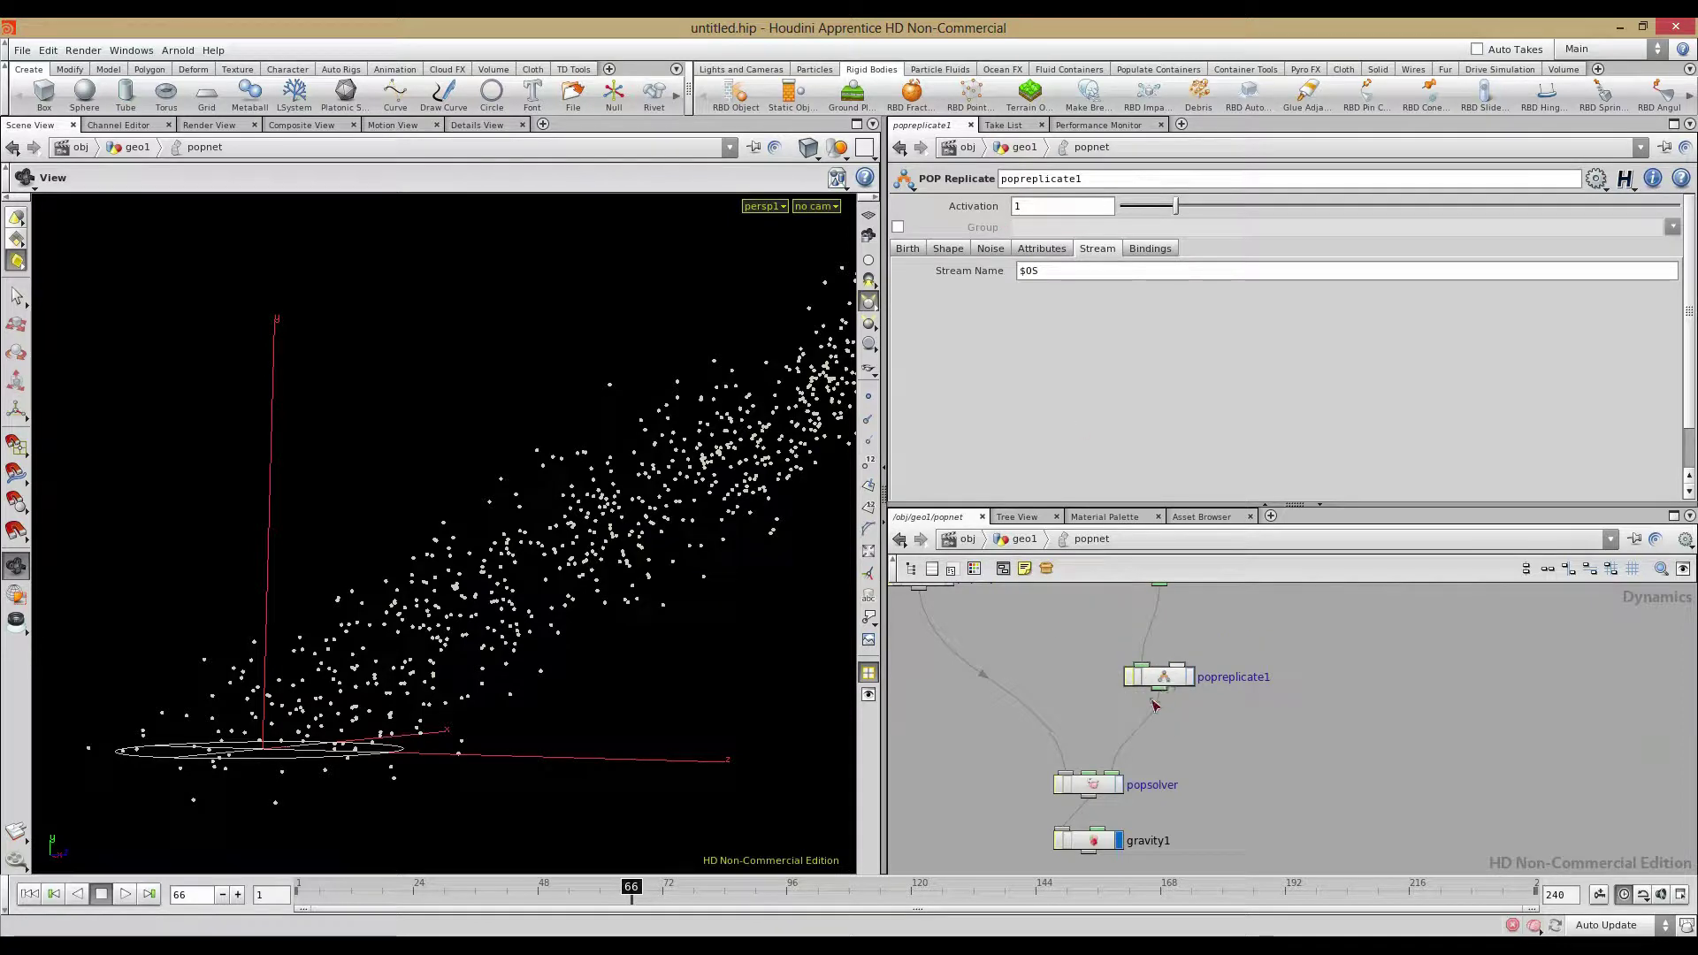
# Add a POP Color node between popreplicate1 and popsolver
pyautogui.click(1099, 784)
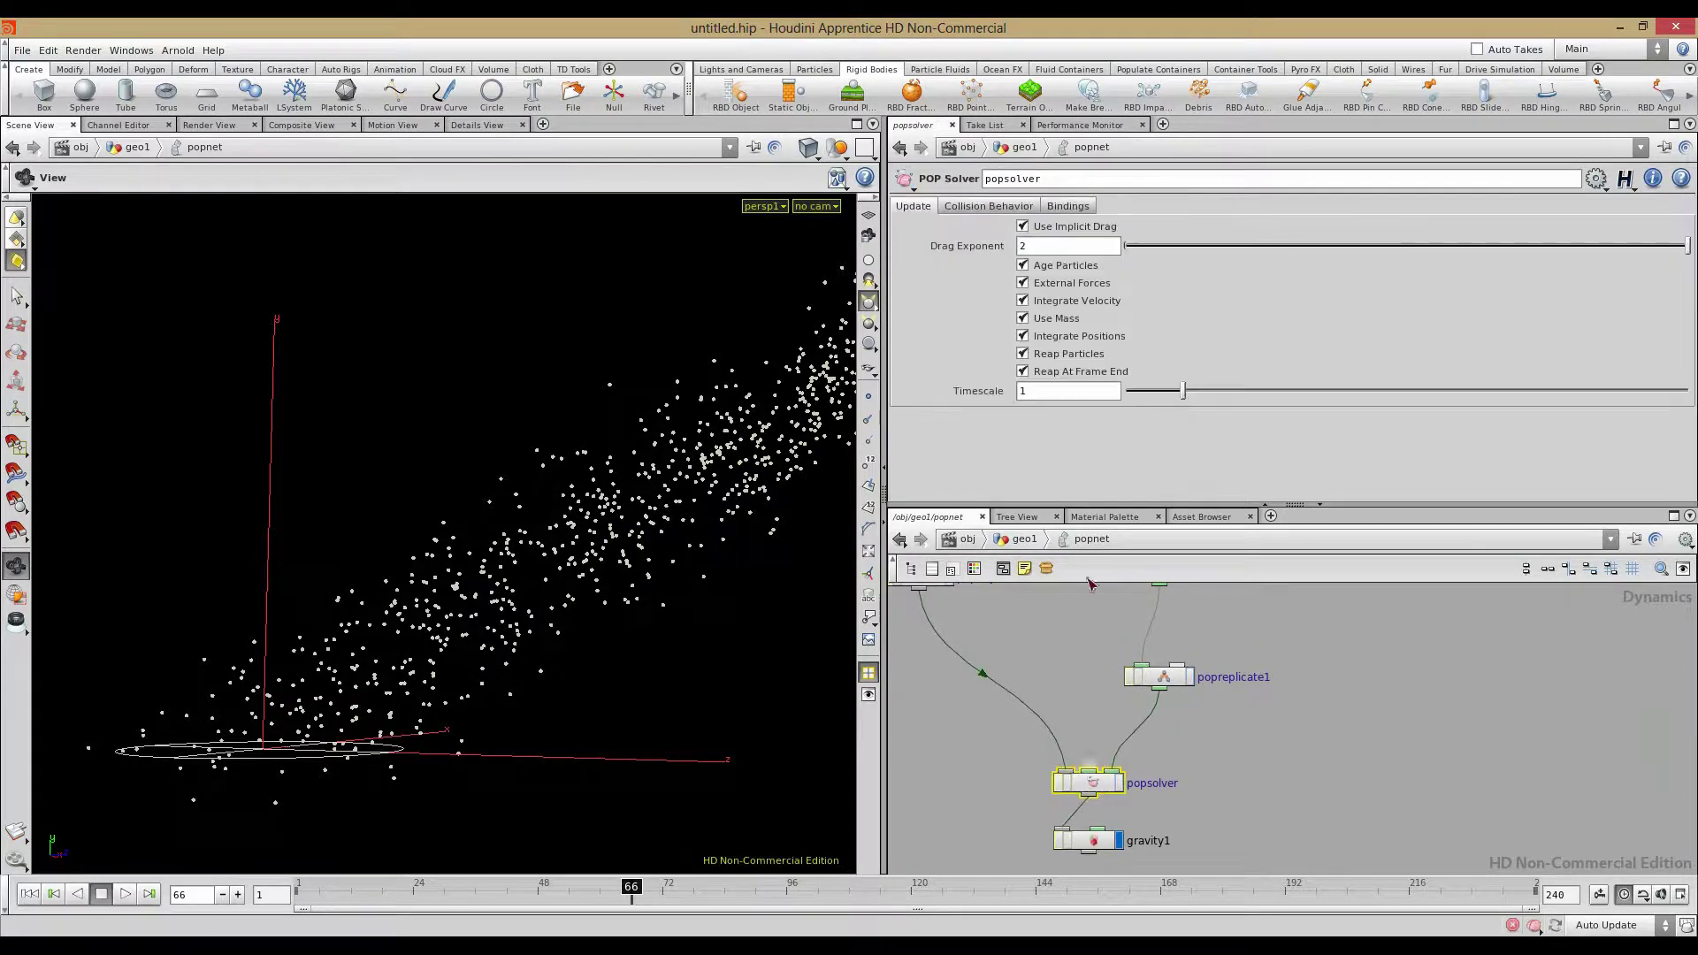
pyautogui.click(1083, 843)
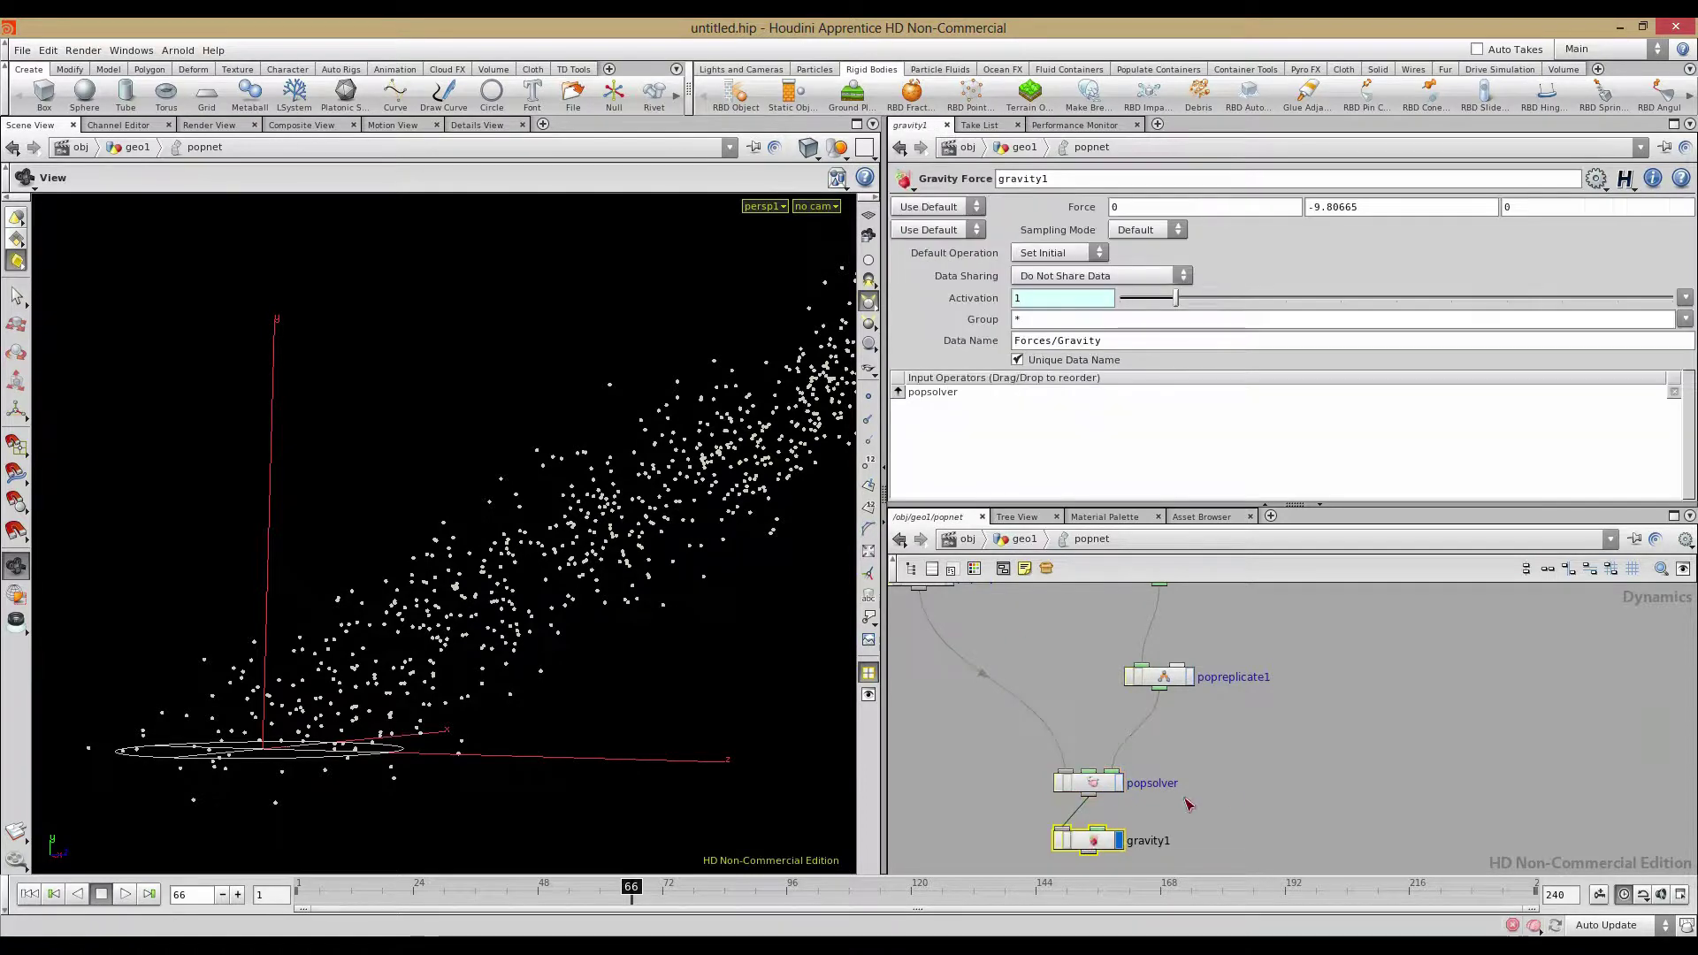
pyautogui.press('Tab')
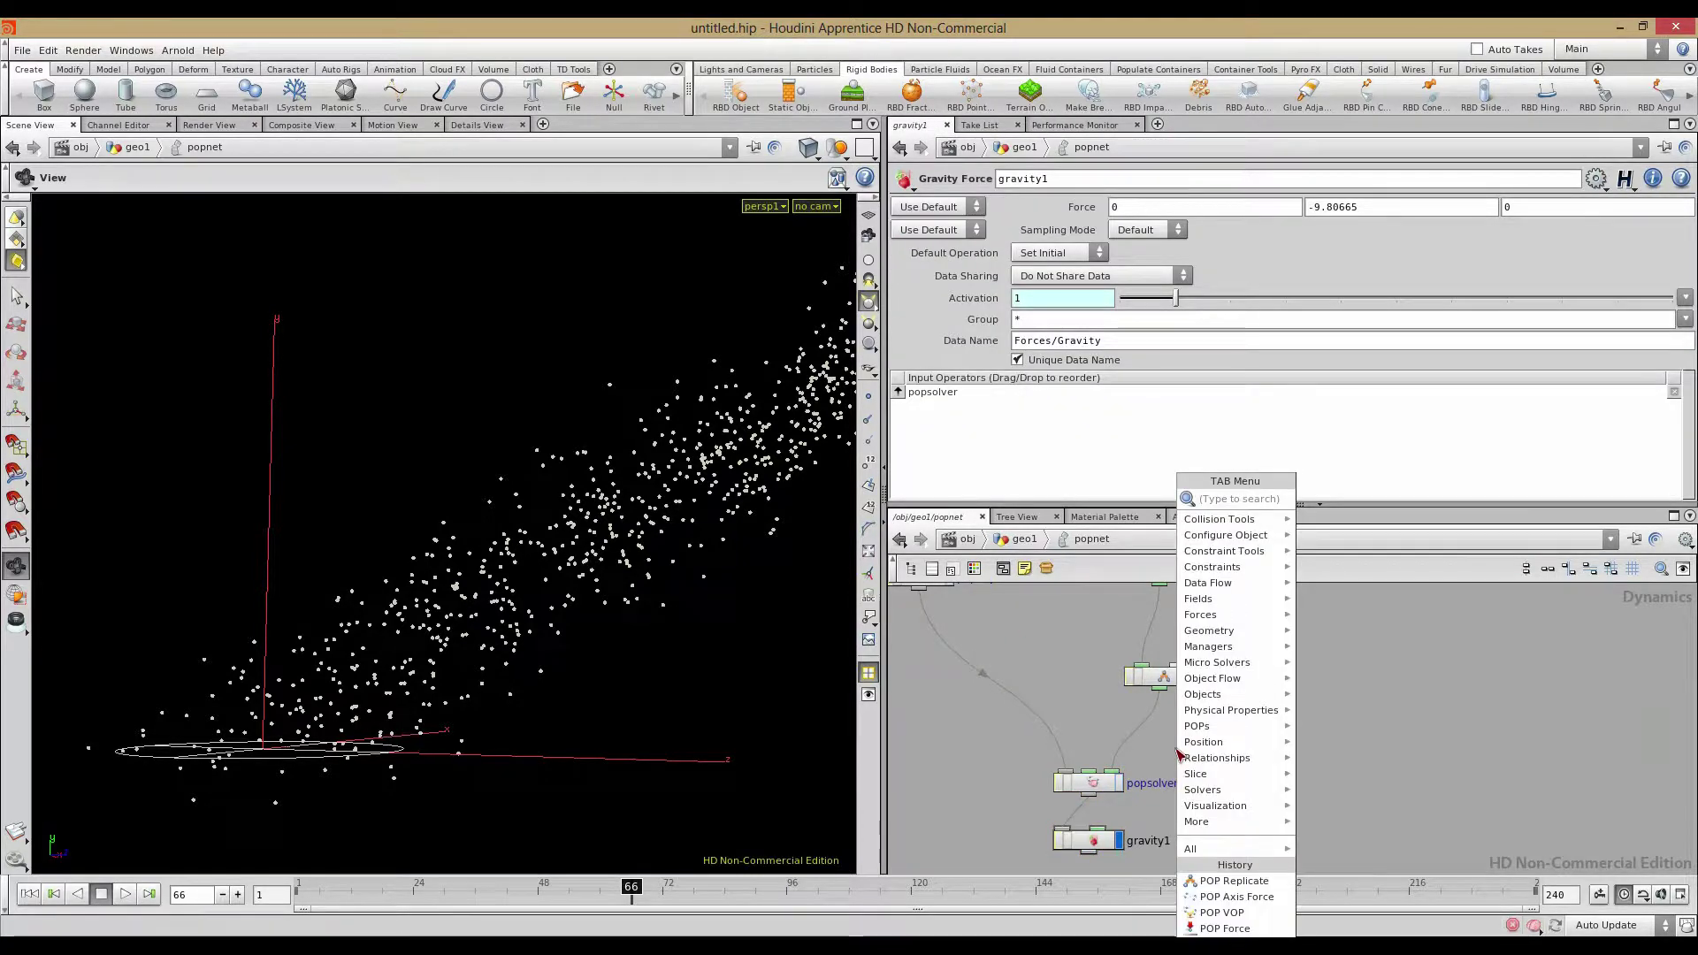
pyautogui.moveTo(1234, 615)
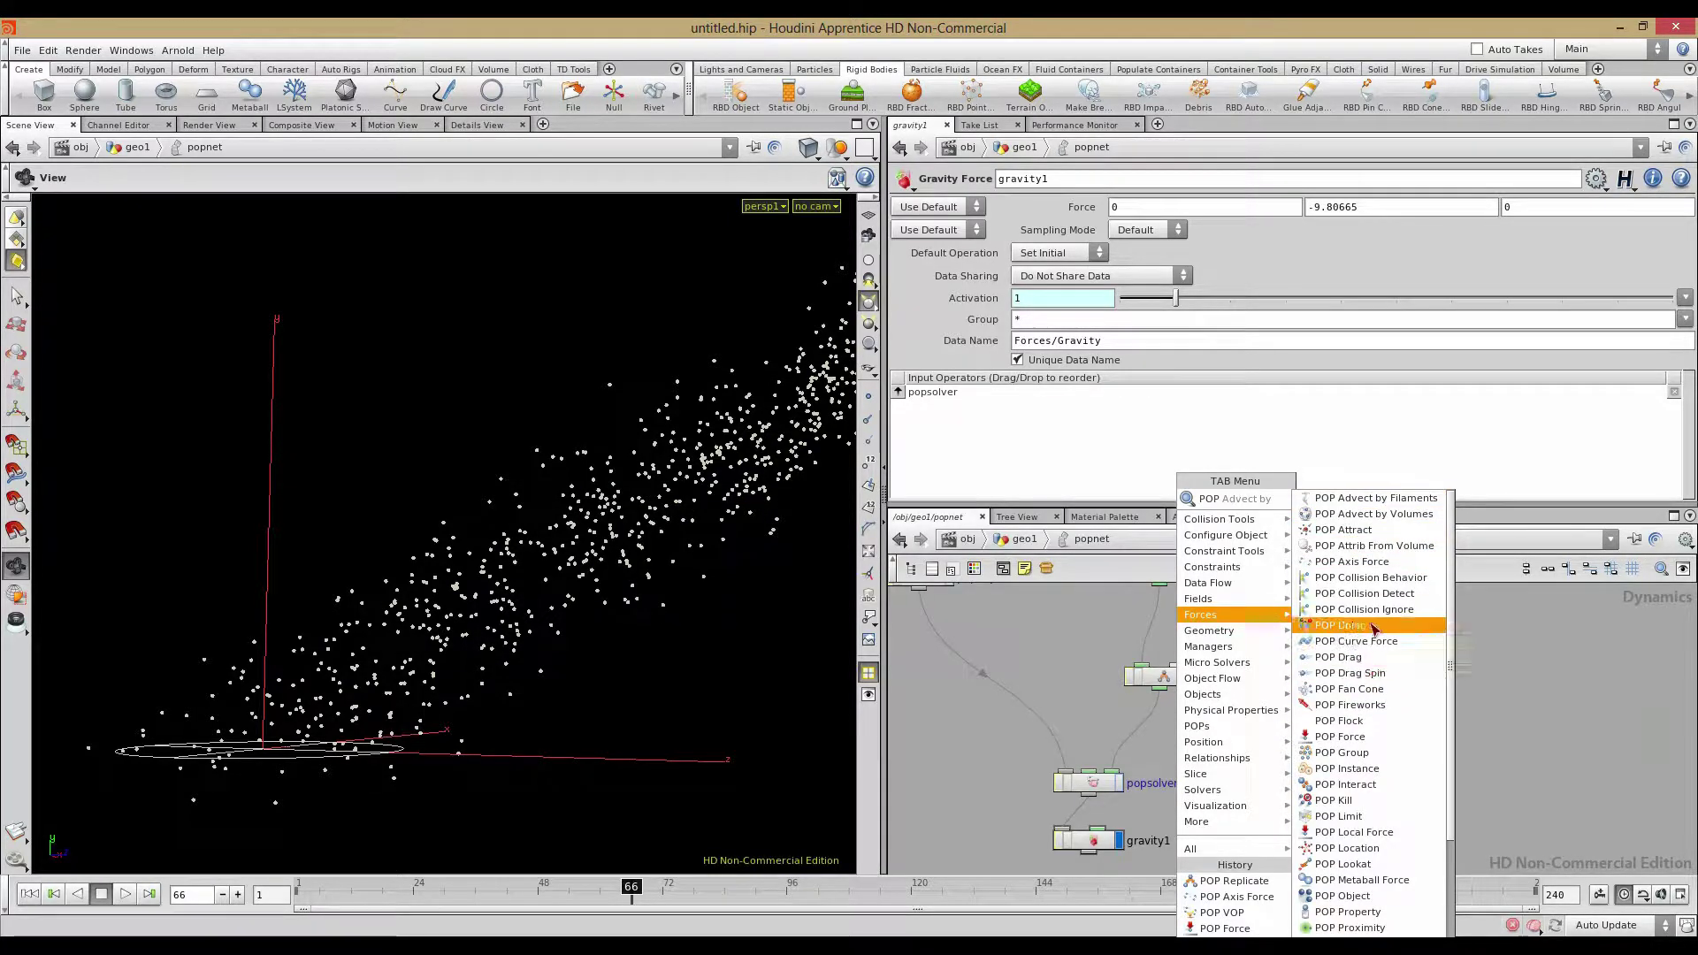
pyautogui.click(1340, 625)
pyautogui.click(1141, 742)
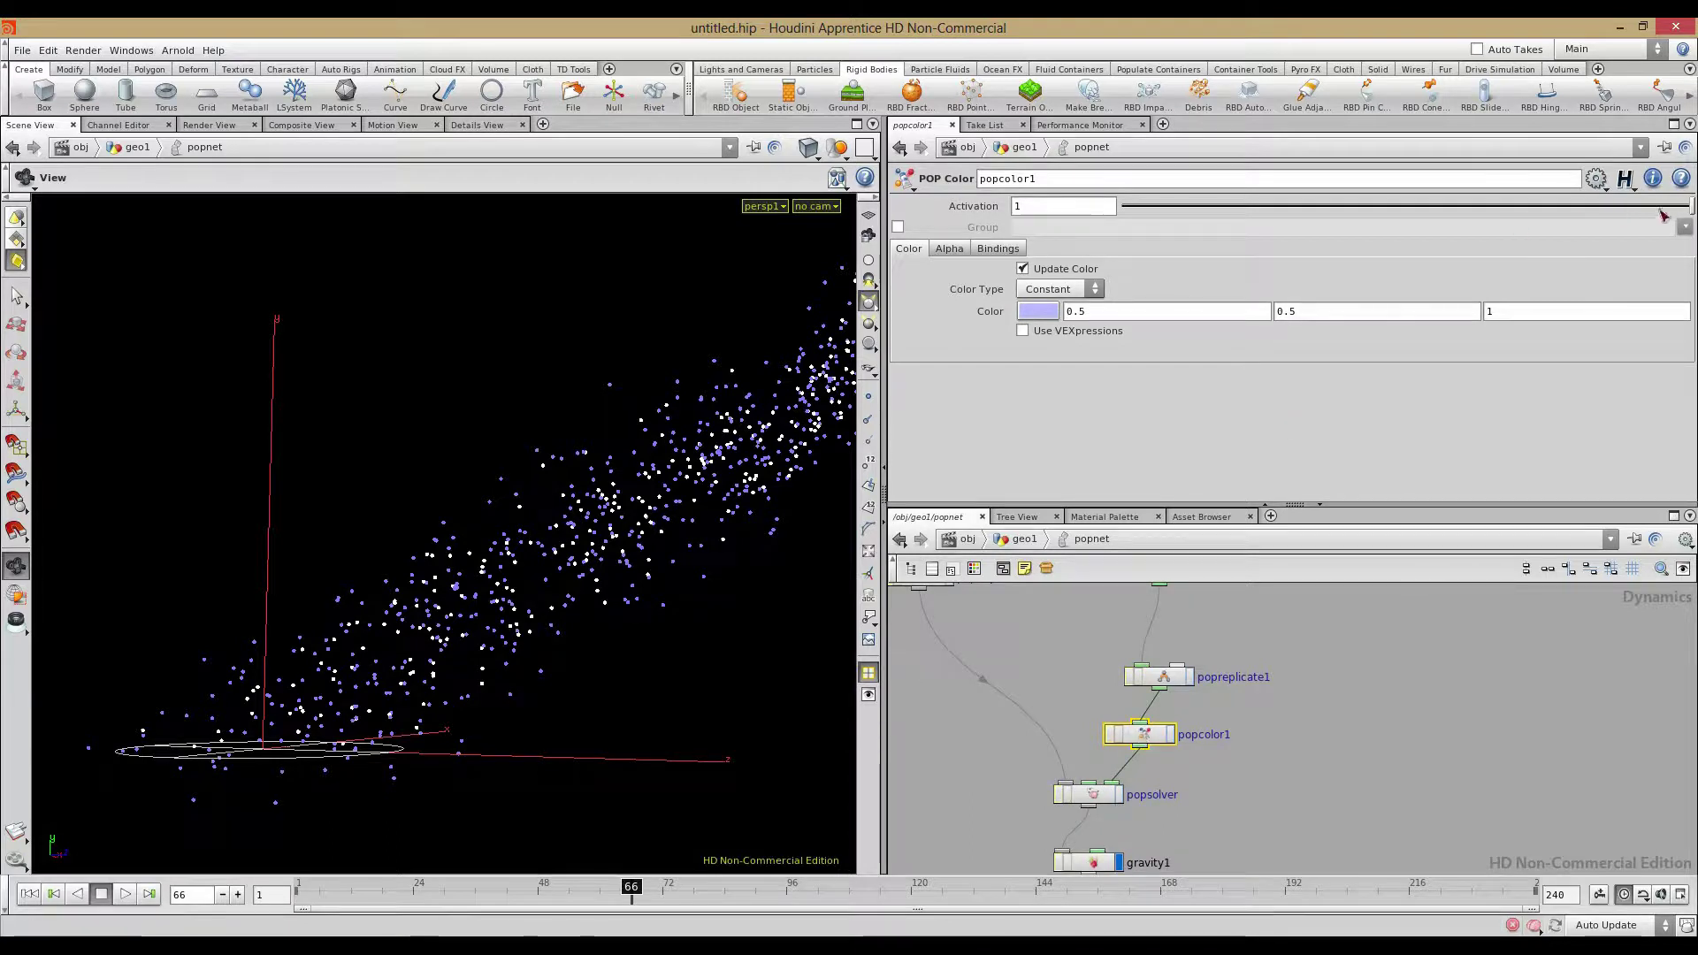
# Restrict popcolor1 to the stream_popreplicate1 group and set its color to red (0.9, 0, 0)
pyautogui.click(899, 227)
pyautogui.click(1685, 228)
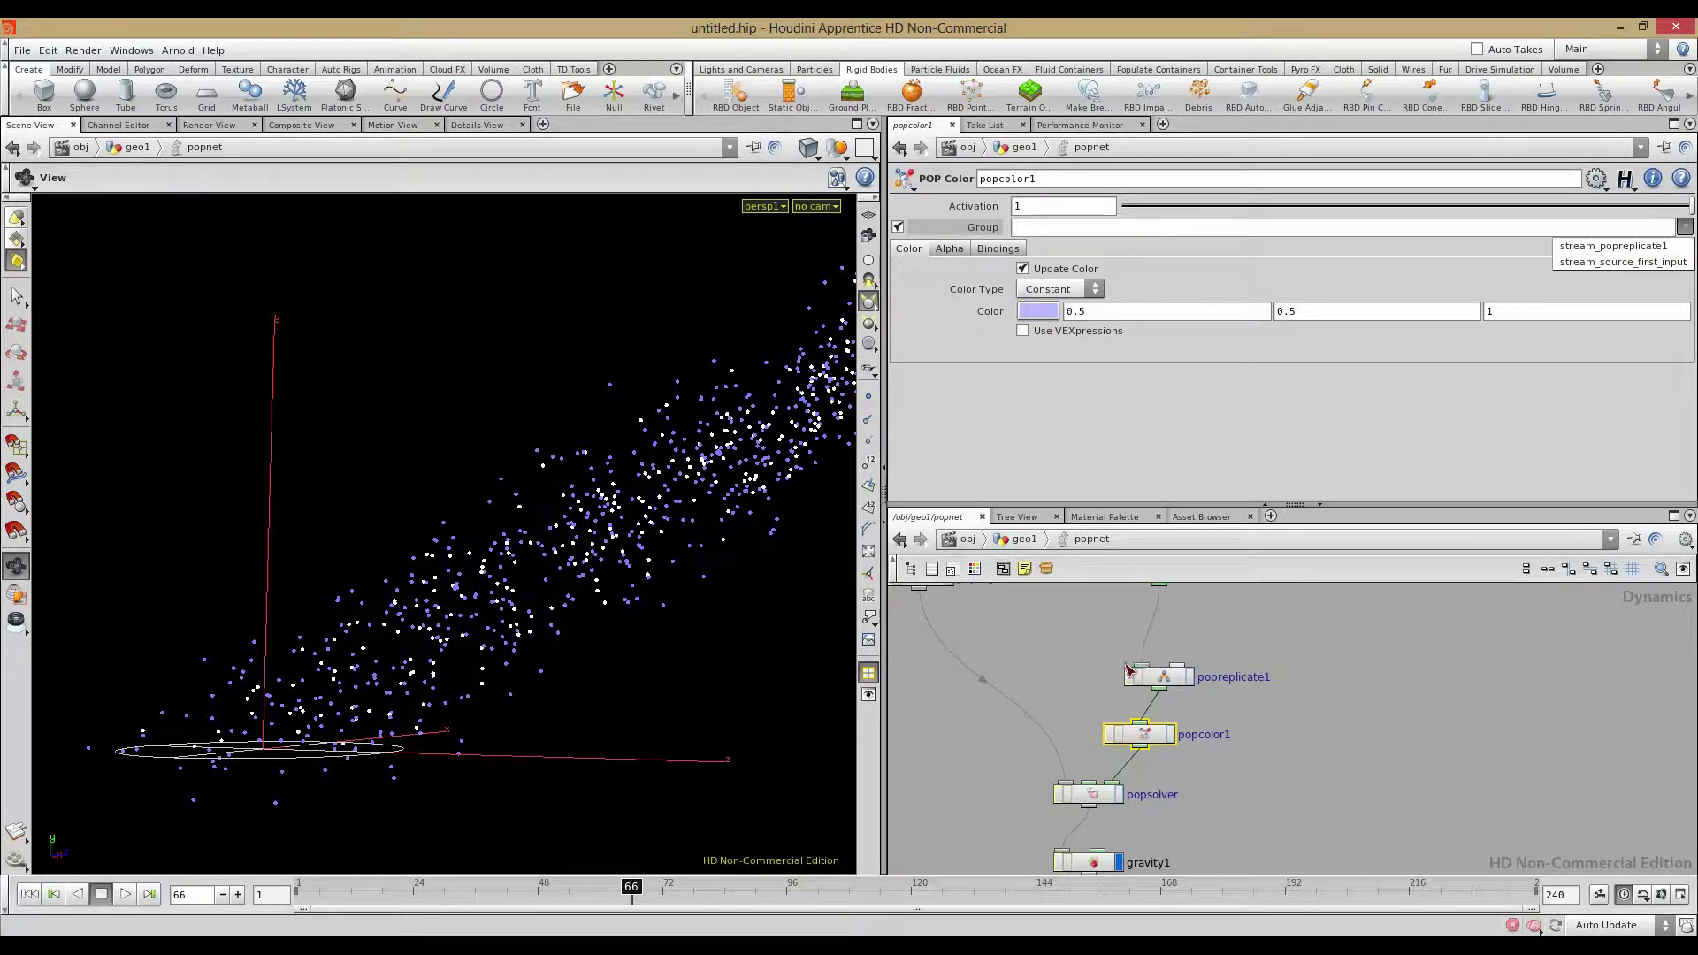
pyautogui.click(1620, 246)
pyautogui.click(1039, 311)
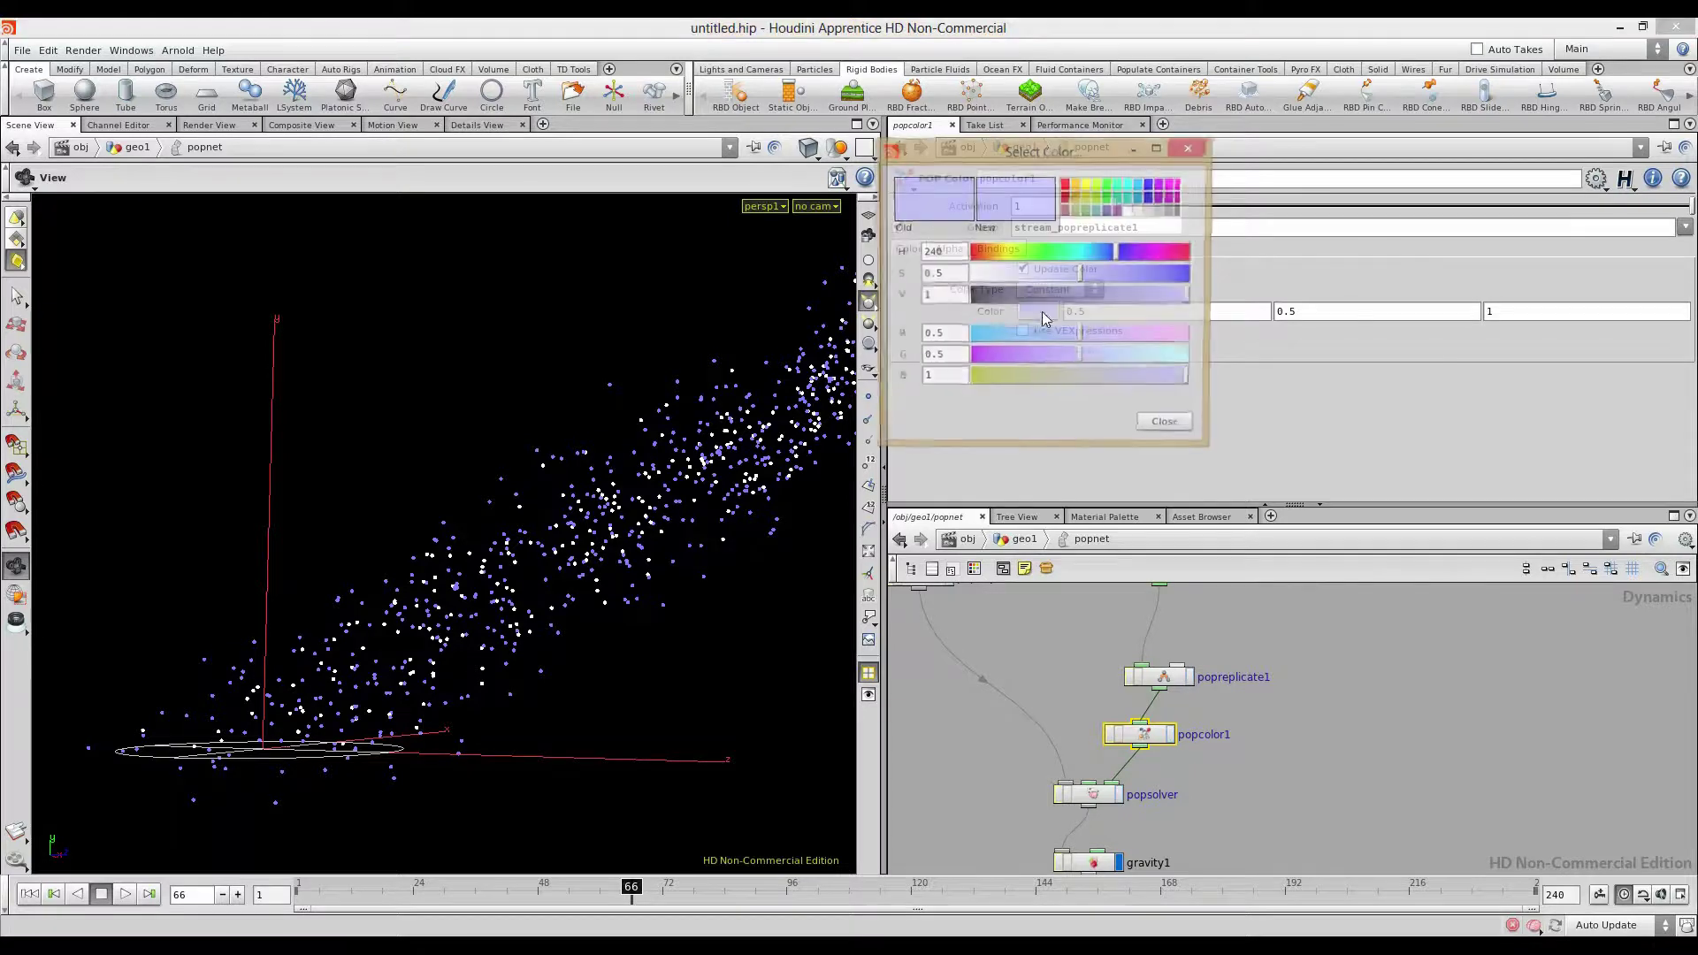
pyautogui.click(1066, 184)
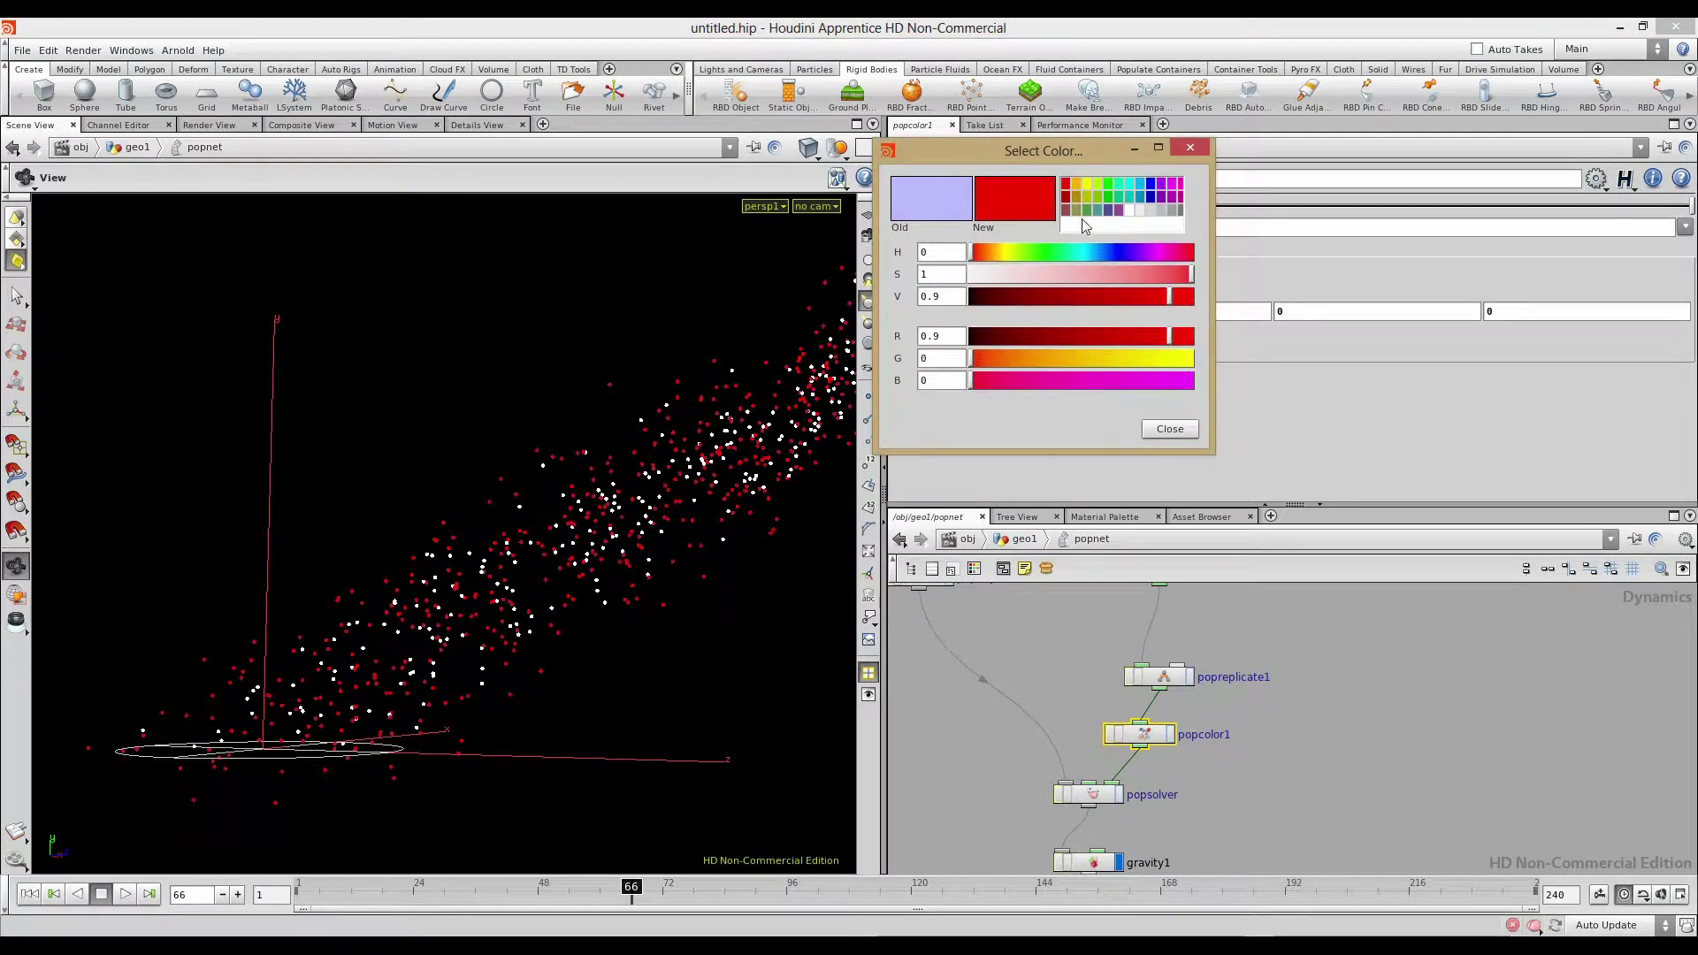
pyautogui.click(1169, 429)
# Scrub the simulation to frame 71 and examine the replicated particles against the source particles
pyautogui.moveTo(402, 504); pyautogui.dragTo(880, 772)
pyautogui.moveTo(292, 886); pyautogui.dragTo(657, 885)
pyautogui.moveTo(600, 626); pyautogui.dragTo(647, 587)
pyautogui.moveTo(646, 587); pyautogui.dragTo(444, 572, button='middle')
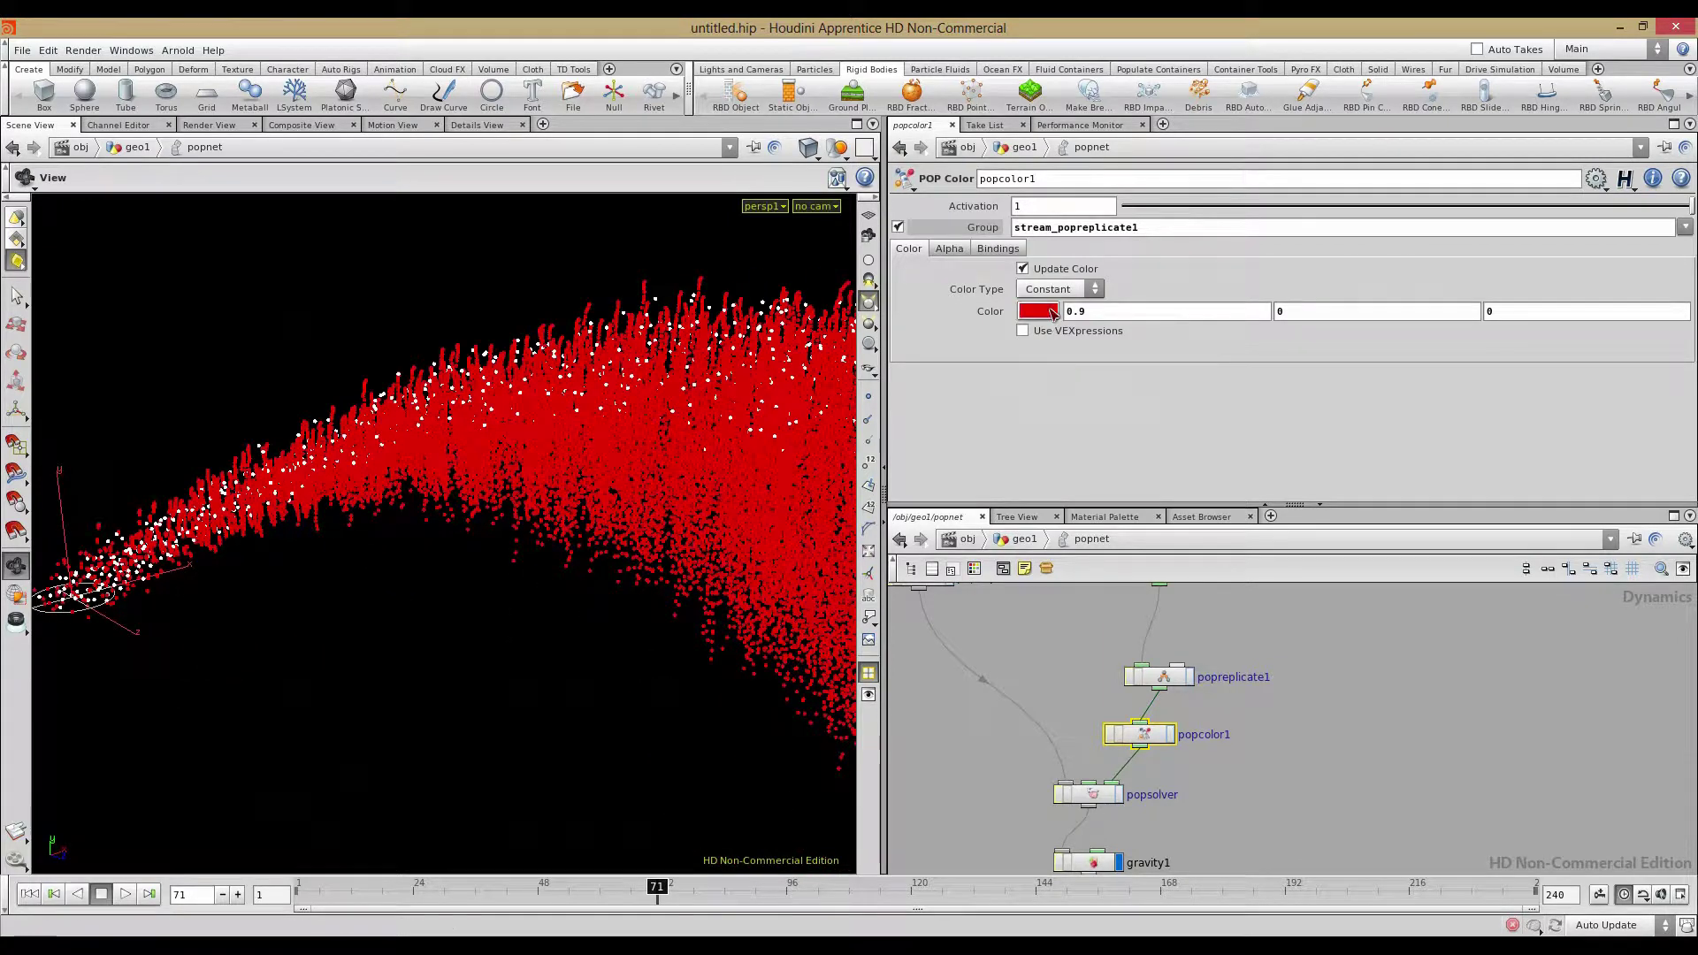
# Change popcolor1's color for the replicated particles to a muted, desaturated blue
pyautogui.click(1052, 312)
pyautogui.click(999, 252)
pyautogui.moveTo(995, 255); pyautogui.dragTo(980, 257)
pyautogui.click(1153, 210)
pyautogui.click(1160, 210)
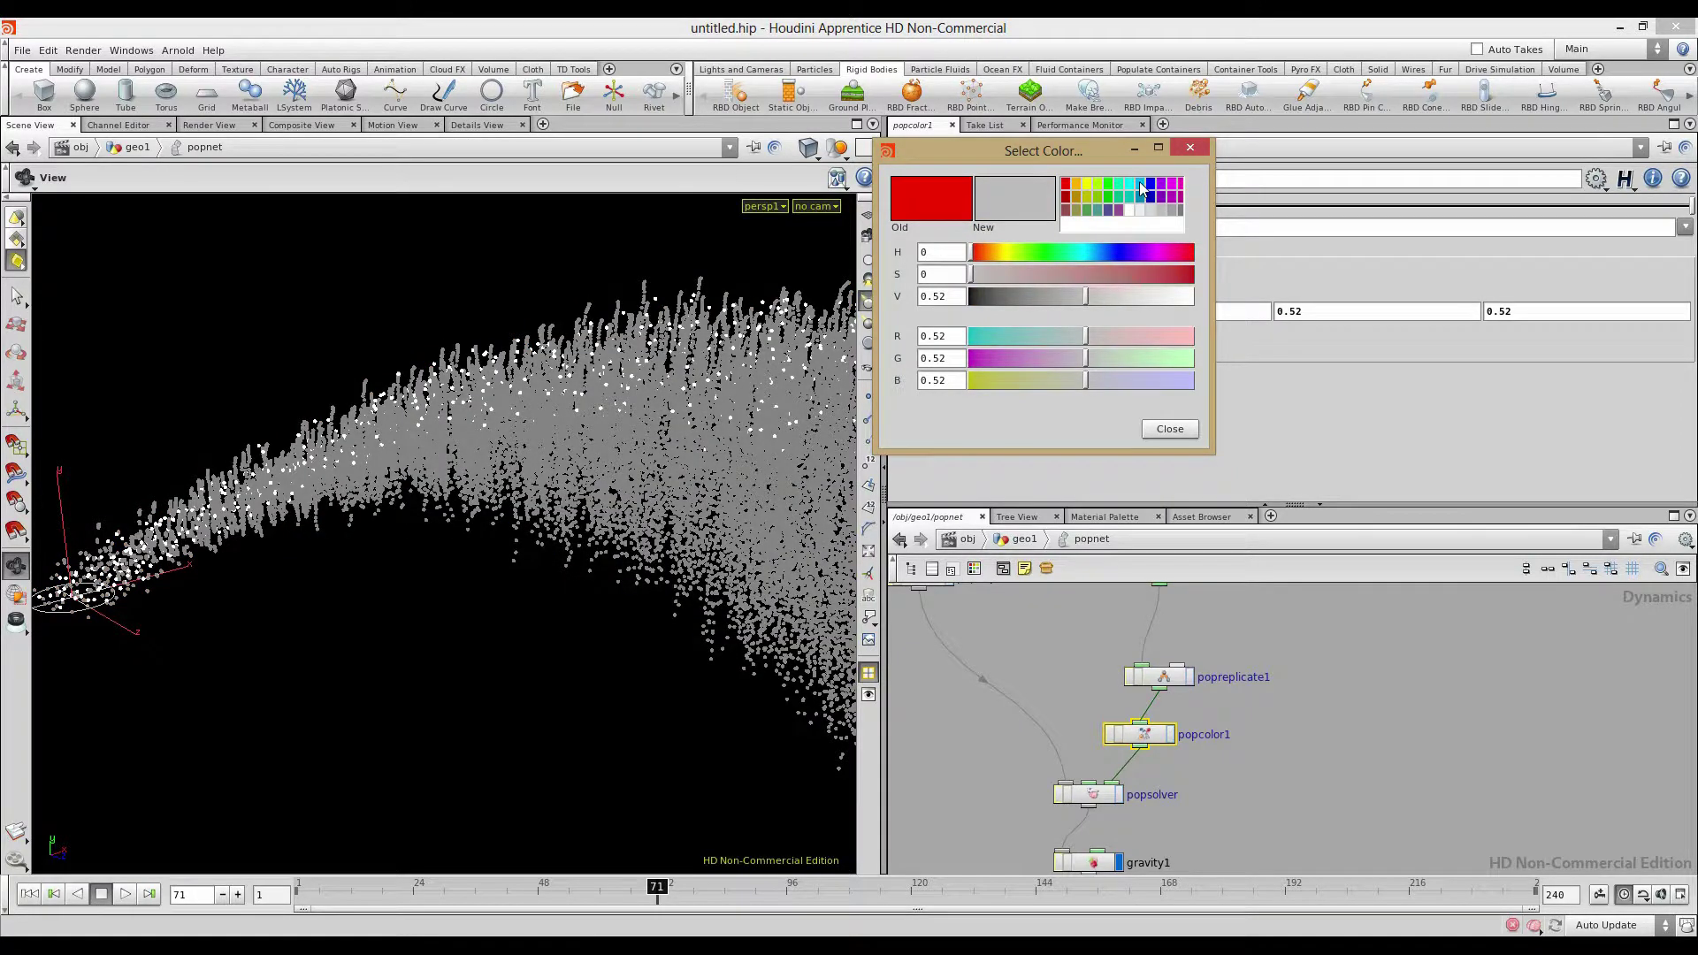
pyautogui.click(1141, 191)
pyautogui.moveTo(1191, 274); pyautogui.dragTo(1091, 335)
pyautogui.moveTo(1086, 299)
pyautogui.mouseDown()
pyautogui.moveTo(1069, 300)
pyautogui.moveTo(1111, 301)
pyautogui.mouseUp()
pyautogui.moveTo(460, 443); pyautogui.dragTo(334, 447)
pyautogui.moveTo(334, 447); pyautogui.dragTo(513, 451, button='right')
pyautogui.click(1169, 430)
# Duplicate popforce1 and leave the copy unconnected beside the chain
pyautogui.moveTo(610, 399)
pyautogui.mouseDown()
pyautogui.moveTo(534, 493)
pyautogui.moveTo(566, 460)
pyautogui.moveTo(758, 481)
pyautogui.moveTo(614, 469)
pyautogui.moveTo(529, 440)
pyautogui.moveTo(587, 483)
pyautogui.moveTo(522, 469)
pyautogui.moveTo(432, 493)
pyautogui.moveTo(624, 504)
pyautogui.moveTo(558, 520)
pyautogui.mouseUp()
pyautogui.moveTo(460, 482); pyautogui.dragTo(352, 430)
pyautogui.moveTo(1043, 677); pyautogui.dragTo(1028, 735, button='middle')
pyautogui.click(1144, 629)
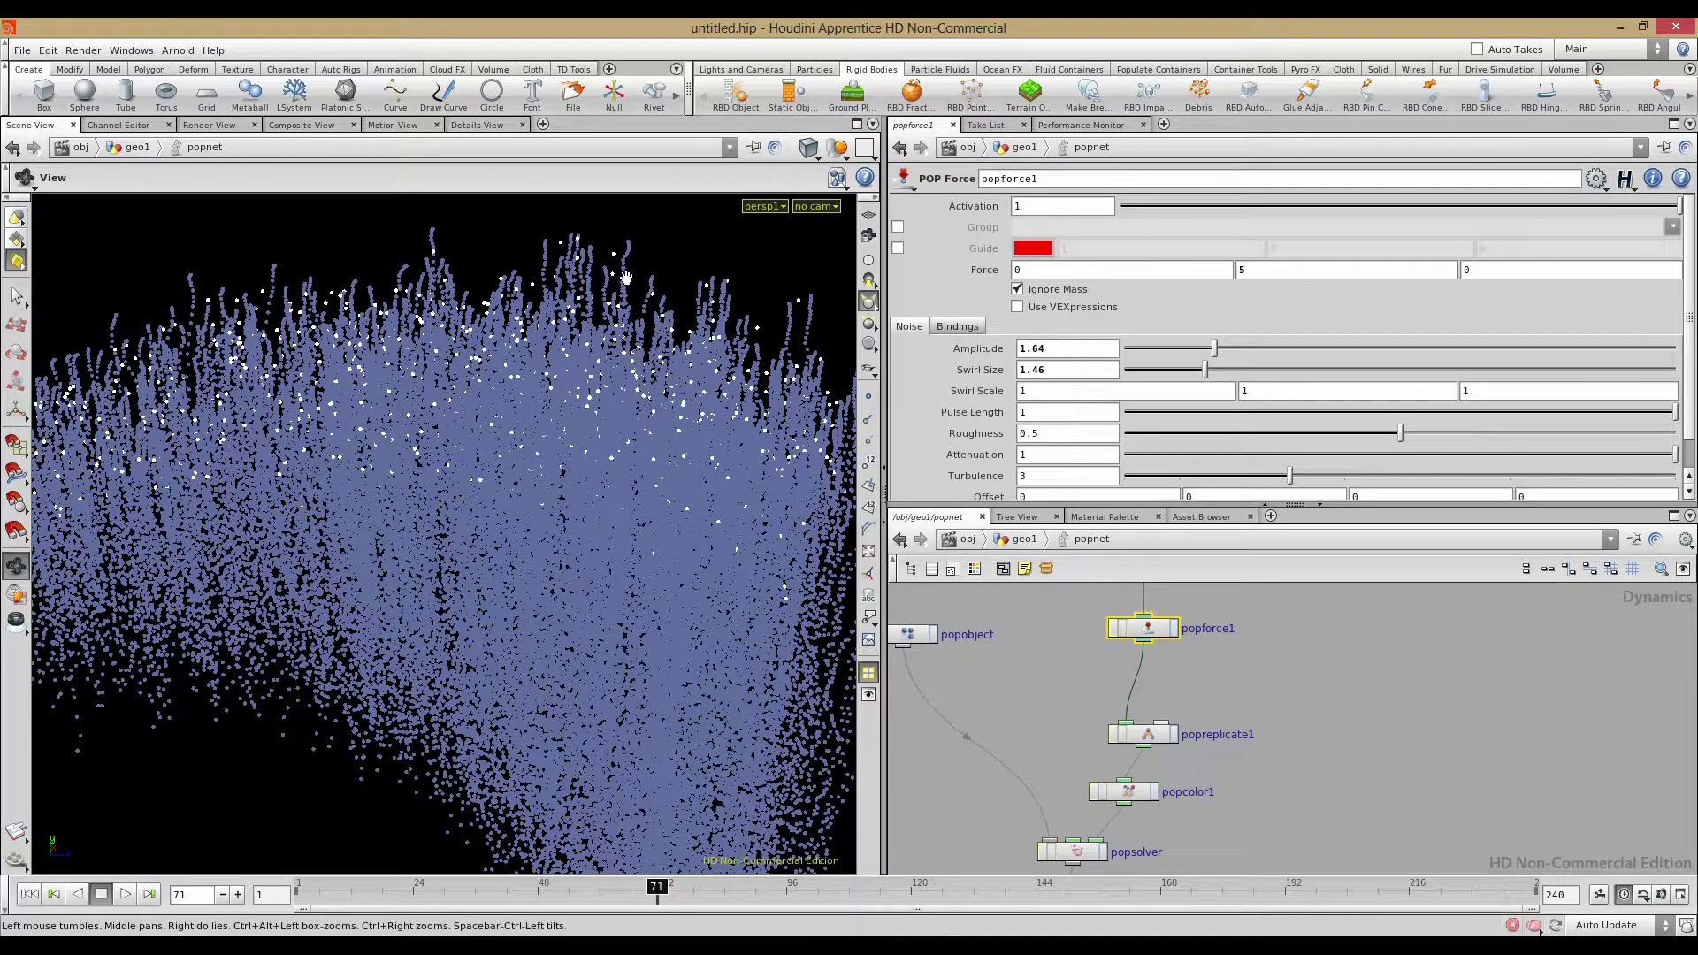
pyautogui.moveTo(634, 357); pyautogui.dragTo(327, 416)
pyautogui.middleClick(1147, 635)
pyautogui.middleClick(1150, 635)
pyautogui.moveTo(1155, 635); pyautogui.dragTo(1166, 640)
pyautogui.moveTo(1264, 642); pyautogui.dragTo(1060, 639)
pyautogui.hotkey('ctrl', 'v')
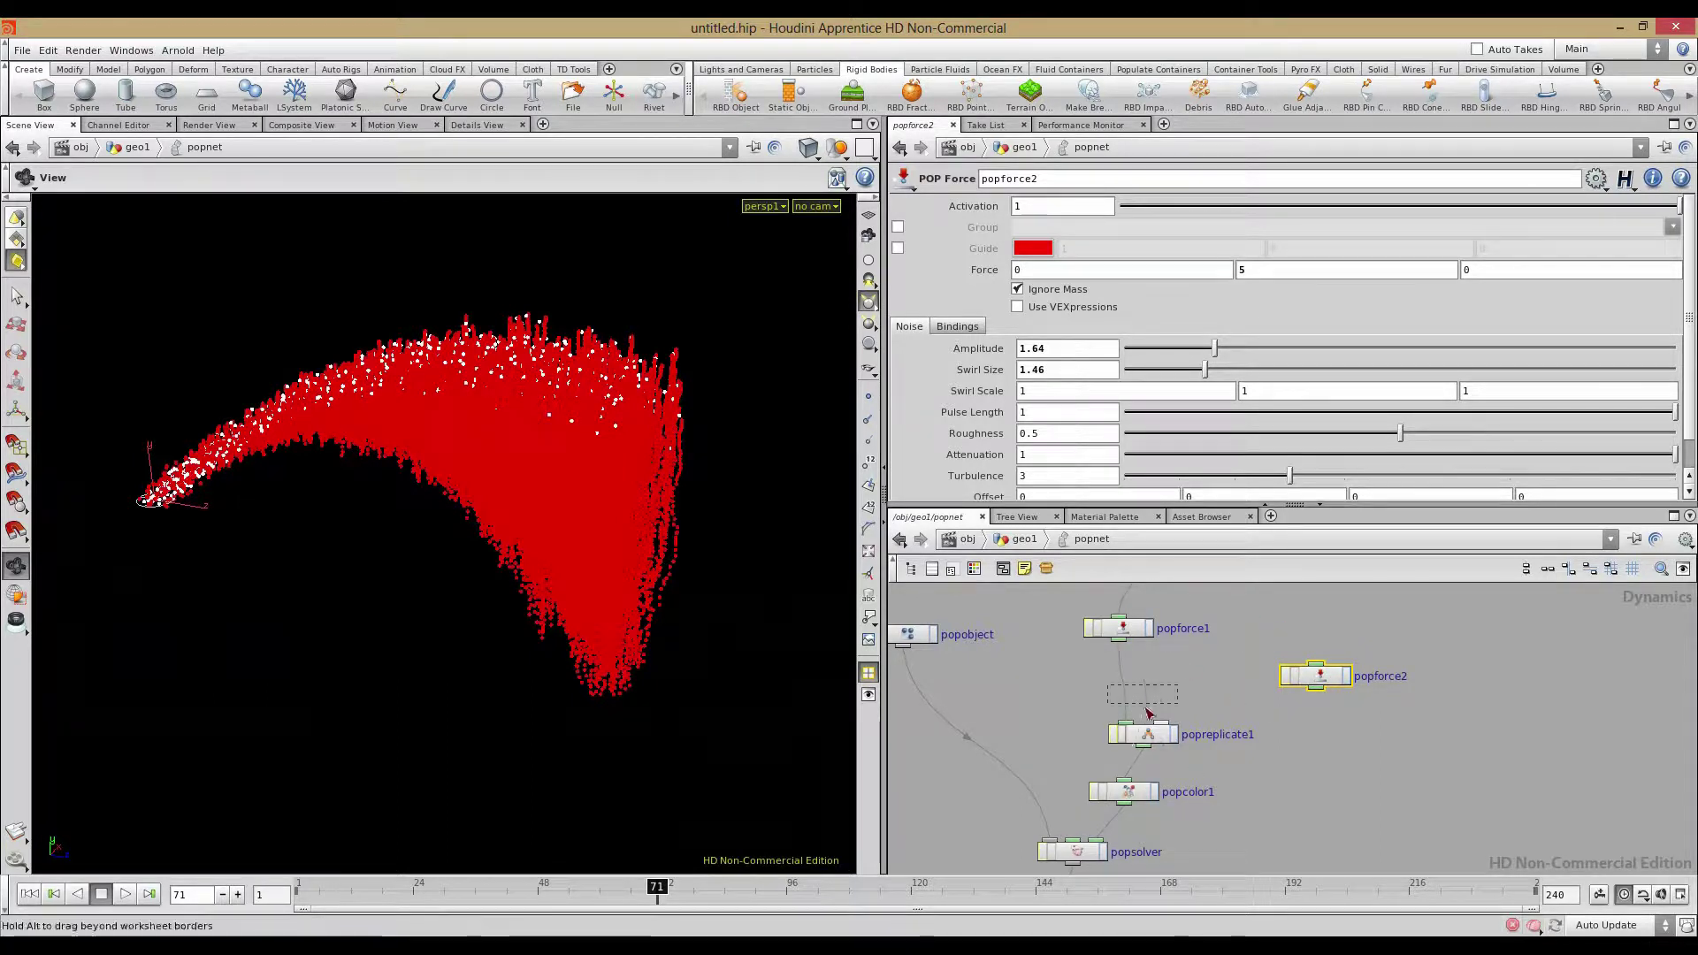
# Insert the copied POP Force between popcolor1 and popsolver, and bypass popforce1
pyautogui.moveTo(1147, 713); pyautogui.dragTo(1147, 713)
pyautogui.moveTo(1143, 792); pyautogui.dragTo(1162, 746)
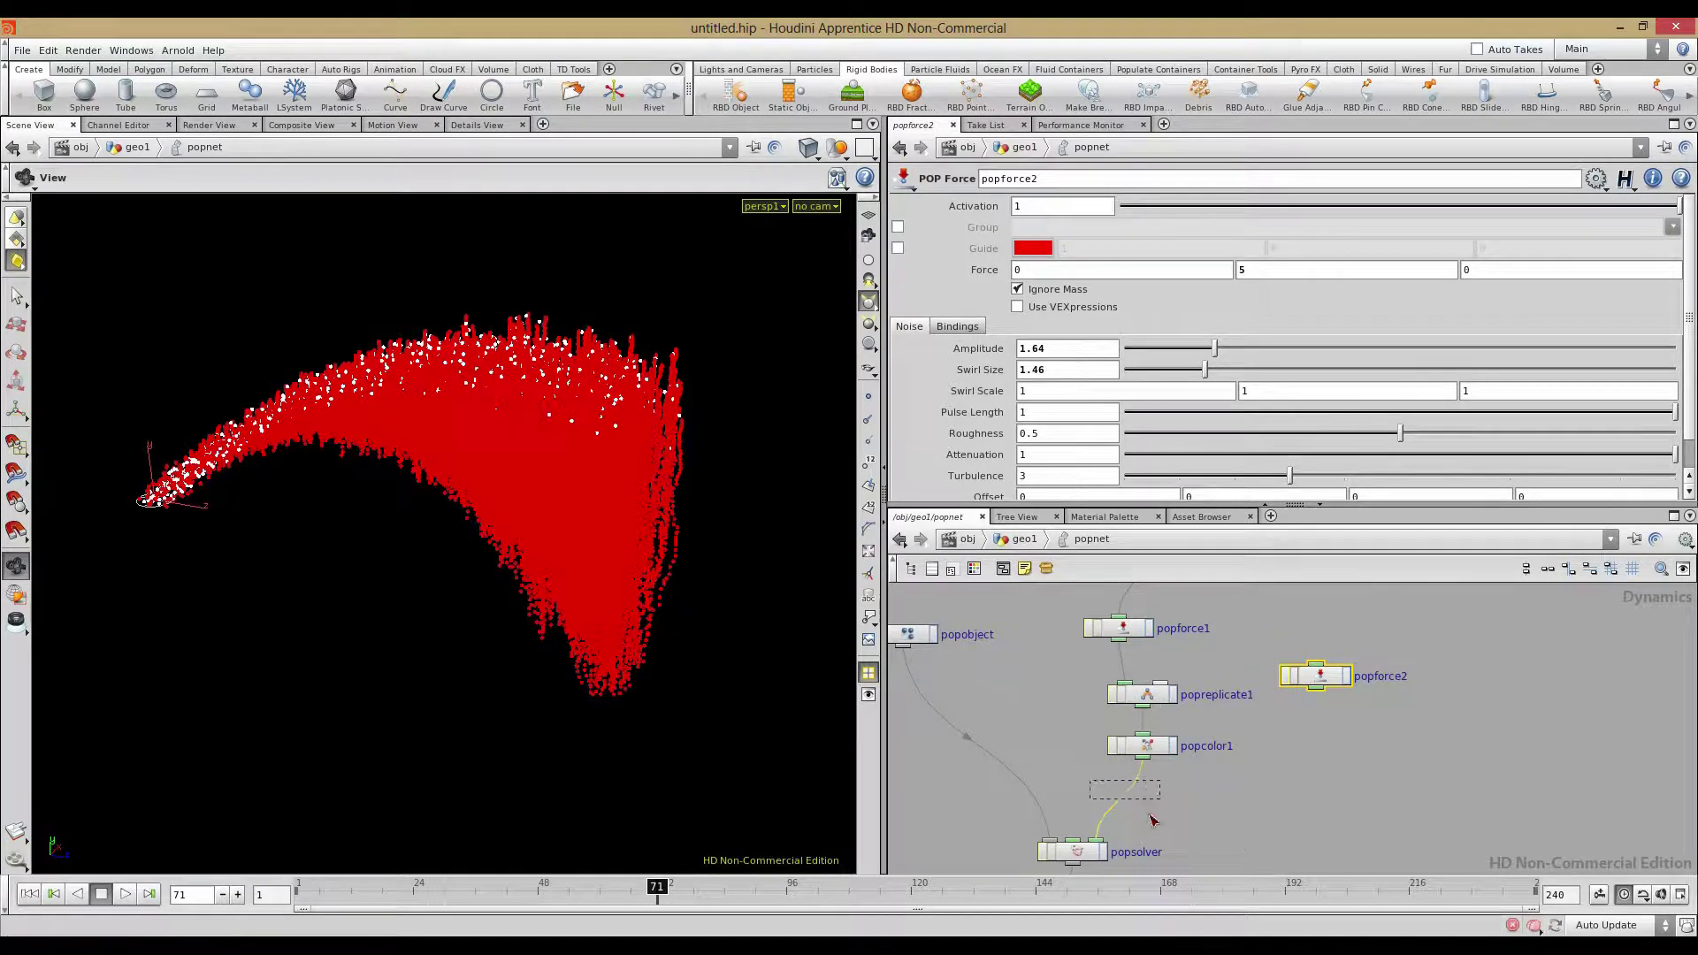
pyautogui.moveTo(1153, 821); pyautogui.dragTo(1153, 821)
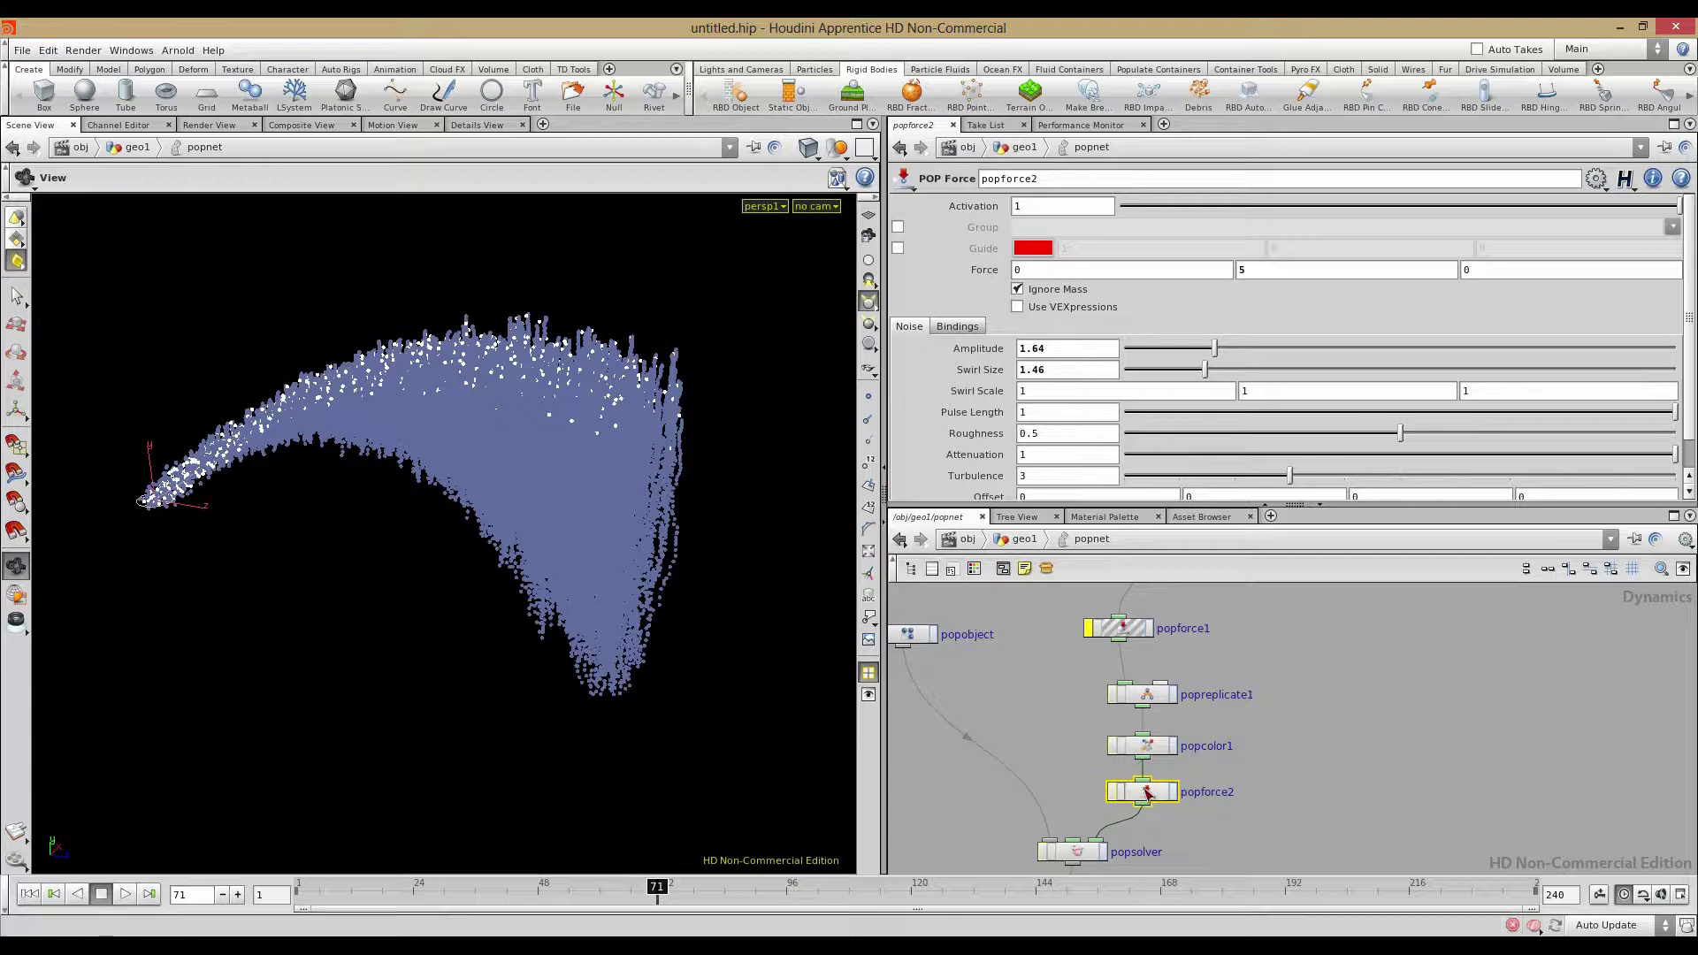
# Replay the simulation from the first frame and inspect how the source and replicated particles move with popforce2
pyautogui.click(34, 896)
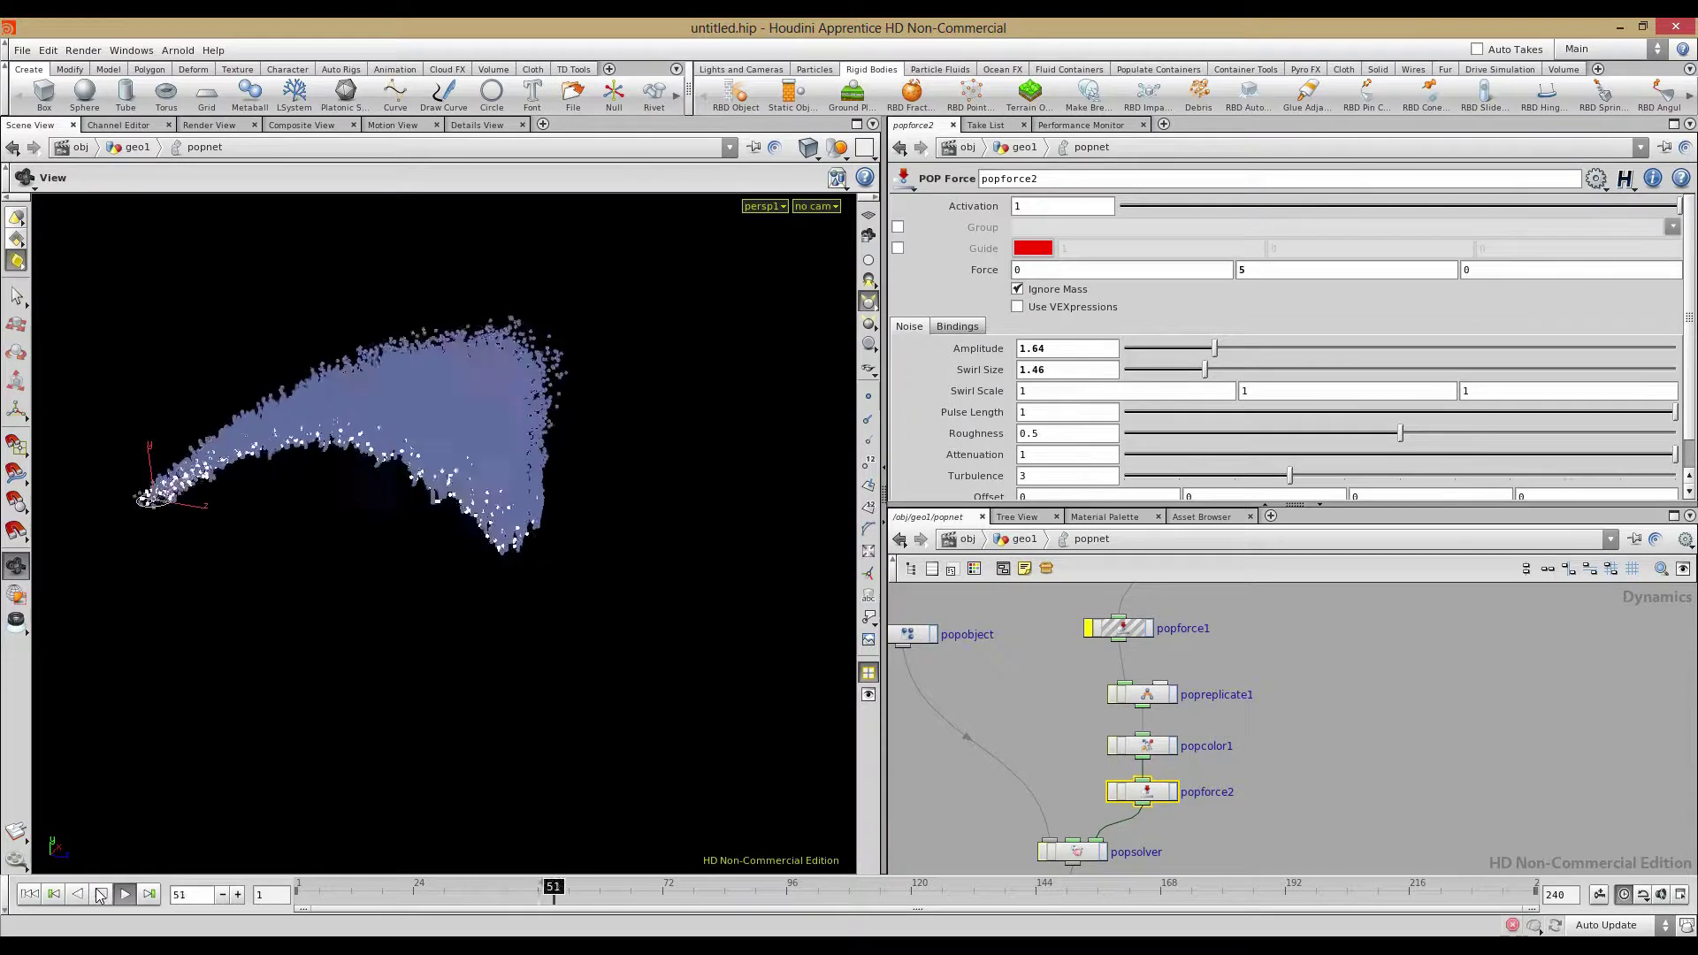
pyautogui.moveTo(299, 580); pyautogui.dragTo(412, 504)
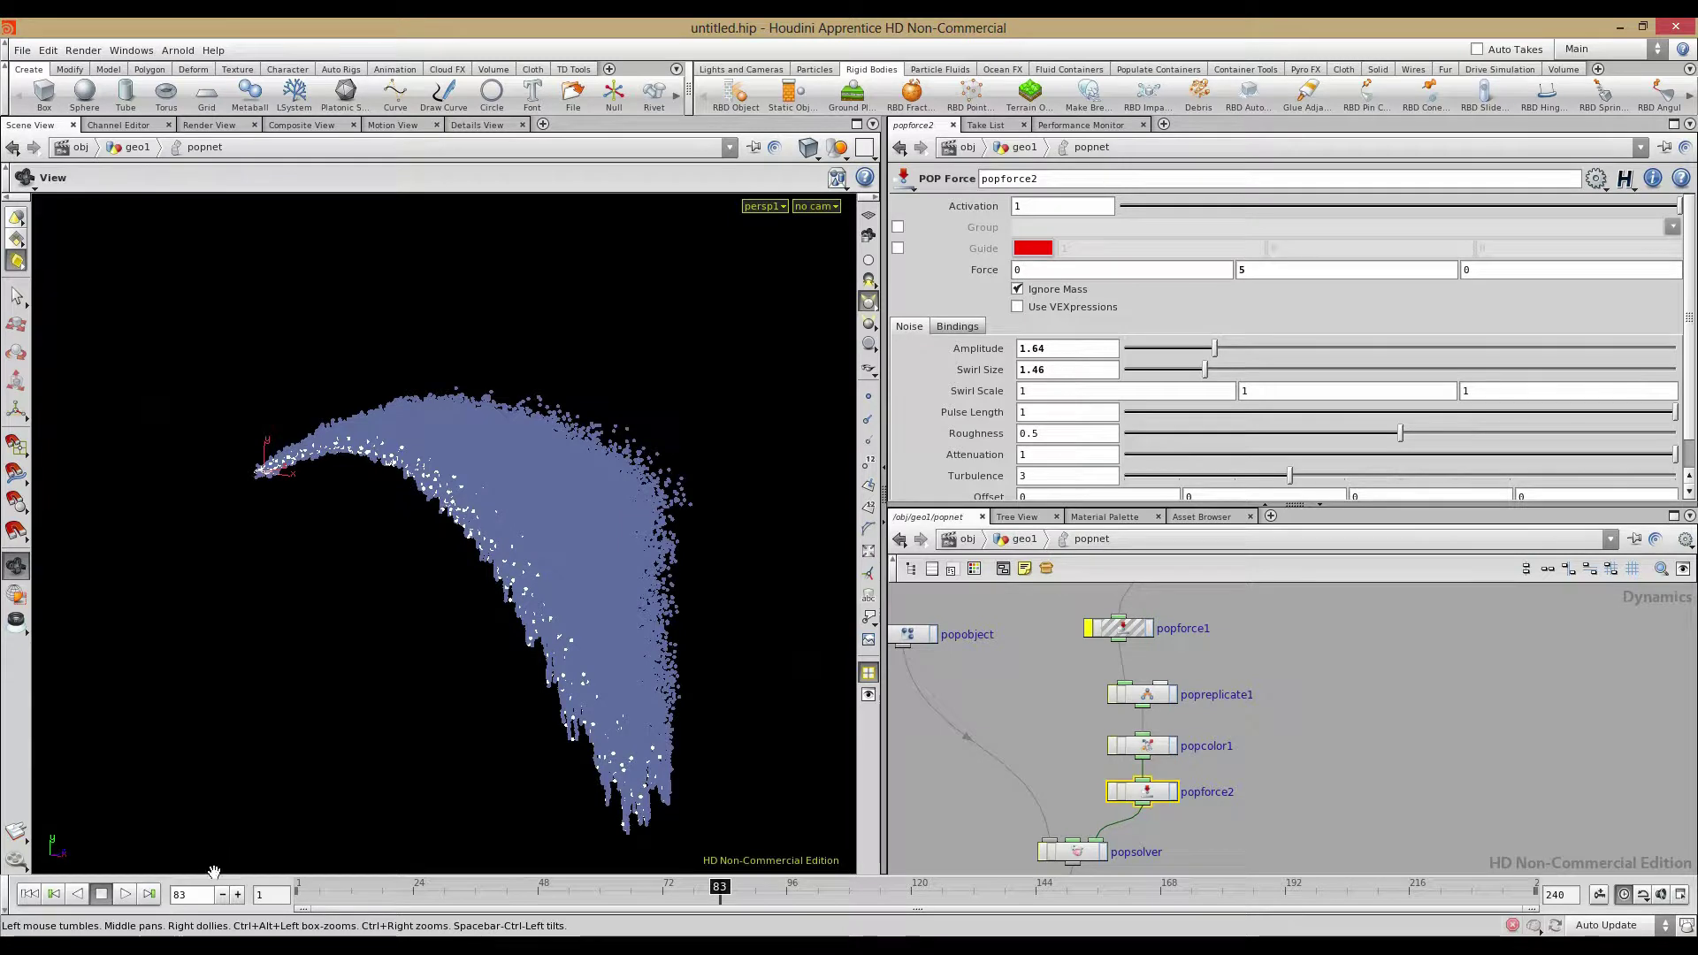
pyautogui.click(125, 894)
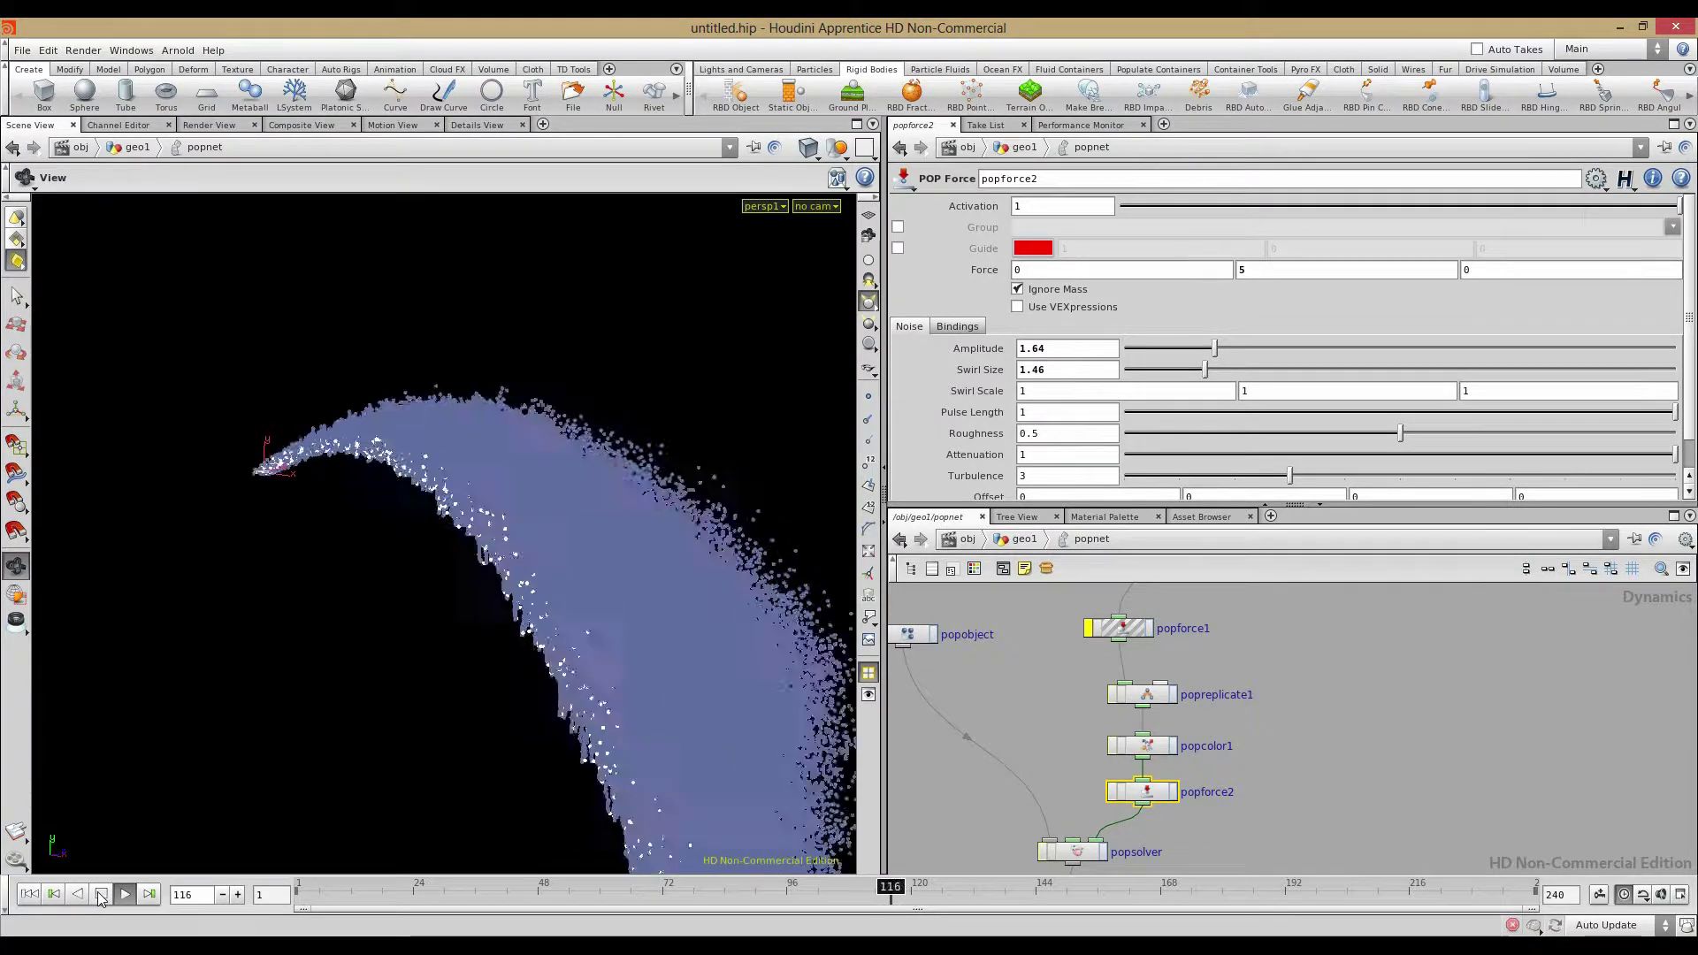
pyautogui.click(100, 894)
pyautogui.moveTo(536, 671); pyautogui.dragTo(527, 728)
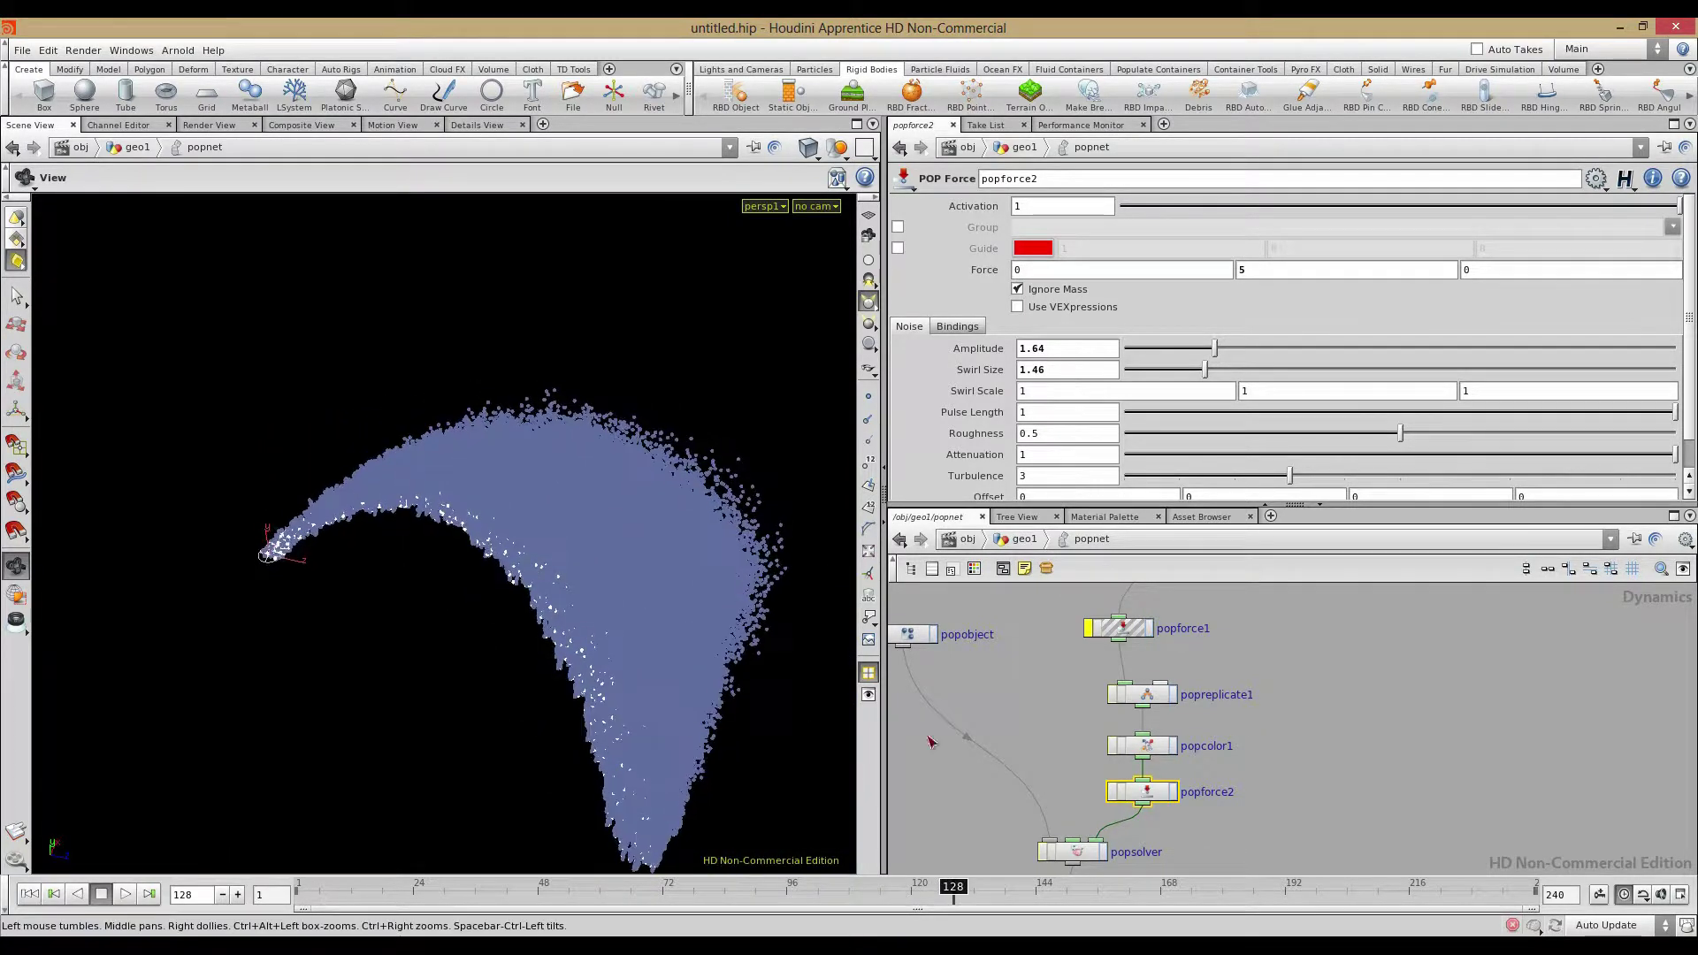
# Restrict popforce2 to the stream_source_first_input group and replay the simulation from the first frame
pyautogui.click(897, 230)
pyautogui.click(1672, 228)
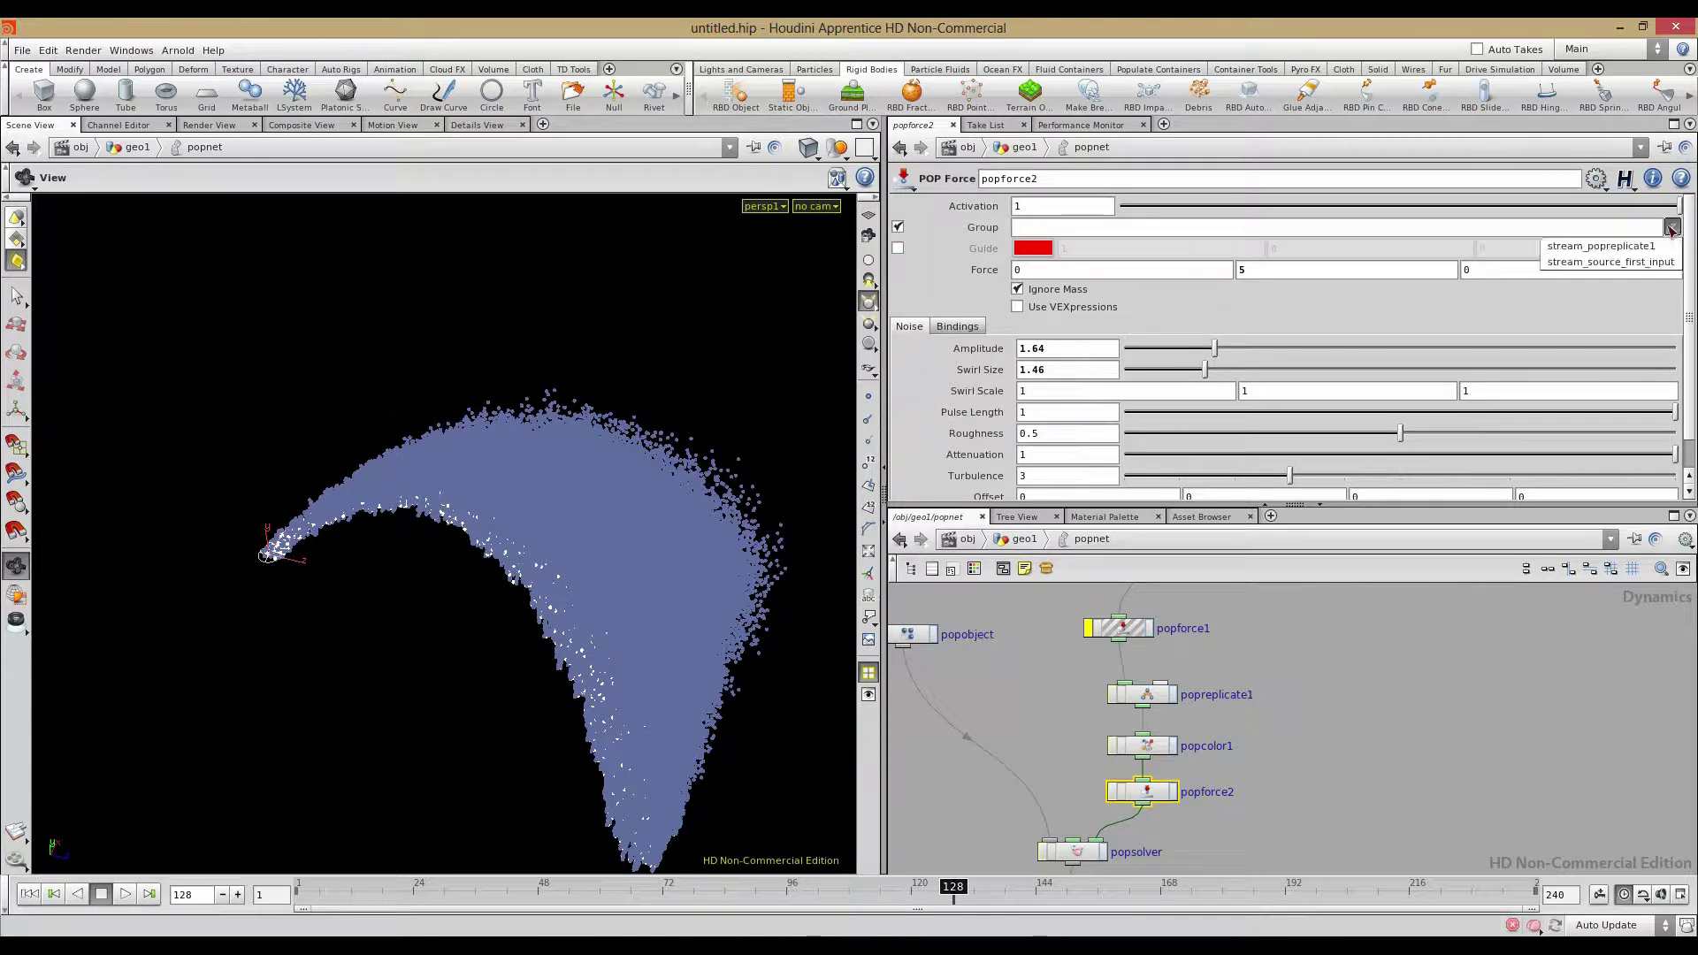
pyautogui.click(1623, 263)
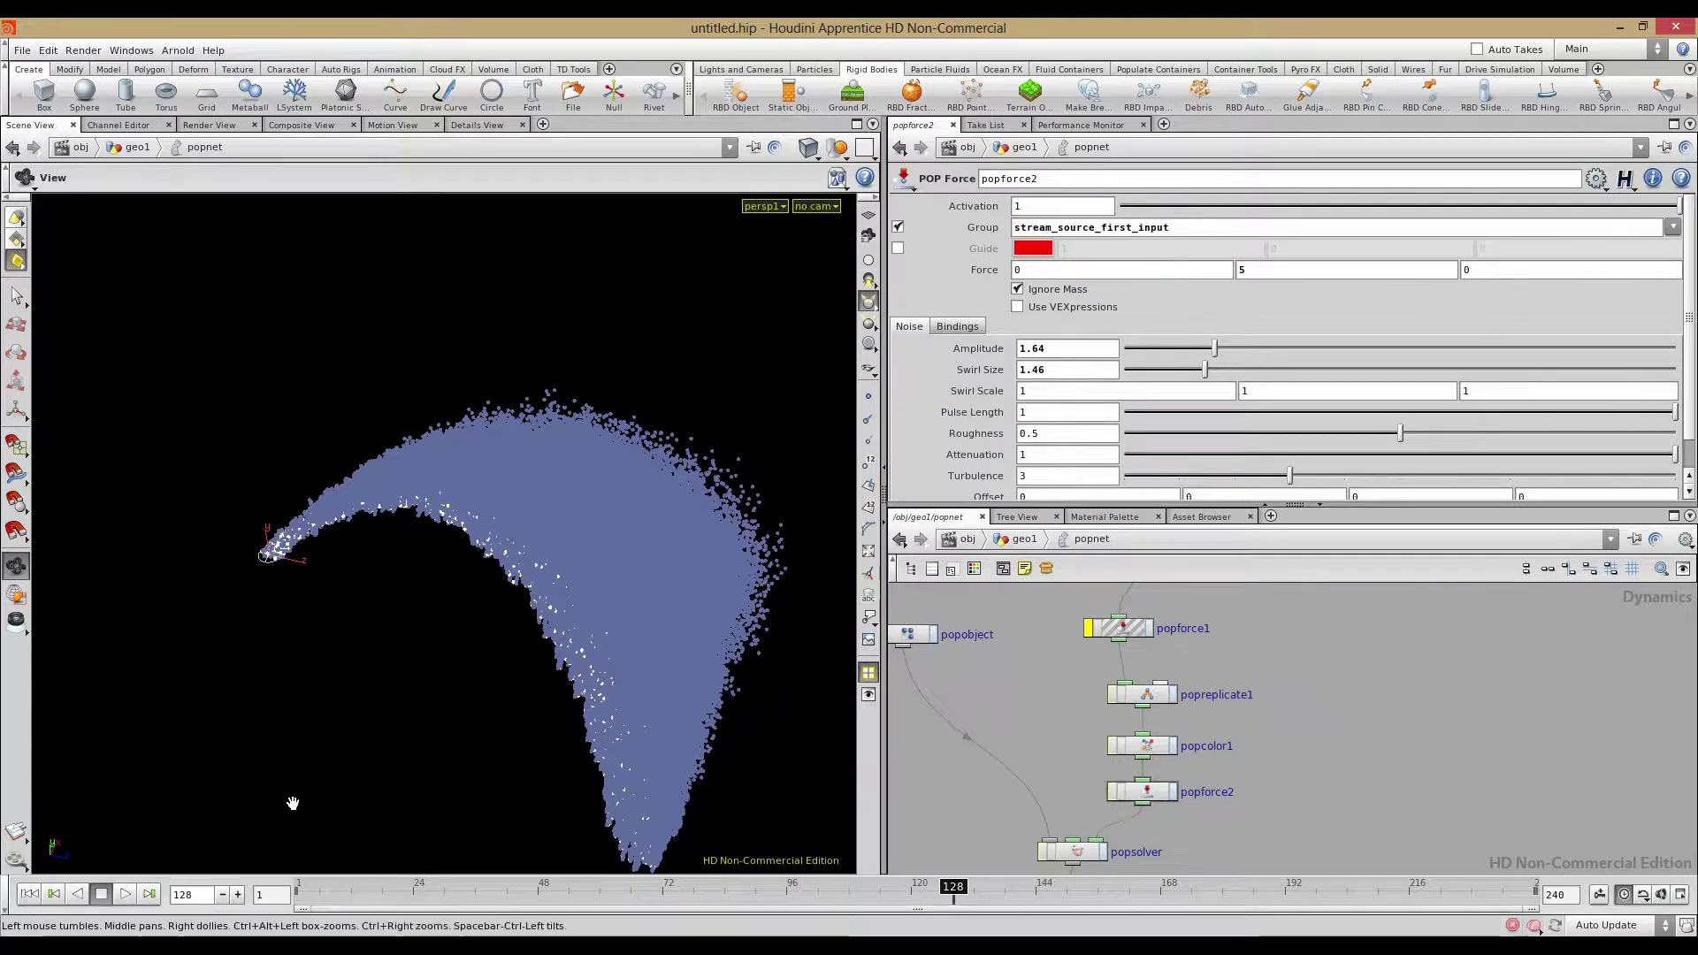
pyautogui.click(29, 894)
pyautogui.click(124, 894)
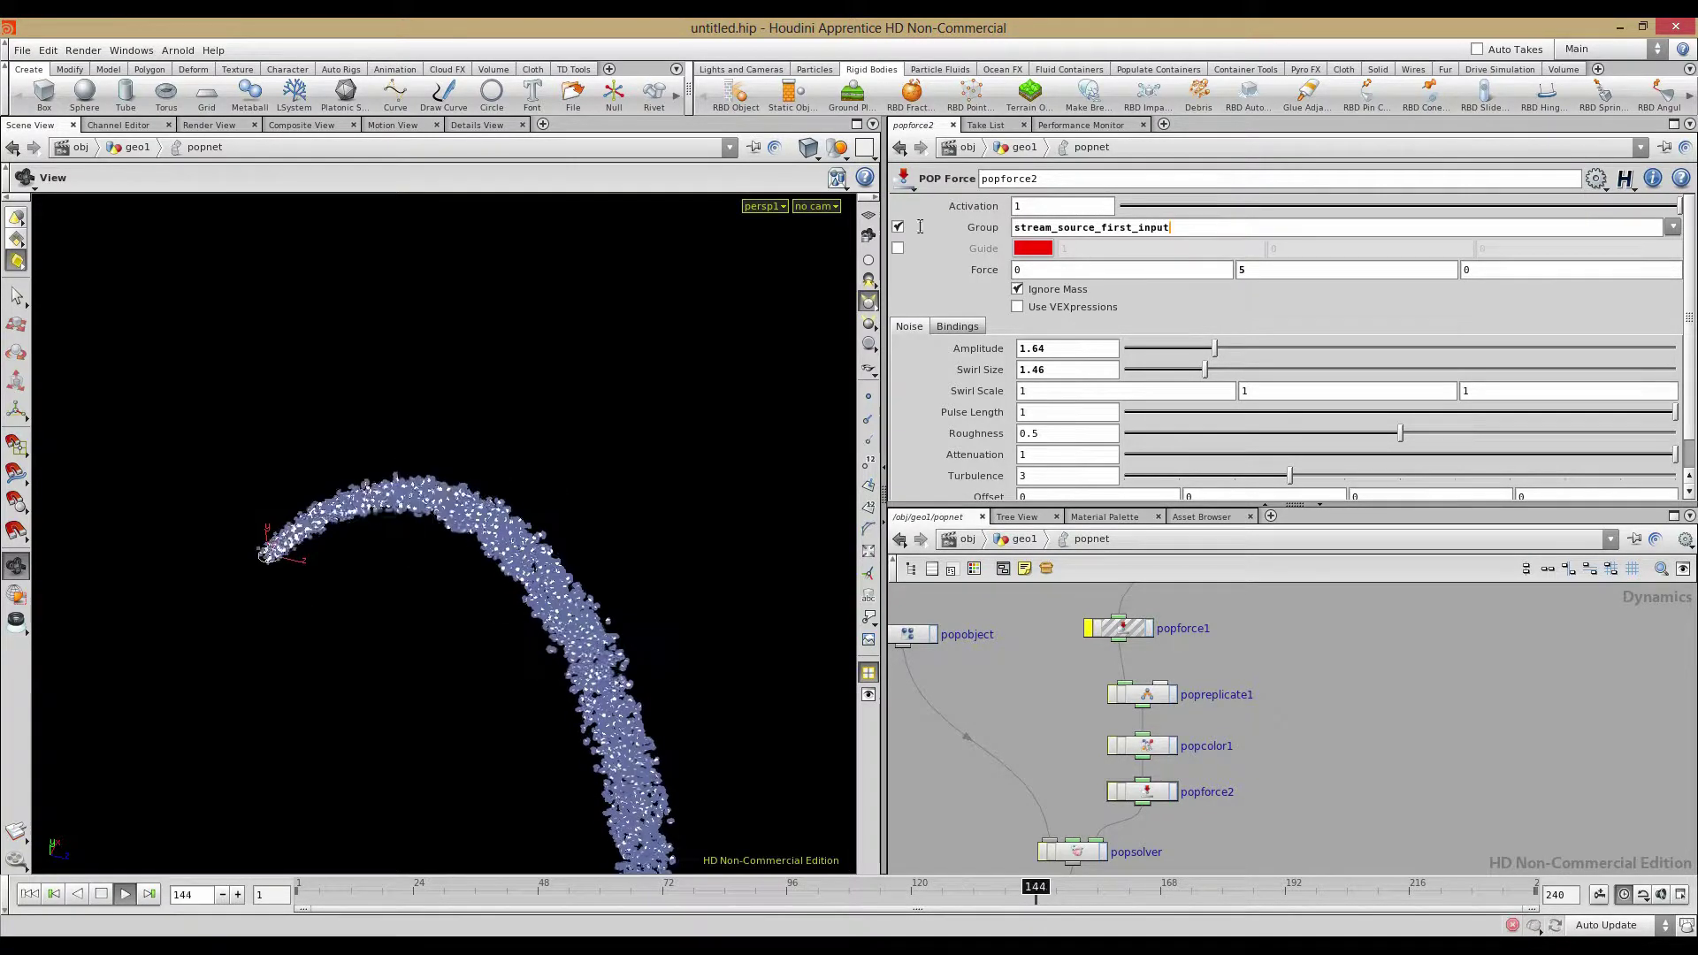
# Clear popforce2's group value, stop the playback and inspect the source and replicated particles up close
pyautogui.press('BackSpace')
pyautogui.moveTo(480, 657); pyautogui.dragTo(357, 652)
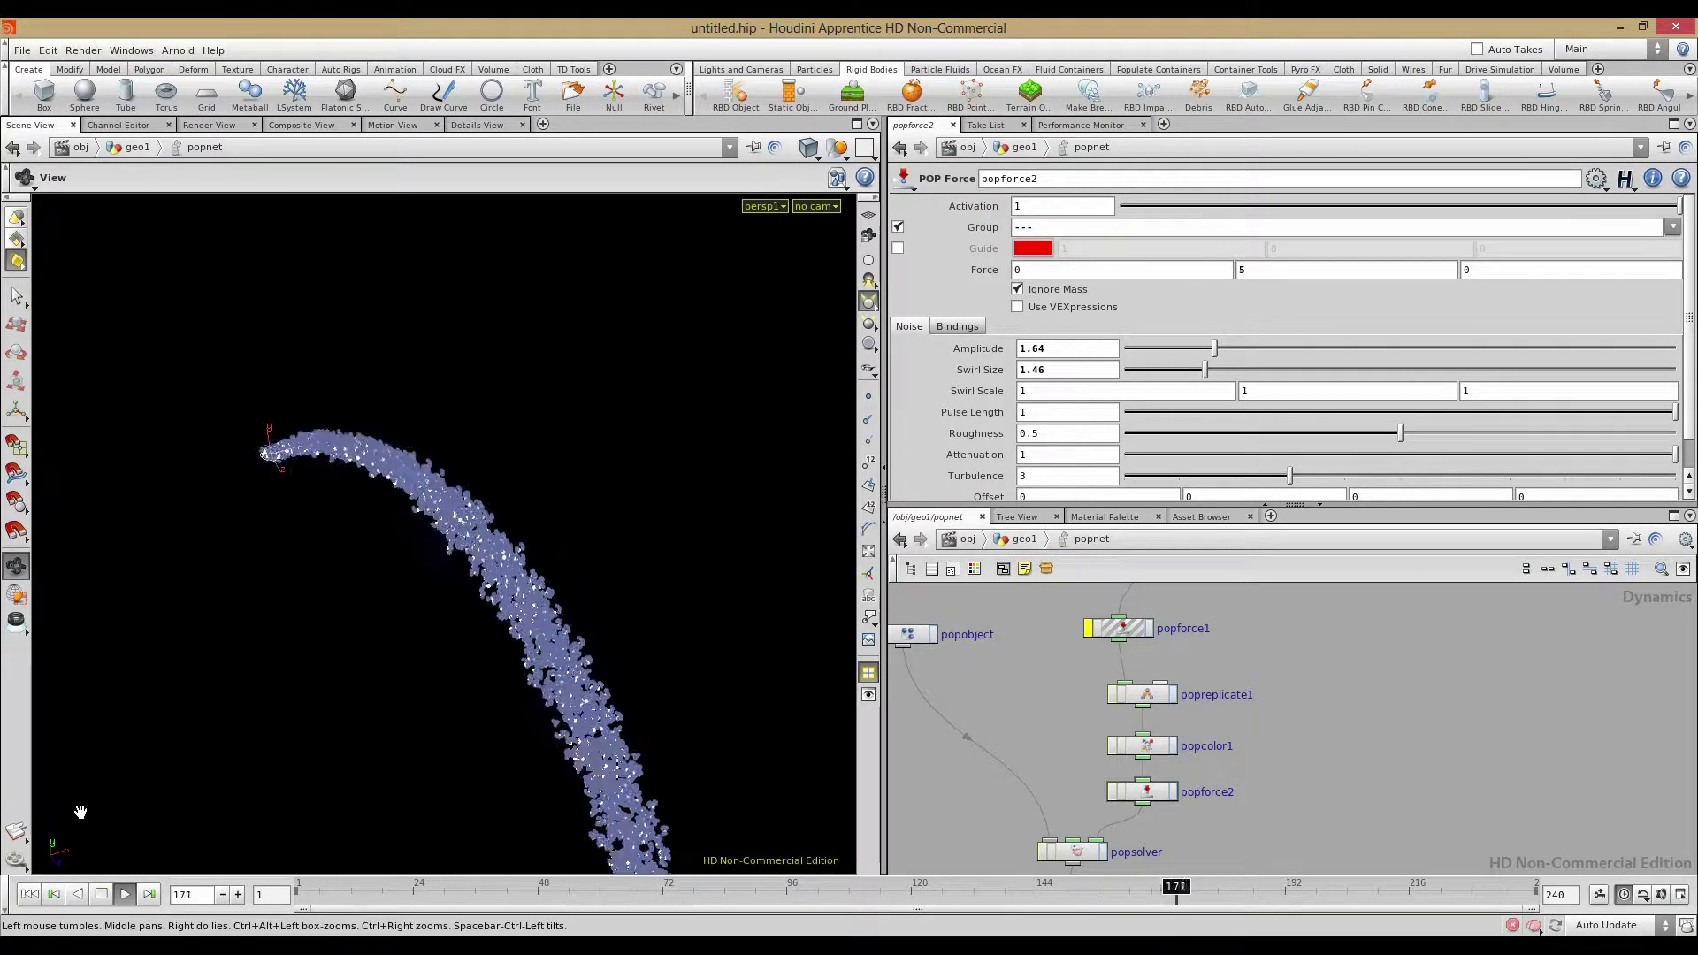
pyautogui.click(102, 894)
pyautogui.moveTo(520, 635); pyautogui.dragTo(389, 559)
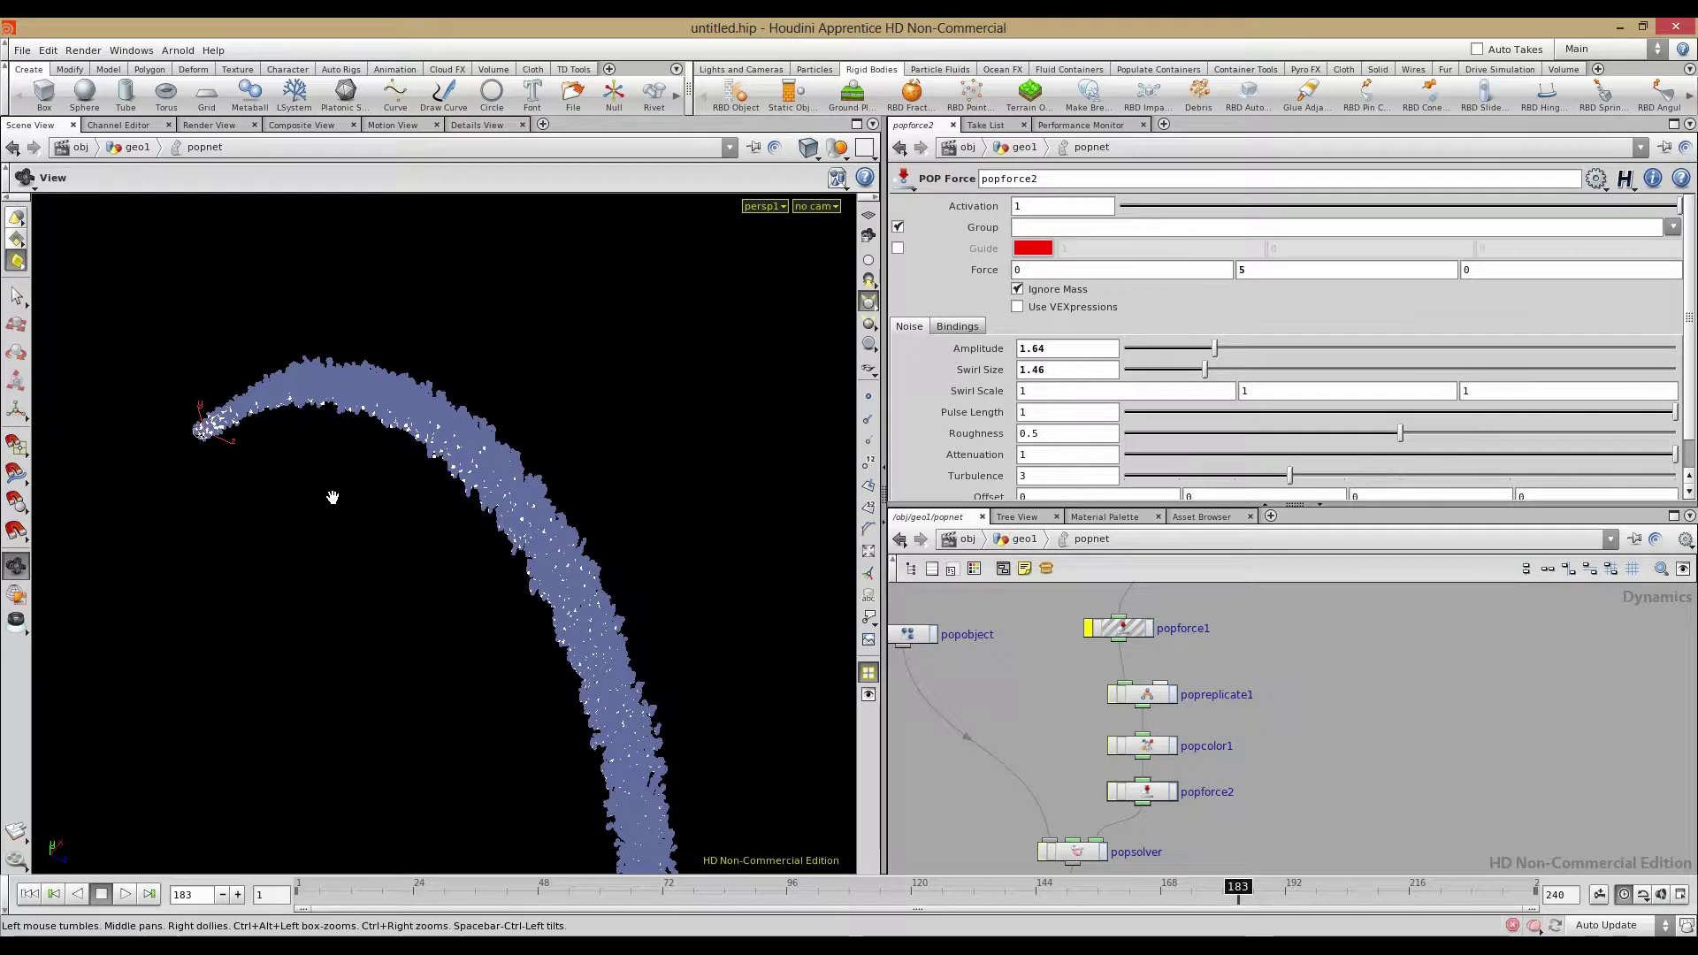
pyautogui.moveTo(333, 498); pyautogui.dragTo(379, 481)
pyautogui.moveTo(379, 481); pyautogui.dragTo(886, 566, button='right')
pyautogui.moveTo(389, 575)
pyautogui.mouseDown()
pyautogui.moveTo(307, 587)
pyautogui.moveTo(374, 577)
pyautogui.mouseUp()
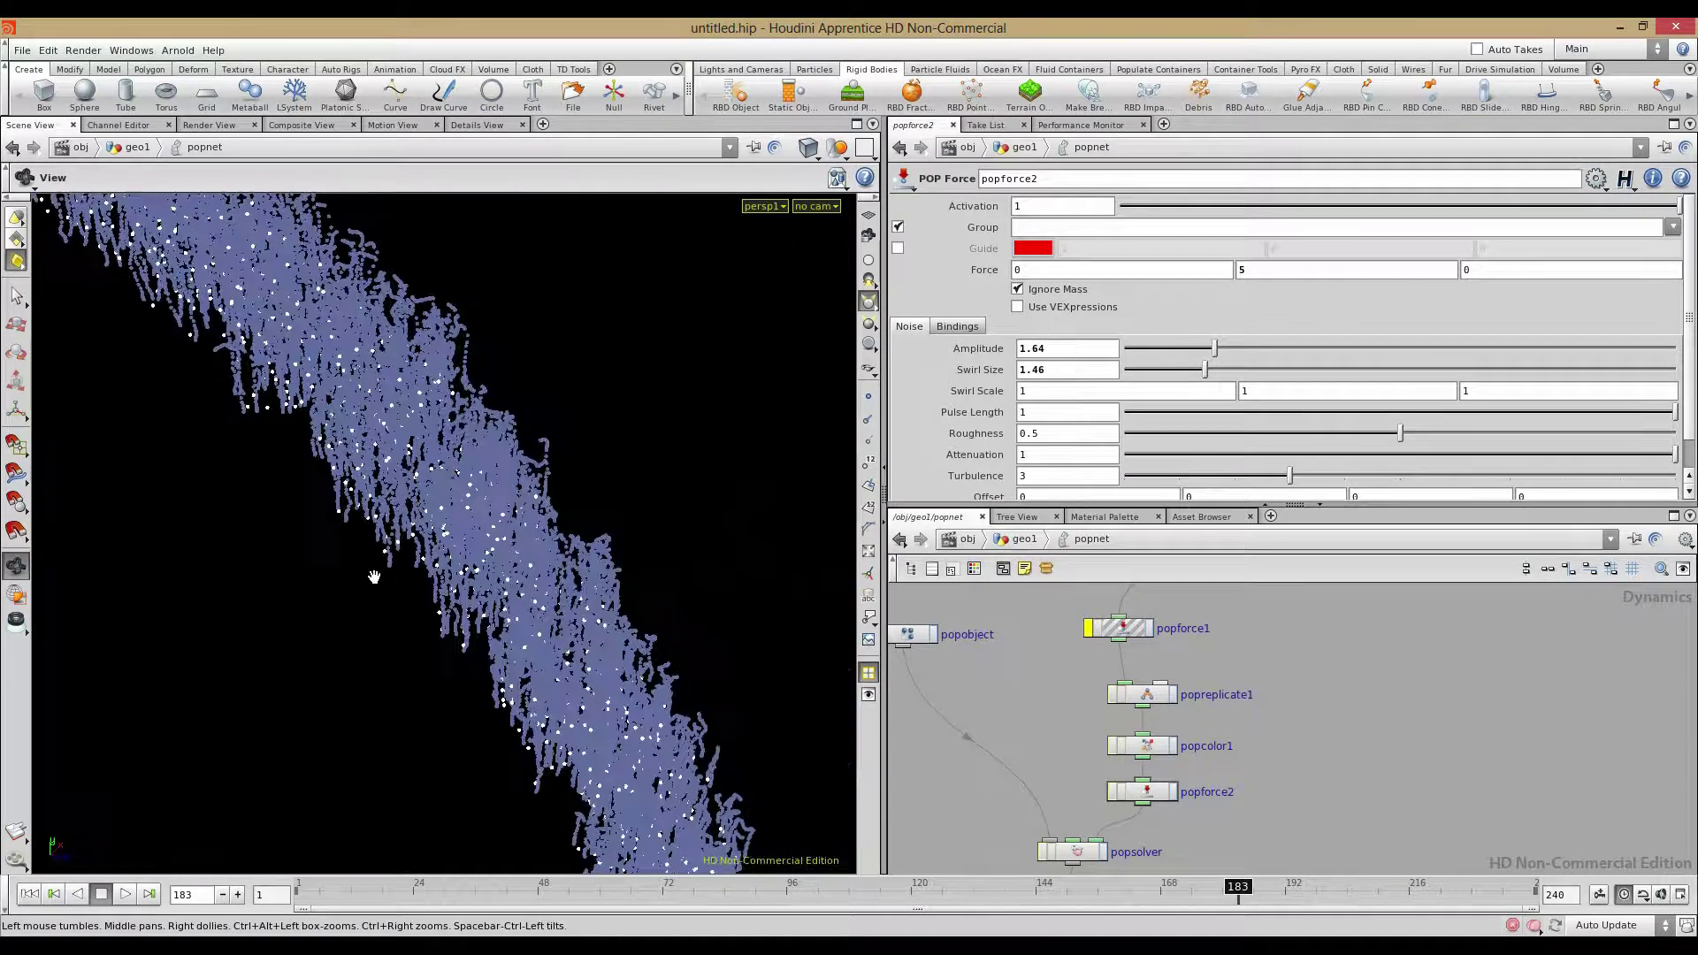
pyautogui.moveTo(675, 705); pyautogui.dragTo(557, 659)
pyautogui.moveTo(663, 693); pyautogui.dragTo(467, 649)
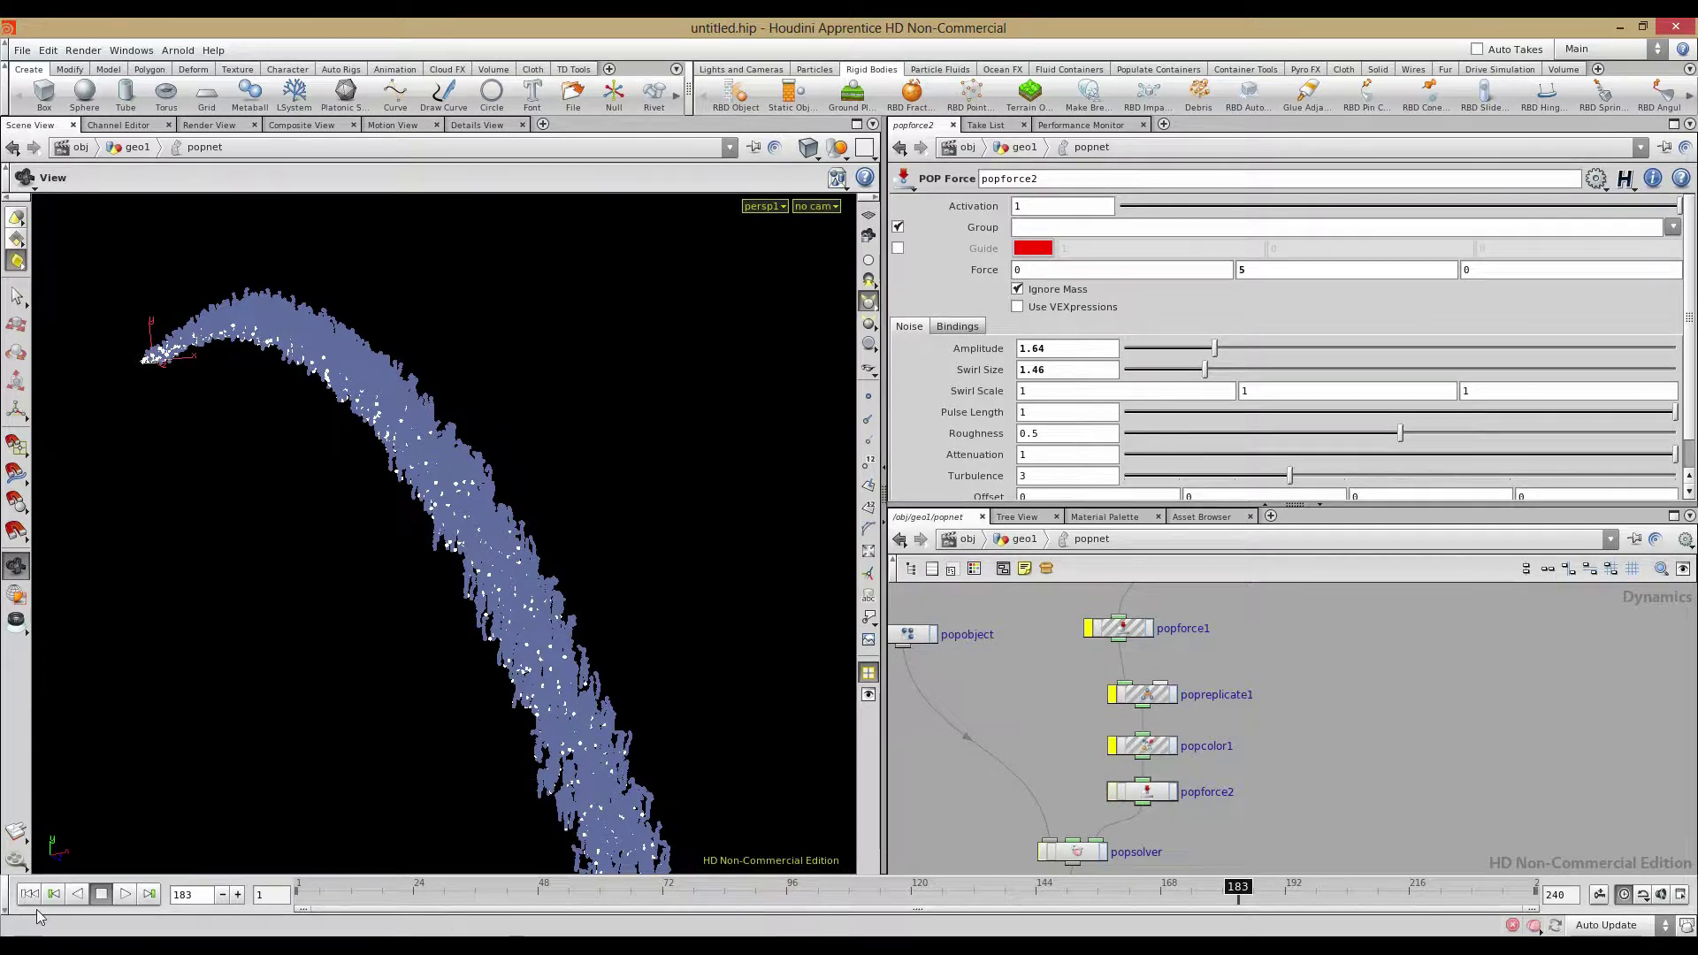
# Bypass popreplicate1 and popcolor1 and replay the simulation to about frame 97
pyautogui.click(115, 898)
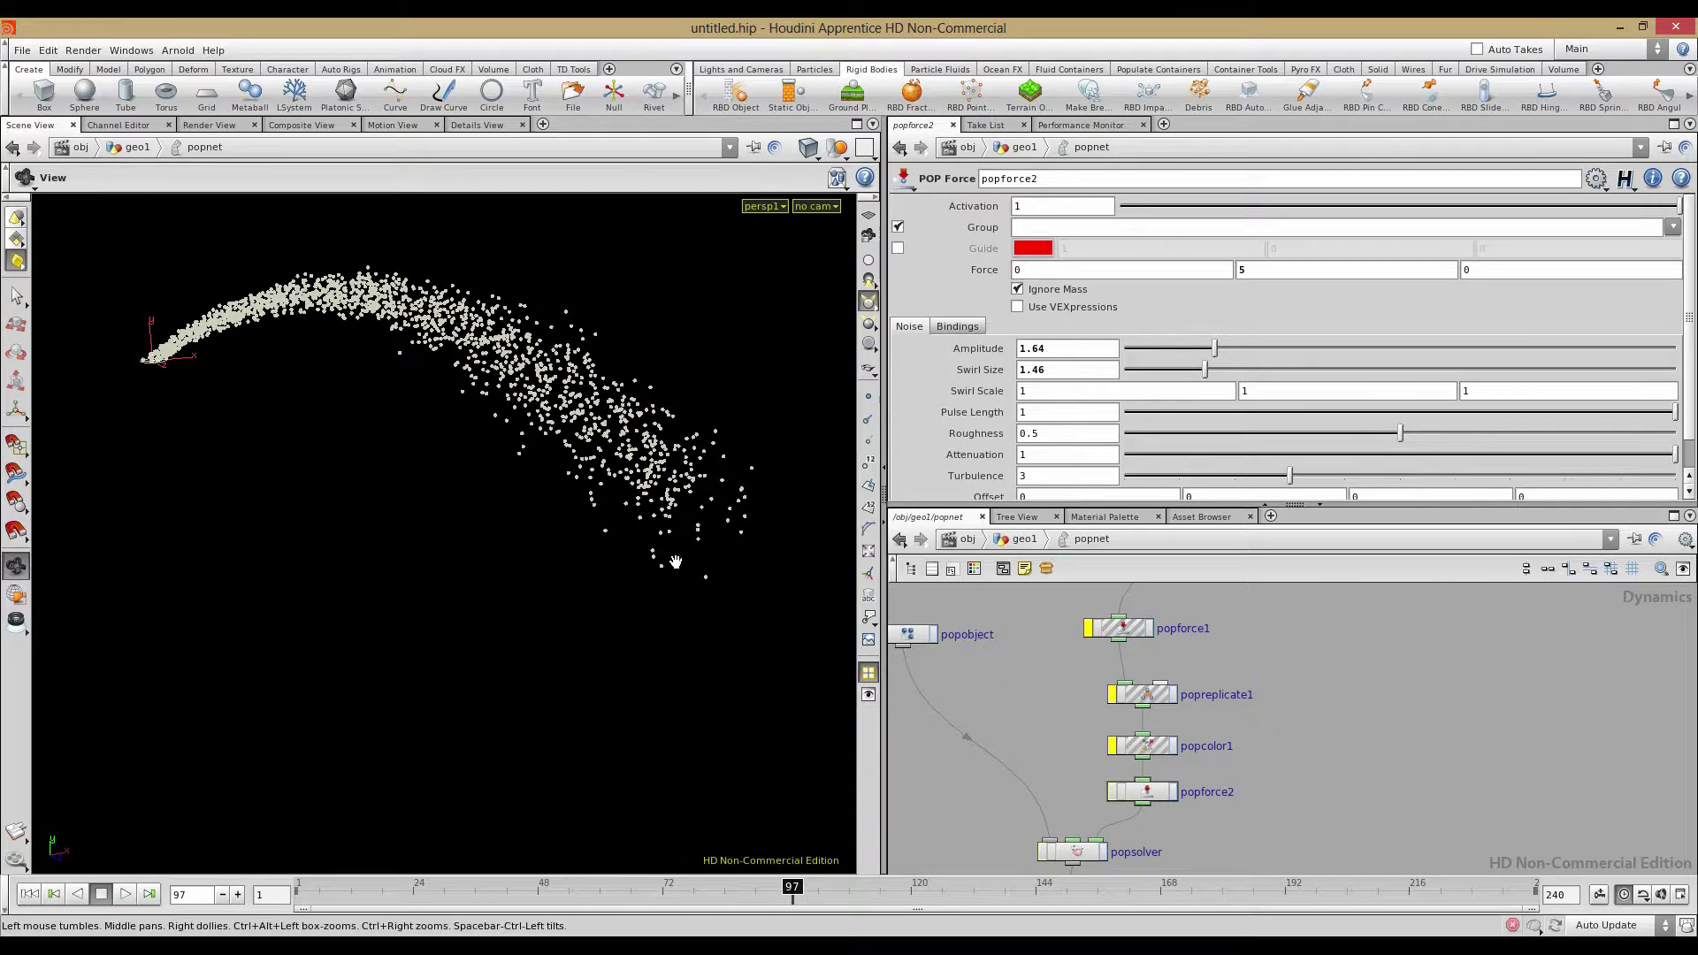
pyautogui.moveTo(326, 411); pyautogui.dragTo(330, 553, button='right')
pyautogui.moveTo(330, 553)
pyautogui.mouseDown()
pyautogui.moveTo(311, 590)
pyautogui.moveTo(303, 541)
pyautogui.mouseUp()
# Examine popsolver's update settings and the nodes connected around it
pyautogui.moveTo(1028, 668); pyautogui.dragTo(1043, 542, button='middle')
pyautogui.click(1079, 737)
pyautogui.scroll(5, 970, 710)
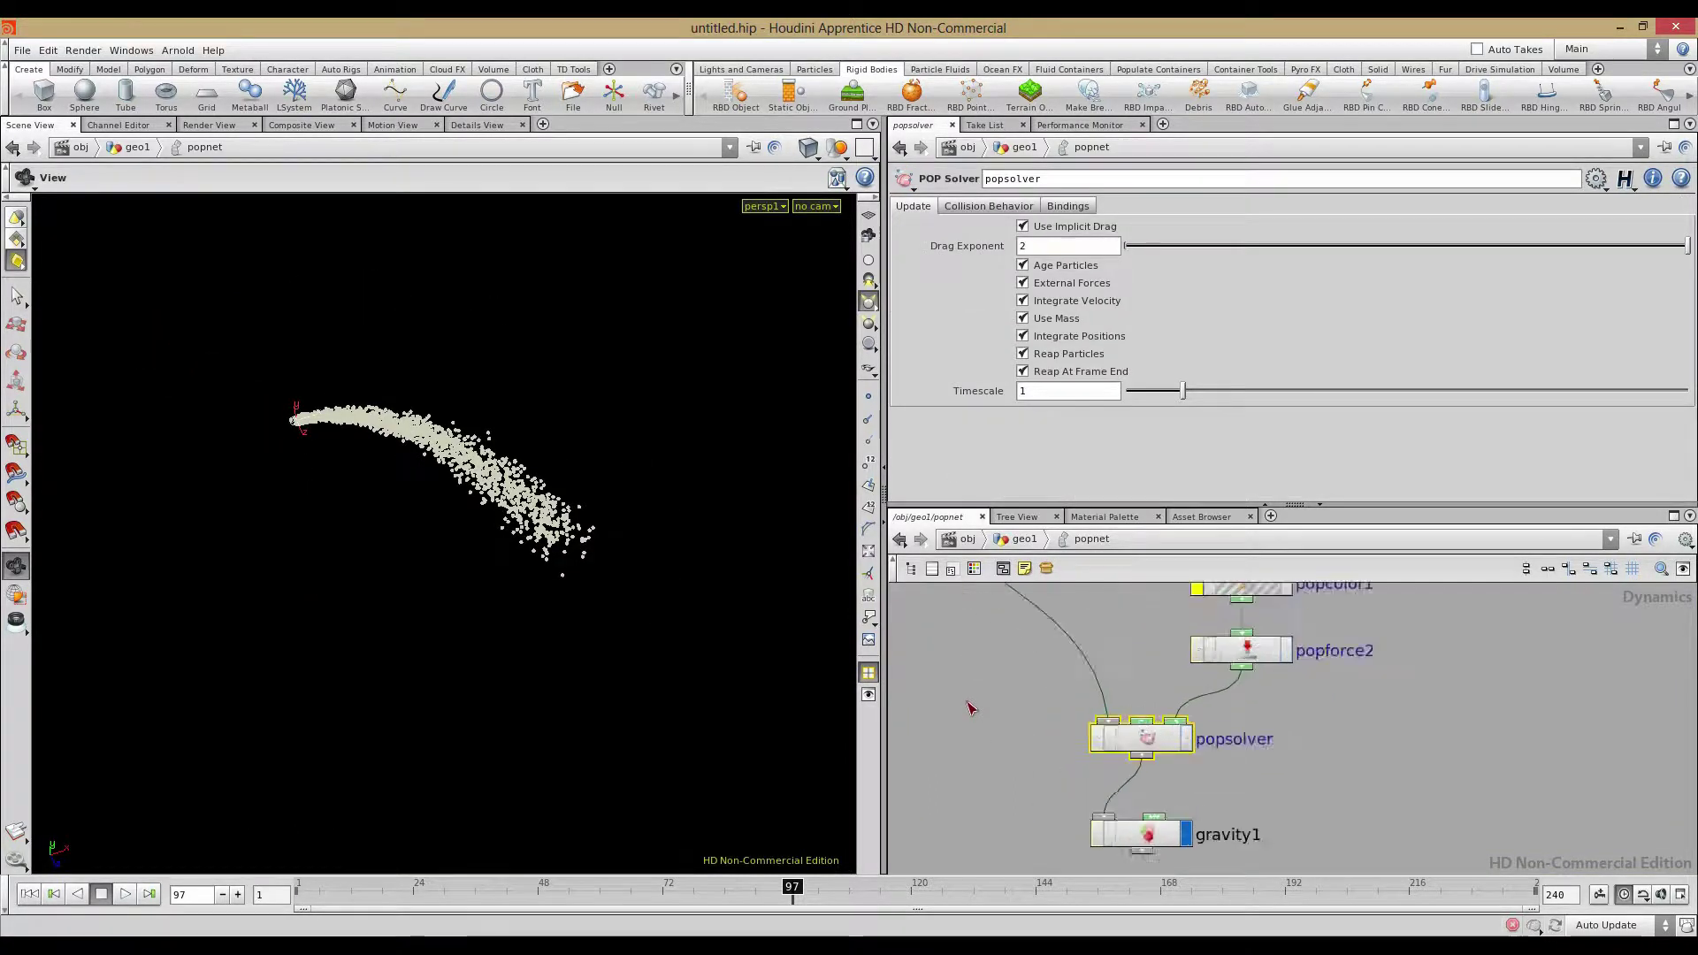
pyautogui.scroll(-3, 1009, 663)
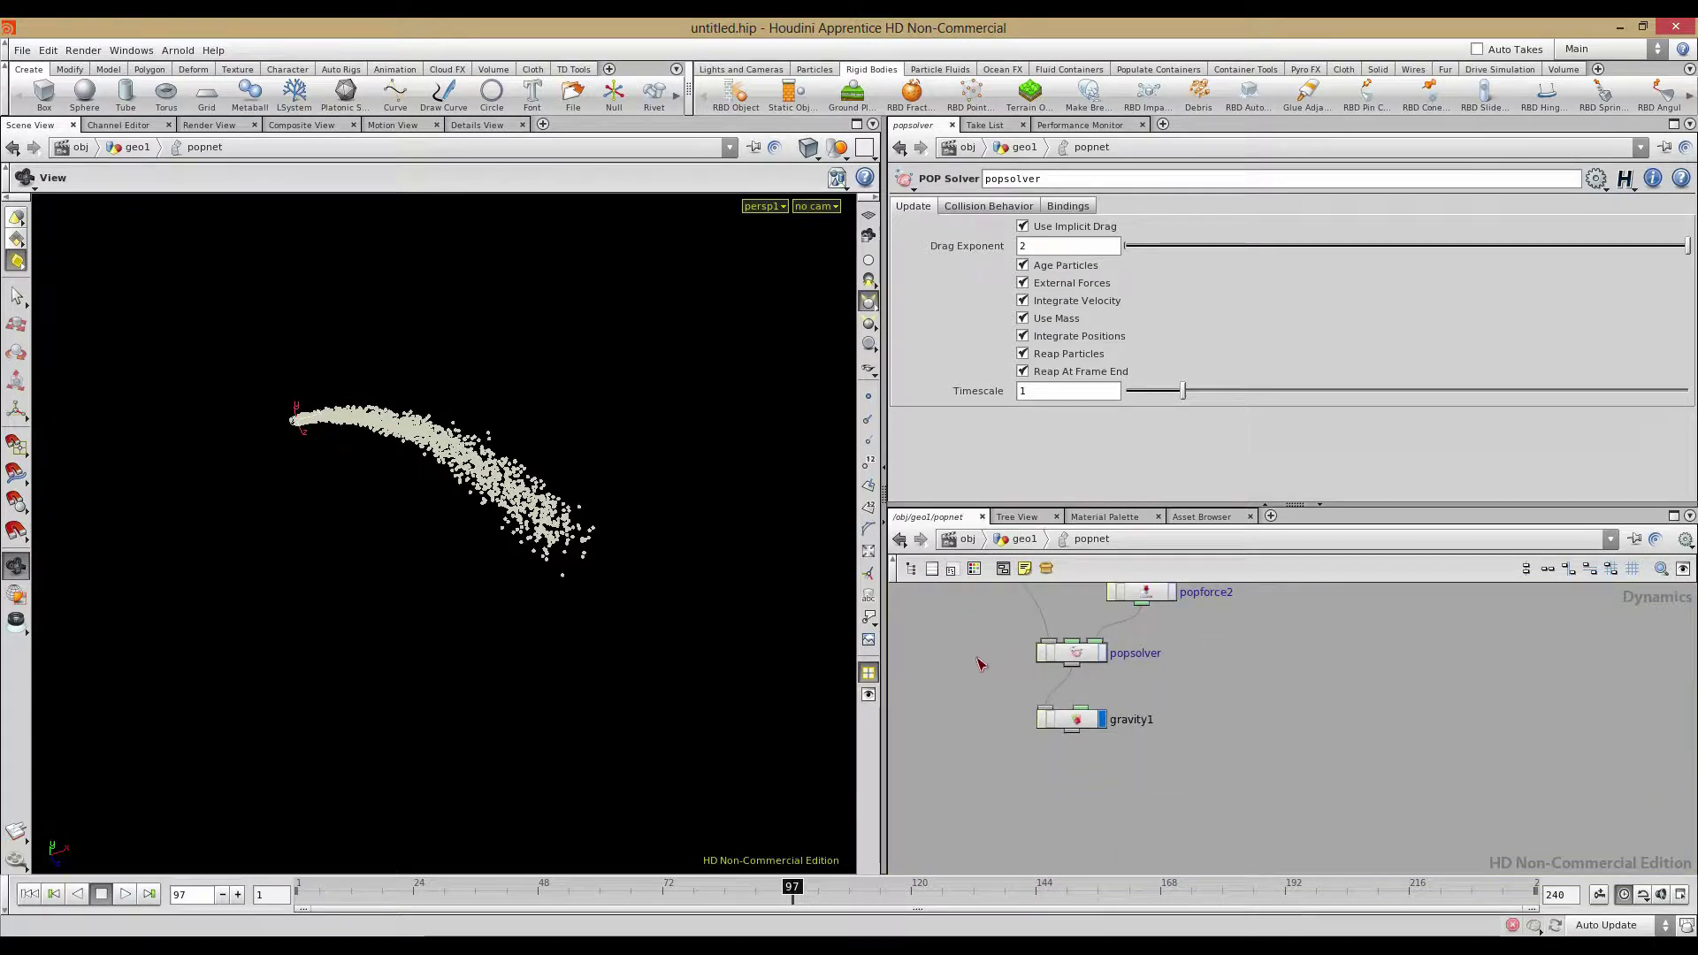
# Add a rigid body ground plane at the scene origin for the particles to collide with
pyautogui.moveTo(520, 483); pyautogui.dragTo(641, 668)
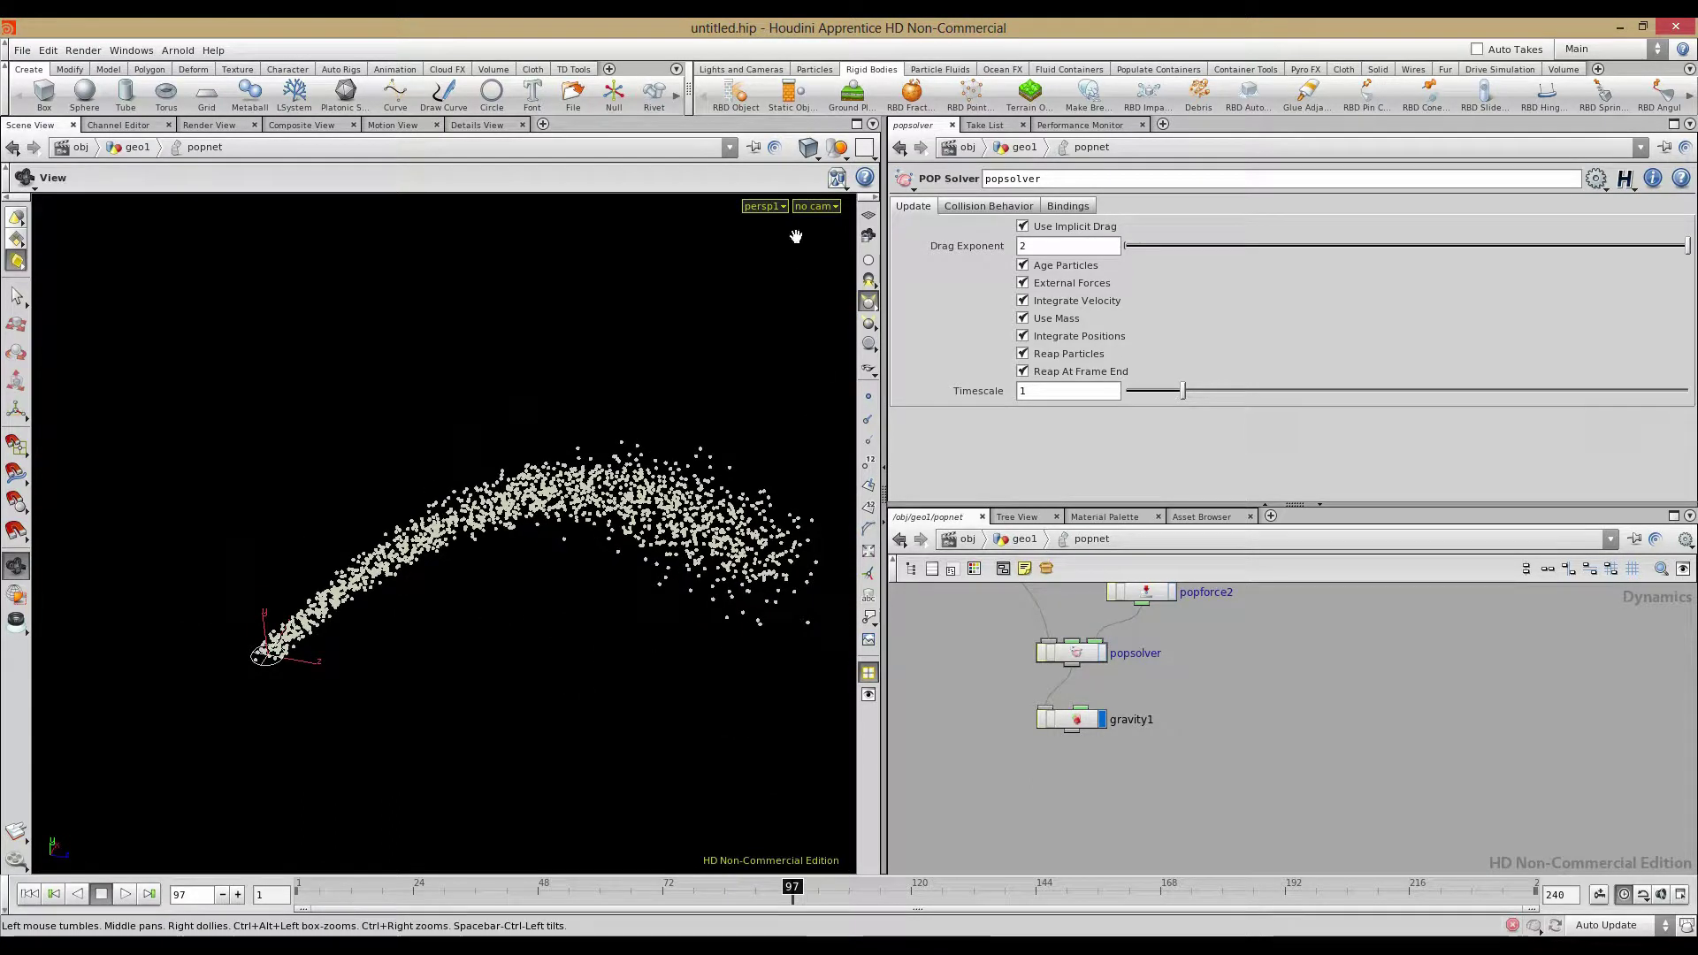
pyautogui.click(854, 104)
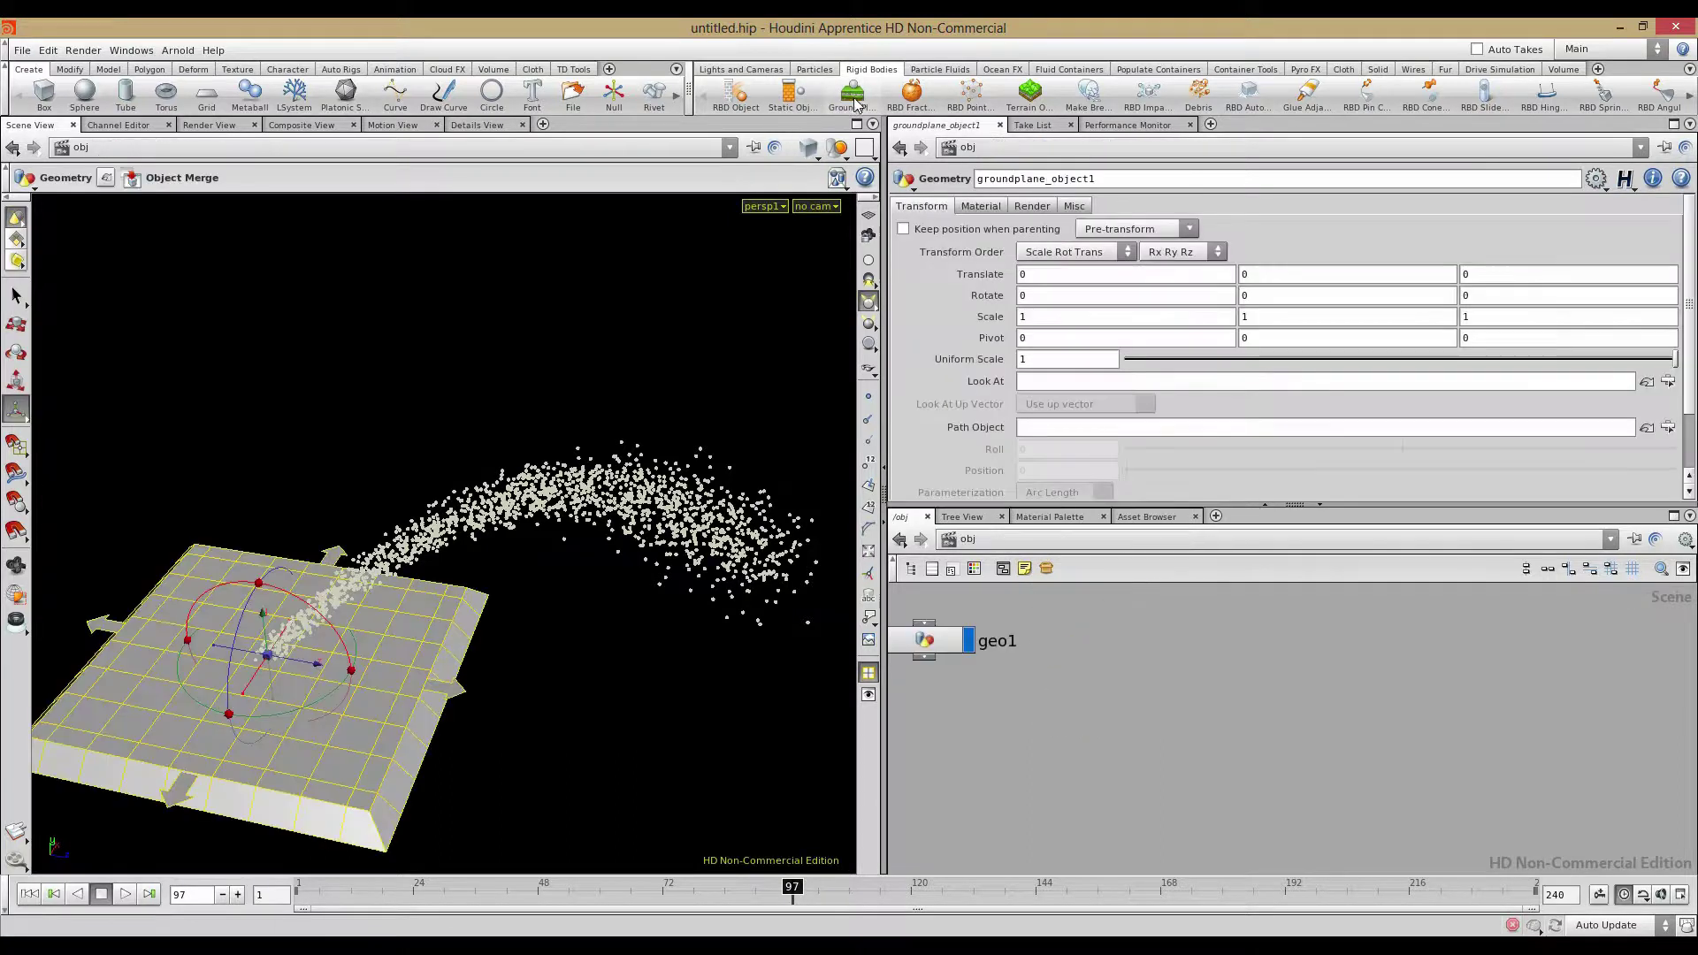
pyautogui.moveTo(534, 629)
pyautogui.mouseDown()
pyautogui.moveTo(549, 588)
pyautogui.moveTo(531, 621)
pyautogui.mouseUp()
pyautogui.press('Return')
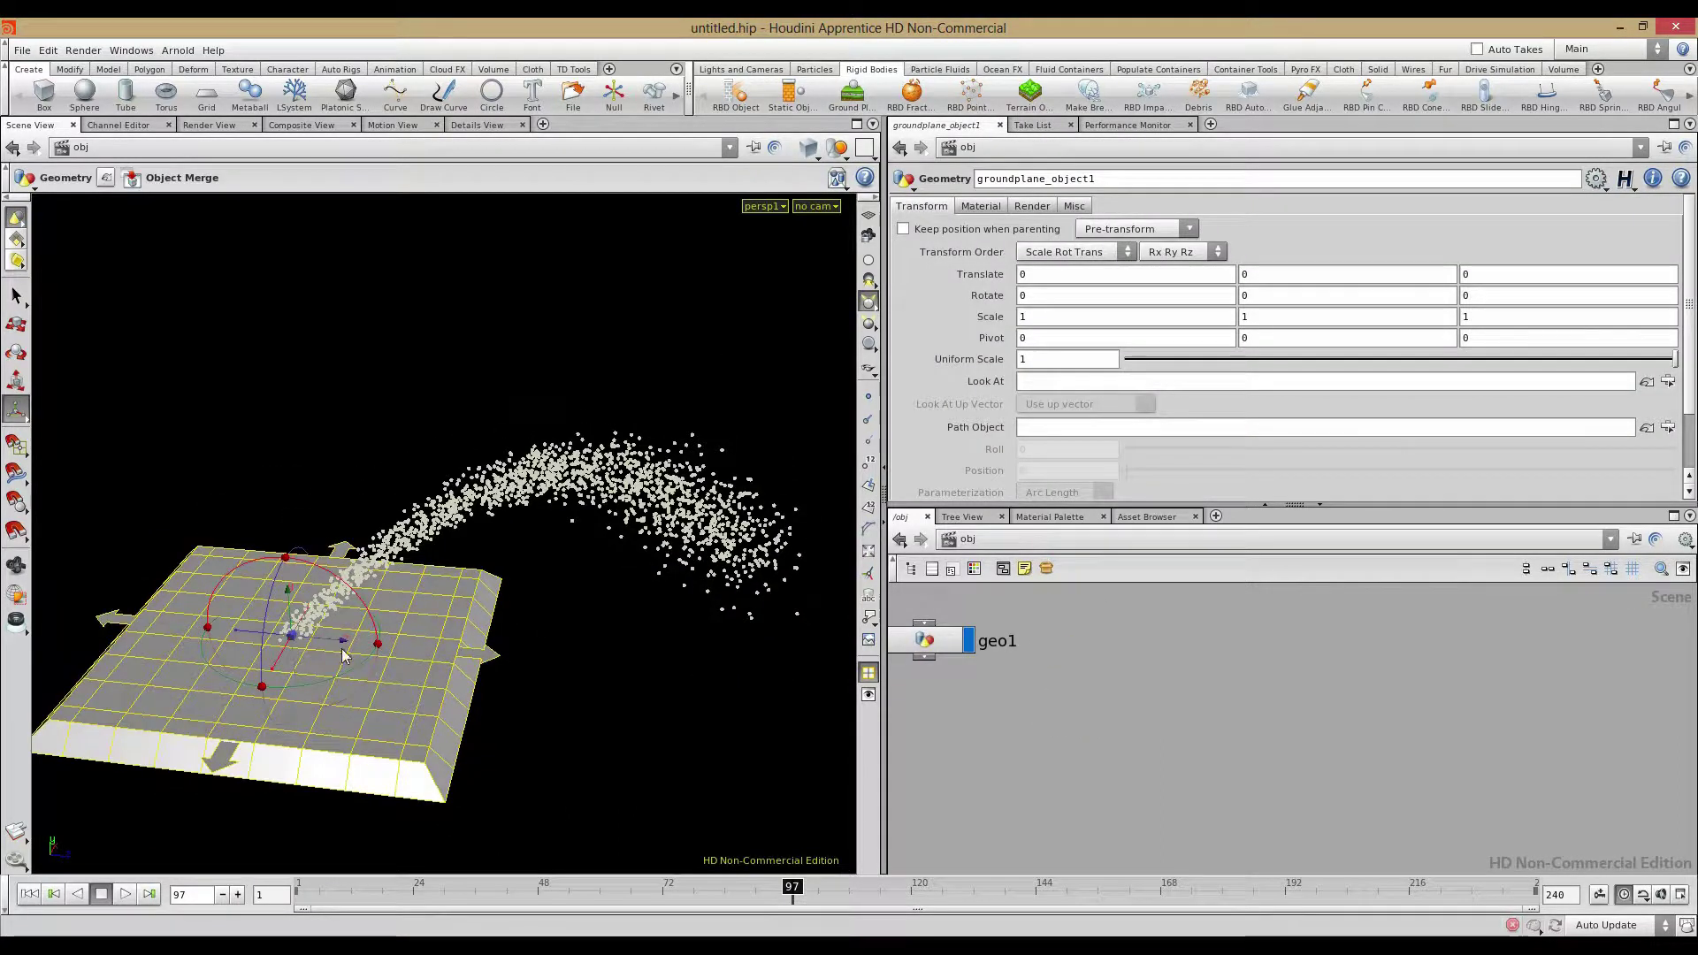
# Raise circle1 inside geo1 above the ground plane to a center Y of about 2.3
pyautogui.moveTo(1059, 668); pyautogui.dragTo(1246, 744, button='middle')
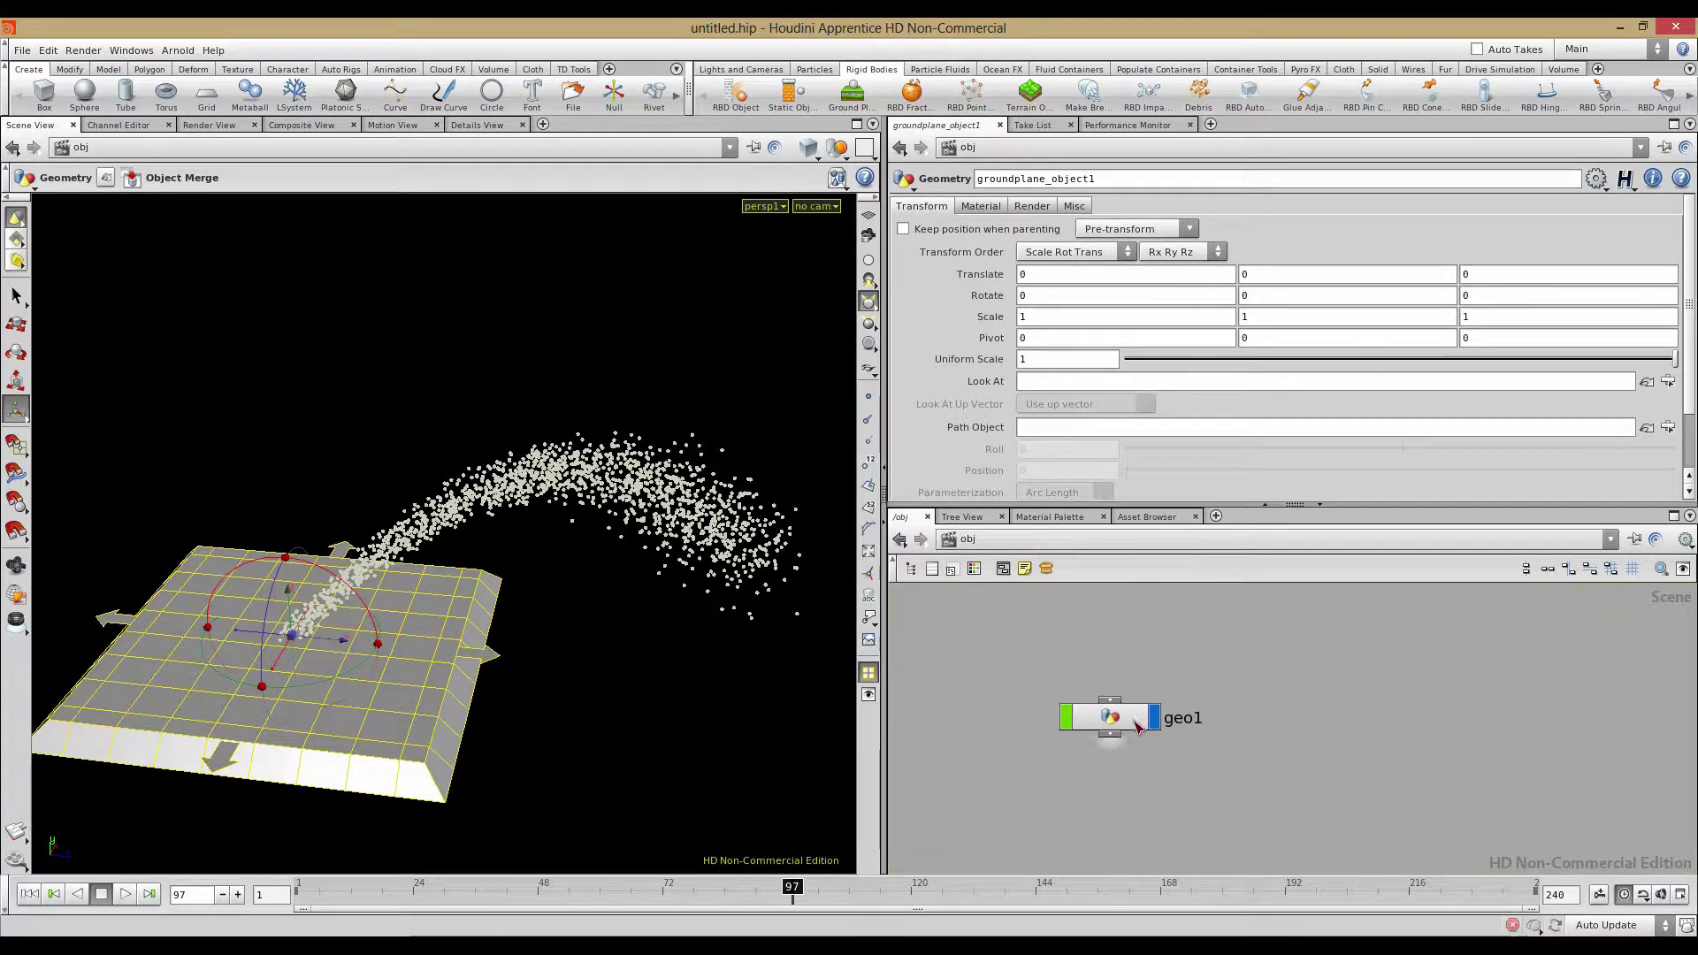
pyautogui.doubleClick(1136, 726)
pyautogui.click(1076, 628)
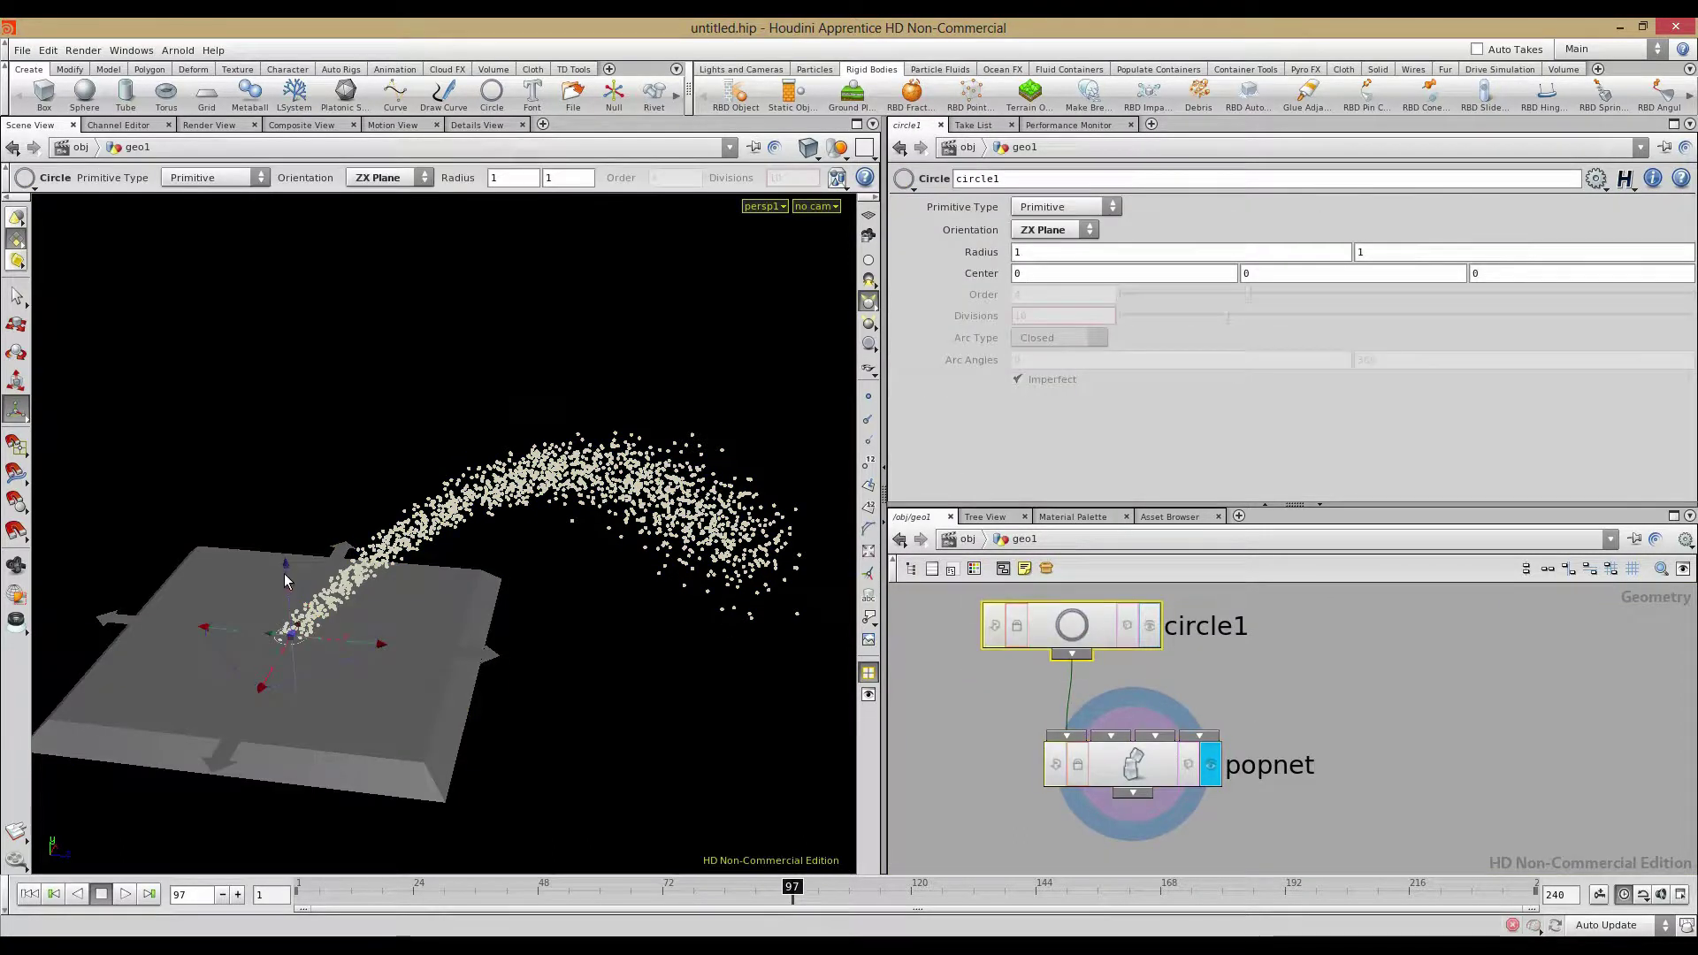
pyautogui.moveTo(289, 620); pyautogui.dragTo(243, 619)
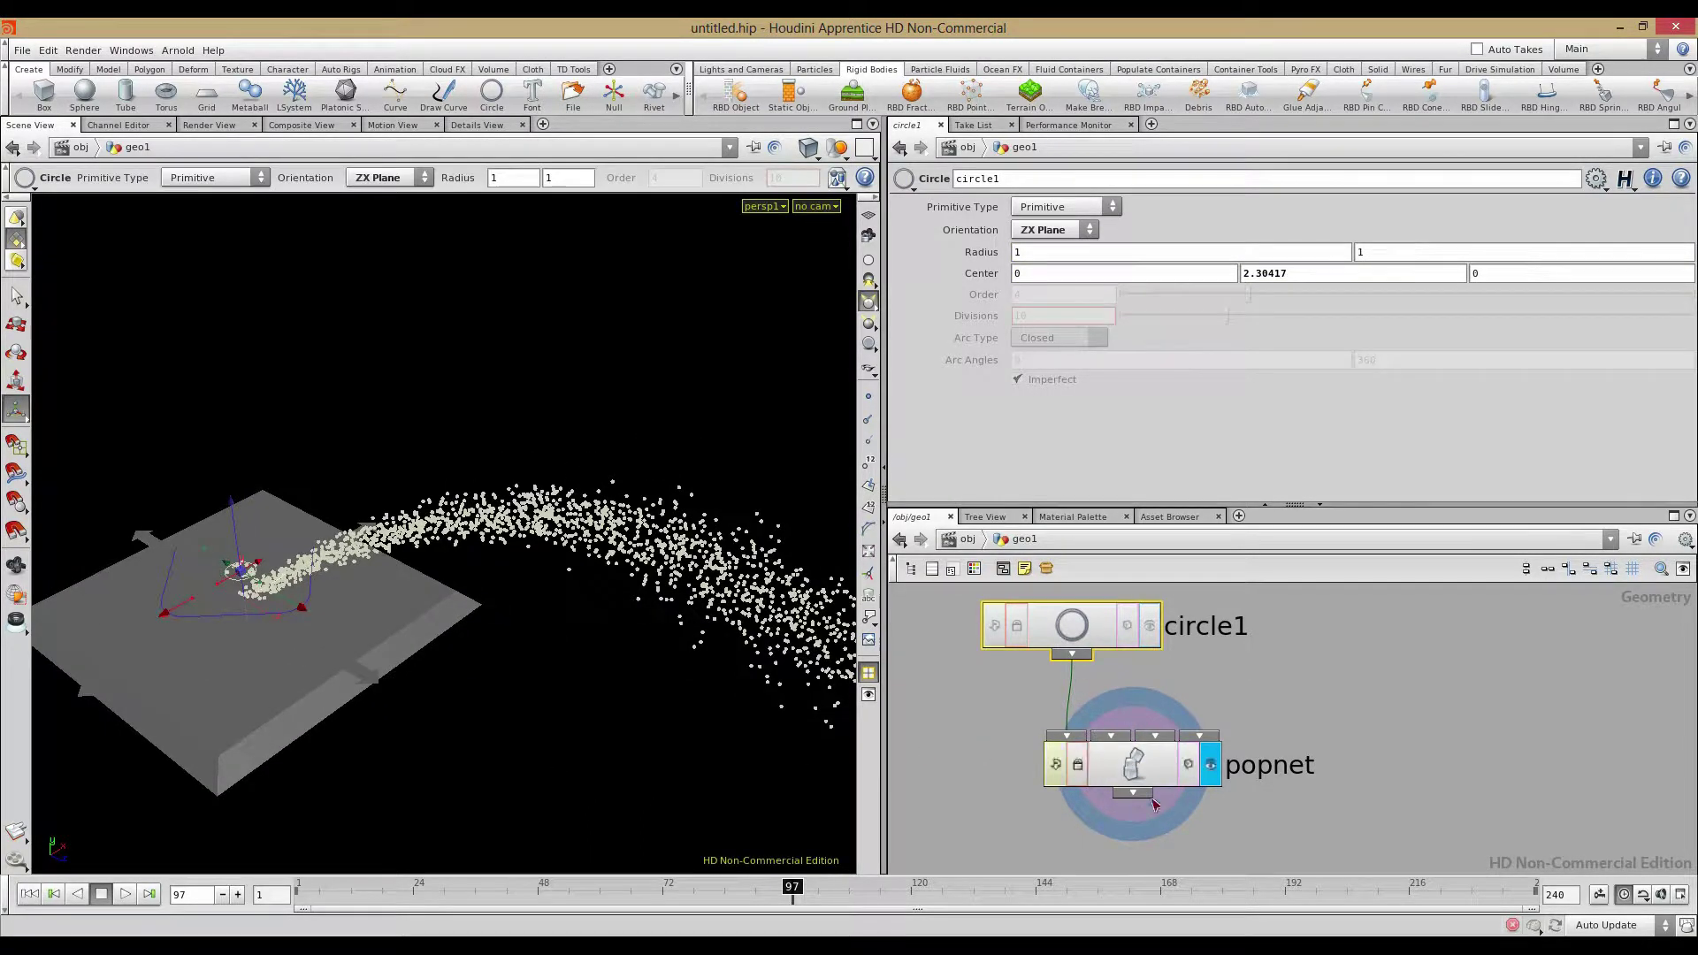
# Open popnet and enlarge the network view to examine how the ground plane nodes are merged with the particle simulation
pyautogui.doubleClick(1136, 766)
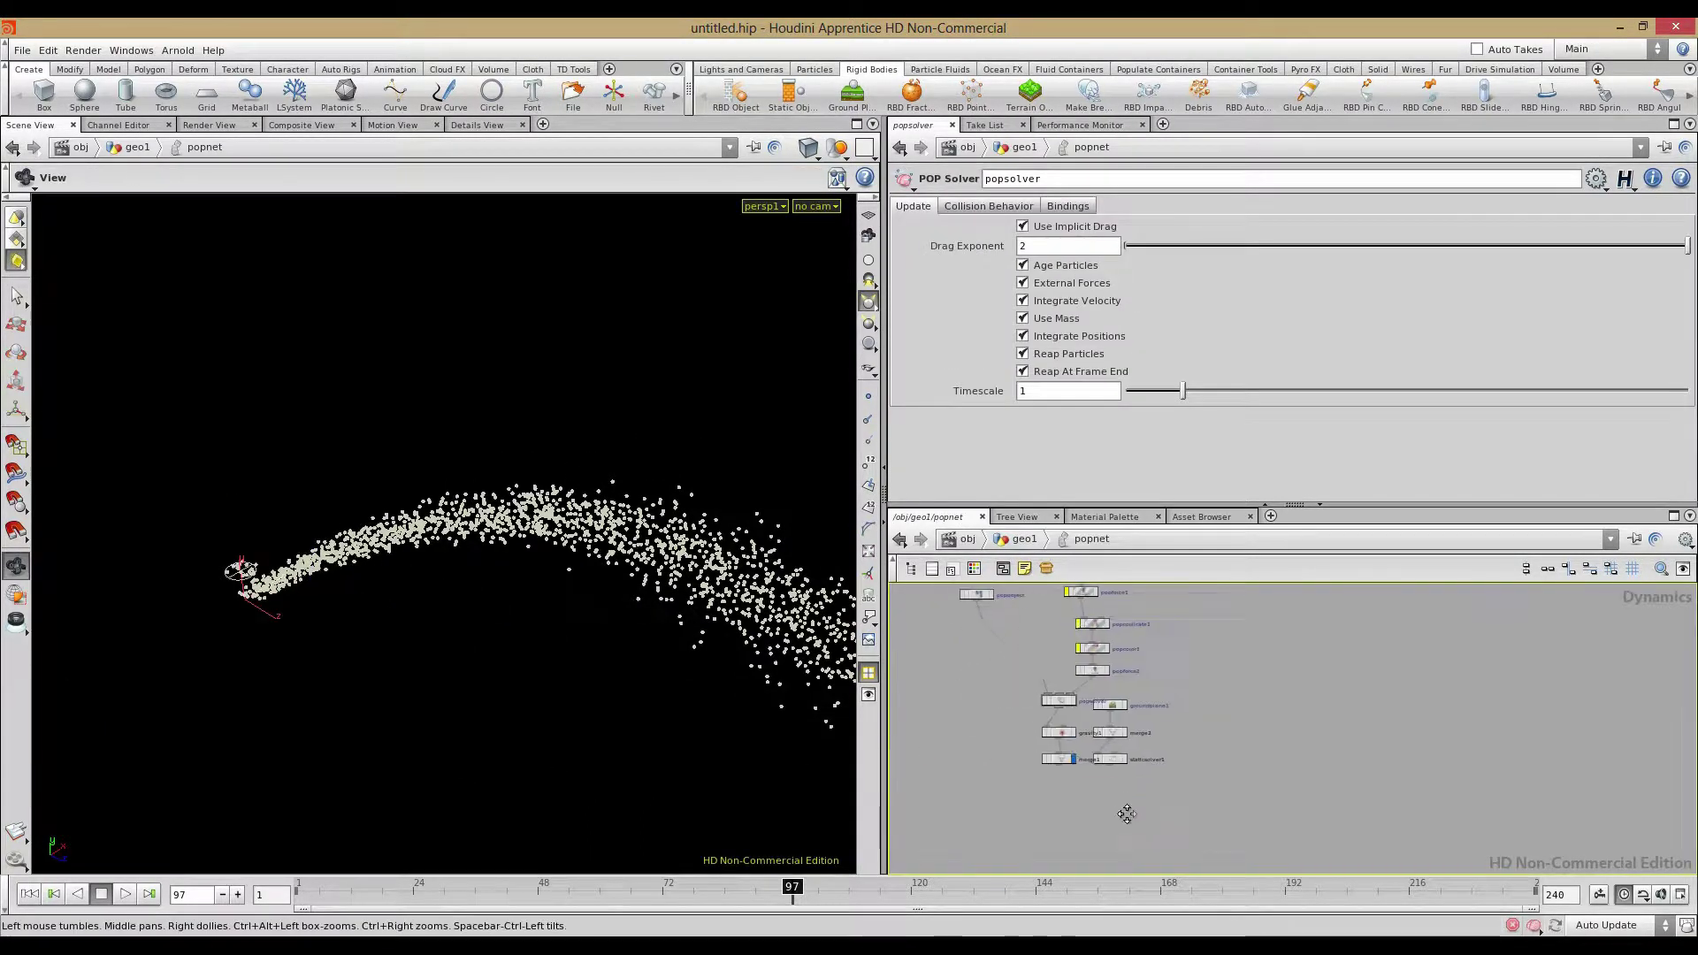
pyautogui.scroll(3, 1091, 739)
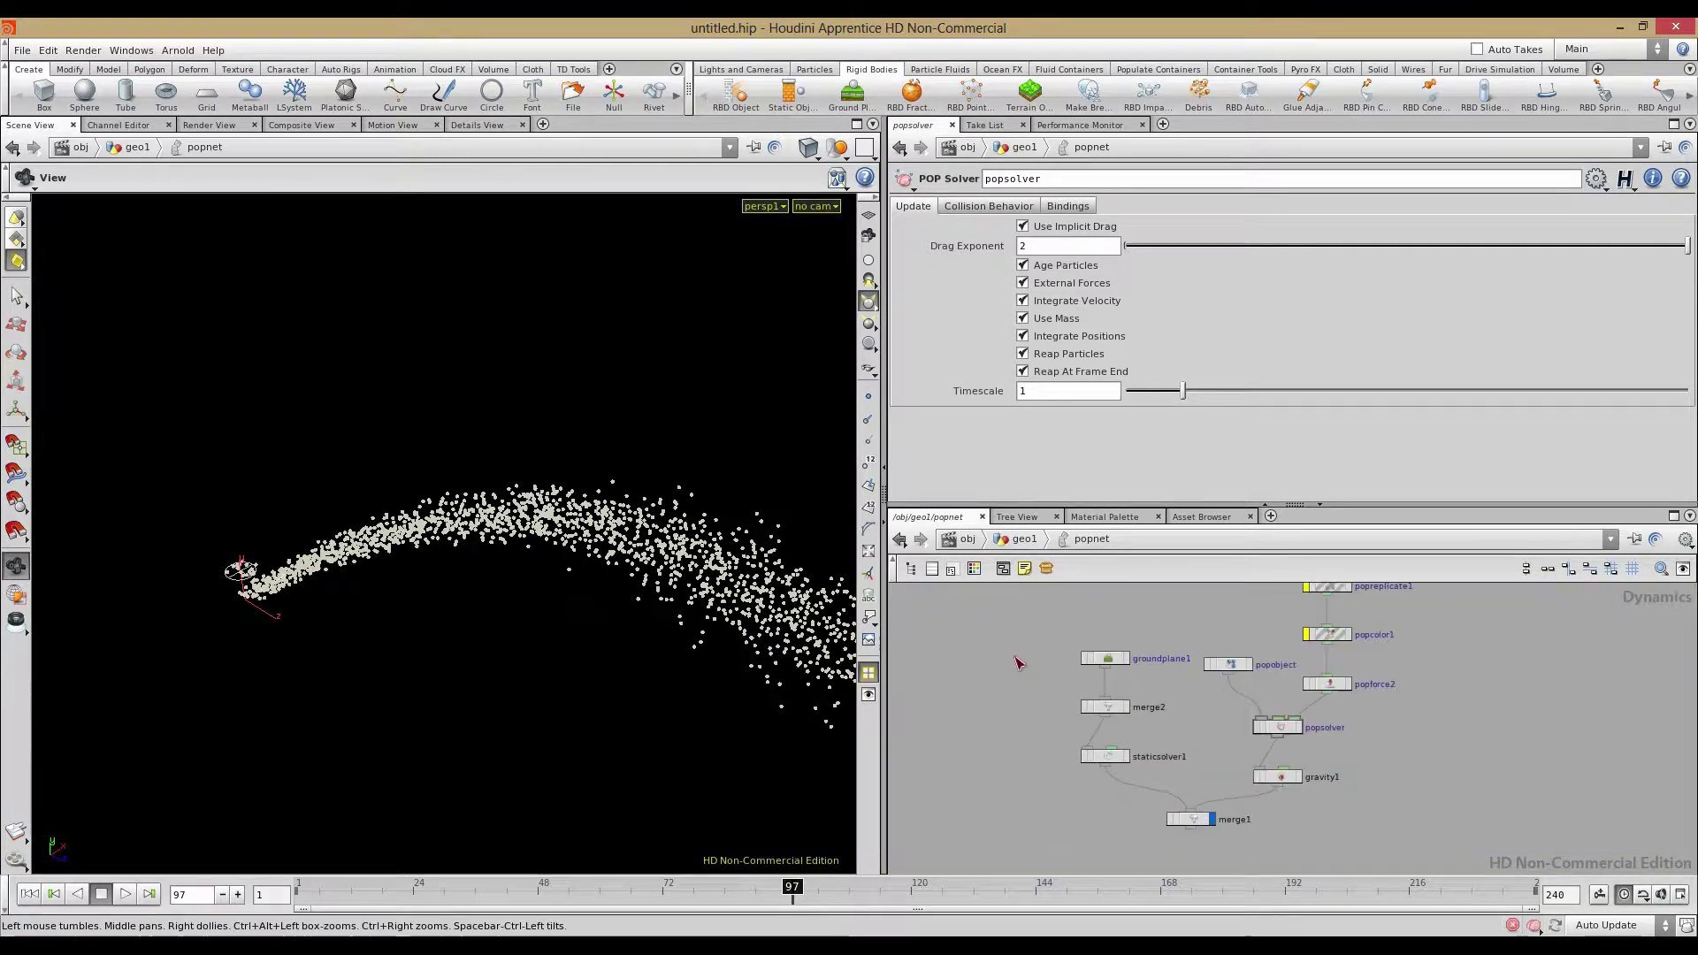
pyautogui.moveTo(1047, 639); pyautogui.dragTo(1005, 661, button='middle')
pyautogui.scroll(-2, 1166, 683)
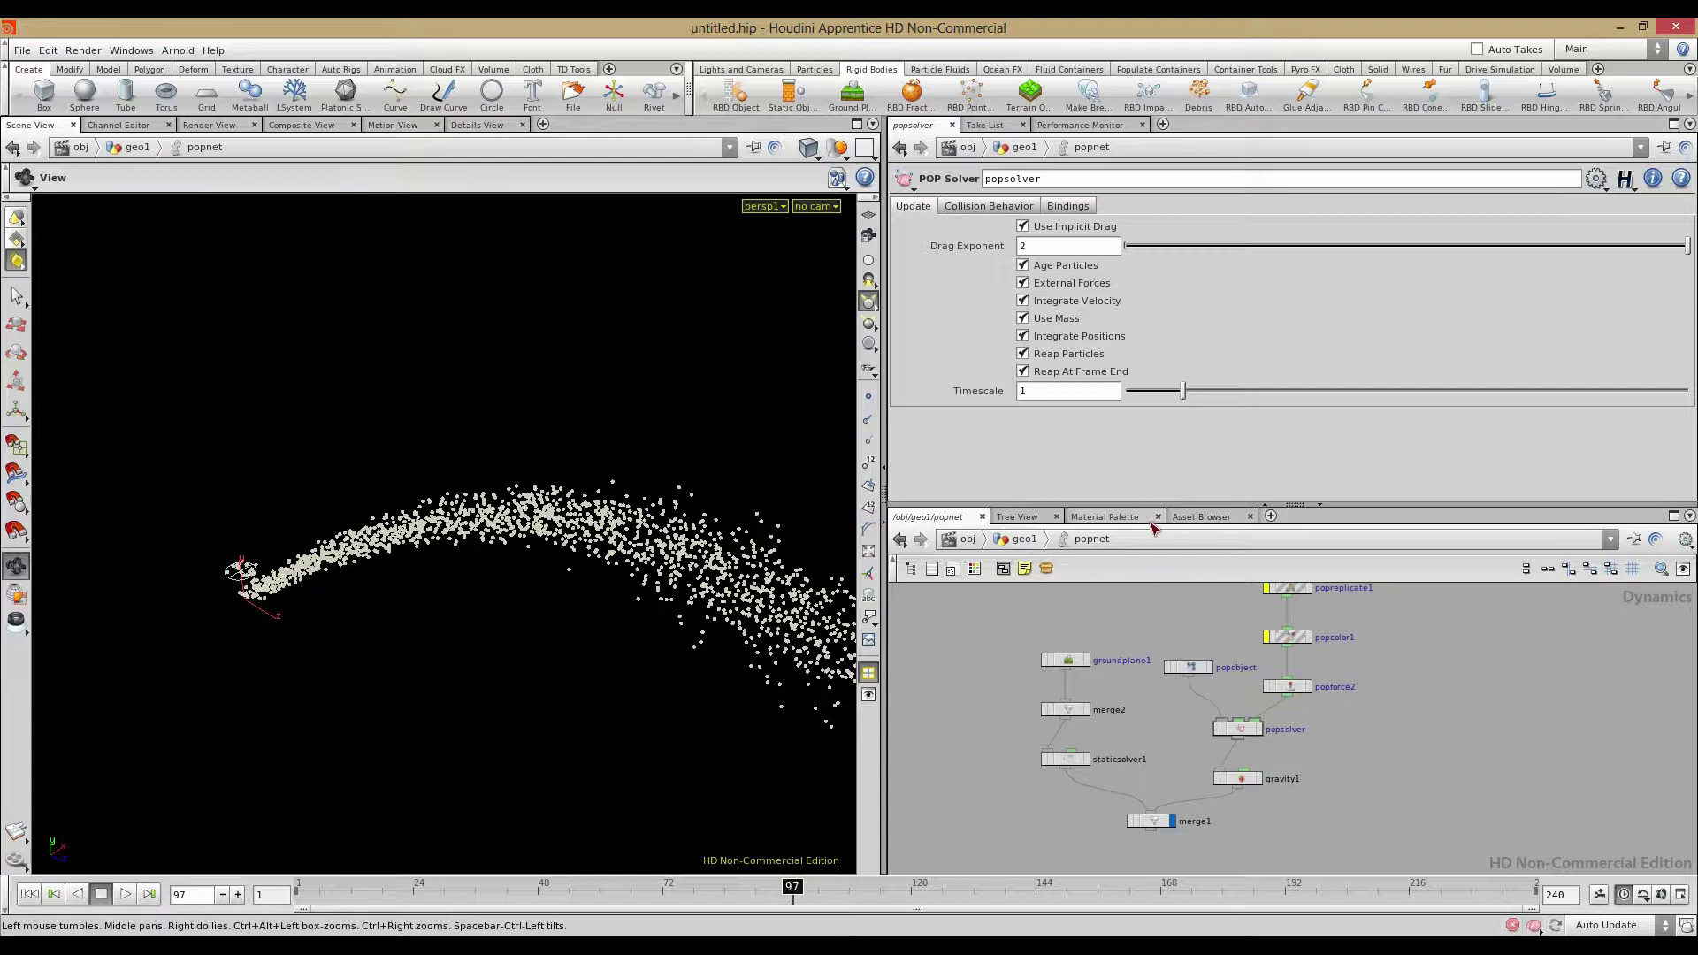
pyautogui.moveTo(1156, 505); pyautogui.dragTo(1118, 318)
pyautogui.moveTo(1093, 475); pyautogui.dragTo(1079, 491, button='middle')
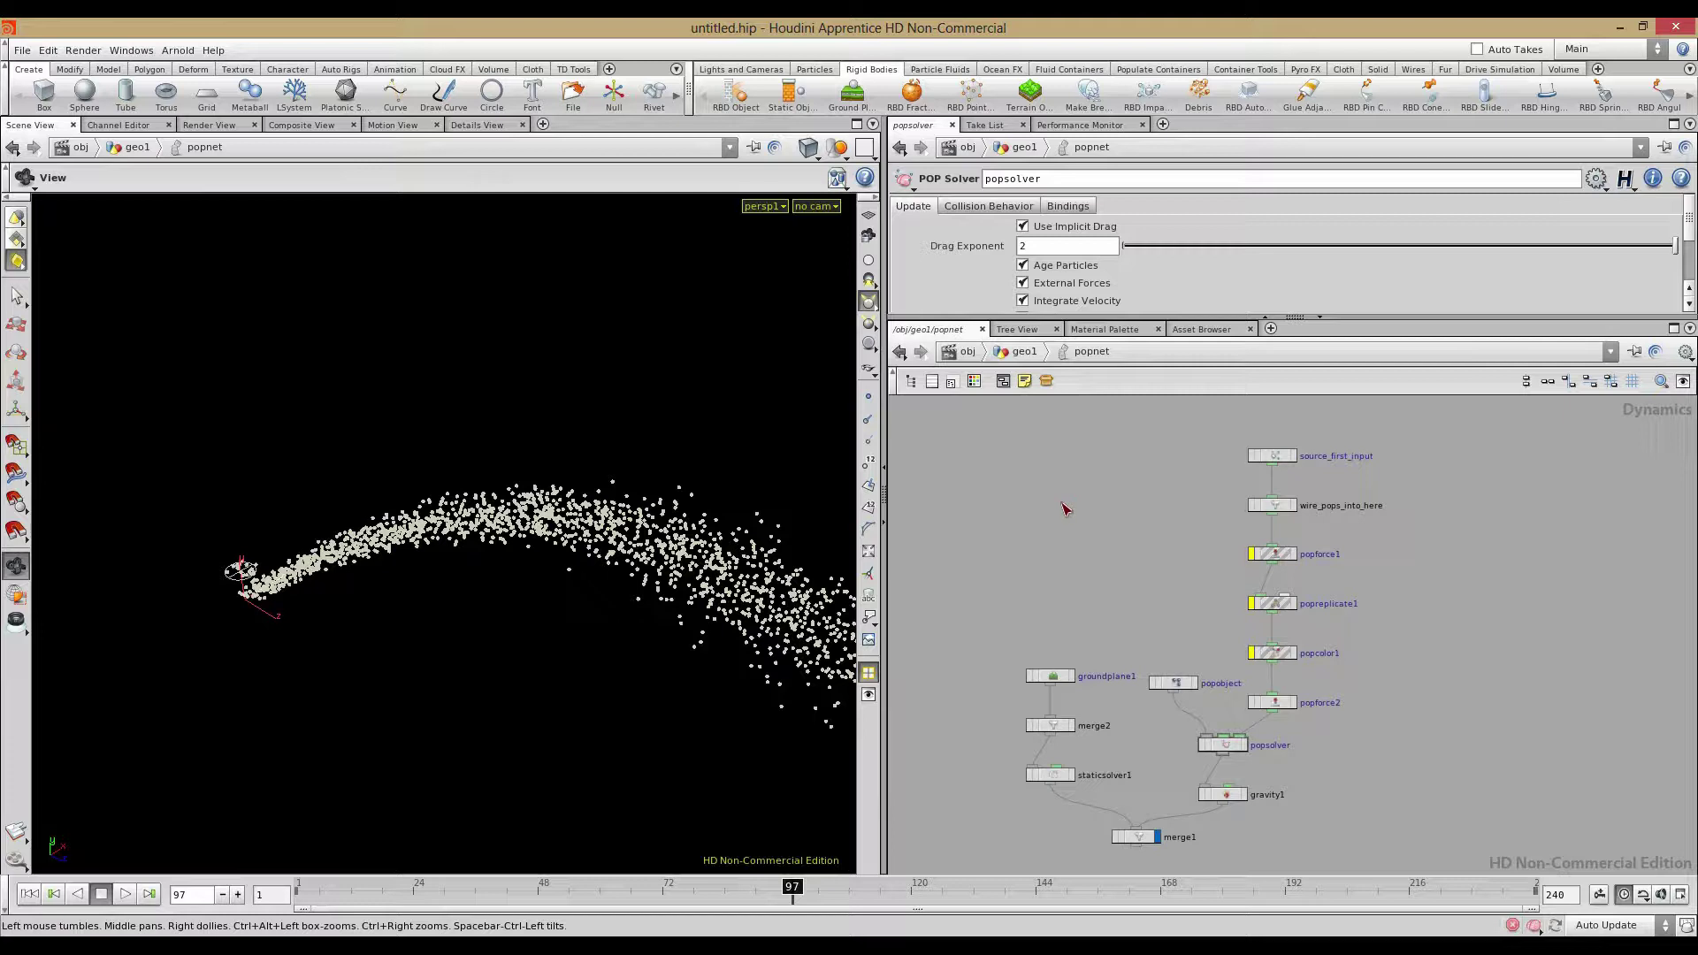
# Examine groundplane1's initial state and physical properties and the settings of staticsolver1
pyautogui.click(1054, 676)
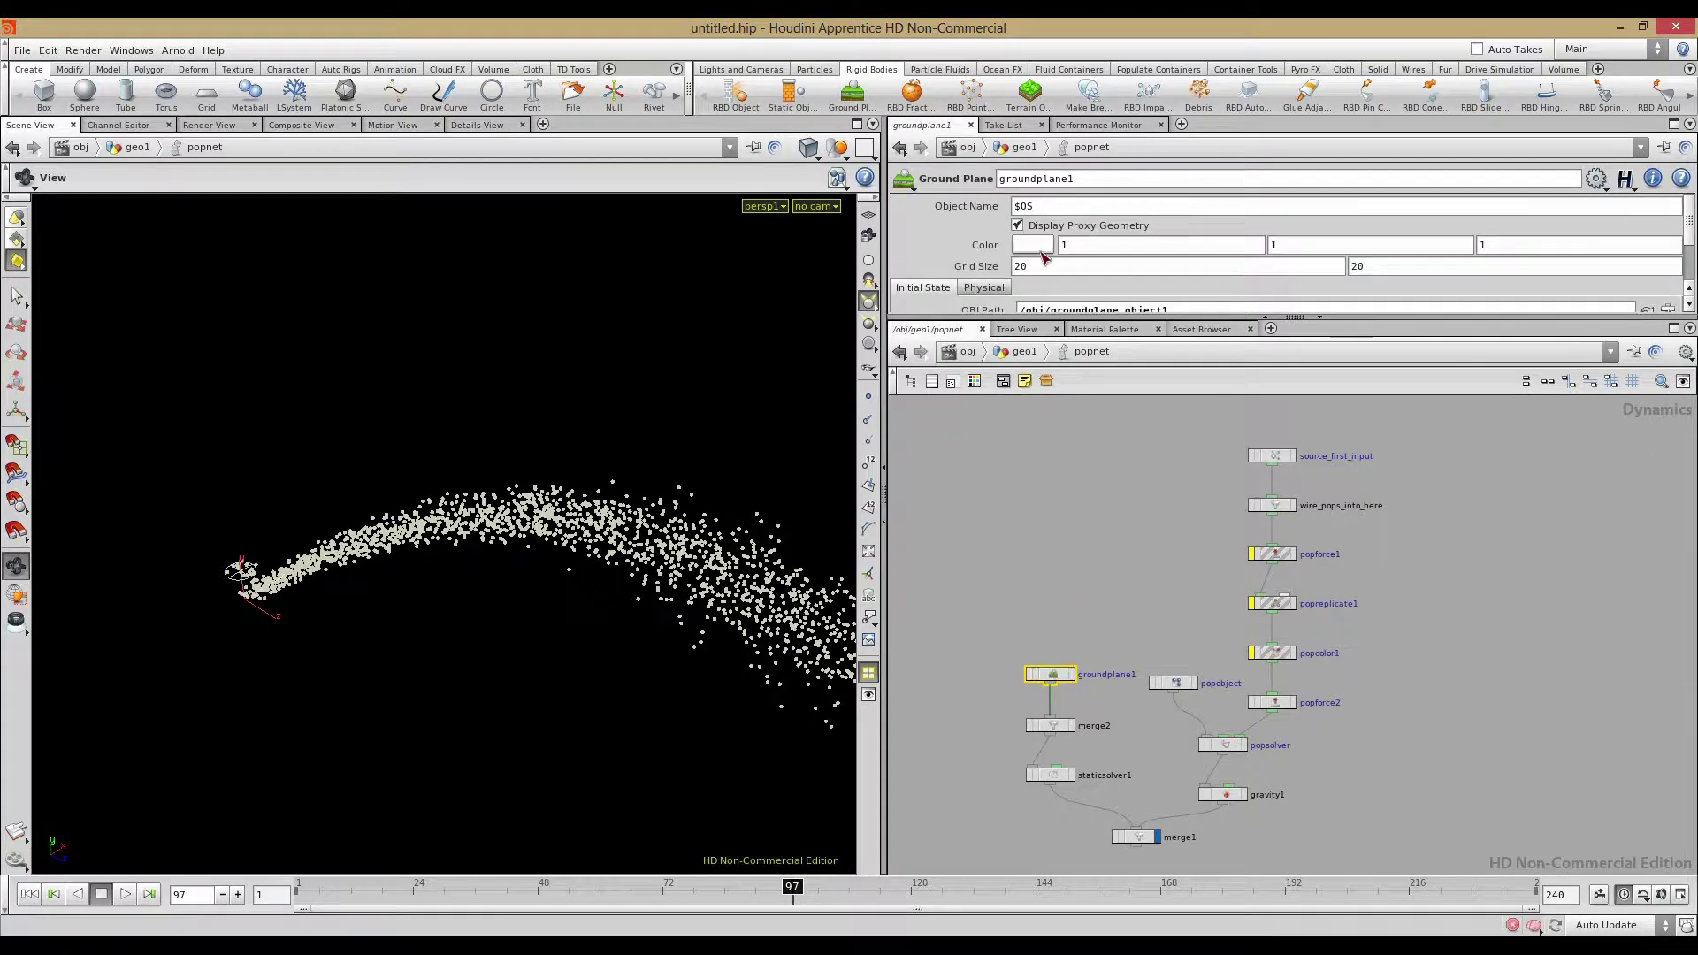
pyautogui.moveTo(1051, 319); pyautogui.dragTo(1043, 445)
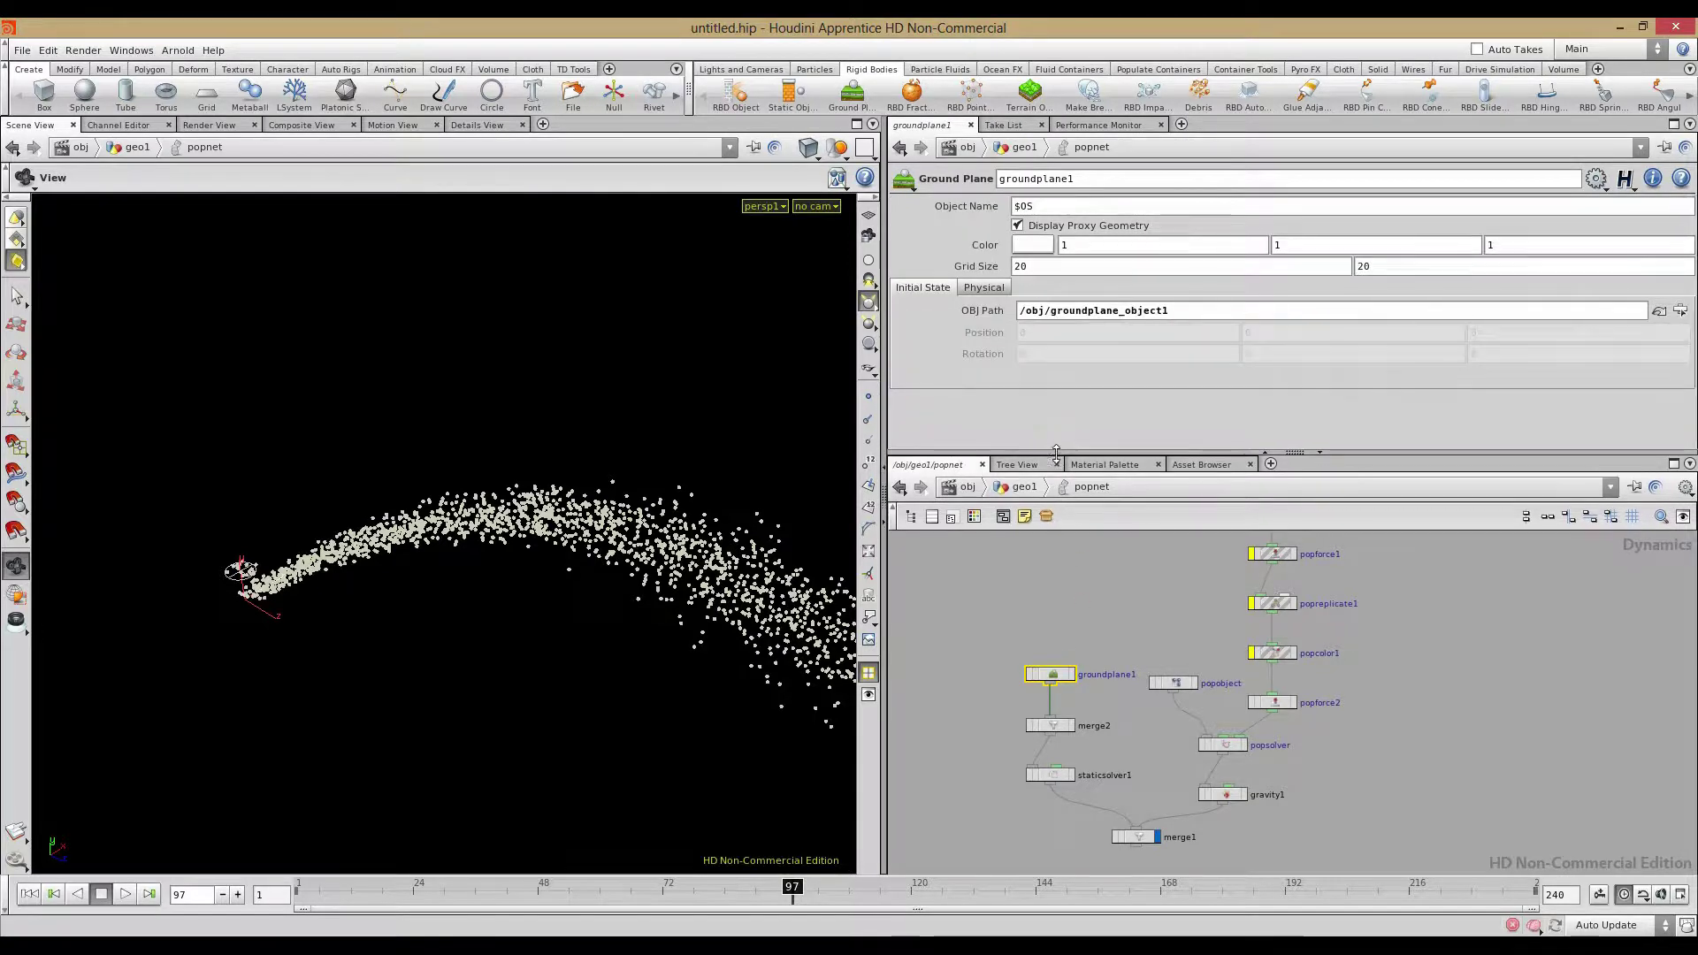
pyautogui.click(980, 288)
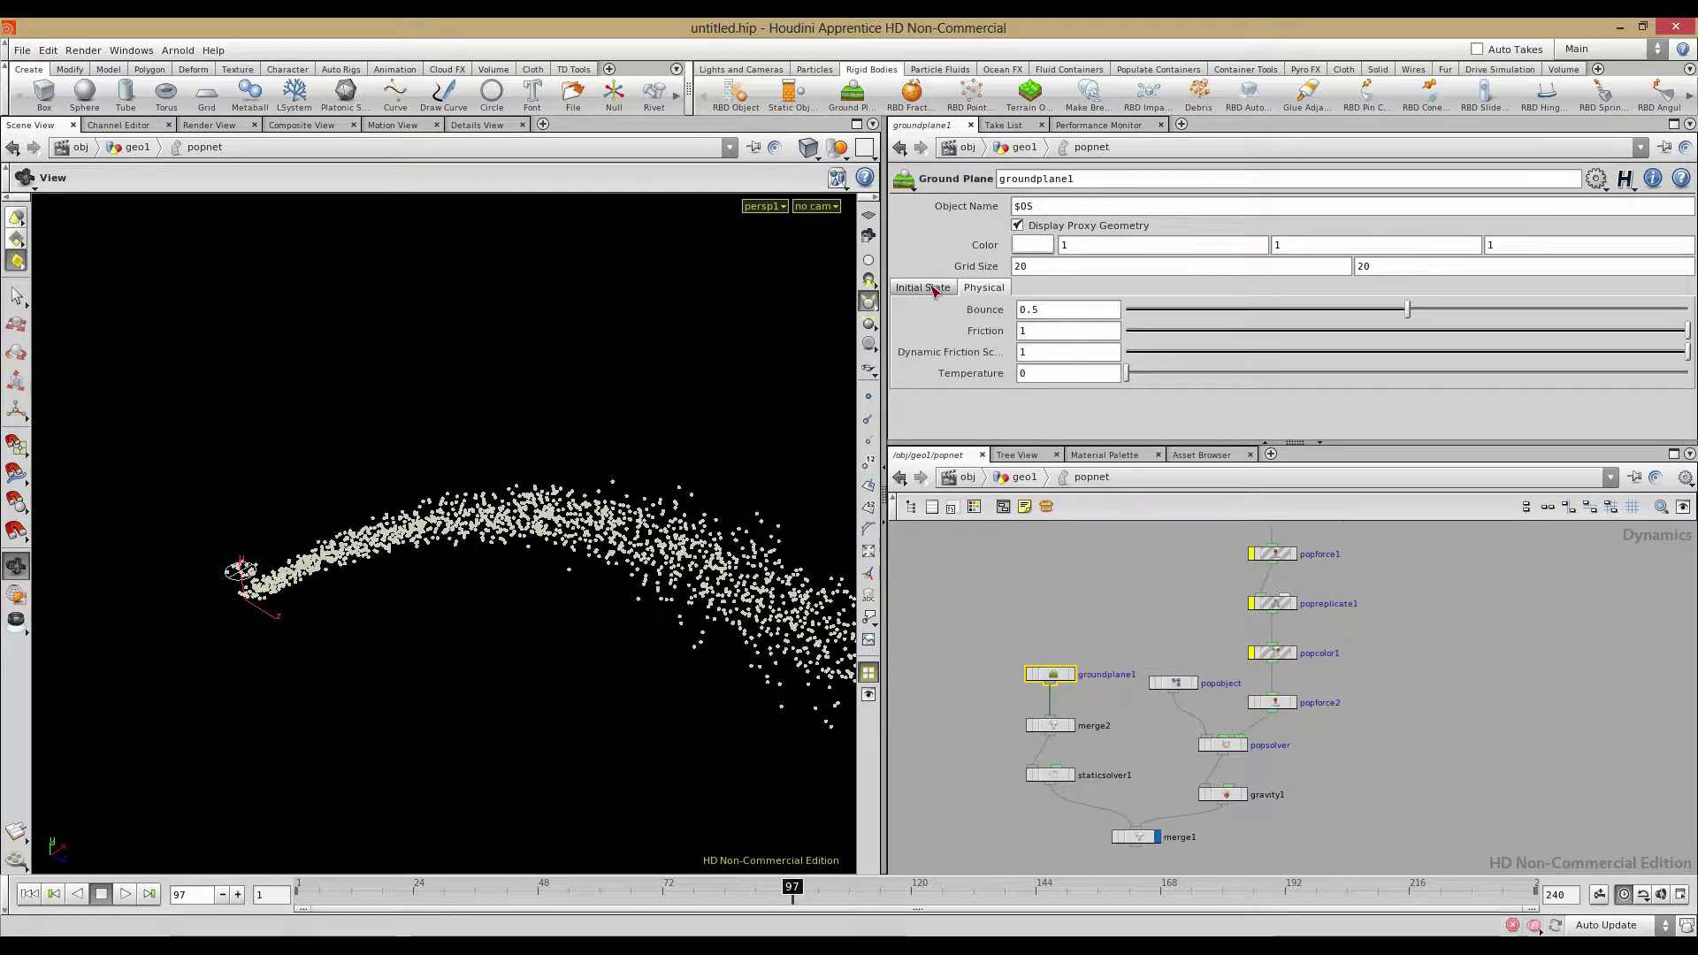
pyautogui.click(924, 288)
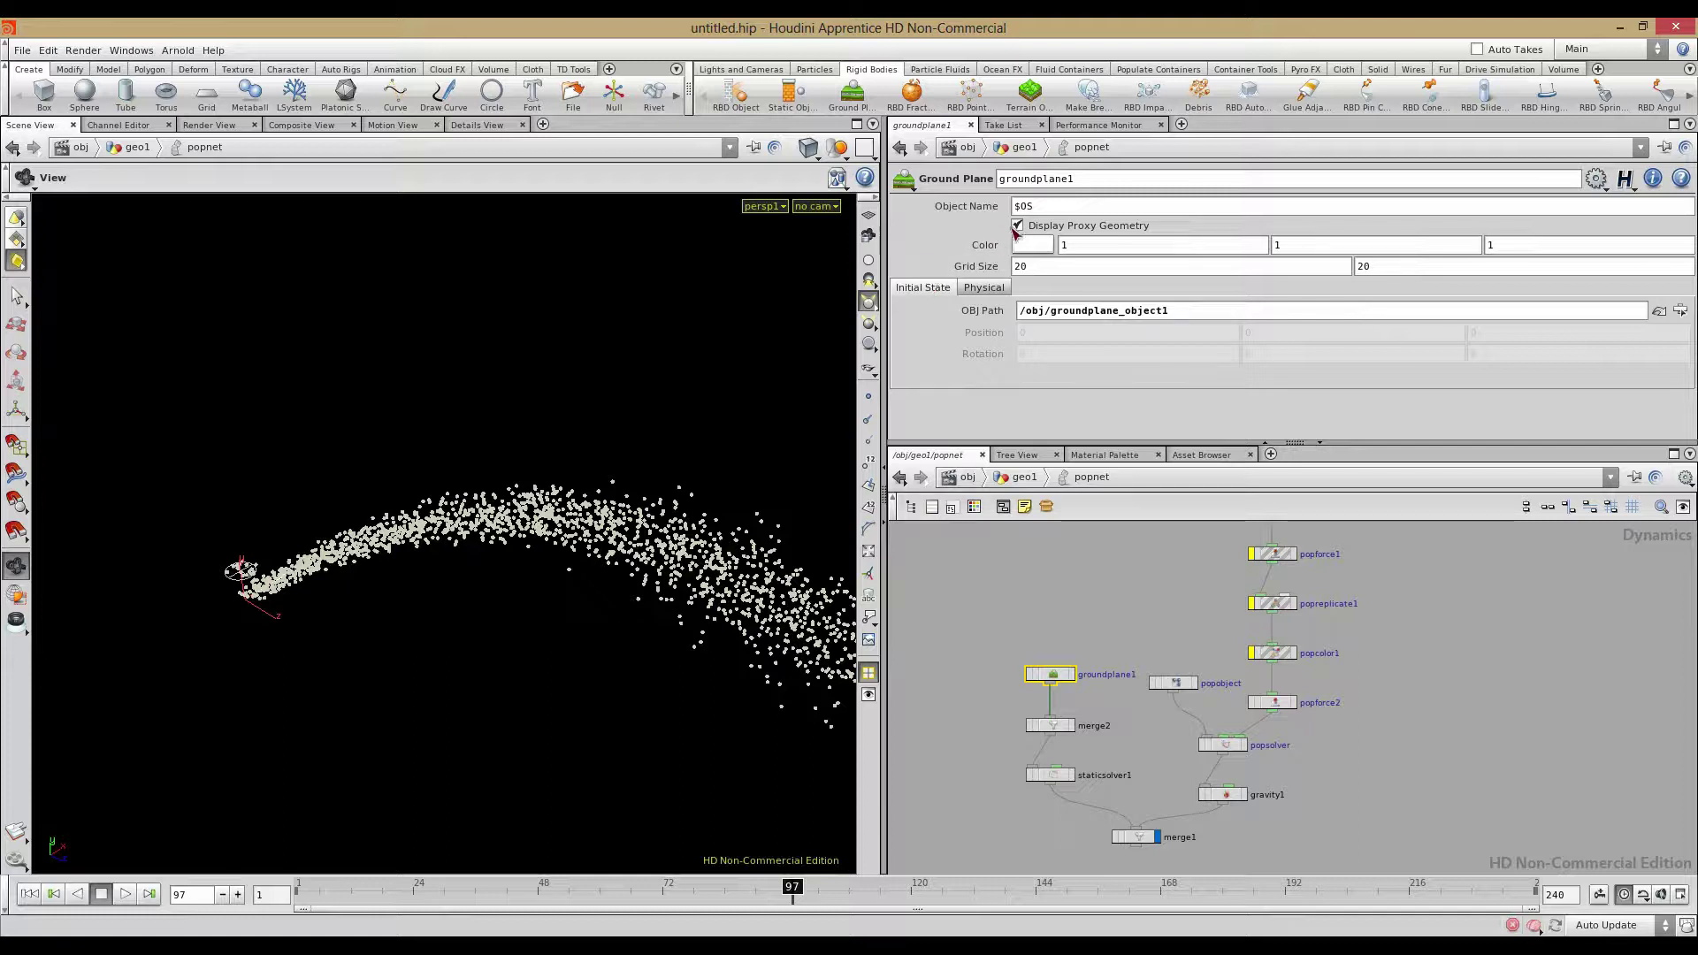
pyautogui.click(1061, 777)
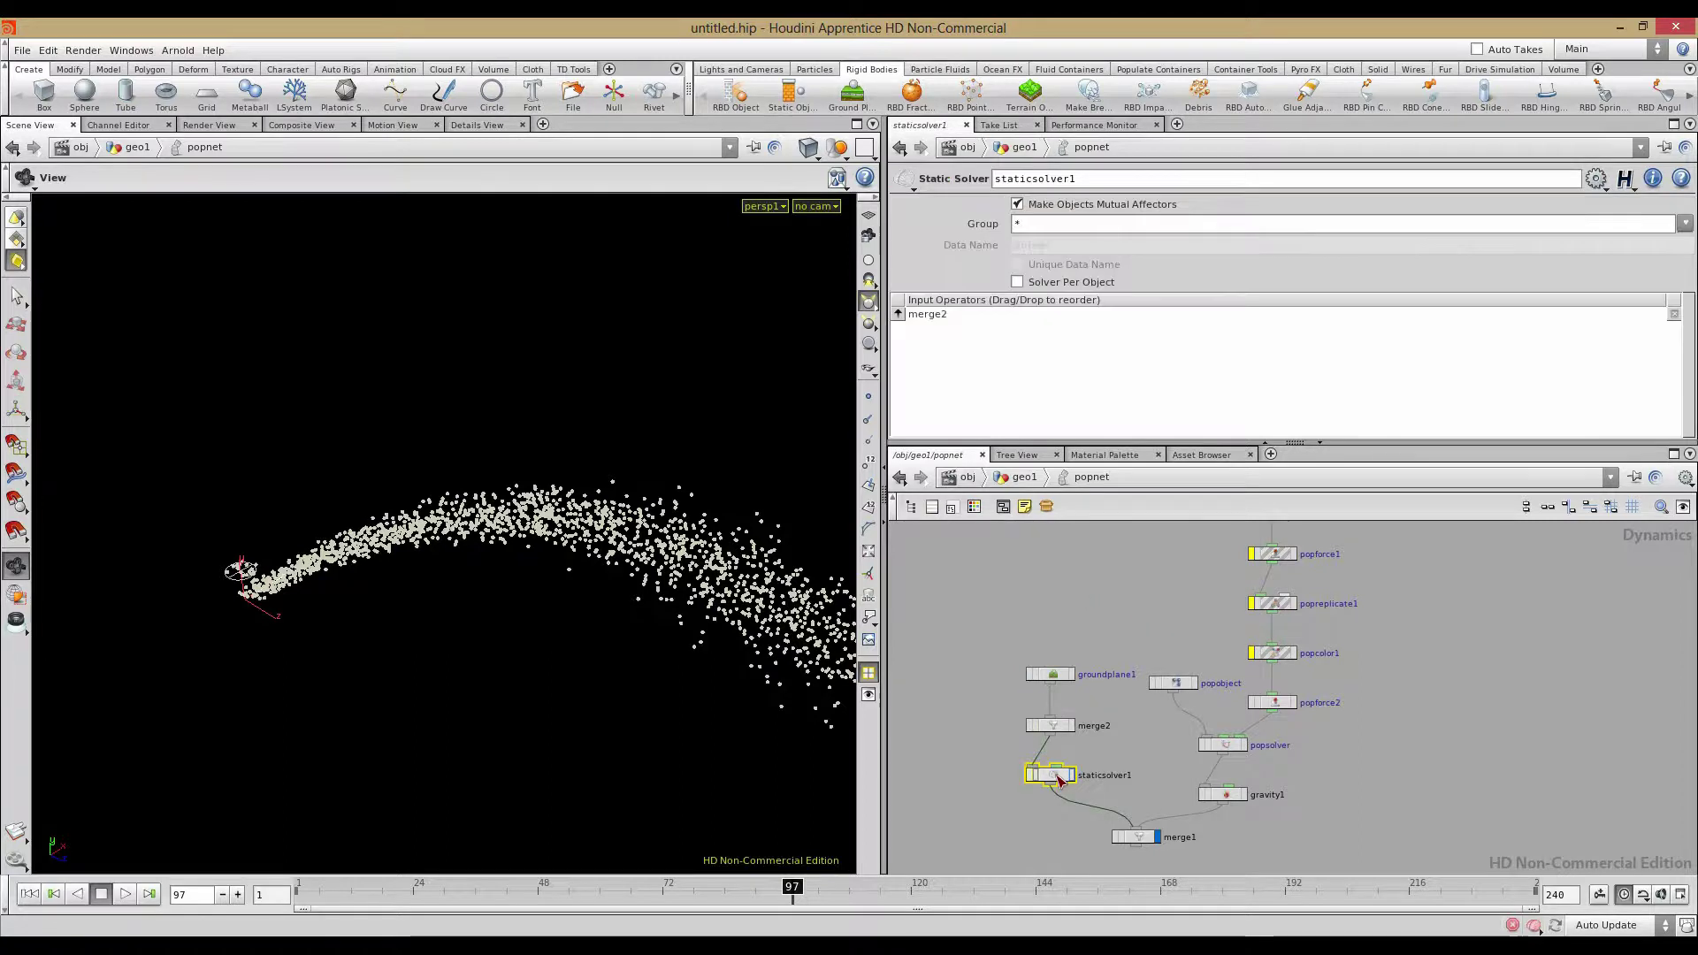
# Set groundplane1's grid size to 230 by 230
pyautogui.click(1053, 677)
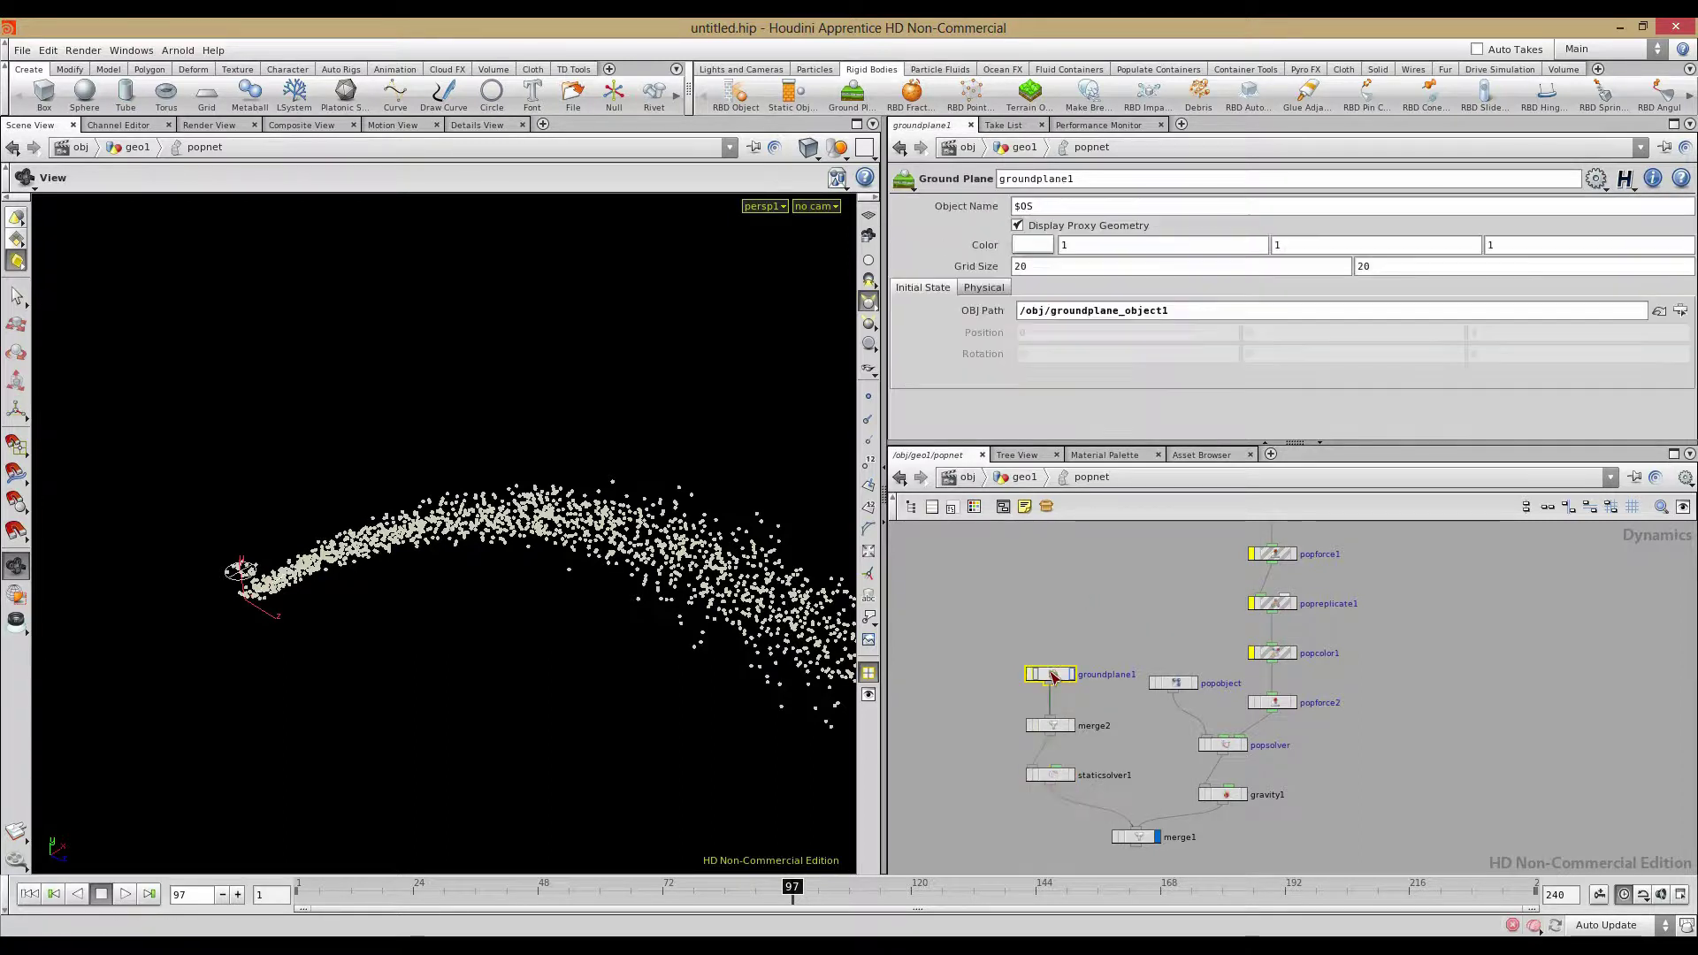
pyautogui.moveTo(975, 268); pyautogui.dragTo(970, 202, button='middle')
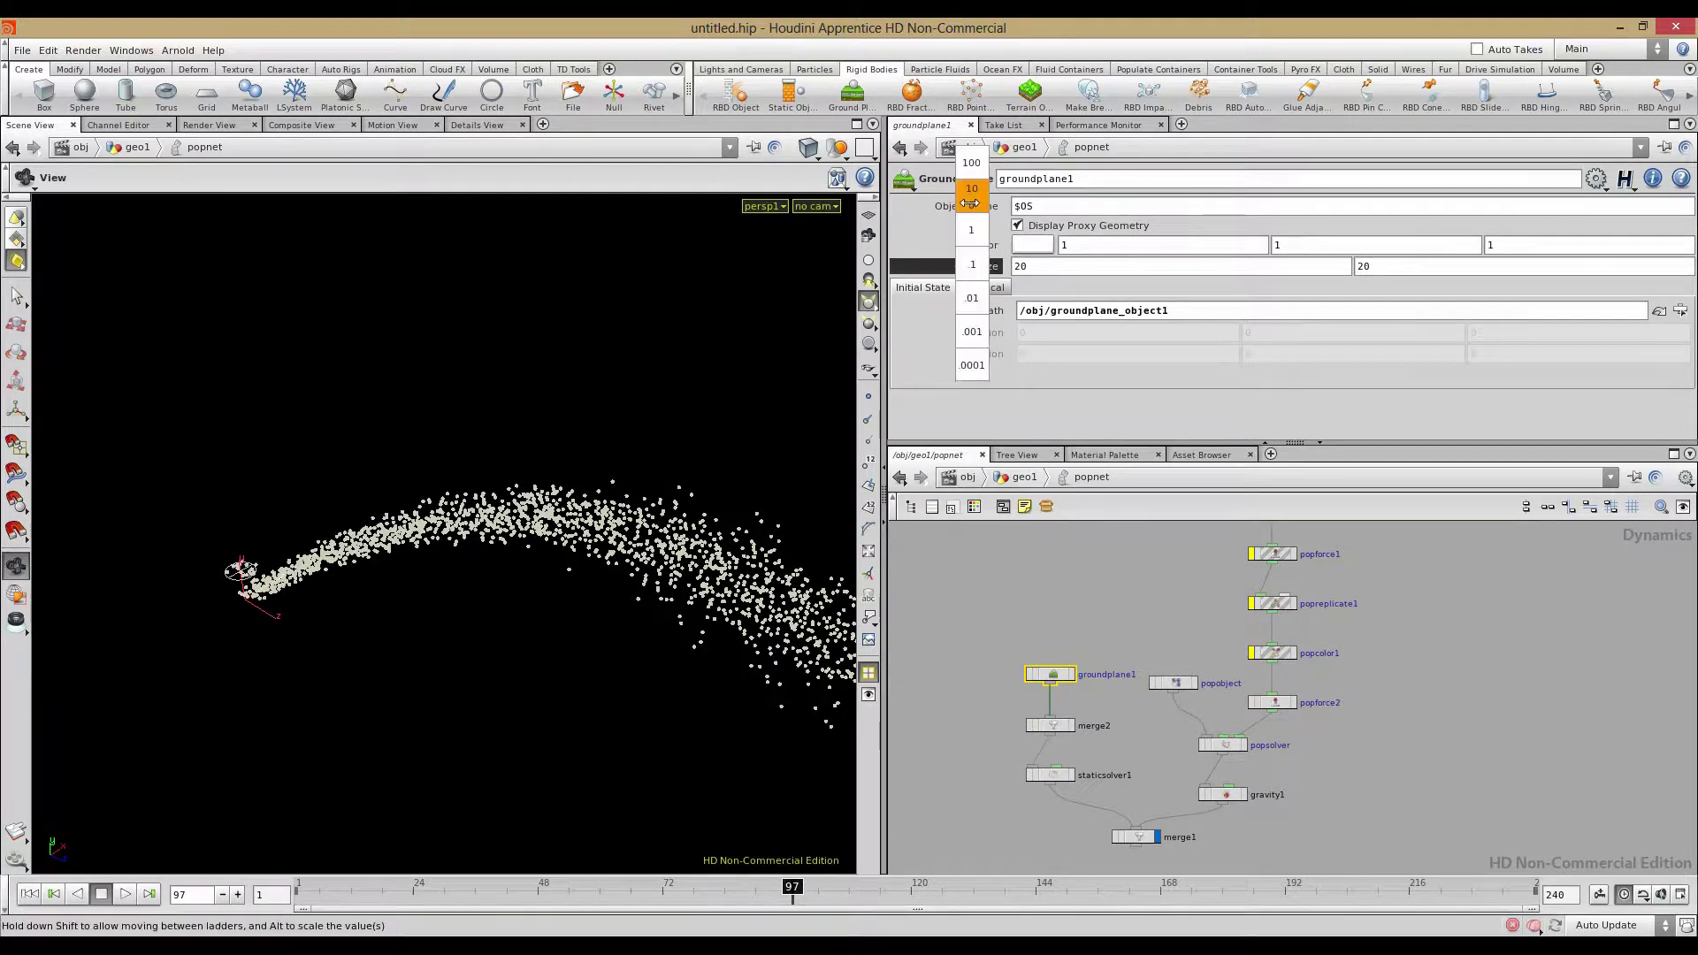
pyautogui.moveTo(1088, 201); pyautogui.dragTo(1177, 200, button='middle')
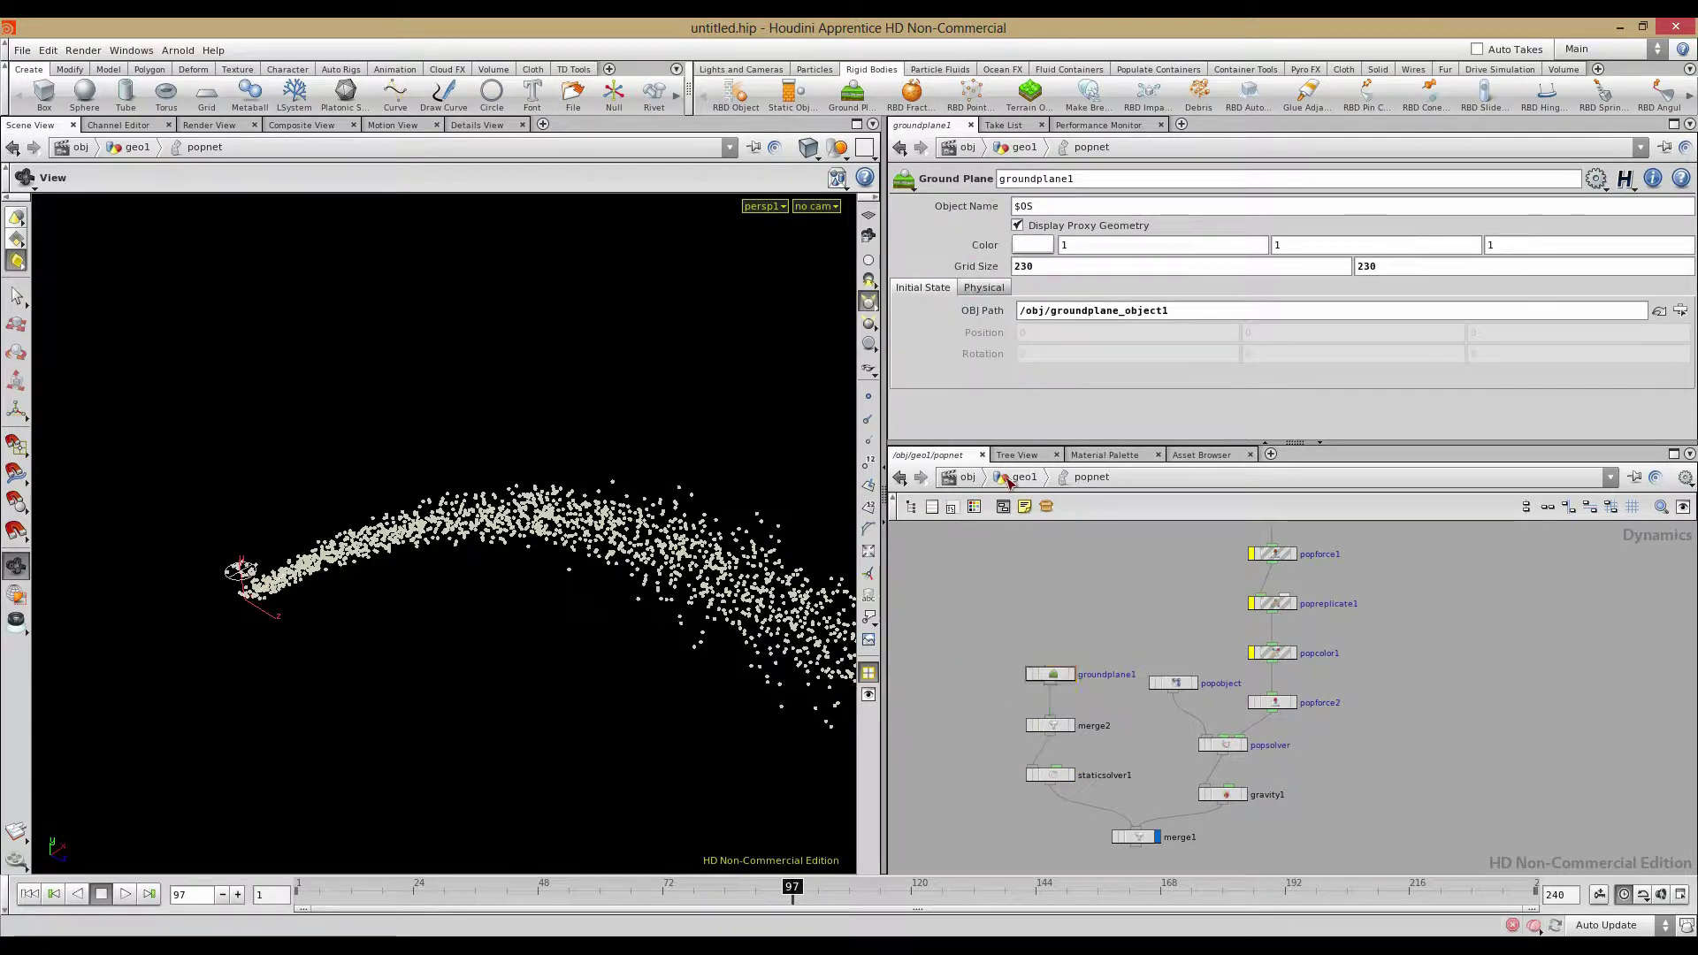
# Go up to geo1, pin the scene view there and frame the particles above the enlarged ground plane
pyautogui.click(1017, 478)
pyautogui.keyDown('alt'); pyautogui.moveTo(769, 487); pyautogui.dragTo(424, 440, button='right'); pyautogui.keyUp('alt')
pyautogui.keyDown('alt'); pyautogui.moveTo(425, 439); pyautogui.dragTo(496, 478); pyautogui.keyUp('alt')
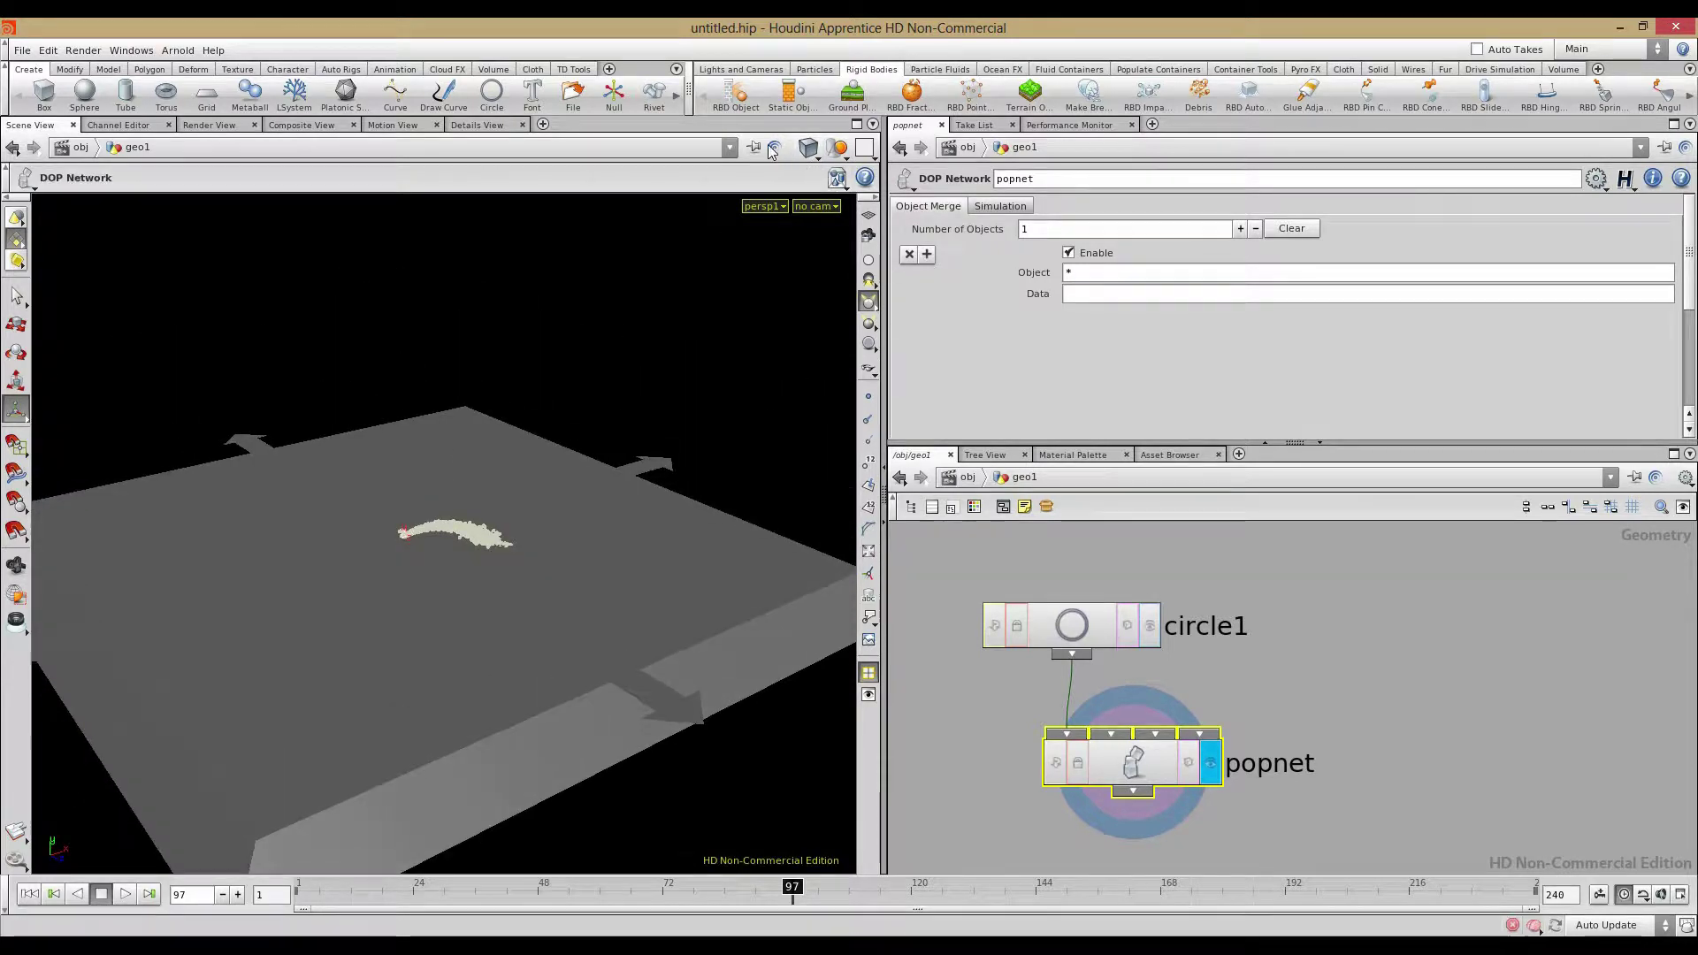
pyautogui.keyDown('alt'); pyautogui.moveTo(545, 360); pyautogui.dragTo(387, 512); pyautogui.keyUp('alt')
pyautogui.keyDown('alt'); pyautogui.moveTo(387, 513); pyautogui.dragTo(671, 519, button='right'); pyautogui.keyUp('alt')
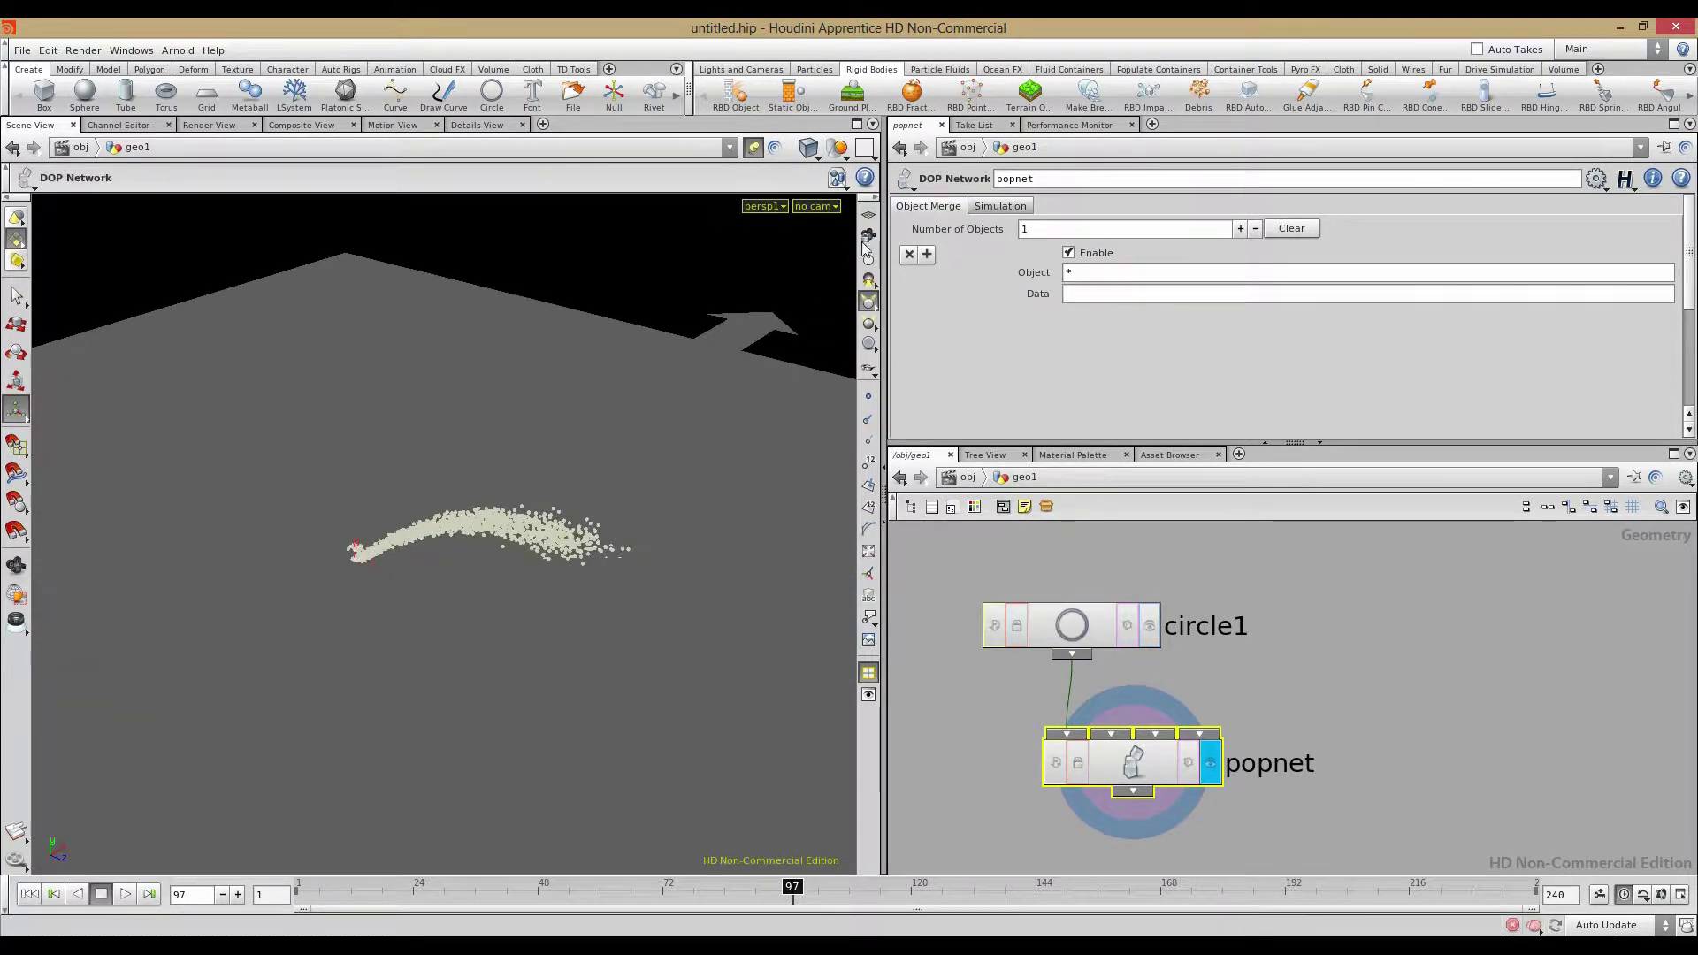
pyautogui.keyDown('alt'); pyautogui.moveTo(477, 553); pyautogui.dragTo(587, 569, button='right'); pyautogui.keyUp('alt')
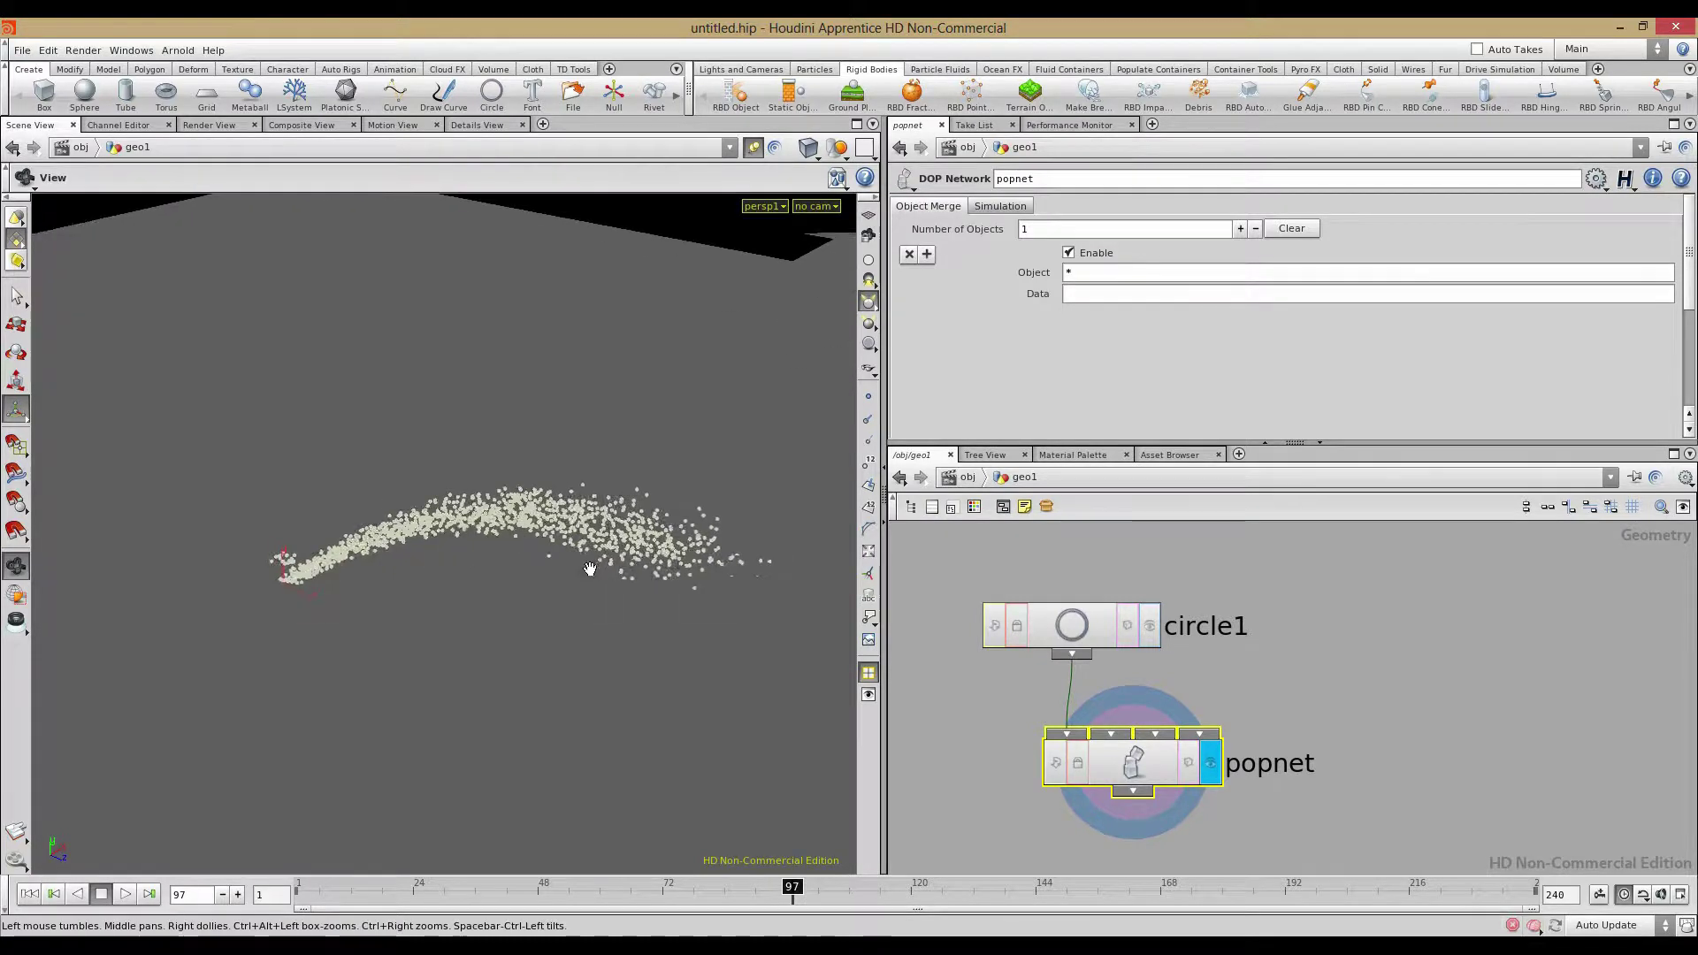
pyautogui.keyDown('alt'); pyautogui.moveTo(588, 568); pyautogui.dragTo(566, 513); pyautogui.keyUp('alt')
# Replay the simulation from the first frame and inspect how the particles collide with the ground plane
pyautogui.click(29, 894)
pyautogui.click(124, 894)
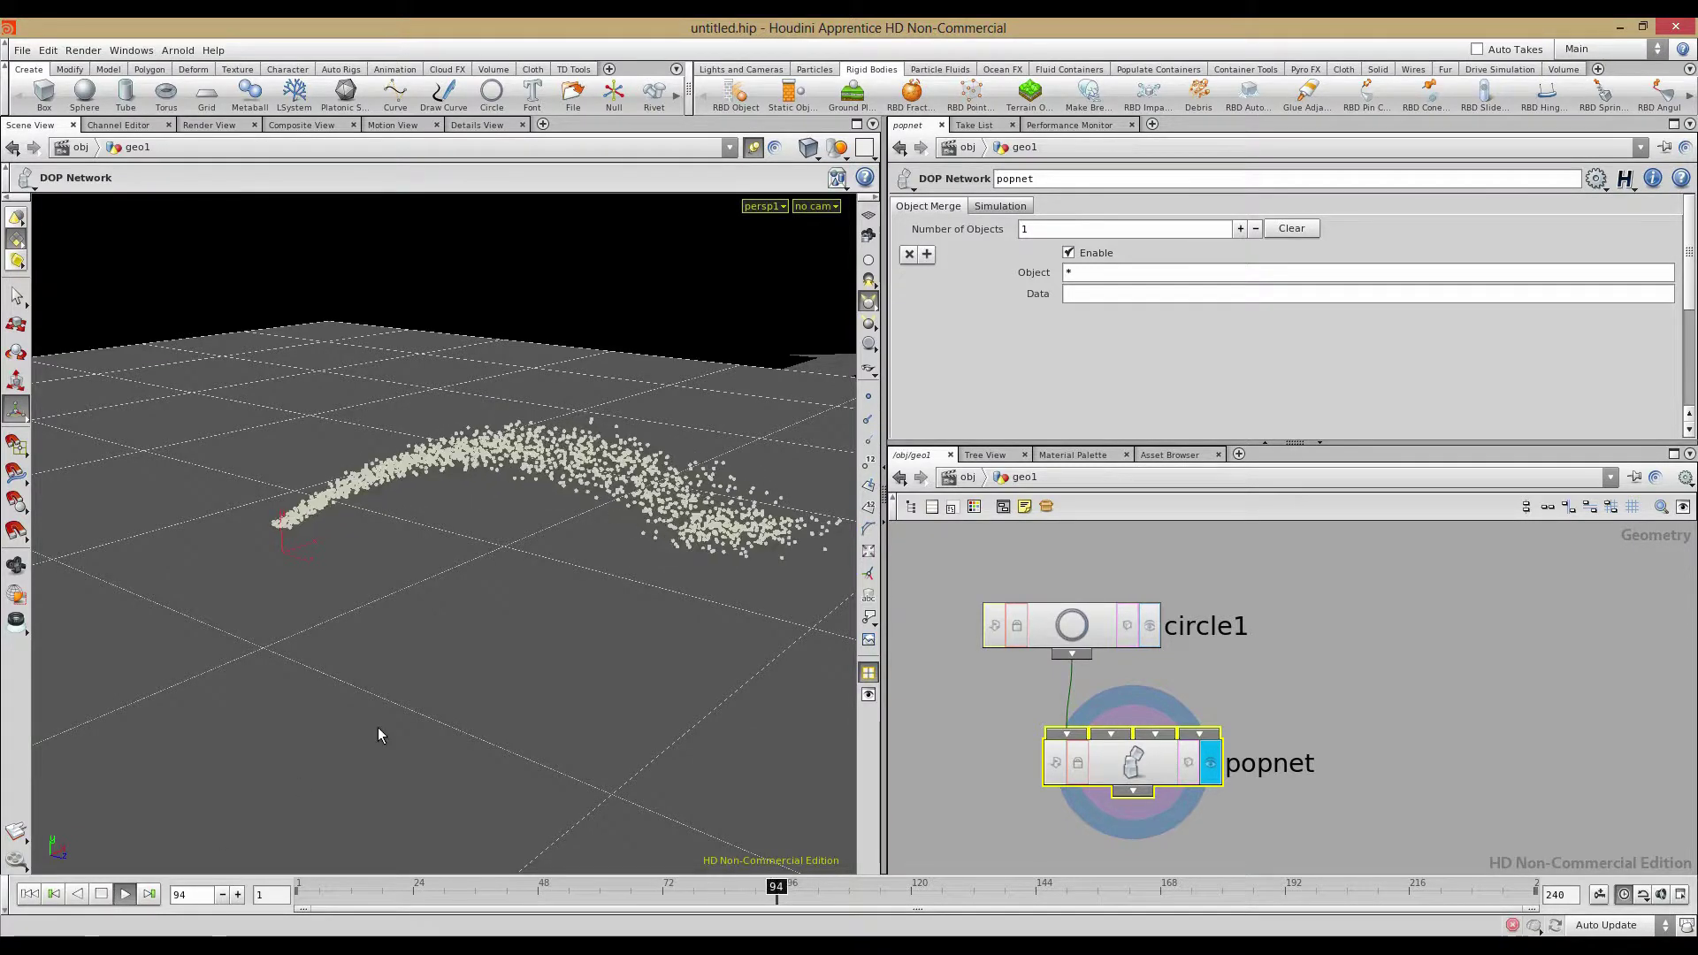
pyautogui.keyDown('alt'); pyautogui.moveTo(522, 650); pyautogui.dragTo(584, 595); pyautogui.keyUp('alt')
pyautogui.keyDown('alt'); pyautogui.moveTo(584, 596); pyautogui.dragTo(405, 631, button='middle'); pyautogui.keyUp('alt')
pyautogui.moveTo(410, 625); pyautogui.dragTo(694, 637)
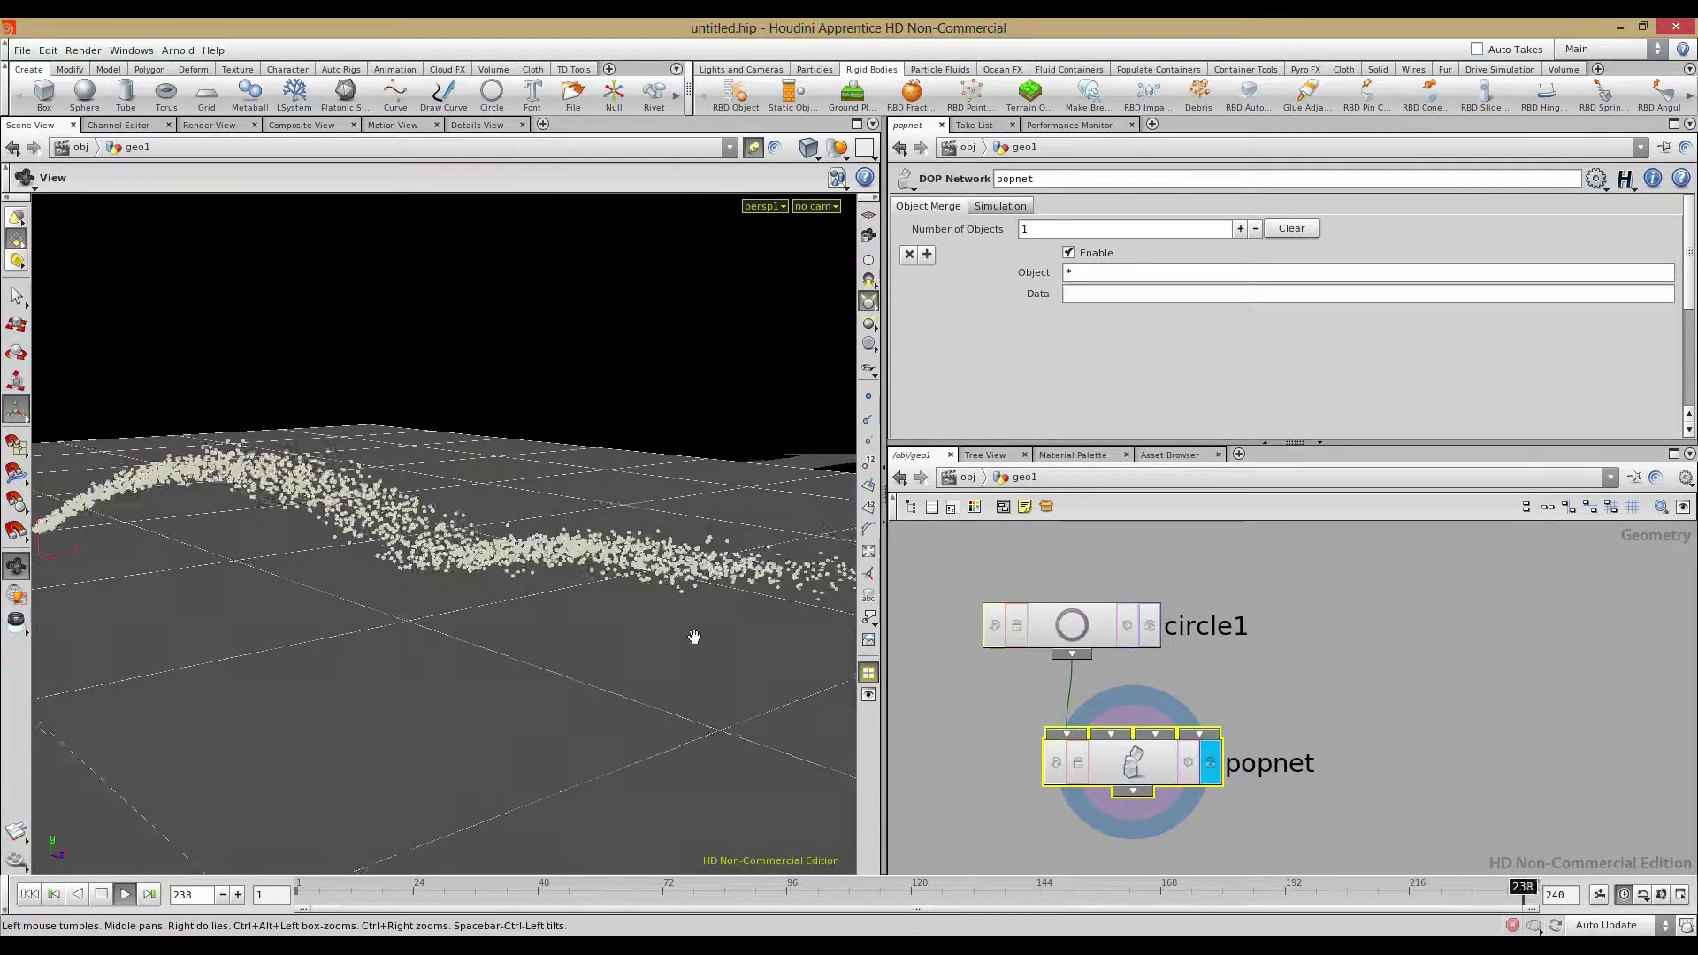
# Inside popnet, set the Life Expectancy of source_first_input to 9 and inspect the longer-lived particles over the ground plane
pyautogui.doubleClick(1172, 774)
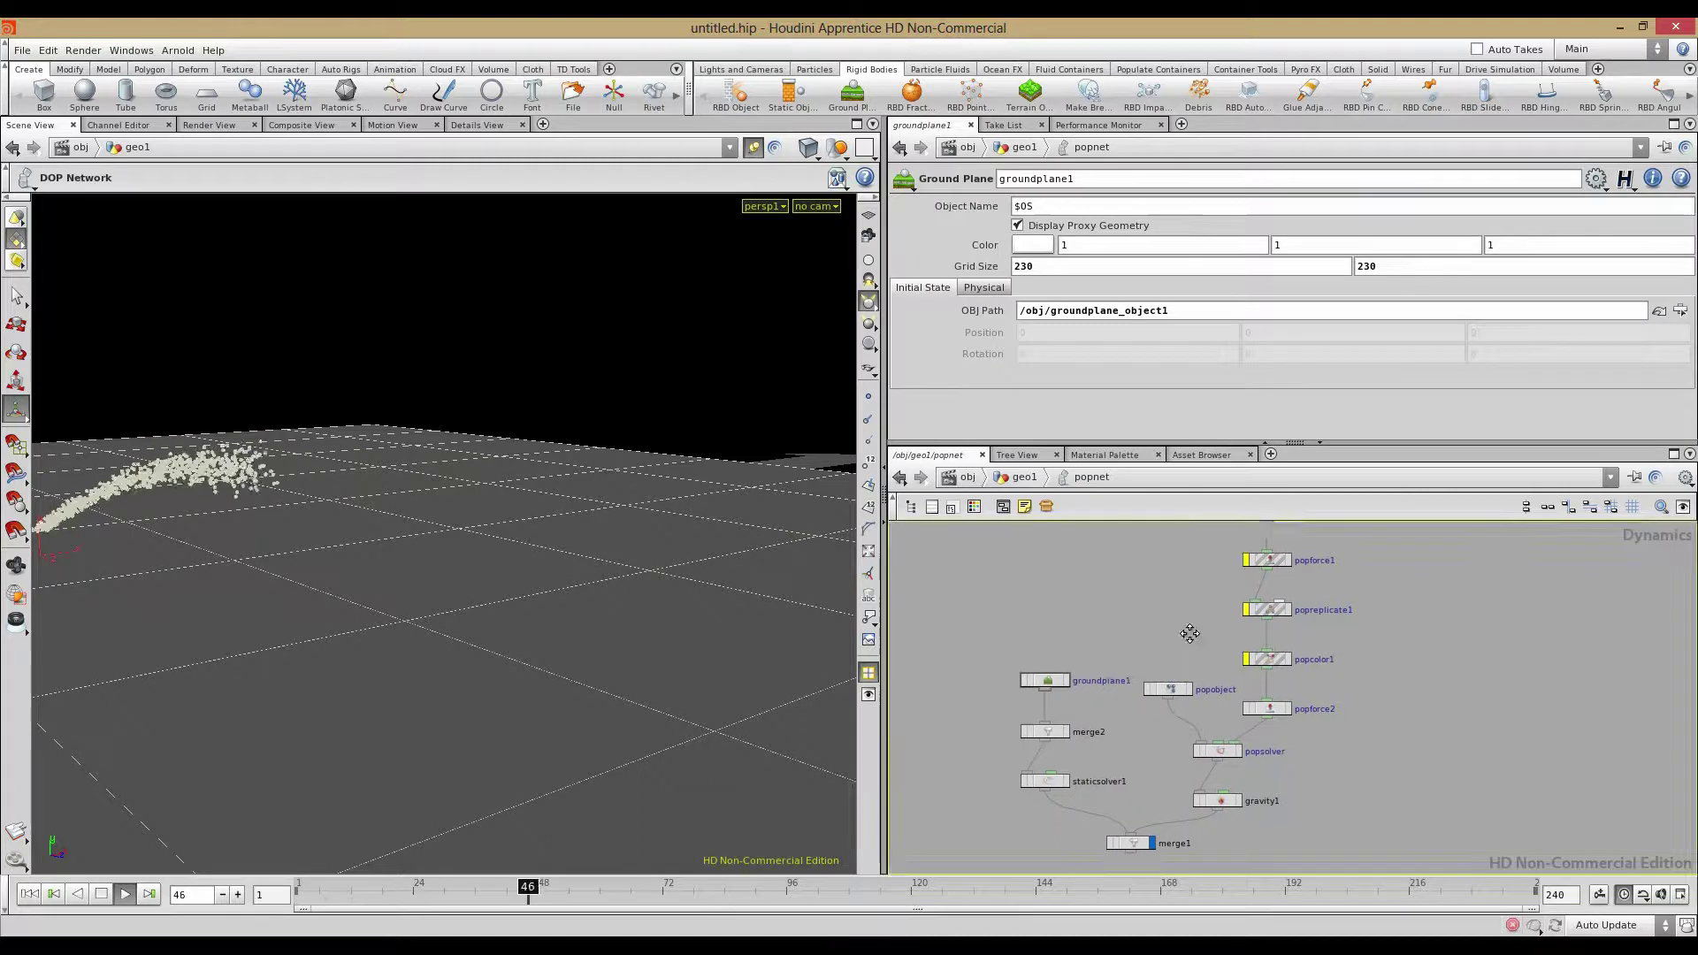
pyautogui.moveTo(1080, 645); pyautogui.dragTo(1034, 784, button='middle')
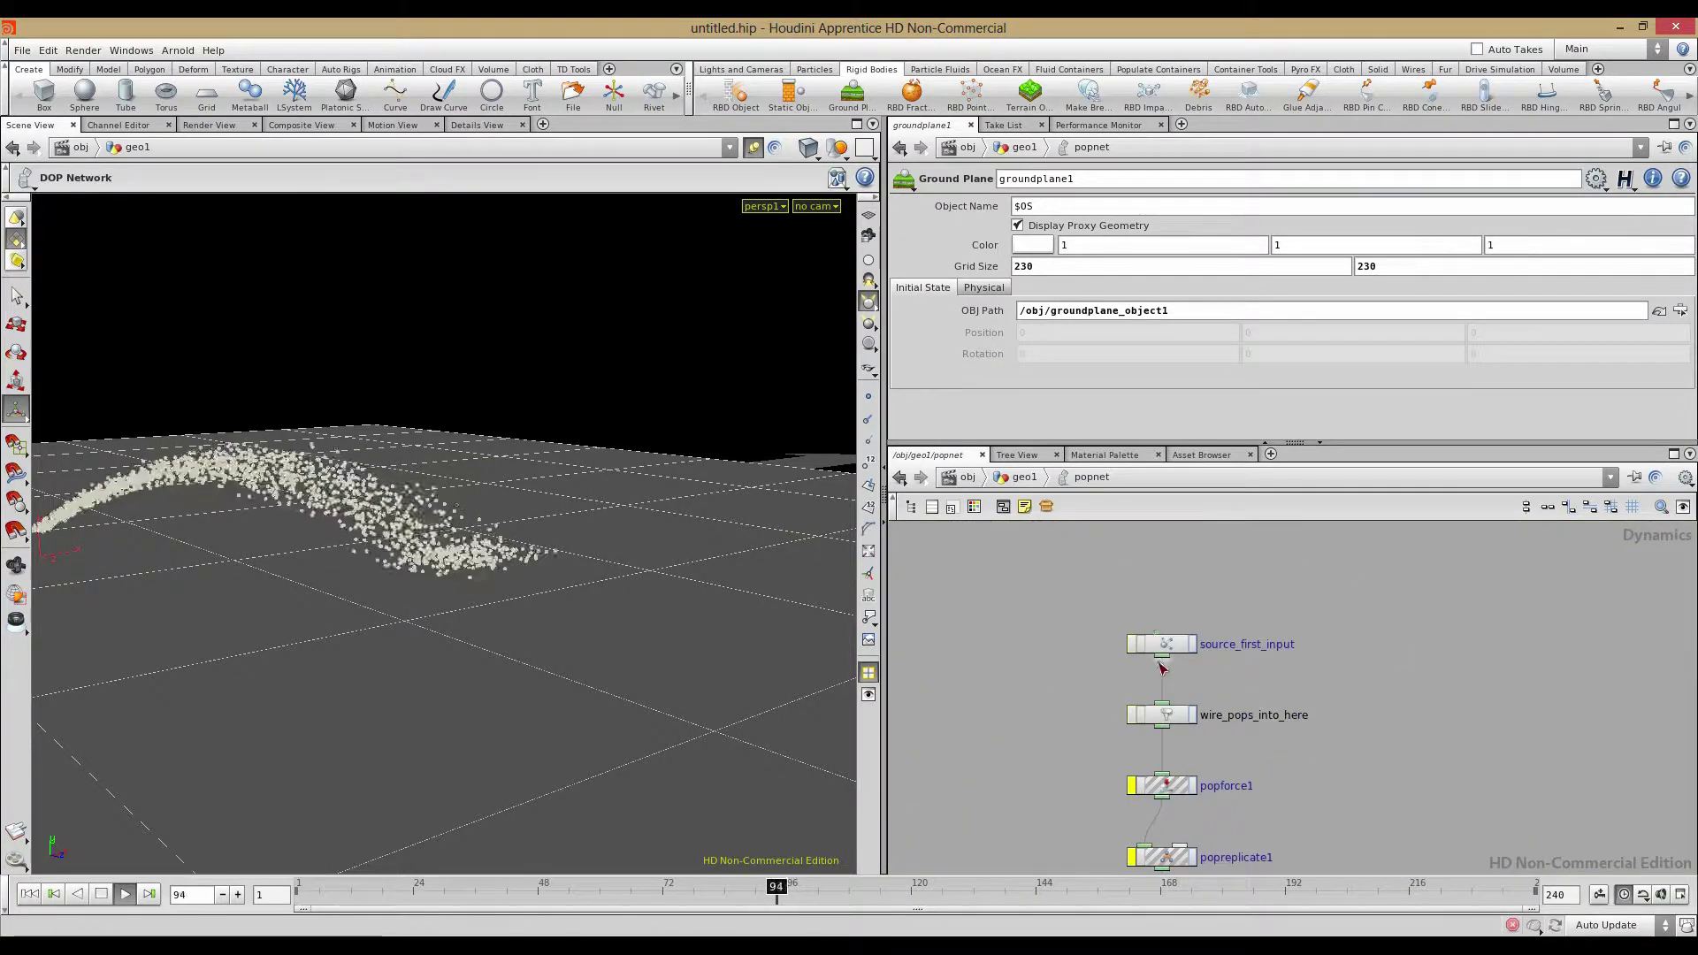
pyautogui.click(1163, 651)
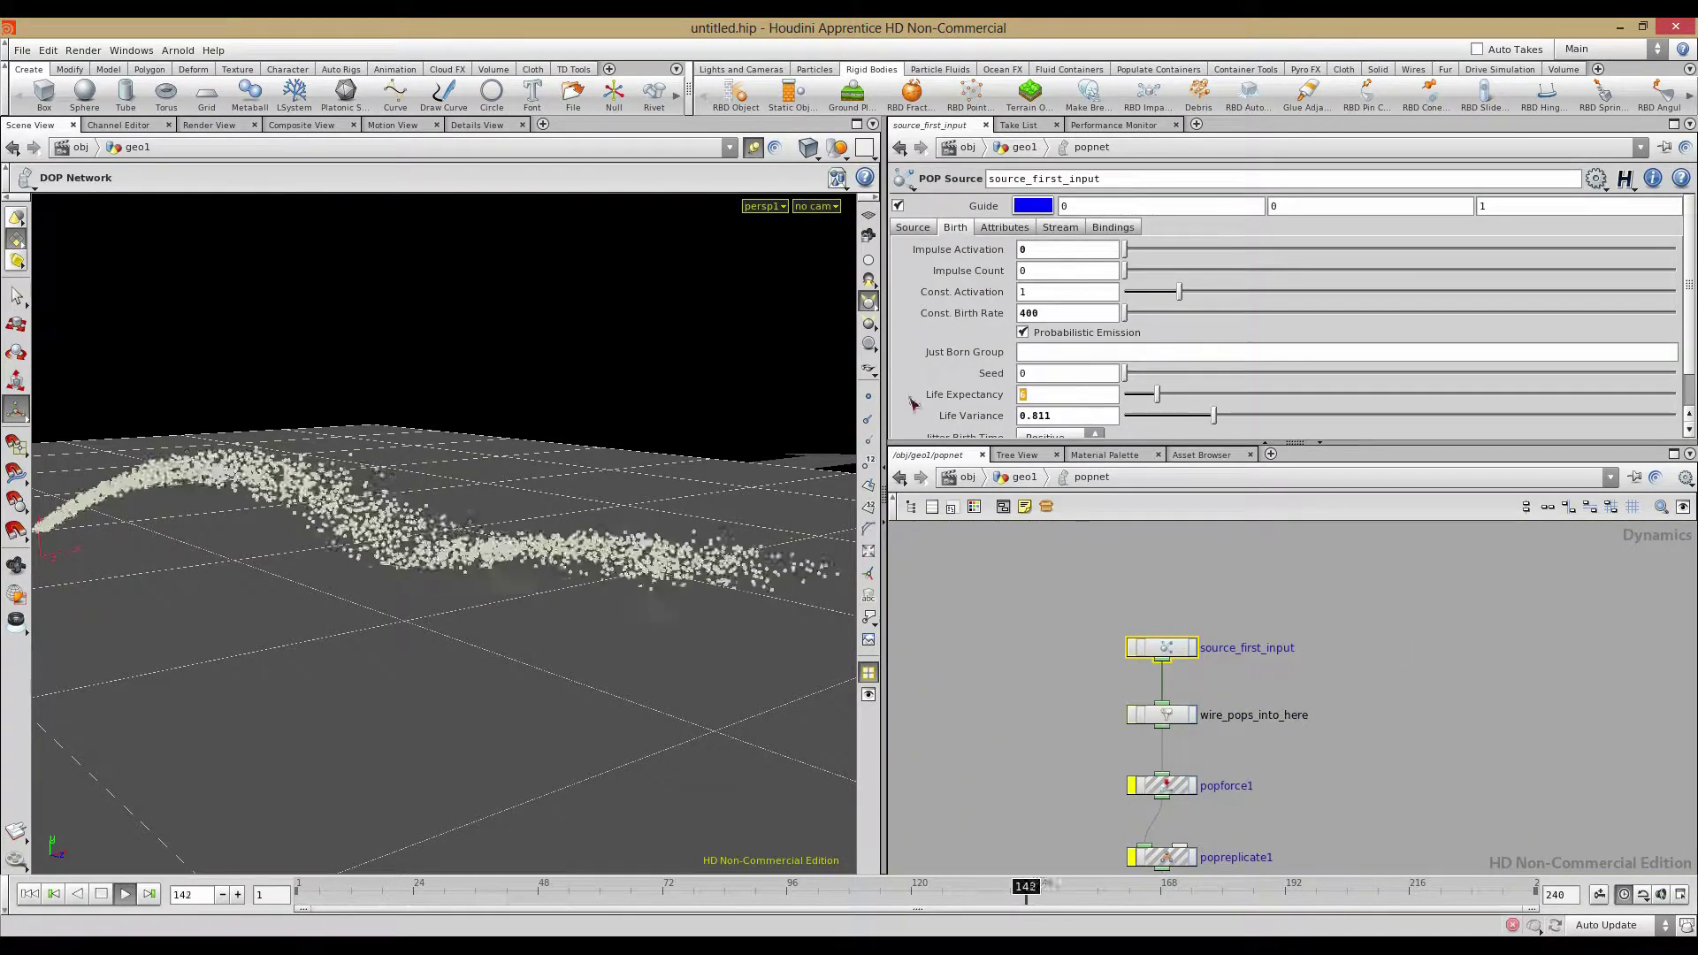
pyautogui.doubleClick(1033, 397)
pyautogui.write('9')
pyautogui.press('Return')
pyautogui.moveTo(471, 587); pyautogui.dragTo(383, 569, button='right')
pyautogui.moveTo(383, 569); pyautogui.dragTo(496, 549, button='middle')
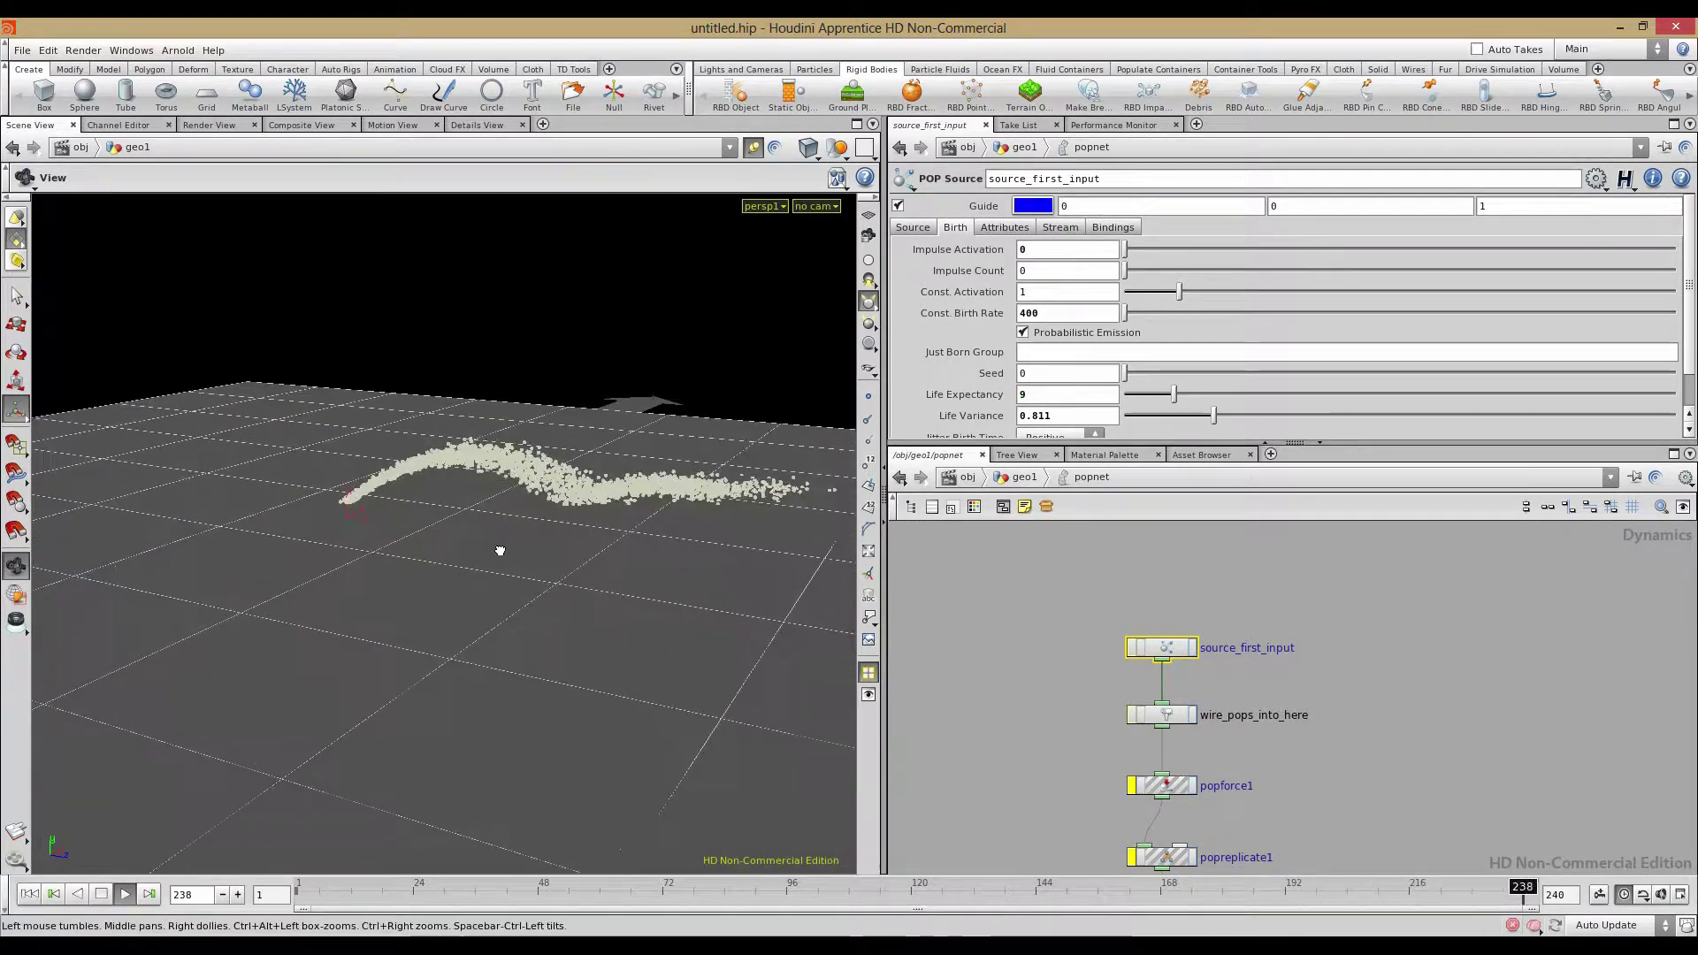
pyautogui.moveTo(496, 549); pyautogui.dragTo(493, 611)
pyautogui.moveTo(441, 603); pyautogui.dragTo(673, 631, button='right')
pyautogui.moveTo(672, 632); pyautogui.dragTo(693, 561)
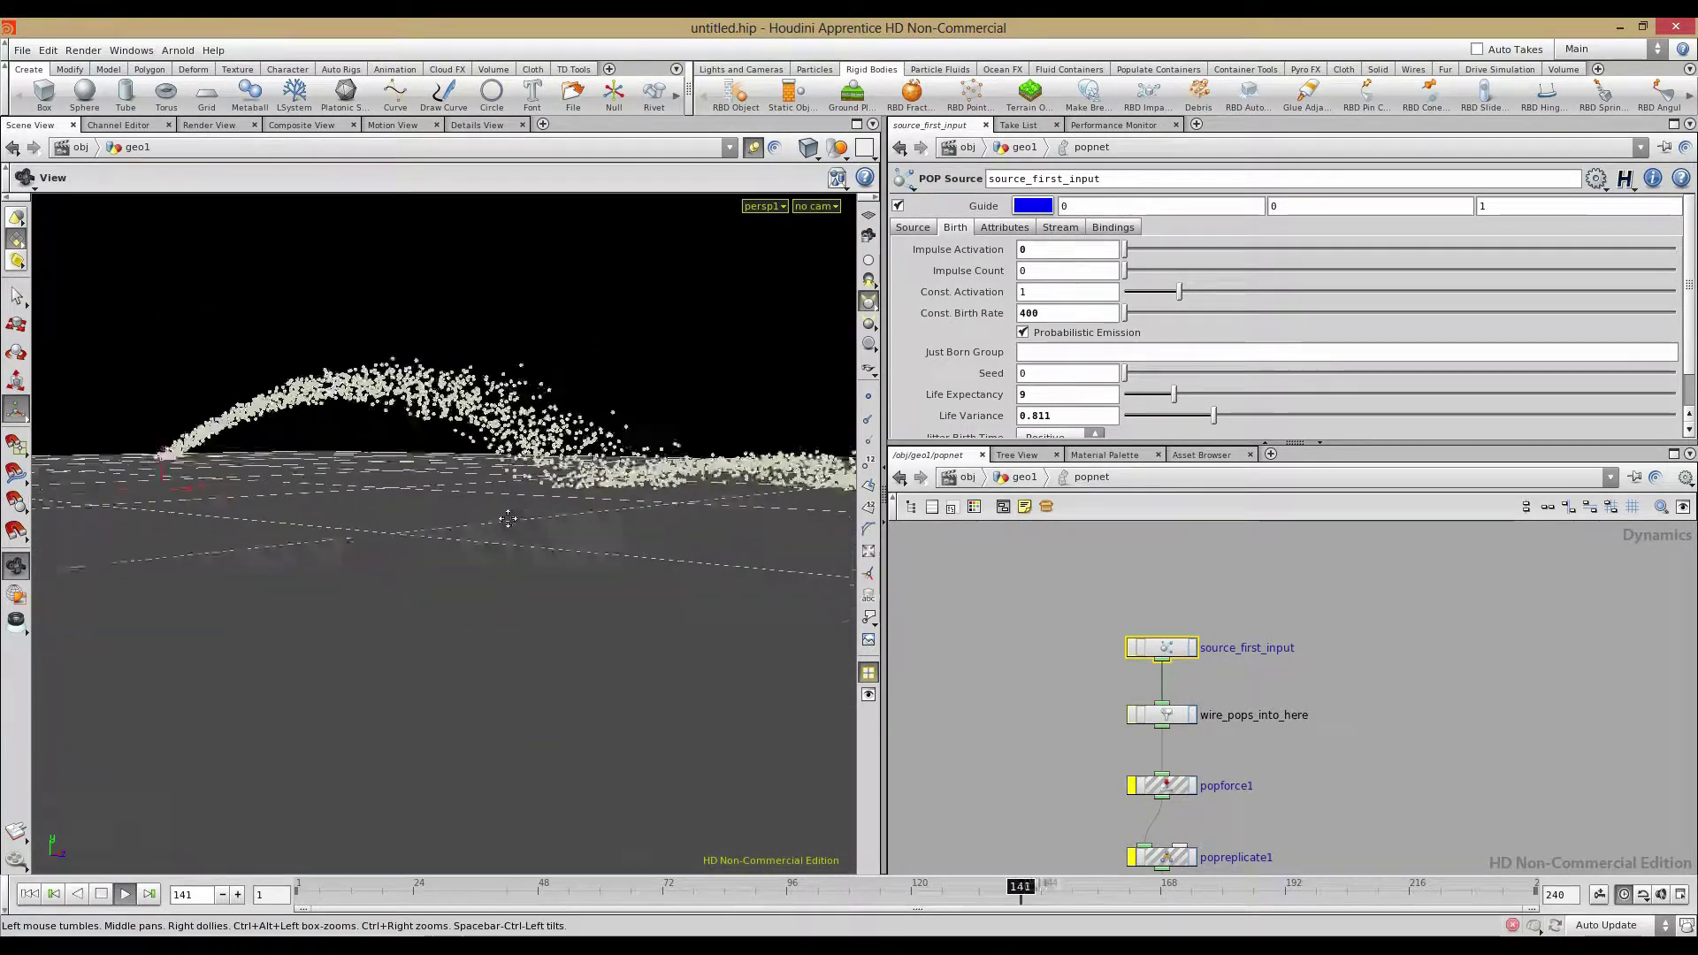
# Increase the Bounce in popobject's physical properties and replay the simulation from the first frame
pyautogui.moveTo(1059, 652); pyautogui.dragTo(1164, 479, button='middle')
pyautogui.click(1126, 797)
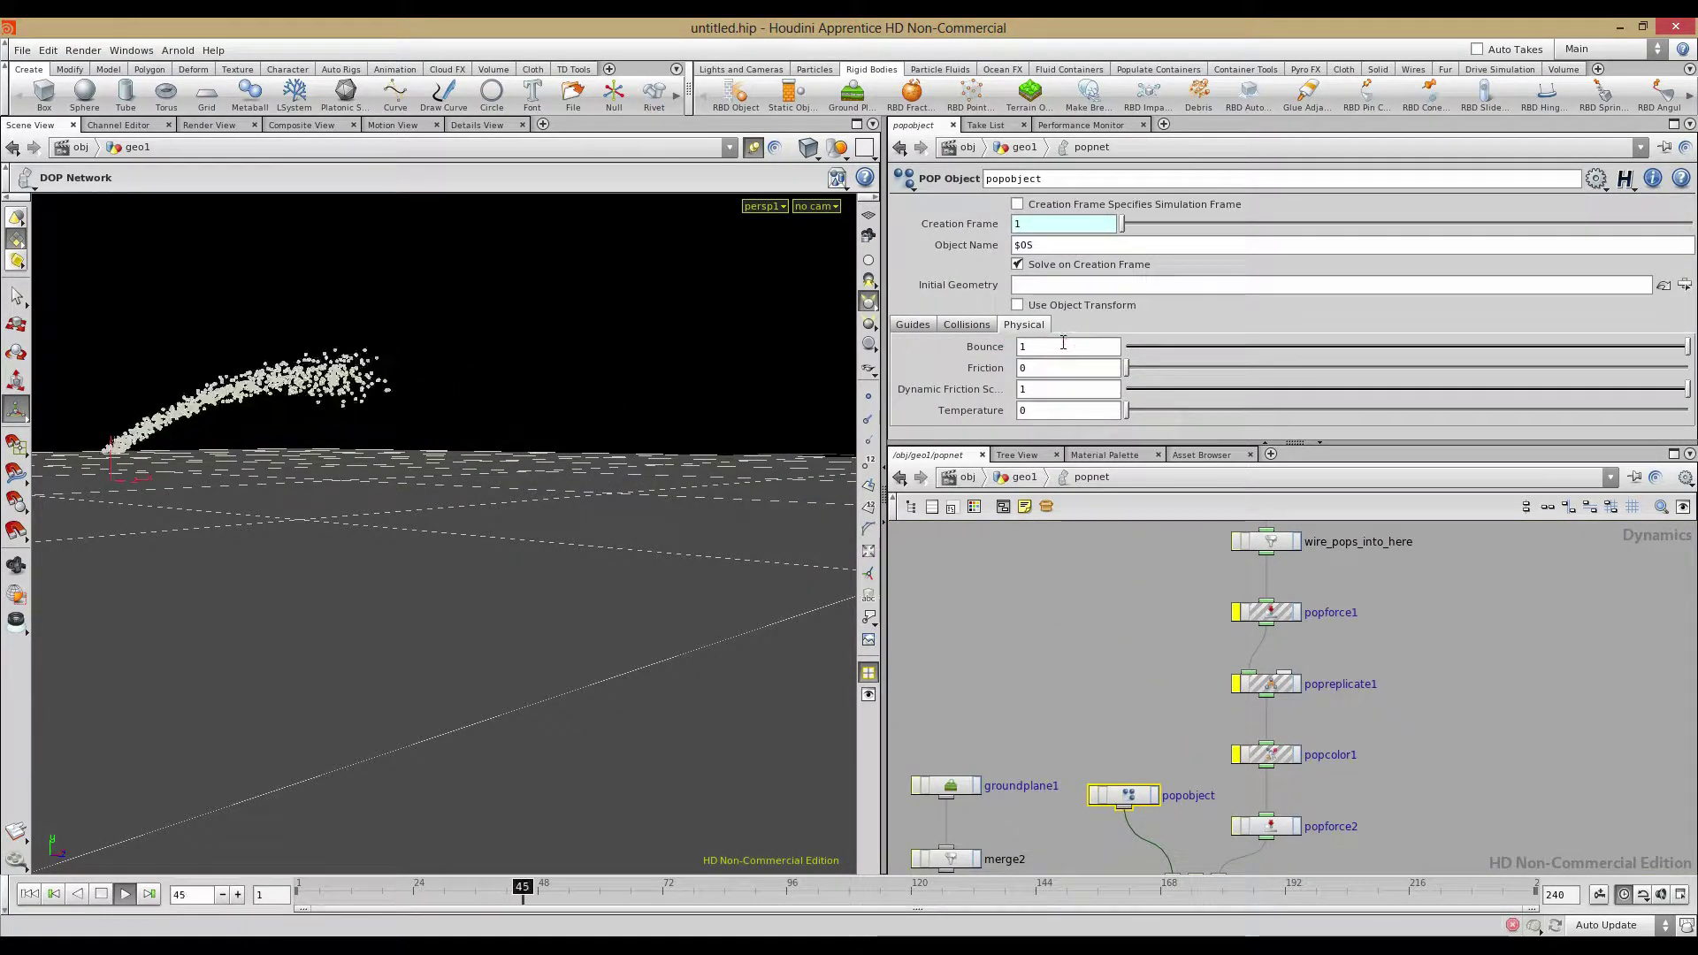
pyautogui.moveTo(1063, 342); pyautogui.dragTo(1057, 297, button='middle')
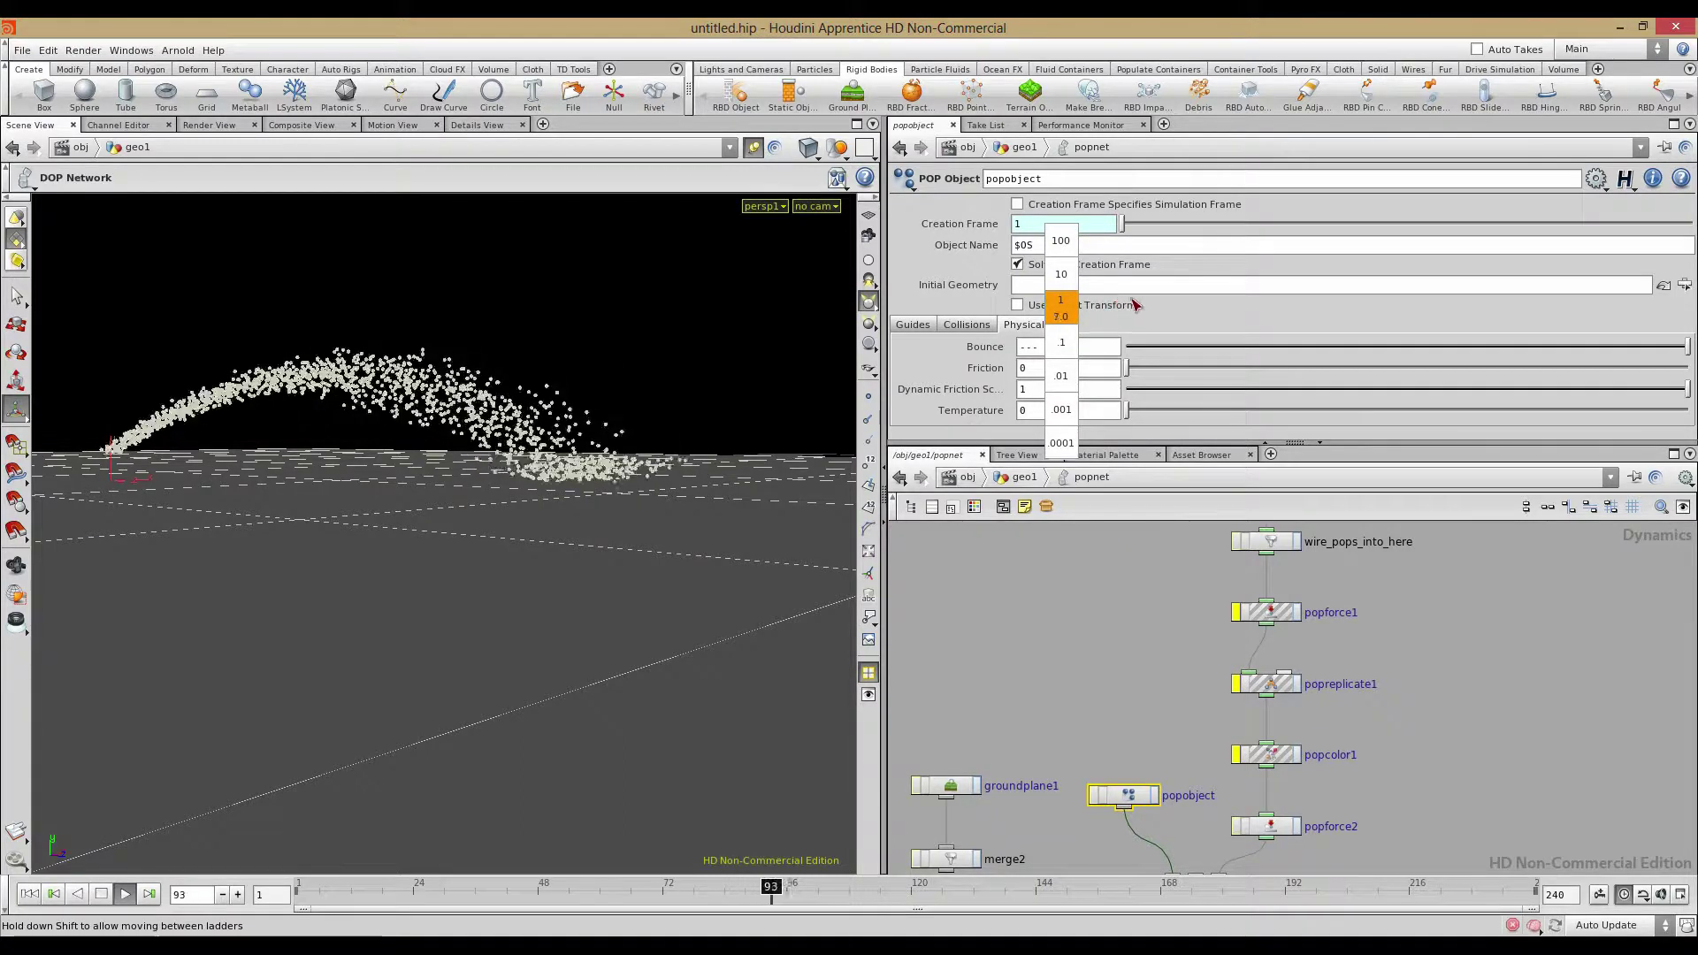
pyautogui.moveTo(1241, 304); pyautogui.dragTo(1426, 317, button='middle')
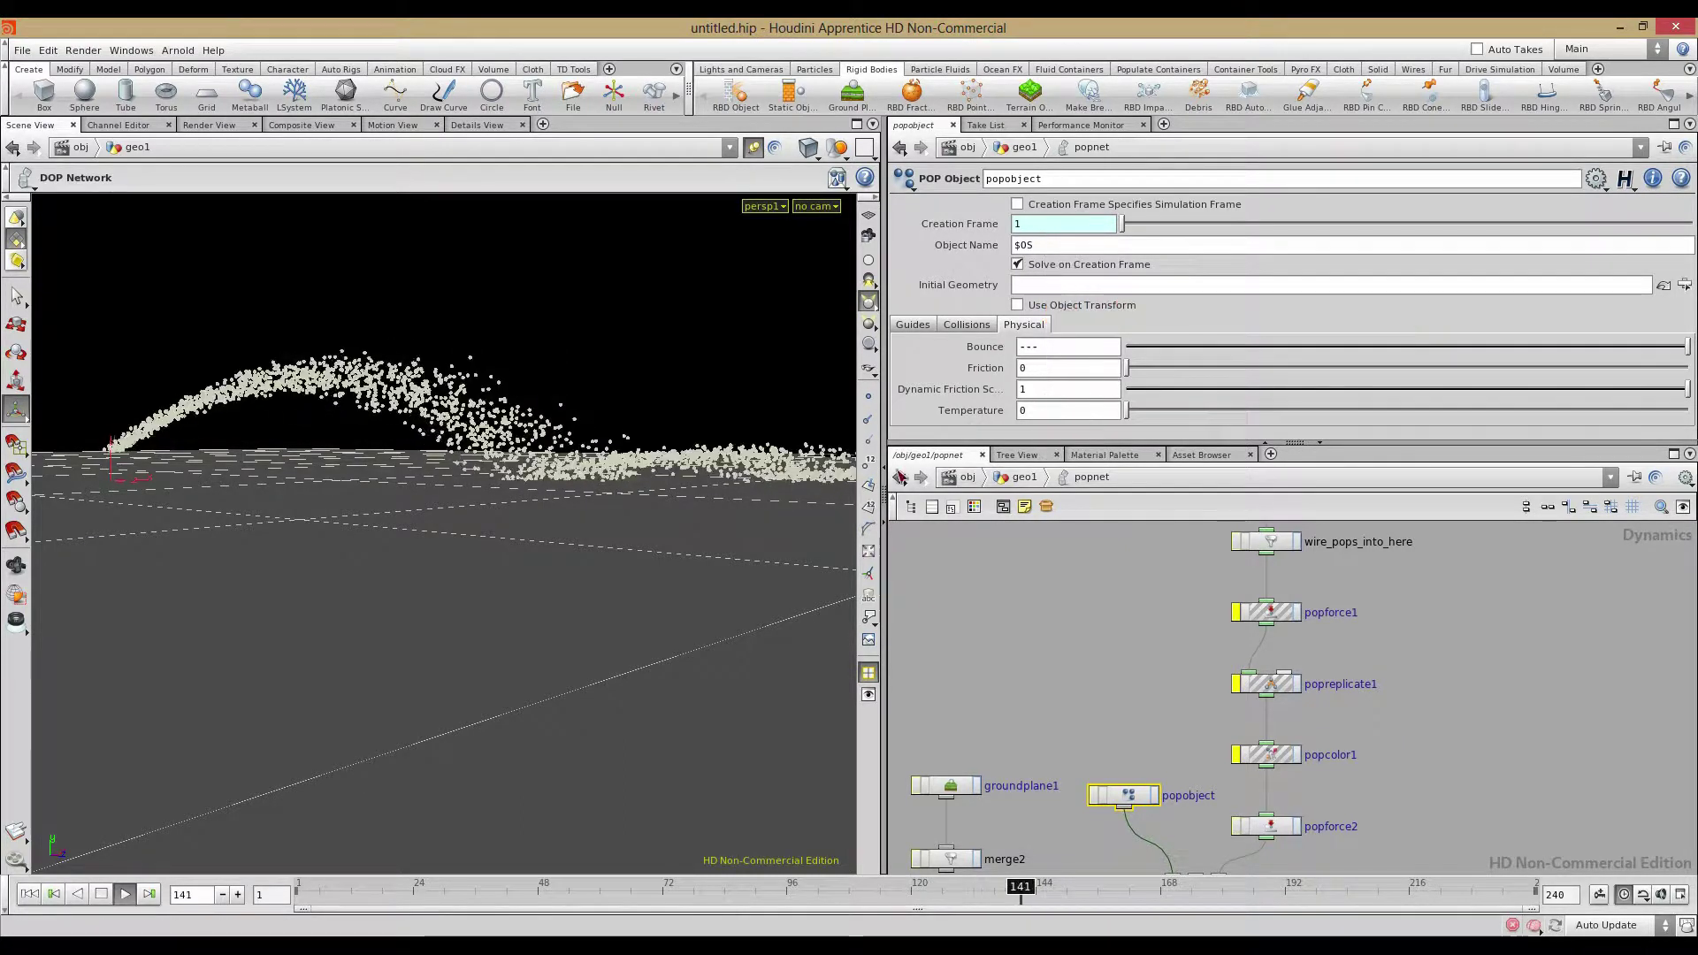
pyautogui.click(29, 895)
pyautogui.click(122, 897)
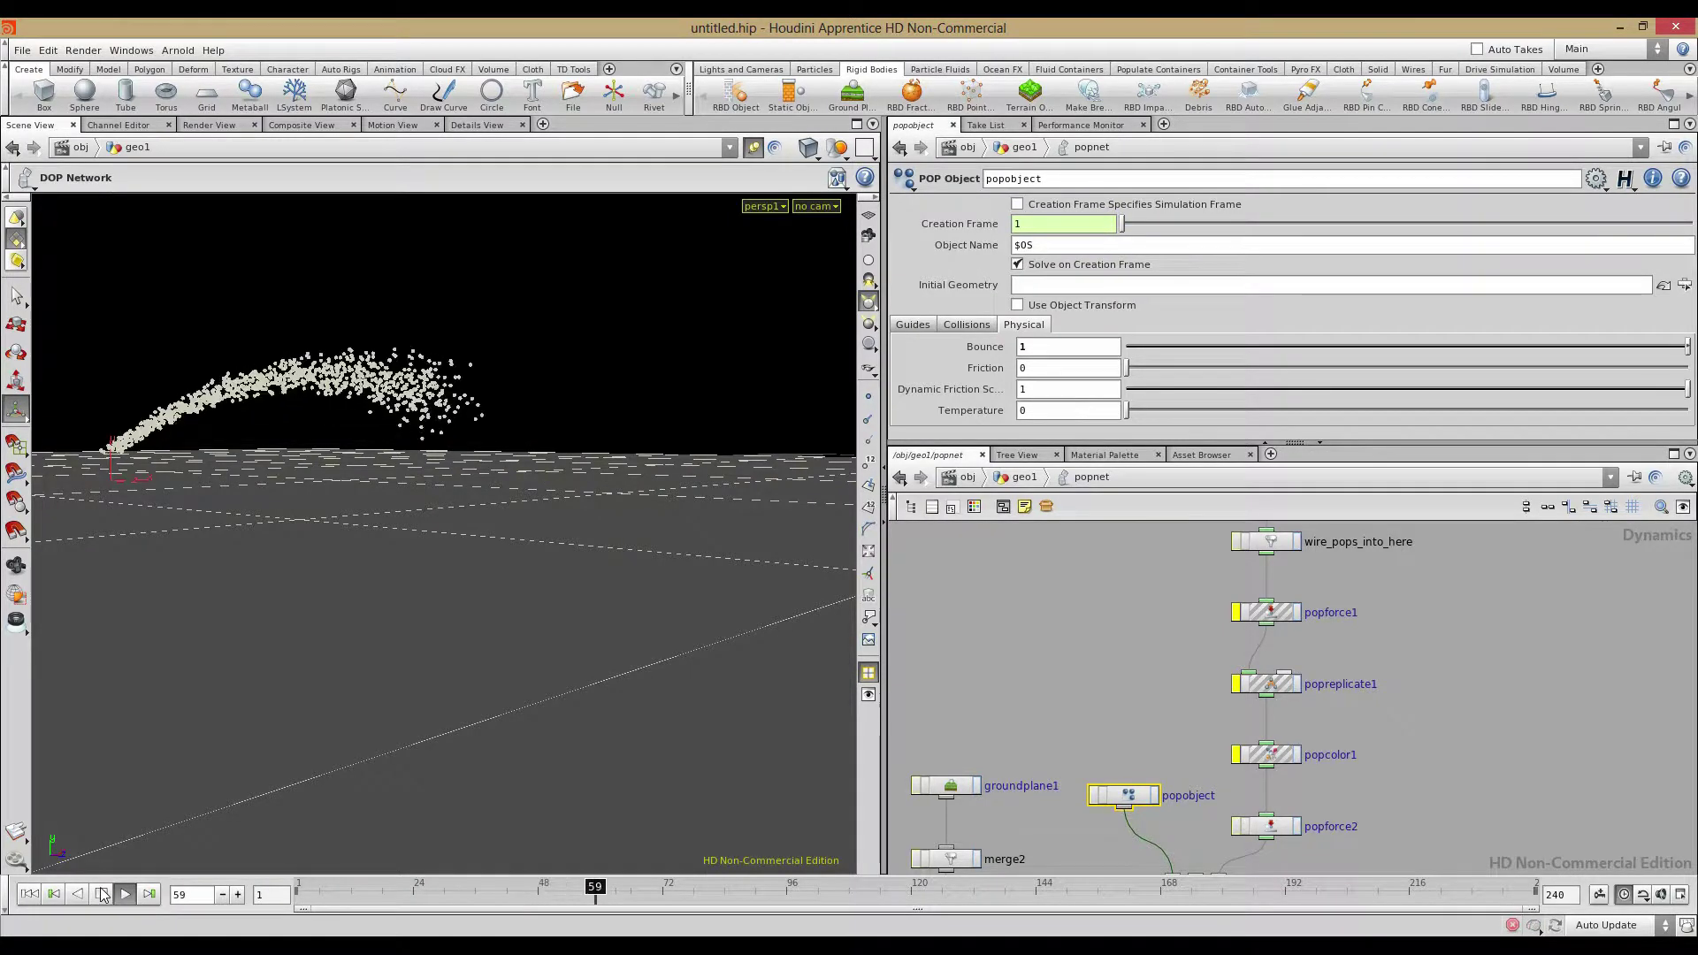
# Bring popobject's Bounce back down to 1, inspect how the particles rebound, and return to the first frame
pyautogui.moveTo(571, 556); pyautogui.dragTo(571, 619)
pyautogui.click(1118, 339)
pyautogui.moveTo(1118, 340); pyautogui.dragTo(1050, 321, button='middle')
pyautogui.moveTo(988, 325); pyautogui.dragTo(920, 326, button='middle')
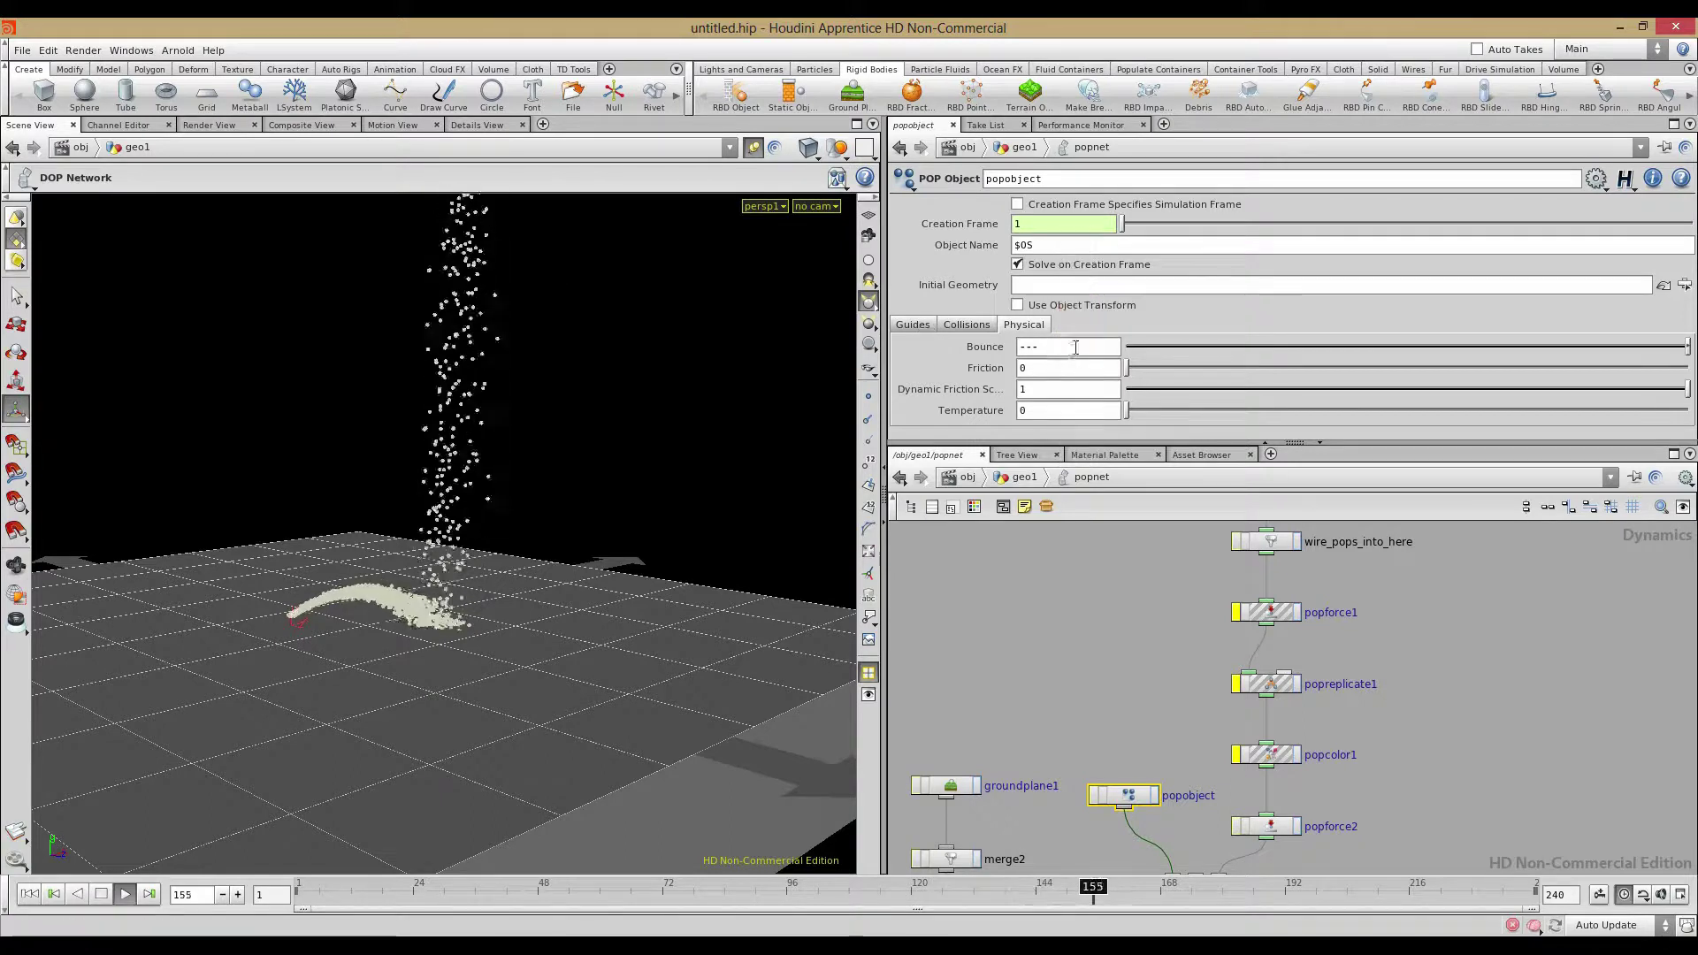
pyautogui.click(102, 895)
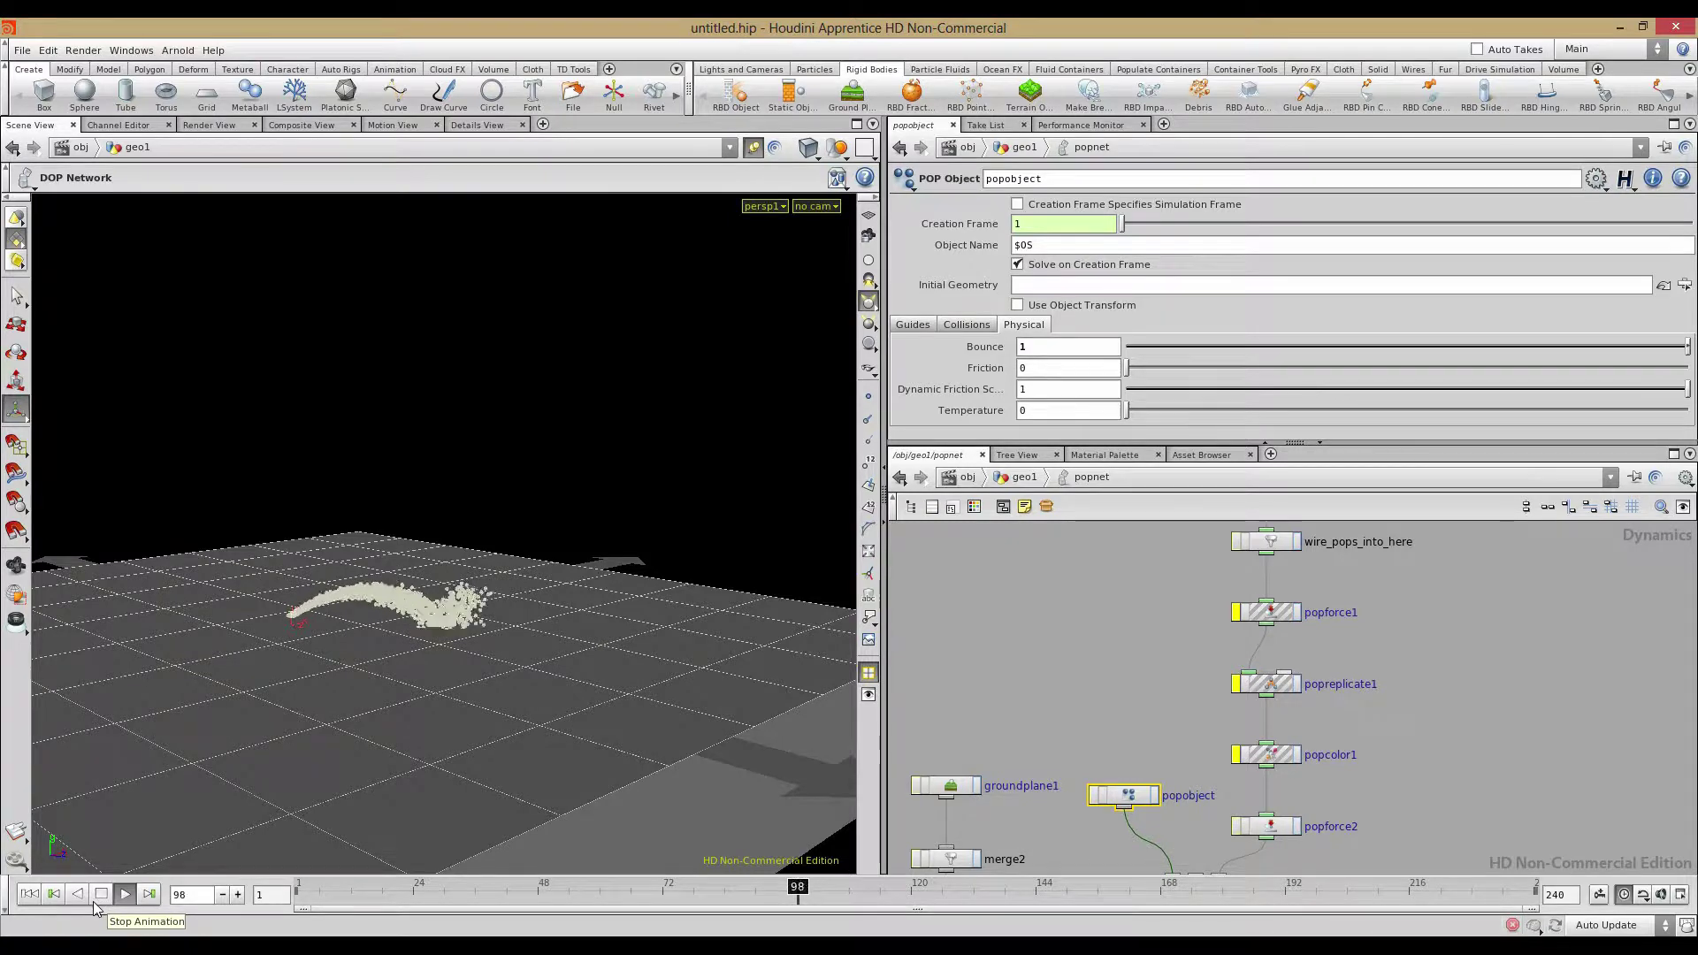
pyautogui.press('Escape')
pyautogui.moveTo(429, 626); pyautogui.dragTo(417, 634)
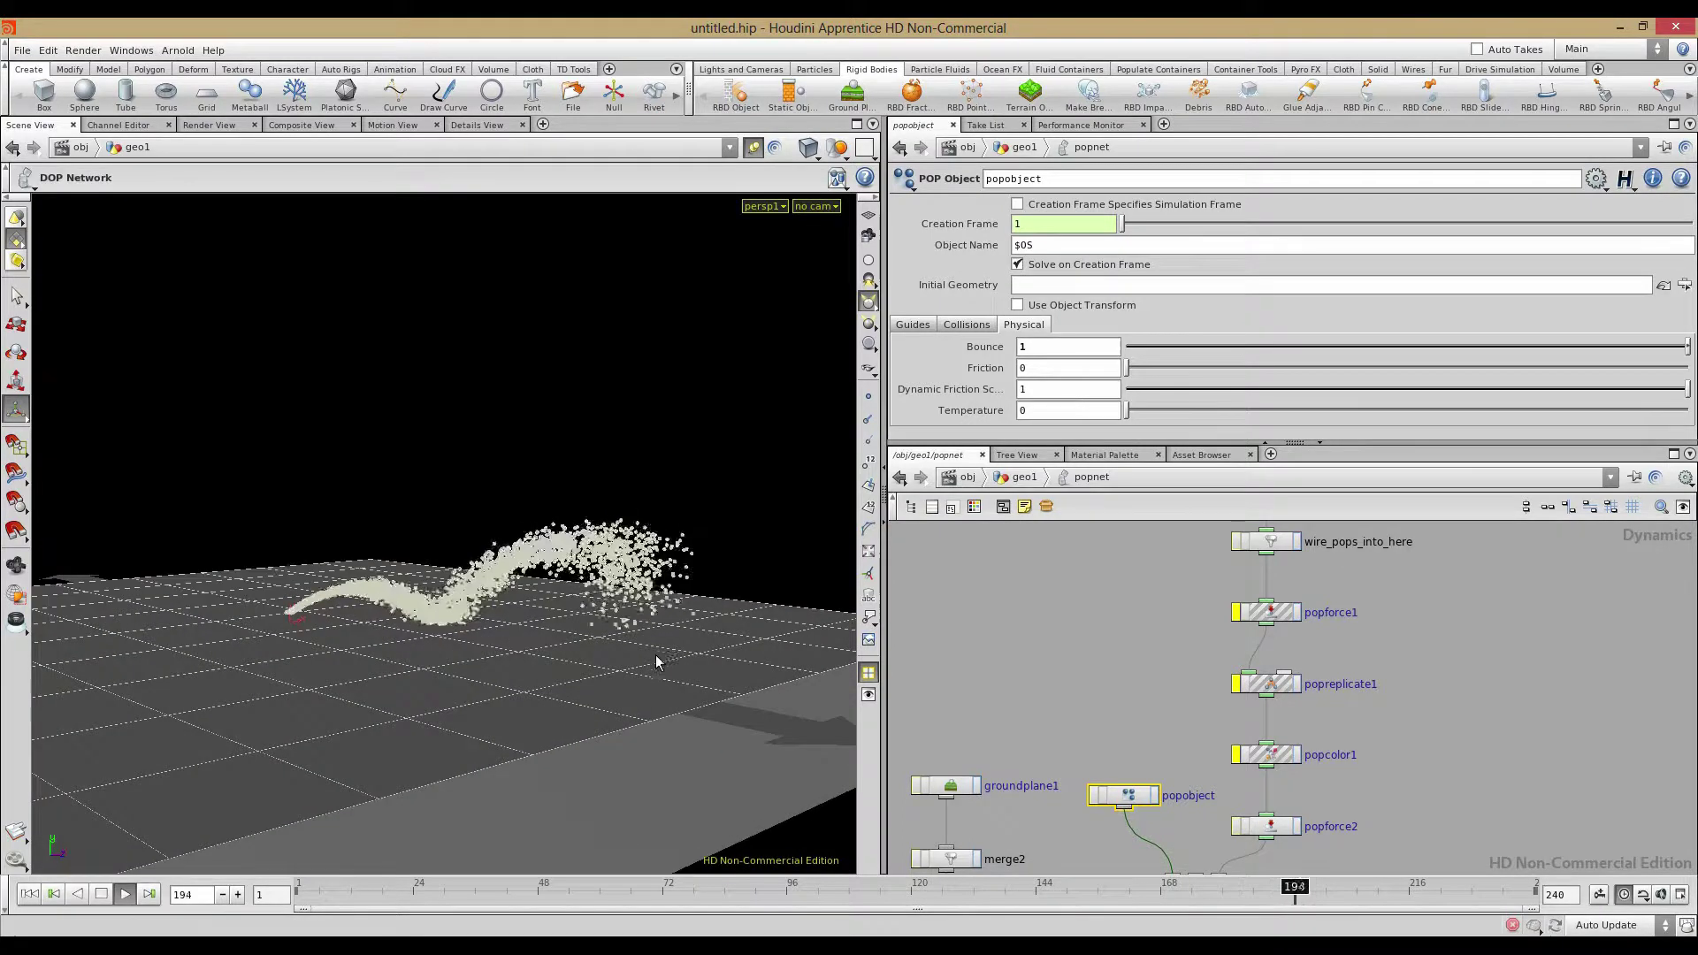
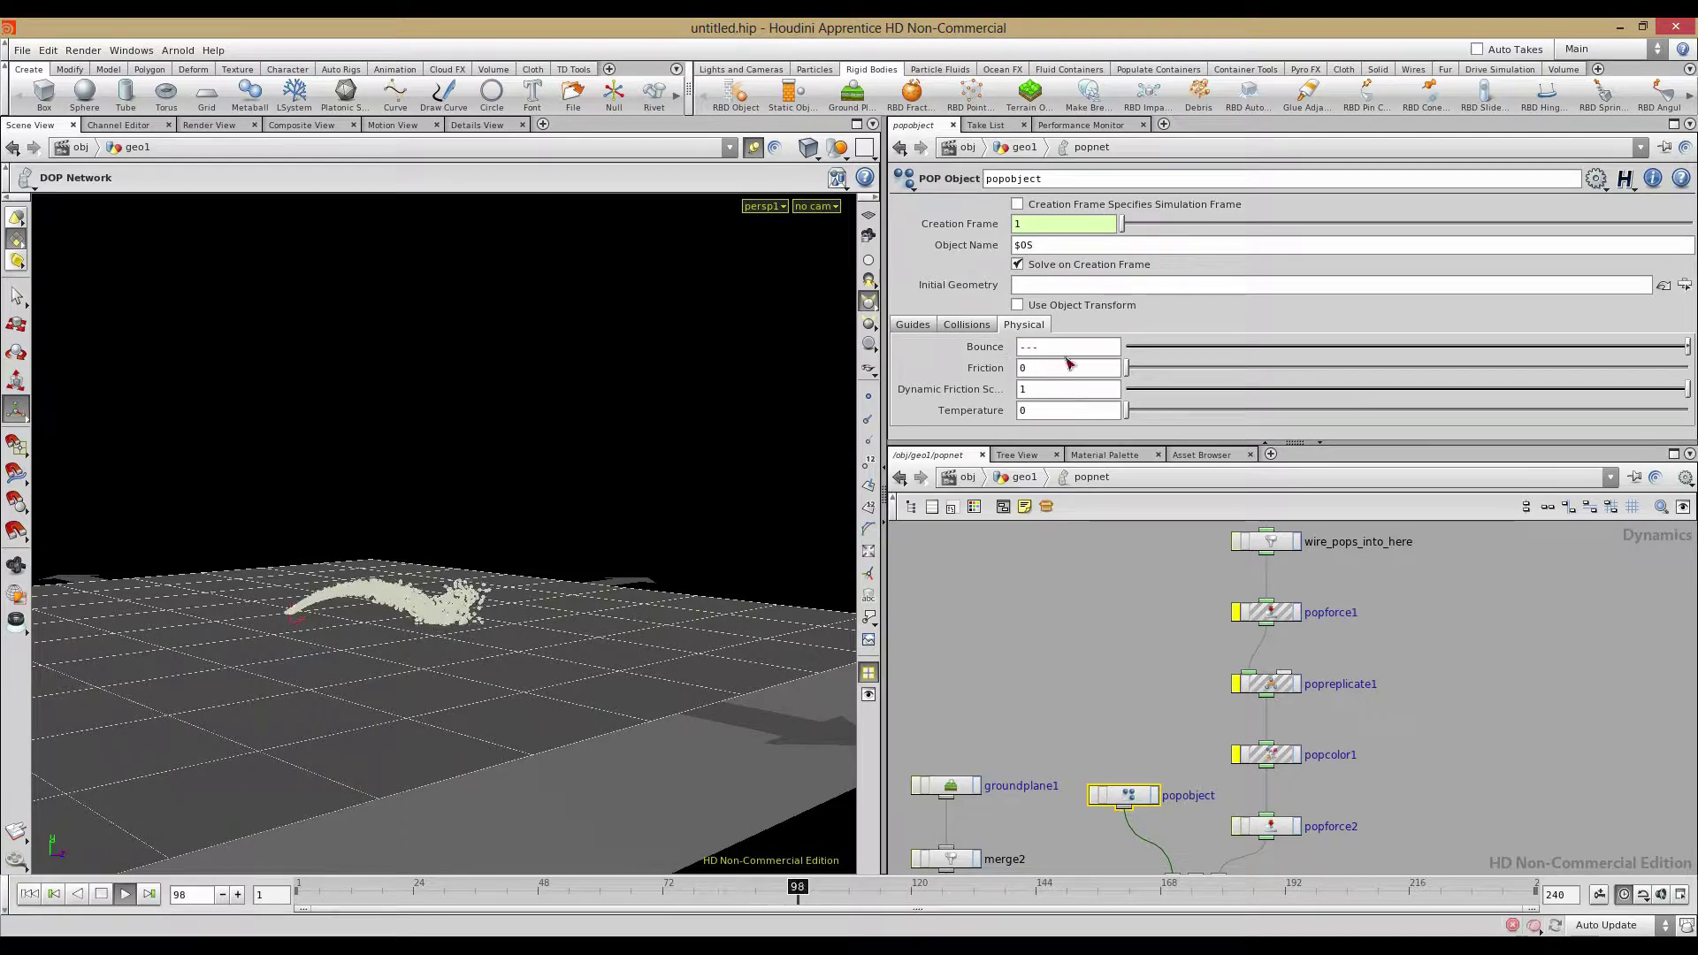
pyautogui.hotkey('ctrl', 'Up')
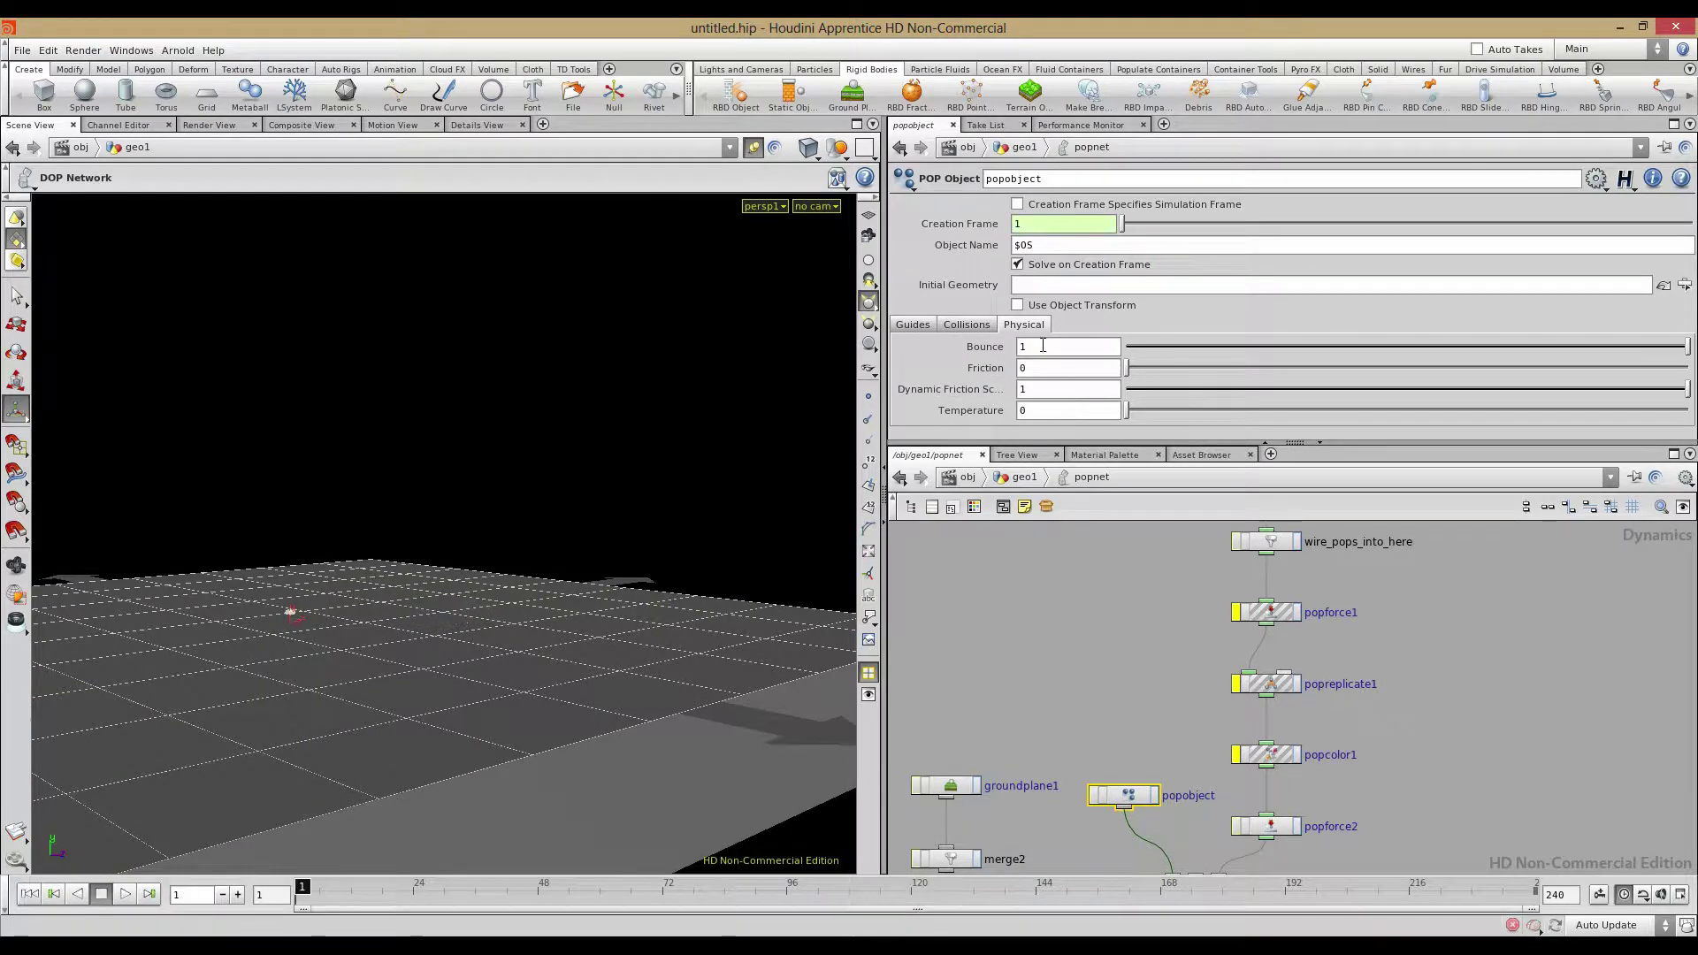
# Try a Friction of 0.419 on popobject, play the simulation and examine how the particles slide on the ground plane
pyautogui.moveTo(1126, 368); pyautogui.dragTo(1358, 372)
pyautogui.click(125, 895)
pyautogui.press('Escape')
pyautogui.moveTo(426, 598); pyautogui.dragTo(398, 624)
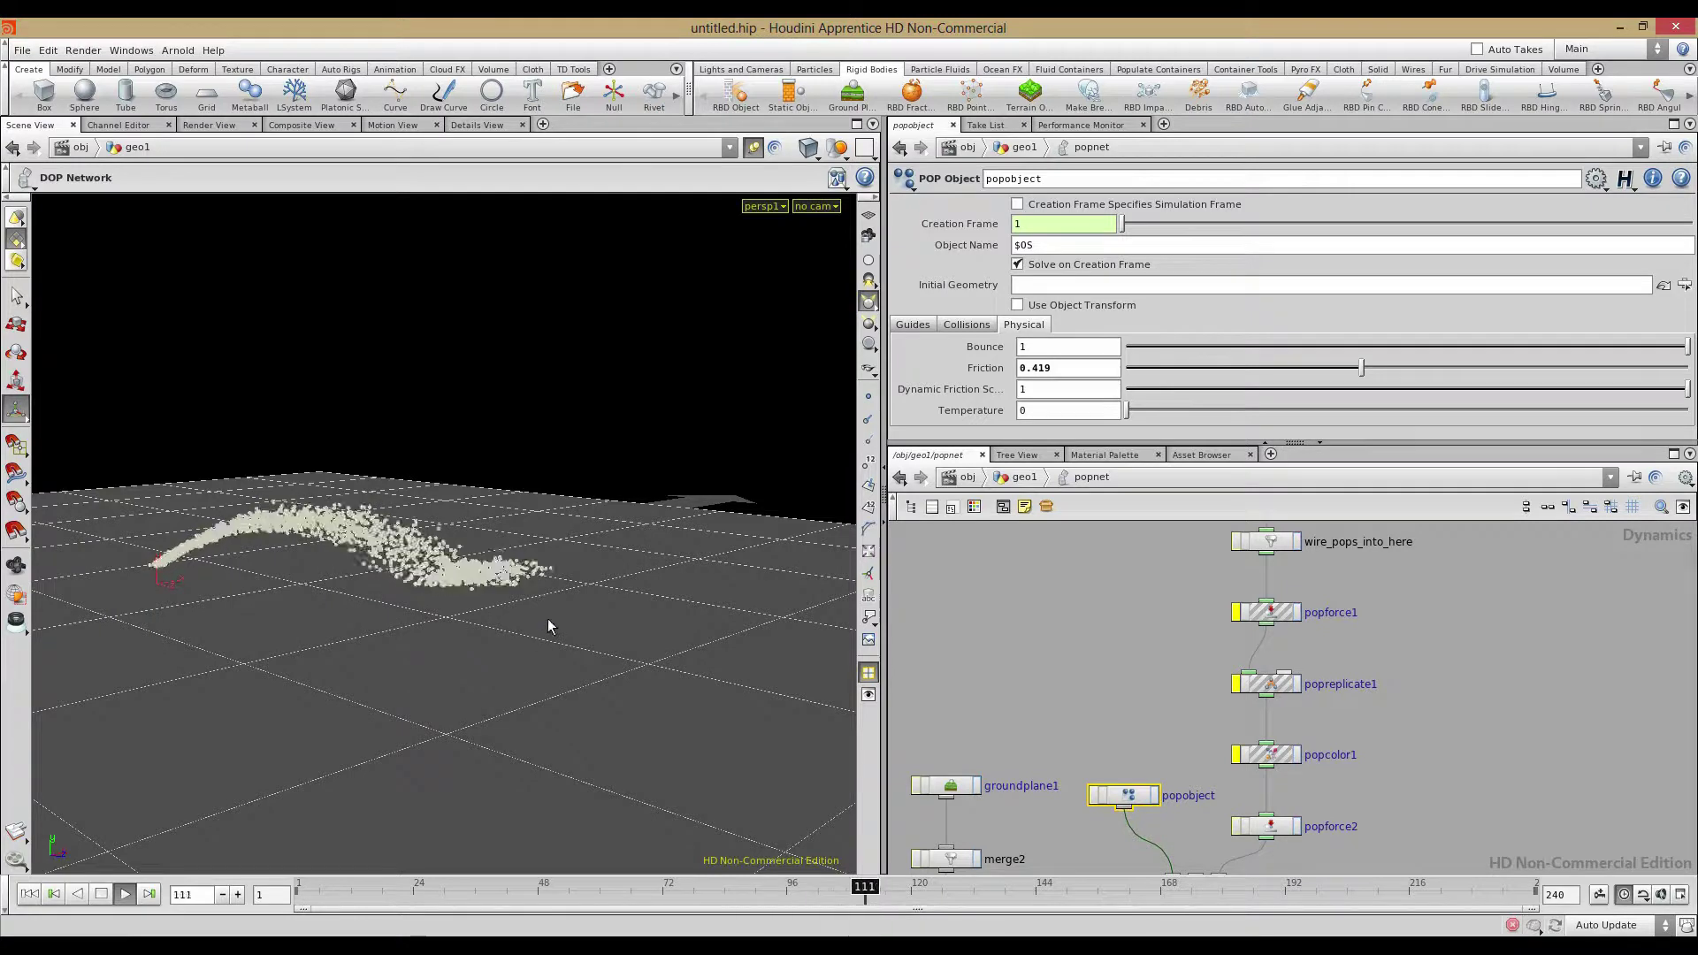
pyautogui.press('Escape')
pyautogui.moveTo(478, 625); pyautogui.dragTo(394, 629)
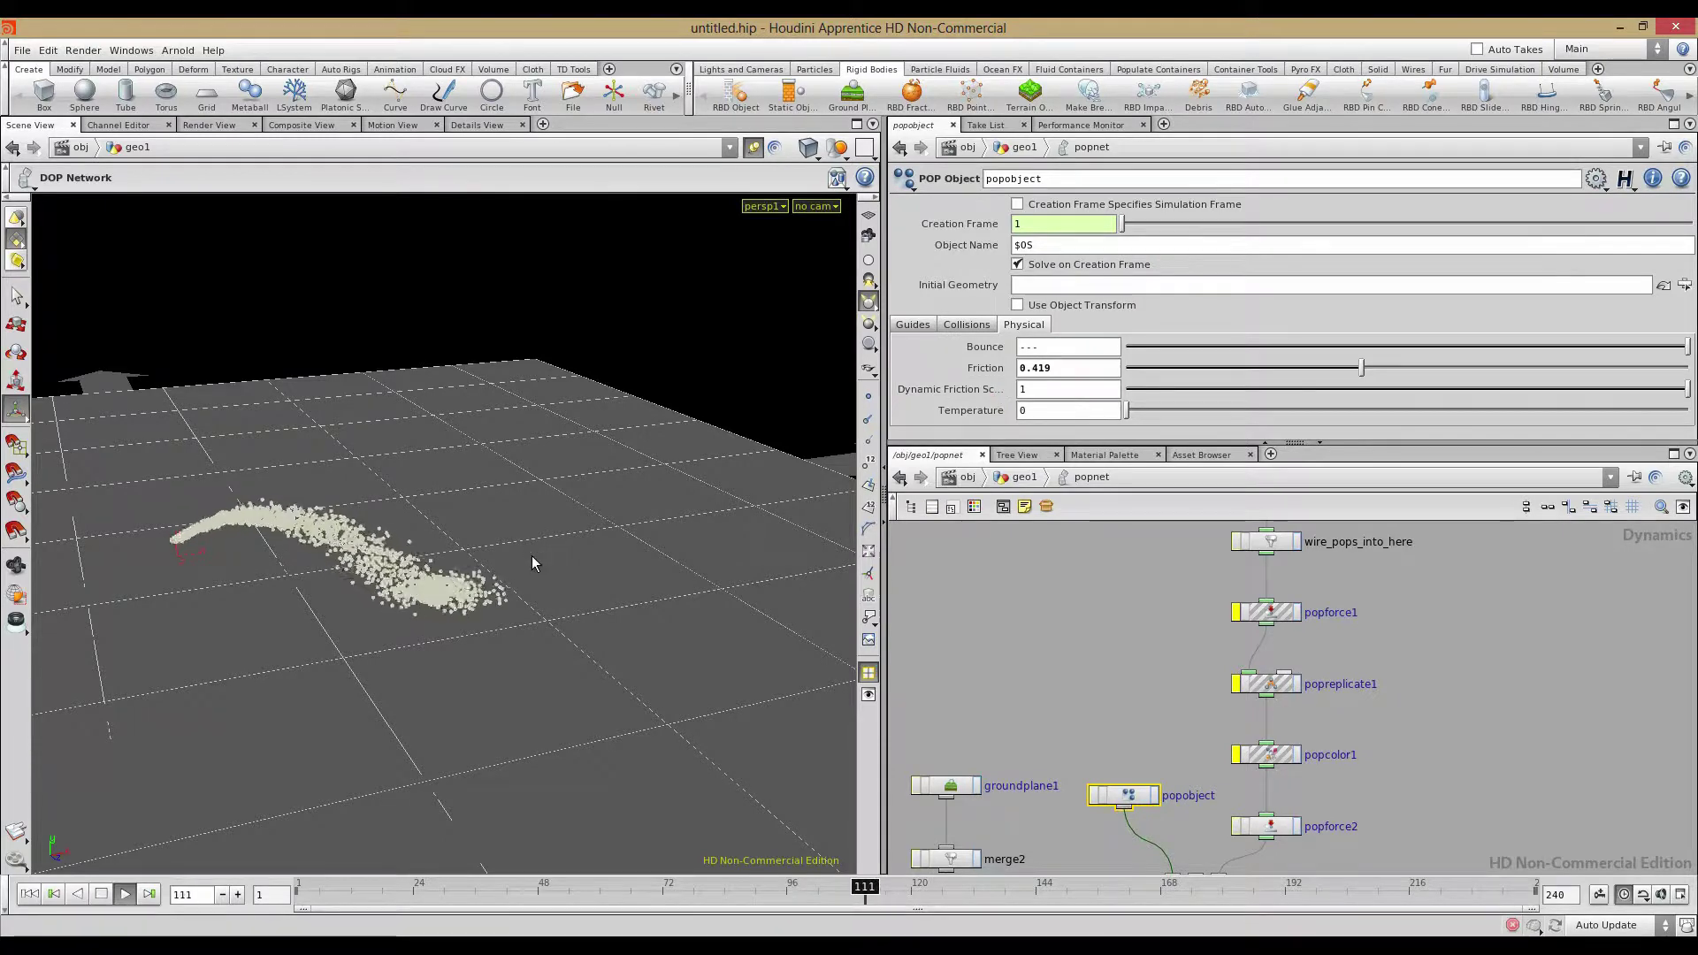
pyautogui.moveTo(507, 557); pyautogui.dragTo(621, 622)
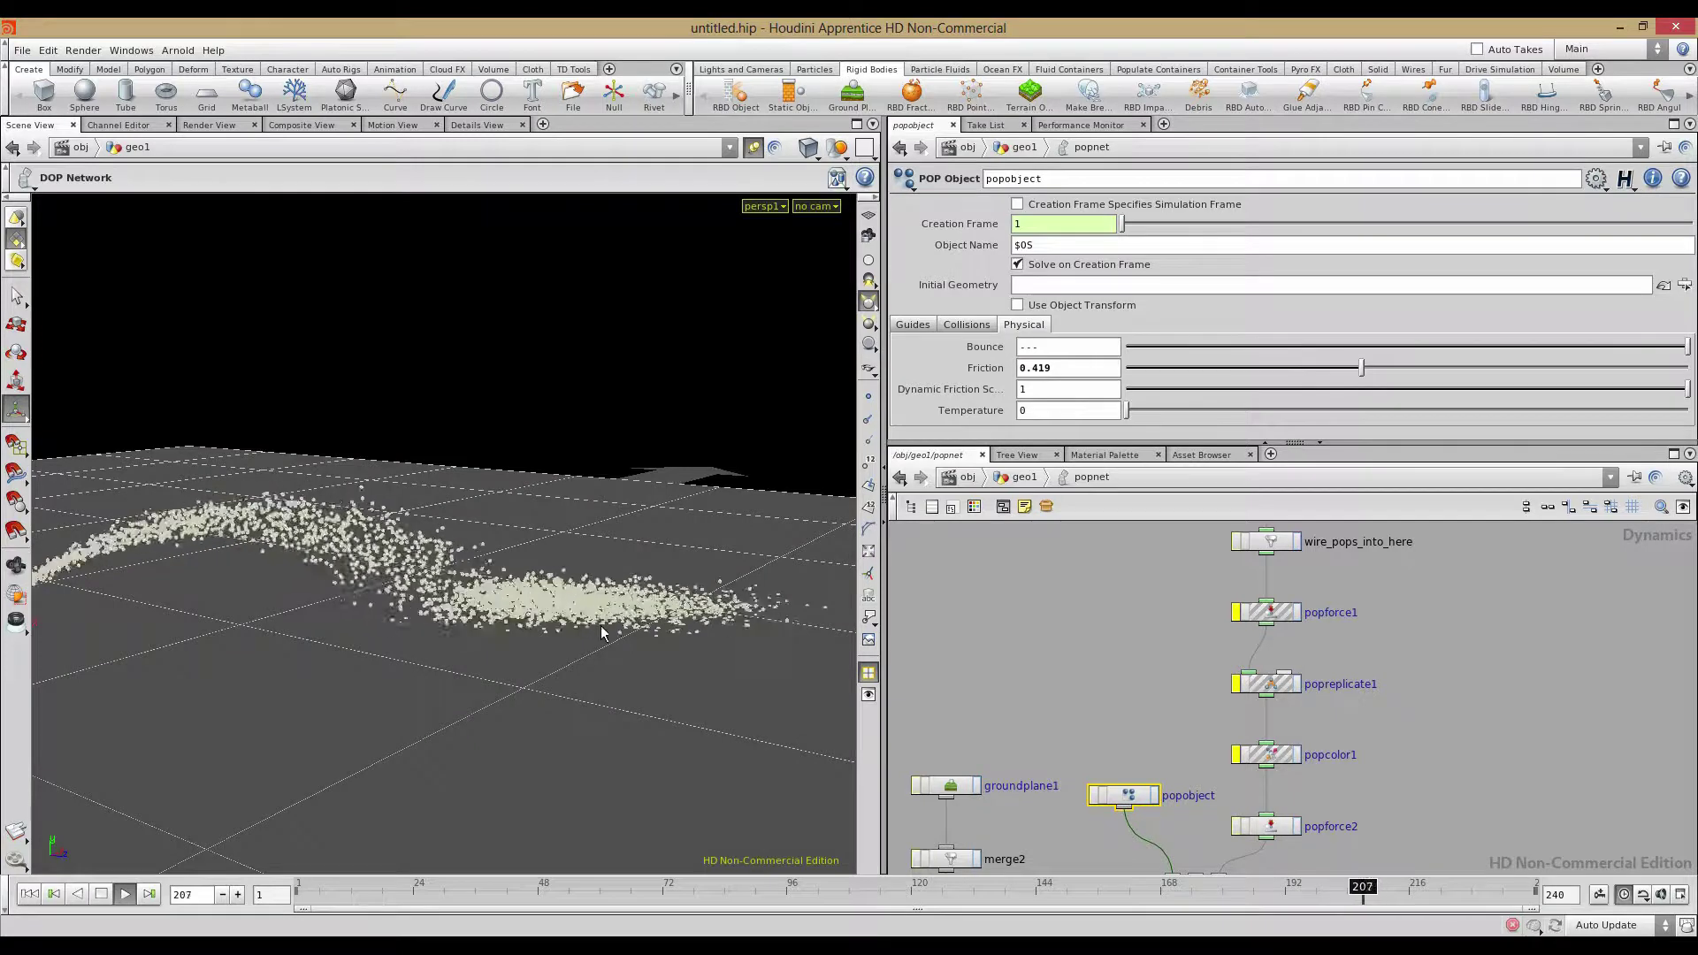
pyautogui.click(101, 894)
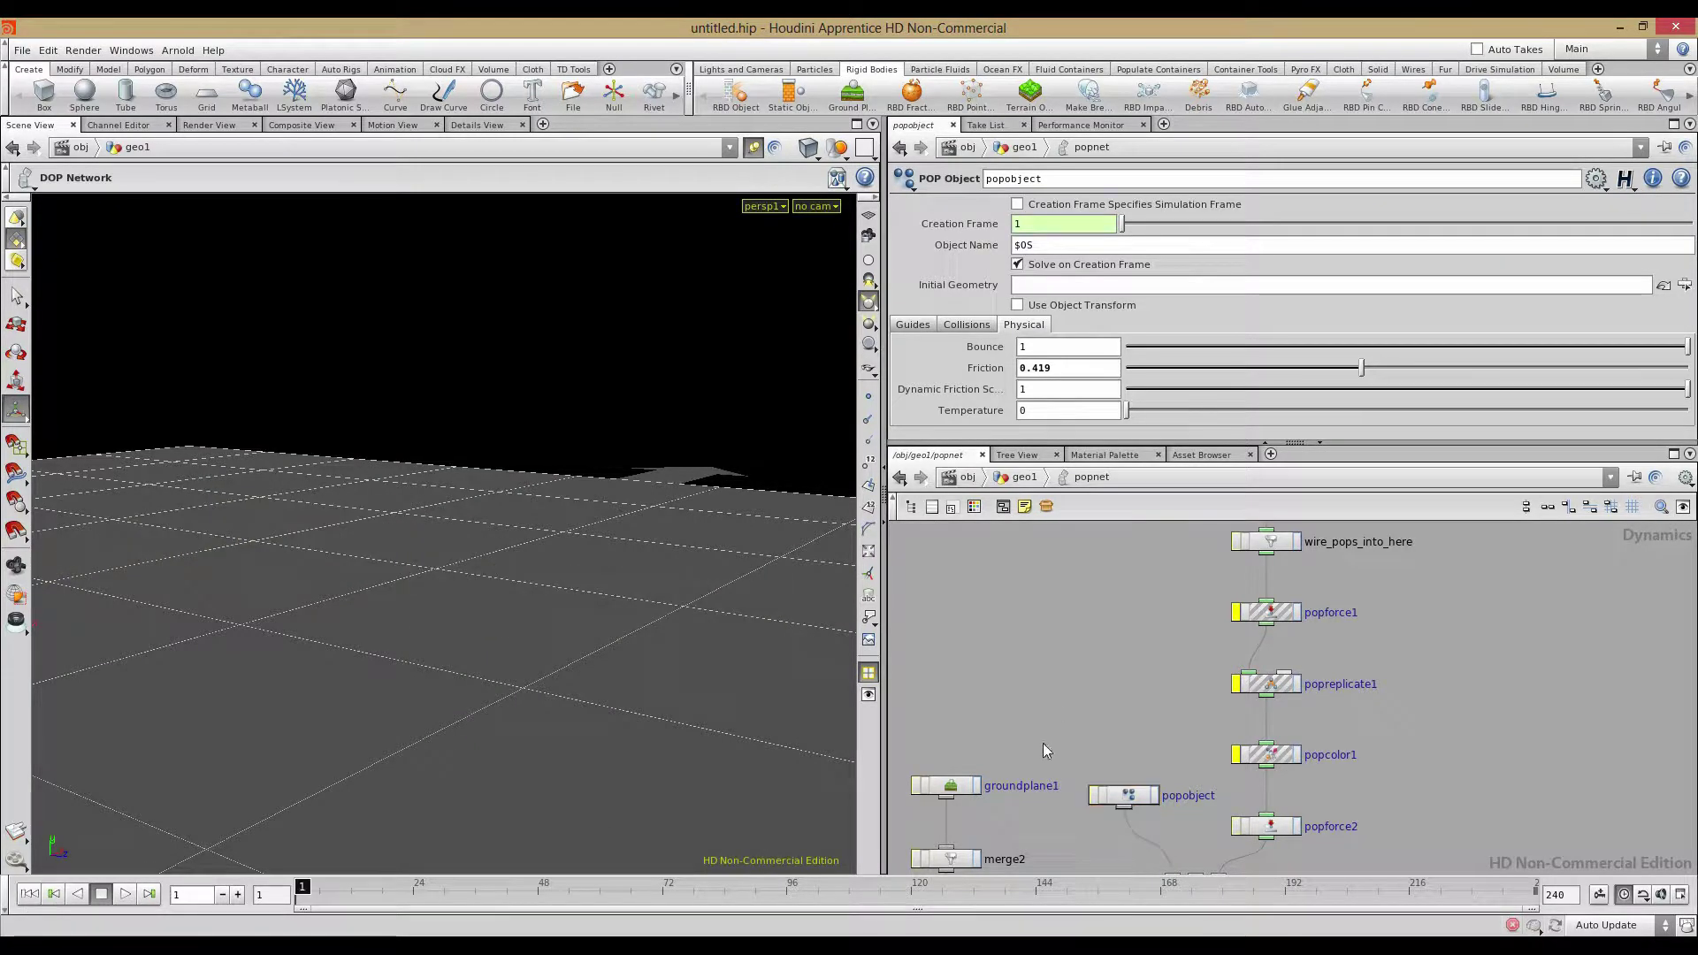
# Set popobject's Friction to 0.091
pyautogui.moveTo(1361, 367); pyautogui.dragTo(1133, 398)
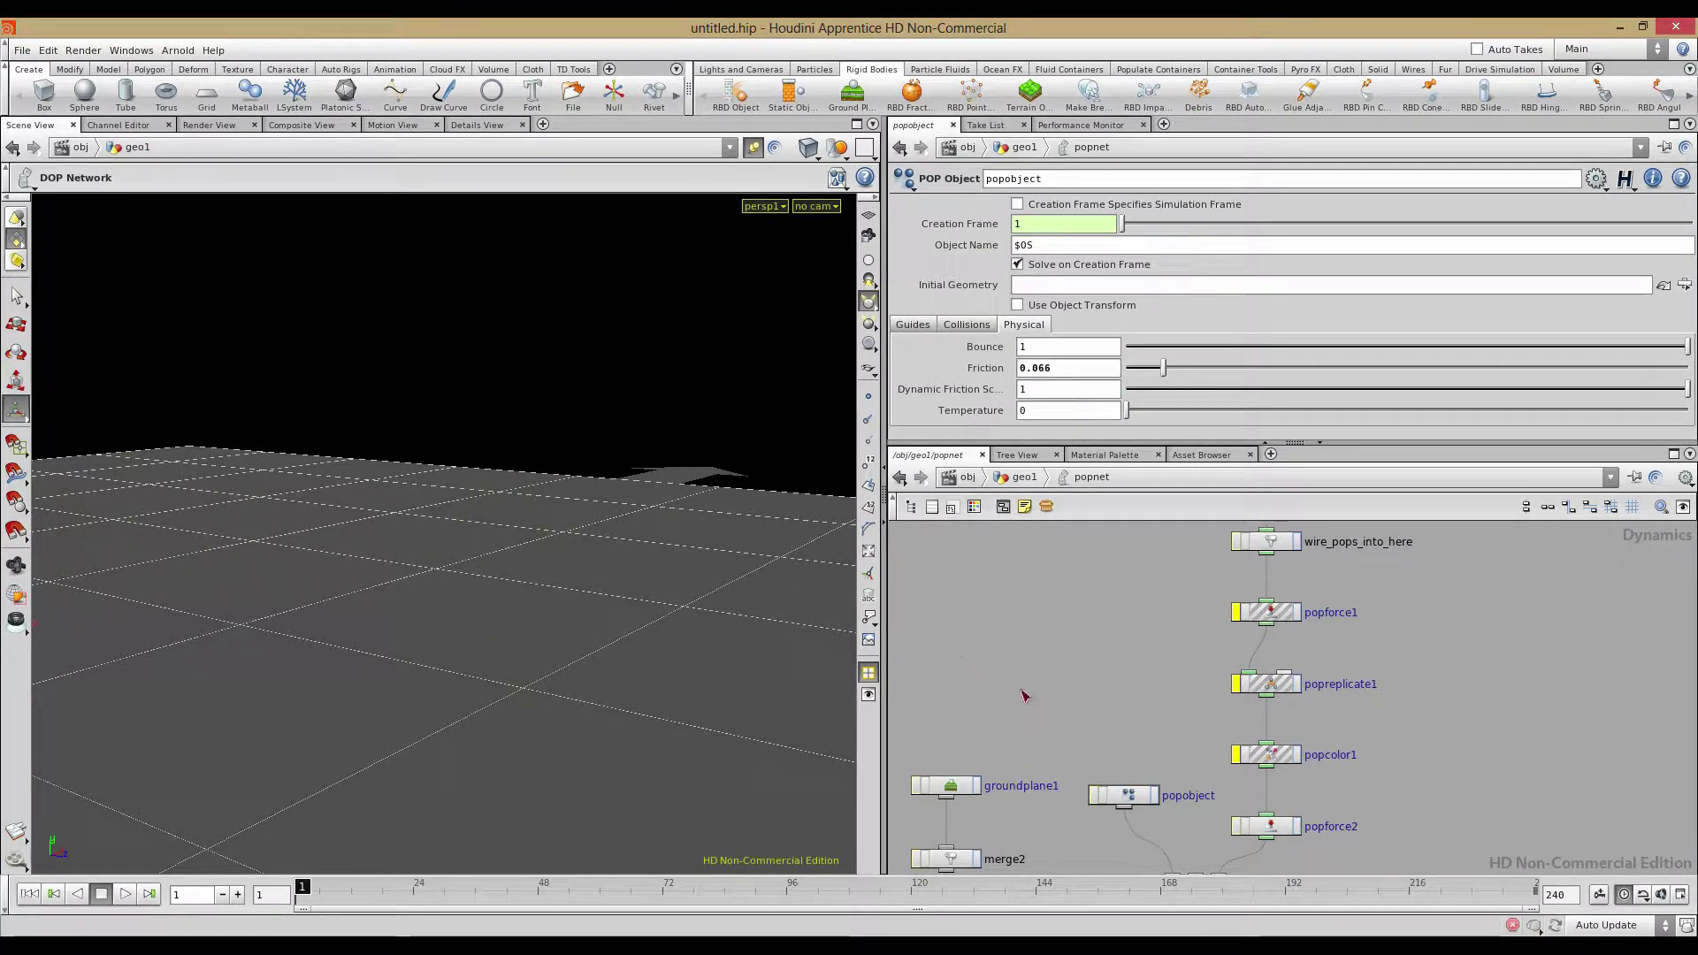
pyautogui.moveTo(1066, 856); pyautogui.dragTo(1059, 698, button='middle')
pyautogui.moveTo(1163, 368); pyautogui.dragTo(1178, 368)
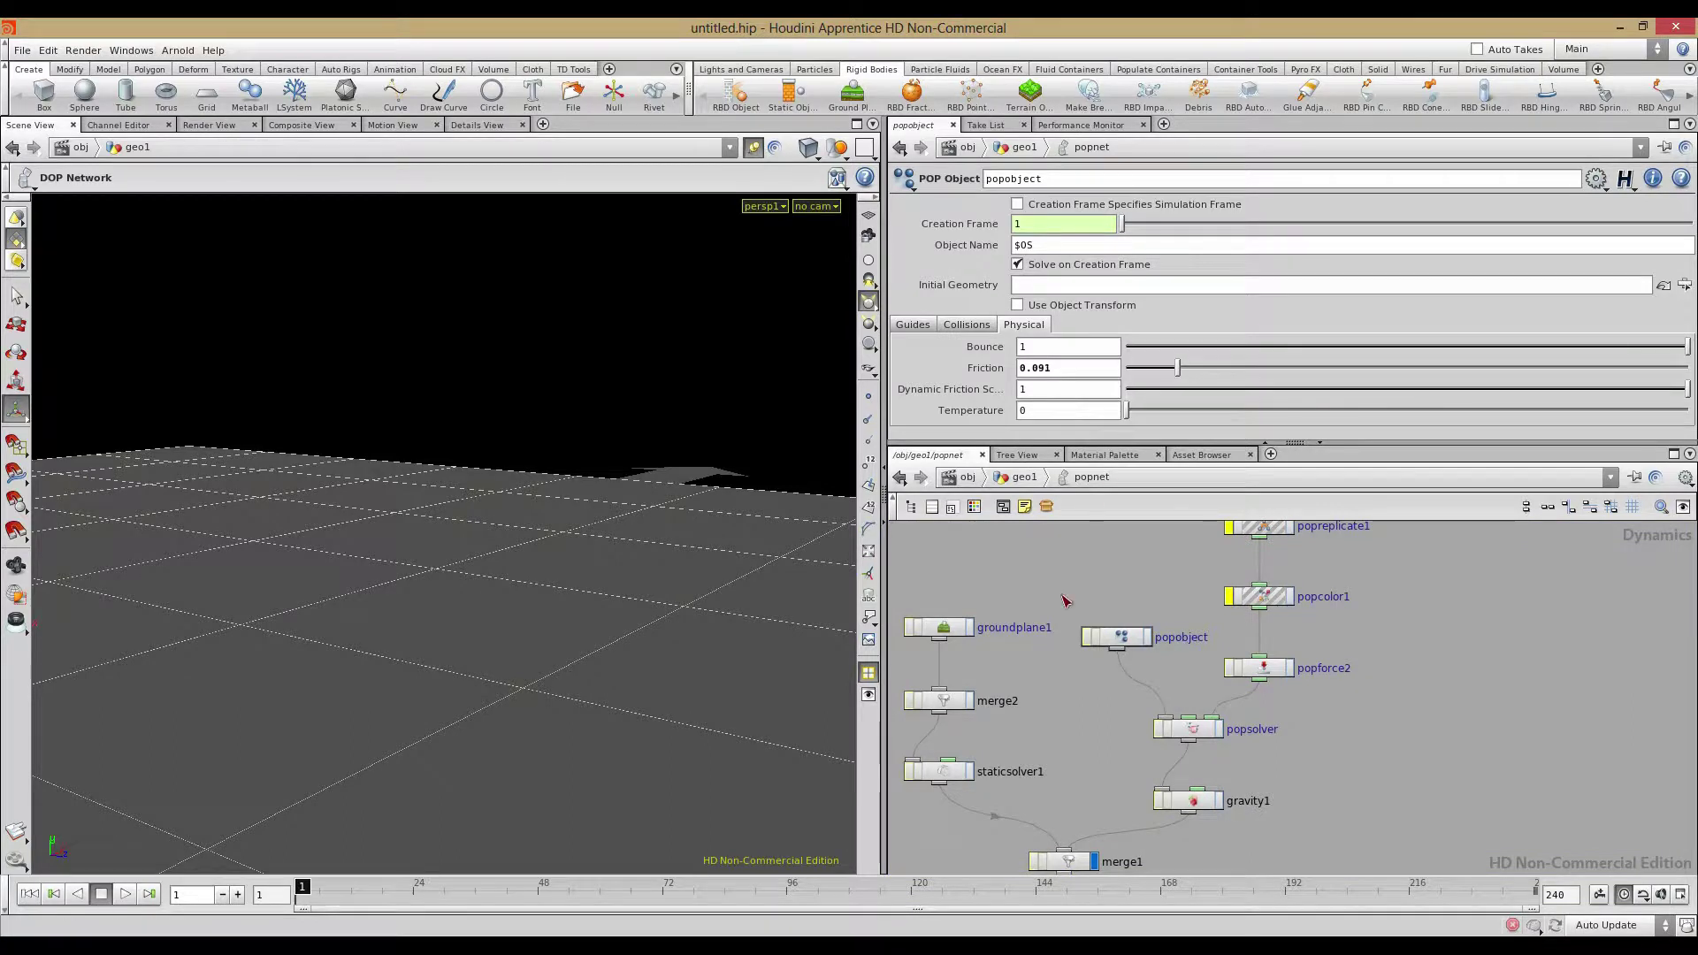
pyautogui.moveTo(1097, 741); pyautogui.dragTo(1155, 713, button='middle')
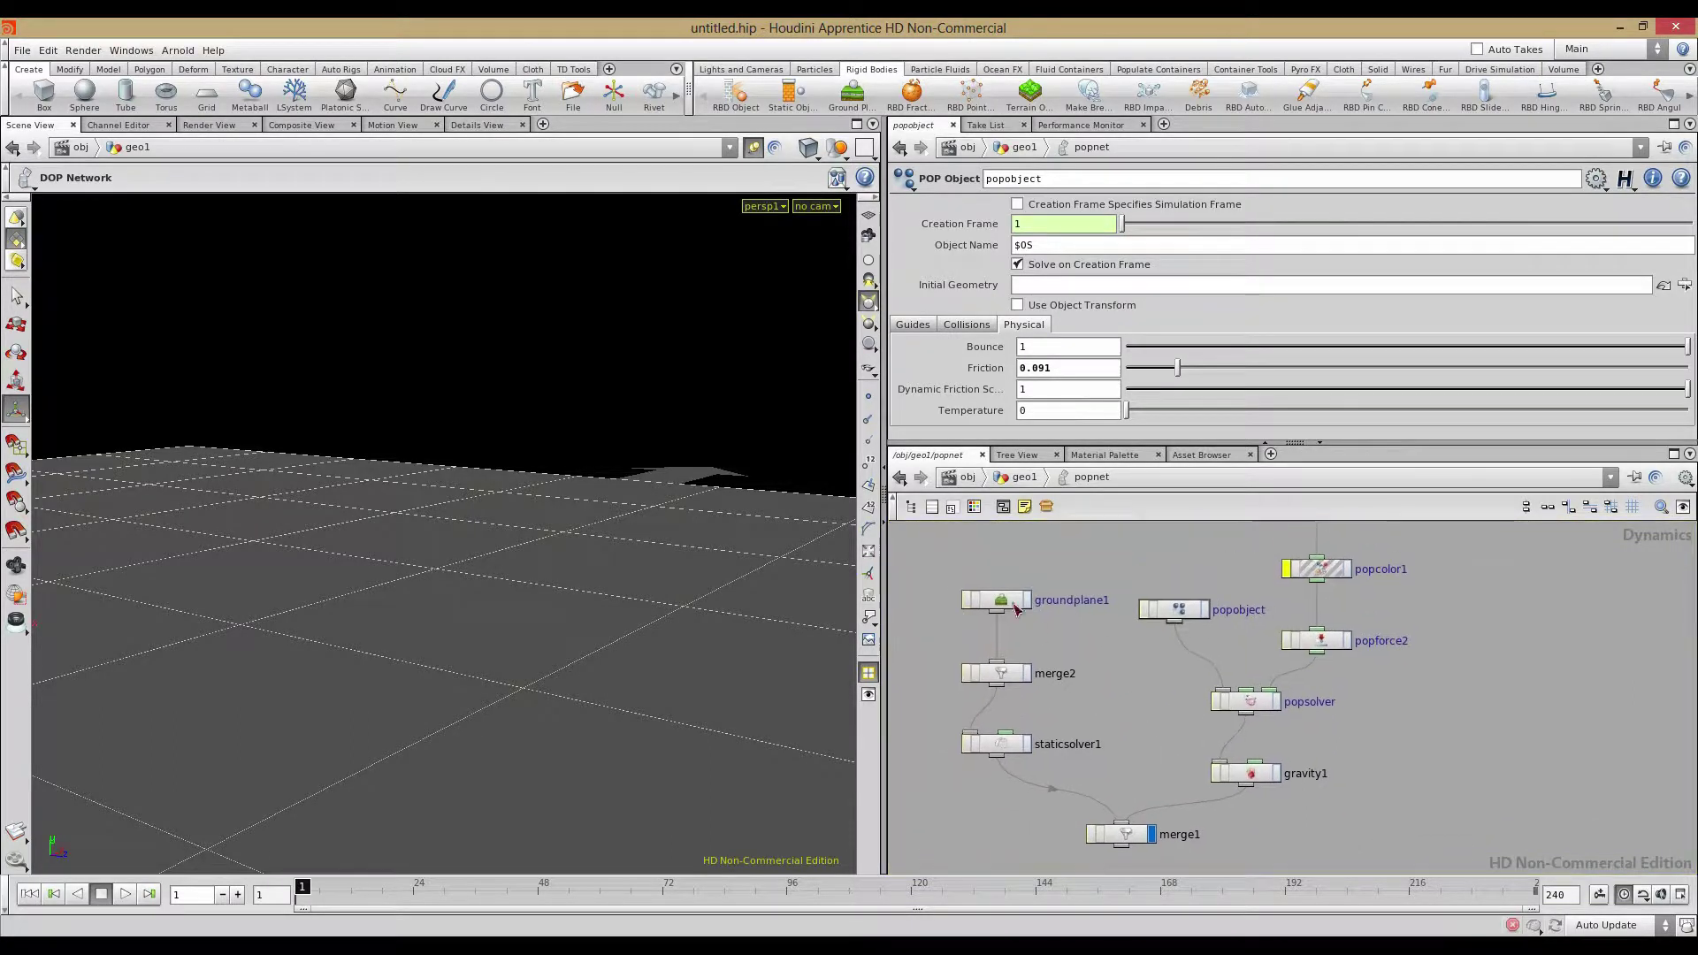
# Show groundplane1's settings and look over the whole ground plane
pyautogui.click(996, 603)
pyautogui.moveTo(648, 633); pyautogui.dragTo(512, 634)
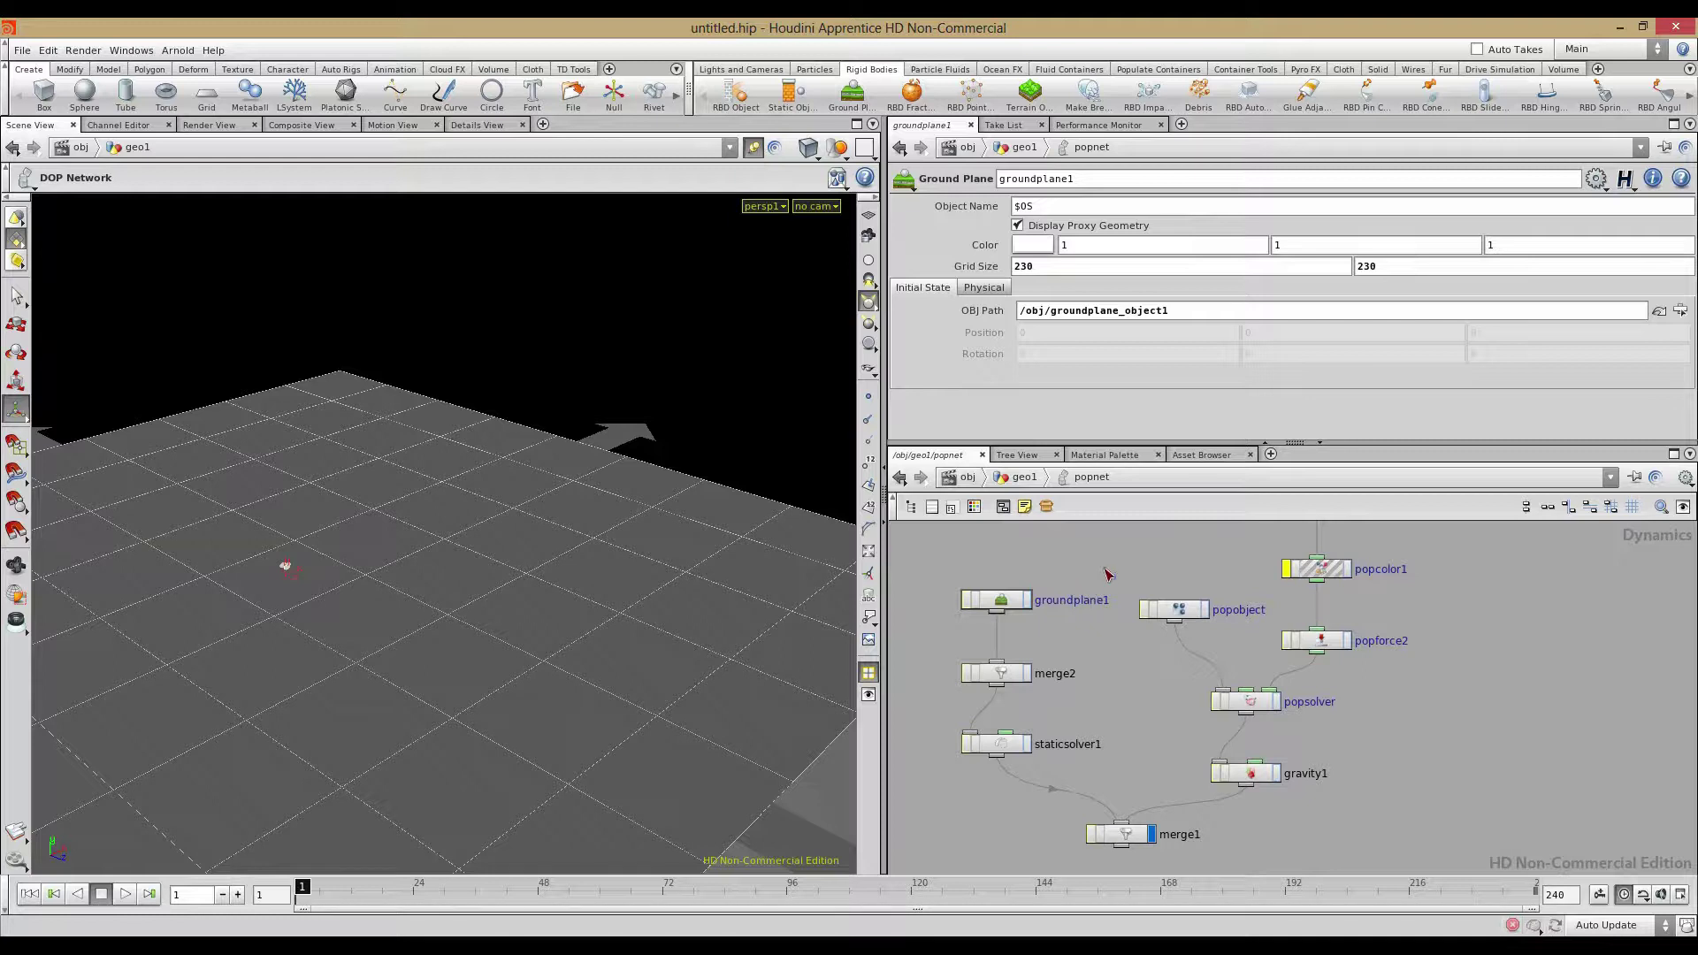
pyautogui.moveTo(1117, 681); pyautogui.dragTo(1111, 648, button='middle')
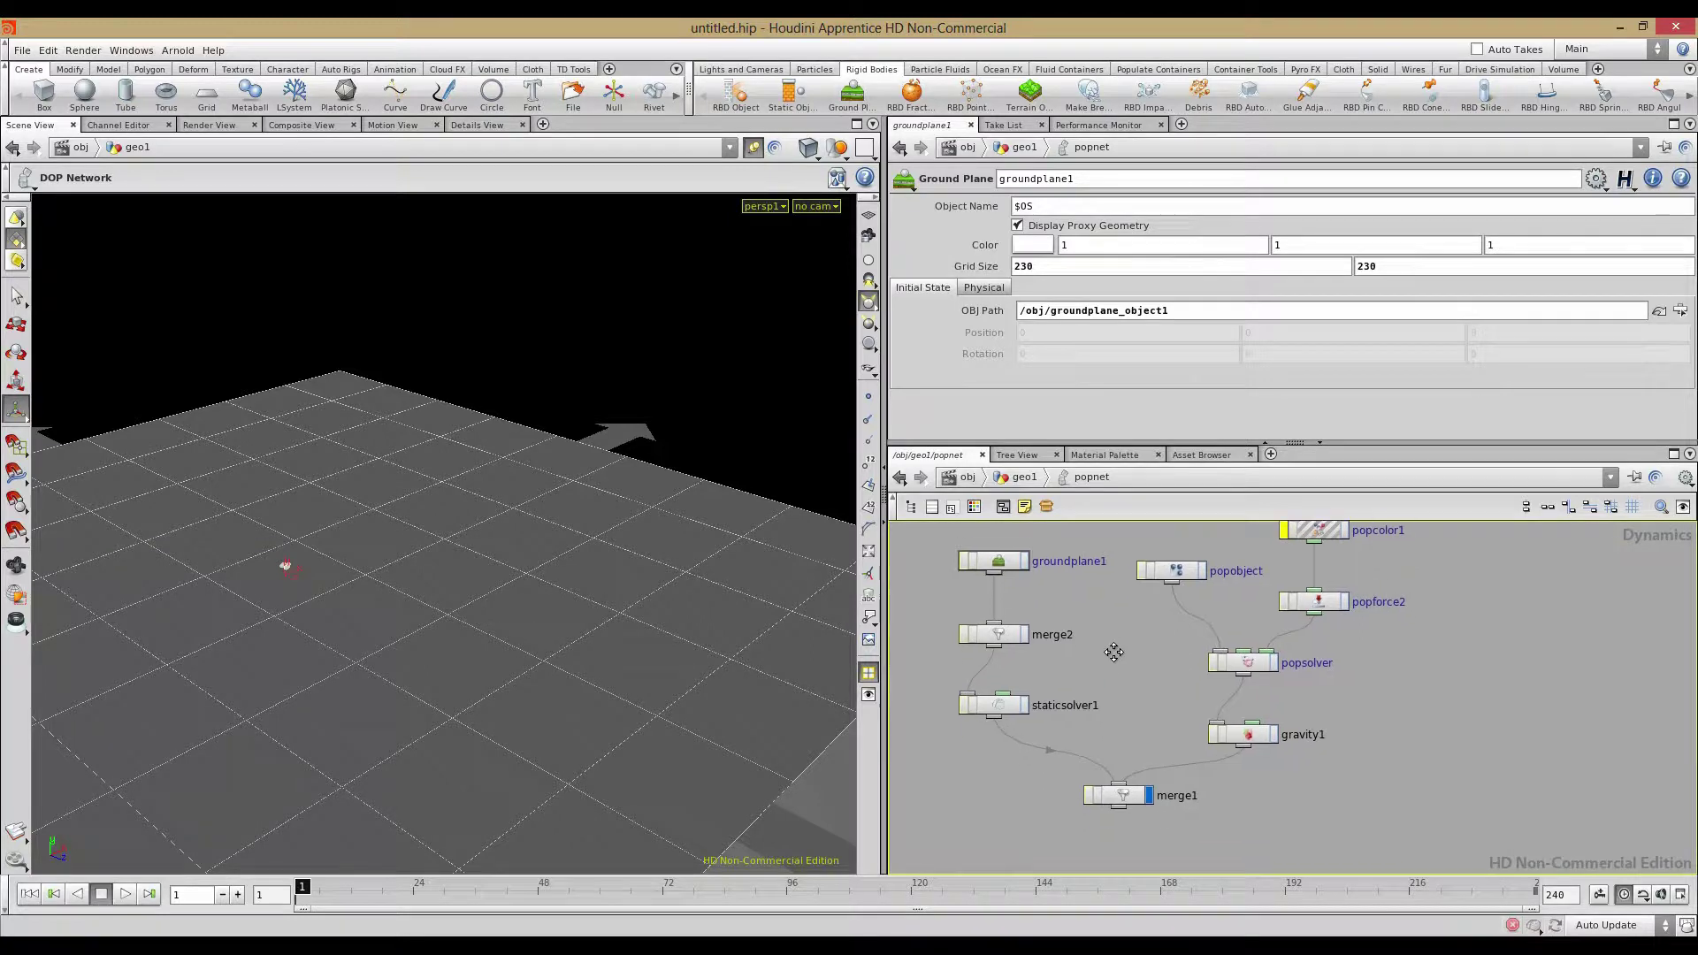
pyautogui.press('Tab')
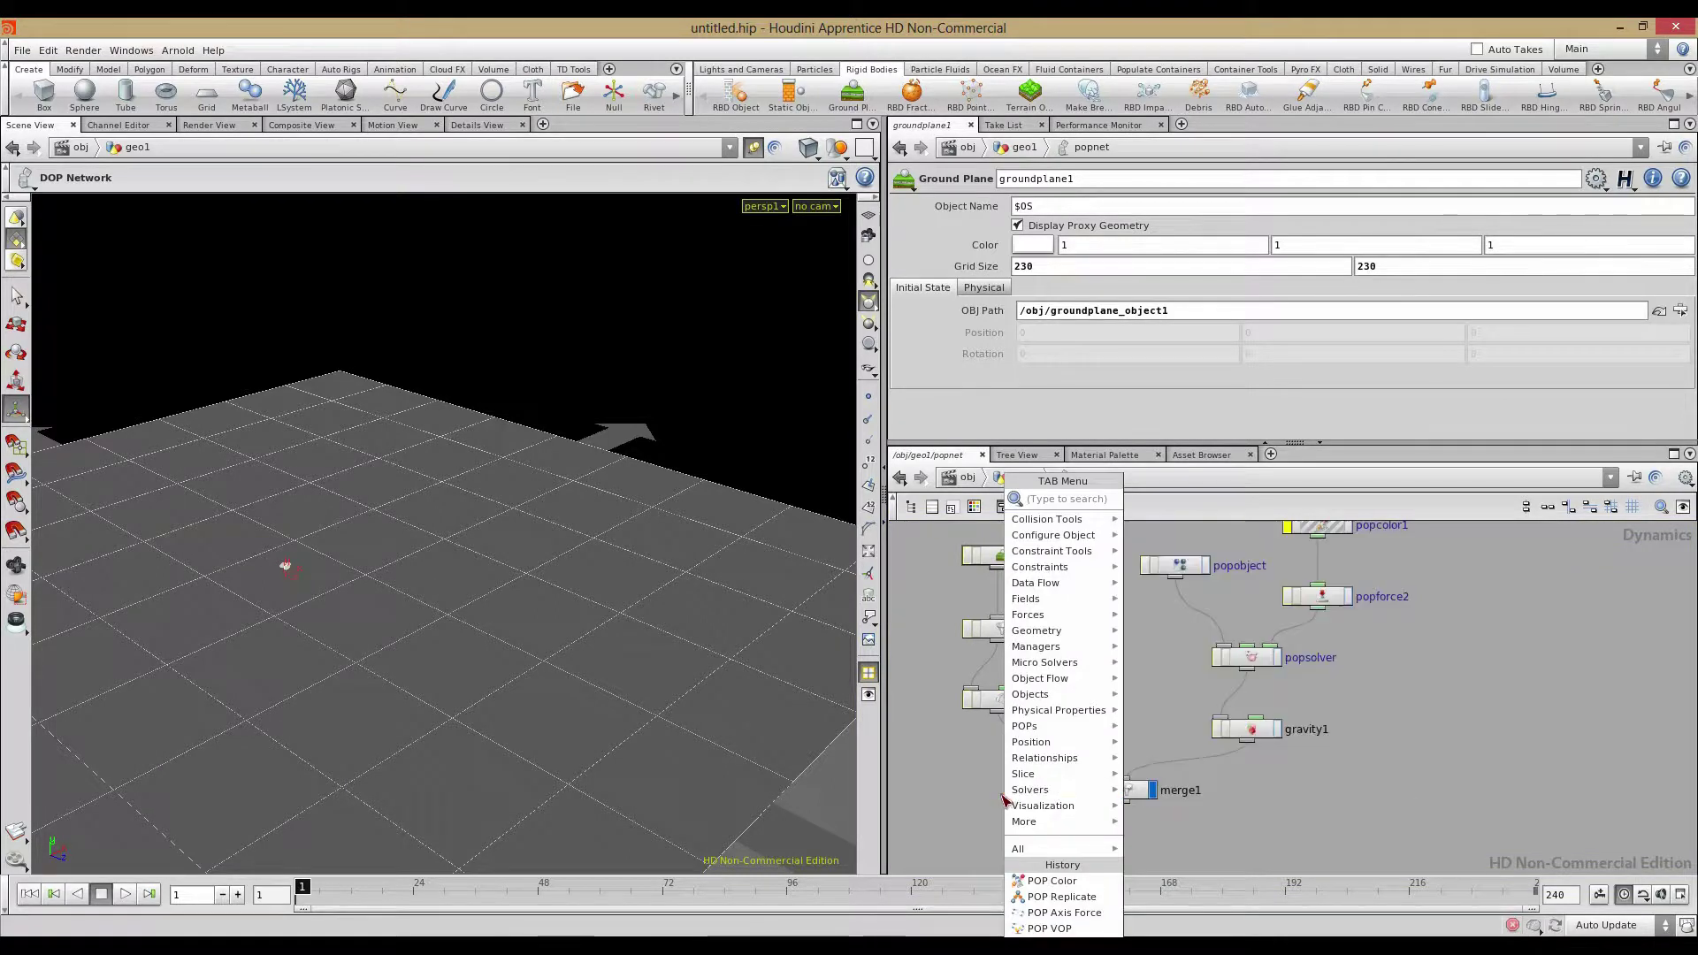
pyautogui.moveTo(1028, 615)
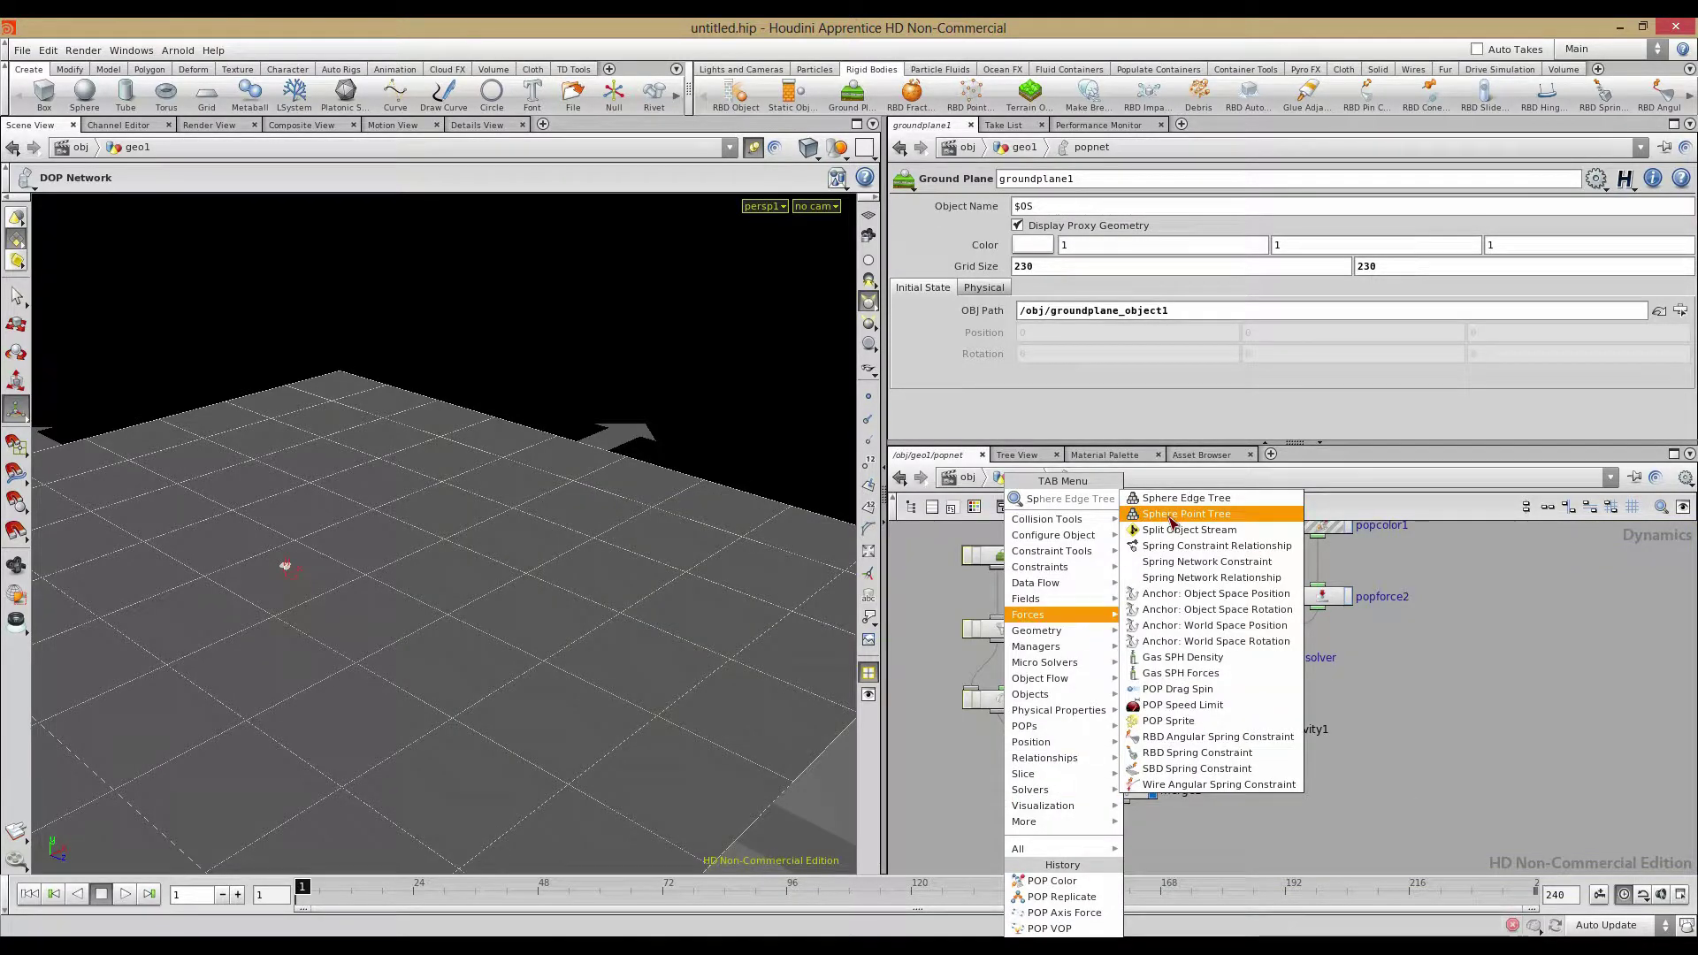
pyautogui.click(965, 765)
# Go up to geo1 and add a Sphere node beside popnet
pyautogui.click(1022, 478)
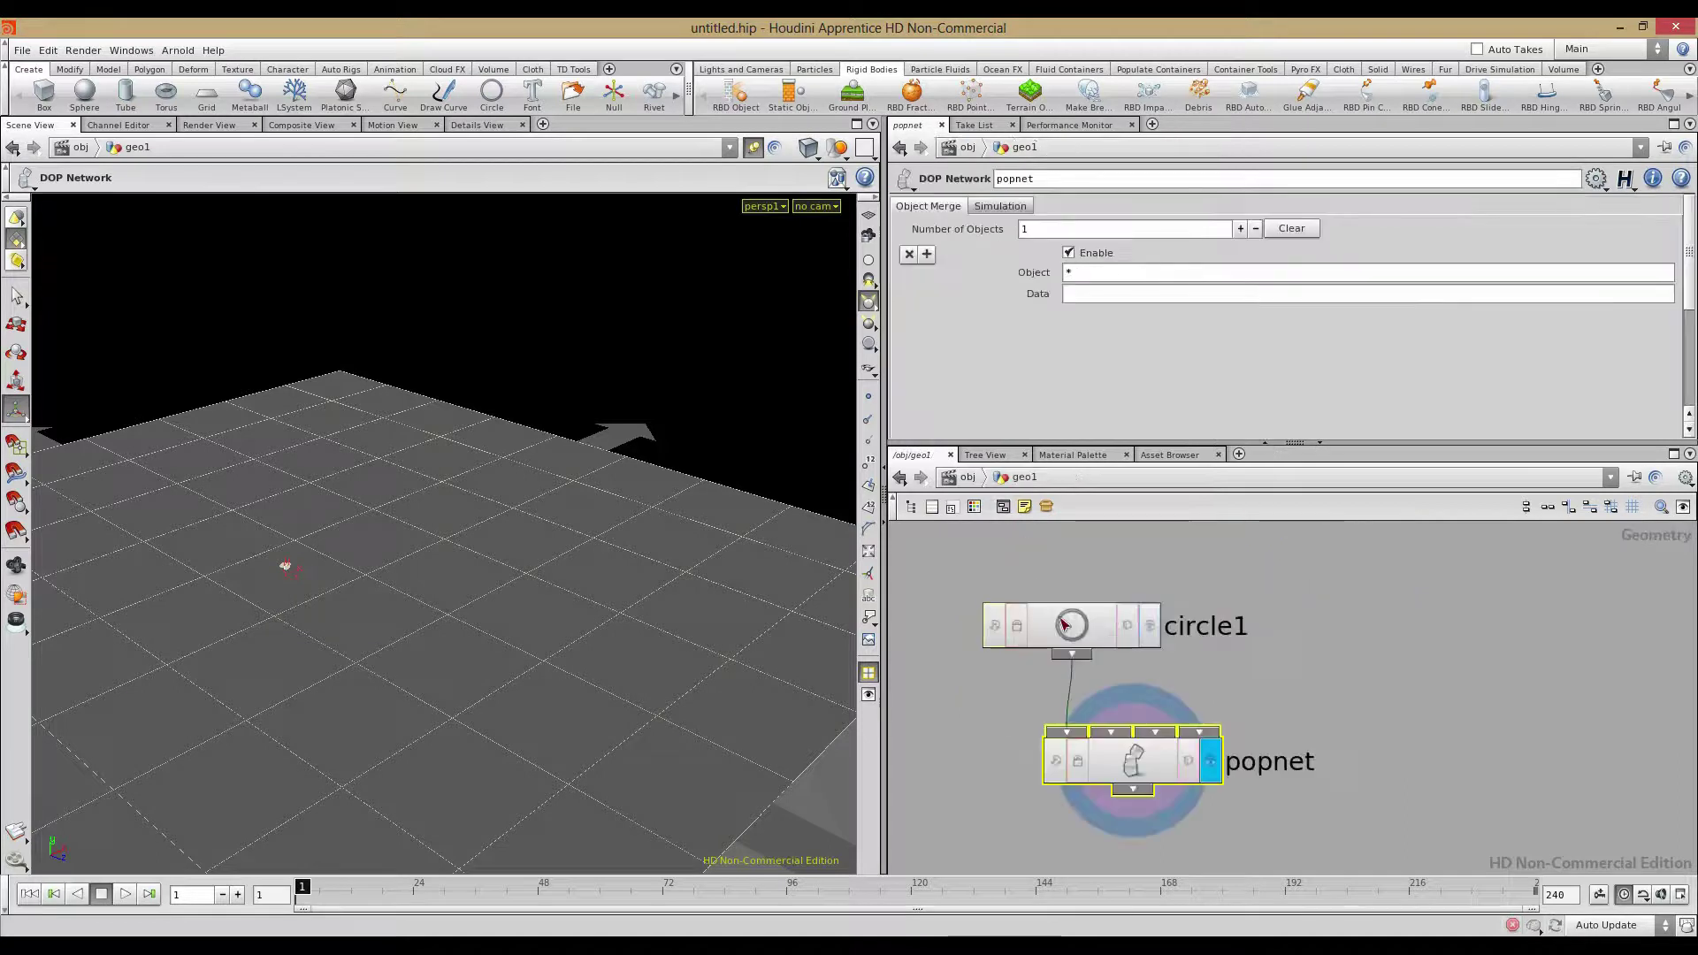
pyautogui.moveTo(1315, 711); pyautogui.dragTo(1321, 676, button='middle')
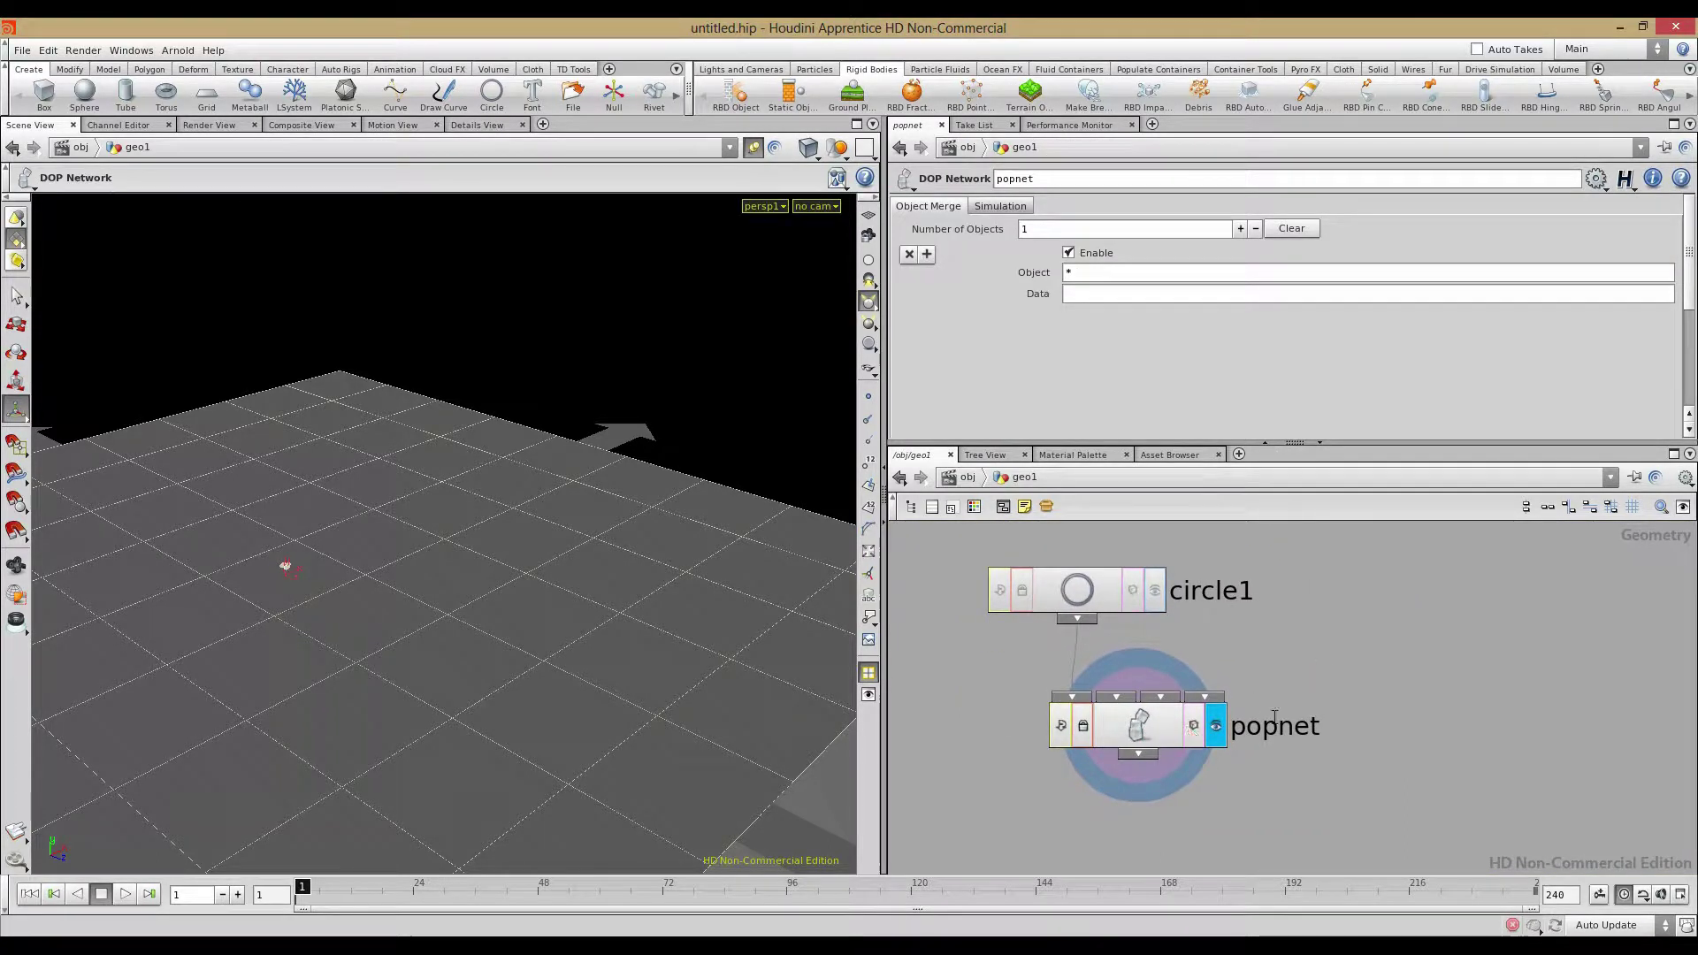
pyautogui.press('Tab')
pyautogui.write('sp')
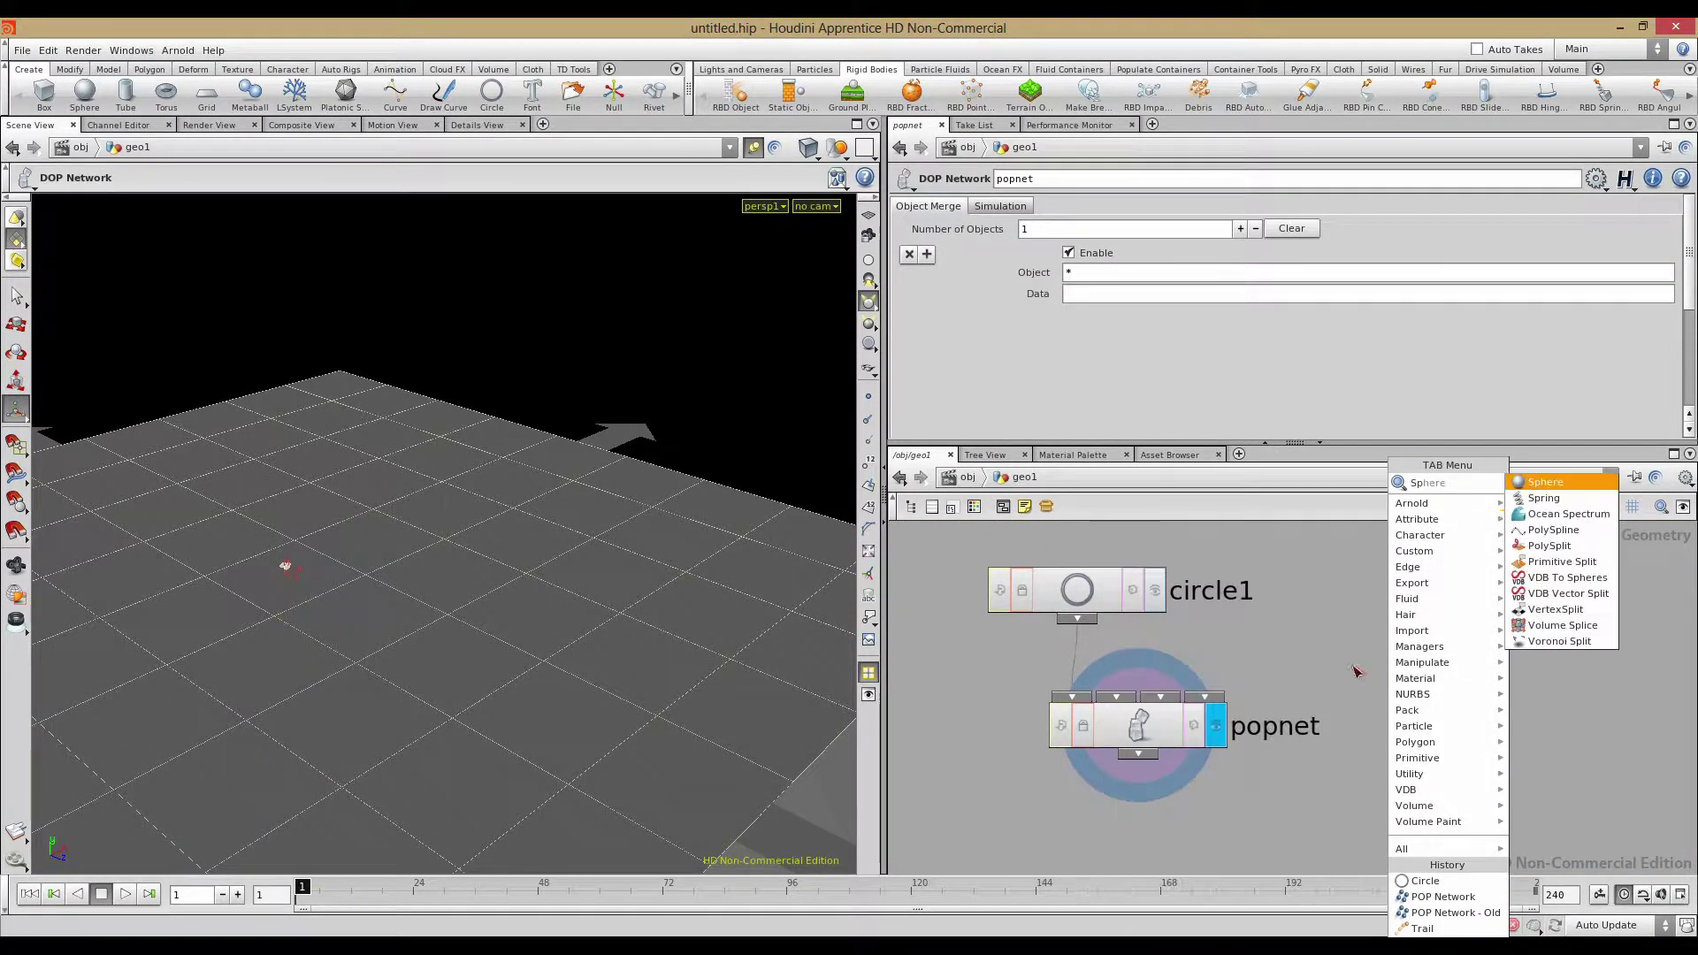
pyautogui.click(1544, 482)
pyautogui.click(1391, 677)
pyautogui.moveTo(1391, 677); pyautogui.dragTo(1502, 759)
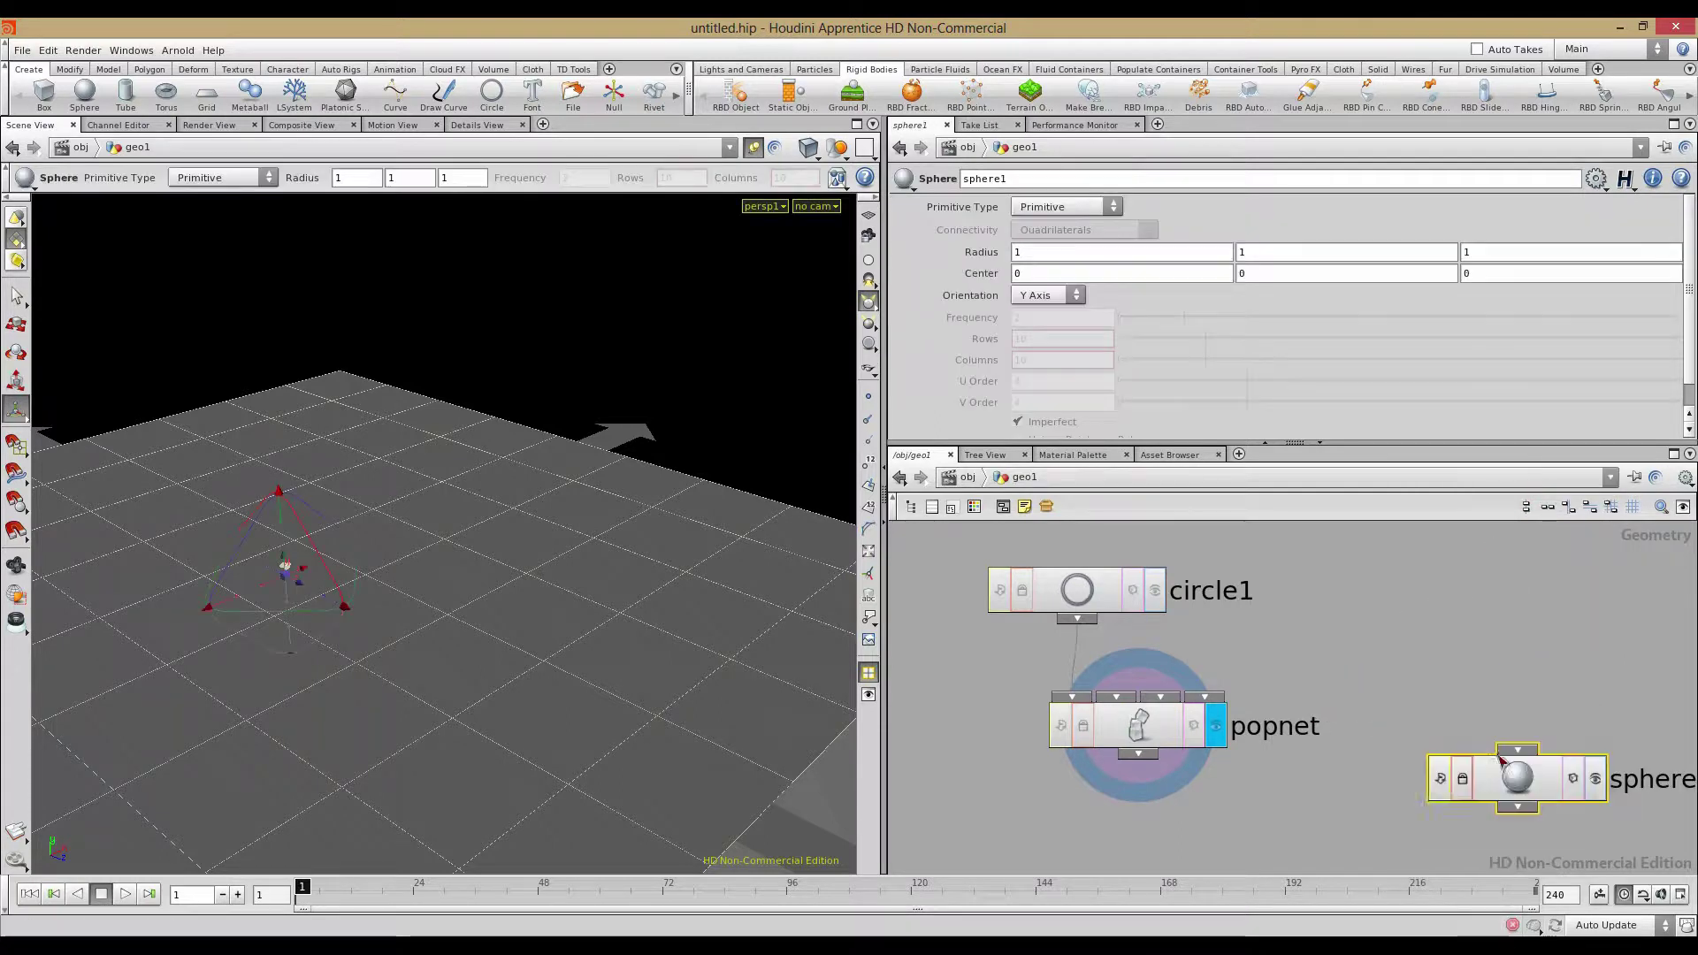
# Add a Copy node to geo1 between popnet and sphere1
pyautogui.press('Tab')
pyautogui.moveTo(1415, 519)
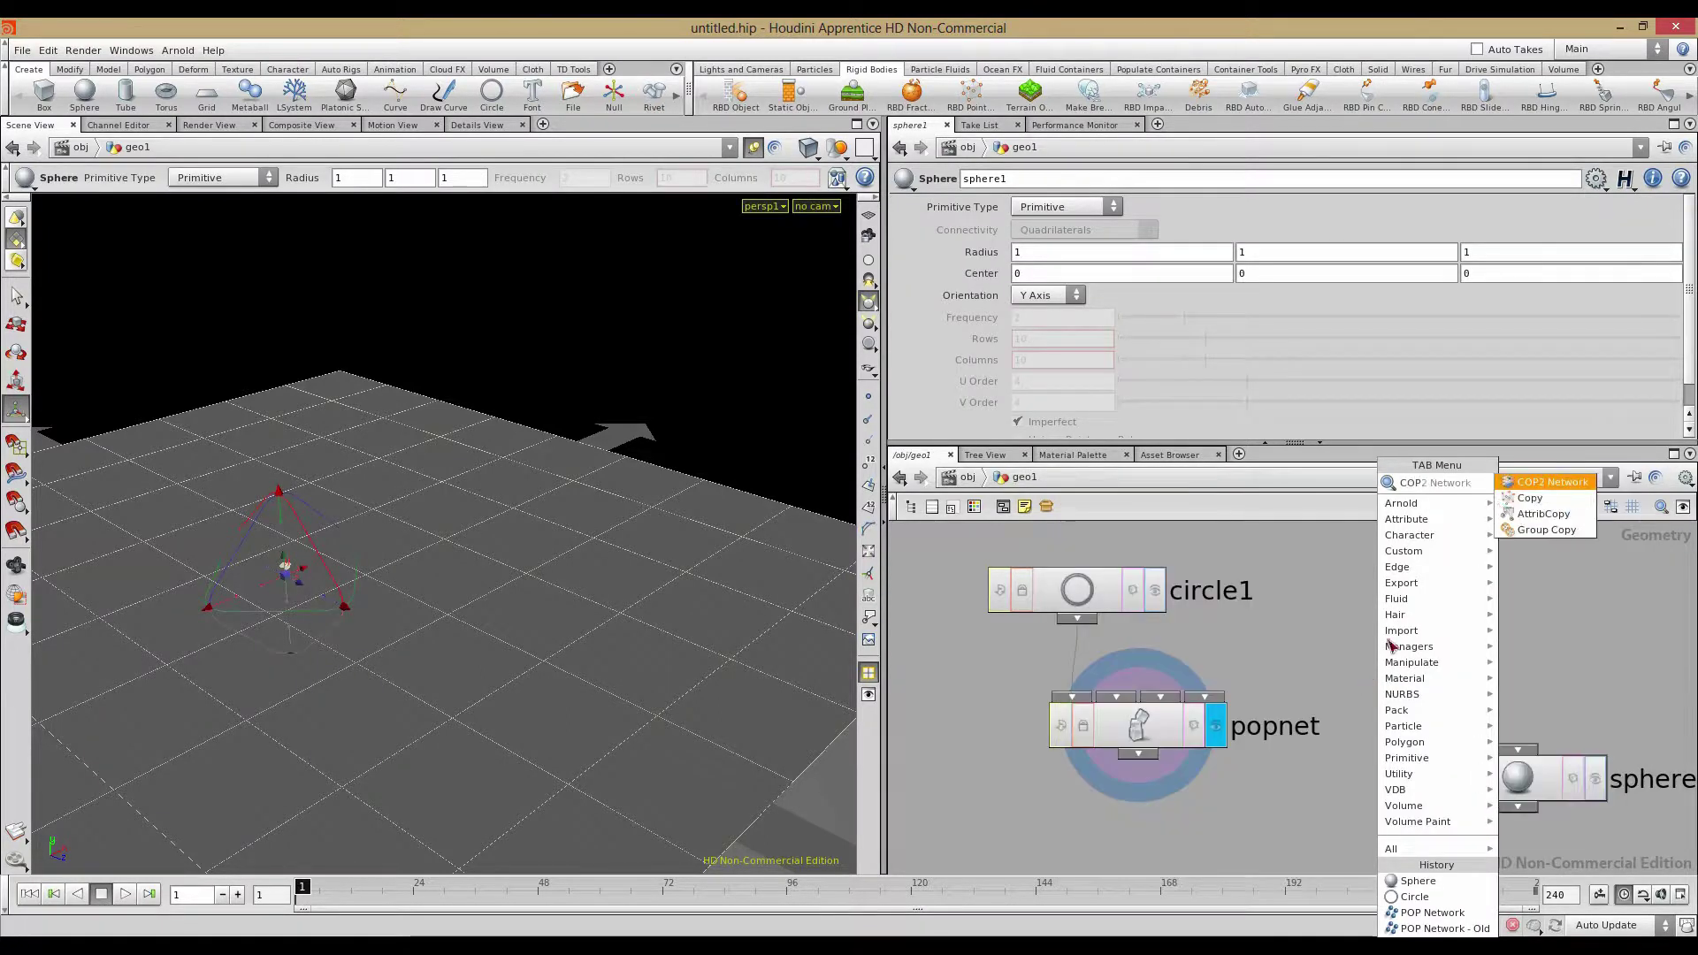
pyautogui.click(1520, 498)
pyautogui.click(1321, 796)
pyautogui.moveTo(1380, 698); pyautogui.dragTo(1368, 601, button='middle')
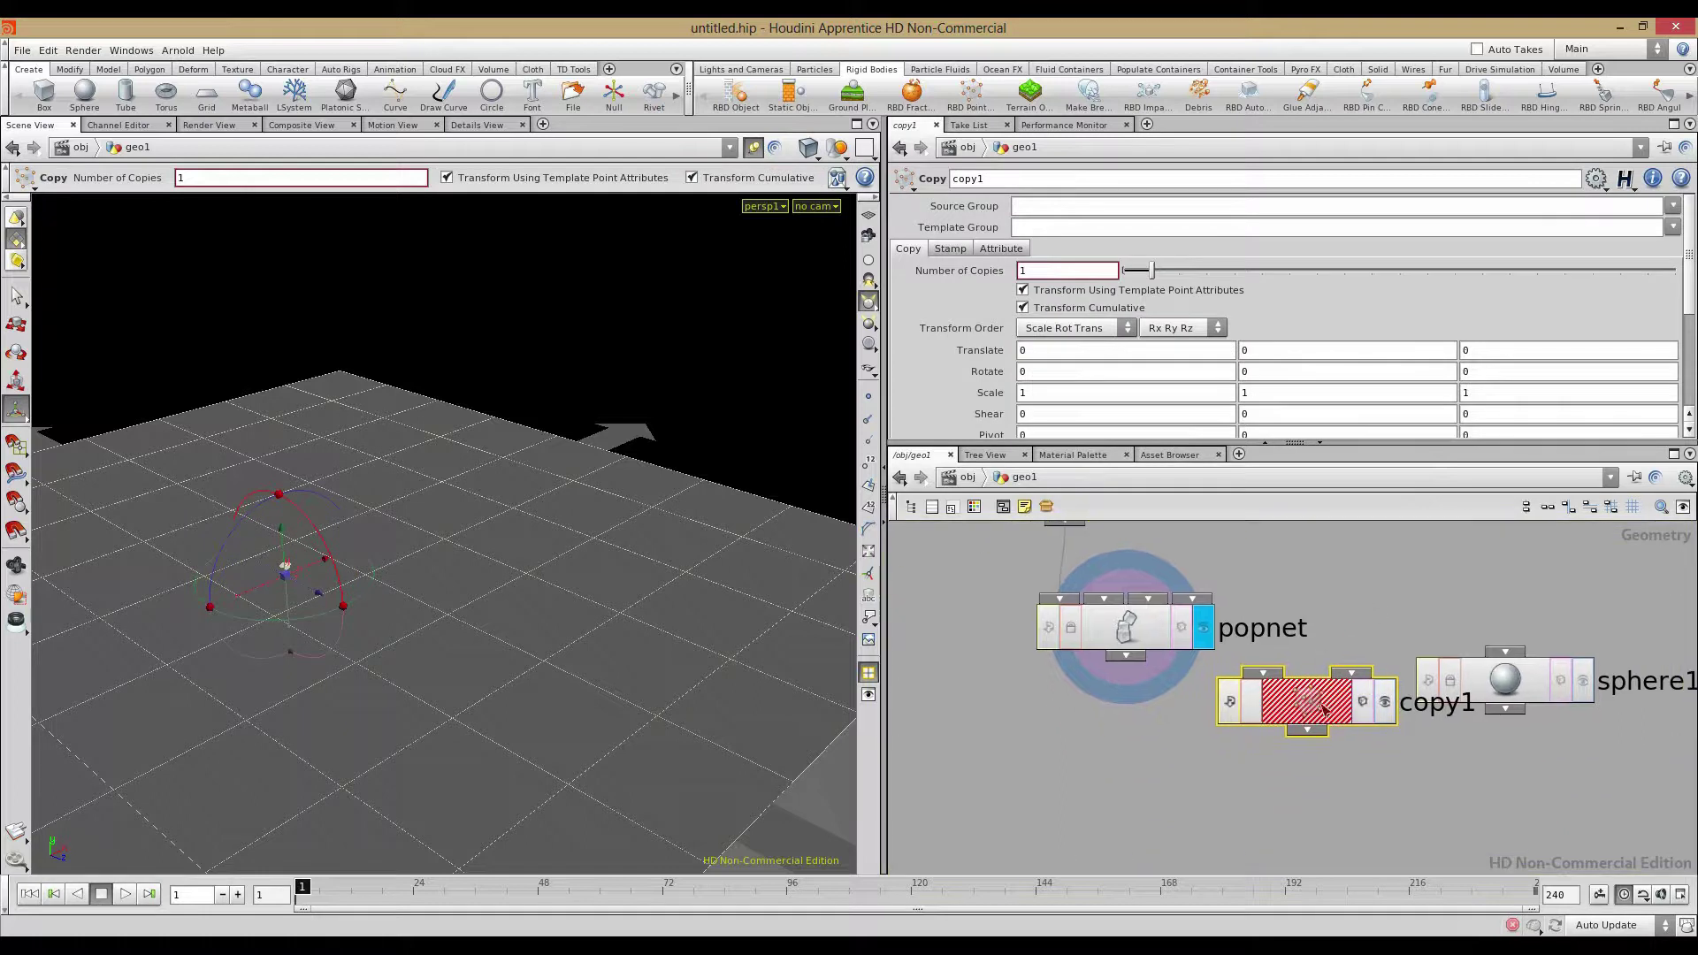
# Wire sphere1 into copy1's first input and popnet into its second, arrange the nodes, and examine the spheres copied onto the particles
pyautogui.moveTo(1317, 705); pyautogui.dragTo(1227, 775)
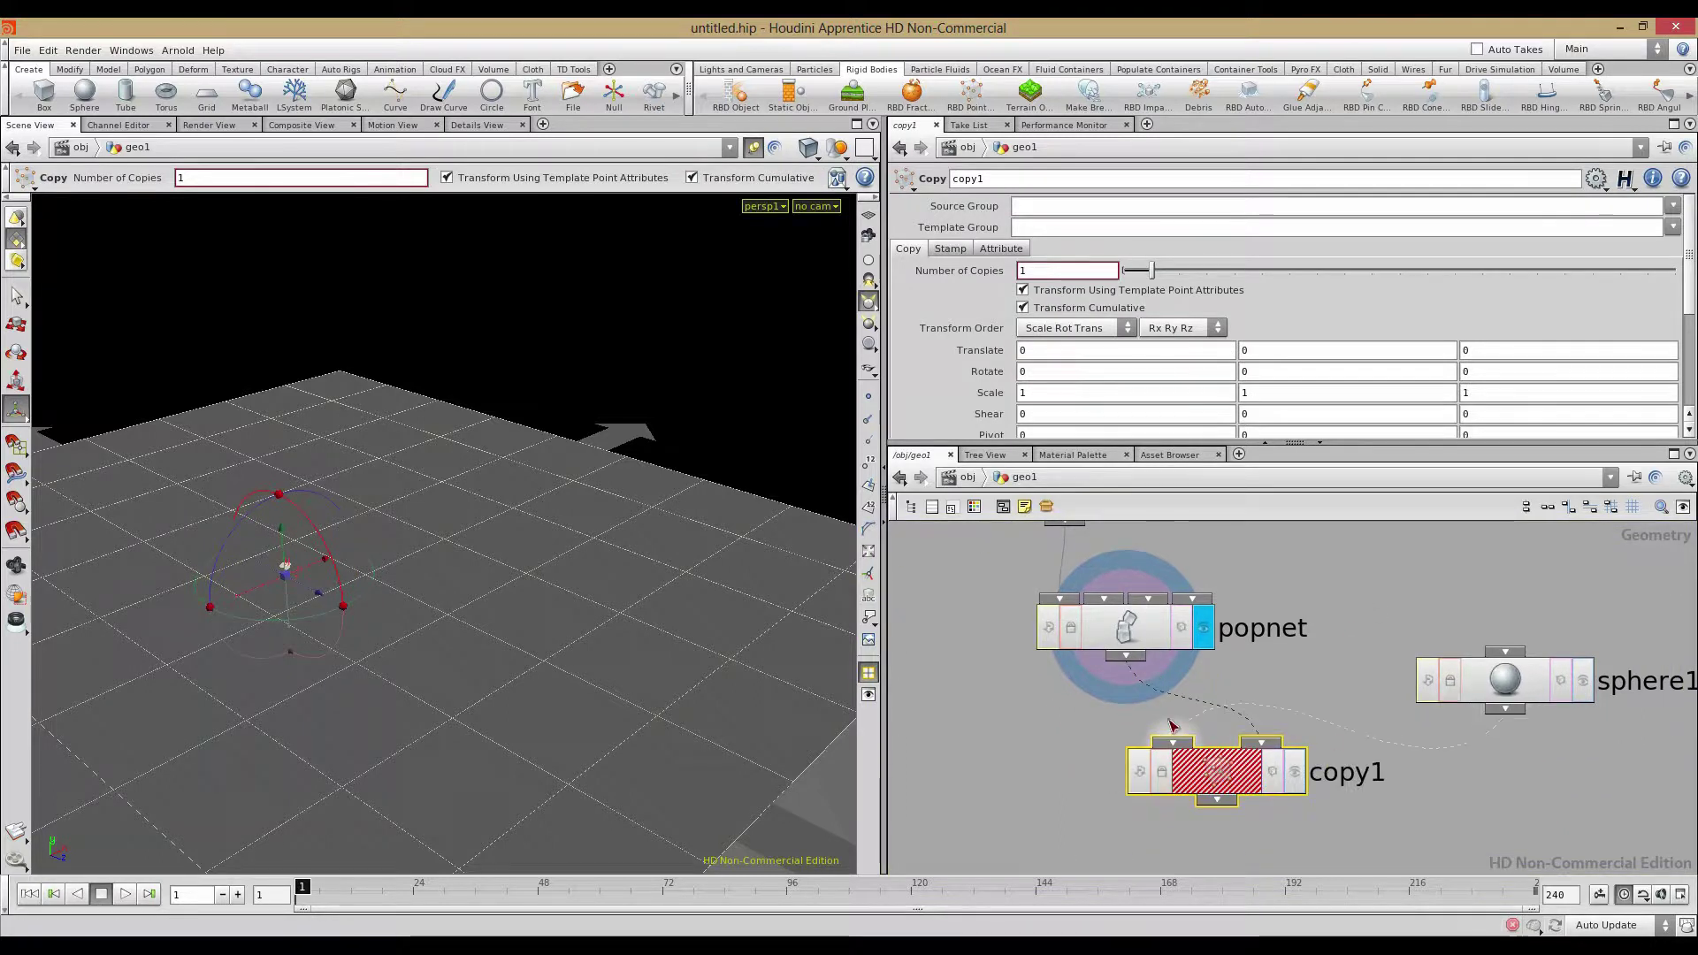
pyautogui.moveTo(1170, 721); pyautogui.dragTo(1173, 741)
pyautogui.moveTo(1513, 682); pyautogui.dragTo(965, 696)
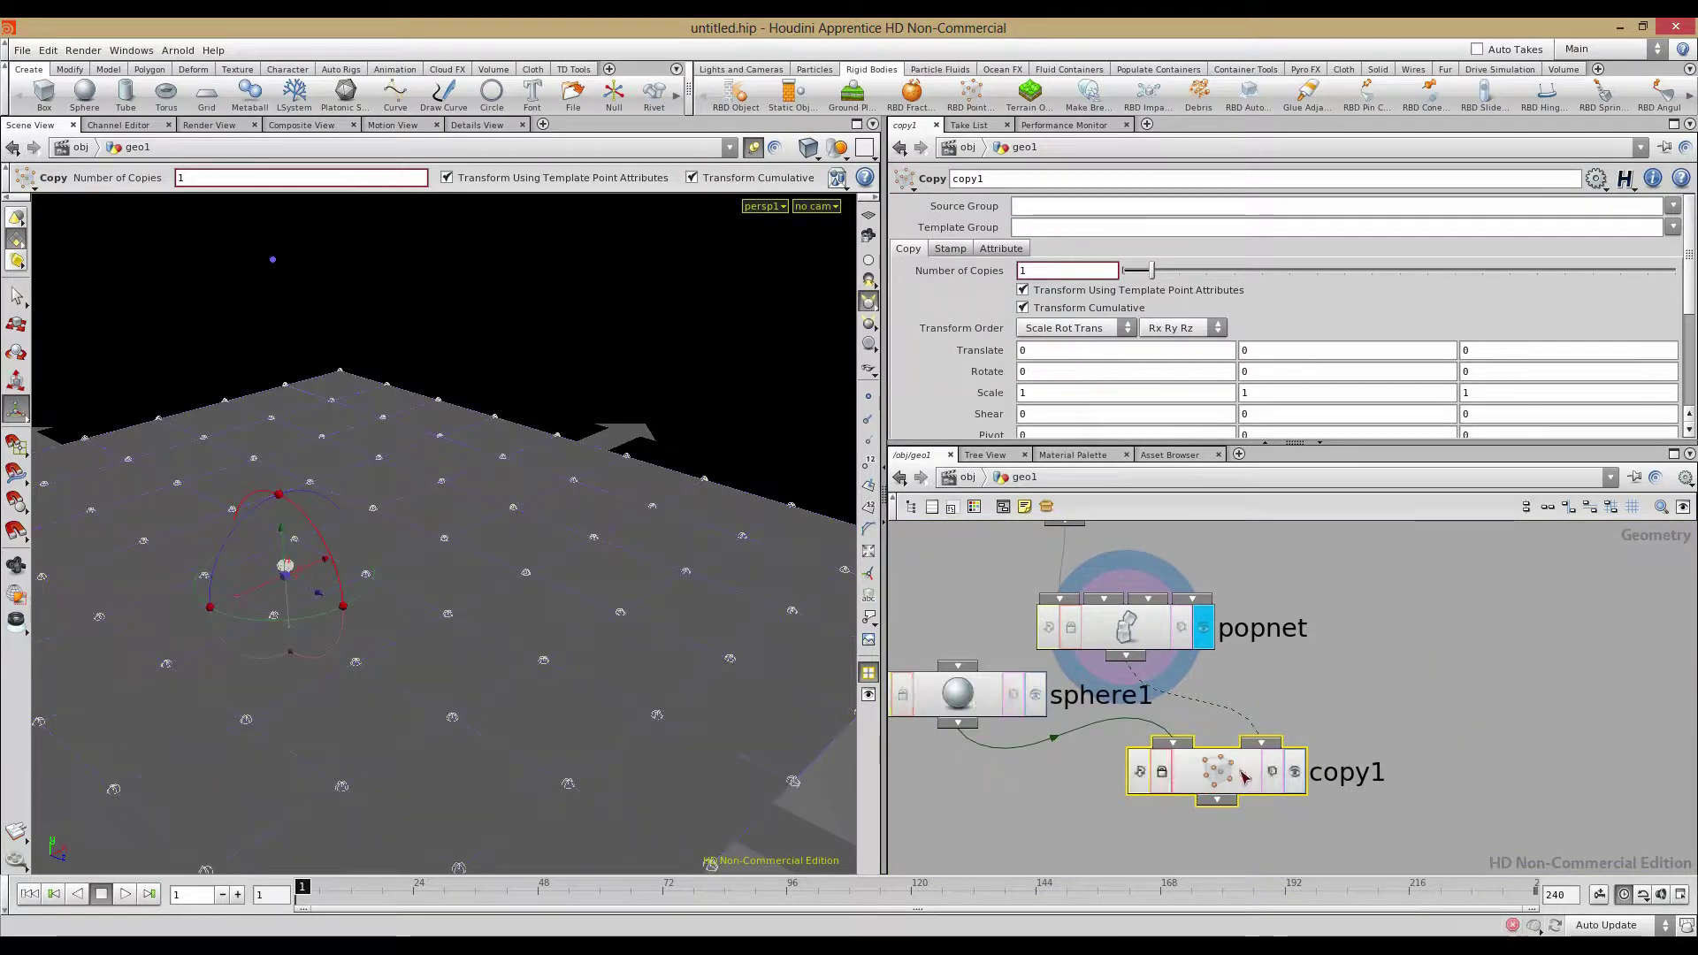
pyautogui.moveTo(1201, 810); pyautogui.dragTo(1176, 824)
pyautogui.scroll(-3, 1174, 788)
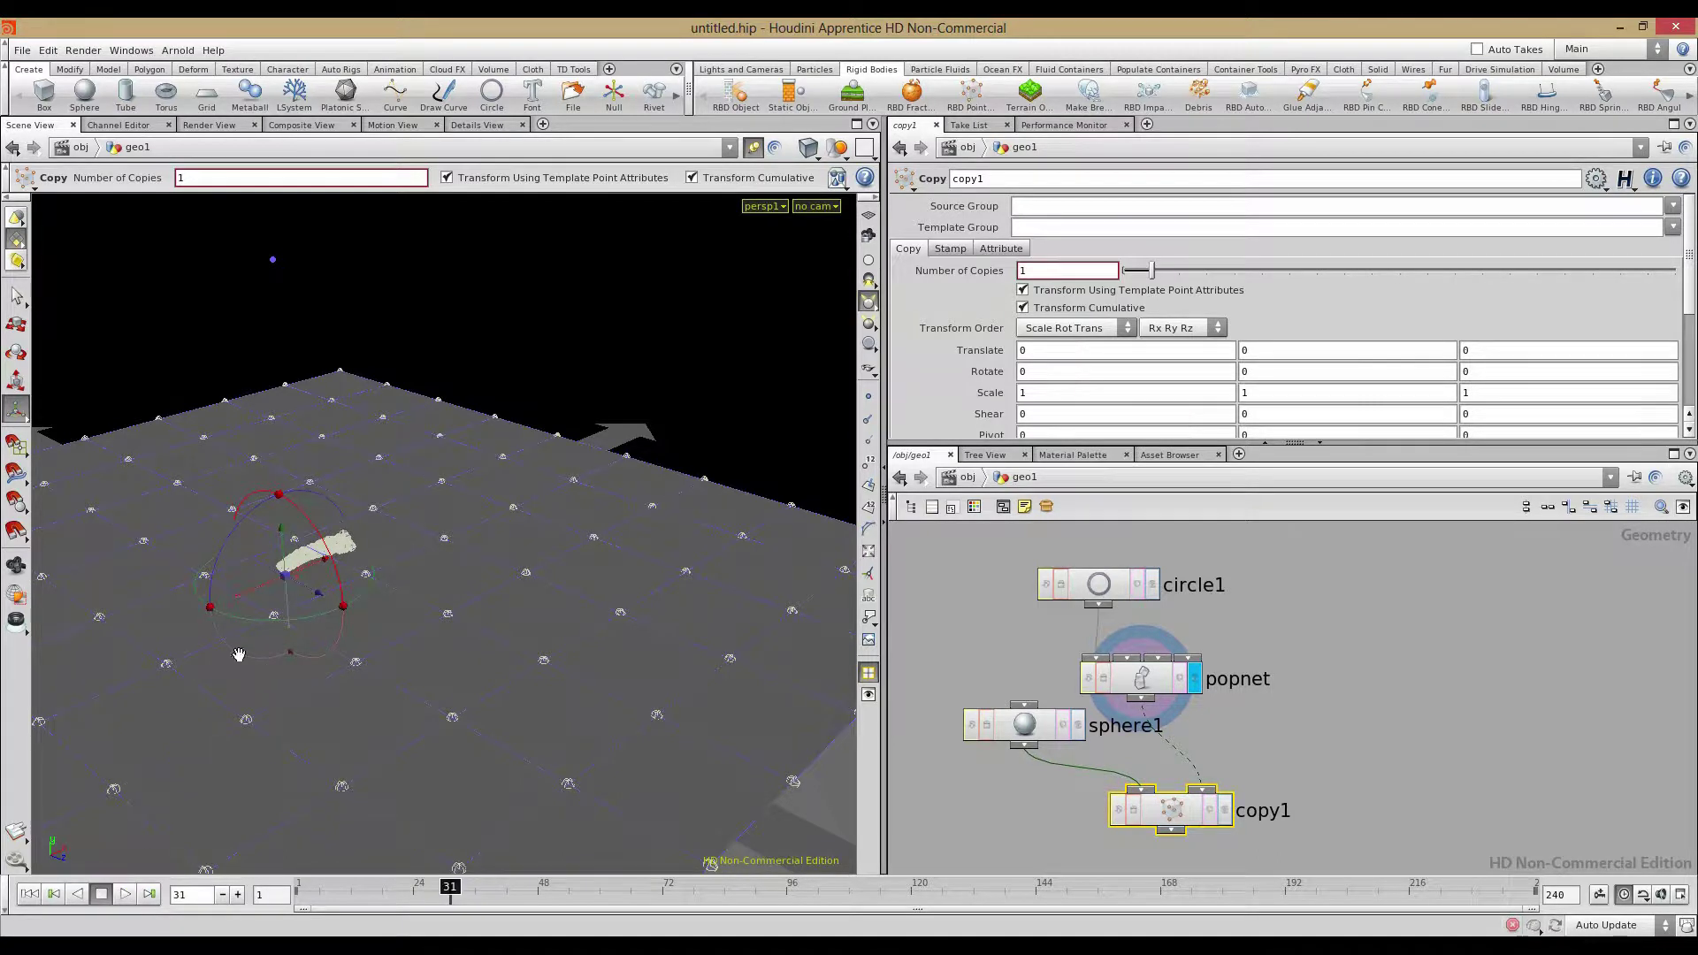
pyautogui.keyDown('alt'); pyautogui.moveTo(239, 655); pyautogui.dragTo(690, 719, button='right'); pyautogui.keyUp('alt')
pyautogui.keyDown('alt'); pyautogui.moveTo(390, 690); pyautogui.dragTo(667, 704, button='middle'); pyautogui.keyUp('alt')
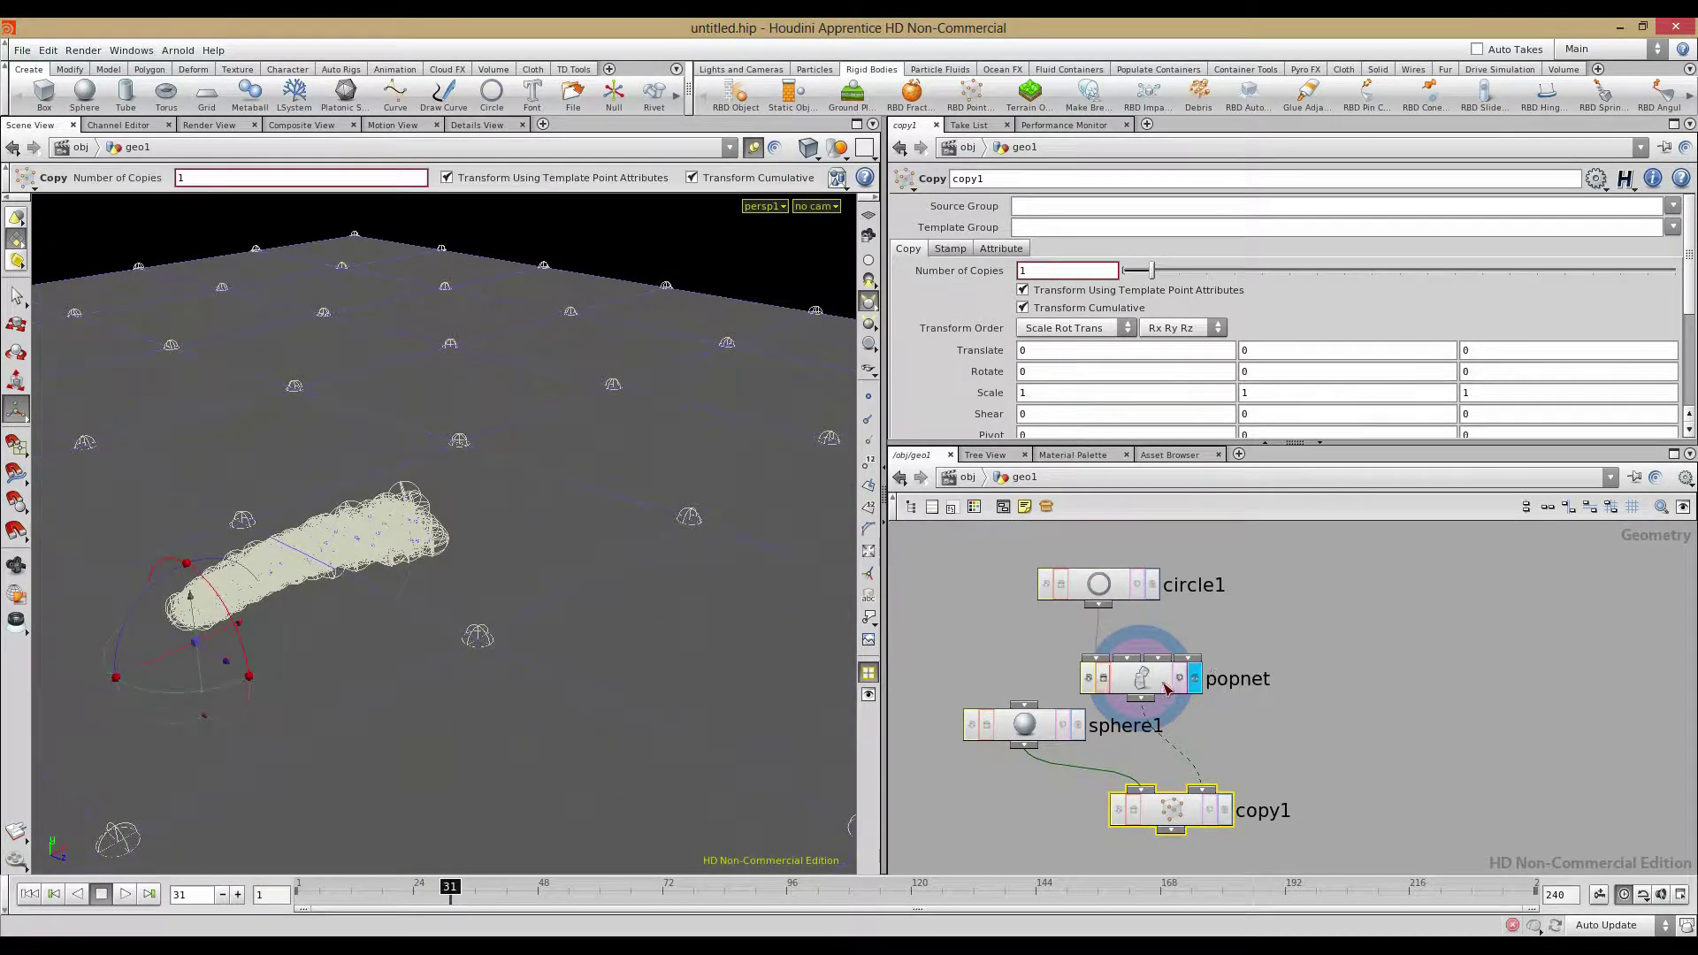
pyautogui.doubleClick(1166, 688)
pyautogui.press('Tab')
pyautogui.write('cop')
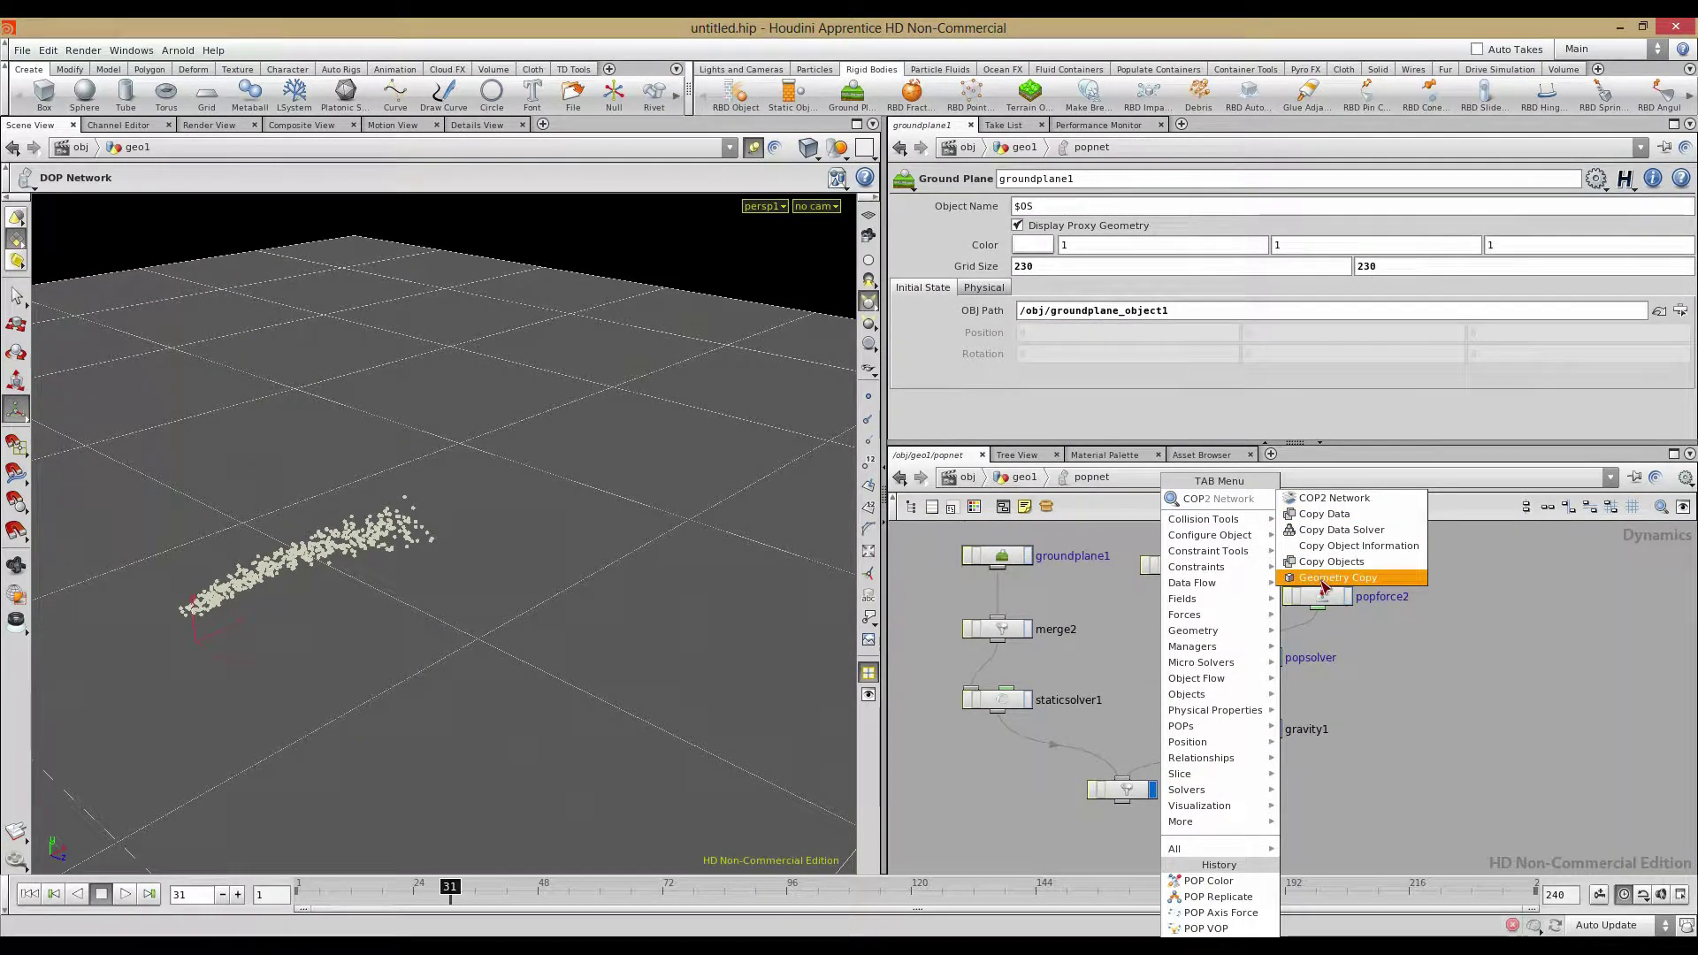
pyautogui.click(1131, 663)
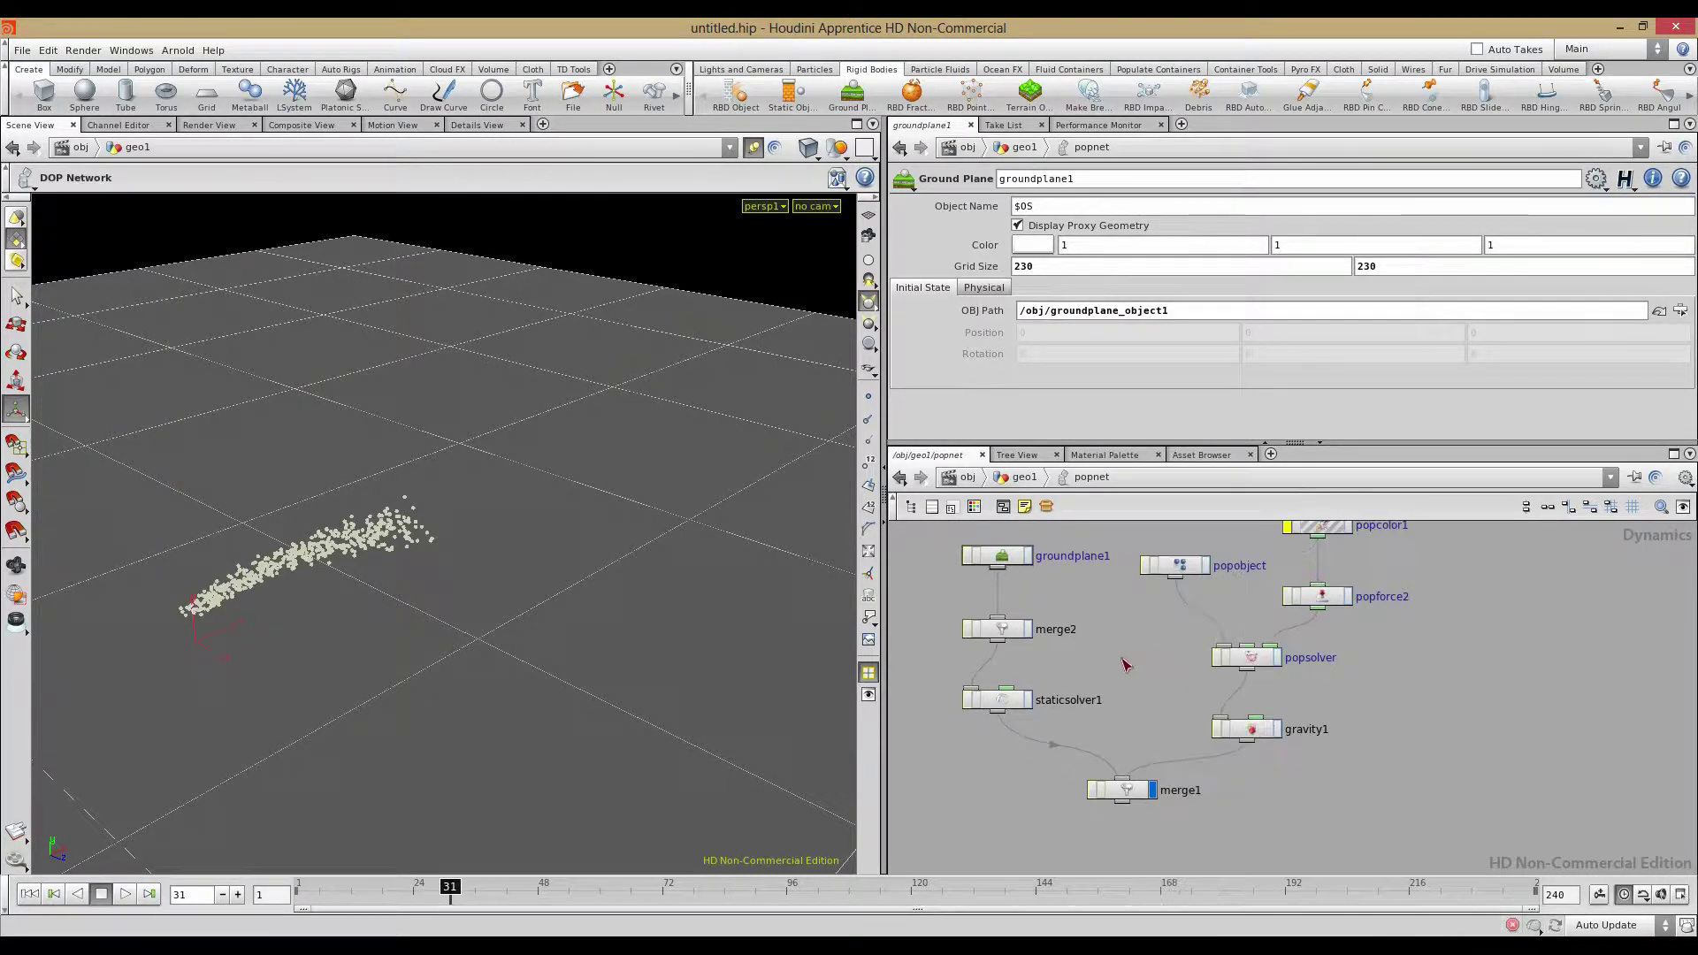
pyautogui.click(1023, 477)
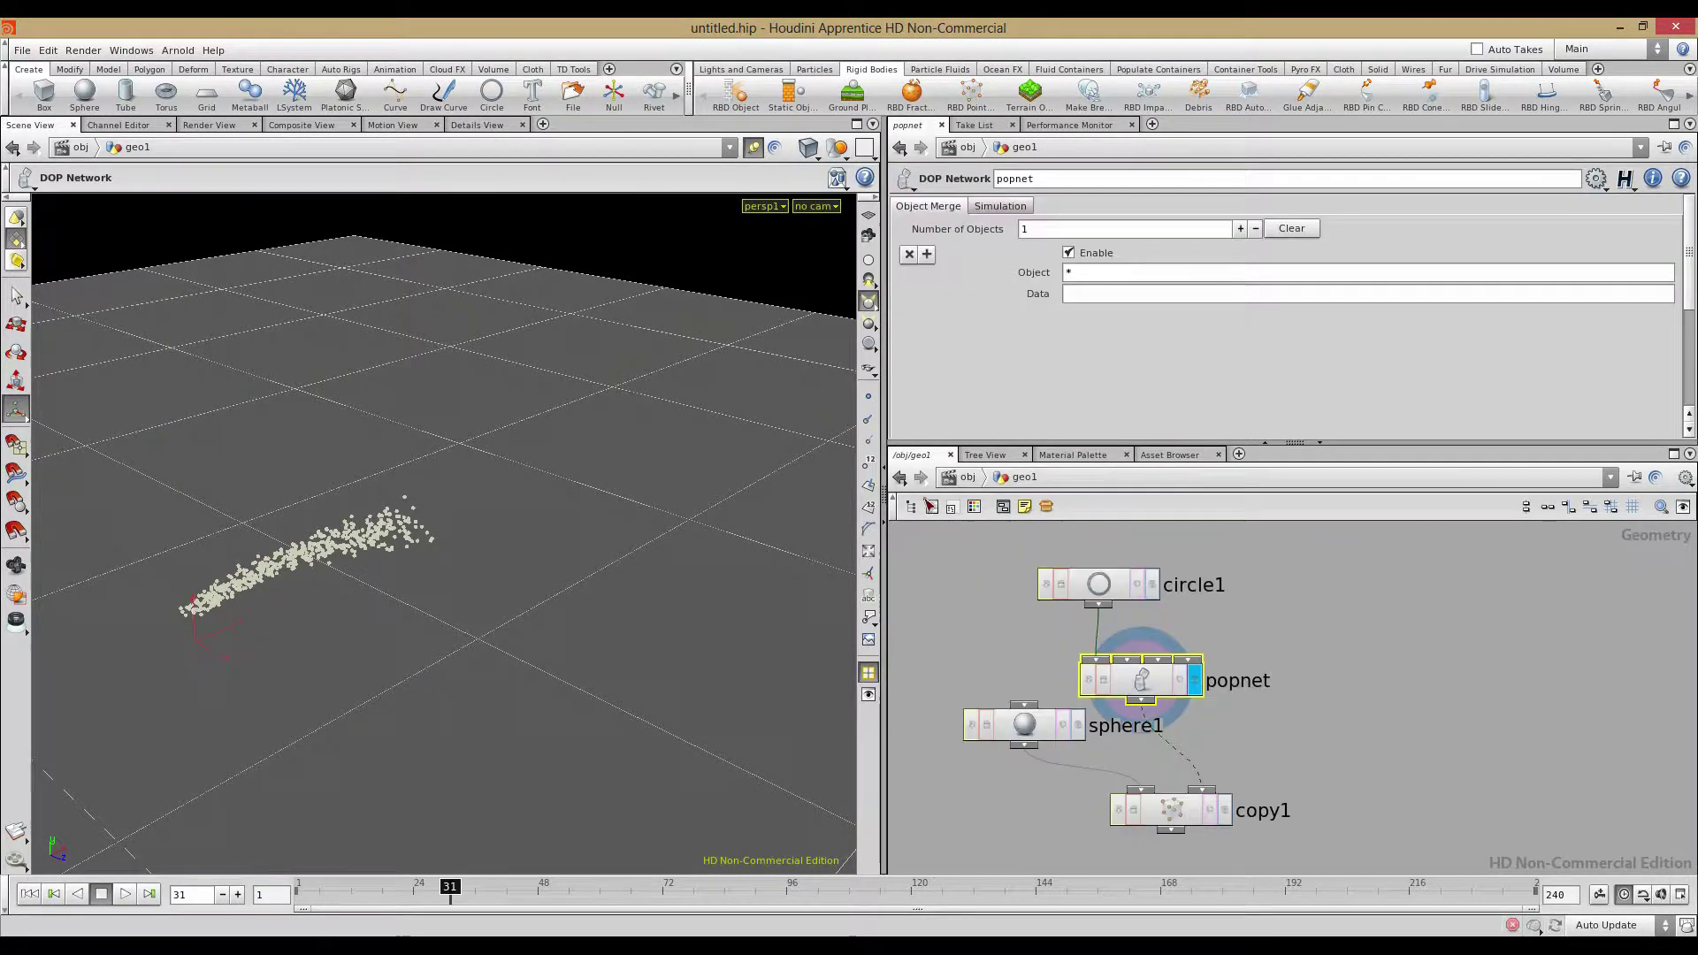
# Display copy1 and examine the spheres copied onto both the particle stream and the ground plane's grid points
pyautogui.click(1222, 813)
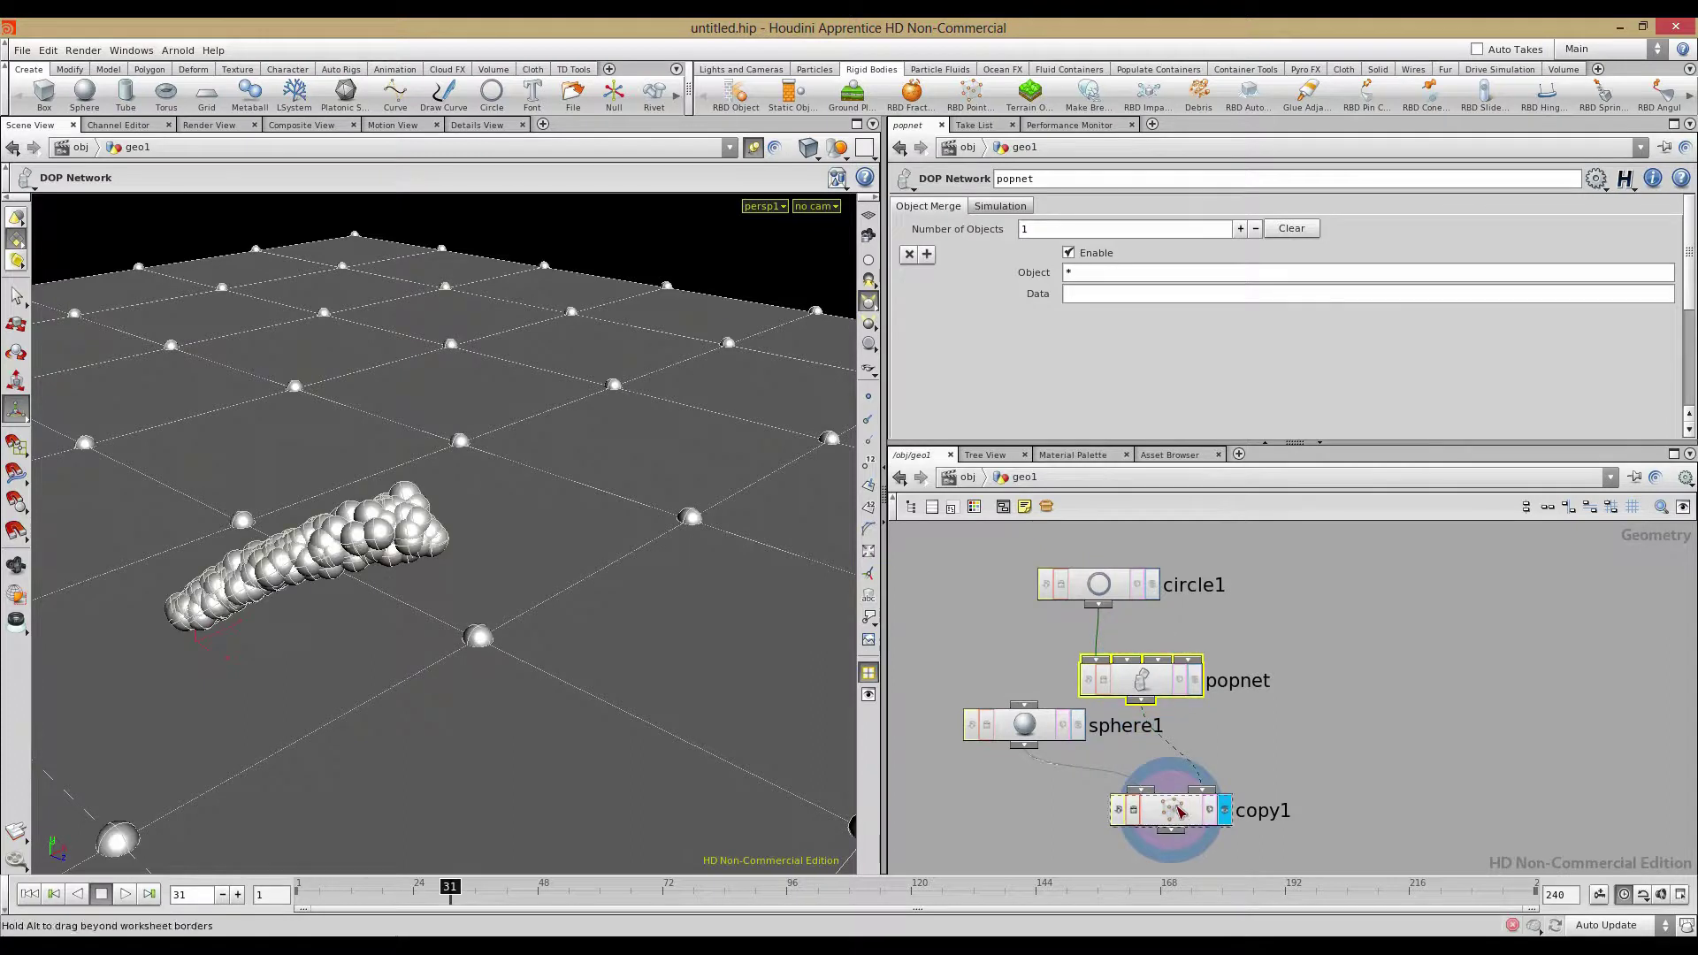
pyautogui.click(1176, 812)
pyautogui.scroll(-5, 274, 591)
pyautogui.moveTo(274, 591)
pyautogui.keyDown('alt'); pyautogui.mouseDown()
pyautogui.moveTo(232, 639)
pyautogui.moveTo(266, 614)
pyautogui.mouseUp(); pyautogui.keyUp('alt')
pyautogui.keyDown('alt'); pyautogui.moveTo(265, 614); pyautogui.dragTo(671, 693, button='right'); pyautogui.keyUp('alt')
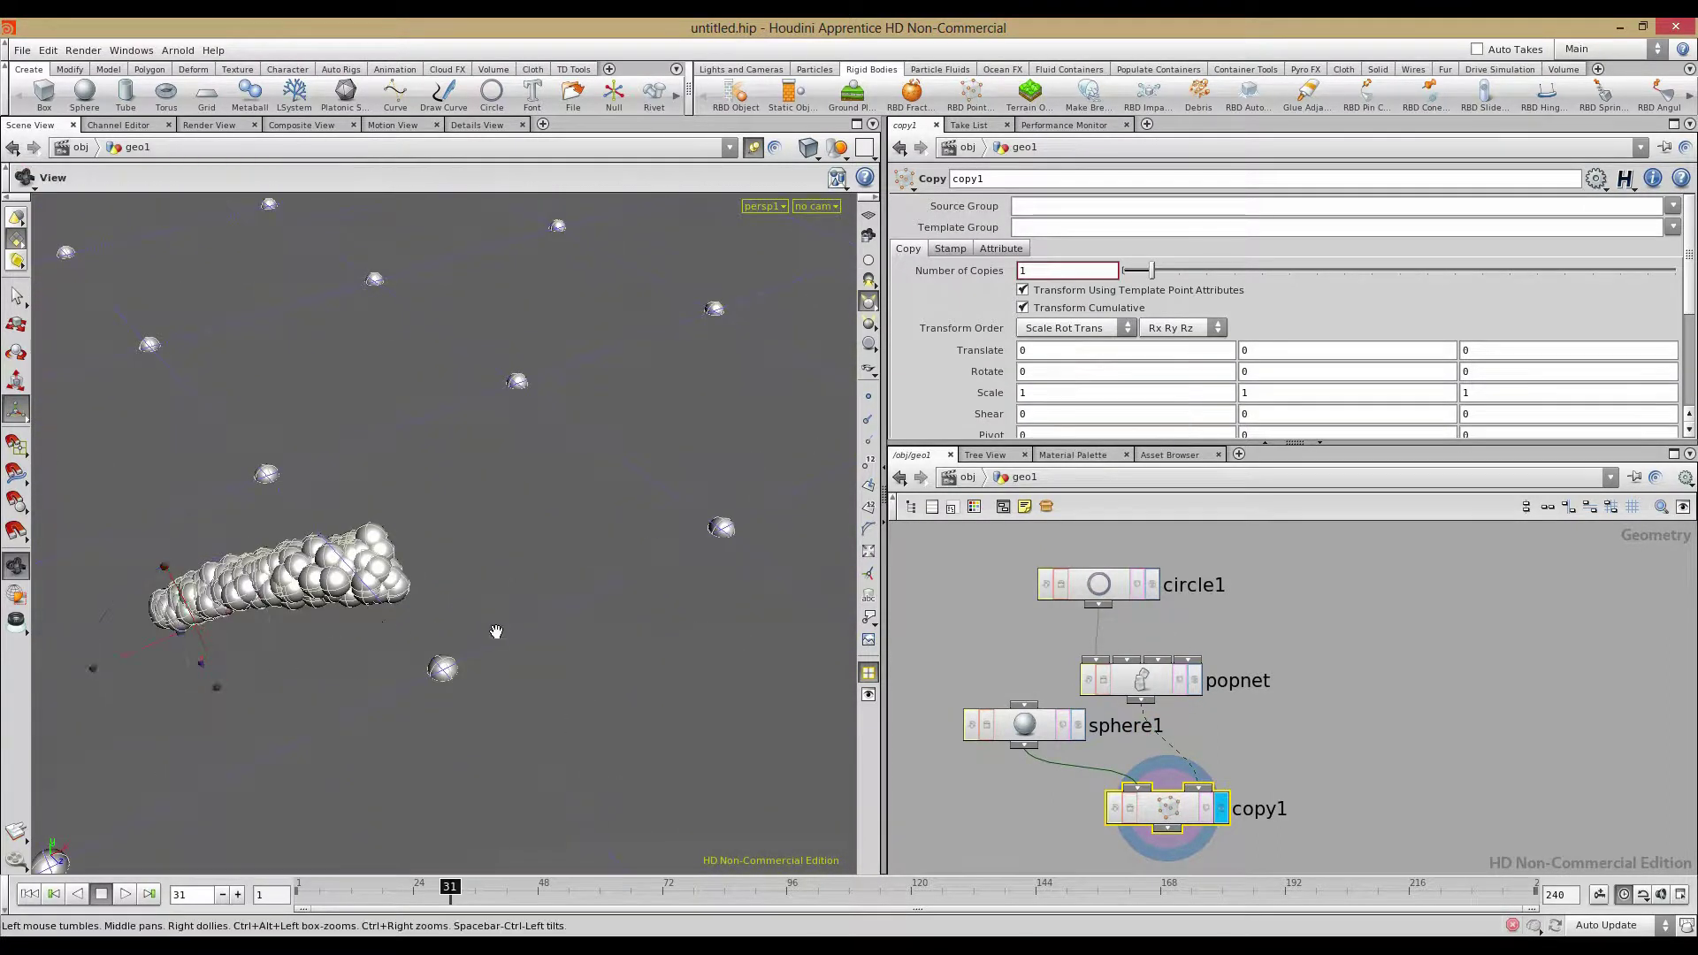
pyautogui.keyDown('alt'); pyautogui.moveTo(492, 633); pyautogui.dragTo(450, 603); pyautogui.keyUp('alt')
pyautogui.keyDown('alt'); pyautogui.moveTo(449, 599); pyautogui.dragTo(261, 485, button='right'); pyautogui.keyUp('alt')
pyautogui.keyDown('alt'); pyautogui.moveTo(497, 537); pyautogui.dragTo(320, 554); pyautogui.keyUp('alt')
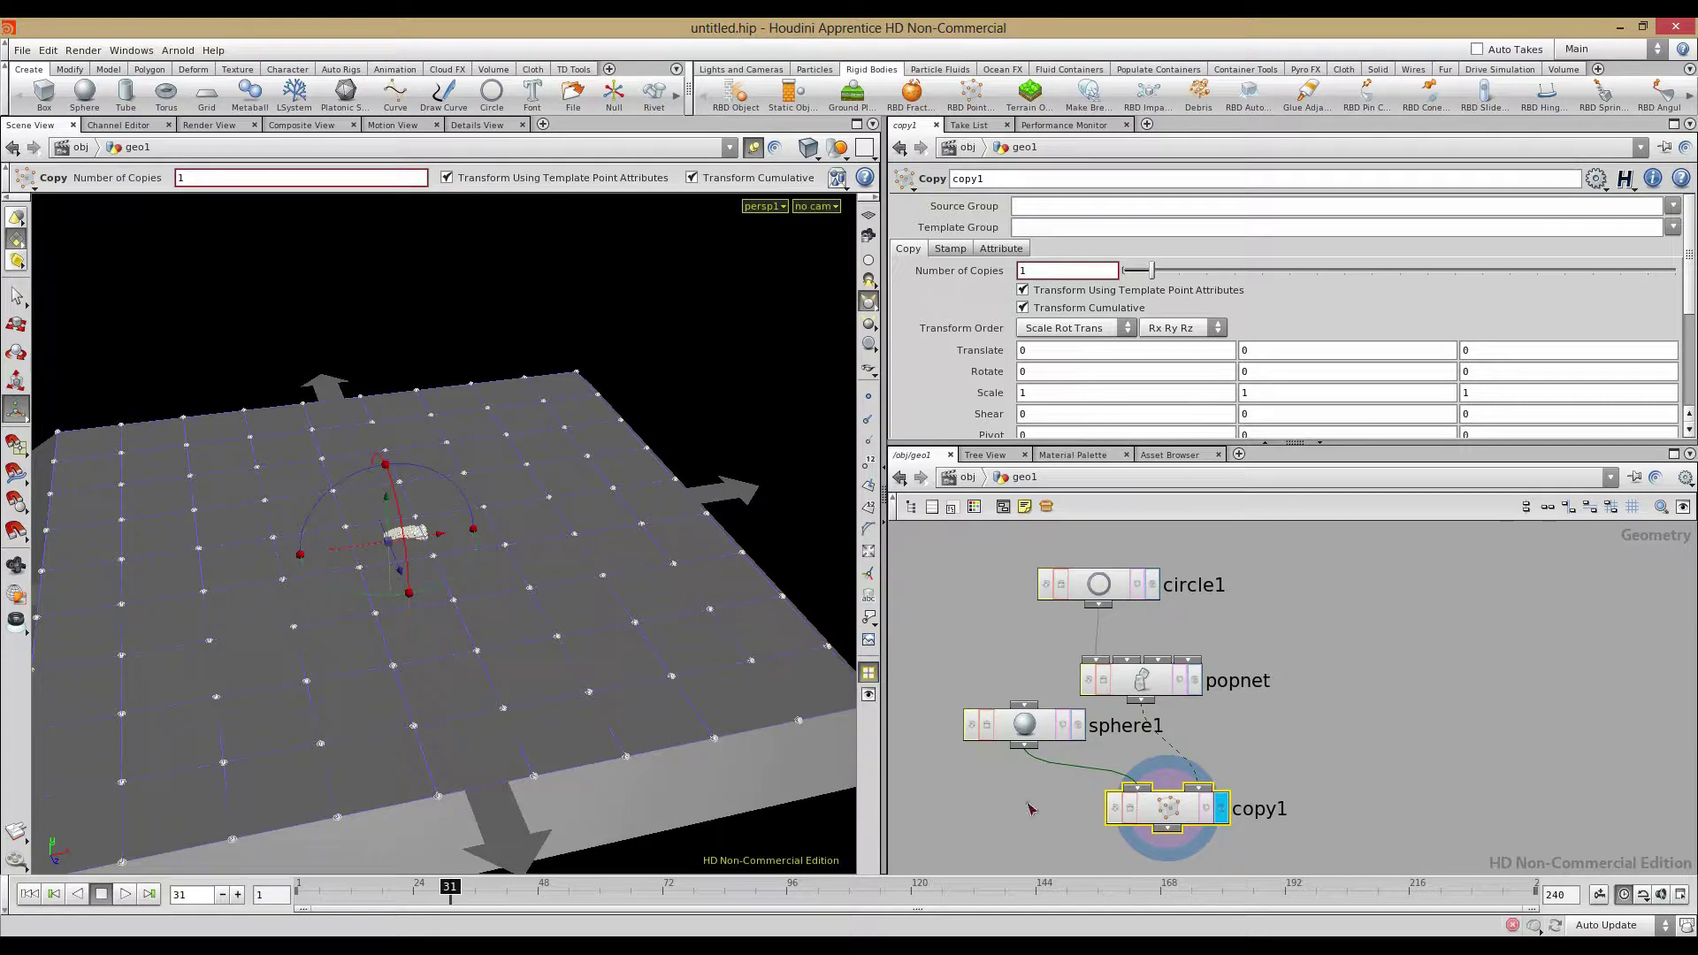
# Inside popnet, cut groundplane1, merge2, staticsolver1 and merge1 from the network
pyautogui.moveTo(1183, 817); pyautogui.dragTo(1119, 810)
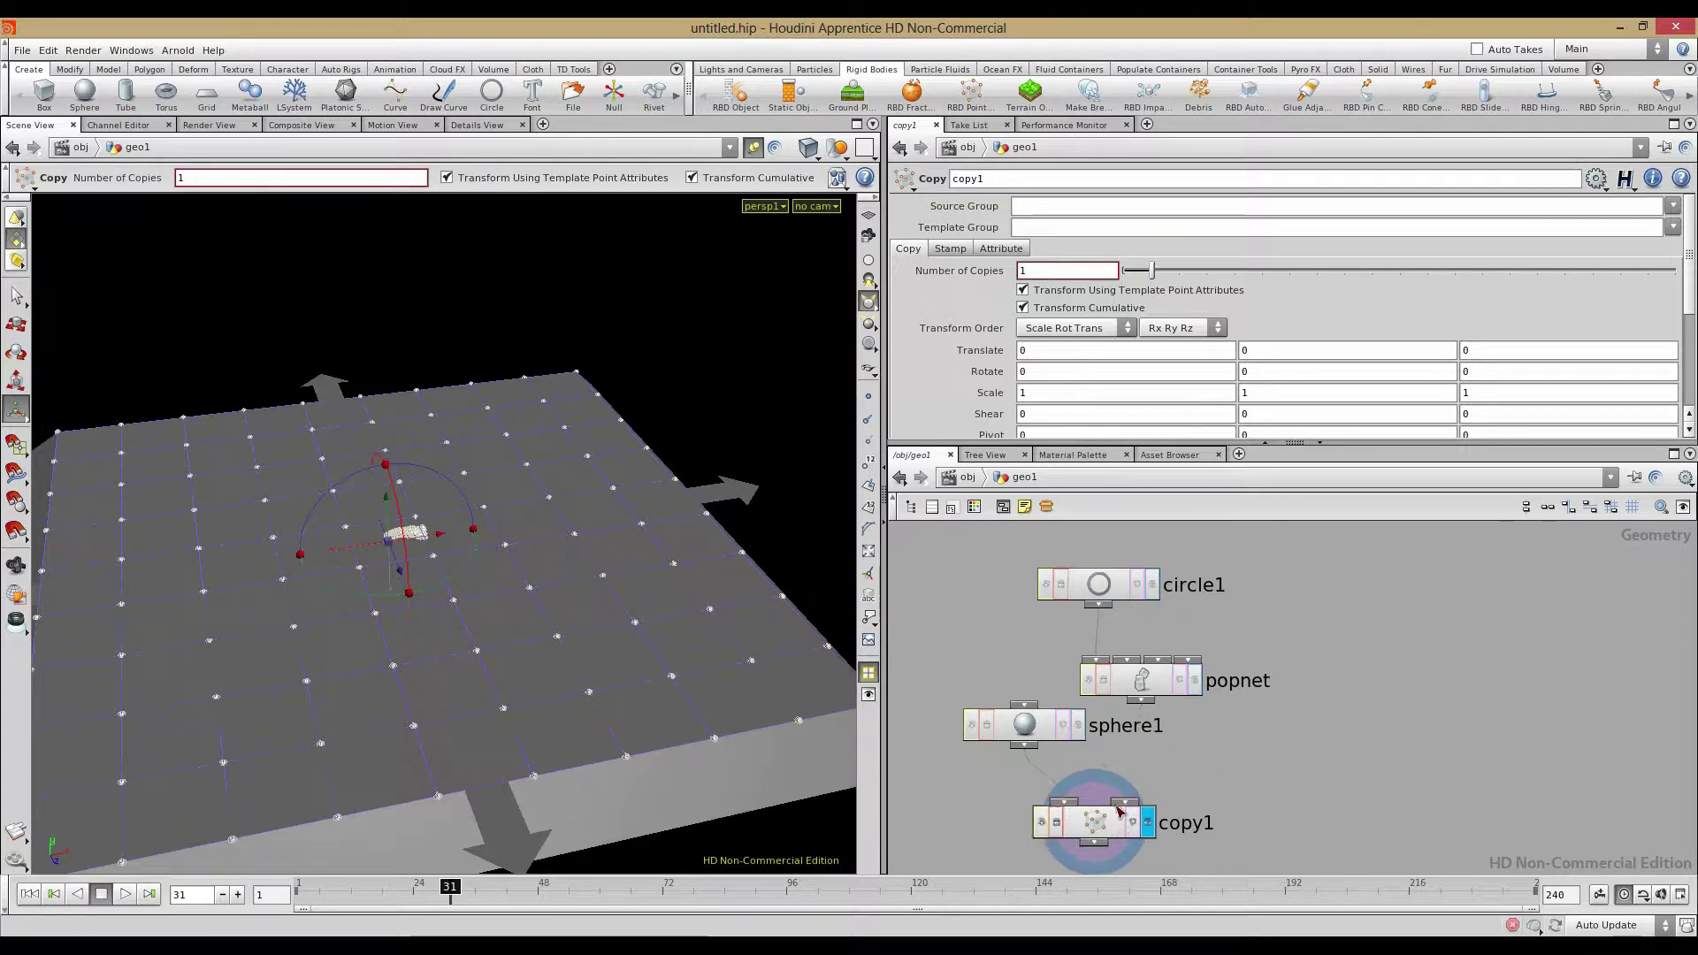
pyautogui.doubleClick(1146, 690)
pyautogui.moveTo(1148, 692); pyautogui.dragTo(1041, 782, button='middle')
pyautogui.scroll(-3, 1041, 590)
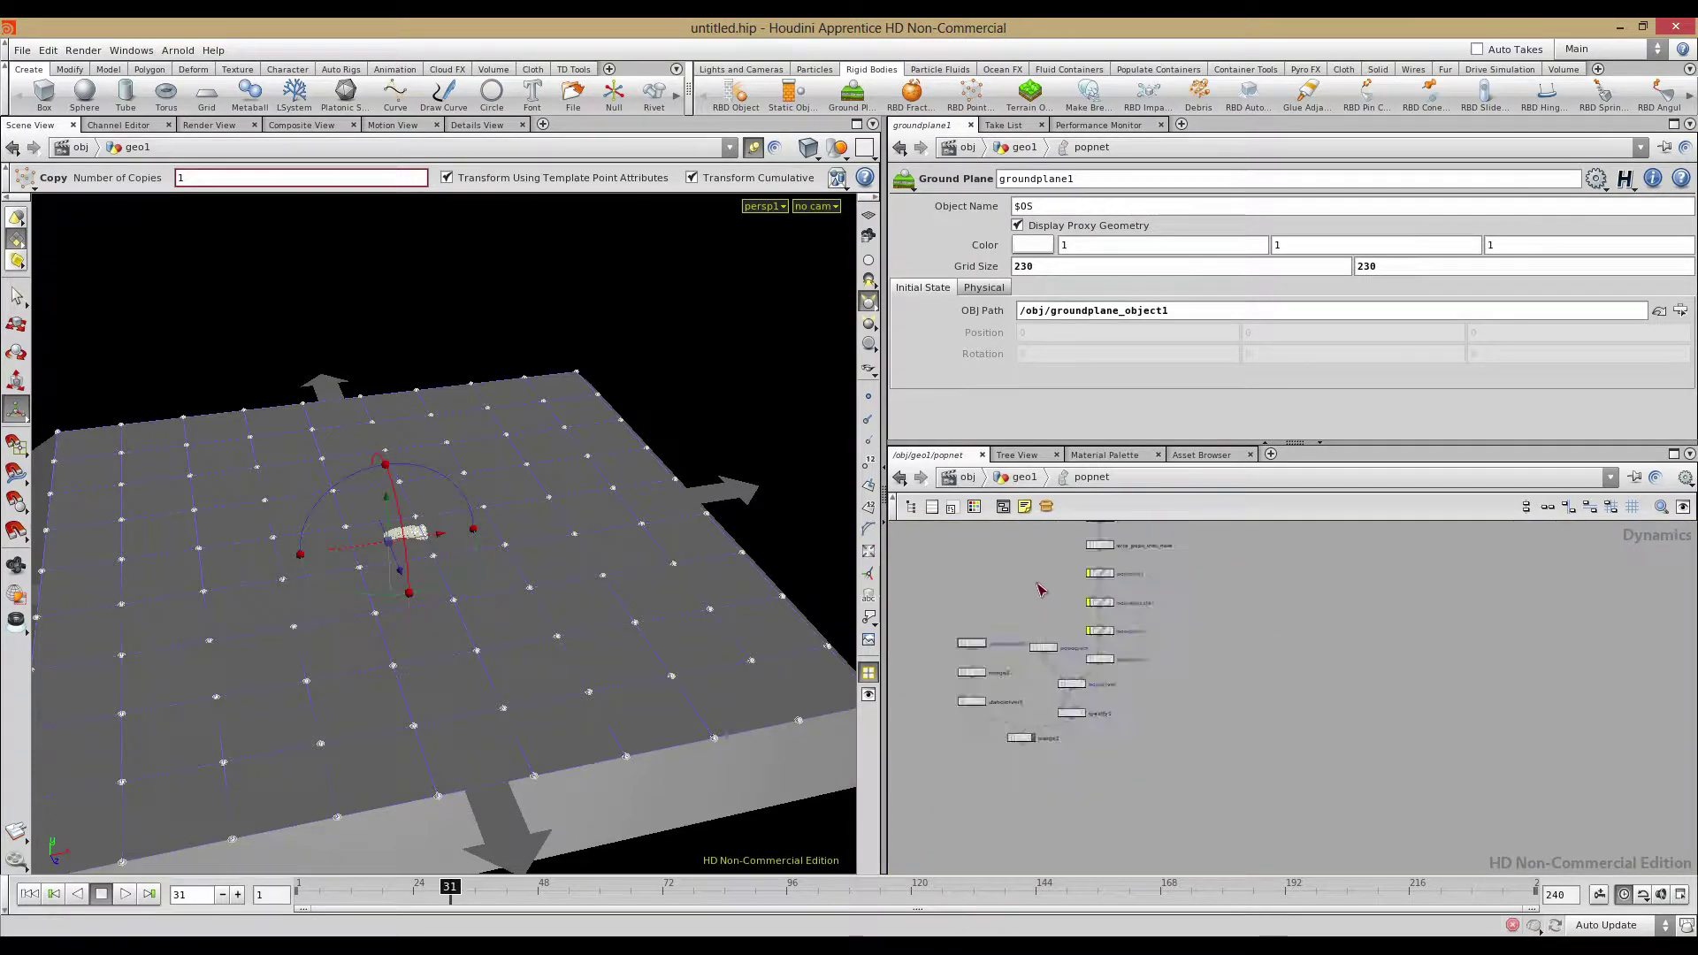
pyautogui.moveTo(965, 600); pyautogui.dragTo(970, 635, button='middle')
pyautogui.moveTo(939, 638); pyautogui.dragTo(1024, 795)
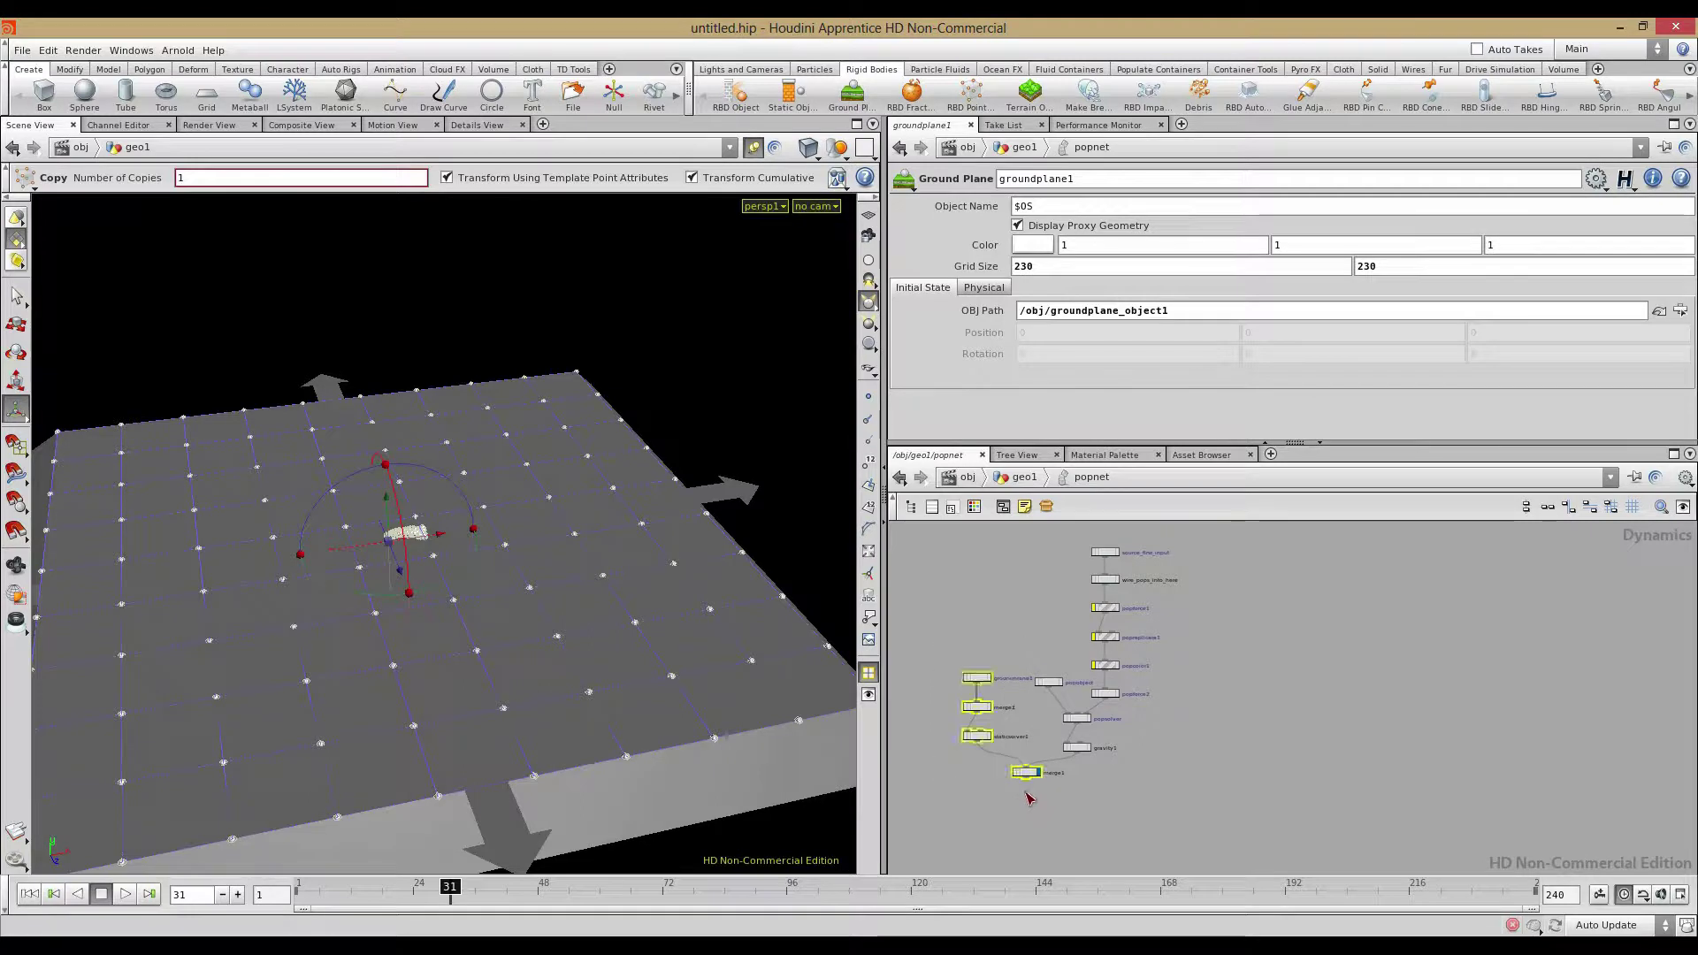
pyautogui.press('Delete')
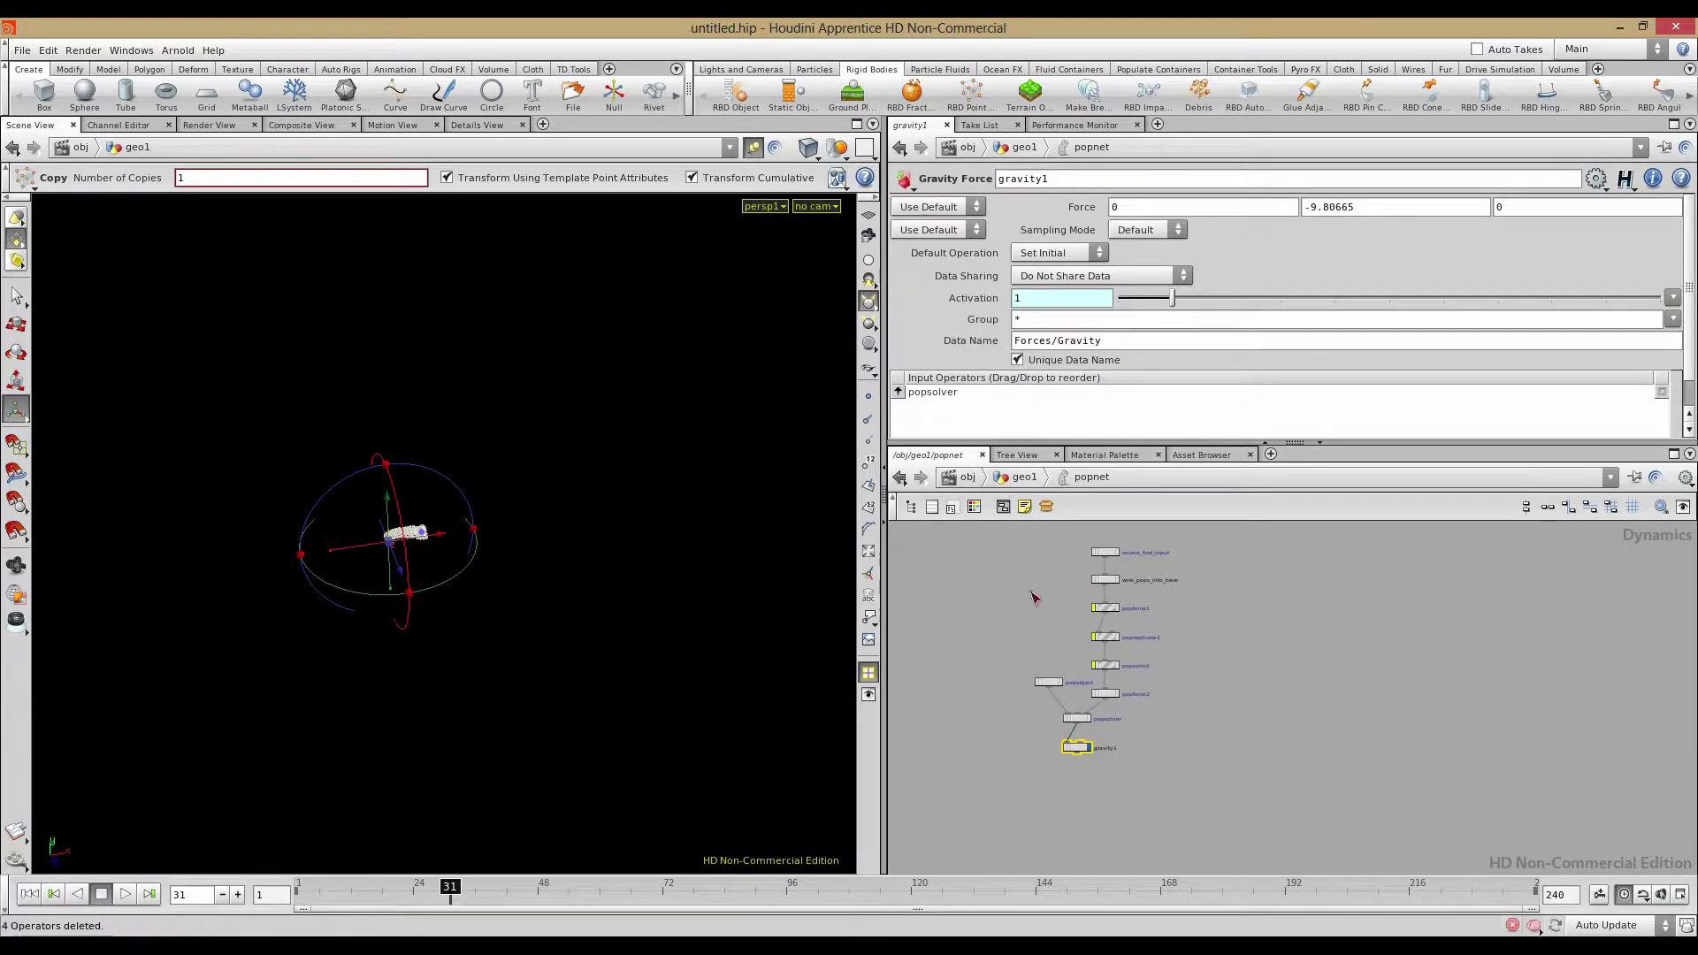
# Add a DOP Network node to geo1 and place the cut ground plane nodes inside it
pyautogui.click(1023, 477)
pyautogui.press('Tab')
pyautogui.moveTo(1274, 748)
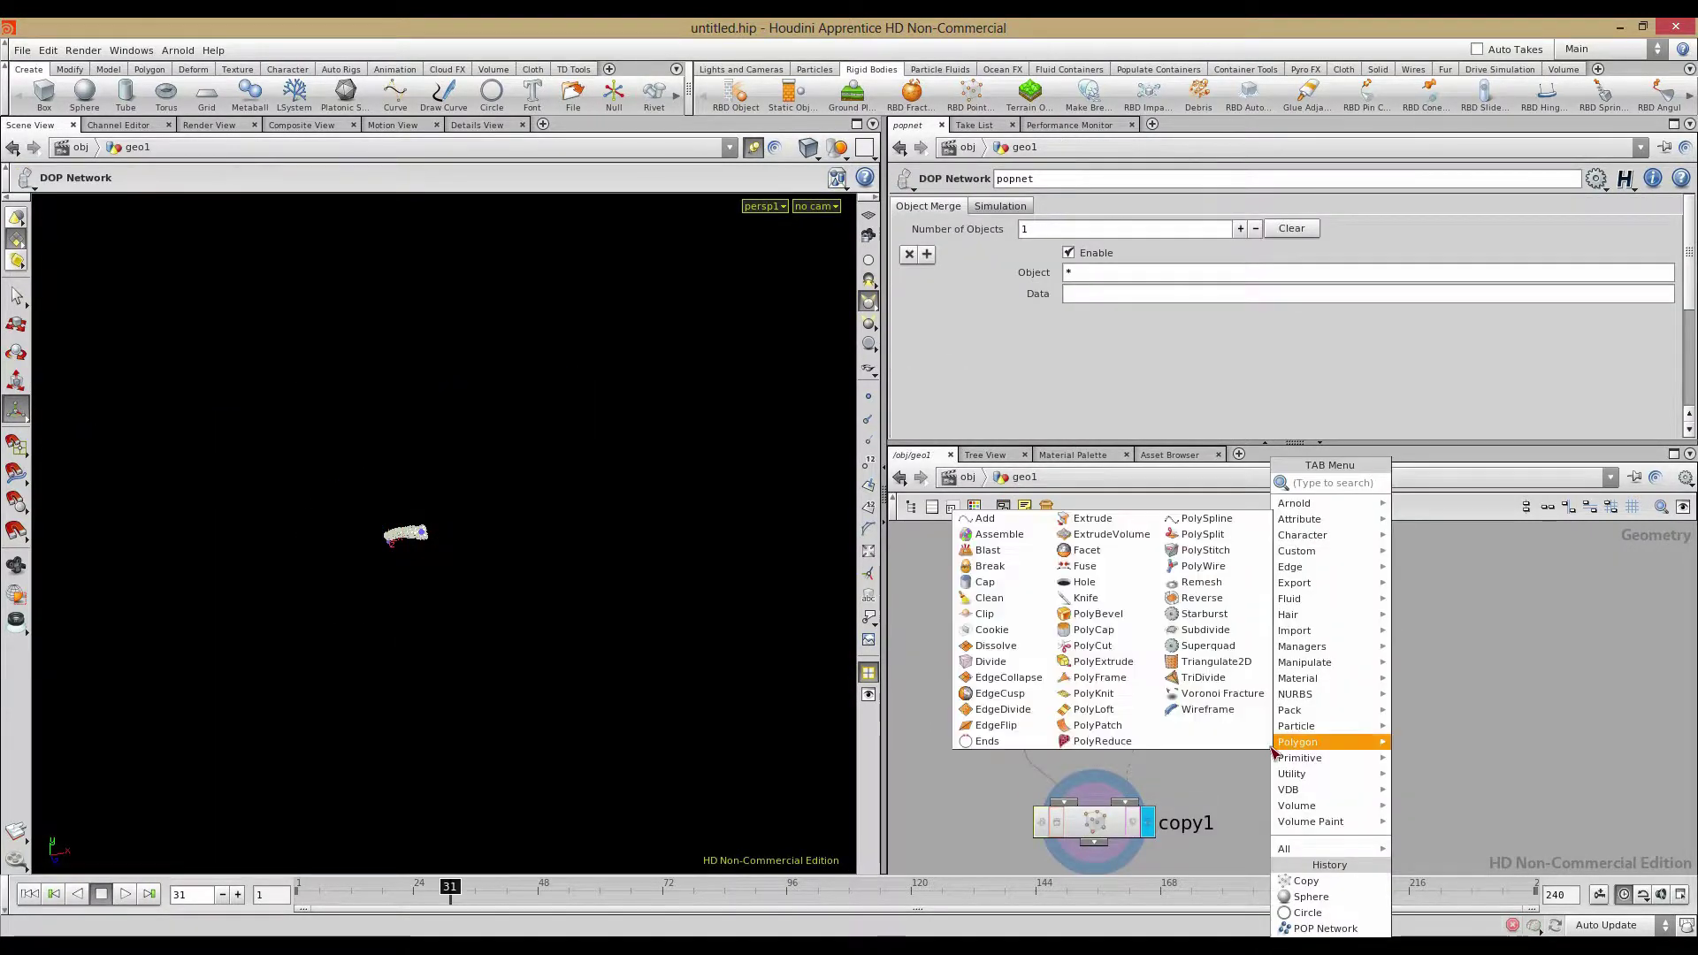
pyautogui.write('Dop I/O')
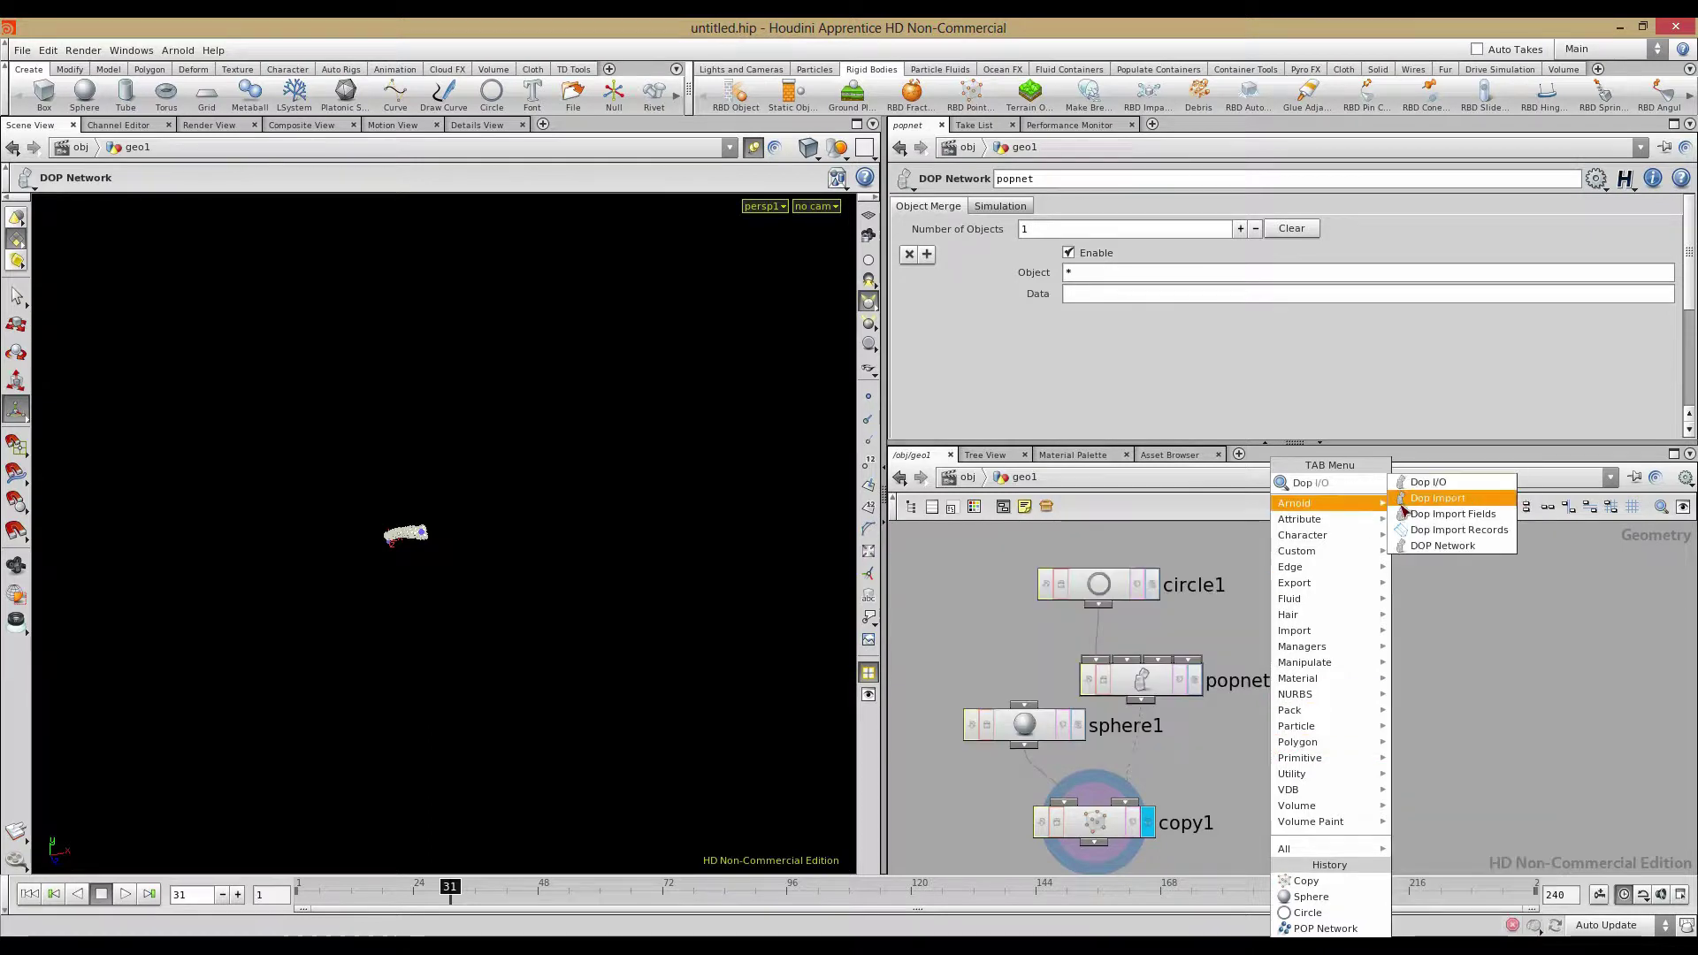
pyautogui.click(1434, 543)
pyautogui.click(1327, 728)
pyautogui.doubleClick(1322, 732)
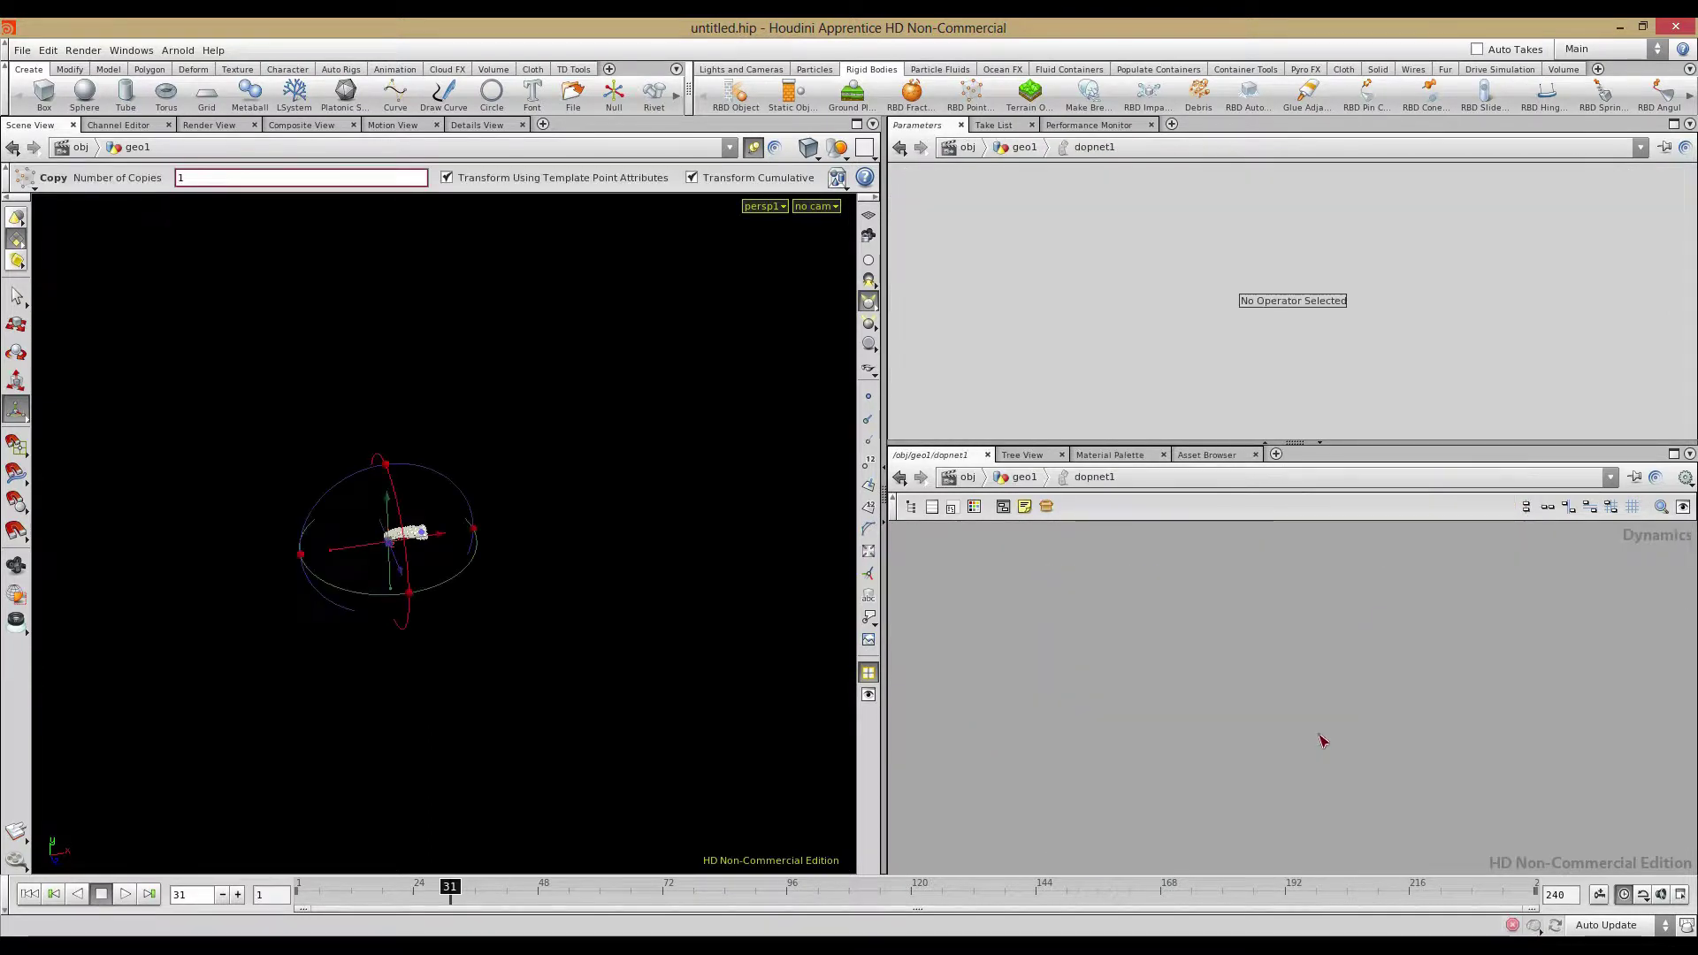
pyautogui.press('u')
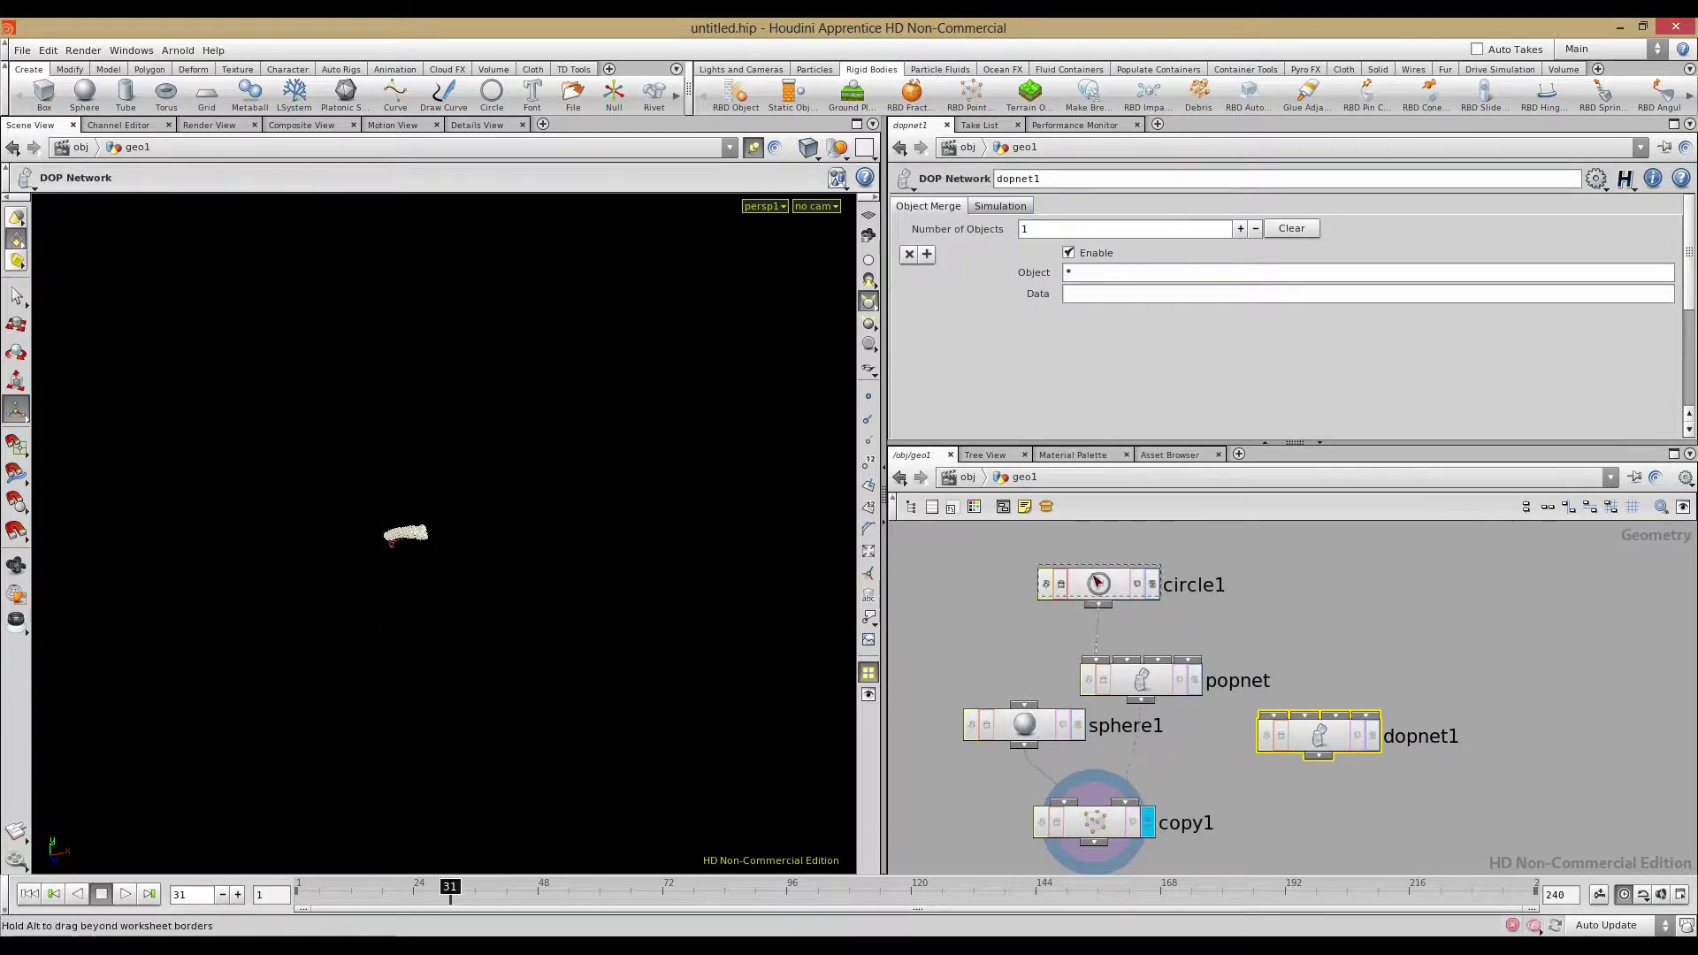
# Insert dopnet1 between circle1 and popnet, and check copy1's output at the first frame
pyautogui.moveTo(1100, 583); pyautogui.dragTo(1102, 550)
pyautogui.moveTo(1160, 617); pyautogui.dragTo(1120, 612)
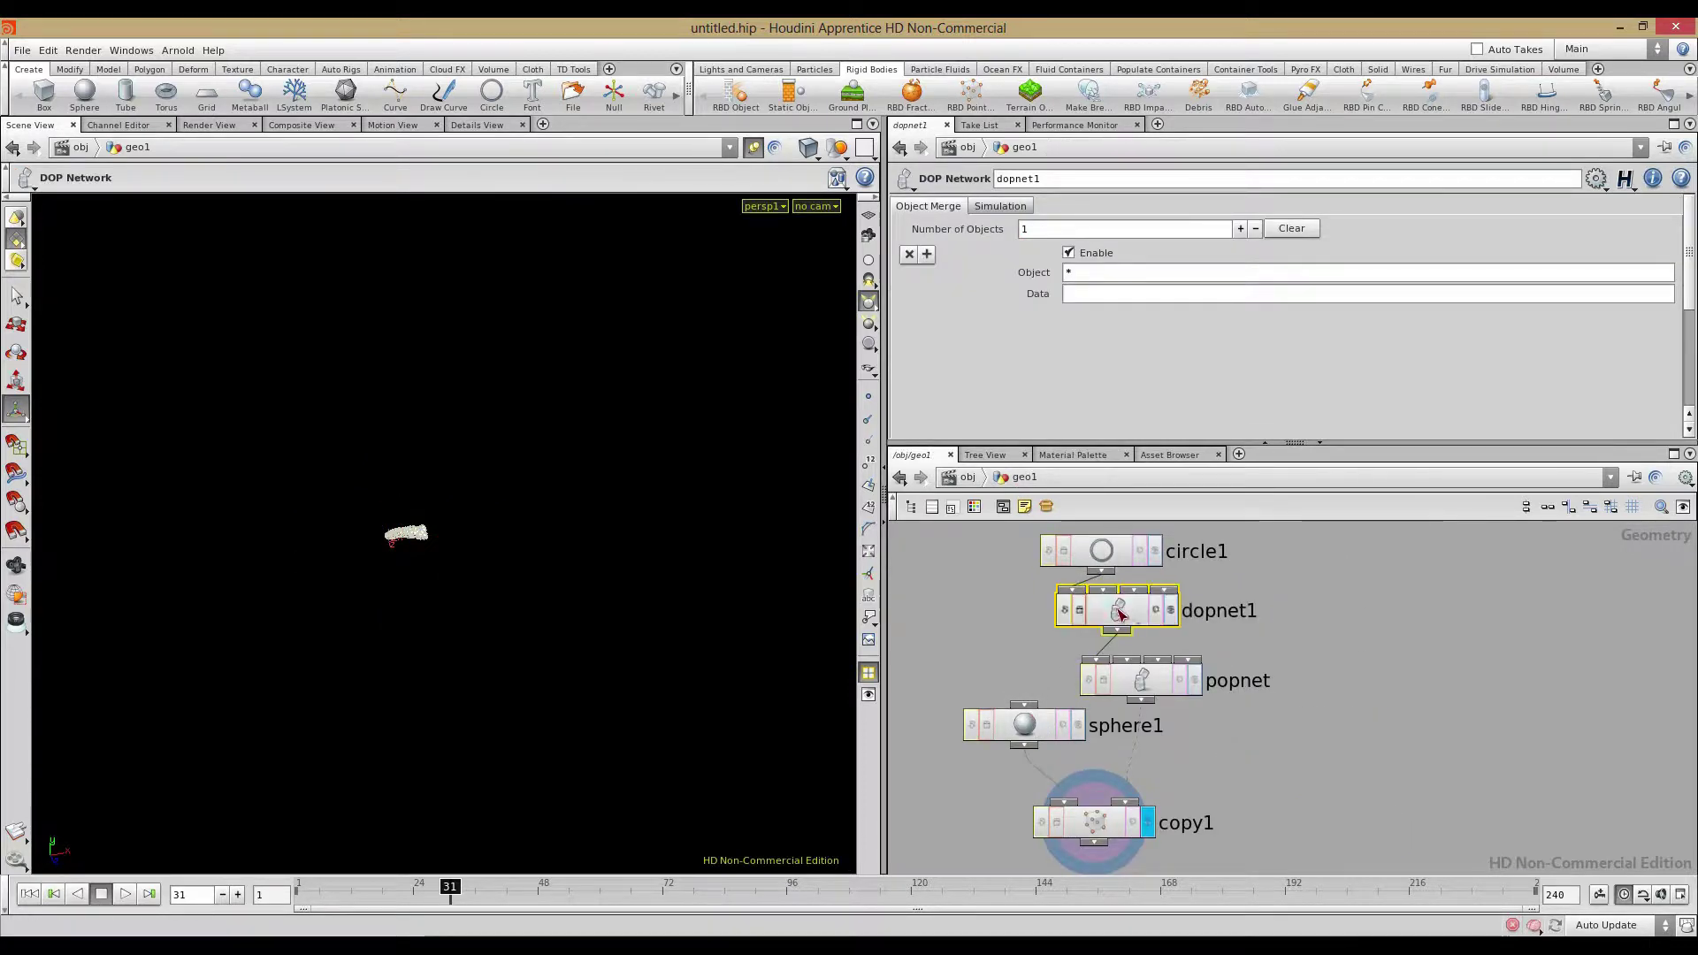
pyautogui.click(1141, 821)
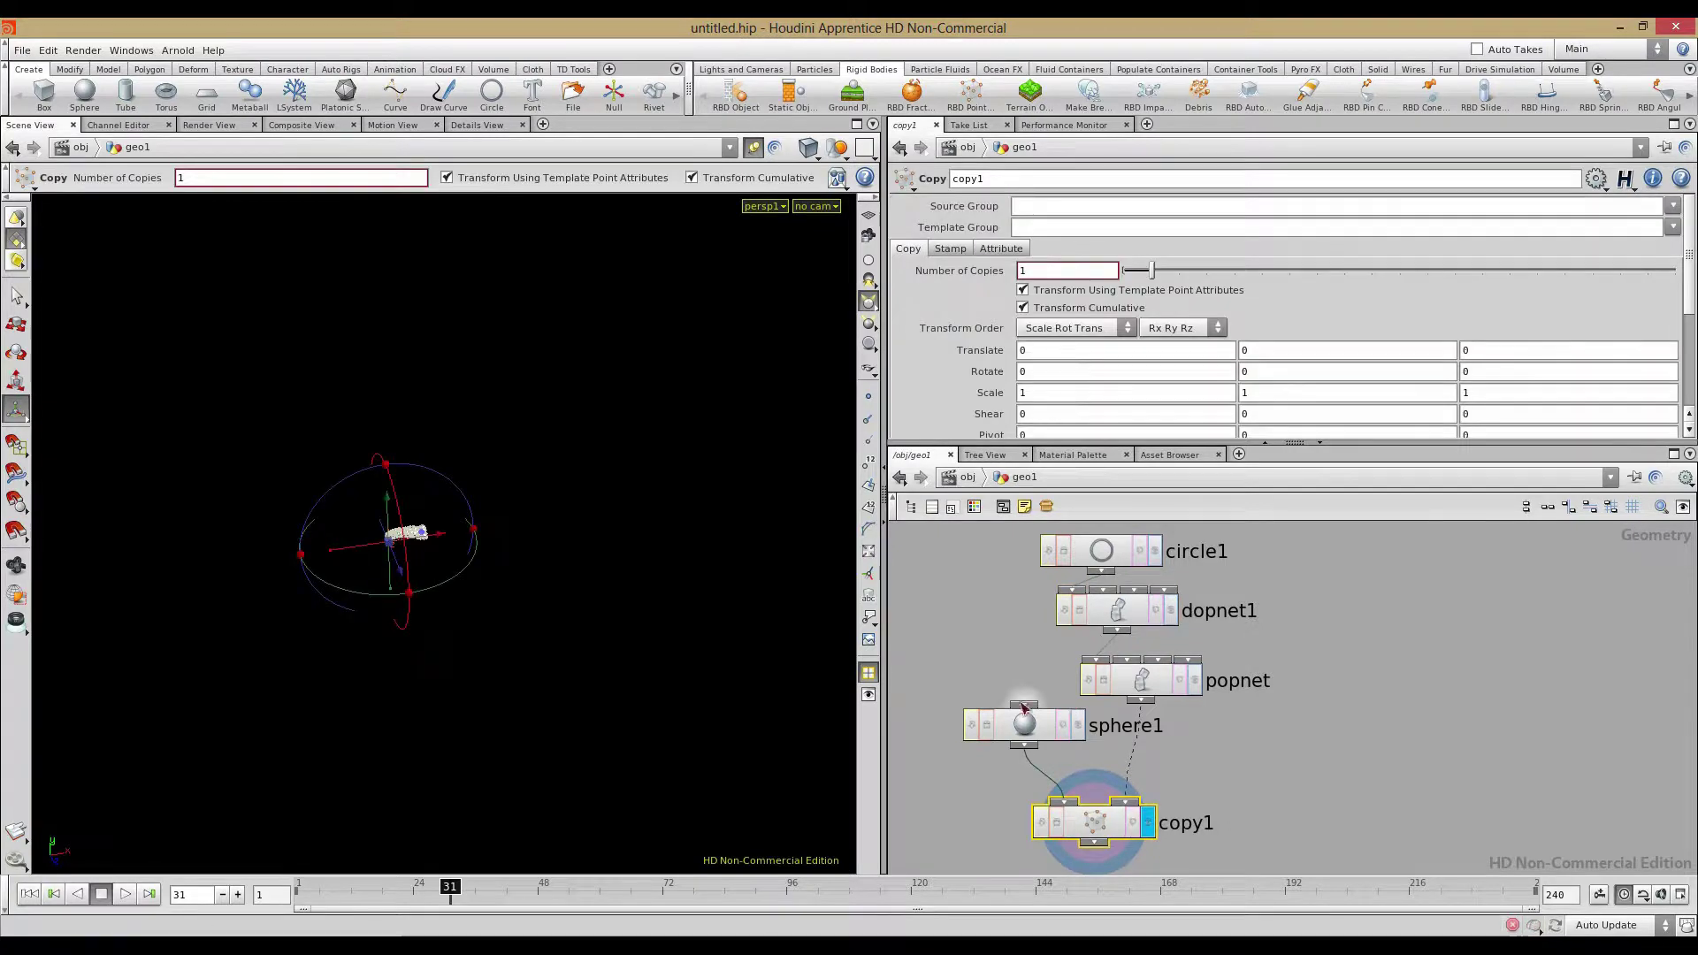
pyautogui.keyDown('alt'); pyautogui.moveTo(364, 599); pyautogui.dragTo(548, 676, button='right'); pyautogui.keyUp('alt')
pyautogui.click(37, 896)
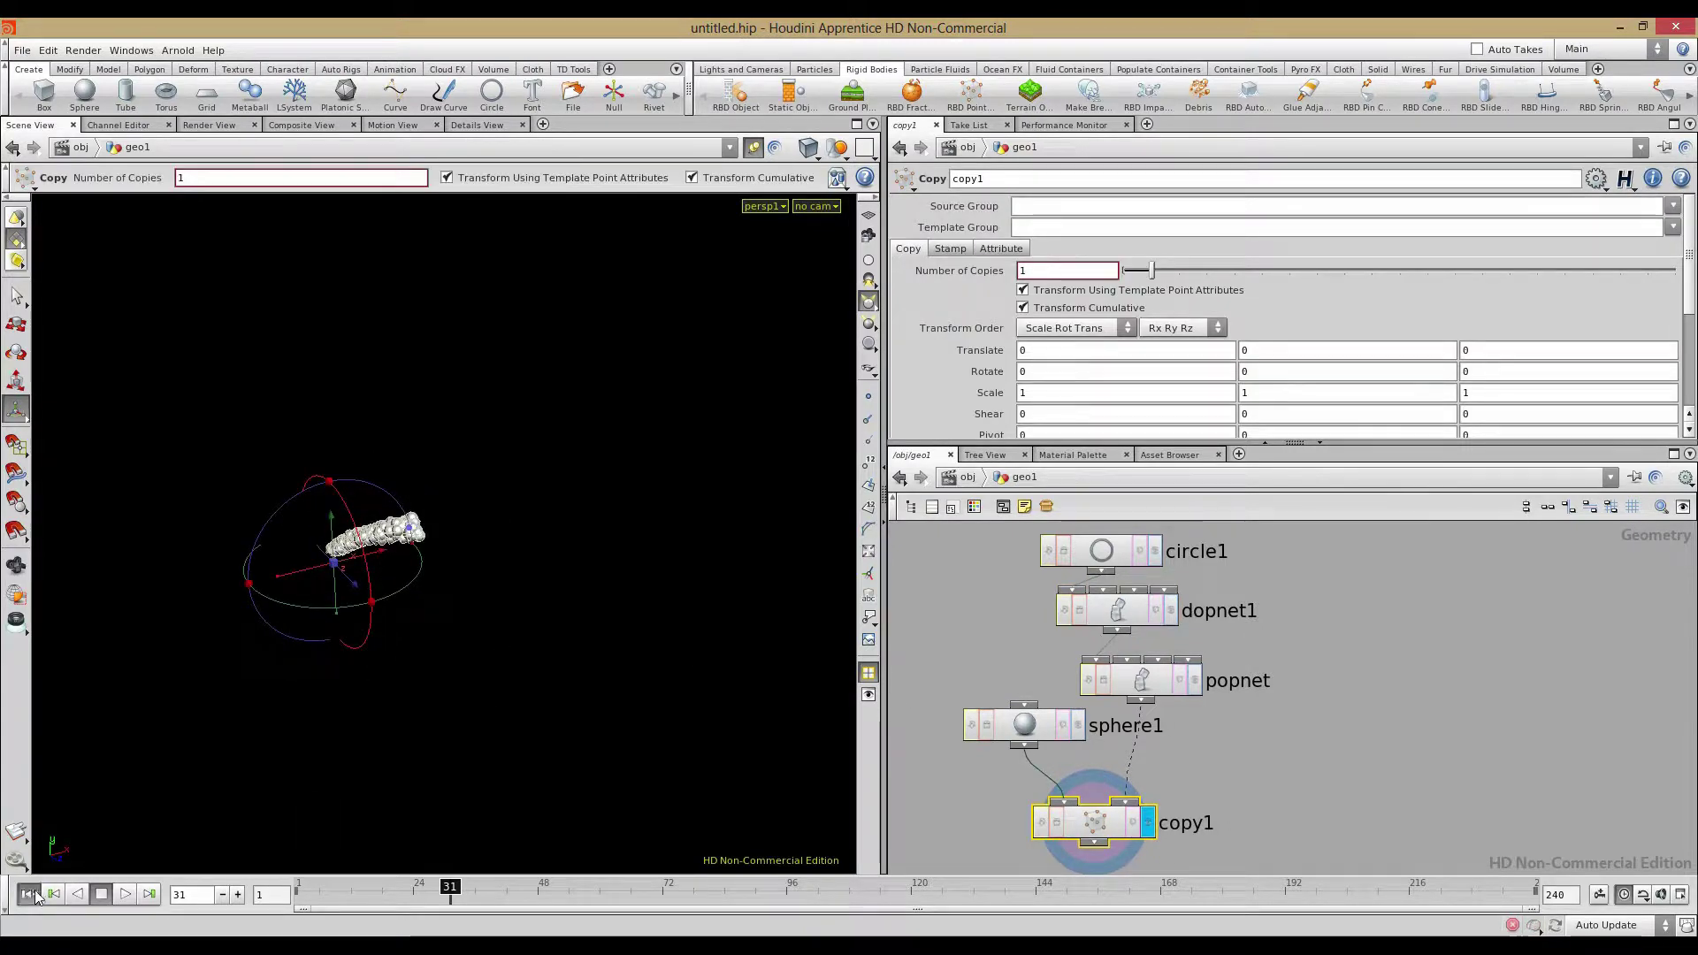
# Take dopnet1 out of the chain so circle1 feeds popnet directly, and space out sphere1 and popnet
pyautogui.moveTo(1114, 625); pyautogui.dragTo(1227, 622)
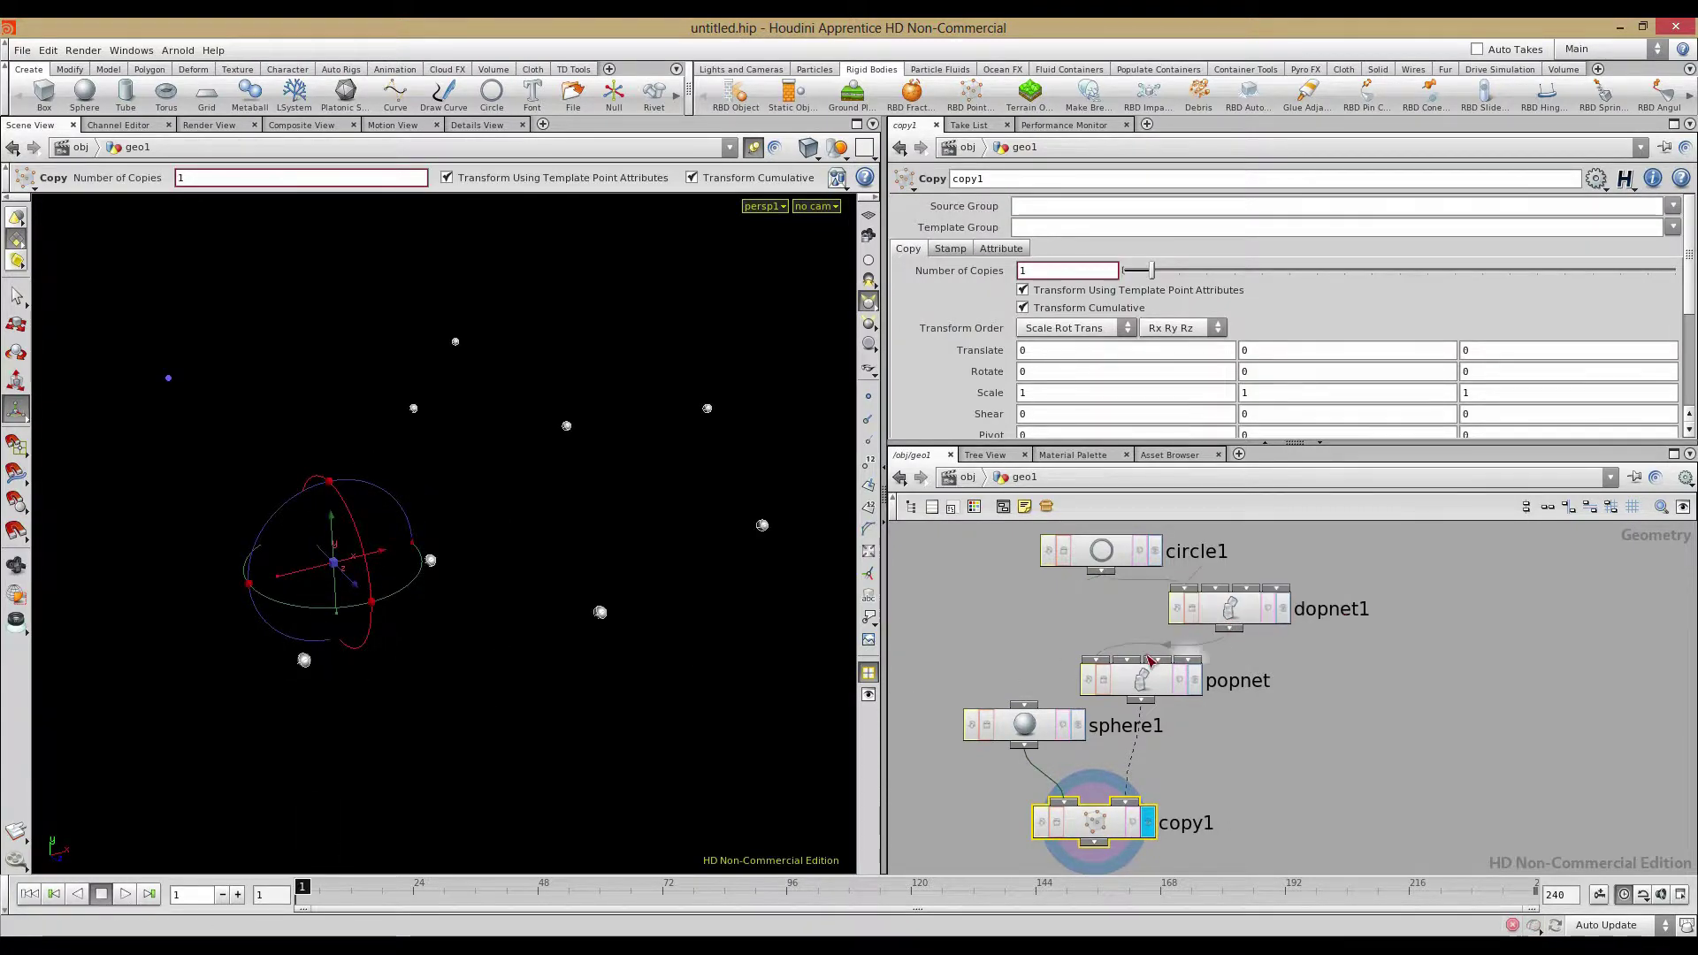
pyautogui.moveTo(1141, 690); pyautogui.dragTo(1013, 707)
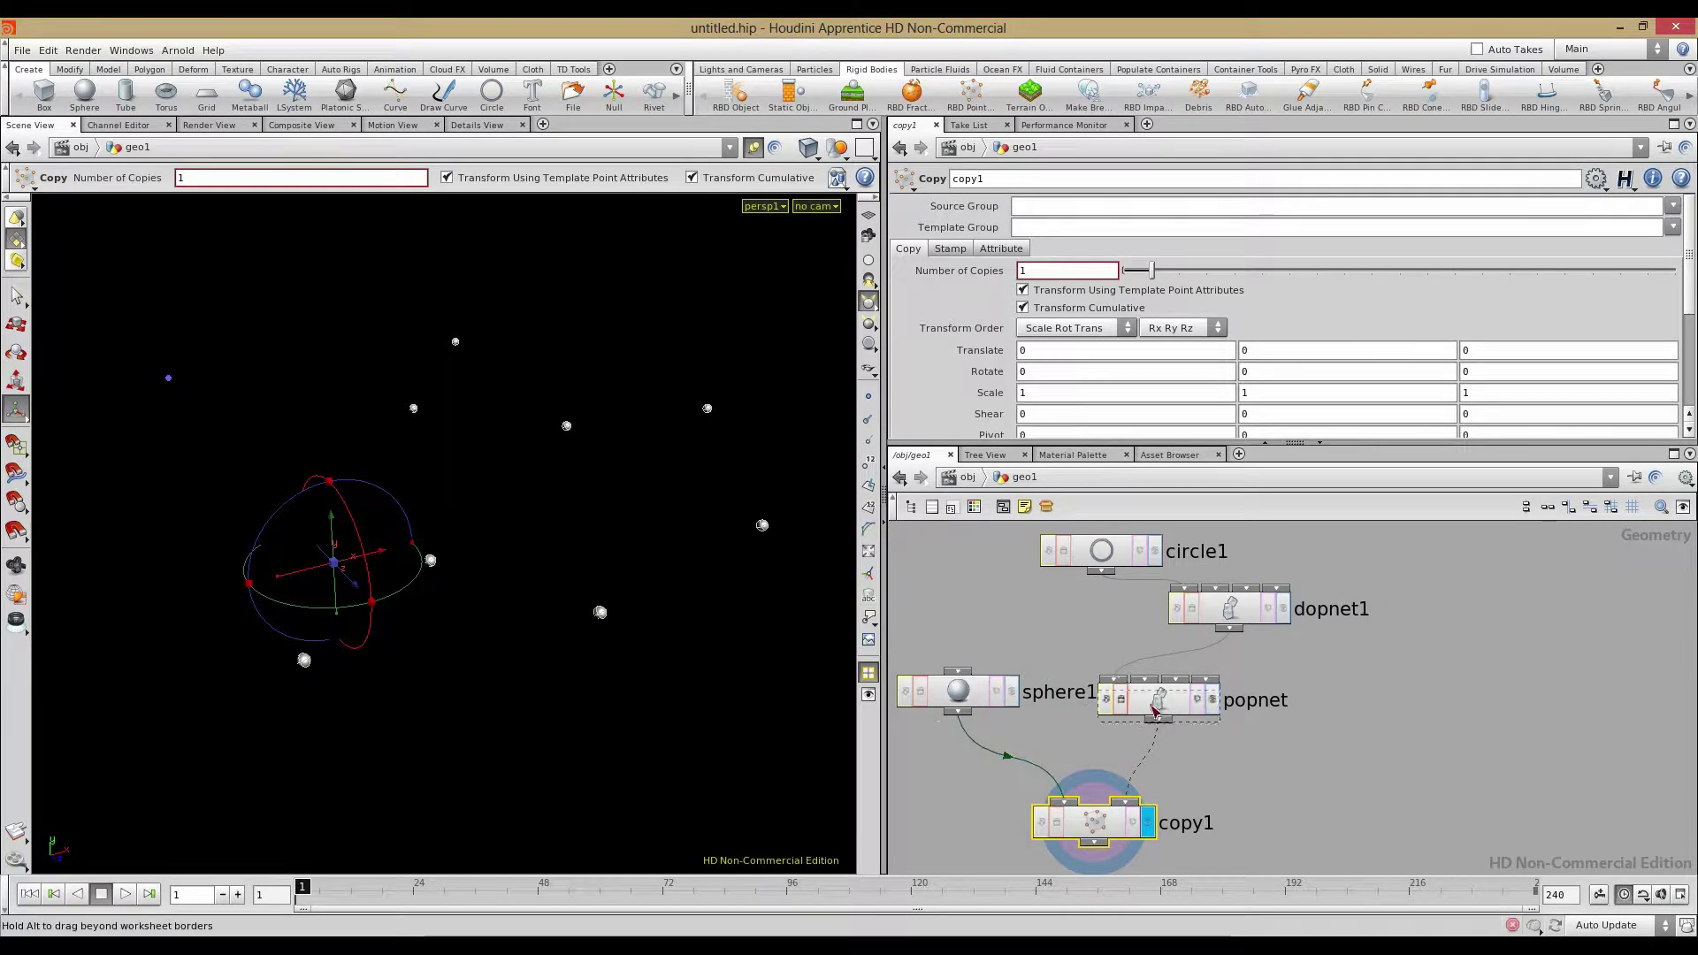
pyautogui.moveTo(1155, 710); pyautogui.dragTo(1149, 719)
pyautogui.moveTo(1242, 611); pyautogui.dragTo(1468, 622)
pyautogui.moveTo(1177, 721); pyautogui.dragTo(1174, 702)
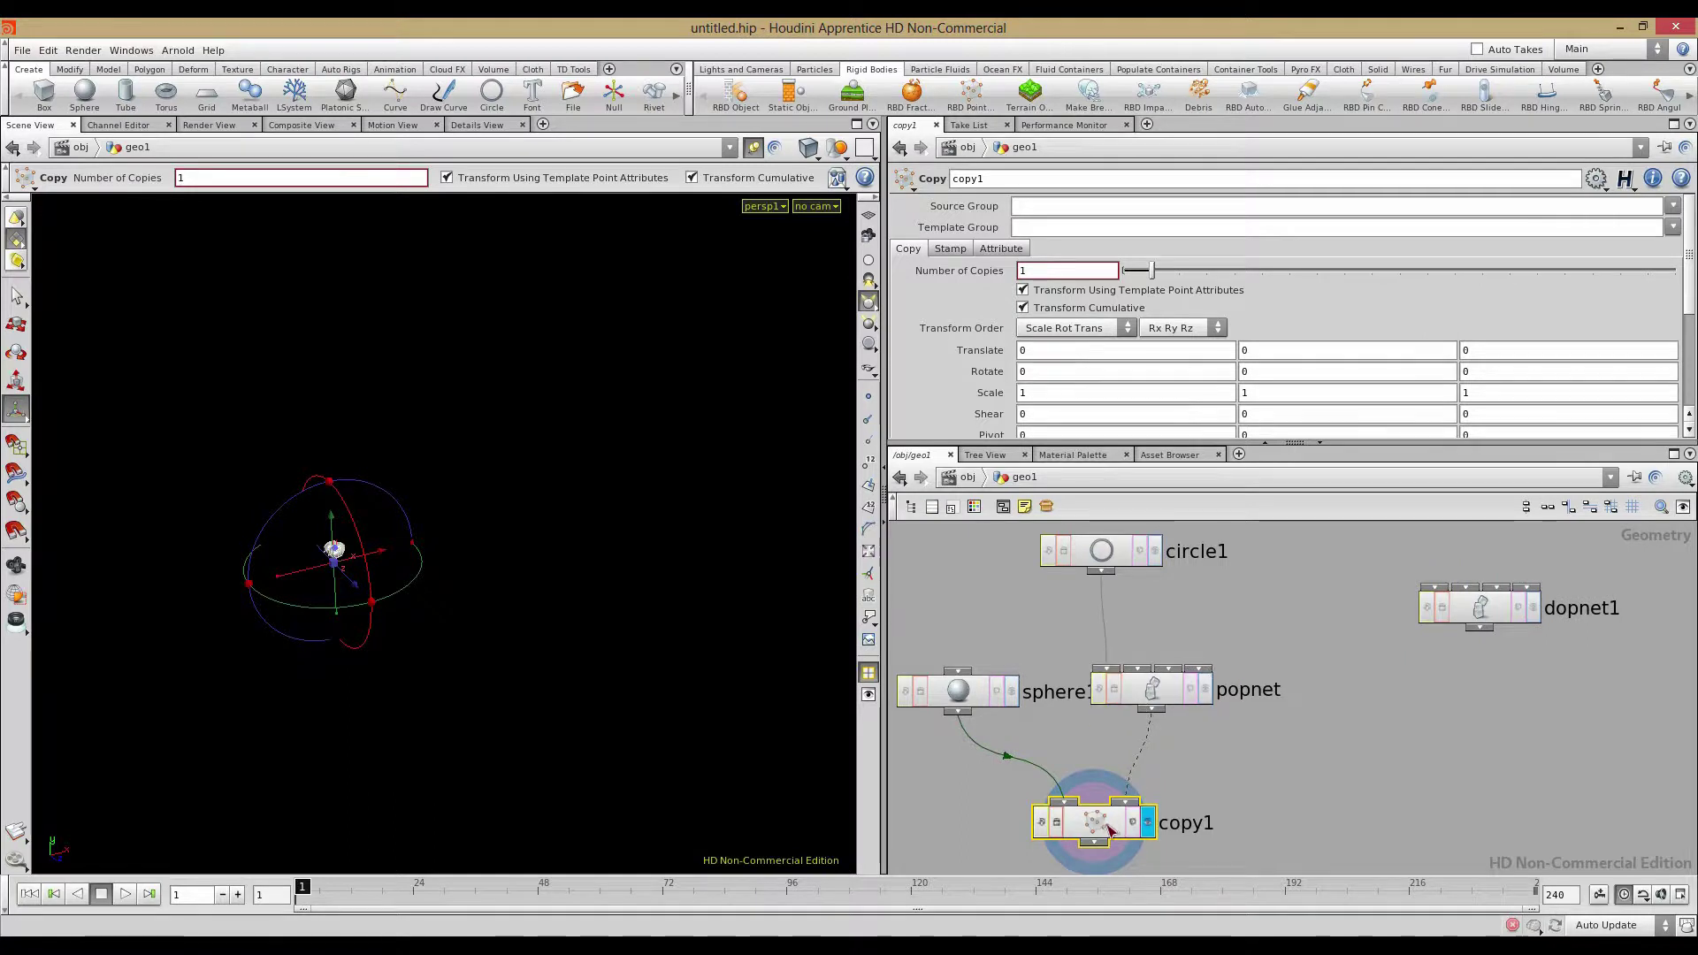
# Wire copy1 into dopnet1's first input, display dopnet1, and advance the simulation to frame 19
pyautogui.moveTo(1097, 823); pyautogui.dragTo(1101, 782)
pyautogui.moveTo(1311, 797); pyautogui.dragTo(1066, 858)
pyautogui.click(1310, 834)
pyautogui.click(1252, 835)
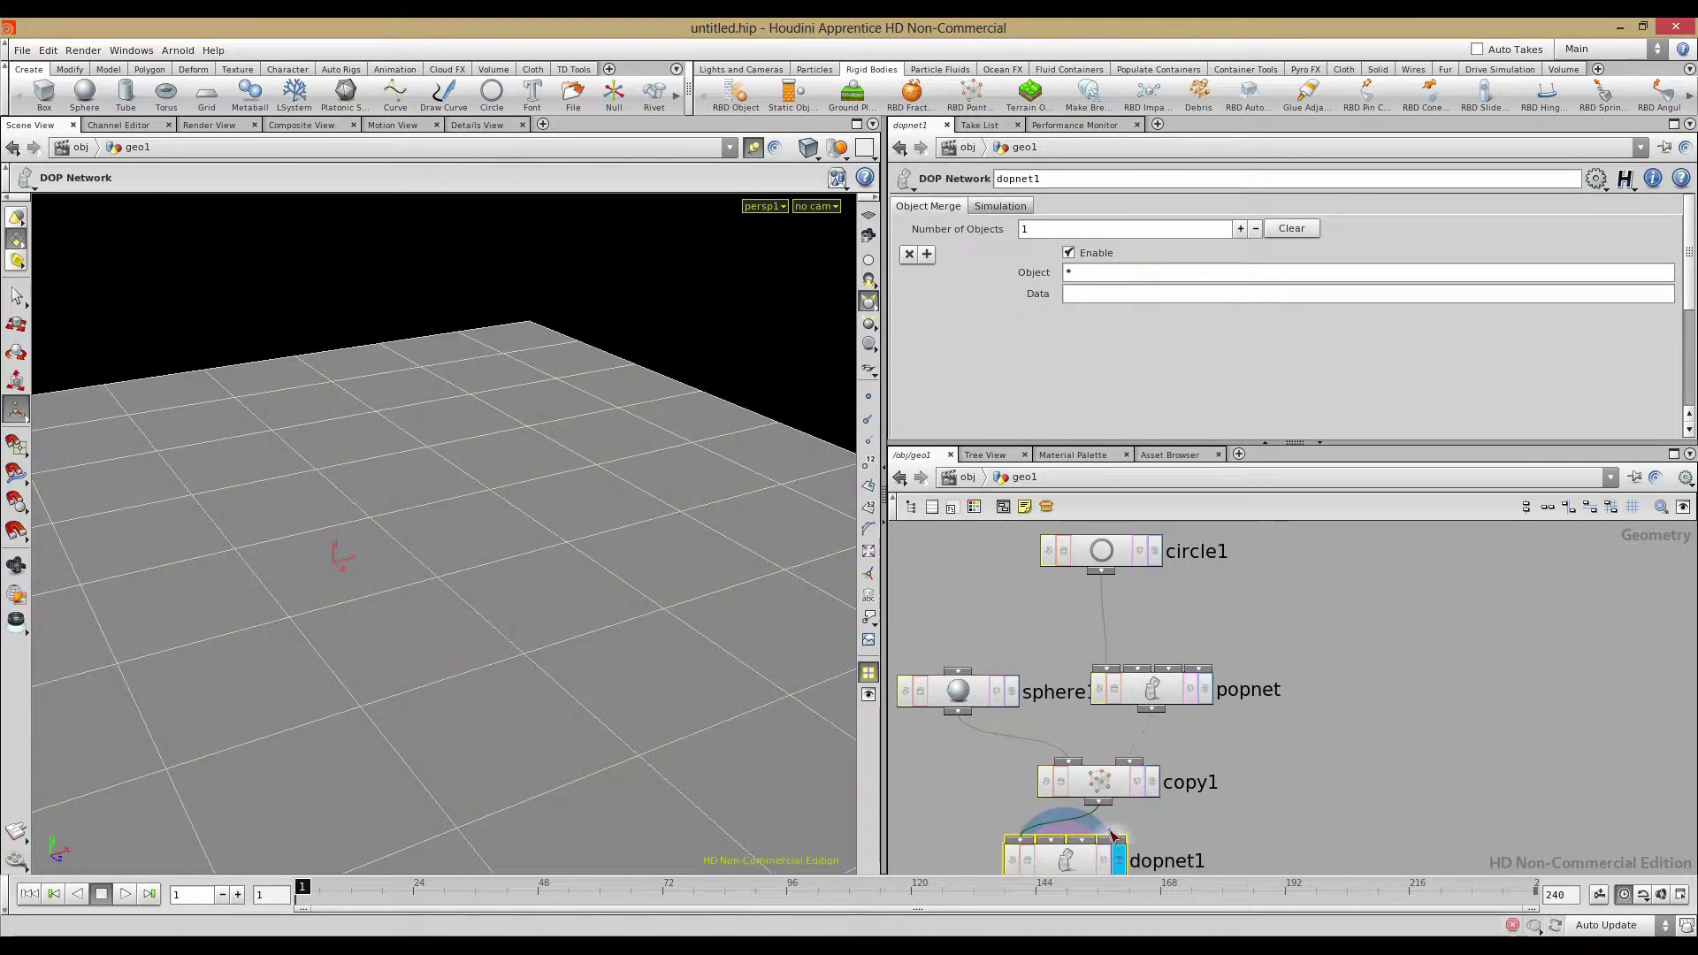
pyautogui.keyDown('alt'); pyautogui.moveTo(584, 633); pyautogui.dragTo(342, 607, button='right'); pyautogui.keyUp('alt')
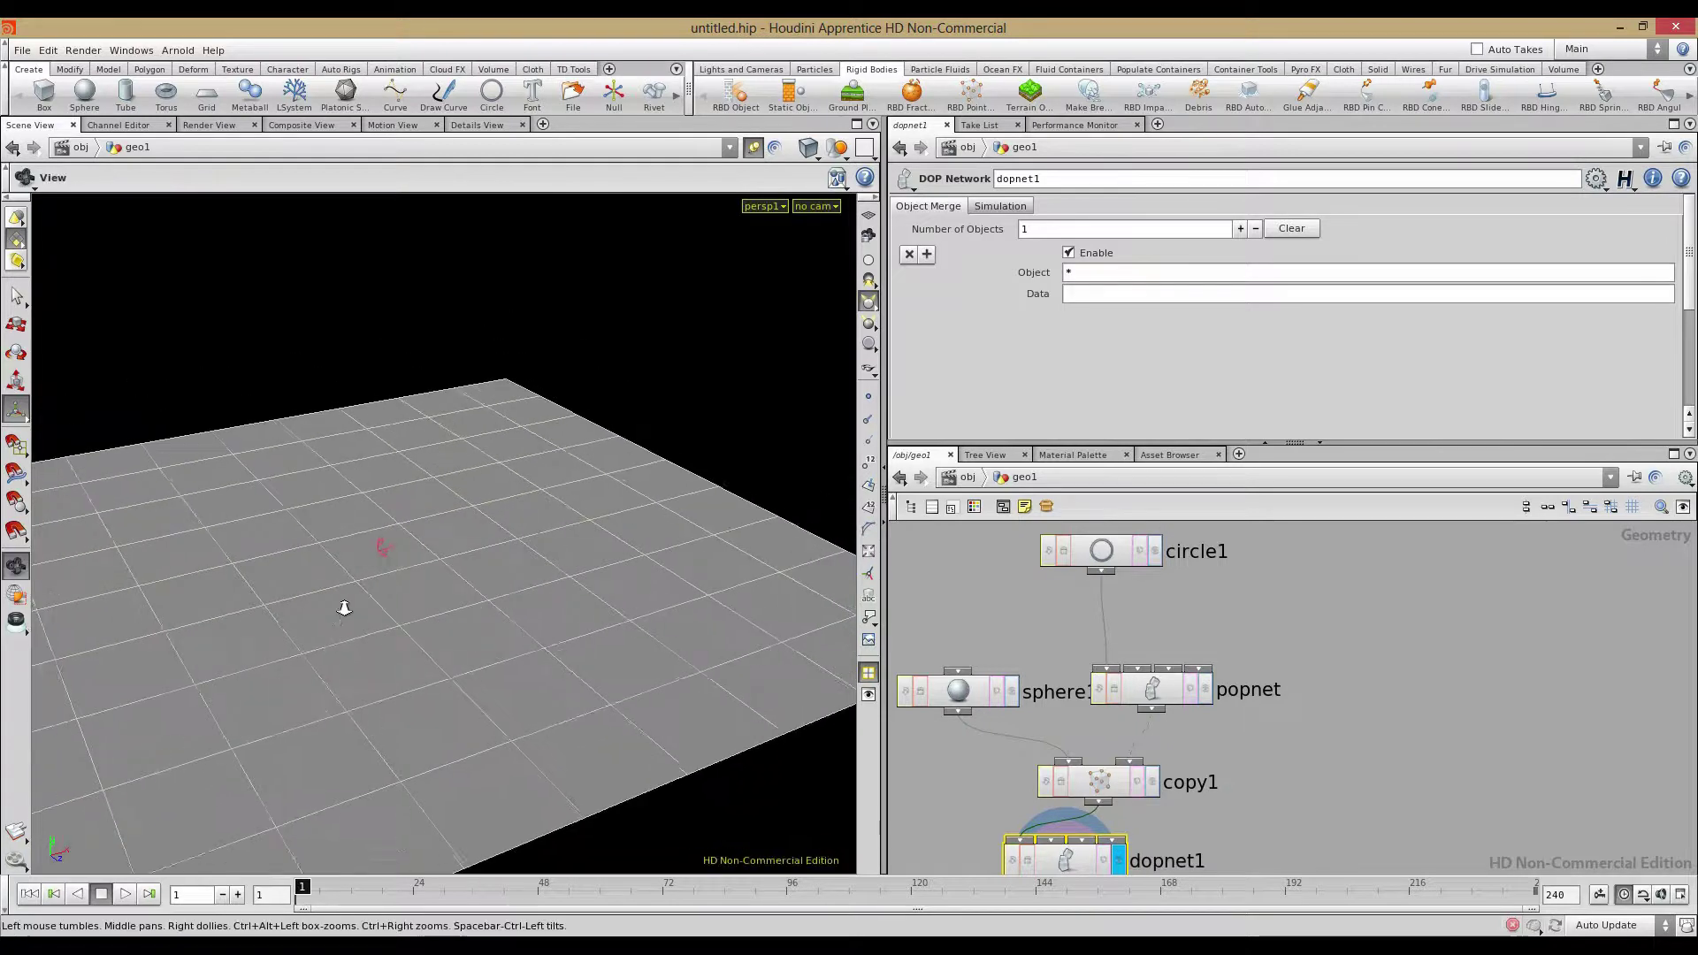
pyautogui.click(101, 893)
pyautogui.moveTo(1087, 860); pyautogui.dragTo(1088, 862)
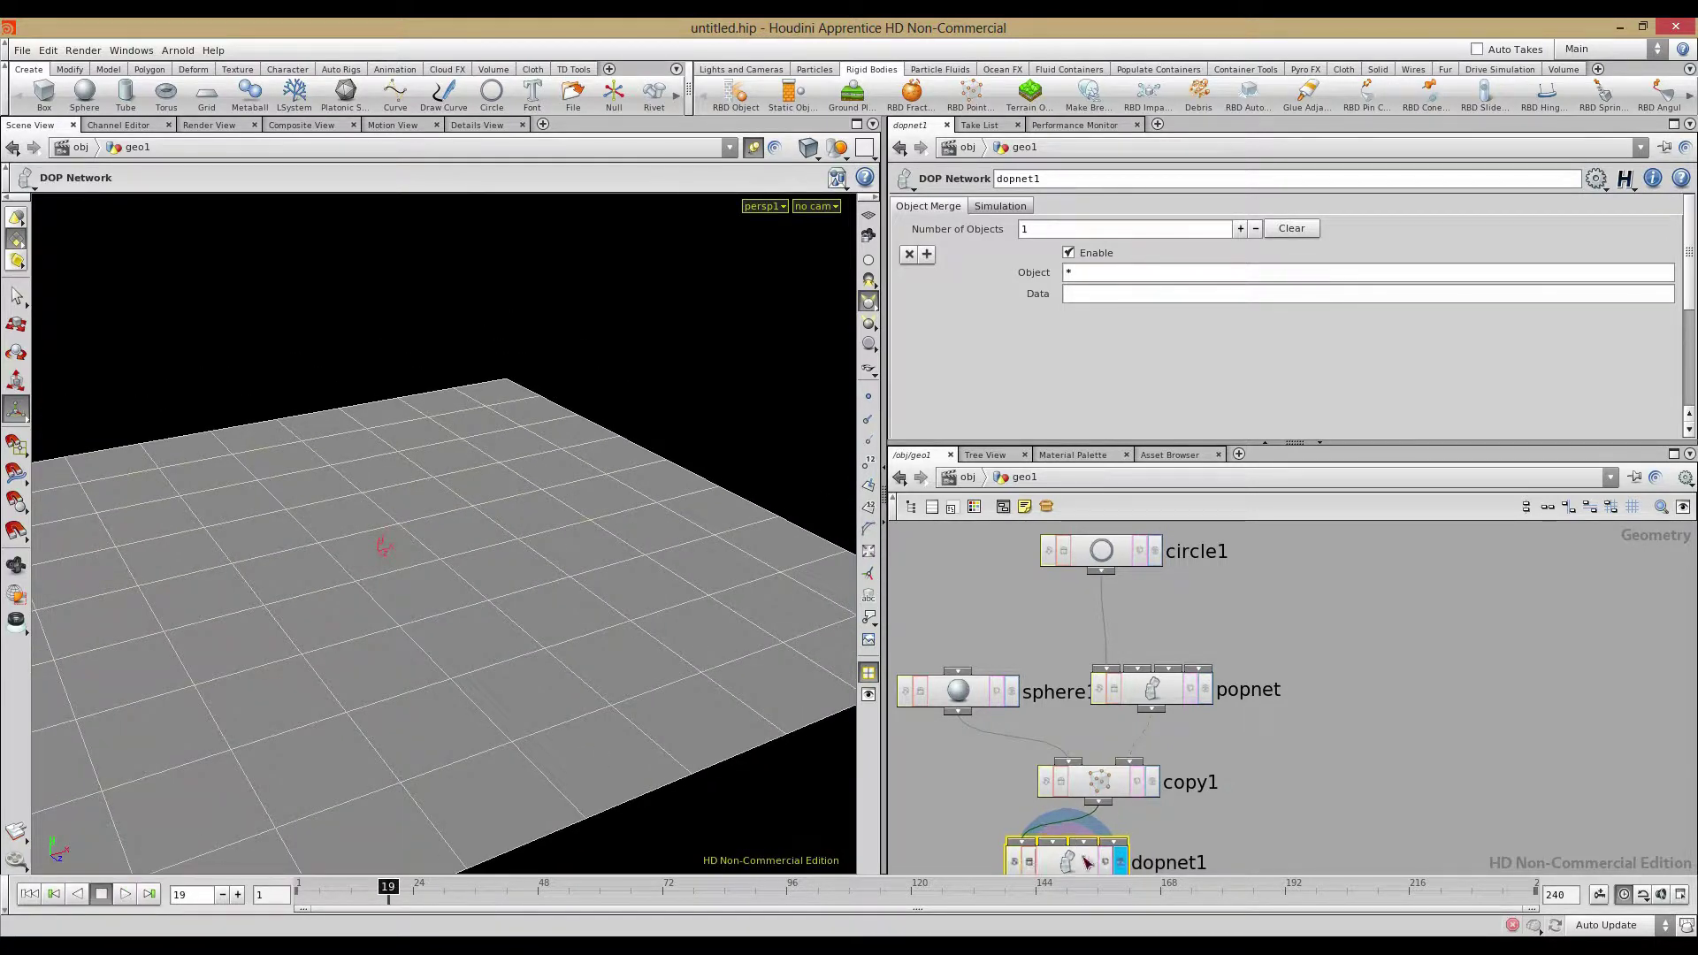
# Inspect copy1's spheres against the ground plane and check the nodes inside dopnet1
pyautogui.click(1110, 786)
pyautogui.keyDown('alt'); pyautogui.moveTo(410, 639); pyautogui.dragTo(399, 599); pyautogui.keyUp('alt')
pyautogui.keyDown('alt'); pyautogui.moveTo(398, 599); pyautogui.dragTo(694, 660, button='right'); pyautogui.keyUp('alt')
pyautogui.keyDown('alt'); pyautogui.moveTo(300, 635); pyautogui.dragTo(651, 682, button='right'); pyautogui.keyUp('alt')
pyautogui.moveTo(1067, 868); pyautogui.dragTo(1151, 871)
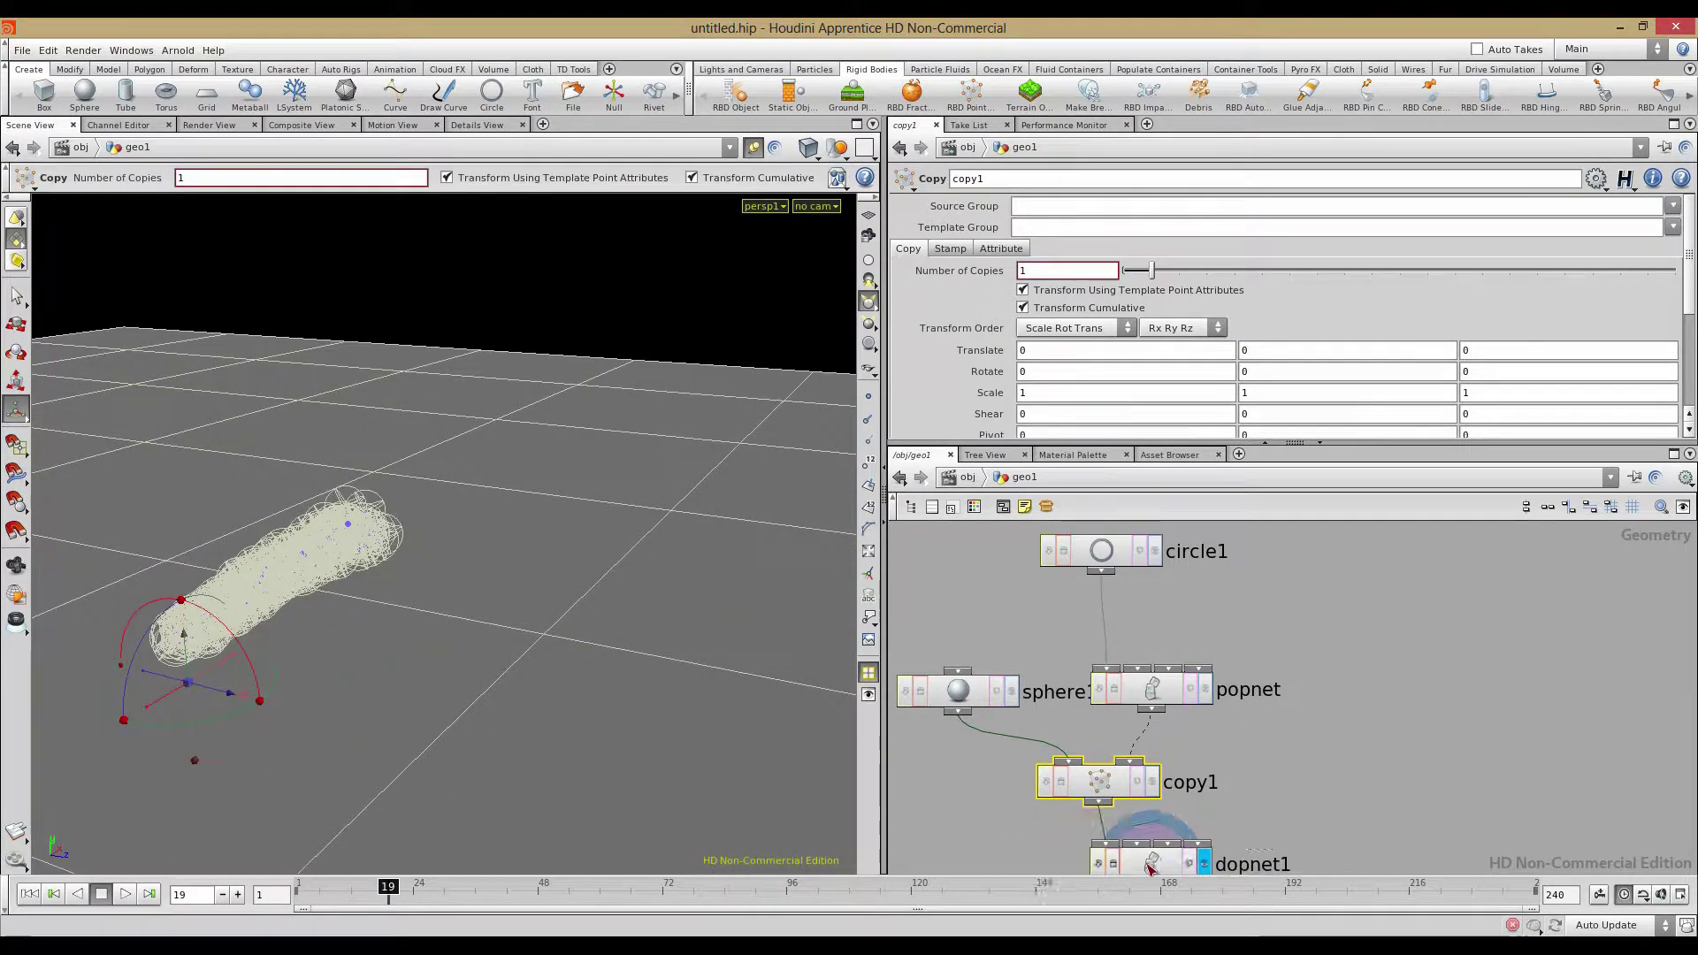
pyautogui.click(978, 803)
pyautogui.scroll(-2, 979, 803)
pyautogui.doubleClick(1153, 780)
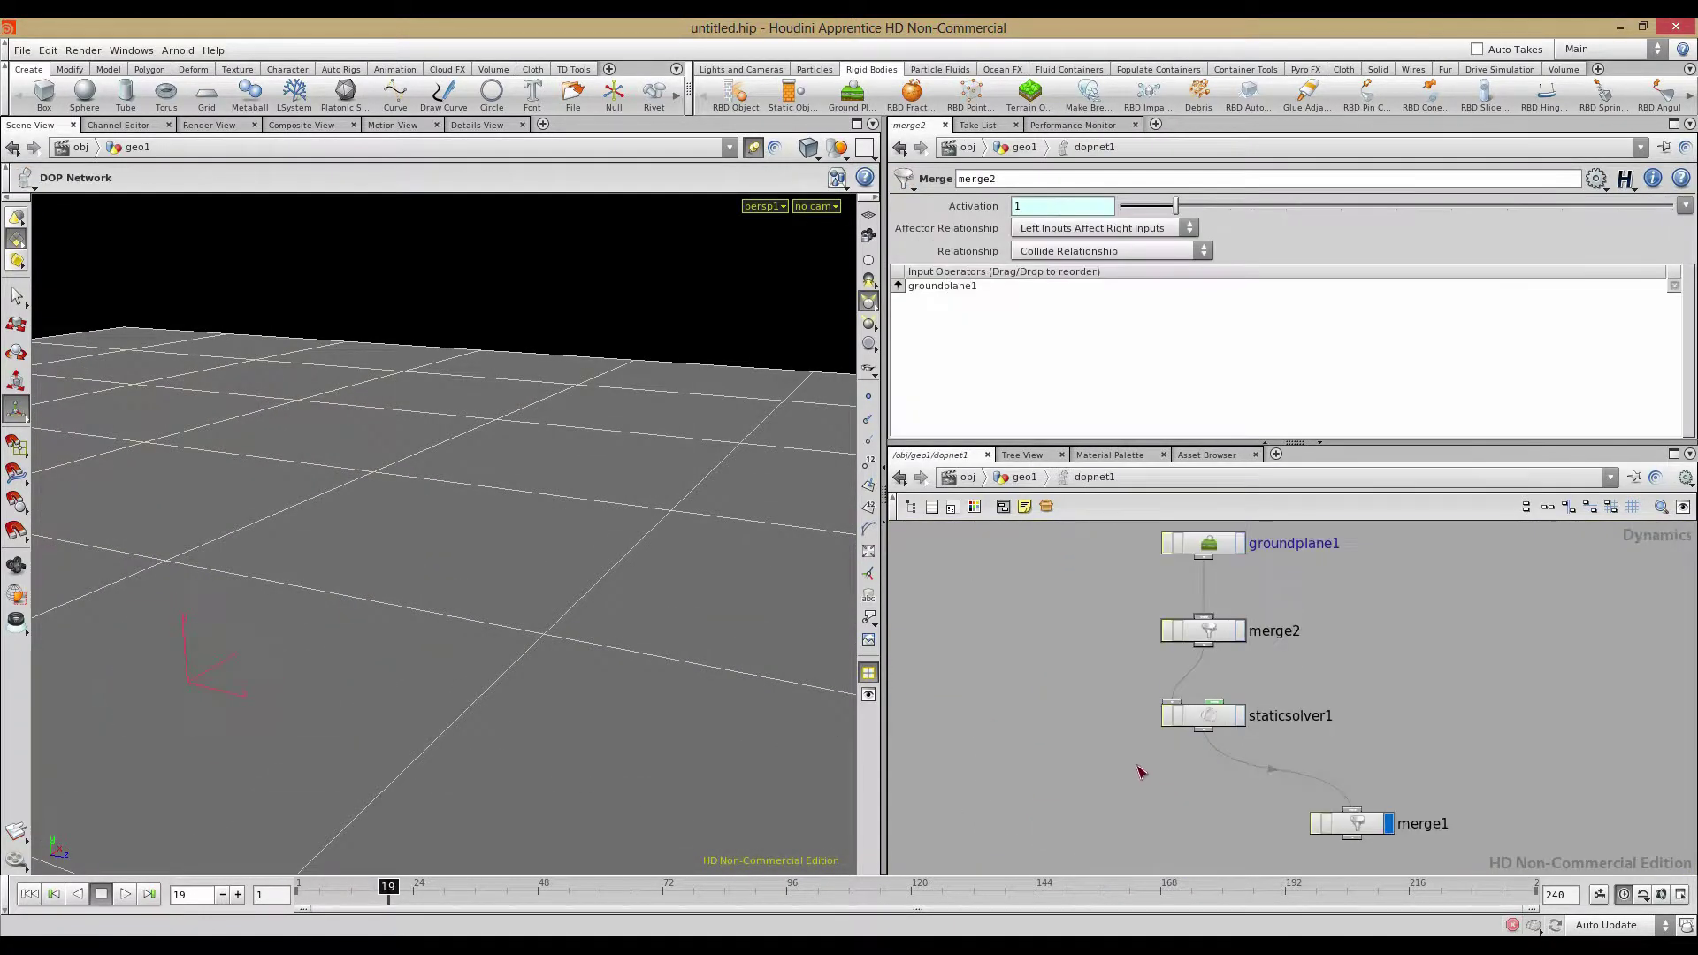
pyautogui.click(1021, 479)
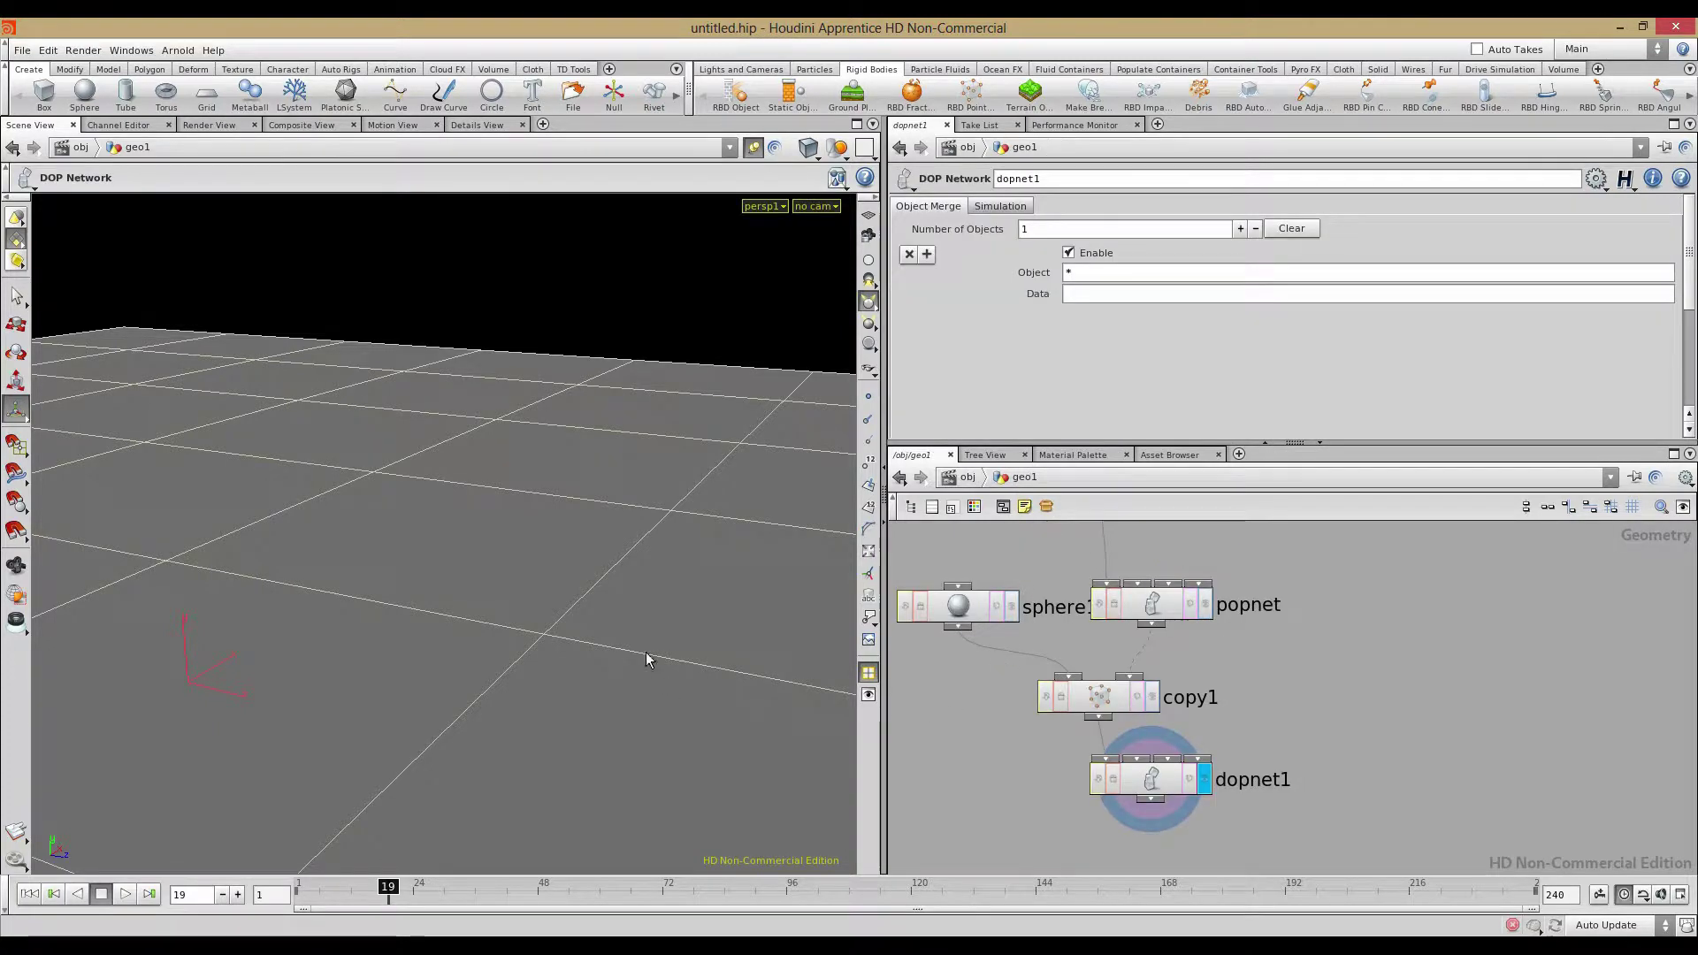
# Go to frame 14 and compare dopnet1's displayed ground plane with copy1's sphere stream
pyautogui.keyDown('alt'); pyautogui.moveTo(646, 651); pyautogui.dragTo(603, 649); pyautogui.keyUp('alt')
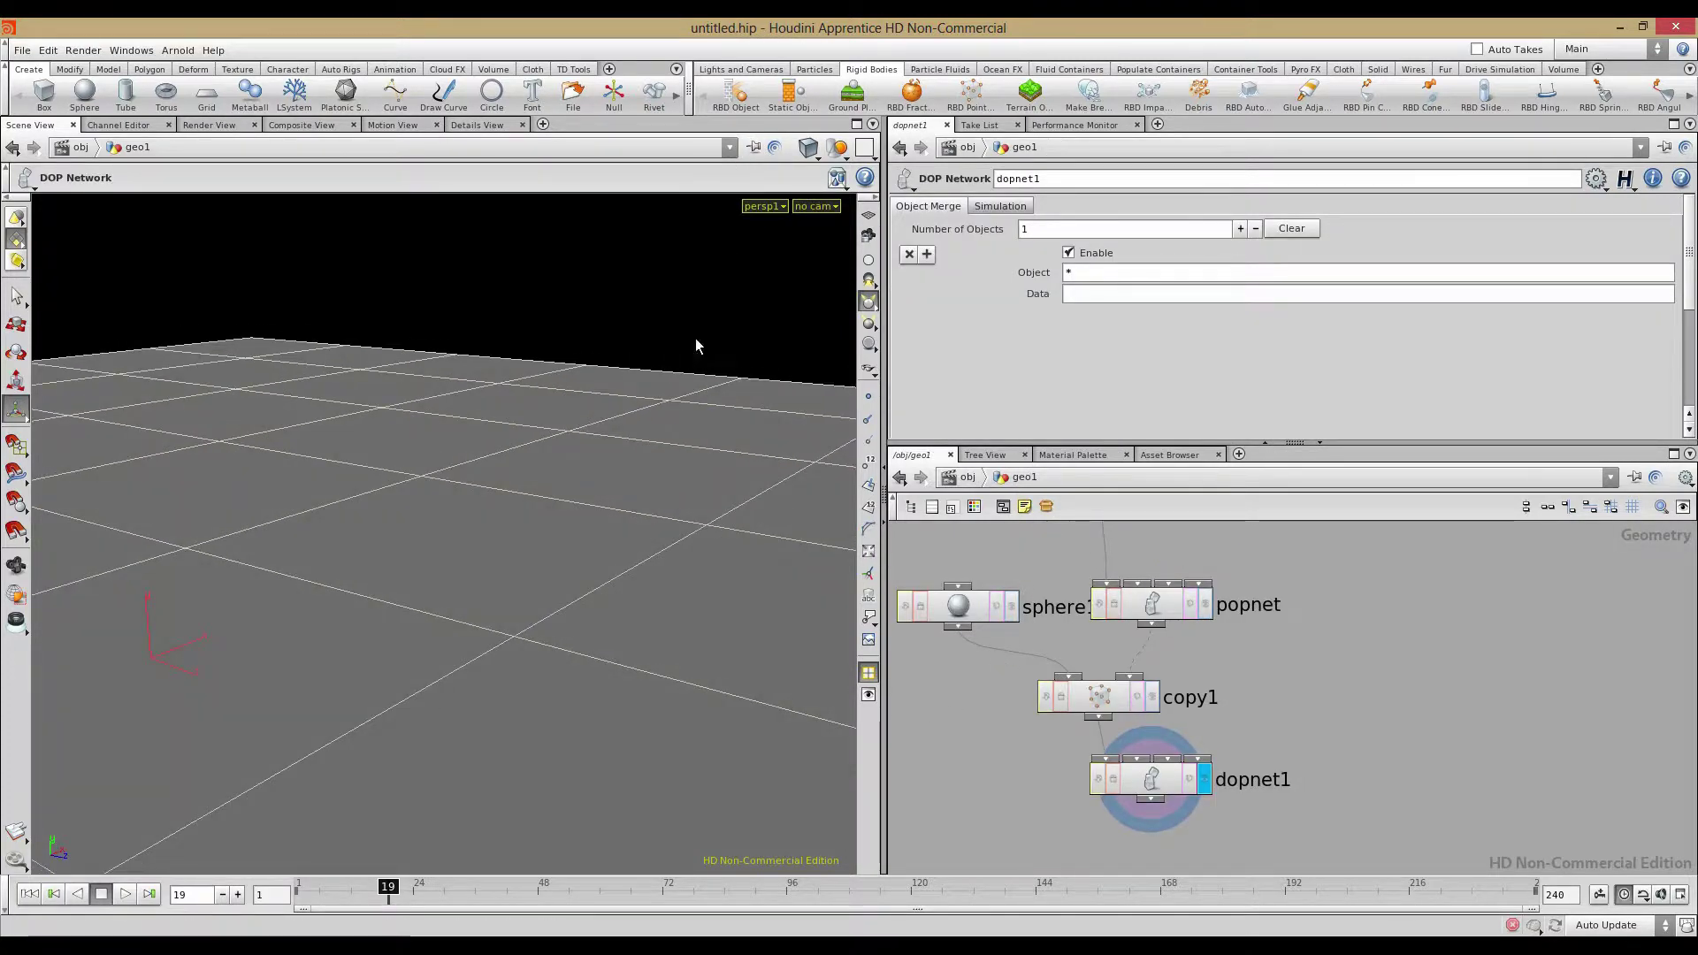
pyautogui.keyDown('alt'); pyautogui.moveTo(695, 343); pyautogui.dragTo(258, 708, button='right'); pyautogui.keyUp('alt')
pyautogui.moveTo(311, 887); pyautogui.dragTo(265, 885)
pyautogui.click(24, 895)
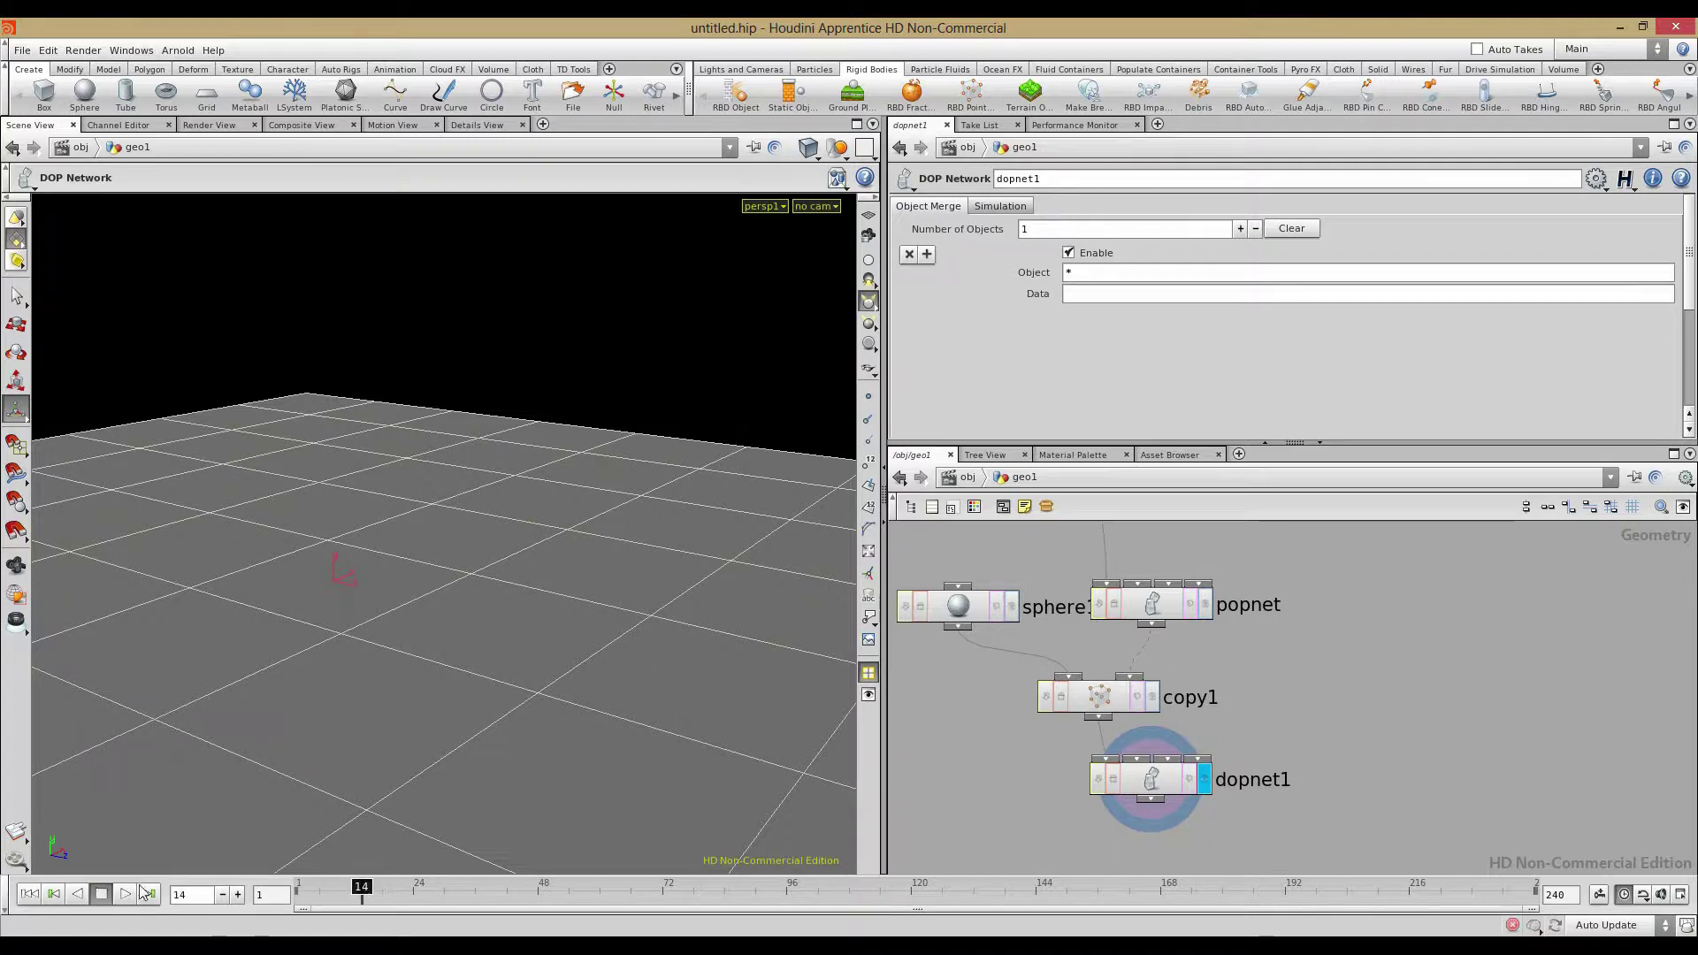
pyautogui.click(1095, 698)
pyautogui.keyDown('alt'); pyautogui.moveTo(285, 675); pyautogui.dragTo(265, 701); pyautogui.keyUp('alt')
pyautogui.keyDown('alt'); pyautogui.moveTo(266, 702); pyautogui.dragTo(553, 715, button='right'); pyautogui.keyUp('alt')
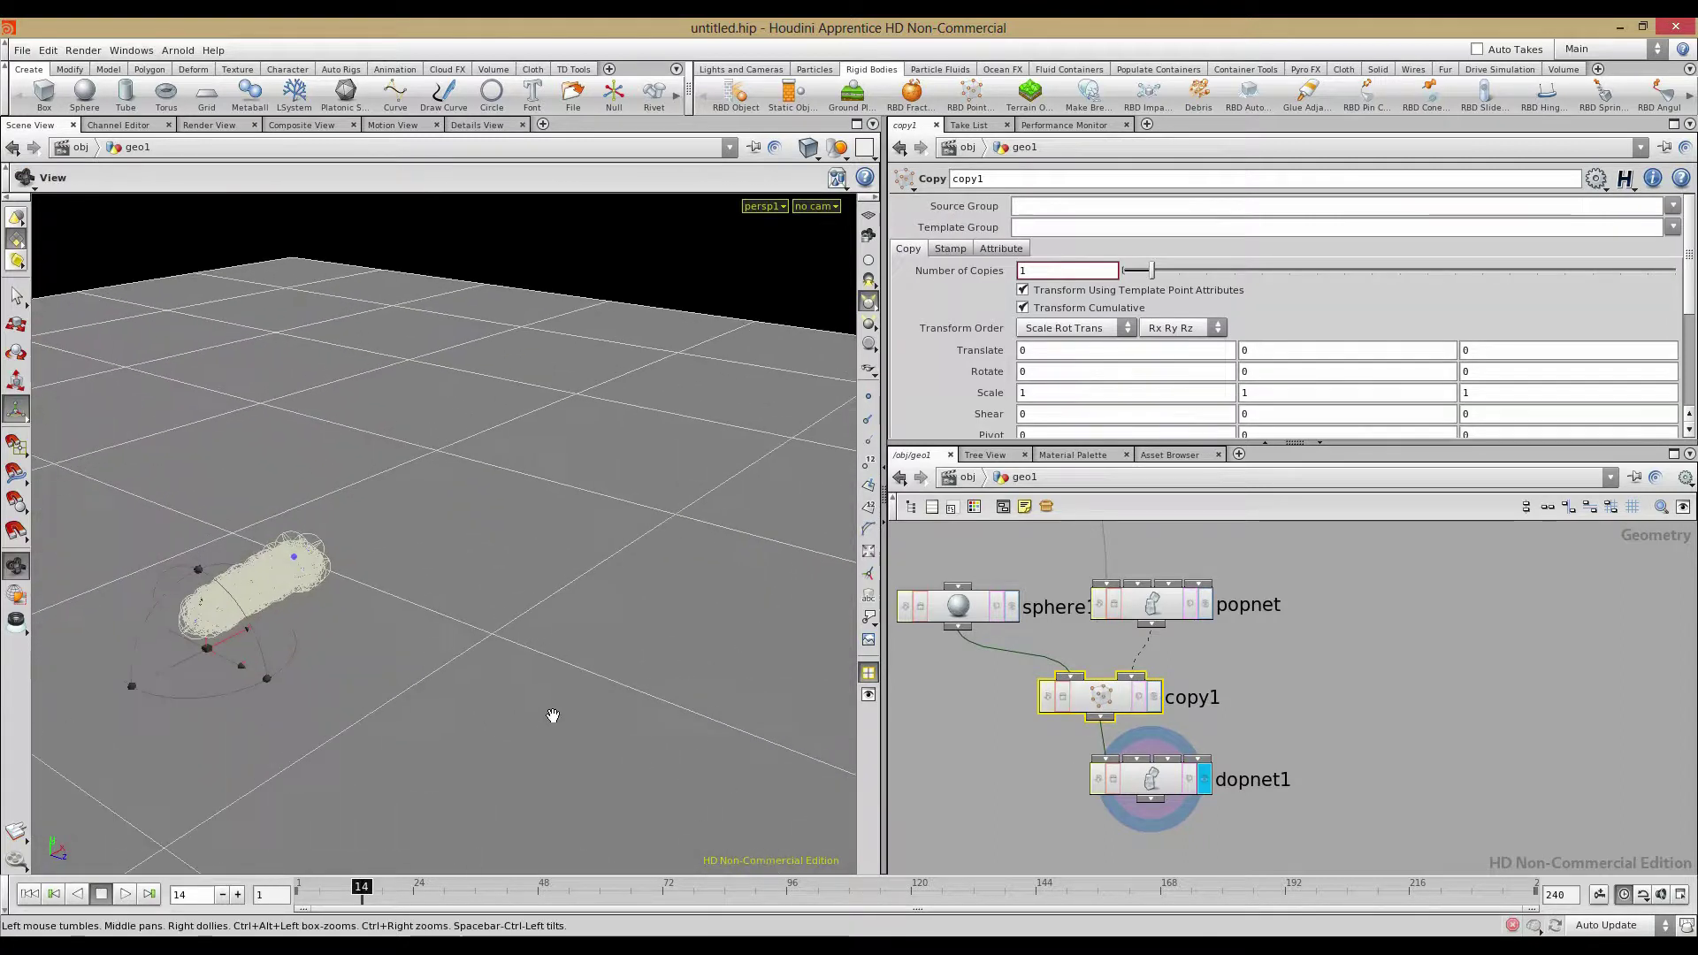
pyautogui.moveTo(553, 715); pyautogui.dragTo(588, 696, button='middle')
pyautogui.press('Return')
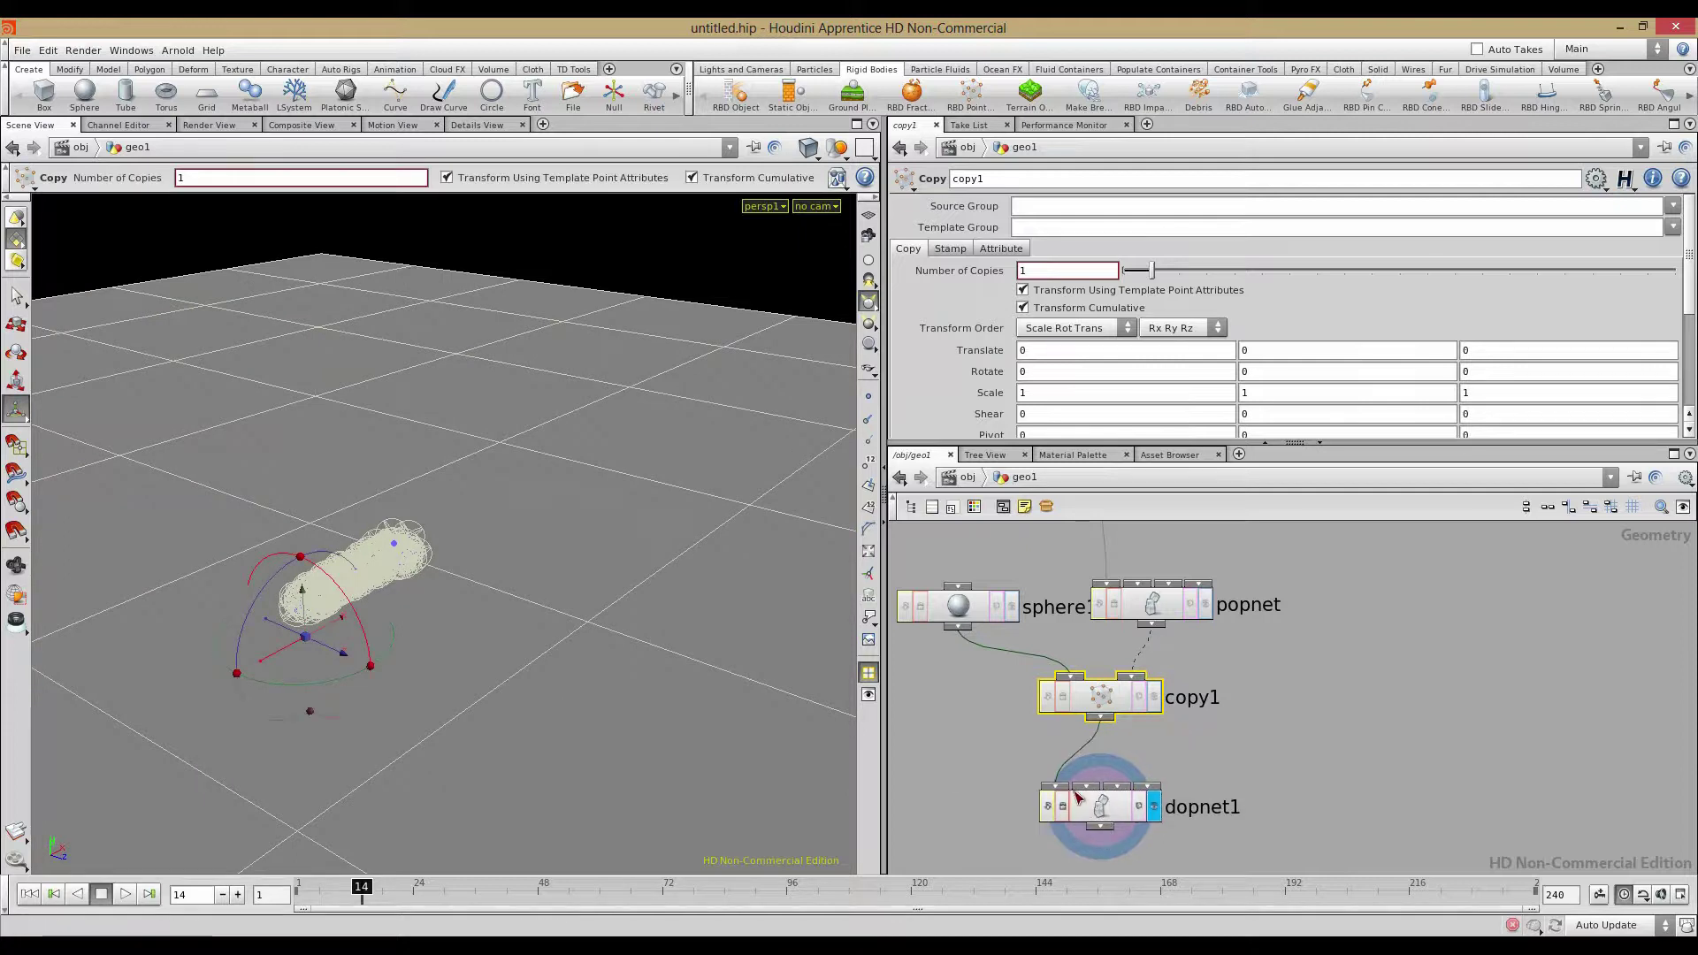
# Play the simulation to watch the copied spheres meet the ground plane, and return to frame 1
pyautogui.click(125, 894)
pyautogui.keyDown('alt'); pyautogui.moveTo(523, 698); pyautogui.dragTo(653, 633); pyautogui.keyUp('alt')
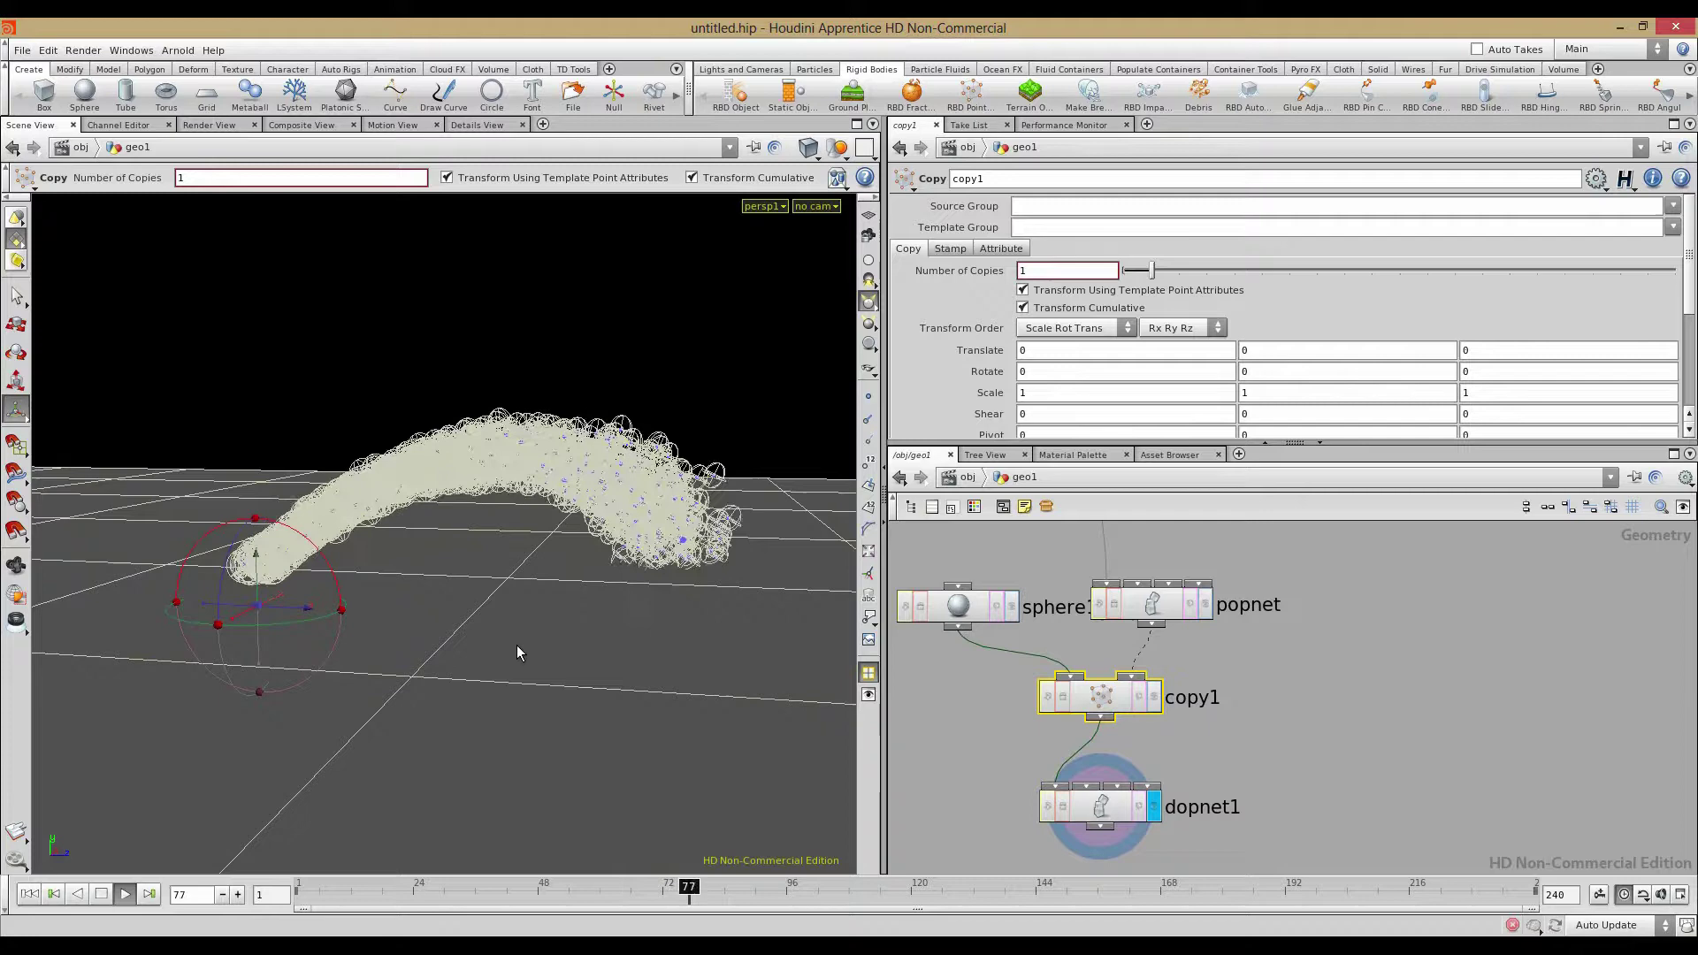
pyautogui.press('Escape')
pyautogui.moveTo(559, 645); pyautogui.dragTo(641, 646)
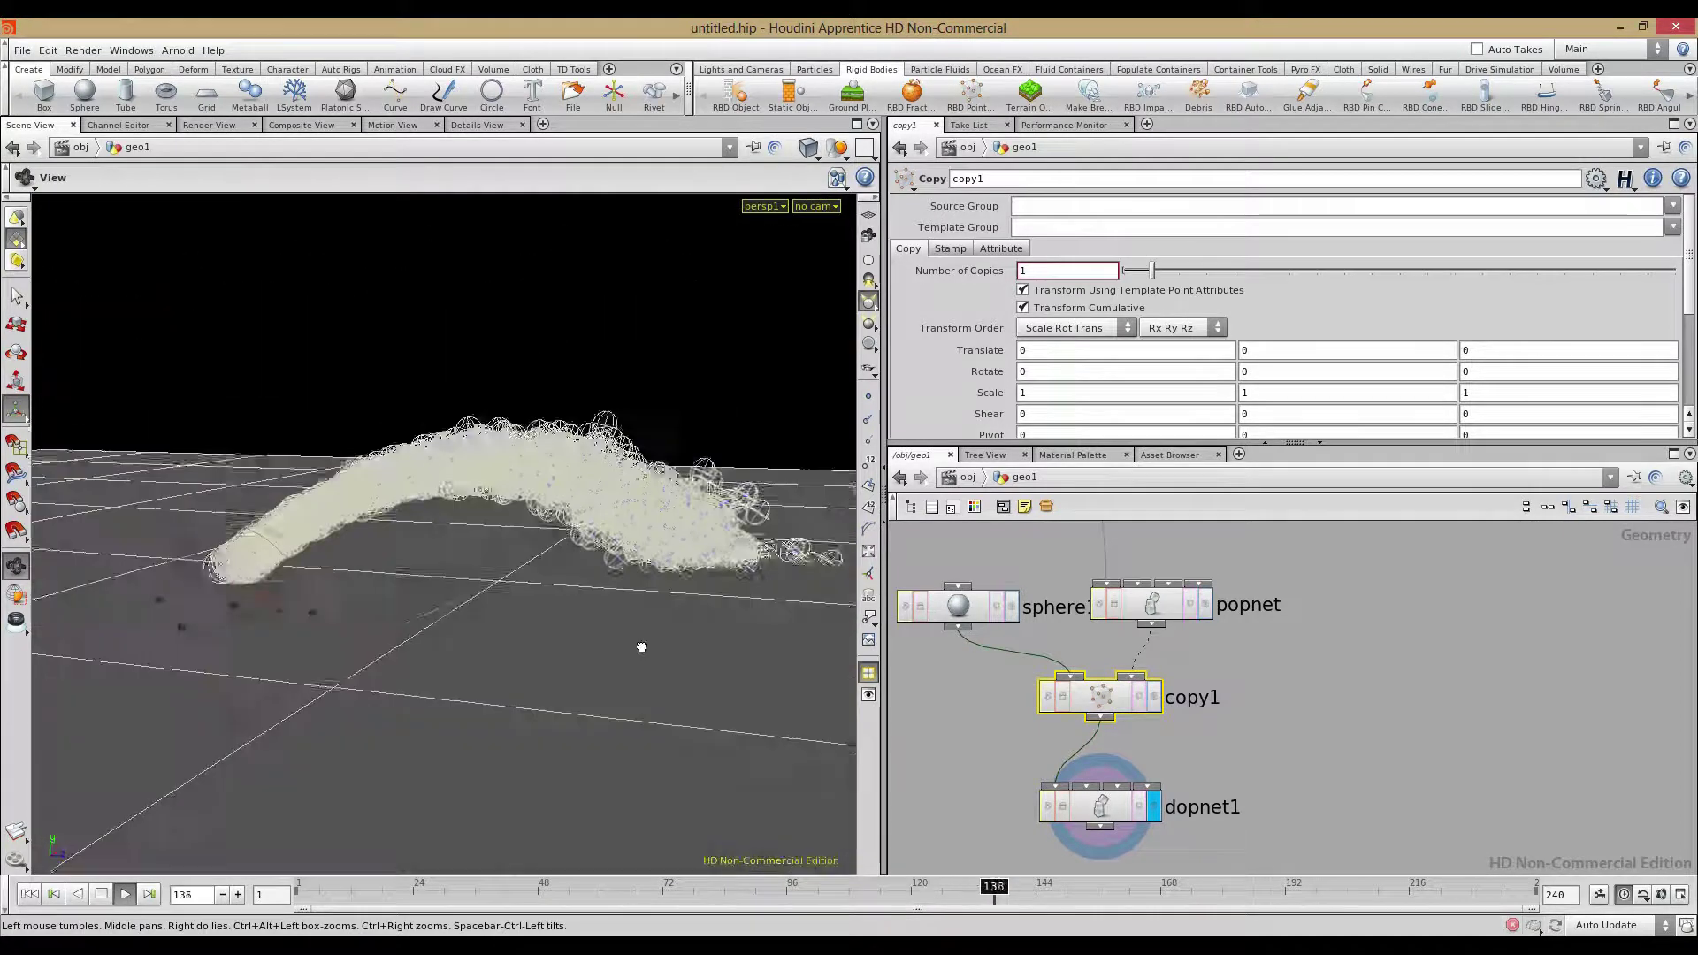
pyautogui.click(29, 896)
# Undo the dopnet1 setup and node rearrangement back to restoring the cut ground plane nodes in popnet
pyautogui.hotkey('ctrl', 'z')
pyautogui.hotkey('ctrl', 'z')
pyautogui.hotkey('ctrl', 'z')
pyautogui.hotkey('ctrl', 'z')
pyautogui.hotkey('ctrl', 'z')
pyautogui.hotkey('ctrl', 'z')
pyautogui.hotkey('ctrl', 'z')
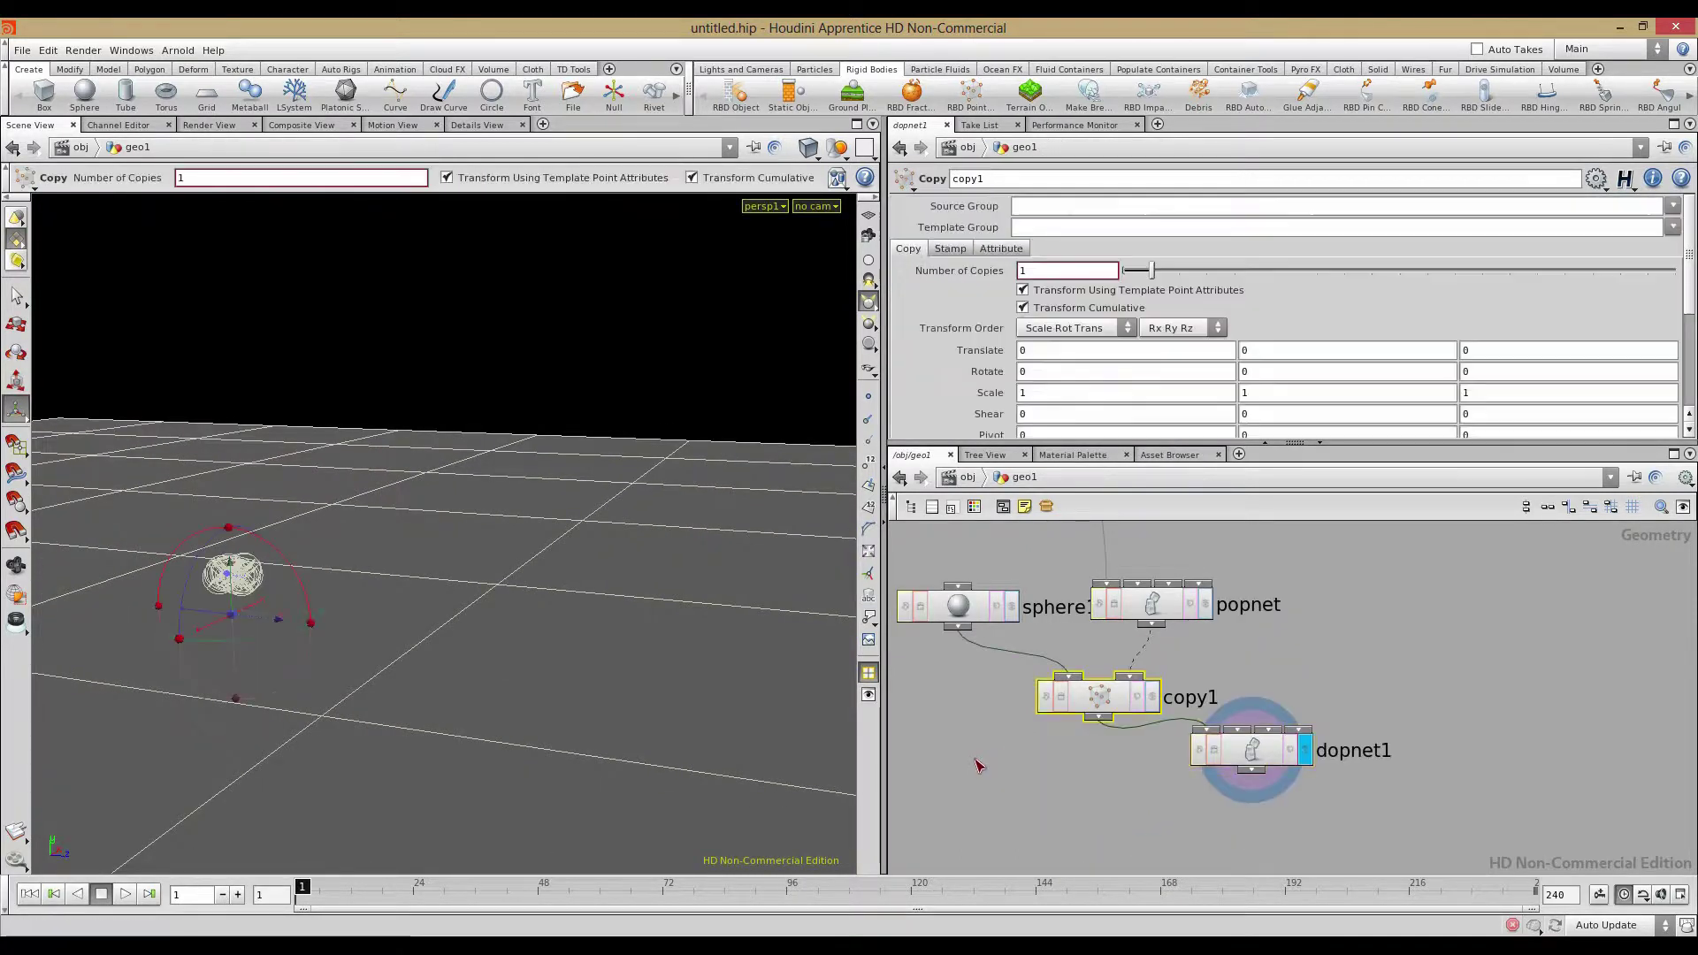
pyautogui.hotkey('ctrl', 'z')
pyautogui.hotkey('ctrl', 'z')
pyautogui.hotkey('ctrl', 'z')
pyautogui.hotkey('ctrl', 'z')
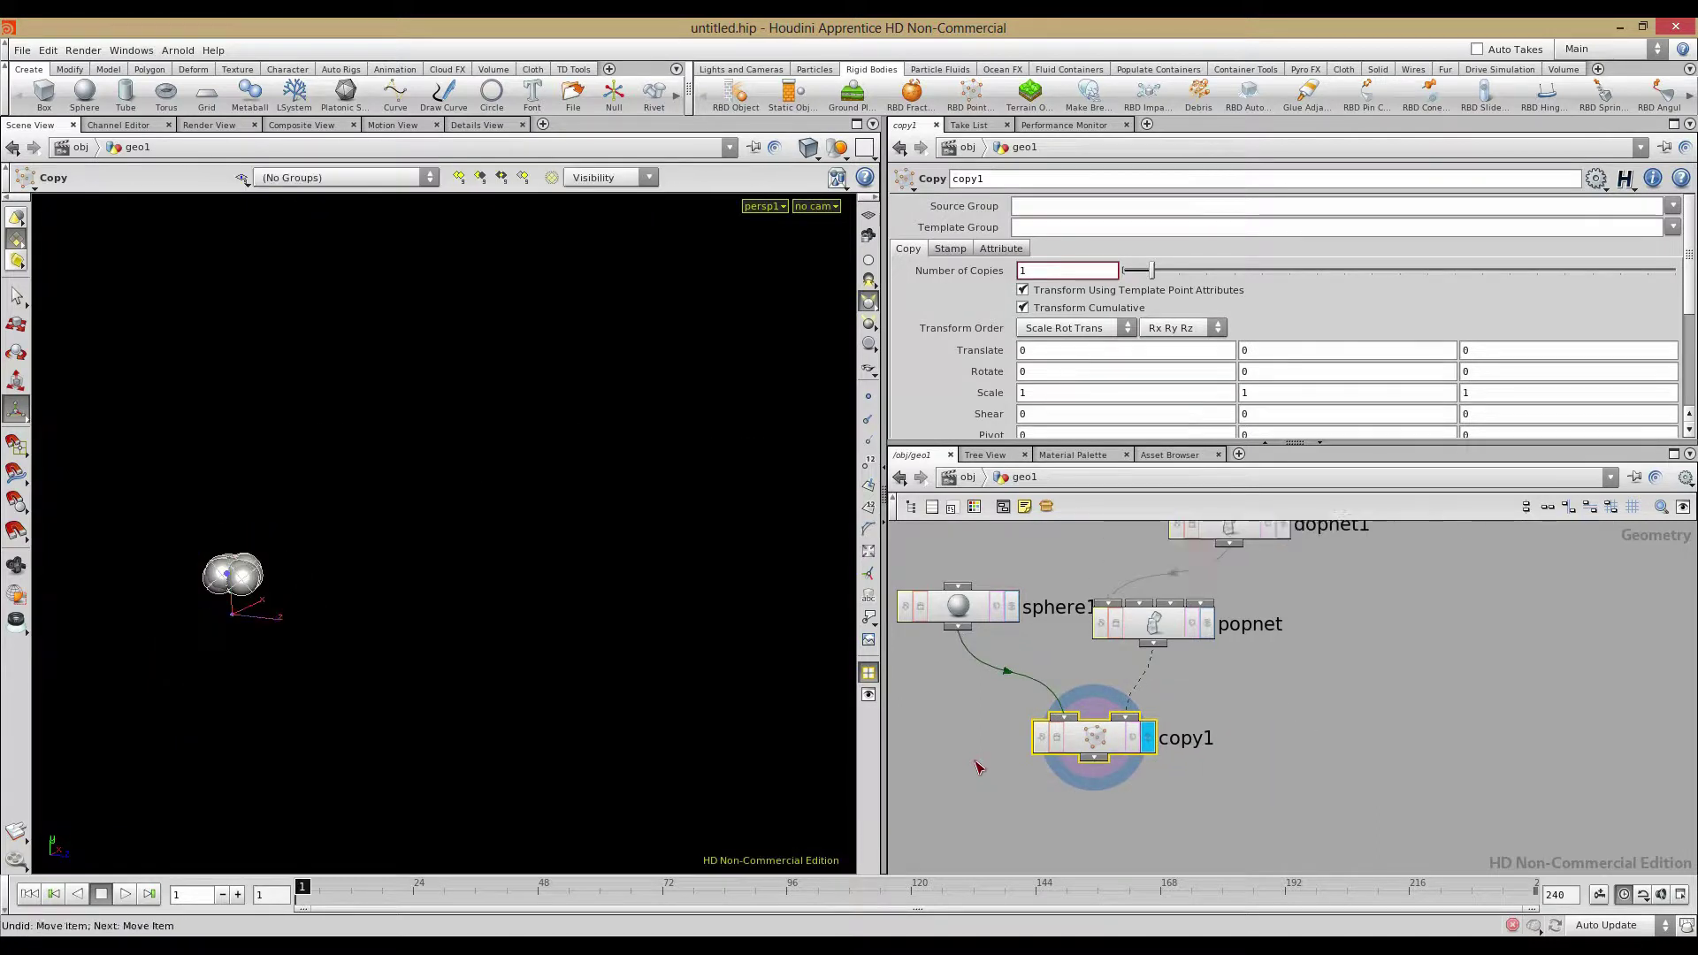
pyautogui.hotkey('ctrl', 'z')
pyautogui.hotkey('ctrl', 'z')
pyautogui.hotkey('ctrl', 'z')
pyautogui.hotkey('ctrl', 'z')
pyautogui.hotkey('ctrl', 'z')
pyautogui.hotkey('ctrl', 'z')
pyautogui.hotkey('ctrl', 'z')
pyautogui.hotkey('ctrl', 'z')
pyautogui.hotkey('ctrl', 'z')
pyautogui.hotkey('ctrl', 'z')
pyautogui.hotkey('ctrl', 'z')
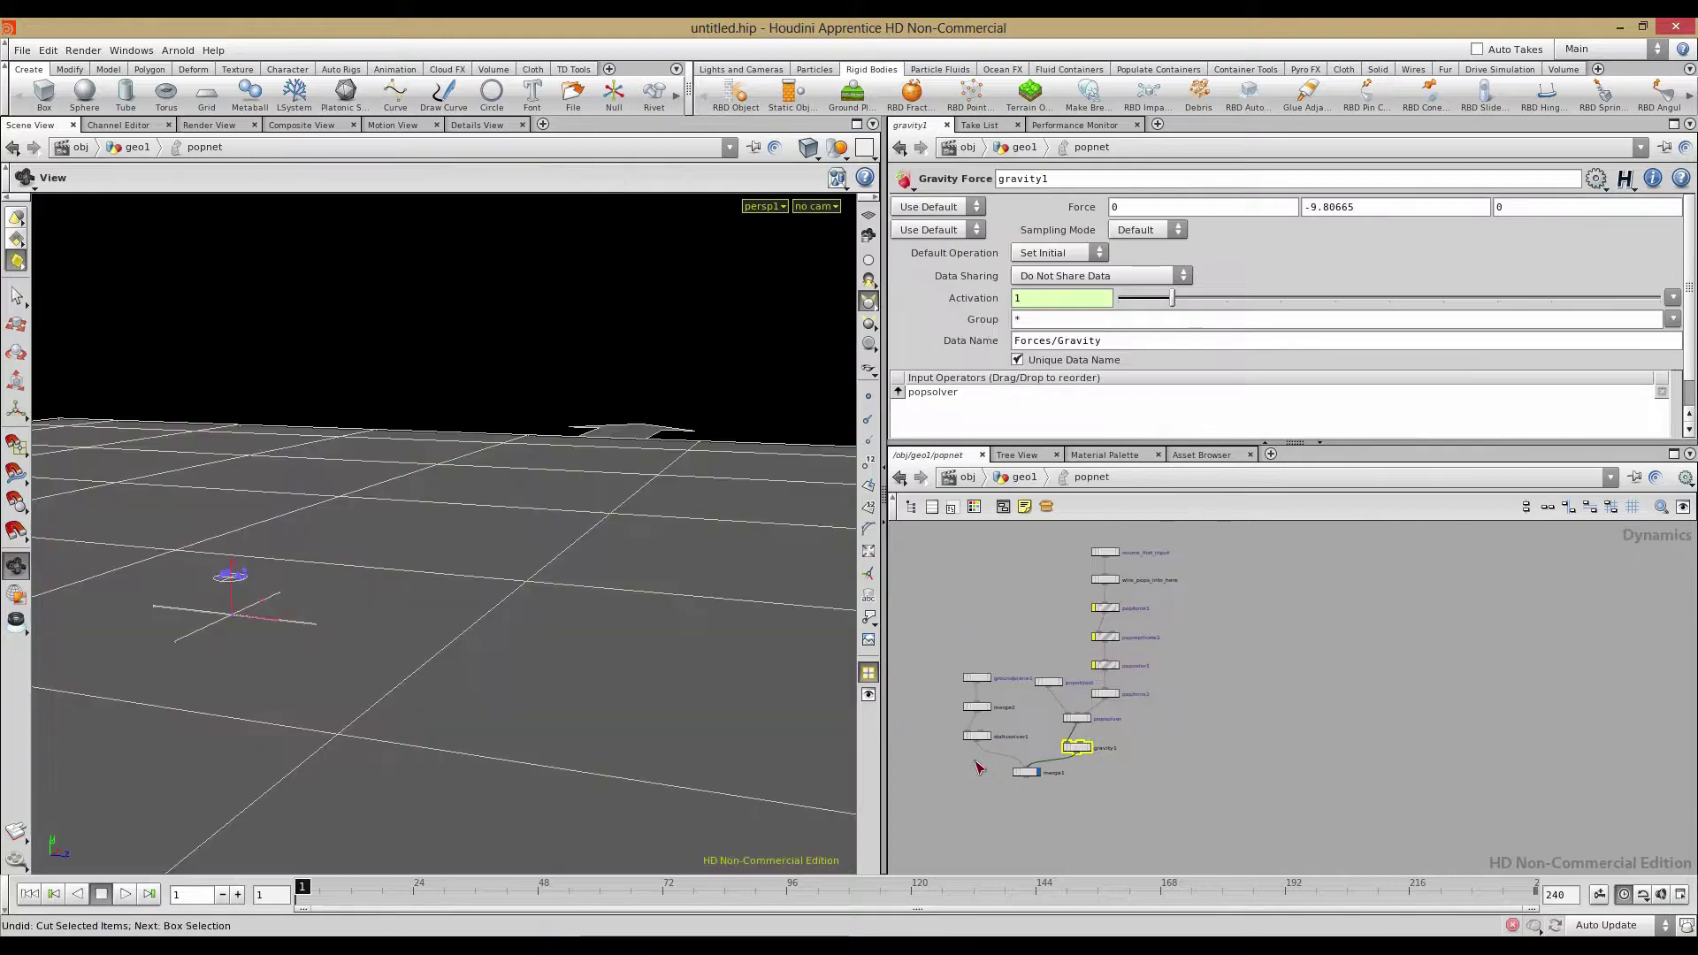
# Return to the geo1 level and space the sphere1 and popnet nodes apart above copy1
pyautogui.click(971, 802)
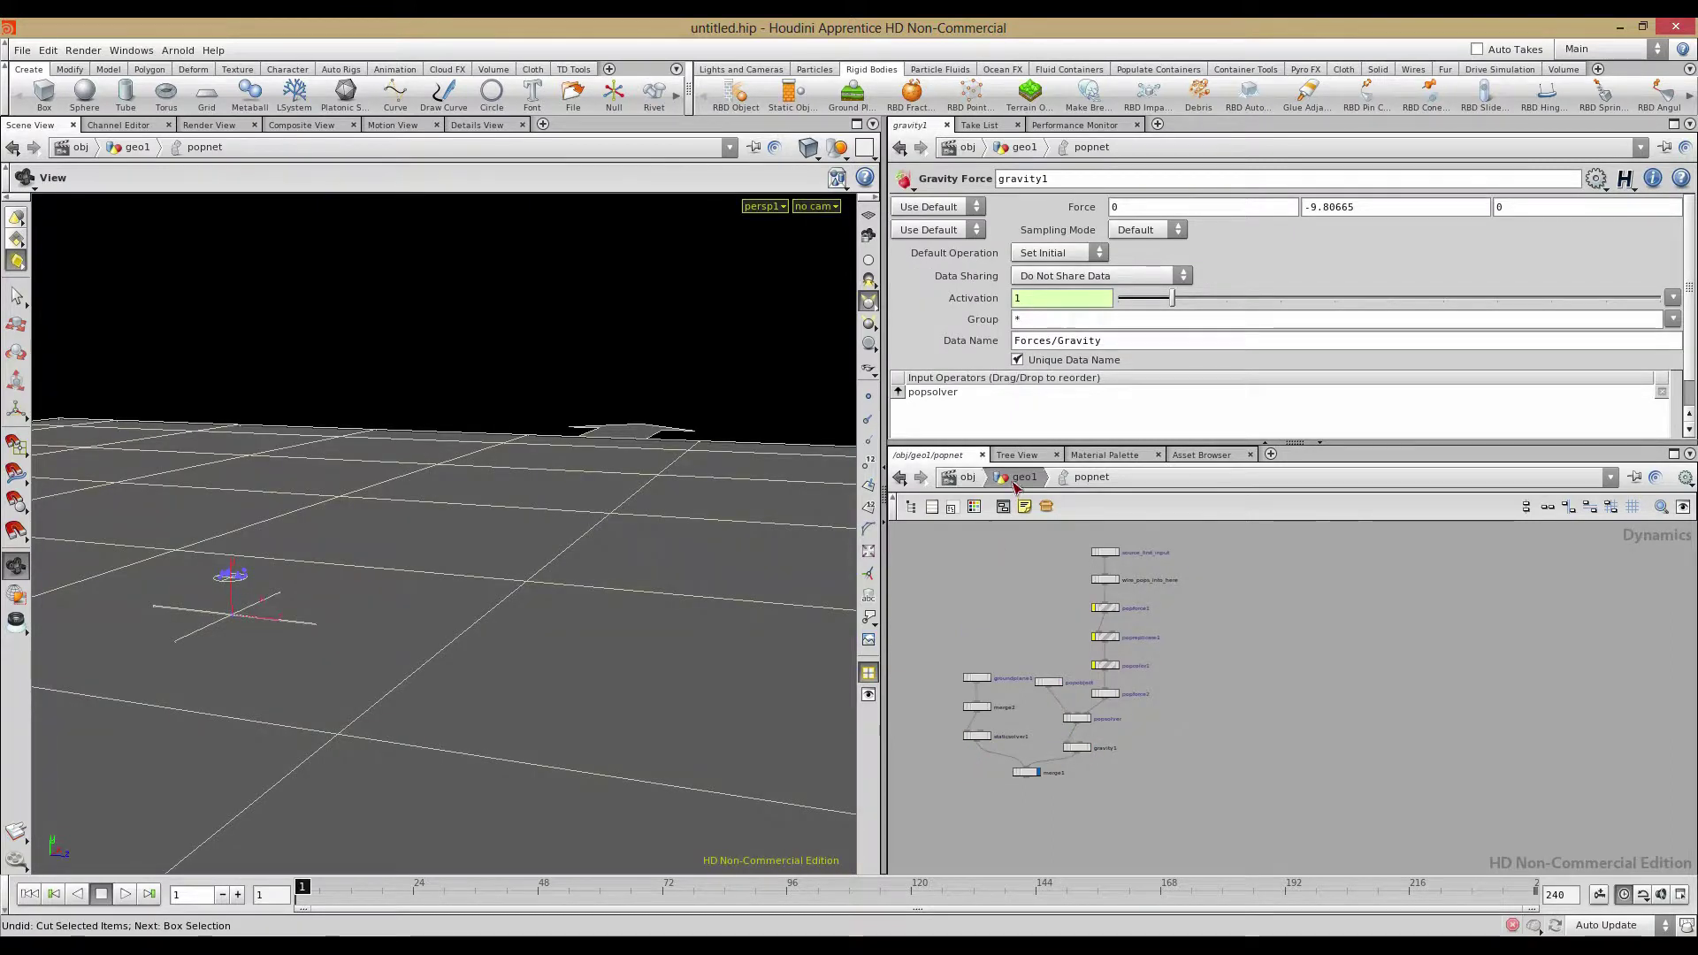
pyautogui.click(1014, 487)
pyautogui.moveTo(555, 691); pyautogui.dragTo(551, 696)
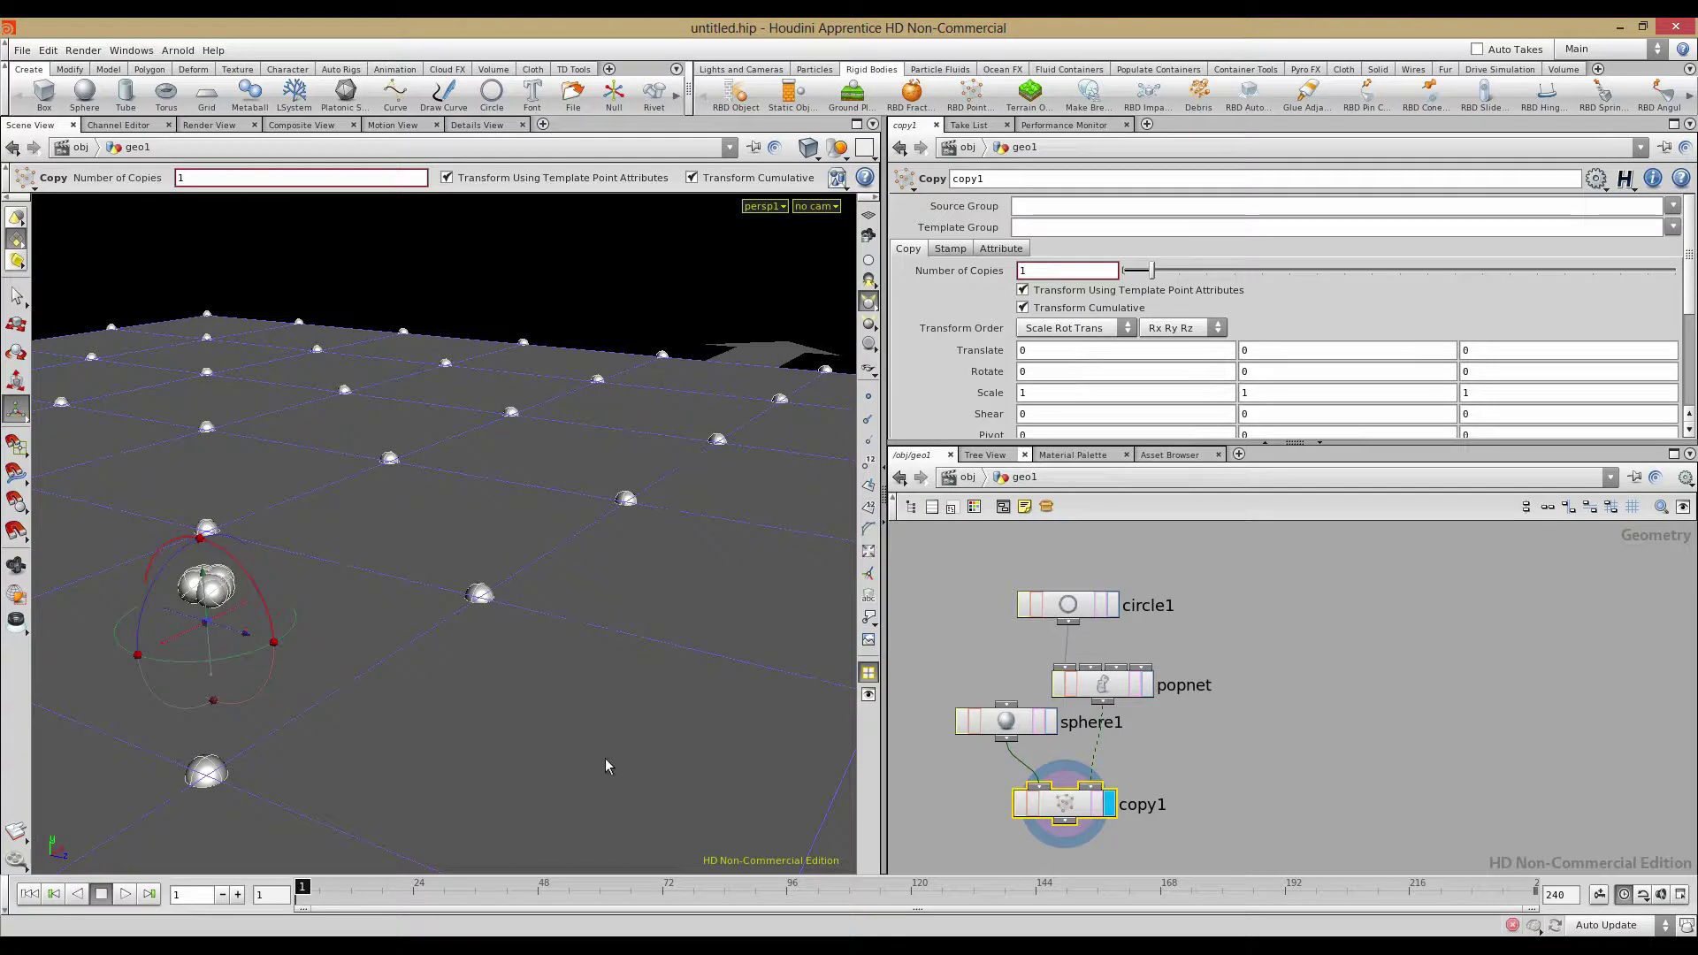
pyautogui.moveTo(1012, 723); pyautogui.dragTo(951, 682)
pyautogui.moveTo(1097, 692); pyautogui.dragTo(1100, 712)
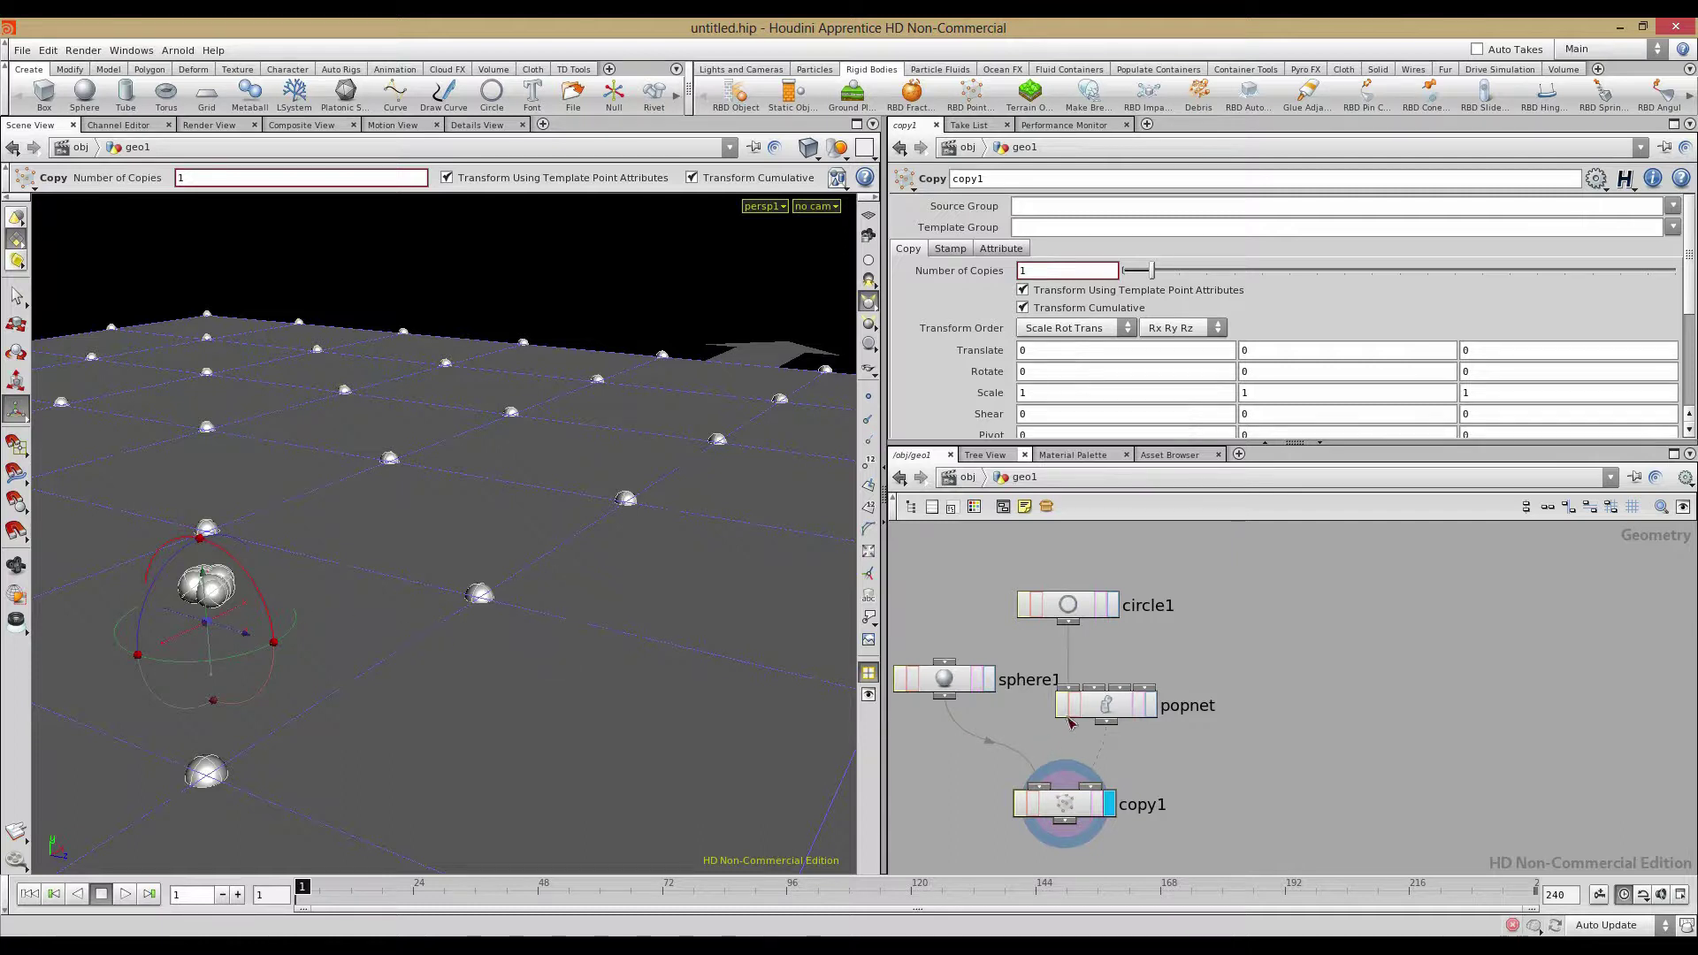
# Check the source_first_input settings inside popnet, and view the spheres copied onto the ground plane points at the geo1 level
pyautogui.doubleClick(1106, 708)
pyautogui.scroll(5, 1167, 721)
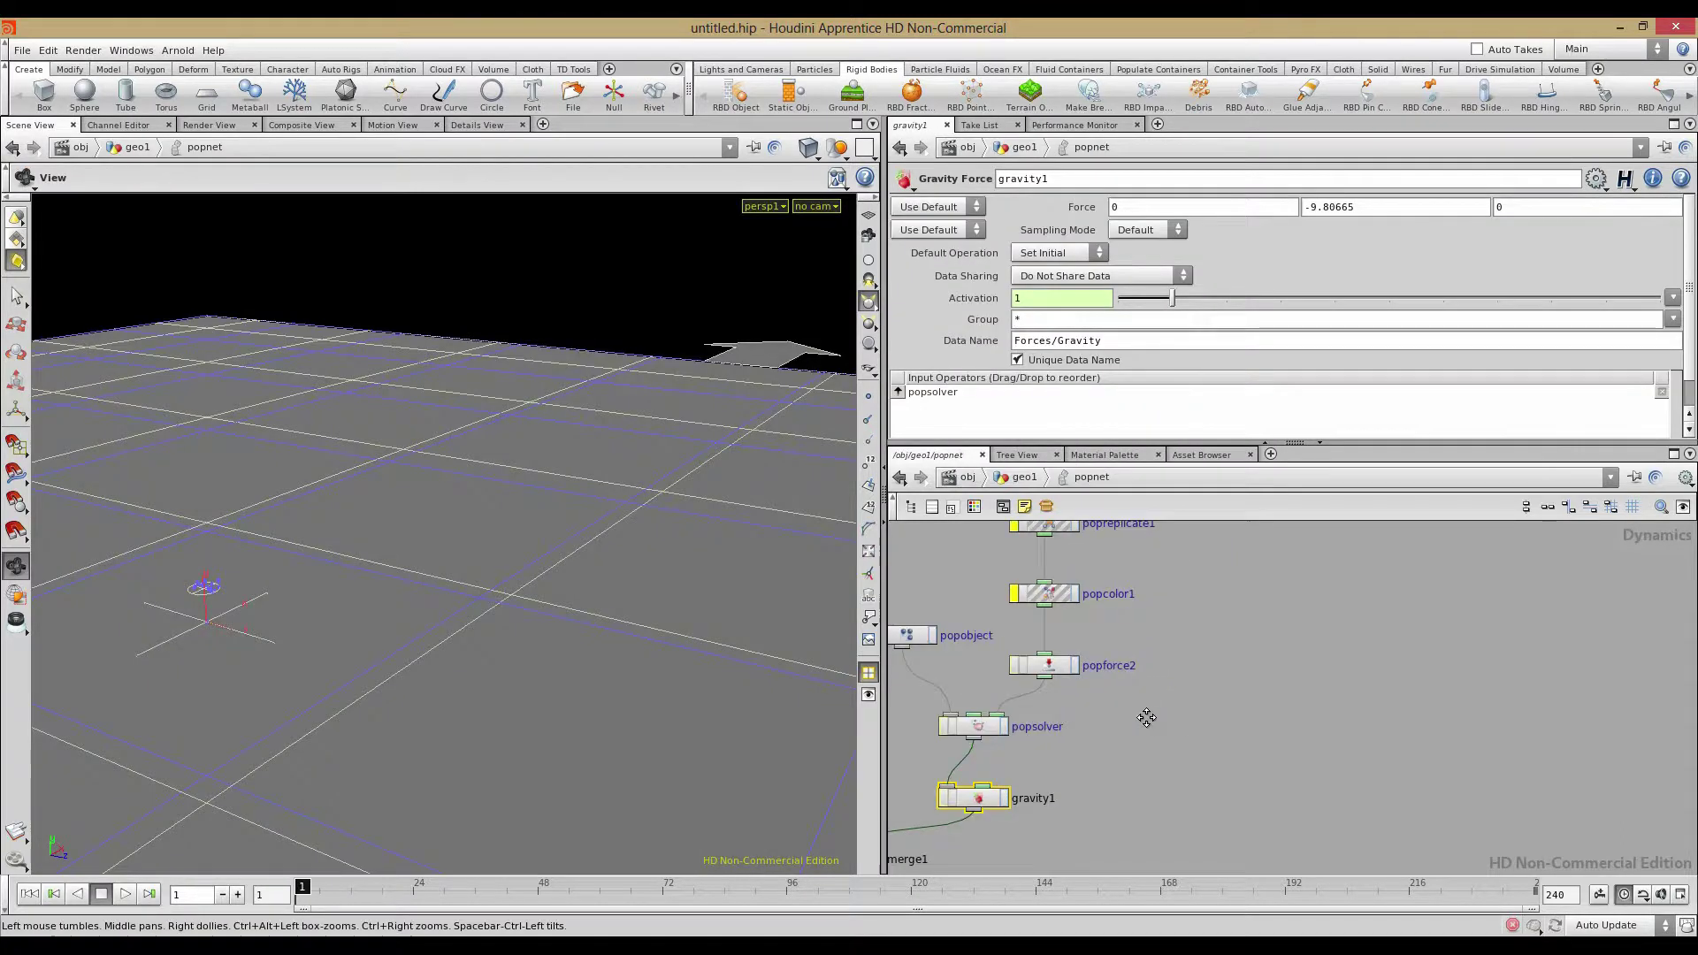
pyautogui.moveTo(1049, 636); pyautogui.dragTo(1023, 814, button='middle')
pyautogui.click(1086, 658)
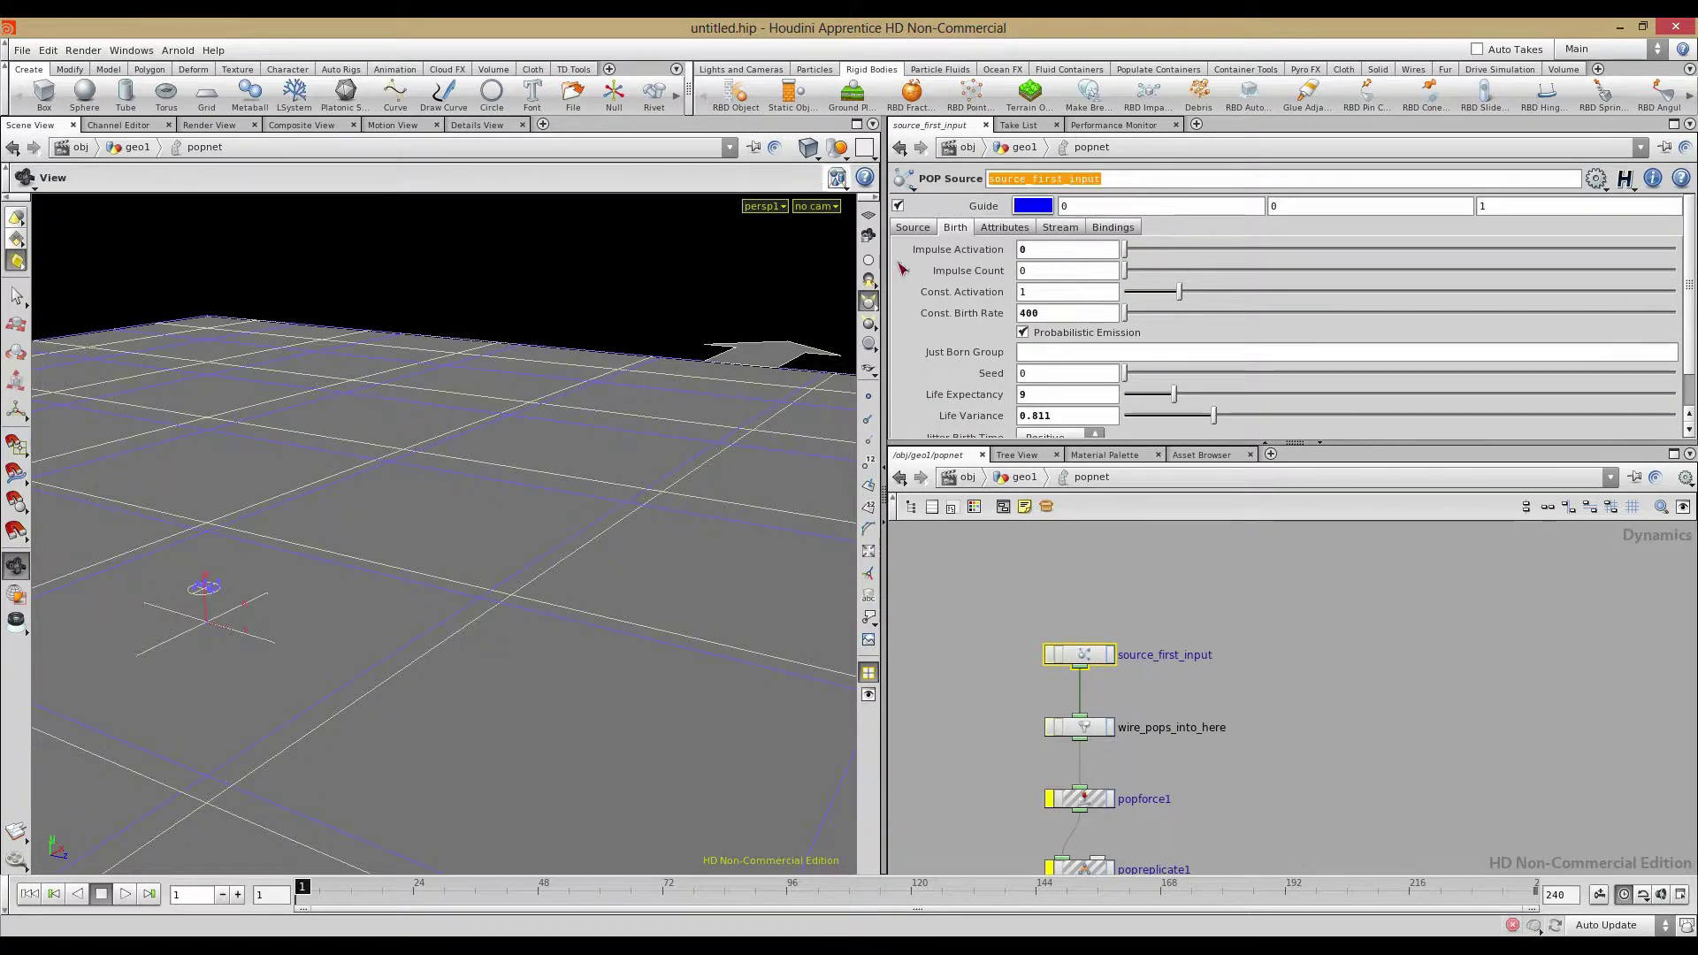
pyautogui.click(1023, 482)
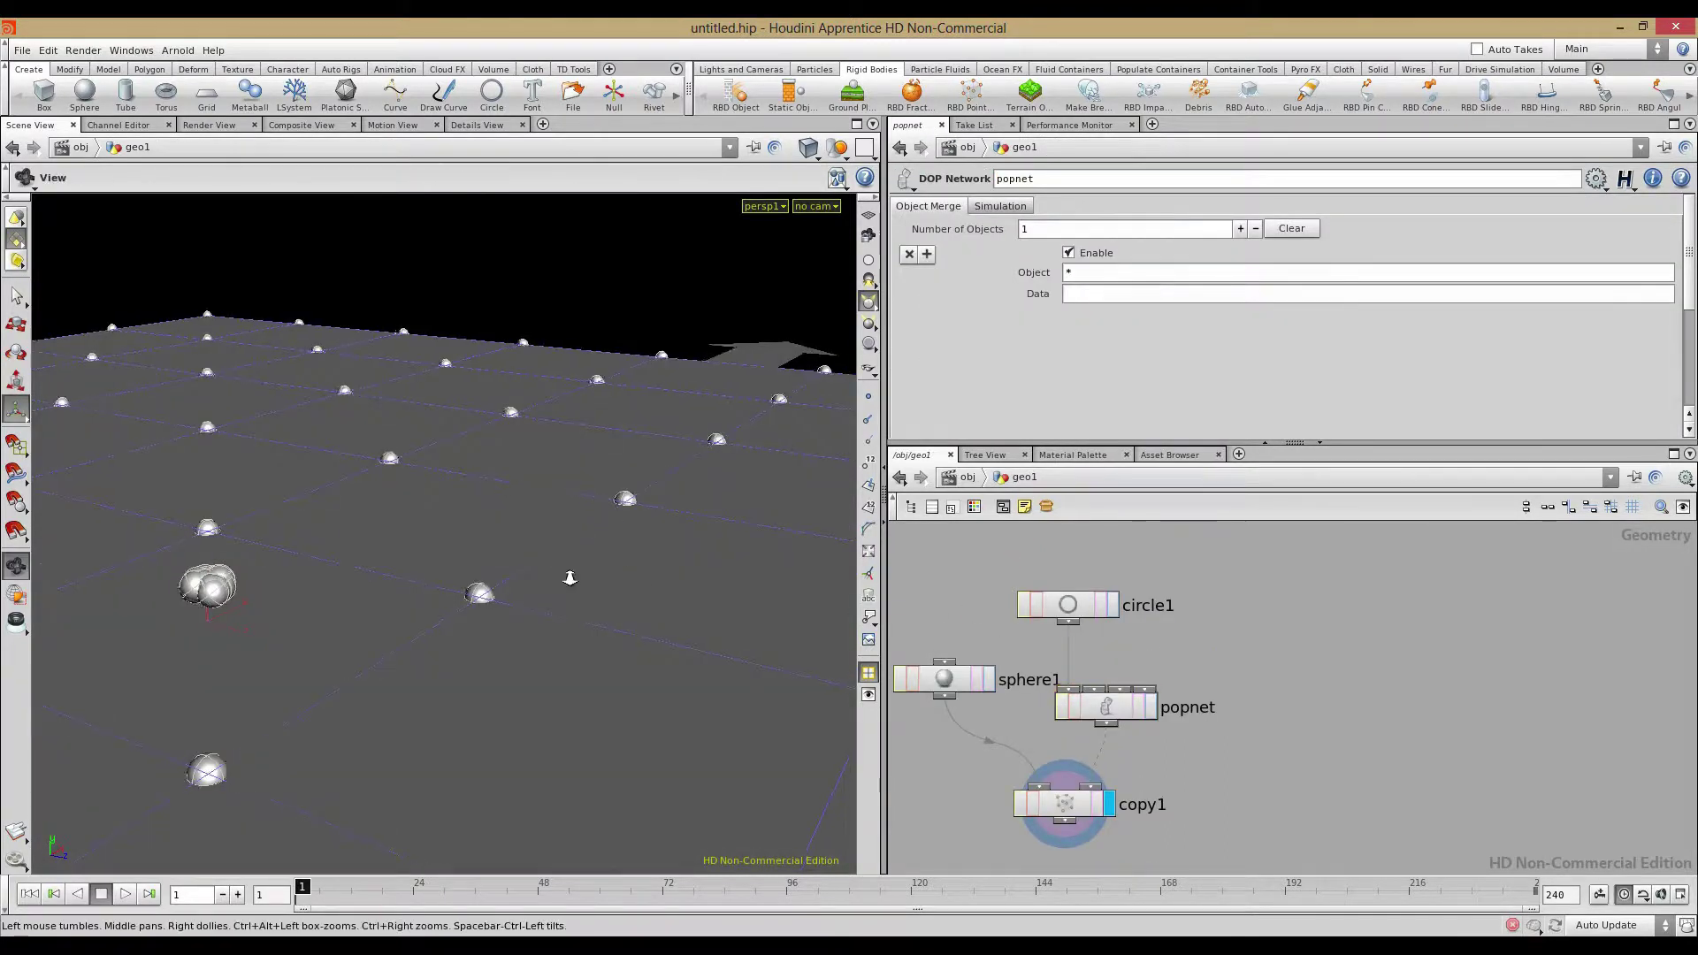
pyautogui.keyDown('alt'); pyautogui.moveTo(280, 621); pyautogui.dragTo(331, 602, button='middle'); pyautogui.keyUp('alt')
pyautogui.keyDown('alt'); pyautogui.moveTo(248, 604); pyautogui.dragTo(811, 777, button='right'); pyautogui.keyUp('alt')
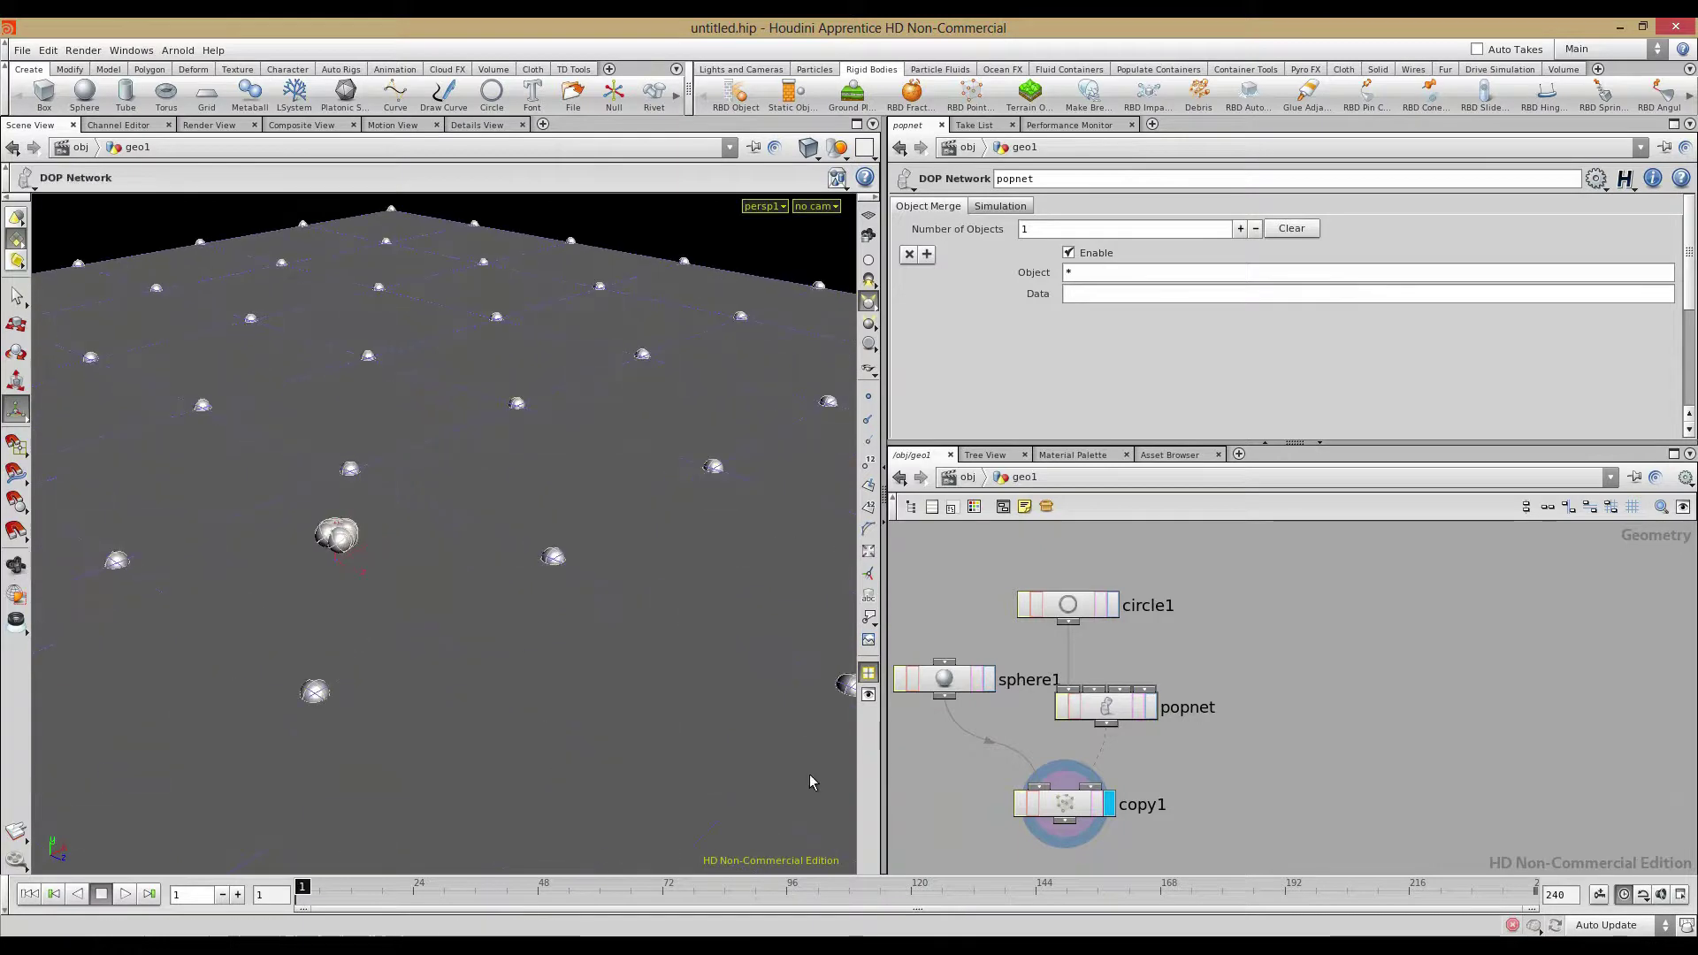
# Set copy1's template group to stream_source_first_input and play the simulation to frame 81
pyautogui.click(1065, 807)
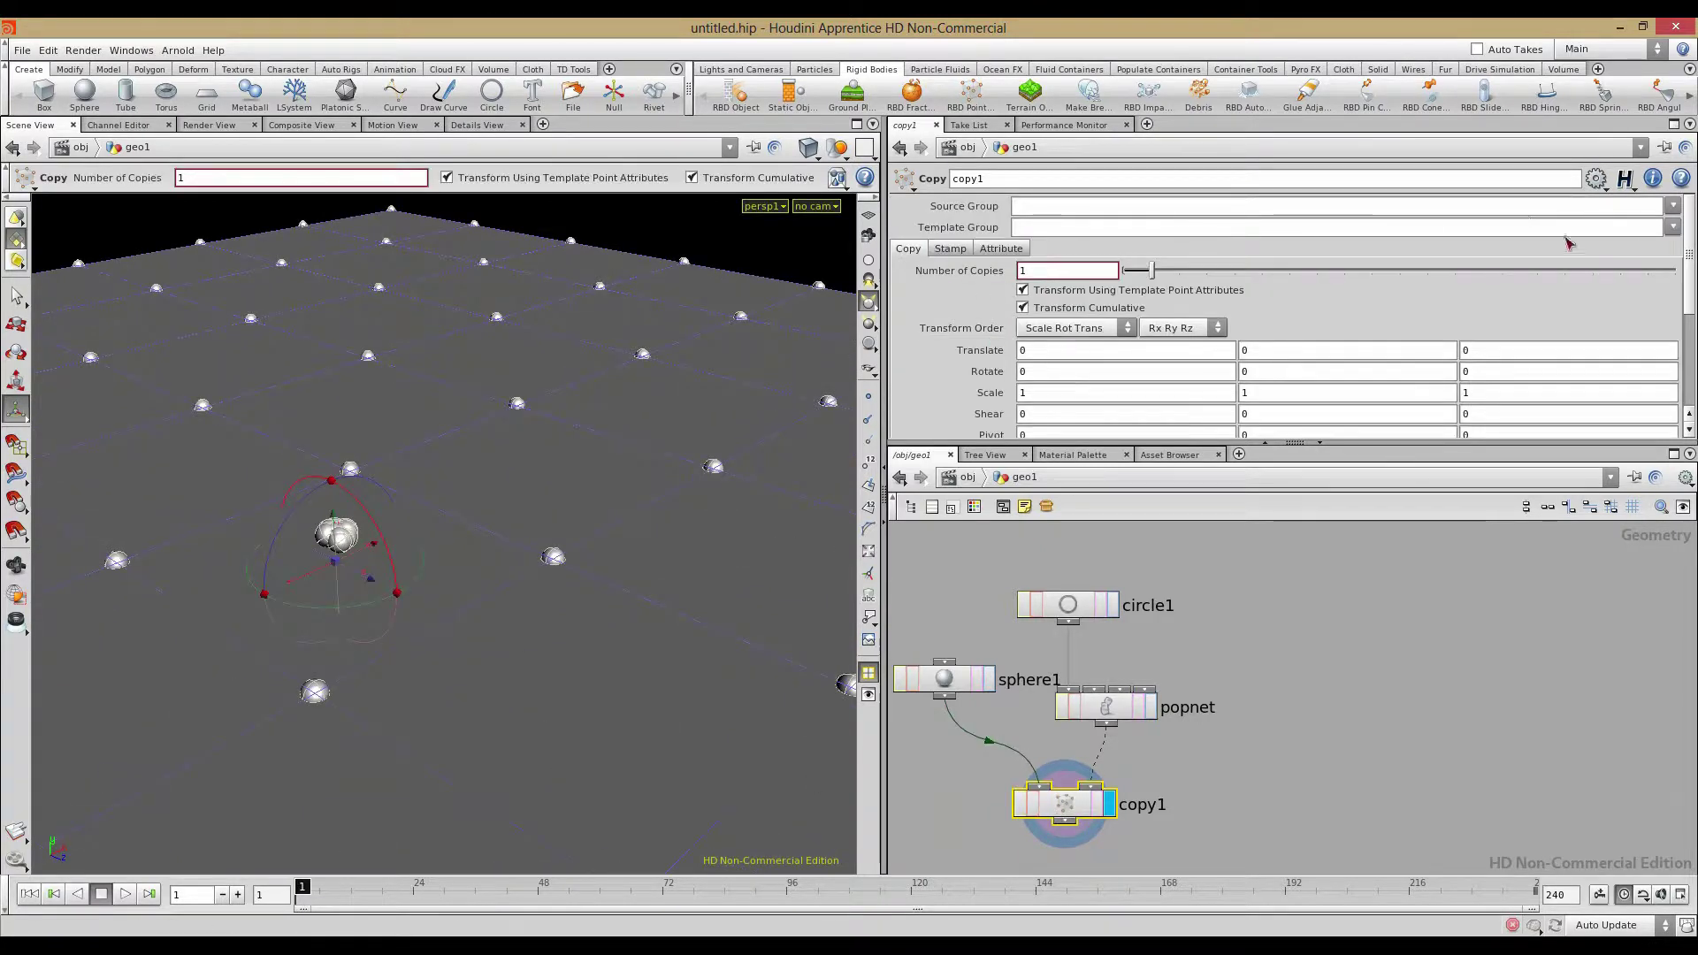
pyautogui.click(1675, 228)
pyautogui.click(1666, 248)
pyautogui.keyDown('alt'); pyautogui.moveTo(469, 522); pyautogui.dragTo(265, 681, button='right'); pyautogui.keyUp('alt')
pyautogui.keyDown('alt'); pyautogui.moveTo(266, 681); pyautogui.dragTo(123, 832); pyautogui.keyUp('alt')
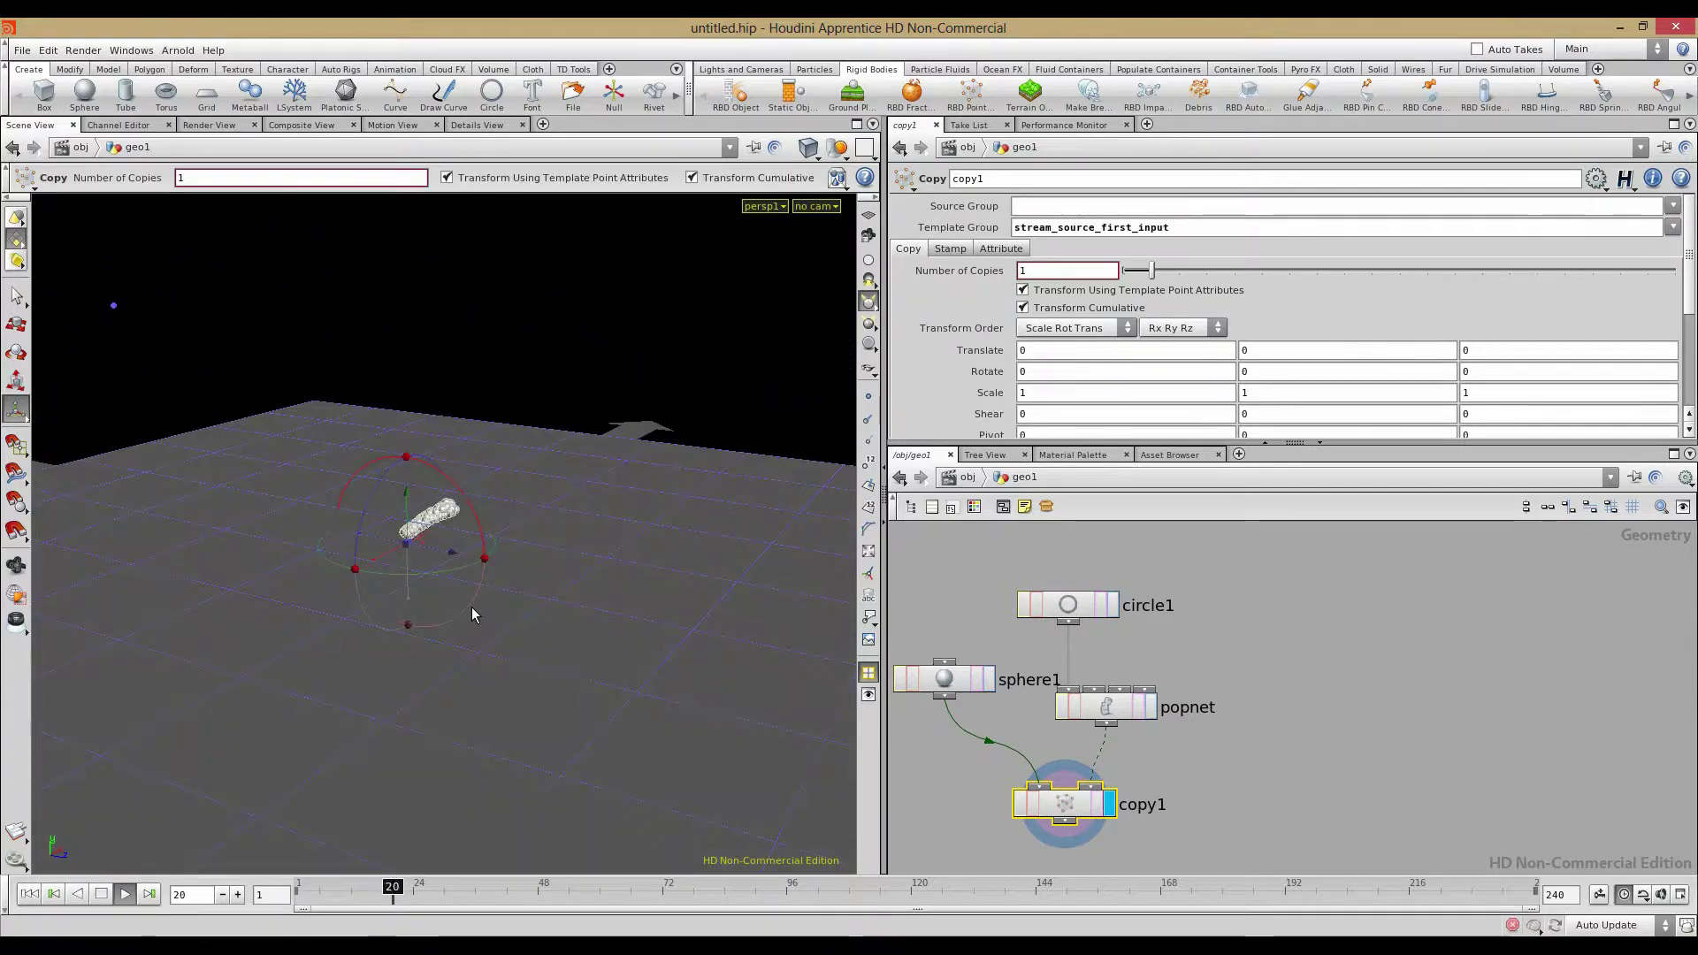
pyautogui.keyDown('alt'); pyautogui.moveTo(483, 598); pyautogui.dragTo(516, 701); pyautogui.keyUp('alt')
pyautogui.keyDown('alt'); pyautogui.moveTo(405, 583); pyautogui.dragTo(465, 608); pyautogui.keyUp('alt')
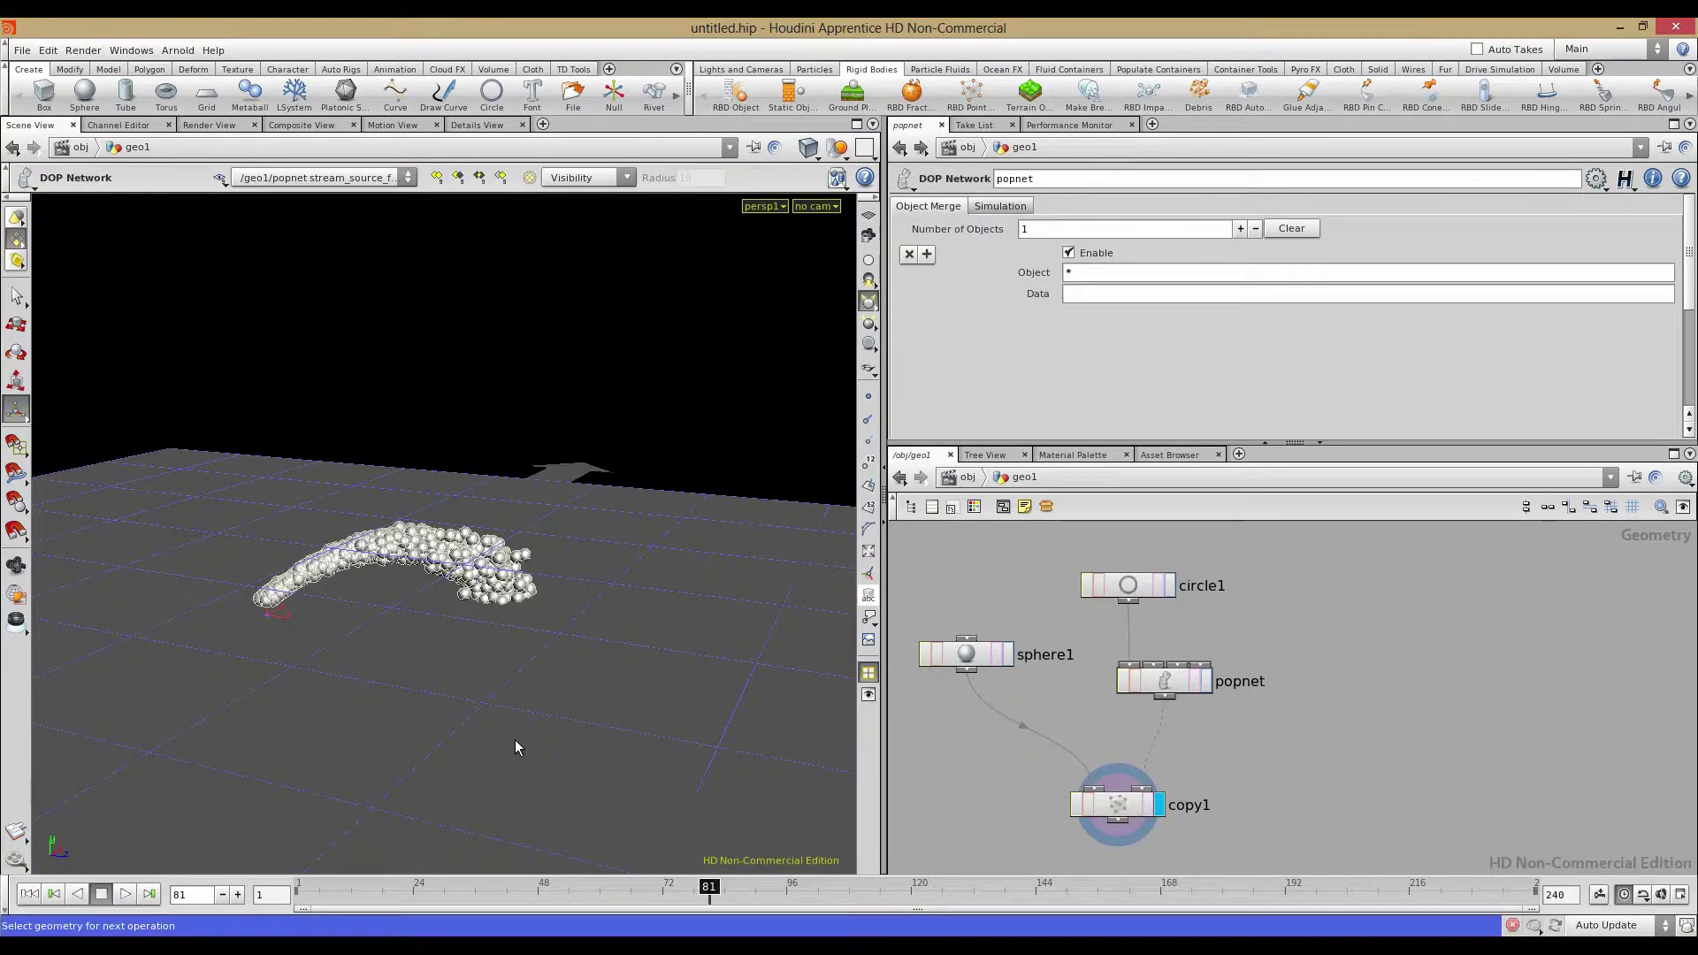
# Examine at close range how the copied spheres overlap each other in the particle stream at frame 81
pyautogui.keyDown('alt'); pyautogui.moveTo(396, 577); pyautogui.dragTo(239, 614); pyautogui.keyUp('alt')
pyautogui.keyDown('alt'); pyautogui.moveTo(238, 614); pyautogui.dragTo(646, 693, button='right'); pyautogui.keyUp('alt')
pyautogui.moveTo(647, 694); pyautogui.dragTo(496, 591)
pyautogui.keyDown('alt'); pyautogui.moveTo(340, 580); pyautogui.dragTo(425, 642, button='right'); pyautogui.keyUp('alt')
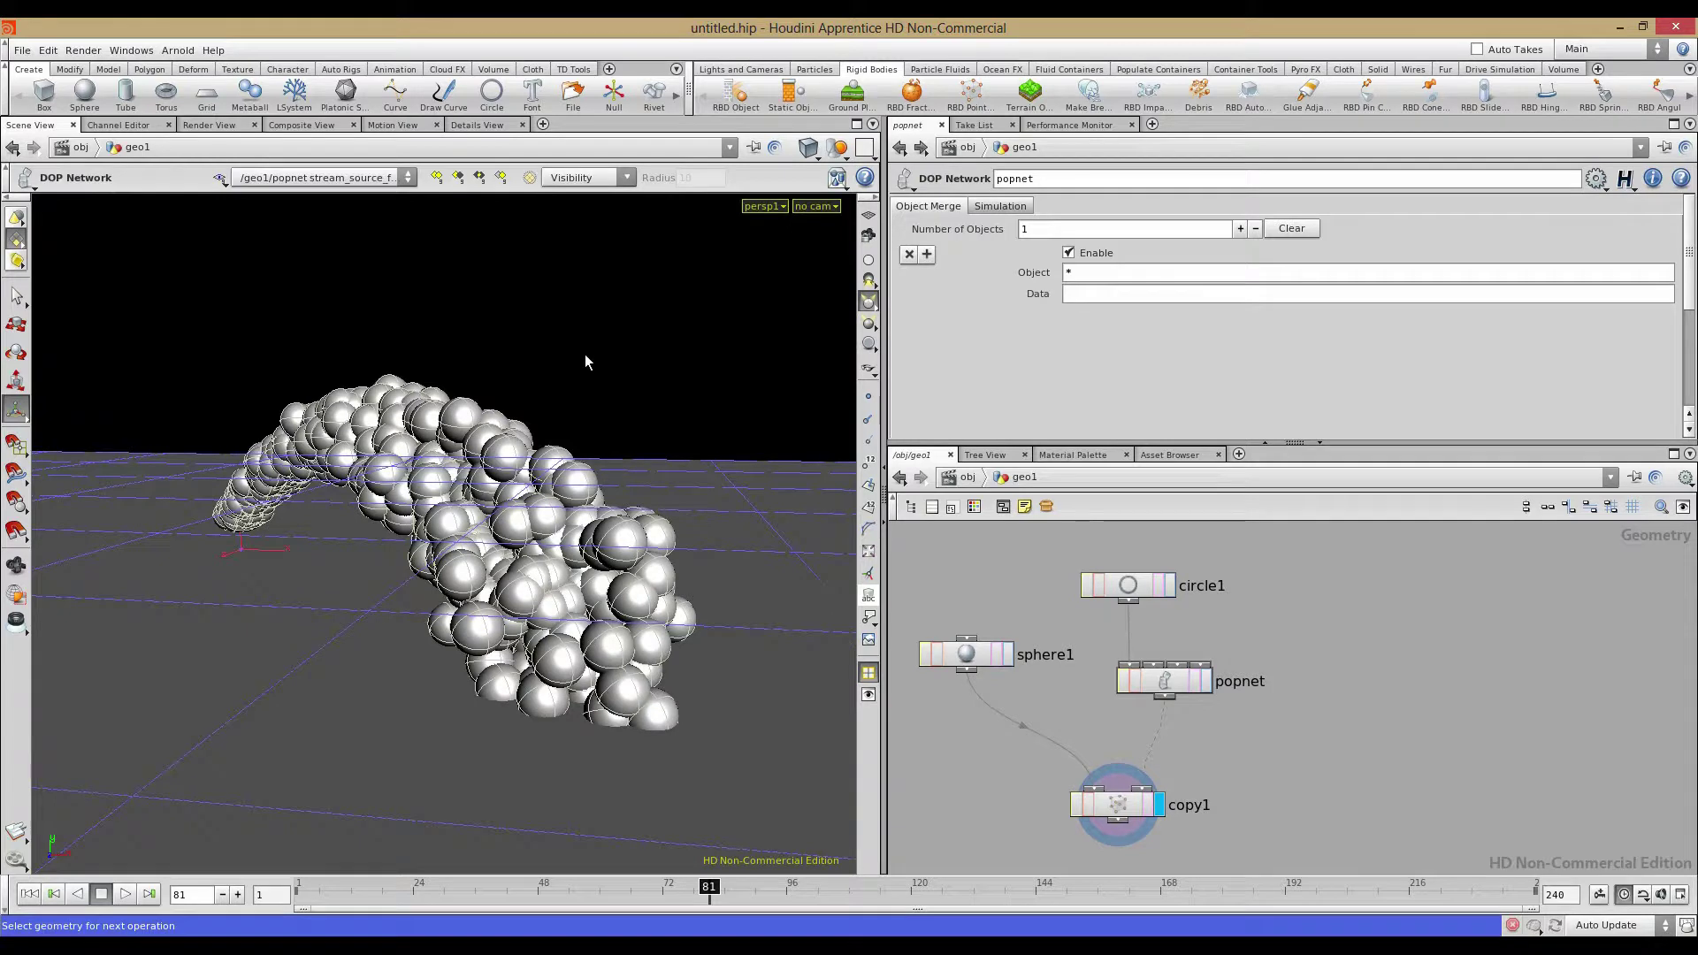
pyautogui.keyDown('alt'); pyautogui.moveTo(425, 483); pyautogui.dragTo(401, 559); pyautogui.keyUp('alt')
pyautogui.keyDown('alt'); pyautogui.moveTo(402, 559); pyautogui.dragTo(536, 615, button='right'); pyautogui.keyUp('alt')
pyautogui.keyDown('alt'); pyautogui.moveTo(536, 616); pyautogui.dragTo(469, 503); pyautogui.keyUp('alt')
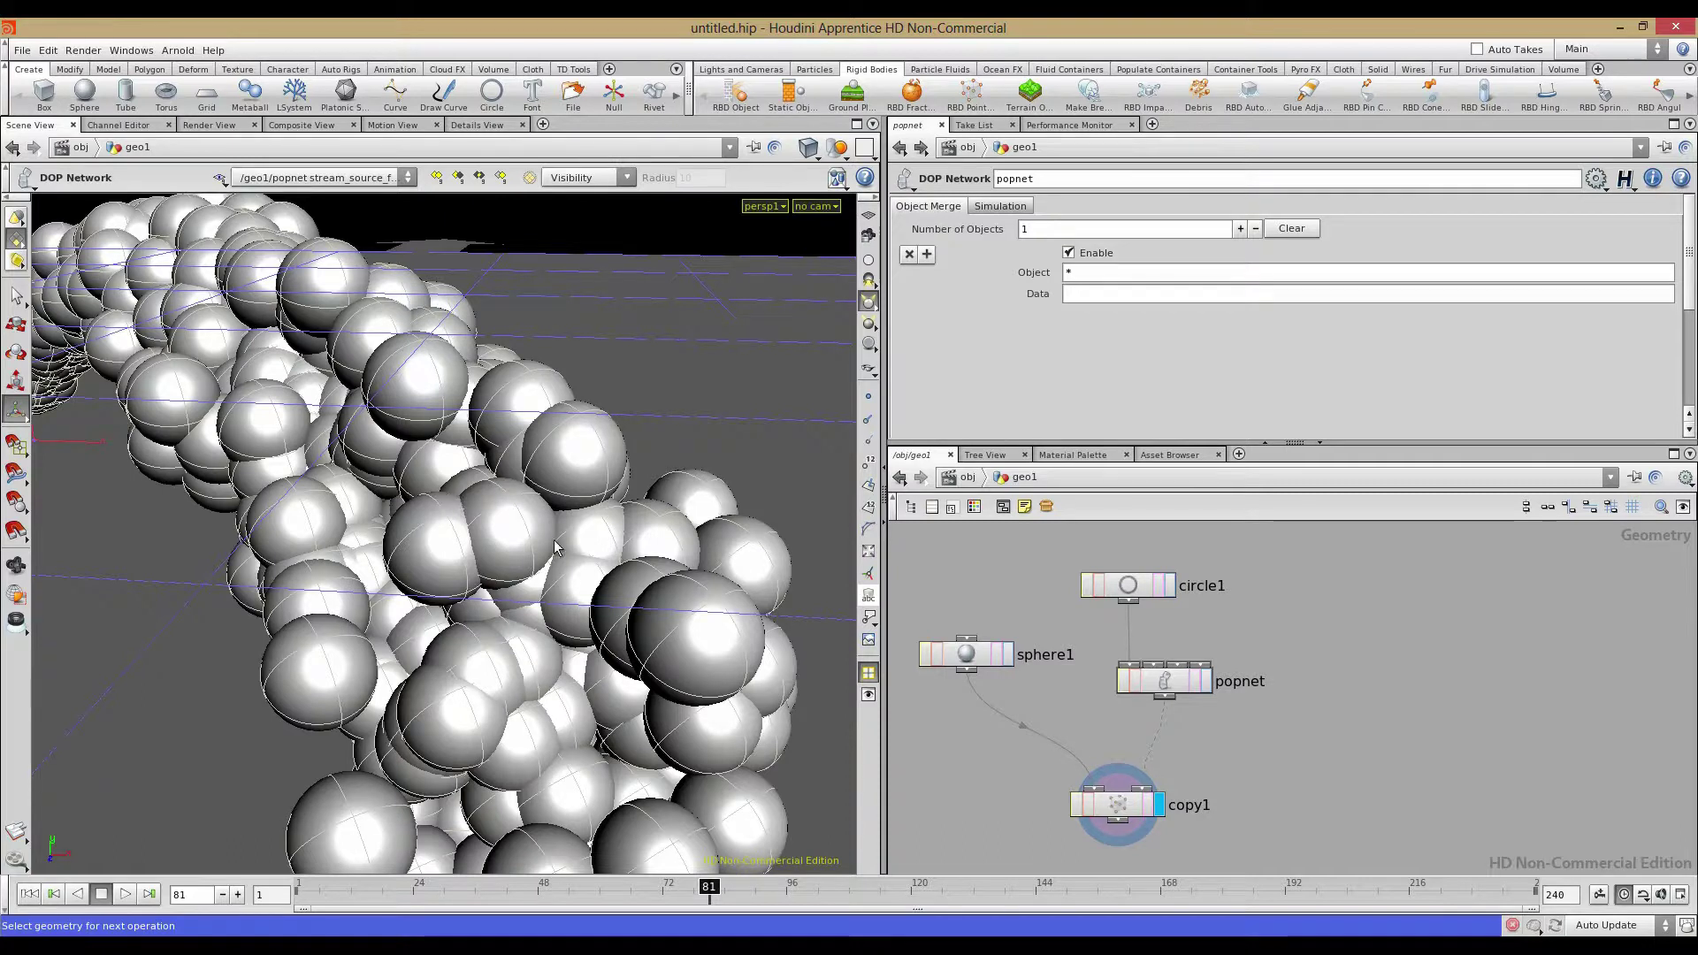
pyautogui.keyDown('alt'); pyautogui.moveTo(546, 524); pyautogui.dragTo(453, 491, button='right'); pyautogui.keyUp('alt')
pyautogui.keyDown('alt'); pyautogui.moveTo(453, 492); pyautogui.dragTo(455, 564); pyautogui.keyUp('alt')
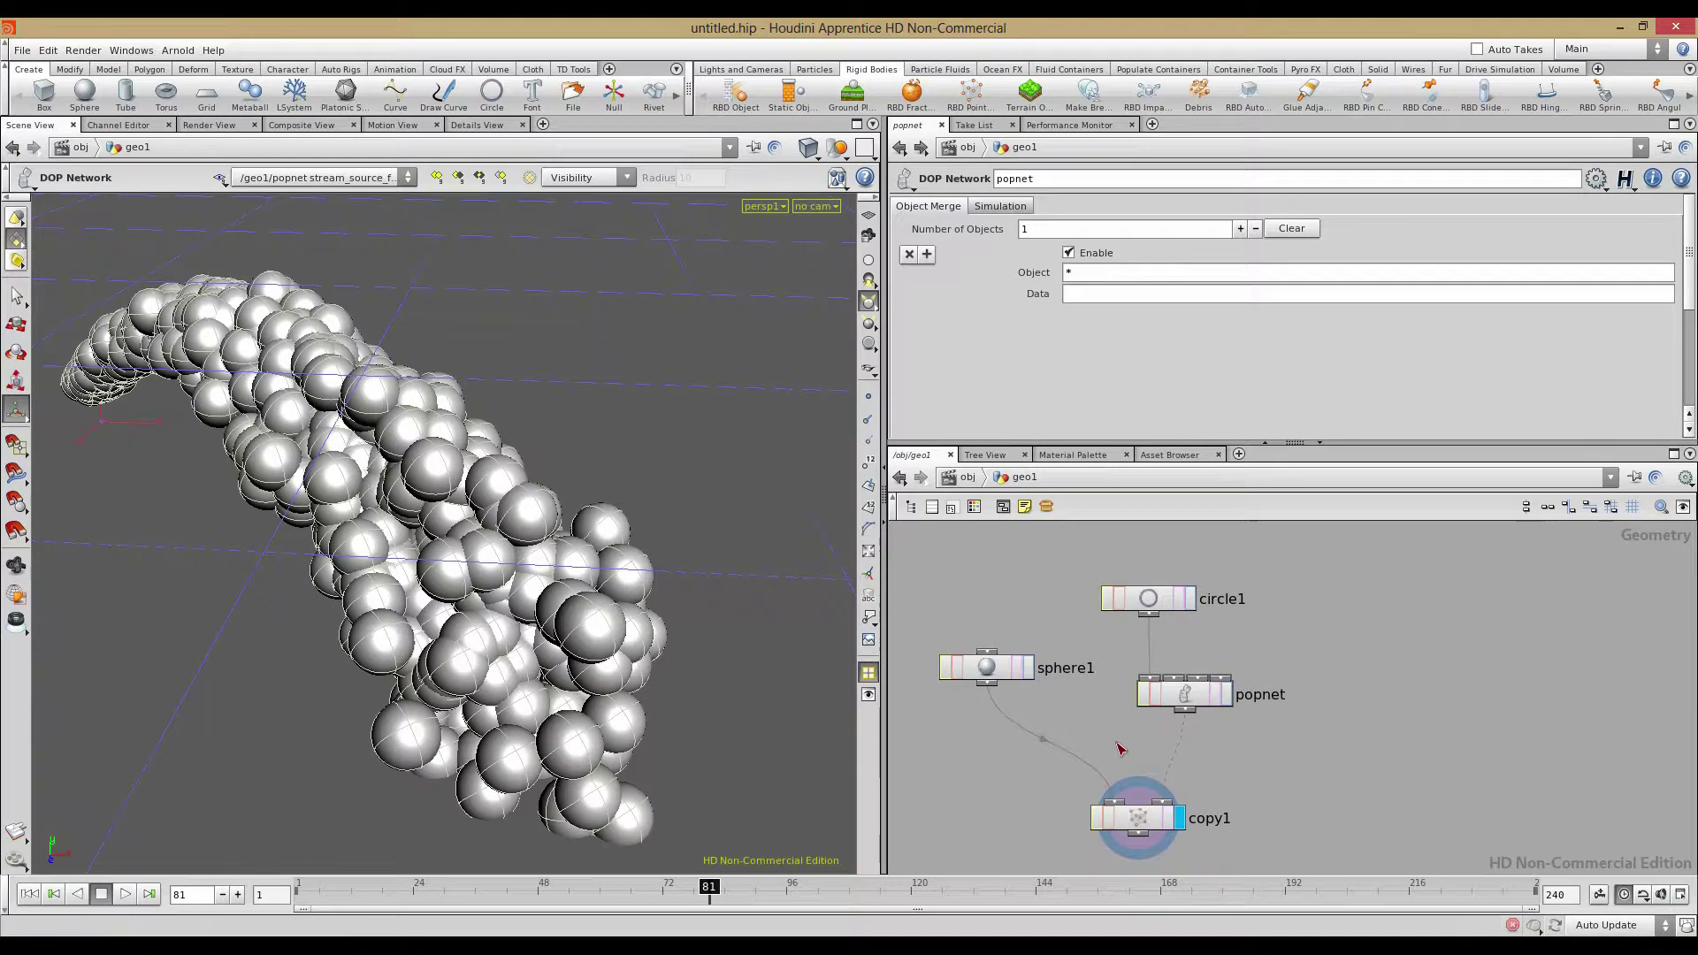
# Add a POP Interact node inside popnet and wire it between popforce2 and popsolver
pyautogui.click(1192, 699)
pyautogui.doubleClick(1193, 698)
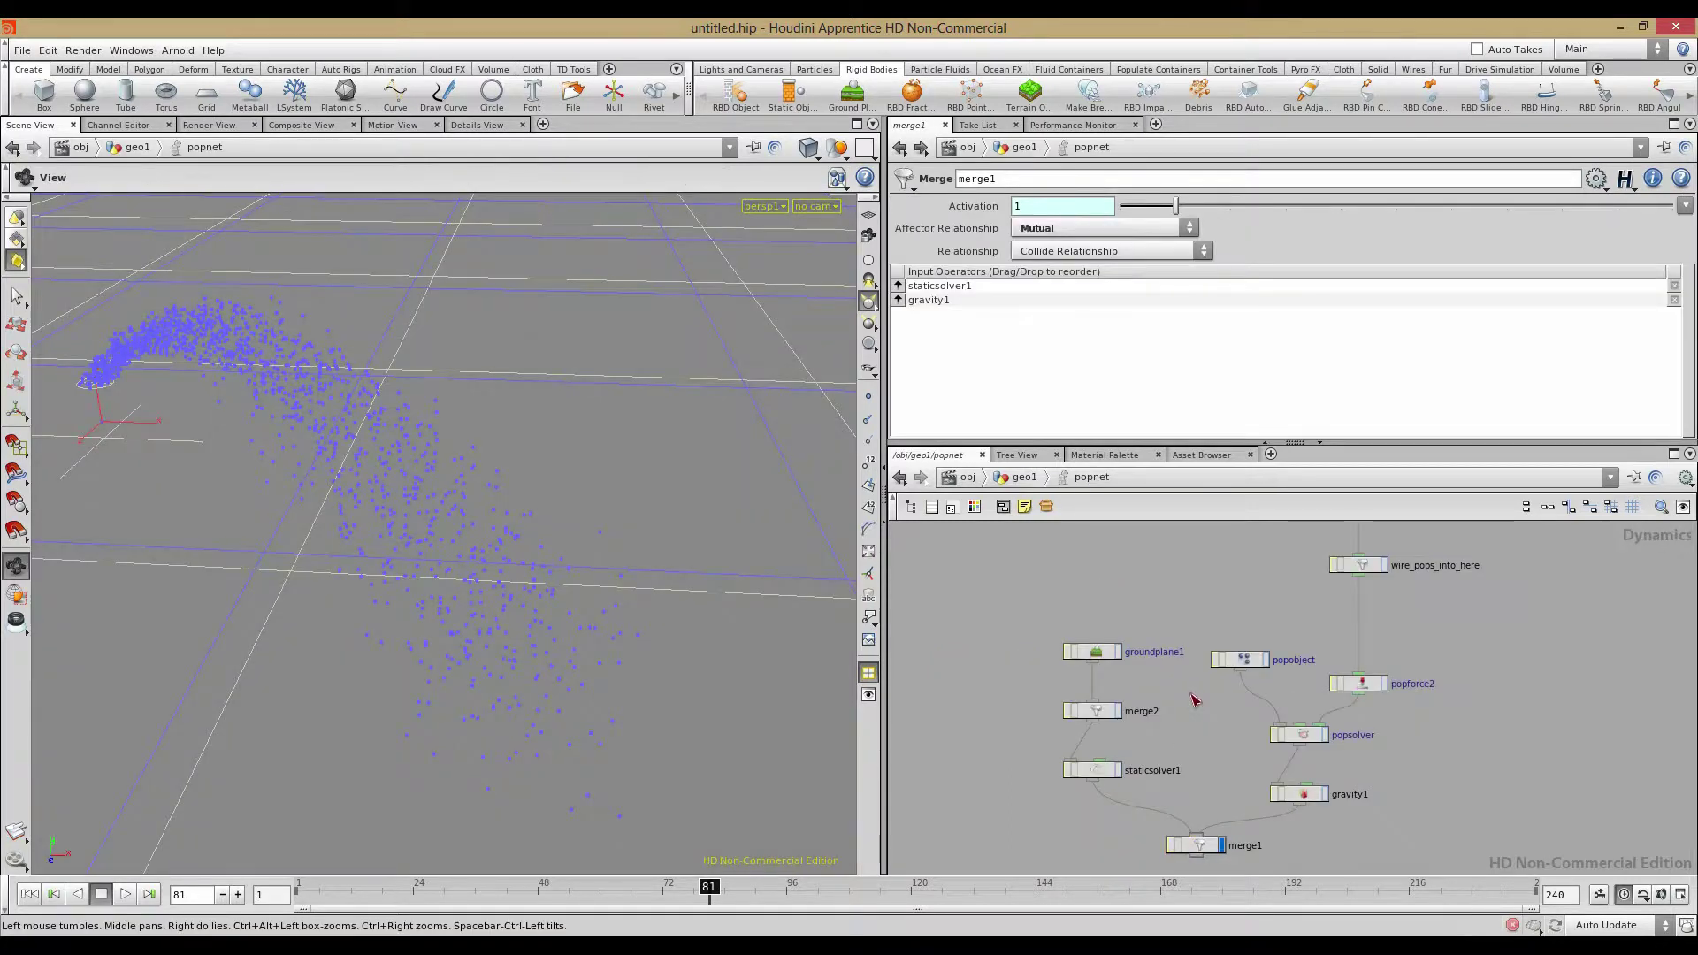
pyautogui.press('Tab')
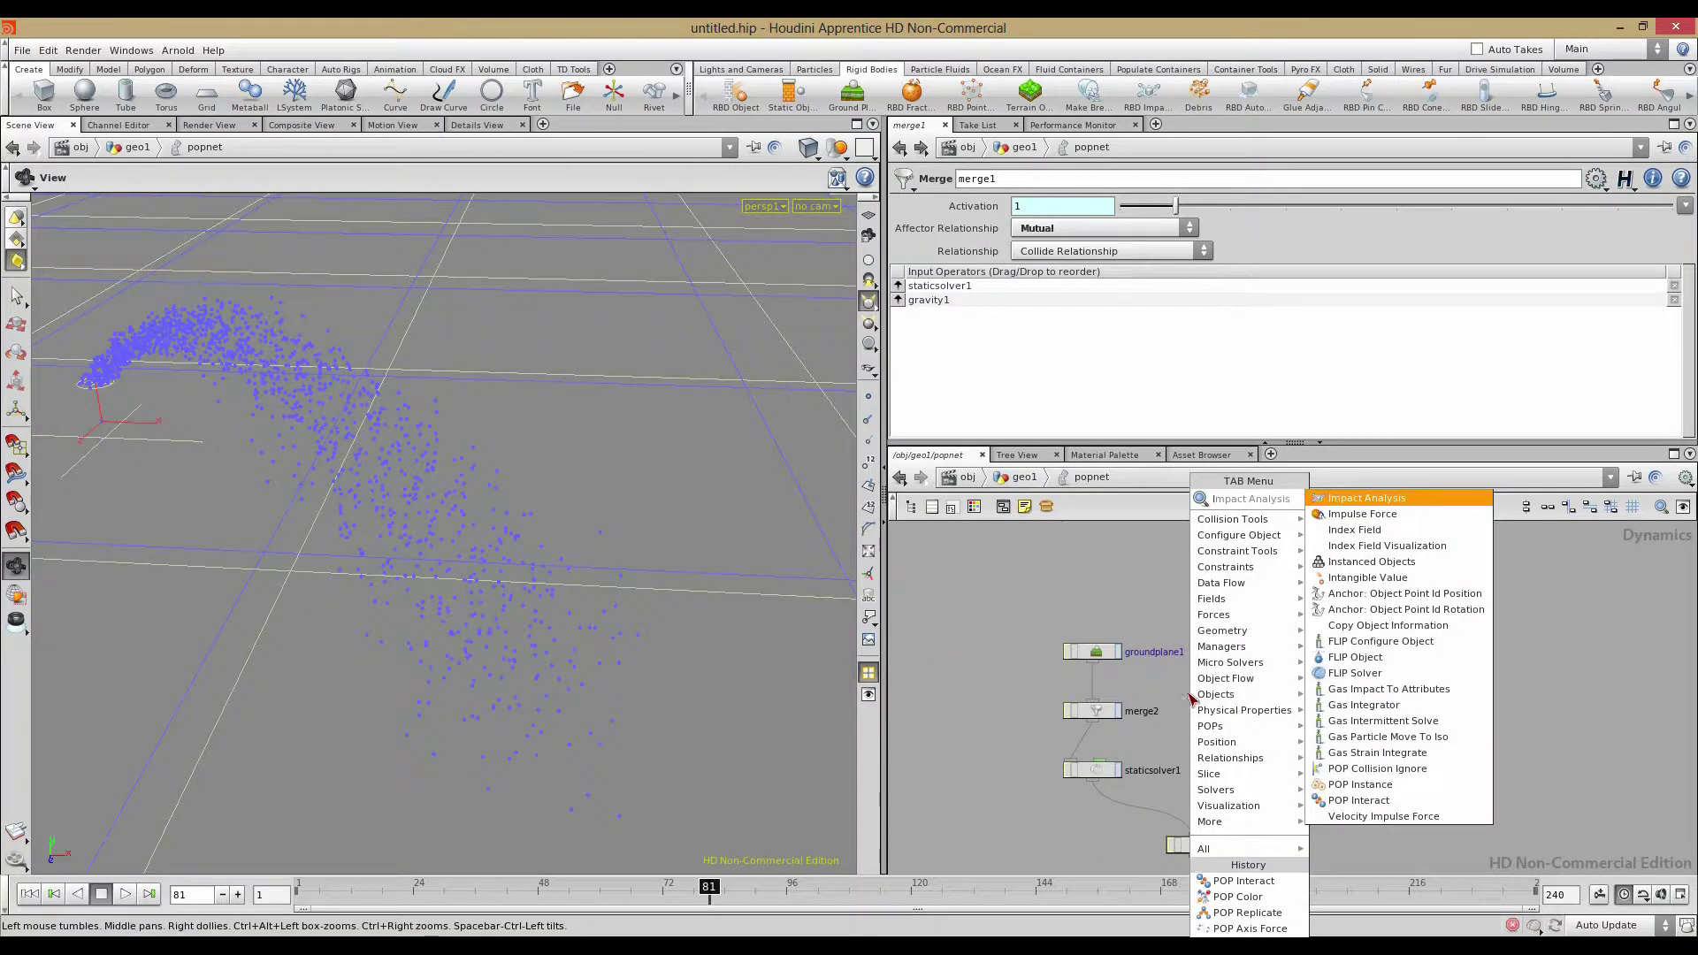
pyautogui.press('Escape')
pyautogui.press('Tab')
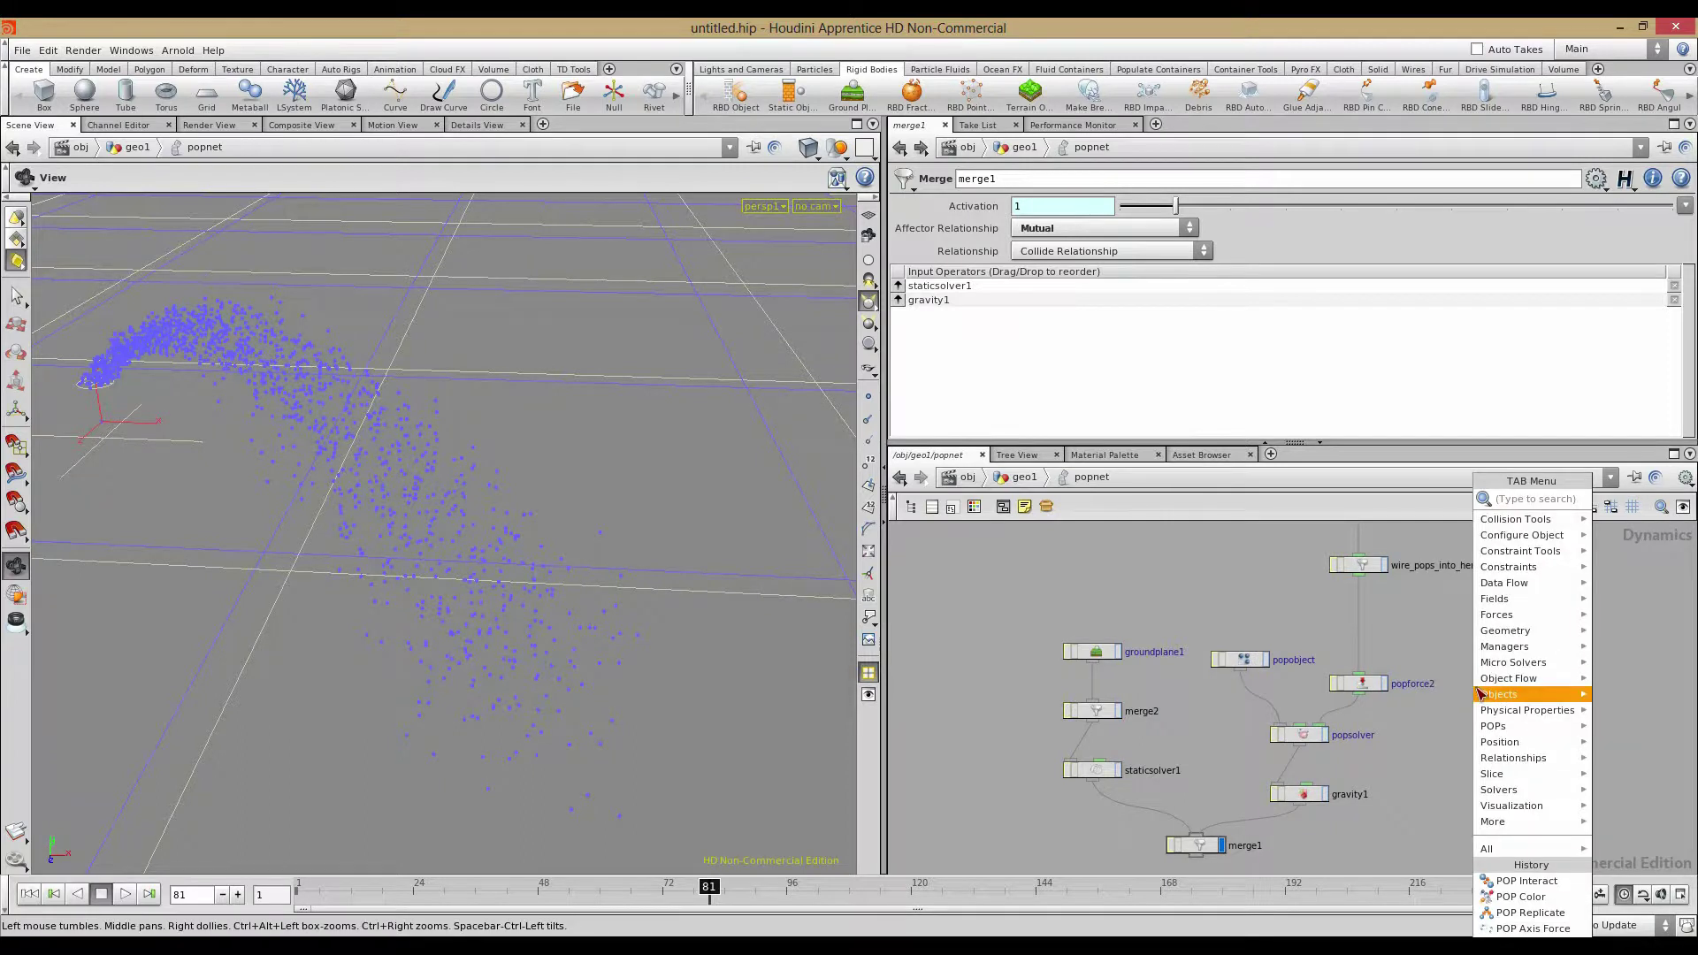
pyautogui.moveTo(1479, 687)
pyautogui.write('POP Instance')
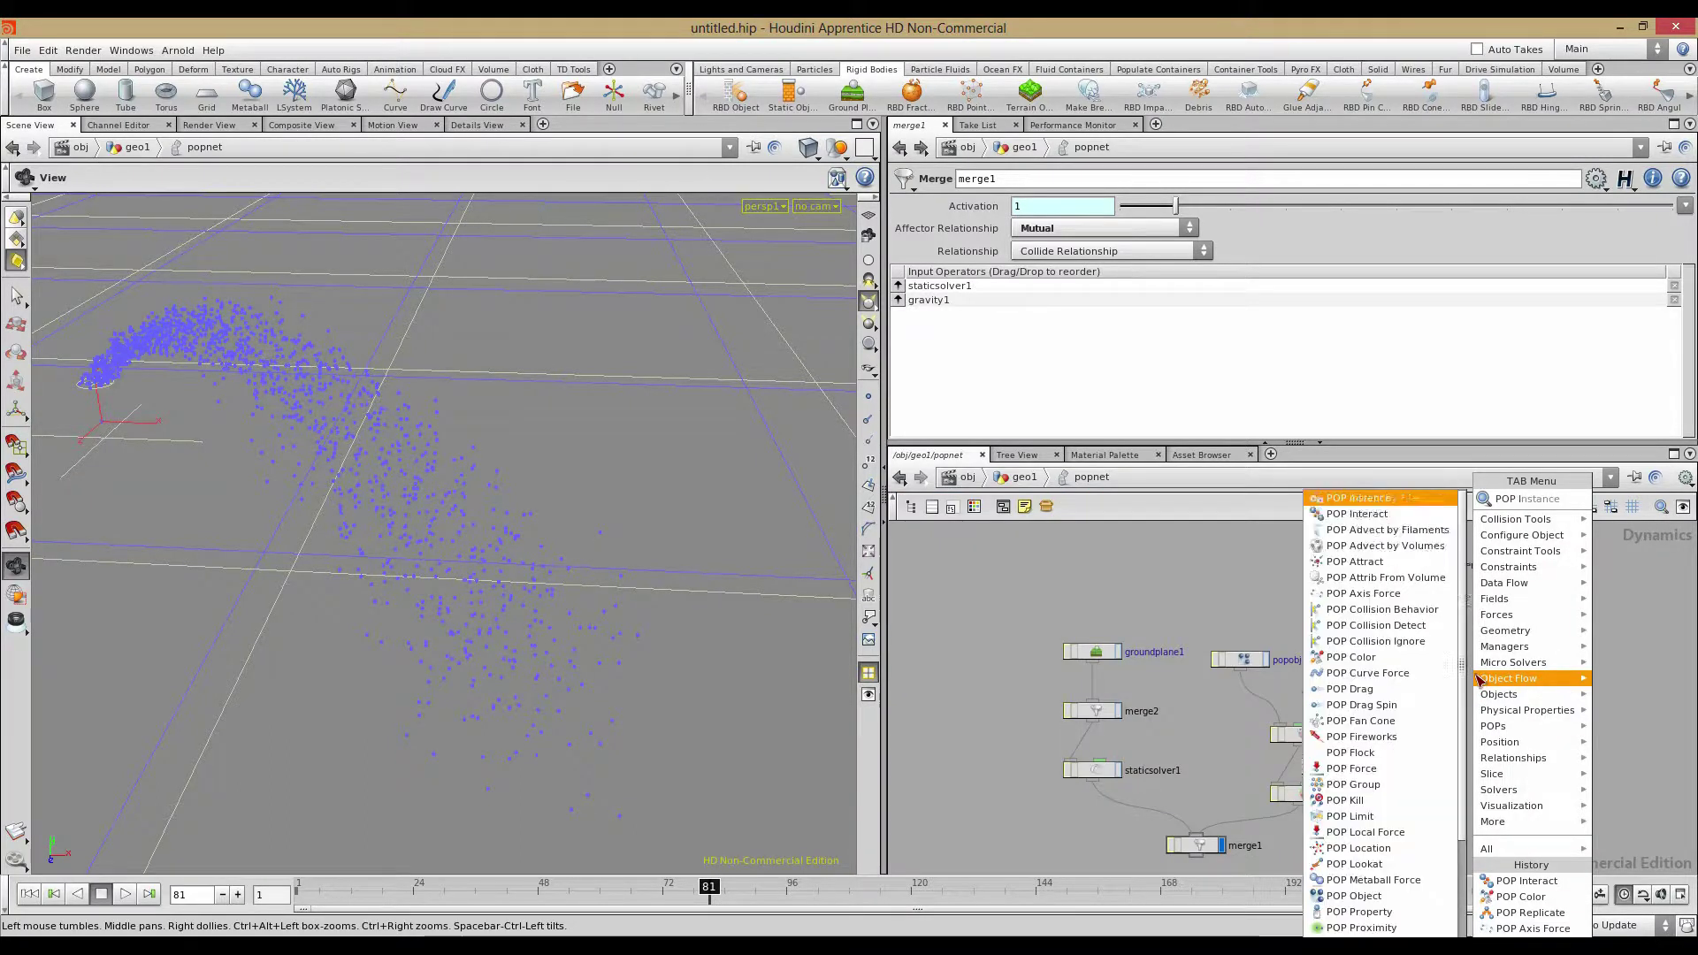
pyautogui.click(1628, 521)
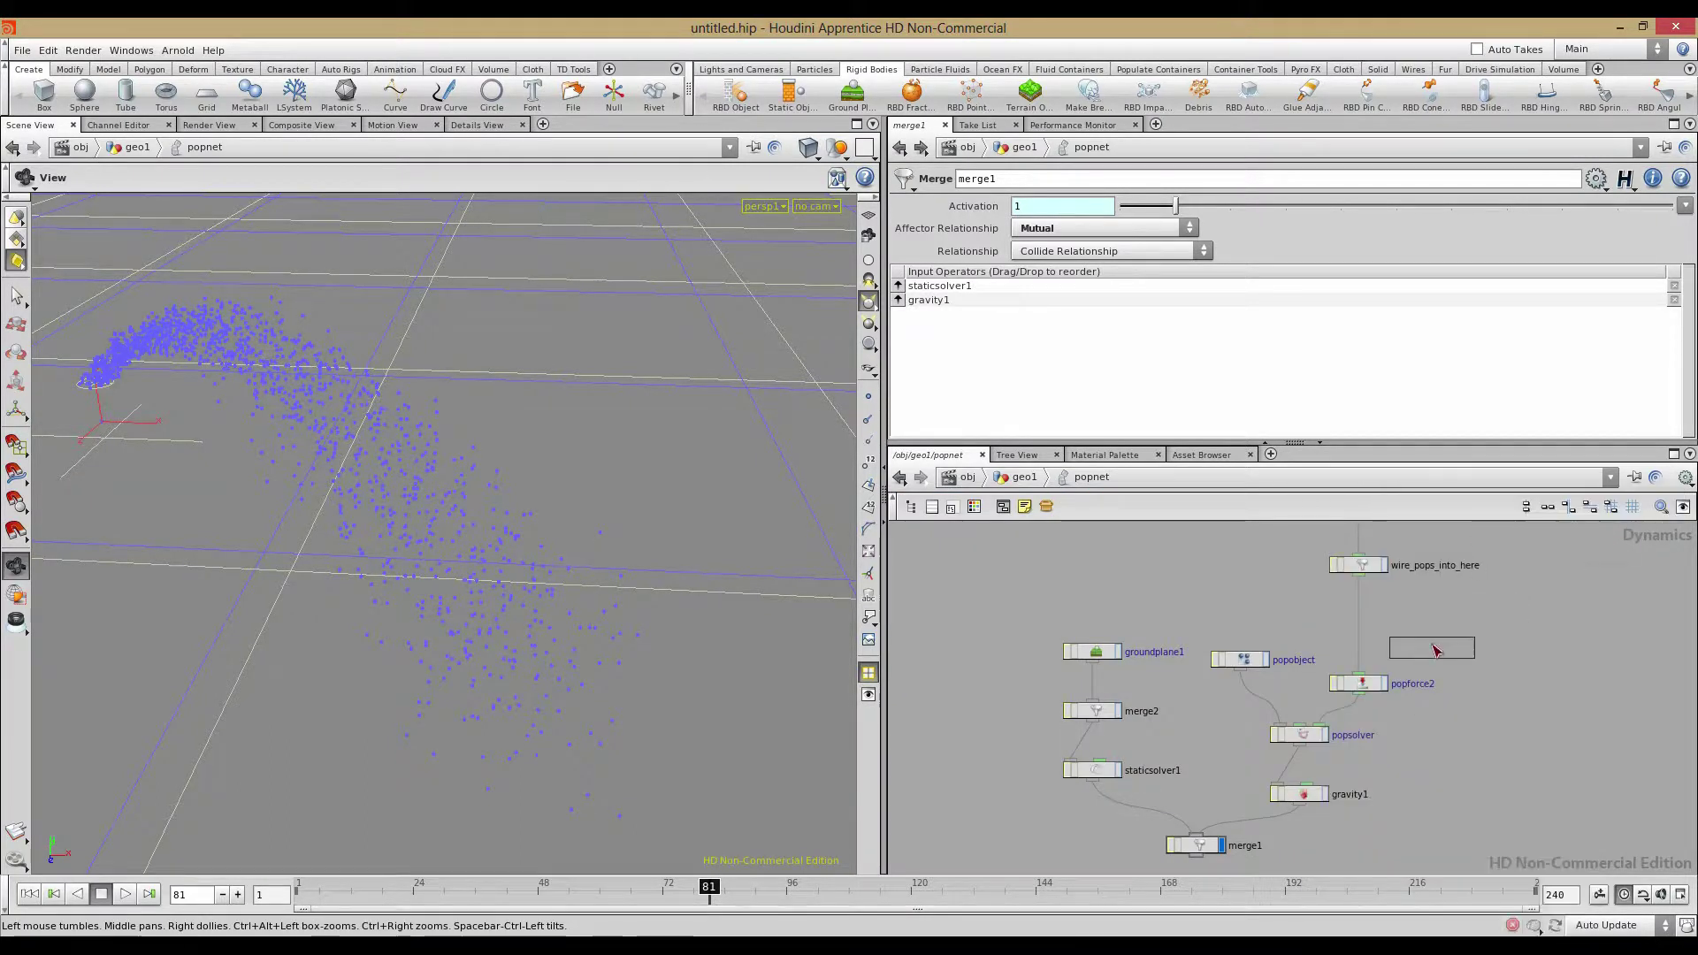
pyautogui.click(1506, 627)
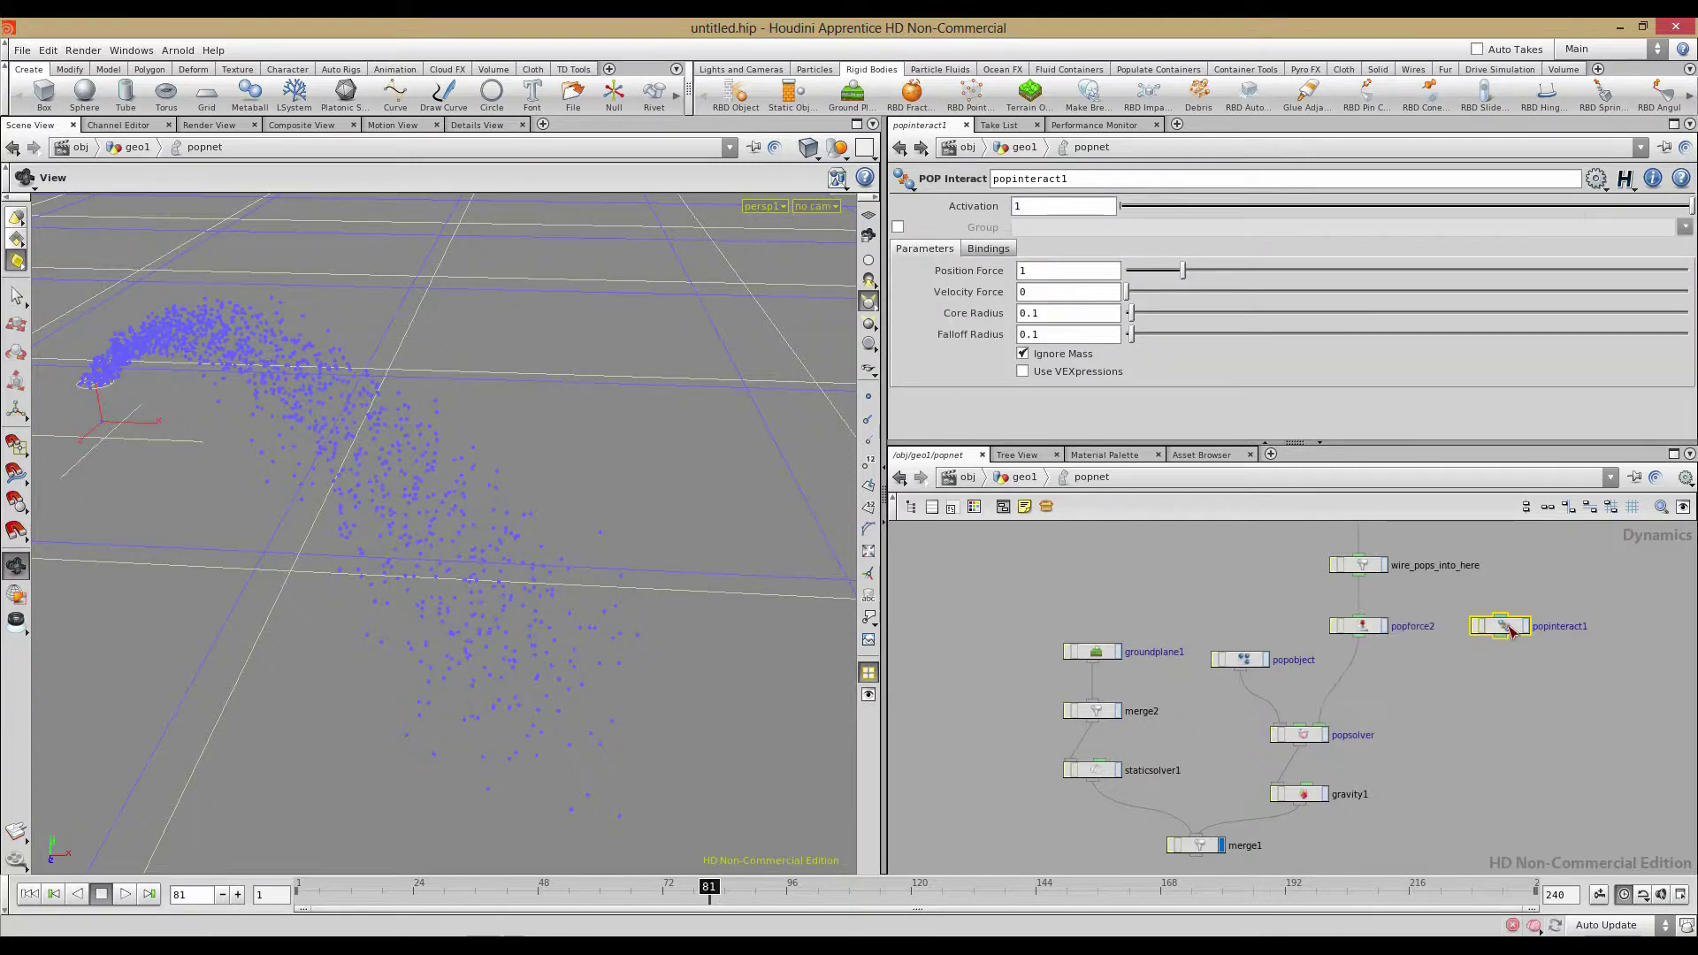
pyautogui.moveTo(1368, 674); pyautogui.dragTo(1369, 676)
pyautogui.moveTo(1476, 699); pyautogui.dragTo(1306, 717, button='middle')
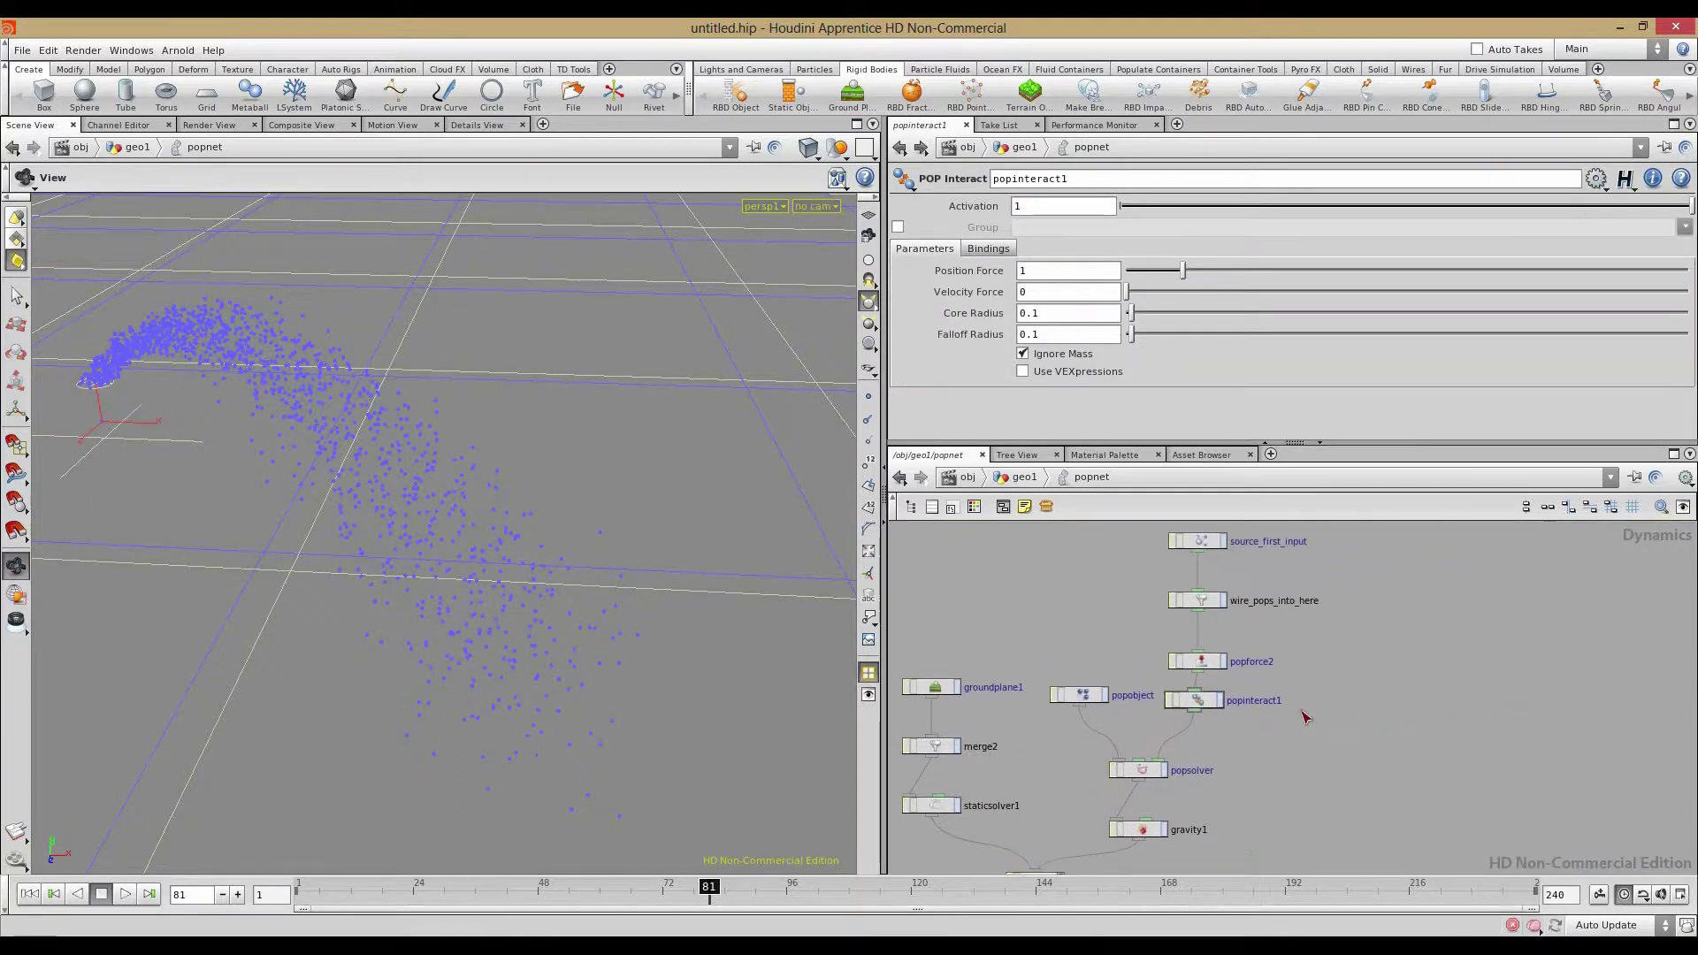
# Set popinteract1's core radius to 0.57 and play the copied spheres from frame 1 at the geo1 level
pyautogui.scroll(4, 1256, 695)
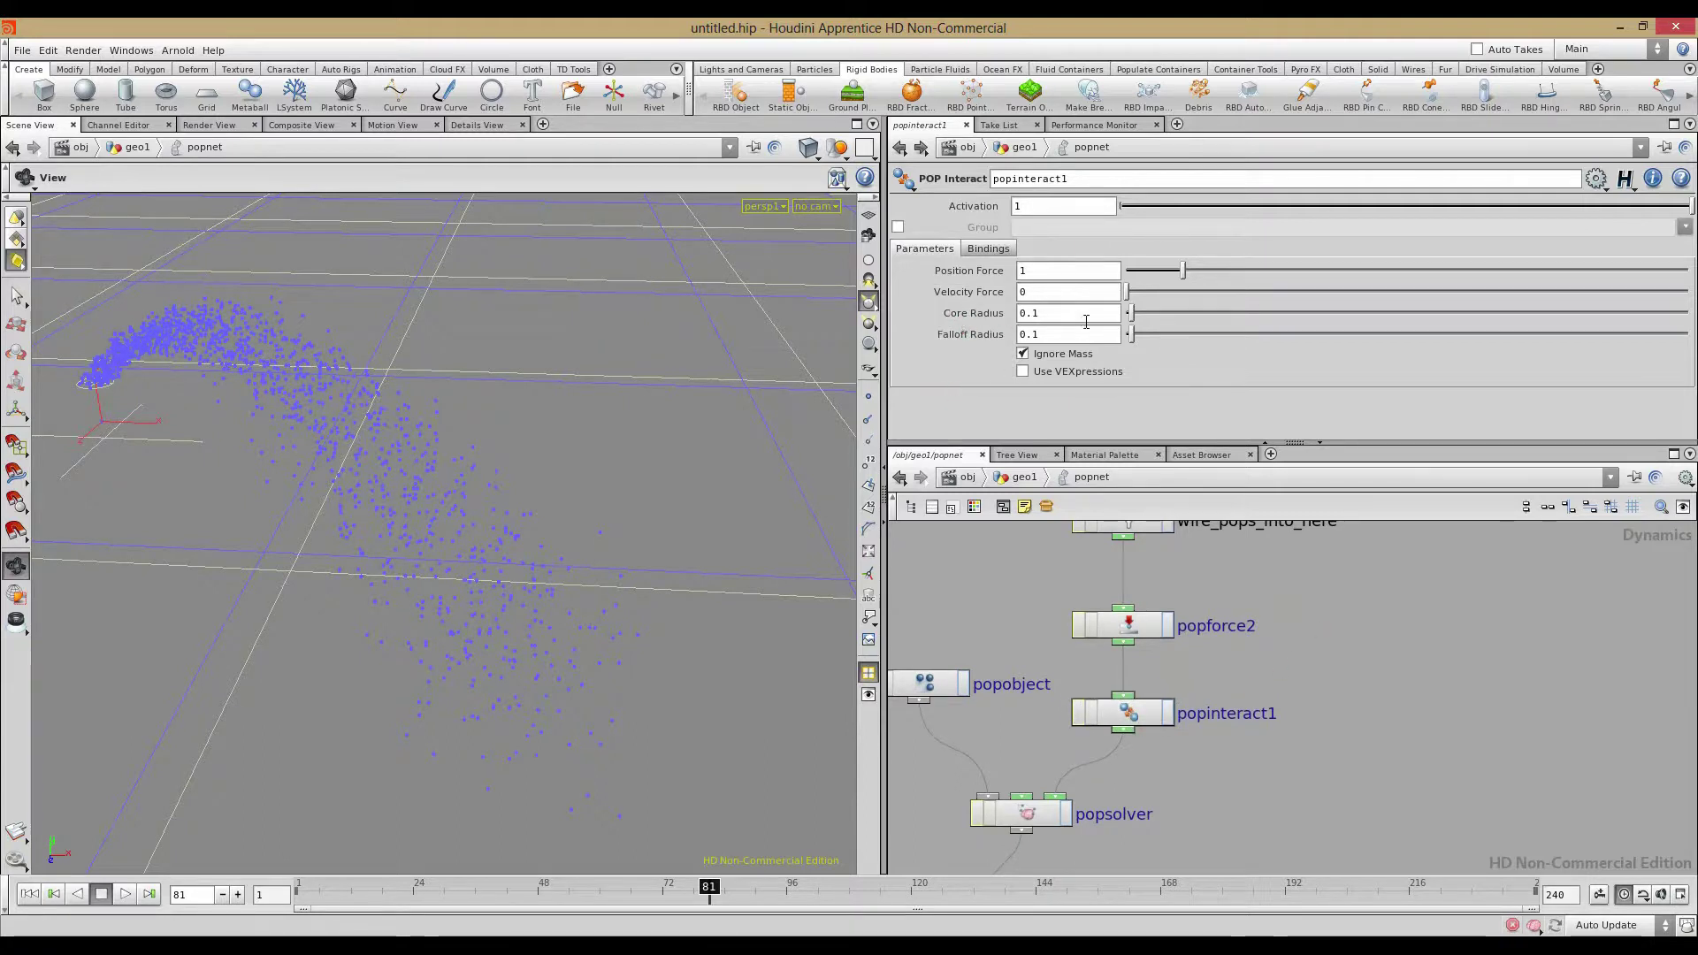
pyautogui.moveTo(1130, 312); pyautogui.dragTo(1158, 312)
pyautogui.moveTo(353, 881); pyautogui.dragTo(268, 865)
pyautogui.moveTo(597, 592); pyautogui.dragTo(372, 566)
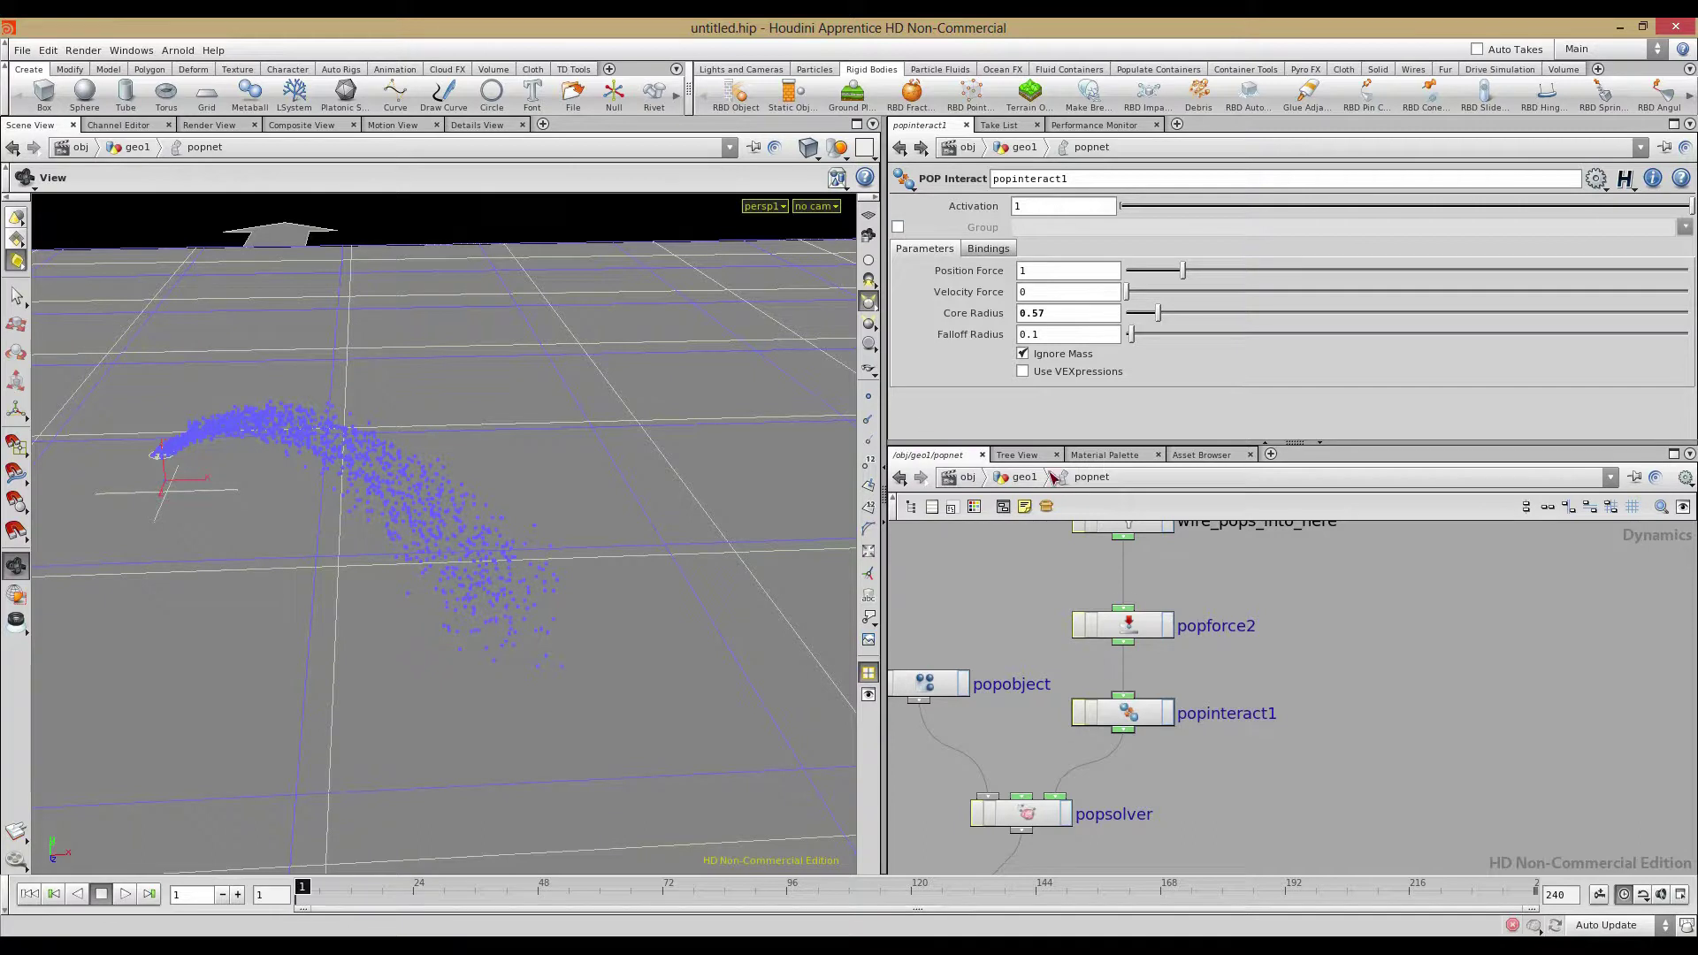
pyautogui.click(1053, 478)
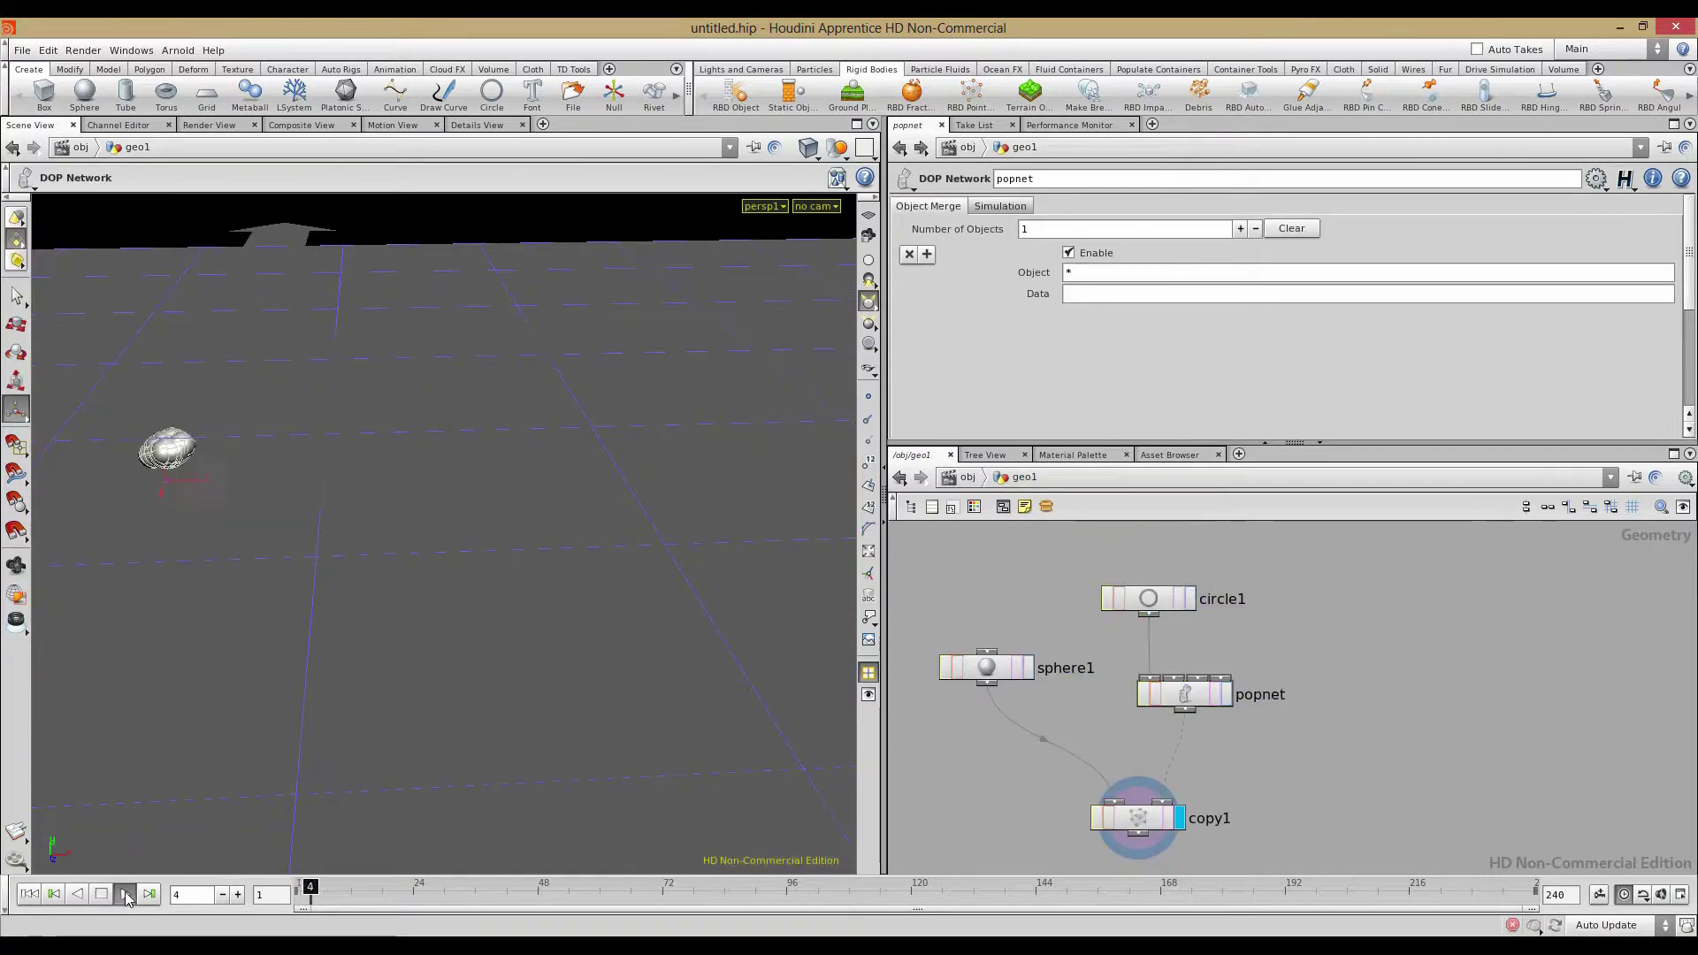
pyautogui.press('space')
pyautogui.moveTo(426, 640); pyautogui.dragTo(347, 500)
# Set popinteract1's core radius to 1, rewind to frame 1 and return to the geo1 level
pyautogui.doubleClick(1169, 697)
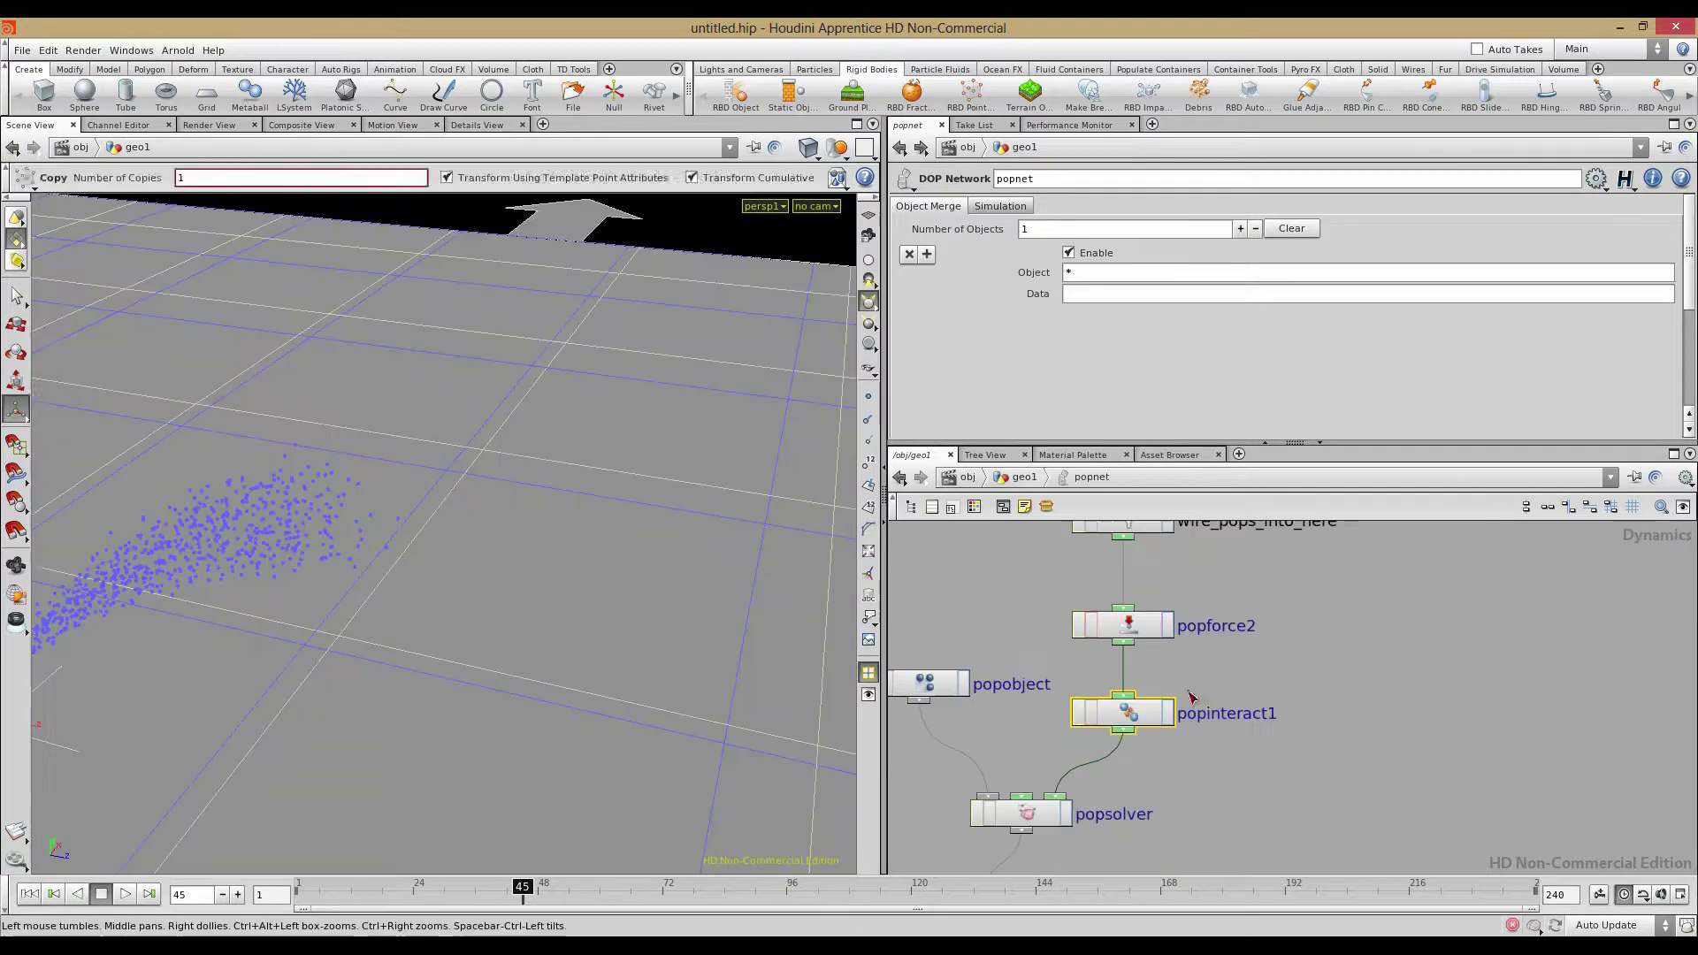
pyautogui.click(1155, 713)
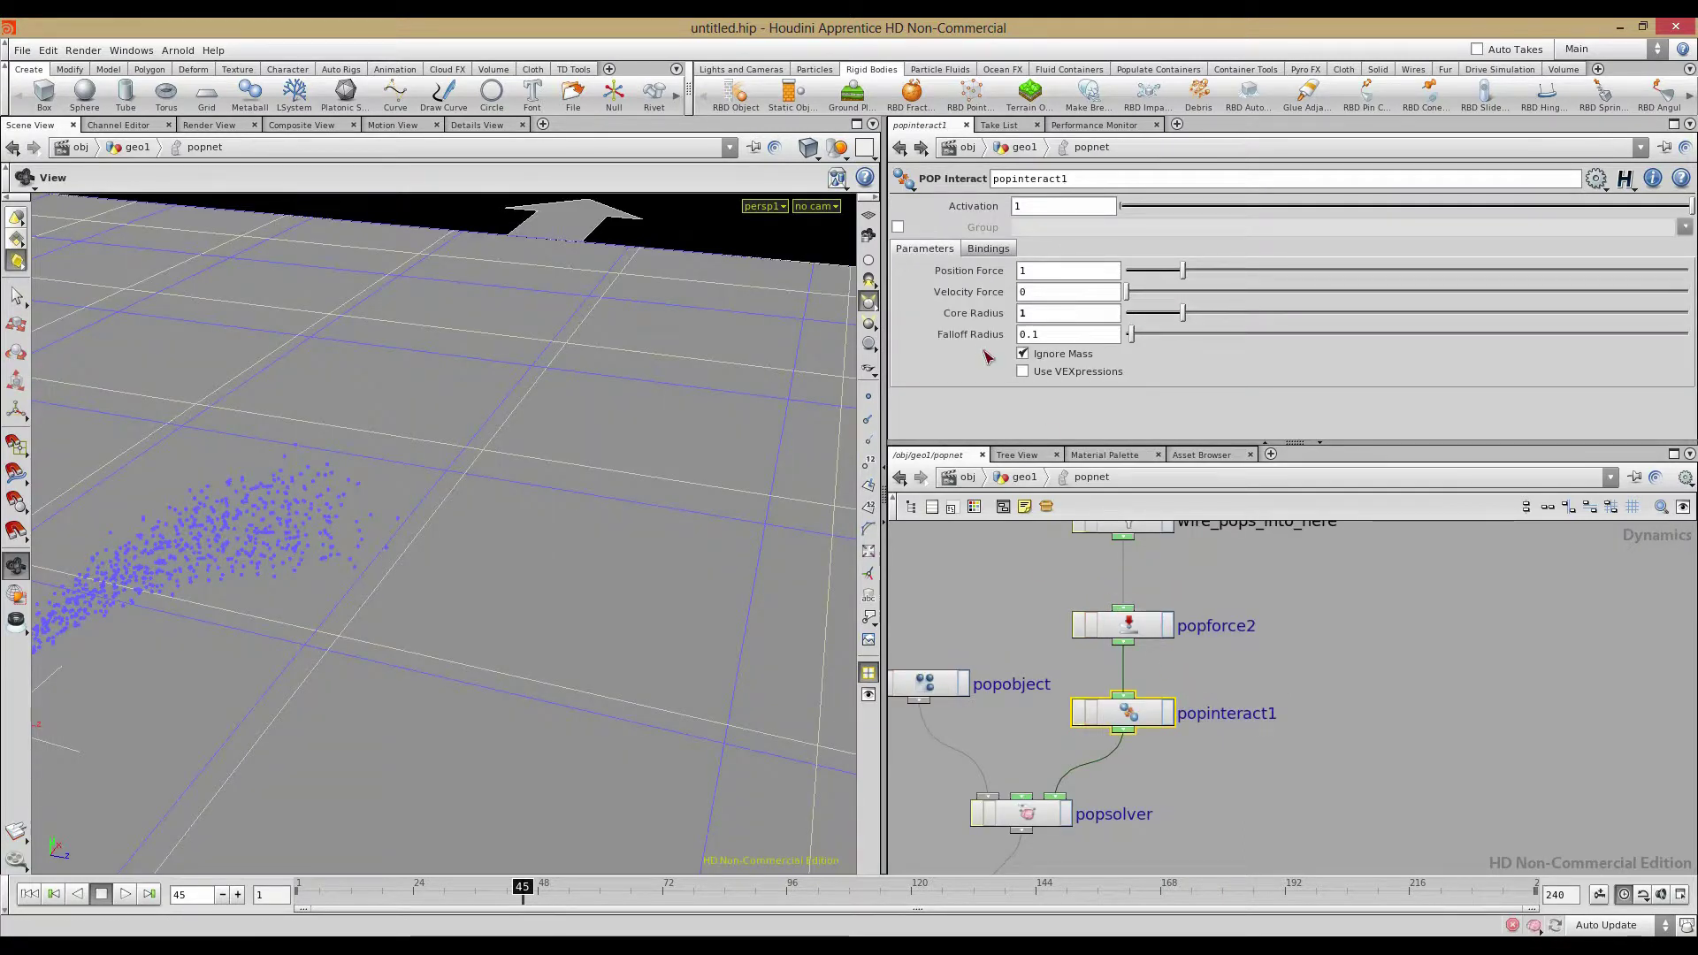
pyautogui.click(30, 893)
pyautogui.scroll(-3, 424, 572)
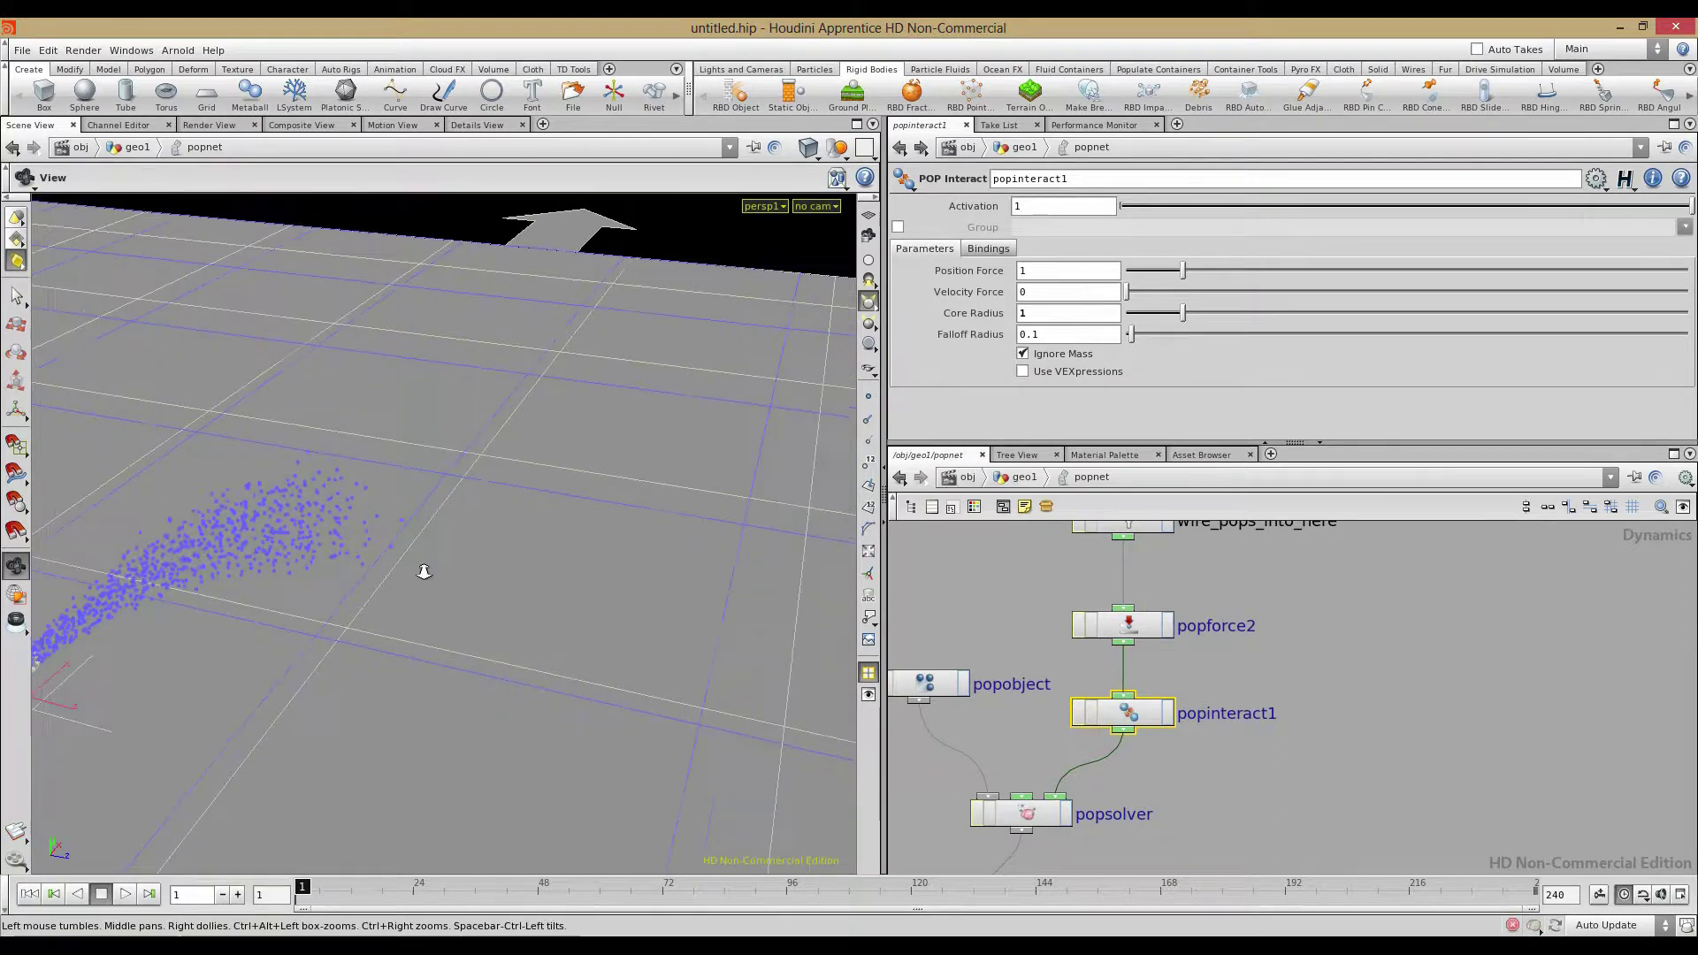
pyautogui.click(1023, 479)
pyautogui.moveTo(673, 588); pyautogui.dragTo(204, 876)
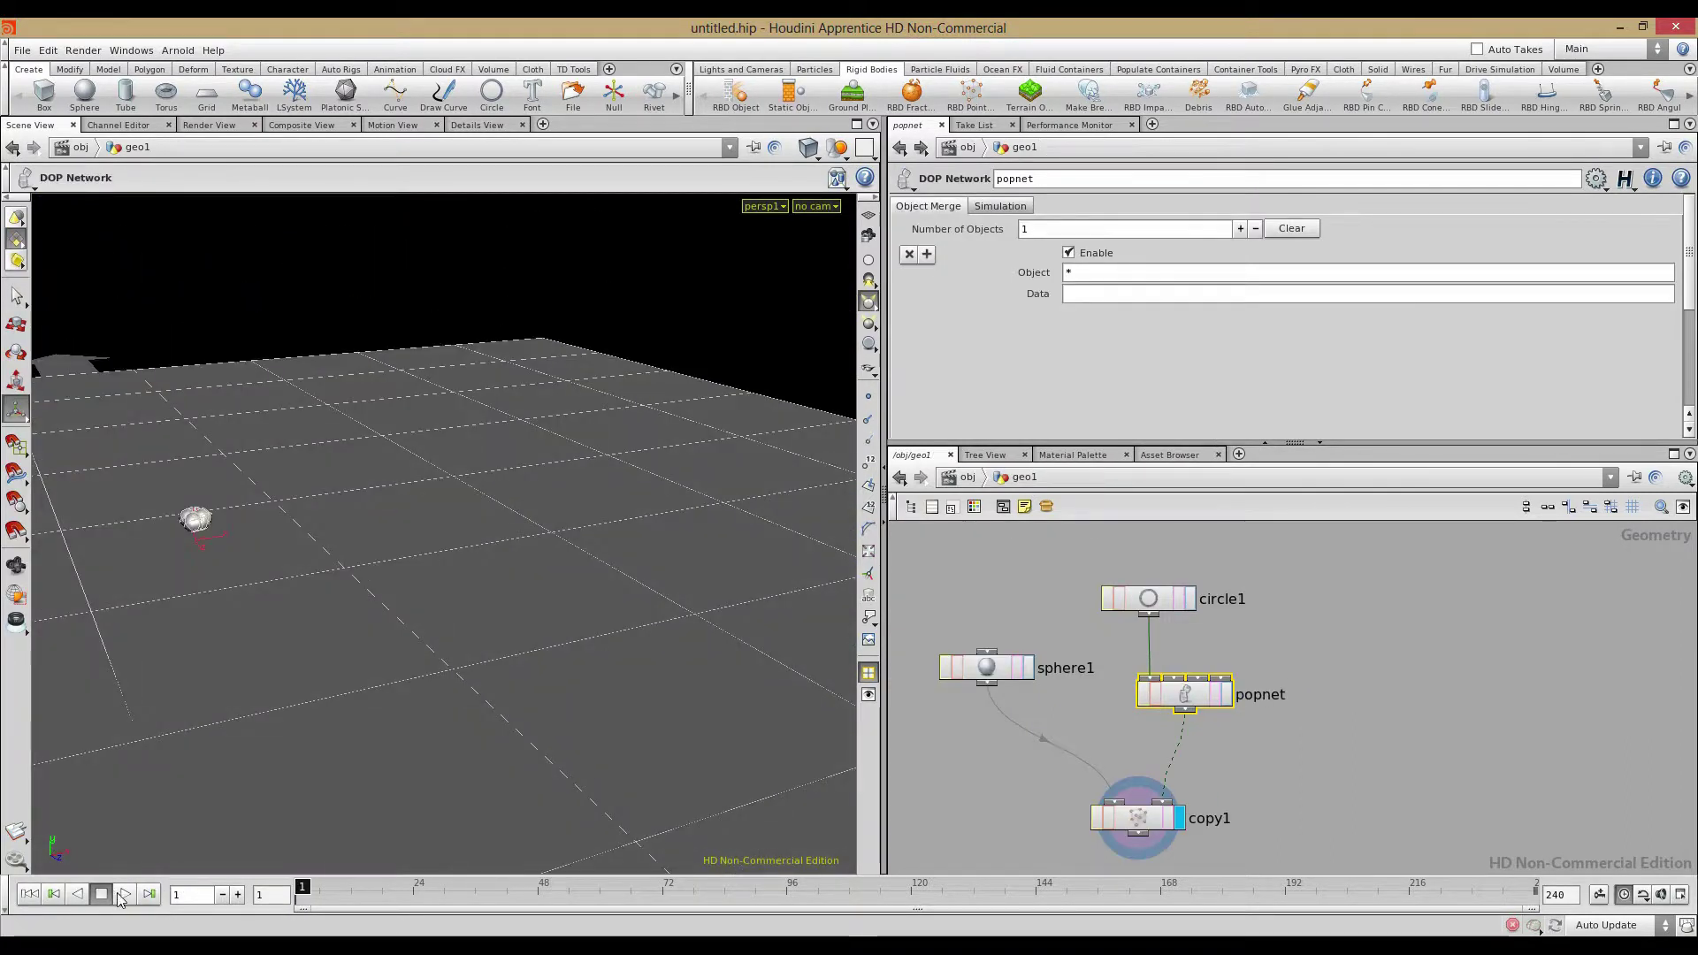
# Play the simulation to frame 199 and examine how the spheres push apart and pile up on the ground plane
pyautogui.keyDown('alt'); pyautogui.moveTo(492, 641); pyautogui.dragTo(295, 634); pyautogui.keyUp('alt')
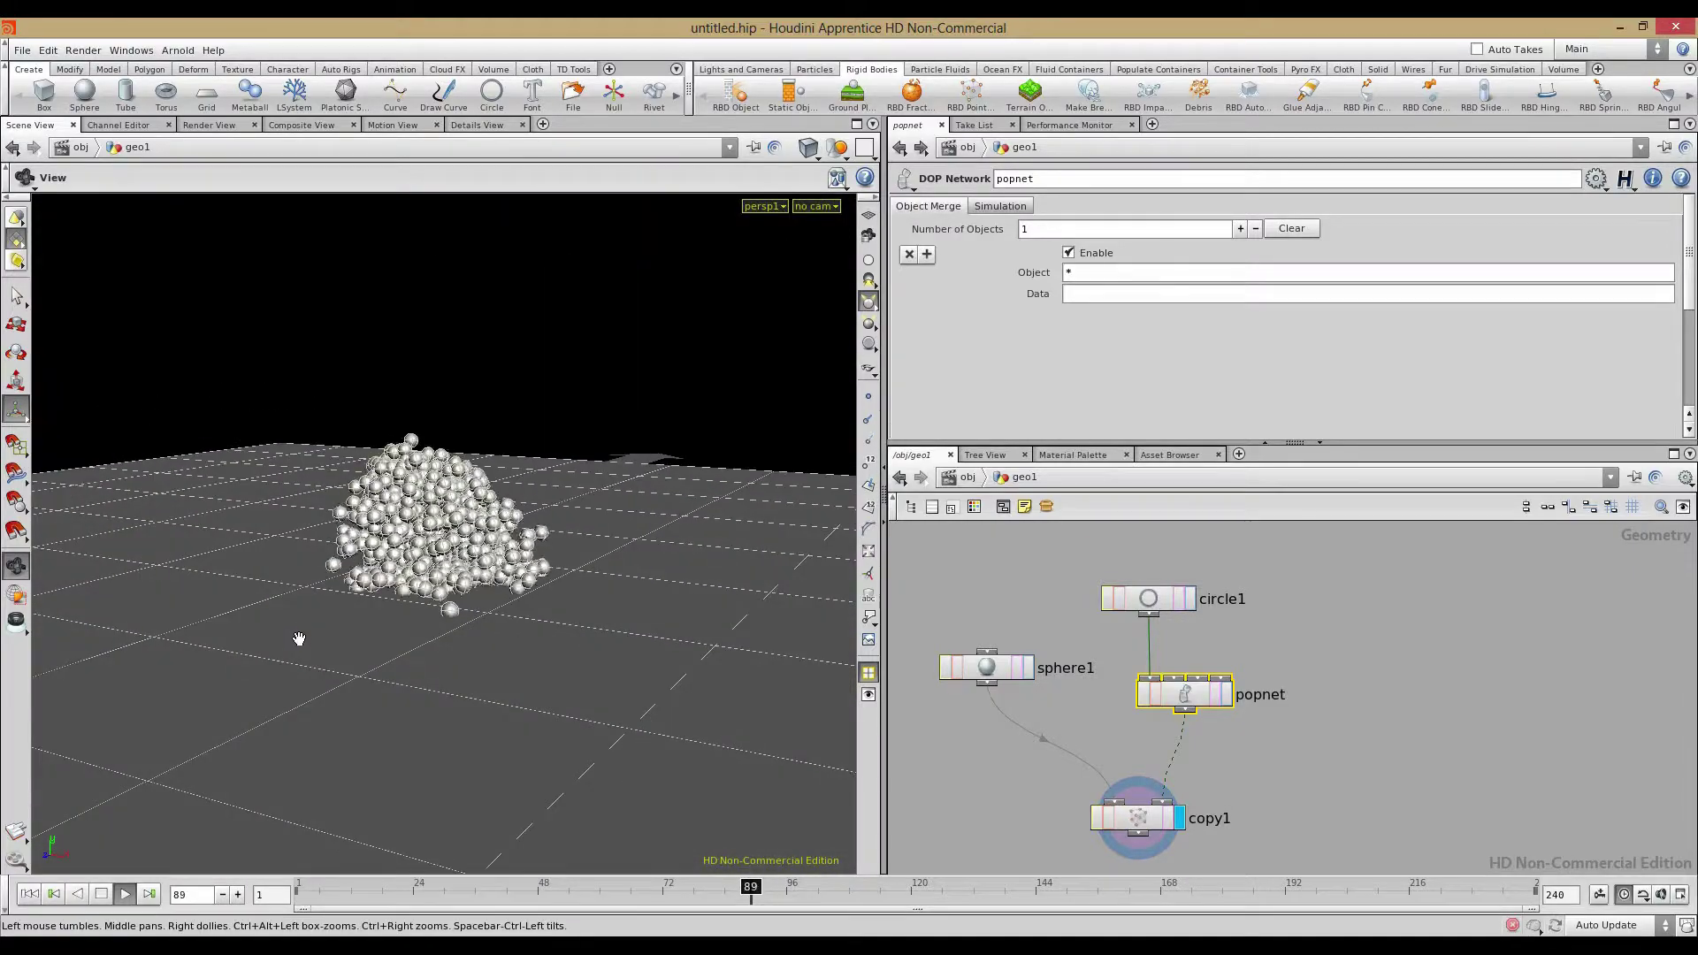
pyautogui.scroll(4, 402, 672)
pyautogui.keyDown('alt'); pyautogui.moveTo(401, 672); pyautogui.dragTo(352, 704); pyautogui.keyUp('alt')
pyautogui.scroll(2, 376, 752)
pyautogui.scroll(3, 376, 752)
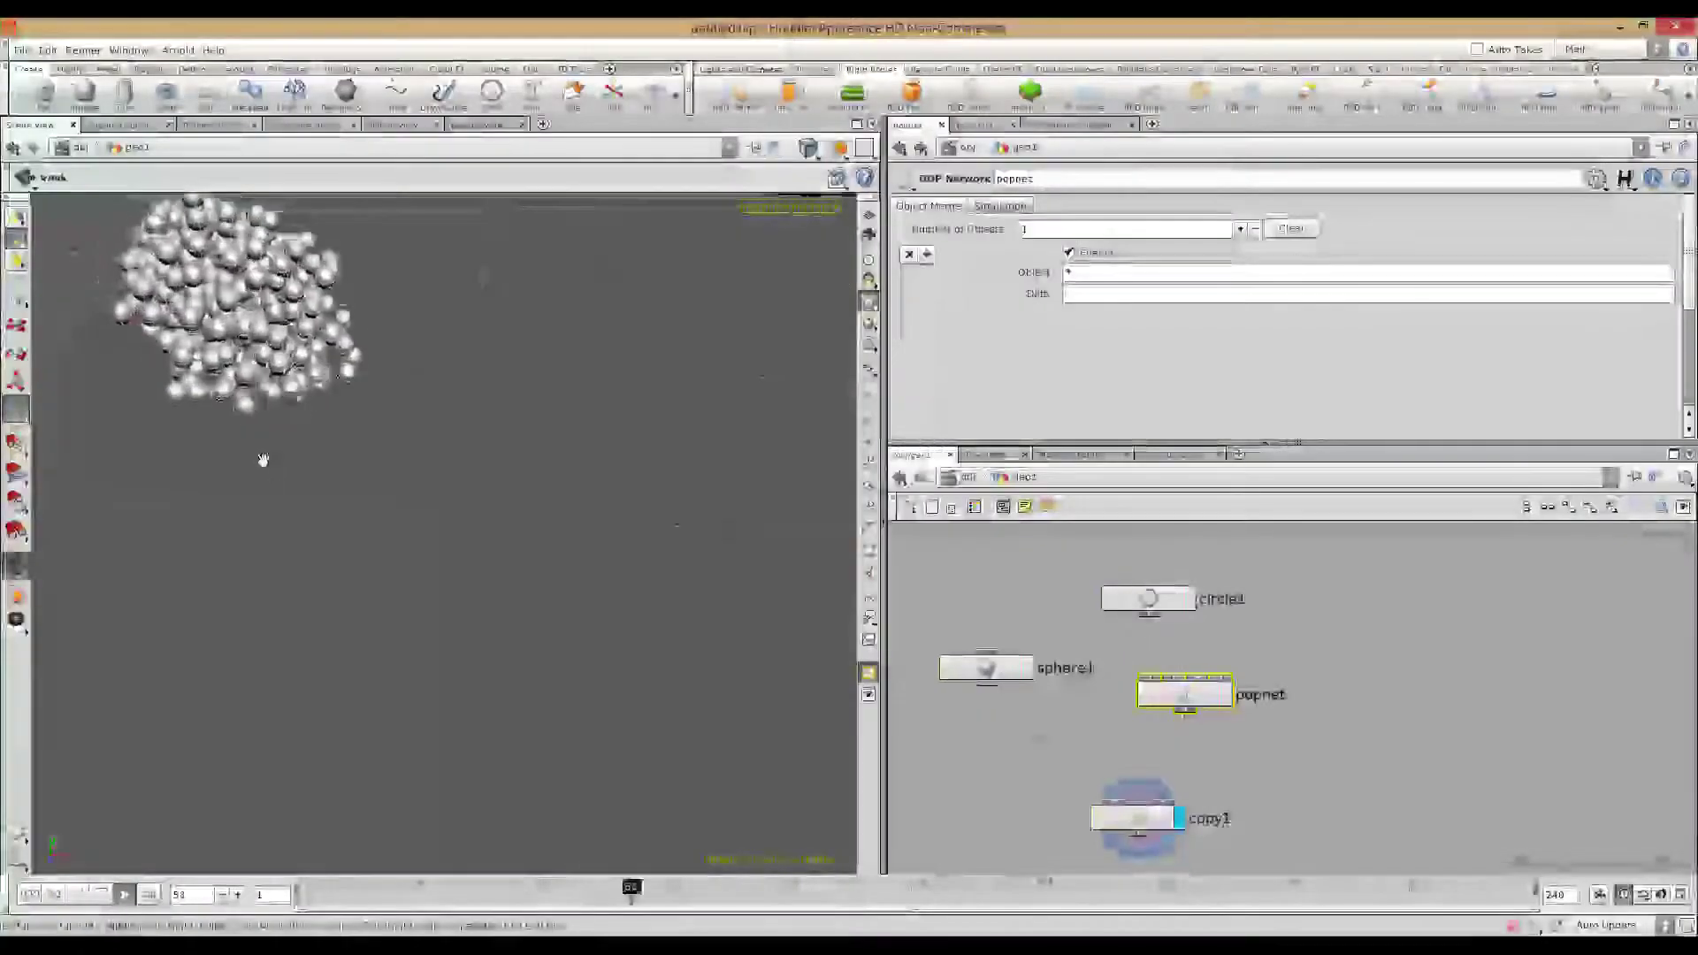
pyautogui.keyDown('alt'); pyautogui.moveTo(262, 459); pyautogui.dragTo(469, 691, button='middle'); pyautogui.keyUp('alt')
pyautogui.keyDown('alt'); pyautogui.moveTo(469, 691); pyautogui.dragTo(453, 610, button='right'); pyautogui.keyUp('alt')
pyautogui.keyDown('alt'); pyautogui.moveTo(453, 610); pyautogui.dragTo(440, 541); pyautogui.keyUp('alt')
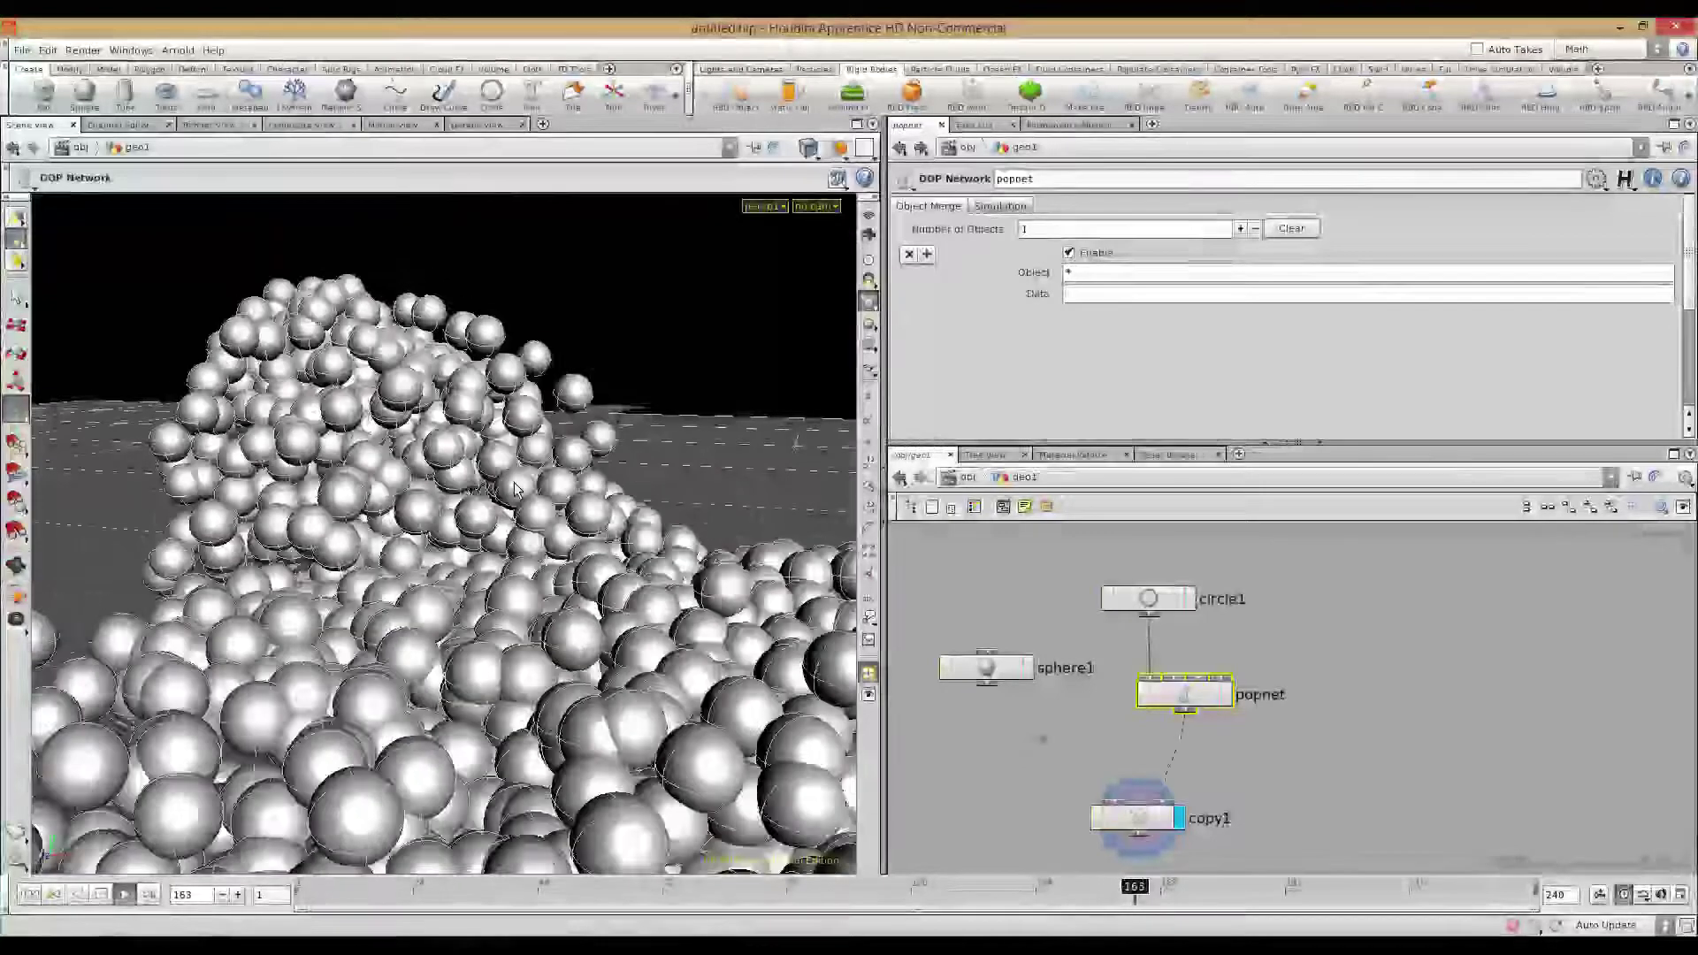
pyautogui.click(102, 895)
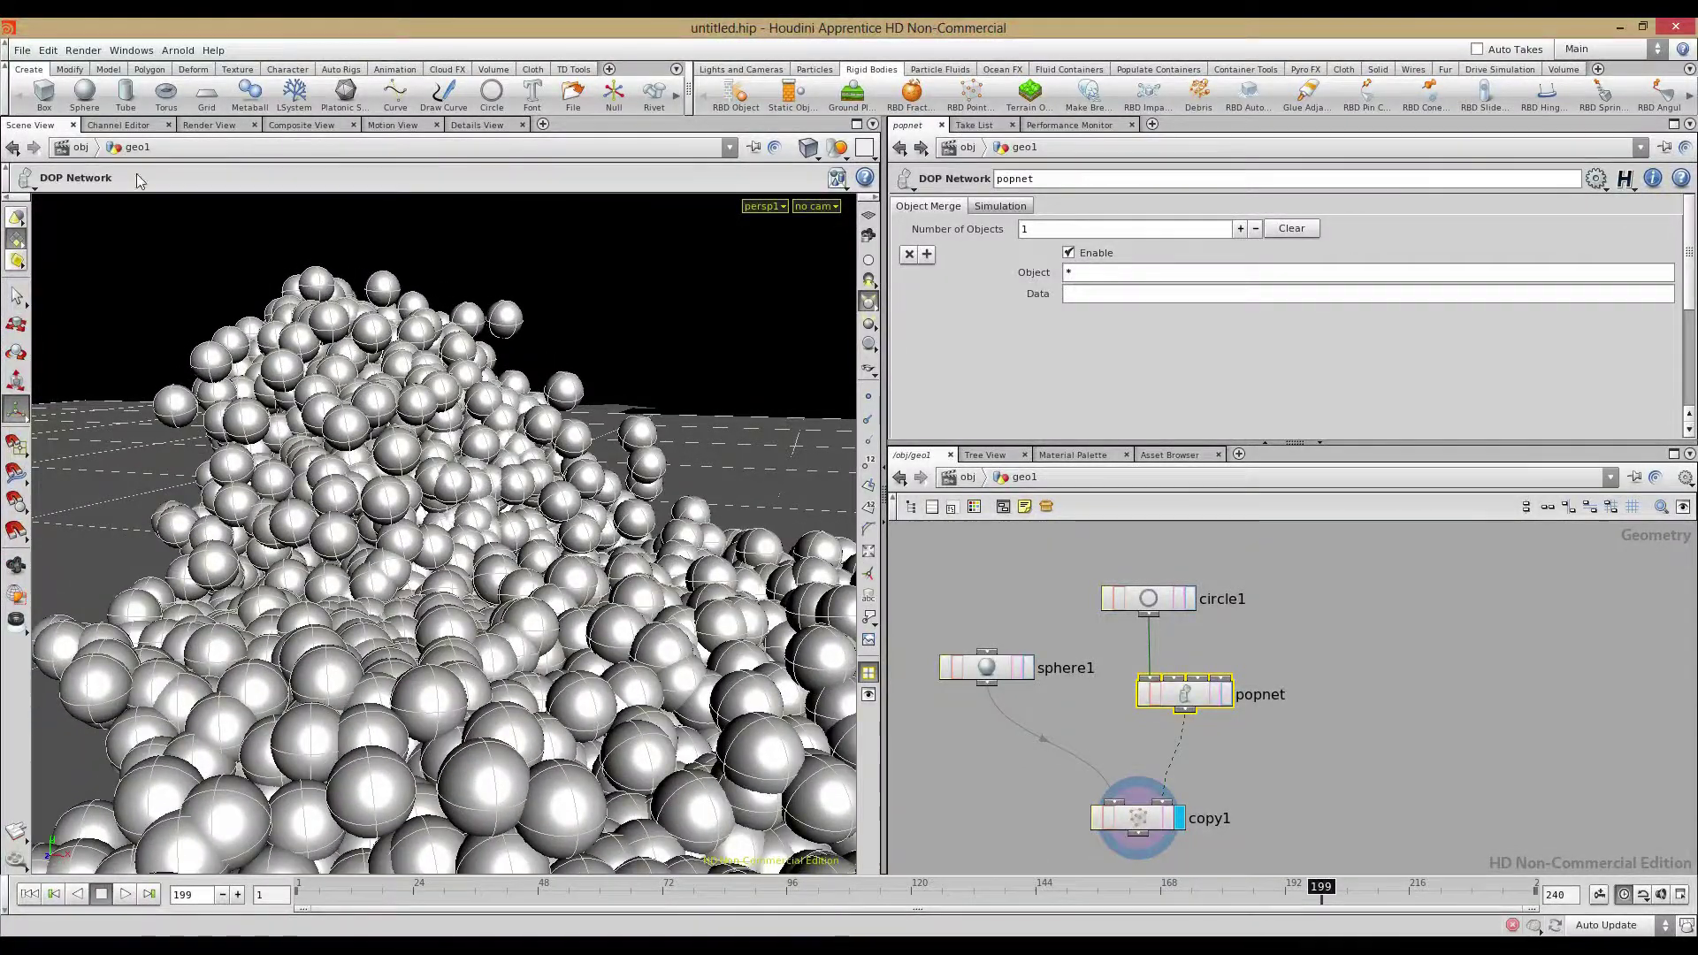
# Render the sphere pile at frame 199 and compare copy1's output with popnet's bare particles
pyautogui.click(205, 124)
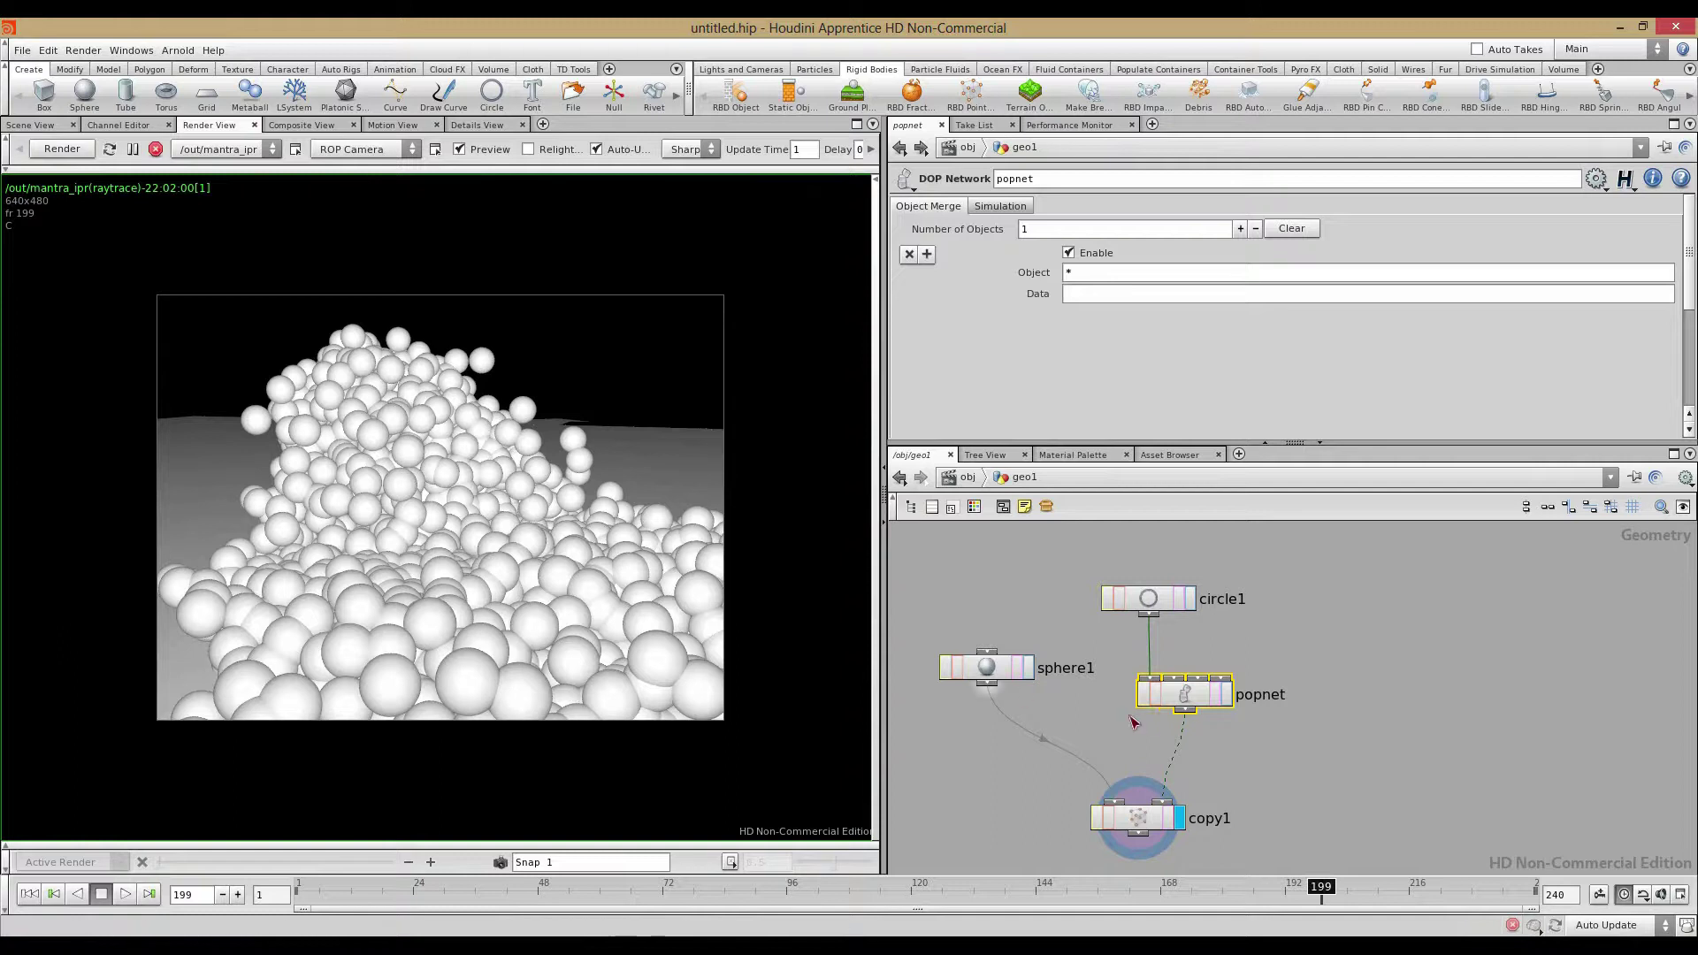
pyautogui.click(1227, 695)
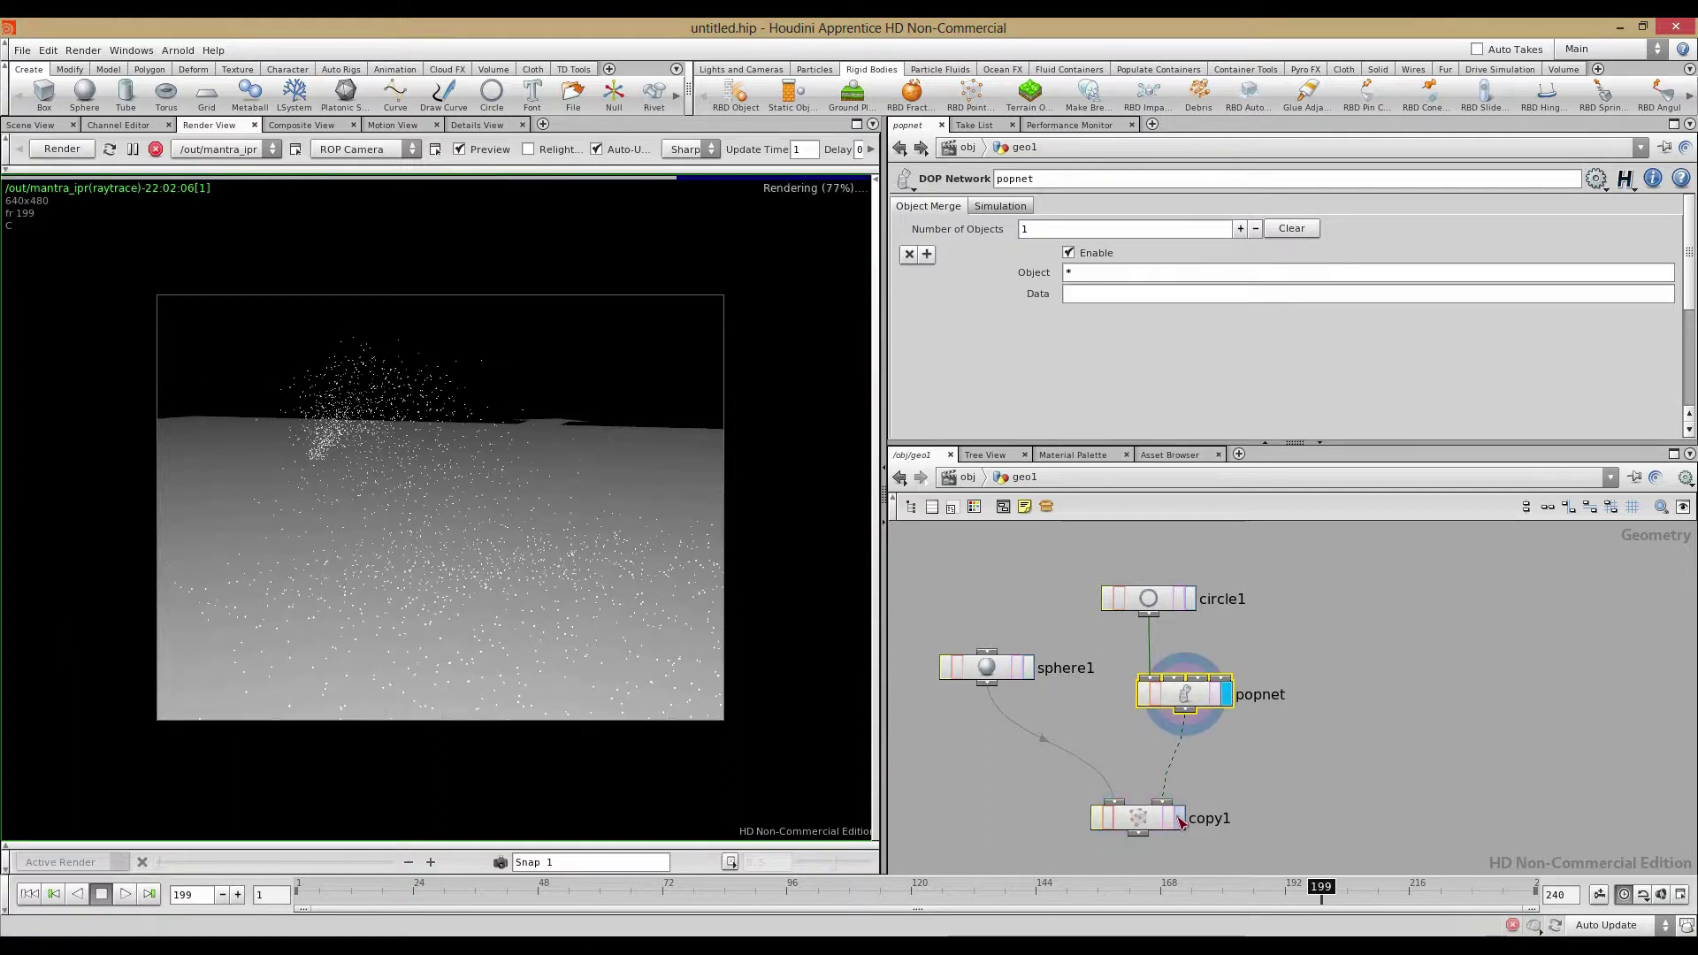
pyautogui.click(1181, 819)
pyautogui.click(1138, 818)
# Set the core radius of popinteract1 inside popnet to 2
pyautogui.doubleClick(1186, 695)
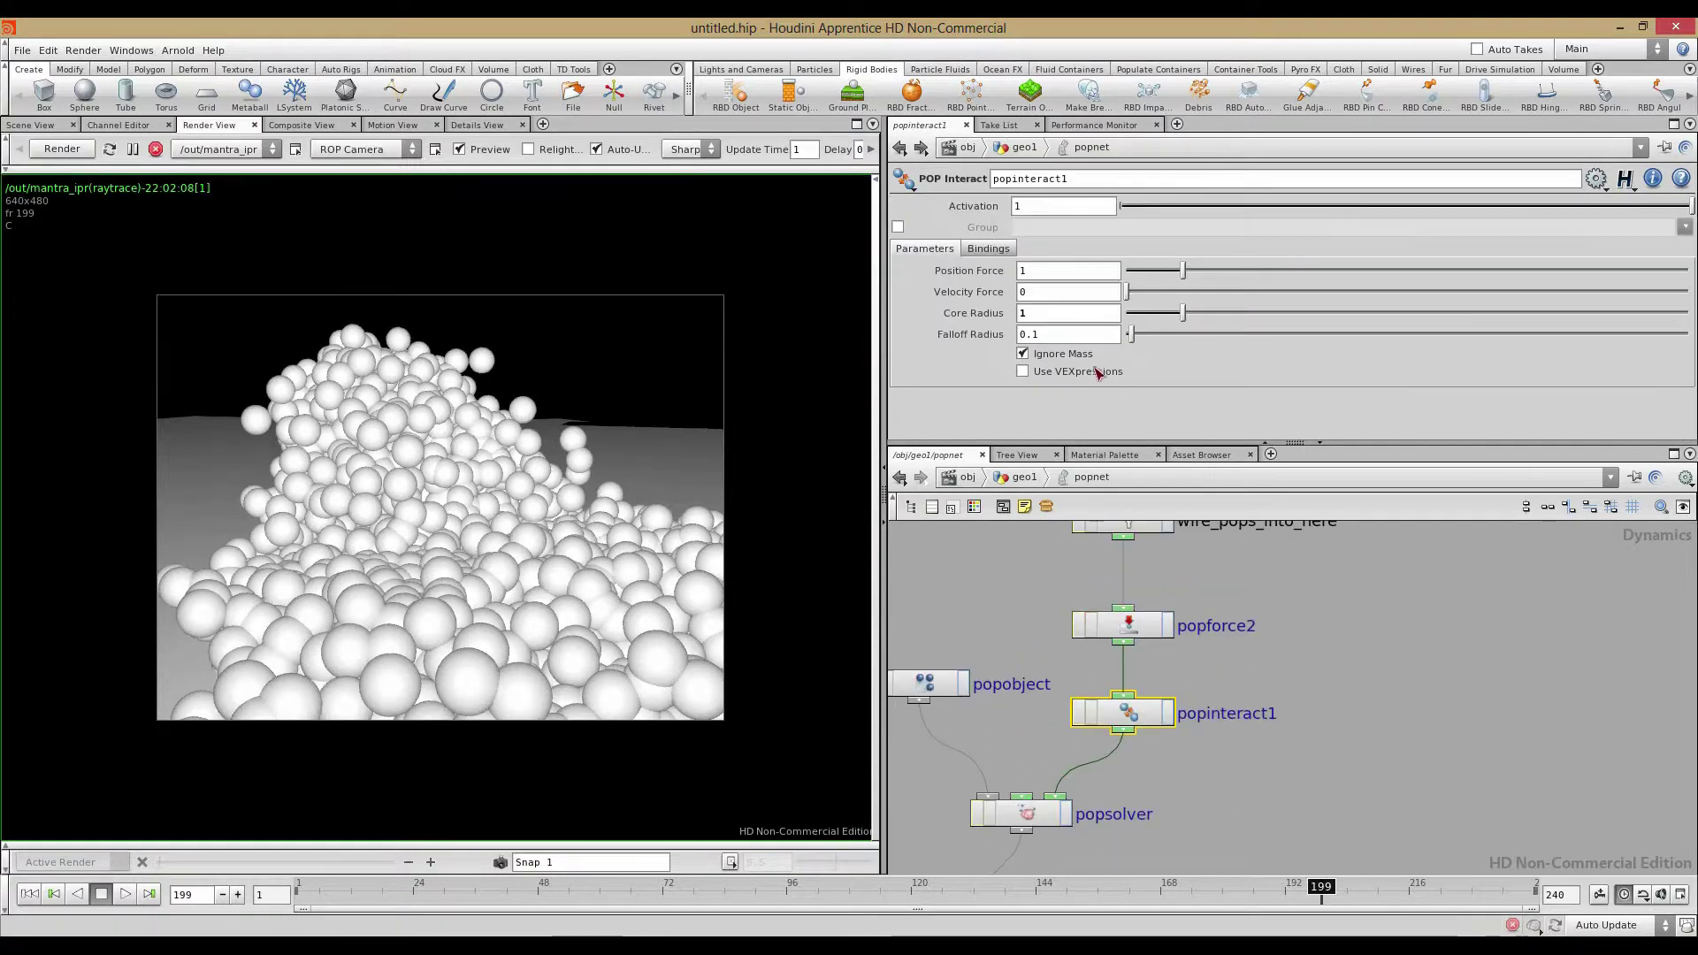
pyautogui.press('Return')
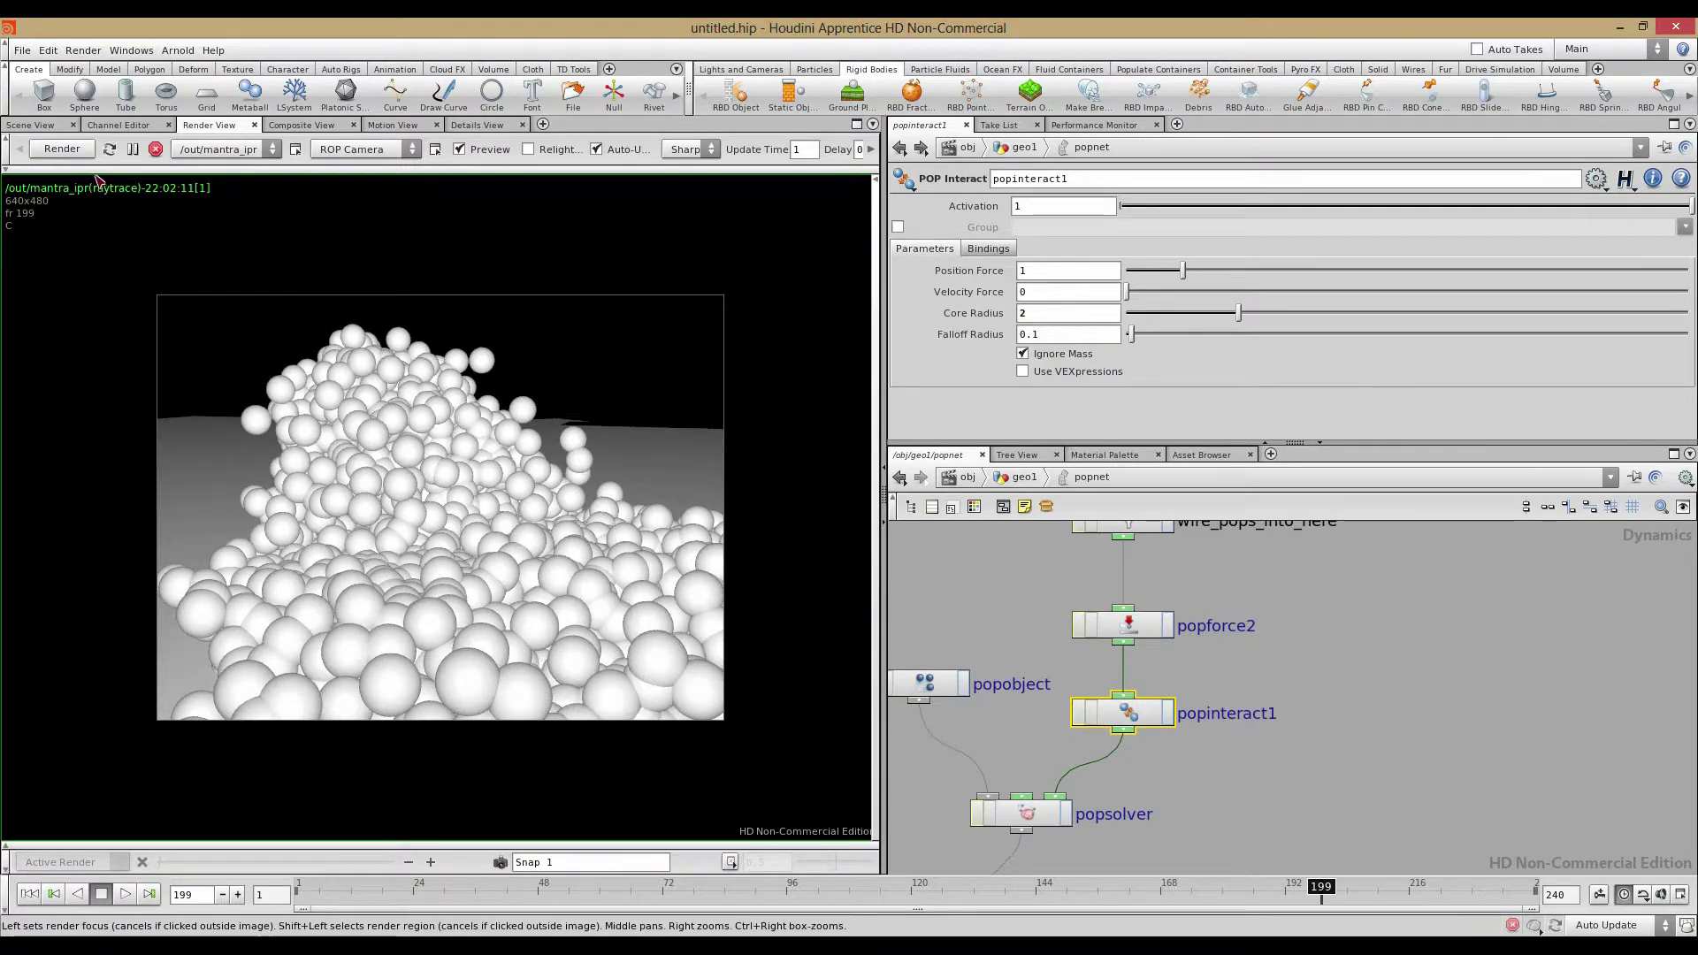
# Replay the simulation from frame 1 in the geo1 scene view, stop at frame 148 and examine the sphere spacing from above
pyautogui.click(34, 126)
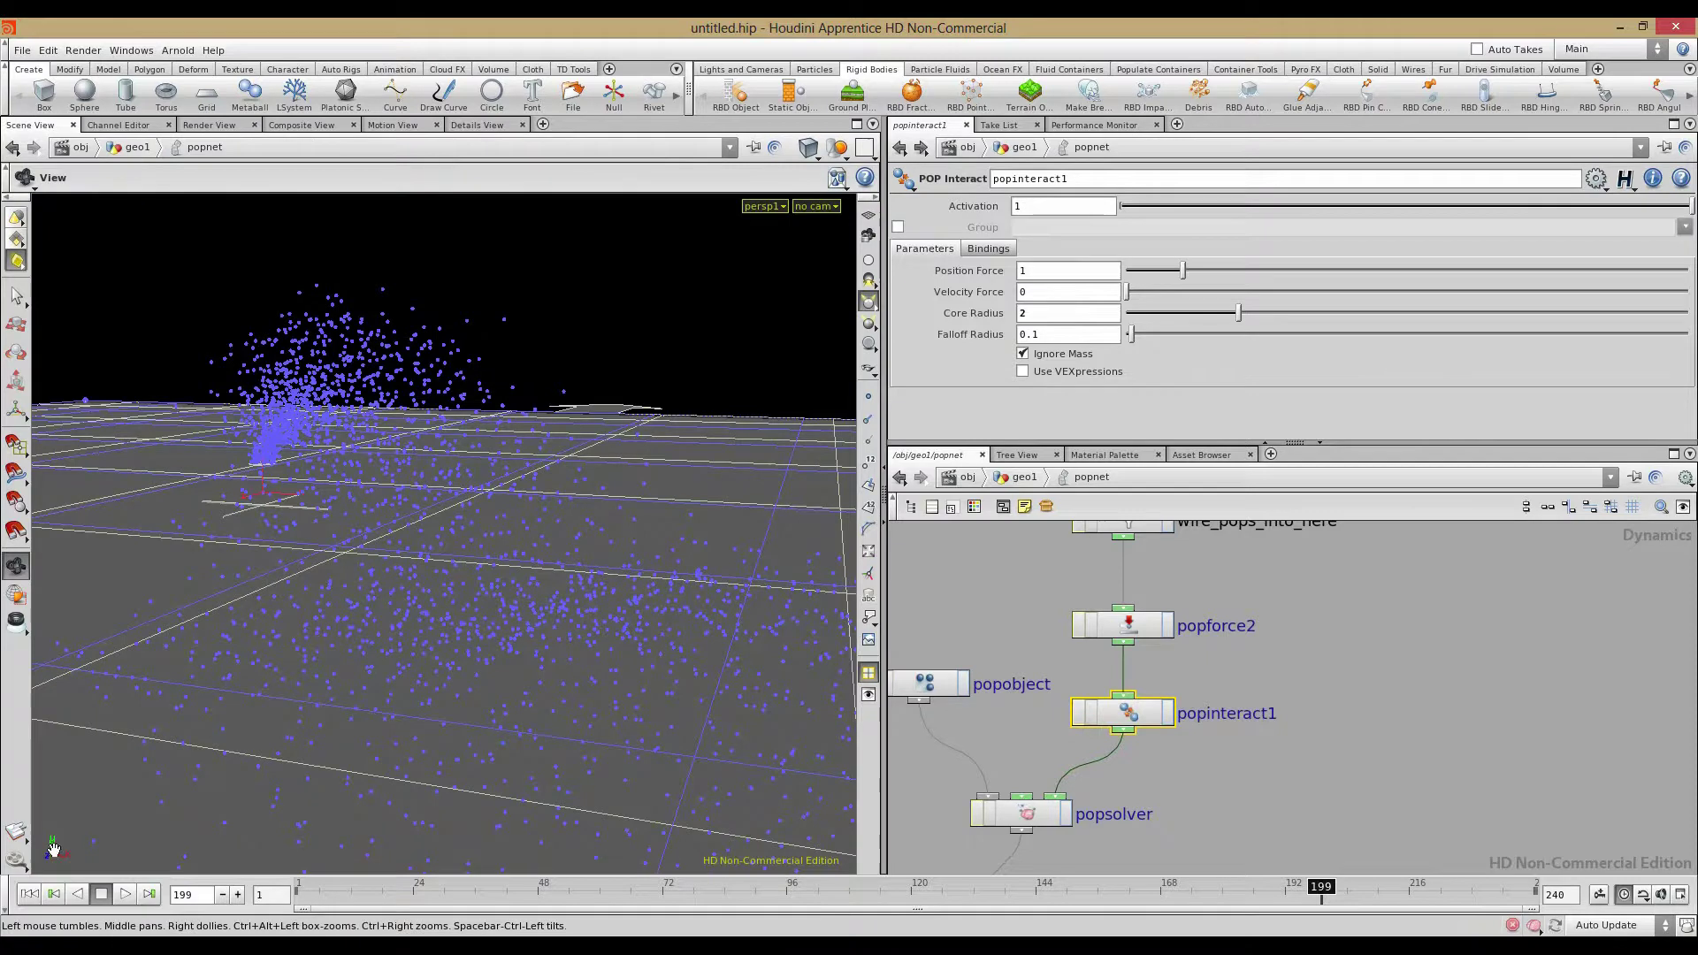
pyautogui.click(31, 895)
pyautogui.moveTo(1037, 716); pyautogui.dragTo(1078, 602, button='middle')
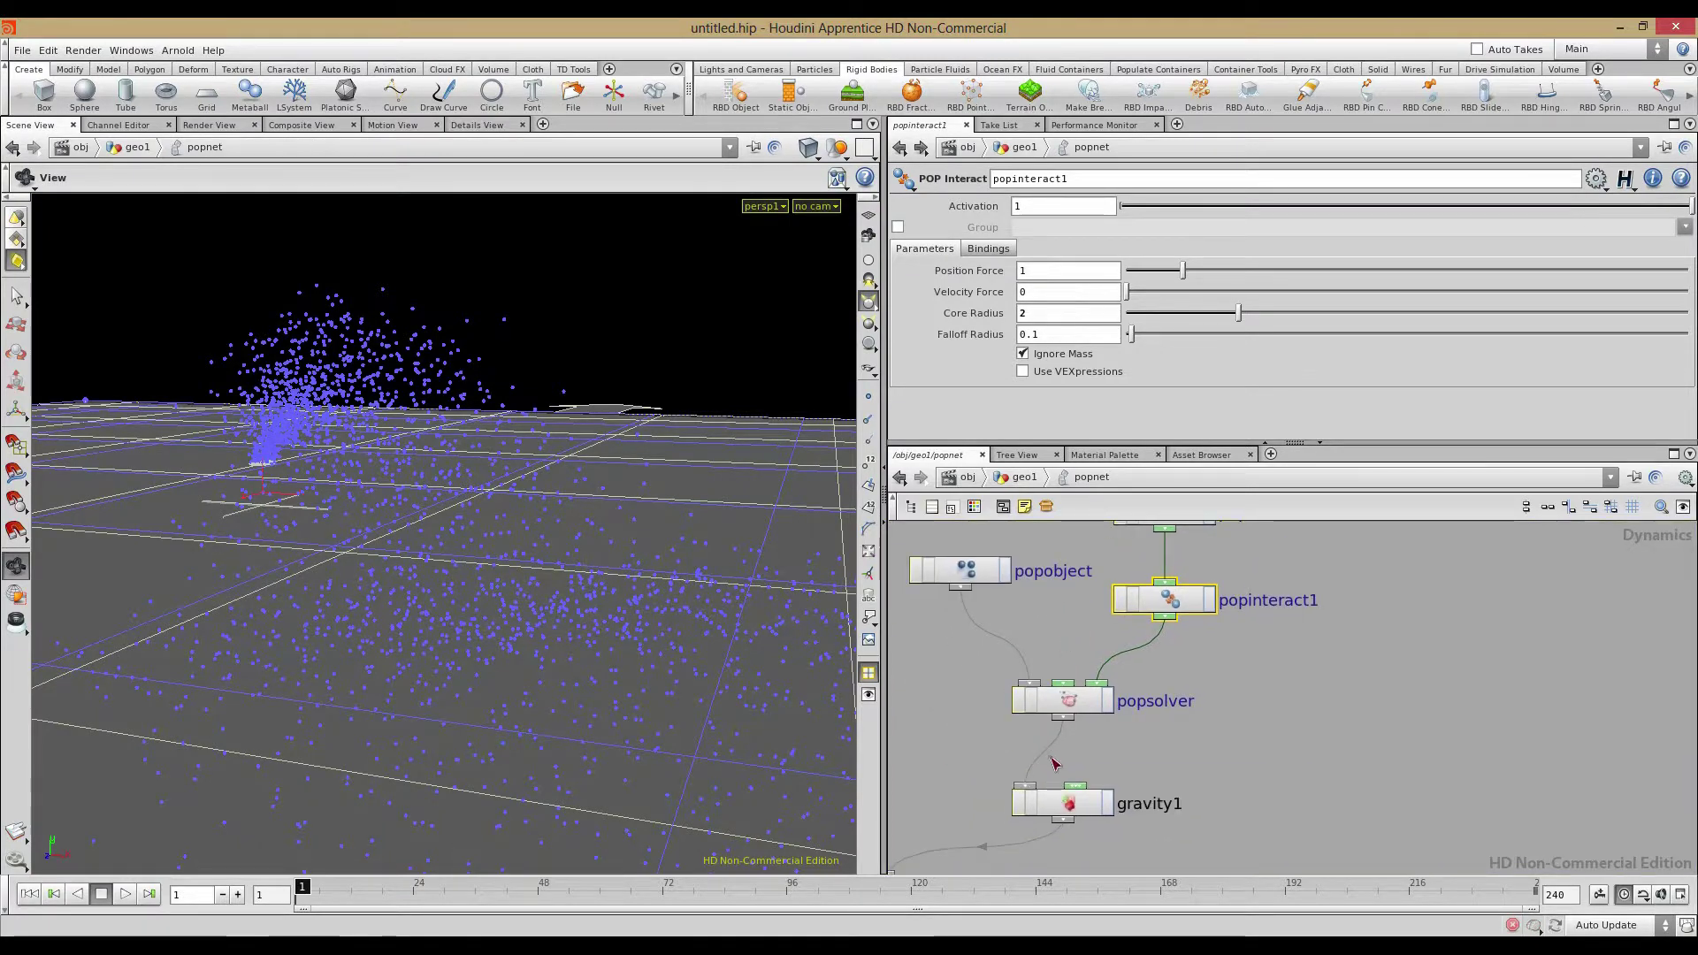
pyautogui.click(1025, 478)
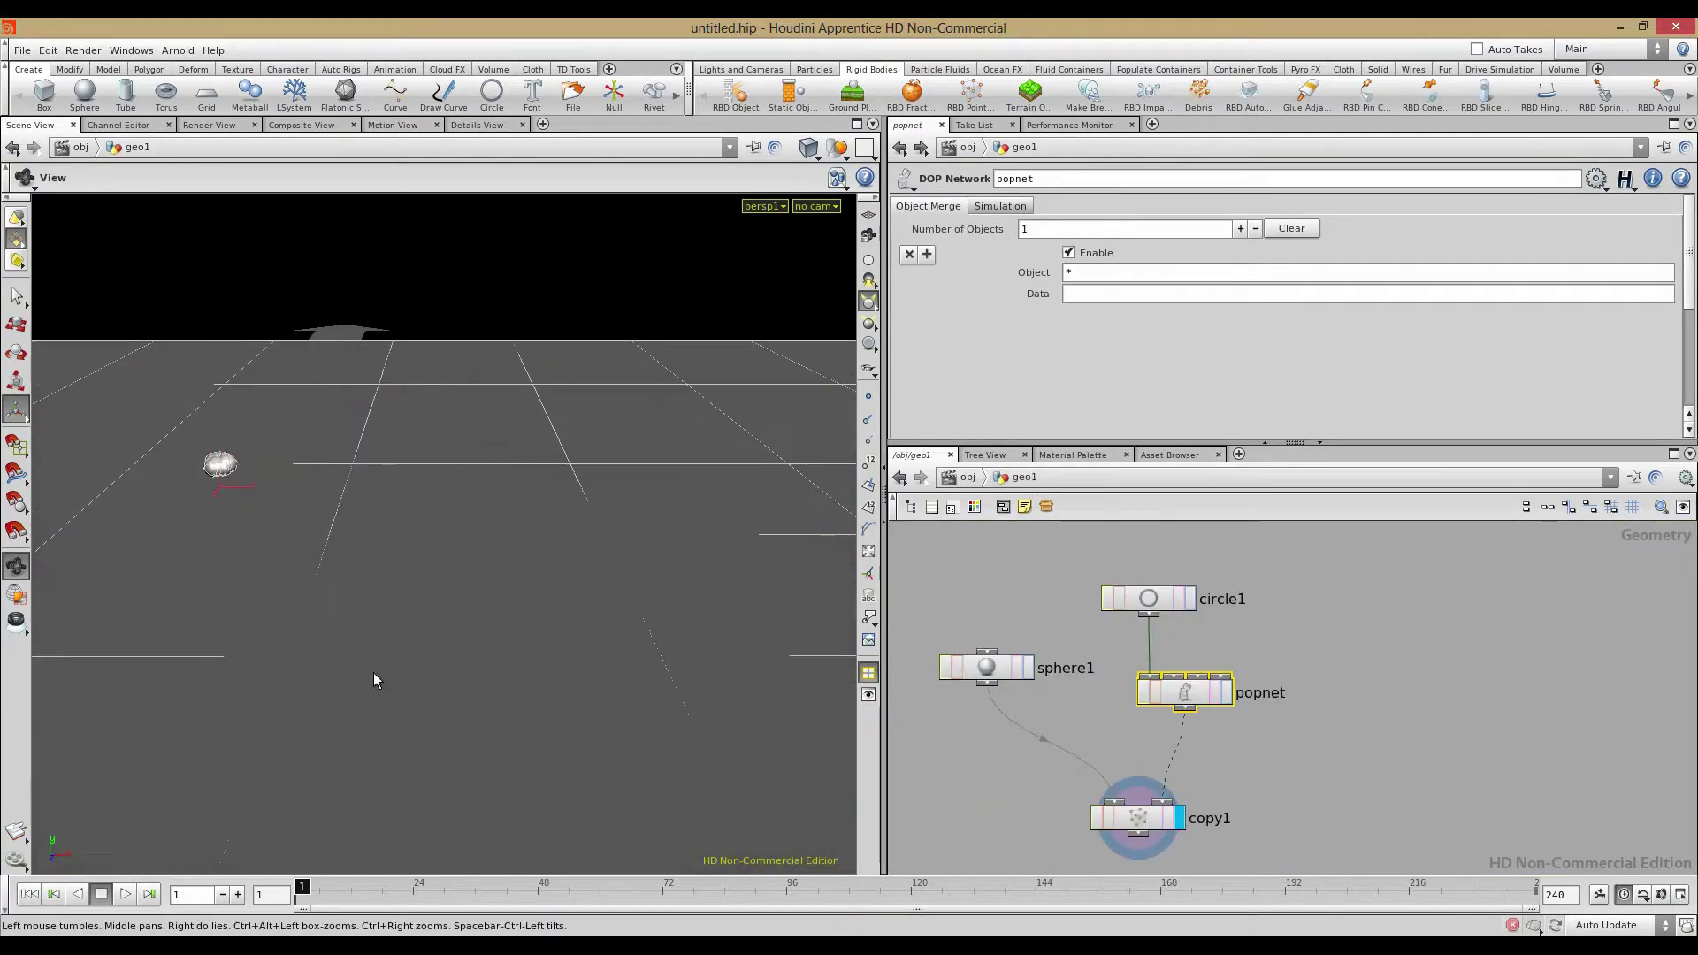
pyautogui.click(125, 894)
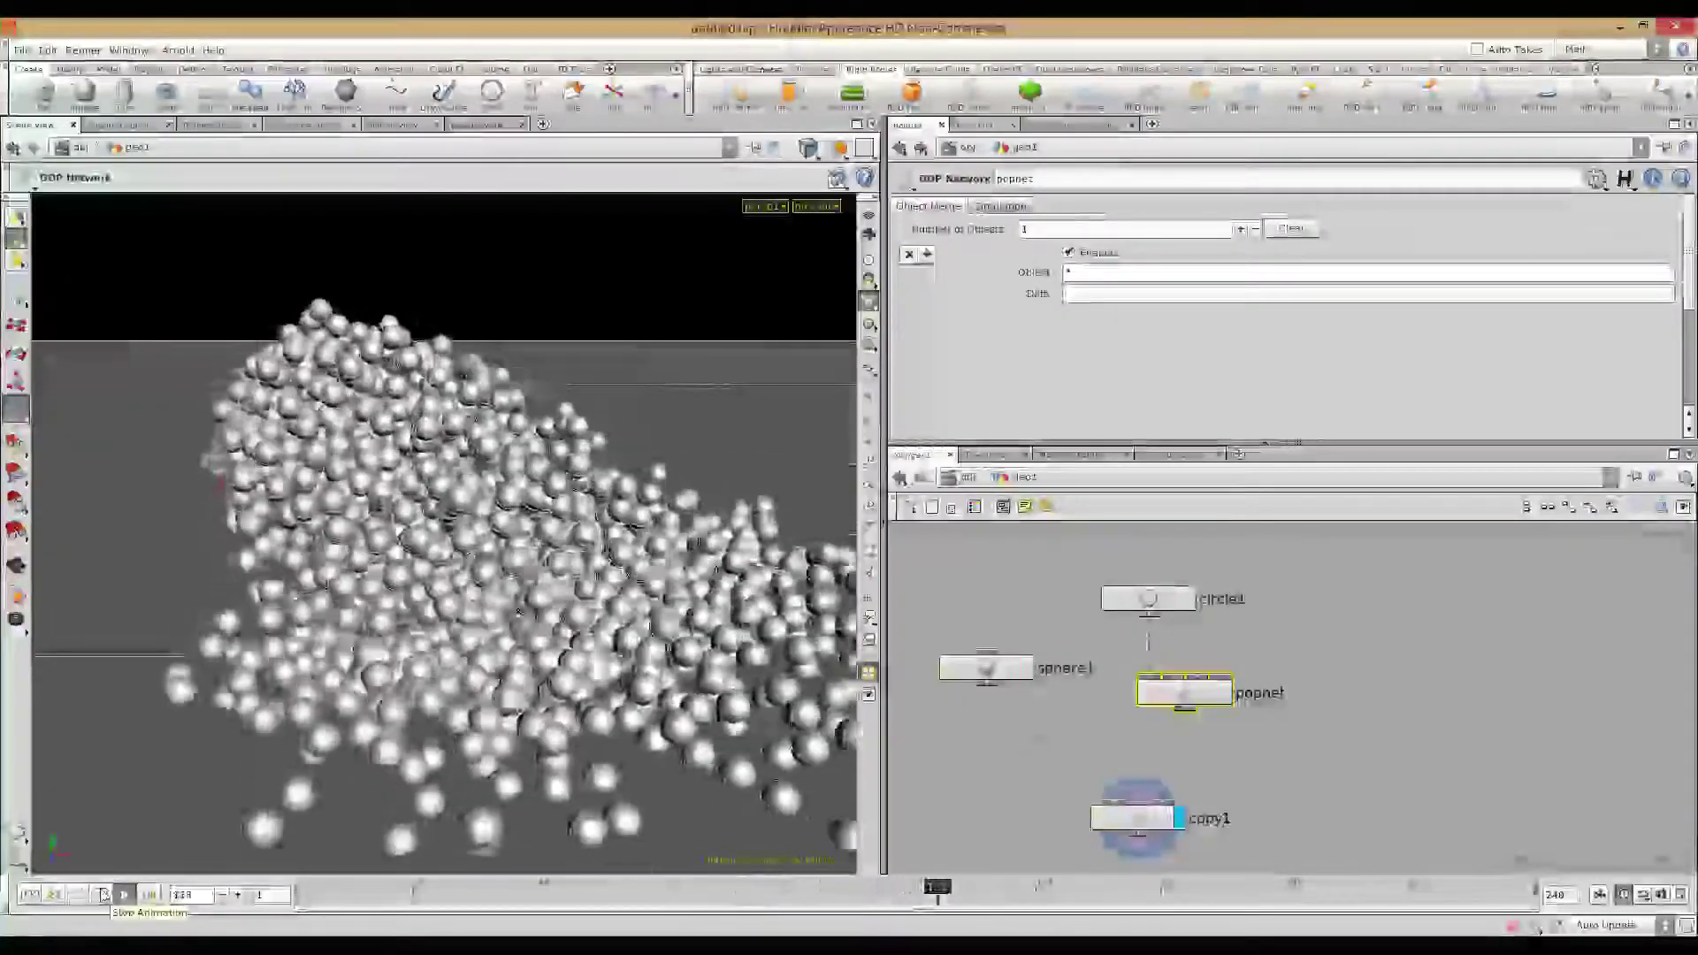
pyautogui.click(103, 895)
pyautogui.keyDown('alt'); pyautogui.moveTo(357, 655); pyautogui.dragTo(398, 721); pyautogui.keyUp('alt')
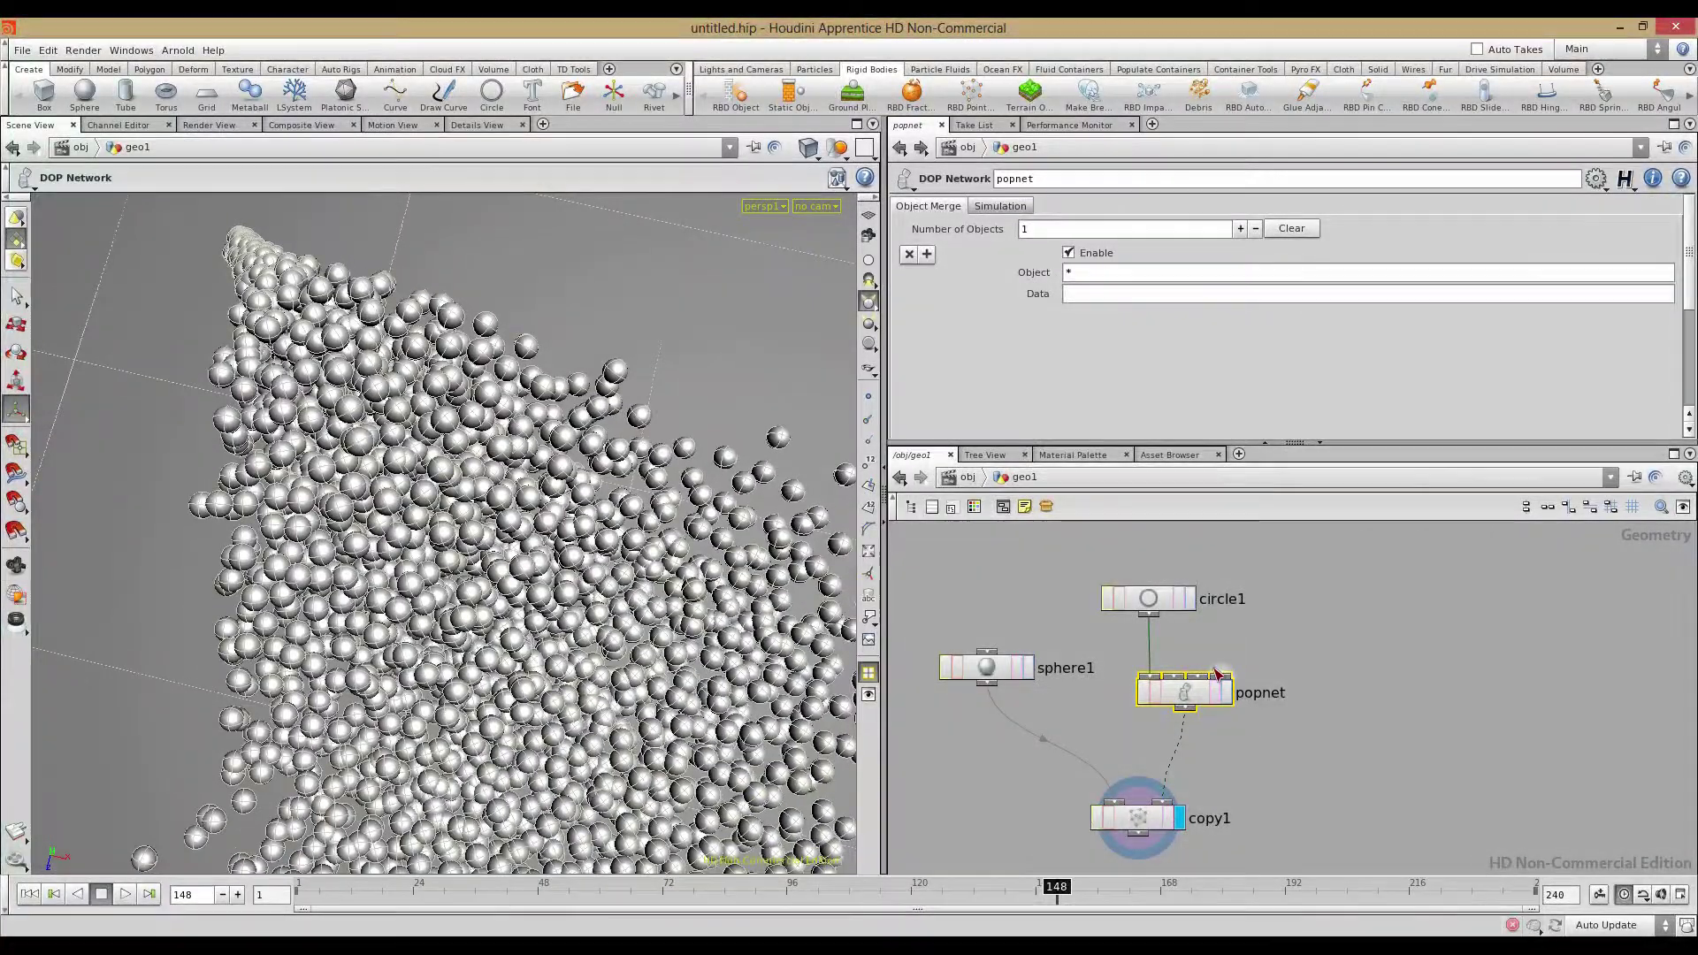
# Set the velocity force of popinteract1 inside popnet to 1.12 and replay the simulation from frame 1 at the geo1 level
pyautogui.doubleClick(1196, 695)
pyautogui.moveTo(1206, 666); pyautogui.dragTo(1218, 715, button='middle')
pyautogui.keyDown('alt'); pyautogui.moveTo(553, 681); pyautogui.dragTo(424, 440); pyautogui.keyUp('alt')
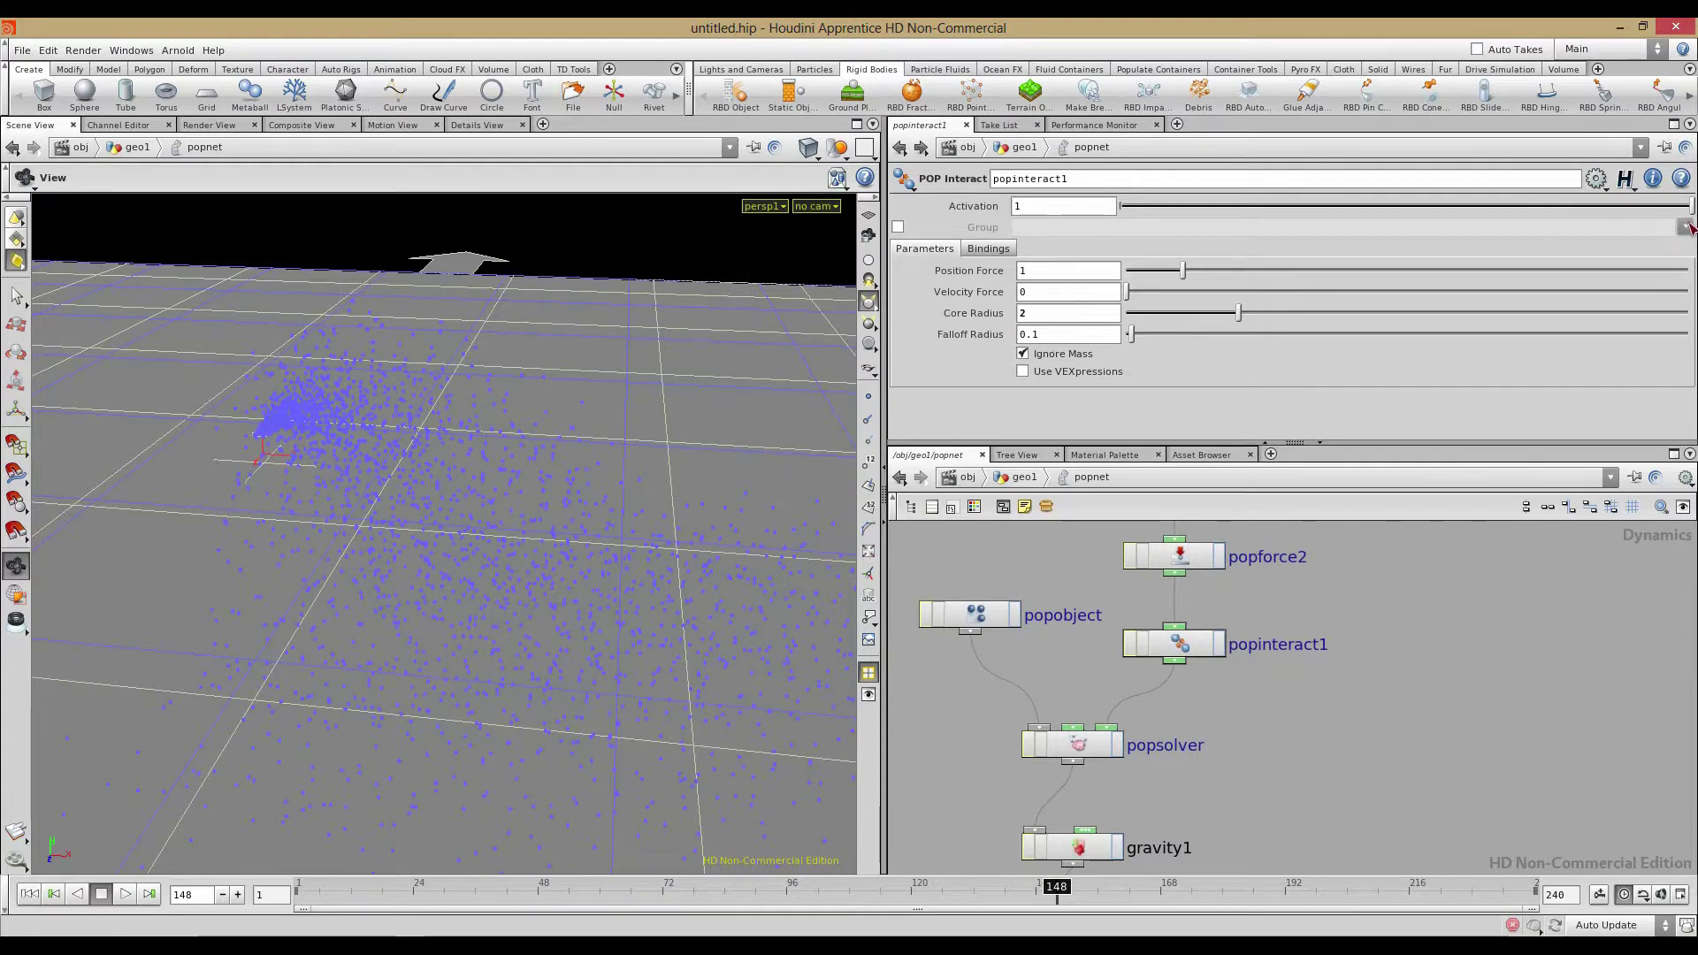
pyautogui.click(899, 227)
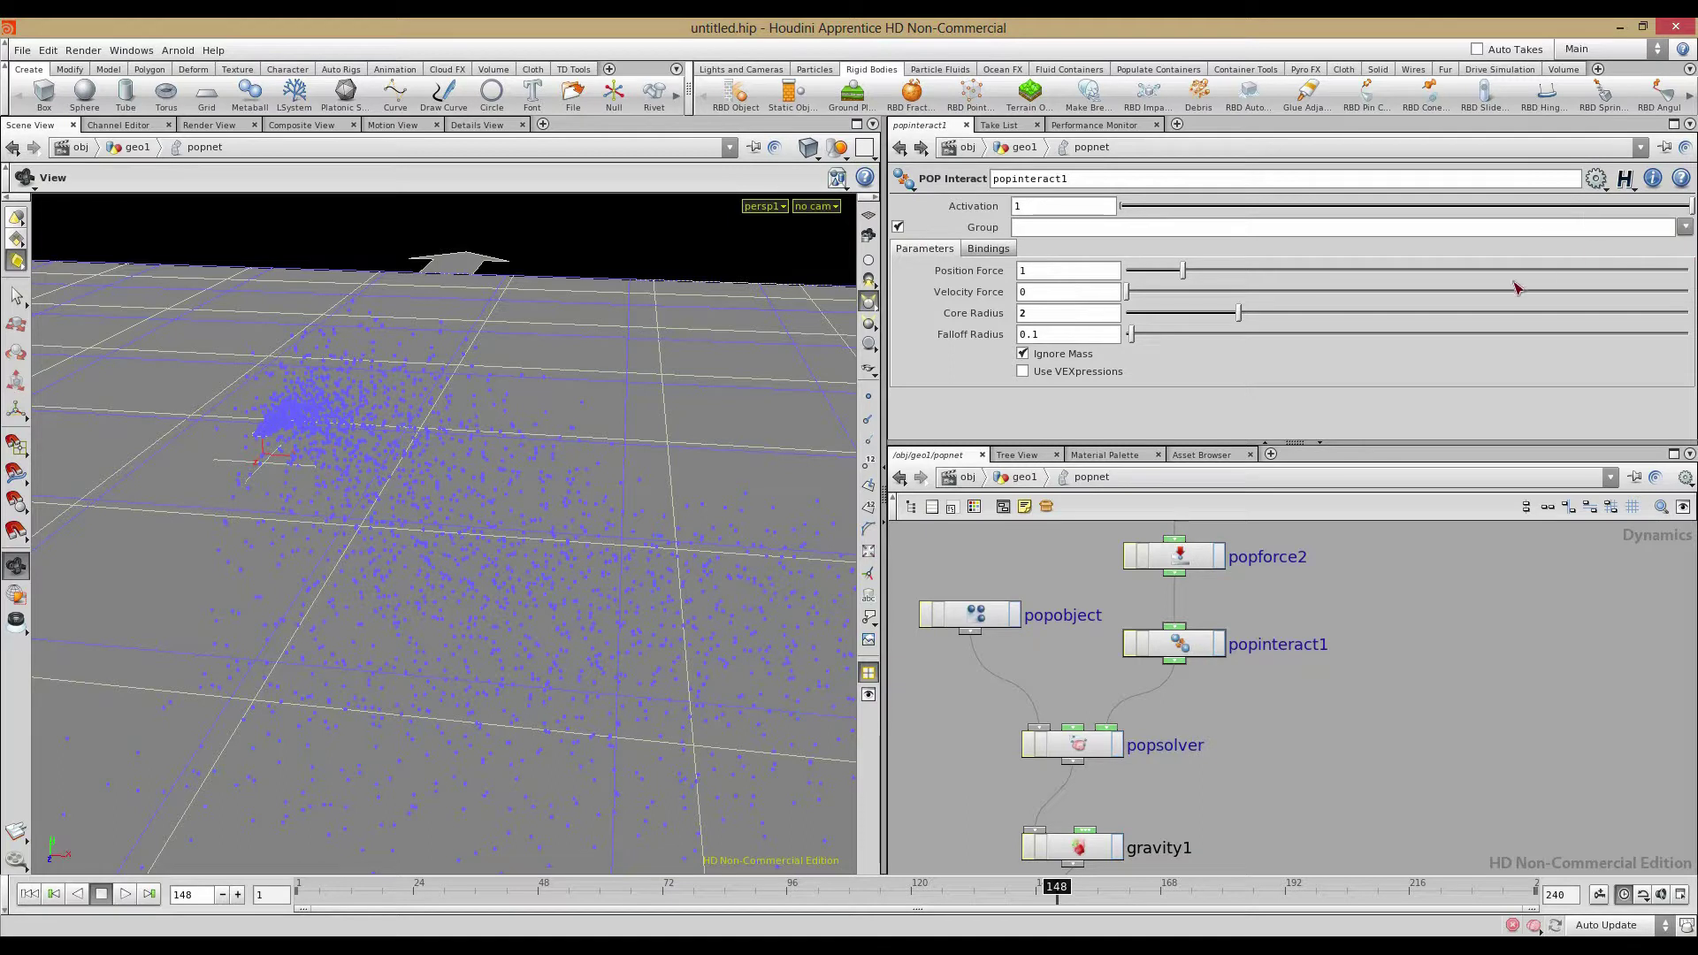
pyautogui.click(898, 227)
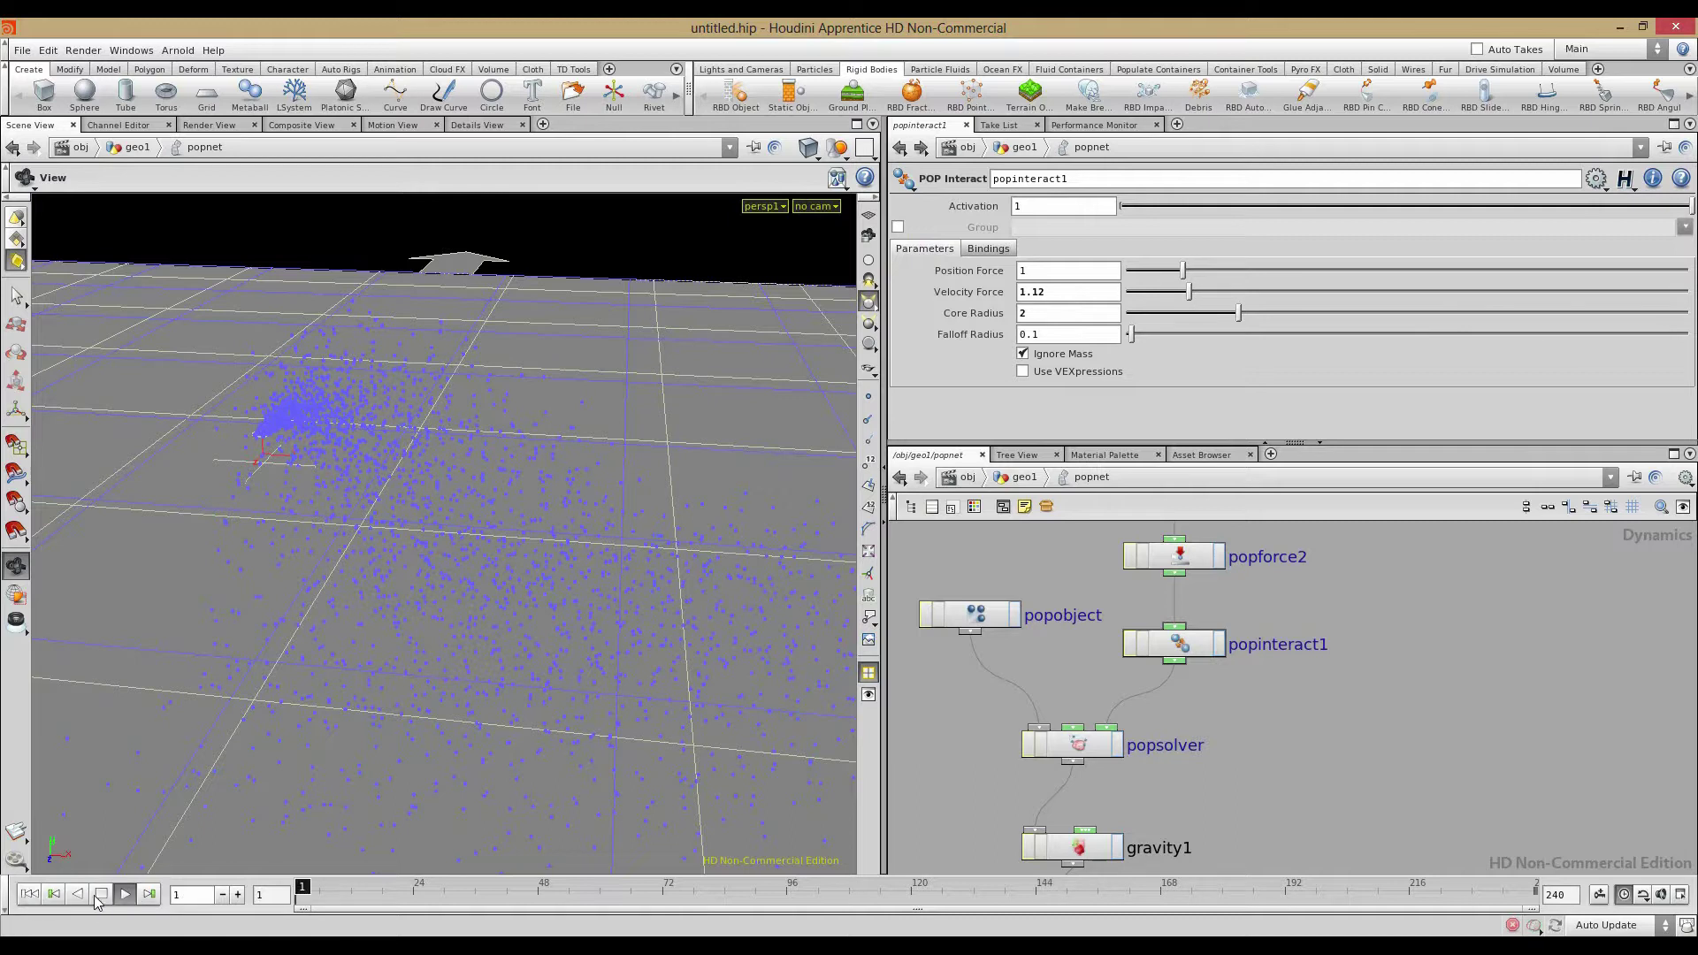
pyautogui.click(26, 899)
pyautogui.click(1022, 478)
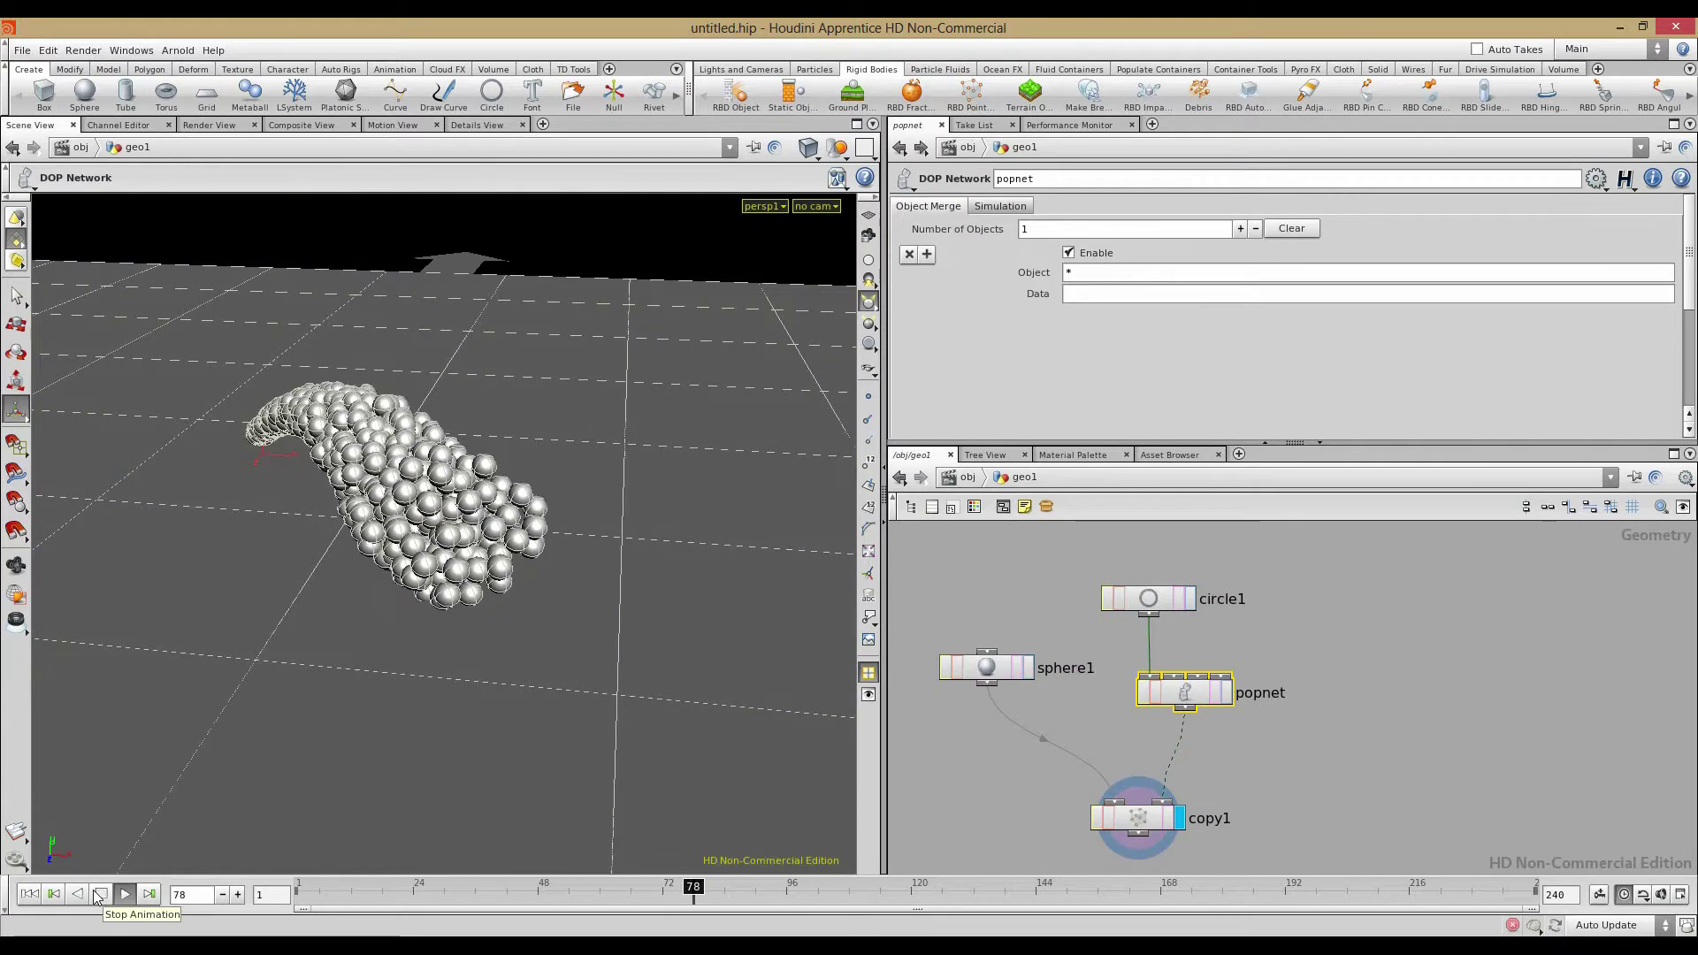
# Try raising popinteract1's velocity force to about two thirds of its slider range and examine the particles' spread from farther away
pyautogui.doubleClick(1187, 695)
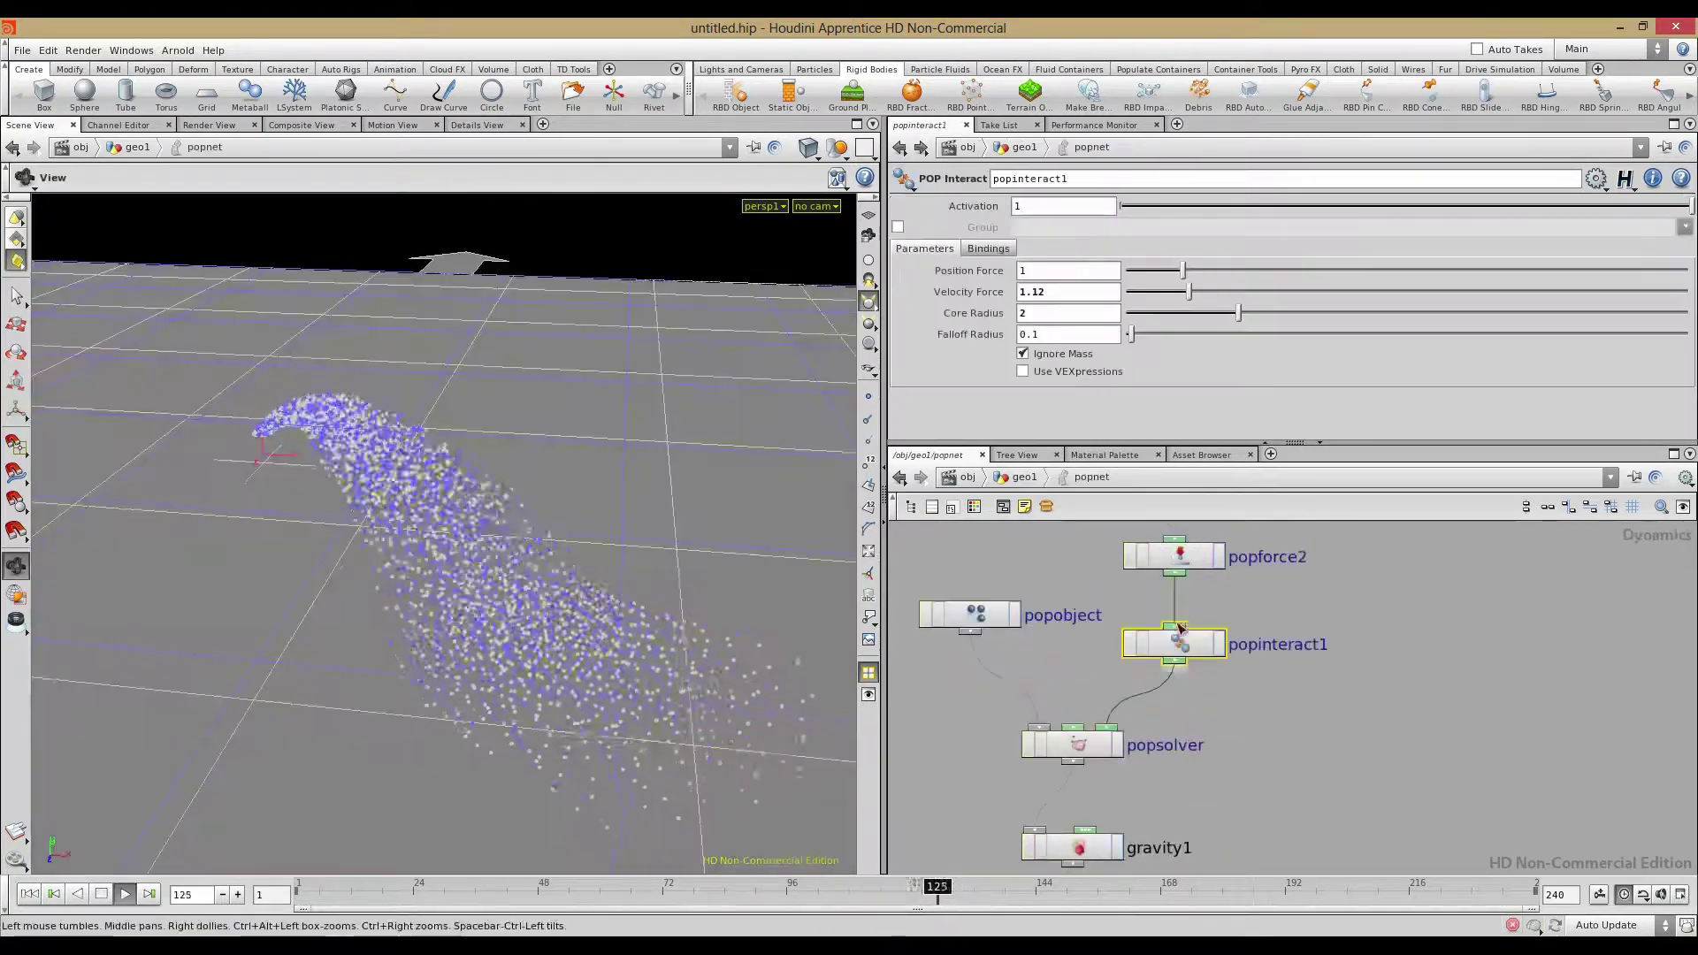
pyautogui.moveTo(1190, 292); pyautogui.dragTo(1507, 297)
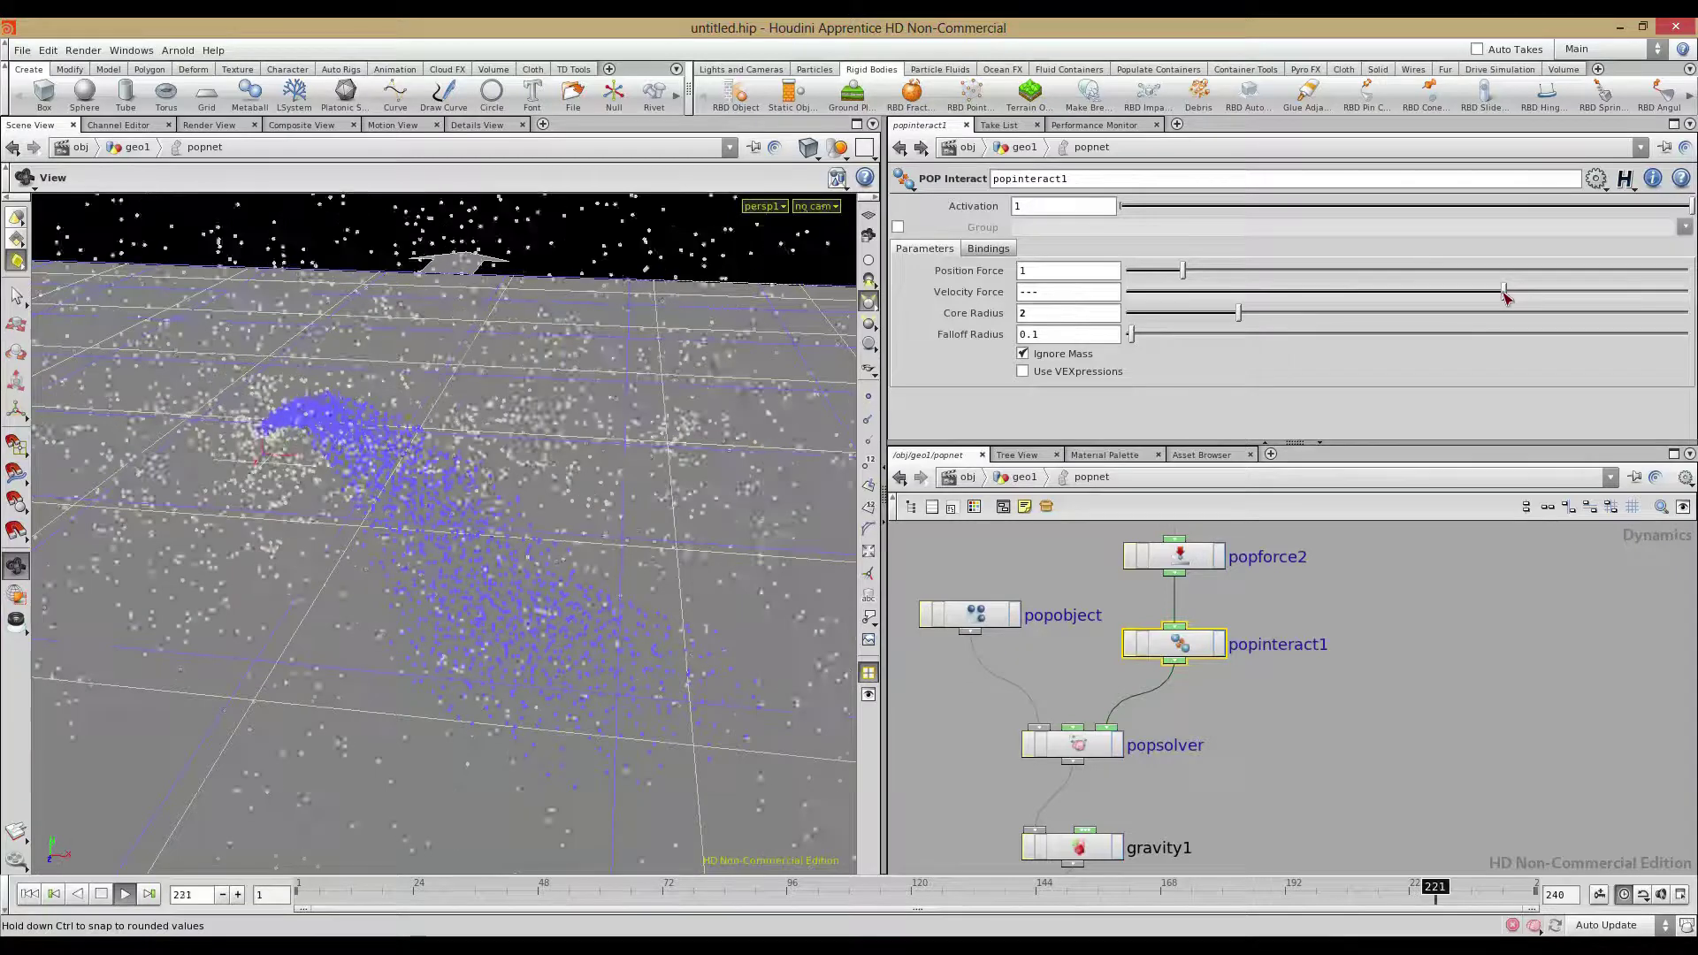
pyautogui.moveTo(629, 455); pyautogui.dragTo(310, 470, button='right')
pyautogui.moveTo(311, 470); pyautogui.dragTo(522, 467)
# Lower popinteract1's velocity force to a little over a quarter of its slider range and examine the playing particle stream up close
pyautogui.click(1282, 293)
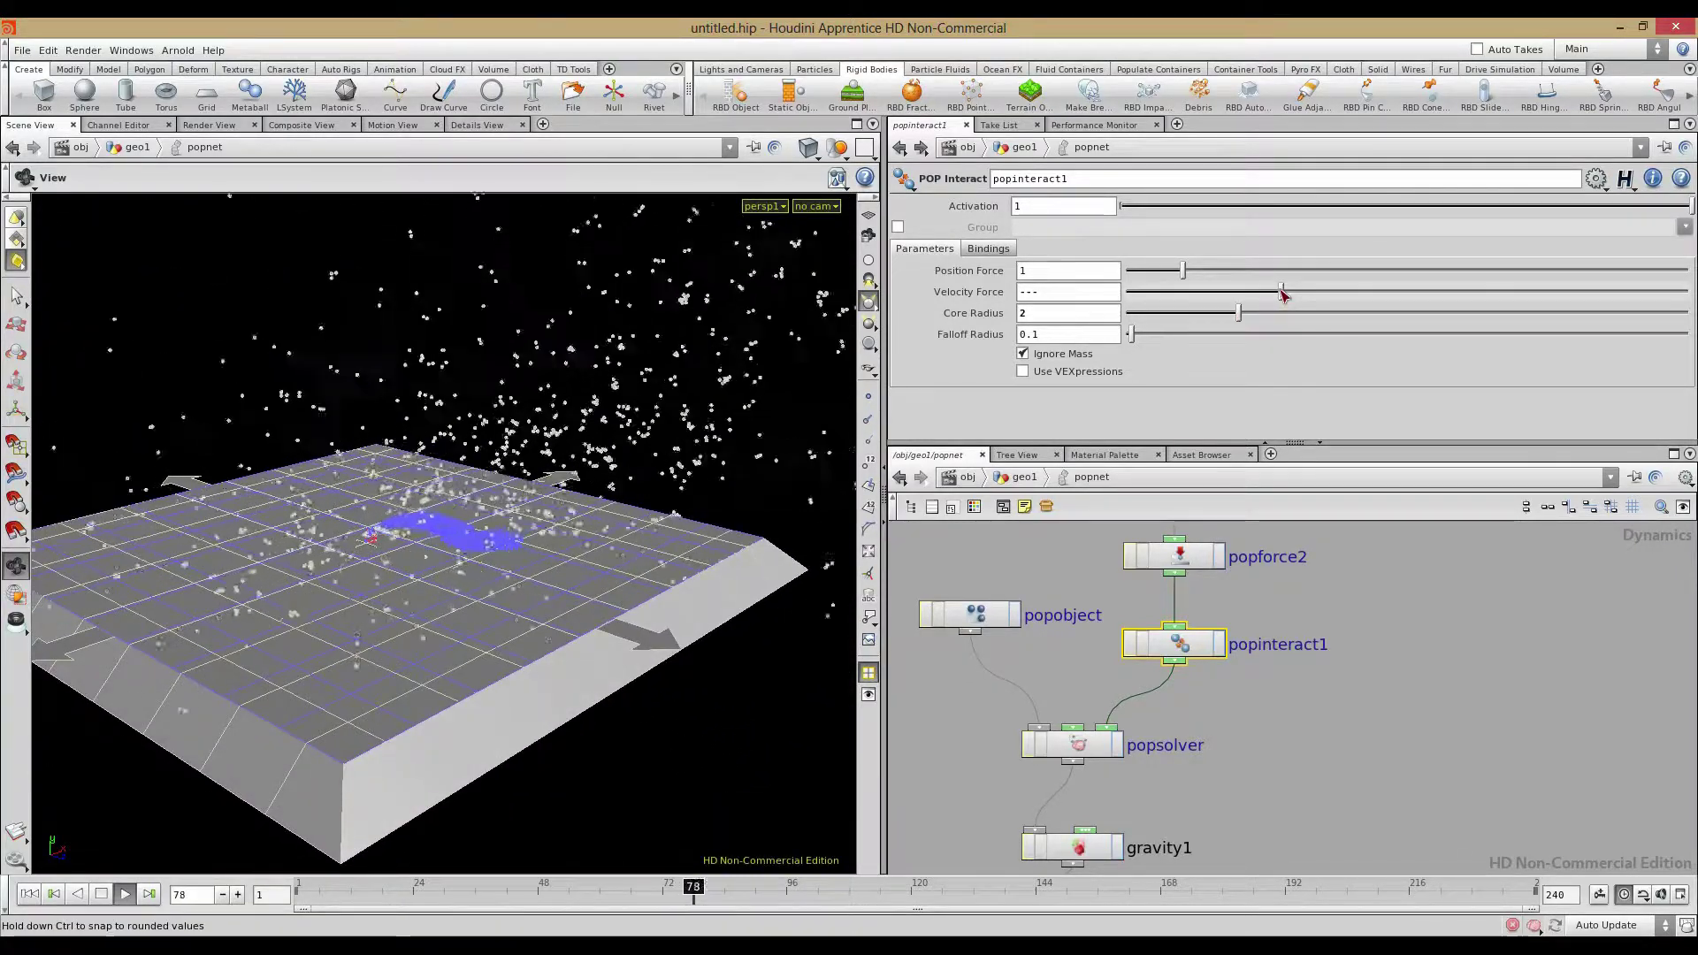
pyautogui.moveTo(281, 468); pyautogui.dragTo(320, 487)
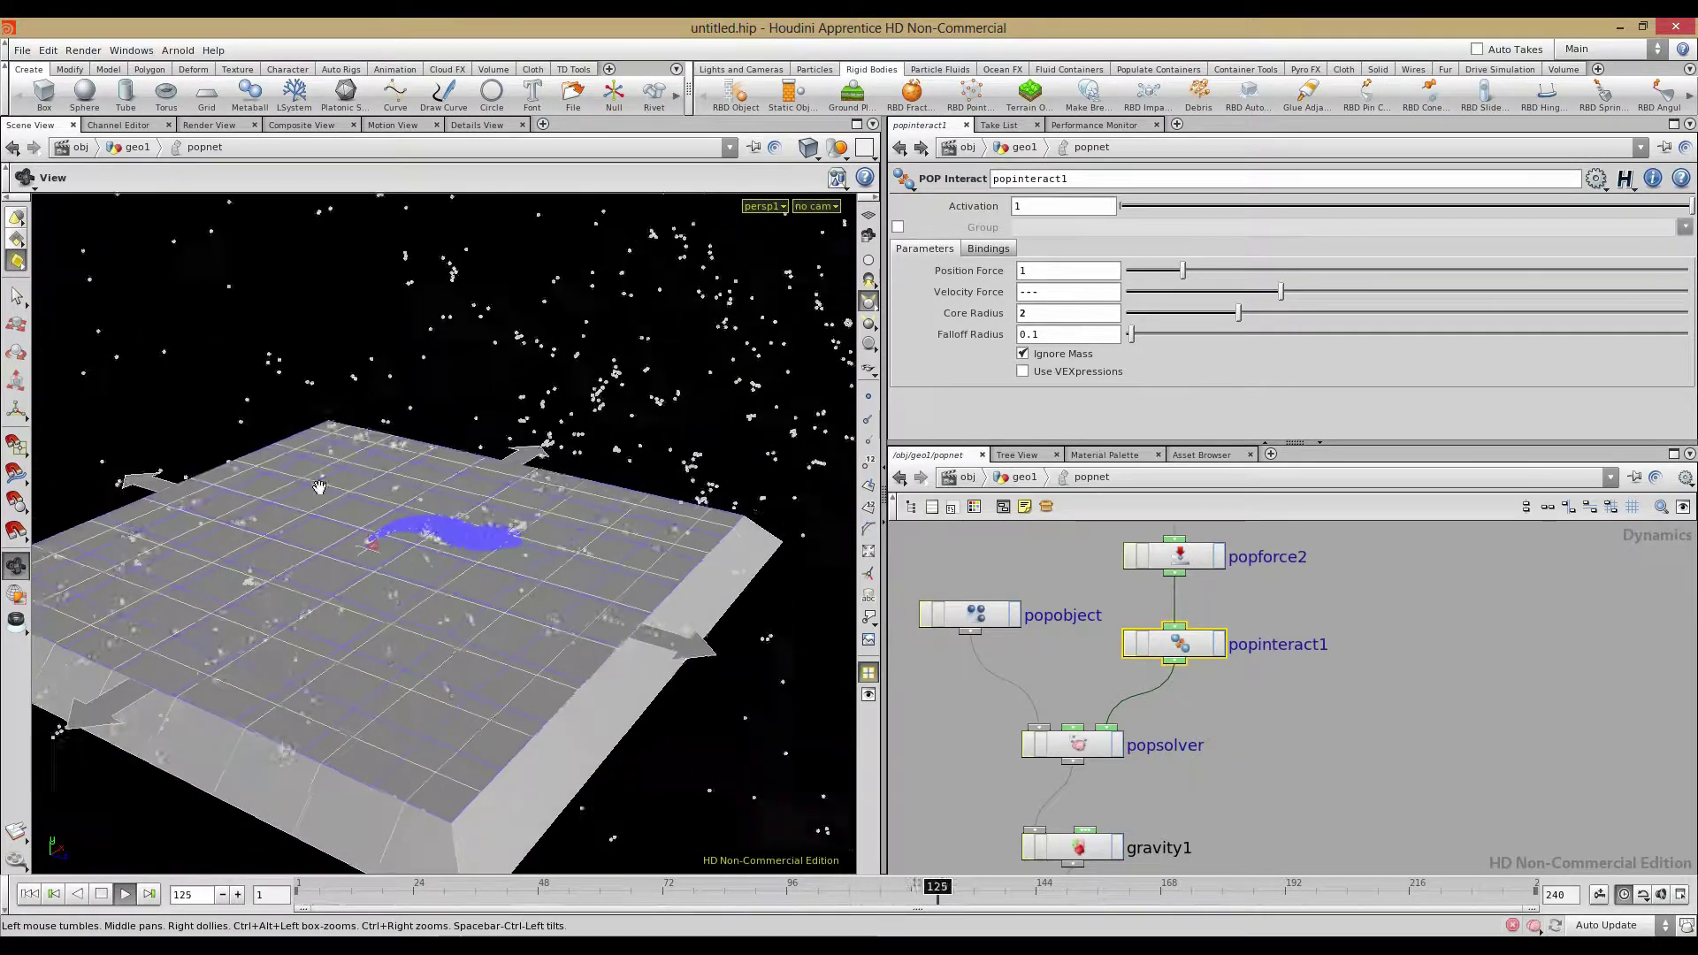
pyautogui.moveTo(319, 488); pyautogui.dragTo(761, 519, button='right')
pyautogui.moveTo(380, 497); pyautogui.dragTo(428, 488)
pyautogui.moveTo(423, 493); pyautogui.dragTo(570, 503)
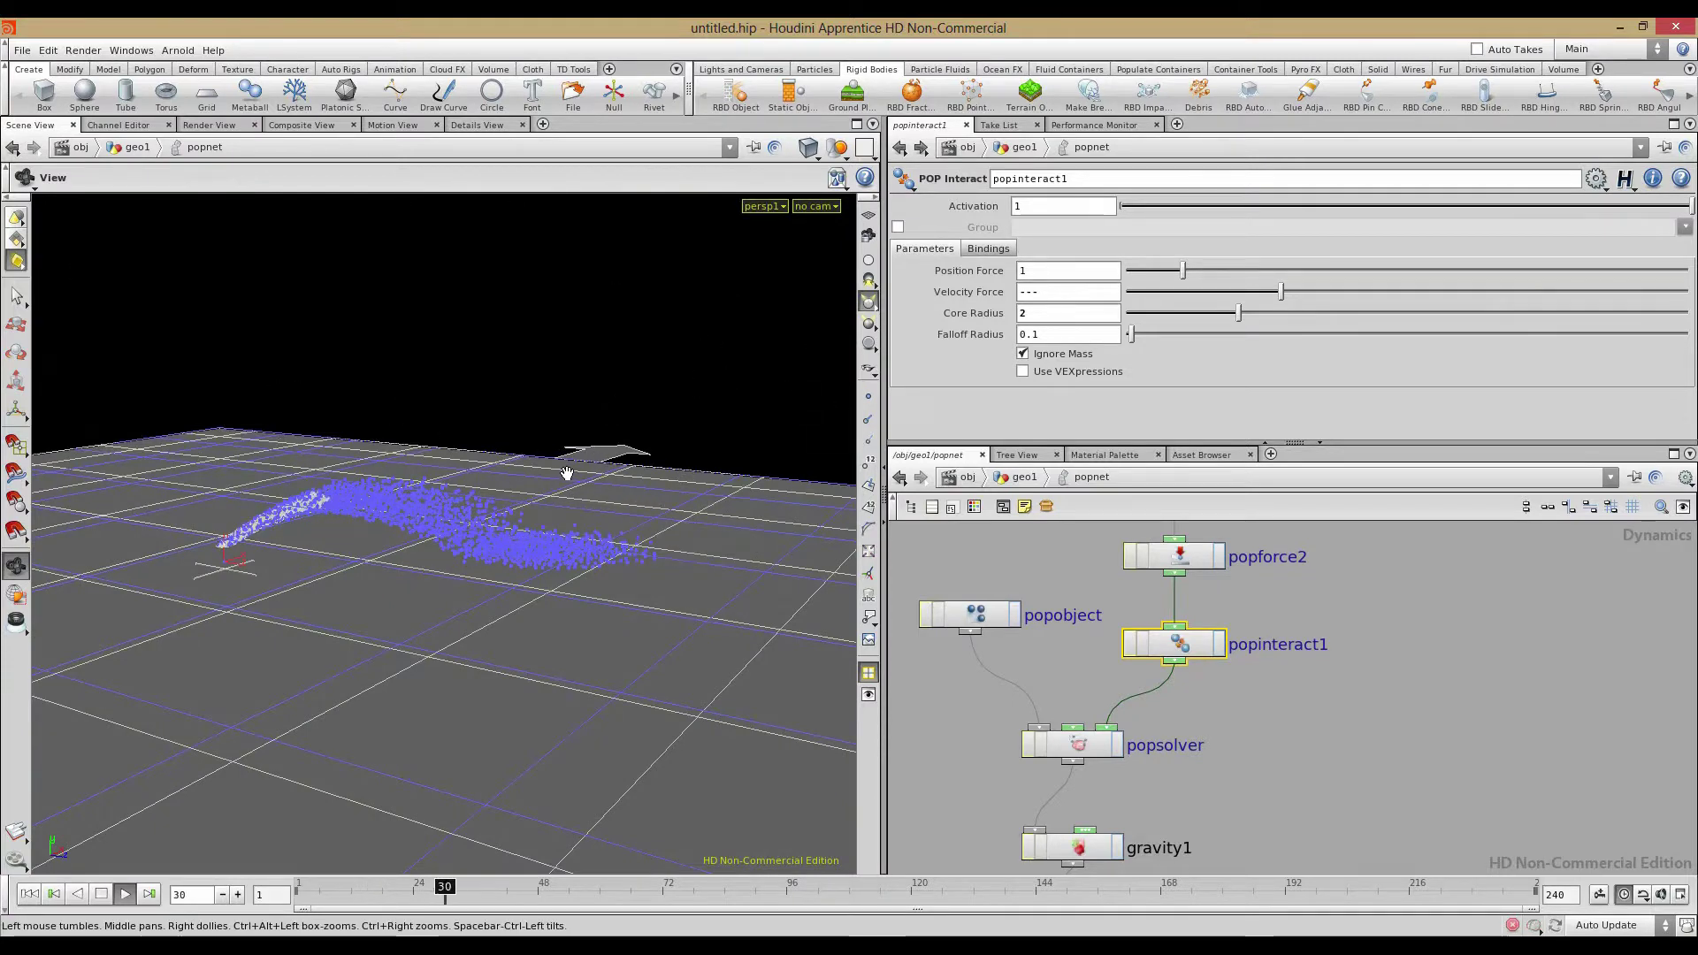
pyautogui.moveTo(575, 534); pyautogui.dragTo(398, 650)
pyautogui.click(958, 725)
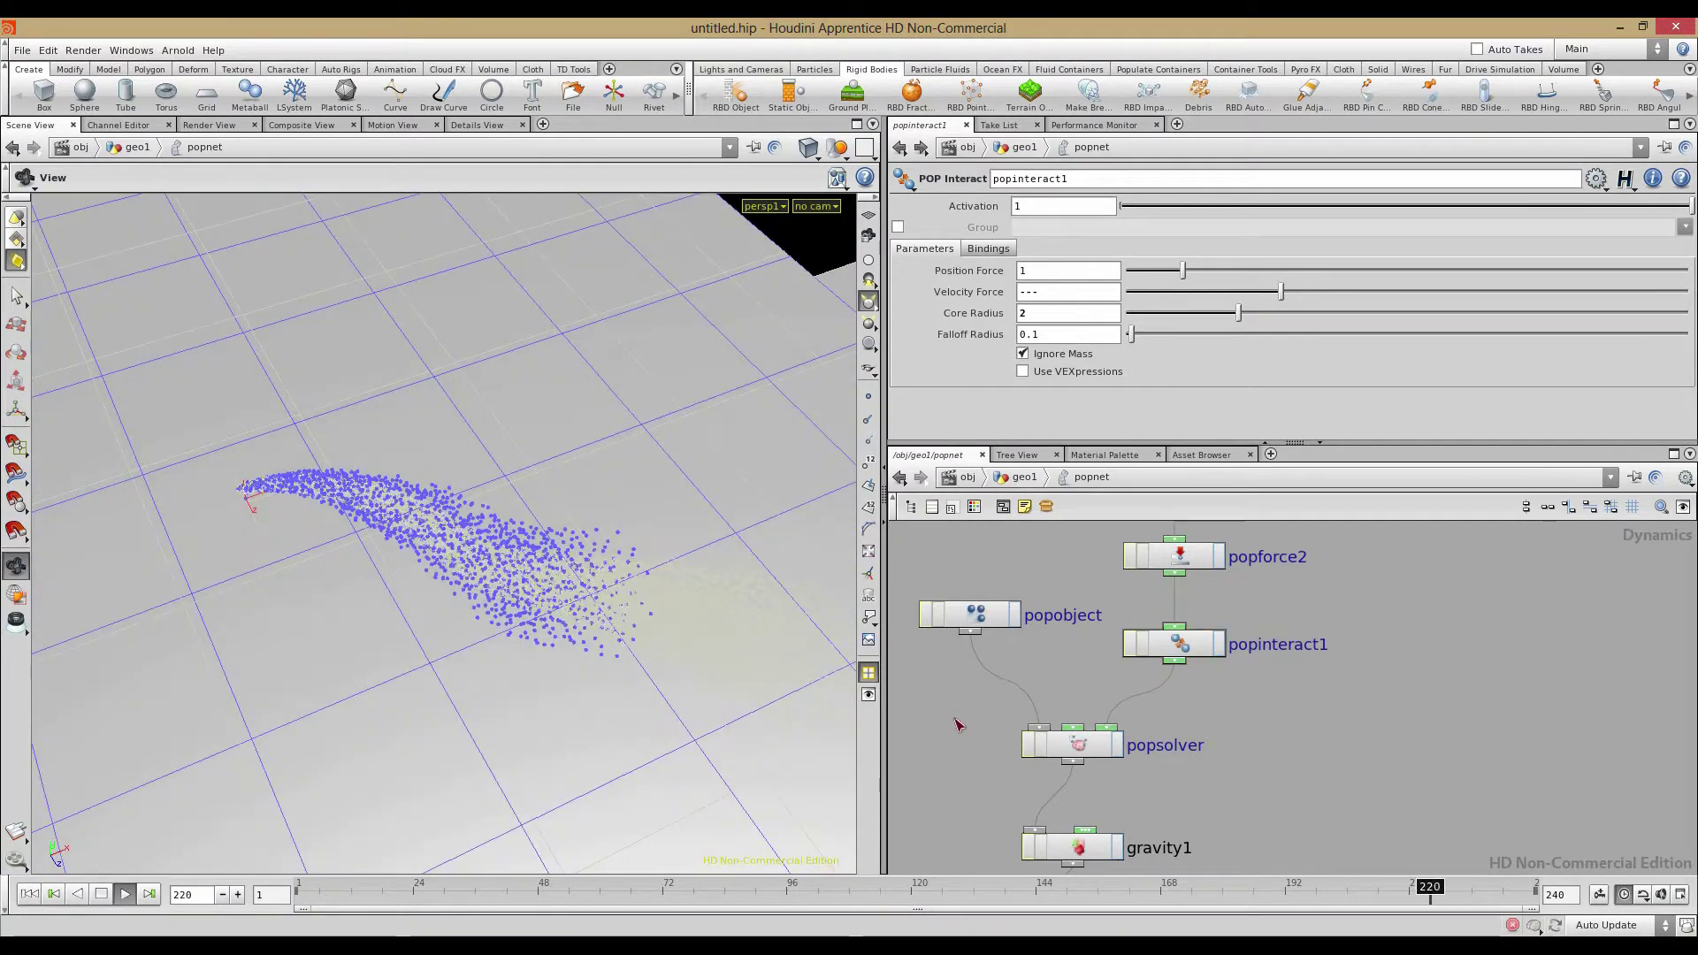
pyautogui.moveTo(498, 667); pyautogui.dragTo(489, 573)
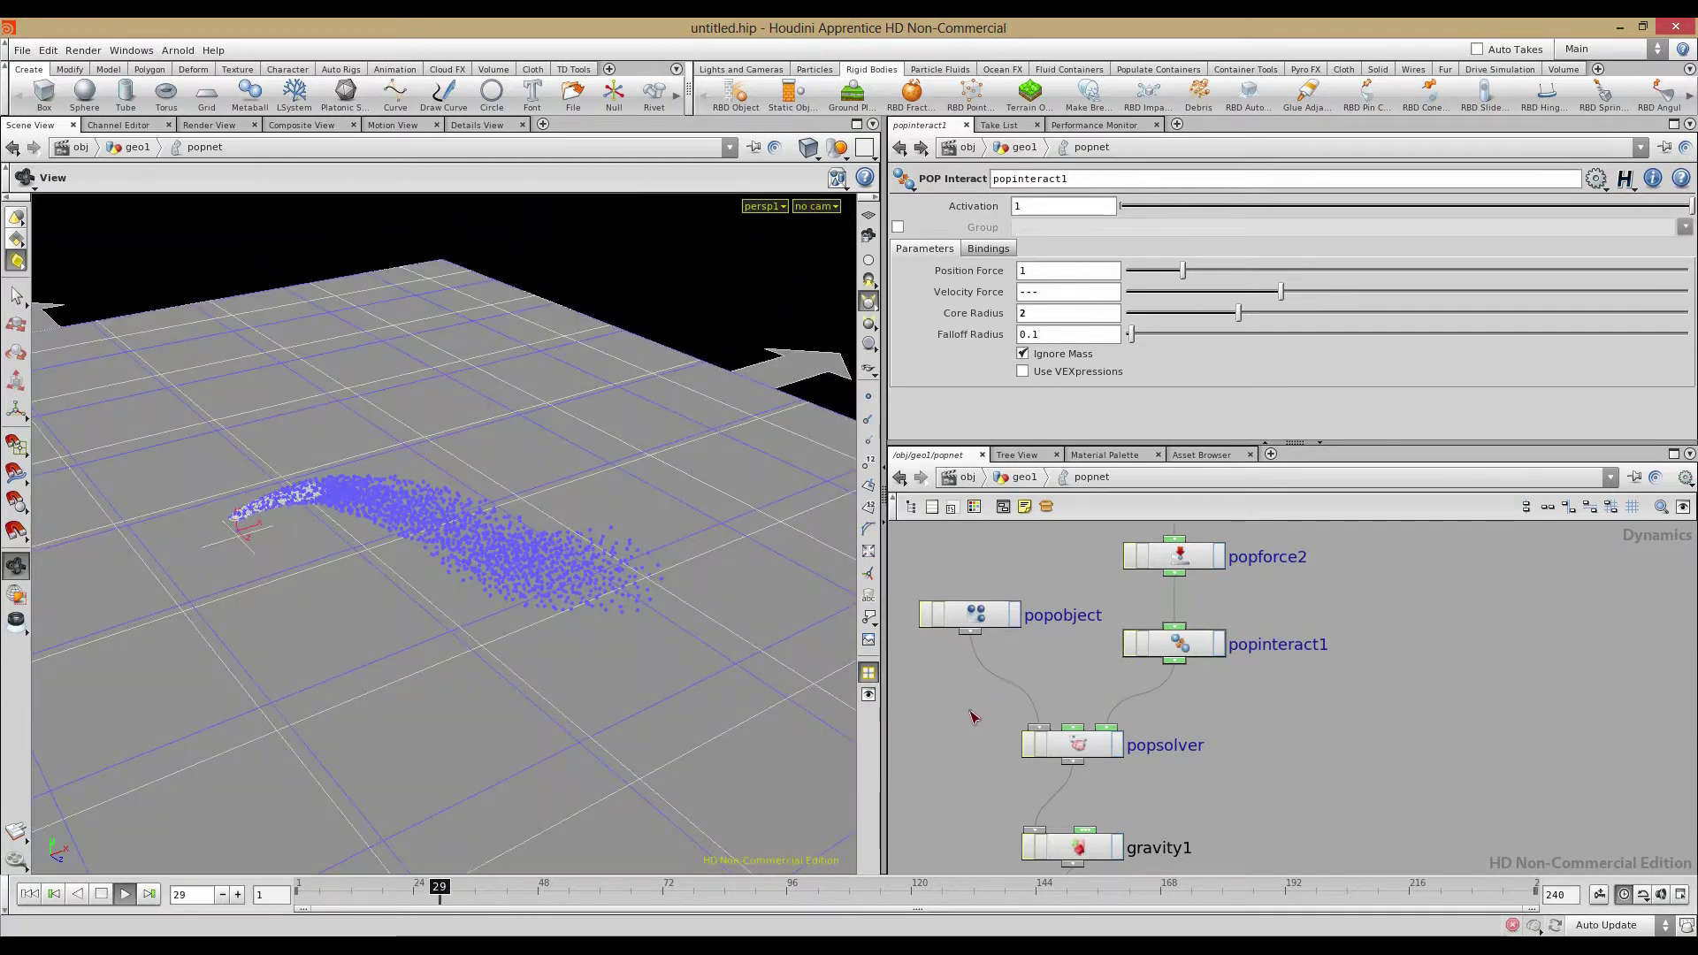
# Return to the geo1 level and watch the copied spheres flow along the ground plane while the simulation plays
pyautogui.moveTo(973, 717); pyautogui.dragTo(1024, 667, button='middle')
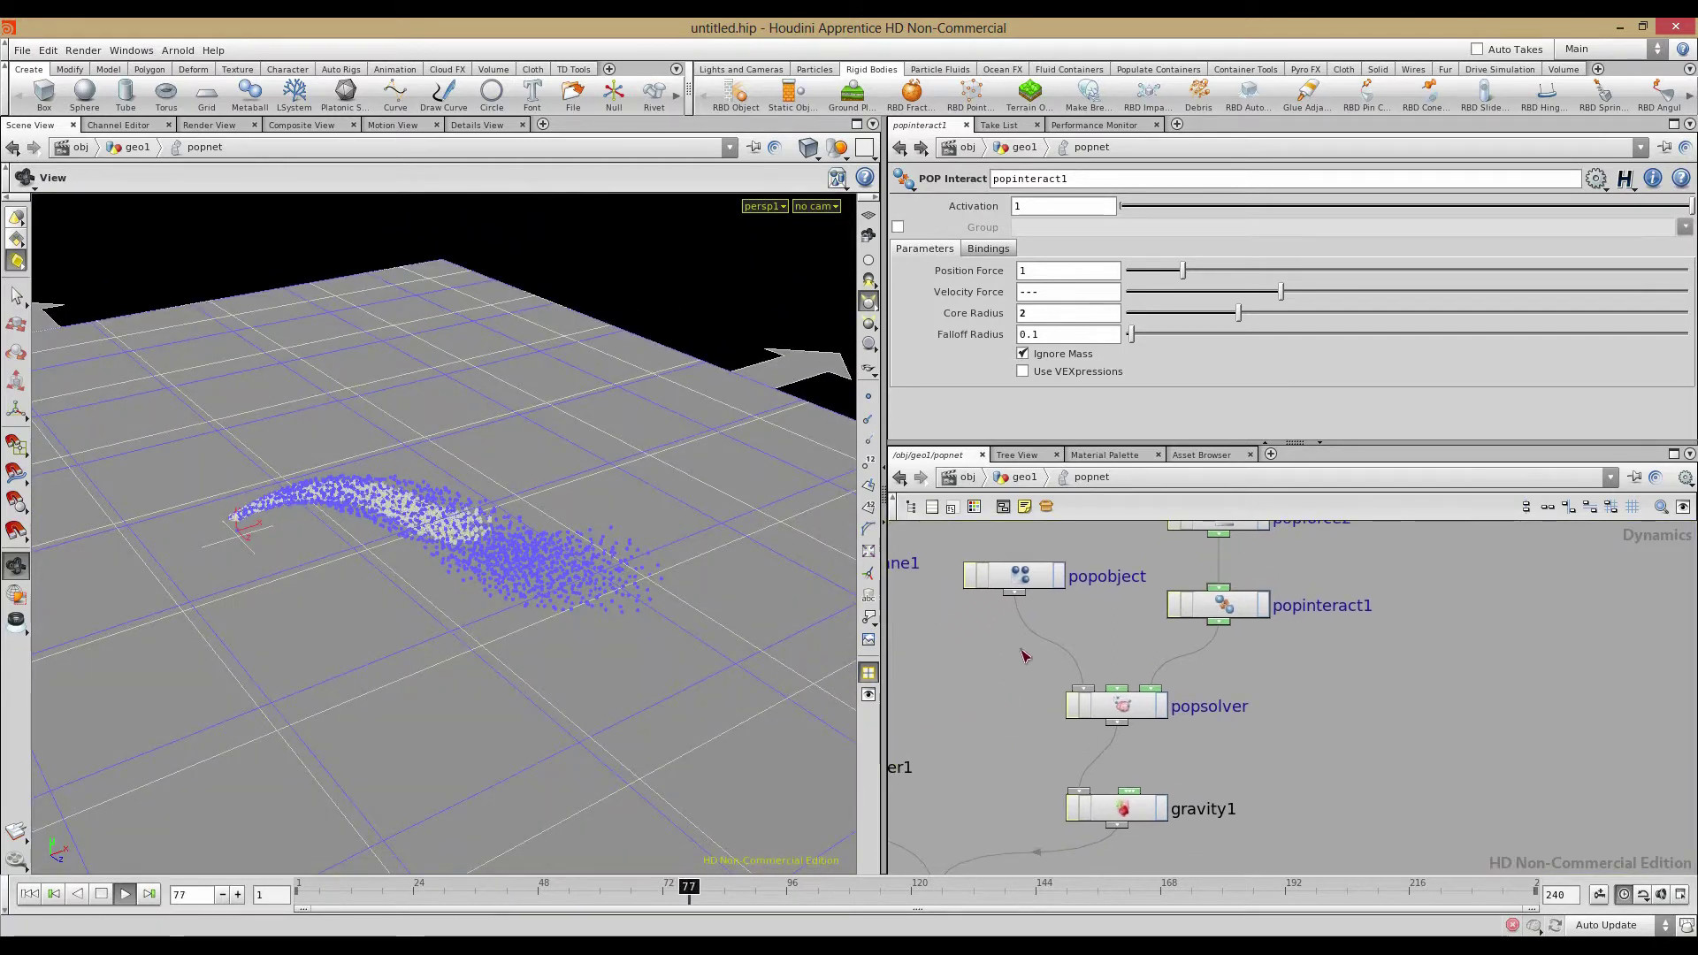
pyautogui.click(1024, 476)
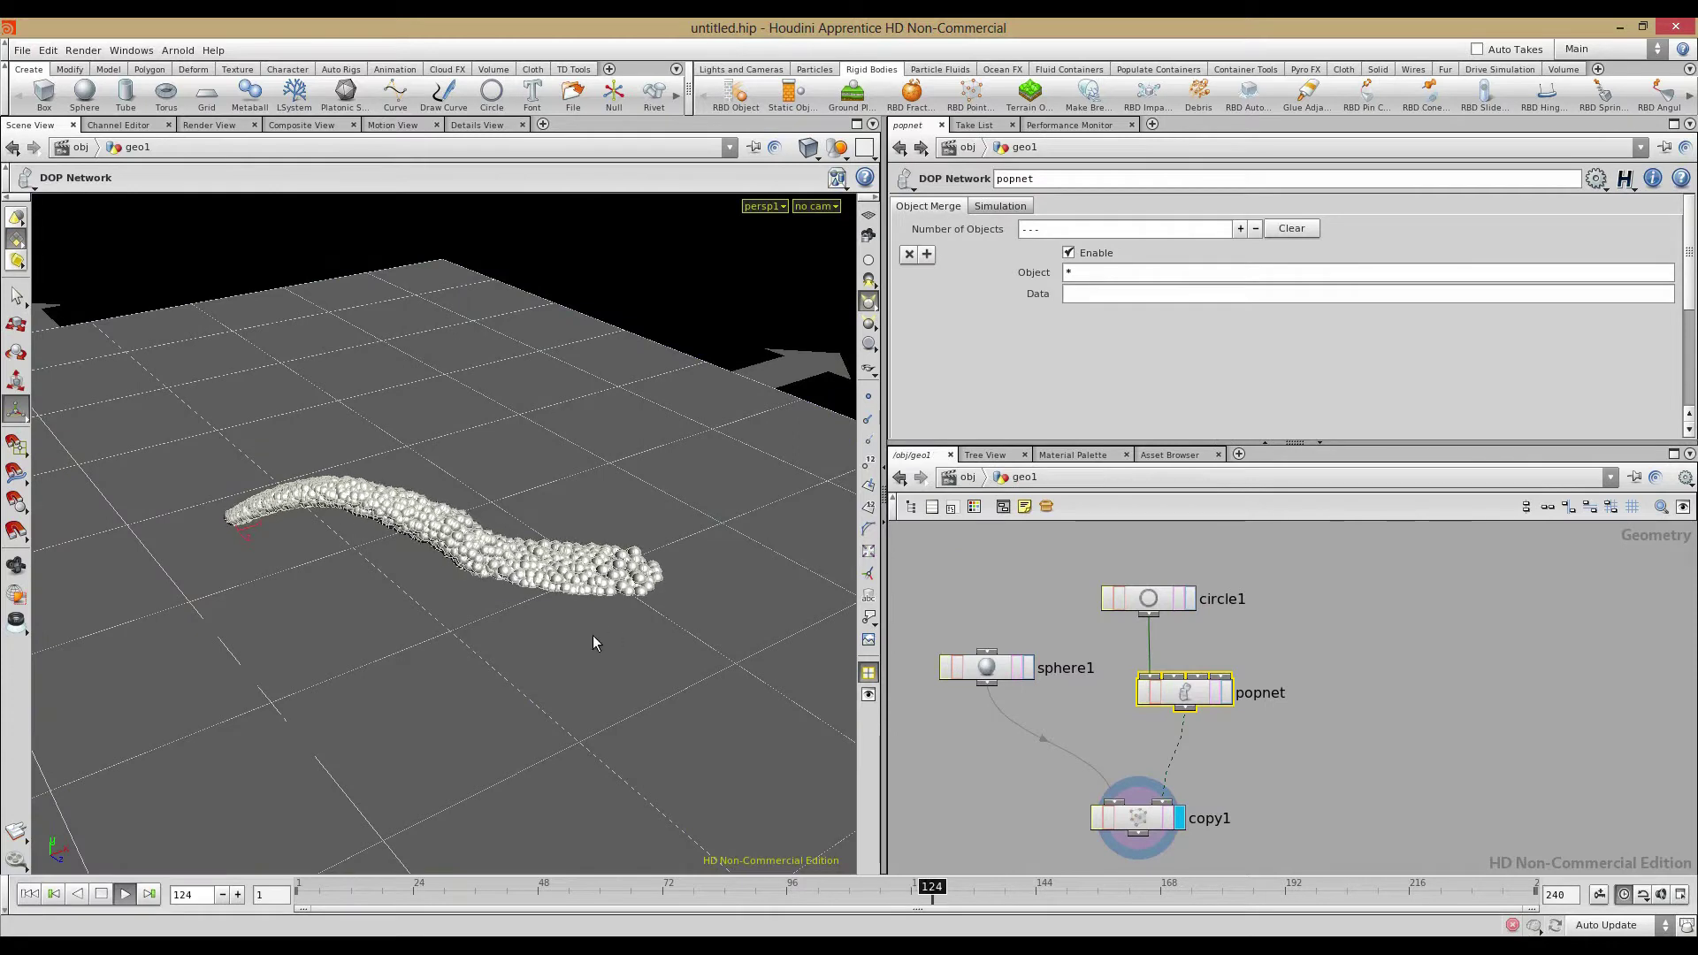
pyautogui.moveTo(395, 564)
pyautogui.mouseDown()
pyautogui.moveTo(347, 559)
pyautogui.moveTo(372, 561)
pyautogui.mouseUp()
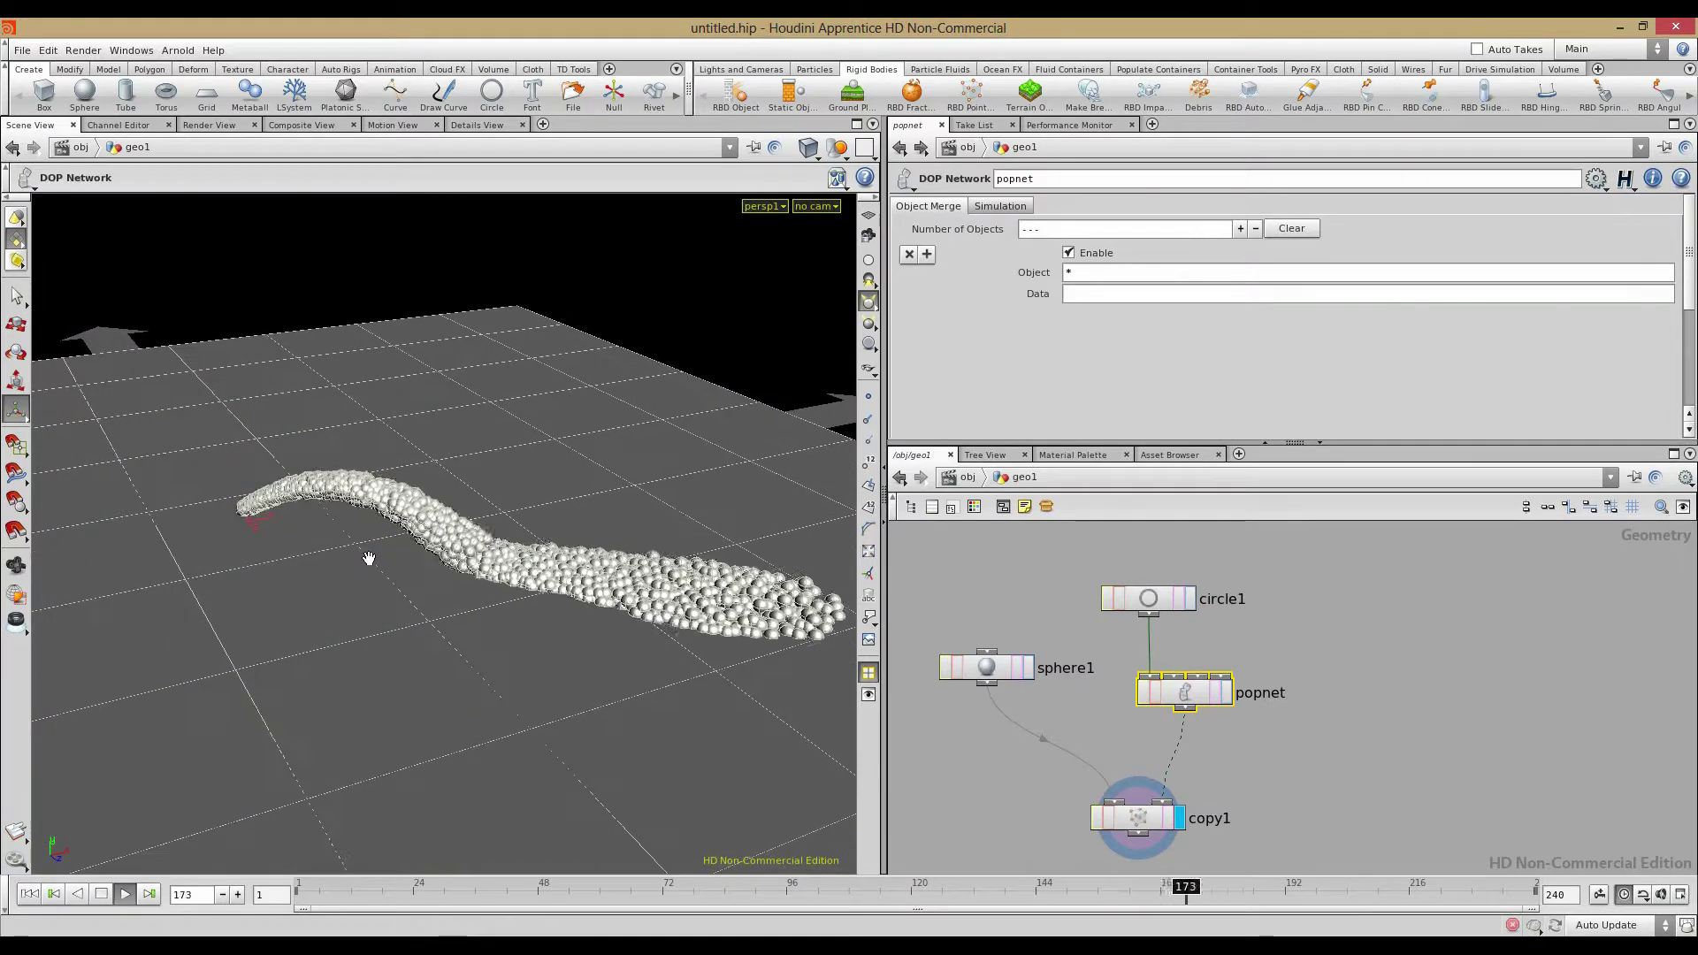